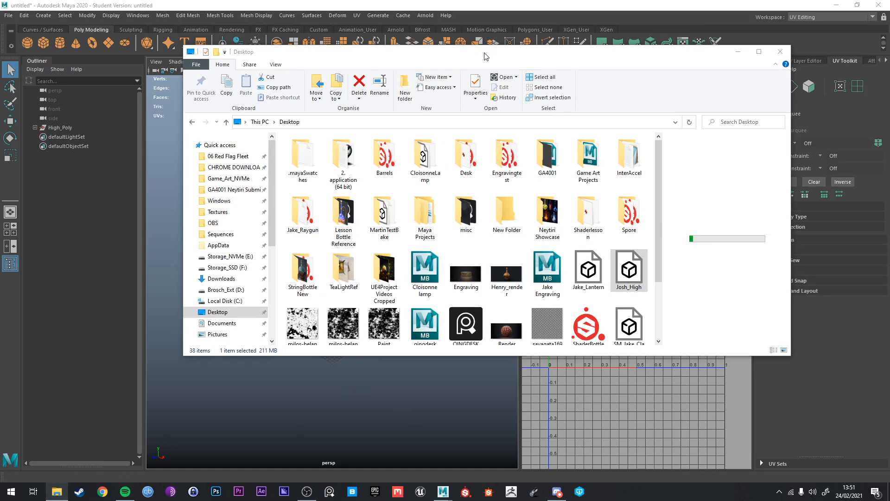
# Step: Put the Desktop folder window away and frame the imported High_Poly model in the perspective view
pyautogui.moveTo(496, 50); pyautogui.dragTo(435, 398)
pyautogui.click(675, 400)
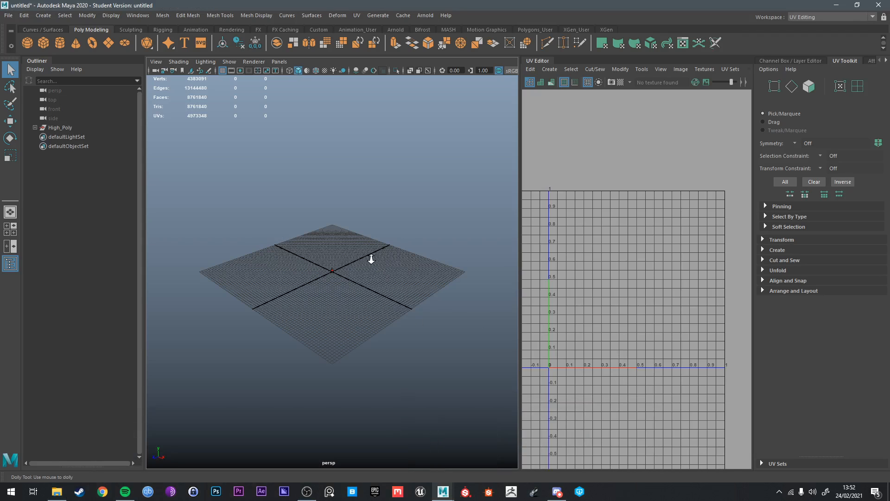
pyautogui.press('q')
pyautogui.click(319, 270)
pyautogui.press('f')
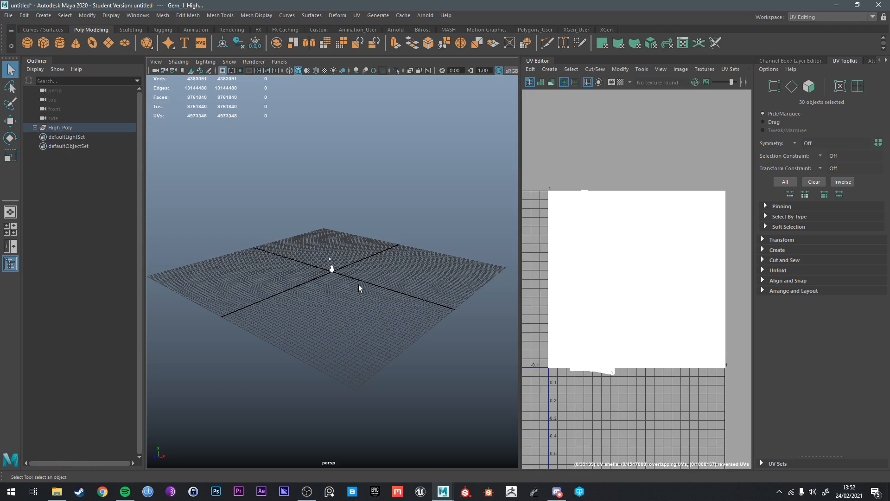
# Step: Switch to the Maya Classic workspace and select all the bottle's meshes in the perspective view
pyautogui.click(814, 17)
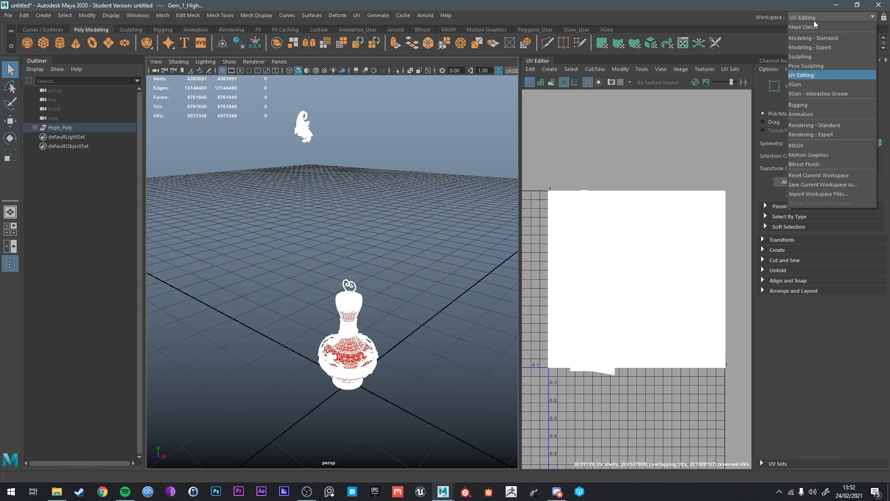
pyautogui.click(814, 26)
pyautogui.scroll(-3, 419, 208)
pyautogui.moveTo(358, 162); pyautogui.dragTo(524, 280)
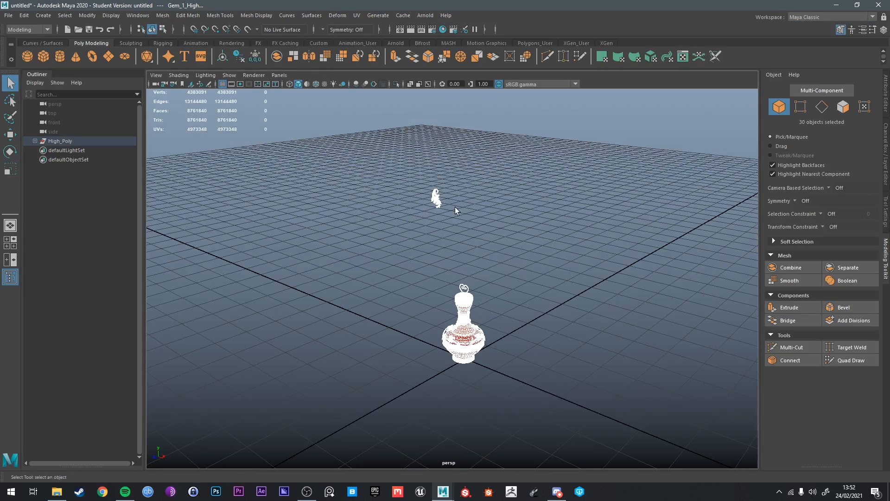
# Step: Move the stray leaf ornament Upper_Detail_2_High from above the bottle down to the bottle's shoulder
pyautogui.click(485, 237)
pyautogui.click(435, 200)
pyautogui.press('f')
pyautogui.scroll(-5, 510, 250)
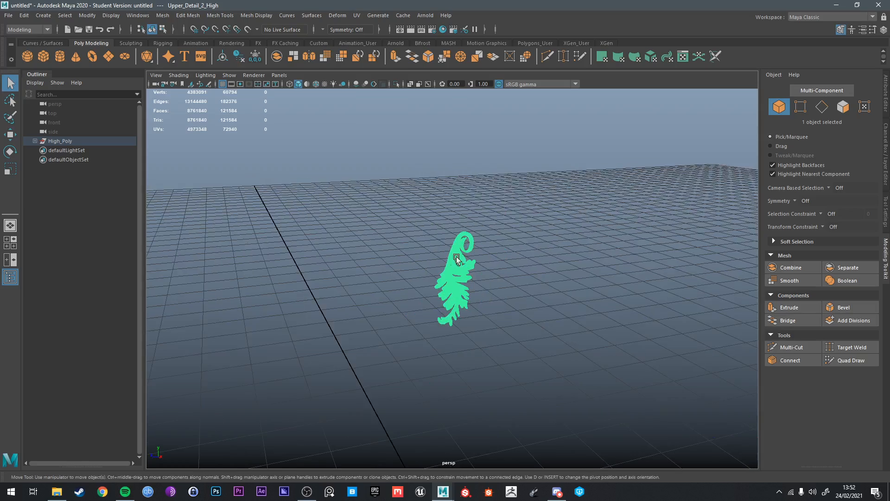
pyautogui.press('w')
pyautogui.keyDown('alt'); pyautogui.moveTo(509, 251); pyautogui.dragTo(472, 202); pyautogui.keyUp('alt')
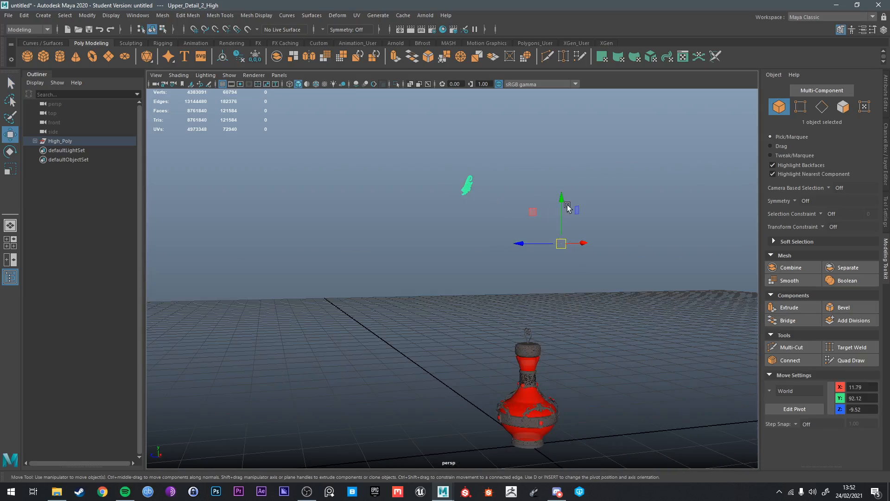
pyautogui.moveTo(563, 211); pyautogui.dragTo(558, 265)
pyautogui.press('f')
pyautogui.scroll(-3, 564, 320)
pyautogui.press('f')
pyautogui.scroll(-2, 516, 263)
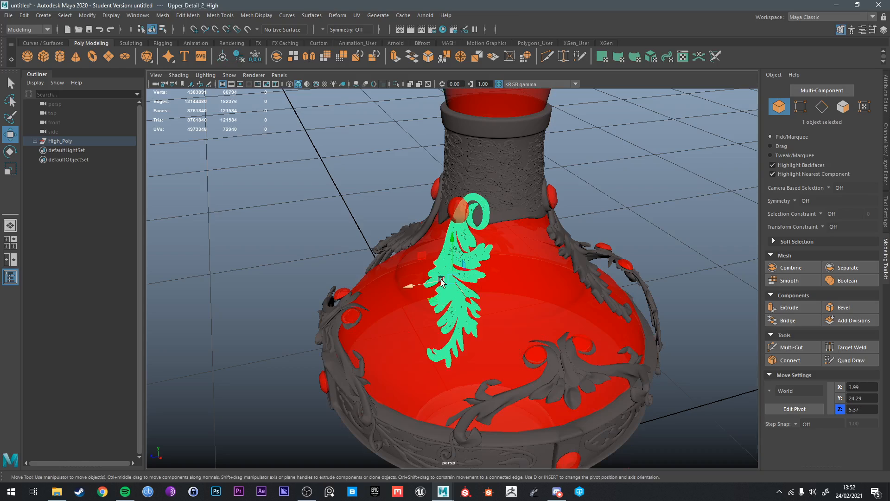
# Step: Fine-position the Upper_Detail_2_High leaf ornament beneath the neck trim, next to its red gem
pyautogui.moveTo(420, 289); pyautogui.dragTo(489, 285)
pyautogui.press('f')
pyautogui.scroll(3, 512, 280)
pyautogui.click(546, 198)
pyautogui.keyDown('alt'); pyautogui.moveTo(545, 198); pyautogui.dragTo(446, 237); pyautogui.keyUp('alt')
pyautogui.click(453, 207)
pyautogui.moveTo(411, 262); pyautogui.dragTo(403, 180)
pyautogui.click(416, 261)
# Step: Make the Glass_High material lambert4 fully opaque by reducing its transparency to black
pyautogui.click(411, 265)
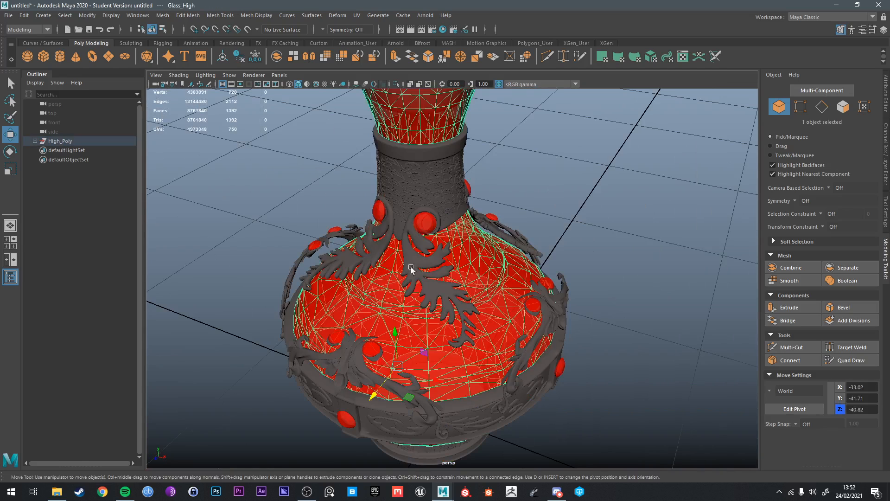
pyautogui.keyDown('alt'); pyautogui.moveTo(411, 265); pyautogui.dragTo(463, 232); pyautogui.keyUp('alt')
pyautogui.click(886, 96)
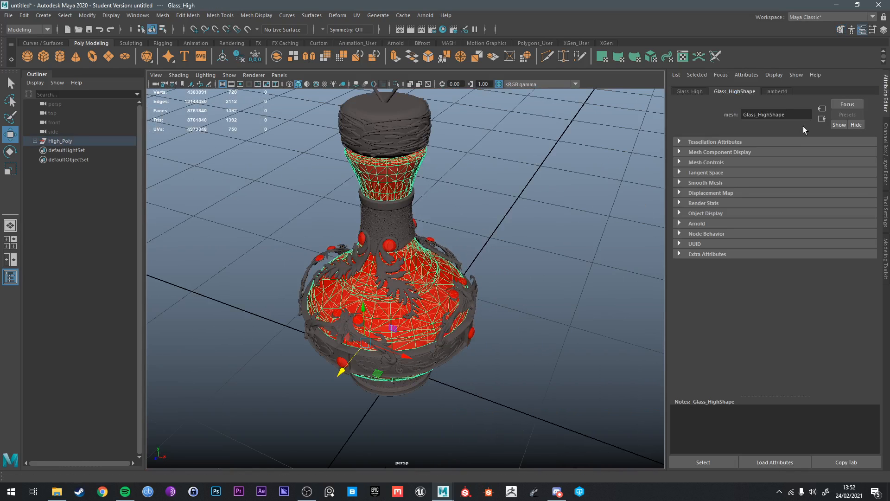
pyautogui.click(778, 92)
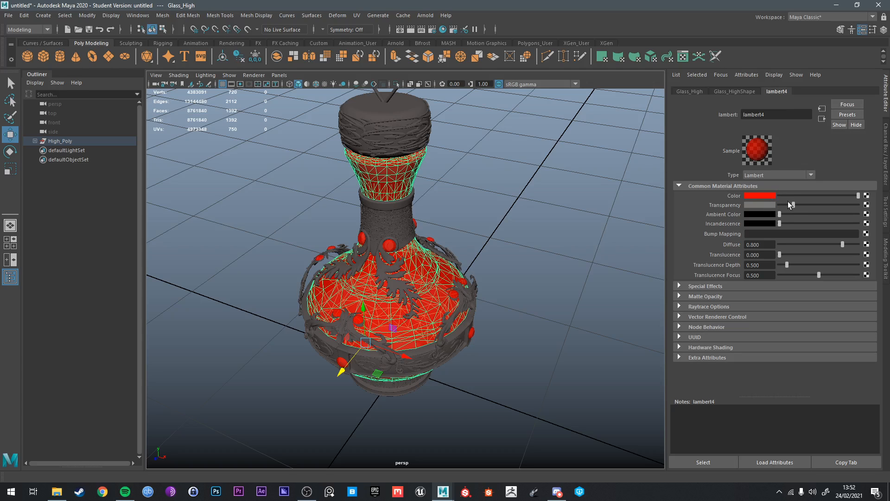
pyautogui.moveTo(790, 206); pyautogui.dragTo(692, 209)
pyautogui.click(492, 256)
# Step: Darken the lambert4 material of the glass to a deep, muted red
pyautogui.keyDown('alt'); pyautogui.moveTo(474, 260); pyautogui.dragTo(434, 258); pyautogui.keyUp('alt')
pyautogui.keyDown('alt'); pyautogui.moveTo(433, 258); pyautogui.dragTo(477, 216, button='middle'); pyautogui.keyUp('alt')
pyautogui.press('q')
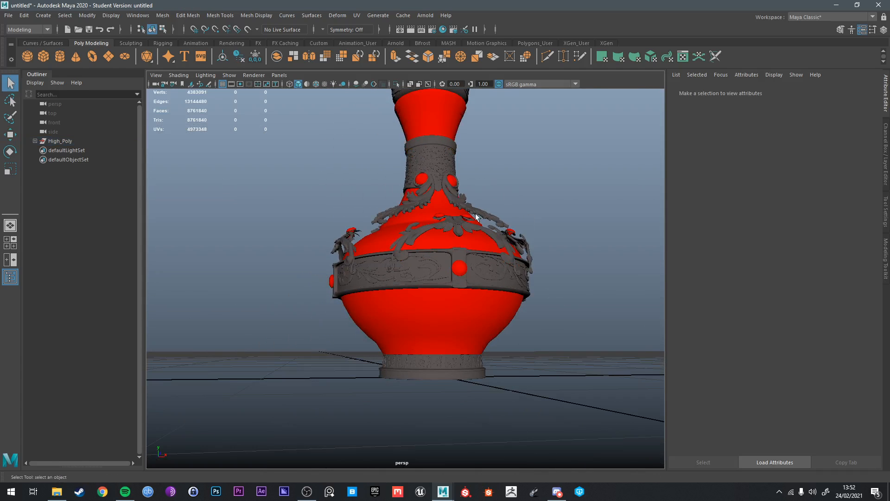
pyautogui.keyDown('alt'); pyautogui.moveTo(476, 217); pyautogui.dragTo(421, 253); pyautogui.keyUp('alt')
pyautogui.click(421, 253)
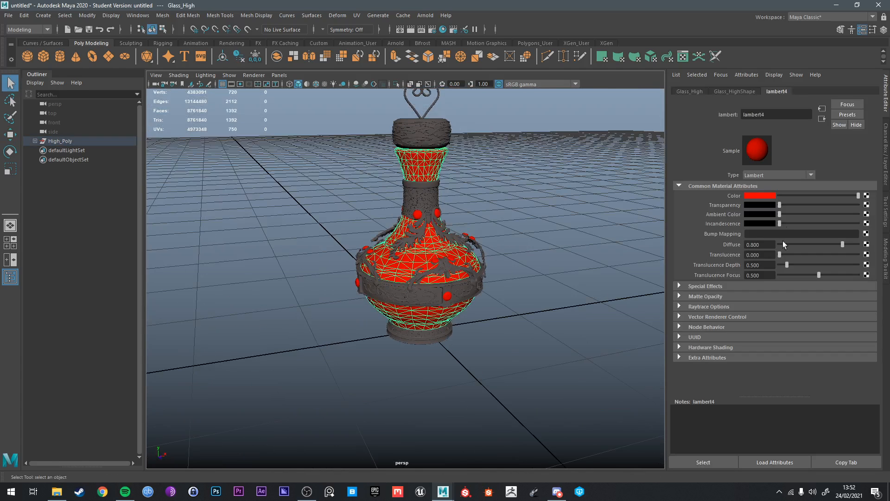
pyautogui.click(766, 197)
pyautogui.moveTo(777, 234)
pyautogui.mouseDown()
pyautogui.moveTo(767, 233)
pyautogui.moveTo(783, 230)
pyautogui.mouseUp()
pyautogui.click(568, 274)
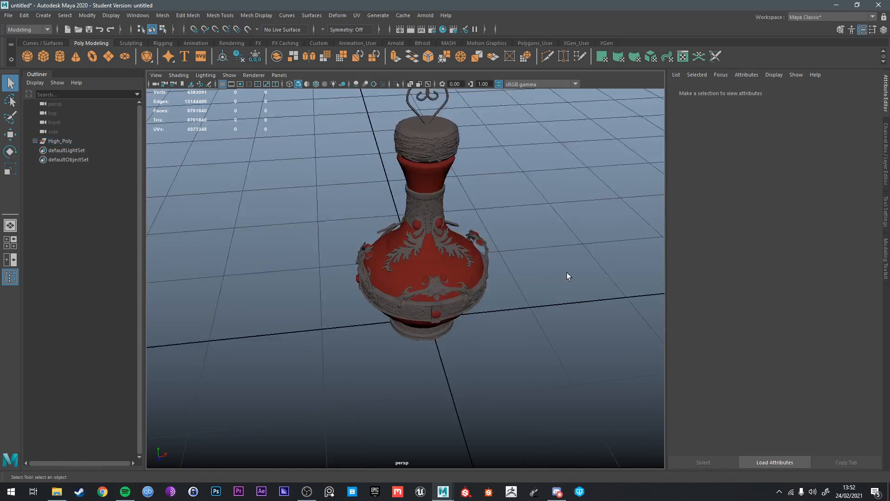
# Step: Examine the bottle's middle band and inspect the mesh density of the engraved Middle_Trim_High up close
pyautogui.keyDown('alt'); pyautogui.moveTo(566, 271); pyautogui.dragTo(494, 200); pyautogui.keyUp('alt')
pyautogui.click(421, 234)
pyautogui.scroll(3, 422, 235)
pyautogui.keyDown('alt'); pyautogui.moveTo(428, 238); pyautogui.dragTo(507, 277); pyautogui.keyUp('alt')
pyautogui.click(566, 267)
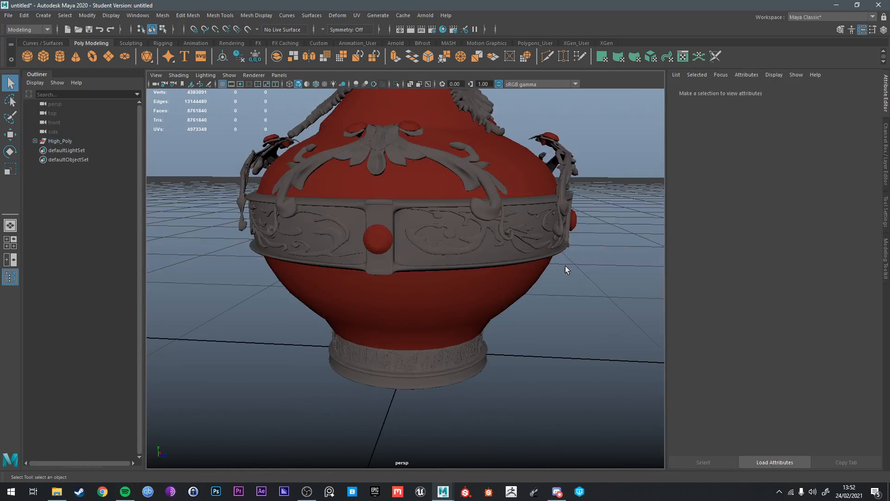
pyautogui.click(470, 237)
pyautogui.scroll(8, 477, 228)
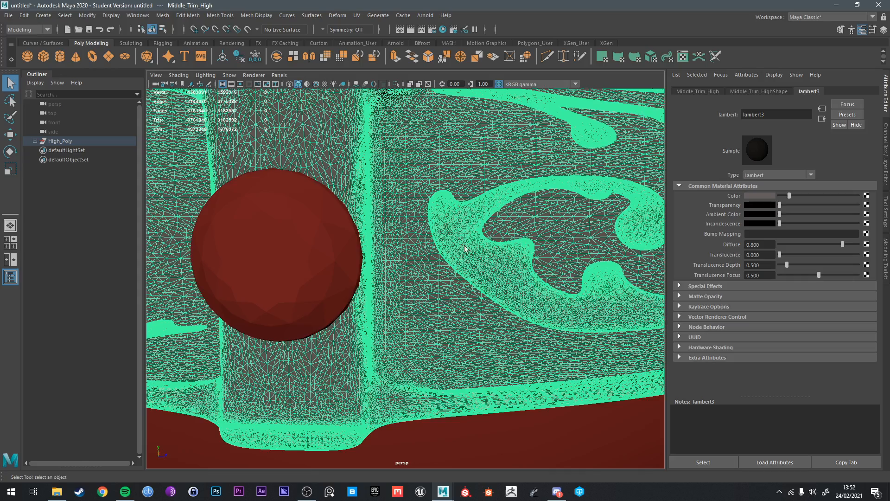
pyautogui.keyDown('alt'); pyautogui.moveTo(464, 235); pyautogui.dragTo(459, 237); pyautogui.keyUp('alt')
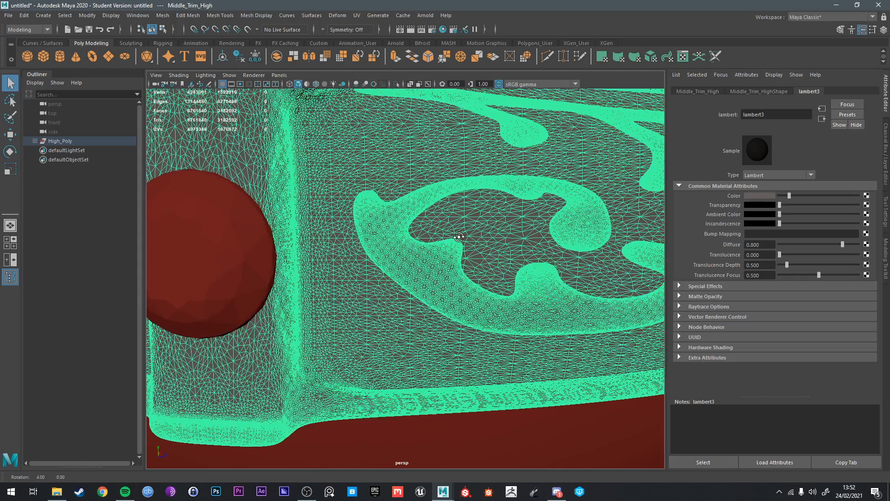
pyautogui.scroll(-10, 435, 251)
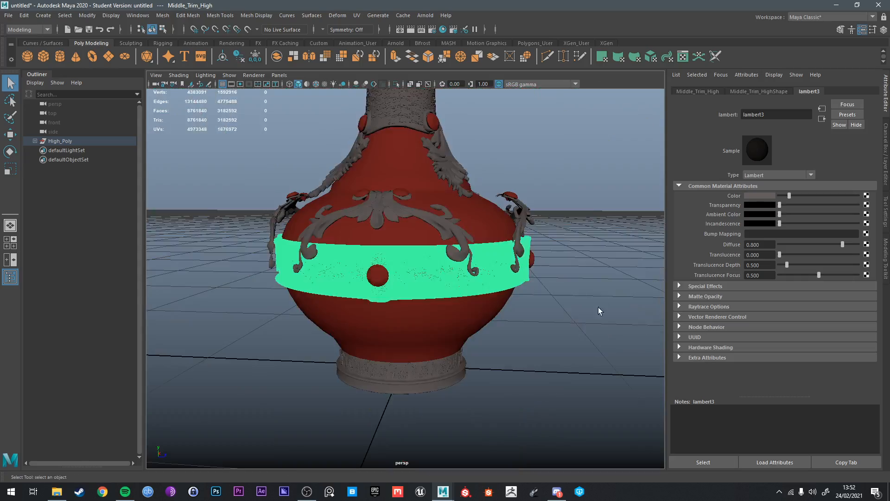
pyautogui.click(599, 307)
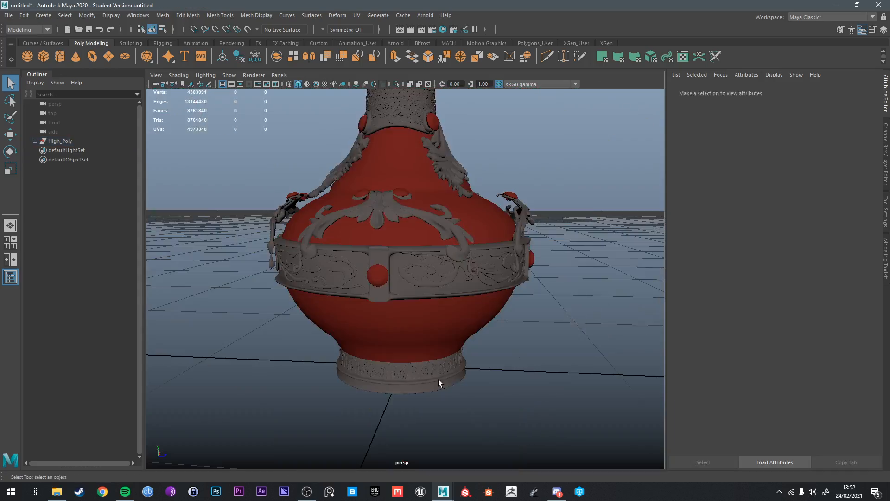
# Step: Inspect the wireframe and carved relief of Base_High at the foot of the bottle
pyautogui.click(438, 379)
pyautogui.scroll(5, 445, 371)
pyautogui.keyDown('alt'); pyautogui.moveTo(483, 338); pyautogui.dragTo(483, 260); pyautogui.keyUp('alt')
pyautogui.keyDown('alt'); pyautogui.moveTo(483, 297); pyautogui.dragTo(483, 215, button='middle'); pyautogui.keyUp('alt')
pyautogui.keyDown('alt'); pyautogui.moveTo(482, 214); pyautogui.dragTo(464, 288); pyautogui.keyUp('alt')
pyautogui.scroll(3, 444, 266)
pyautogui.keyDown('alt'); pyautogui.moveTo(444, 348); pyautogui.dragTo(436, 255, button='middle'); pyautogui.keyUp('alt')
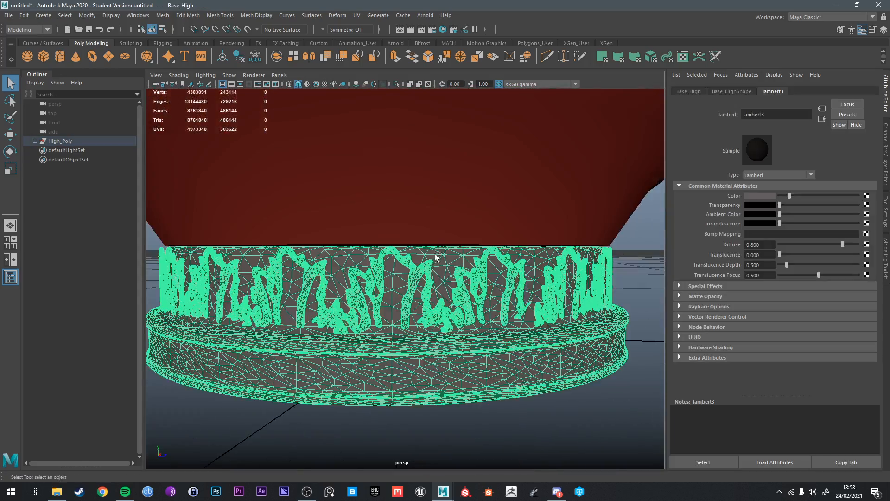
pyautogui.keyDown('alt'); pyautogui.moveTo(436, 258); pyautogui.dragTo(438, 251); pyautogui.keyUp('alt')
pyautogui.scroll(-8, 473, 204)
pyautogui.keyDown('alt'); pyautogui.moveTo(483, 194); pyautogui.dragTo(480, 251); pyautogui.keyUp('alt')
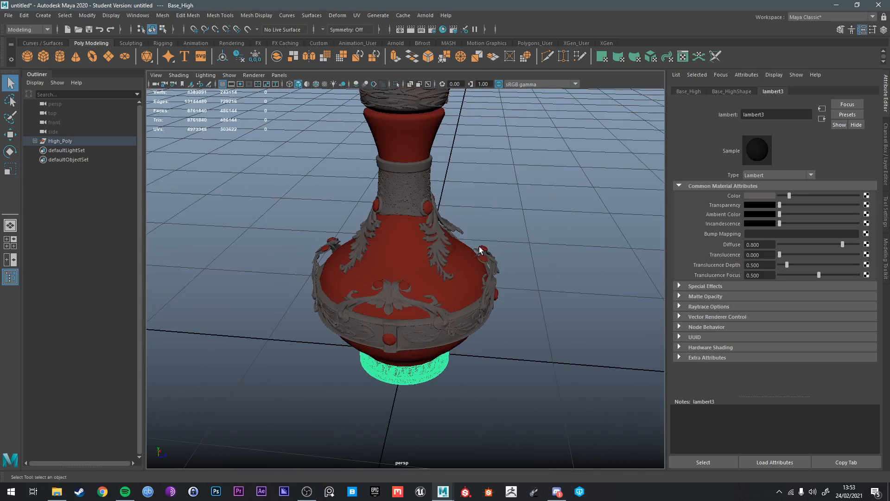
# Step: Check the polygon counts of the whole bottle and of the Stopper_High mesh
pyautogui.click(517, 196)
pyautogui.keyDown('alt'); pyautogui.moveTo(518, 200); pyautogui.dragTo(505, 218); pyautogui.keyUp('alt')
pyautogui.scroll(-8, 501, 217)
pyautogui.moveTo(362, 183); pyautogui.dragTo(457, 329)
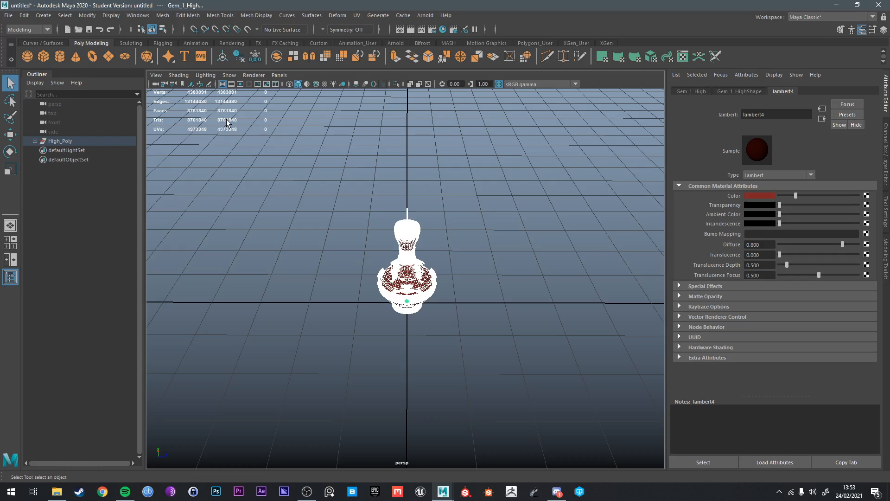
pyautogui.click(500, 207)
pyautogui.scroll(3, 506, 249)
pyautogui.keyDown('alt'); pyautogui.moveTo(506, 249); pyautogui.dragTo(490, 308); pyautogui.keyUp('alt')
pyautogui.scroll(4, 487, 302)
pyautogui.keyDown('alt'); pyautogui.moveTo(472, 228); pyautogui.dragTo(441, 265, button='middle'); pyautogui.keyUp('alt')
pyautogui.click(401, 214)
pyautogui.keyDown('alt'); pyautogui.moveTo(404, 248); pyautogui.dragTo(540, 277); pyautogui.keyUp('alt')
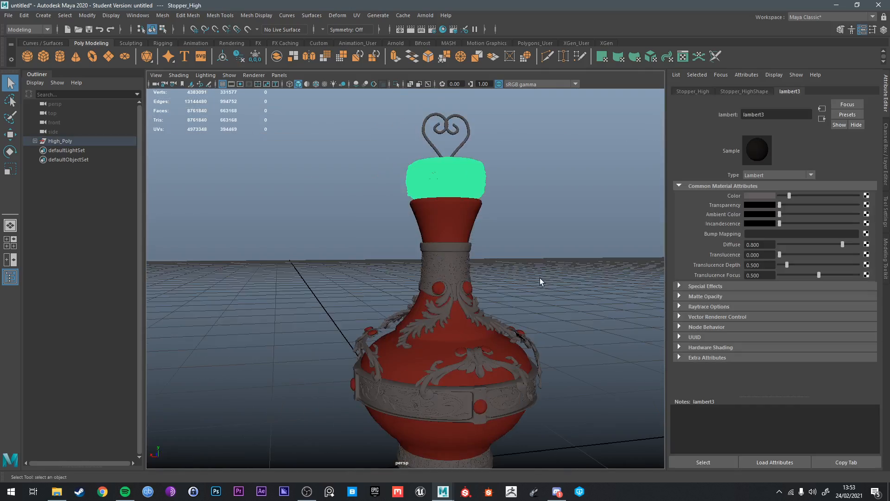
pyautogui.click(540, 277)
# Step: Examine the ornaments and gems around the bottle's middle in the perspective and front views
pyautogui.keyDown('alt'); pyautogui.moveTo(539, 277); pyautogui.dragTo(509, 229, button='middle'); pyautogui.keyUp('alt')
pyautogui.keyDown('alt'); pyautogui.moveTo(509, 229); pyautogui.dragTo(422, 278); pyautogui.keyUp('alt')
pyautogui.click(480, 260)
pyautogui.click(510, 289)
pyautogui.click(452, 269)
pyautogui.click(554, 349)
pyautogui.click(440, 268)
pyautogui.press('space')
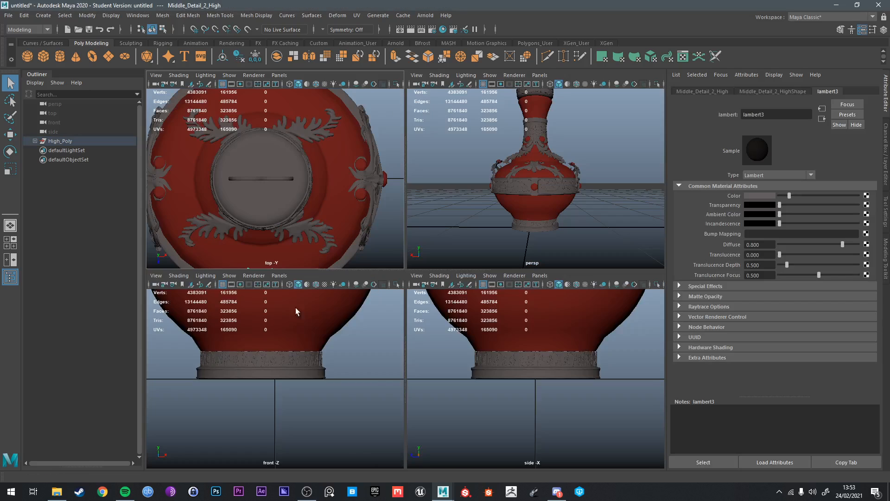
pyautogui.press('space')
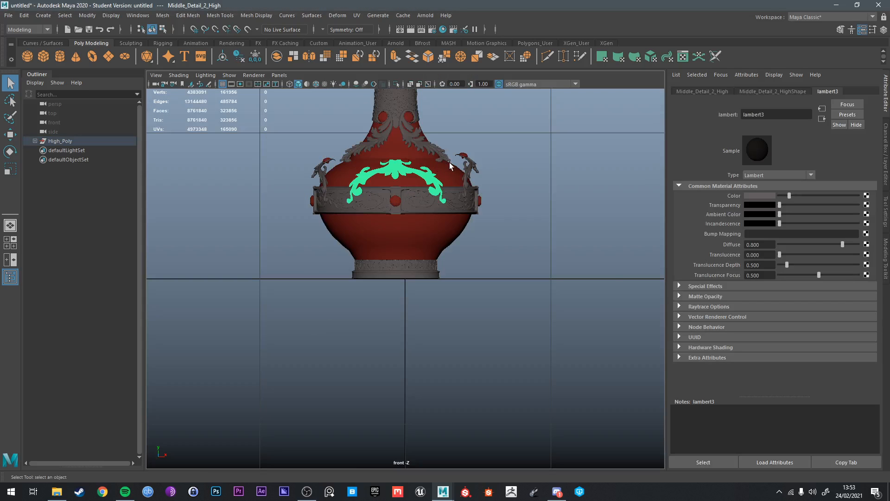
pyautogui.scroll(4, 450, 162)
pyautogui.keyDown('alt'); pyautogui.moveTo(471, 93); pyautogui.dragTo(474, 239, button='middle'); pyautogui.keyUp('alt')
pyautogui.click(483, 243)
pyautogui.click(503, 252)
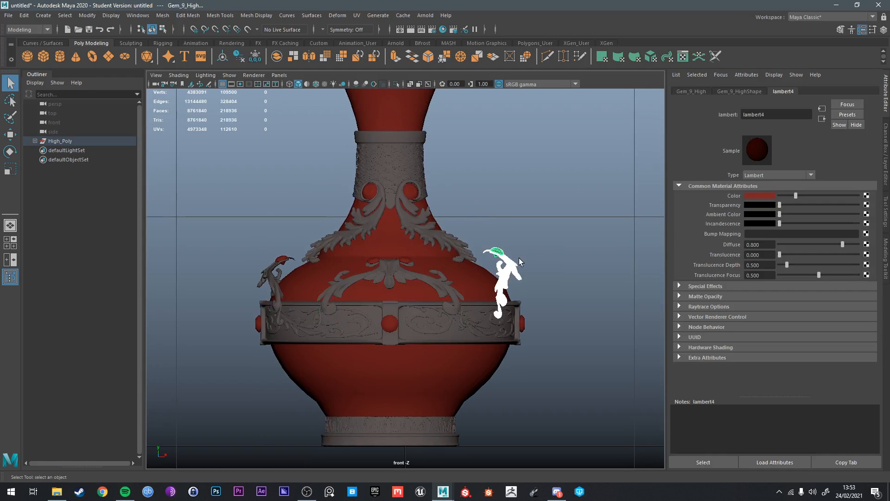
pyautogui.click(533, 243)
# Step: Try placing a large cube across the bottle's upper half in the front view and delete it
pyautogui.click(43, 56)
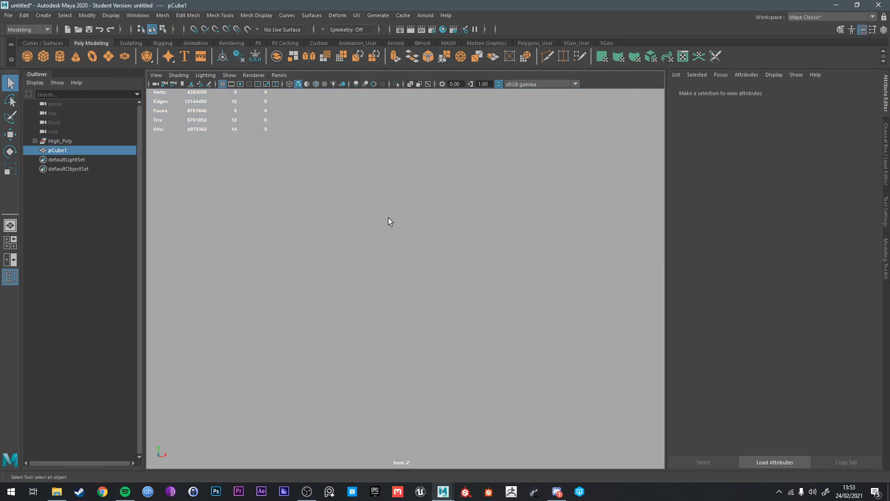
pyautogui.scroll(-4, 417, 263)
pyautogui.press('e')
pyautogui.press('r')
pyautogui.moveTo(406, 319); pyautogui.dragTo(410, 254)
pyautogui.press('w')
pyautogui.scroll(3, 410, 254)
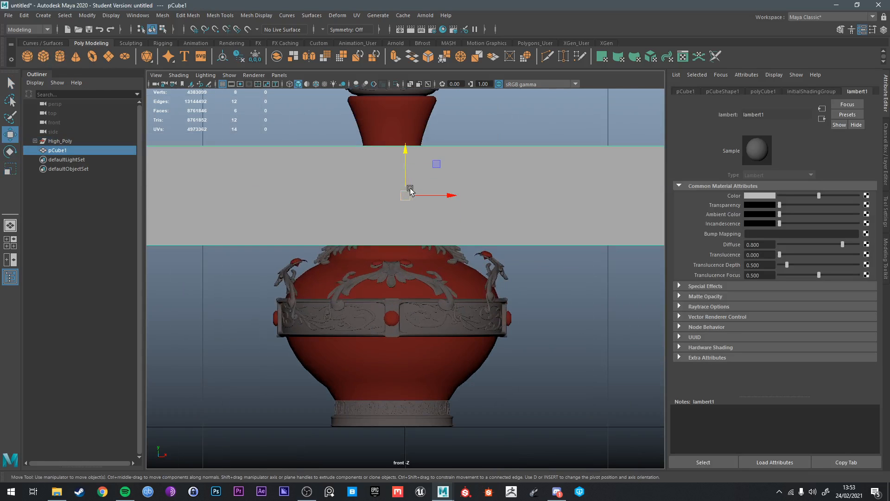
pyautogui.moveTo(409, 174); pyautogui.dragTo(409, 191)
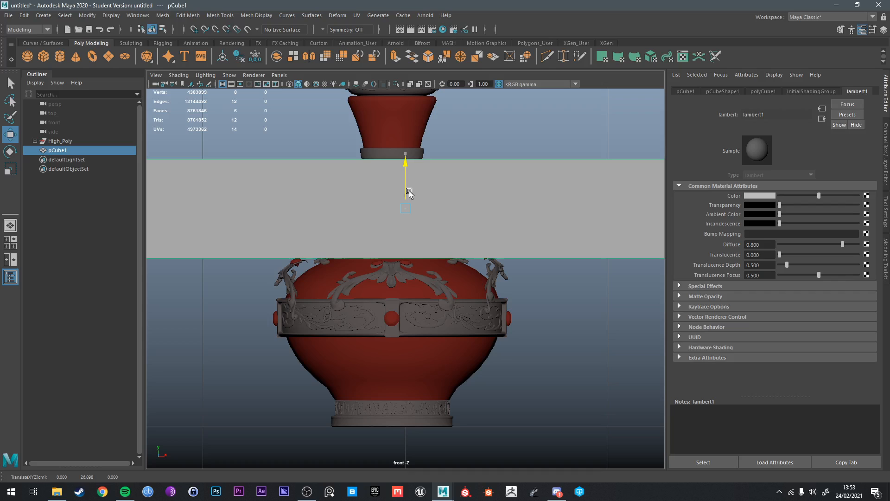
pyautogui.press('Delete')
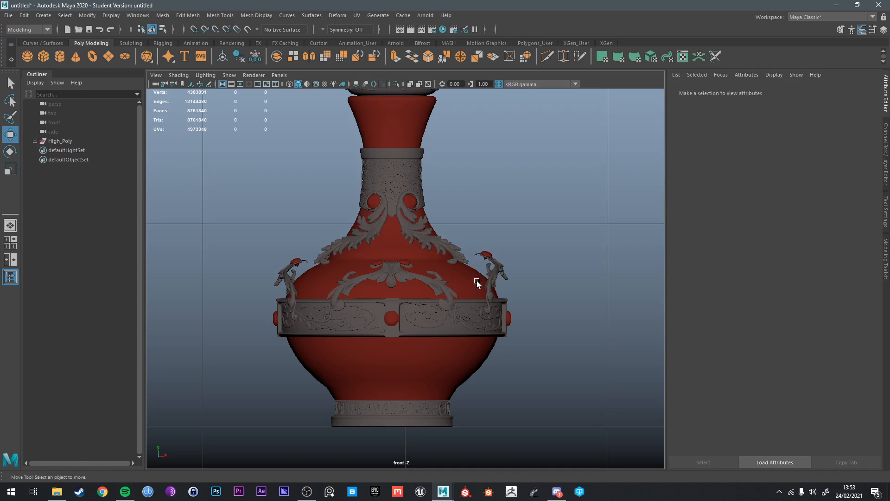
# Step: Inspect the Middle_Detail_1_High ornament and compare the matching details around the bottle from several angles
pyautogui.click(302, 301)
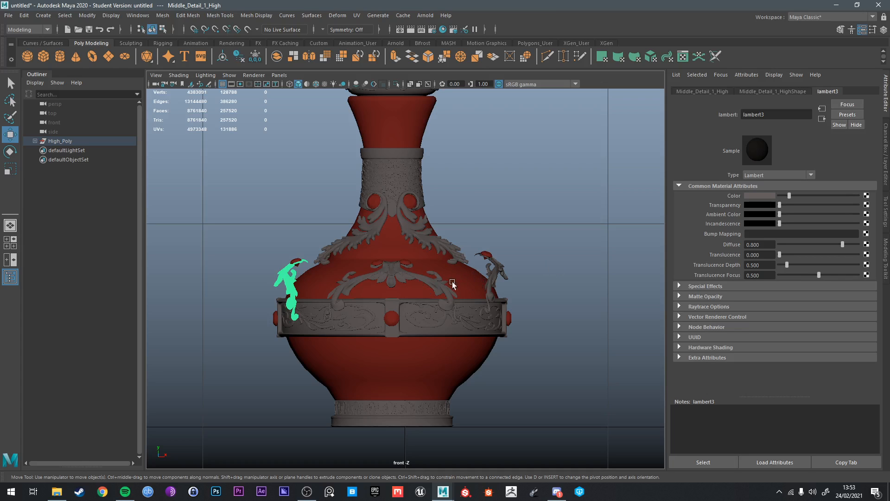
pyautogui.press('space')
pyautogui.press('space')
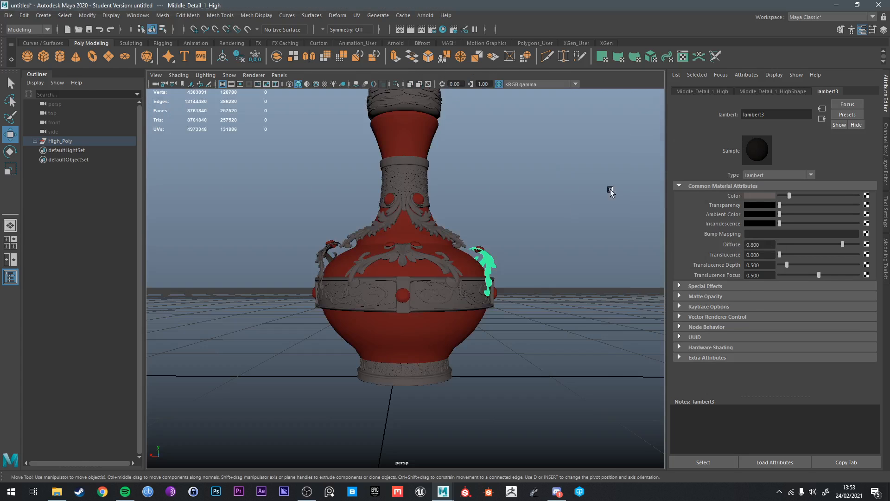
pyautogui.keyDown('alt'); pyautogui.moveTo(610, 193); pyautogui.dragTo(357, 316); pyautogui.keyUp('alt')
pyautogui.click(330, 280)
pyautogui.press('q')
pyautogui.click(569, 257)
pyautogui.scroll(8, 387, 313)
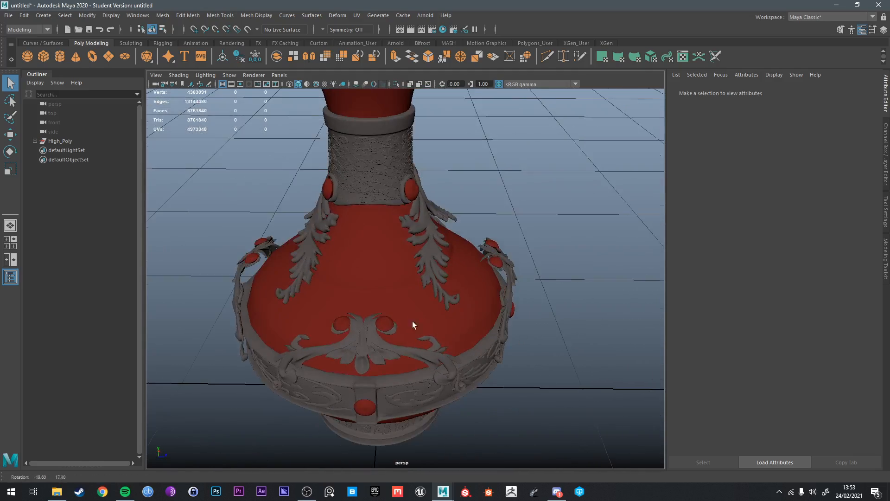
pyautogui.keyDown('alt'); pyautogui.moveTo(430, 281); pyautogui.dragTo(483, 215); pyautogui.keyUp('alt')
pyautogui.click(485, 236)
pyautogui.click(483, 216)
pyautogui.scroll(-5, 427, 214)
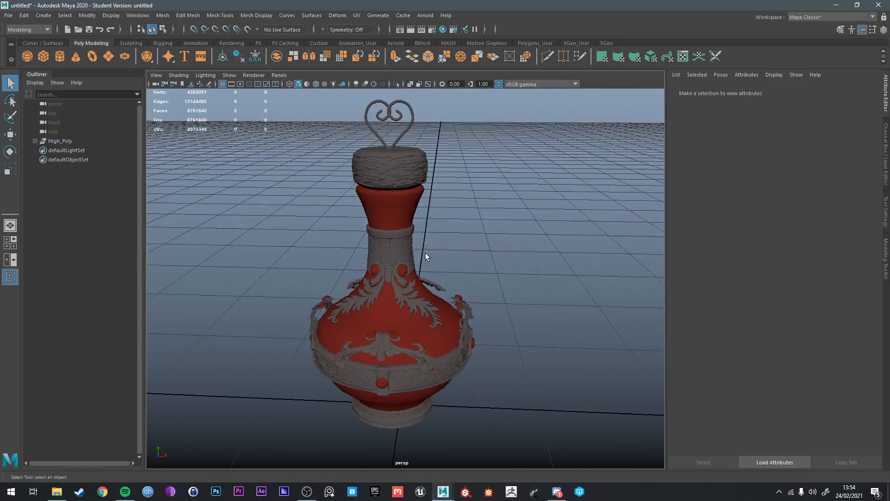
pyautogui.keyDown('alt'); pyautogui.moveTo(425, 252); pyautogui.dragTo(473, 236, button='middle'); pyautogui.keyUp('alt')
pyautogui.keyDown('alt'); pyautogui.moveTo(474, 236); pyautogui.dragTo(438, 241); pyautogui.keyUp('alt')
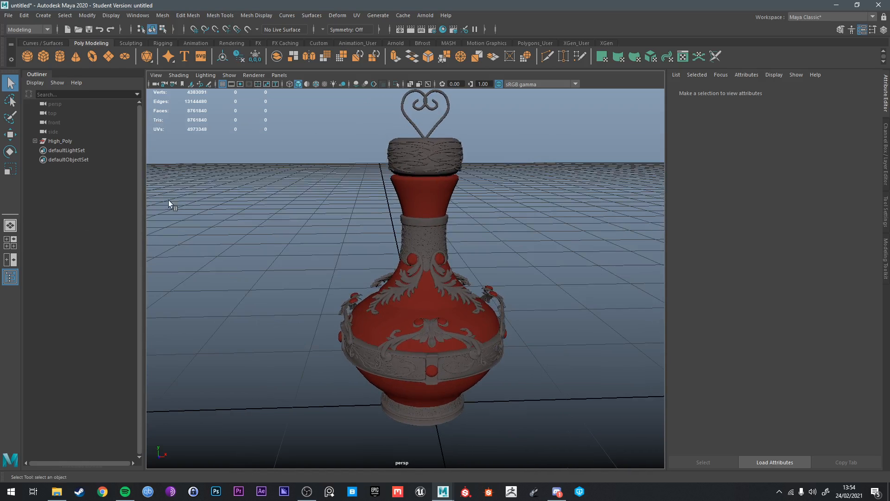
# Step: Ungroup the Gems_High, Middle_Detail_High and Upper_Detail_High groups inside High_Poly
pyautogui.click(34, 141)
pyautogui.scroll(-5, 364, 215)
pyautogui.moveTo(347, 195); pyautogui.dragTo(525, 408)
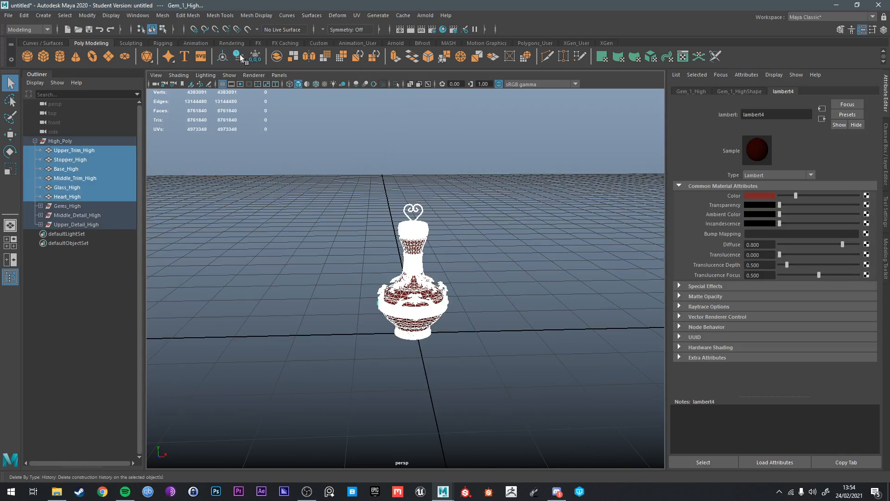
pyautogui.click(62, 206)
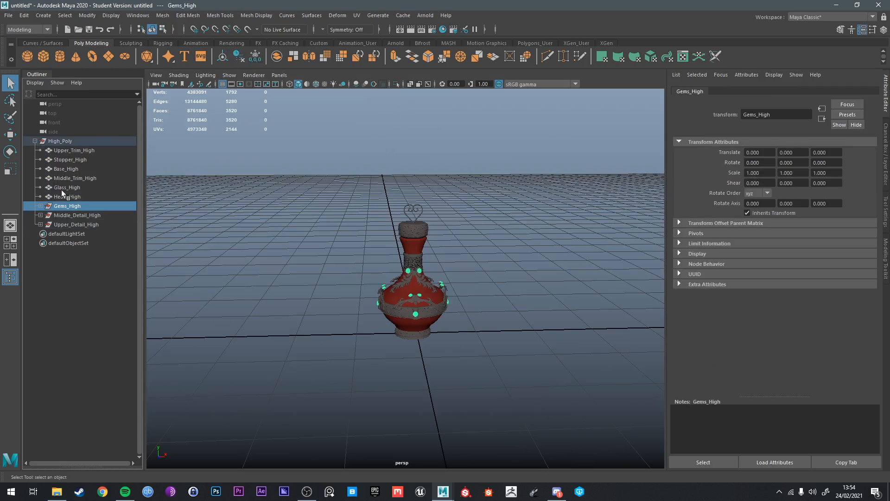
pyautogui.keyDown('shift'); pyautogui.click(66, 218); pyautogui.keyUp('shift')
pyautogui.keyDown('shift'); pyautogui.click(74, 224); pyautogui.keyUp('shift')
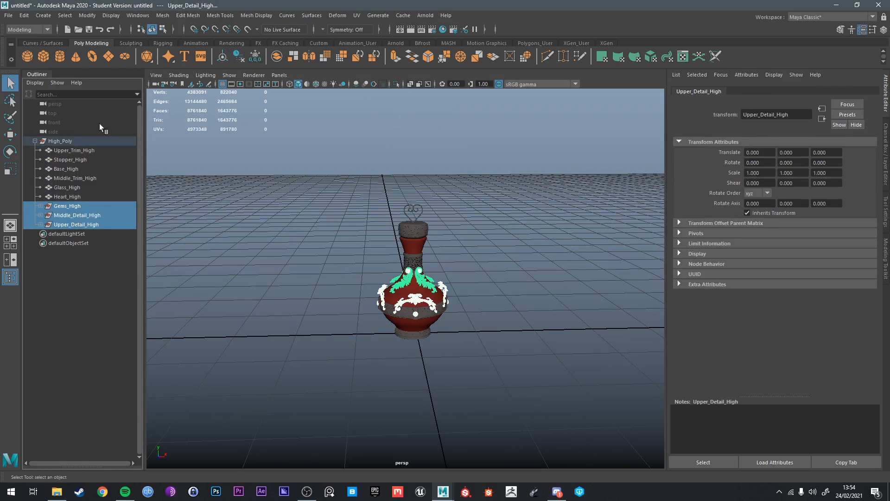
pyautogui.click(24, 16)
pyautogui.click(54, 203)
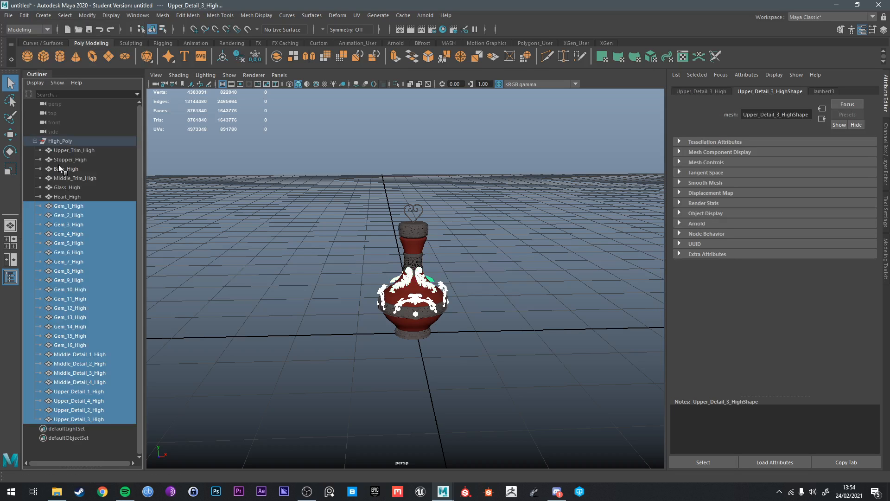
# Step: Ungroup the High_Poly group so every bottle mesh sits at the scene's root level
pyautogui.click(63, 142)
pyautogui.press('g')
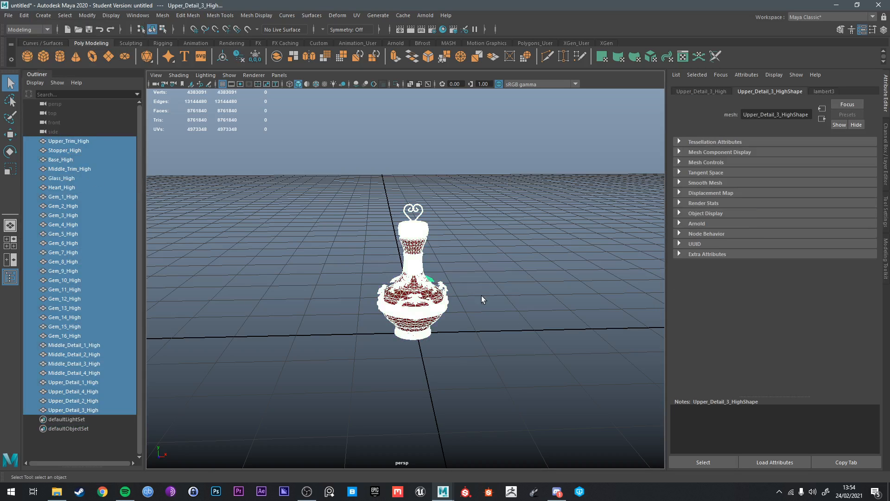
pyautogui.click(310, 229)
pyautogui.scroll(3, 369, 261)
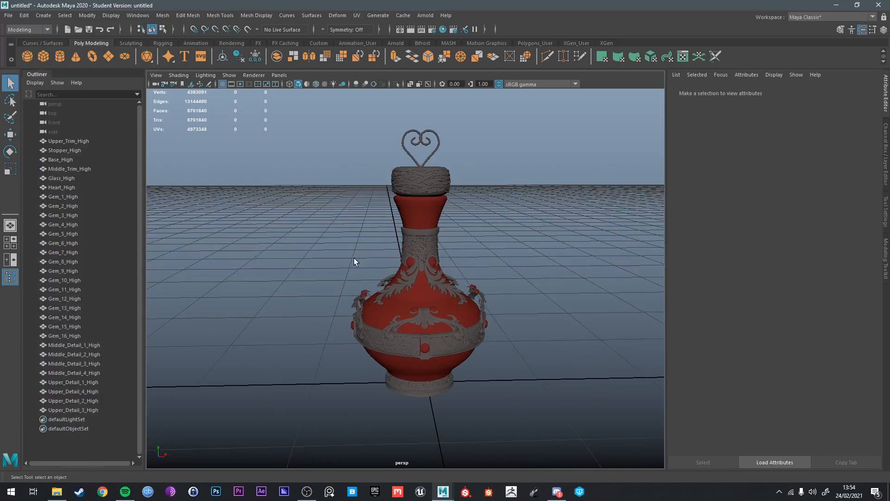
# Step: Examine the ornaments on the bottle's body by selecting individual pieces up close
pyautogui.scroll(5, 434, 250)
pyautogui.click(440, 271)
pyautogui.keyDown('alt'); pyautogui.moveTo(440, 271); pyautogui.dragTo(423, 294); pyautogui.keyUp('alt')
pyautogui.keyDown('shift'); pyautogui.click(463, 274); pyautogui.keyUp('shift')
pyautogui.scroll(-4, 463, 274)
pyautogui.scroll(2, 412, 228)
pyautogui.scroll(-4, 415, 234)
pyautogui.keyDown('alt'); pyautogui.moveTo(424, 294); pyautogui.dragTo(409, 249, button='middle'); pyautogui.keyUp('alt')
# Step: Review the bottle's main pieces by selecting Base_High, Middle_Trim_High, Upper_Trim_High and the stopper in turn
pyautogui.click(409, 250)
pyautogui.scroll(4, 408, 246)
pyautogui.keyDown('alt'); pyautogui.moveTo(408, 241); pyautogui.dragTo(392, 188); pyautogui.keyUp('alt')
pyautogui.keyDown('alt'); pyautogui.moveTo(392, 188); pyautogui.dragTo(381, 304, button='middle'); pyautogui.keyUp('alt')
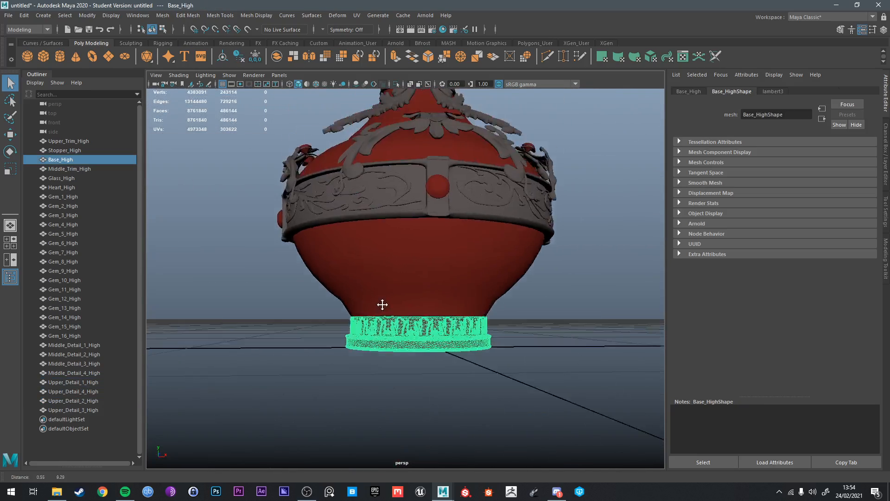
pyautogui.scroll(-4, 385, 297)
pyautogui.keyDown('shift'); pyautogui.click(406, 229); pyautogui.keyUp('shift')
pyautogui.keyDown('alt'); pyautogui.moveTo(406, 229); pyautogui.dragTo(421, 263, button='middle'); pyautogui.keyUp('alt')
pyautogui.keyDown('shift'); pyautogui.click(422, 207); pyautogui.keyUp('shift')
pyautogui.keyDown('alt'); pyautogui.moveTo(421, 124); pyautogui.dragTo(435, 181, button='middle'); pyautogui.keyUp('alt')
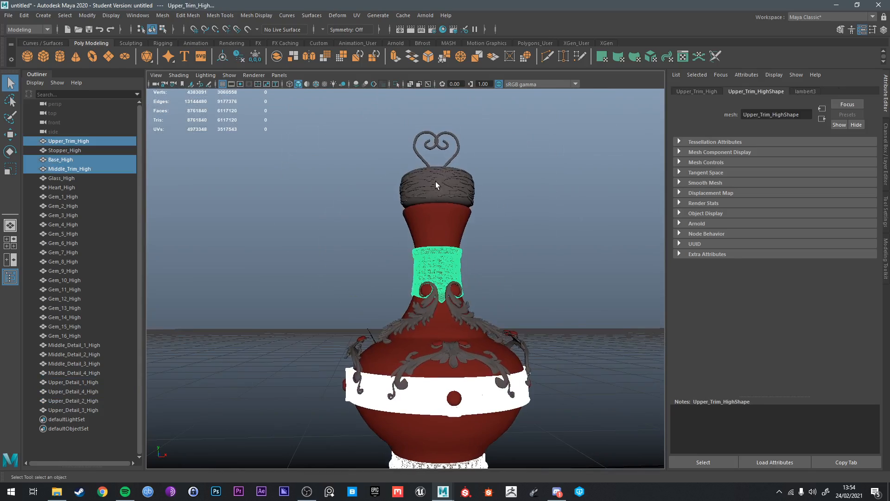
pyautogui.keyDown('shift'); pyautogui.click(436, 182); pyautogui.keyUp('shift')
# Step: Inspect the gems and ornamental details around the bottle from several angles, including Gem_13_High
pyautogui.keyDown('alt'); pyautogui.moveTo(475, 226); pyautogui.dragTo(463, 96, button='middle'); pyautogui.keyUp('alt')
pyautogui.click(540, 302)
pyautogui.keyDown('alt'); pyautogui.moveTo(540, 301); pyautogui.dragTo(589, 319); pyautogui.keyUp('alt')
pyautogui.click(461, 276)
pyautogui.keyDown('alt'); pyautogui.moveTo(503, 299); pyautogui.dragTo(575, 303); pyautogui.keyUp('alt')
pyautogui.scroll(5, 540, 288)
pyautogui.keyDown('alt'); pyautogui.moveTo(362, 315); pyautogui.dragTo(394, 286); pyautogui.keyUp('alt')
pyautogui.click(402, 280)
pyautogui.scroll(-4, 418, 283)
pyautogui.keyDown('alt'); pyautogui.moveTo(453, 272); pyautogui.dragTo(354, 274); pyautogui.keyUp('alt')
pyautogui.keyDown('alt'); pyautogui.moveTo(355, 273); pyautogui.dragTo(375, 328, button='middle'); pyautogui.keyUp('alt')
pyautogui.keyDown('alt'); pyautogui.moveTo(399, 259); pyautogui.dragTo(430, 231); pyautogui.keyUp('alt')
pyautogui.click(386, 241)
pyautogui.keyDown('alt'); pyautogui.moveTo(366, 235); pyautogui.dragTo(429, 257); pyautogui.keyUp('alt')
pyautogui.keyDown('alt'); pyautogui.moveTo(376, 274); pyautogui.dragTo(478, 262); pyautogui.keyUp('alt')
pyautogui.scroll(4, 450, 256)
pyautogui.scroll(-3, 478, 254)
pyautogui.keyDown('alt'); pyautogui.moveTo(477, 262); pyautogui.dragTo(482, 208, button='middle'); pyautogui.keyUp('alt')
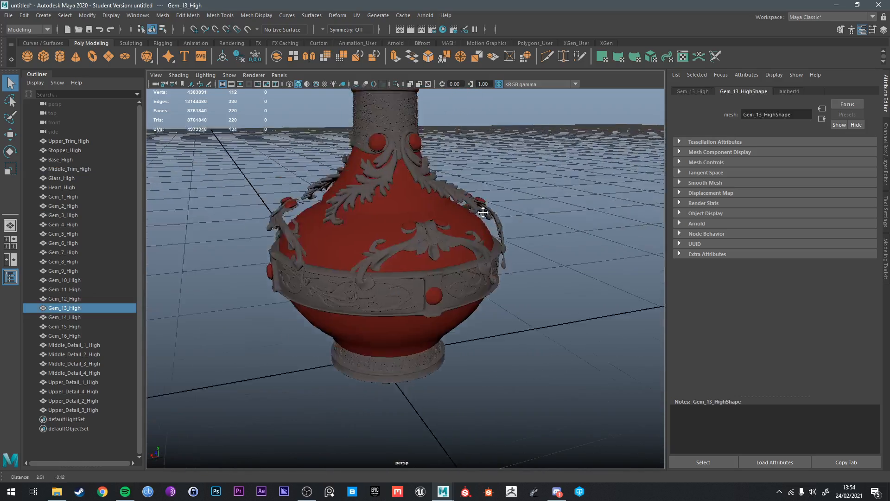
pyautogui.keyDown('alt'); pyautogui.moveTo(478, 260); pyautogui.dragTo(461, 230); pyautogui.keyUp('alt')
pyautogui.scroll(-3, 461, 230)
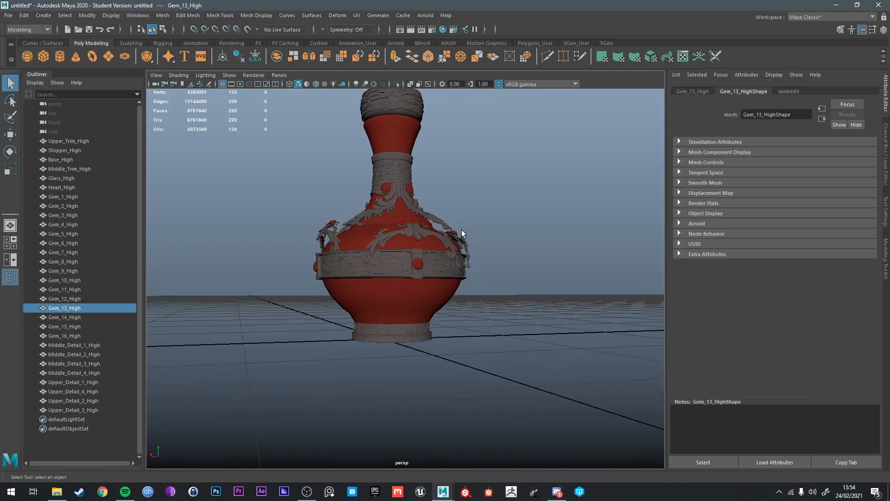
pyautogui.click(390, 299)
pyautogui.keyDown('alt'); pyautogui.moveTo(402, 283); pyautogui.dragTo(303, 315); pyautogui.keyUp('alt')
# Step: Create a polygon cylinder at the grid origin, scale it down and move it beside the bottle
pyautogui.click(54, 56)
pyautogui.scroll(-10, 394, 292)
pyautogui.press('r')
pyautogui.scroll(10, 369, 297)
pyautogui.press('e')
pyautogui.press('r')
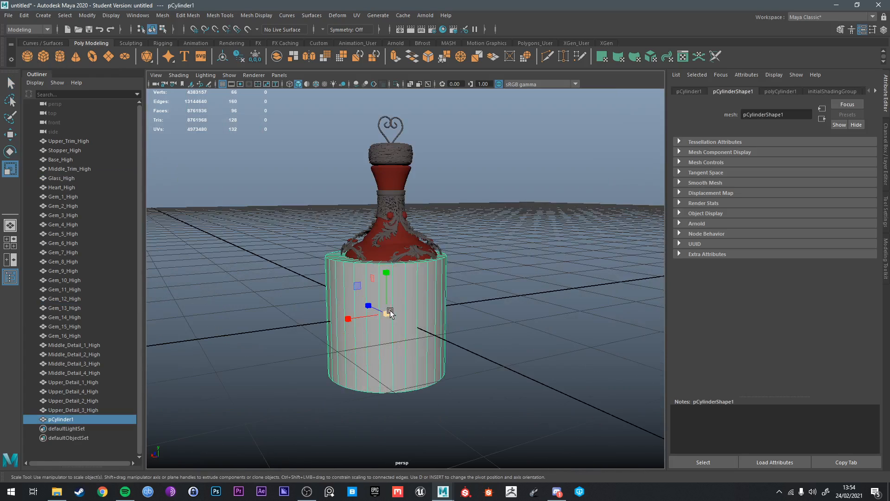
pyautogui.moveTo(388, 312); pyautogui.dragTo(346, 320)
pyautogui.press('w')
pyautogui.moveTo(388, 291); pyautogui.dragTo(403, 367)
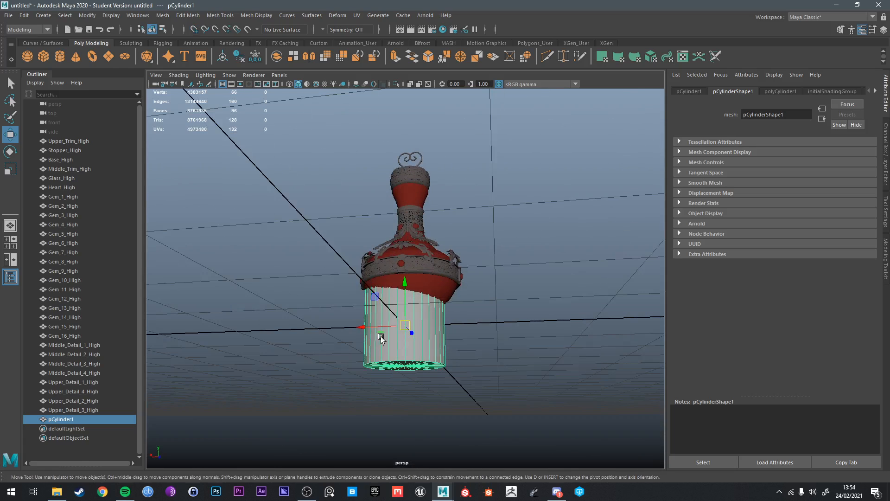
pyautogui.moveTo(370, 331); pyautogui.dragTo(510, 318)
pyautogui.keyDown('alt'); pyautogui.moveTo(463, 348); pyautogui.dragTo(455, 292); pyautogui.keyUp('alt')
# Step: Select all the bottle meshes and snap their pivot to the centre vertex of the base's underside
pyautogui.moveTo(337, 197); pyautogui.dragTo(422, 335)
pyautogui.keyDown('alt'); pyautogui.moveTo(428, 336); pyautogui.dragTo(410, 304); pyautogui.keyUp('alt')
pyautogui.scroll(5, 410, 302)
pyautogui.scroll(-4, 413, 297)
pyautogui.scroll(-3, 487, 299)
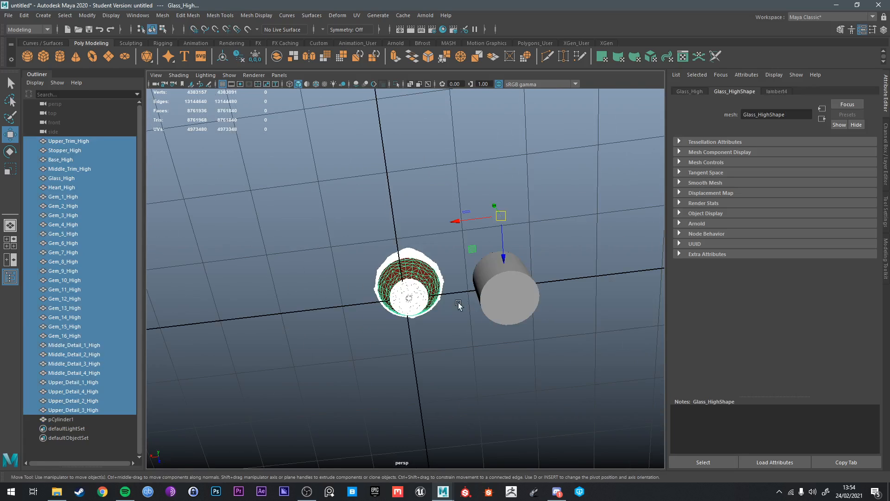
pyautogui.press('d')
pyautogui.press('v')
pyautogui.moveTo(502, 216); pyautogui.dragTo(427, 270)
pyautogui.scroll(4, 436, 286)
pyautogui.scroll(4, 418, 293)
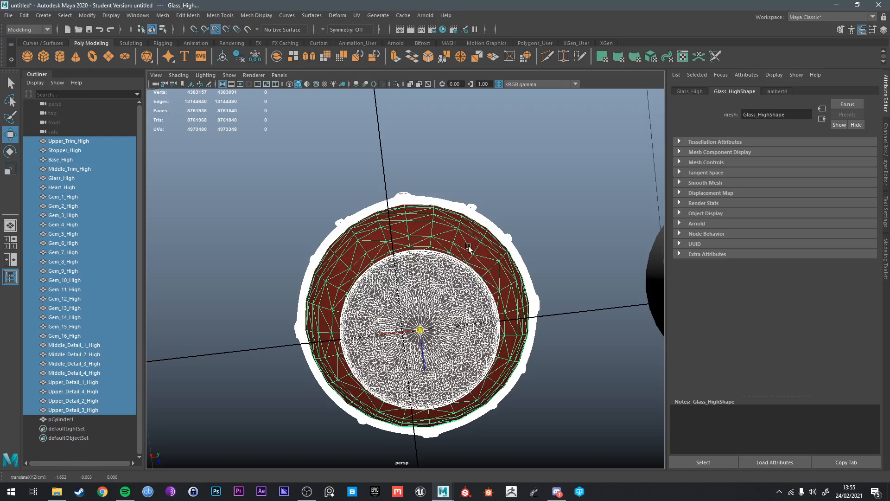
# Step: Snap the bottle meshes by their base-centre pivot onto the grid origin
pyautogui.keyDown('alt'); pyautogui.moveTo(472, 228); pyautogui.dragTo(416, 310); pyautogui.keyUp('alt')
pyautogui.press('x')
pyautogui.press('v')
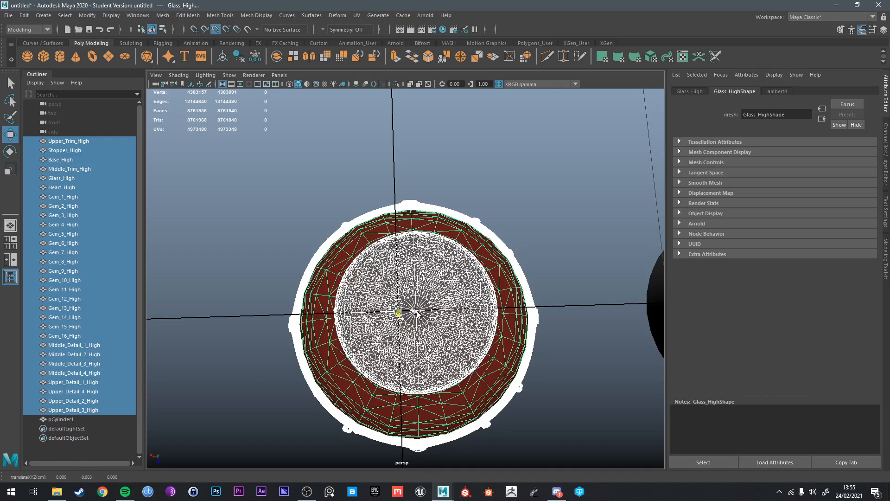
pyautogui.keyDown('alt'); pyautogui.moveTo(426, 296); pyautogui.dragTo(414, 357); pyautogui.keyUp('alt')
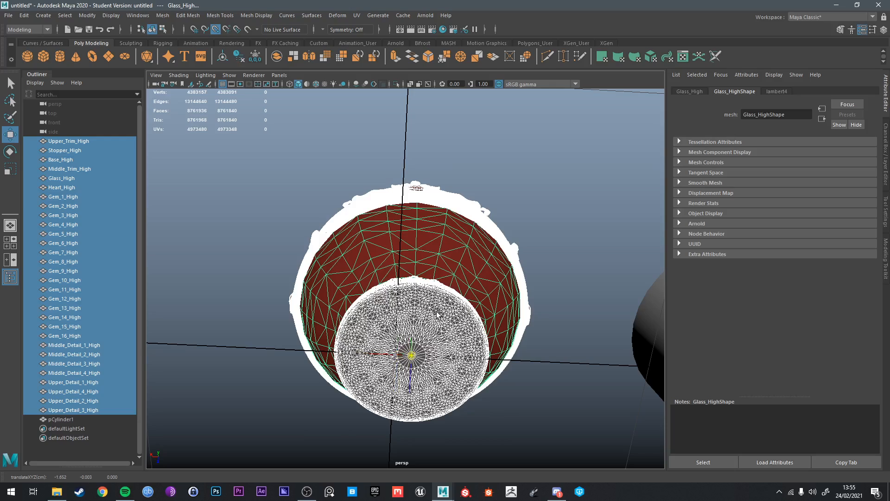
pyautogui.keyDown('alt'); pyautogui.moveTo(437, 313); pyautogui.dragTo(387, 318); pyautogui.keyUp('alt')
pyautogui.click(541, 291)
pyautogui.scroll(-5, 542, 291)
# Step: Centre the cylinder under the bottle again and scale it down to a thin disc matching the base's width
pyautogui.click(596, 341)
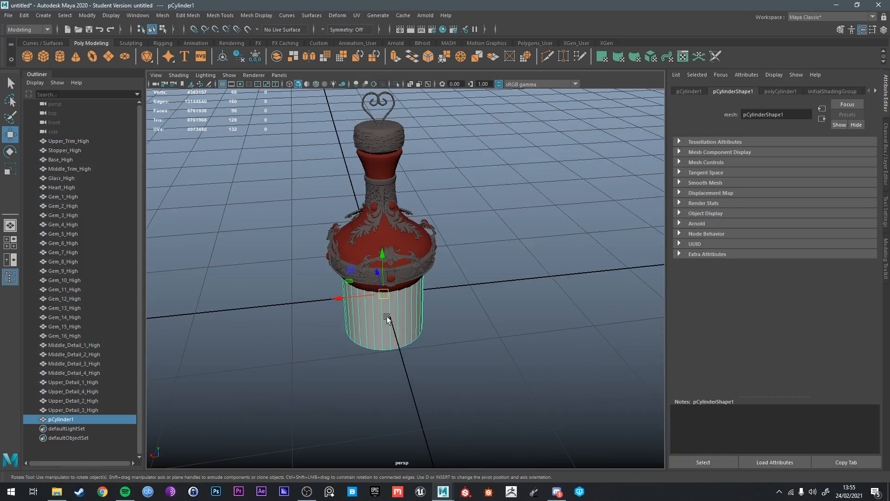
pyautogui.scroll(2, 387, 318)
pyautogui.press('r')
pyautogui.moveTo(388, 319); pyautogui.dragTo(329, 317, button='middle')
pyautogui.scroll(3, 348, 298)
pyautogui.keyDown('alt'); pyautogui.moveTo(332, 319); pyautogui.dragTo(439, 313); pyautogui.keyUp('alt')
# Step: Try a Subdivisions Axis value of 18 on the cylinder and compare it with the bottle from several angles
pyautogui.press('t')
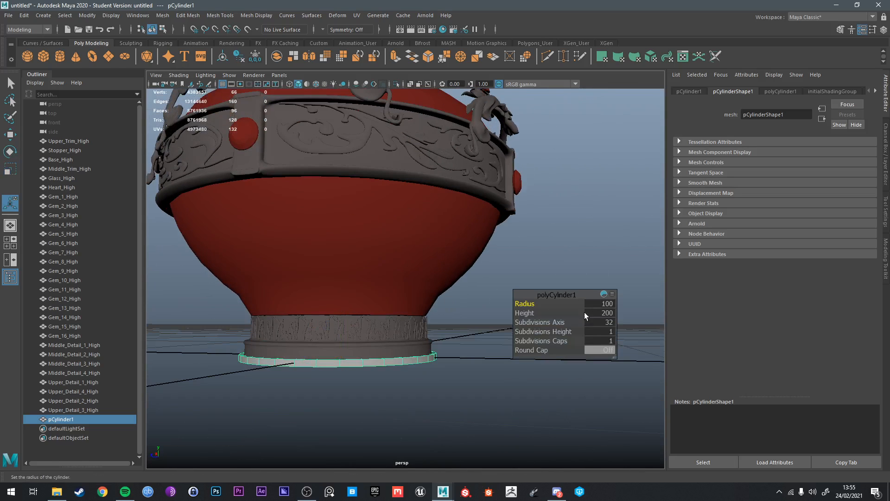
pyautogui.click(540, 322)
pyautogui.moveTo(539, 322); pyautogui.dragTo(481, 334, button='middle')
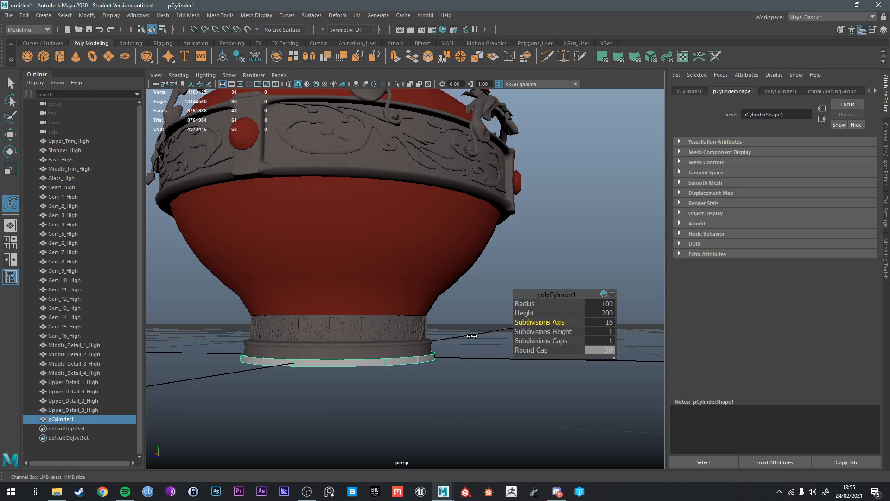
pyautogui.keyDown('alt'); pyautogui.moveTo(479, 334); pyautogui.dragTo(417, 341); pyautogui.keyUp('alt')
pyautogui.press('w')
pyautogui.keyDown('alt'); pyautogui.moveTo(398, 290); pyautogui.dragTo(450, 339); pyautogui.keyUp('alt')
pyautogui.press('q')
pyautogui.keyDown('alt'); pyautogui.moveTo(405, 285); pyautogui.dragTo(465, 379); pyautogui.keyUp('alt')
pyautogui.click(440, 359)
pyautogui.click(445, 356)
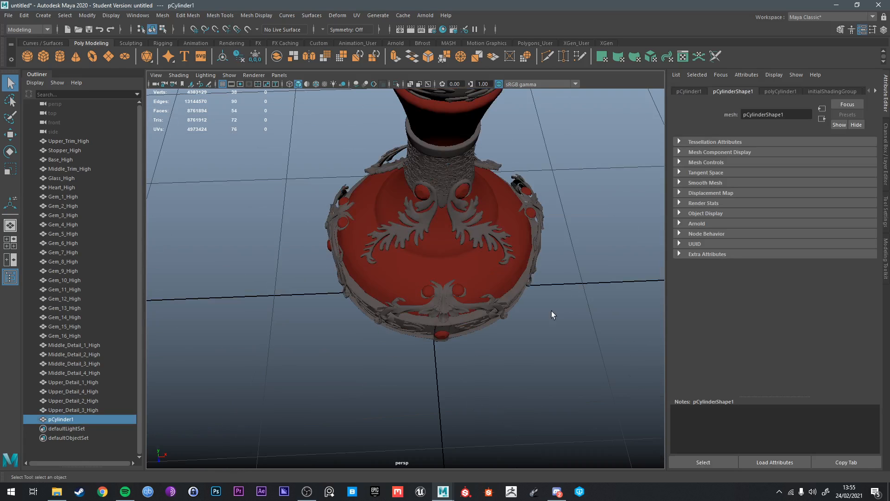
pyautogui.keyDown('alt'); pyautogui.moveTo(552, 314); pyautogui.dragTo(501, 321); pyautogui.keyUp('alt')
# Step: Set the cylinder's Subdivisions Axis to 16 and compare its outline with the bottle's base
pyautogui.press('t')
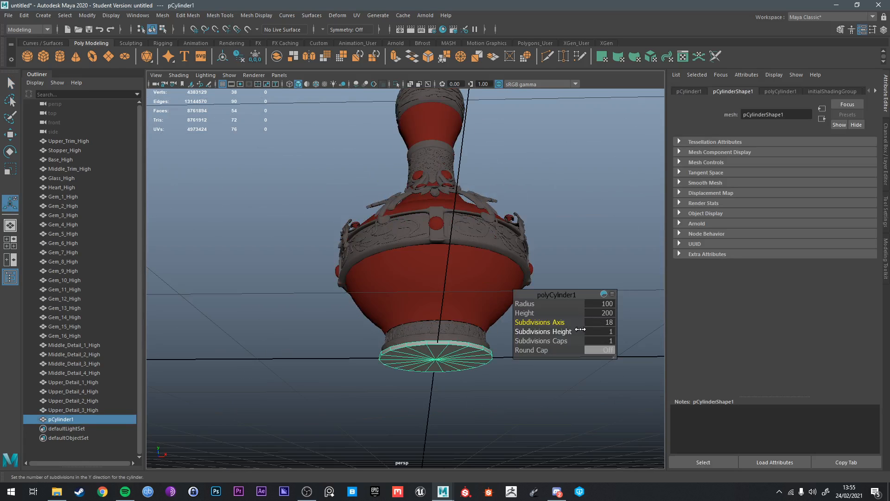
pyautogui.click(604, 321)
pyautogui.write('16')
pyautogui.press('Return')
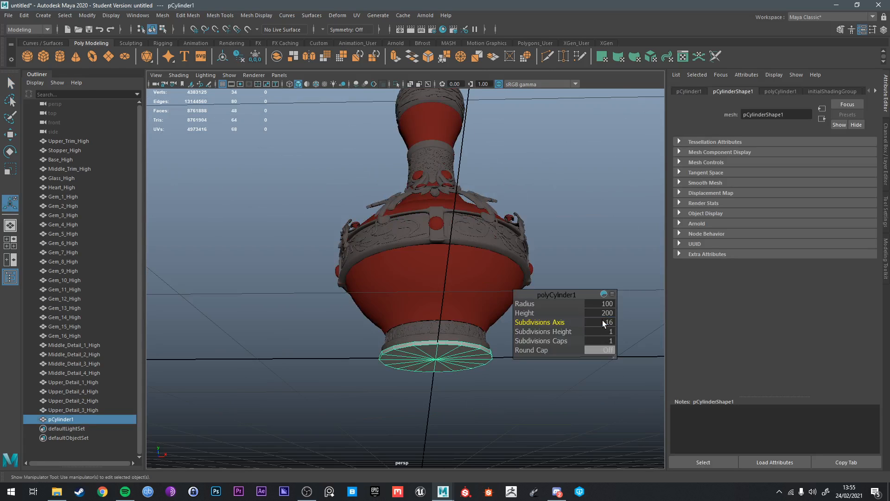
pyautogui.click(466, 438)
pyautogui.keyDown('alt'); pyautogui.moveTo(465, 437); pyautogui.dragTo(450, 375); pyautogui.keyUp('alt')
pyautogui.scroll(5, 428, 404)
pyautogui.keyDown('alt'); pyautogui.moveTo(428, 403); pyautogui.dragTo(464, 341); pyautogui.keyUp('alt')
pyautogui.click(499, 314)
pyautogui.keyDown('alt'); pyautogui.moveTo(499, 315); pyautogui.dragTo(485, 357); pyautogui.keyUp('alt')
# Step: Scale the cylinder vertically to make it a thicker disc around the bottle's base
pyautogui.click(468, 344)
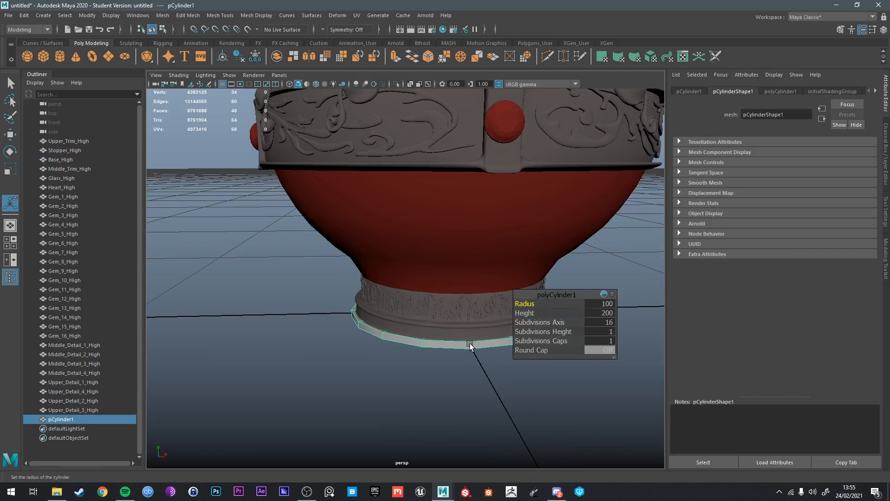
pyautogui.press('r')
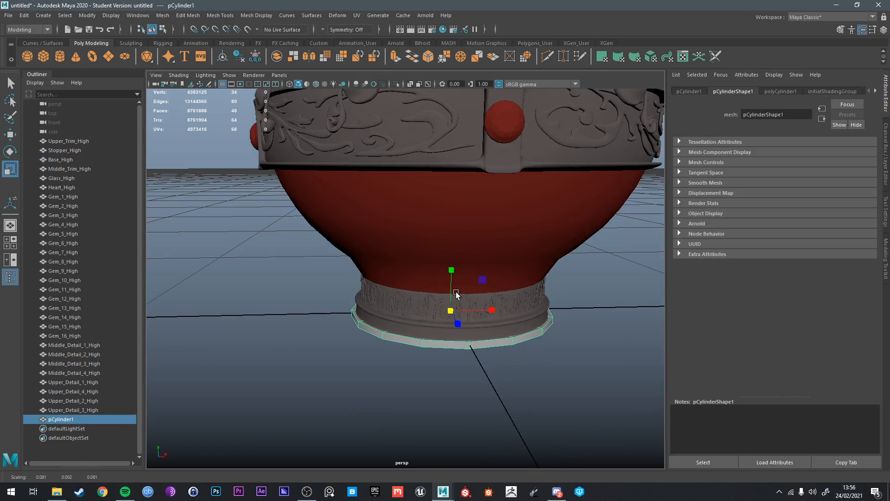
pyautogui.press('e')
pyautogui.press('r')
pyautogui.moveTo(452, 293); pyautogui.dragTo(450, 255)
# Step: Snap the cylinder's pivot to its bottom centre and align its underside with the bottom of the bottle's base
pyautogui.press('w')
pyautogui.press('d')
pyautogui.moveTo(450, 292); pyautogui.dragTo(458, 312)
pyautogui.keyDown('alt'); pyautogui.moveTo(458, 312); pyautogui.dragTo(477, 280); pyautogui.keyUp('alt')
pyautogui.keyDown('alt'); pyautogui.moveTo(449, 322); pyautogui.dragTo(453, 316); pyautogui.keyUp('alt')
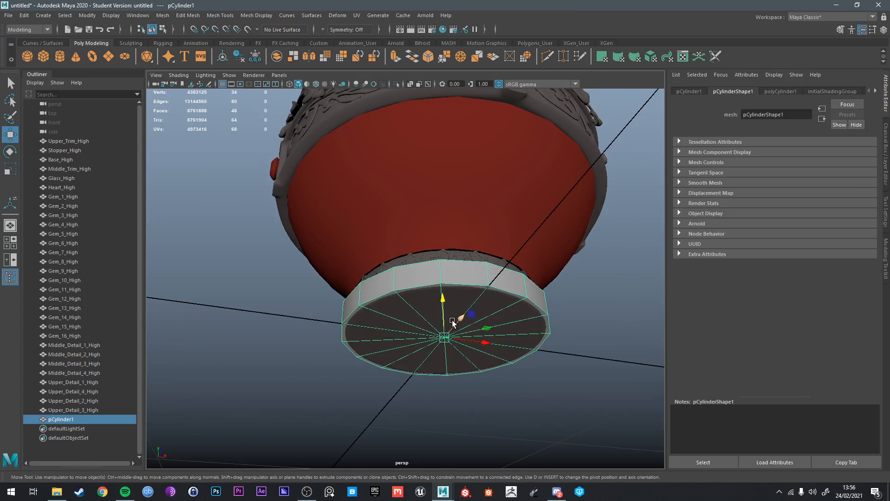
pyautogui.press('d')
pyautogui.press('v')
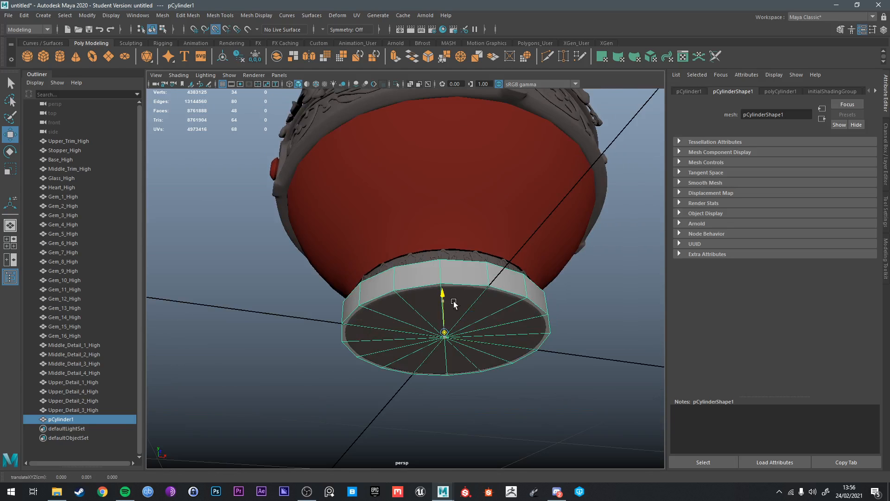
pyautogui.keyDown('alt'); pyautogui.moveTo(467, 306); pyautogui.dragTo(429, 283); pyautogui.keyUp('alt')
# Step: Examine the mesh density of Middle_Trim_High around one of the gems
pyautogui.scroll(-3, 469, 269)
pyautogui.click(474, 247)
pyautogui.scroll(6, 478, 250)
pyautogui.scroll(8, 464, 281)
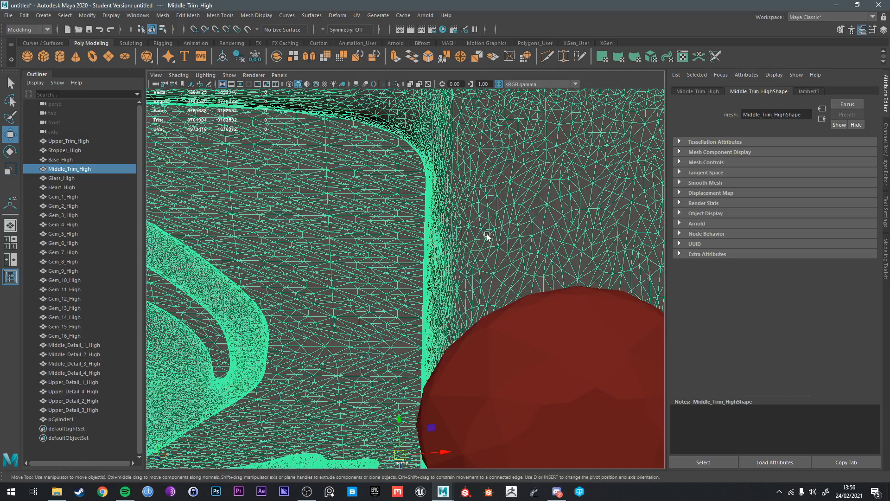
pyautogui.scroll(-10, 436, 252)
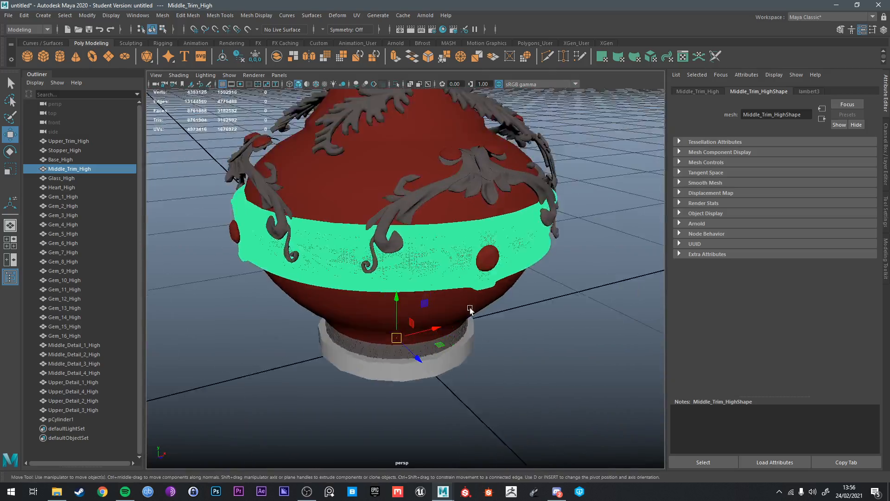
pyautogui.keyDown('alt'); pyautogui.moveTo(470, 310); pyautogui.dragTo(473, 253); pyautogui.keyUp('alt')
pyautogui.keyDown('alt'); pyautogui.moveTo(473, 252); pyautogui.dragTo(479, 207, button='middle'); pyautogui.keyUp('alt')
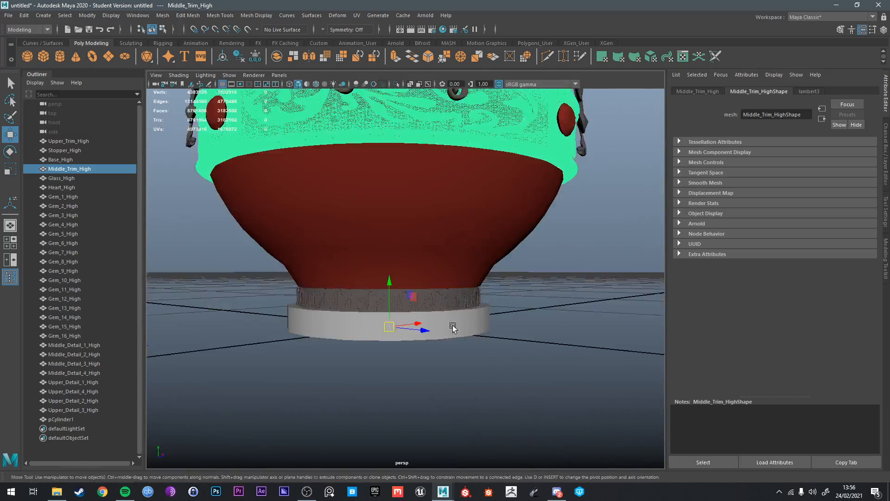
# Step: Try selecting the cylinder's top faces around the bottle's base
pyautogui.scroll(5, 457, 334)
pyautogui.click(473, 372)
pyautogui.keyDown('alt'); pyautogui.moveTo(473, 376); pyautogui.dragTo(462, 360); pyautogui.keyUp('alt')
pyautogui.moveTo(462, 360); pyautogui.dragTo(458, 325, button='right')
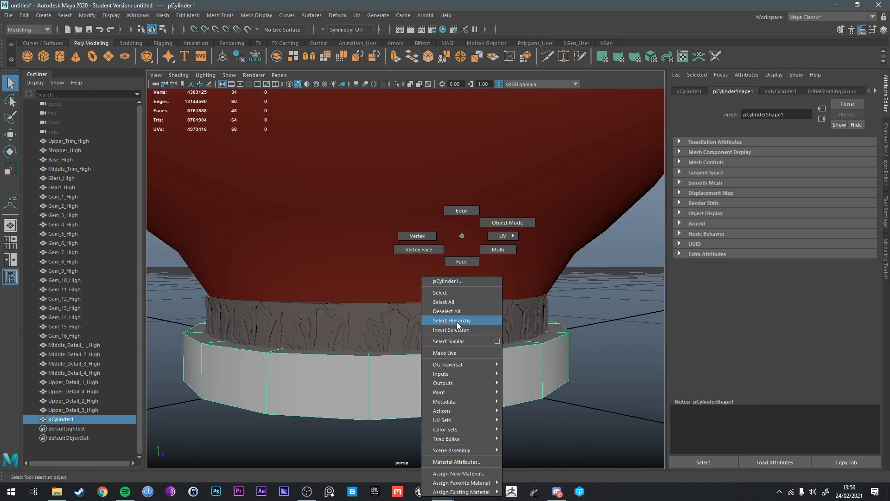
pyautogui.moveTo(466, 260); pyautogui.dragTo(465, 261, button='right')
pyautogui.keyDown('alt'); pyautogui.moveTo(465, 261); pyautogui.dragTo(480, 333); pyautogui.keyUp('alt')
pyautogui.click(438, 367)
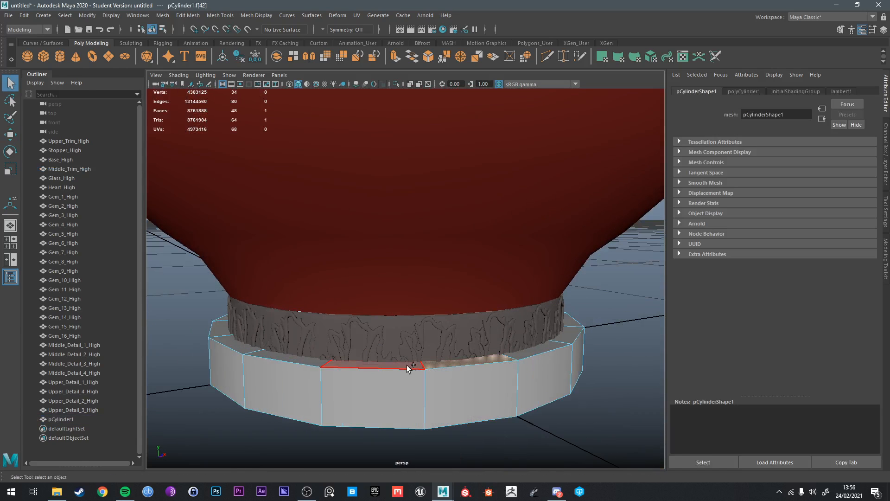
pyautogui.keyDown('shift'); pyautogui.click(407, 366); pyautogui.keyUp('shift')
pyautogui.keyDown('alt'); pyautogui.moveTo(409, 365); pyautogui.dragTo(445, 378); pyautogui.keyUp('alt')
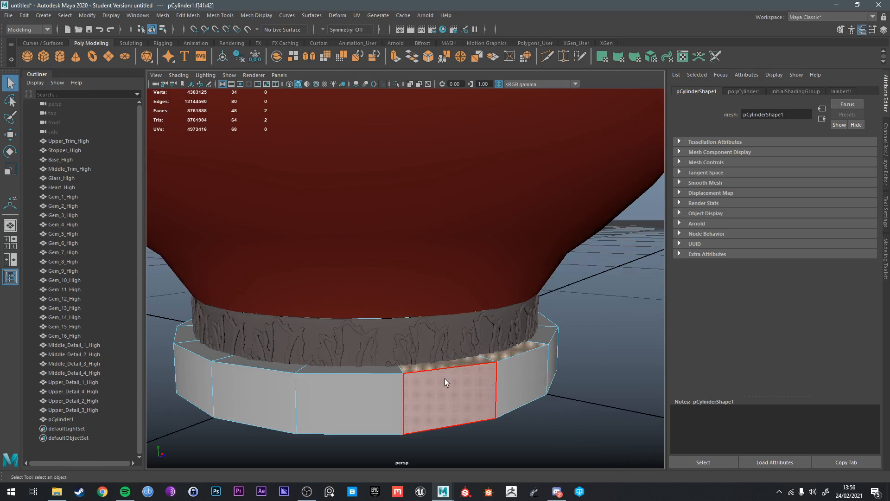
# Step: Try raising the cylinder's top edge loop slightly along the bottle's base
pyautogui.moveTo(475, 372); pyautogui.dragTo(476, 215, button='right')
pyautogui.doubleClick(472, 370)
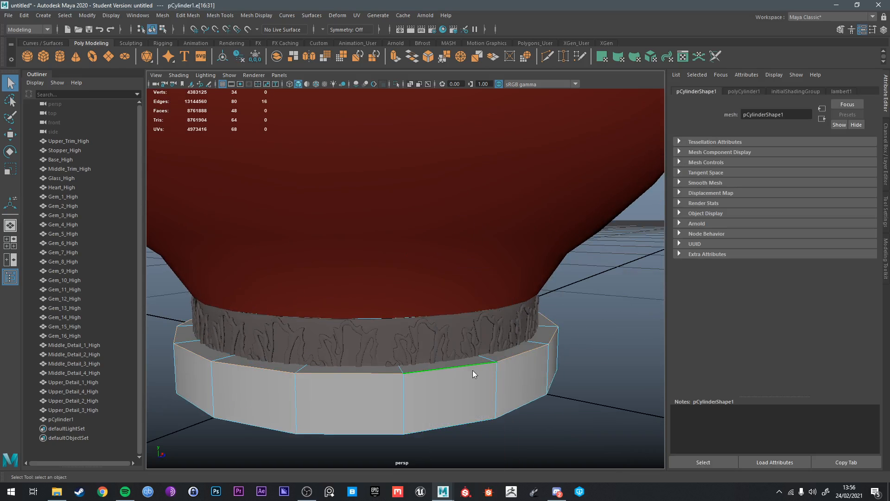
pyautogui.moveTo(472, 370)
pyautogui.keyDown('ctrl'); pyautogui.mouseDown(button='right')
pyautogui.moveTo(482, 317)
pyautogui.moveTo(471, 363)
pyautogui.mouseUp(button='right'); pyautogui.keyUp('ctrl')
pyautogui.keyDown('alt'); pyautogui.moveTo(490, 358); pyautogui.dragTo(472, 349); pyautogui.keyUp('alt')
pyautogui.press('w')
pyautogui.moveTo(383, 296); pyautogui.dragTo(381, 285)
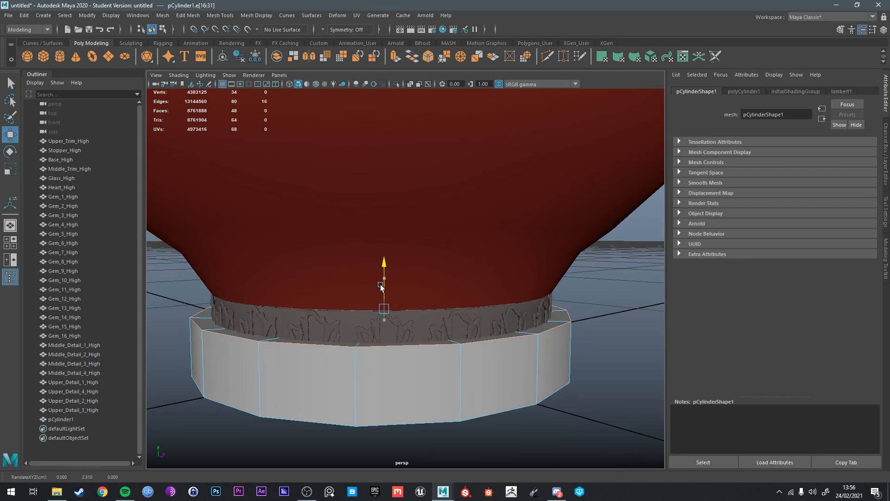
# Step: Raise all the cylinder's top cap faces up to where the bottle's base meets the red glass
pyautogui.press('q')
pyautogui.moveTo(366, 234); pyautogui.dragTo(402, 269, button='right')
pyautogui.hotkey('ctrl', '1')
pyautogui.click(401, 343)
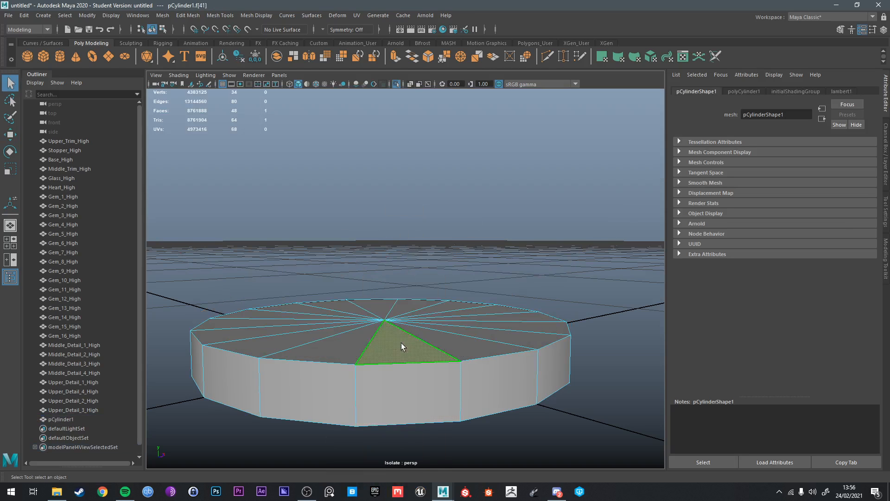
pyautogui.keyDown('shift'); pyautogui.doubleClick(352, 333); pyautogui.keyUp('shift')
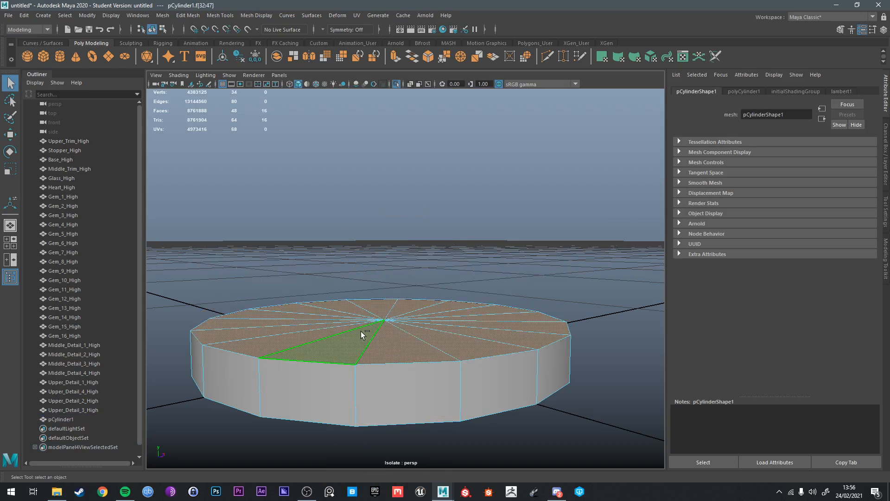
pyautogui.hotkey('ctrl', '1')
pyautogui.press('w')
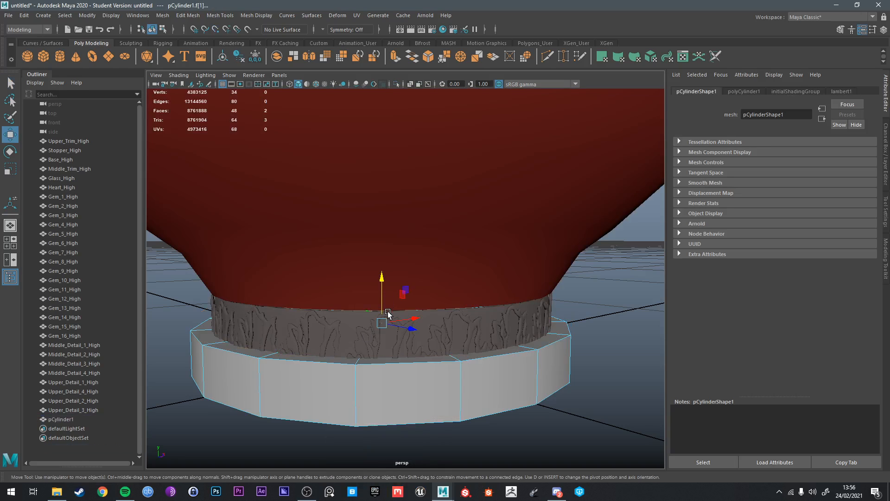
pyautogui.moveTo(388, 300); pyautogui.dragTo(383, 313)
pyautogui.keyDown('alt'); pyautogui.moveTo(360, 330); pyautogui.dragTo(458, 297); pyautogui.keyUp('alt')
# Step: Insert an edge loop around the cylinder's side, slightly below mid-height
pyautogui.press('q')
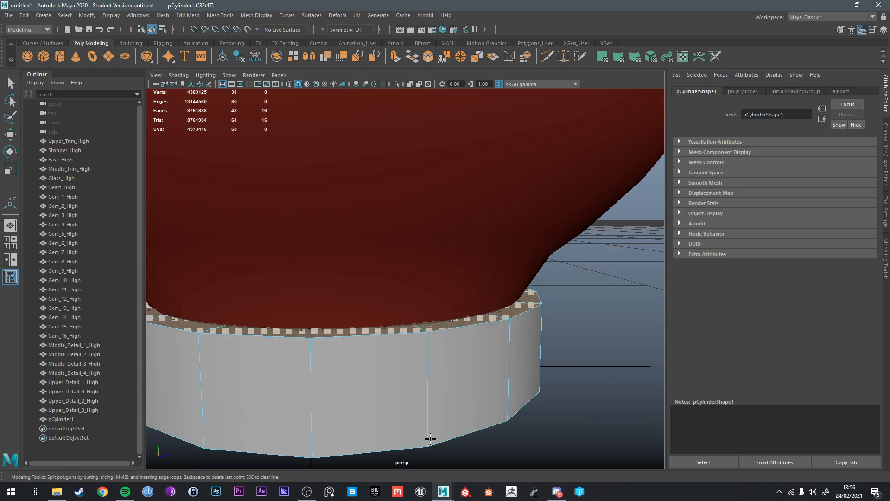
pyautogui.rightClick(430, 401)
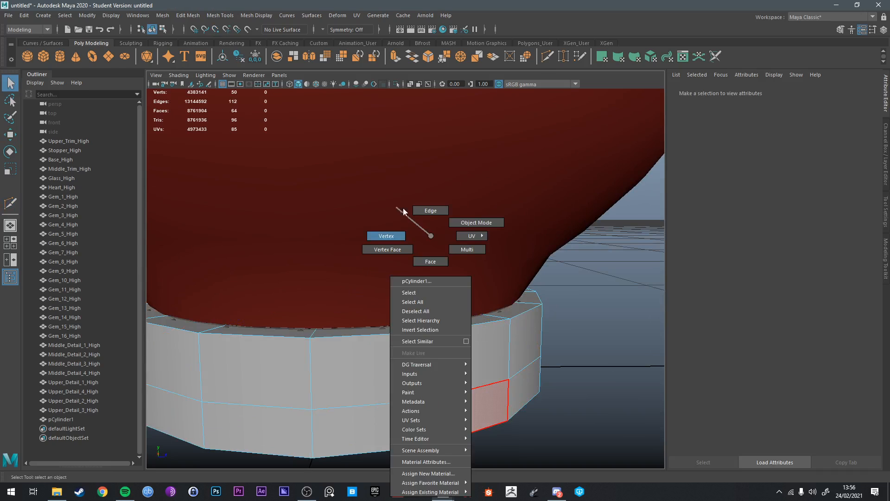
pyautogui.moveTo(403, 211); pyautogui.dragTo(429, 211, button='right')
# Step: Scale the cylinder's upper ring of side faces inward to fit the patterned band of the bottle's base
pyautogui.moveTo(461, 392); pyautogui.dragTo(460, 263, button='right')
pyautogui.click(402, 357)
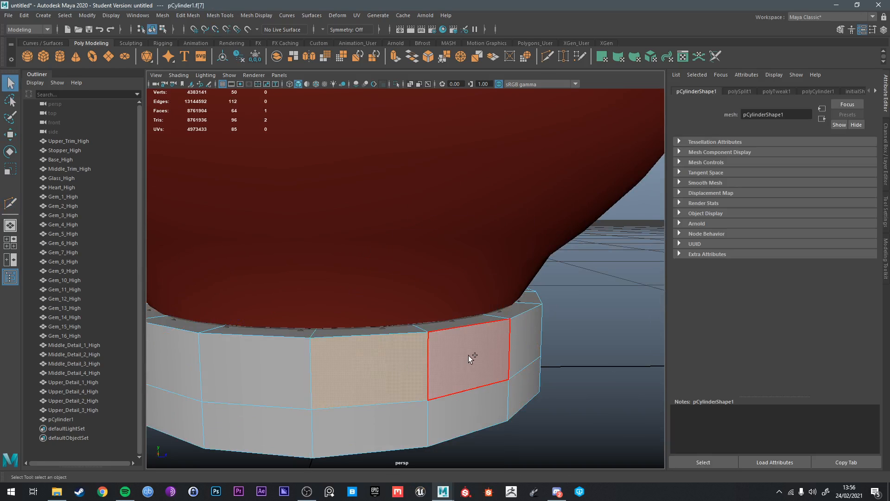
pyautogui.doubleClick(469, 357)
pyautogui.press('r')
pyautogui.moveTo(344, 314)
pyautogui.mouseDown()
pyautogui.moveTo(322, 324)
pyautogui.moveTo(342, 301)
pyautogui.mouseUp()
pyautogui.press('w')
pyautogui.keyDown('alt'); pyautogui.moveTo(359, 360); pyautogui.dragTo(378, 356); pyautogui.keyUp('alt')
# Step: Insert a second edge loop around the flared lower part of the cylinder, level with the base's rim
pyautogui.press('q')
pyautogui.keyDown('alt'); pyautogui.moveTo(377, 402); pyautogui.dragTo(378, 318, button='middle'); pyautogui.keyUp('alt')
pyautogui.moveTo(368, 297); pyautogui.dragTo(367, 210, button='right')
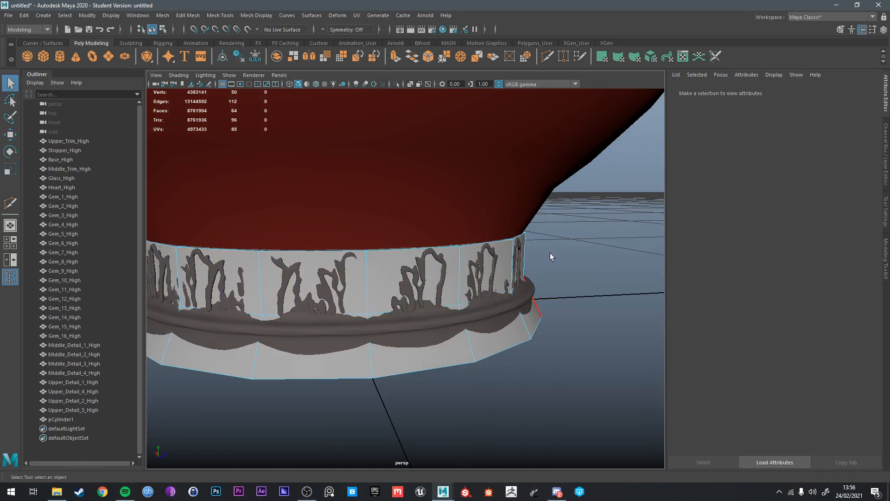
pyautogui.click(546, 57)
pyautogui.keyDown('ctrl'); pyautogui.click(370, 337); pyautogui.keyUp('ctrl')
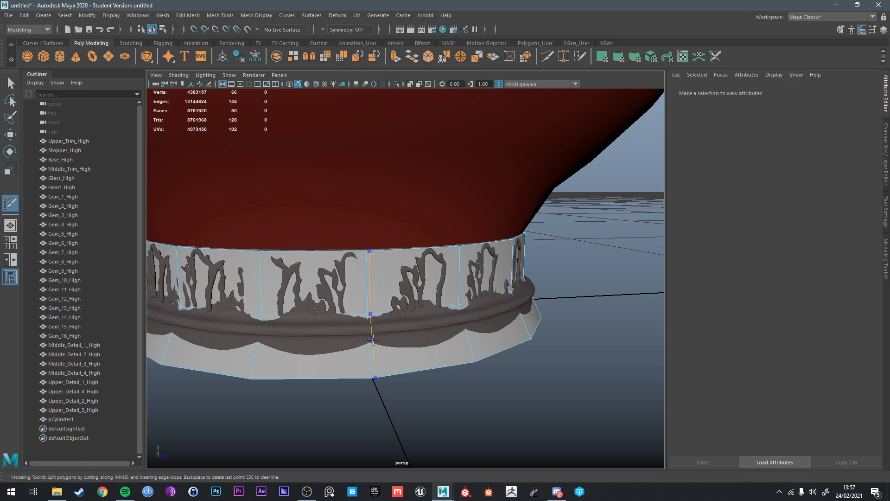
pyautogui.press('q')
# Step: Scale the newly inserted lower edge loop outward towards the protruding rim of the base
pyautogui.click(374, 360)
pyautogui.moveTo(377, 360); pyautogui.dragTo(377, 260, button='right')
pyautogui.doubleClick(374, 350)
pyautogui.hotkey('ctrl', '1')
pyautogui.moveTo(373, 349); pyautogui.dragTo(356, 204, button='right')
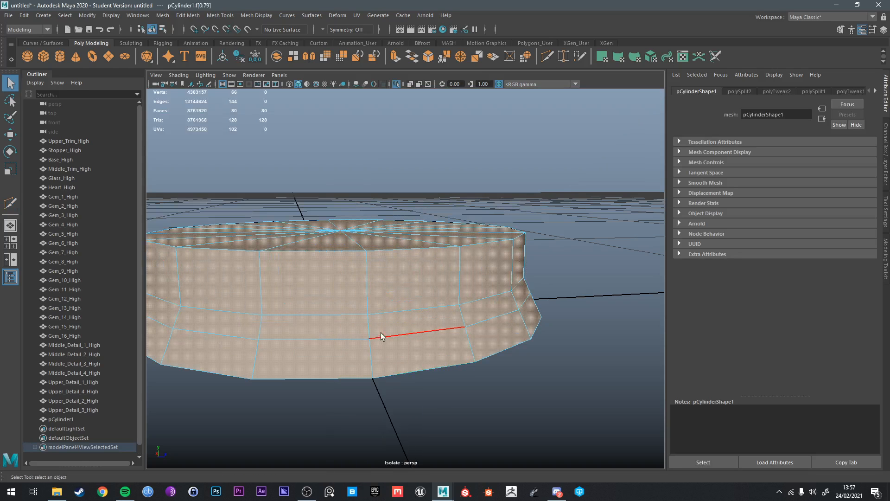
pyautogui.doubleClick(380, 333)
pyautogui.hotkey('ctrl', '1')
pyautogui.keyDown('alt'); pyautogui.moveTo(376, 335); pyautogui.dragTo(365, 360); pyautogui.keyUp('alt')
pyautogui.press('e')
pyautogui.press('r')
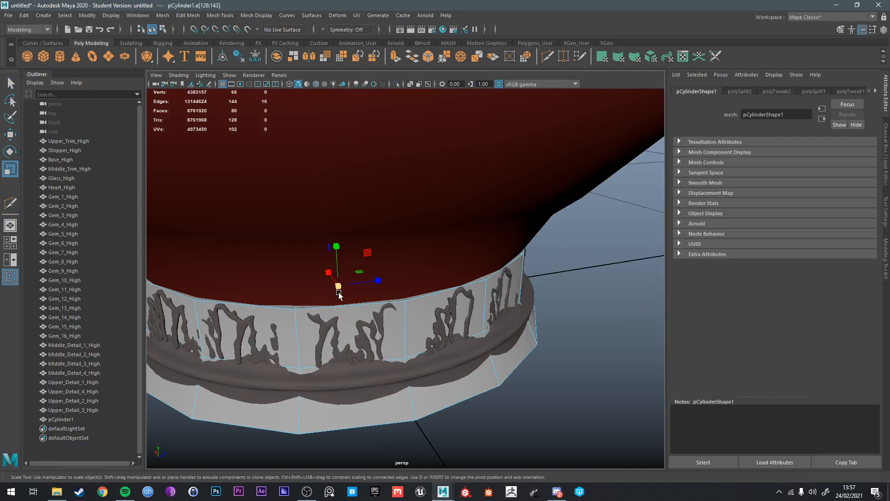
pyautogui.moveTo(338, 287); pyautogui.dragTo(339, 265)
# Step: Fine-tune the scale of the lower edge loop so it follows the base's rim
pyautogui.press('w')
pyautogui.keyDown('alt'); pyautogui.moveTo(370, 335); pyautogui.dragTo(406, 319); pyautogui.keyUp('alt')
pyautogui.press('r')
pyautogui.moveTo(341, 286); pyautogui.dragTo(353, 302)
pyautogui.press('q')
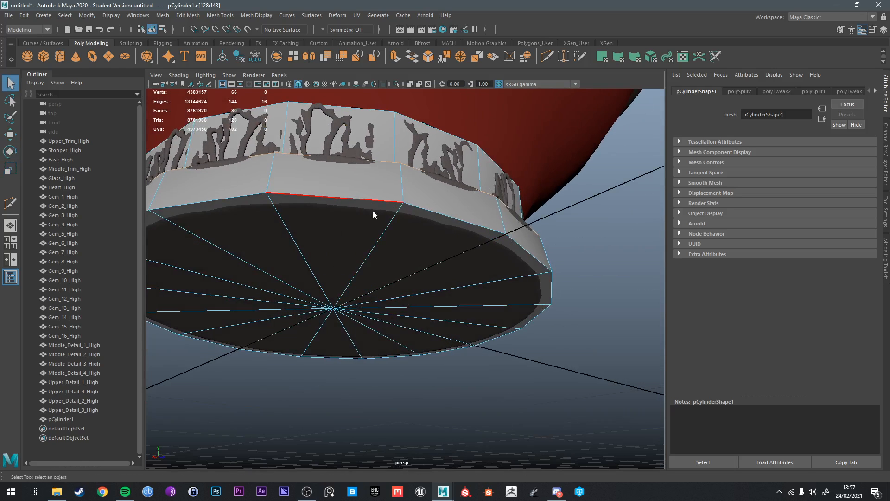
# Step: Bevel the cylinder's bottom outer edge loop and adjust the bevel fraction to suit the base's rounded underside
pyautogui.moveTo(373, 210); pyautogui.dragTo(382, 169, button='right')
pyautogui.scroll(3, 445, 184)
pyautogui.moveTo(446, 181); pyautogui.dragTo(475, 158, button='right')
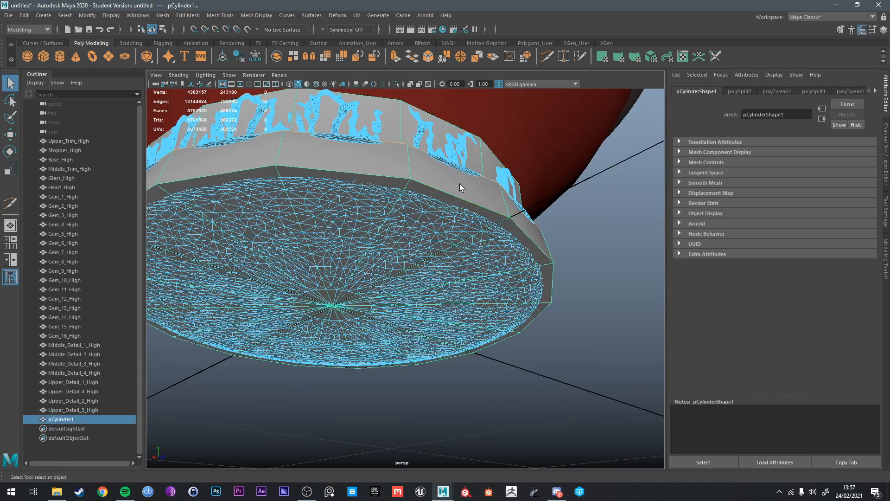
pyautogui.click(458, 185)
pyautogui.moveTo(446, 198); pyautogui.dragTo(419, 188, button='right')
pyautogui.doubleClick(422, 195)
pyautogui.hotkey('ctrl', 'b')
pyautogui.keyDown('alt'); pyautogui.moveTo(419, 199); pyautogui.dragTo(421, 208); pyautogui.keyUp('alt')
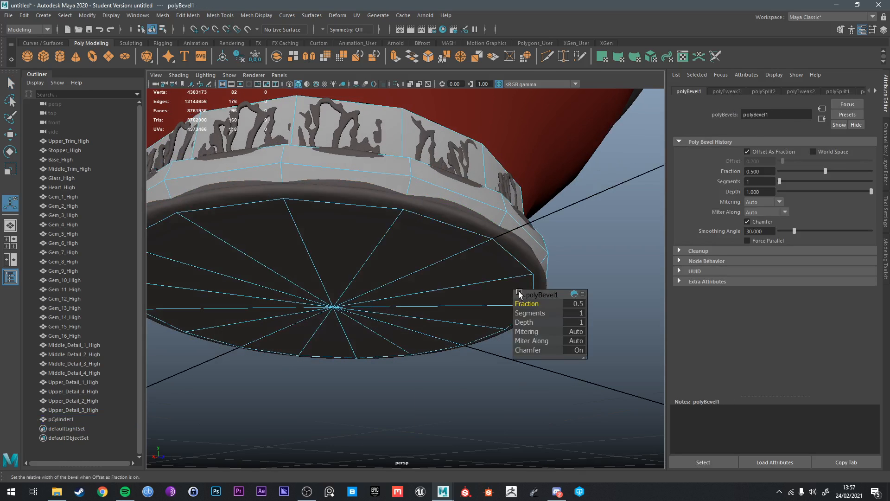
pyautogui.moveTo(529, 300); pyautogui.dragTo(529, 302)
pyautogui.press('q')
# Step: Scale the upper edge loop of the bottom bevel to fit the base's lower rim
pyautogui.moveTo(433, 204); pyautogui.dragTo(429, 184, button='right')
pyautogui.keyDown('alt'); pyautogui.moveTo(430, 185); pyautogui.dragTo(589, 287); pyautogui.keyUp('alt')
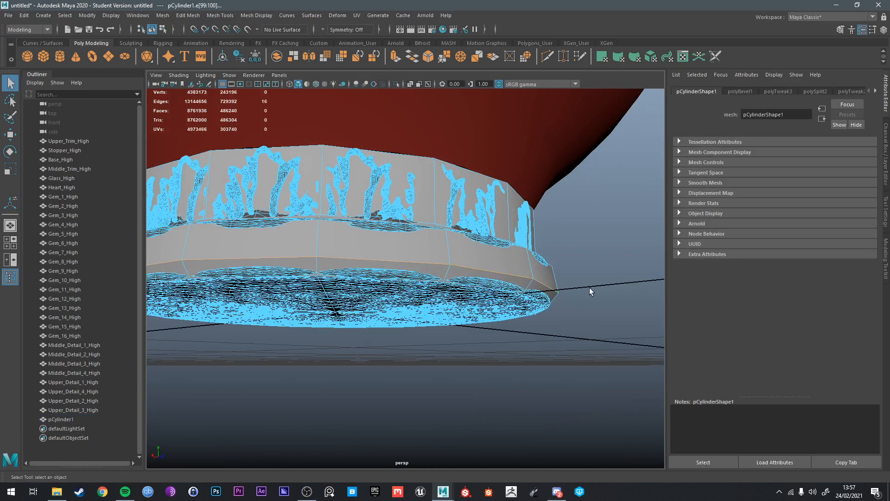
pyautogui.click(639, 214)
pyautogui.moveTo(530, 266); pyautogui.dragTo(530, 218, button='right')
pyautogui.press('e')
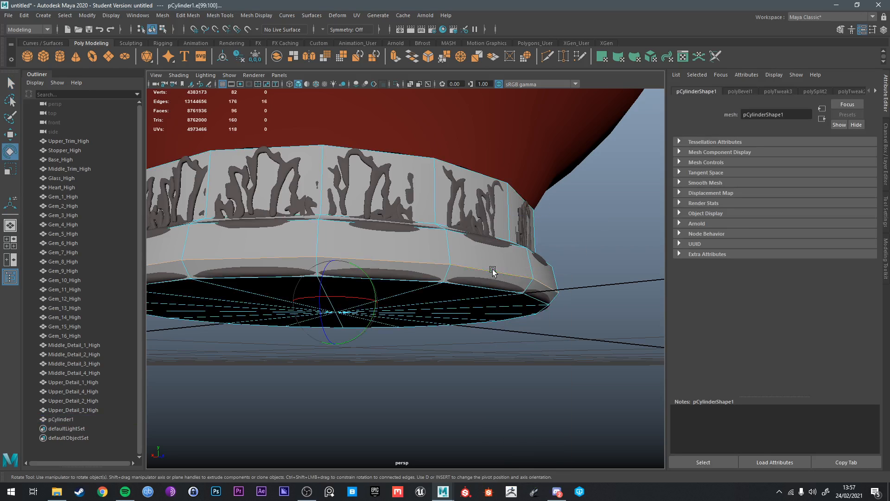
pyautogui.press('r')
pyautogui.moveTo(336, 302); pyautogui.dragTo(371, 297)
pyautogui.press('w')
pyautogui.press('e')
pyautogui.press('r')
pyautogui.press('q')
# Step: Bevel the cylinder's top edge loop with a fraction of 0.1
pyautogui.moveTo(377, 294); pyautogui.dragTo(395, 210, button='right')
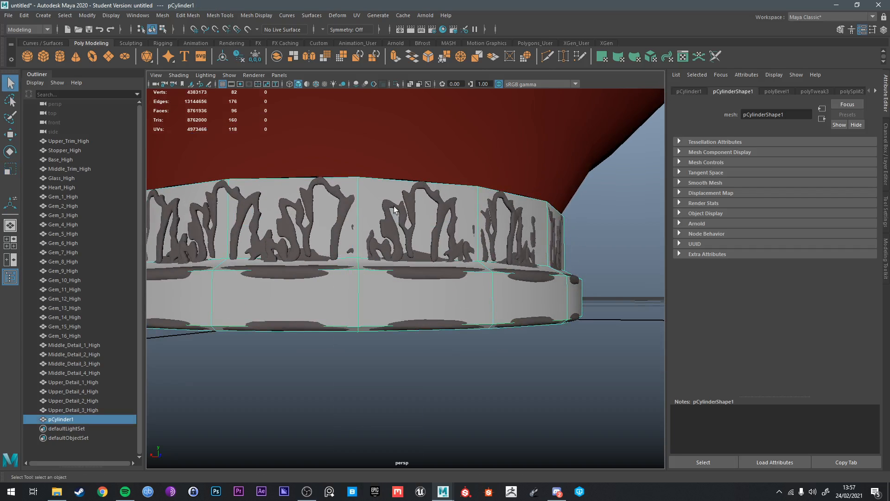
pyautogui.moveTo(374, 181); pyautogui.dragTo(374, 160, button='right')
pyautogui.keyDown('alt'); pyautogui.moveTo(383, 187); pyautogui.dragTo(409, 269); pyautogui.keyUp('alt')
pyautogui.hotkey('ctrl', 'b')
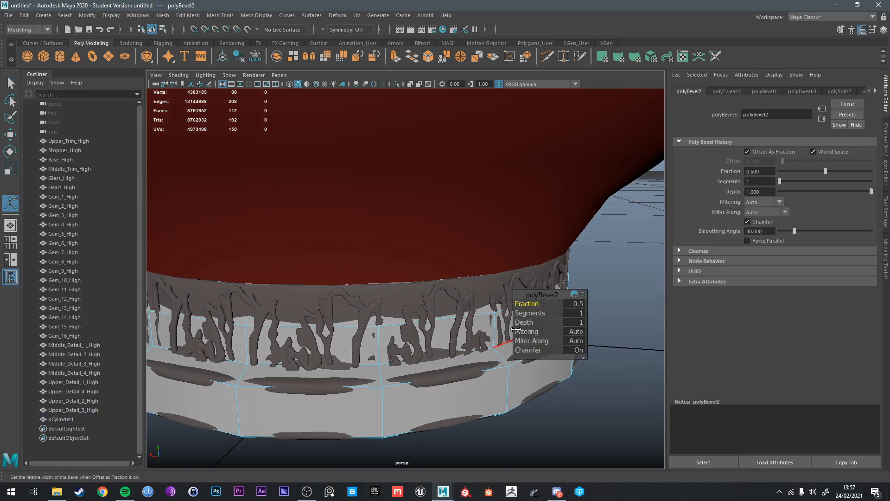
pyautogui.moveTo(520, 304); pyautogui.dragTo(519, 304)
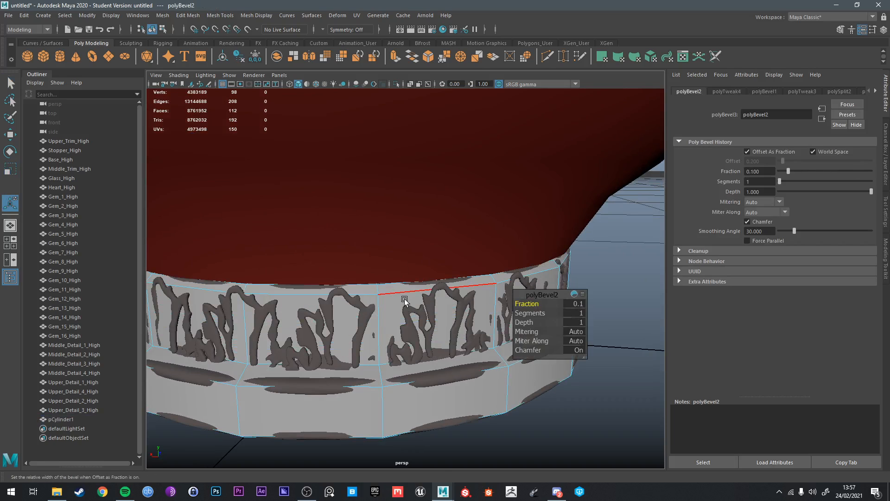
pyautogui.press('q')
pyautogui.moveTo(405, 237); pyautogui.dragTo(425, 231, button='right')
# Step: Examine the low-poly base in isolation and against the high-poly bottle from several angles
pyautogui.click(591, 352)
pyautogui.scroll(-5, 589, 352)
pyautogui.keyDown('alt'); pyautogui.moveTo(588, 352); pyautogui.dragTo(568, 344); pyautogui.keyUp('alt')
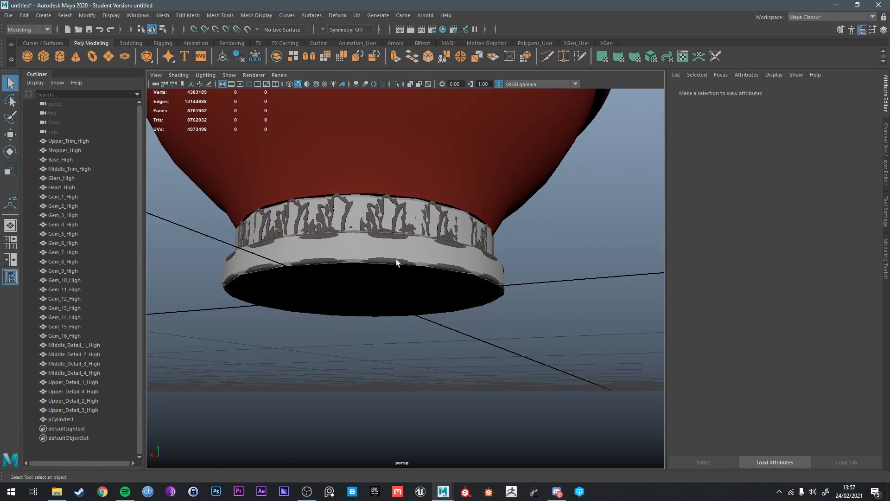
pyautogui.click(412, 253)
pyautogui.hotkey('ctrl', '1')
pyautogui.keyDown('alt'); pyautogui.moveTo(434, 311); pyautogui.dragTo(423, 343); pyautogui.keyUp('alt')
pyautogui.hotkey('ctrl', '1')
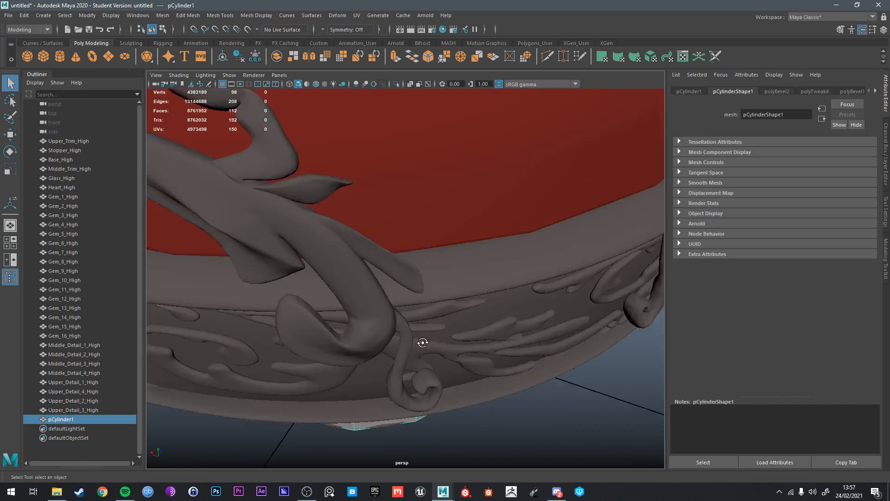
pyautogui.scroll(-6, 427, 325)
pyautogui.keyDown('alt'); pyautogui.moveTo(427, 308); pyautogui.dragTo(431, 300); pyautogui.keyUp('alt')
pyautogui.click(390, 292)
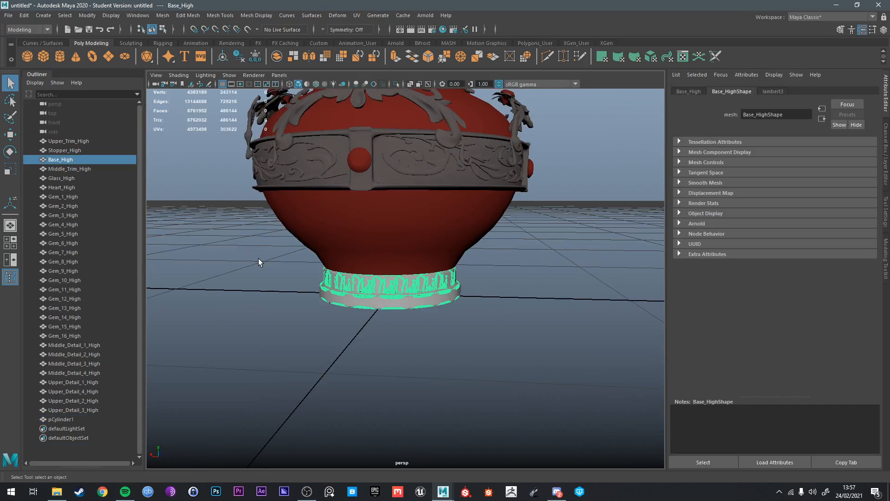
pyautogui.click(505, 284)
pyautogui.keyDown('alt'); pyautogui.moveTo(489, 256); pyautogui.dragTo(476, 241); pyautogui.keyUp('alt')
# Step: Isolate Glass_High in the viewport and inspect its wireframe
pyautogui.click(435, 246)
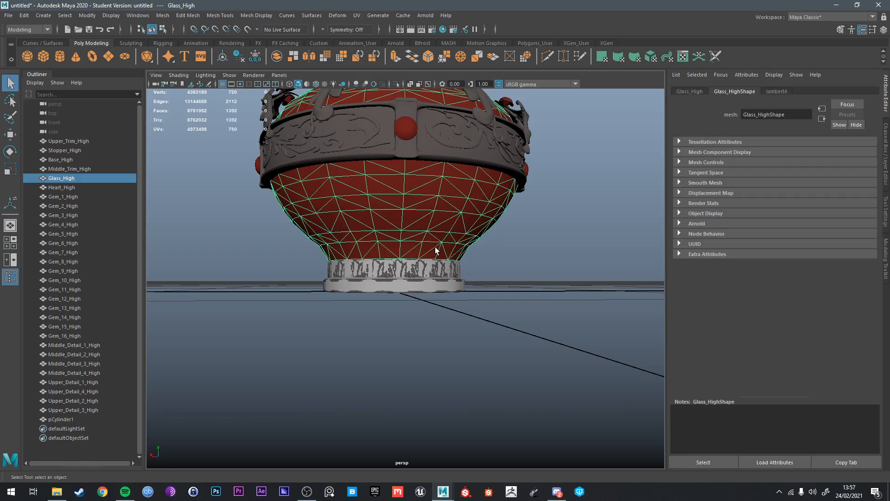
pyautogui.hotkey('ctrl', '1')
pyautogui.keyDown('alt'); pyautogui.moveTo(528, 227); pyautogui.dragTo(534, 283); pyautogui.keyUp('alt')
pyautogui.keyDown('alt'); pyautogui.moveTo(526, 210); pyautogui.dragTo(514, 257); pyautogui.keyUp('alt')
pyautogui.scroll(-3, 504, 260)
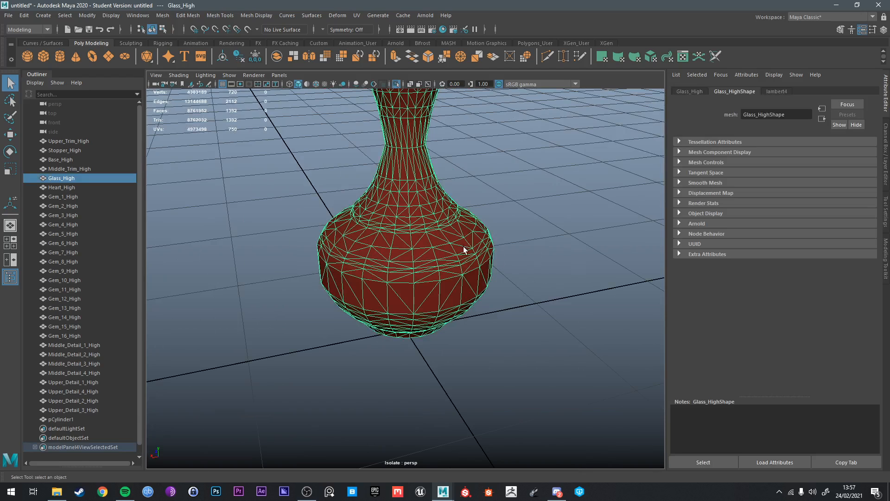
# Step: Try to quadrangulate the entire Glass_High mesh
pyautogui.moveTo(464, 246); pyautogui.dragTo(430, 277, button='right')
pyautogui.scroll(-5, 430, 253)
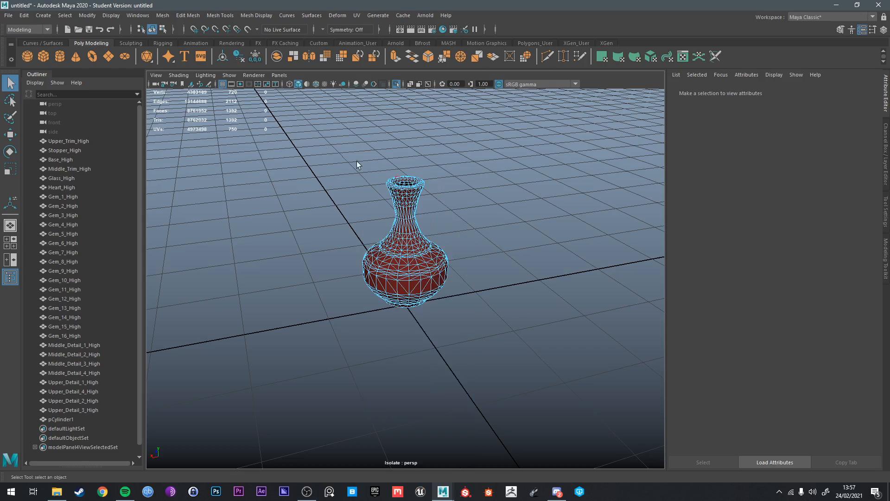
pyautogui.moveTo(479, 344); pyautogui.dragTo(360, 149)
pyautogui.click(163, 15)
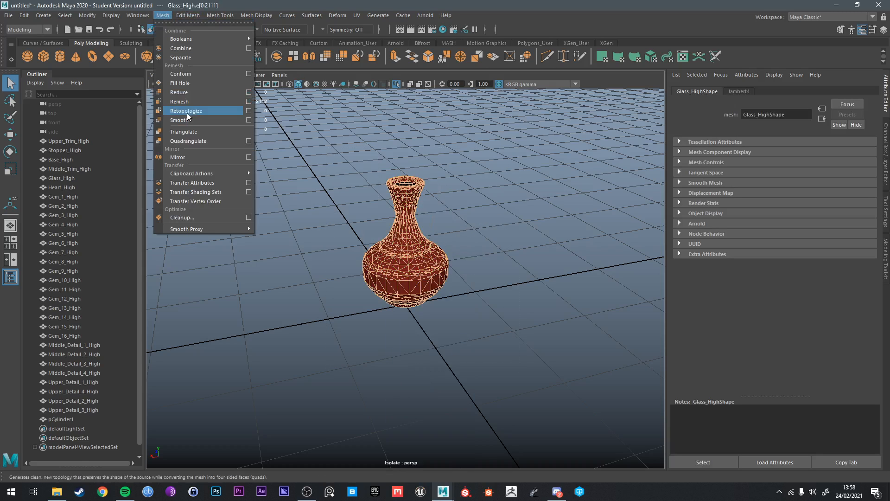
pyautogui.click(194, 142)
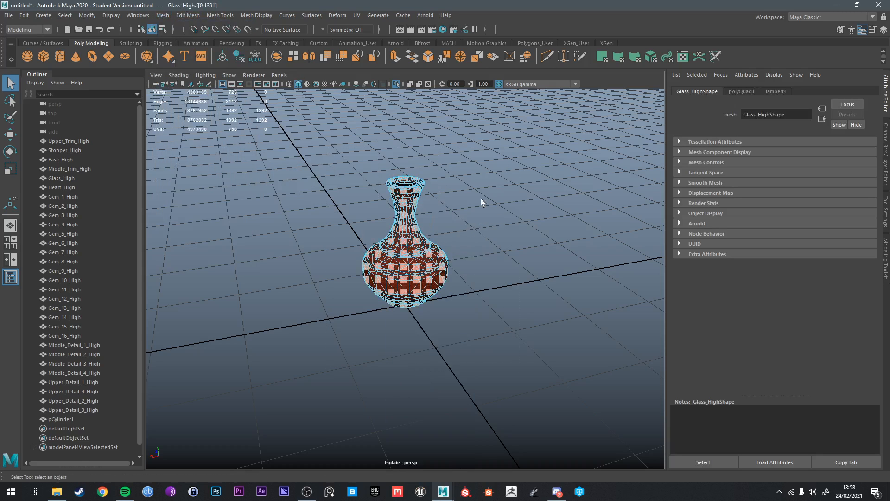
pyautogui.click(481, 200)
pyautogui.scroll(4, 482, 245)
pyautogui.moveTo(482, 245)
pyautogui.keyDown('alt'); pyautogui.mouseDown()
pyautogui.moveTo(467, 229)
pyautogui.moveTo(485, 244)
pyautogui.mouseUp(); pyautogui.keyUp('alt')
pyautogui.hotkey('ctrl', 'z')
pyautogui.hotkey('ctrl', 'z')
# Step: Add a new polygon cylinder and enlarge it to roughly the width of the glass's lower body
pyautogui.moveTo(476, 237); pyautogui.dragTo(510, 182, button='right')
pyautogui.click(510, 182)
pyautogui.keyDown('alt'); pyautogui.moveTo(468, 204); pyautogui.dragTo(462, 167); pyautogui.keyUp('alt')
pyautogui.click(452, 265)
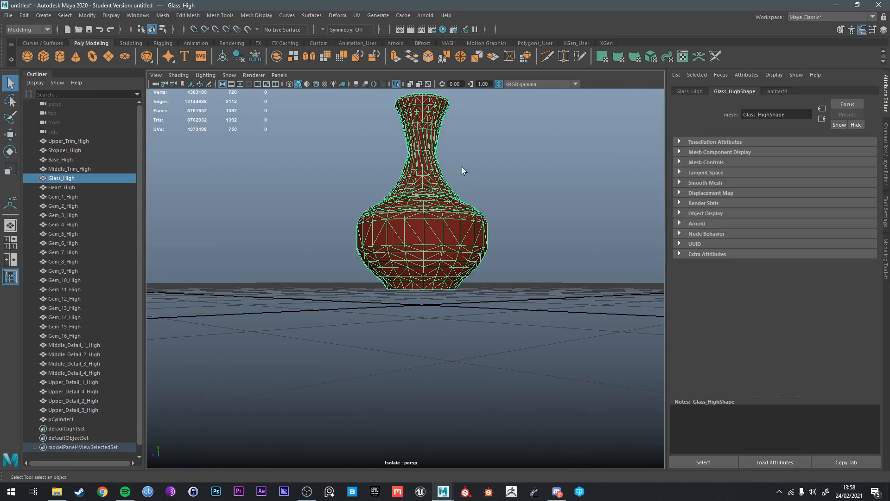
pyautogui.click(59, 56)
pyautogui.press('r')
pyautogui.moveTo(390, 259); pyautogui.dragTo(111, 333, button='middle')
pyautogui.scroll(5, 357, 304)
pyautogui.keyDown('alt'); pyautogui.moveTo(357, 308); pyautogui.dragTo(355, 280); pyautogui.keyUp('alt')
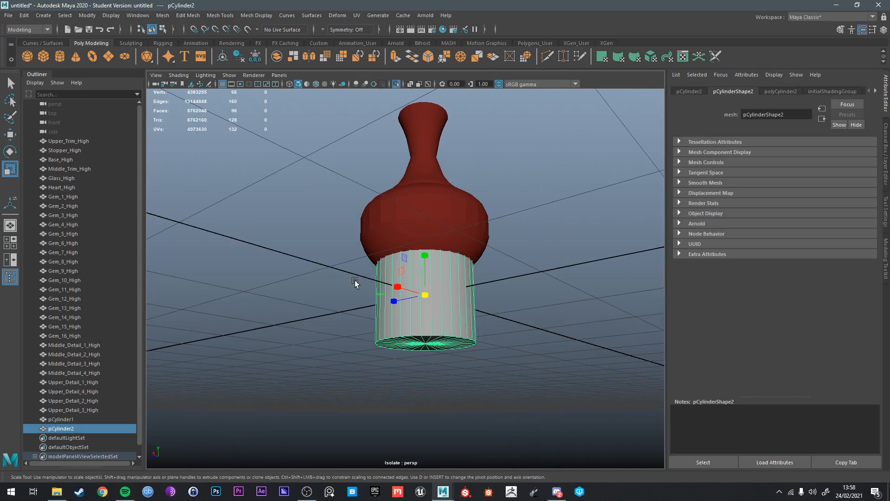
# Step: Set the new cylinder's axis subdivisions to 16
pyautogui.press('t')
pyautogui.click(605, 319)
pyautogui.write('16')
pyautogui.press('Return')
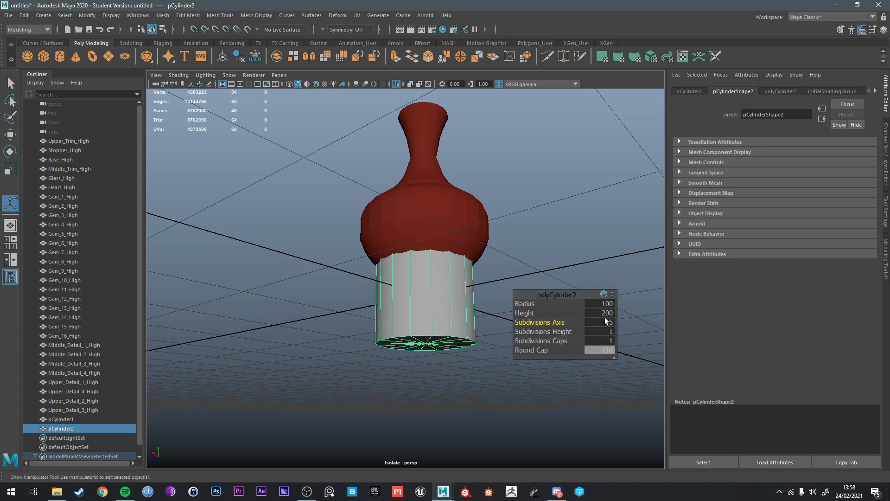
# Step: Snap the new cylinder's pivot to its bottom centre and align its underside with the bottom of the glass
pyautogui.keyDown('alt'); pyautogui.moveTo(458, 314); pyautogui.dragTo(438, 217); pyautogui.keyUp('alt')
pyautogui.press('w')
pyautogui.scroll(5, 447, 248)
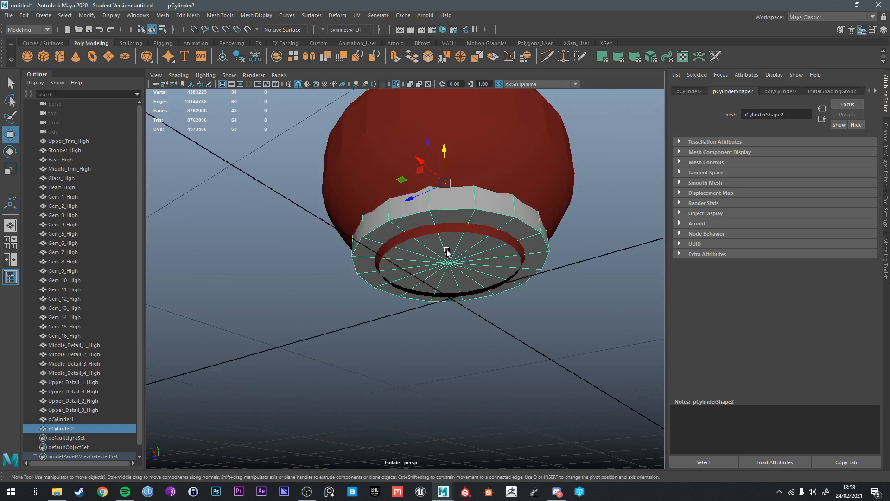
pyautogui.keyDown('alt'); pyautogui.moveTo(447, 247); pyautogui.dragTo(445, 251); pyautogui.keyUp('alt')
pyautogui.press('d')
pyautogui.press('v')
pyautogui.moveTo(444, 152); pyautogui.dragTo(447, 226)
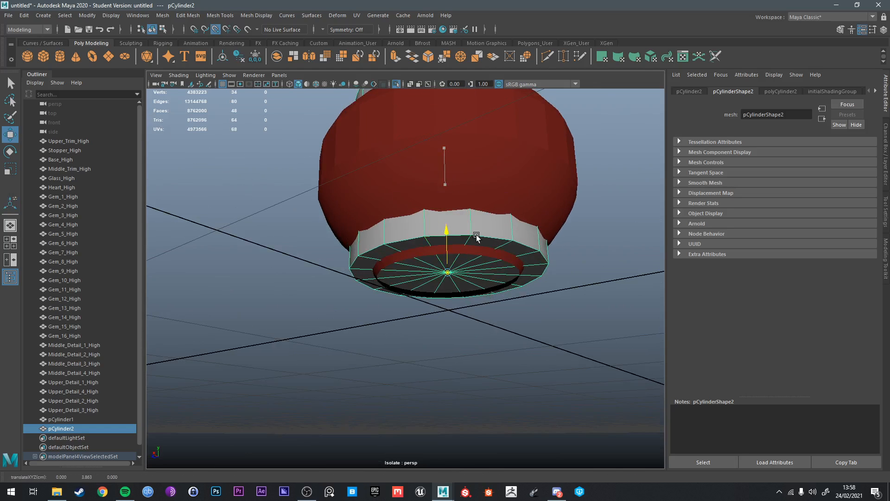
pyautogui.moveTo(447, 273); pyautogui.dragTo(442, 229)
# Step: Scale the new cylinder down to fit the bottom opening of the glass
pyautogui.press('q')
pyautogui.press('e')
pyautogui.press('r')
pyautogui.moveTo(445, 273); pyautogui.dragTo(384, 284)
pyautogui.scroll(5, 412, 278)
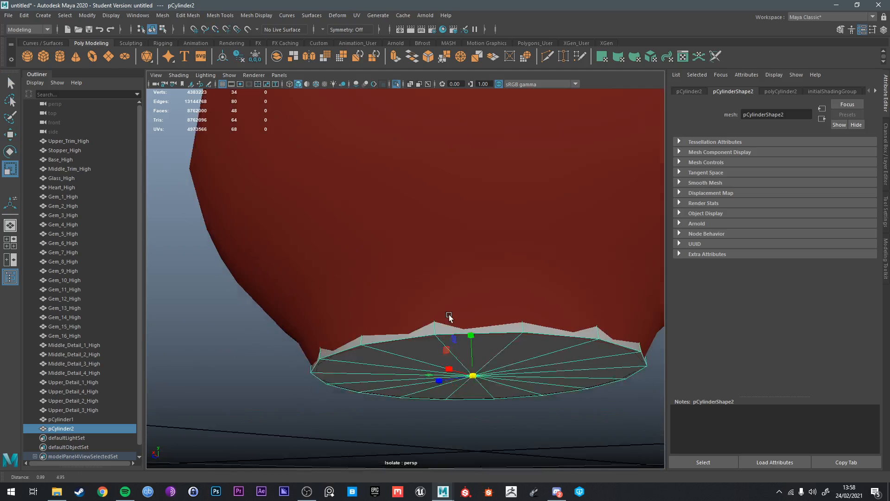
# Step: Delete the bottom cap faces of the new cylinder
pyautogui.press('q')
pyautogui.moveTo(456, 236); pyautogui.dragTo(455, 259, button='right')
pyautogui.click(492, 306)
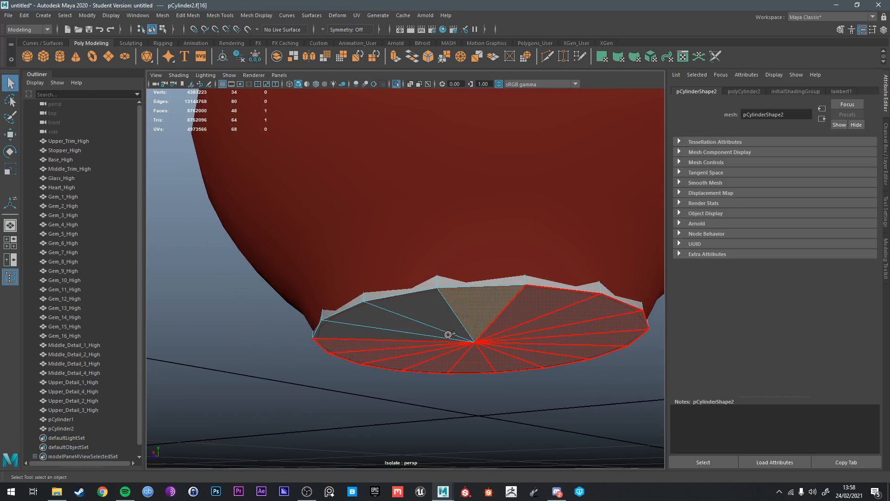
pyautogui.doubleClick(504, 320)
pyautogui.press('Delete')
# Step: Scale the top edge loop of the new cylinder outwards to roughly the width of the glass body
pyautogui.keyDown('alt'); pyautogui.moveTo(503, 312); pyautogui.dragTo(469, 269); pyautogui.keyUp('alt')
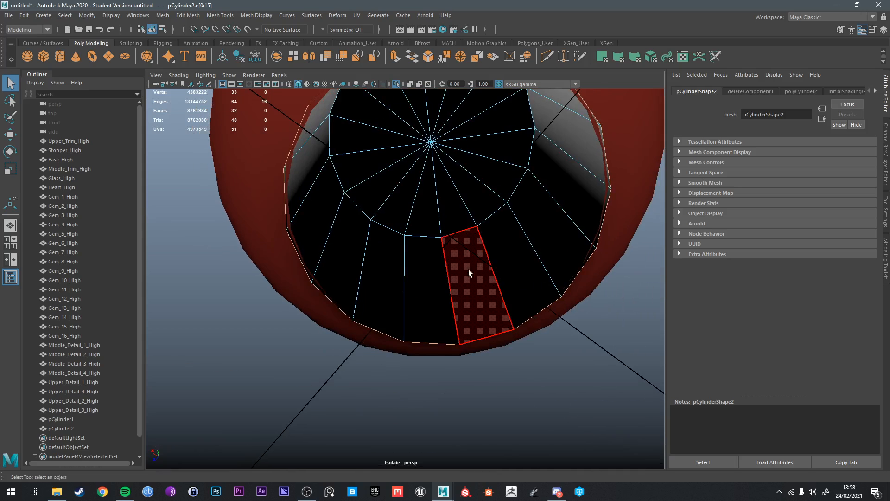
pyautogui.moveTo(468, 269); pyautogui.dragTo(452, 229, button='right')
pyautogui.scroll(-5, 453, 215)
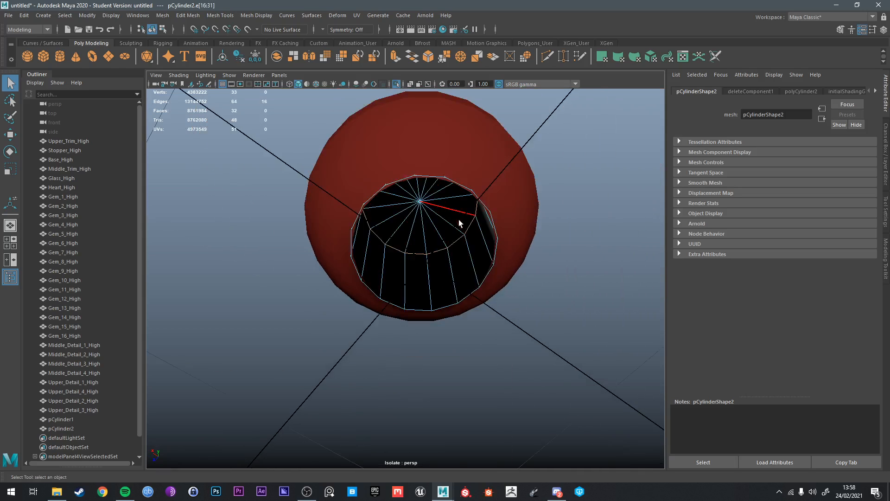
pyautogui.keyDown('alt'); pyautogui.moveTo(461, 223); pyautogui.dragTo(451, 232); pyautogui.keyUp('alt')
pyautogui.press('r')
pyautogui.keyDown('shift'); pyautogui.moveTo(421, 195); pyautogui.dragTo(457, 234); pyautogui.keyUp('shift')
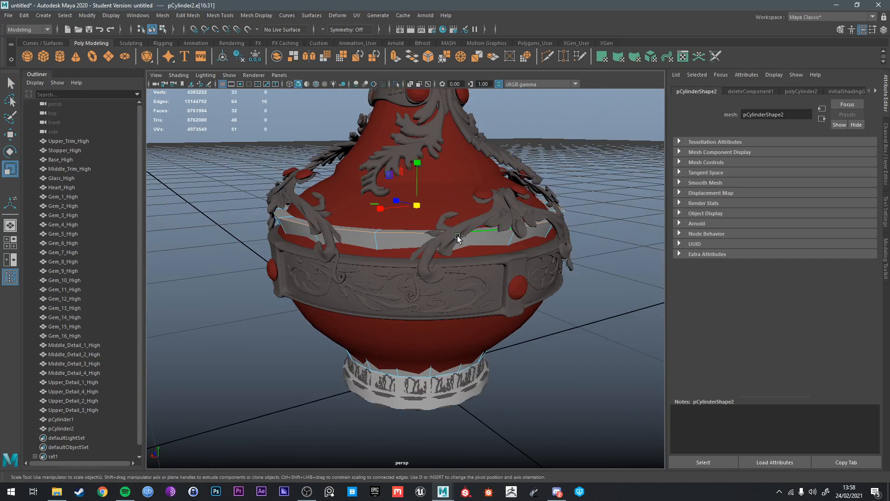
# Step: Delete the top cap faces of the new cylinder
pyautogui.rightClick(457, 235)
pyautogui.click(457, 260)
pyautogui.click(453, 219)
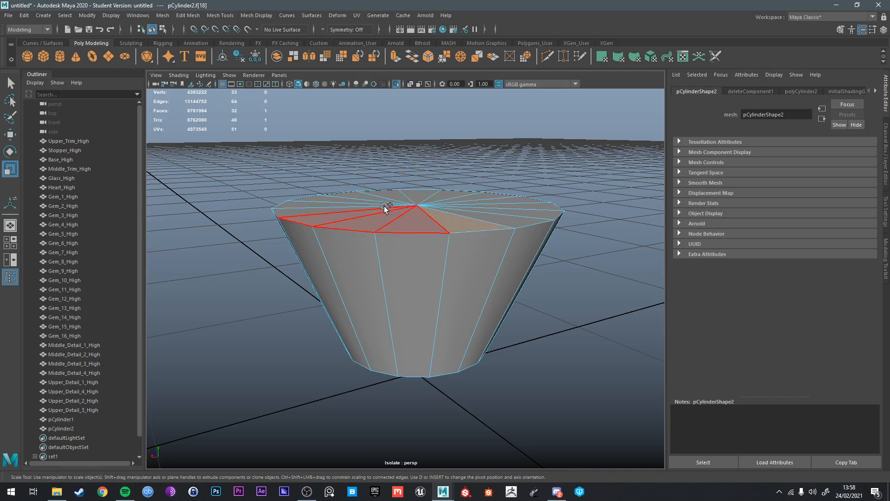
pyautogui.doubleClick(432, 211)
pyautogui.press('Delete')
pyautogui.press('q')
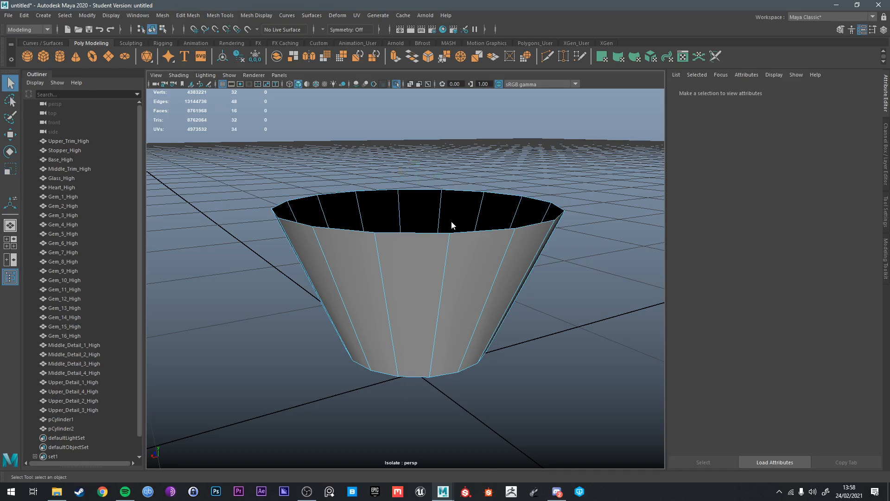
# Step: Select the cylinder's open top edge loop and isolate the cylinder together with the glass
pyautogui.doubleClick(466, 234)
pyautogui.hotkey('ctrl', '1')
pyautogui.press('w')
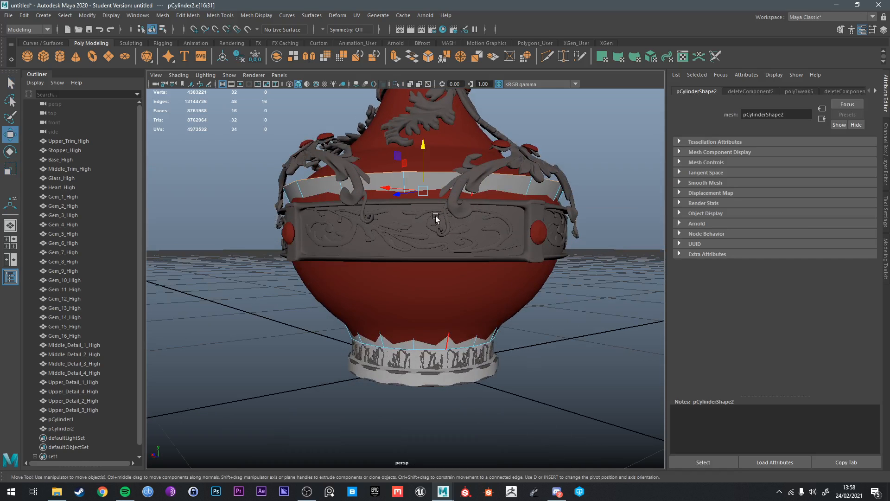
pyautogui.moveTo(463, 258); pyautogui.dragTo(513, 185, button='right')
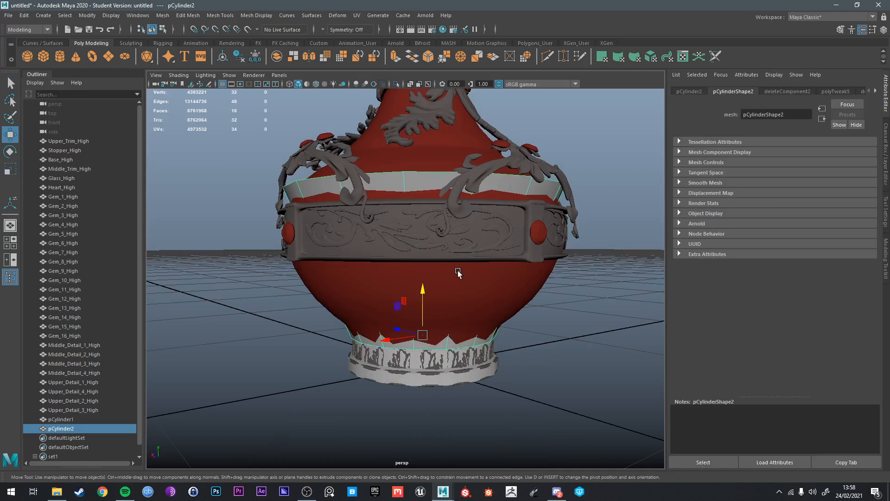
pyautogui.hotkey('ctrl', '1')
pyautogui.hotkey('ctrl', 'z')
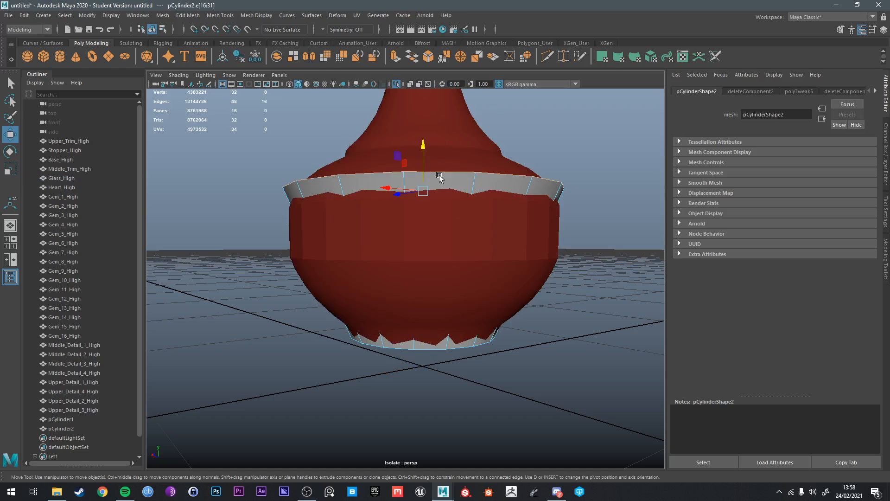
# Step: Lower the top edge loop to the underside of the glass's widest band and scale it to the glass's width
pyautogui.moveTo(423, 160); pyautogui.dragTo(344, 192)
pyautogui.press('e')
pyautogui.press('r')
# Step: Extrude the top edge loop twice, up the widest band and then to the base of the neck, scaling each ring to the glass
pyautogui.hotkey('ctrl', 'e')
pyautogui.press('e')
pyautogui.press('r')
pyautogui.press('w')
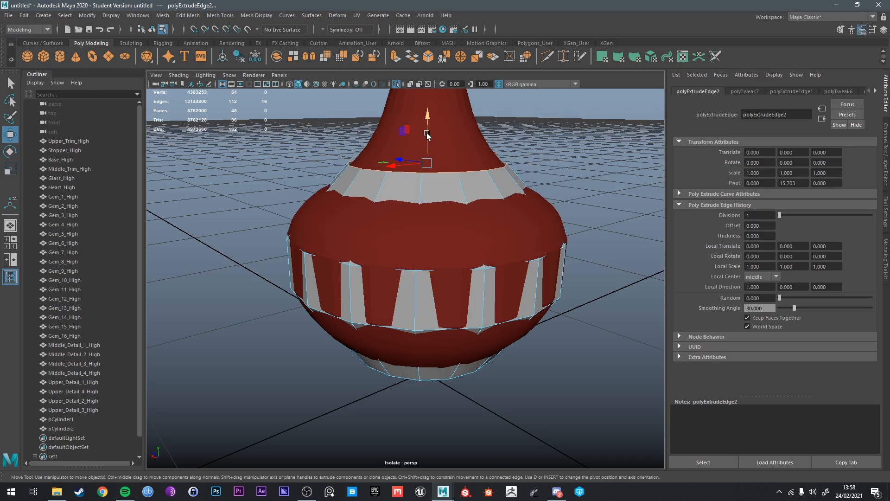
pyautogui.moveTo(427, 155); pyautogui.dragTo(463, 258)
pyautogui.press('e')
pyautogui.press('r')
pyautogui.press('w')
pyautogui.press('e')
pyautogui.press('r')
pyautogui.press('w')
# Step: Insert one edge loop across the shoulder section and one across the lower bowl section of the cylinder
pyautogui.press('q')
pyautogui.click(446, 272)
pyautogui.moveTo(446, 272); pyautogui.dragTo(445, 199, button='right')
pyautogui.hotkey('ctrl', '1')
pyautogui.hotkey('ctrl', '1')
pyautogui.press('q')
pyautogui.click(444, 347)
pyautogui.keyDown('ctrl'); pyautogui.moveTo(444, 348); pyautogui.dragTo(457, 372, button='right'); pyautogui.keyUp('ctrl')
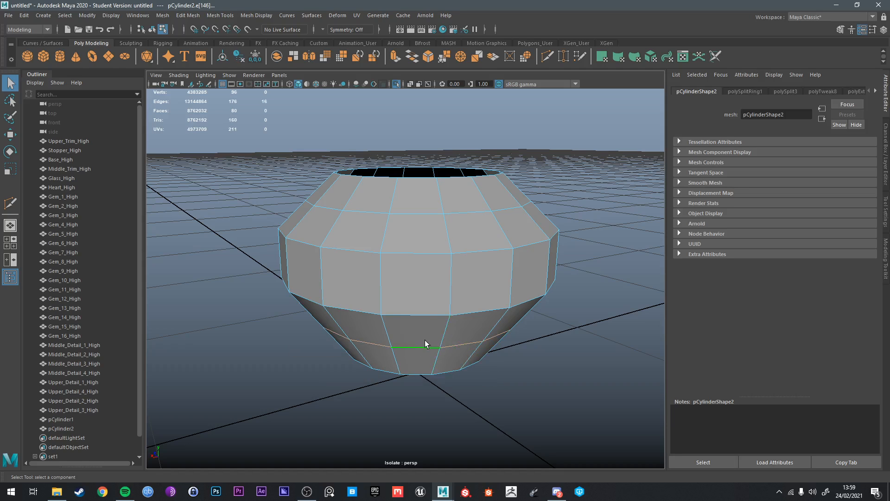
# Step: Scale the two inserted edge loops out to the glass surface and adjust the height of the lower one
pyautogui.hotkey('ctrl', '1')
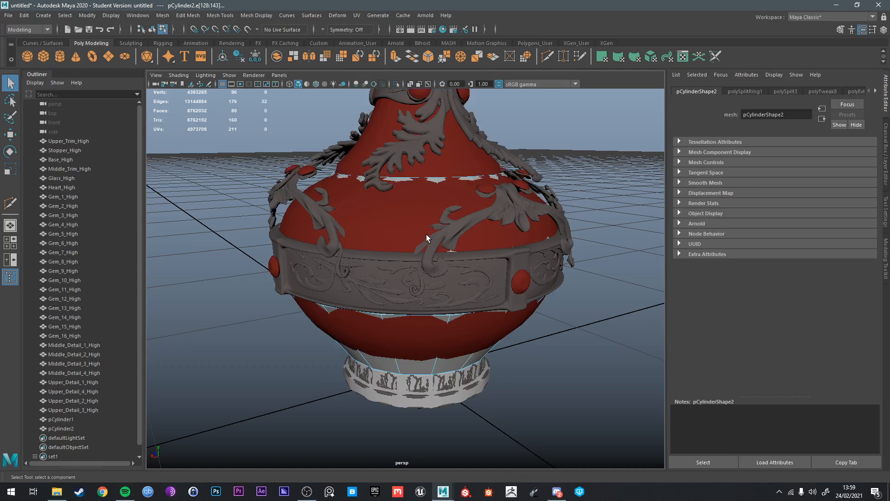
pyautogui.press('e')
pyautogui.press('r')
pyautogui.moveTo(416, 255); pyautogui.dragTo(430, 260)
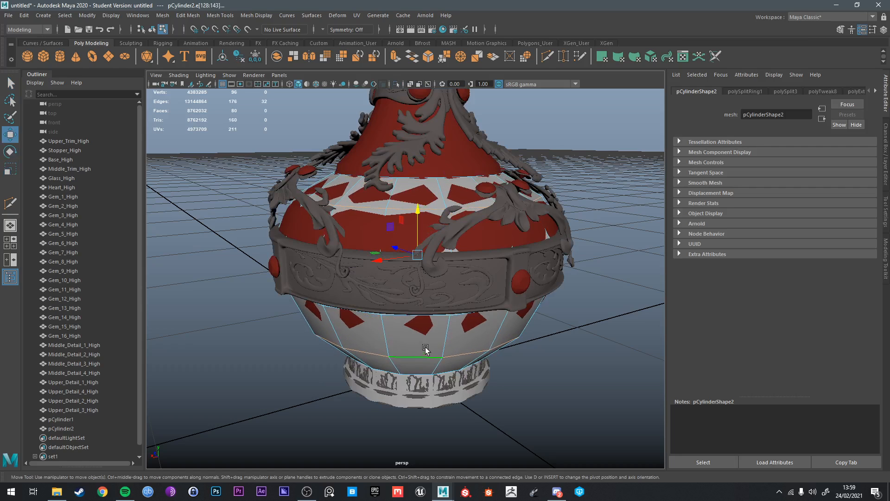
pyautogui.moveTo(417, 295); pyautogui.dragTo(417, 287)
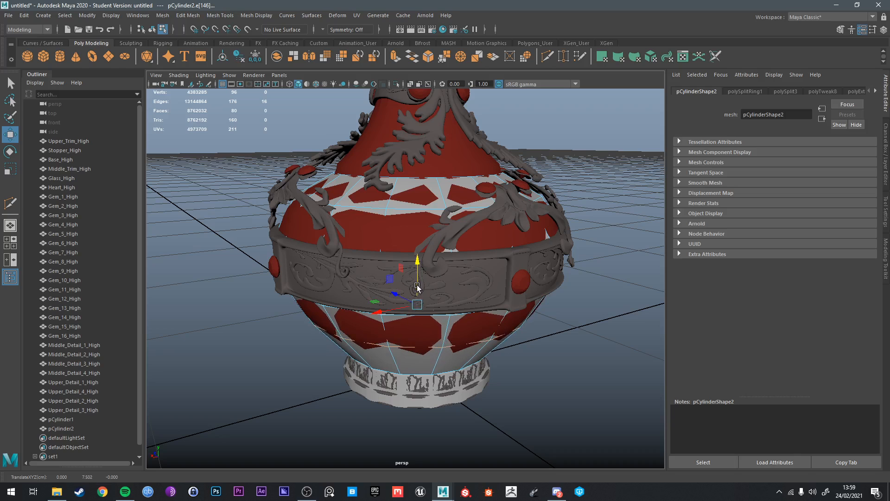
# Step: Scale and reposition the shoulder edge loop so it follows the curve of the glass
pyautogui.doubleClick(407, 213)
pyautogui.moveTo(406, 213)
pyautogui.keyDown('alt'); pyautogui.mouseDown()
pyautogui.moveTo(403, 250)
pyautogui.moveTo(428, 227)
pyautogui.moveTo(417, 217)
pyautogui.mouseUp(); pyautogui.keyUp('alt')
pyautogui.press('e')
pyautogui.press('r')
pyautogui.press('w')
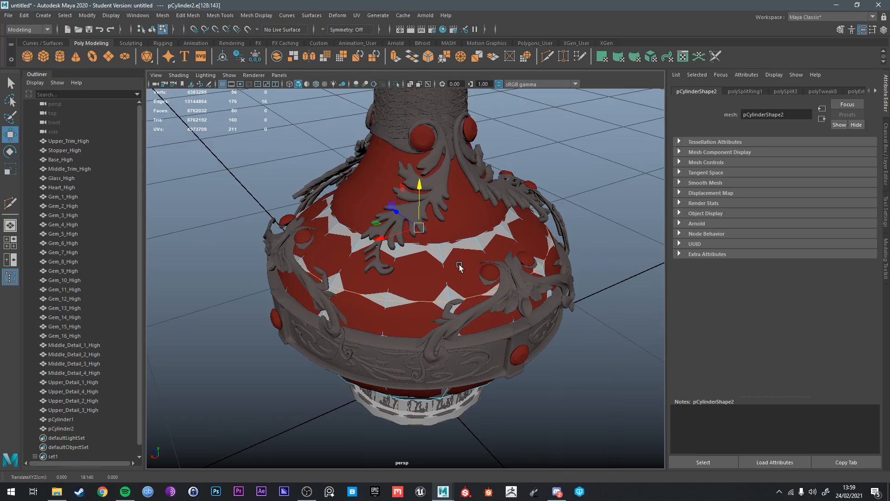
# Step: Scale and reposition the glass cylinder's bottom edge loop to fit against the top of the base
pyautogui.keyDown('alt'); pyautogui.moveTo(460, 267); pyautogui.dragTo(491, 218); pyautogui.keyUp('alt')
pyautogui.keyDown('alt'); pyautogui.moveTo(557, 280); pyautogui.dragTo(550, 260); pyautogui.keyUp('alt')
pyautogui.press('q')
pyautogui.moveTo(487, 299); pyautogui.dragTo(535, 223, button='right')
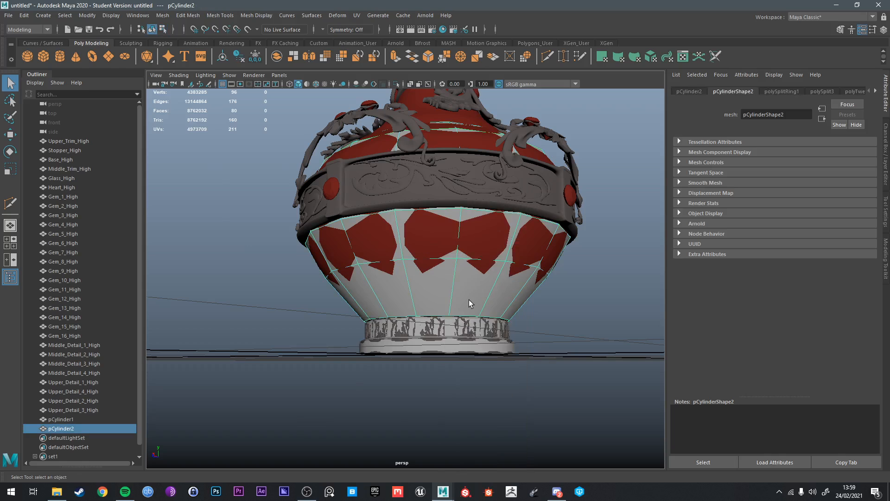
pyautogui.scroll(10, 469, 299)
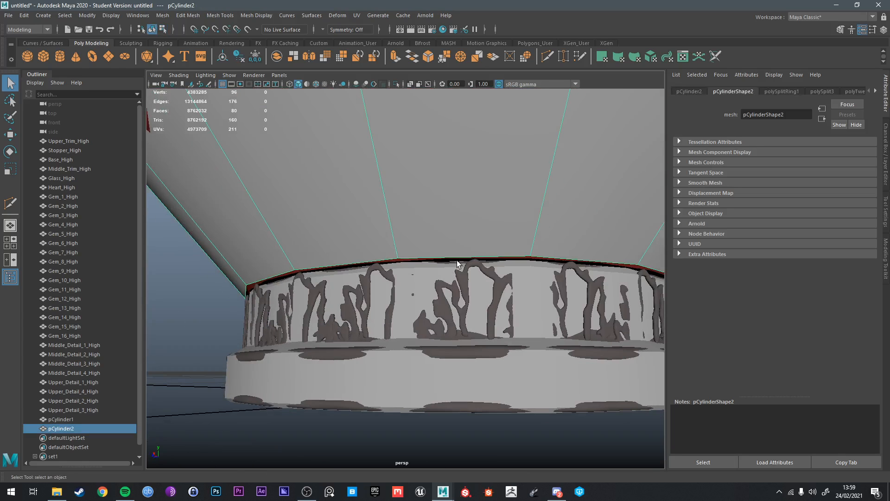
pyautogui.moveTo(457, 236); pyautogui.dragTo(459, 209, button='right')
pyautogui.doubleClick(446, 255)
pyautogui.keyDown('alt'); pyautogui.moveTo(447, 255); pyautogui.dragTo(444, 266); pyautogui.keyUp('alt')
pyautogui.press('e')
pyautogui.press('r')
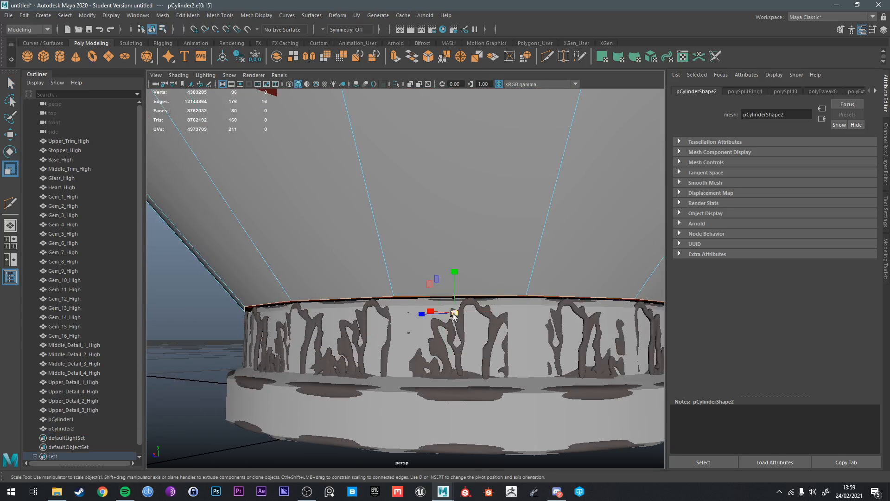
pyautogui.moveTo(453, 313); pyautogui.dragTo(458, 343)
pyautogui.press('w')
pyautogui.press('e')
pyautogui.press('r')
pyautogui.press('w')
pyautogui.press('r')
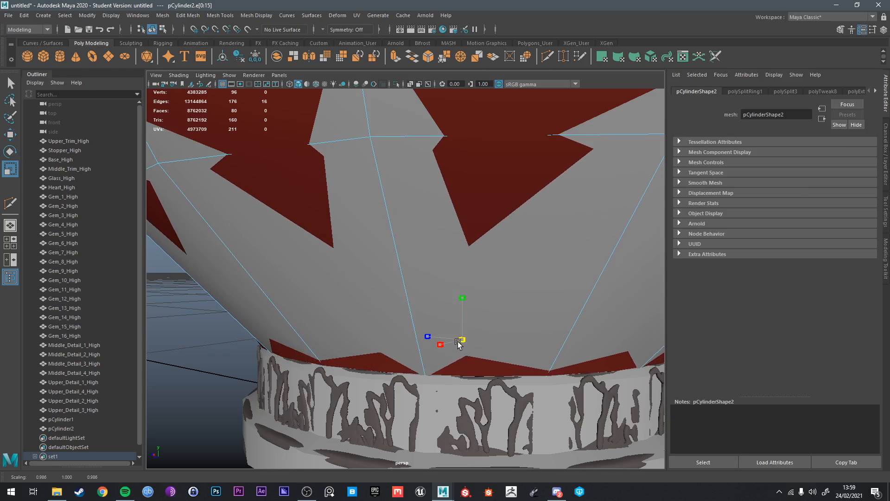
# Step: Select the cylinder's top edge loop and extrude it upwards to form the neck
pyautogui.scroll(-5, 470, 336)
pyautogui.keyDown('alt'); pyautogui.moveTo(476, 267); pyautogui.dragTo(469, 315, button='middle'); pyautogui.keyUp('alt')
pyautogui.press('q')
pyautogui.moveTo(469, 313); pyautogui.dragTo(501, 276, button='right')
pyautogui.scroll(-3, 517, 263)
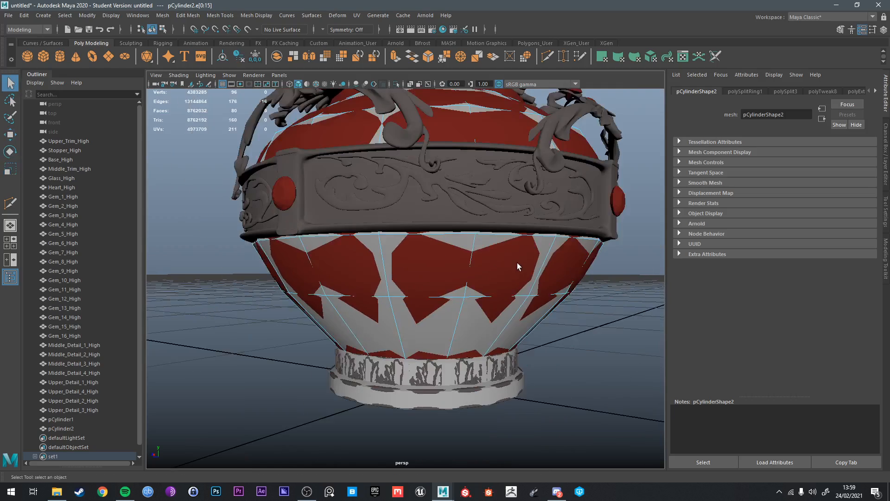
pyautogui.keyDown('alt'); pyautogui.moveTo(518, 266); pyautogui.dragTo(438, 251); pyautogui.keyUp('alt')
pyautogui.moveTo(437, 252); pyautogui.dragTo(485, 198, button='right')
pyautogui.hotkey('ctrl', '1')
pyautogui.moveTo(424, 249); pyautogui.dragTo(429, 207, button='right')
pyautogui.click(438, 247)
pyautogui.hotkey('ctrl', '1')
pyautogui.keyDown('alt'); pyautogui.moveTo(441, 246); pyautogui.dragTo(434, 155); pyautogui.keyUp('alt')
pyautogui.scroll(-10, 452, 237)
pyautogui.hotkey('ctrl', 'e')
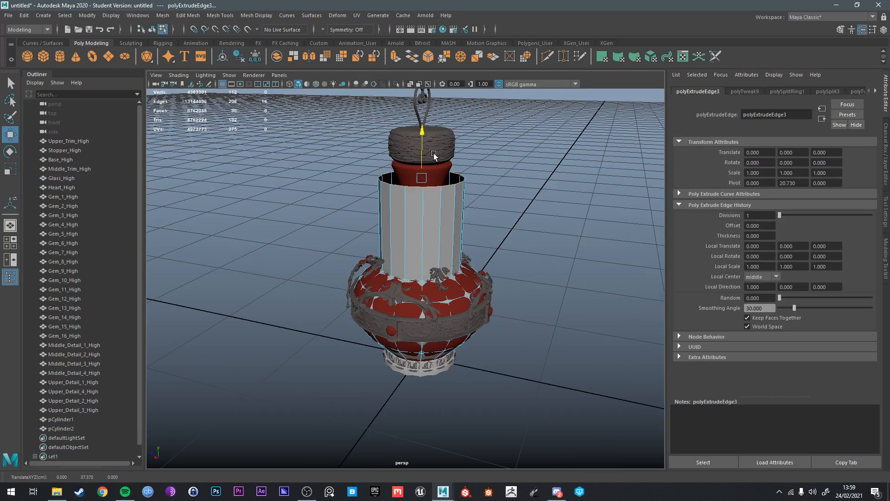
# Step: Scale the neck's top edge loop in to the width of the glass rim
pyautogui.keyDown('alt'); pyautogui.moveTo(434, 167); pyautogui.dragTo(436, 245, button='middle'); pyautogui.keyUp('alt')
pyautogui.press('e')
pyautogui.press('r')
pyautogui.moveTo(425, 247); pyautogui.dragTo(409, 246)
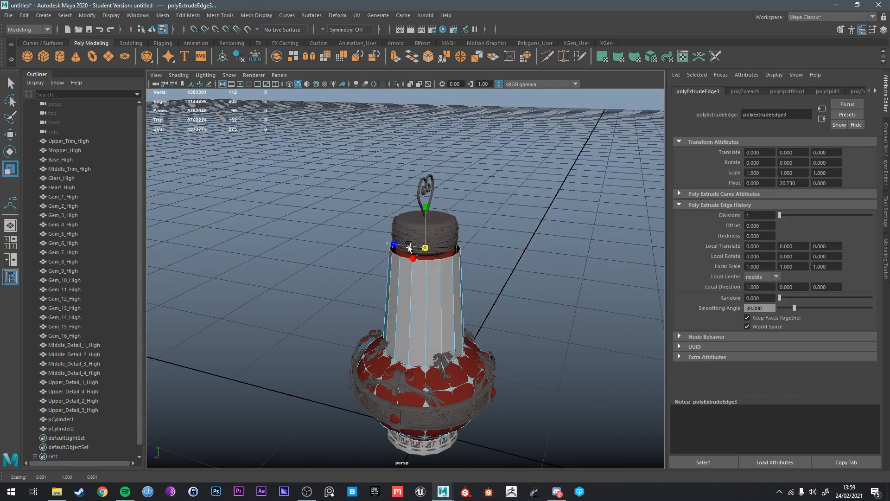
pyautogui.scroll(6, 403, 249)
pyautogui.press('w')
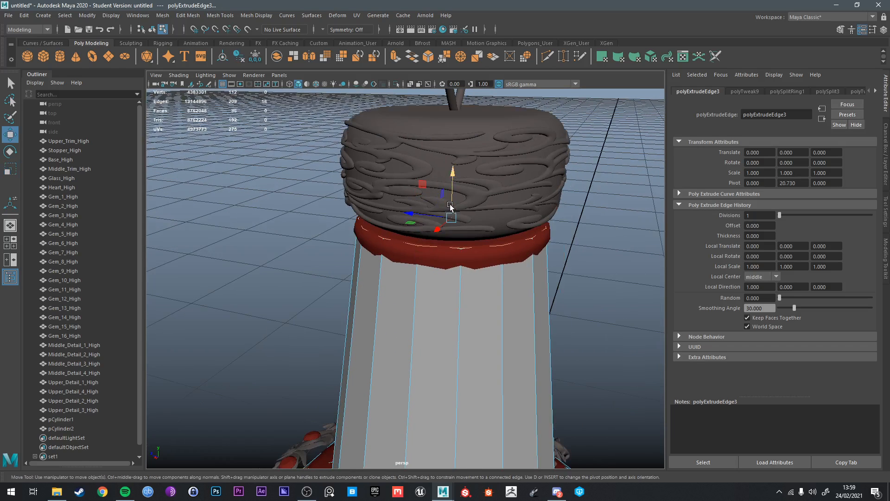
pyautogui.scroll(3, 449, 206)
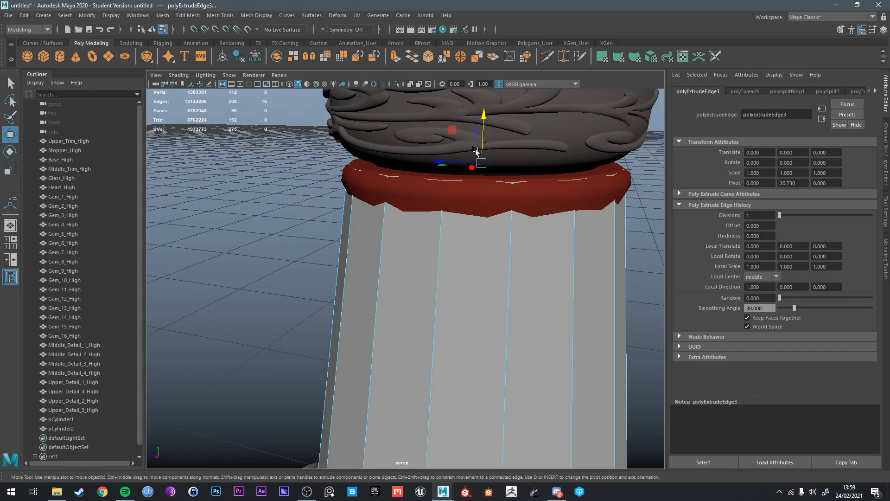
pyautogui.moveTo(482, 162); pyautogui.dragTo(481, 162)
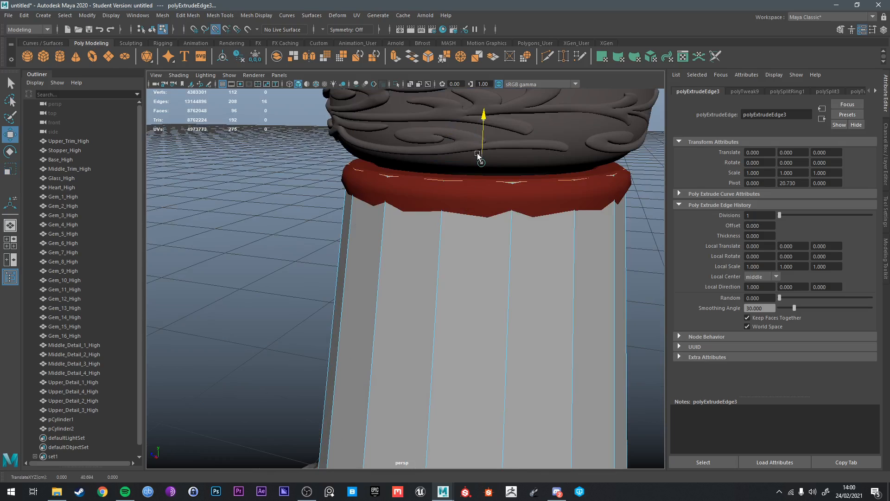
pyautogui.hotkey('ctrl', 'z')
pyautogui.hotkey('ctrl', 'z')
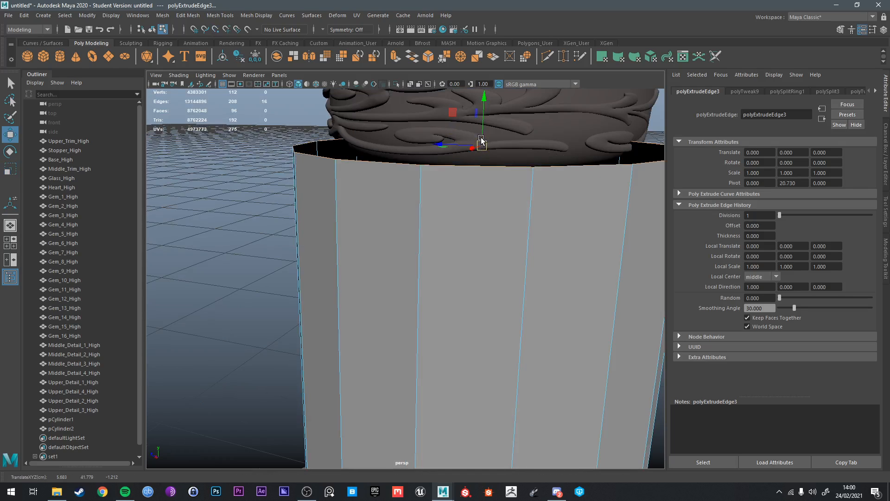
pyautogui.scroll(-5, 497, 172)
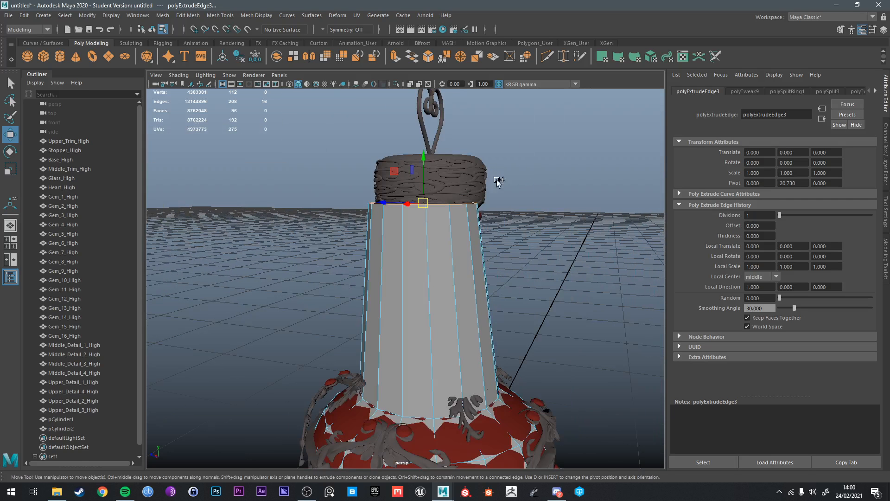
pyautogui.moveTo(496, 179)
pyautogui.keyDown('alt'); pyautogui.mouseDown()
pyautogui.moveTo(487, 195)
pyautogui.moveTo(501, 188)
pyautogui.mouseUp(); pyautogui.keyUp('alt')
pyautogui.hotkey('ctrl', 'z')
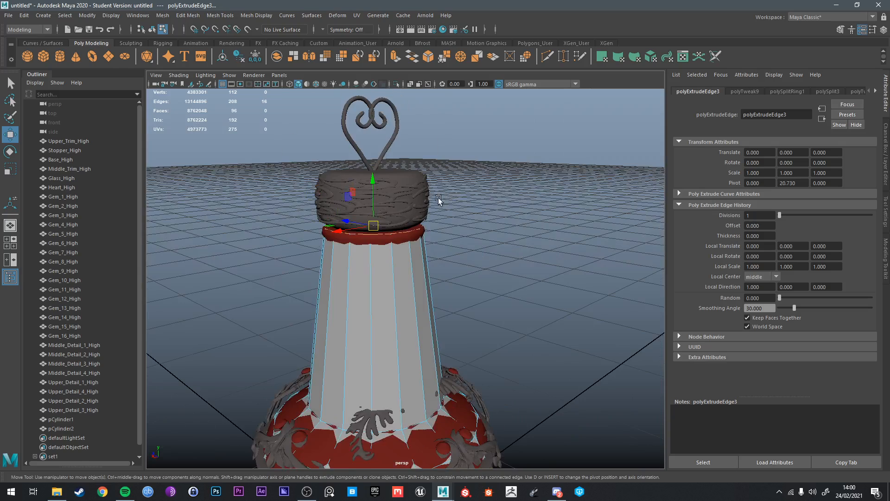
# Step: Raise the neck's top edge loop to just under the stopper and scale it in to the glass opening
pyautogui.keyDown('alt'); pyautogui.moveTo(441, 198); pyautogui.dragTo(413, 210); pyautogui.keyUp('alt')
pyautogui.scroll(6, 407, 214)
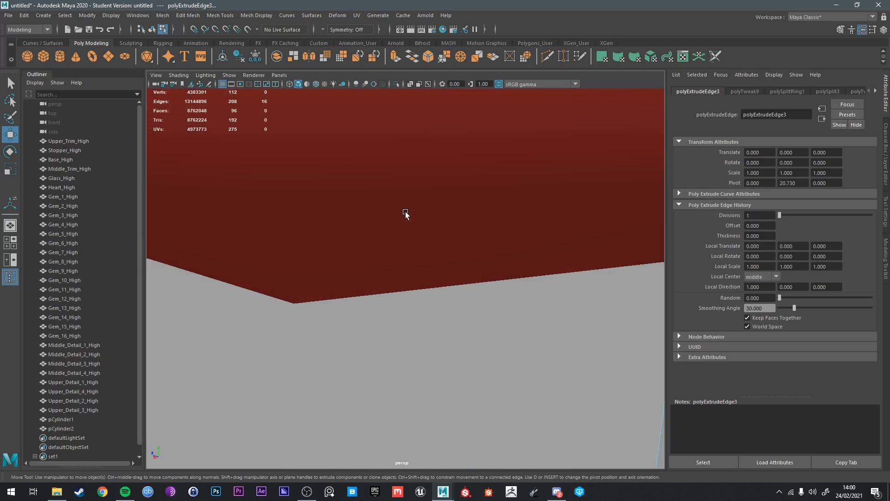
pyautogui.scroll(-3, 425, 220)
pyautogui.moveTo(400, 184)
pyautogui.mouseDown()
pyautogui.moveTo(391, 195)
pyautogui.moveTo(399, 171)
pyautogui.mouseUp()
pyautogui.press('r')
pyautogui.press('w')
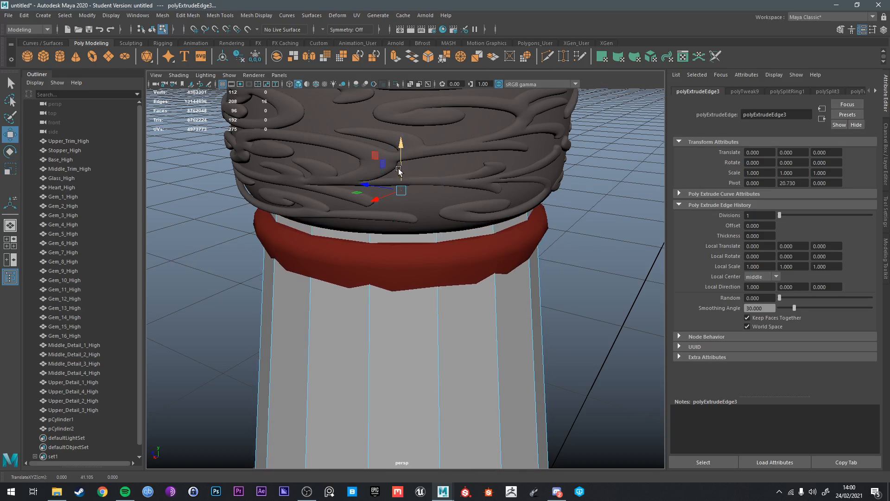
# Step: Use the Multi-Cut tool to insert one edge loop around the middle of the neck and one just below the rim
pyautogui.click(546, 55)
pyautogui.scroll(-7, 444, 254)
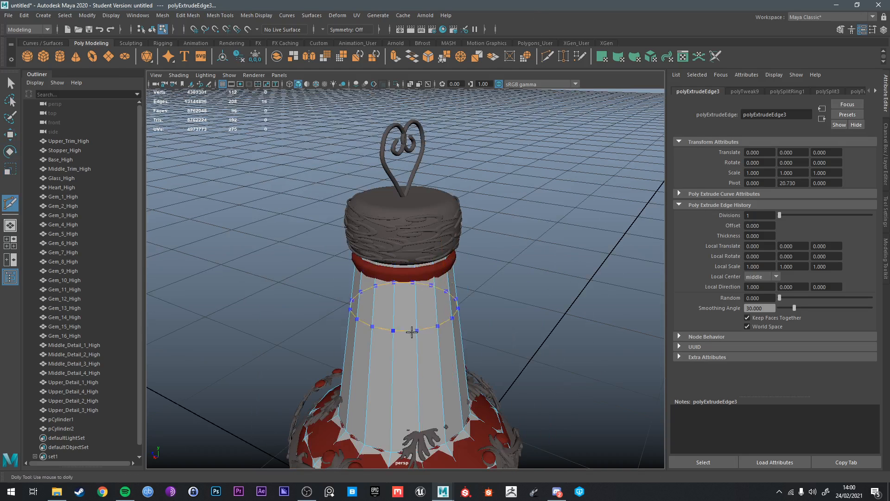
pyautogui.keyDown('ctrl'); pyautogui.click(420, 354); pyautogui.keyUp('ctrl')
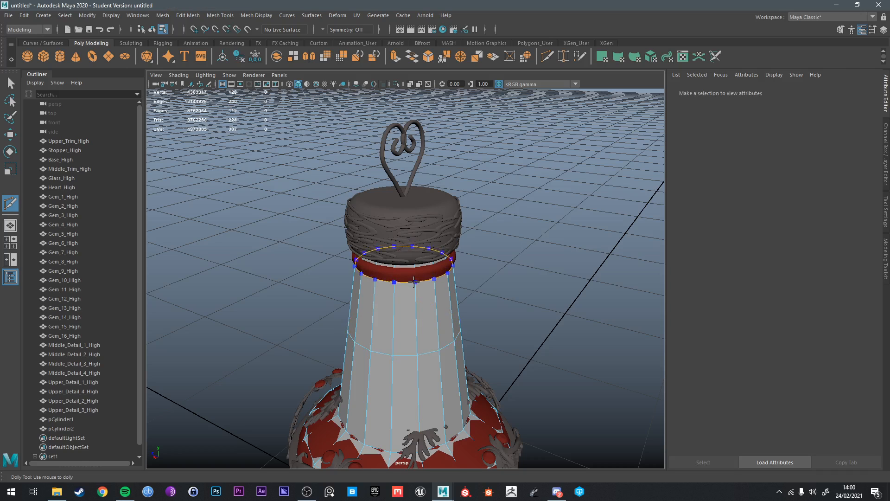
# Step: Lower the middle neck edge loop to the neck's narrowest part and scale it in to match the glass
pyautogui.moveTo(399, 236); pyautogui.dragTo(400, 214, button='right')
pyautogui.doubleClick(411, 347)
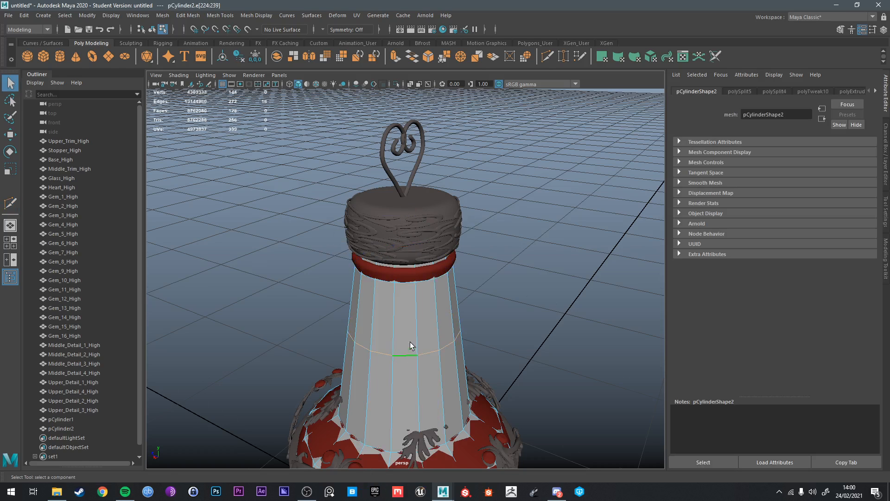
pyautogui.press('w')
pyautogui.keyDown('alt'); pyautogui.moveTo(409, 344); pyautogui.dragTo(430, 229, button='middle'); pyautogui.keyUp('alt')
pyautogui.moveTo(423, 198); pyautogui.dragTo(393, 274)
pyautogui.press('e')
pyautogui.press('r')
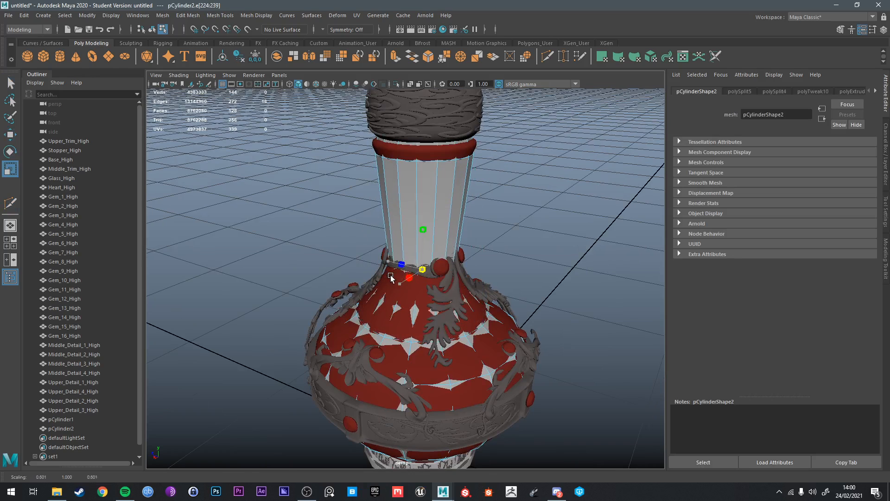
pyautogui.press('q')
pyautogui.press('w')
pyautogui.moveTo(423, 244); pyautogui.dragTo(424, 233)
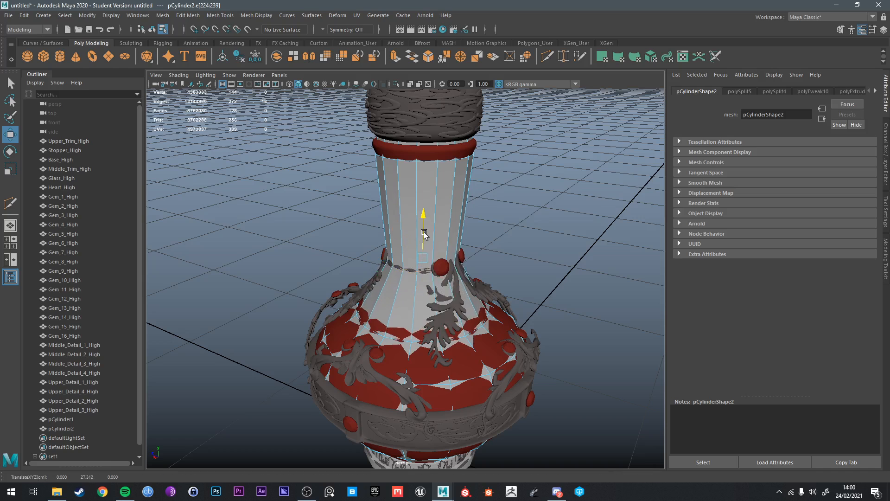
# Step: Add the high-poly glass to the selection and isolate it together with the low-poly cylinder
pyautogui.moveTo(431, 177)
pyautogui.mouseDown(button='right')
pyautogui.moveTo(468, 163)
pyautogui.moveTo(439, 163)
pyautogui.mouseUp(button='right')
pyautogui.keyDown('shift'); pyautogui.click(449, 146); pyautogui.keyUp('shift')
pyautogui.hotkey('ctrl', '1')
pyautogui.keyDown('shift'); pyautogui.click(454, 174); pyautogui.keyUp('shift')
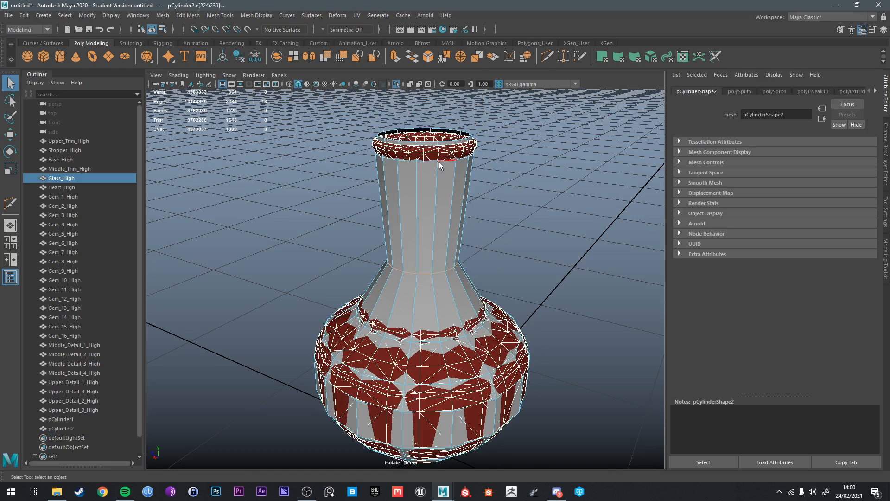
# Step: Lower the edge loop below the rim into the upper neck and scale it in to match the glass
pyautogui.doubleClick(424, 141)
pyautogui.press('r')
pyautogui.press('w')
pyautogui.moveTo(425, 133); pyautogui.dragTo(397, 196)
pyautogui.press('r')
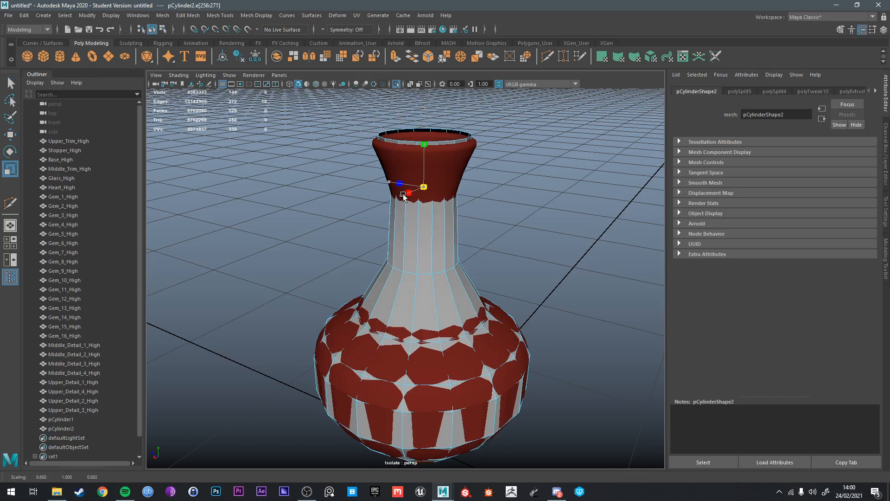
pyautogui.press('w')
pyautogui.press('r')
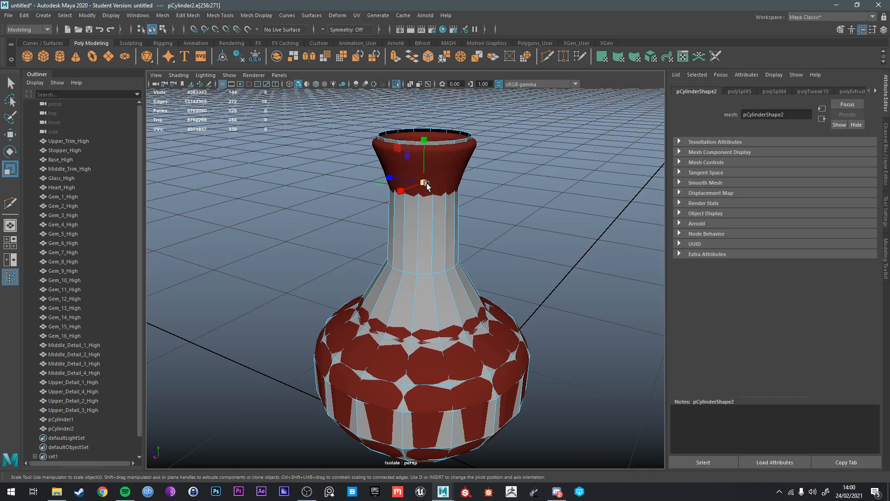
# Step: Adjust the top edge loop's height at the rim and scale it out slightly to fit the glass lip
pyautogui.doubleClick(415, 144)
pyautogui.press('w')
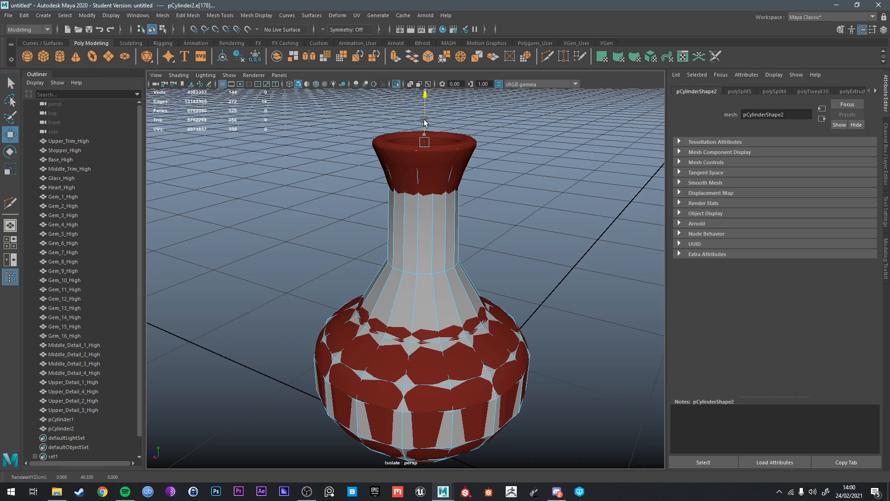
pyautogui.press('r')
pyautogui.moveTo(426, 142); pyautogui.dragTo(431, 143)
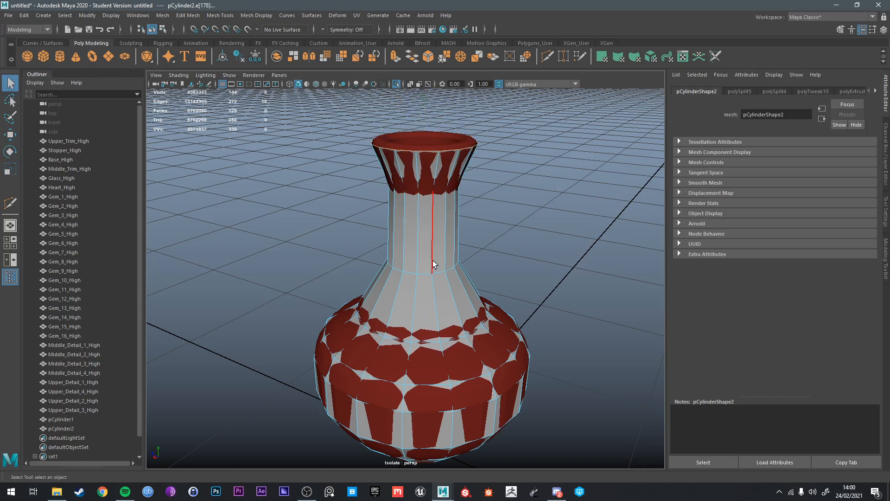
# Step: Scale the edge loop at the lower neck in to match the high-poly glass
pyautogui.doubleClick(425, 273)
pyautogui.press('r')
pyautogui.moveTo(422, 261); pyautogui.dragTo(435, 246)
# Step: Insert an edge loop where the neck meets the shoulder with Multi-Cut, scale it out and lower it slightly to fit the glass
pyautogui.scroll(10, 433, 246)
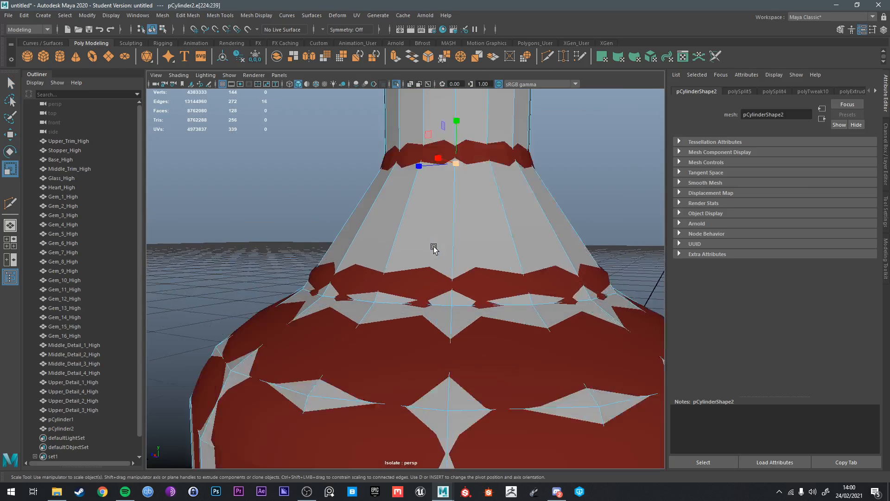
pyautogui.hotkey('ctrl', 'shift', 'x')
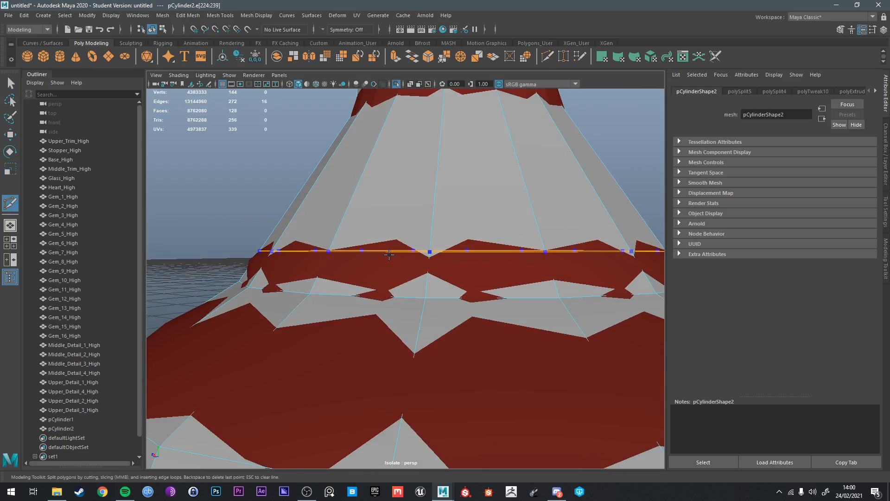
pyautogui.keyDown('ctrl'); pyautogui.click(389, 253); pyautogui.keyUp('ctrl')
pyautogui.doubleClick(435, 251)
pyautogui.press('e')
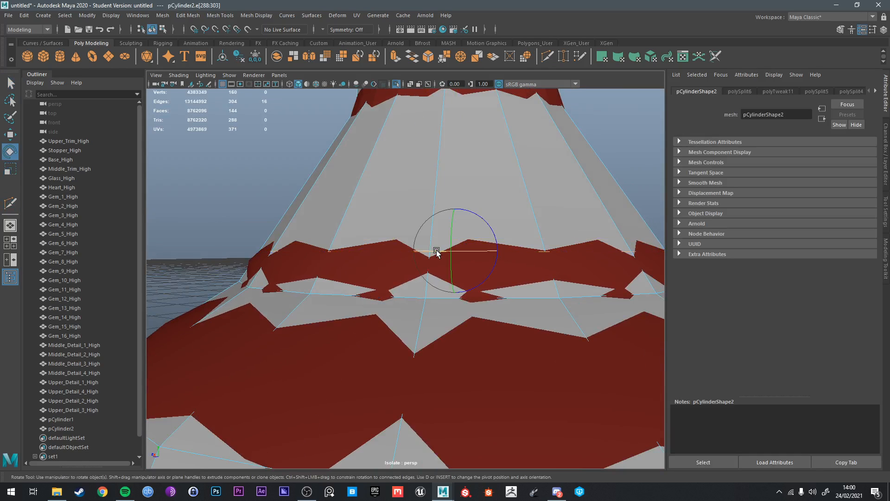
pyautogui.press('r')
pyautogui.moveTo(455, 251); pyautogui.dragTo(460, 255)
pyautogui.press('w')
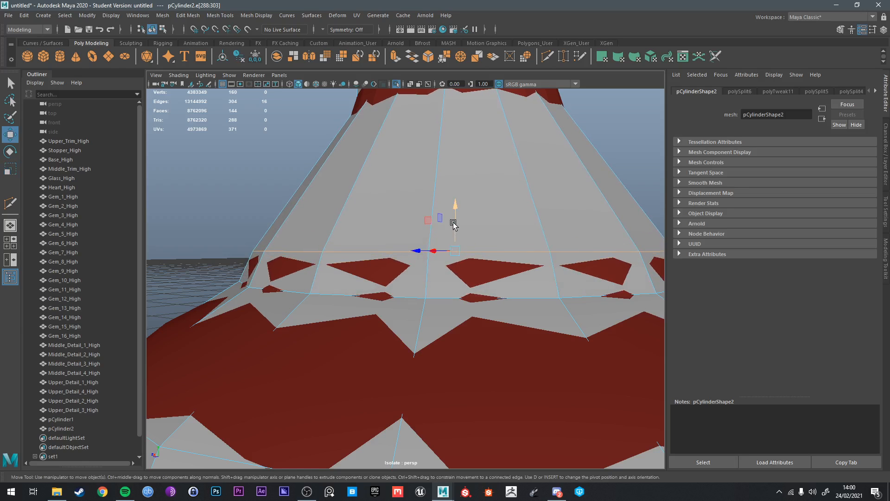
pyautogui.moveTo(454, 224); pyautogui.dragTo(466, 261)
pyautogui.press('e')
pyautogui.press('r')
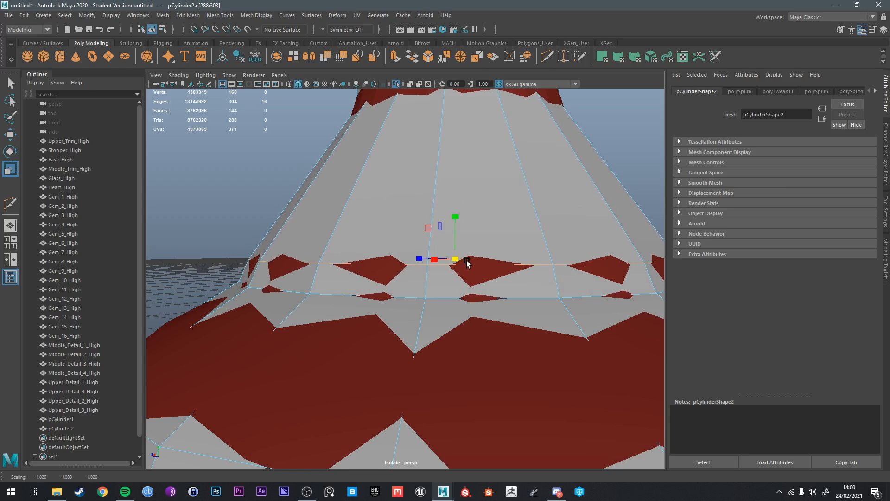
# Step: Lower the upper neck edge loop toward the narrowest part of the glass and scale it to match
pyautogui.keyDown('alt'); pyautogui.moveTo(464, 172); pyautogui.dragTo(447, 262, button='middle'); pyautogui.keyUp('alt')
pyautogui.press('q')
pyautogui.scroll(4, 451, 201)
pyautogui.keyDown('alt'); pyautogui.moveTo(448, 263); pyautogui.dragTo(383, 279); pyautogui.keyUp('alt')
pyautogui.scroll(2, 415, 280)
pyautogui.doubleClick(383, 309)
pyautogui.scroll(-5, 384, 308)
pyautogui.press('w')
pyautogui.press('r')
pyautogui.moveTo(386, 314)
pyautogui.mouseDown()
pyautogui.moveTo(398, 312)
pyautogui.moveTo(389, 326)
pyautogui.mouseUp()
pyautogui.press('w')
pyautogui.press('r')
# Step: Refine the narrow neck loop's height and scale, and insert an edge loop between it and the rim
pyautogui.keyDown('alt'); pyautogui.moveTo(395, 158); pyautogui.dragTo(410, 212); pyautogui.keyUp('alt')
pyautogui.press('w')
pyautogui.press('e')
pyautogui.press('r')
pyautogui.press('w')
pyautogui.press('r')
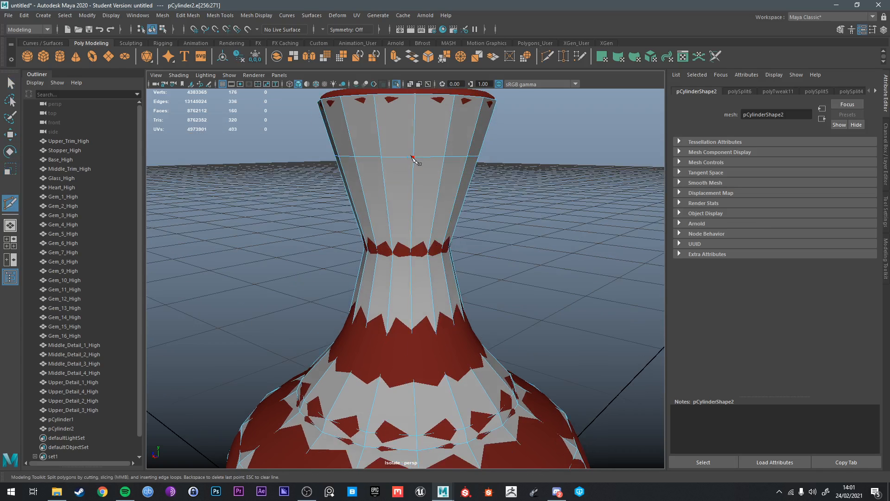
# Step: Select the edge loop between the rim and the narrow neck and scale it to follow the glass curve
pyautogui.press('q')
pyautogui.keyDown('alt'); pyautogui.moveTo(411, 157); pyautogui.dragTo(397, 171); pyautogui.keyUp('alt')
pyautogui.doubleClick(399, 170)
pyautogui.press('e')
pyautogui.press('r')
# Step: Extrude the glass rim's edge loop and move and scale it to form the top of the lip
pyautogui.scroll(-5, 517, 207)
pyautogui.keyDown('alt'); pyautogui.moveTo(517, 207); pyautogui.dragTo(451, 212); pyautogui.keyUp('alt')
pyautogui.scroll(4, 487, 213)
pyautogui.scroll(3, 457, 221)
pyautogui.press('q')
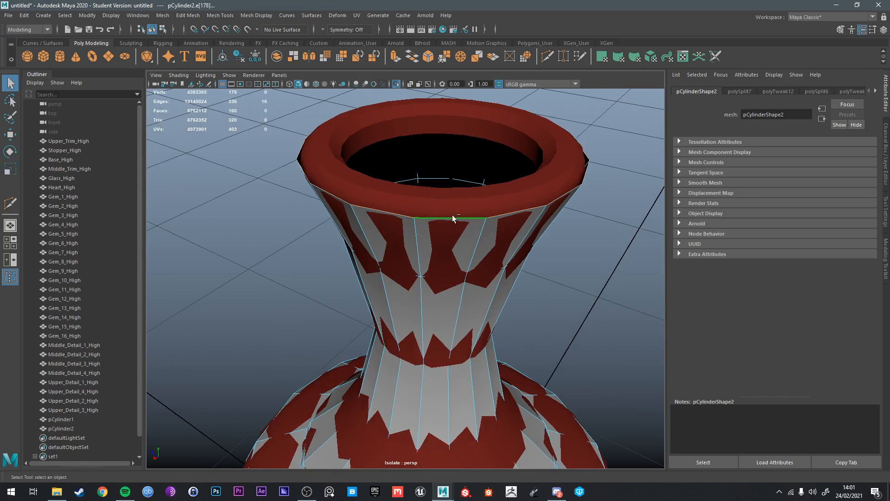
pyautogui.hotkey('ctrl', 'e')
pyautogui.press('w')
pyautogui.moveTo(438, 138); pyautogui.dragTo(408, 142)
pyautogui.press('r')
pyautogui.press('w')
pyautogui.moveTo(442, 109); pyautogui.dragTo(440, 184)
pyautogui.press('e')
pyautogui.press('r')
pyautogui.press('w')
# Step: Extrude the rim's edge loop a second time and fit it to the inner side of the opening
pyautogui.hotkey('ctrl', 'e')
pyautogui.press('e')
pyautogui.press('r')
pyautogui.press('w')
pyautogui.moveTo(474, 146); pyautogui.dragTo(472, 158)
# Step: Select an inner rim edge loop, adjust its height to the glass and return to object selection
pyautogui.keyDown('alt'); pyautogui.moveTo(466, 163); pyautogui.dragTo(355, 237); pyautogui.keyUp('alt')
pyautogui.scroll(3, 446, 180)
pyautogui.scroll(-3, 422, 175)
pyautogui.press('q')
pyautogui.scroll(5, 446, 243)
pyautogui.doubleClick(462, 220)
pyautogui.scroll(-5, 398, 236)
pyautogui.press('w')
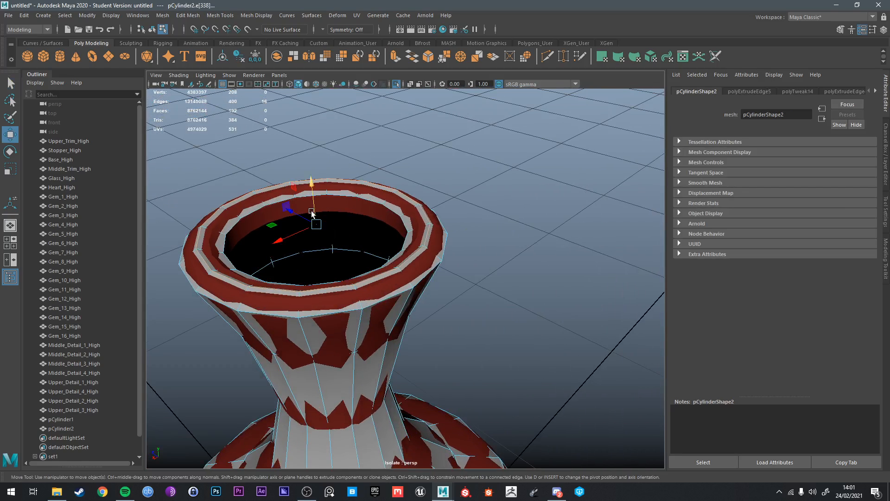
pyautogui.doubleClick(311, 206)
pyautogui.click(348, 198)
pyautogui.scroll(-3, 497, 222)
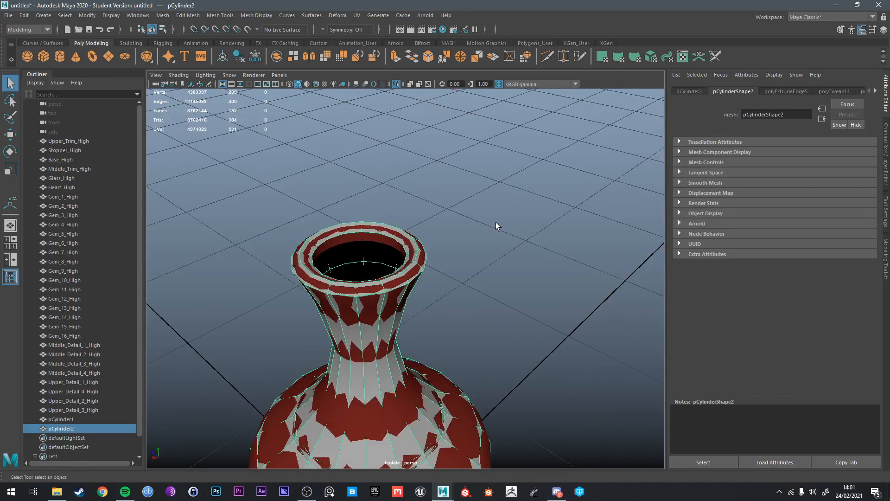
# Step: Check the neck from the side, then end the isolation of the low-poly glass to show the whole bottle
pyautogui.click(496, 221)
pyautogui.keyDown('alt'); pyautogui.moveTo(496, 222); pyautogui.dragTo(460, 258); pyautogui.keyUp('alt')
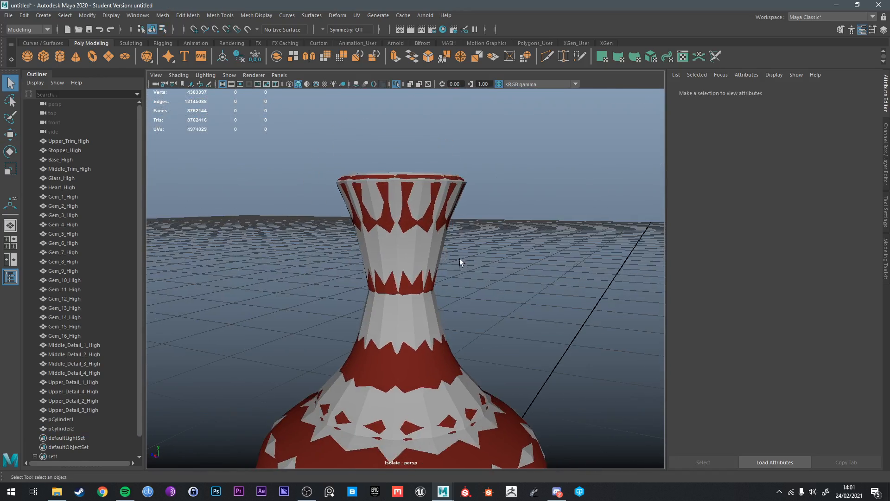
pyautogui.scroll(3, 460, 257)
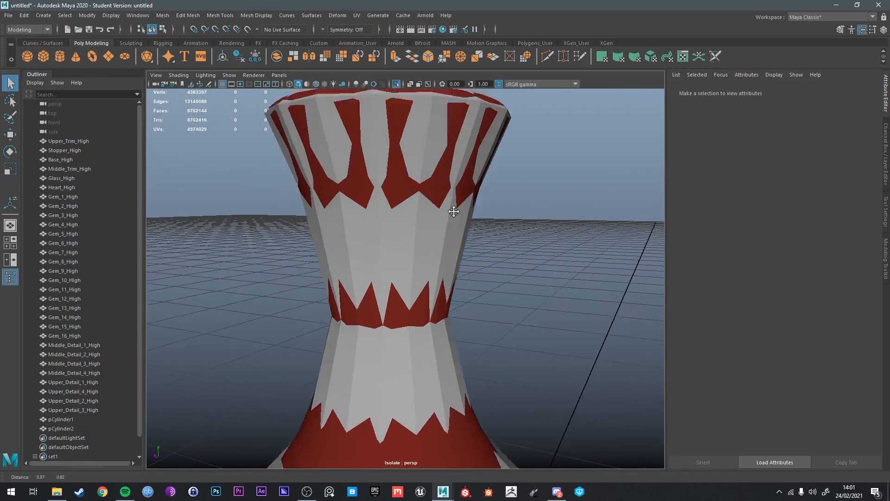
pyautogui.keyDown('alt'); pyautogui.moveTo(453, 209); pyautogui.dragTo(437, 183); pyautogui.keyUp('alt')
pyautogui.click(438, 184)
pyautogui.keyDown('alt'); pyautogui.moveTo(441, 189); pyautogui.dragTo(426, 242, button='middle'); pyautogui.keyUp('alt')
pyautogui.hotkey('ctrl', '1')
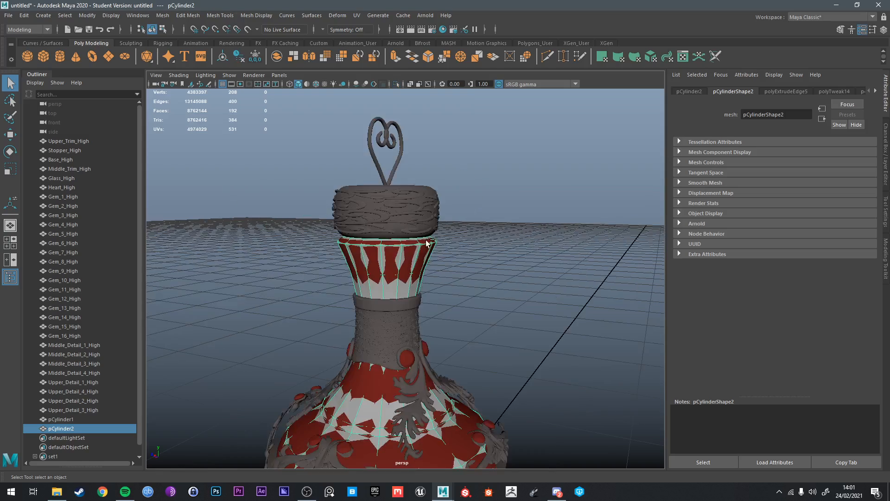
pyautogui.scroll(-5, 427, 242)
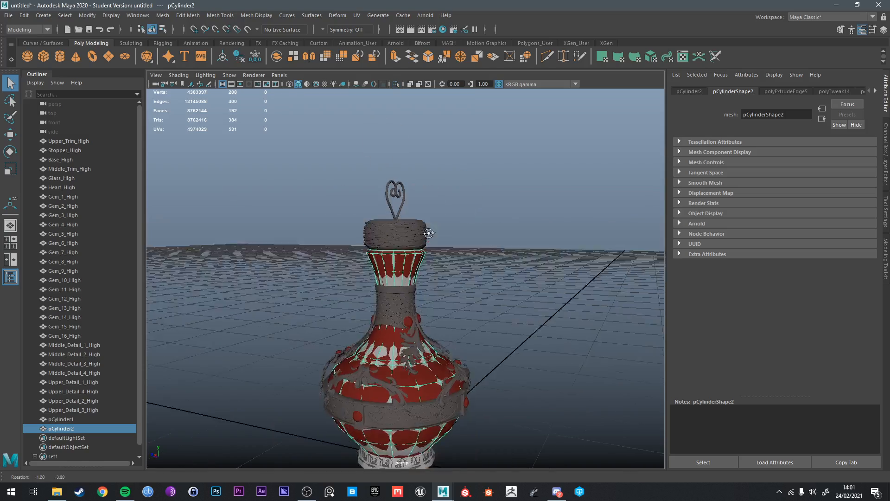
pyautogui.scroll(6, 444, 220)
pyautogui.keyDown('alt'); pyautogui.moveTo(451, 214); pyautogui.dragTo(474, 171); pyautogui.keyUp('alt')
# Step: Save the scene as a Maya Binary file on the Desktop and accept the student version notice
pyautogui.hotkey('ctrl', 'shift', 's')
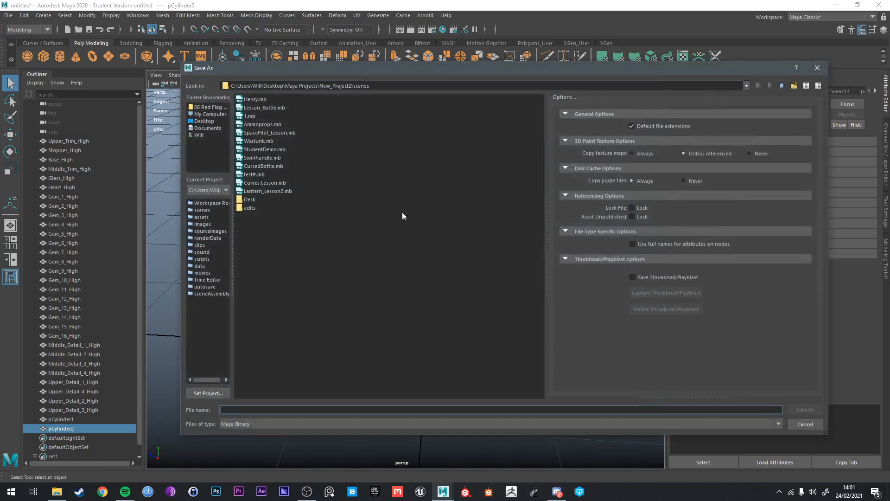
pyautogui.click(204, 122)
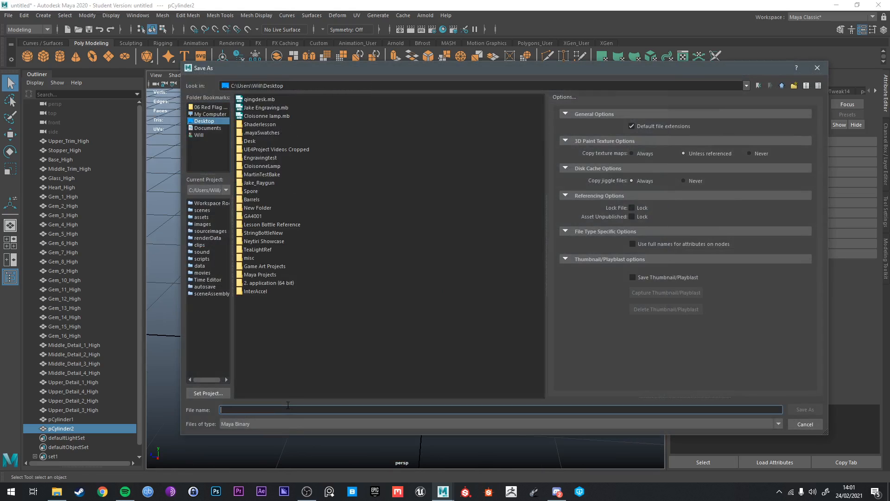
pyautogui.write('Cloisonne')
pyautogui.press('Return')
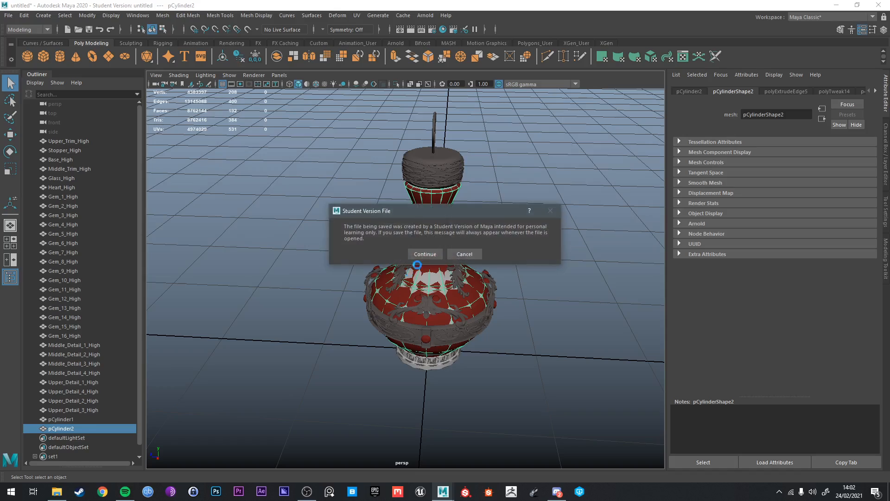
pyautogui.click(429, 254)
# Step: Examine the high-poly stopper and its fit on the glass rim from up close
pyautogui.scroll(6, 494, 336)
pyautogui.keyDown('alt'); pyautogui.moveTo(495, 338); pyautogui.dragTo(515, 249); pyautogui.keyUp('alt')
pyautogui.scroll(-3, 512, 277)
pyautogui.click(516, 247)
pyautogui.keyDown('alt'); pyautogui.moveTo(535, 288); pyautogui.dragTo(561, 268); pyautogui.keyUp('alt')
pyautogui.click(474, 188)
pyautogui.scroll(3, 503, 236)
pyautogui.click(526, 271)
pyautogui.click(475, 196)
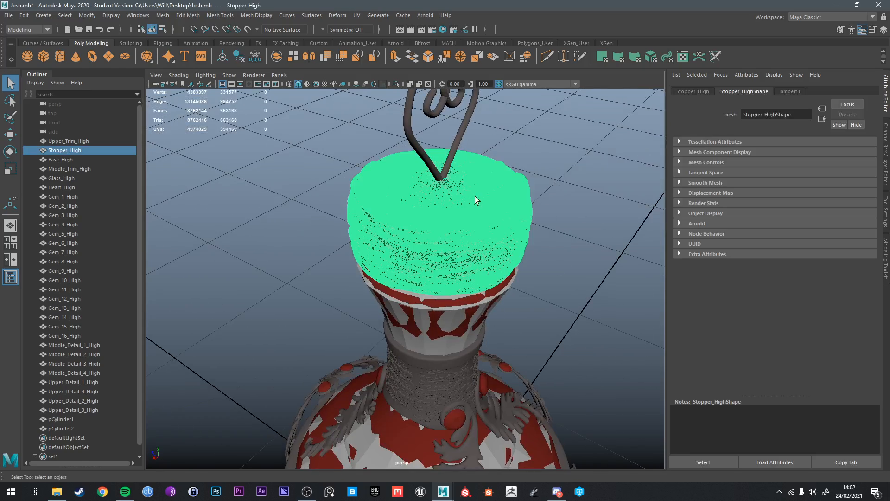
# Step: Create a polygon cylinder, scale it down and raise it to the stopper at the top of the bottle
pyautogui.click(55, 56)
pyautogui.scroll(-8, 437, 257)
pyautogui.press('e')
pyautogui.press('r')
pyautogui.moveTo(408, 316); pyautogui.dragTo(347, 327)
pyautogui.press('w')
pyautogui.moveTo(408, 310); pyautogui.dragTo(287, 274)
pyautogui.press('e')
pyautogui.press('r')
pyautogui.scroll(4, 412, 262)
pyautogui.scroll(5, 417, 262)
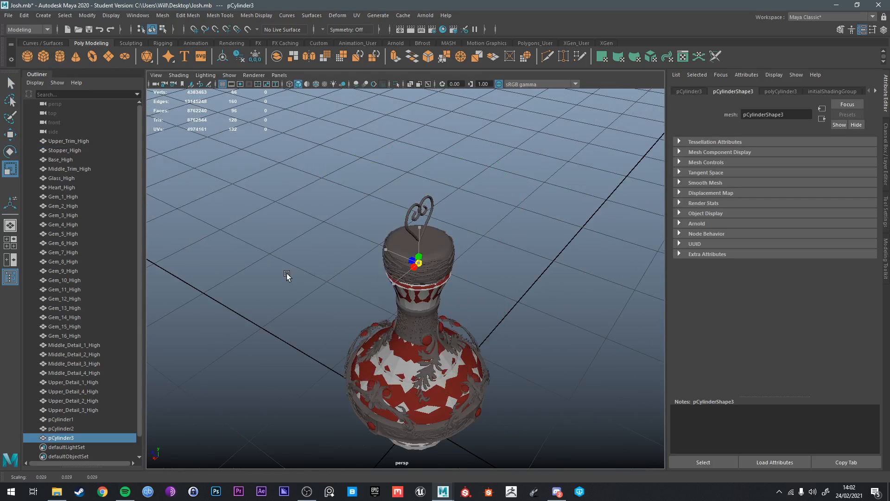
# Step: Undo the last changes, then scale the cylinder to the stopper's width and flatten it to the stopper's height
pyautogui.click(320, 272)
pyautogui.hotkey('ctrl', 'z')
pyautogui.hotkey('ctrl', 'z')
pyautogui.moveTo(422, 270); pyautogui.dragTo(308, 285)
pyautogui.press('e')
pyautogui.press('w')
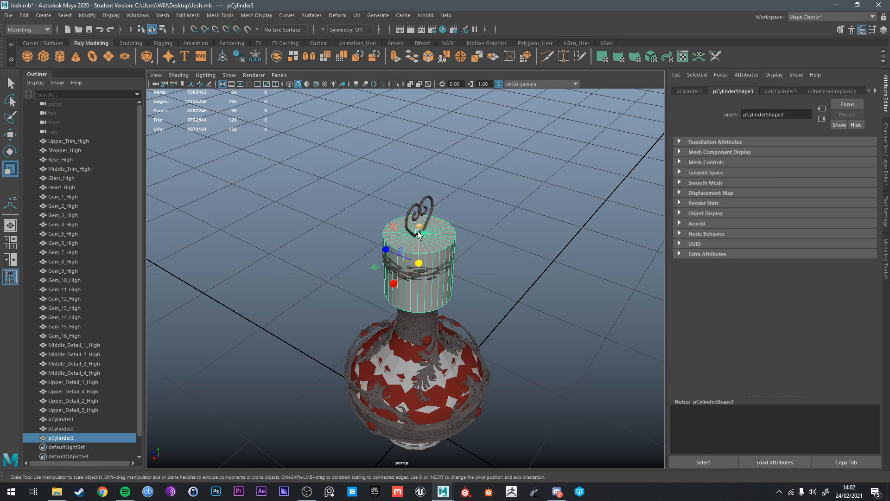
pyautogui.moveTo(420, 253); pyautogui.dragTo(418, 246)
# Step: Set the stopper cylinder's Subdivisions Axis to 16
pyautogui.press('t')
pyautogui.keyDown('alt'); pyautogui.moveTo(417, 246); pyautogui.dragTo(589, 244, button='right'); pyautogui.keyUp('alt')
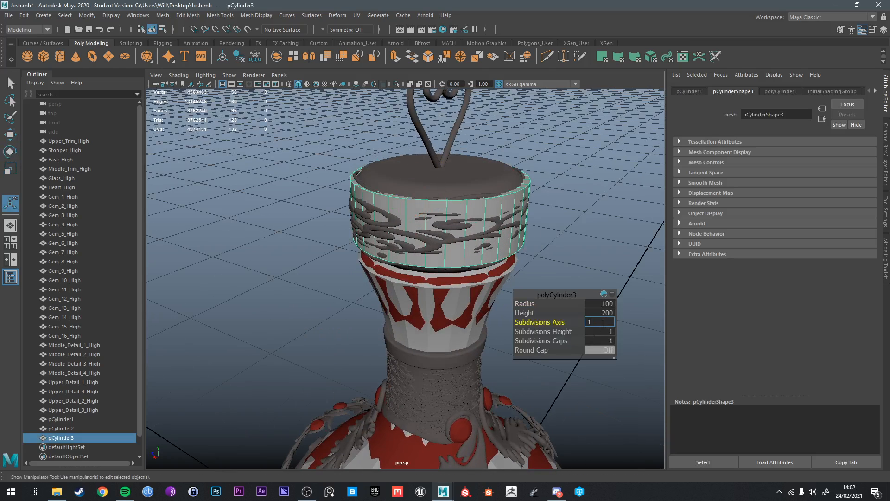
pyautogui.press('Return')
# Step: Scale the 16-sided cylinder in slightly and adjust its height to fit the stopper's sides
pyautogui.scroll(3, 507, 195)
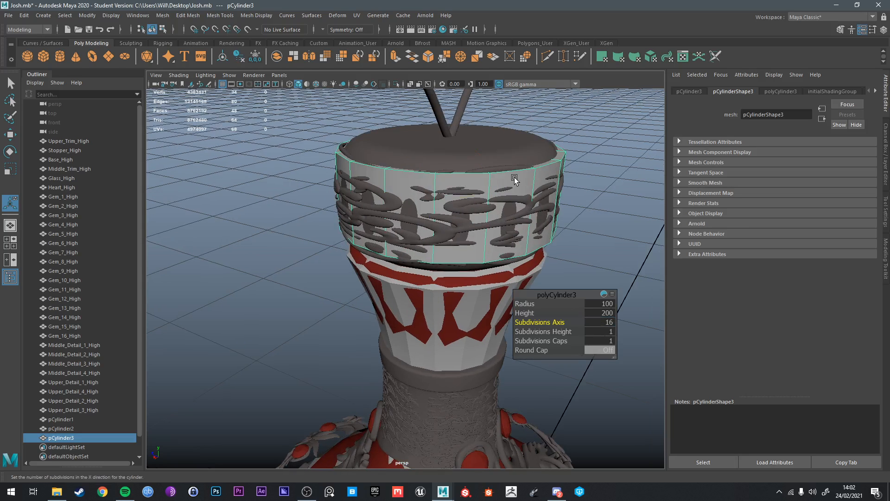
pyautogui.press('r')
pyautogui.moveTo(448, 183); pyautogui.dragTo(446, 184)
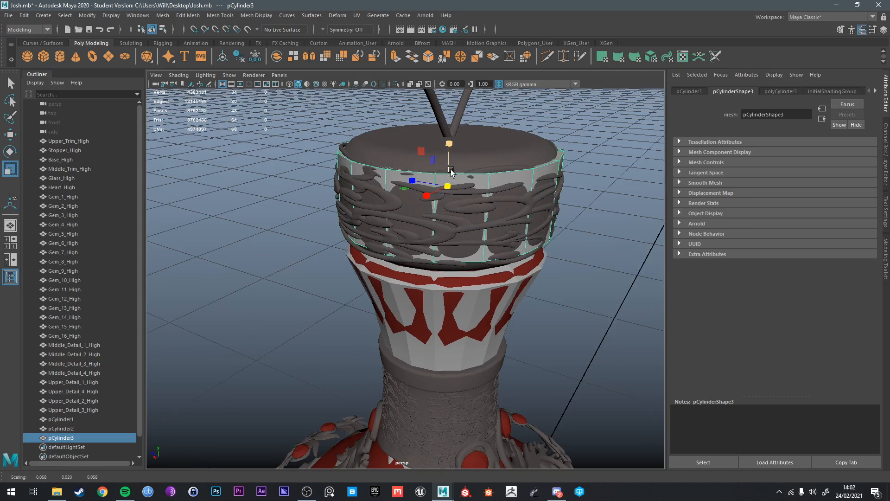
pyautogui.press('w')
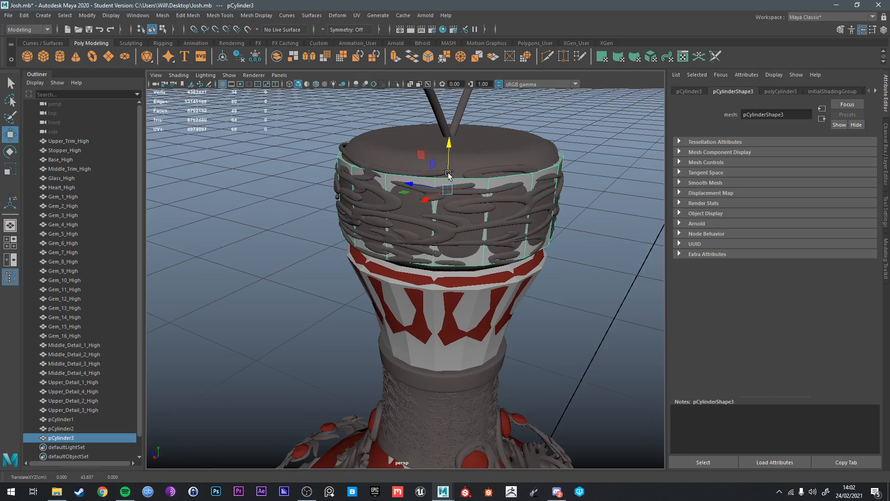
# Step: Isolate the stopper cylinder, select its top and bottom cap faces and extrude them with an offset of 2.1
pyautogui.hotkey('ctrl', '1')
pyautogui.keyDown('alt'); pyautogui.moveTo(463, 176); pyautogui.dragTo(470, 179); pyautogui.keyUp('alt')
pyautogui.press('q')
pyautogui.moveTo(469, 177); pyautogui.dragTo(470, 200, button='right')
pyautogui.keyDown('alt'); pyautogui.moveTo(469, 181); pyautogui.dragTo(477, 271); pyautogui.keyUp('alt')
pyautogui.moveTo(435, 247); pyautogui.dragTo(465, 273)
pyautogui.keyDown('alt'); pyautogui.moveTo(465, 297); pyautogui.dragTo(471, 176); pyautogui.keyUp('alt')
pyautogui.keyDown('shift'); pyautogui.moveTo(478, 201); pyautogui.dragTo(481, 230, button='right'); pyautogui.keyUp('shift')
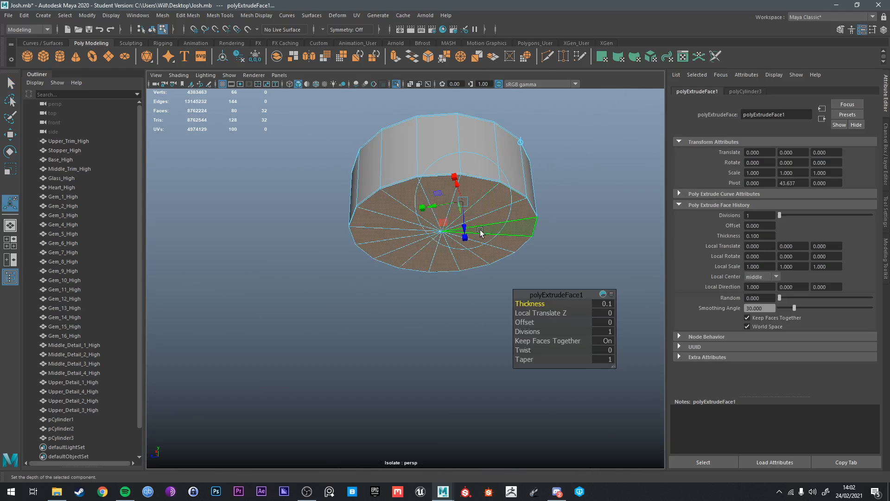
pyautogui.moveTo(522, 322); pyautogui.dragTo(532, 322)
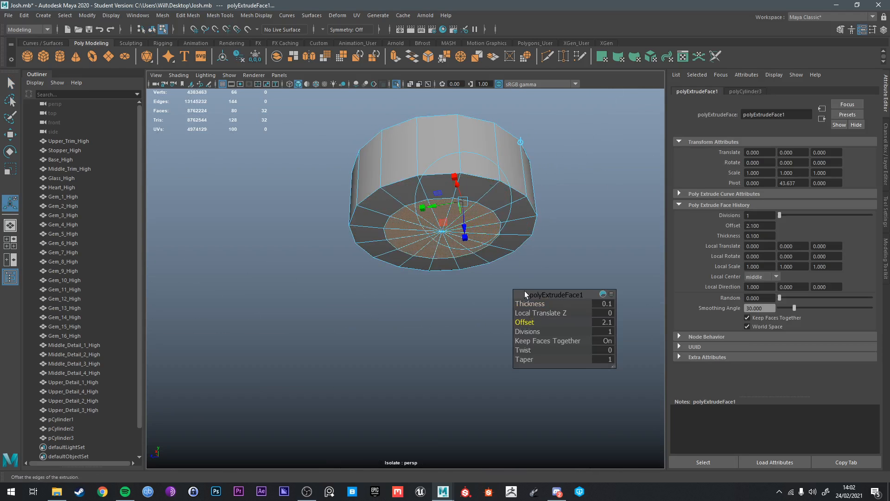
# Step: End the isolation, then scale out the inner edge loop on the stopper's top and raise it to match the high-poly surface
pyautogui.press('r')
pyautogui.hotkey('ctrl', '1')
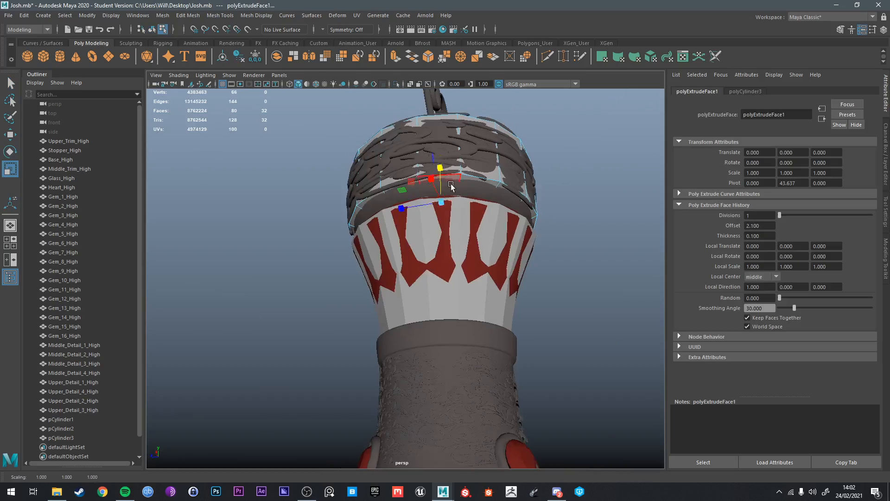
pyautogui.keyDown('alt'); pyautogui.moveTo(451, 186); pyautogui.dragTo(447, 156); pyautogui.keyUp('alt')
pyautogui.keyDown('alt'); pyautogui.moveTo(465, 150); pyautogui.dragTo(457, 170); pyautogui.keyUp('alt')
pyautogui.press('q')
pyautogui.moveTo(463, 163); pyautogui.dragTo(462, 150, button='right')
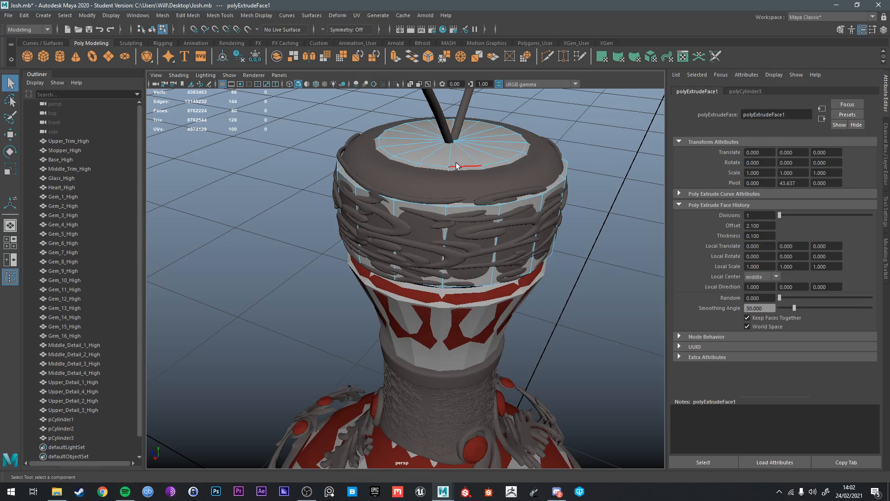
pyautogui.doubleClick(456, 167)
pyautogui.press('r')
pyautogui.moveTo(452, 140)
pyautogui.mouseDown()
pyautogui.moveTo(483, 148)
pyautogui.moveTo(451, 125)
pyautogui.mouseUp()
pyautogui.press('w')
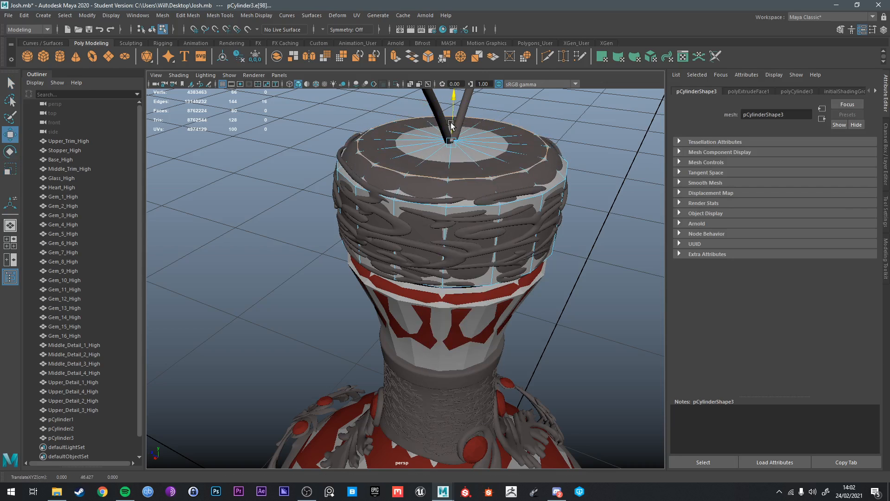
# Step: Select the inner edge loop on the stopper's underside using isolation, then scale it out and lower it to the high-poly bottom edge
pyautogui.keyDown('alt'); pyautogui.moveTo(565, 209); pyautogui.dragTo(486, 216); pyautogui.keyUp('alt')
pyautogui.moveTo(485, 216); pyautogui.dragTo(525, 203, button='right')
pyautogui.keyDown('alt'); pyautogui.moveTo(525, 203); pyautogui.dragTo(492, 195); pyautogui.keyUp('alt')
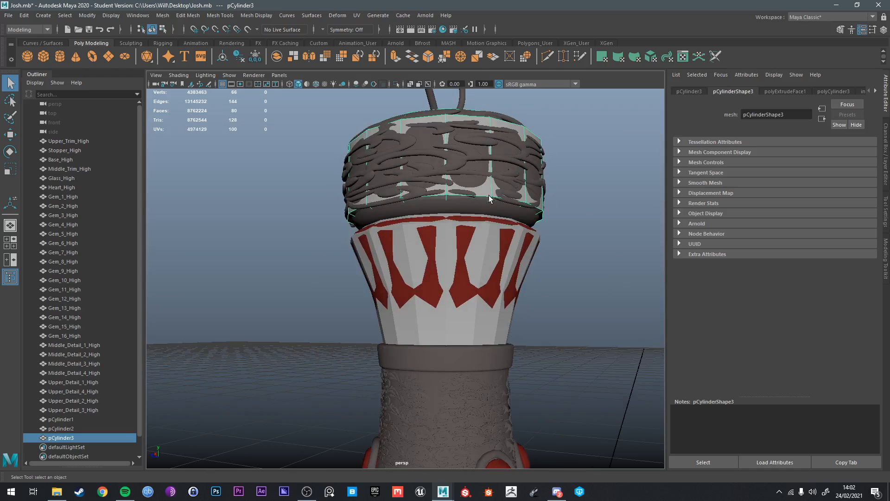
pyautogui.hotkey('ctrl', '1')
pyautogui.moveTo(482, 203); pyautogui.dragTo(480, 181, button='right')
pyautogui.click(464, 223)
pyautogui.doubleClick(463, 222)
pyautogui.hotkey('ctrl', '1')
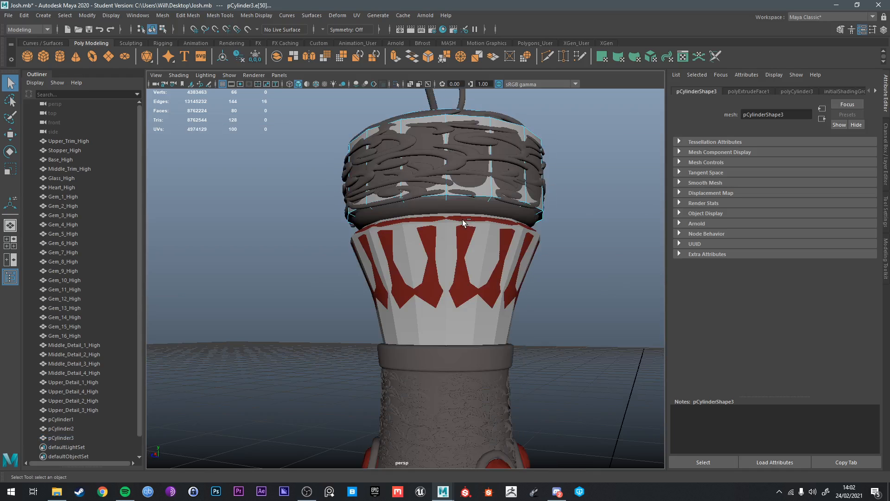
pyautogui.press('e')
pyautogui.press('r')
pyautogui.moveTo(444, 236); pyautogui.dragTo(443, 212)
pyautogui.press('w')
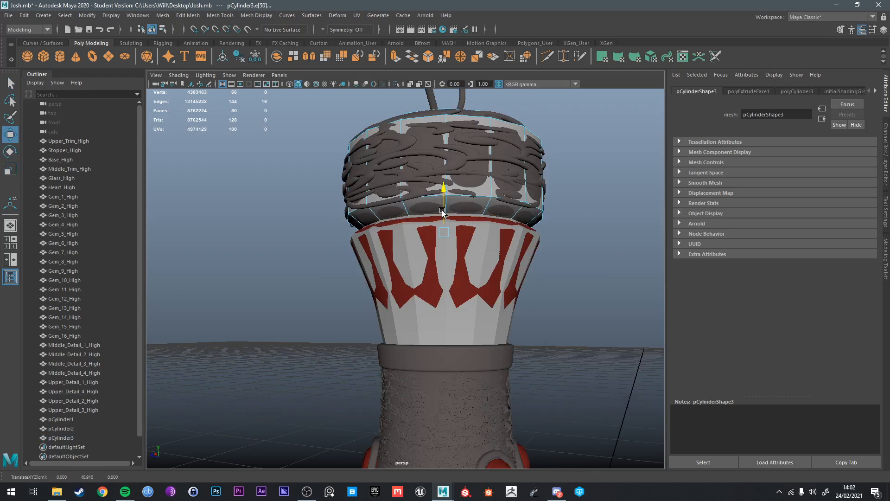
# Step: Clear the edge selection on the stopper cylinder and return it to object mode
pyautogui.keyDown('alt'); pyautogui.moveTo(512, 215); pyautogui.dragTo(510, 222); pyautogui.keyUp('alt')
pyautogui.press('q')
pyautogui.moveTo(502, 213); pyautogui.dragTo(541, 201, button='right')
pyautogui.keyDown('alt'); pyautogui.moveTo(542, 202); pyautogui.dragTo(543, 228); pyautogui.keyUp('alt')
pyautogui.click(510, 177)
pyautogui.moveTo(510, 178); pyautogui.dragTo(551, 165, button='right')
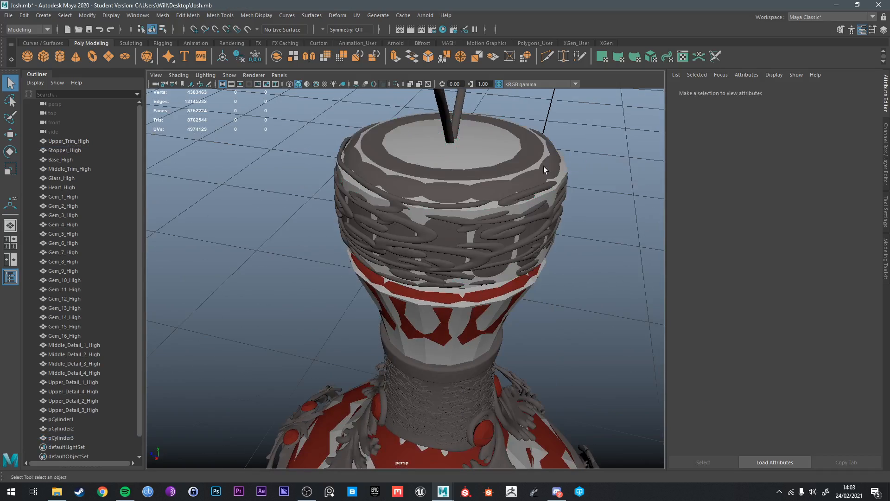
# Step: Isolate the stopper cylinder and delete the cap faces on its underside
pyautogui.click(544, 167)
pyautogui.keyDown('alt'); pyautogui.moveTo(543, 166); pyautogui.dragTo(479, 164); pyautogui.keyUp('alt')
pyautogui.scroll(5, 460, 214)
pyautogui.hotkey('ctrl', '1')
pyautogui.moveTo(479, 164)
pyautogui.mouseDown(button='right')
pyautogui.moveTo(483, 171)
pyautogui.moveTo(491, 163)
pyautogui.mouseUp(button='right')
pyautogui.moveTo(491, 163)
pyautogui.mouseDown()
pyautogui.moveTo(515, 196)
pyautogui.moveTo(447, 175)
pyautogui.moveTo(476, 199)
pyautogui.mouseUp()
pyautogui.press('Delete')
# Step: Select the open edge loop on the stopper's underside, then end the isolation and return to object mode
pyautogui.moveTo(496, 183); pyautogui.dragTo(513, 111, button='right')
pyautogui.click(492, 122)
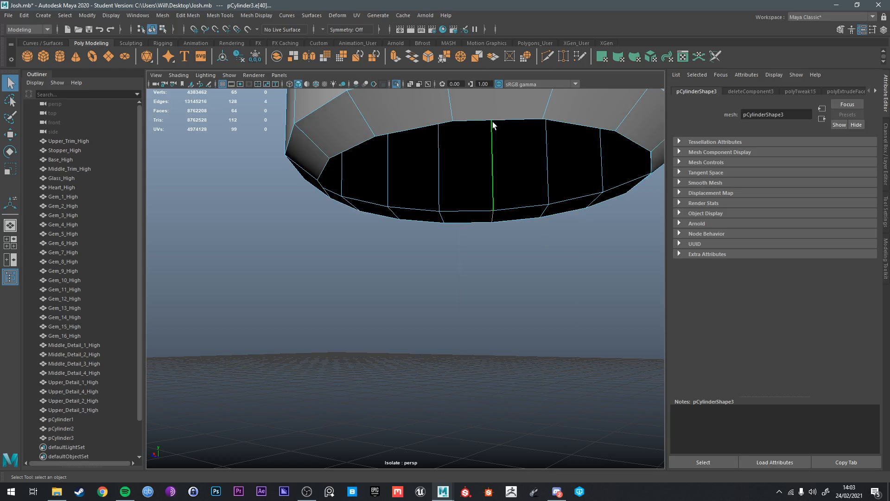
pyautogui.click(493, 120)
pyautogui.hotkey('ctrl', '1')
pyautogui.keyDown('alt'); pyautogui.moveTo(485, 139); pyautogui.dragTo(493, 196); pyautogui.keyUp('alt')
pyautogui.press('w')
pyautogui.scroll(-3, 501, 194)
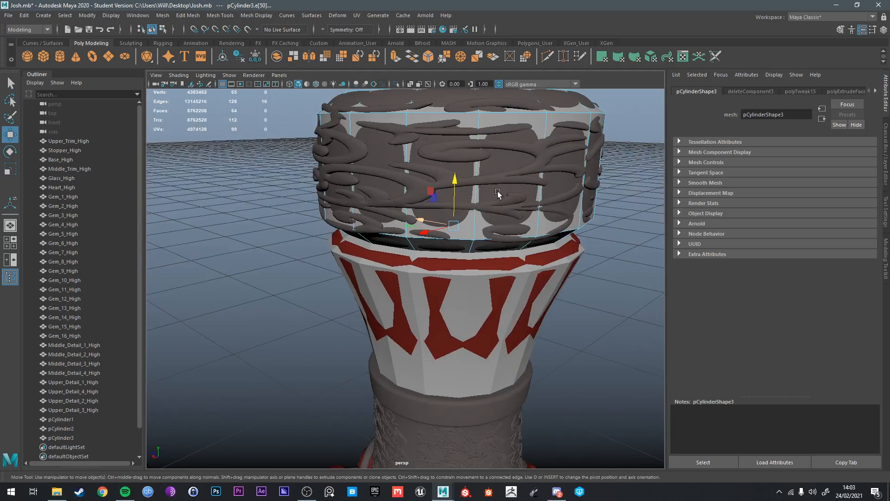
pyautogui.scroll(-2, 498, 189)
pyautogui.press('q')
pyautogui.moveTo(499, 187); pyautogui.dragTo(538, 163, button='right')
# Step: Select the low-poly glass cylinder, toggling the high-poly glass and stopper out of the selection
pyautogui.scroll(-5, 540, 166)
pyautogui.keyDown('alt'); pyautogui.moveTo(544, 171); pyautogui.dragTo(564, 226); pyautogui.keyUp('alt')
pyautogui.keyDown('alt'); pyautogui.moveTo(443, 441); pyautogui.dragTo(447, 338, button='middle'); pyautogui.keyUp('alt')
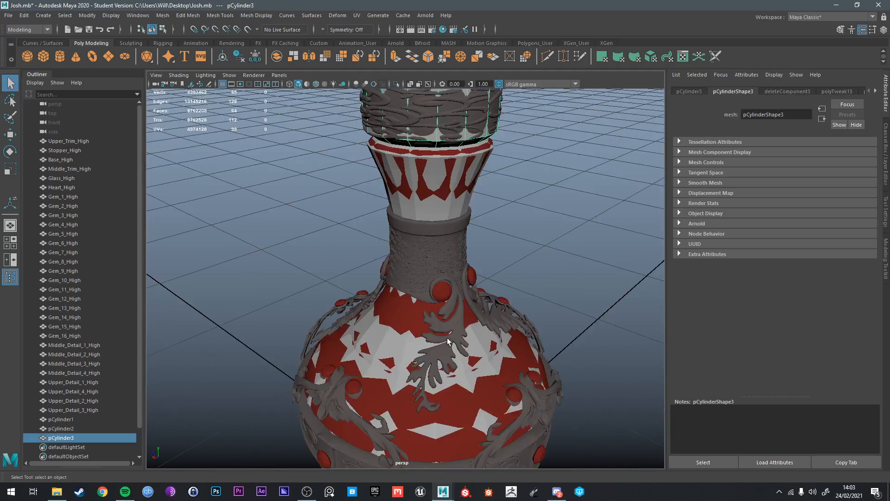
pyautogui.scroll(-5, 461, 250)
pyautogui.keyDown('alt'); pyautogui.moveTo(461, 250); pyautogui.dragTo(427, 324); pyautogui.keyUp('alt')
pyautogui.click(427, 322)
pyautogui.keyDown('shift'); pyautogui.click(438, 285); pyautogui.keyUp('shift')
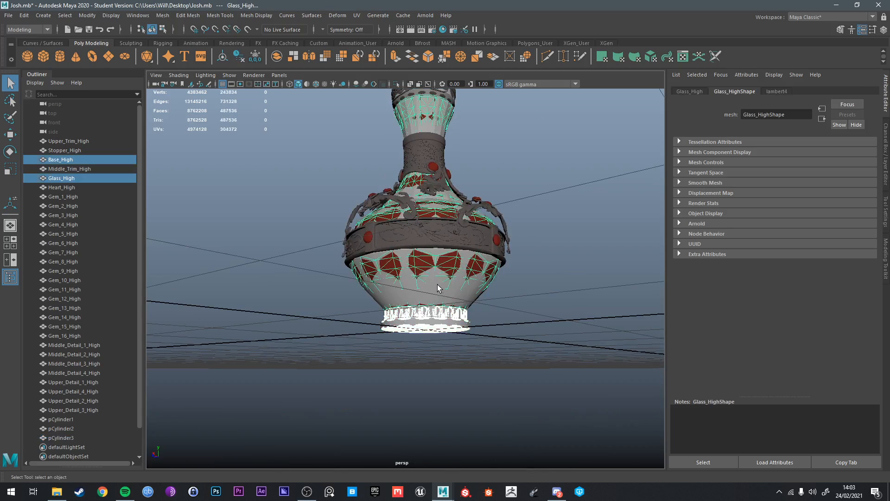
pyautogui.keyDown('alt'); pyautogui.moveTo(438, 285); pyautogui.dragTo(433, 269); pyautogui.keyUp('alt')
pyautogui.keyDown('shift'); pyautogui.click(444, 170); pyautogui.keyUp('shift')
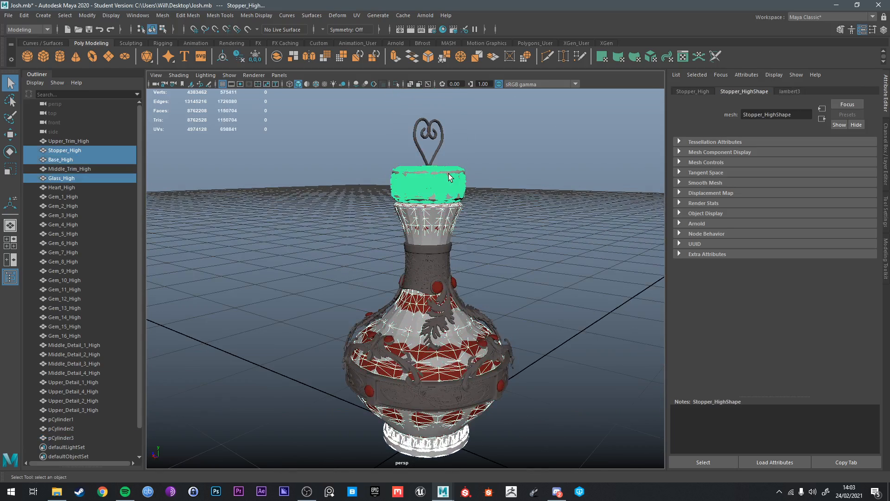
pyautogui.keyDown('alt'); pyautogui.moveTo(444, 170); pyautogui.dragTo(437, 181); pyautogui.keyUp('alt')
pyautogui.keyDown('shift'); pyautogui.click(467, 184); pyautogui.keyUp('shift')
pyautogui.keyDown('alt'); pyautogui.moveTo(446, 223); pyautogui.dragTo(463, 199); pyautogui.keyUp('alt')
pyautogui.keyDown('shift'); pyautogui.moveTo(392, 217); pyautogui.dragTo(443, 228); pyautogui.keyUp('shift')
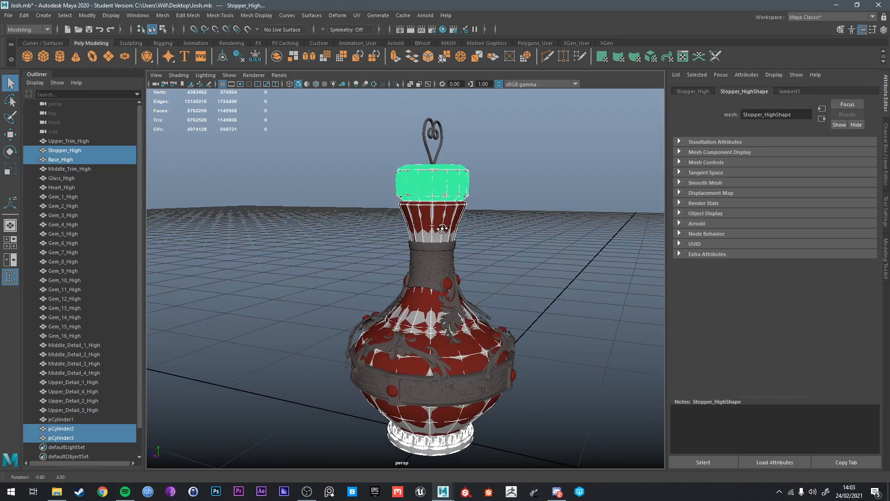
pyautogui.keyDown('shift'); pyautogui.moveTo(395, 180); pyautogui.dragTo(403, 180); pyautogui.keyUp('shift')
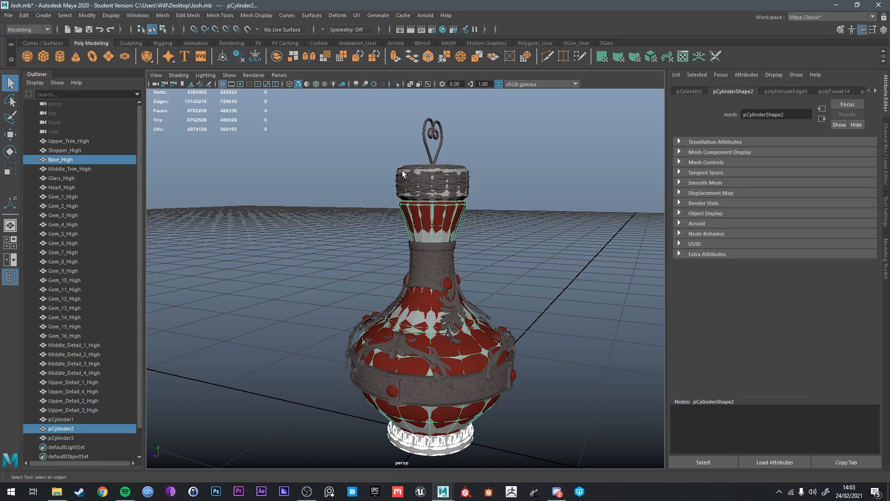
# Step: Add the low-poly stopper to the selection and isolate the selected meshes briefly to check them
pyautogui.keyDown('alt'); pyautogui.moveTo(401, 171); pyautogui.dragTo(420, 241, button='middle'); pyautogui.keyUp('alt')
pyautogui.scroll(10, 428, 241)
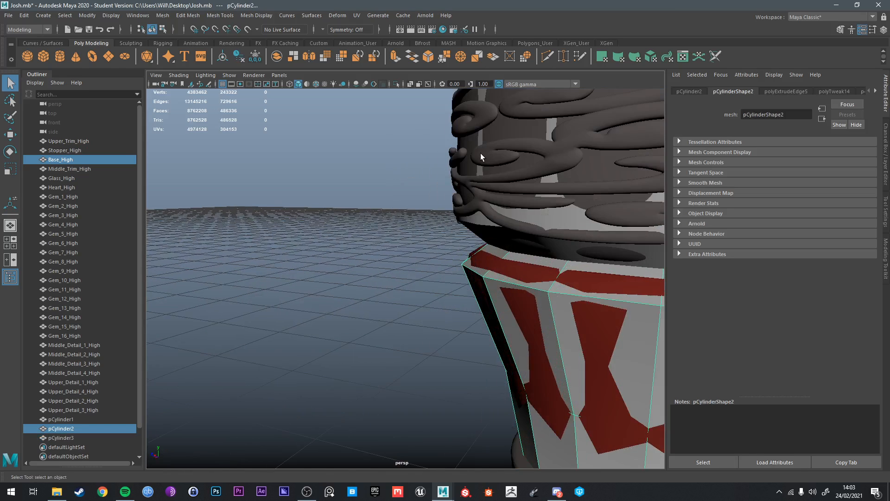
pyautogui.keyDown('alt'); pyautogui.moveTo(511, 139); pyautogui.dragTo(457, 236, button='middle'); pyautogui.keyUp('alt')
pyautogui.keyDown('shift'); pyautogui.click(535, 117); pyautogui.keyUp('shift')
pyautogui.scroll(-10, 529, 139)
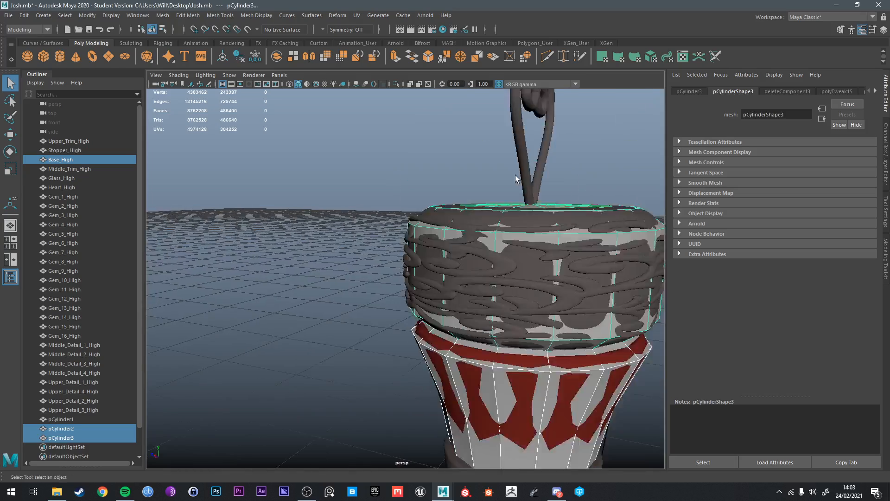
pyautogui.keyDown('alt'); pyautogui.moveTo(514, 246); pyautogui.dragTo(509, 216); pyautogui.keyUp('alt')
pyautogui.keyDown('alt'); pyautogui.moveTo(509, 216); pyautogui.dragTo(495, 156, button='middle'); pyautogui.keyUp('alt')
pyautogui.hotkey('ctrl', '1')
pyautogui.scroll(-4, 496, 208)
pyautogui.keyDown('alt'); pyautogui.moveTo(499, 256); pyautogui.dragTo(494, 237); pyautogui.keyUp('alt')
pyautogui.scroll(5, 484, 279)
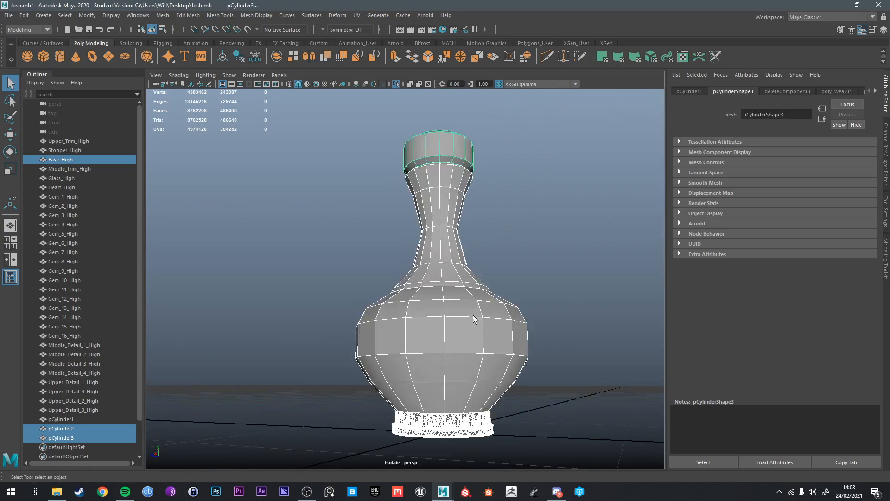
pyautogui.keyDown('alt'); pyautogui.moveTo(475, 318); pyautogui.dragTo(472, 206, button='middle'); pyautogui.keyUp('alt')
pyautogui.hotkey('ctrl', '1')
# Step: Replace the high-poly base with its low-poly cylinder in the selection and review the three low-poly cylinders in isolation
pyautogui.keyDown('alt'); pyautogui.moveTo(453, 251); pyautogui.dragTo(447, 276); pyautogui.keyUp('alt')
pyautogui.keyDown('alt'); pyautogui.moveTo(447, 276); pyautogui.dragTo(427, 163, button='middle'); pyautogui.keyUp('alt')
pyautogui.scroll(10, 426, 163)
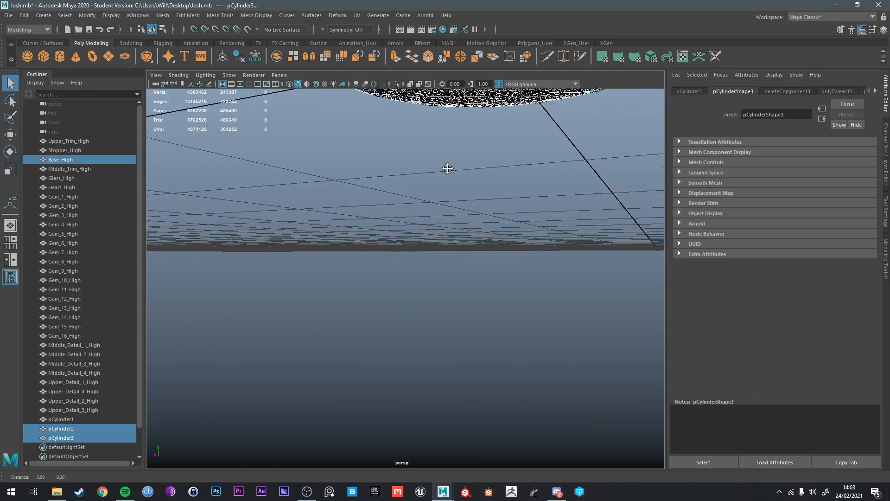
pyautogui.keyDown('shift'); pyautogui.click(348, 150); pyautogui.keyUp('shift')
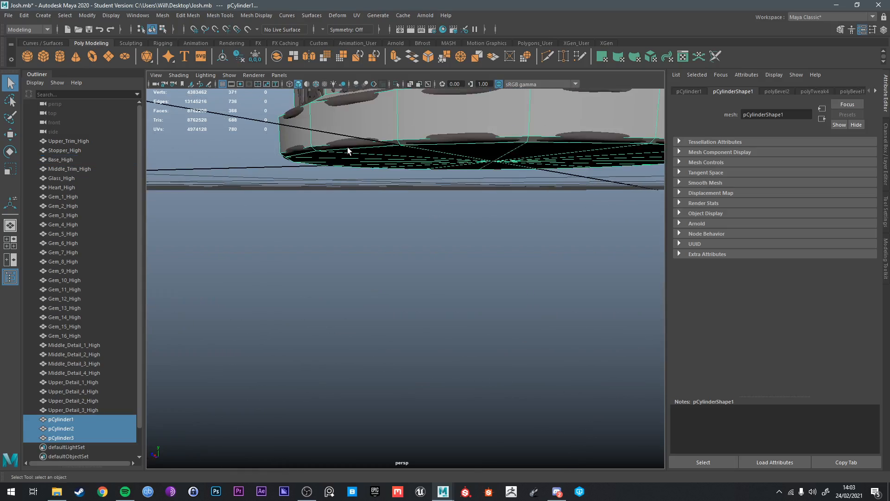
pyautogui.scroll(-8, 349, 150)
pyautogui.keyDown('alt'); pyautogui.moveTo(349, 150); pyautogui.dragTo(424, 191); pyautogui.keyUp('alt')
pyautogui.scroll(-4, 382, 154)
pyautogui.hotkey('ctrl', '1')
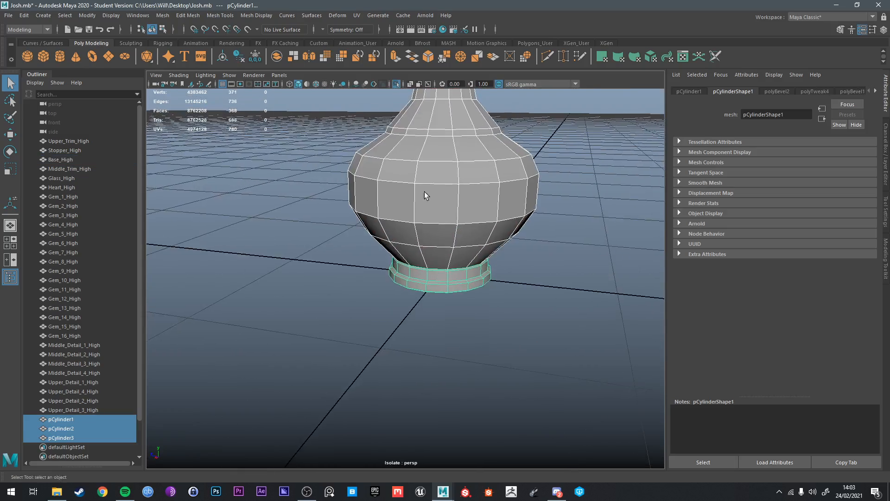
pyautogui.keyDown('alt'); pyautogui.moveTo(404, 177); pyautogui.dragTo(412, 249, button='middle'); pyautogui.keyUp('alt')
pyautogui.keyDown('alt'); pyautogui.moveTo(403, 182); pyautogui.dragTo(451, 171); pyautogui.keyUp('alt')
pyautogui.keyDown('alt'); pyautogui.moveTo(457, 172); pyautogui.dragTo(473, 227, button='middle'); pyautogui.keyUp('alt')
pyautogui.keyDown('alt'); pyautogui.moveTo(473, 228); pyautogui.dragTo(425, 238); pyautogui.keyUp('alt')
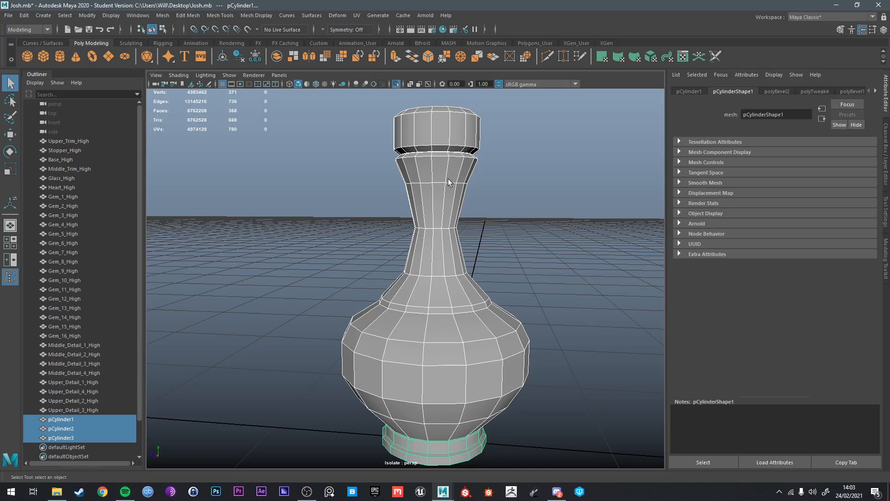
pyautogui.keyDown('alt'); pyautogui.moveTo(448, 181); pyautogui.dragTo(437, 189); pyautogui.keyUp('alt')
pyautogui.hotkey('ctrl', '1')
# Step: Examine the bottle's middle section in object mode, picking out a gem, a middle detail and the high-poly middle trim
pyautogui.scroll(-3, 438, 190)
pyautogui.rightClick(436, 204)
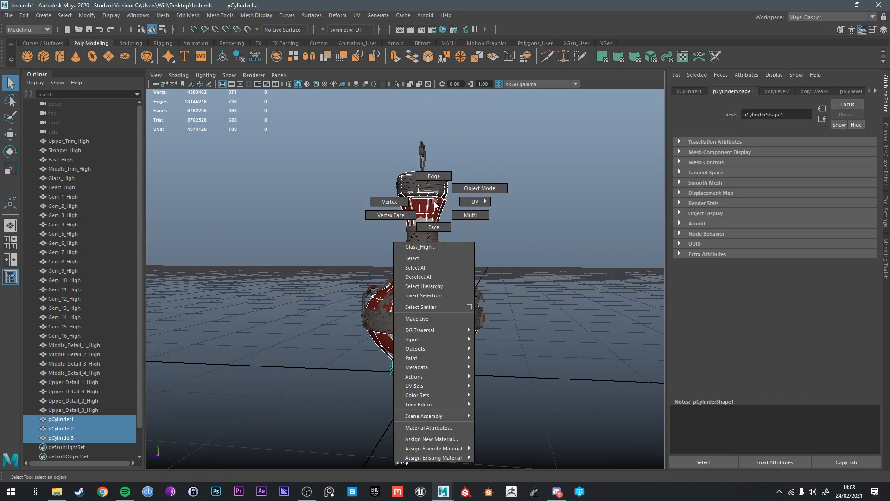
pyautogui.click(503, 188)
pyautogui.moveTo(503, 188)
pyautogui.keyDown('alt'); pyautogui.mouseDown()
pyautogui.moveTo(392, 240)
pyautogui.moveTo(411, 174)
pyautogui.moveTo(436, 185)
pyautogui.moveTo(501, 179)
pyautogui.moveTo(504, 190)
pyautogui.mouseUp(); pyautogui.keyUp('alt')
pyautogui.scroll(3, 388, 240)
pyautogui.scroll(3, 504, 191)
pyautogui.keyDown('alt'); pyautogui.moveTo(504, 191); pyautogui.dragTo(463, 156, button='middle'); pyautogui.keyUp('alt')
pyautogui.keyDown('alt'); pyautogui.moveTo(416, 232); pyautogui.dragTo(525, 226); pyautogui.keyUp('alt')
pyautogui.click(469, 249)
pyautogui.keyDown('alt'); pyautogui.moveTo(469, 249); pyautogui.dragTo(528, 246); pyautogui.keyUp('alt')
pyautogui.keyDown('shift'); pyautogui.click(458, 229); pyautogui.keyUp('shift')
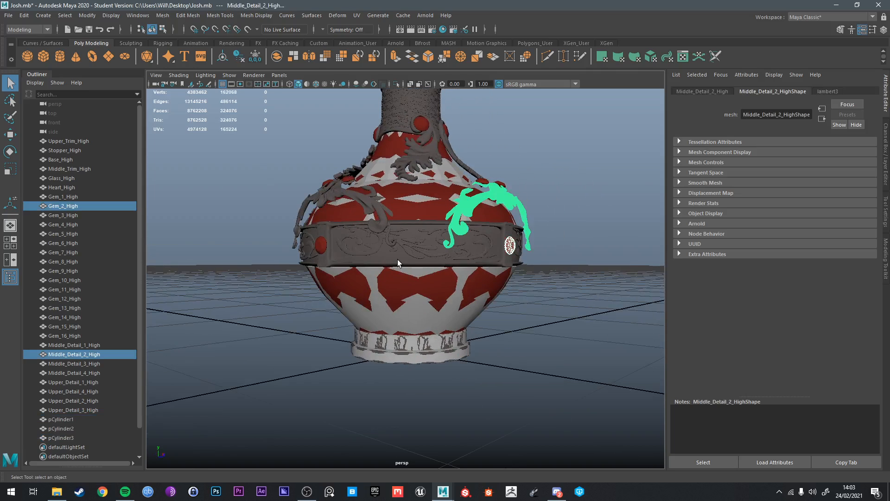
pyautogui.click(485, 246)
# Step: Save the scene, accepting the student version notice
pyautogui.scroll(-4, 444, 247)
pyautogui.hotkey('ctrl', 's')
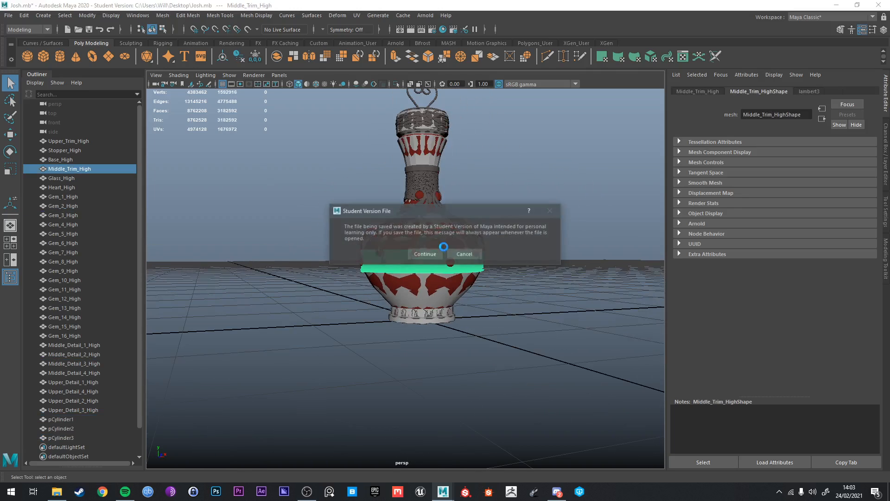
pyautogui.press('Return')
pyautogui.scroll(-5, 375, 122)
pyautogui.moveTo(496, 289); pyautogui.dragTo(364, 107)
pyautogui.moveTo(364, 108); pyautogui.dragTo(485, 320)
pyautogui.scroll(7, 352, 201)
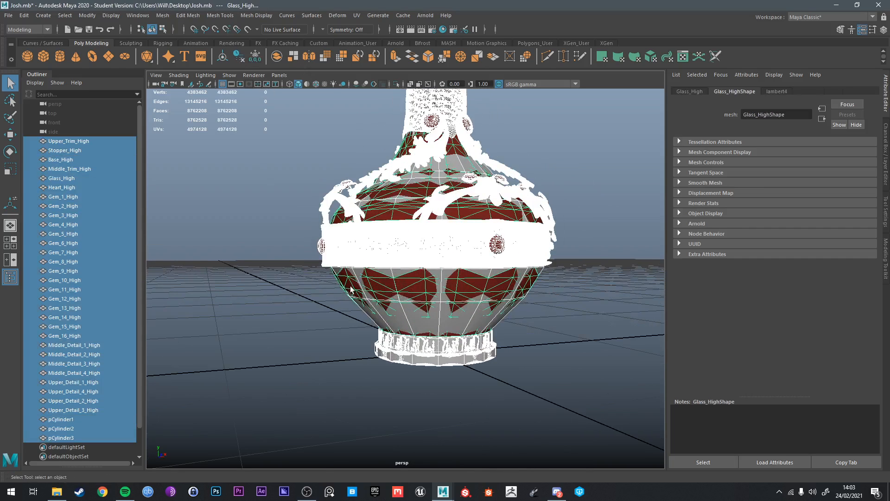
pyautogui.click(297, 321)
pyautogui.keyDown('alt'); pyautogui.moveTo(280, 315); pyautogui.dragTo(330, 299); pyautogui.keyUp('alt')
# Step: Select the high-poly middle trim together with gems 1 to 4 and combine them into one mesh
pyautogui.click(397, 239)
pyautogui.keyDown('alt'); pyautogui.moveTo(408, 229); pyautogui.dragTo(444, 254); pyautogui.keyUp('alt')
pyautogui.click(335, 256)
pyautogui.keyDown('shift'); pyautogui.click(504, 260); pyautogui.keyUp('shift')
pyautogui.keyDown('shift'); pyautogui.click(490, 268); pyautogui.keyUp('shift')
pyautogui.keyDown('shift'); pyautogui.click(385, 261); pyautogui.keyUp('shift')
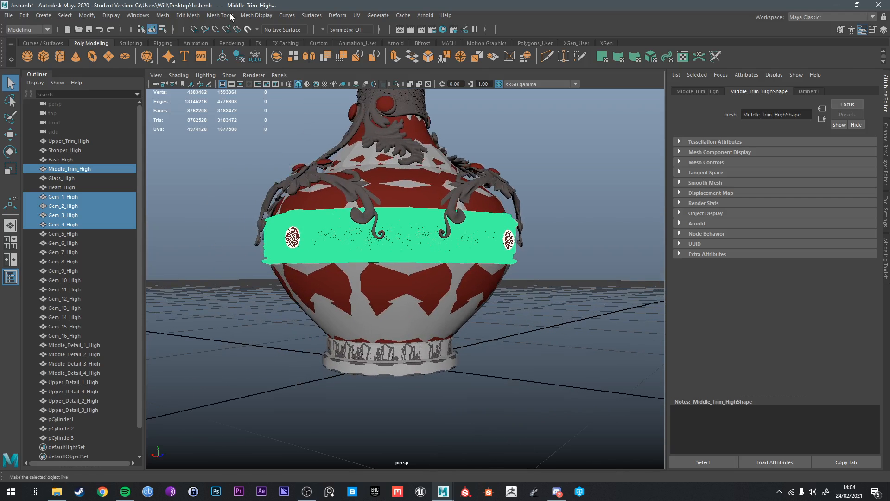
pyautogui.click(163, 15)
pyautogui.click(181, 48)
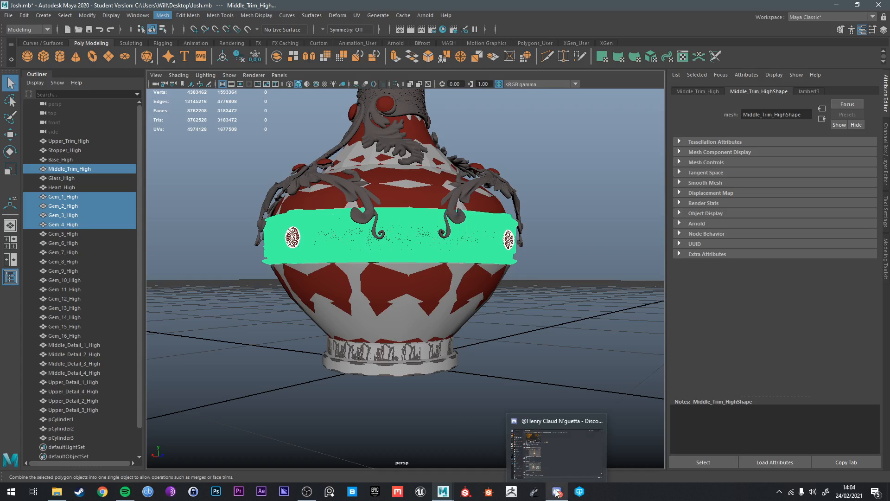
# Step: Switch to Discord and move its window off the main screen
pyautogui.click(544, 458)
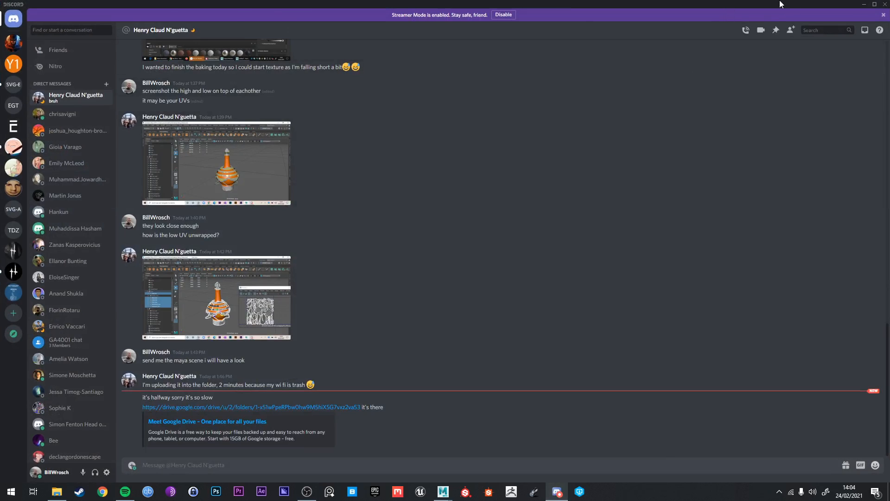
pyautogui.moveTo(780, 2); pyautogui.dragTo(889, 185)
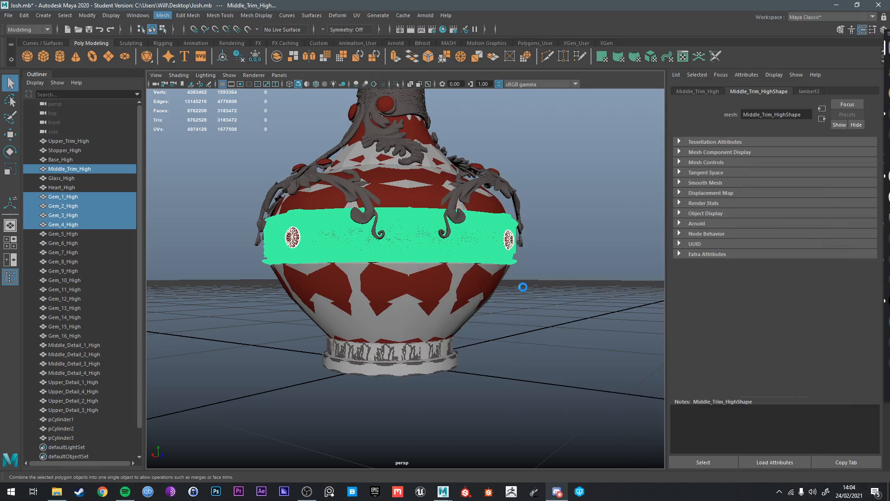
# Step: Delete the construction history of the combined middle trim and gems, then deselect the mesh
pyautogui.click(524, 396)
pyautogui.keyDown('alt'); pyautogui.moveTo(474, 242); pyautogui.dragTo(430, 226); pyautogui.keyUp('alt')
pyautogui.click(500, 256)
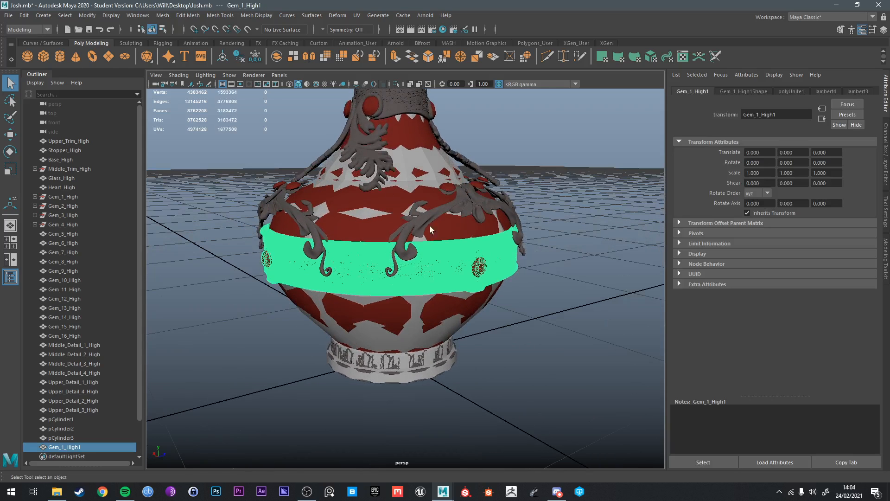
pyautogui.click(238, 59)
pyautogui.click(603, 257)
pyautogui.scroll(5, 546, 259)
pyautogui.keyDown('alt'); pyautogui.moveTo(545, 259); pyautogui.dragTo(484, 251); pyautogui.keyUp('alt')
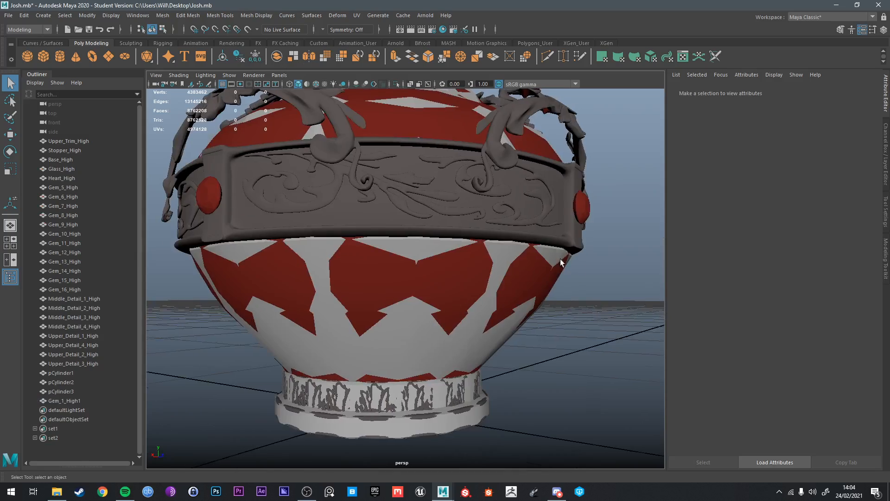
# Step: Select the four high-poly middle details together with gems 5 to 12 around the bottle
pyautogui.scroll(-5, 580, 288)
pyautogui.click(449, 253)
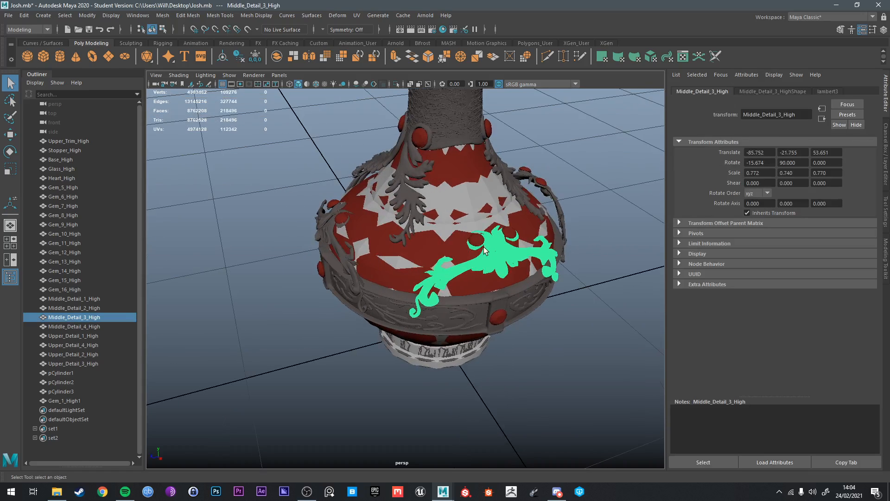
pyautogui.keyDown('shift'); pyautogui.click(475, 240); pyautogui.keyUp('shift')
pyautogui.keyDown('shift'); pyautogui.click(510, 234); pyautogui.keyUp('shift')
pyautogui.keyDown('alt'); pyautogui.moveTo(535, 238); pyautogui.dragTo(465, 262); pyautogui.keyUp('alt')
pyautogui.keyDown('shift'); pyautogui.click(539, 280); pyautogui.keyUp('shift')
pyautogui.keyDown('shift'); pyautogui.click(536, 263); pyautogui.keyUp('shift')
pyautogui.keyDown('shift'); pyautogui.click(528, 258); pyautogui.keyUp('shift')
pyautogui.keyDown('shift'); pyautogui.click(479, 269); pyautogui.keyUp('shift')
pyautogui.keyDown('shift'); pyautogui.click(475, 261); pyautogui.keyUp('shift')
pyautogui.keyDown('shift'); pyautogui.click(496, 260); pyautogui.keyUp('shift')
pyautogui.keyDown('shift'); pyautogui.click(447, 260); pyautogui.keyUp('shift')
pyautogui.keyDown('shift'); pyautogui.click(441, 235); pyautogui.keyUp('shift')
pyautogui.keyDown('shift'); pyautogui.click(457, 226); pyautogui.keyUp('shift')
pyautogui.keyDown('alt'); pyautogui.moveTo(522, 237); pyautogui.dragTo(407, 282); pyautogui.keyUp('alt')
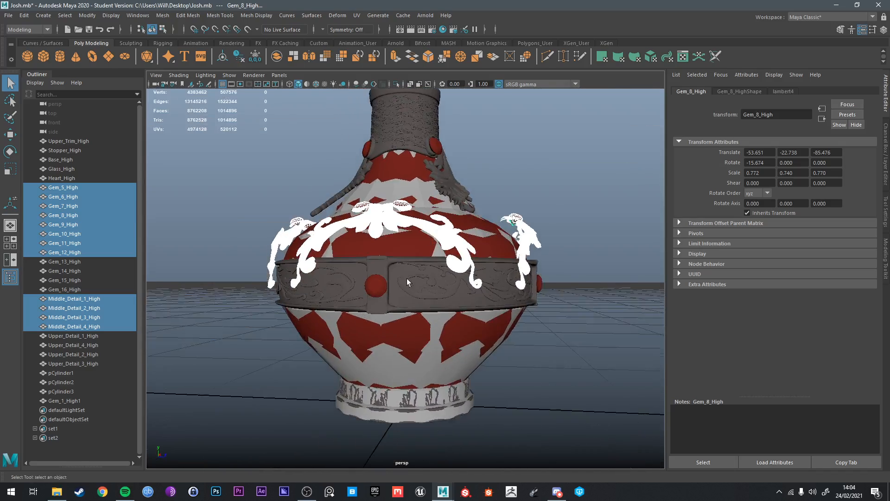
# Step: Combine the selected middle details and gems into one mesh and delete its construction history
pyautogui.scroll(3, 383, 283)
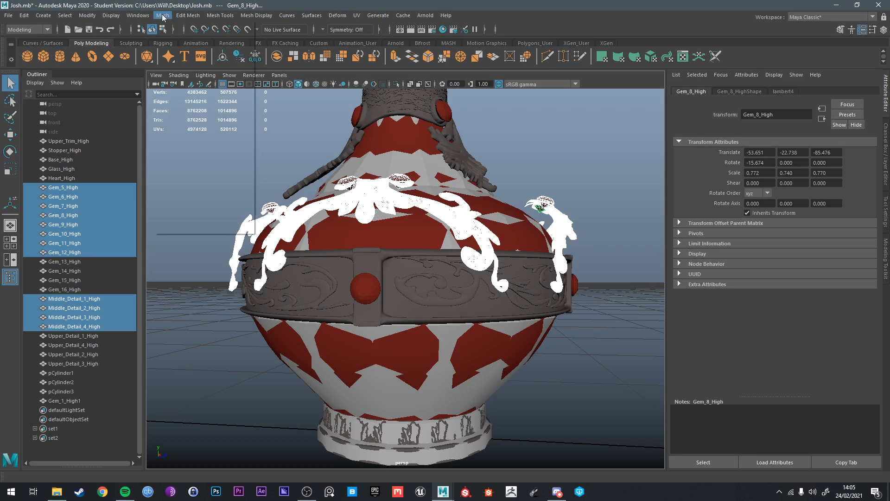
pyautogui.click(194, 49)
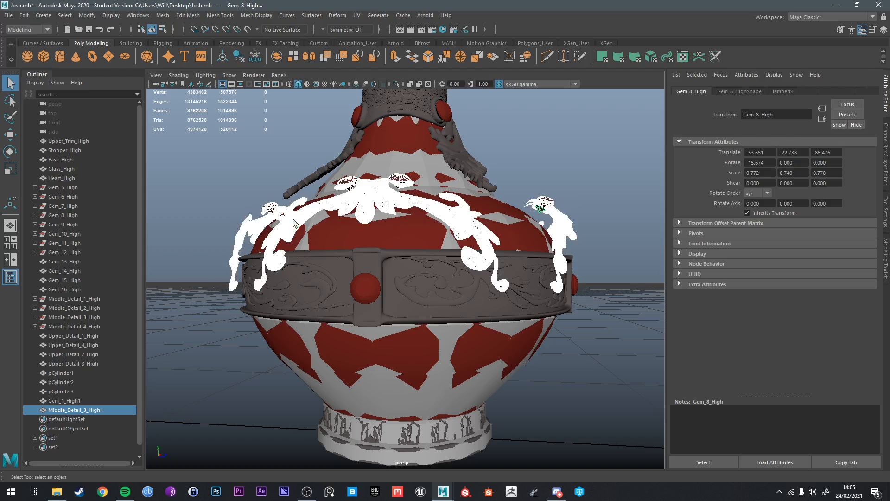
pyautogui.click(255, 57)
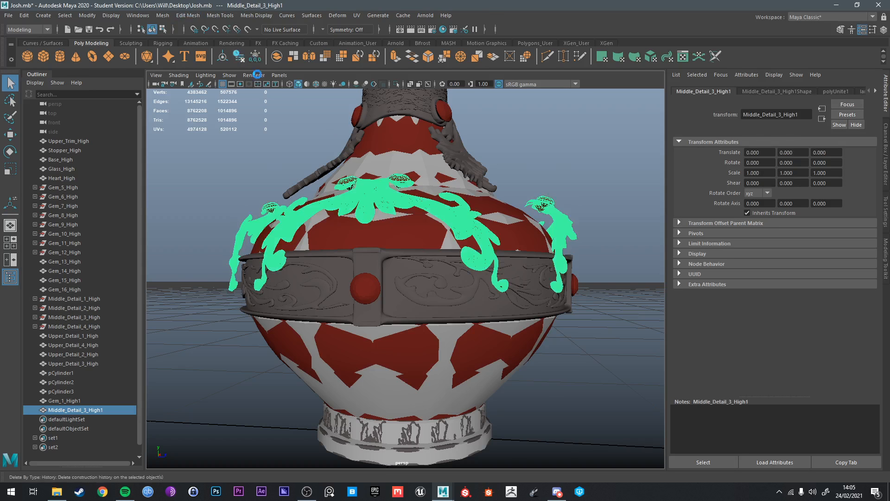
pyautogui.scroll(-2, 479, 272)
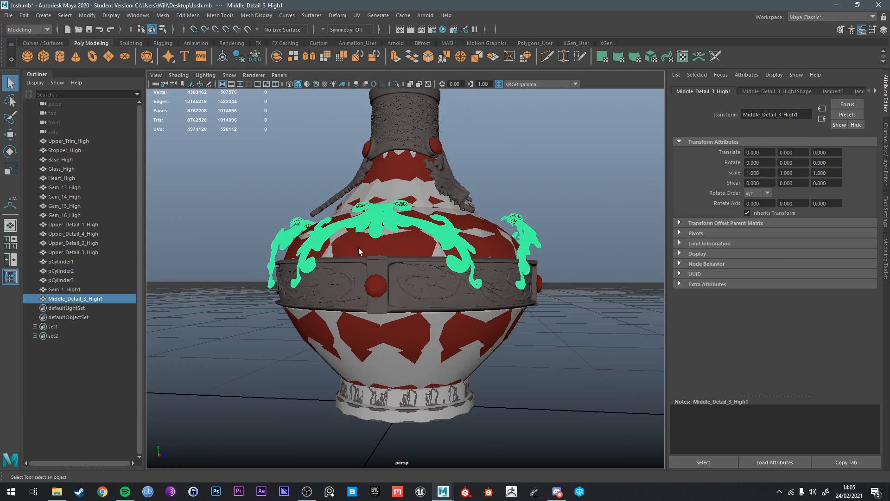
pyautogui.click(376, 261)
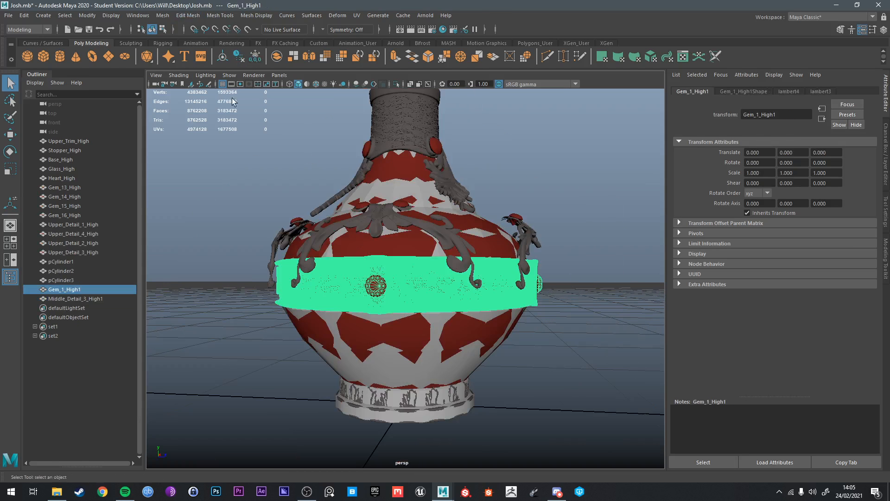
pyautogui.click(568, 176)
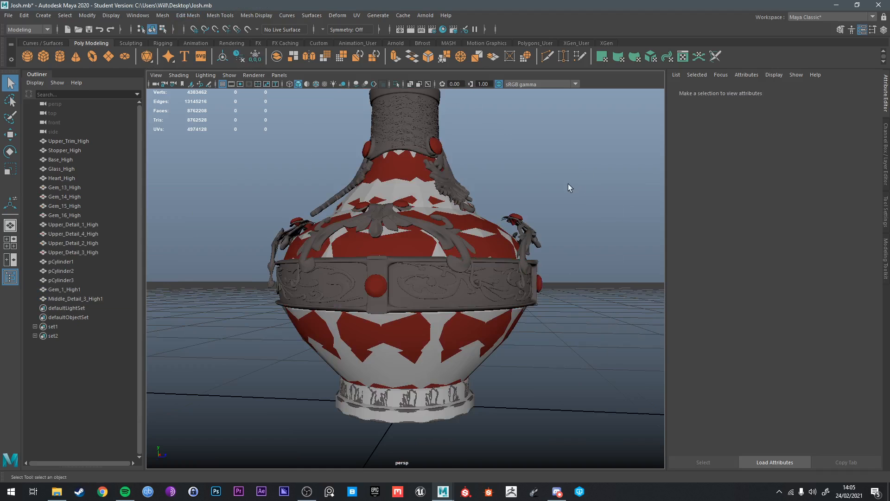
# Step: Select high-poly upper details 1 and 2 together with gems 13 and 14 on the bottle's neck
pyautogui.scroll(2, 520, 194)
pyautogui.keyDown('alt'); pyautogui.moveTo(478, 171); pyautogui.dragTo(505, 257); pyautogui.keyUp('alt')
pyautogui.click(395, 259)
pyautogui.keyDown('shift'); pyautogui.click(379, 237); pyautogui.keyUp('shift')
pyautogui.keyDown('shift'); pyautogui.click(416, 224); pyautogui.keyUp('shift')
pyautogui.keyDown('shift'); pyautogui.click(432, 260); pyautogui.keyUp('shift')
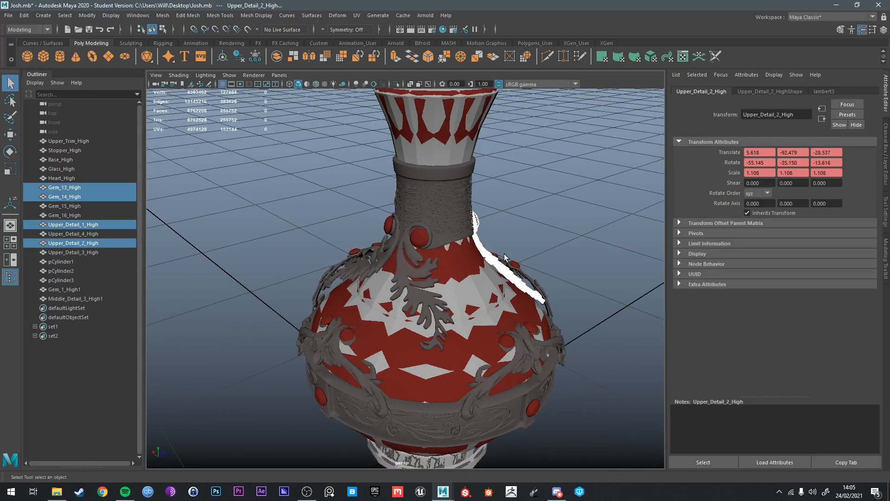
pyautogui.keyDown('shift'); pyautogui.click(416, 241); pyautogui.keyUp('shift')
pyautogui.moveTo(458, 234)
pyautogui.keyDown('alt'); pyautogui.mouseDown()
pyautogui.moveTo(422, 244)
pyautogui.moveTo(463, 245)
pyautogui.mouseUp(); pyautogui.keyUp('alt')
# Step: Select only the high-poly upper detail 2 on the bottle's neck
pyautogui.click(422, 243)
pyautogui.click(422, 243)
pyautogui.click(422, 243)
pyautogui.click(422, 243)
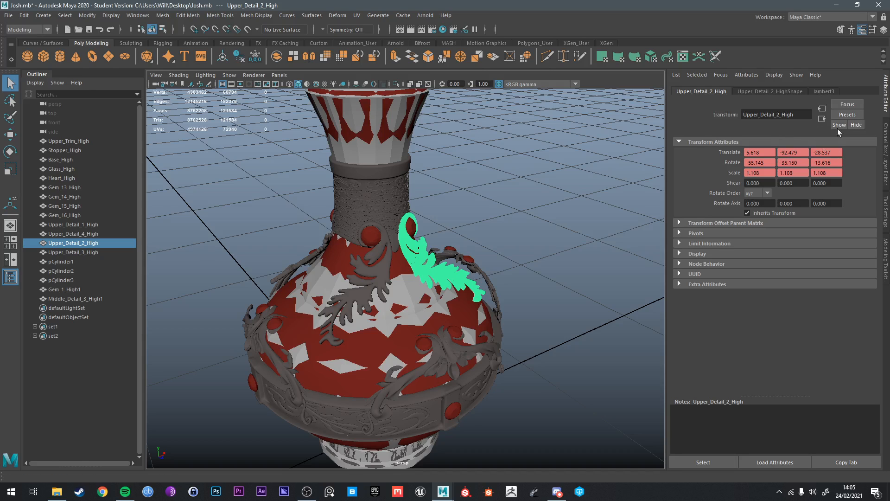
pyautogui.keyDown('alt'); pyautogui.moveTo(470, 258); pyautogui.dragTo(464, 248); pyautogui.keyUp('alt')
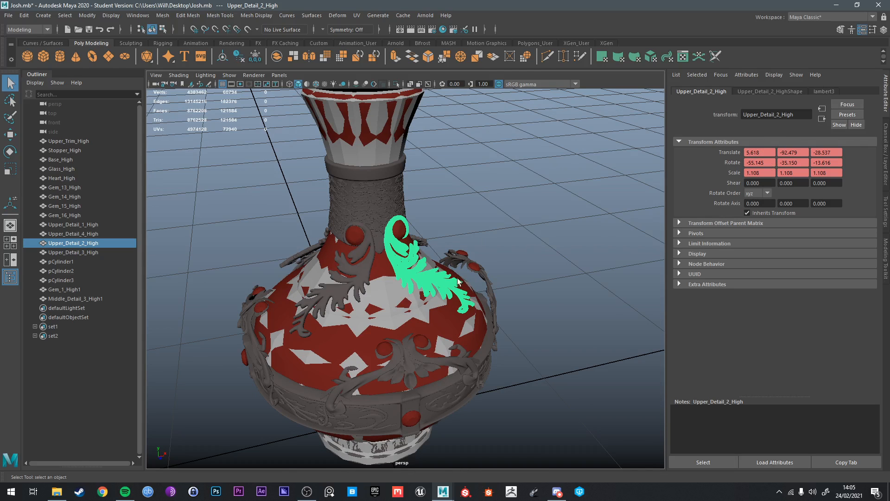
pyautogui.click(103, 491)
pyautogui.moveTo(624, 6); pyautogui.dragTo(889, 125)
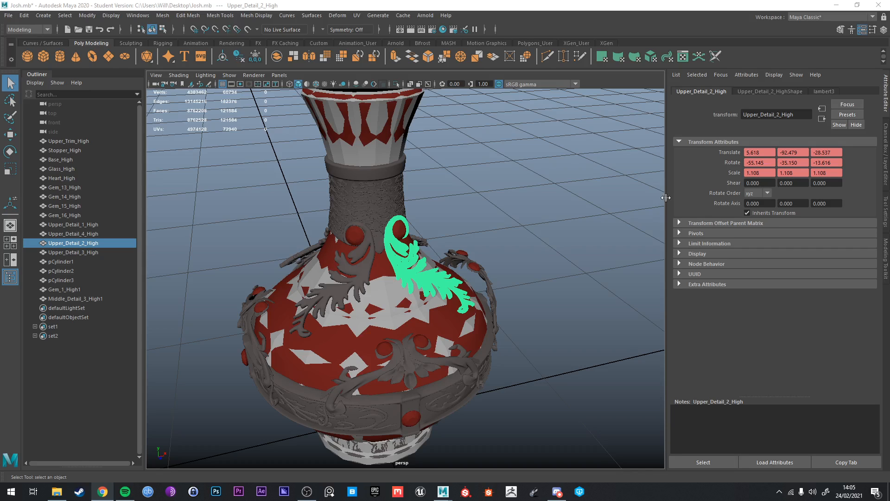
pyautogui.keyDown('alt'); pyautogui.moveTo(544, 235); pyautogui.dragTo(390, 238); pyautogui.keyUp('alt')
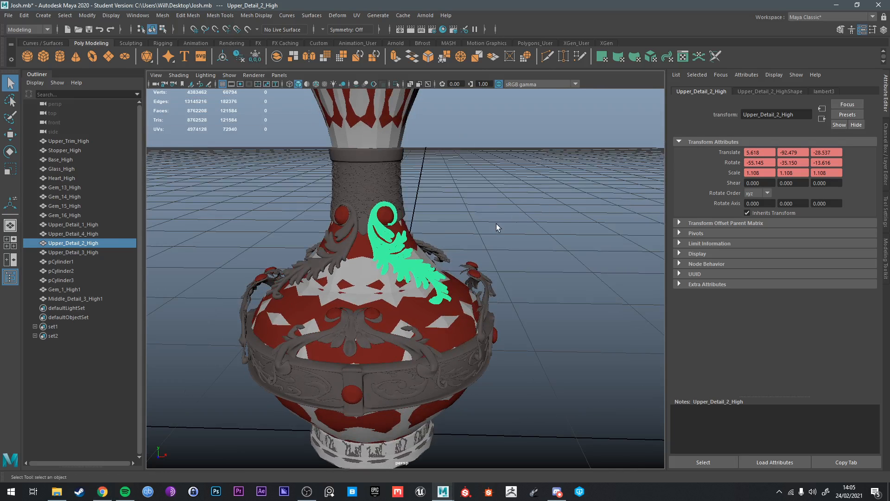
pyautogui.keyDown('alt'); pyautogui.moveTo(496, 224); pyautogui.dragTo(331, 230); pyautogui.keyUp('alt')
pyautogui.click(402, 229)
pyautogui.keyDown('shift'); pyautogui.click(369, 236); pyautogui.keyUp('shift')
pyautogui.keyDown('shift'); pyautogui.click(358, 235); pyautogui.keyUp('shift')
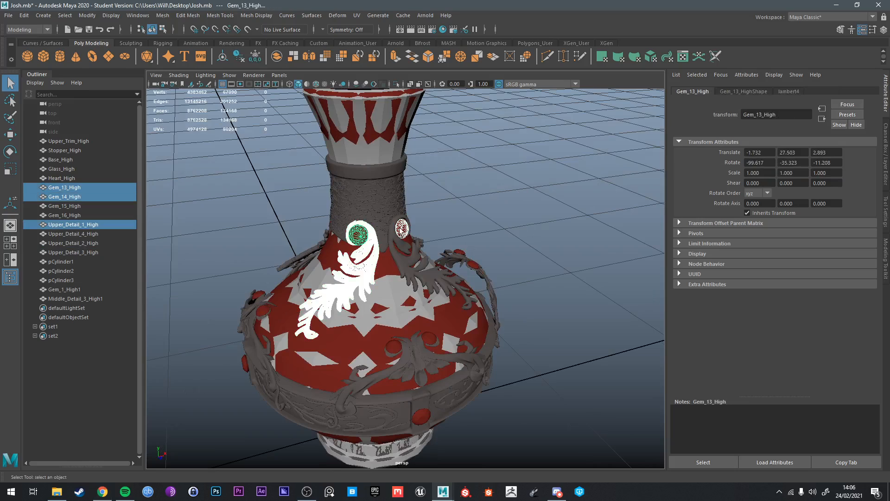
pyautogui.keyDown('shift'); pyautogui.click(400, 240); pyautogui.keyUp('shift')
pyautogui.keyDown('alt'); pyautogui.moveTo(400, 240); pyautogui.dragTo(413, 221); pyautogui.keyUp('alt')
pyautogui.keyDown('shift'); pyautogui.click(403, 226); pyautogui.keyUp('shift')
pyautogui.keyDown('shift'); pyautogui.click(400, 232); pyautogui.keyUp('shift')
pyautogui.click(412, 224)
# Step: Delete the animation keys from high-poly upper detail 2 on the bottle's neck
pyautogui.keyDown('alt'); pyautogui.moveTo(529, 212); pyautogui.dragTo(399, 241); pyautogui.keyUp('alt')
pyautogui.click(427, 246)
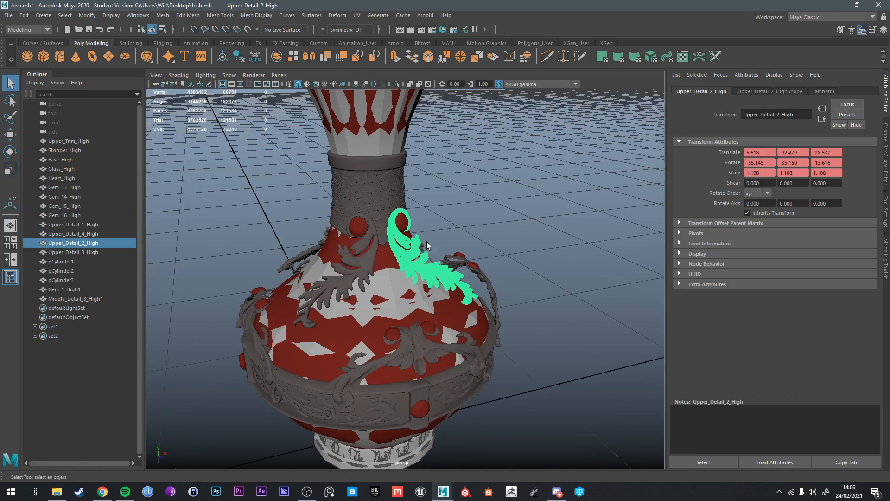
pyautogui.click(26, 16)
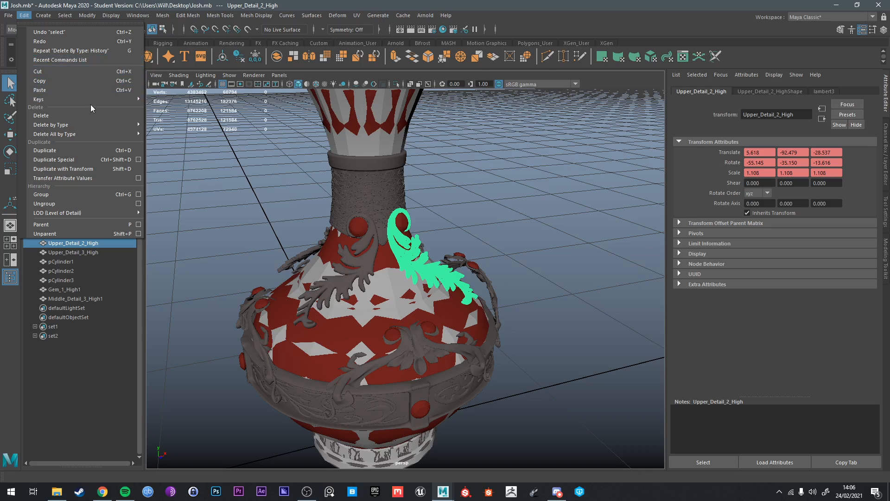
pyautogui.moveTo(91, 102)
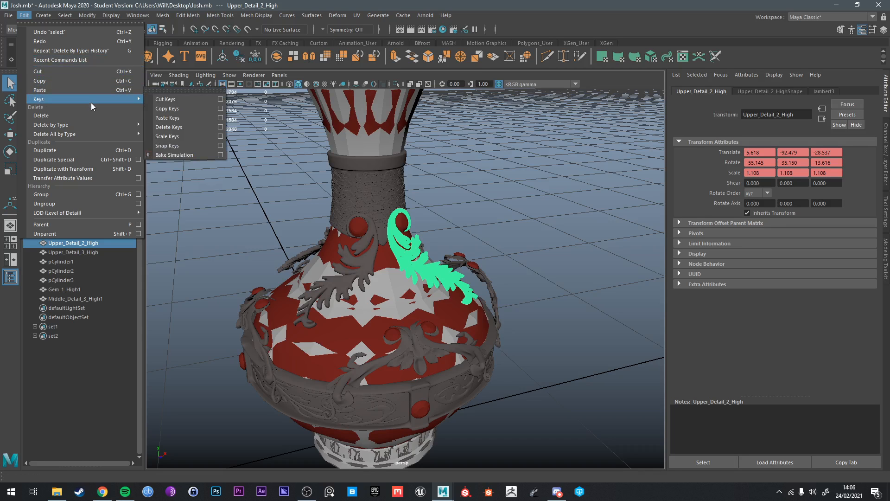
pyautogui.click(187, 127)
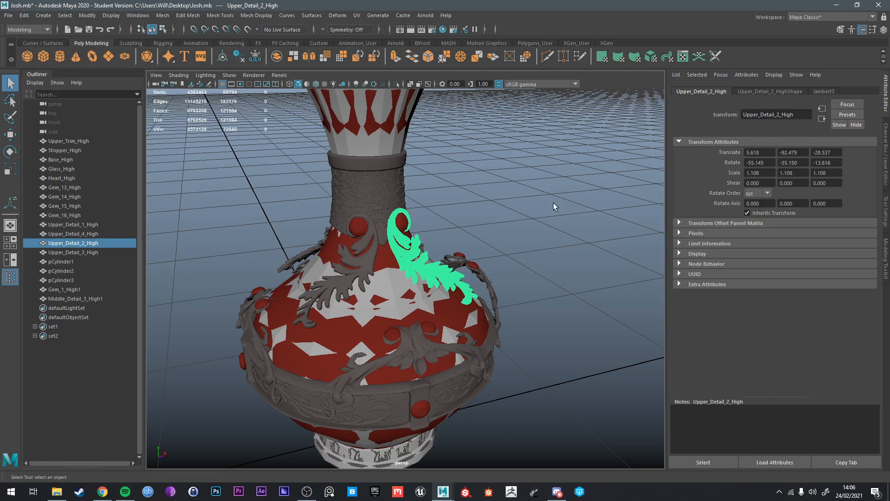
# Step: Select high-poly upper details 1 and 2 together with gems 13 and 14
pyautogui.scroll(3, 468, 213)
pyautogui.keyDown('alt'); pyautogui.moveTo(553, 203); pyautogui.dragTo(388, 226); pyautogui.keyUp('alt')
pyautogui.click(460, 202)
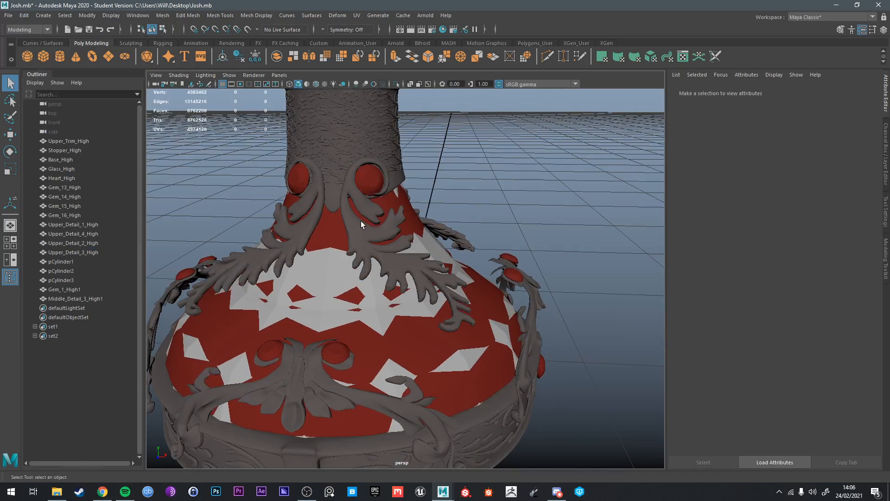
pyautogui.click(361, 221)
pyautogui.keyDown('alt'); pyautogui.moveTo(449, 191); pyautogui.dragTo(349, 169); pyautogui.keyUp('alt')
pyautogui.keyDown('shift'); pyautogui.click(349, 168); pyautogui.keyUp('shift')
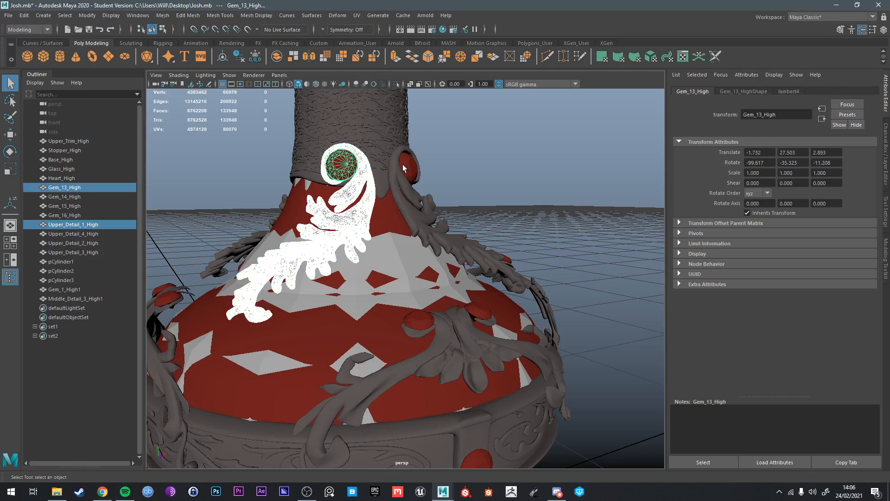
pyautogui.keyDown('shift'); pyautogui.click(403, 164); pyautogui.keyUp('shift')
pyautogui.keyDown('shift'); pyautogui.click(427, 179); pyautogui.keyUp('shift')
pyautogui.keyDown('alt'); pyautogui.moveTo(427, 179); pyautogui.dragTo(476, 218); pyautogui.keyUp('alt')
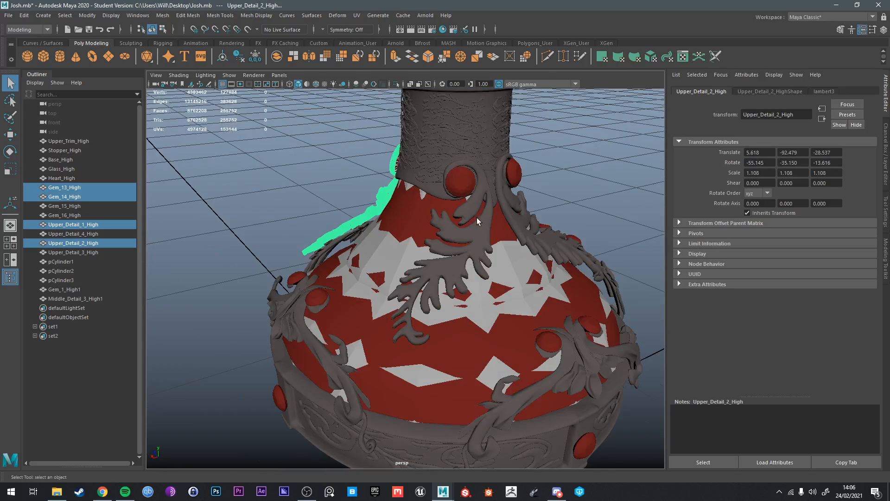
# Step: Add high-poly upper details 3 and 4 and gems 15 and 16 to the selection
pyautogui.keyDown('shift'); pyautogui.click(477, 218); pyautogui.keyUp('shift')
pyautogui.keyDown('shift'); pyautogui.click(461, 180); pyautogui.keyUp('shift')
pyautogui.keyDown('alt'); pyautogui.moveTo(535, 185); pyautogui.dragTo(515, 218); pyautogui.keyUp('alt')
pyautogui.keyDown('shift'); pyautogui.click(492, 194); pyautogui.keyUp('shift')
pyautogui.keyDown('shift'); pyautogui.click(482, 209); pyautogui.keyUp('shift')
# Step: Combine the selected upper details and gems into one mesh and delete its construction history
pyautogui.click(163, 15)
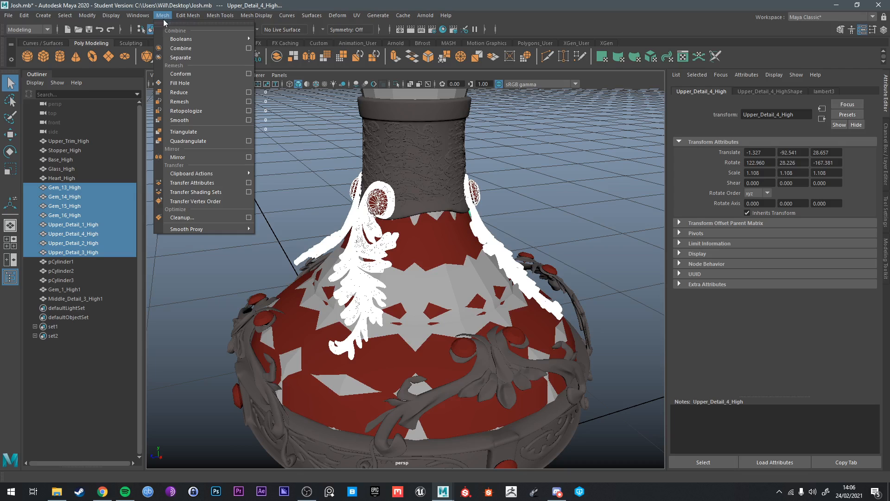
pyautogui.click(181, 48)
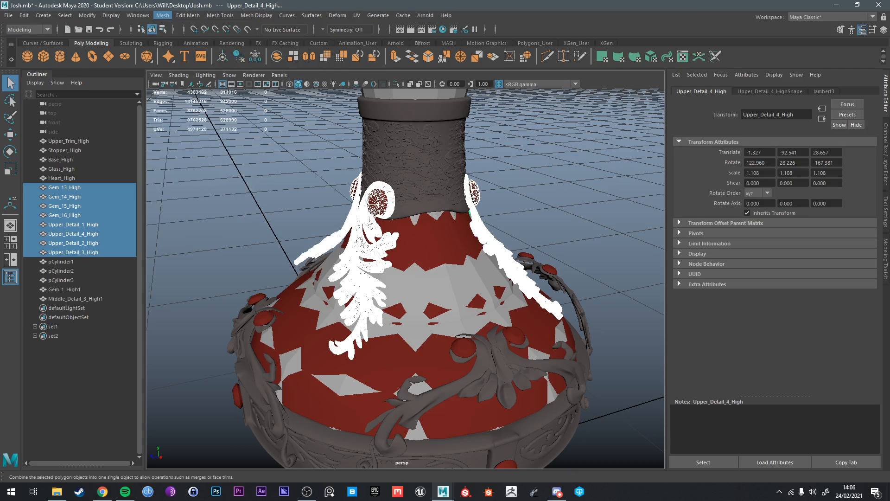
pyautogui.press('f')
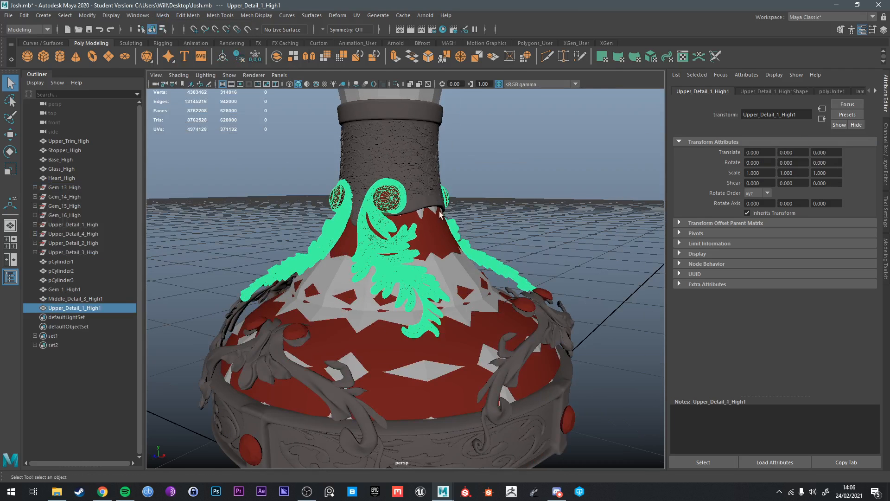
pyautogui.click(241, 58)
pyautogui.keyDown('alt'); pyautogui.moveTo(340, 132); pyautogui.dragTo(481, 166); pyautogui.keyUp('alt')
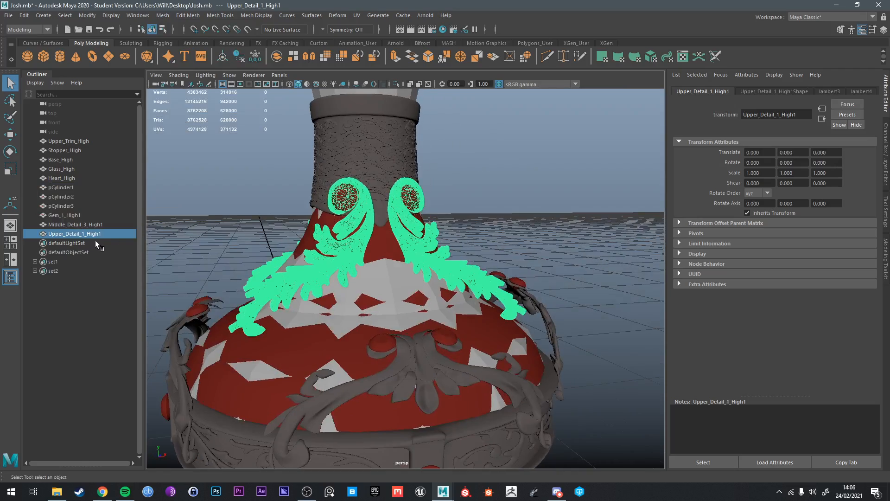
# Step: Deselect the combined upper detail mesh and save the scene
pyautogui.scroll(-5, 377, 205)
pyautogui.click(389, 195)
pyautogui.keyDown('alt'); pyautogui.moveTo(389, 194); pyautogui.dragTo(416, 215); pyautogui.keyUp('alt')
pyautogui.scroll(-2, 395, 203)
pyautogui.click(402, 144)
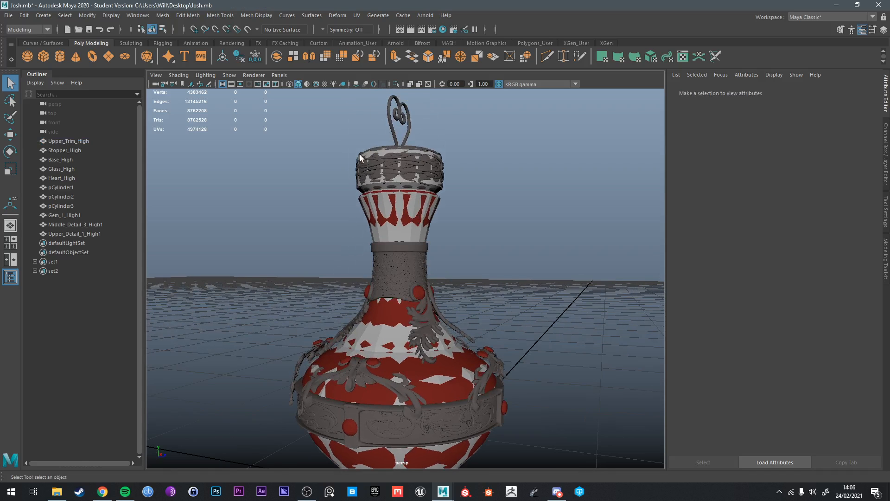
pyautogui.keyDown('alt'); pyautogui.moveTo(505, 324); pyautogui.dragTo(505, 220, button='middle'); pyautogui.keyUp('alt')
pyautogui.keyDown('alt'); pyautogui.moveTo(505, 216); pyautogui.dragTo(457, 262); pyautogui.keyUp('alt')
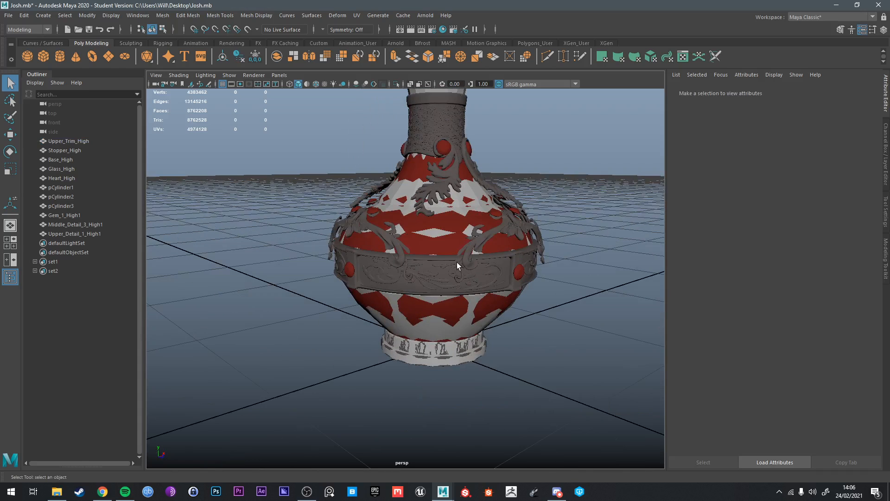
pyautogui.hotkey('ctrl', 's')
# Step: Select all the bottle's meshes, freeze their transformations and clear the selection
pyautogui.click(423, 253)
pyautogui.scroll(-5, 411, 226)
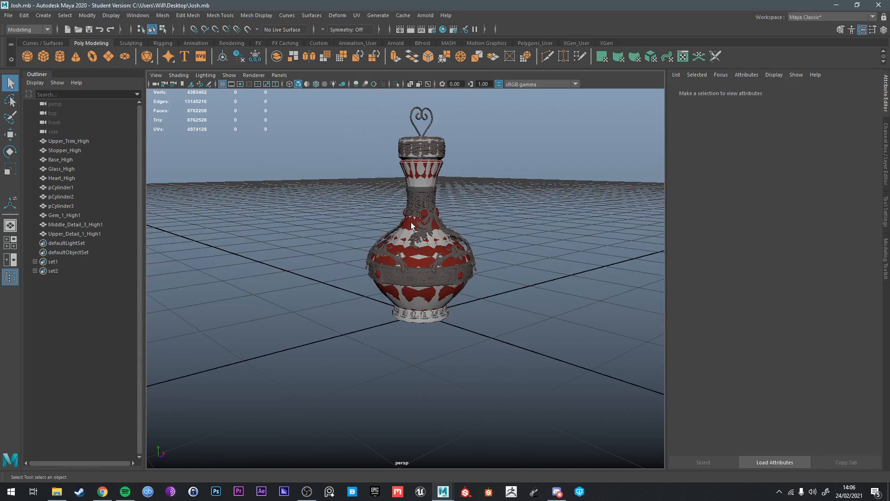
pyautogui.moveTo(368, 135); pyautogui.dragTo(483, 297)
pyautogui.click(255, 57)
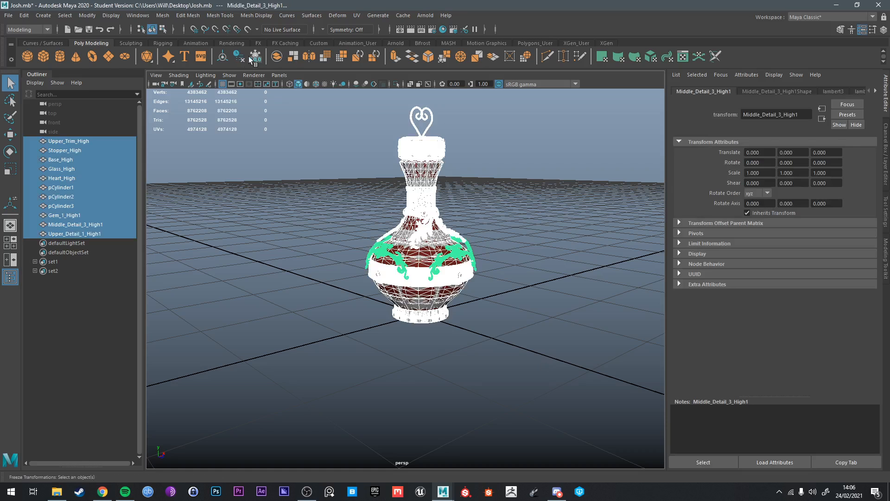
pyautogui.click(304, 250)
# Step: Create a polygon torus around the bottle's base and set its radius to 11.4
pyautogui.scroll(4, 343, 297)
pyautogui.keyDown('alt'); pyautogui.moveTo(352, 314); pyautogui.dragTo(375, 290); pyautogui.keyUp('alt')
pyautogui.scroll(4, 377, 291)
pyautogui.keyDown('alt'); pyautogui.moveTo(397, 299); pyautogui.dragTo(389, 317, button='middle'); pyautogui.keyUp('alt')
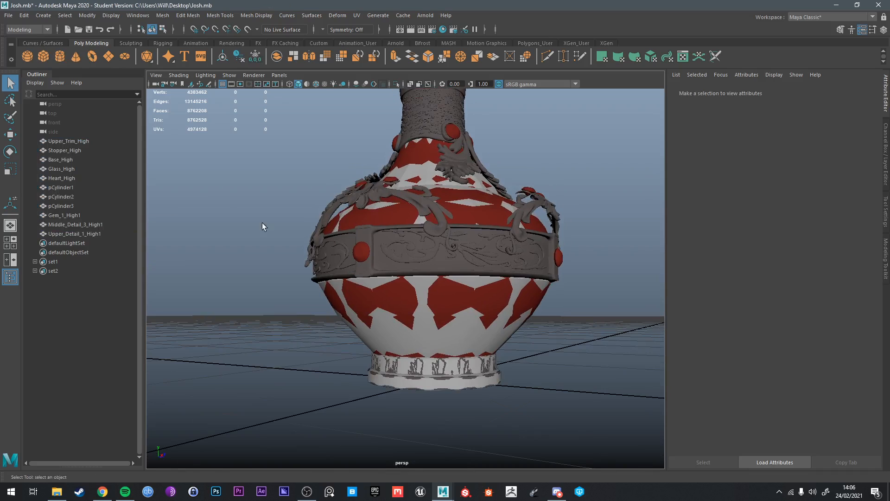
pyautogui.scroll(-4, 407, 271)
pyautogui.keyDown('alt'); pyautogui.moveTo(409, 261); pyautogui.dragTo(415, 308); pyautogui.keyUp('alt')
pyautogui.press('w')
pyautogui.press('t')
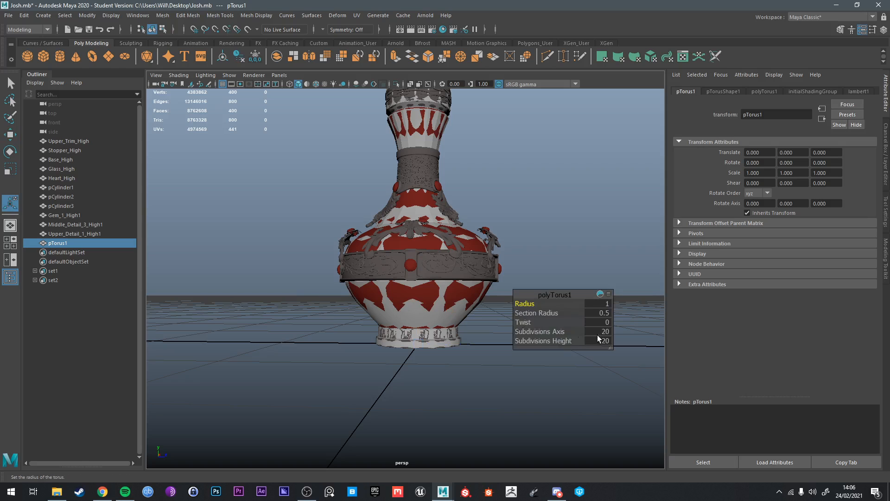
pyautogui.keyDown('alt'); pyautogui.moveTo(385, 329); pyautogui.dragTo(387, 355); pyautogui.keyUp('alt')
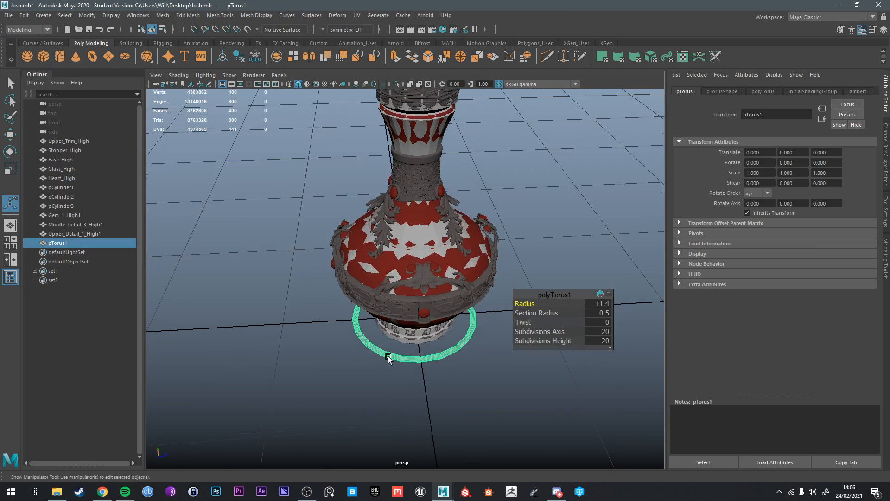
# Step: Set the torus to 16 axis subdivisions, 4 height subdivisions and a twist of 45
pyautogui.moveTo(555, 332); pyautogui.dragTo(522, 333)
pyautogui.click(604, 333)
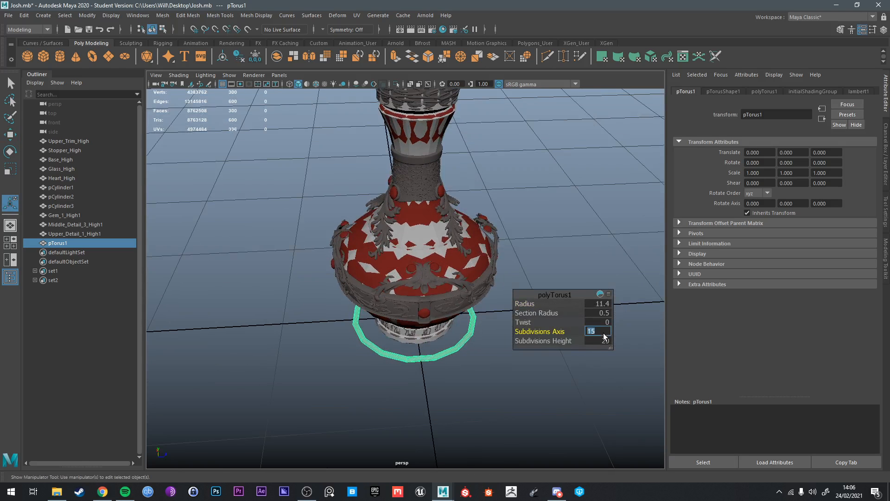
pyautogui.write('16')
pyautogui.press('Return')
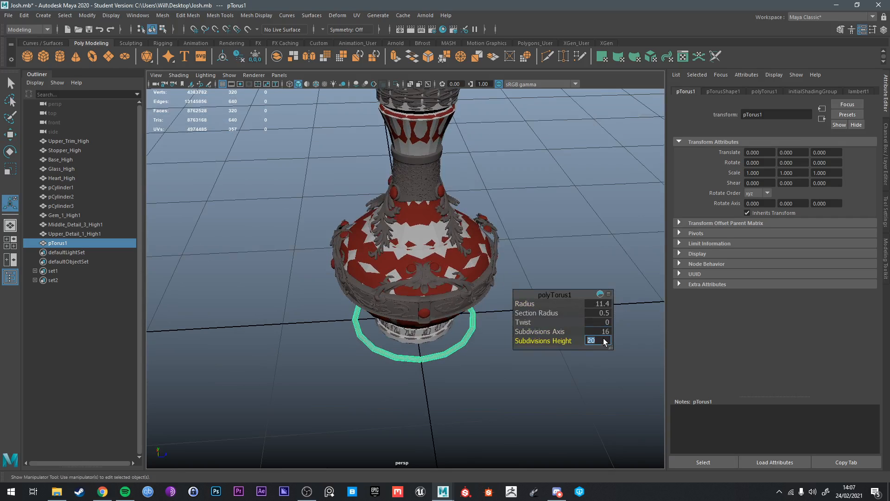
pyautogui.write('4')
pyautogui.press('Return')
pyautogui.keyDown('alt'); pyautogui.moveTo(588, 316); pyautogui.dragTo(638, 310); pyautogui.keyUp('alt')
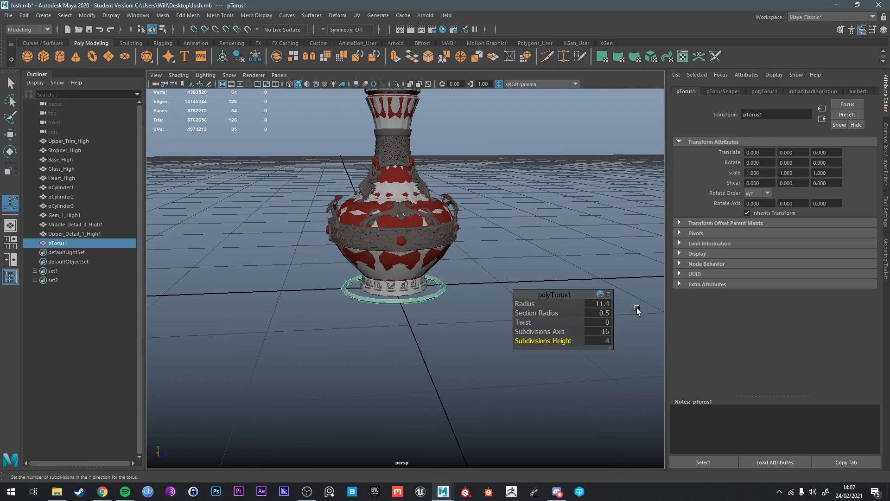
pyautogui.click(604, 321)
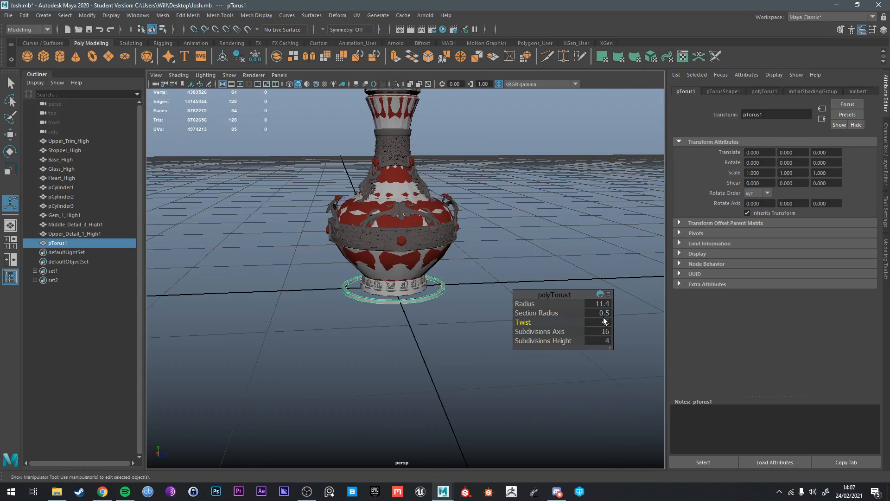
# Step: Raise the torus to the middle trim at Translate Y 12.937, with radius 13.6 and section radius 1
pyautogui.scroll(4, 393, 274)
pyautogui.press('w')
pyautogui.moveTo(382, 281); pyautogui.dragTo(402, 176)
pyautogui.hotkey('ctrl', 'z')
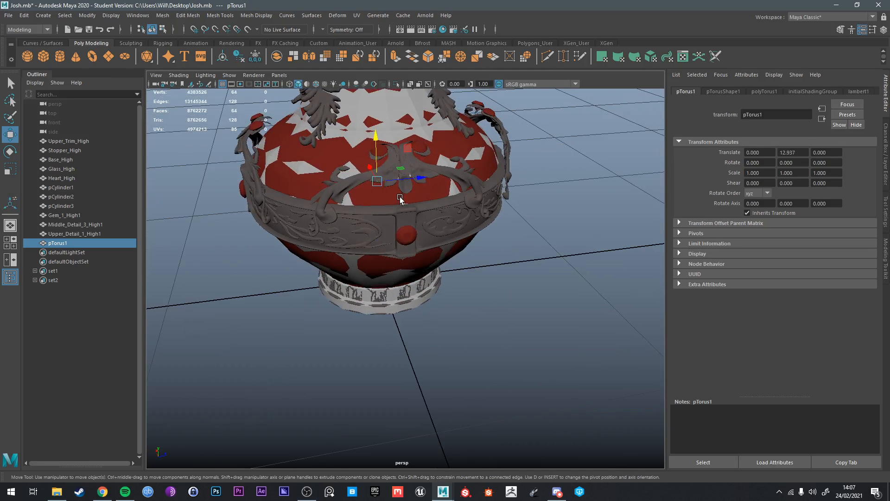
pyautogui.press('t')
pyautogui.moveTo(540, 302); pyautogui.dragTo(475, 279)
pyautogui.scroll(3, 475, 278)
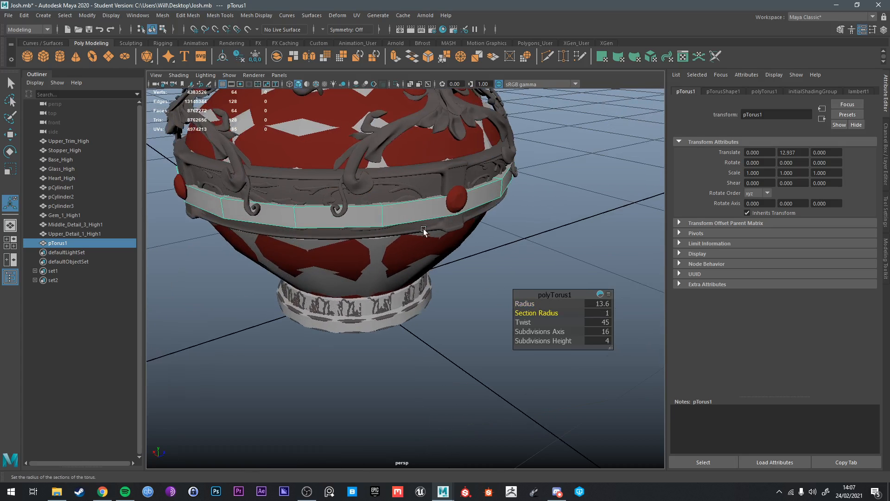
# Step: Scale the torus to 3.323 in Y and move it to Translate Y 13.430 to cover the middle trim
pyautogui.press('r')
pyautogui.moveTo(349, 136); pyautogui.dragTo(355, 60)
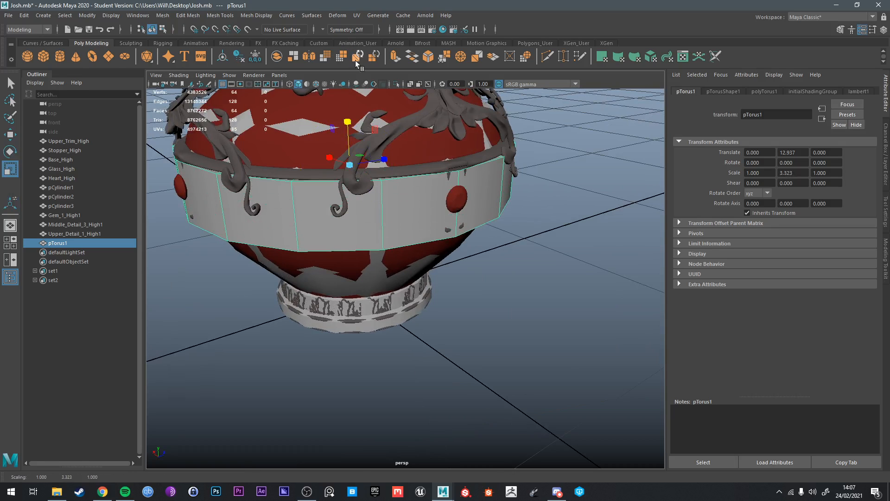
pyautogui.press('w')
pyautogui.moveTo(345, 140); pyautogui.dragTo(371, 128)
pyautogui.keyDown('alt'); pyautogui.moveTo(397, 174); pyautogui.dragTo(409, 216, button='middle'); pyautogui.keyUp('alt')
pyautogui.scroll(2, 408, 217)
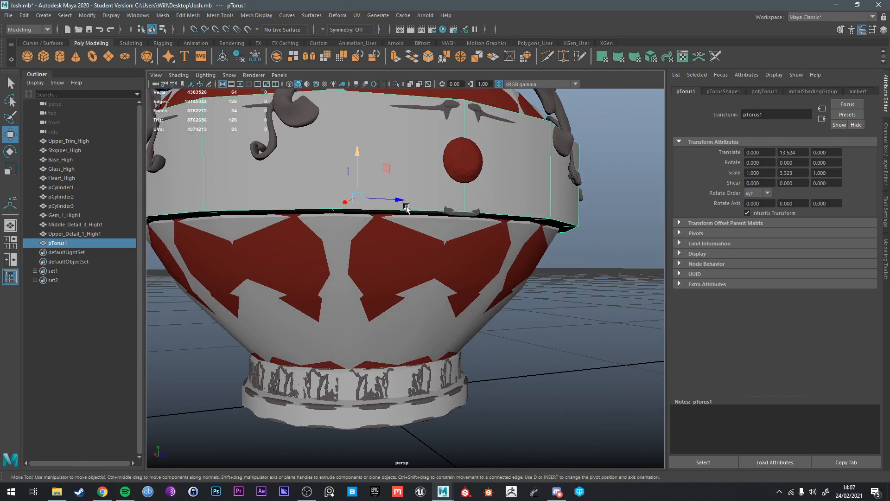
pyautogui.moveTo(360, 171); pyautogui.dragTo(503, 216)
pyautogui.scroll(-2, 416, 195)
# Step: Isolate the torus band together with the high-poly middle trim and gem mesh in the view
pyautogui.press('q')
pyautogui.moveTo(503, 216); pyautogui.dragTo(514, 204, button='right')
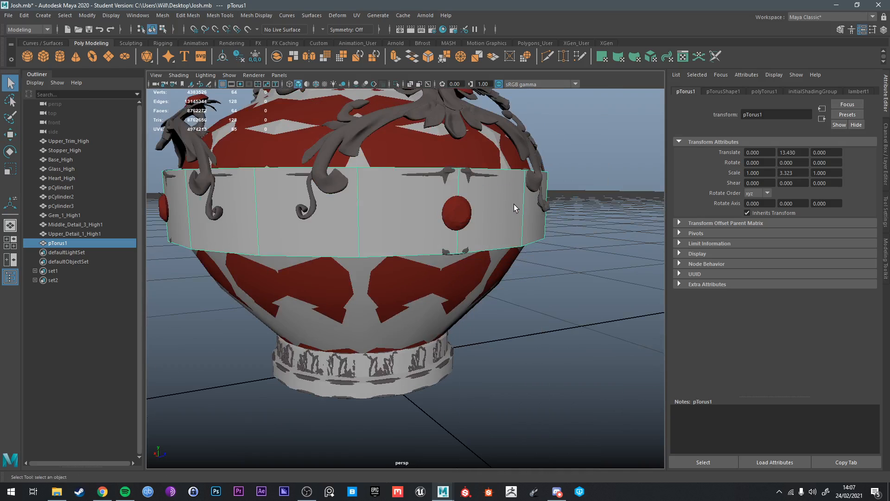
pyautogui.hotkey('ctrl', '1')
pyautogui.keyDown('alt'); pyautogui.moveTo(501, 210); pyautogui.dragTo(615, 207); pyautogui.keyUp('alt')
pyautogui.hotkey('ctrl', '1')
pyautogui.keyDown('shift'); pyautogui.click(520, 213); pyautogui.keyUp('shift')
pyautogui.hotkey('ctrl', '1')
pyautogui.moveTo(454, 183); pyautogui.dragTo(455, 209, button='right')
pyautogui.keyDown('alt'); pyautogui.moveTo(552, 178); pyautogui.dragTo(471, 170); pyautogui.keyUp('alt')
pyautogui.keyDown('alt'); pyautogui.moveTo(470, 171); pyautogui.dragTo(495, 204, button='middle'); pyautogui.keyUp('alt')
pyautogui.keyDown('alt'); pyautogui.moveTo(413, 195); pyautogui.dragTo(467, 210); pyautogui.keyUp('alt')
pyautogui.keyDown('alt'); pyautogui.moveTo(467, 211); pyautogui.dragTo(505, 153, button='middle'); pyautogui.keyUp('alt')
pyautogui.moveTo(479, 148); pyautogui.dragTo(483, 120, button='right')
pyautogui.rightClick(537, 124)
pyautogui.click(464, 257)
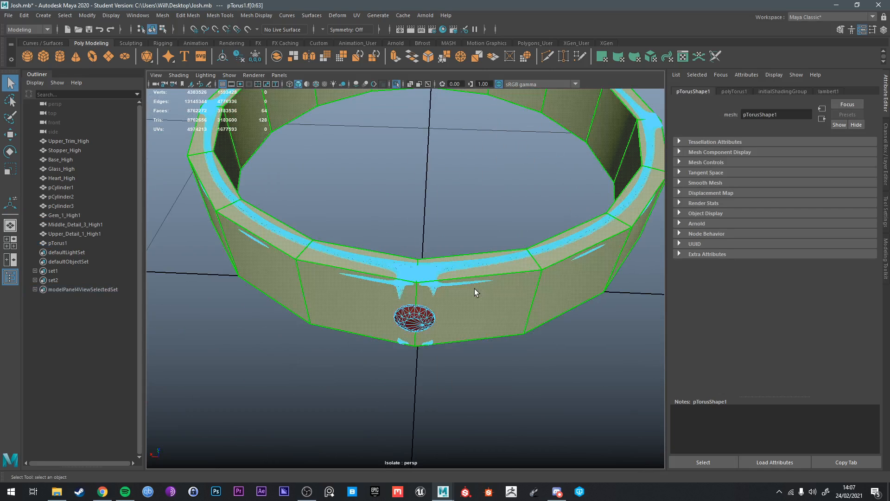
pyautogui.moveTo(475, 288); pyautogui.dragTo(537, 197, button='right')
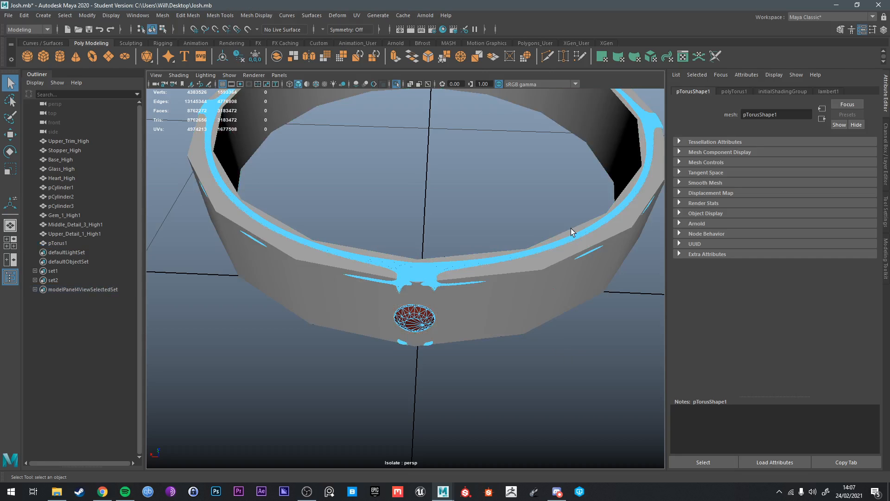
pyautogui.hotkey('ctrl', 'z')
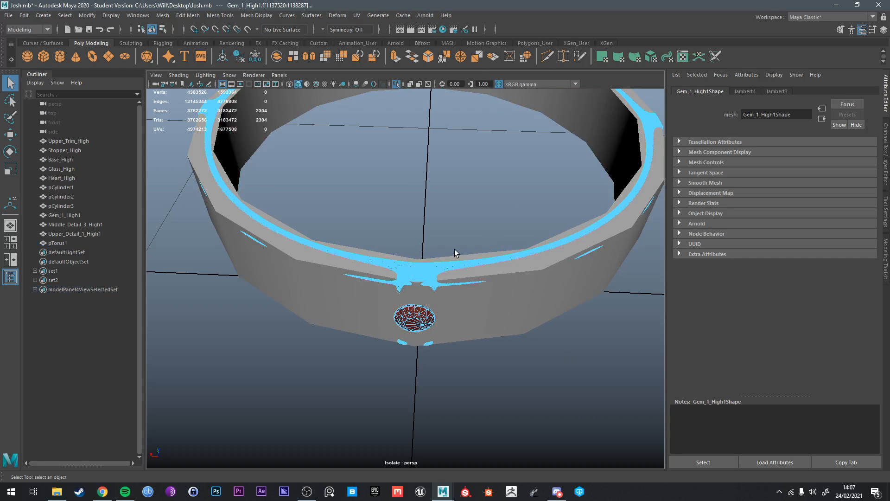
# Step: Return to object selection and select only the low-poly torus band
pyautogui.keyDown('alt'); pyautogui.moveTo(454, 249); pyautogui.dragTo(477, 231); pyautogui.keyUp('alt')
pyautogui.moveTo(477, 231); pyautogui.dragTo(517, 222, button='right')
pyautogui.click(528, 241)
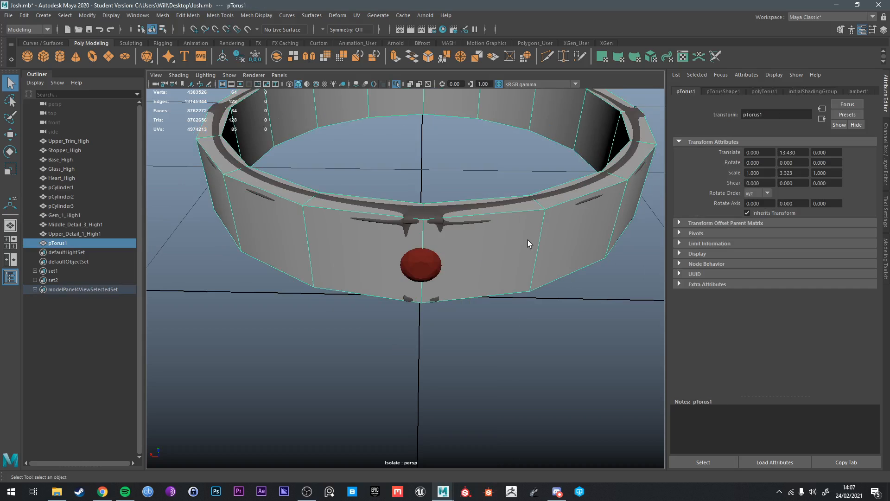
# Step: Select the vertical edge loops of the torus band that run behind each of the four gems
pyautogui.moveTo(425, 261); pyautogui.dragTo(468, 242, button='right')
pyautogui.click(422, 227)
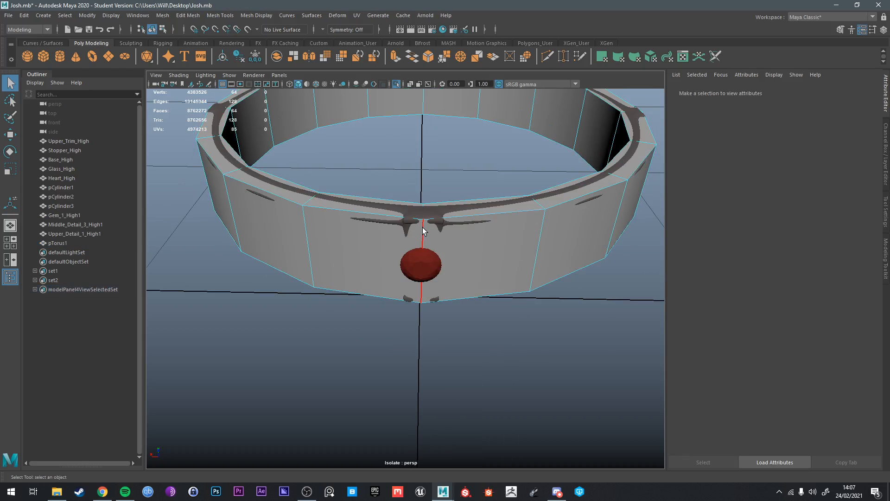
pyautogui.keyDown('alt'); pyautogui.moveTo(422, 227); pyautogui.dragTo(464, 259); pyautogui.keyUp('alt')
pyautogui.keyDown('shift'); pyautogui.doubleClick(340, 222); pyautogui.keyUp('shift')
pyautogui.keyDown('alt'); pyautogui.moveTo(306, 234); pyautogui.dragTo(411, 262); pyautogui.keyUp('alt')
pyautogui.keyDown('alt'); pyautogui.moveTo(380, 287); pyautogui.dragTo(460, 262); pyautogui.keyUp('alt')
pyautogui.keyDown('shift'); pyautogui.doubleClick(446, 222); pyautogui.keyUp('shift')
pyautogui.keyDown('alt'); pyautogui.moveTo(447, 222); pyautogui.dragTo(511, 275); pyautogui.keyUp('alt')
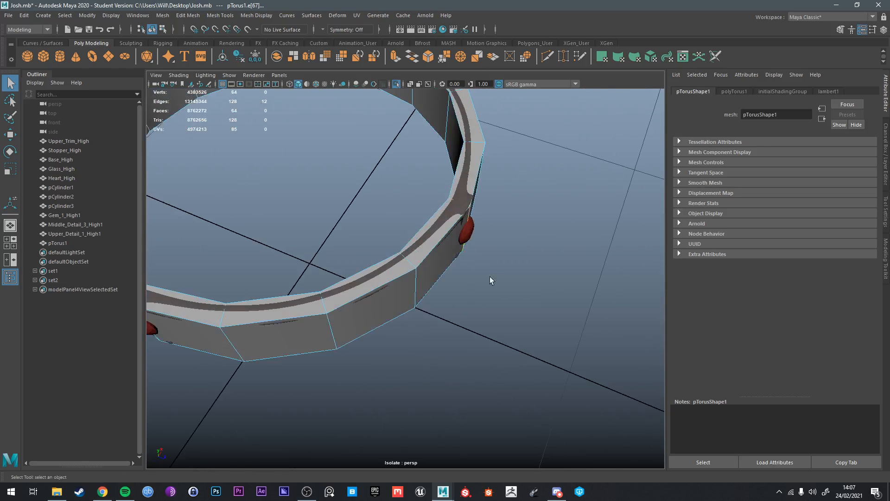
pyautogui.keyDown('alt'); pyautogui.moveTo(376, 287); pyautogui.dragTo(455, 246); pyautogui.keyUp('alt')
pyautogui.keyDown('shift'); pyautogui.doubleClick(360, 272); pyautogui.keyUp('shift')
pyautogui.keyDown('alt'); pyautogui.moveTo(360, 272); pyautogui.dragTo(455, 294); pyautogui.keyUp('alt')
# Step: Bevel the selected gem edge loops with a fraction of 0.2
pyautogui.hotkey('ctrl', 'b')
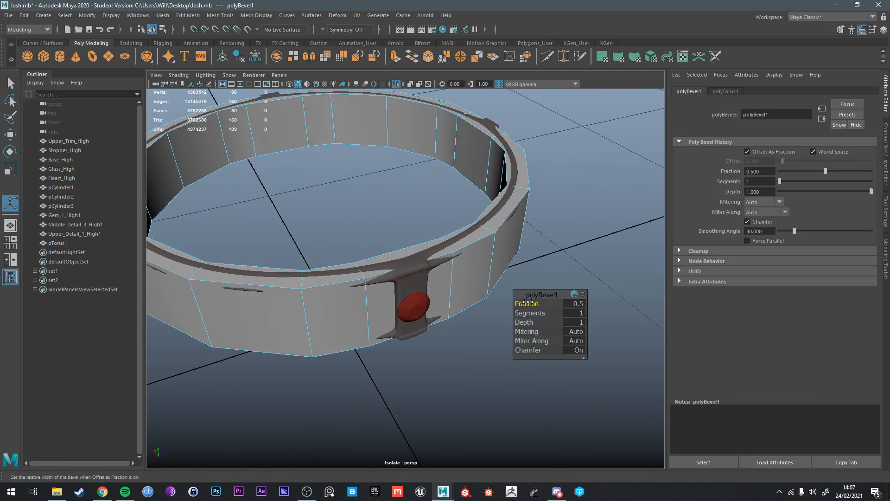
pyautogui.moveTo(528, 302); pyautogui.dragTo(501, 302)
pyautogui.press('q')
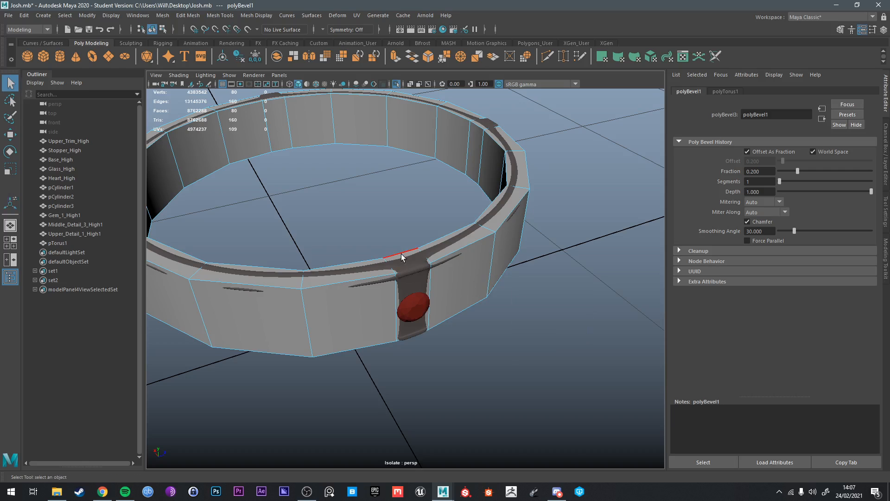
# Step: Select the narrow face loops created by the bevel at all four gem positions
pyautogui.keyDown('alt'); pyautogui.moveTo(402, 255); pyautogui.dragTo(372, 282); pyautogui.keyUp('alt')
pyautogui.moveTo(372, 282); pyautogui.dragTo(371, 290, button='right')
pyautogui.click(372, 295)
pyautogui.keyDown('alt'); pyautogui.moveTo(372, 297); pyautogui.dragTo(467, 280); pyautogui.keyUp('alt')
pyautogui.keyDown('shift'); pyautogui.click(441, 284); pyautogui.keyUp('shift')
pyautogui.keyDown('shift'); pyautogui.doubleClick(438, 254); pyautogui.keyUp('shift')
pyautogui.keyDown('shift'); pyautogui.doubleClick(380, 308); pyautogui.keyUp('shift')
pyautogui.keyDown('alt'); pyautogui.moveTo(380, 307); pyautogui.dragTo(438, 304); pyautogui.keyUp('alt')
pyautogui.keyDown('shift'); pyautogui.click(394, 315); pyautogui.keyUp('shift')
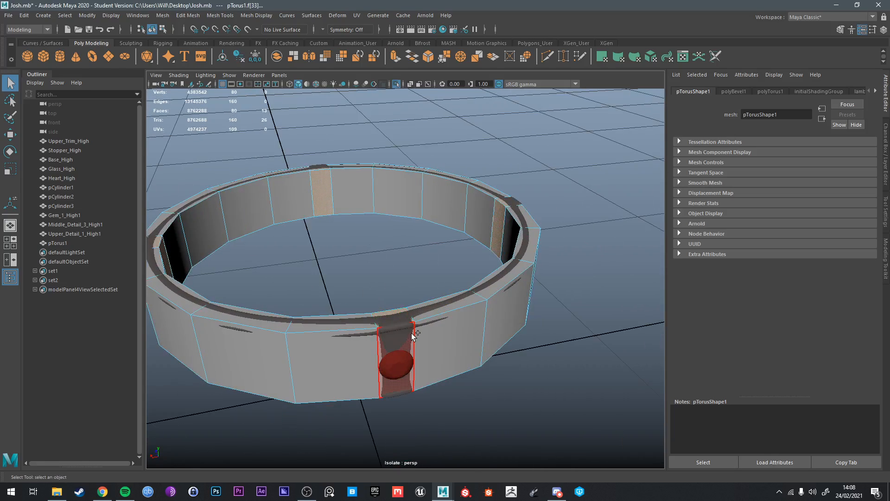
pyautogui.keyDown('shift'); pyautogui.doubleClick(415, 335); pyautogui.keyUp('shift')
pyautogui.keyDown('alt'); pyautogui.moveTo(414, 334); pyautogui.dragTo(441, 240); pyautogui.keyUp('alt')
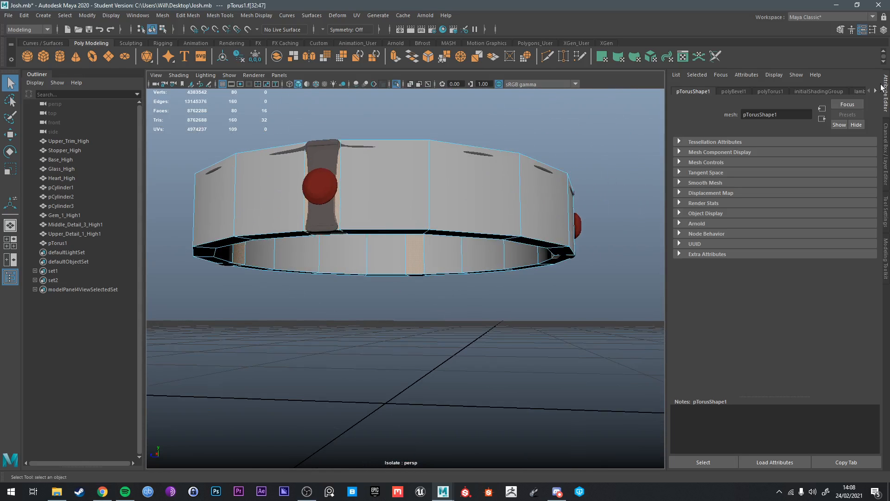
# Step: Set the Move tool's axis orientation to Component
pyautogui.keyDown('alt'); pyautogui.moveTo(741, 213); pyautogui.dragTo(535, 227); pyautogui.keyUp('alt')
pyautogui.press('w')
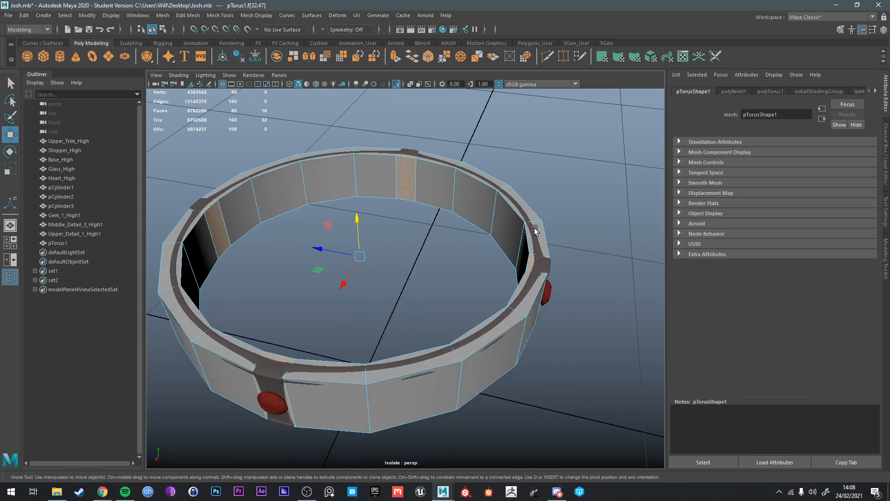
pyautogui.click(887, 214)
pyautogui.click(744, 100)
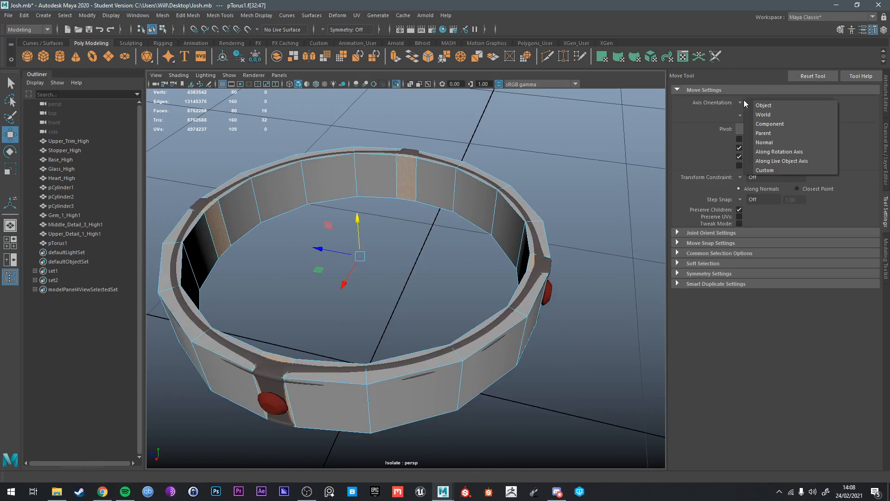
pyautogui.click(764, 125)
# Step: Try to move the narrow gem faces along their component axes and undo the moves
pyautogui.keyDown('alt'); pyautogui.moveTo(458, 287); pyautogui.dragTo(373, 315); pyautogui.keyUp('alt')
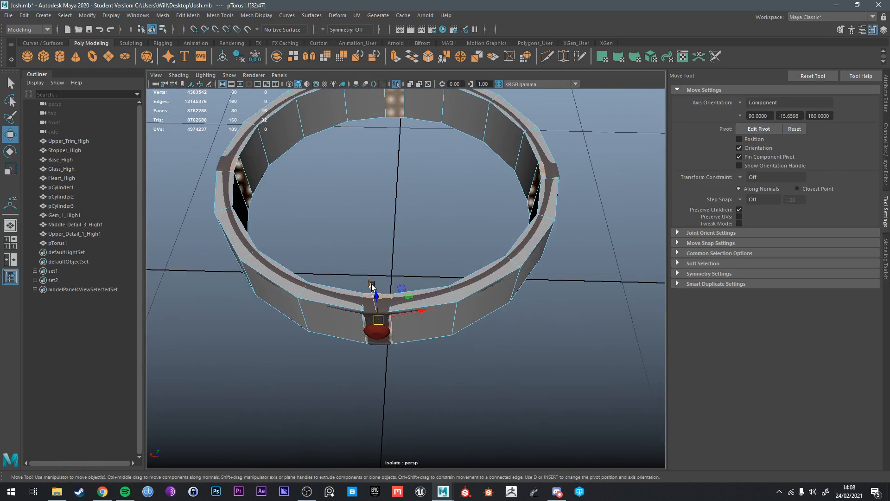
pyautogui.moveTo(372, 285); pyautogui.dragTo(372, 288)
pyautogui.moveTo(405, 316); pyautogui.dragTo(406, 318)
pyautogui.hotkey('ctrl', 'z')
pyautogui.hotkey('ctrl', 'z')
pyautogui.hotkey('ctrl', 'z')
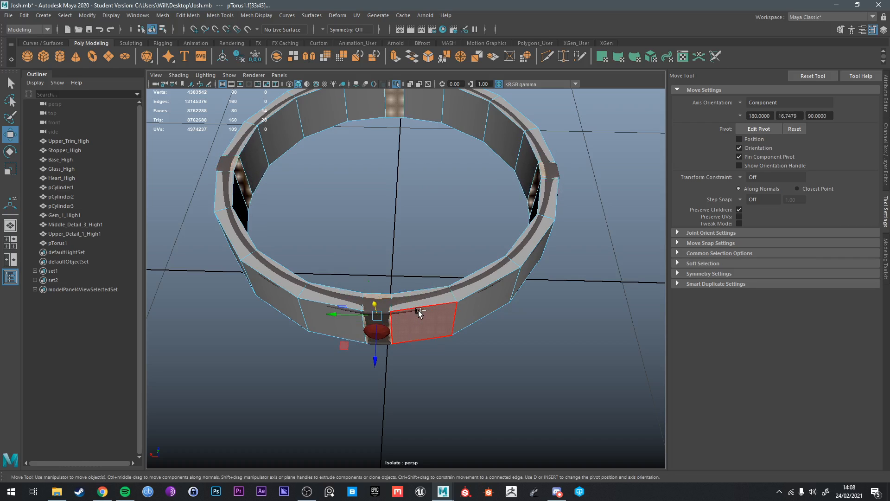
pyautogui.click(765, 102)
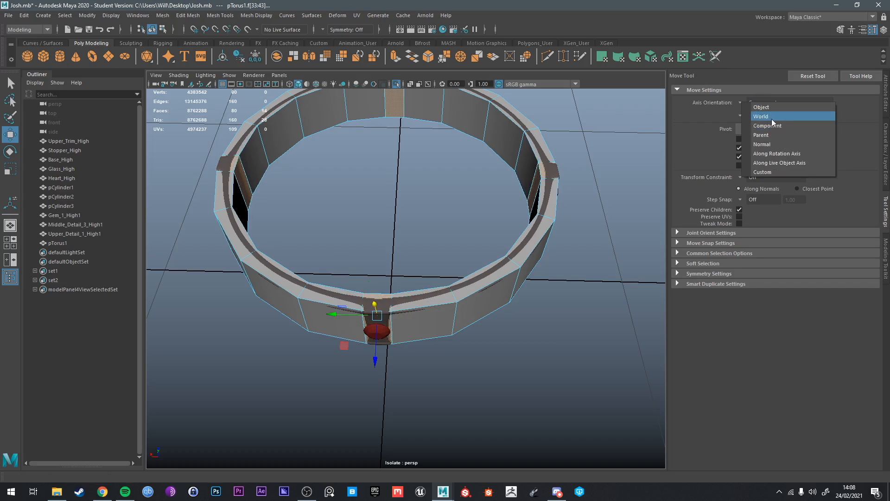
pyautogui.click(389, 254)
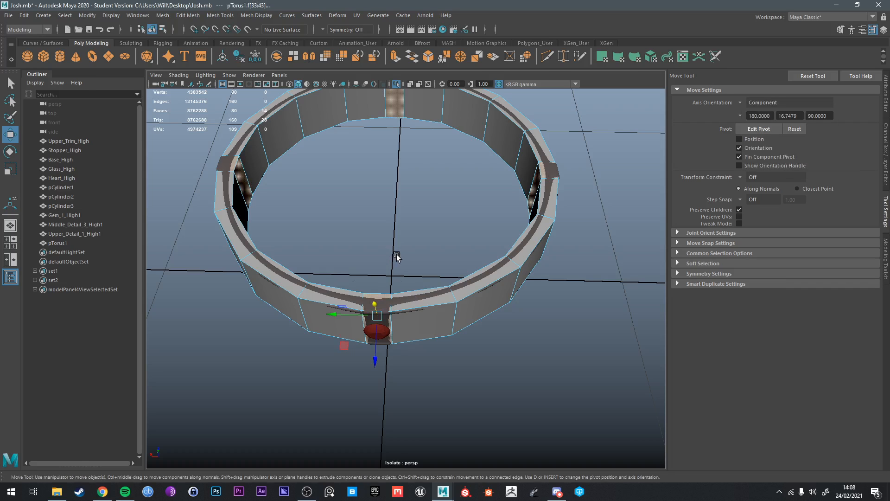
# Step: Set the Scale tool's axis orientation to Component
pyautogui.press('r')
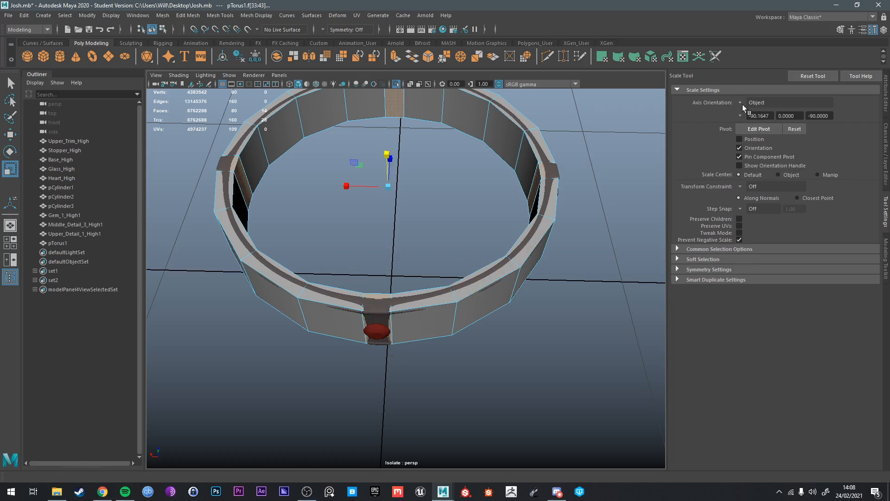
pyautogui.click(742, 105)
pyautogui.click(767, 126)
pyautogui.keyDown('alt'); pyautogui.moveTo(418, 320); pyautogui.dragTo(383, 268); pyautogui.keyUp('alt')
pyautogui.press('q')
pyautogui.press('w')
pyautogui.doubleClick(383, 268)
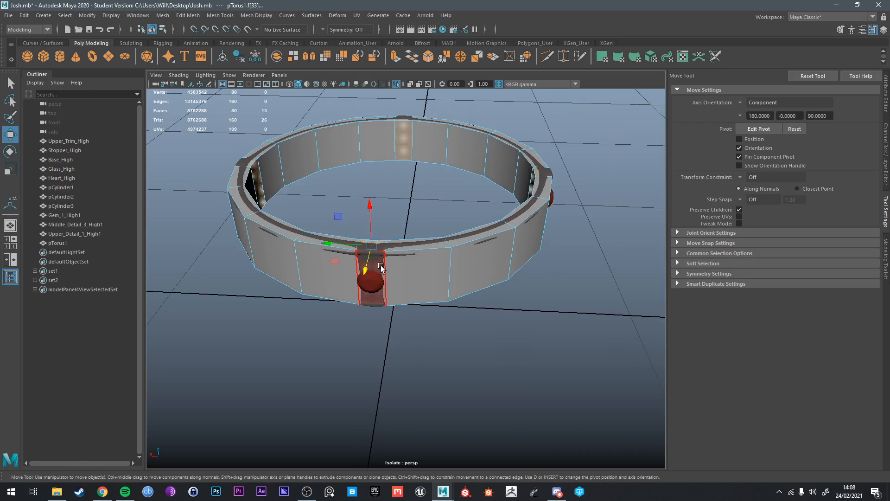
pyautogui.click(381, 268)
pyautogui.keyDown('alt'); pyautogui.moveTo(381, 269); pyautogui.dragTo(394, 303); pyautogui.keyUp('alt')
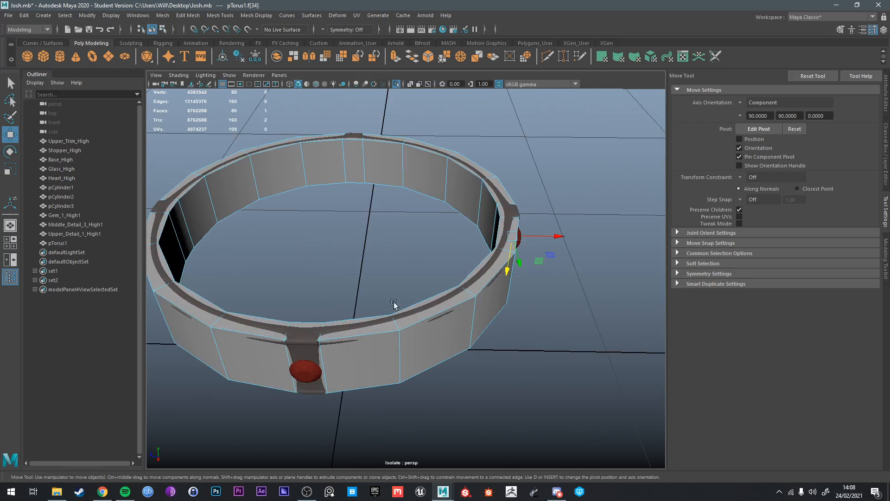
pyautogui.keyDown('shift'); pyautogui.click(313, 362); pyautogui.keyUp('shift')
pyautogui.keyDown('alt'); pyautogui.moveTo(313, 362); pyautogui.dragTo(423, 176); pyautogui.keyUp('alt')
# Step: Select the upper and lower horizontal edge loops on both the inner and outer sides of the torus band
pyautogui.press('q')
pyautogui.moveTo(423, 177); pyautogui.dragTo(425, 179, button='right')
pyautogui.doubleClick(423, 176)
pyautogui.keyDown('alt'); pyautogui.moveTo(423, 176); pyautogui.dragTo(497, 235); pyautogui.keyUp('alt')
pyautogui.keyDown('shift'); pyautogui.doubleClick(487, 199); pyautogui.keyUp('shift')
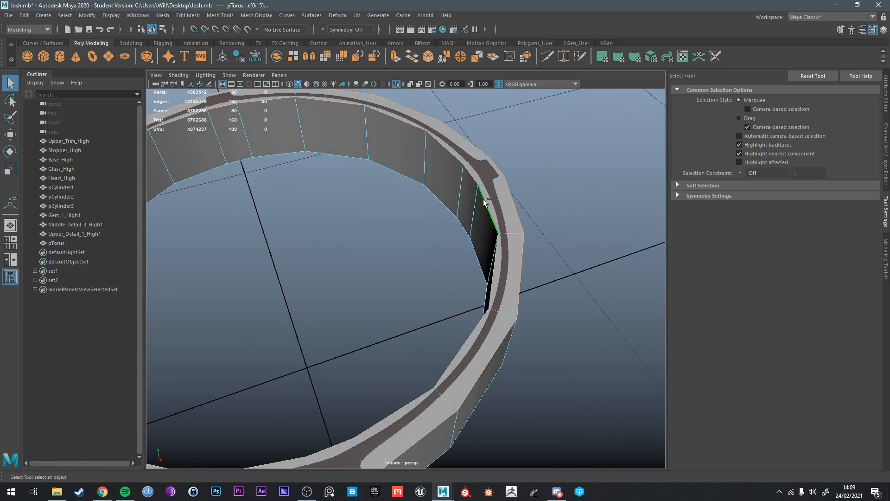
pyautogui.scroll(3, 470, 210)
pyautogui.keyDown('shift'); pyautogui.doubleClick(474, 217); pyautogui.keyUp('shift')
pyautogui.scroll(-5, 446, 174)
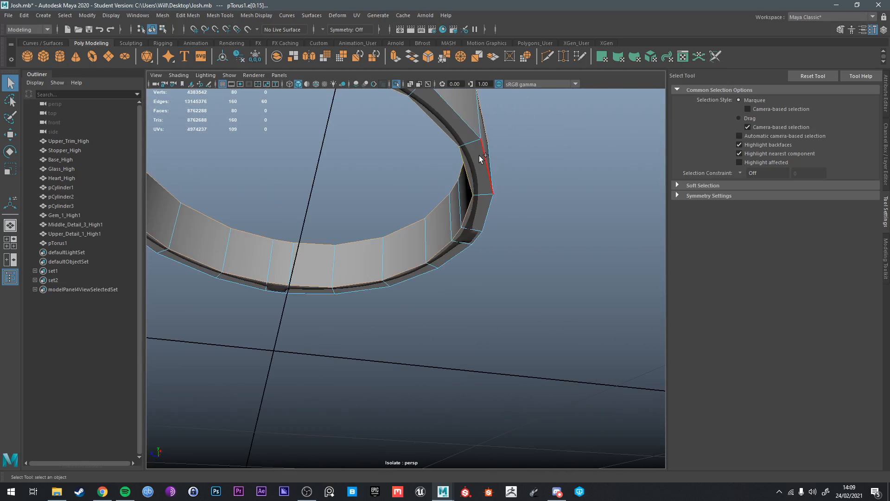
pyautogui.keyDown('alt'); pyautogui.moveTo(479, 155); pyautogui.dragTo(484, 282); pyautogui.keyUp('alt')
# Step: Bevel the four selected rim edge loops with a fraction of 1
pyautogui.hotkey('ctrl', 'b')
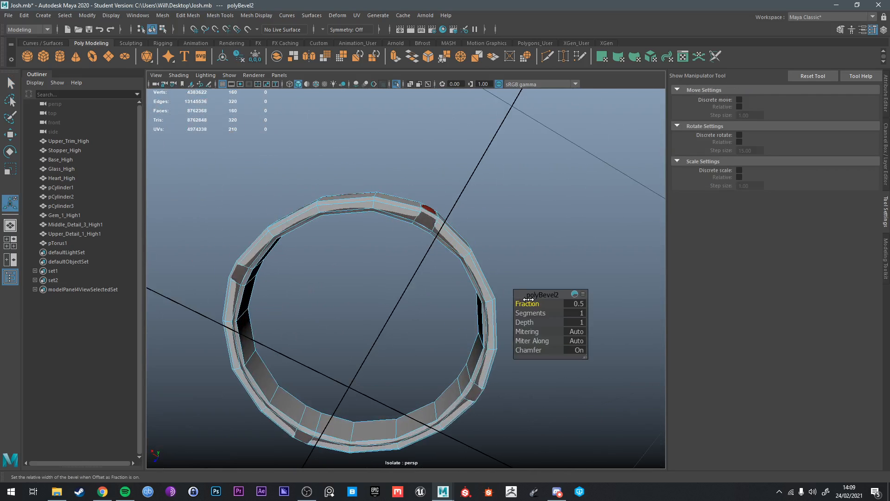
pyautogui.moveTo(528, 301); pyautogui.dragTo(529, 301)
pyautogui.keyDown('alt'); pyautogui.moveTo(490, 275); pyautogui.dragTo(437, 274); pyautogui.keyUp('alt')
pyautogui.scroll(3, 437, 274)
pyautogui.moveTo(535, 307); pyautogui.dragTo(552, 305)
pyautogui.keyDown('alt'); pyautogui.moveTo(485, 236); pyautogui.dragTo(473, 290); pyautogui.keyUp('alt')
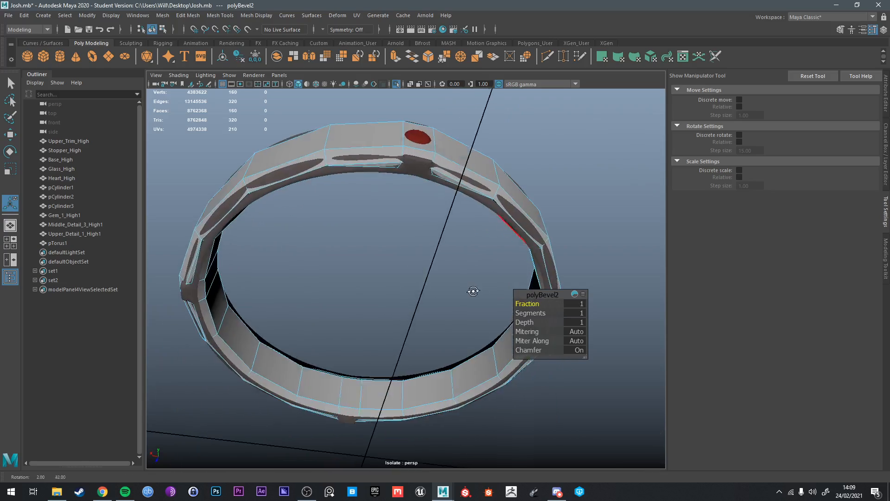
pyautogui.keyDown('alt'); pyautogui.moveTo(466, 202); pyautogui.dragTo(459, 237); pyautogui.keyUp('alt')
pyautogui.keyDown('alt'); pyautogui.moveTo(443, 227); pyautogui.dragTo(448, 280, button='middle'); pyautogui.keyUp('alt')
pyautogui.keyDown('alt'); pyautogui.moveTo(448, 281); pyautogui.dragTo(475, 316); pyautogui.keyUp('alt')
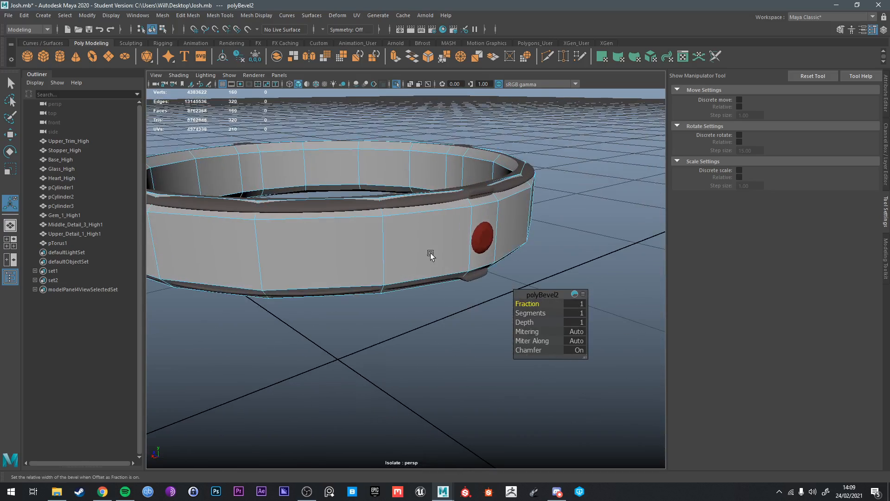
pyautogui.keyDown('alt'); pyautogui.moveTo(432, 255); pyautogui.dragTo(438, 280); pyautogui.keyUp('alt')
# Step: Return to object selection and isolate only the torus band, without the high-poly trim and gems
pyautogui.press('q')
pyautogui.moveTo(451, 236); pyautogui.dragTo(504, 214, button='right')
pyautogui.hotkey('ctrl', '1')
pyautogui.hotkey('ctrl', '1')
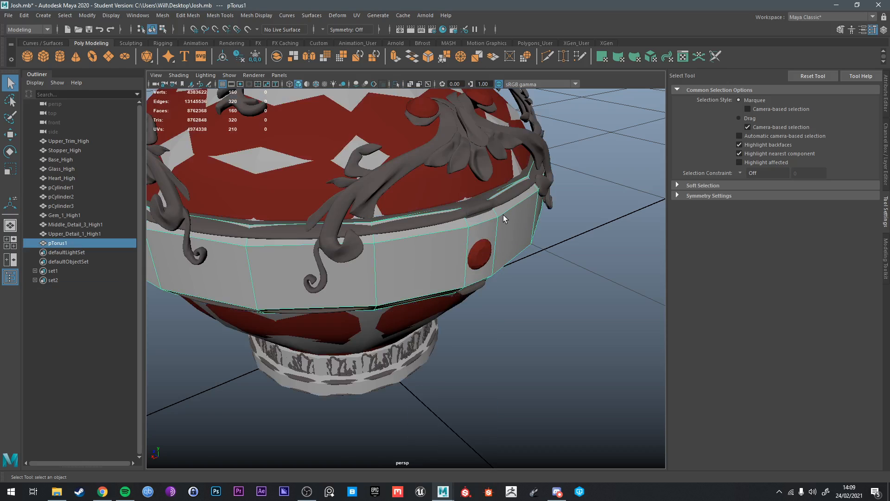
pyautogui.keyDown('alt'); pyautogui.moveTo(495, 219); pyautogui.dragTo(515, 241); pyautogui.keyUp('alt')
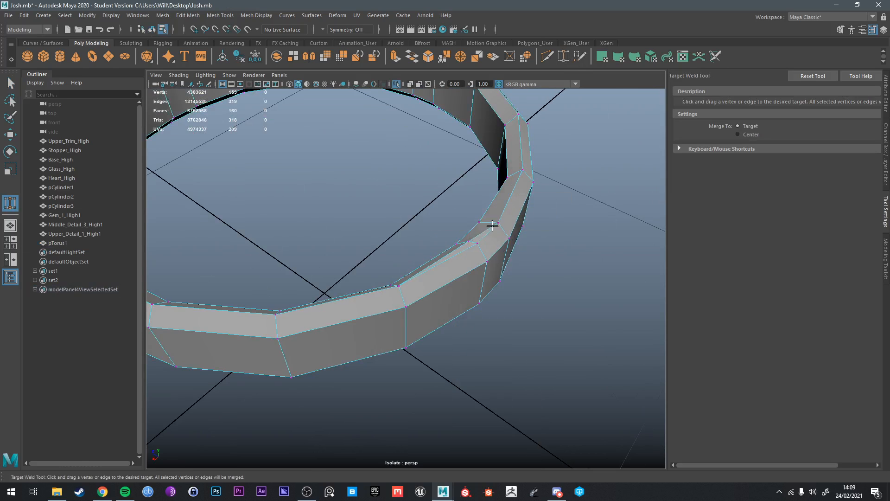
# Step: Target-weld the stray bevel vertices into the rim corners at the first two narrow gem segments
pyautogui.scroll(-5, 464, 239)
pyautogui.moveTo(468, 240); pyautogui.dragTo(587, 257)
pyautogui.scroll(5, 352, 255)
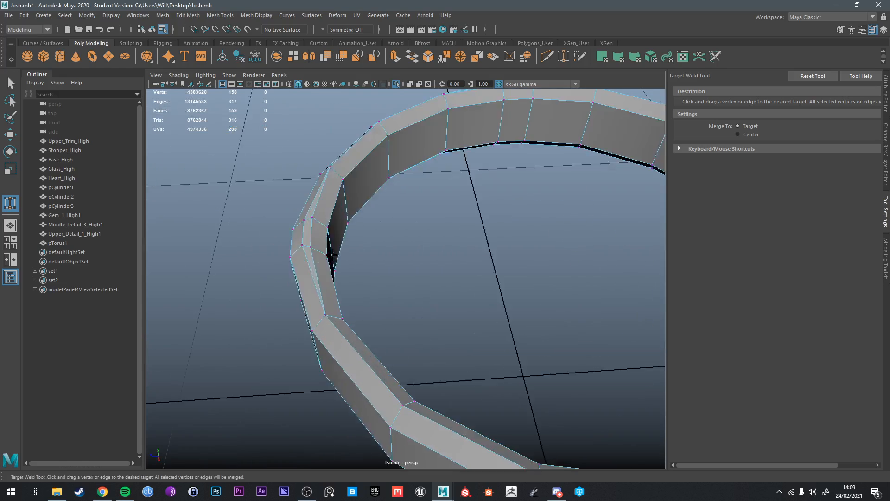
pyautogui.keyDown('alt'); pyautogui.moveTo(347, 252); pyautogui.dragTo(308, 232); pyautogui.keyUp('alt')
pyautogui.keyDown('alt'); pyautogui.moveTo(337, 197); pyautogui.dragTo(457, 254); pyautogui.keyUp('alt')
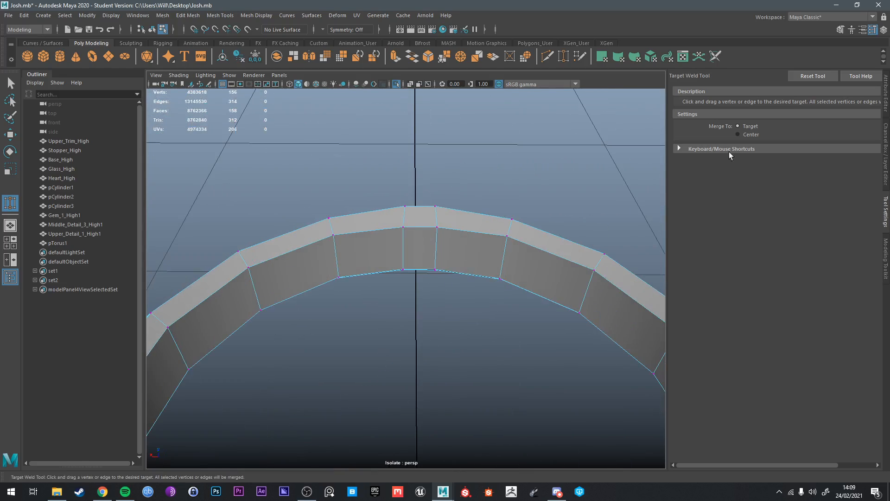
# Step: Weld the doubled rim vertices around the next two gem segments to remove their sliver faces
pyautogui.keyDown('alt'); pyautogui.moveTo(483, 302); pyautogui.dragTo(420, 359); pyautogui.keyUp('alt')
pyautogui.scroll(3, 394, 335)
pyautogui.scroll(-5, 421, 359)
pyautogui.keyDown('alt'); pyautogui.moveTo(426, 357); pyautogui.dragTo(521, 328); pyautogui.keyUp('alt')
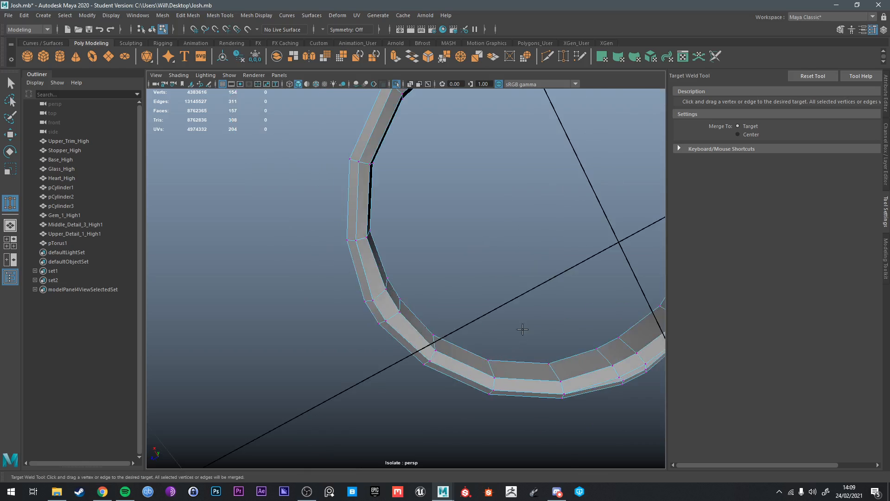
pyautogui.keyDown('alt'); pyautogui.moveTo(580, 259); pyautogui.dragTo(437, 366, button='middle'); pyautogui.keyUp('alt')
pyautogui.scroll(4, 440, 357)
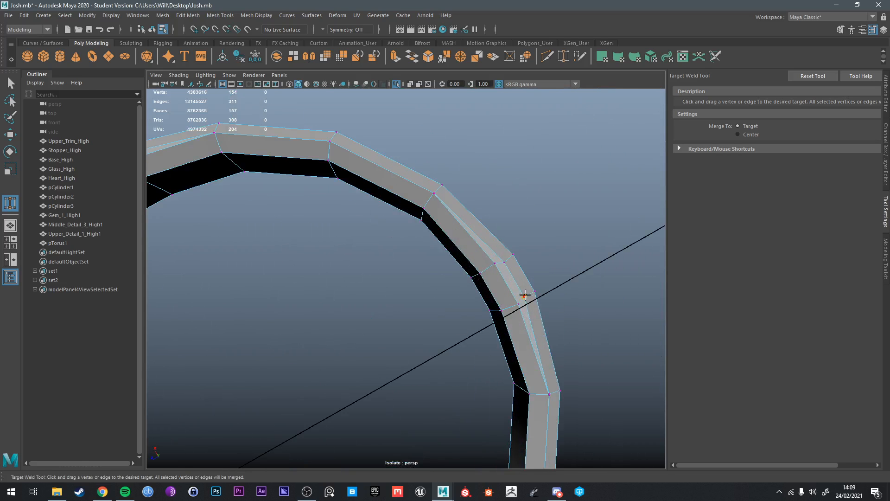
pyautogui.moveTo(499, 269)
pyautogui.mouseDown()
pyautogui.moveTo(509, 269)
pyautogui.moveTo(505, 263)
pyautogui.mouseUp()
pyautogui.hotkey('ctrl', 'z')
pyautogui.keyDown('alt'); pyautogui.moveTo(505, 267); pyautogui.dragTo(416, 345); pyautogui.keyUp('alt')
pyautogui.keyDown('alt'); pyautogui.moveTo(416, 344); pyautogui.dragTo(459, 308, button='middle'); pyautogui.keyUp('alt')
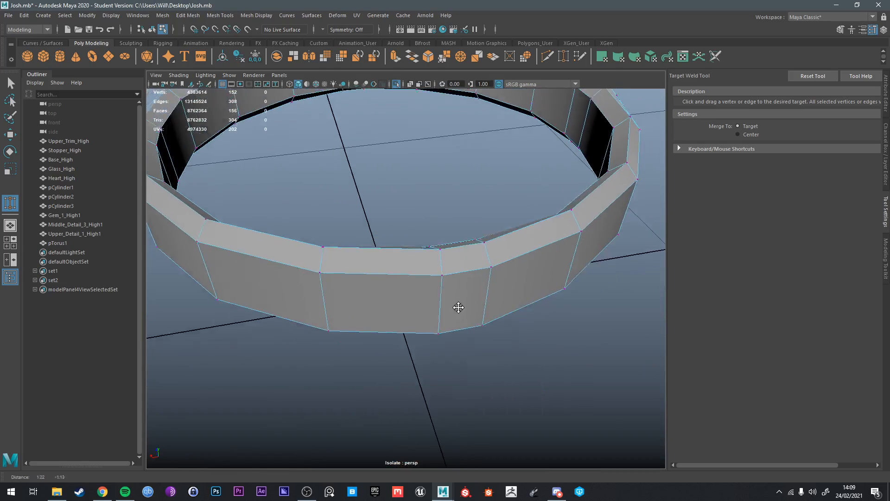
# Step: Close the sliver faces at two more gem segments by target-welding their extra rim vertices
pyautogui.scroll(-3, 457, 310)
pyautogui.keyDown('alt'); pyautogui.moveTo(457, 310); pyautogui.dragTo(498, 301); pyautogui.keyUp('alt')
pyautogui.scroll(4, 497, 301)
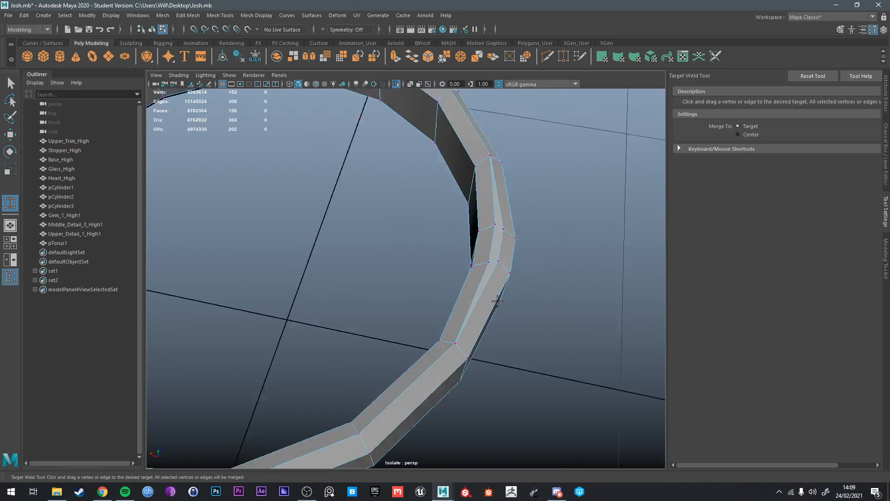
pyautogui.scroll(1, 498, 301)
pyautogui.moveTo(517, 258); pyautogui.dragTo(522, 258)
pyautogui.keyDown('alt'); pyautogui.moveTo(522, 258); pyautogui.dragTo(456, 204); pyautogui.keyUp('alt')
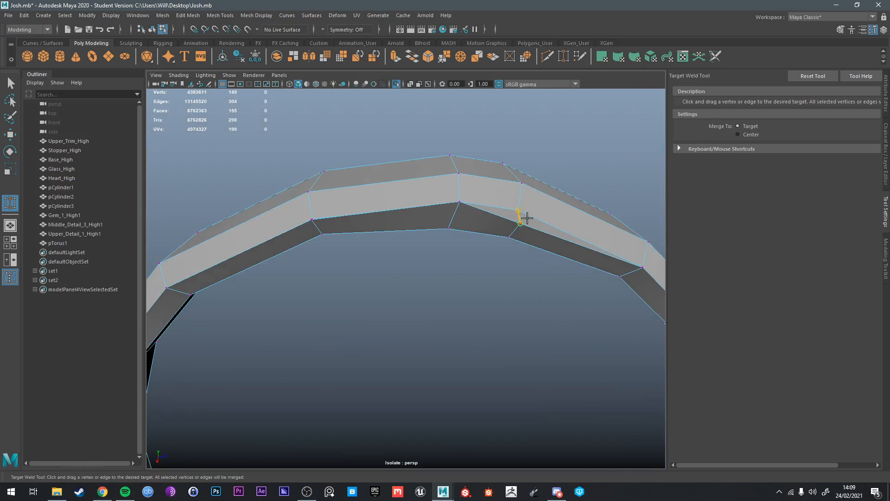
pyautogui.moveTo(527, 218); pyautogui.dragTo(527, 219)
# Step: Target-weld the remaining extra vertices at the last gem segments of the band's rims
pyautogui.keyDown('alt'); pyautogui.moveTo(528, 219); pyautogui.dragTo(428, 235); pyautogui.keyUp('alt')
pyautogui.scroll(5, 427, 235)
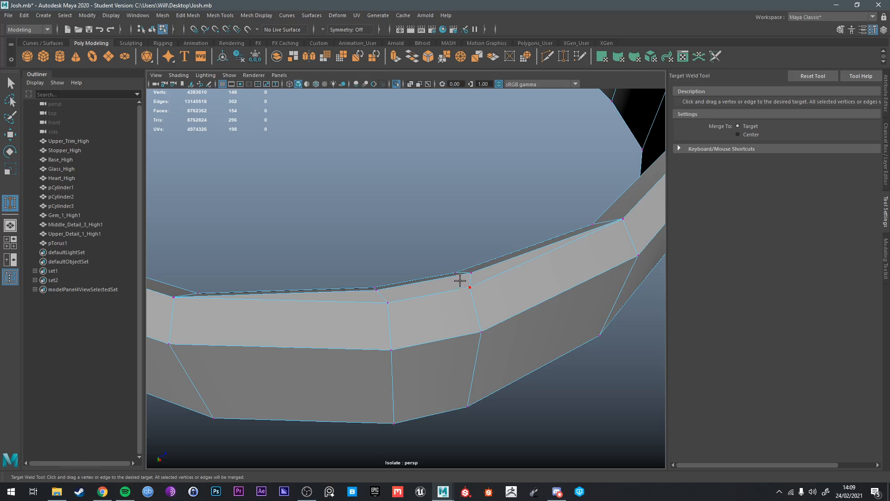
pyautogui.moveTo(471, 286); pyautogui.dragTo(424, 268)
pyautogui.press('q')
pyautogui.moveTo(421, 236); pyautogui.dragTo(419, 265, button='right')
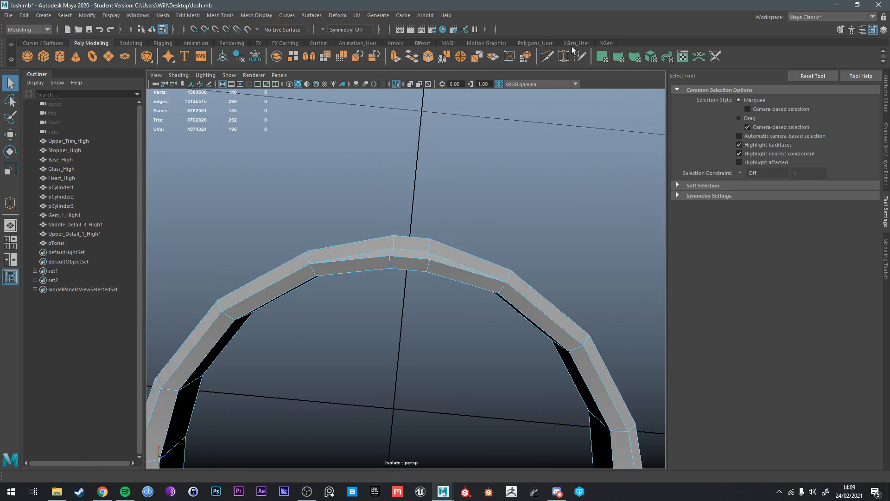
pyautogui.press('y')
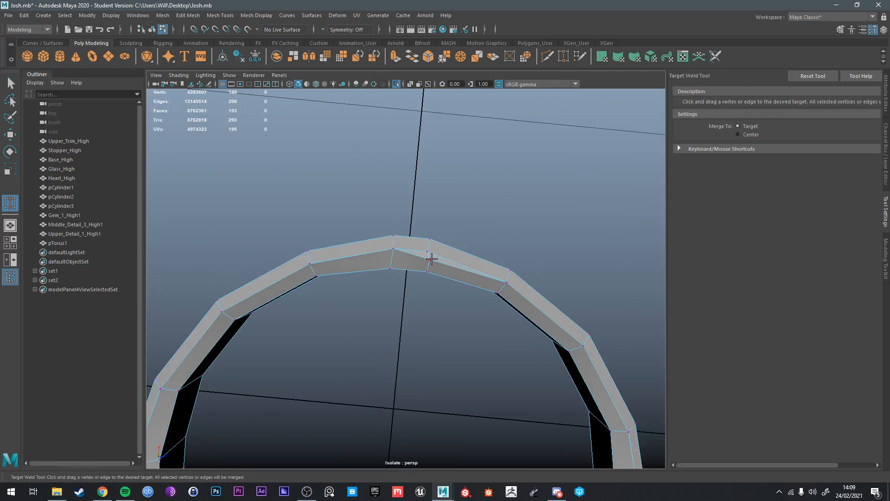
pyautogui.moveTo(431, 259); pyautogui.dragTo(431, 240)
# Step: Return to object selection and merge the whole torus band's overlapping vertices with a distance threshold of 0.01
pyautogui.press('q')
pyautogui.moveTo(444, 254); pyautogui.dragTo(468, 263, button='right')
pyautogui.keyDown('alt'); pyautogui.moveTo(469, 262); pyautogui.dragTo(274, 175); pyautogui.keyUp('alt')
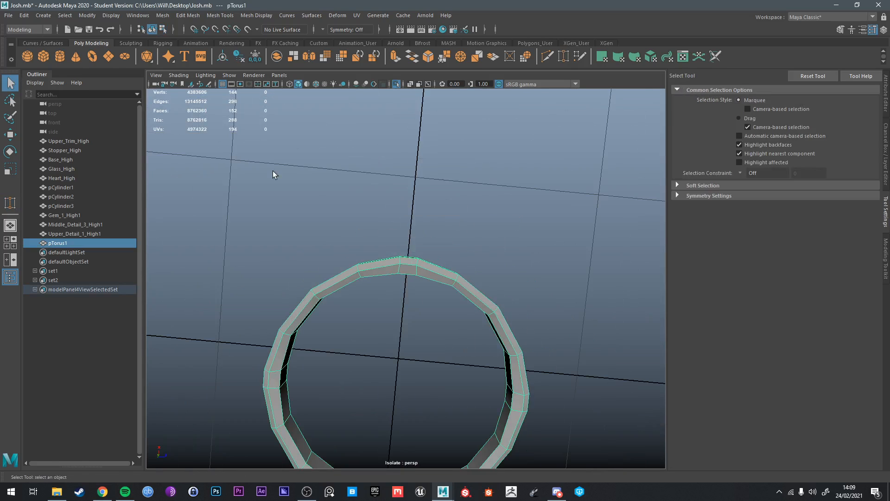
pyautogui.click(188, 15)
pyautogui.click(204, 114)
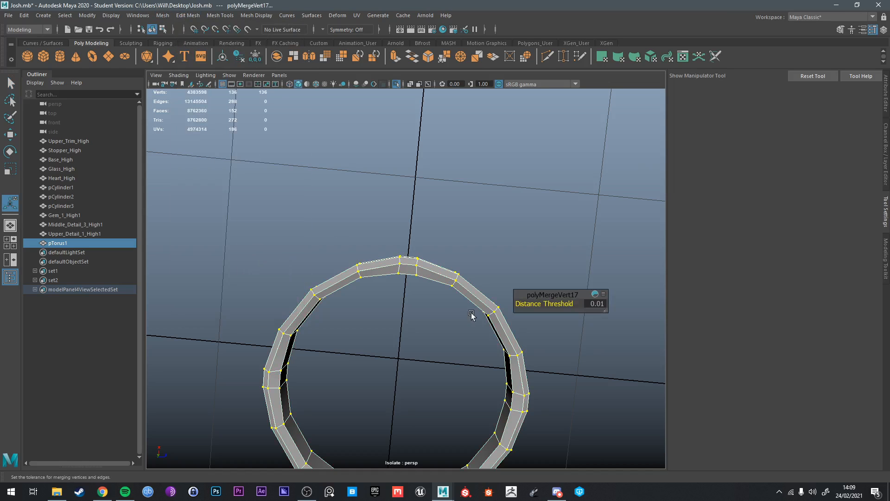
pyautogui.scroll(3, 331, 286)
pyautogui.keyDown('alt'); pyautogui.moveTo(437, 328); pyautogui.dragTo(241, 330); pyautogui.keyUp('alt')
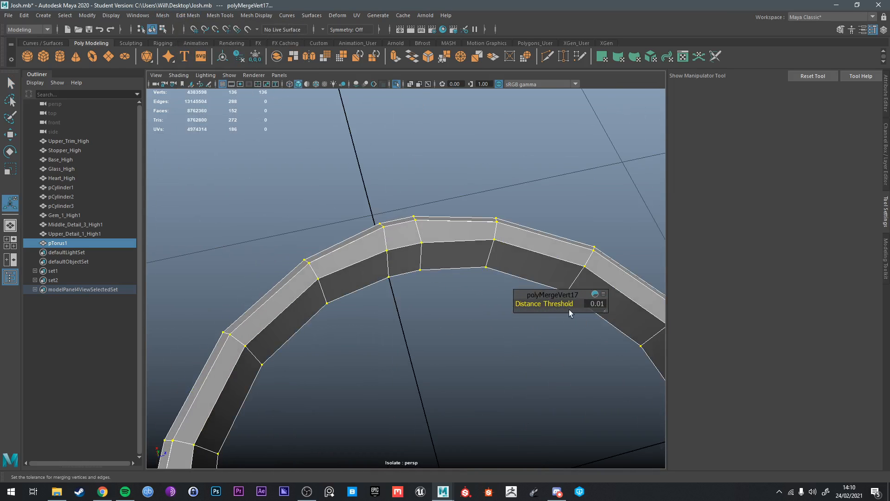
# Step: Examine the torus band's rim edges for remaining doubled vertices, checking a broken edge loop in isolation
pyautogui.keyDown('alt'); pyautogui.moveTo(570, 314); pyautogui.dragTo(436, 315); pyautogui.keyUp('alt')
pyautogui.press('q')
pyautogui.click(443, 315)
pyautogui.click(439, 268)
pyautogui.keyDown('alt'); pyautogui.moveTo(440, 271); pyautogui.dragTo(420, 269); pyautogui.keyUp('alt')
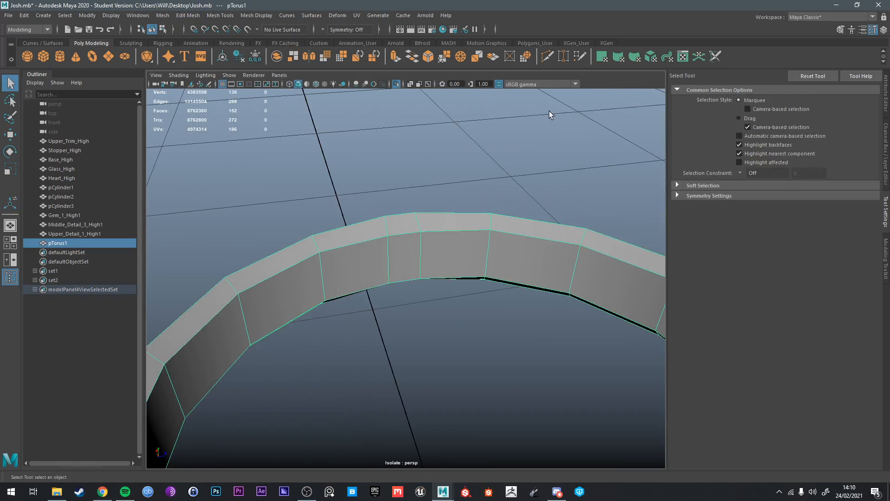
pyautogui.keyDown('alt'); pyautogui.moveTo(551, 101); pyautogui.dragTo(542, 208); pyautogui.keyUp('alt')
pyautogui.moveTo(385, 244); pyautogui.dragTo(384, 211, button='right')
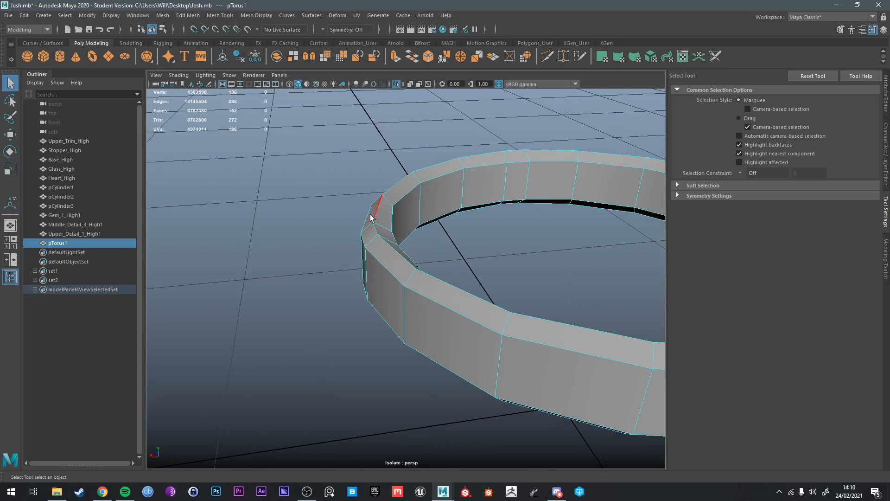
pyautogui.doubleClick(378, 209)
pyautogui.hotkey('ctrl', '1')
pyautogui.hotkey('ctrl', '1')
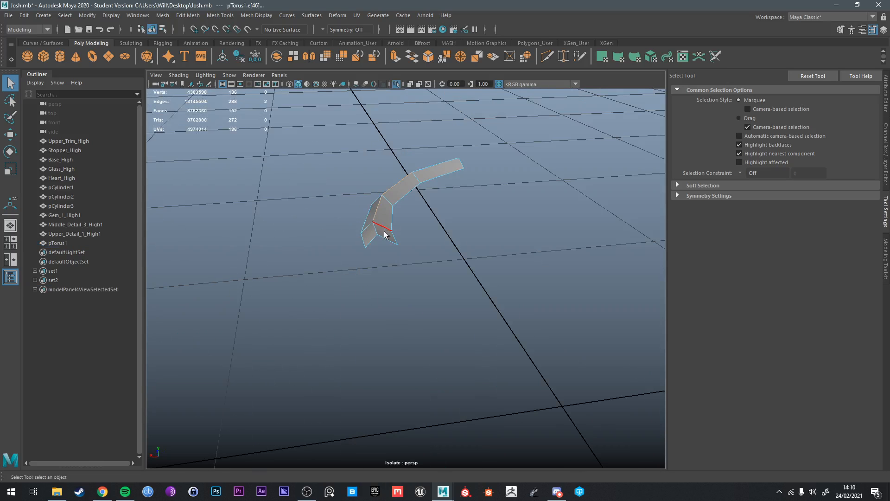
pyautogui.hotkey('ctrl', '1')
pyautogui.hotkey('ctrl', '1')
pyautogui.moveTo(385, 241); pyautogui.dragTo(427, 225, button='right')
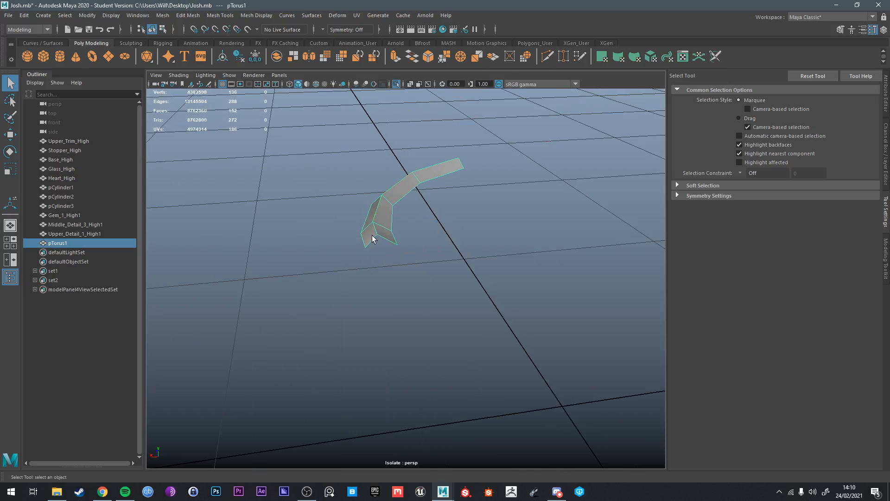
pyautogui.hotkey('ctrl', '1')
pyautogui.hotkey('ctrl', '1')
# Step: Merge the whole torus band's leftover doubled vertices with a distance threshold of 0.71 and return to object selection
pyautogui.moveTo(376, 235); pyautogui.dragTo(339, 235, button='right')
pyautogui.keyDown('alt'); pyautogui.moveTo(453, 254); pyautogui.dragTo(364, 243); pyautogui.keyUp('alt')
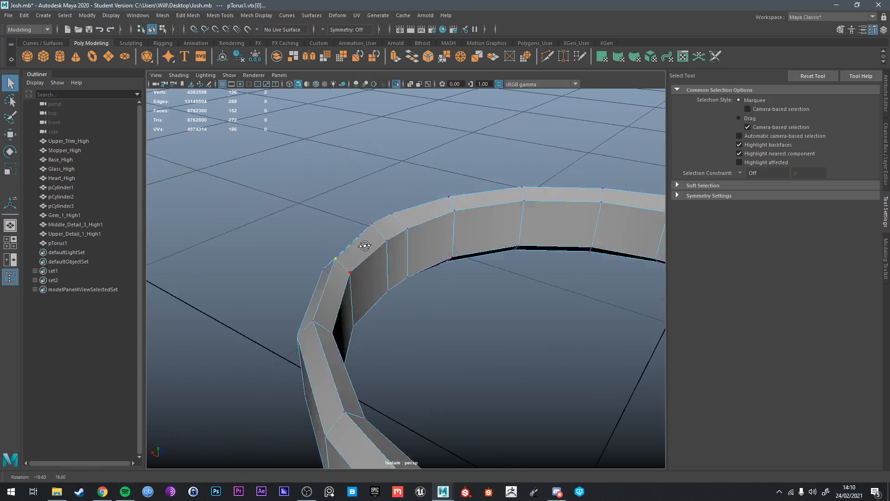
pyautogui.moveTo(414, 235); pyautogui.dragTo(412, 186, button='right')
pyautogui.click(188, 15)
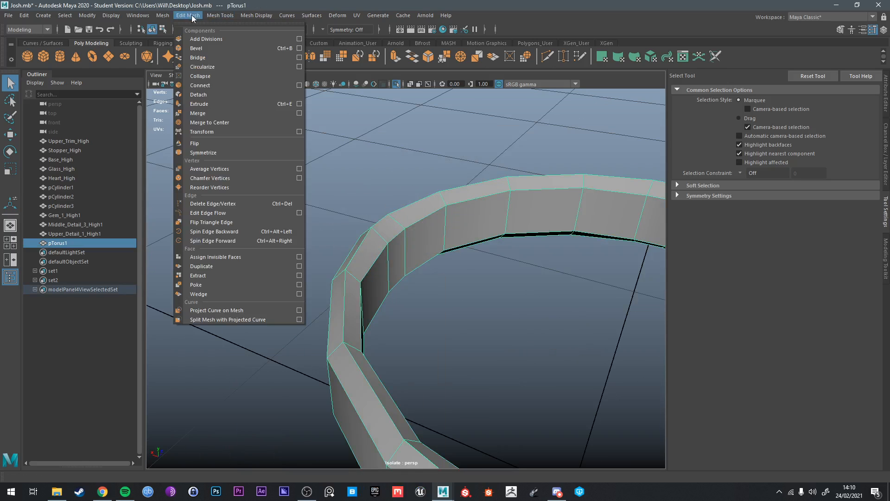
pyautogui.click(194, 112)
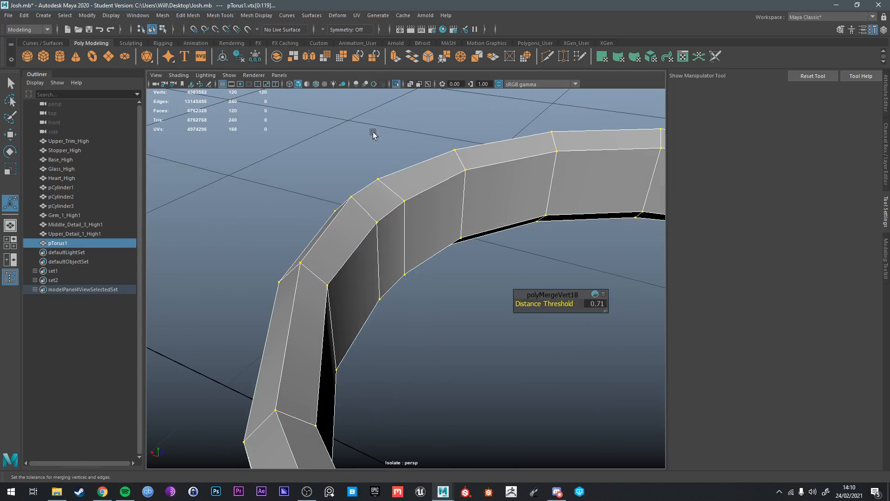
pyautogui.moveTo(434, 168); pyautogui.dragTo(491, 153, button='right')
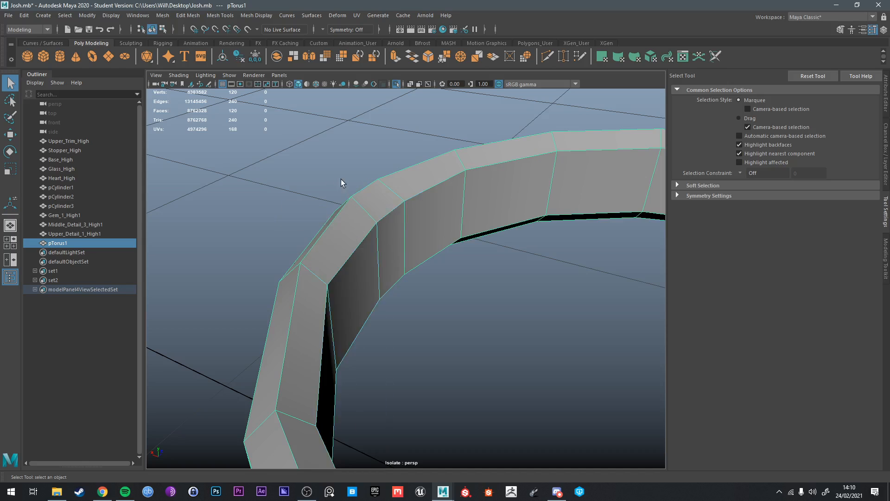
# Step: Select the band's upper and lower outer rim edge loops and bring the rest of the bottle back into view
pyautogui.press('F10')
pyautogui.doubleClick(347, 210)
pyautogui.keyDown('alt'); pyautogui.moveTo(347, 211); pyautogui.dragTo(450, 220); pyautogui.keyUp('alt')
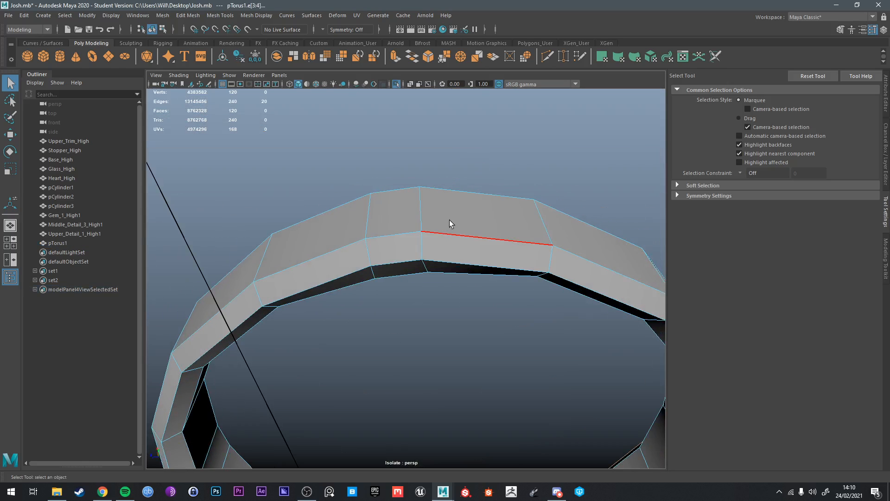
pyautogui.keyDown('shift'); pyautogui.doubleClick(402, 257); pyautogui.keyUp('shift')
pyautogui.hotkey('ctrl', '1')
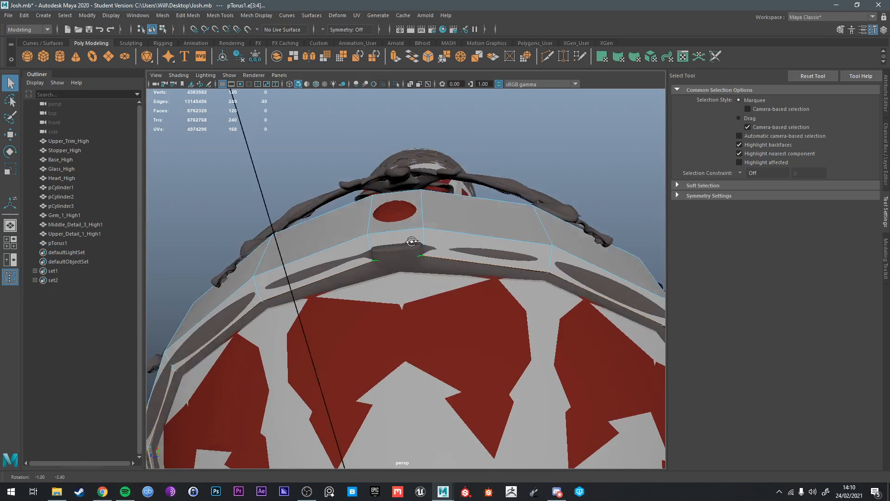
# Step: Set the scale axis orientation to Object and scale the two outer rim loops vertically to fit the high-poly trim
pyautogui.press('r')
pyautogui.keyDown('alt'); pyautogui.moveTo(403, 362); pyautogui.dragTo(397, 373); pyautogui.keyUp('alt')
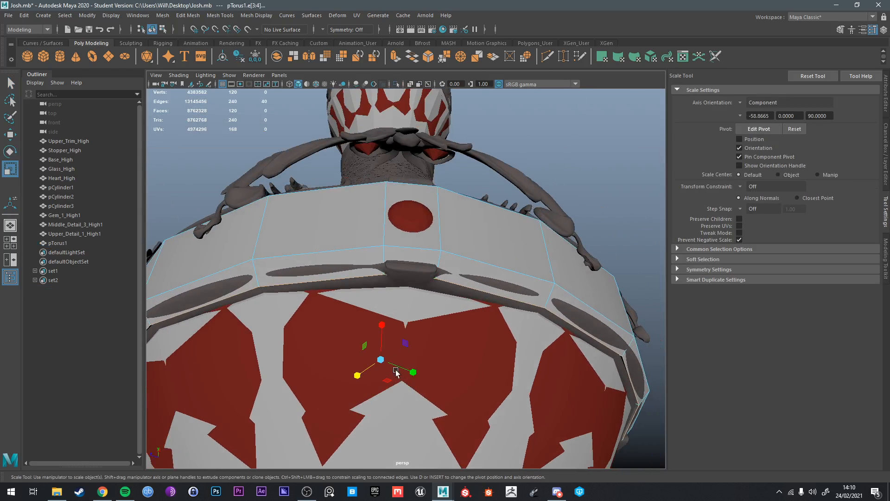
pyautogui.moveTo(380, 343); pyautogui.dragTo(578, 235)
pyautogui.click(748, 104)
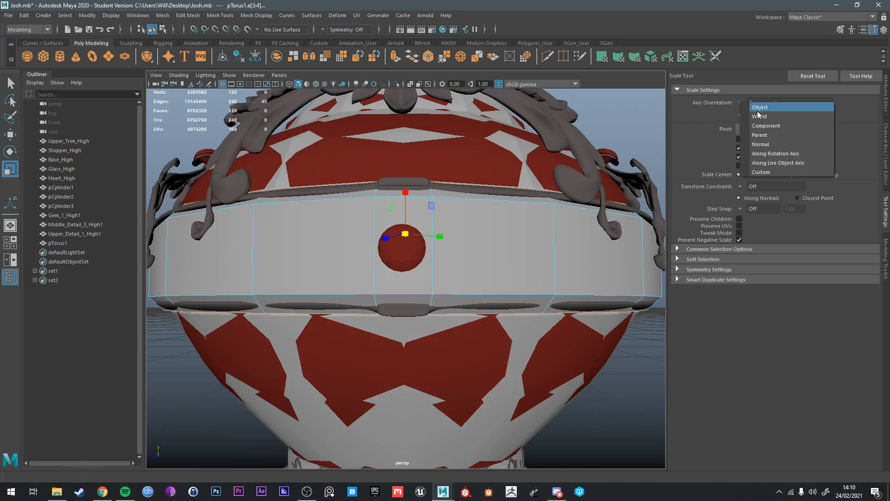
pyautogui.click(761, 108)
pyautogui.keyDown('alt'); pyautogui.moveTo(366, 294); pyautogui.dragTo(434, 275); pyautogui.keyUp('alt')
pyautogui.moveTo(203, 266); pyautogui.dragTo(251, 263)
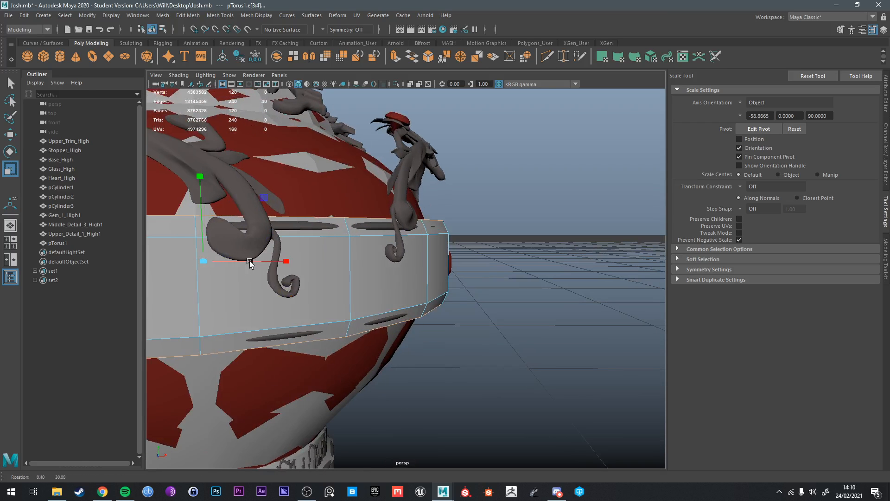
pyautogui.click(203, 233)
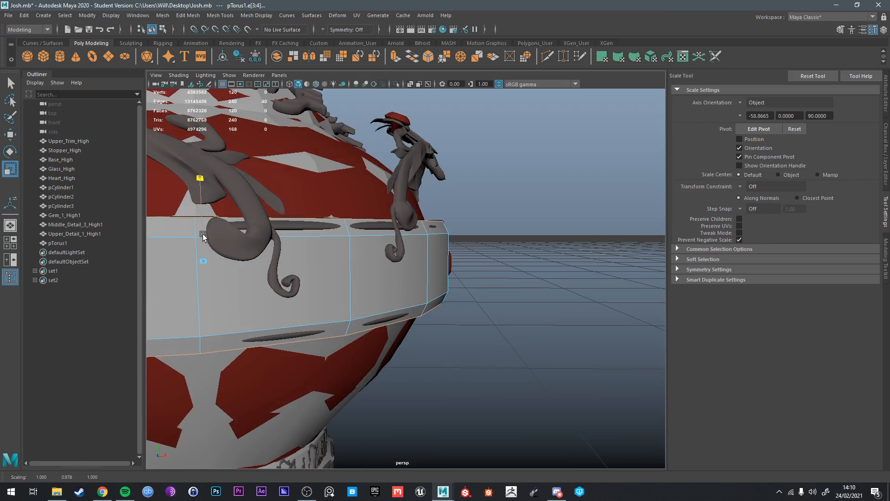
# Step: Scale the two edge loops bordering the outer panels vertically apart, and undo the extra scaling tried on them
pyautogui.click(357, 237)
pyautogui.keyDown('shift'); pyautogui.doubleClick(377, 316); pyautogui.keyUp('shift')
pyautogui.press('e')
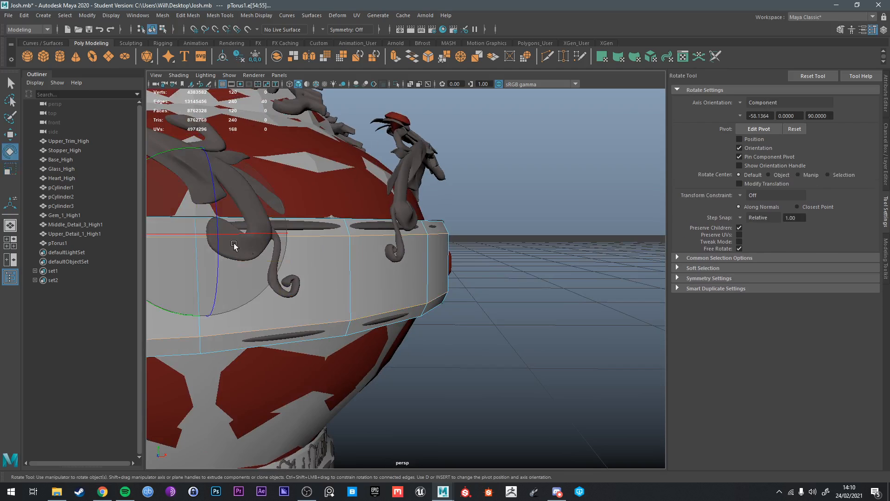
pyautogui.press('r')
pyautogui.moveTo(202, 230); pyautogui.dragTo(203, 229)
pyautogui.press('e')
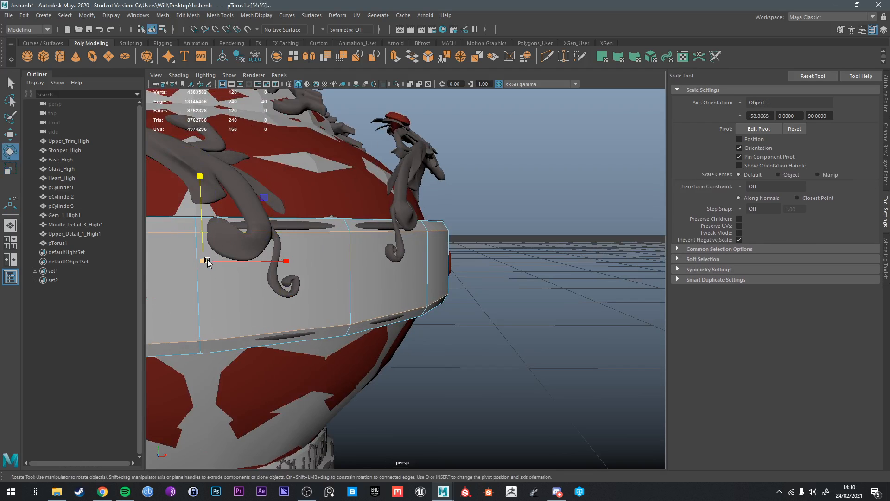
pyautogui.moveTo(206, 263); pyautogui.dragTo(242, 263)
pyautogui.hotkey('ctrl', 'z')
pyautogui.press('q')
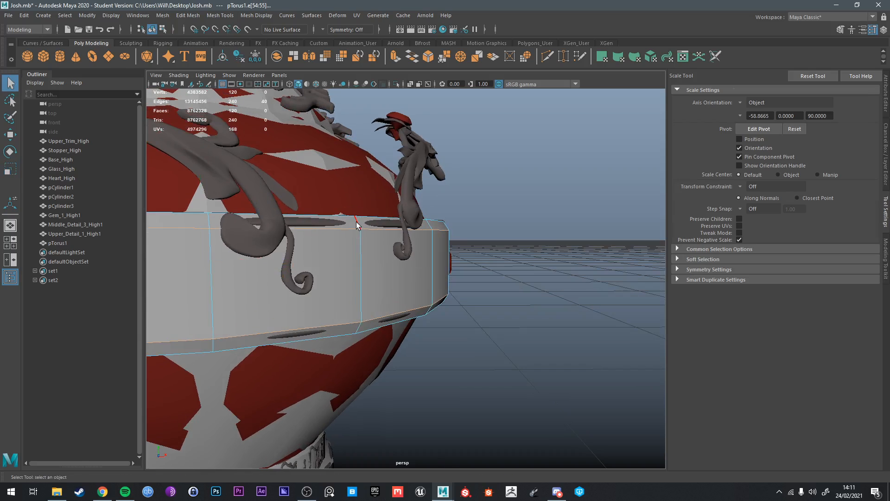
# Step: Split the band's lower bevel with a new edge loop and repeat the split on the upper bevel
pyautogui.moveTo(358, 225); pyautogui.dragTo(353, 190, button='right')
pyautogui.keyDown('alt'); pyautogui.moveTo(357, 225); pyautogui.dragTo(353, 289); pyautogui.keyUp('alt')
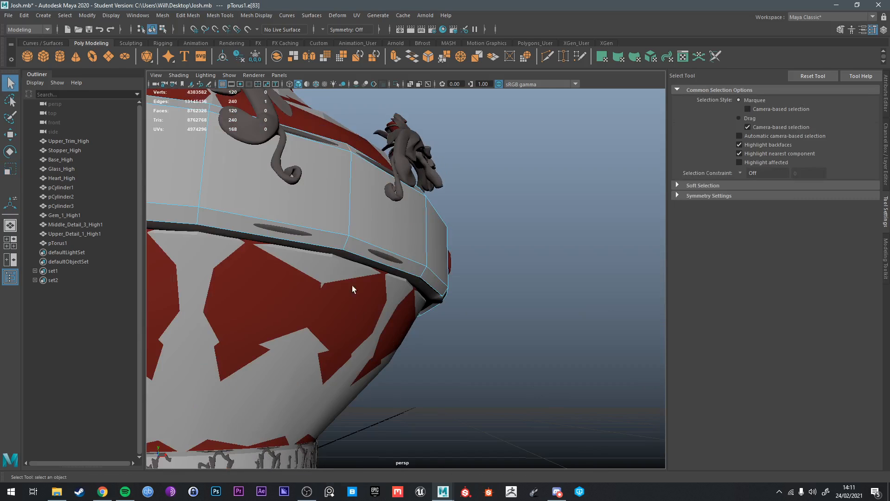
pyautogui.keyDown('shift'); pyautogui.rightClick(348, 242); pyautogui.keyUp('shift')
pyautogui.keyDown('ctrl'); pyautogui.moveTo(296, 257); pyautogui.dragTo(356, 260, button='right'); pyautogui.keyUp('ctrl')
pyautogui.keyDown('alt'); pyautogui.moveTo(355, 261); pyautogui.dragTo(340, 268); pyautogui.keyUp('alt')
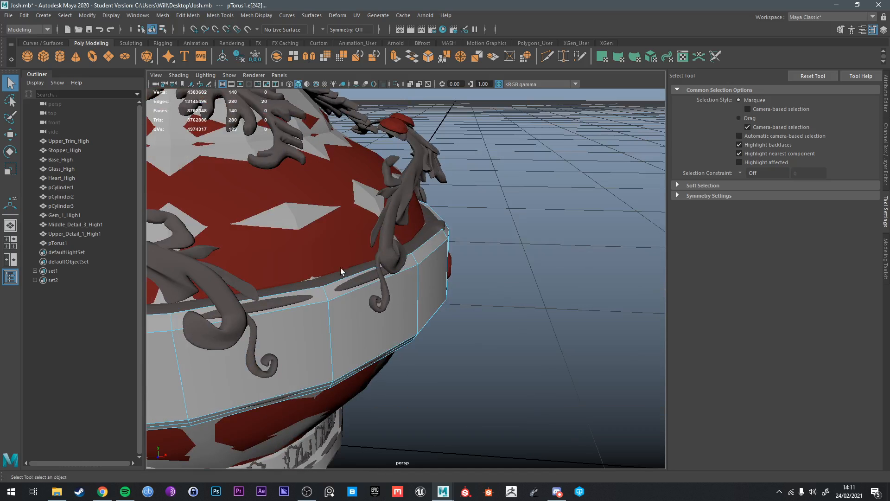
pyautogui.press('g')
pyautogui.keyDown('alt'); pyautogui.moveTo(329, 307); pyautogui.dragTo(341, 280); pyautogui.keyUp('alt')
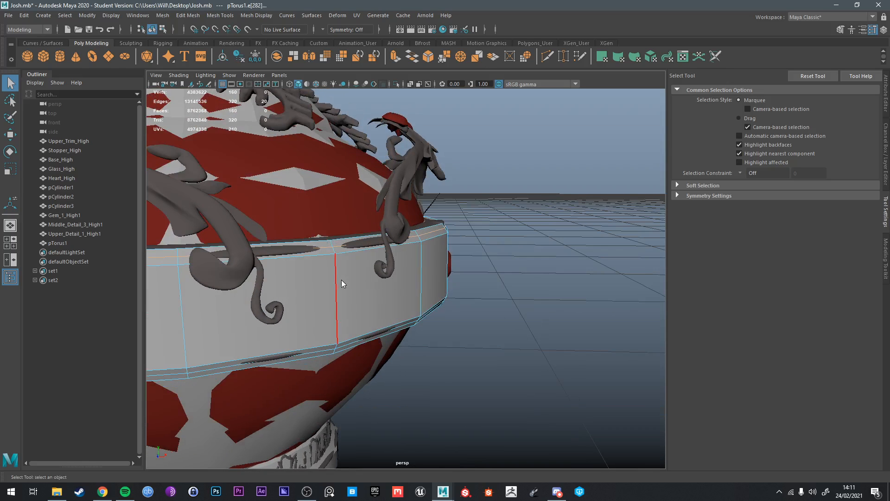
# Step: Select the ring of outer panel faces between the bevels and scale it inward to expose the high-poly ornament
pyautogui.moveTo(342, 280); pyautogui.dragTo(343, 270, button='right')
pyautogui.click(353, 294)
pyautogui.keyDown('shift'); pyautogui.doubleClick(325, 296); pyautogui.keyUp('shift')
pyautogui.press('e')
pyautogui.press('r')
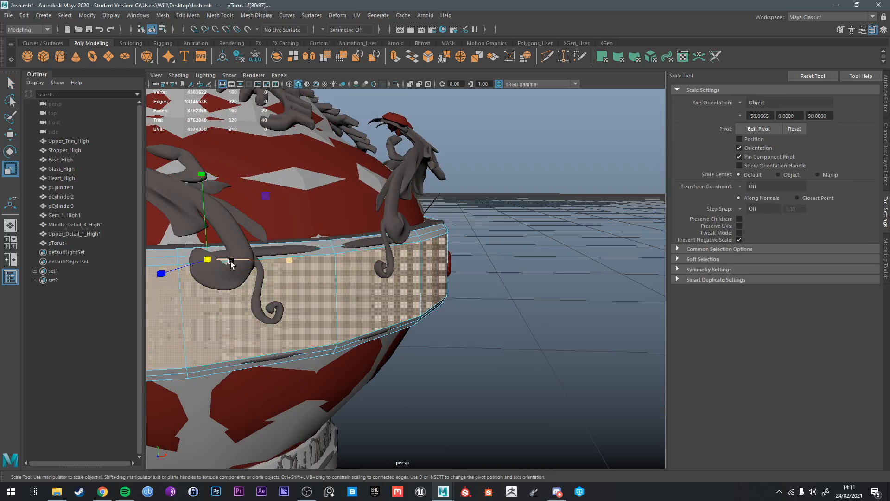
pyautogui.keyDown('alt'); pyautogui.moveTo(229, 264); pyautogui.dragTo(239, 278); pyautogui.keyUp('alt')
pyautogui.press('q')
# Step: Compare the band with Gem_1_High1 in isolation, and leave only the low-poly band isolated
pyautogui.moveTo(343, 286); pyautogui.dragTo(381, 223, button='right')
pyautogui.click(375, 277)
pyautogui.keyDown('shift'); pyautogui.click(336, 261); pyautogui.keyUp('shift')
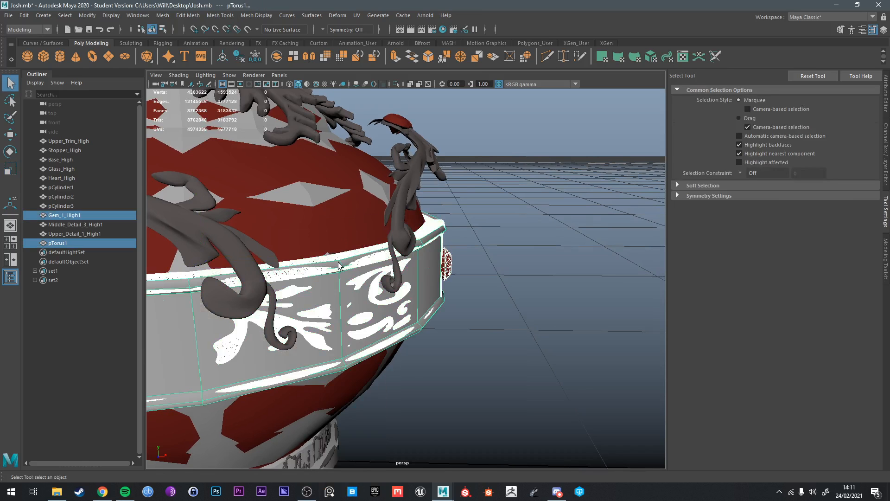
pyautogui.hotkey('ctrl', '1')
pyautogui.click(524, 312)
pyautogui.keyDown('alt'); pyautogui.moveTo(409, 244); pyautogui.dragTo(428, 236); pyautogui.keyUp('alt')
pyautogui.click(443, 265)
pyautogui.hotkey('ctrl', '1')
pyautogui.hotkey('ctrl', '1')
# Step: Move the band's upper inner edge loop up, snapping it level with the outer top rim
pyautogui.moveTo(428, 236); pyautogui.dragTo(424, 218, button='right')
pyautogui.click(417, 231)
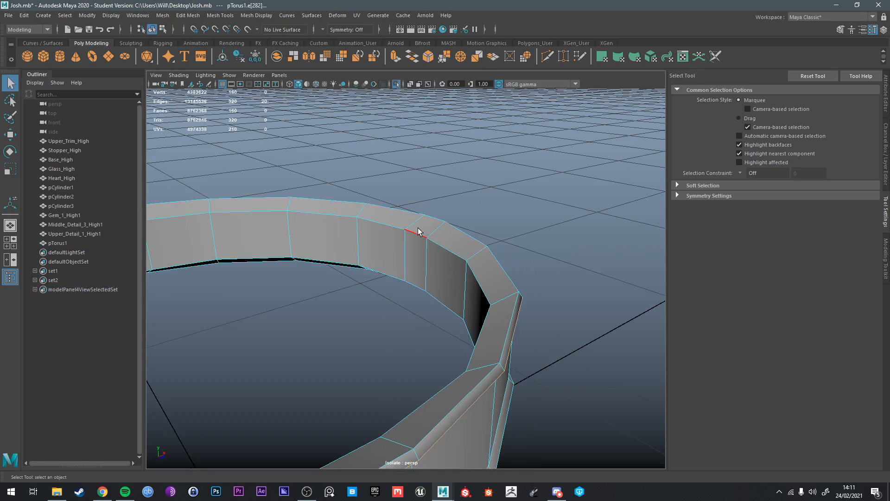
pyautogui.press('w')
pyautogui.moveTo(181, 255); pyautogui.dragTo(381, 210)
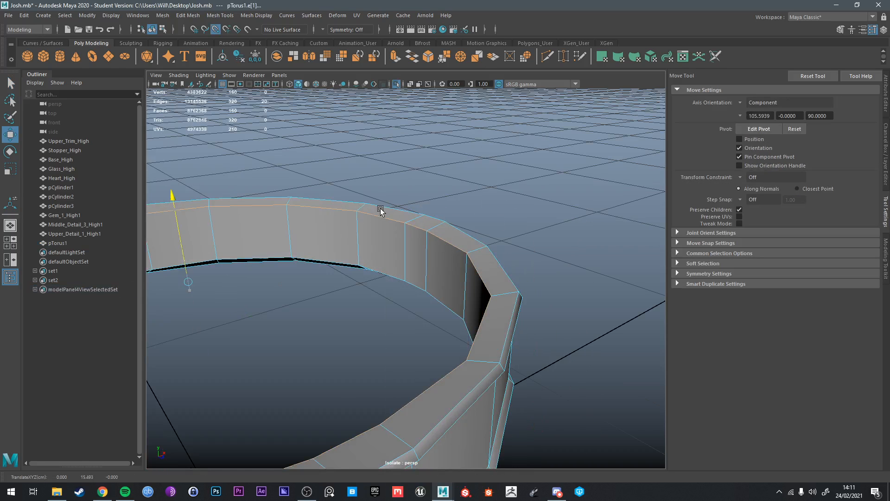
# Step: Move the band's lower inner edge loop down, snapping it level with the outer bottom rim
pyautogui.keyDown('alt'); pyautogui.moveTo(374, 262); pyautogui.dragTo(418, 221); pyautogui.keyUp('alt')
pyautogui.doubleClick(414, 287)
pyautogui.keyDown('alt'); pyautogui.moveTo(413, 287); pyautogui.dragTo(397, 287); pyautogui.keyUp('alt')
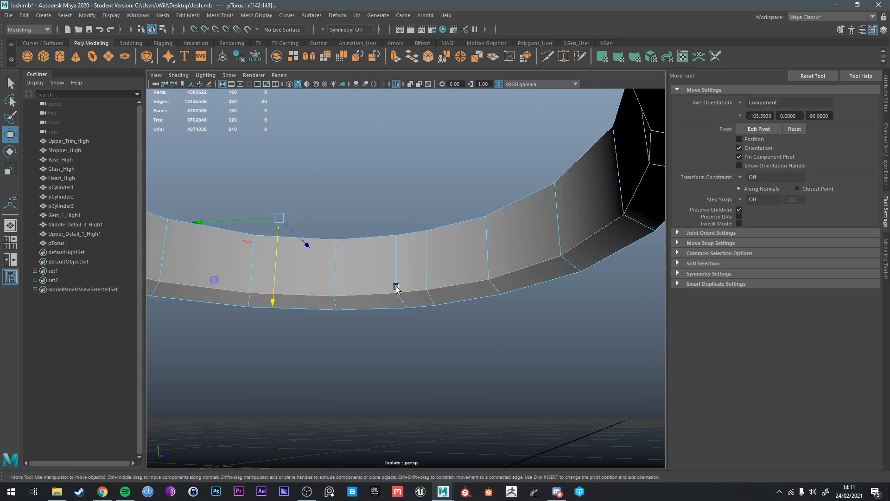
pyautogui.moveTo(277, 251); pyautogui.dragTo(387, 296)
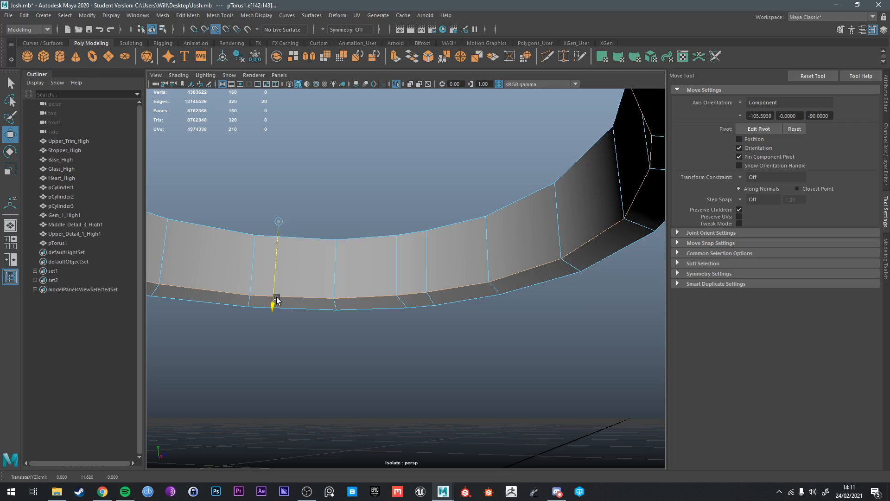
pyautogui.moveTo(277, 299); pyautogui.dragTo(341, 314)
# Step: Return to object selection and isolate the low-poly band together with Gem_1_High1
pyautogui.keyDown('alt'); pyautogui.moveTo(359, 274); pyautogui.dragTo(374, 282); pyautogui.keyUp('alt')
pyautogui.press('q')
pyautogui.moveTo(417, 236); pyautogui.dragTo(467, 219, button='right')
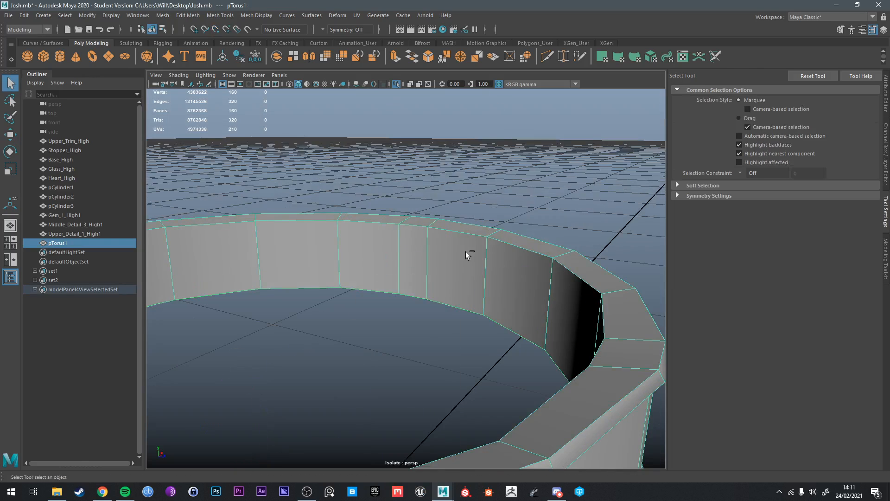
pyautogui.hotkey('ctrl', '1')
pyautogui.keyDown('alt'); pyautogui.moveTo(466, 251); pyautogui.dragTo(573, 283); pyautogui.keyUp('alt')
pyautogui.keyDown('alt'); pyautogui.moveTo(573, 283); pyautogui.dragTo(492, 176, button='middle'); pyautogui.keyUp('alt')
pyautogui.keyDown('shift'); pyautogui.click(408, 278); pyautogui.keyUp('shift')
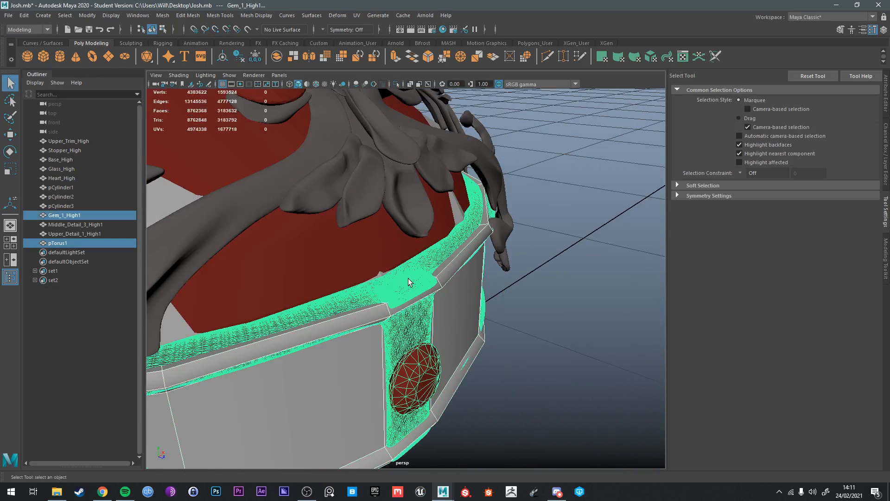
pyautogui.hotkey('ctrl', '1')
# Step: Select the ring of inner wall faces on the band and scale it to fit the high-poly trim's inner side
pyautogui.keyDown('alt'); pyautogui.moveTo(410, 283); pyautogui.dragTo(430, 283); pyautogui.keyUp('alt')
pyautogui.moveTo(464, 233); pyautogui.dragTo(463, 252, button='right')
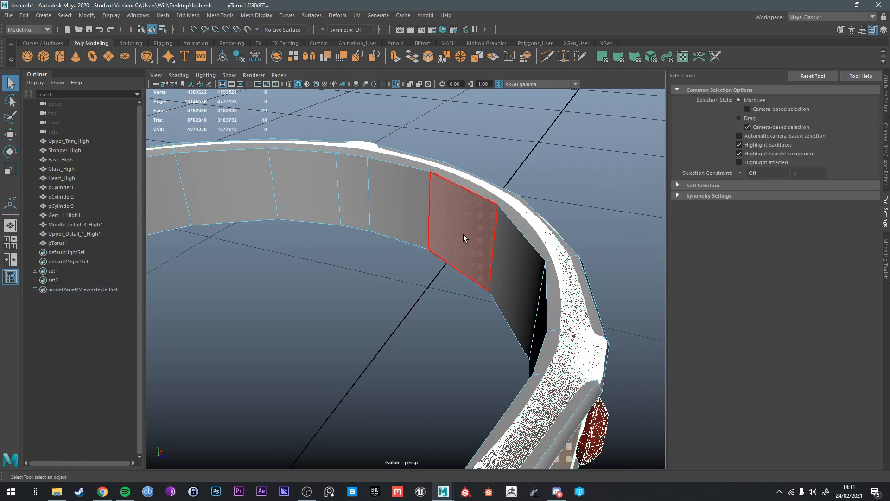
pyautogui.click(464, 235)
pyautogui.keyDown('shift'); pyautogui.doubleClick(505, 247); pyautogui.keyUp('shift')
pyautogui.press('e')
pyautogui.press('r')
pyautogui.moveTo(274, 289); pyautogui.dragTo(464, 296)
pyautogui.keyDown('alt'); pyautogui.moveTo(489, 295); pyautogui.dragTo(406, 262); pyautogui.keyUp('alt')
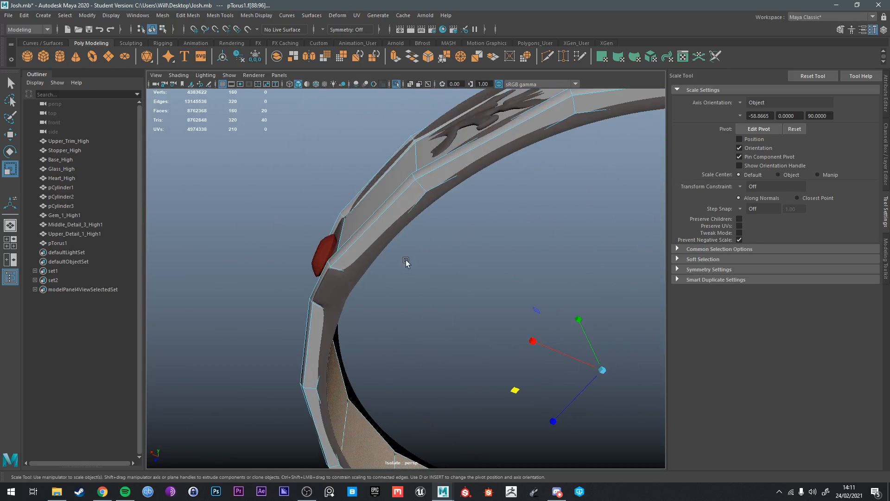
# Step: Move the band's lower inner edge loop vertically toward the high-poly trim's underside and change the move axis orientation
pyautogui.moveTo(397, 217); pyautogui.dragTo(393, 190, button='right')
pyautogui.click(407, 215)
pyautogui.keyDown('alt'); pyautogui.moveTo(407, 215); pyautogui.dragTo(577, 325); pyautogui.keyUp('alt')
pyautogui.press('w')
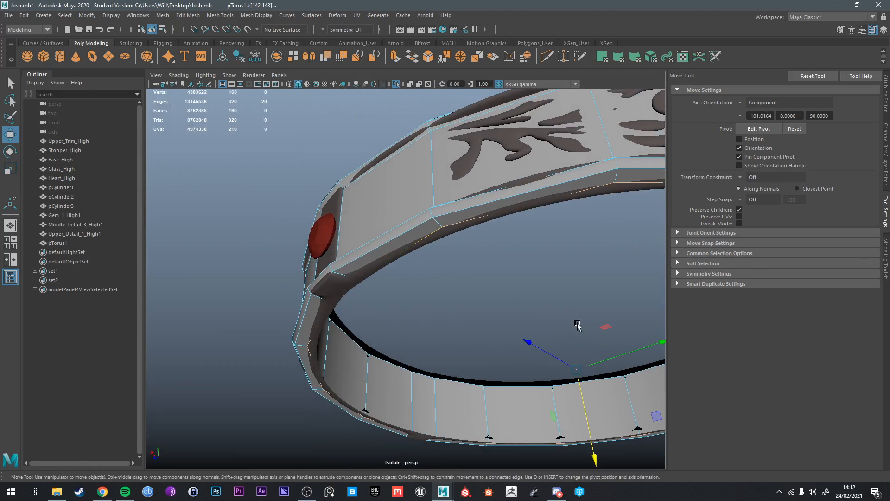
pyautogui.moveTo(577, 389); pyautogui.dragTo(453, 272)
pyautogui.scroll(-4, 576, 387)
pyautogui.click(739, 102)
pyautogui.click(752, 117)
# Step: Scale the band's lower inner edge loop to follow the inner edge of the high-poly trim
pyautogui.press('e')
pyautogui.press('r')
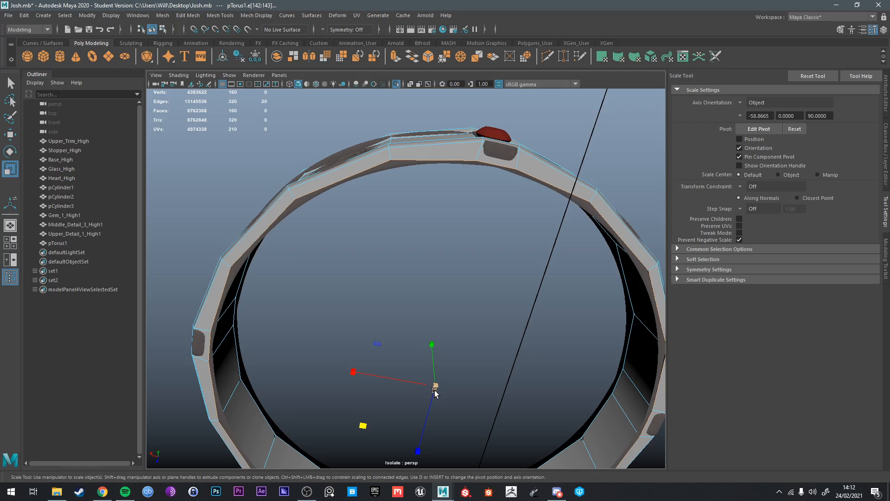
pyautogui.moveTo(433, 389); pyautogui.dragTo(463, 288)
pyautogui.rightClick(467, 197)
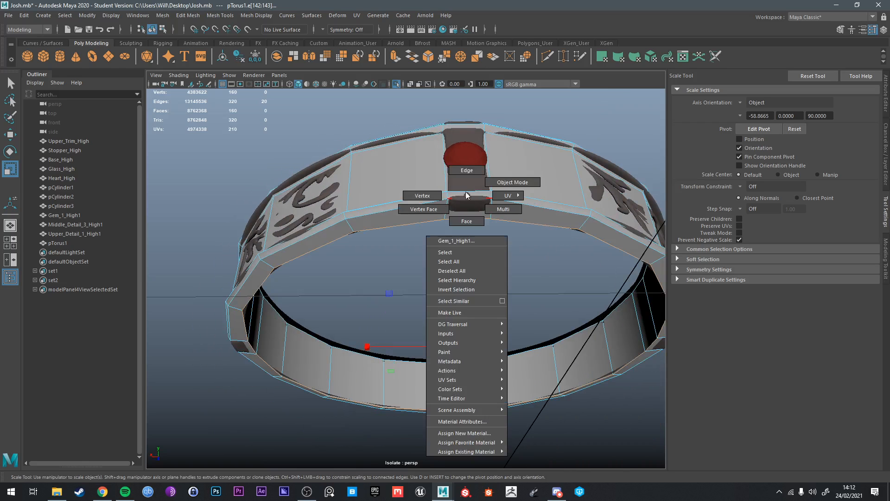
pyautogui.rightClick(465, 198)
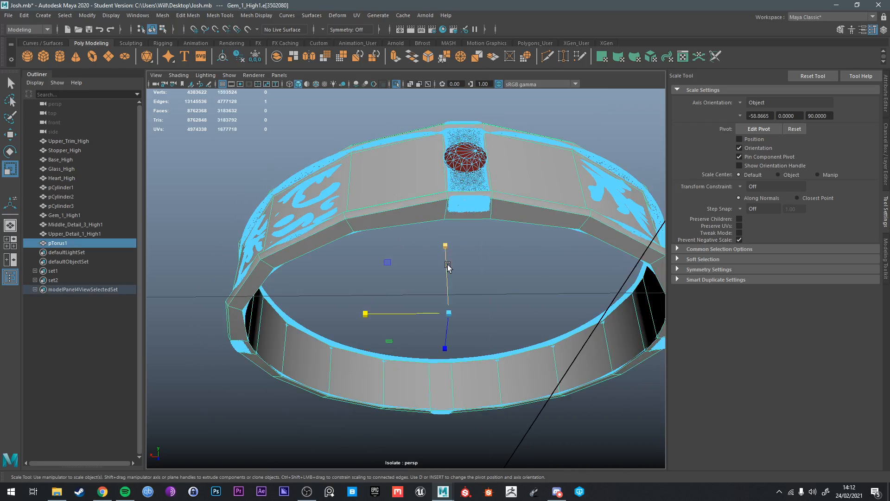
# Step: Select the band's upper inner edge loop and move it vertically to fit the high-poly trim's top inner rim
pyautogui.press('q')
pyautogui.moveTo(475, 236); pyautogui.dragTo(522, 205, button='right')
pyautogui.keyDown('alt'); pyautogui.moveTo(522, 204); pyautogui.dragTo(299, 211); pyautogui.keyUp('alt')
pyautogui.moveTo(299, 211); pyautogui.dragTo(301, 188, button='right')
pyautogui.doubleClick(358, 158)
pyautogui.keyDown('alt'); pyautogui.moveTo(358, 158); pyautogui.dragTo(407, 211); pyautogui.keyUp('alt')
pyautogui.press('e')
pyautogui.press('r')
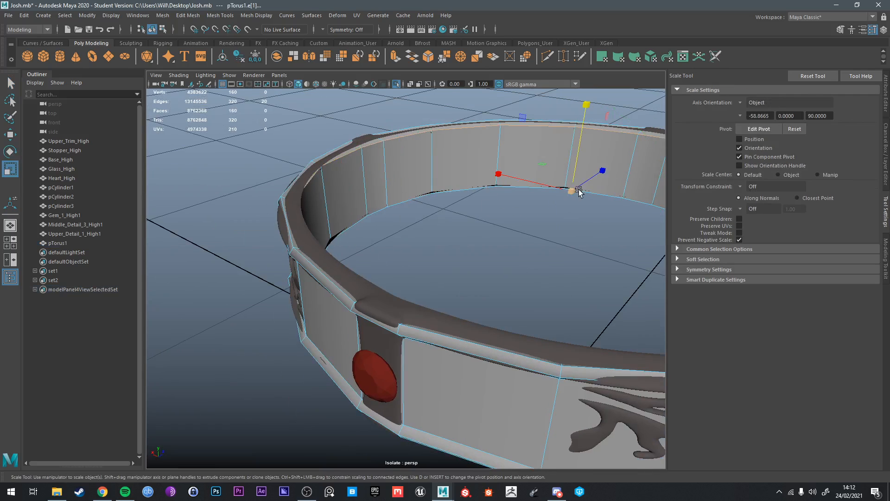
pyautogui.press('w')
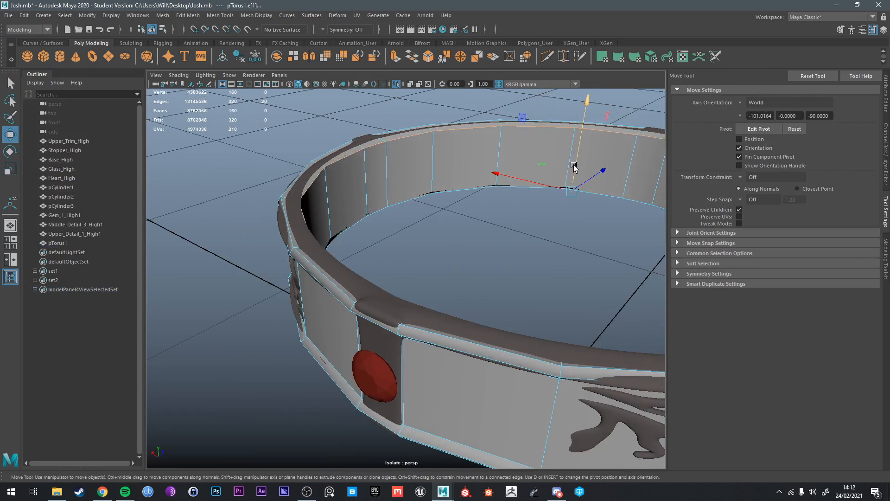
pyautogui.moveTo(572, 180); pyautogui.dragTo(575, 161)
pyautogui.keyDown('alt'); pyautogui.moveTo(575, 165); pyautogui.dragTo(585, 192); pyautogui.keyUp('alt')
pyautogui.press('r')
pyautogui.keyDown('alt'); pyautogui.moveTo(586, 192); pyautogui.dragTo(552, 209); pyautogui.keyUp('alt')
pyautogui.press('q')
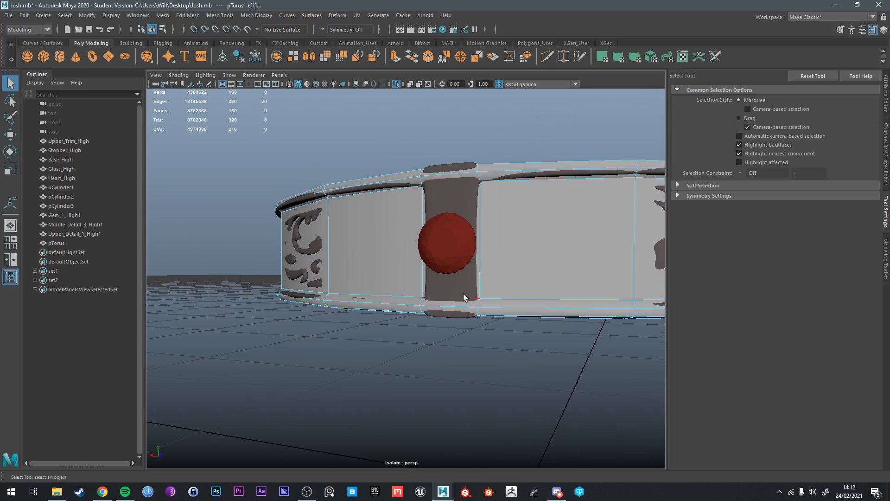
pyautogui.keyDown('alt'); pyautogui.moveTo(465, 297); pyautogui.dragTo(464, 277); pyautogui.keyUp('alt')
pyautogui.moveTo(475, 272); pyautogui.dragTo(477, 276, button='right')
pyautogui.click(476, 275)
pyautogui.keyDown('alt'); pyautogui.moveTo(477, 275); pyautogui.dragTo(500, 306); pyautogui.keyUp('alt')
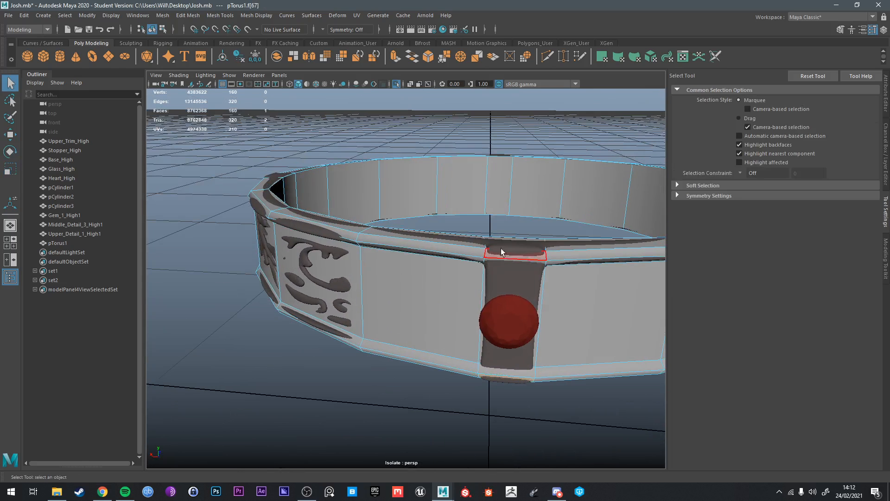
pyautogui.keyDown('shift'); pyautogui.click(510, 255); pyautogui.keyUp('shift')
pyautogui.keyDown('alt'); pyautogui.moveTo(511, 254); pyautogui.dragTo(411, 249); pyautogui.keyUp('alt')
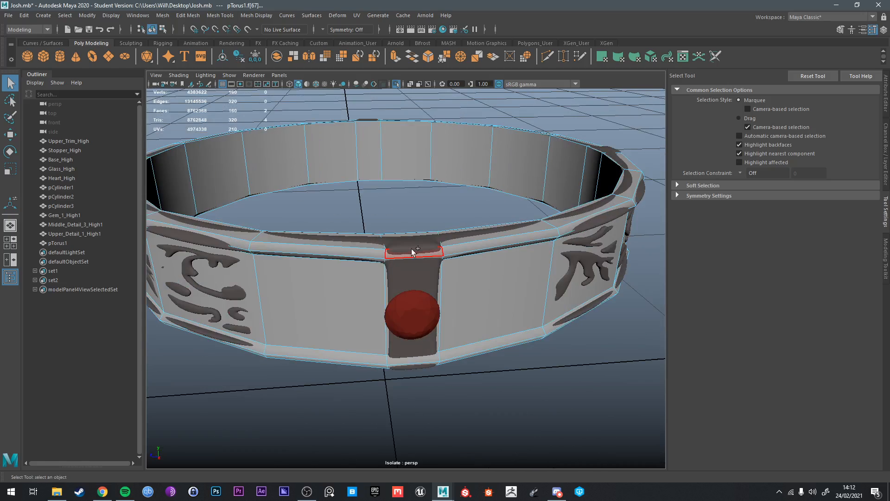
pyautogui.keyDown('alt'); pyautogui.moveTo(396, 294); pyautogui.dragTo(420, 237); pyautogui.keyUp('alt')
pyautogui.keyDown('shift'); pyautogui.click(433, 261); pyautogui.keyUp('shift')
pyautogui.keyDown('alt'); pyautogui.moveTo(252, 255); pyautogui.dragTo(491, 260); pyautogui.keyUp('alt')
pyautogui.keyDown('shift'); pyautogui.click(442, 277); pyautogui.keyUp('shift')
pyautogui.keyDown('alt'); pyautogui.moveTo(442, 278); pyautogui.dragTo(463, 222); pyautogui.keyUp('alt')
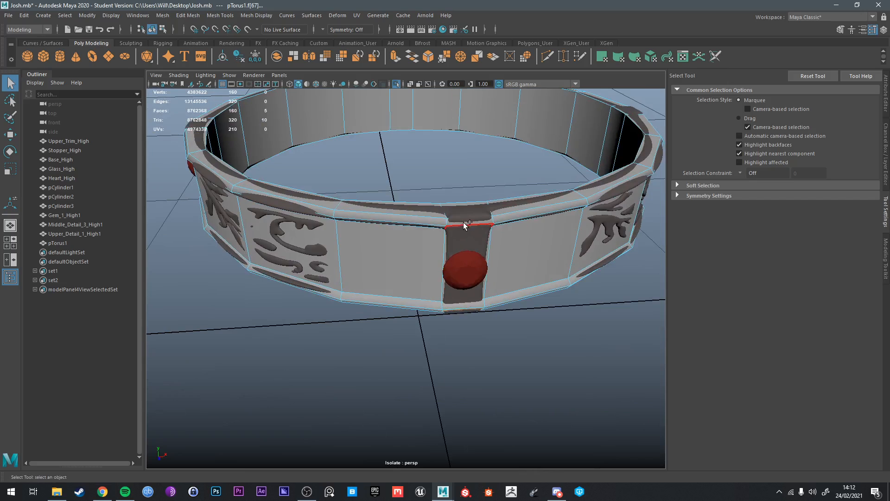
pyautogui.keyDown('shift'); pyautogui.click(405, 250); pyautogui.keyUp('shift')
pyautogui.keyDown('alt'); pyautogui.moveTo(406, 249); pyautogui.dragTo(372, 251); pyautogui.keyUp('alt')
pyautogui.keyDown('shift'); pyautogui.click(282, 192); pyautogui.keyUp('shift')
pyautogui.keyDown('shift'); pyautogui.click(330, 264); pyautogui.keyUp('shift')
pyautogui.press('r')
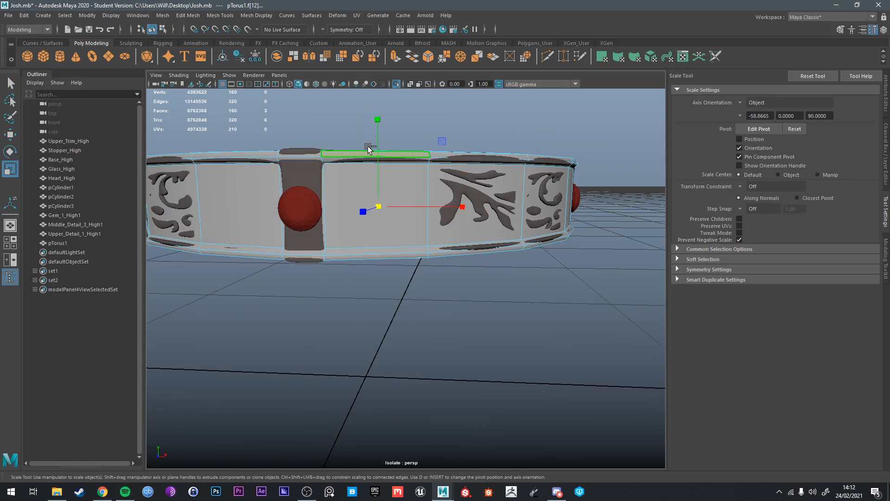
pyautogui.moveTo(360, 147); pyautogui.dragTo(485, 213)
pyautogui.press('q')
pyautogui.moveTo(485, 214); pyautogui.dragTo(485, 190, button='right')
pyautogui.keyDown('alt'); pyautogui.moveTo(452, 213); pyautogui.dragTo(375, 173); pyautogui.keyUp('alt')
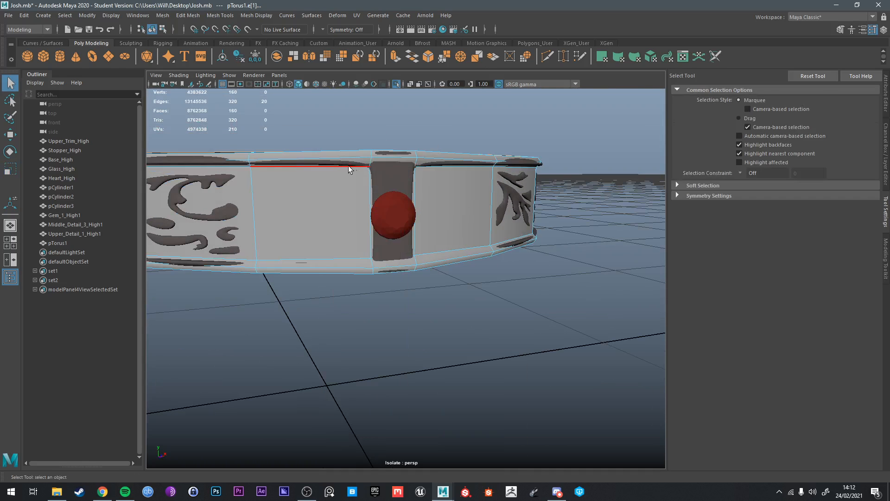
# Step: Return to object selection and isolate the low-poly band on its own
pyautogui.moveTo(365, 168); pyautogui.dragTo(439, 158, button='right')
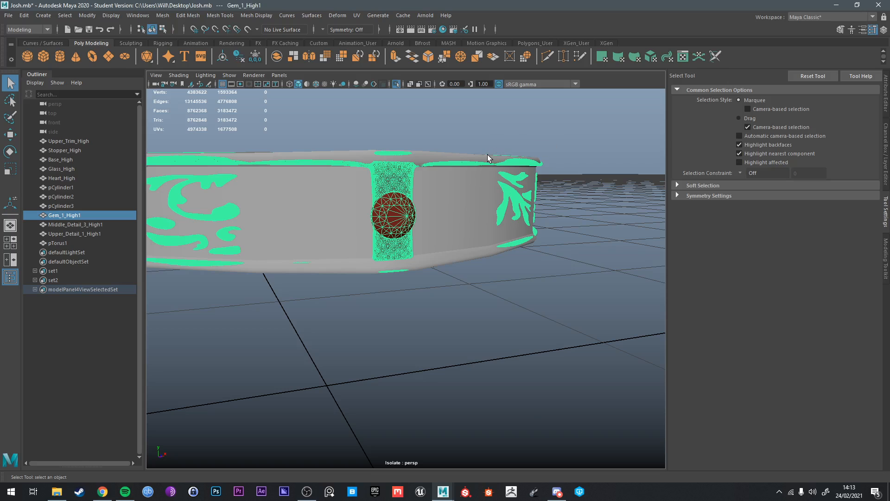
pyautogui.moveTo(488, 155); pyautogui.dragTo(519, 143, button='right')
pyautogui.hotkey('ctrl', '1')
pyautogui.hotkey('ctrl', '1')
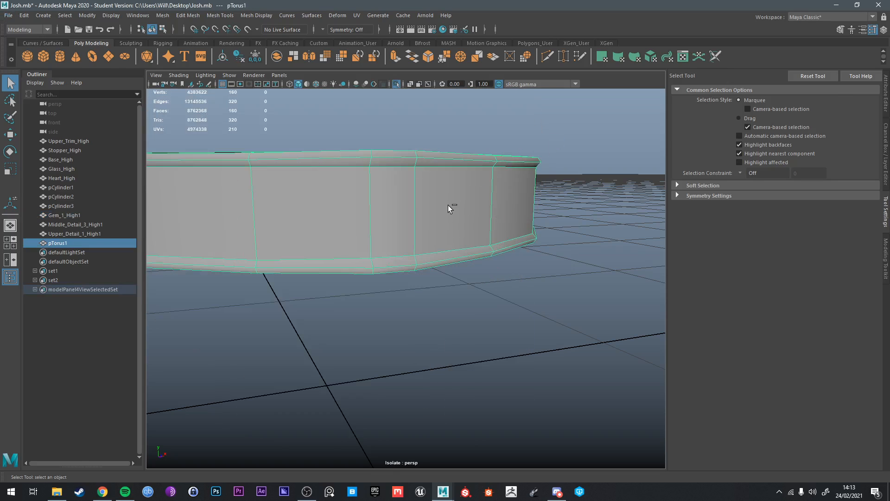
# Step: Select the upper and lower corner vertices of the narrow gem panels all around the band's outer wall
pyautogui.moveTo(448, 205); pyautogui.dragTo(368, 175, button='right')
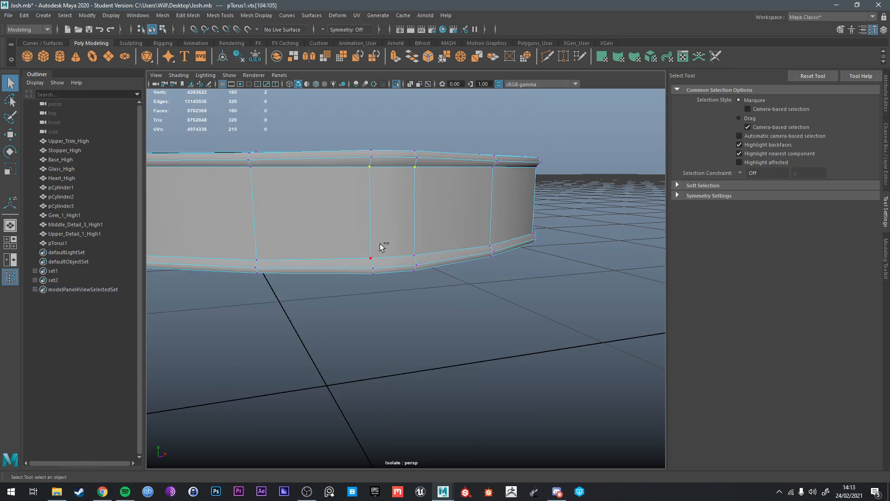
pyautogui.keyDown('ctrl'); pyautogui.keyDown('shift'); pyautogui.moveTo(362, 247); pyautogui.dragTo(429, 263); pyautogui.keyUp('shift'); pyautogui.keyUp('ctrl')
pyautogui.keyDown('alt'); pyautogui.moveTo(503, 247); pyautogui.dragTo(485, 224); pyautogui.keyUp('alt')
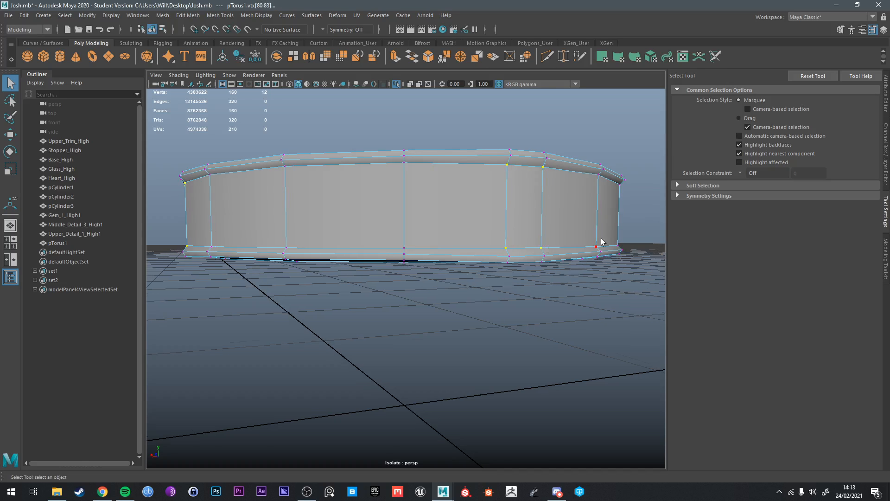
pyautogui.keyDown('alt'); pyautogui.moveTo(602, 241); pyautogui.dragTo(454, 130); pyautogui.keyUp('alt')
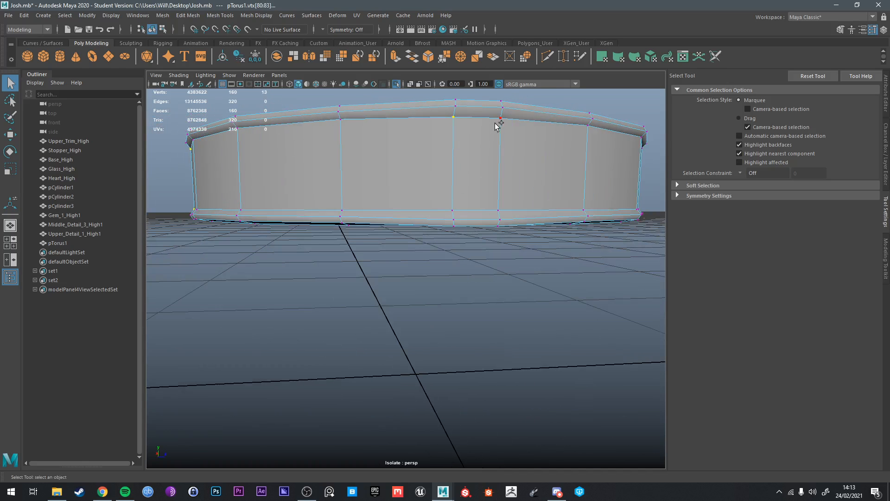
# Step: Bring the full model back into view and scale the gem panel corner vertices to fit the high-poly trim
pyautogui.hotkey('ctrl', '1')
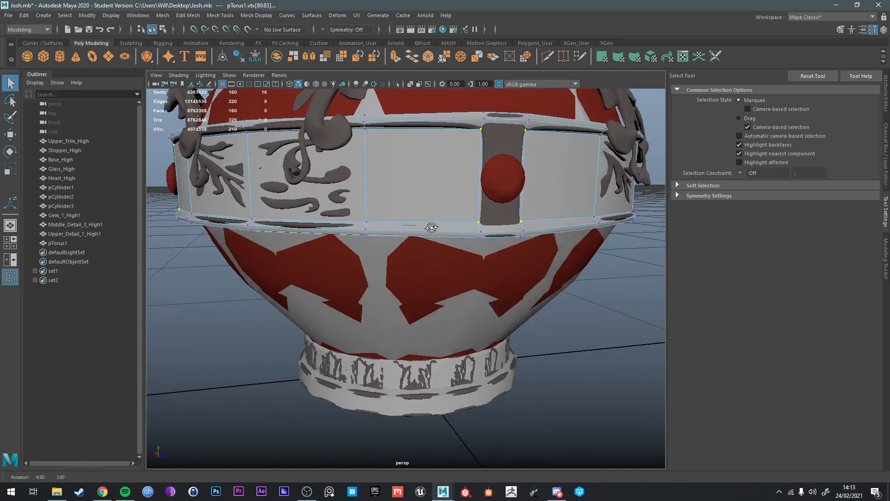
pyautogui.press('r')
pyautogui.moveTo(408, 151); pyautogui.dragTo(422, 194)
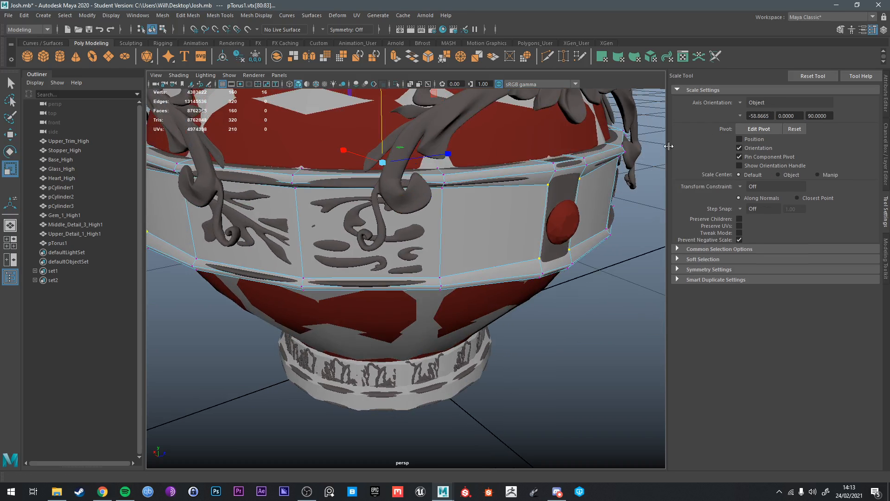
pyautogui.moveTo(381, 161); pyautogui.dragTo(383, 162)
pyautogui.keyDown('alt'); pyautogui.moveTo(616, 296); pyautogui.dragTo(575, 268); pyautogui.keyUp('alt')
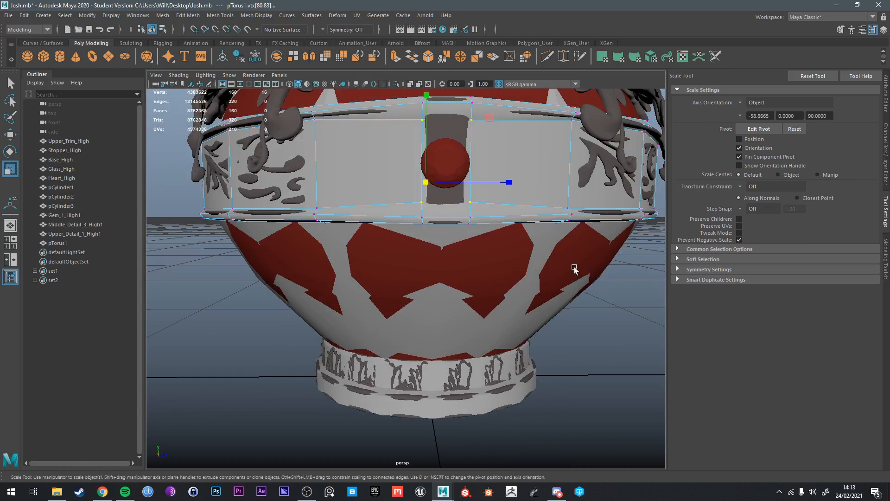
pyautogui.keyDown('alt'); pyautogui.moveTo(574, 268); pyautogui.dragTo(575, 312, button='middle'); pyautogui.keyUp('alt')
pyautogui.press('q')
# Step: Select the band's upper and lower outer rim edge loops and scale them slightly to fit the high-poly rims
pyautogui.keyDown('alt'); pyautogui.moveTo(486, 189); pyautogui.dragTo(571, 198); pyautogui.keyUp('alt')
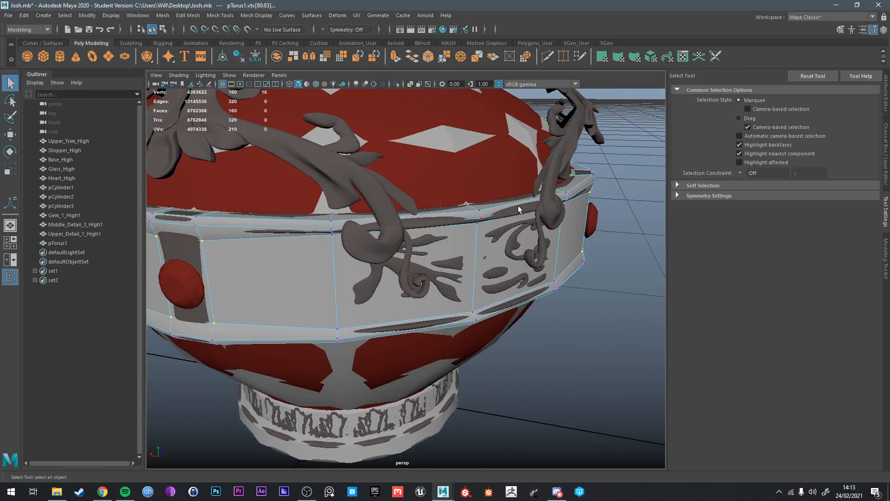
pyautogui.moveTo(500, 217)
pyautogui.keyDown('alt'); pyautogui.mouseDown()
pyautogui.moveTo(511, 211)
pyautogui.moveTo(507, 221)
pyautogui.mouseUp(); pyautogui.keyUp('alt')
pyautogui.press('F10')
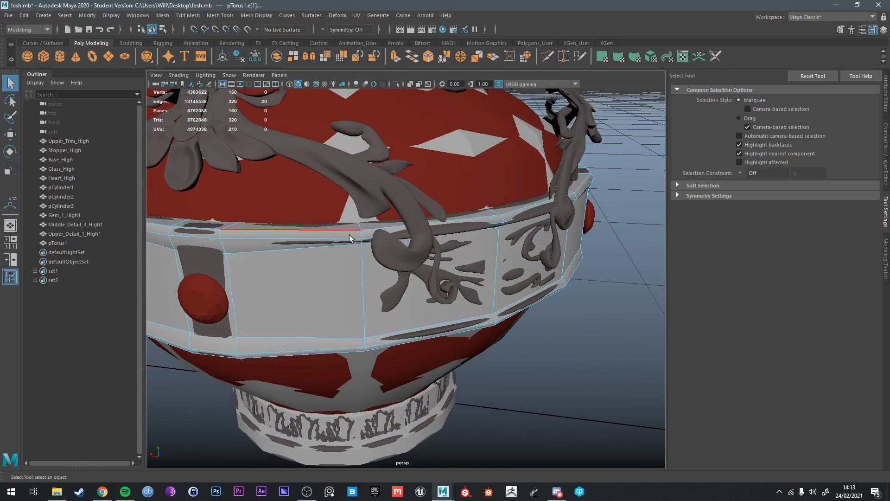
pyautogui.keyDown('alt'); pyautogui.moveTo(346, 241); pyautogui.dragTo(413, 257); pyautogui.keyUp('alt')
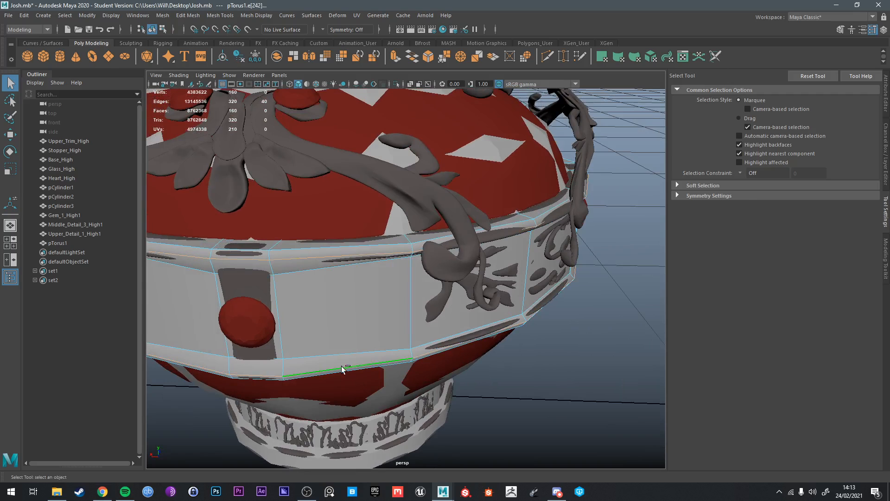
pyautogui.press('r')
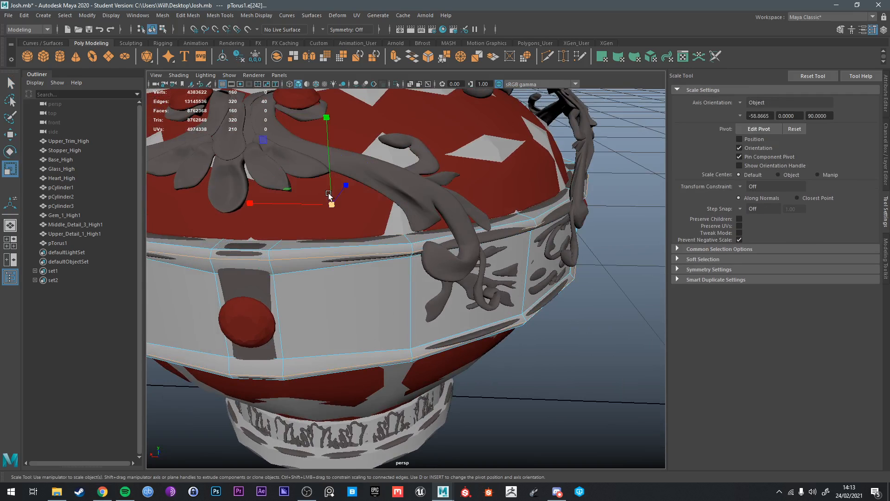
pyautogui.moveTo(328, 193); pyautogui.dragTo(331, 196)
pyautogui.keyDown('alt'); pyautogui.moveTo(347, 235); pyautogui.dragTo(357, 242); pyautogui.keyUp('alt')
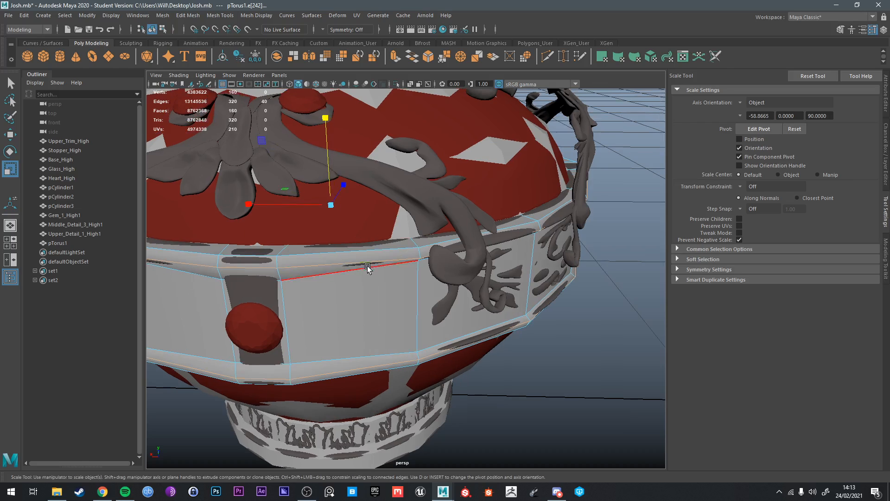
pyautogui.press('e')
pyautogui.press('r')
pyautogui.click(330, 206)
pyautogui.moveTo(331, 207); pyautogui.dragTo(332, 208)
# Step: Return to object selection, select the low-poly band and isolate it
pyautogui.press('q')
pyautogui.moveTo(600, 380); pyautogui.dragTo(645, 224, button='right')
pyautogui.click(636, 242)
pyautogui.keyDown('alt'); pyautogui.moveTo(636, 242); pyautogui.dragTo(482, 233); pyautogui.keyUp('alt')
pyautogui.click(474, 229)
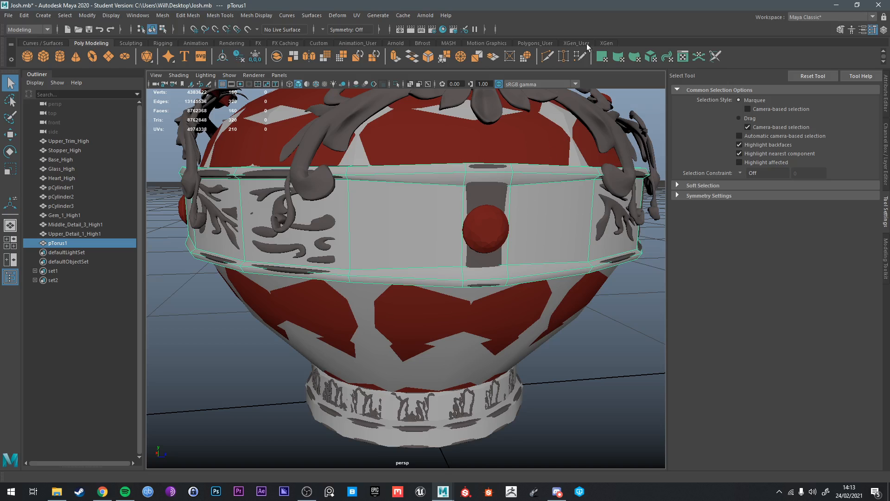
pyautogui.keyDown('alt'); pyautogui.moveTo(553, 134); pyautogui.dragTo(550, 157); pyautogui.keyUp('alt')
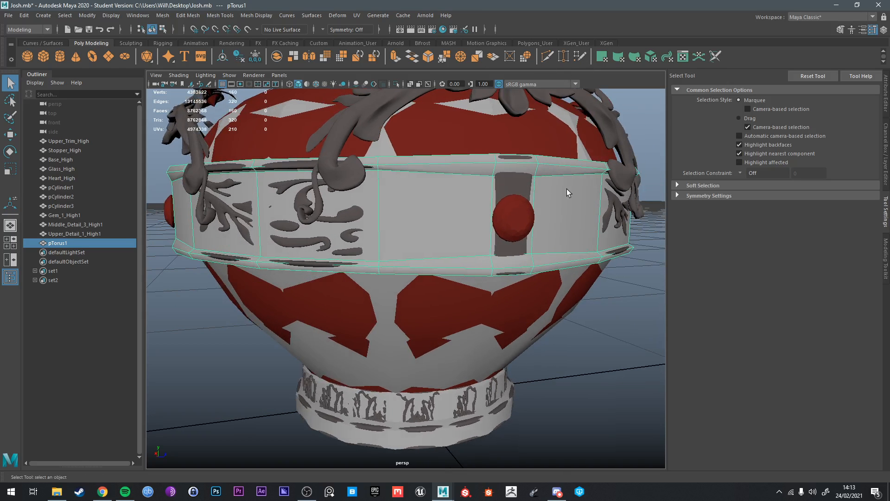
pyautogui.keyDown('alt'); pyautogui.moveTo(567, 188); pyautogui.dragTo(408, 265); pyautogui.keyUp('alt')
pyautogui.hotkey('ctrl', '1')
# Step: Try to delete a cross-section strip of the isolated band and undo the deletion
pyautogui.moveTo(373, 236); pyautogui.dragTo(379, 264, button='right')
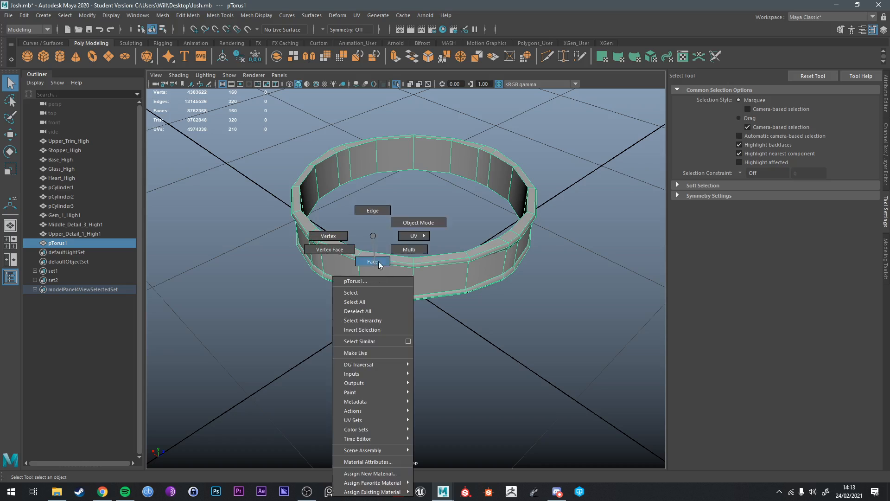
pyautogui.doubleClick(387, 313)
pyautogui.press('Delete')
pyautogui.keyDown('alt'); pyautogui.moveTo(388, 313); pyautogui.dragTo(461, 280); pyautogui.keyUp('alt')
pyautogui.hotkey('ctrl', 'z')
# Step: Delete two cross-section strips of faces to split the band into two pieces, and select the larger piece's faces
pyautogui.moveTo(365, 236); pyautogui.dragTo(366, 263, button='right')
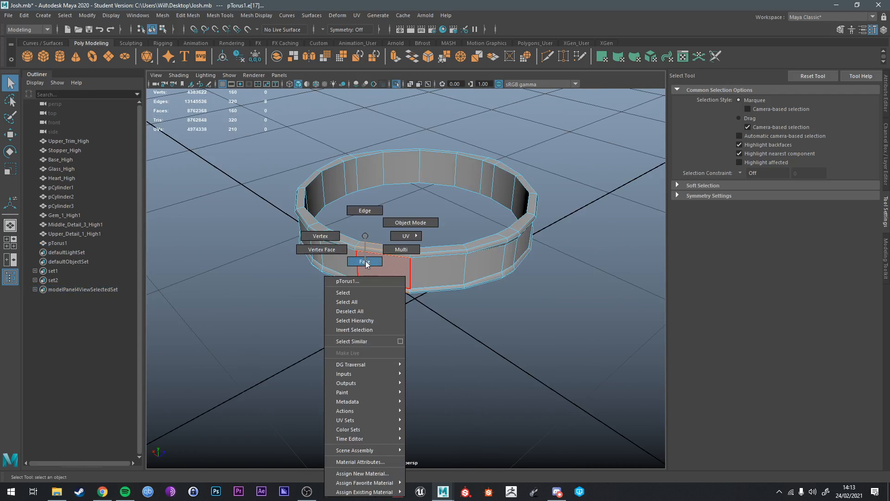
pyautogui.doubleClick(389, 313)
pyautogui.press('Delete')
pyautogui.keyDown('alt'); pyautogui.moveTo(389, 312); pyautogui.dragTo(469, 292); pyautogui.keyUp('alt')
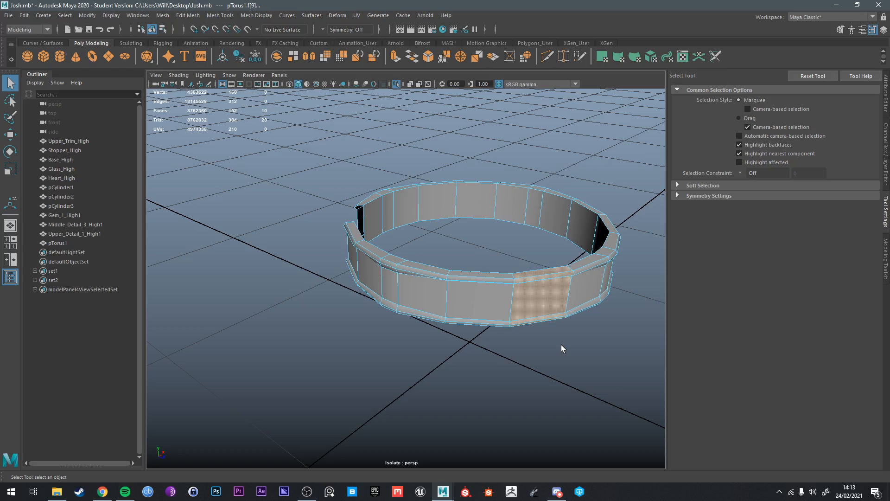
pyautogui.press('Delete')
pyautogui.doubleClick(523, 188)
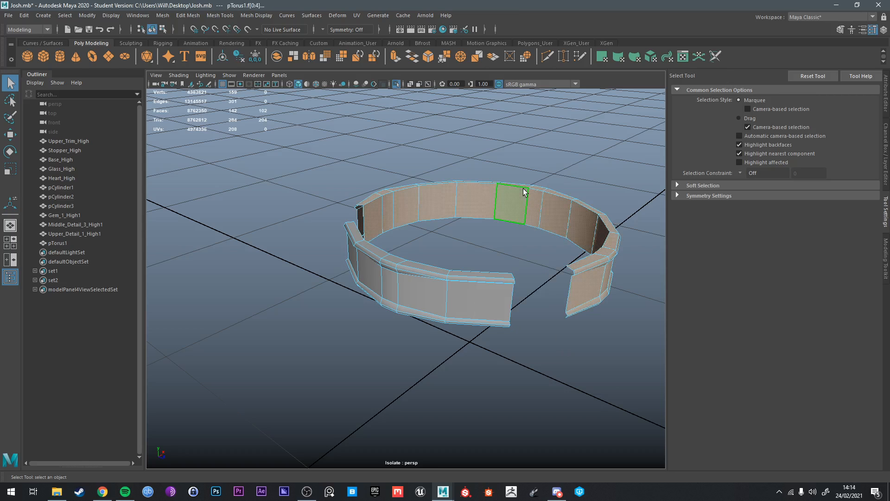
# Step: Delete the selected unneeded faces of pTorus1 and turn off isolation to show the whole bottle
pyautogui.press('Delete')
pyautogui.keyDown('alt'); pyautogui.moveTo(524, 188); pyautogui.dragTo(472, 262); pyautogui.keyUp('alt')
pyautogui.rightClick(469, 260)
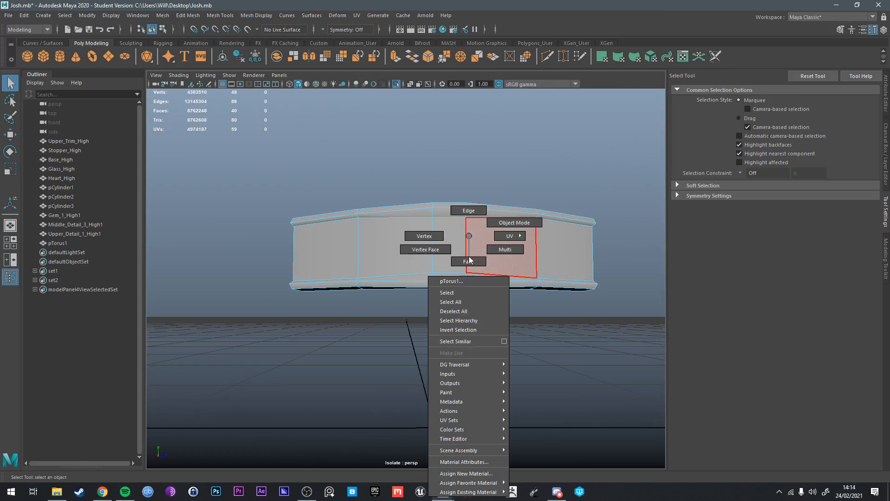
pyautogui.moveTo(469, 257); pyautogui.dragTo(506, 227, button='right')
pyautogui.hotkey('ctrl', '1')
pyautogui.keyDown('alt'); pyautogui.moveTo(487, 240); pyautogui.dragTo(491, 263); pyautogui.keyUp('alt')
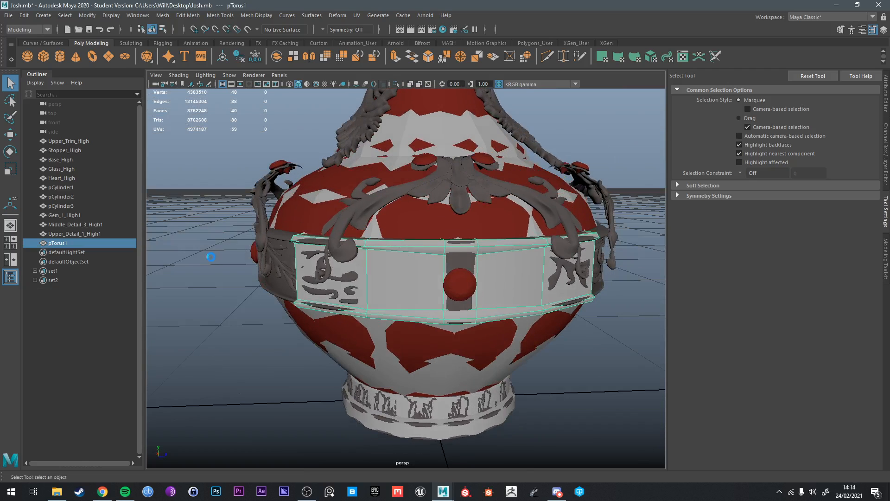
# Step: Insert a horizontal edge loop around the middle of the pTorus1 band with Multi-Cut, level with the round gem
pyautogui.click(428, 253)
pyautogui.scroll(5, 480, 271)
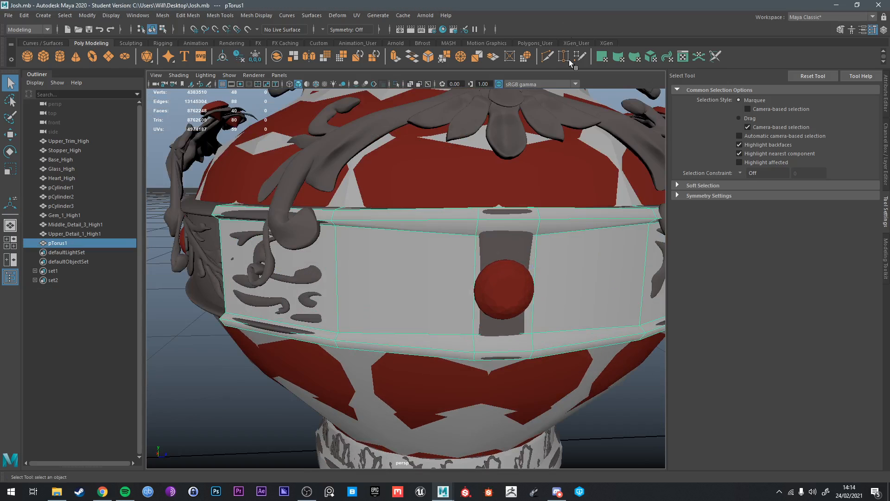
pyautogui.click(547, 57)
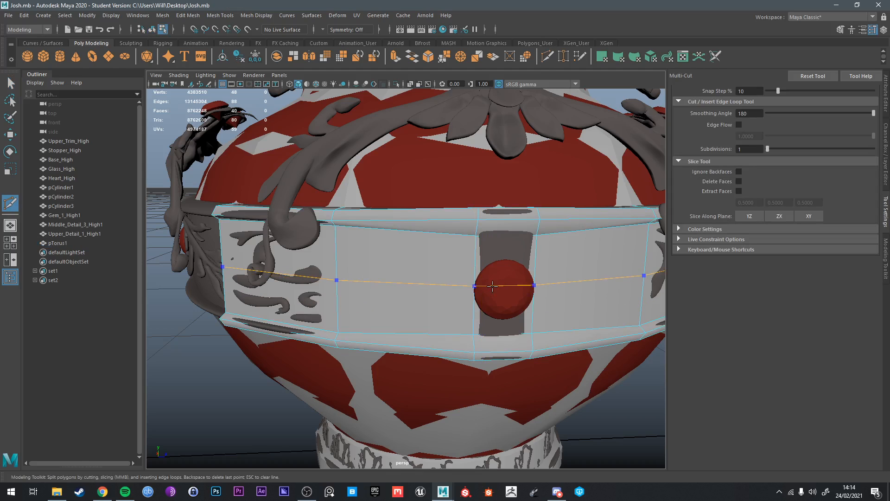
pyautogui.keyDown('ctrl'); pyautogui.click(493, 286); pyautogui.keyUp('ctrl')
pyautogui.press('q')
# Step: Bevel the short horizontal edge of the band behind the gem with a fraction of 0.5 and one segment
pyautogui.moveTo(478, 251); pyautogui.dragTo(495, 234, button='right')
pyautogui.moveTo(441, 239); pyautogui.dragTo(437, 203, button='right')
pyautogui.click(433, 273)
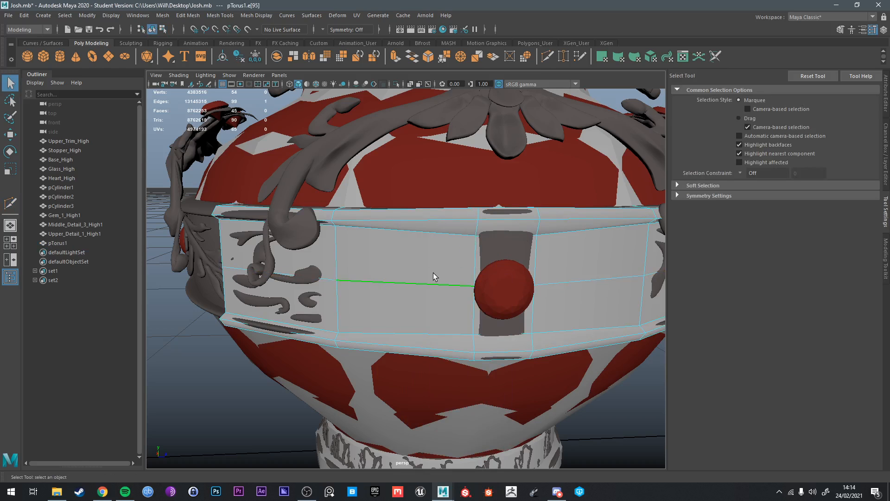
pyautogui.hotkey('ctrl', '1')
pyautogui.click(500, 284)
pyautogui.hotkey('ctrl', '1')
pyautogui.hotkey('ctrl', 'b')
pyautogui.keyDown('alt'); pyautogui.moveTo(557, 260); pyautogui.dragTo(497, 244, button='middle'); pyautogui.keyUp('alt')
pyautogui.scroll(3, 524, 244)
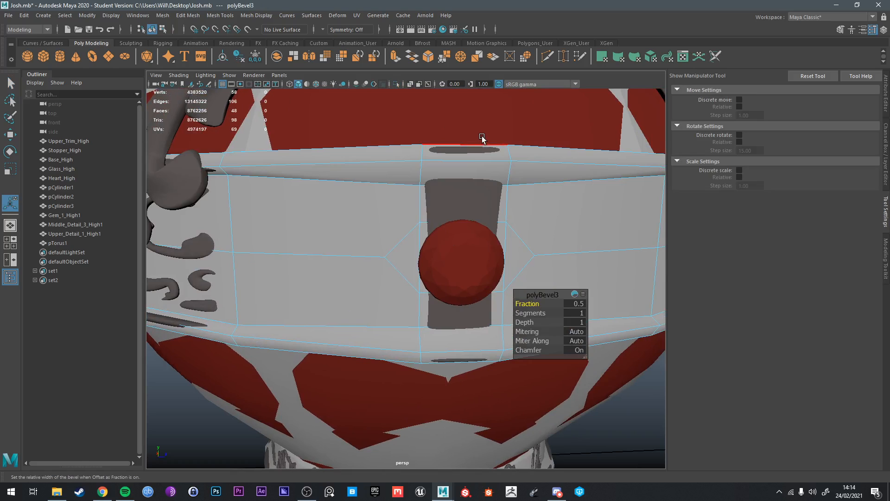
# Step: Select the square face created by the bevel on pTorus1 behind the red gem
pyautogui.moveTo(503, 235); pyautogui.dragTo(504, 261, button='right')
pyautogui.click(503, 234)
pyautogui.keyDown('alt'); pyautogui.moveTo(516, 229); pyautogui.dragTo(466, 252); pyautogui.keyUp('alt')
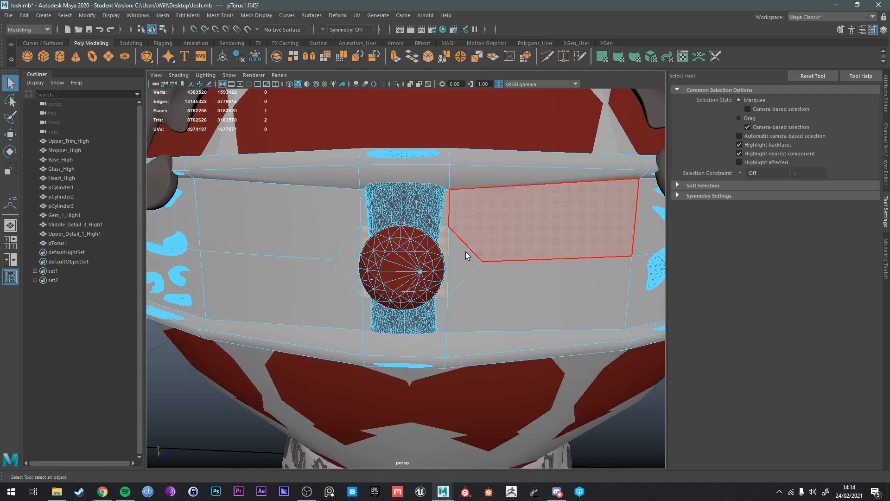
pyautogui.moveTo(466, 252); pyautogui.dragTo(563, 220, button='right')
pyautogui.click(521, 227)
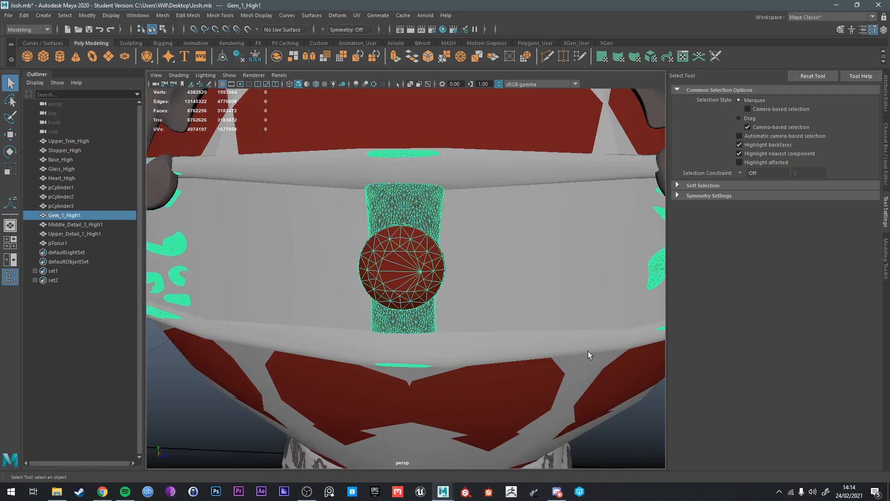
pyautogui.click(605, 401)
pyautogui.click(484, 255)
pyautogui.moveTo(483, 256); pyautogui.dragTo(482, 258, button='right')
pyautogui.click(473, 240)
pyautogui.keyDown('alt'); pyautogui.moveTo(473, 241); pyautogui.dragTo(447, 246); pyautogui.keyUp('alt')
# Step: Try to extrude the square face outward past the gem and scale its front face down
pyautogui.hotkey('ctrl', 'e')
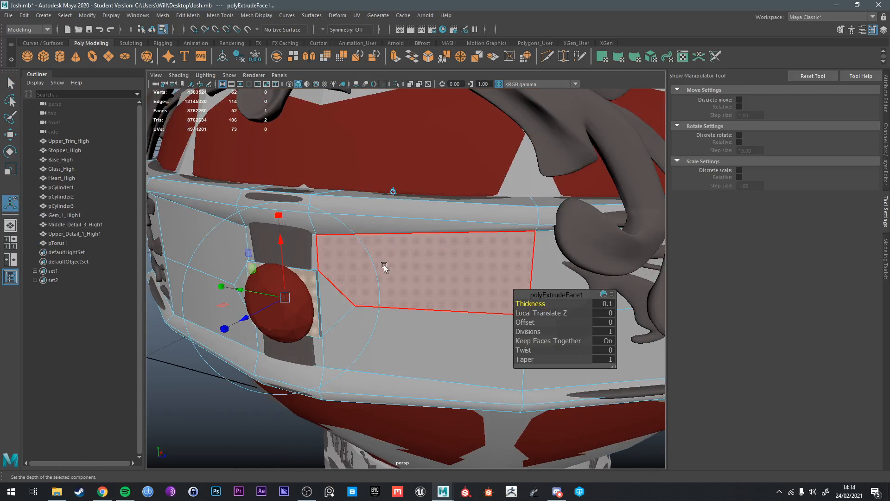
pyautogui.press('w')
pyautogui.moveTo(384, 267)
pyautogui.keyDown('alt'); pyautogui.mouseDown()
pyautogui.moveTo(351, 281)
pyautogui.moveTo(381, 266)
pyautogui.mouseUp(); pyautogui.keyUp('alt')
pyautogui.keyDown('alt'); pyautogui.moveTo(381, 265); pyautogui.dragTo(424, 283); pyautogui.keyUp('alt')
pyautogui.press('e')
pyautogui.press('r')
pyautogui.keyDown('alt'); pyautogui.moveTo(424, 284); pyautogui.dragTo(437, 280); pyautogui.keyUp('alt')
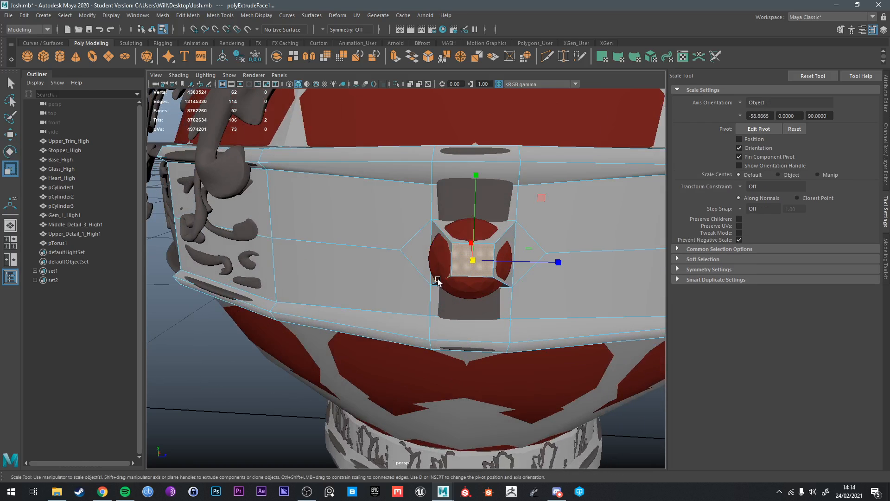
pyautogui.keyDown('alt'); pyautogui.moveTo(508, 261); pyautogui.dragTo(489, 260); pyautogui.keyUp('alt')
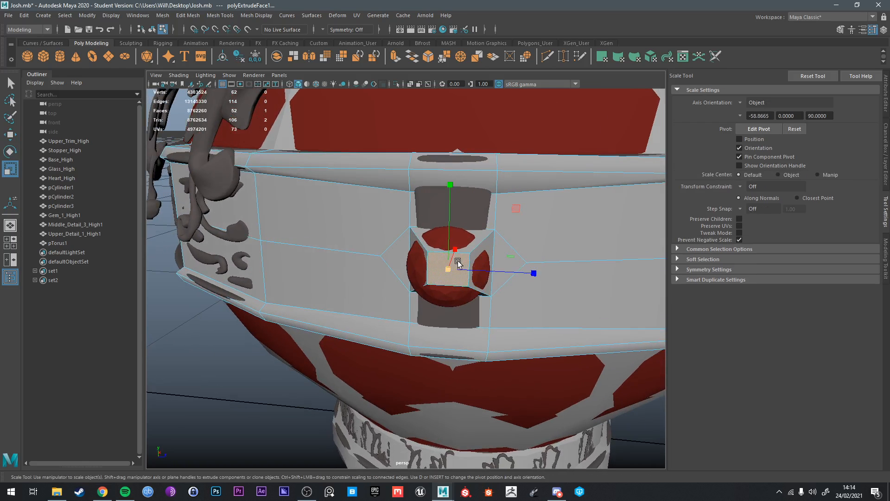
pyautogui.keyDown('ctrl'); pyautogui.moveTo(458, 261); pyautogui.dragTo(383, 264, button='right'); pyautogui.keyUp('ctrl')
pyautogui.keyDown('shift'); pyautogui.moveTo(449, 263); pyautogui.dragTo(451, 231, button='right'); pyautogui.keyUp('shift')
pyautogui.press('w')
pyautogui.keyDown('alt'); pyautogui.moveTo(451, 230); pyautogui.dragTo(472, 268); pyautogui.keyUp('alt')
pyautogui.hotkey('ctrl', 'z')
pyautogui.hotkey('ctrl', 'z')
pyautogui.press('q')
pyautogui.moveTo(472, 268); pyautogui.dragTo(476, 279, button='right')
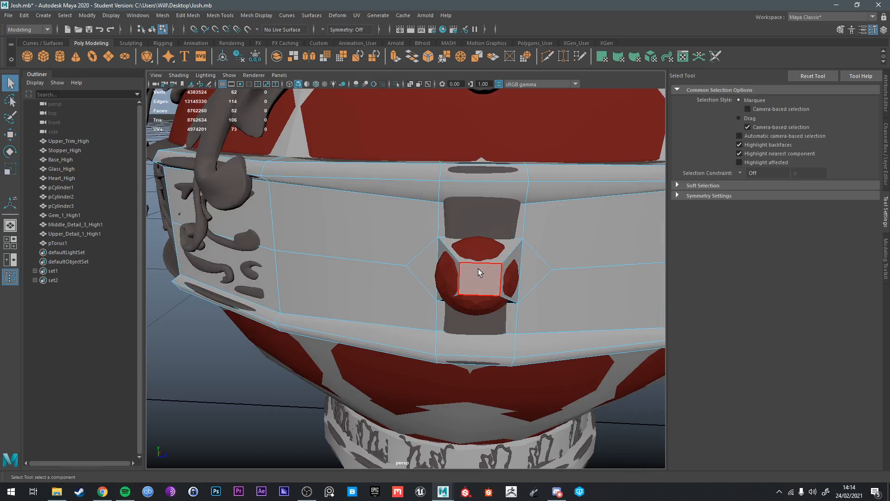
pyautogui.click(478, 269)
pyautogui.keyDown('alt'); pyautogui.moveTo(478, 269); pyautogui.dragTo(507, 253); pyautogui.keyUp('alt')
pyautogui.press('e')
pyautogui.press('r')
pyautogui.press('w')
pyautogui.hotkey('ctrl', 'z')
pyautogui.press('q')
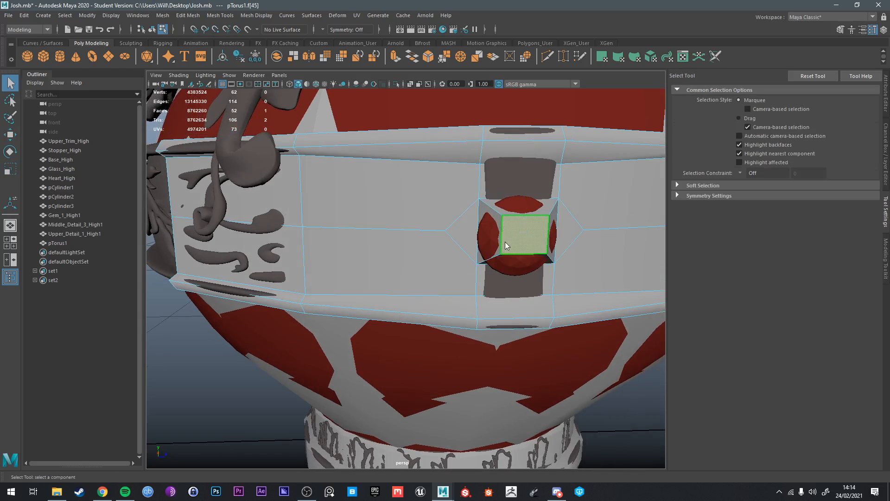
# Step: Undo the scaling and extrusion of the square face behind the gem
pyautogui.moveTo(505, 241); pyautogui.dragTo(577, 211, button='right')
pyautogui.hotkey('ctrl', '1')
pyautogui.keyDown('alt'); pyautogui.moveTo(583, 210); pyautogui.dragTo(517, 258); pyautogui.keyUp('alt')
pyautogui.hotkey('ctrl', 'z')
pyautogui.hotkey('ctrl', 'z')
pyautogui.hotkey('ctrl', 'z')
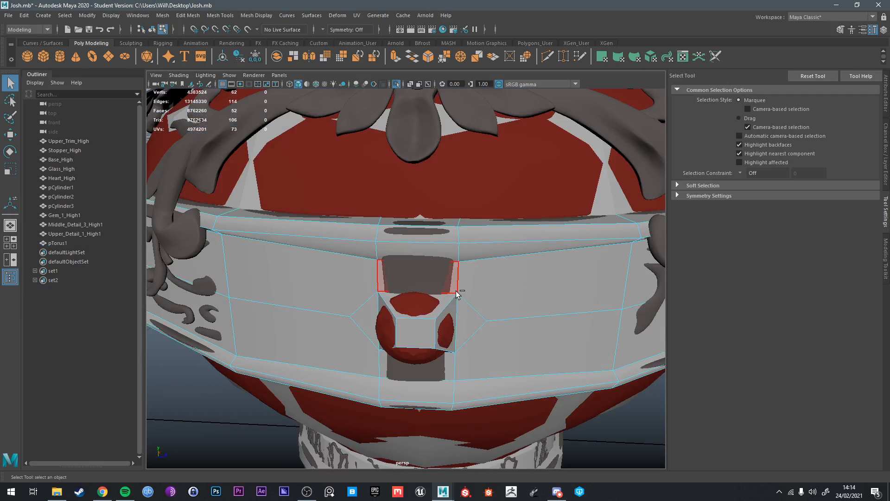
pyautogui.hotkey('ctrl', 'z')
pyautogui.press('w')
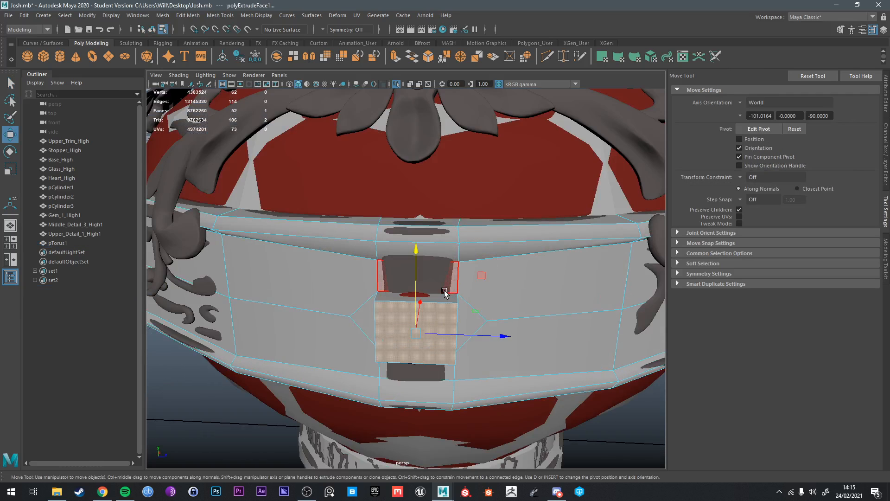
pyautogui.hotkey('ctrl', 'z')
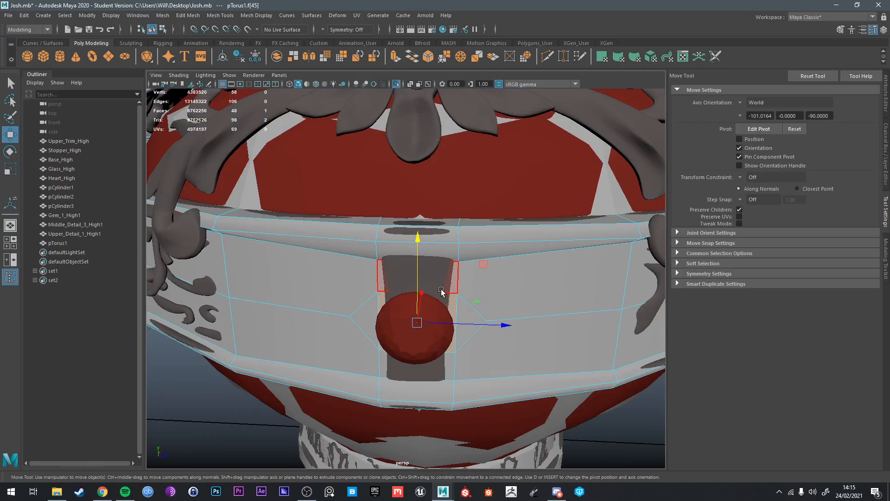
# Step: Extrude the square face behind the gem and pull it outward past the gem's front
pyautogui.scroll(-8, 441, 290)
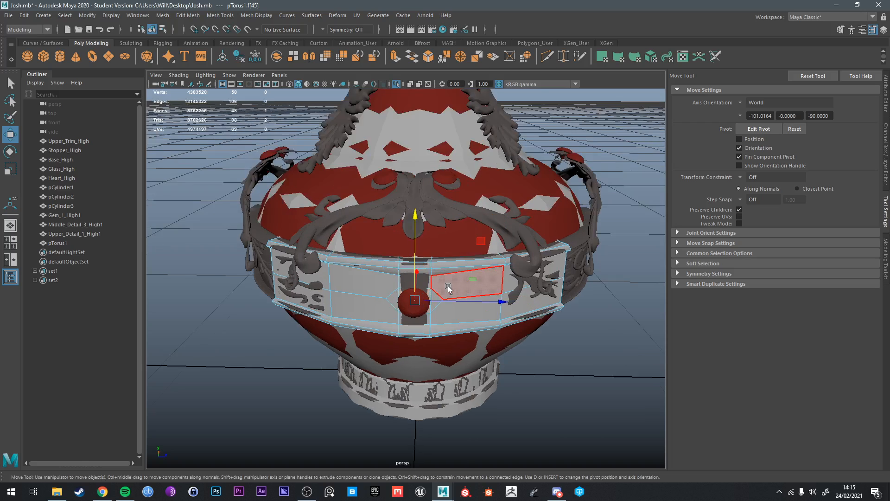
pyautogui.keyDown('alt'); pyautogui.moveTo(448, 288); pyautogui.dragTo(439, 247, button='middle'); pyautogui.keyUp('alt')
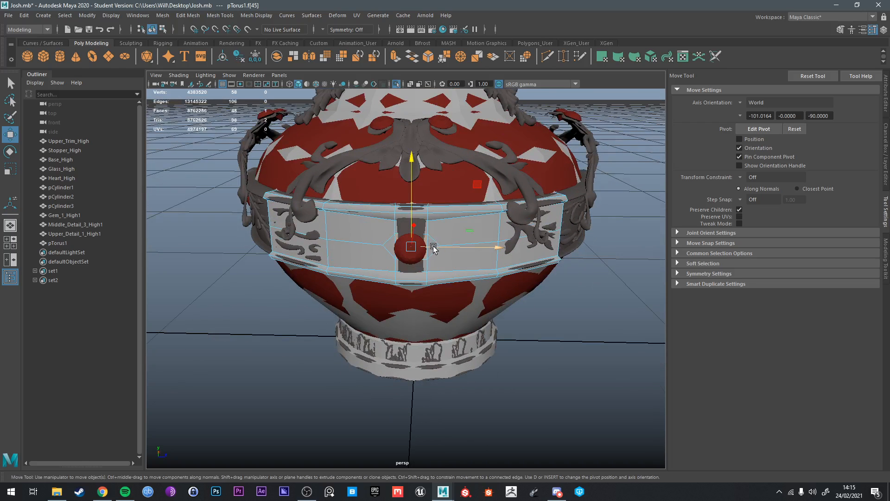
pyautogui.press('t')
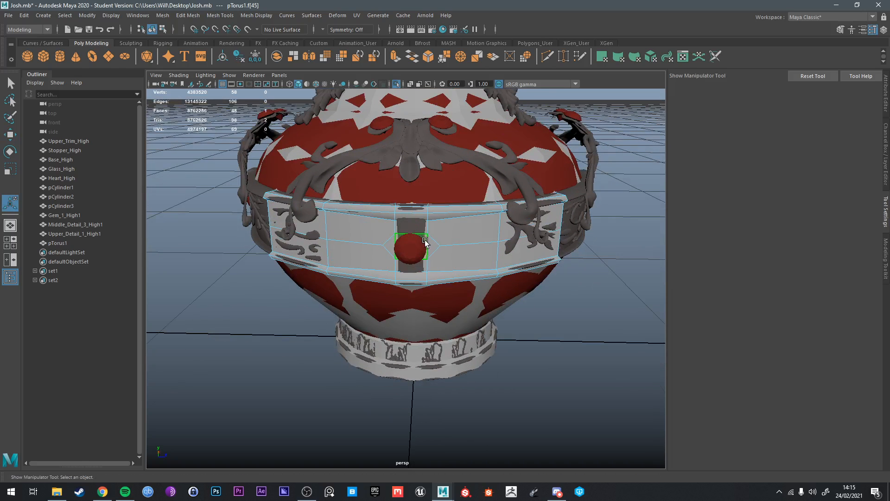
pyautogui.hotkey('ctrl', 'e')
pyautogui.keyDown('alt'); pyautogui.moveTo(410, 248); pyautogui.dragTo(395, 258); pyautogui.keyUp('alt')
pyautogui.press('w')
pyautogui.scroll(5, 395, 258)
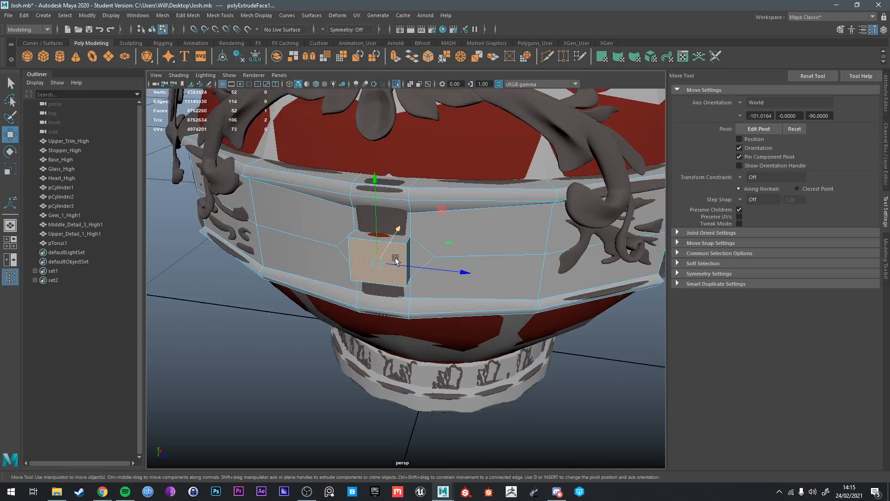
# Step: Scale down the extruded front face so that the extrusion tapers around the gem
pyautogui.press('r')
pyautogui.click(435, 247)
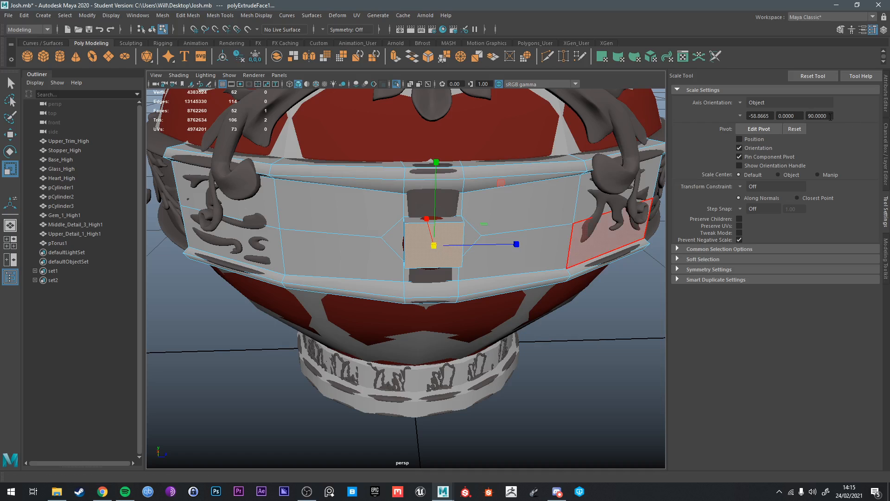
pyautogui.click(744, 103)
pyautogui.click(756, 115)
pyautogui.moveTo(461, 233); pyautogui.dragTo(447, 260, button='middle')
# Step: Move the small front face of the extrusion so it is centred over the gem
pyautogui.scroll(5, 416, 251)
pyautogui.press('w')
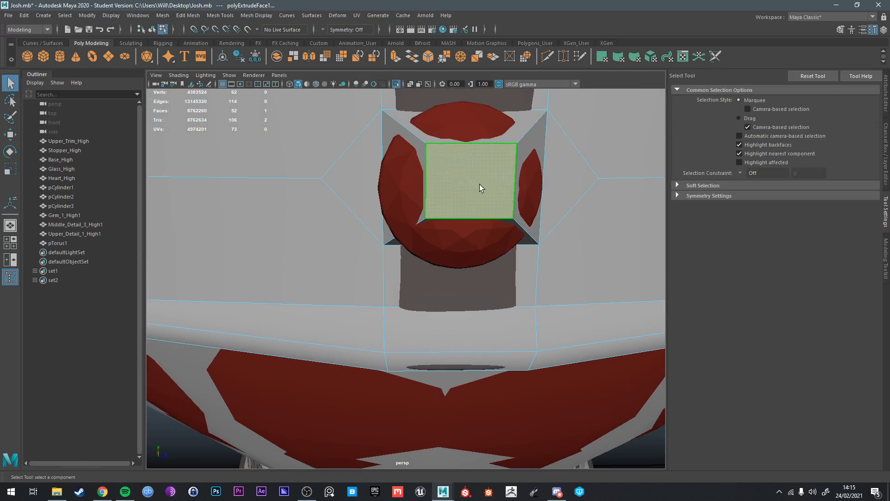
pyautogui.moveTo(493, 181); pyautogui.dragTo(464, 165)
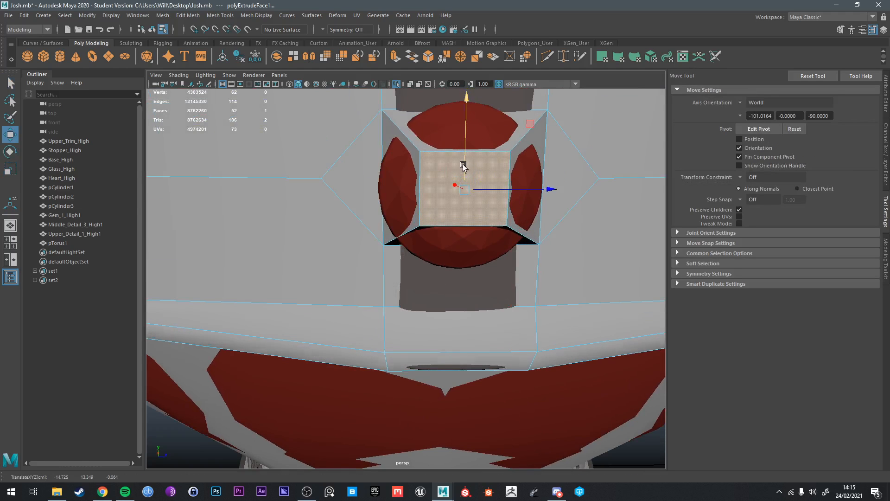
pyautogui.keyDown('alt'); pyautogui.moveTo(505, 189); pyautogui.dragTo(420, 197); pyautogui.keyUp('alt')
pyautogui.press('q')
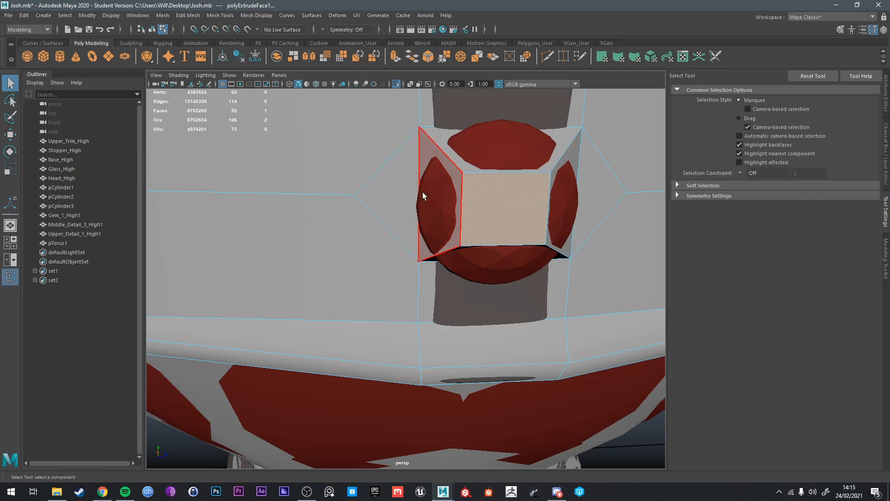
# Step: Isolate pTorus1 and use Multi-Cut to cut a vertical line through the middle of the extrusion, down to the lower rim
pyautogui.moveTo(526, 166); pyautogui.dragTo(552, 172, button='right')
pyautogui.hotkey('ctrl', '1')
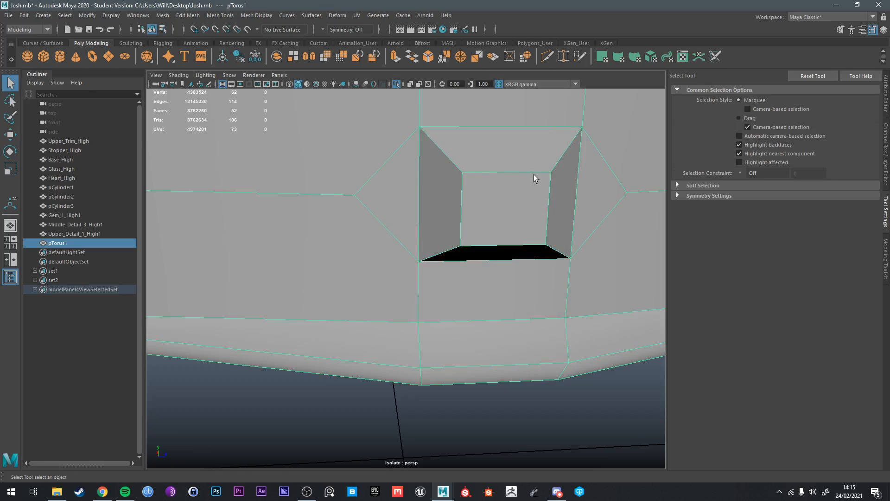
pyautogui.click(547, 58)
pyautogui.scroll(-5, 524, 142)
pyautogui.keyDown('alt'); pyautogui.moveTo(478, 183); pyautogui.dragTo(476, 191, button='middle'); pyautogui.keyUp('alt')
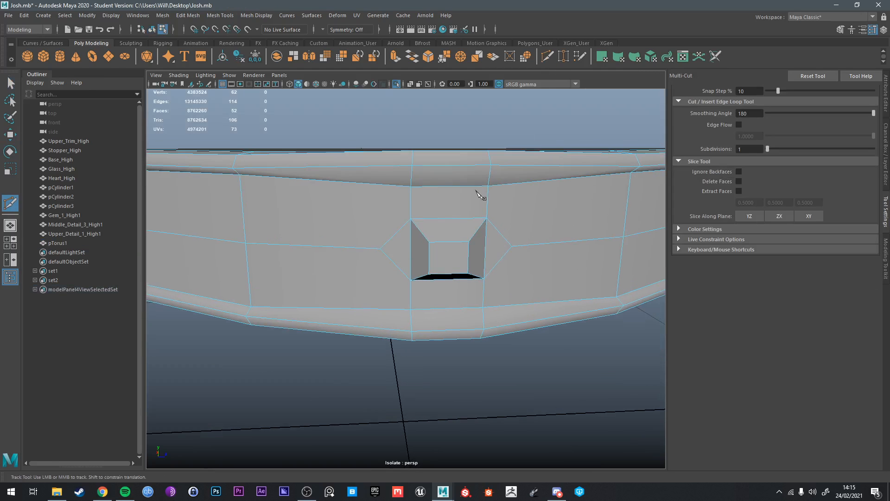
pyautogui.keyDown('alt'); pyautogui.moveTo(456, 270); pyautogui.dragTo(451, 214); pyautogui.keyUp('alt')
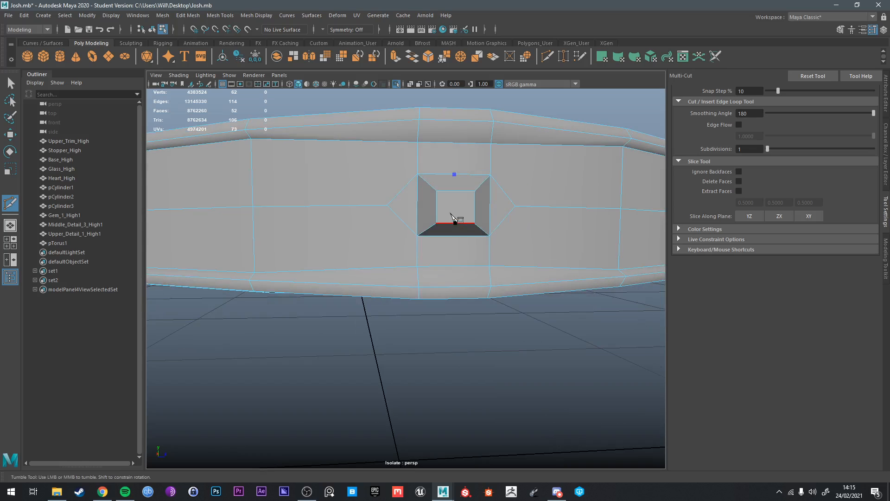
pyautogui.click(454, 235)
pyautogui.click(454, 266)
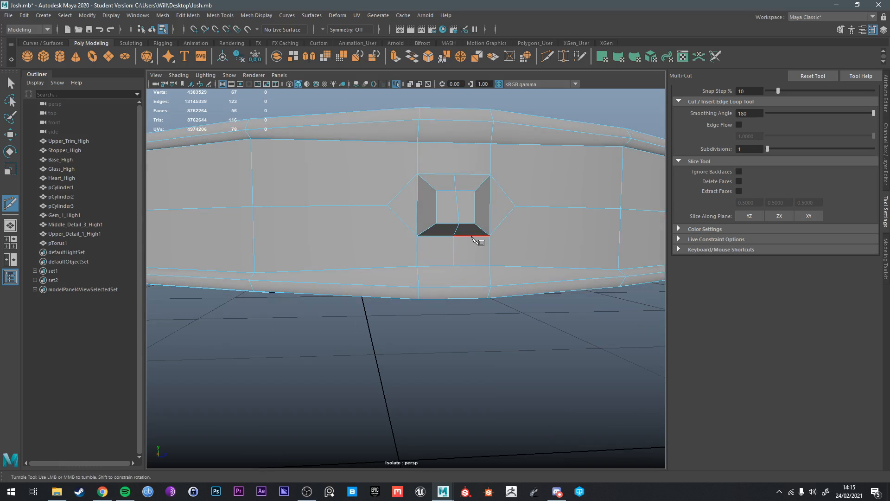
pyautogui.click(455, 175)
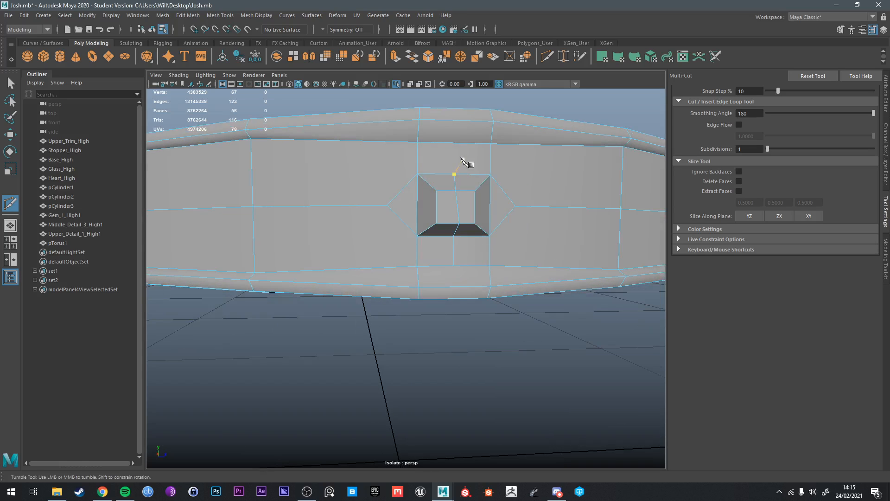
pyautogui.press('q')
# Step: Delete the extra vertical edge between the extrusion and the band's lower rim
pyautogui.moveTo(451, 236); pyautogui.dragTo(449, 198, button='right')
pyautogui.click(454, 251)
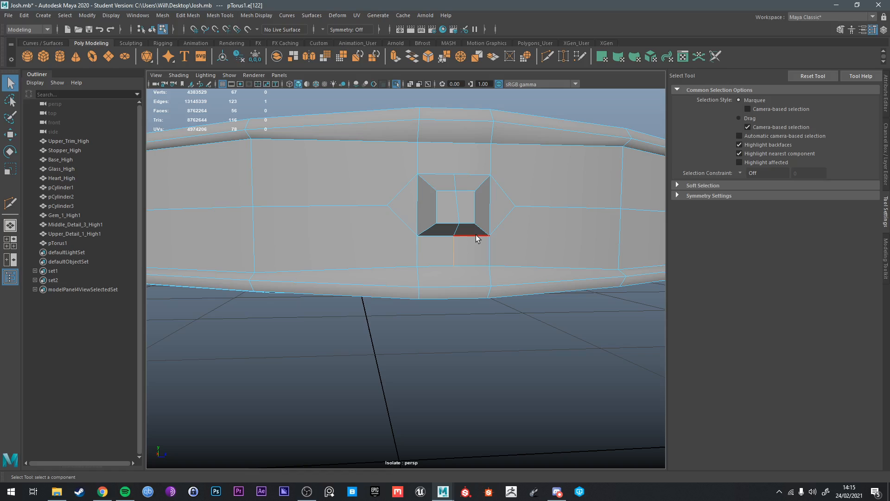
pyautogui.hotkey('ctrl', 'Delete')
# Step: Cut a horizontal line across the extrusion with Multi-Cut, connecting the pointed bevel vertices on both sides
pyautogui.click(547, 56)
pyautogui.click(387, 205)
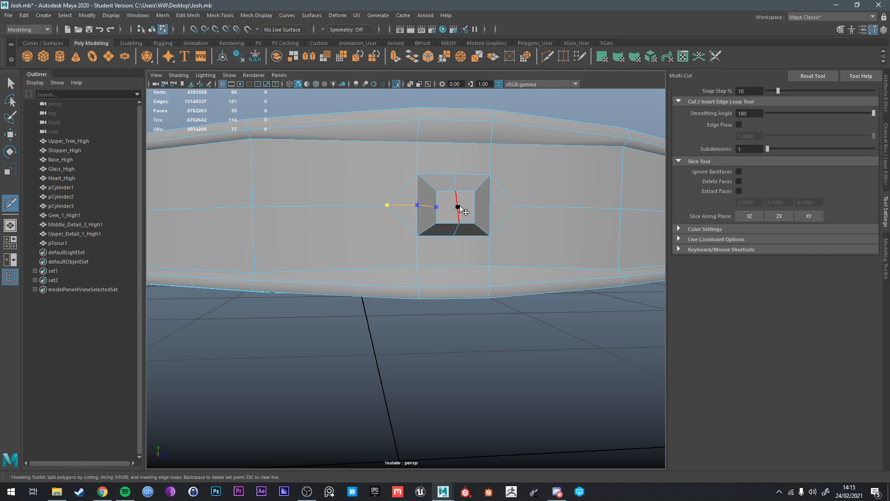
pyautogui.click(478, 208)
pyautogui.press('q')
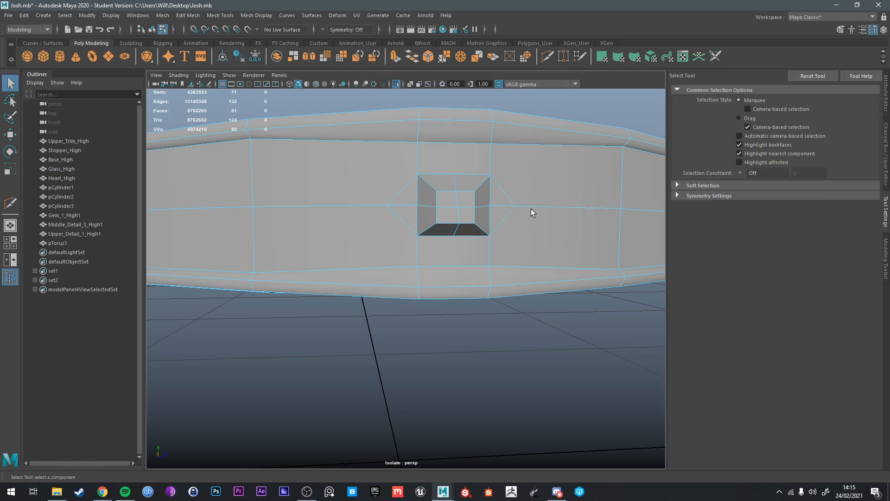
# Step: Target-weld the middle vertex on the extrusion's left base edge with the neighbouring pointed bevel vertex
pyautogui.moveTo(499, 190); pyautogui.dragTo(538, 179, button='right')
pyautogui.scroll(2, 465, 202)
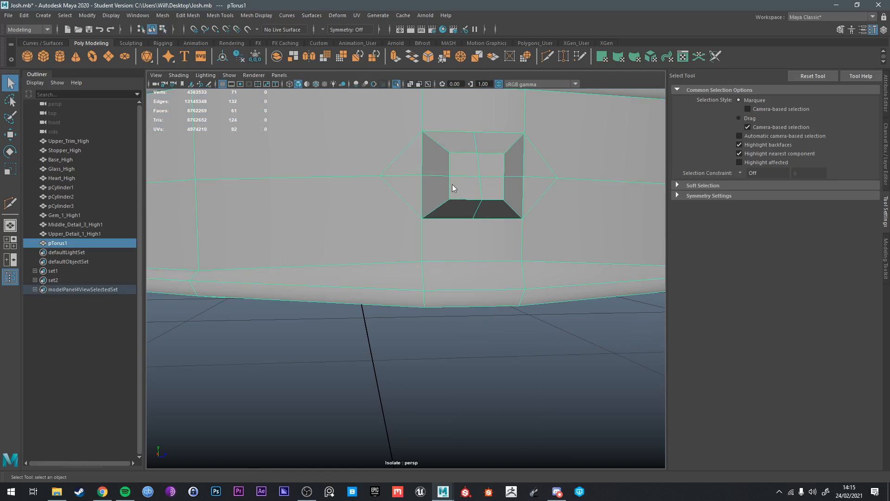
pyautogui.moveTo(452, 184); pyautogui.dragTo(423, 176, button='right')
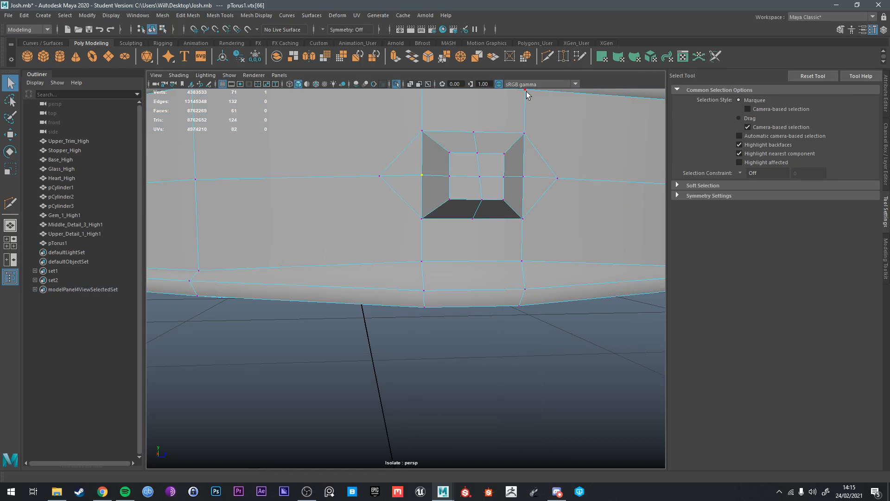
pyautogui.click(564, 56)
pyautogui.moveTo(396, 176); pyautogui.dragTo(392, 175)
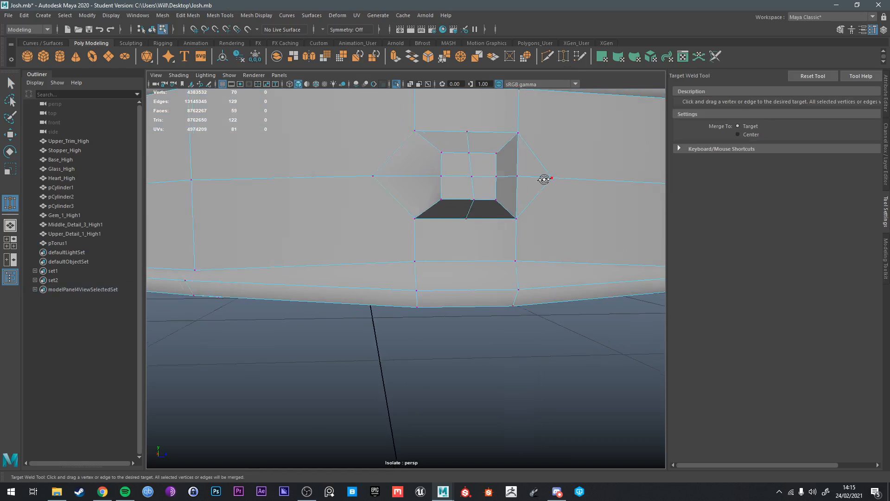
# Step: Weld the extrusion's right middle base vertex to its pointed bevel vertex, and scale the top and bottom middle base vertices outward around the gem
pyautogui.keyDown('alt'); pyautogui.moveTo(542, 179); pyautogui.dragTo(493, 192); pyautogui.keyUp('alt')
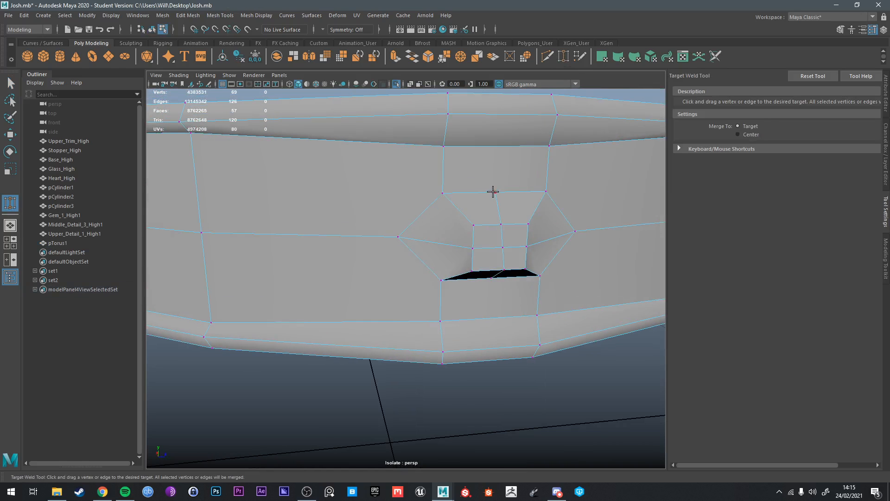
pyautogui.moveTo(498, 190); pyautogui.dragTo(466, 196, button='right')
pyautogui.hotkey('ctrl', '1')
pyautogui.hotkey('ctrl', '1')
pyautogui.click(495, 194)
pyautogui.moveTo(493, 204)
pyautogui.keyDown('alt'); pyautogui.mouseDown()
pyautogui.moveTo(501, 199)
pyautogui.moveTo(492, 200)
pyautogui.mouseUp(); pyautogui.keyUp('alt')
pyautogui.press('r')
pyautogui.moveTo(448, 169); pyautogui.dragTo(455, 117)
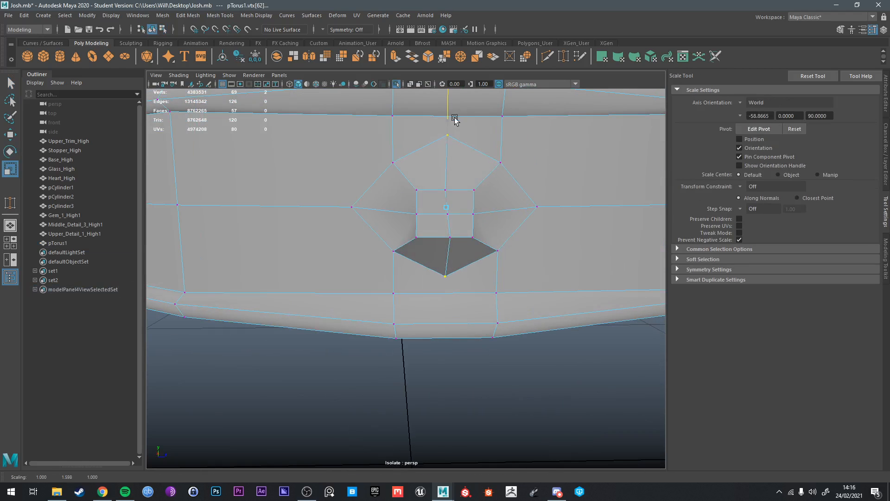
pyautogui.hotkey('ctrl', '1')
pyautogui.moveTo(447, 169); pyautogui.dragTo(445, 177)
pyautogui.press('q')
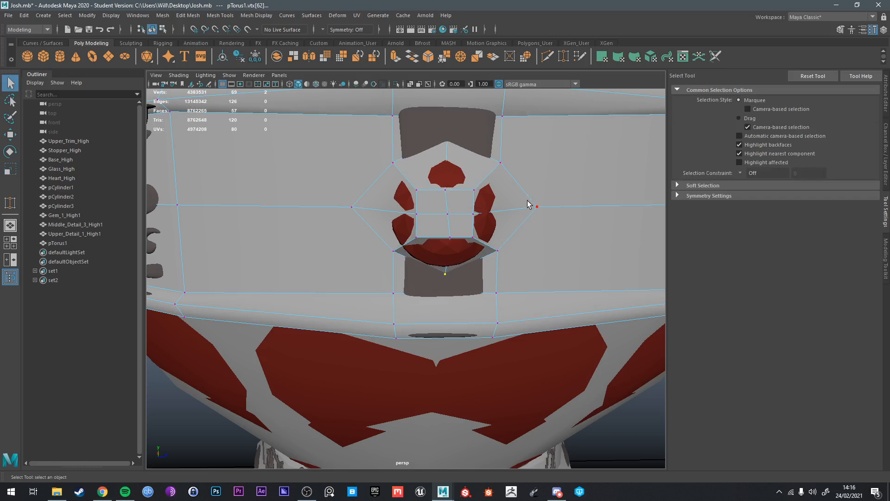
# Step: Scale the extrusion's left and right pointed base vertices inward, closer to the gem's outline
pyautogui.keyDown('shift'); pyautogui.click(376, 206); pyautogui.keyUp('shift')
pyautogui.press('r')
pyautogui.moveTo(529, 207); pyautogui.dragTo(441, 194)
pyautogui.press('w')
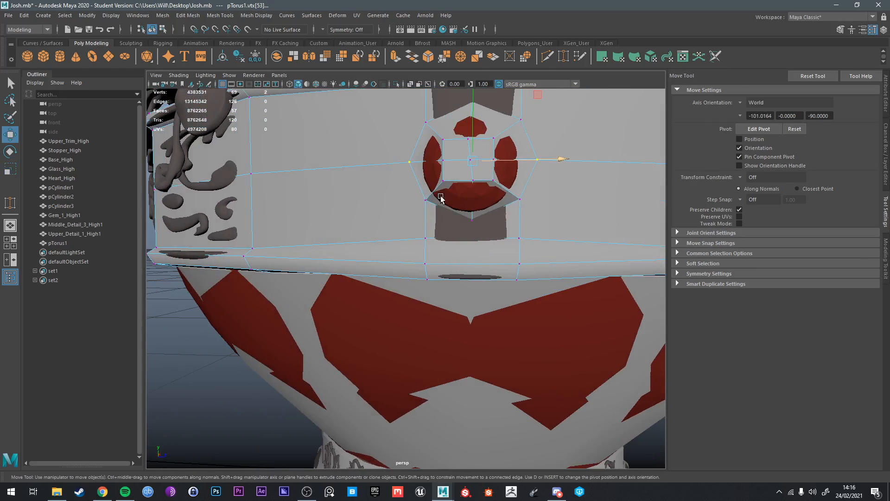
# Step: Select the band's upper and lower rim edges directly above and below the extrusion and move them outward
pyautogui.press('q')
pyautogui.rightClick(456, 174)
pyautogui.scroll(4, 467, 160)
pyautogui.keyDown('alt'); pyautogui.moveTo(487, 125); pyautogui.dragTo(465, 177, button='middle'); pyautogui.keyUp('alt')
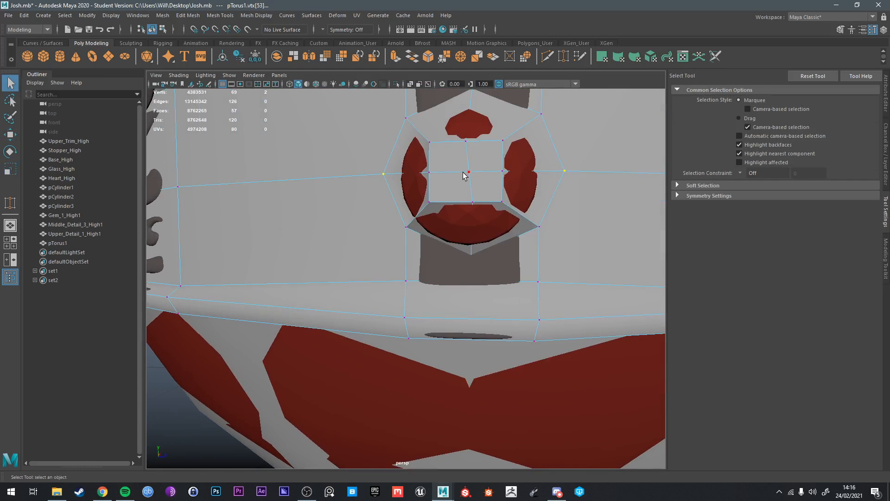
pyautogui.keyDown('alt'); pyautogui.moveTo(446, 122); pyautogui.dragTo(530, 159); pyautogui.keyUp('alt')
pyautogui.scroll(-3, 505, 158)
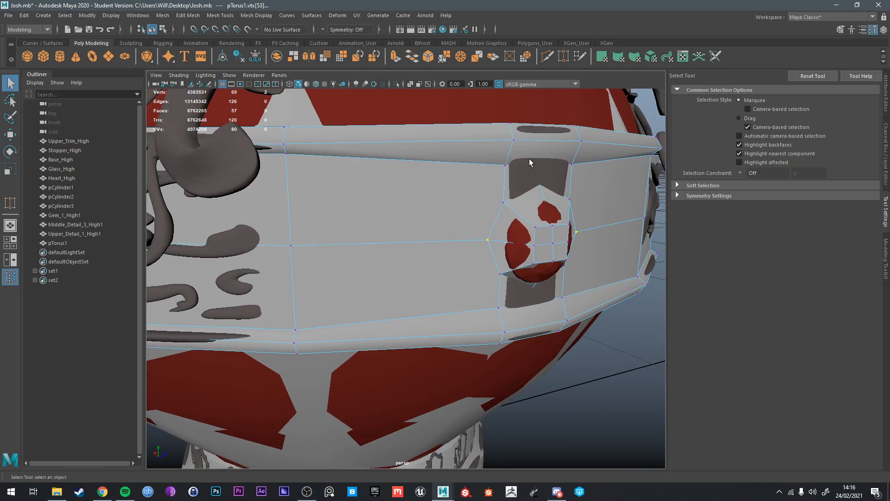
pyautogui.moveTo(569, 141); pyautogui.dragTo(566, 123, button='right')
pyautogui.hotkey('ctrl', '1')
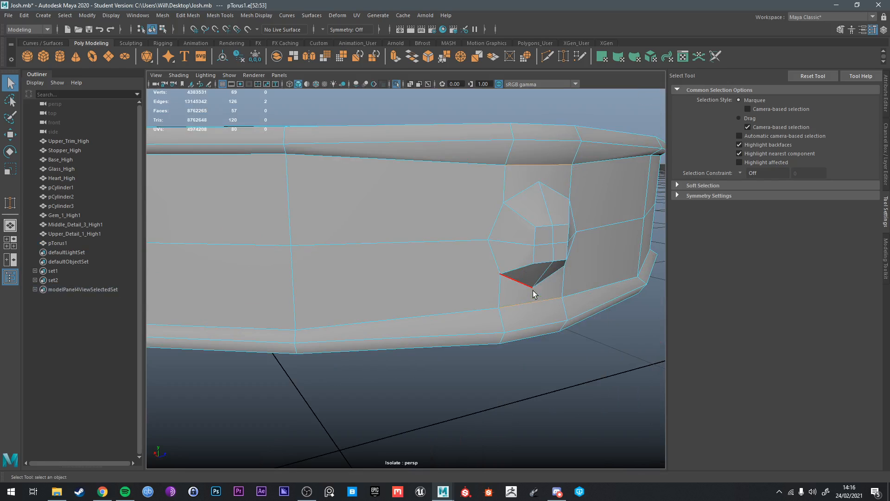
pyautogui.hotkey('ctrl', '1')
pyautogui.press('w')
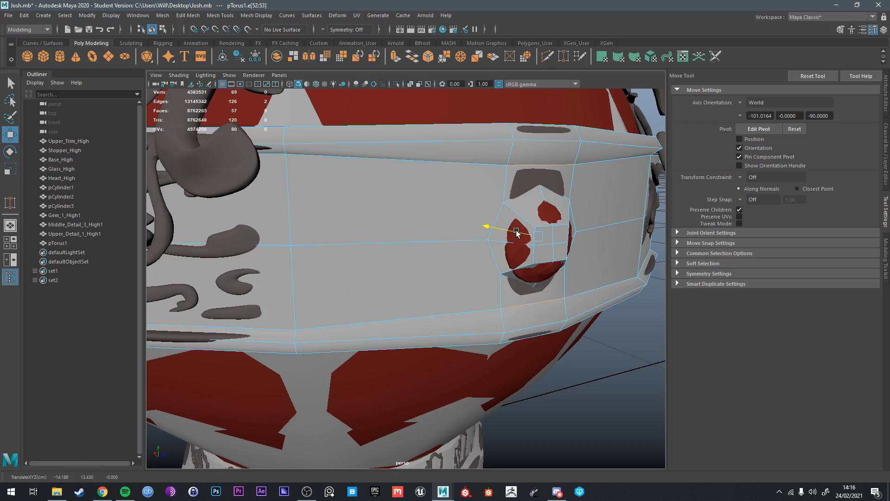
pyautogui.moveTo(516, 231); pyautogui.dragTo(537, 254)
pyautogui.press('q')
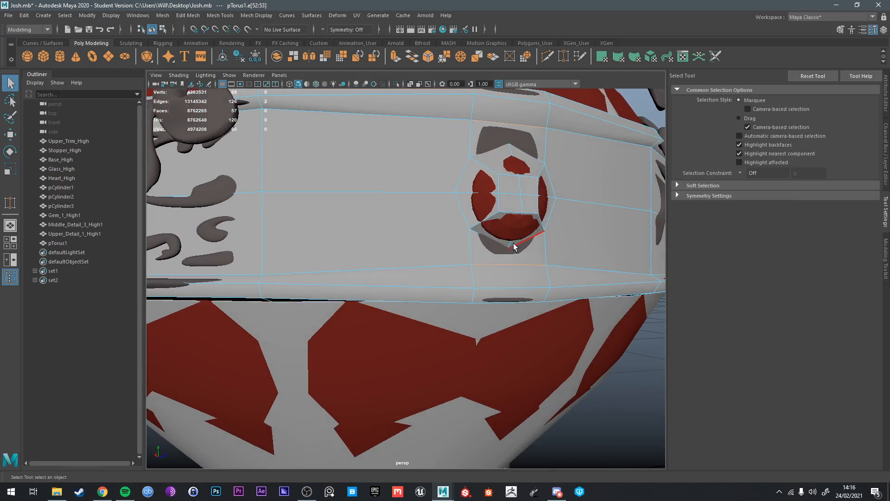
# Step: Connect the extrusion's bottom and top points to the nearest vertices on the band's lower and upper rims
pyautogui.moveTo(535, 234); pyautogui.dragTo(588, 195, button='right')
pyautogui.hotkey('ctrl', '1')
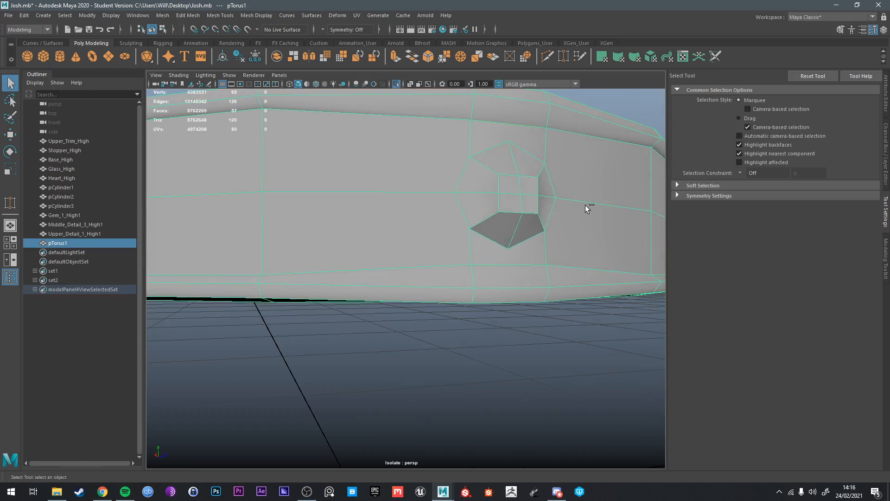
pyautogui.moveTo(518, 229); pyautogui.dragTo(465, 248, button='right')
pyautogui.click(498, 247)
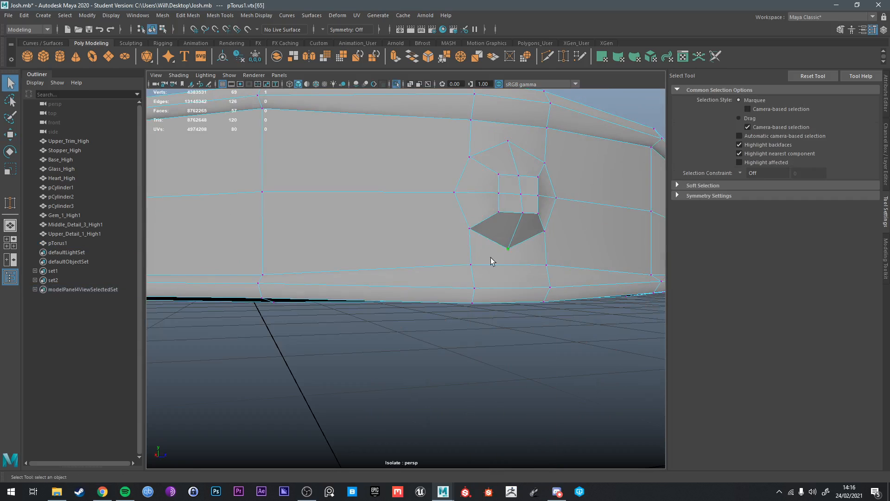
pyautogui.keyDown('shift'); pyautogui.moveTo(533, 260); pyautogui.dragTo(523, 312, button='right'); pyautogui.keyUp('shift')
pyautogui.keyDown('alt'); pyautogui.moveTo(514, 186); pyautogui.dragTo(512, 213, button='middle'); pyautogui.keyUp('alt')
pyautogui.click(511, 173)
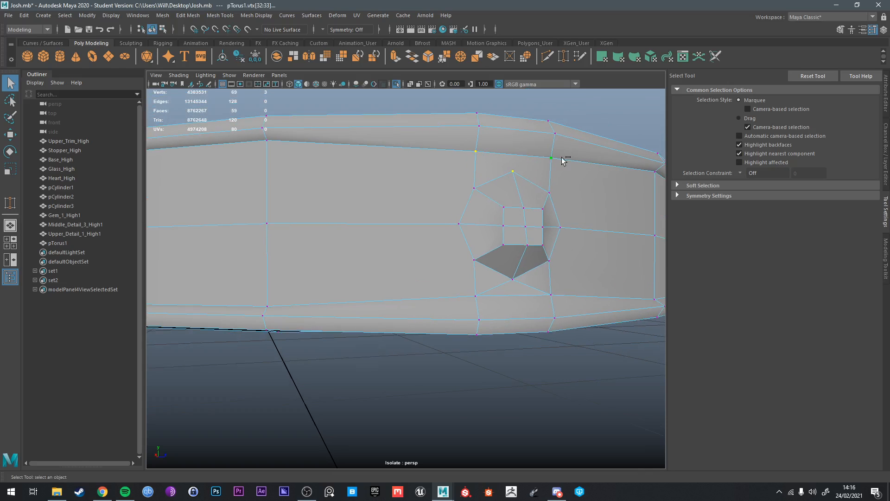
pyautogui.keyDown('alt'); pyautogui.moveTo(551, 161); pyautogui.dragTo(494, 196); pyautogui.keyUp('alt')
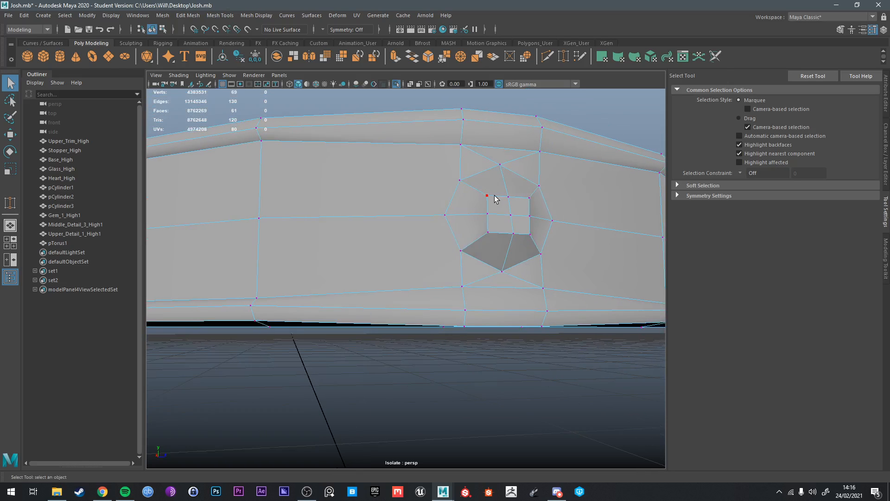
# Step: Target-weld the extrusion's four front corner vertices into the top and bottom middle vertices to form a diamond, and show the full scene
pyautogui.click(567, 58)
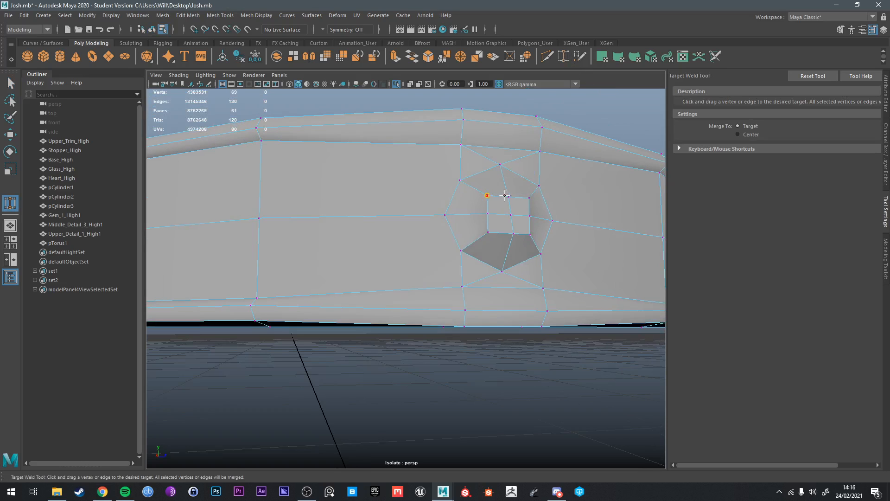
pyautogui.moveTo(506, 233); pyautogui.dragTo(513, 233)
pyautogui.moveTo(530, 234); pyautogui.dragTo(514, 233)
pyautogui.keyDown('alt'); pyautogui.moveTo(540, 237); pyautogui.dragTo(513, 236); pyautogui.keyUp('alt')
pyautogui.press('q')
pyautogui.moveTo(479, 225); pyautogui.dragTo(501, 209, button='right')
pyautogui.hotkey('ctrl', '1')
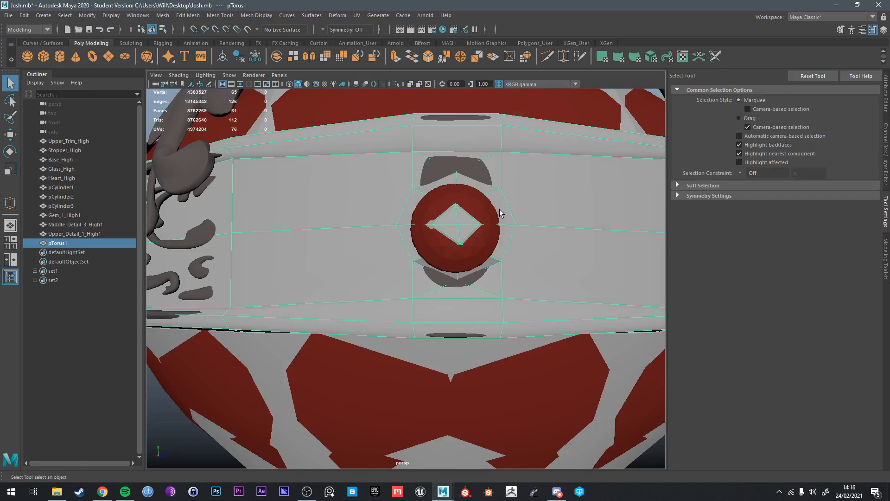
# Step: Select the four faces of the extrusion's diamond front and scale them up over the gem
pyautogui.keyDown('alt'); pyautogui.moveTo(499, 213); pyautogui.dragTo(558, 266); pyautogui.keyUp('alt')
pyautogui.click(545, 264)
pyautogui.press('e')
pyautogui.press('r')
pyautogui.keyDown('alt'); pyautogui.moveTo(558, 265); pyautogui.dragTo(442, 268); pyautogui.keyUp('alt')
pyautogui.hotkey('ctrl', 'z')
pyautogui.press('e')
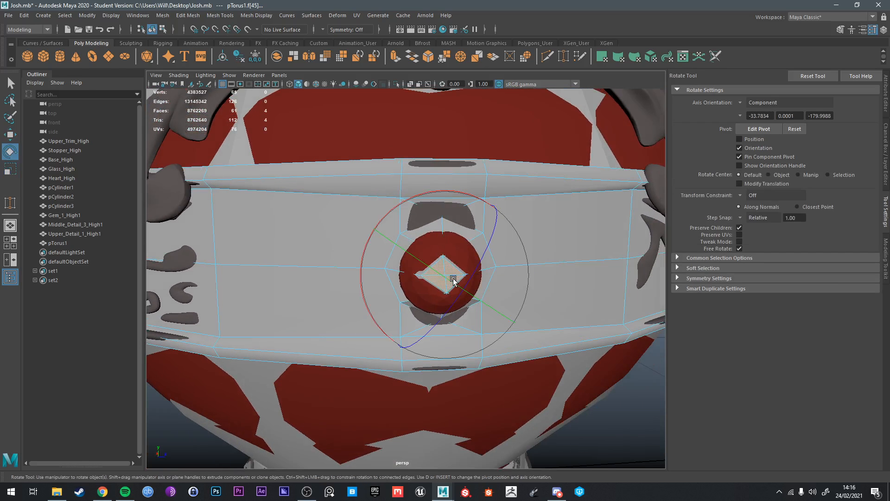
pyautogui.press('r')
pyautogui.moveTo(437, 273); pyautogui.dragTo(457, 262)
pyautogui.press('e')
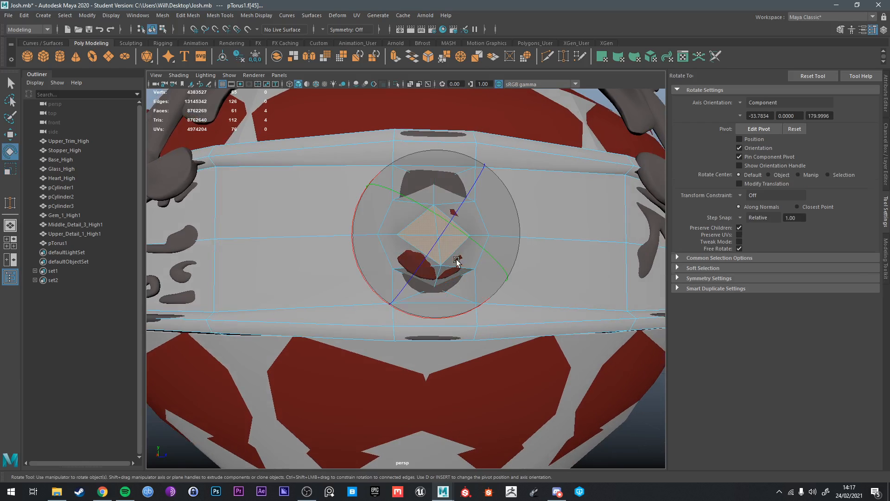
pyautogui.press('q')
pyautogui.keyDown('alt'); pyautogui.moveTo(437, 230); pyautogui.dragTo(436, 220); pyautogui.keyUp('alt')
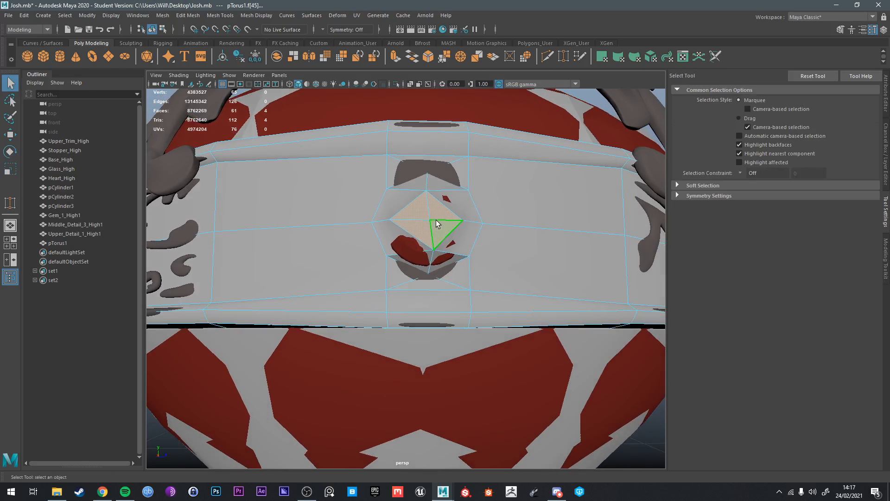
# Step: Apply Circularize Components to the four selected diamond faces
pyautogui.keyDown('shift'); pyautogui.rightClick(436, 220); pyautogui.keyUp('shift')
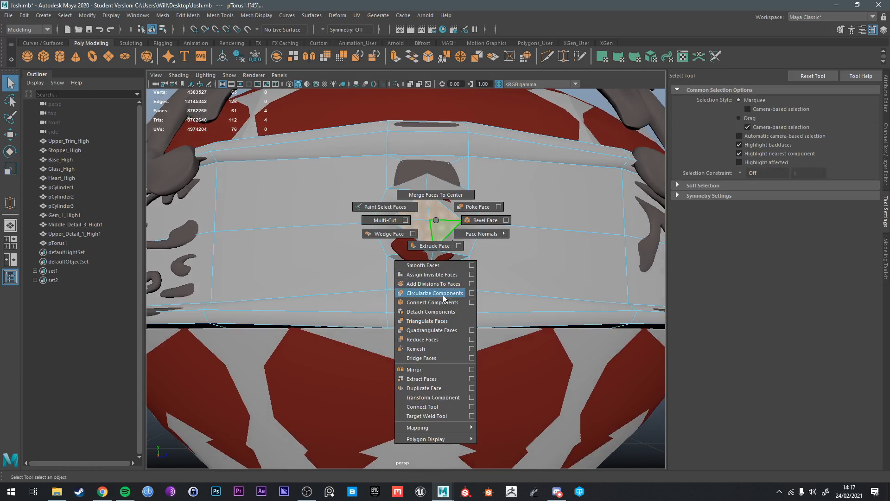
pyautogui.click(434, 293)
pyautogui.keyDown('alt'); pyautogui.moveTo(447, 263); pyautogui.dragTo(436, 232); pyautogui.keyUp('alt')
pyautogui.press('q')
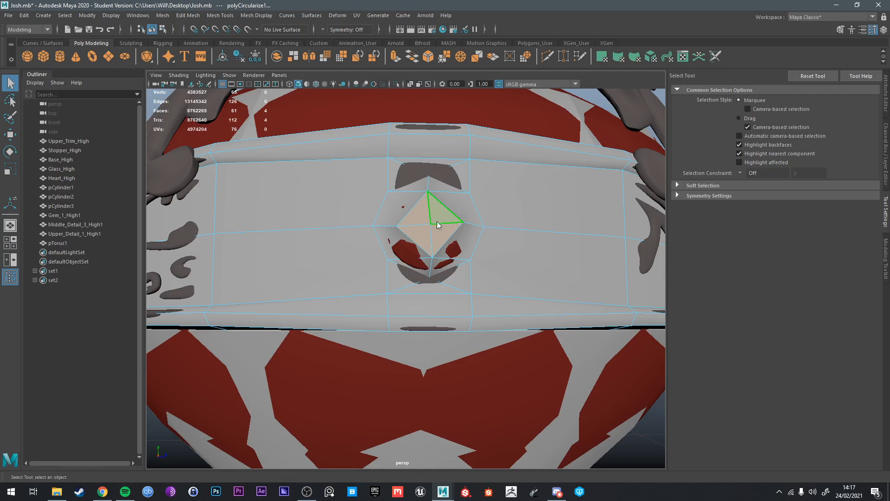
# Step: Isolate the band and target-weld the upper and lower vertex pairs on its inner wall behind the extrusion, merging to center
pyautogui.moveTo(437, 221); pyautogui.dragTo(454, 241, button='right')
pyautogui.click(447, 237)
pyautogui.hotkey('ctrl', '1')
pyautogui.hotkey('ctrl', '1')
pyautogui.doubleClick(446, 238)
pyautogui.hotkey('ctrl', '1')
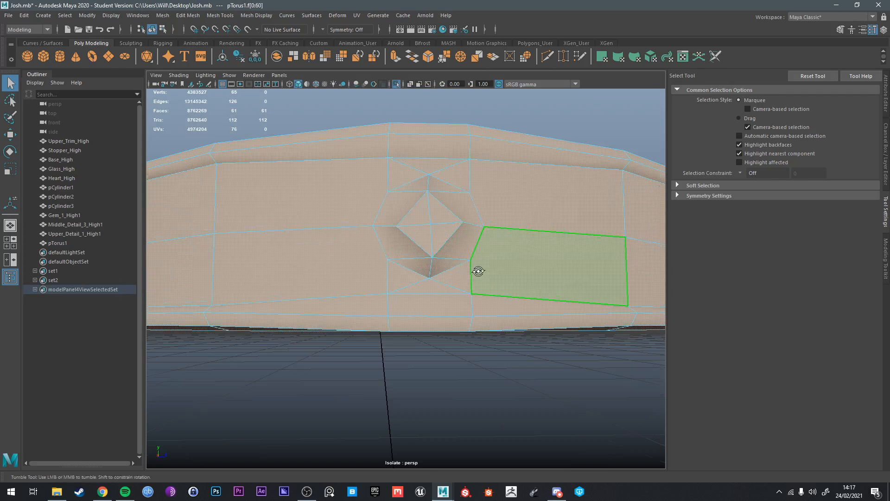
pyautogui.keyDown('alt'); pyautogui.moveTo(480, 271); pyautogui.dragTo(310, 198); pyautogui.keyUp('alt')
pyautogui.scroll(-4, 377, 232)
pyautogui.scroll(3, 441, 263)
pyautogui.click(565, 56)
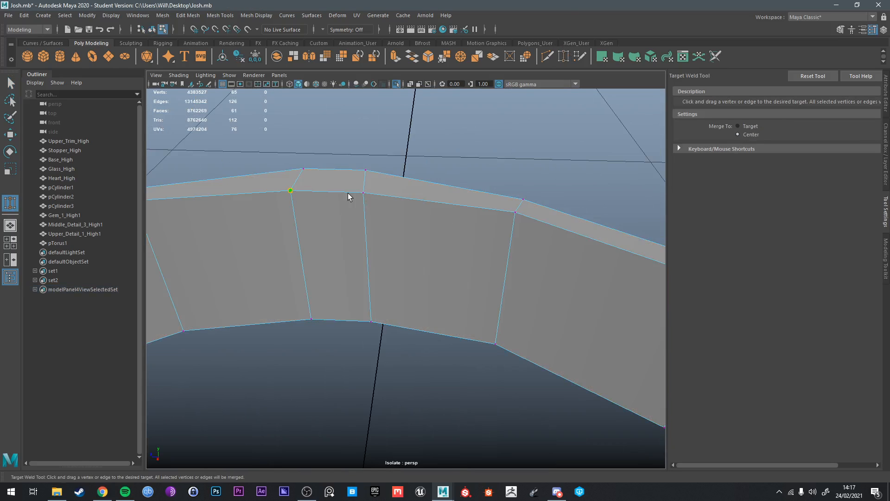
pyautogui.moveTo(349, 193); pyautogui.dragTo(364, 192)
pyautogui.keyDown('alt'); pyautogui.moveTo(360, 247); pyautogui.dragTo(368, 202); pyautogui.keyUp('alt')
pyautogui.moveTo(304, 263); pyautogui.dragTo(357, 279)
pyautogui.keyDown('alt'); pyautogui.moveTo(358, 275); pyautogui.dragTo(469, 252); pyautogui.keyUp('alt')
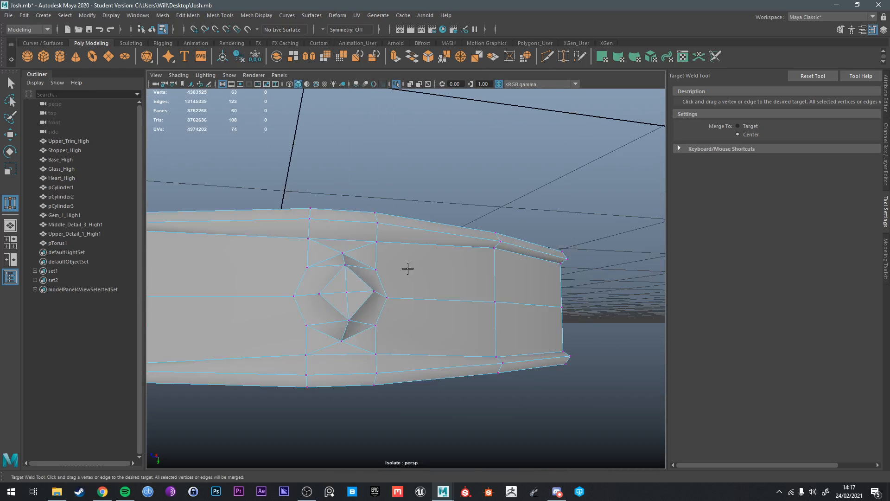
# Step: Connect the diamond's left and right vertices to the extrusion's upper and lower base corners on both sides
pyautogui.keyDown('alt'); pyautogui.moveTo(408, 268); pyautogui.dragTo(460, 215); pyautogui.keyUp('alt')
pyautogui.press('q')
pyautogui.moveTo(431, 210); pyautogui.dragTo(402, 211, button='right')
pyautogui.click(409, 209)
pyautogui.keyDown('shift'); pyautogui.click(434, 247); pyautogui.keyUp('shift')
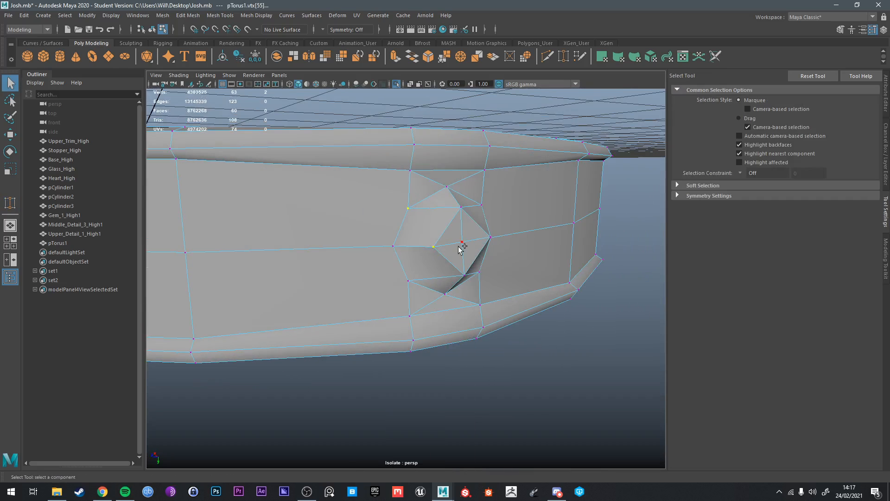
pyautogui.keyDown('alt'); pyautogui.moveTo(459, 249); pyautogui.dragTo(416, 249); pyautogui.keyUp('alt')
pyautogui.keyDown('shift'); pyautogui.click(439, 212); pyautogui.keyUp('shift')
pyautogui.keyDown('shift'); pyautogui.rightClick(430, 225); pyautogui.keyUp('shift')
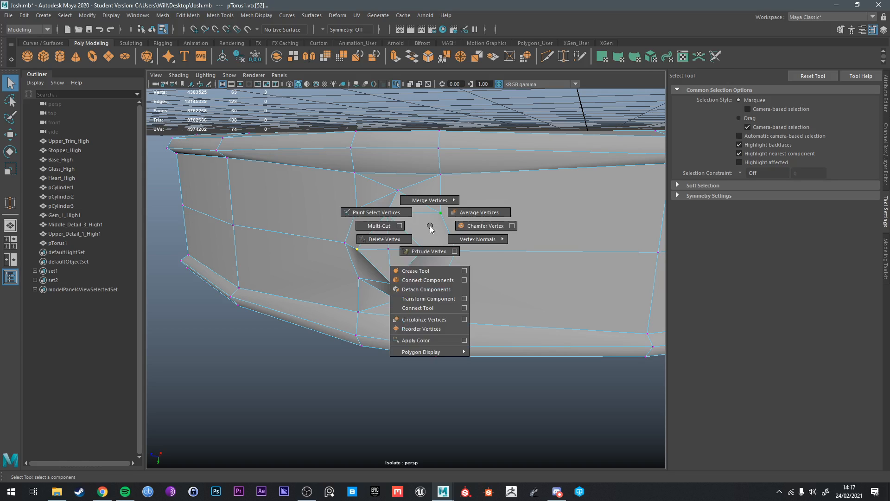
pyautogui.keyDown('shift'); pyautogui.moveTo(429, 239); pyautogui.dragTo(410, 295, button='right'); pyautogui.keyUp('shift')
pyautogui.keyDown('alt'); pyautogui.moveTo(420, 296); pyautogui.dragTo(426, 245); pyautogui.keyUp('alt')
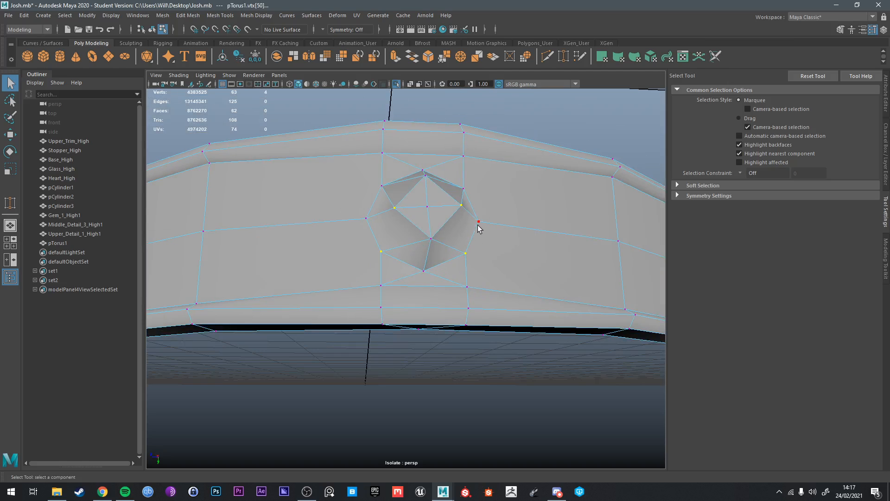
pyautogui.press('g')
# Step: Connect each pointed side vertex of the extrusion to the upper and lower rim vertices of the band's neighbouring vertical edge
pyautogui.scroll(-3, 486, 233)
pyautogui.keyDown('alt'); pyautogui.moveTo(487, 233); pyautogui.dragTo(519, 246); pyautogui.keyUp('alt')
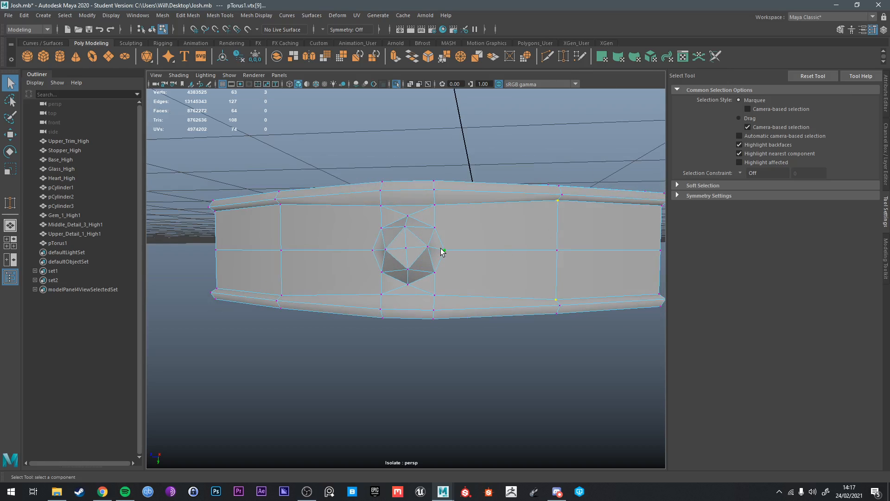
pyautogui.keyDown('alt'); pyautogui.moveTo(452, 251); pyautogui.dragTo(455, 254); pyautogui.keyUp('alt')
pyautogui.keyDown('alt'); pyautogui.moveTo(383, 250); pyautogui.dragTo(288, 202); pyautogui.keyUp('alt')
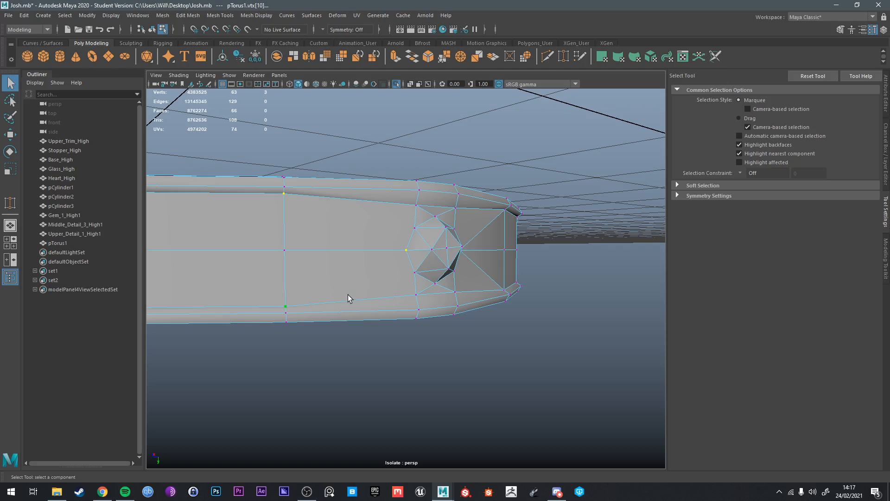
pyautogui.press('g')
# Step: Delete the horizontal middle edges running around the band on both sides of the extrusion
pyautogui.moveTo(333, 236); pyautogui.dragTo(333, 211, button='right')
pyautogui.doubleClick(334, 243)
pyautogui.keyDown('alt'); pyautogui.moveTo(334, 244); pyautogui.dragTo(260, 245); pyautogui.keyUp('alt')
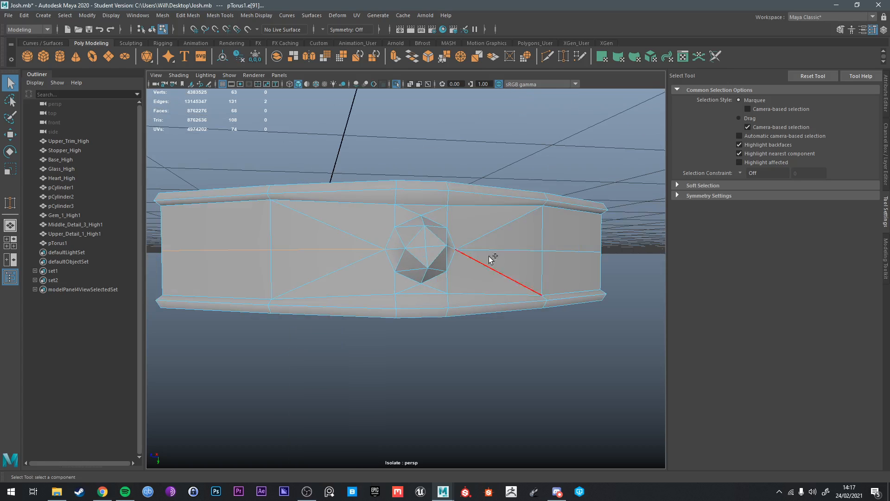
pyautogui.keyDown('shift'); pyautogui.doubleClick(518, 253); pyautogui.keyUp('shift')
pyautogui.press('Delete')
# Step: Delete the crossing edges inside the extrusion's diamond front, leaving it as a single face
pyautogui.keyDown('alt'); pyautogui.moveTo(519, 253); pyautogui.dragTo(440, 257); pyautogui.keyUp('alt')
pyautogui.moveTo(440, 257); pyautogui.dragTo(438, 243, button='right')
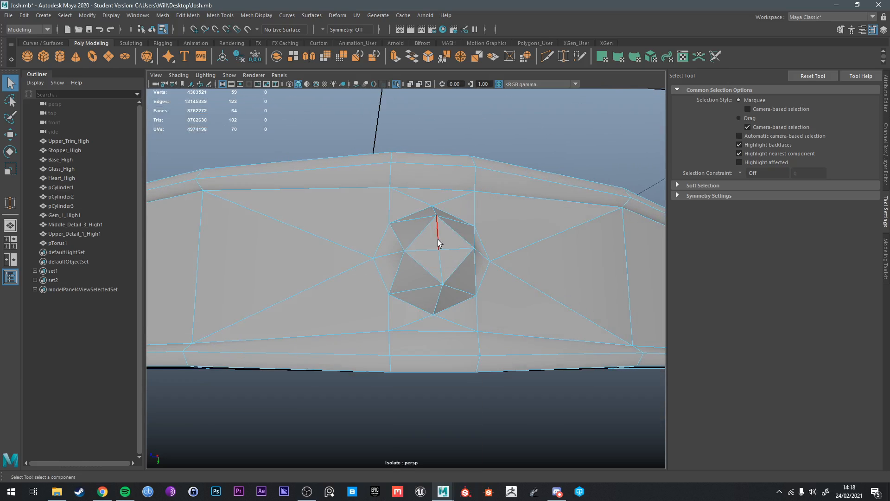
pyautogui.press('Delete')
pyautogui.keyDown('alt'); pyautogui.moveTo(442, 255); pyautogui.dragTo(451, 234); pyautogui.keyUp('alt')
pyautogui.moveTo(451, 234); pyautogui.dragTo(459, 229, button='right')
pyautogui.keyDown('alt'); pyautogui.moveTo(458, 245); pyautogui.dragTo(490, 276); pyautogui.keyUp('alt')
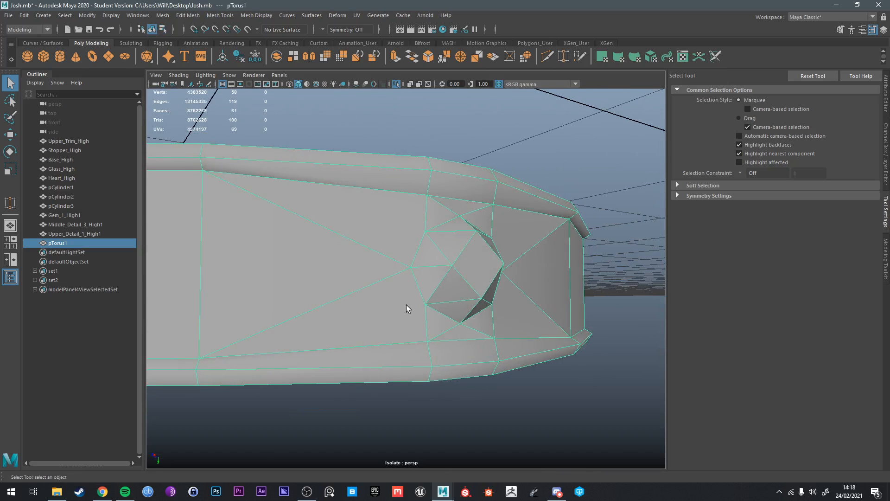
pyautogui.moveTo(405, 304); pyautogui.dragTo(388, 278, button='right')
pyautogui.click(425, 284)
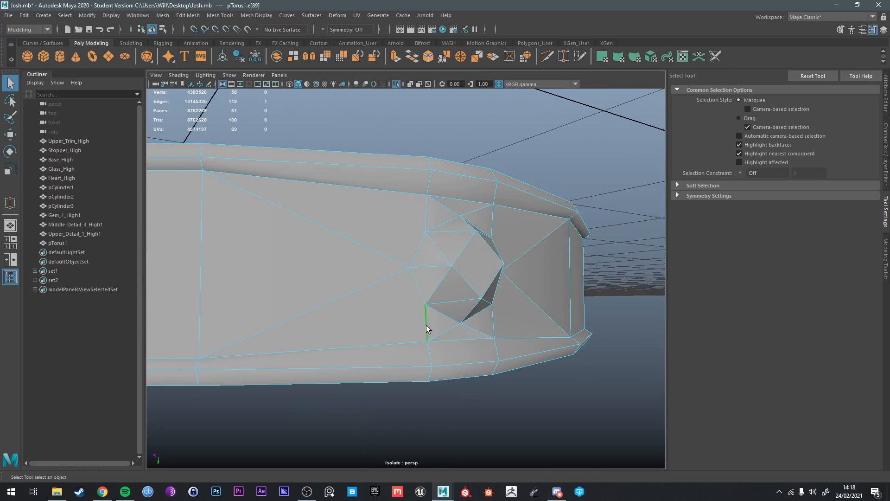
pyautogui.click(410, 343)
pyautogui.keyDown('alt'); pyautogui.moveTo(410, 343); pyautogui.dragTo(431, 302); pyautogui.keyUp('alt')
# Step: Show the full bottle again, then scale and reposition the extrusion's diamond front face to match the high-poly gem
pyautogui.keyDown('alt'); pyautogui.moveTo(457, 239); pyautogui.dragTo(436, 274); pyautogui.keyUp('alt')
pyautogui.hotkey('ctrl', '1')
pyautogui.scroll(-4, 482, 278)
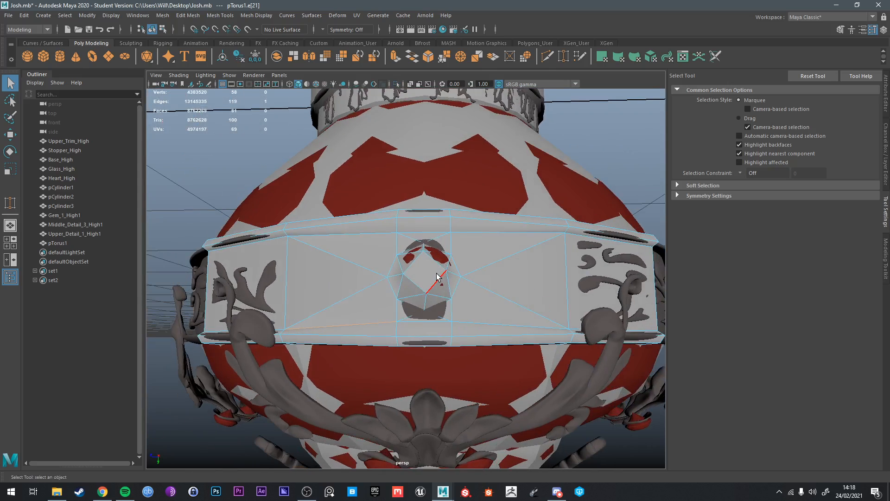
pyautogui.moveTo(436, 274); pyautogui.dragTo(491, 249, button='right')
pyautogui.click(431, 269)
pyautogui.keyDown('alt'); pyautogui.moveTo(459, 273); pyautogui.dragTo(428, 292); pyautogui.keyUp('alt')
pyautogui.scroll(3, 445, 293)
pyautogui.press('r')
pyautogui.keyDown('alt'); pyautogui.moveTo(447, 300); pyautogui.dragTo(465, 288); pyautogui.keyUp('alt')
pyautogui.press('w')
pyautogui.keyDown('alt'); pyautogui.moveTo(483, 320); pyautogui.dragTo(478, 260); pyautogui.keyUp('alt')
pyautogui.press('r')
pyautogui.press('q')
pyautogui.moveTo(481, 255); pyautogui.dragTo(524, 250, button='right')
# Step: Snap the gem band segment's pivot to the bottle's central vertical axis
pyautogui.keyDown('alt'); pyautogui.moveTo(608, 411); pyautogui.dragTo(544, 395); pyautogui.keyUp('alt')
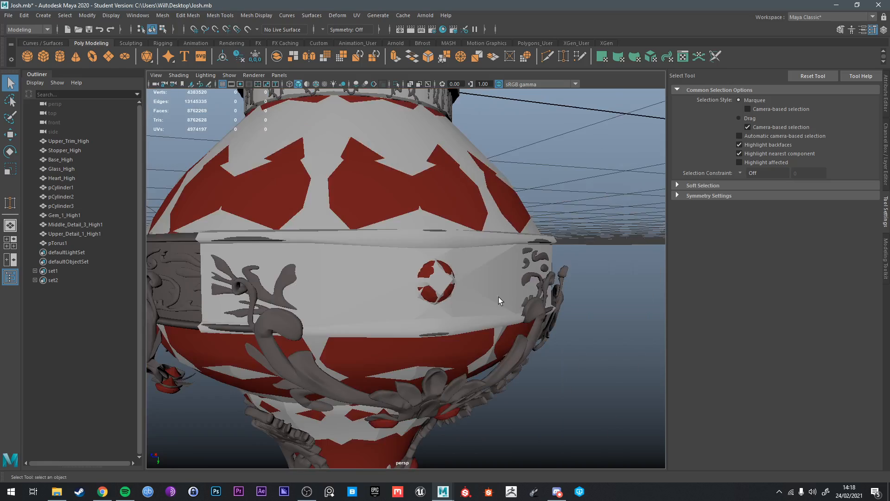
pyautogui.scroll(-3, 499, 296)
pyautogui.click(477, 305)
pyautogui.press('w')
pyautogui.keyDown('alt'); pyautogui.moveTo(484, 314); pyautogui.dragTo(471, 256); pyautogui.keyUp('alt')
pyautogui.scroll(3, 421, 359)
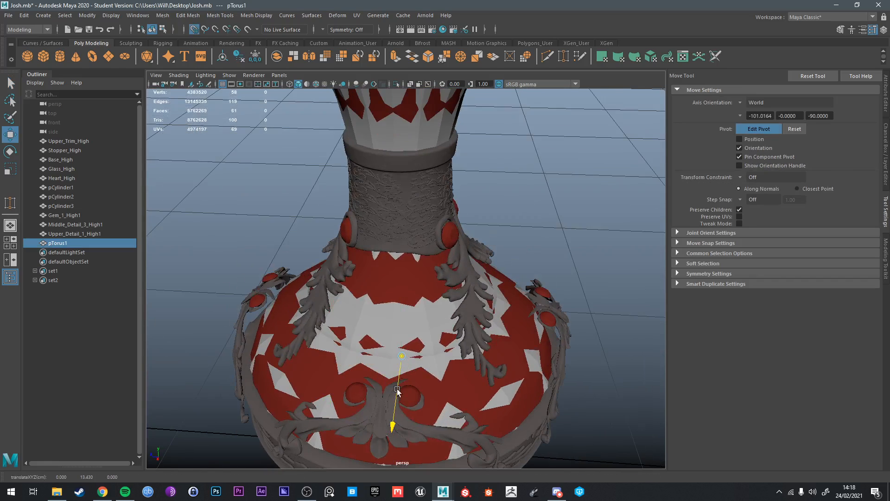
pyautogui.keyDown('alt'); pyautogui.moveTo(380, 355); pyautogui.dragTo(503, 333); pyautogui.keyUp('alt')
pyautogui.scroll(-3, 402, 330)
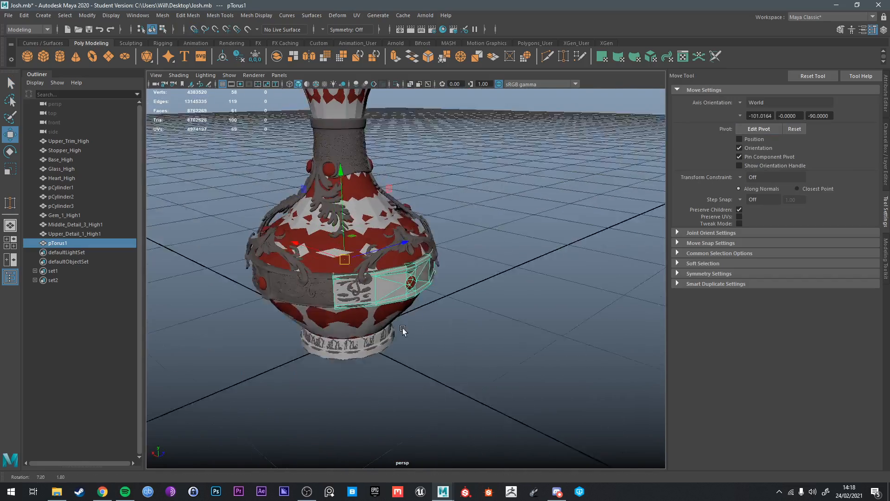
# Step: Duplicate the band segment three times, rotating each copy around the vertical axis with a rotate snap of 5 to complete the ring
pyautogui.keyDown('alt'); pyautogui.moveTo(411, 324); pyautogui.dragTo(603, 260); pyautogui.keyUp('alt')
pyautogui.hotkey('ctrl', 'd')
pyautogui.hotkey('ctrl', '1')
pyautogui.press('e')
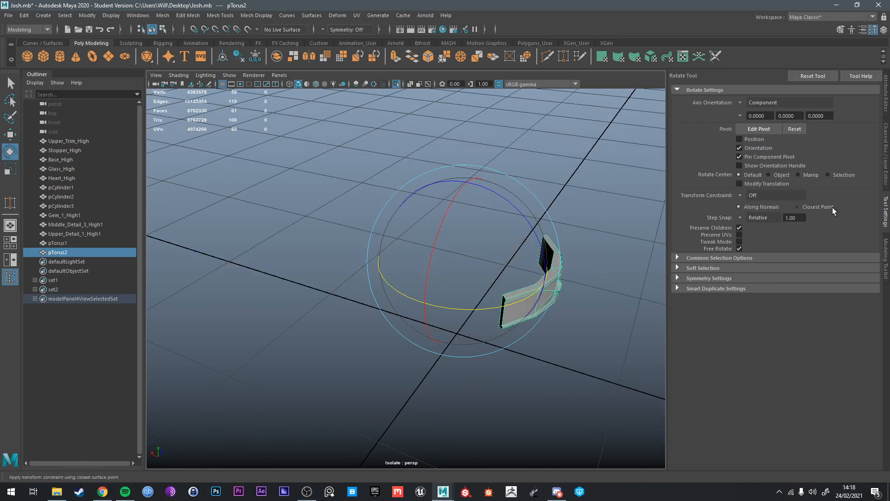
pyautogui.write('5')
pyautogui.press('Return')
pyautogui.moveTo(499, 304)
pyautogui.mouseDown()
pyautogui.moveTo(434, 311)
pyautogui.moveTo(572, 338)
pyautogui.moveTo(511, 289)
pyautogui.moveTo(556, 302)
pyautogui.moveTo(593, 292)
pyautogui.moveTo(456, 318)
pyautogui.moveTo(456, 334)
pyautogui.moveTo(418, 331)
pyautogui.moveTo(560, 301)
pyautogui.mouseUp()
pyautogui.press('q')
pyautogui.click(594, 291)
pyautogui.scroll(-2, 595, 292)
pyautogui.hotkey('ctrl', '1')
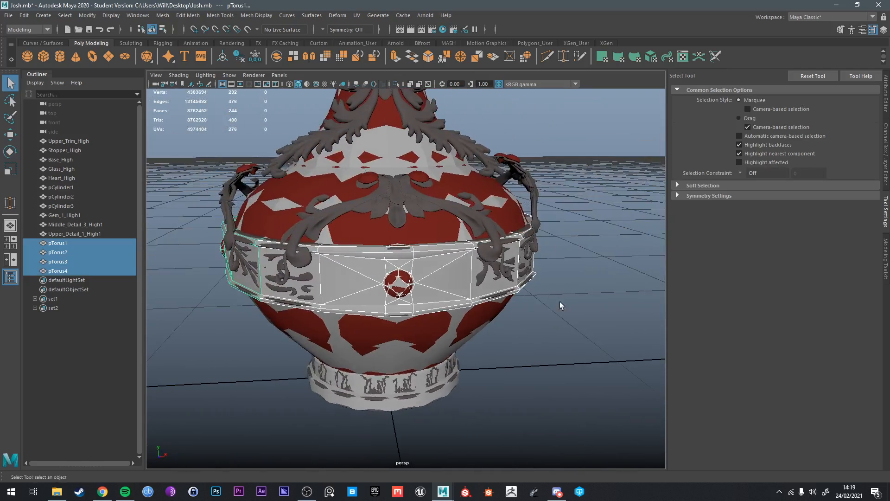
# Step: Combine the four band segments into one mesh and isolate it
pyautogui.click(163, 16)
pyautogui.click(182, 48)
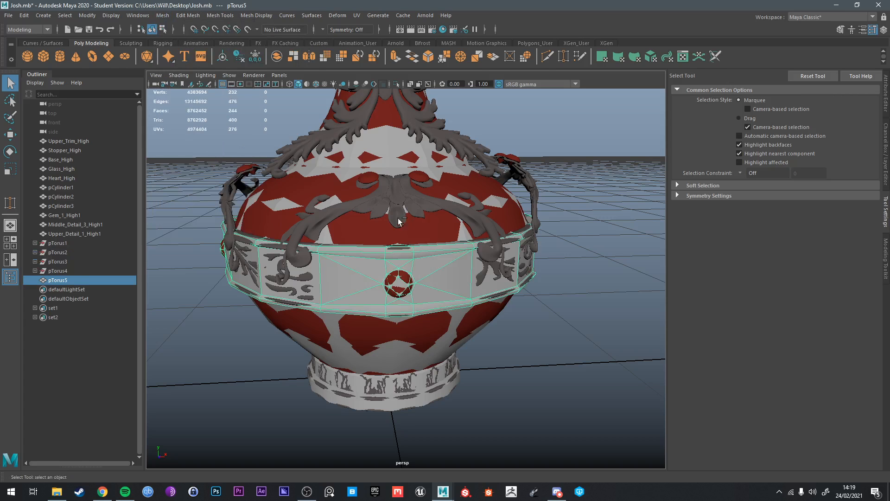
pyautogui.hotkey('ctrl', '1')
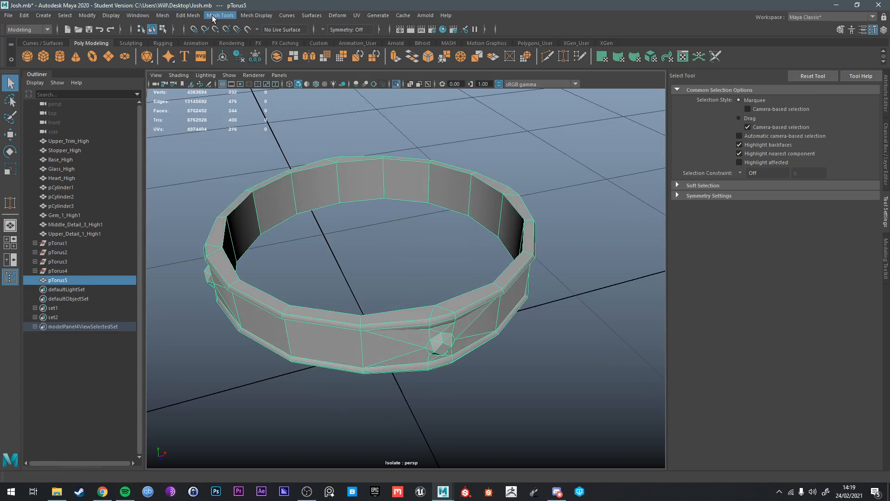
# Step: Merge the overlapping seam vertices of the combined band and show the full bottle again
pyautogui.click(189, 16)
pyautogui.click(221, 115)
pyautogui.keyDown('alt'); pyautogui.moveTo(407, 299); pyautogui.dragTo(338, 294); pyautogui.keyUp('alt')
pyautogui.scroll(5, 451, 191)
pyautogui.scroll(-5, 451, 191)
pyautogui.press('q')
pyautogui.keyDown('alt'); pyautogui.moveTo(406, 243); pyautogui.dragTo(514, 236); pyautogui.keyUp('alt')
pyautogui.rightClick(514, 236)
pyautogui.click(557, 222)
pyautogui.hotkey('ctrl', '1')
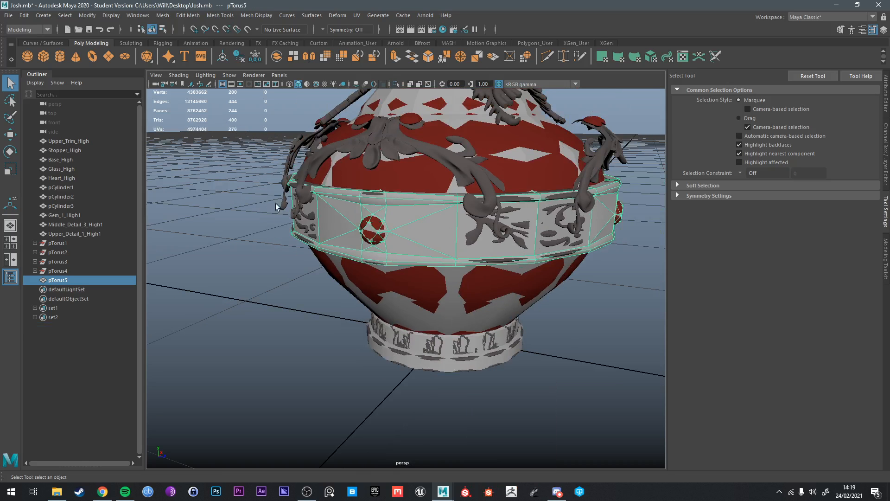
# Step: Select the low-poly base, body, band and stopper meshes together to examine their combined polygon count
pyautogui.keyDown('alt'); pyautogui.moveTo(276, 207); pyautogui.dragTo(444, 248); pyautogui.keyUp('alt')
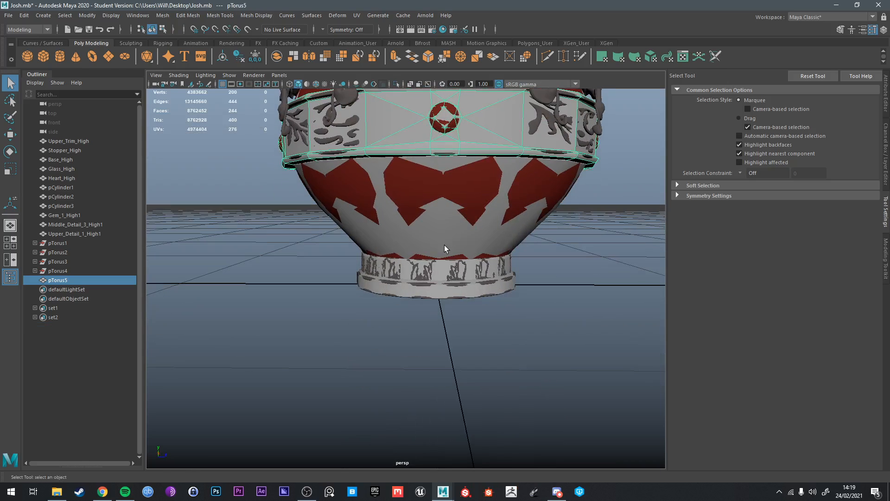
pyautogui.keyDown('shift'); pyautogui.click(441, 265); pyautogui.keyUp('shift')
pyautogui.keyDown('shift'); pyautogui.click(444, 236); pyautogui.keyUp('shift')
pyautogui.press('f')
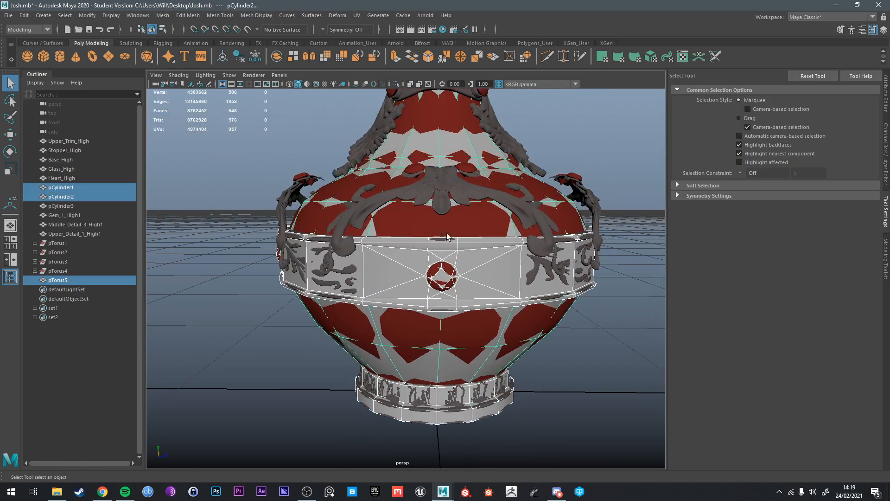
pyautogui.keyDown('alt'); pyautogui.moveTo(480, 125); pyautogui.dragTo(464, 242, button='middle'); pyautogui.keyUp('alt')
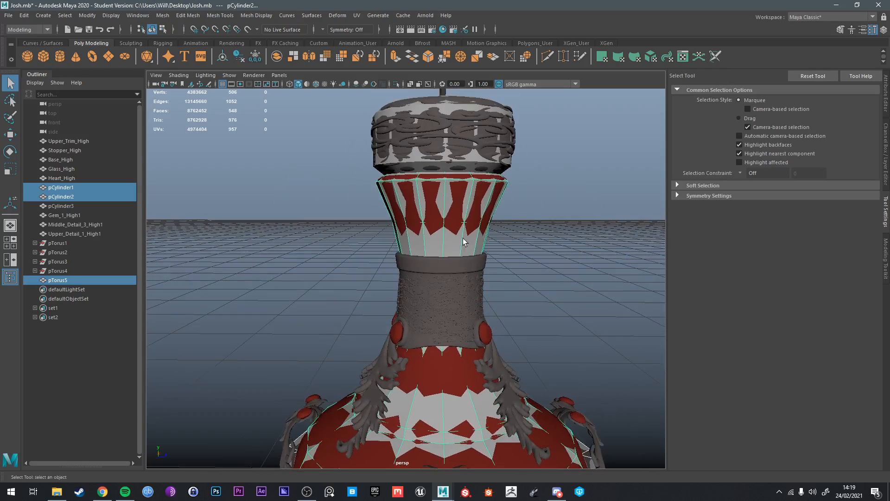
pyautogui.keyDown('shift'); pyautogui.click(444, 163); pyautogui.keyUp('shift')
pyautogui.scroll(-4, 445, 165)
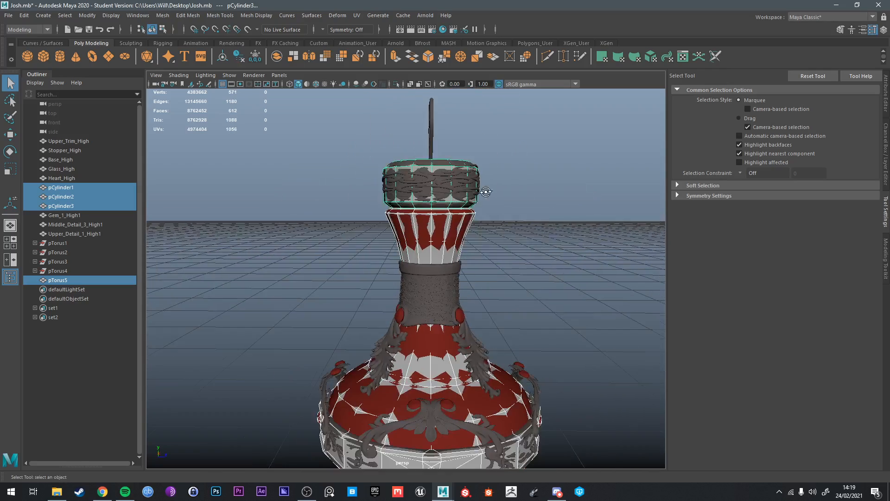
pyautogui.keyDown('alt'); pyautogui.moveTo(485, 190); pyautogui.dragTo(526, 208); pyautogui.keyUp('alt')
pyautogui.keyDown('alt'); pyautogui.moveTo(526, 208); pyautogui.dragTo(477, 104, button='middle'); pyautogui.keyUp('alt')
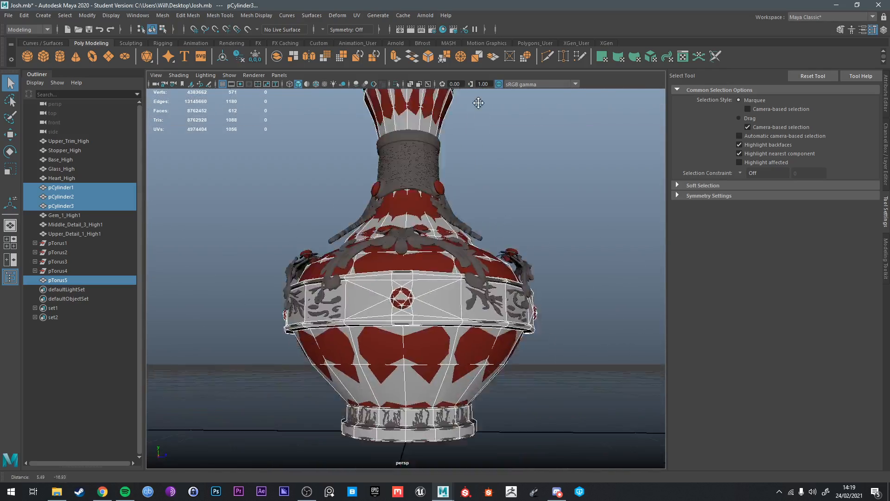
pyautogui.keyDown('alt'); pyautogui.moveTo(470, 232); pyautogui.dragTo(499, 243); pyautogui.keyUp('alt')
pyautogui.keyDown('alt'); pyautogui.moveTo(446, 275); pyautogui.dragTo(375, 241); pyautogui.keyUp('alt')
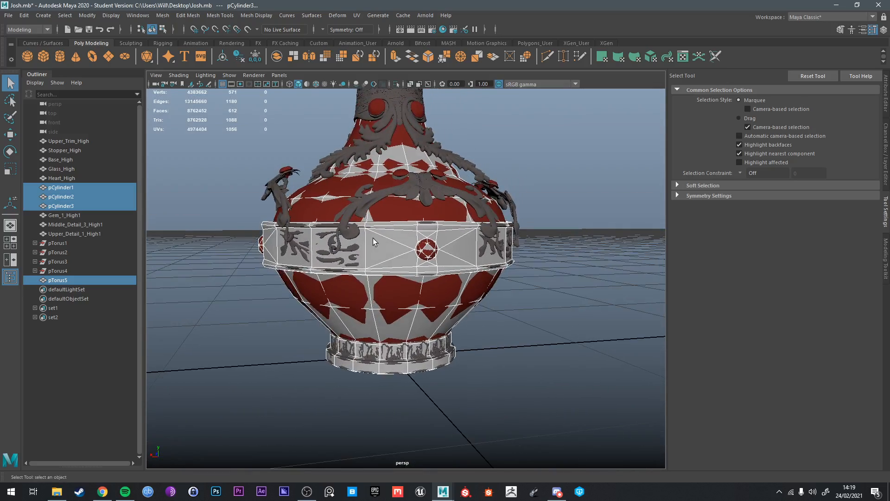
# Step: Delete the construction history of the low-poly meshes and select all of the bottle's objects
pyautogui.click(237, 57)
pyautogui.scroll(-5, 323, 163)
pyautogui.moveTo(296, 138); pyautogui.dragTo(491, 298)
pyautogui.scroll(-3, 469, 227)
pyautogui.moveTo(334, 141); pyautogui.dragTo(489, 336)
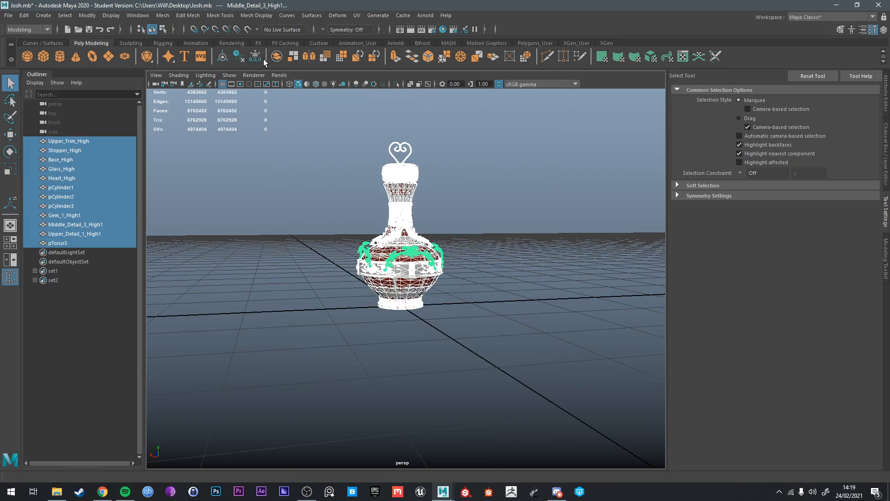
# Step: Isolate the high-poly upper trim collar around the bottle's neck
pyautogui.click(468, 251)
pyautogui.scroll(6, 468, 254)
pyautogui.keyDown('alt'); pyautogui.moveTo(468, 254); pyautogui.dragTo(419, 191); pyautogui.keyUp('alt')
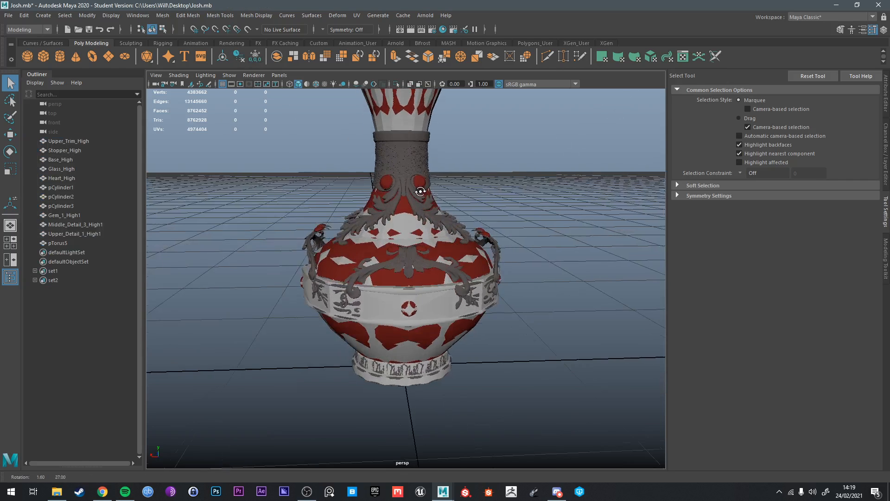
pyautogui.keyDown('alt'); pyautogui.moveTo(398, 128); pyautogui.dragTo(393, 192, button='middle'); pyautogui.keyUp('alt')
pyautogui.moveTo(420, 207)
pyautogui.keyDown('alt'); pyautogui.mouseDown()
pyautogui.moveTo(411, 253)
pyautogui.moveTo(433, 241)
pyautogui.moveTo(388, 223)
pyautogui.moveTo(416, 223)
pyautogui.mouseUp(); pyautogui.keyUp('alt')
pyautogui.scroll(5, 409, 256)
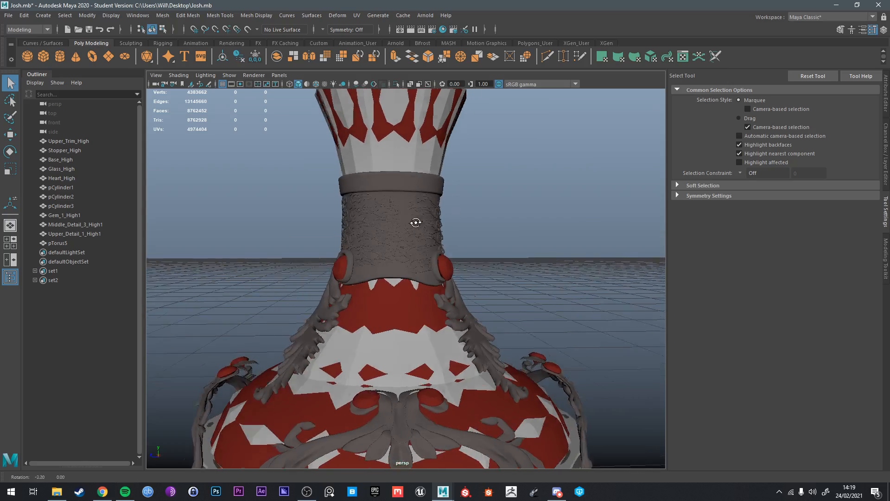
pyautogui.click(421, 181)
pyautogui.hotkey('ctrl', '1')
pyautogui.keyDown('alt'); pyautogui.moveTo(421, 183); pyautogui.dragTo(403, 225); pyautogui.keyUp('alt')
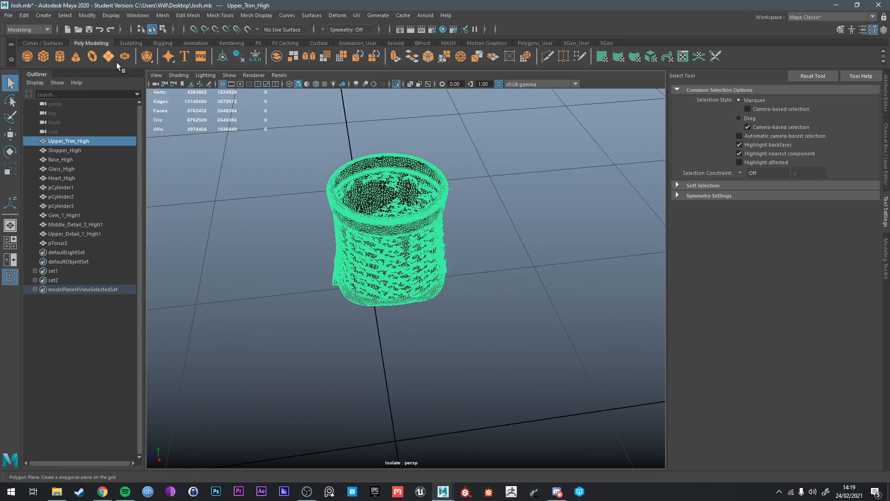
# Step: Create a polygon cylinder, scale it down and raise it toward the isolated collar
pyautogui.click(59, 57)
pyautogui.press('r')
pyautogui.scroll(-8, 342, 336)
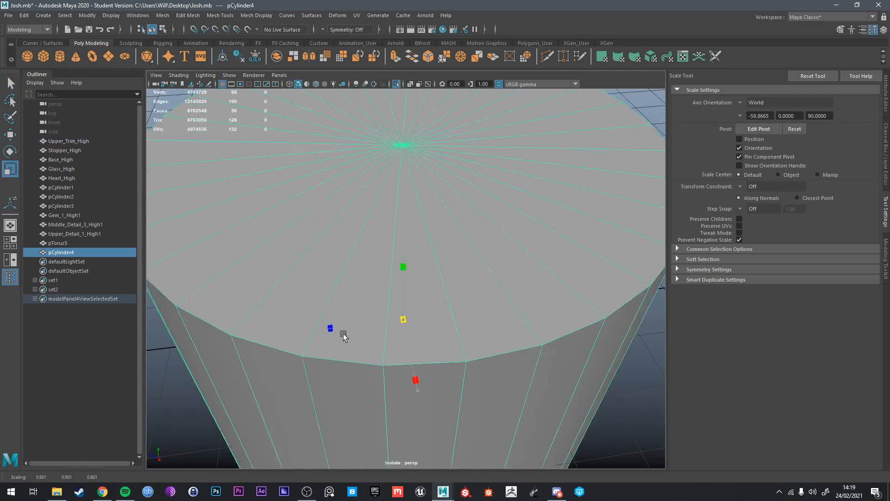
pyautogui.scroll(5, 479, 241)
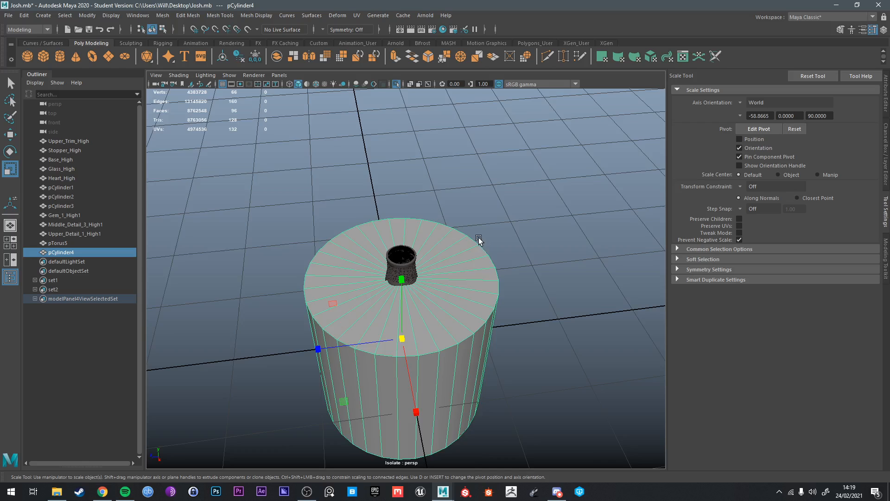
pyautogui.keyDown('alt'); pyautogui.moveTo(479, 241); pyautogui.dragTo(471, 260); pyautogui.keyUp('alt')
pyautogui.press('e')
pyautogui.press('r')
pyautogui.moveTo(401, 315); pyautogui.dragTo(317, 330)
pyautogui.press('w')
pyautogui.moveTo(399, 291); pyautogui.dragTo(397, 257)
# Step: Set the cylinder's axis subdivisions to 12
pyautogui.press('t')
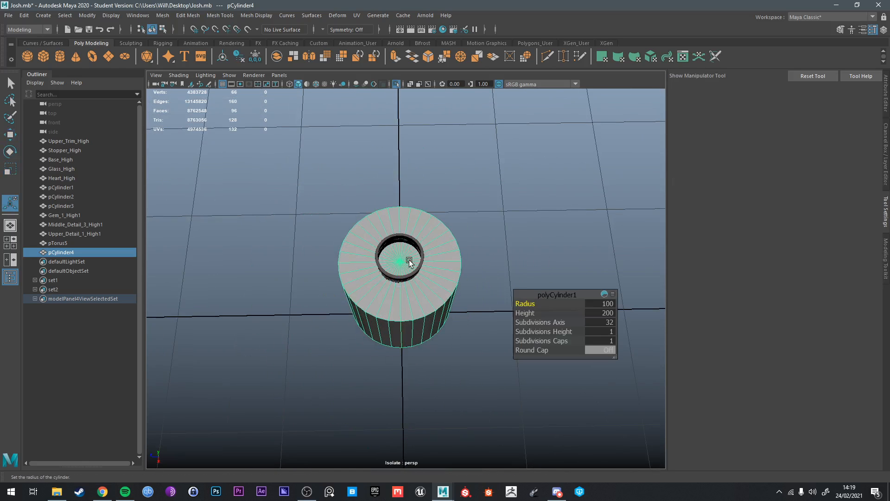
pyautogui.moveTo(560, 323); pyautogui.dragTo(503, 329)
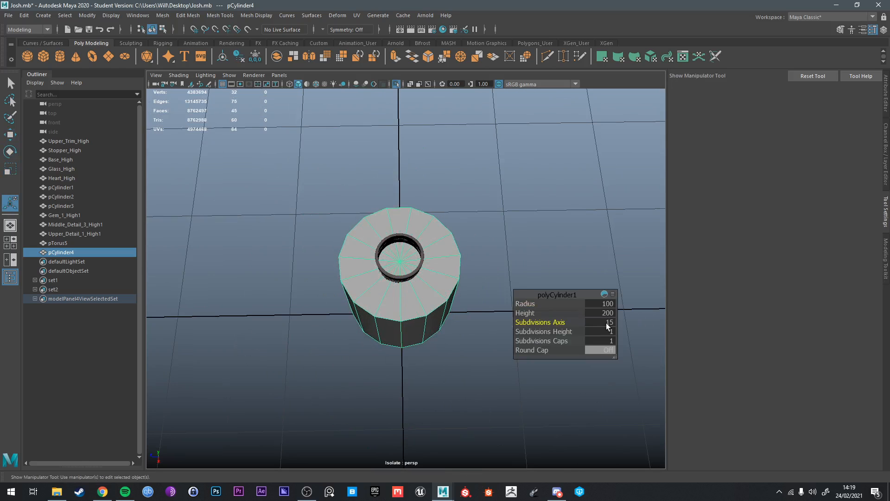
pyautogui.press('Return')
pyautogui.click(491, 277)
pyautogui.keyDown('alt'); pyautogui.moveTo(493, 277); pyautogui.dragTo(541, 246); pyautogui.keyUp('alt')
pyautogui.click(412, 315)
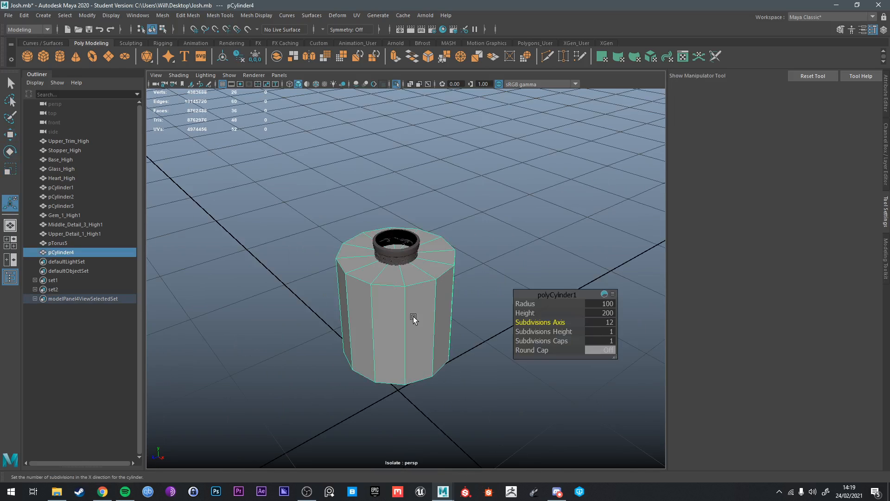
# Step: Scale the 12-sided cylinder down close to the collar's width and raise it around the collar
pyautogui.scroll(5, 411, 304)
pyautogui.press('e')
pyautogui.press('r')
pyautogui.scroll(-3, 391, 330)
pyautogui.press('w')
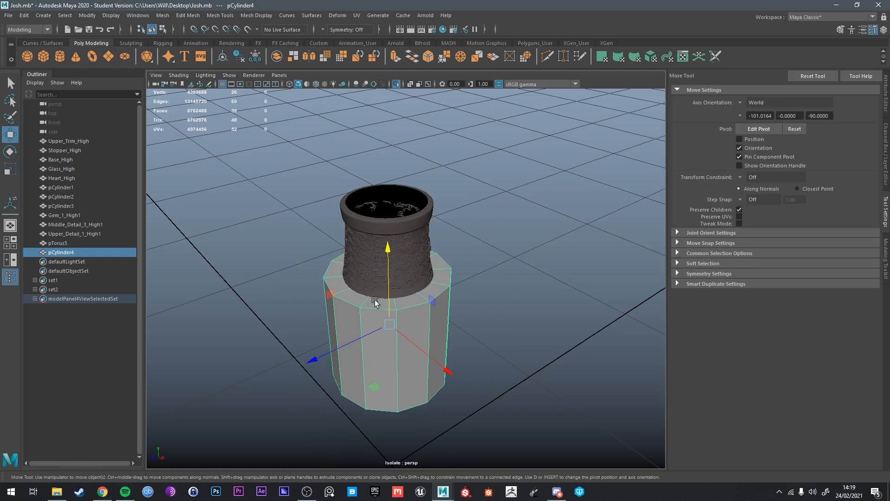
pyautogui.moveTo(388, 285); pyautogui.dragTo(388, 217)
# Step: Fine-tune the cylinder's overall scale and height so that it encloses the collar
pyautogui.press('r')
pyautogui.moveTo(388, 260); pyautogui.dragTo(361, 263)
pyautogui.press('w')
pyautogui.hotkey('ctrl', 'z')
pyautogui.press('e')
pyautogui.press('r')
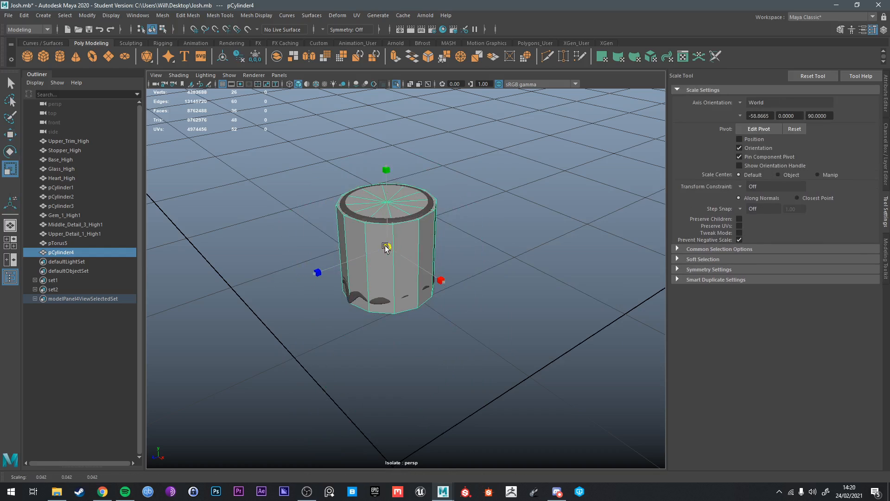
pyautogui.scroll(3, 413, 282)
pyautogui.press('w')
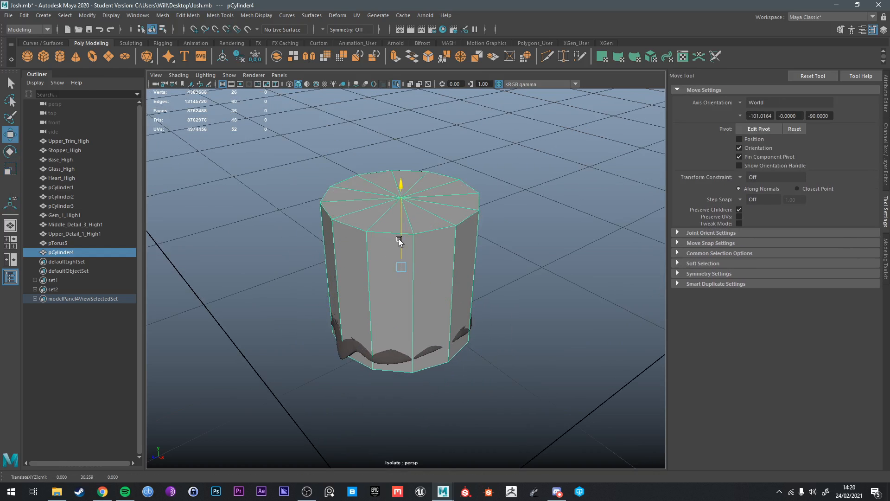
pyautogui.moveTo(399, 241); pyautogui.dragTo(422, 236)
# Step: Delete the cylinder's top and bottom cap faces, keeping only the ring of side faces
pyautogui.press('q')
pyautogui.moveTo(422, 236); pyautogui.dragTo(422, 255, button='right')
pyautogui.click(418, 254)
pyautogui.keyDown('shift'); pyautogui.doubleClick(387, 253); pyautogui.keyUp('shift')
pyautogui.scroll(-5, 386, 252)
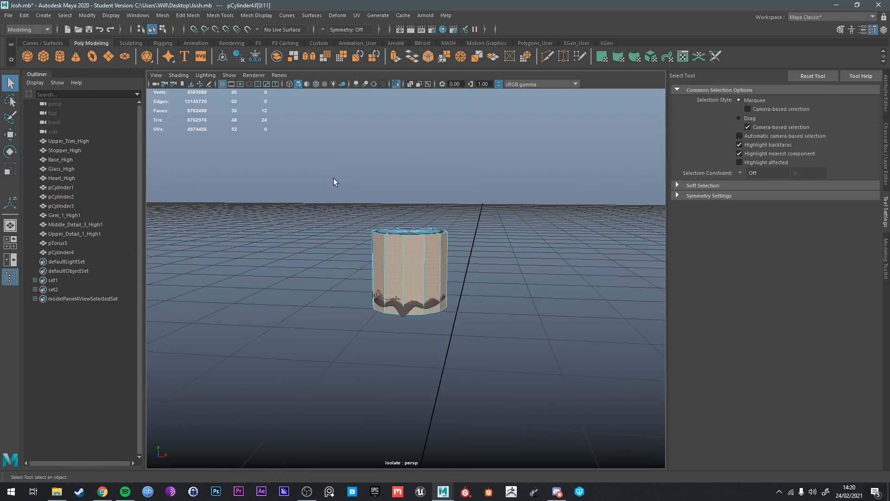
pyautogui.keyDown('shift'); pyautogui.moveTo(329, 177); pyautogui.dragTo(546, 416); pyautogui.keyUp('shift')
pyautogui.press('Delete')
# Step: Scale the cylinder's top edge loop to about 0.98 to match the collar's upper rim
pyautogui.scroll(4, 457, 260)
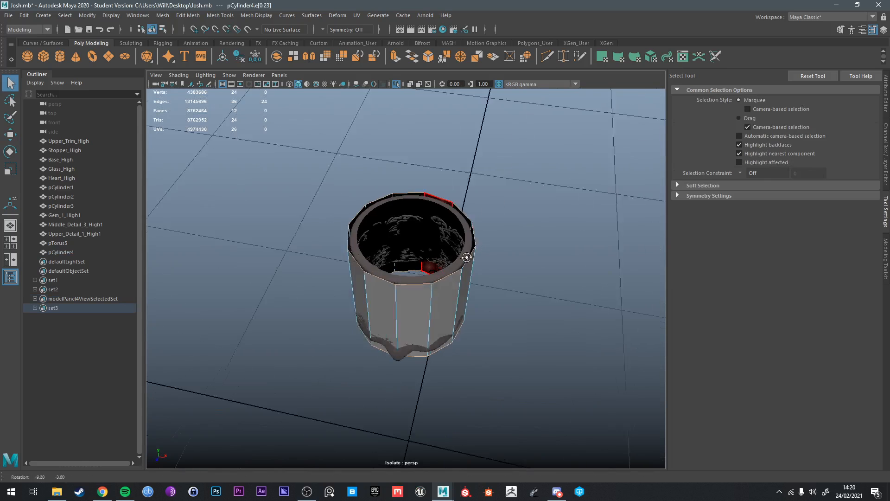
pyautogui.keyDown('alt'); pyautogui.moveTo(447, 255); pyautogui.dragTo(467, 253); pyautogui.keyUp('alt')
pyautogui.moveTo(464, 236); pyautogui.dragTo(466, 210, button='right')
pyautogui.doubleClick(464, 252)
pyautogui.press('e')
pyautogui.press('r')
pyautogui.moveTo(414, 224); pyautogui.dragTo(412, 225)
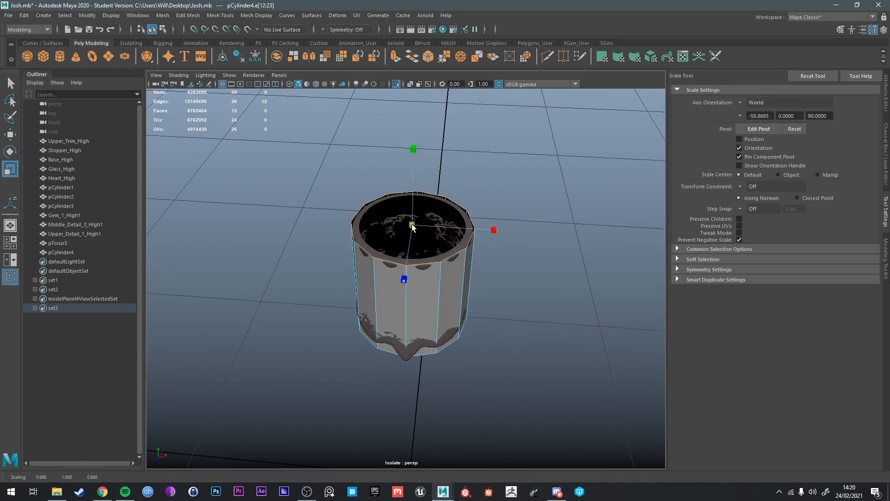
# Step: Scale and reposition the cylinder's bottom edge loop to match the collar's lower rim
pyautogui.press('q')
pyautogui.keyDown('alt'); pyautogui.moveTo(431, 267); pyautogui.dragTo(418, 337); pyautogui.keyUp('alt')
pyautogui.click(455, 346)
pyautogui.doubleClick(410, 324)
pyautogui.press('e')
pyautogui.press('r')
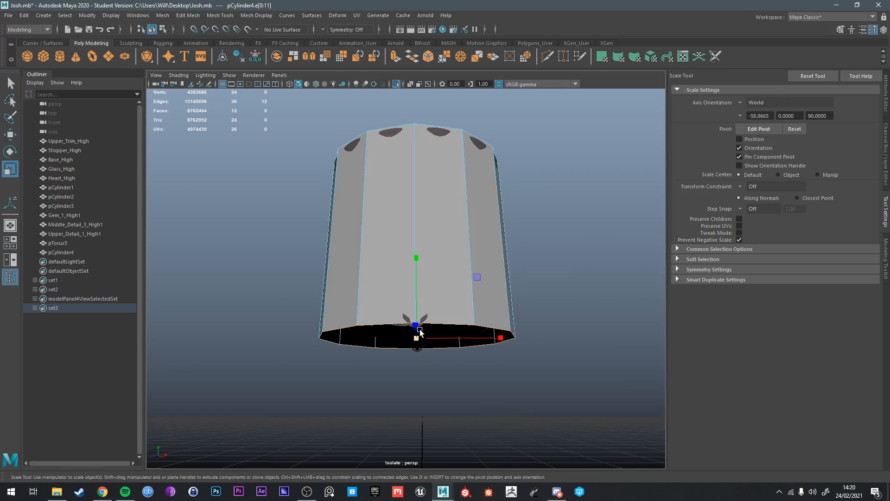
pyautogui.press('w')
pyautogui.click(416, 311)
# Step: Switch the cylinder to vertex editing and select all of its vertices
pyautogui.press('q')
pyautogui.moveTo(372, 234); pyautogui.dragTo(331, 235, button='right')
pyautogui.click(371, 337)
pyautogui.moveTo(371, 336)
pyautogui.keyDown('alt'); pyautogui.mouseDown()
pyautogui.moveTo(385, 337)
pyautogui.moveTo(369, 337)
pyautogui.mouseUp(); pyautogui.keyUp('alt')
pyautogui.hotkey('ctrl', 'shift', 'a')
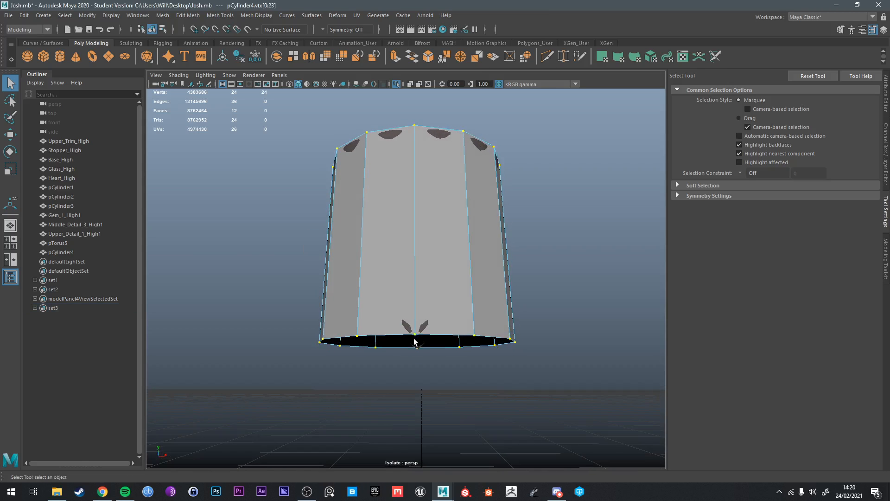
pyautogui.press('w')
pyautogui.moveTo(417, 211); pyautogui.dragTo(420, 190)
pyautogui.hotkey('ctrl', 'z')
pyautogui.keyDown('alt'); pyautogui.moveTo(443, 221); pyautogui.dragTo(449, 242); pyautogui.keyUp('alt')
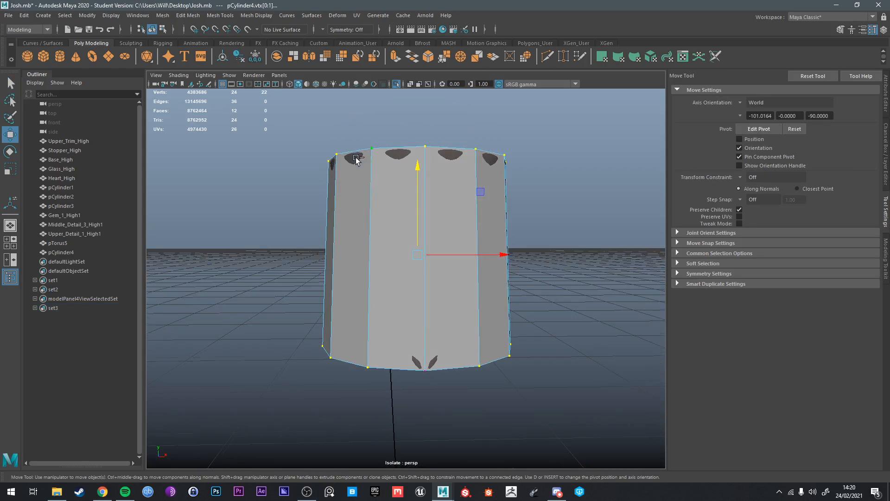
# Step: Exclude the top rim vertices and raise the bottom rim vertices between the collar's pointed corners
pyautogui.scroll(-5, 338, 156)
pyautogui.keyDown('ctrl'); pyautogui.moveTo(330, 156); pyautogui.dragTo(551, 267); pyautogui.keyUp('ctrl')
pyautogui.scroll(4, 468, 331)
pyautogui.keyDown('alt'); pyautogui.moveTo(468, 332); pyautogui.dragTo(415, 282); pyautogui.keyUp('alt')
pyautogui.scroll(2, 443, 311)
pyautogui.click(418, 277)
pyautogui.hotkey('ctrl', 'z')
pyautogui.keyDown('alt'); pyautogui.moveTo(448, 280); pyautogui.dragTo(395, 278); pyautogui.keyUp('alt')
pyautogui.keyDown('alt'); pyautogui.moveTo(457, 278); pyautogui.dragTo(545, 280); pyautogui.keyUp('alt')
# Step: Move a pair of bottom rim vertices vertically to follow the collar's scalloped lower edge
pyautogui.press('q')
pyautogui.click(435, 252)
pyautogui.keyDown('alt'); pyautogui.moveTo(380, 302); pyautogui.dragTo(434, 320); pyautogui.keyUp('alt')
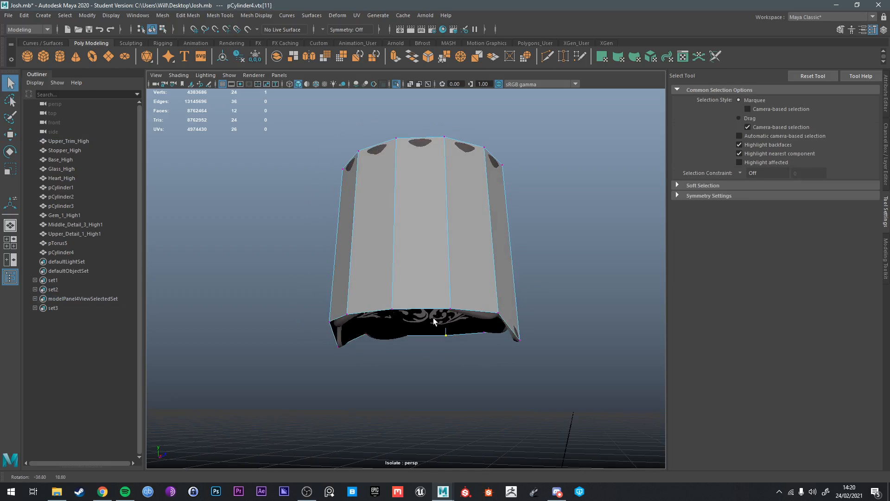
pyautogui.keyDown('shift'); pyautogui.click(392, 305); pyautogui.keyUp('shift')
pyautogui.press('w')
pyautogui.keyDown('alt'); pyautogui.moveTo(431, 283); pyautogui.dragTo(491, 304); pyautogui.keyUp('alt')
# Step: Pick the next set of bottom rim vertices around the collar for moving
pyautogui.press('q')
pyautogui.keyDown('shift'); pyautogui.click(392, 296); pyautogui.keyUp('shift')
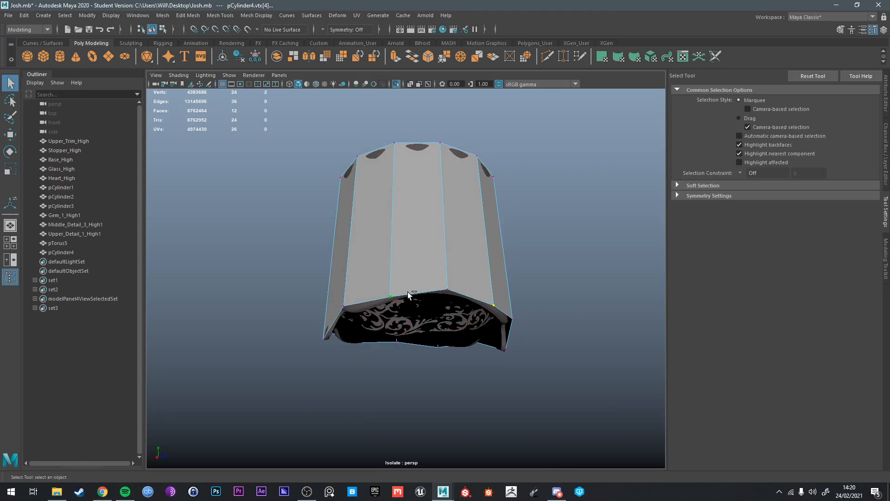
pyautogui.keyDown('alt'); pyautogui.moveTo(416, 301); pyautogui.dragTo(511, 319); pyautogui.keyUp('alt')
pyautogui.keyDown('alt'); pyautogui.moveTo(342, 314); pyautogui.dragTo(436, 340); pyautogui.keyUp('alt')
pyautogui.keyDown('shift'); pyautogui.click(327, 320); pyautogui.keyUp('shift')
pyautogui.press('w')
pyautogui.press('q')
# Step: Select four bottom rim vertices around the cylinder and move them vertically to follow the collar's lower edge
pyautogui.click(337, 306)
pyautogui.keyDown('shift'); pyautogui.click(349, 331); pyautogui.keyUp('shift')
pyautogui.keyDown('alt'); pyautogui.moveTo(351, 332); pyautogui.dragTo(481, 348); pyautogui.keyUp('alt')
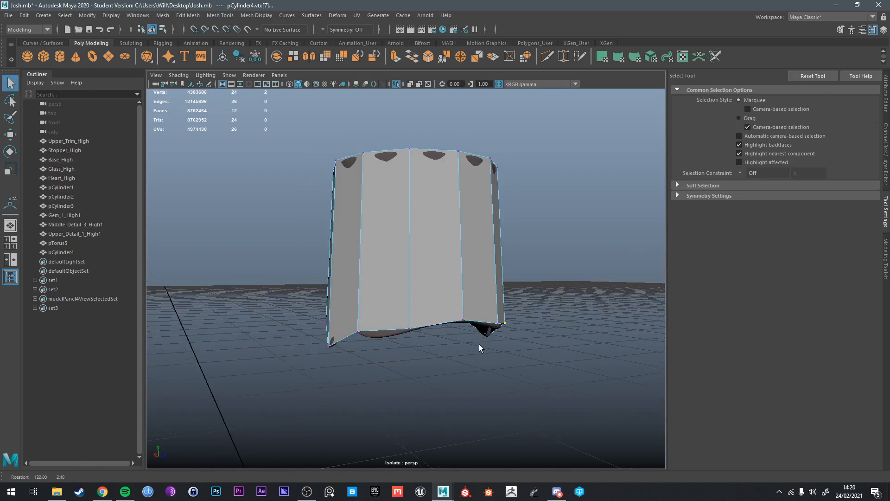
pyautogui.keyDown('shift'); pyautogui.click(353, 330); pyautogui.keyUp('shift')
pyautogui.keyDown('alt'); pyautogui.moveTo(354, 330); pyautogui.dragTo(435, 351); pyautogui.keyUp('alt')
pyautogui.press('e')
pyautogui.keyDown('alt'); pyautogui.moveTo(359, 342); pyautogui.dragTo(343, 323); pyautogui.keyUp('alt')
pyautogui.press('r')
pyautogui.keyDown('alt'); pyautogui.moveTo(343, 322); pyautogui.dragTo(315, 313); pyautogui.keyUp('alt')
pyautogui.press('w')
pyautogui.moveTo(401, 274); pyautogui.dragTo(400, 276)
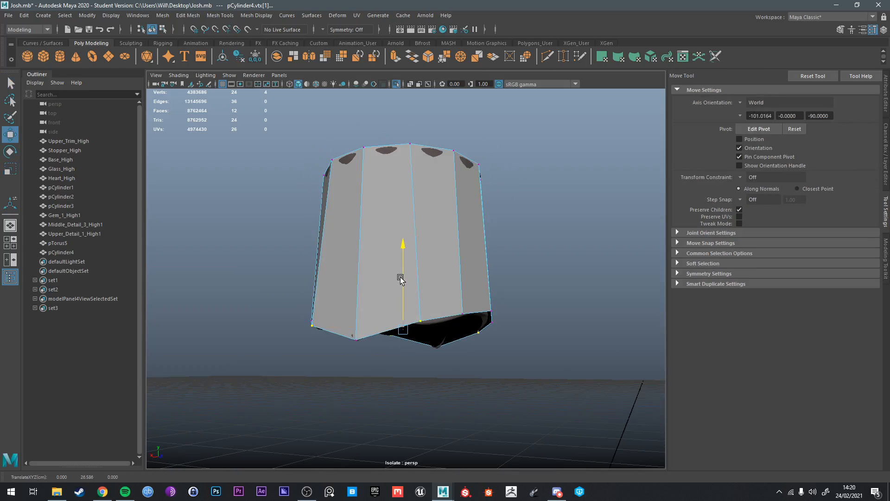
# Step: Scale the four selected rim vertices horizontally to fit the collar's outline
pyautogui.press('e')
pyautogui.press('r')
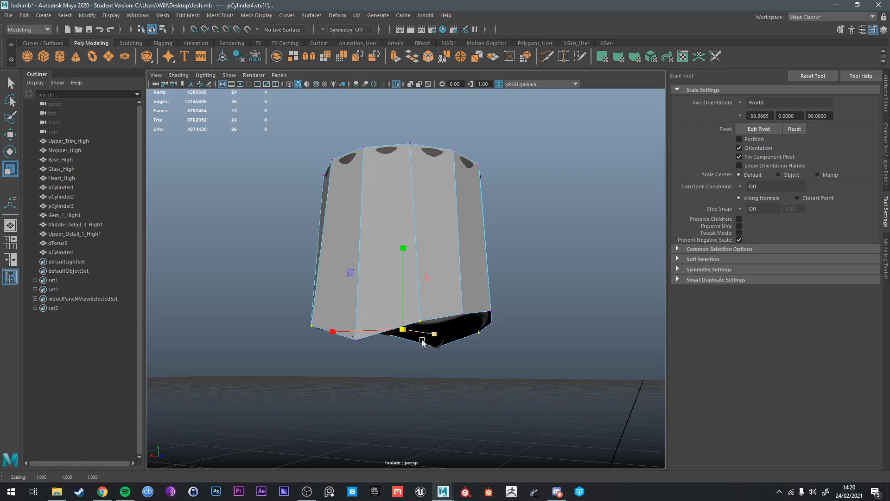
pyautogui.keyDown('alt'); pyautogui.moveTo(422, 342); pyautogui.dragTo(389, 345); pyautogui.keyUp('alt')
pyautogui.moveTo(440, 318); pyautogui.dragTo(428, 282)
pyautogui.press('q')
pyautogui.press('w')
pyautogui.press('q')
# Step: Switch to edge editing and split the faces on both sides of the pointed corners with new vertical edges
pyautogui.moveTo(443, 160); pyautogui.dragTo(437, 135, button='right')
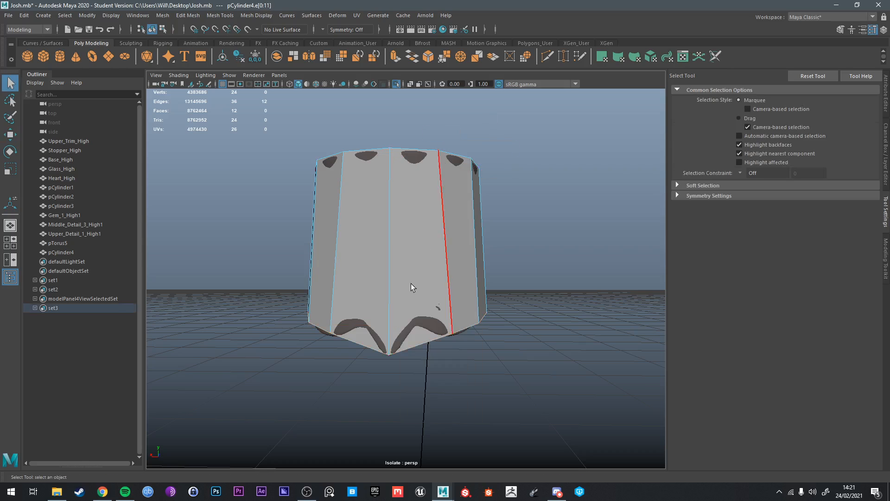
pyautogui.click(361, 346)
pyautogui.click(359, 342)
pyautogui.keyDown('alt'); pyautogui.moveTo(362, 349); pyautogui.dragTo(374, 340); pyautogui.keyUp('alt')
pyautogui.click(368, 328)
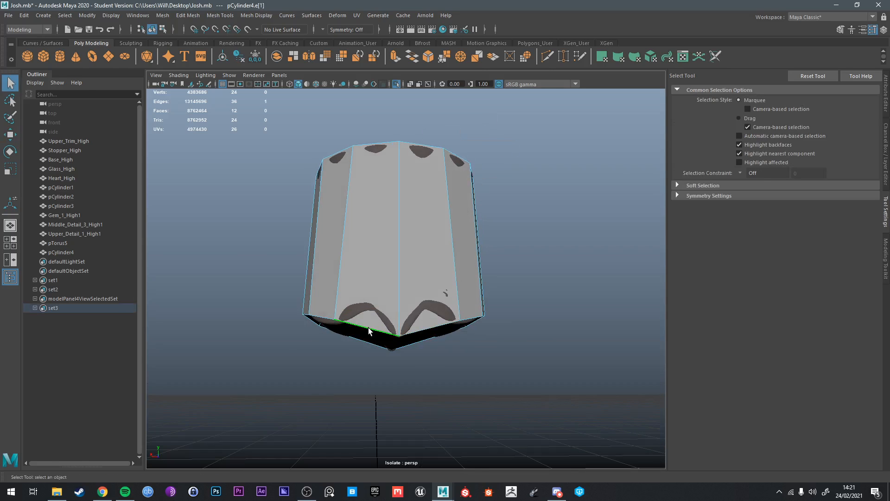
pyautogui.keyDown('ctrl'); pyautogui.rightClick(369, 328); pyautogui.keyUp('ctrl')
pyautogui.keyDown('ctrl'); pyautogui.moveTo(369, 328); pyautogui.dragTo(404, 360, button='right'); pyautogui.keyUp('ctrl')
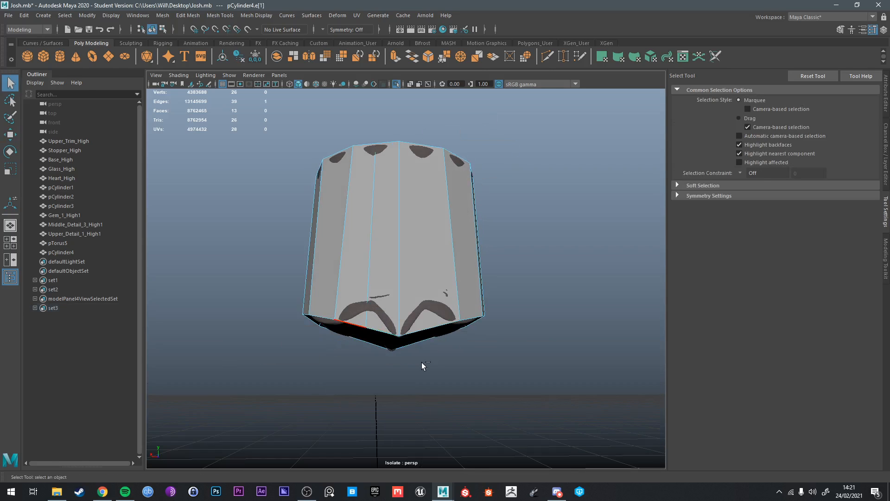
pyautogui.click(426, 326)
pyautogui.keyDown('ctrl'); pyautogui.moveTo(425, 324); pyautogui.dragTo(416, 351, button='right'); pyautogui.keyUp('ctrl')
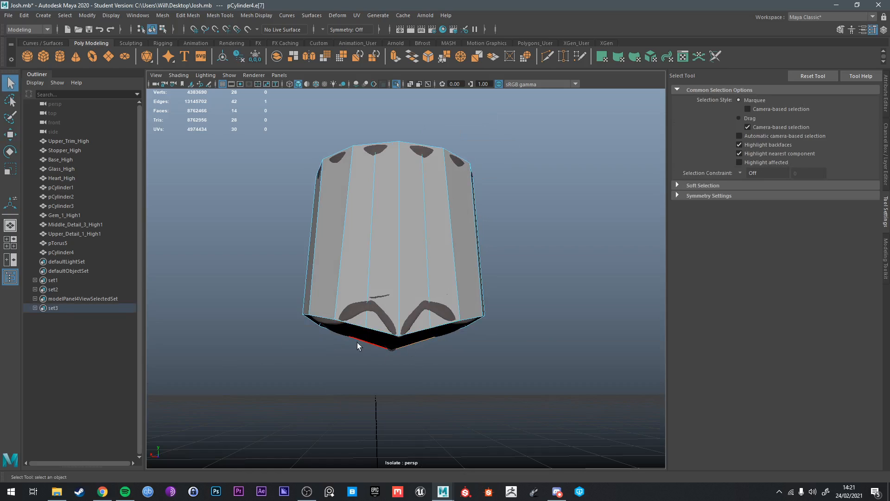
# Step: Switch to vertex editing and raise the four new bottom vertices beside the pointed corners to the scalloped edge
pyautogui.moveTo(370, 329); pyautogui.dragTo(338, 263, button='right')
pyautogui.keyDown('alt'); pyautogui.moveTo(339, 267); pyautogui.dragTo(351, 297); pyautogui.keyUp('alt')
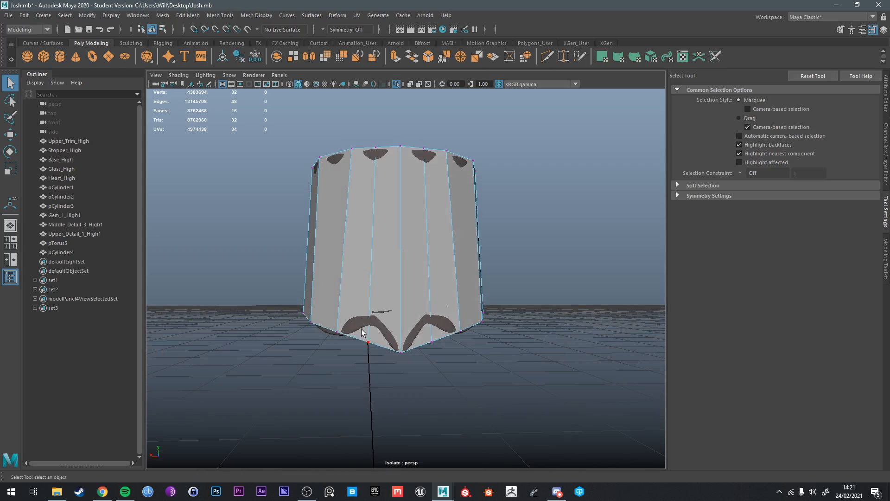
pyautogui.click(364, 333)
pyautogui.moveTo(378, 367)
pyautogui.keyDown('alt'); pyautogui.mouseDown()
pyautogui.moveTo(370, 342)
pyautogui.moveTo(374, 356)
pyautogui.mouseUp(); pyautogui.keyUp('alt')
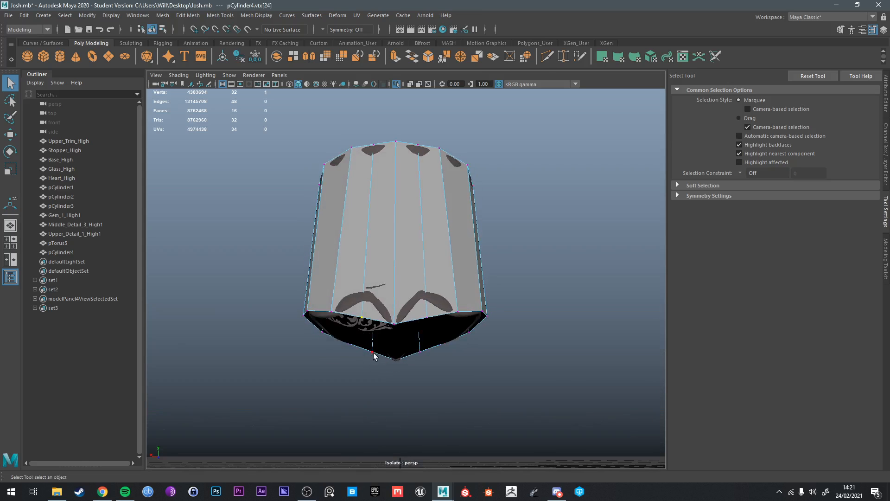
pyautogui.keyDown('shift'); pyautogui.click(429, 317); pyautogui.keyUp('shift')
pyautogui.keyDown('alt'); pyautogui.moveTo(435, 384); pyautogui.dragTo(437, 404); pyautogui.keyUp('alt')
pyautogui.press('w')
pyautogui.moveTo(396, 303); pyautogui.dragTo(396, 289)
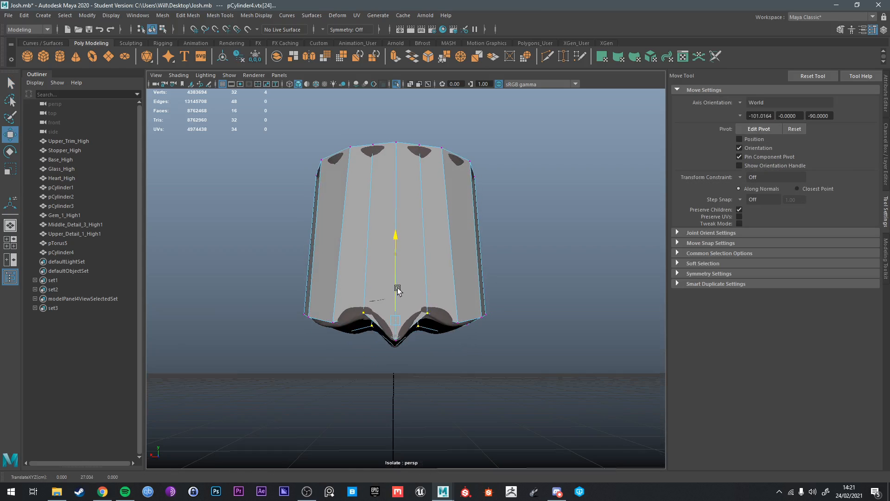
# Step: Scale the raised vertices beside the pointed corners horizontally to match the collar's curve
pyautogui.press('e')
pyautogui.press('r')
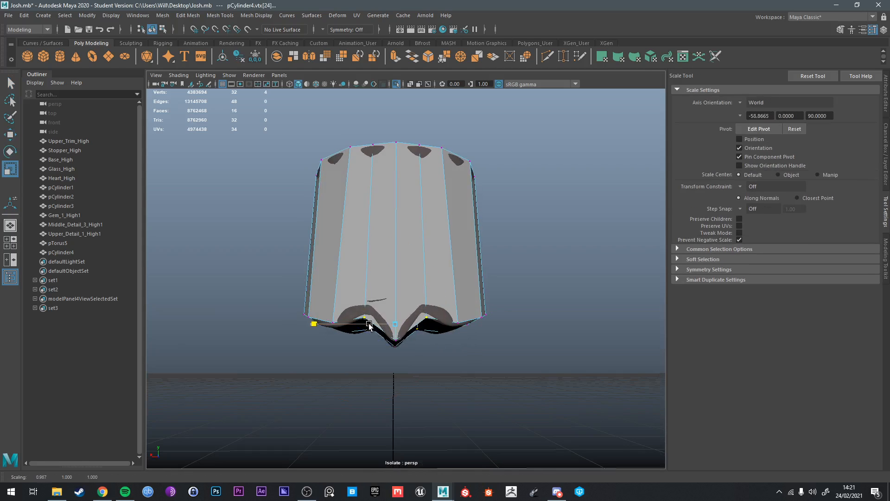
pyautogui.keyDown('alt'); pyautogui.moveTo(374, 333); pyautogui.dragTo(415, 332); pyautogui.keyUp('alt')
pyautogui.moveTo(359, 299); pyautogui.dragTo(440, 322)
# Step: Select four bottom rim vertices between the pointed corners and adjust their height to the collar's lower edge
pyautogui.press('q')
pyautogui.click(394, 292)
pyautogui.keyDown('shift'); pyautogui.click(386, 324); pyautogui.keyUp('shift')
pyautogui.keyDown('alt'); pyautogui.moveTo(385, 324); pyautogui.dragTo(441, 339); pyautogui.keyUp('alt')
pyautogui.keyDown('shift'); pyautogui.click(381, 324); pyautogui.keyUp('shift')
pyautogui.keyDown('alt'); pyautogui.moveTo(337, 336); pyautogui.dragTo(581, 337); pyautogui.keyUp('alt')
pyautogui.keyDown('shift'); pyautogui.click(402, 315); pyautogui.keyUp('shift')
pyautogui.press('w')
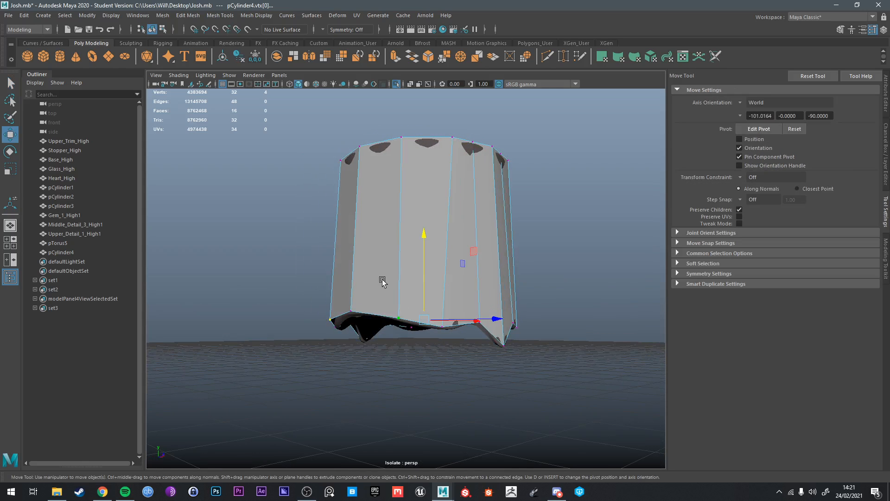
pyautogui.keyDown('alt'); pyautogui.moveTo(425, 276); pyautogui.dragTo(539, 273); pyautogui.keyUp('alt')
# Step: Isolate the low-poly cylinder together with the Upper_Trim_High mesh
pyautogui.scroll(5, 477, 320)
pyautogui.press('q')
pyautogui.scroll(-5, 449, 335)
pyautogui.hotkey('ctrl', '1')
pyautogui.hotkey('ctrl', '1')
pyautogui.hotkey('ctrl', '1')
pyautogui.keyDown('shift'); pyautogui.click(430, 199); pyautogui.keyUp('shift')
pyautogui.hotkey('ctrl', '1')
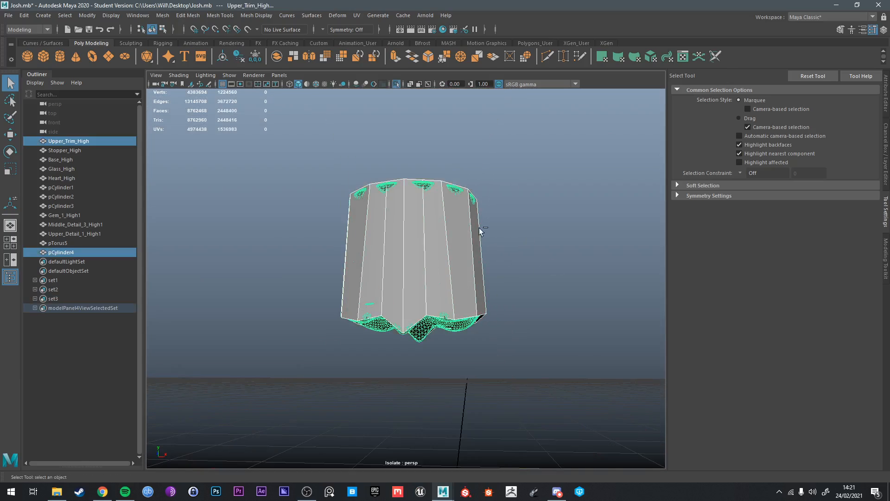
# Step: Examine the isolated collar and cylinder from above and below to compare their outer and inner shapes
pyautogui.keyDown('alt'); pyautogui.moveTo(480, 232); pyautogui.dragTo(506, 199); pyautogui.keyUp('alt')
pyautogui.click(554, 56)
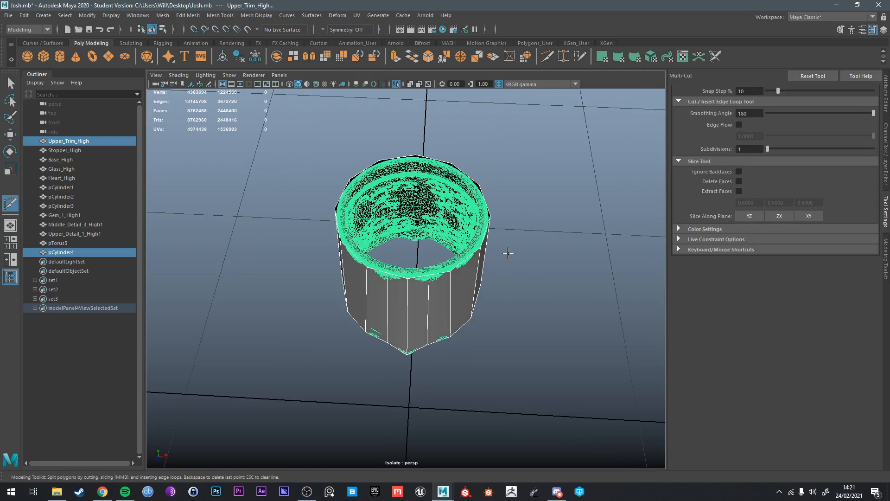
pyautogui.keyDown('alt'); pyautogui.moveTo(537, 201); pyautogui.dragTo(504, 248); pyautogui.keyUp('alt')
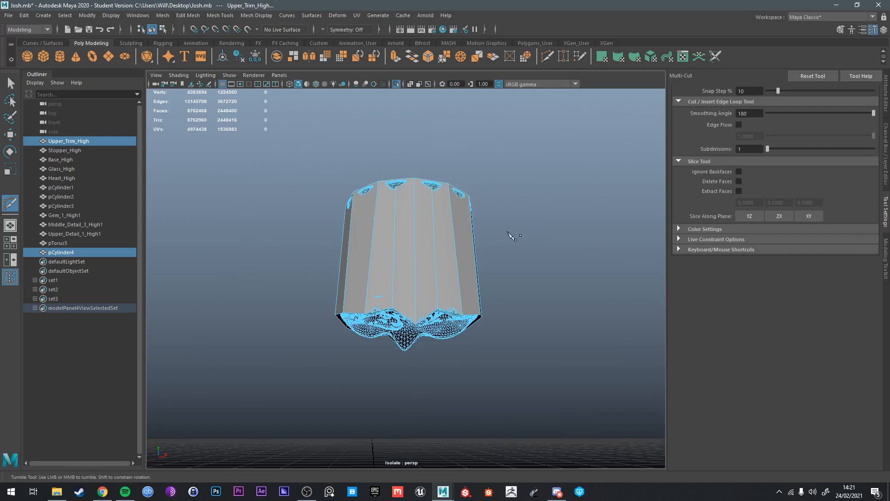
pyautogui.keyDown('alt'); pyautogui.moveTo(562, 236); pyautogui.dragTo(529, 240); pyautogui.keyUp('alt')
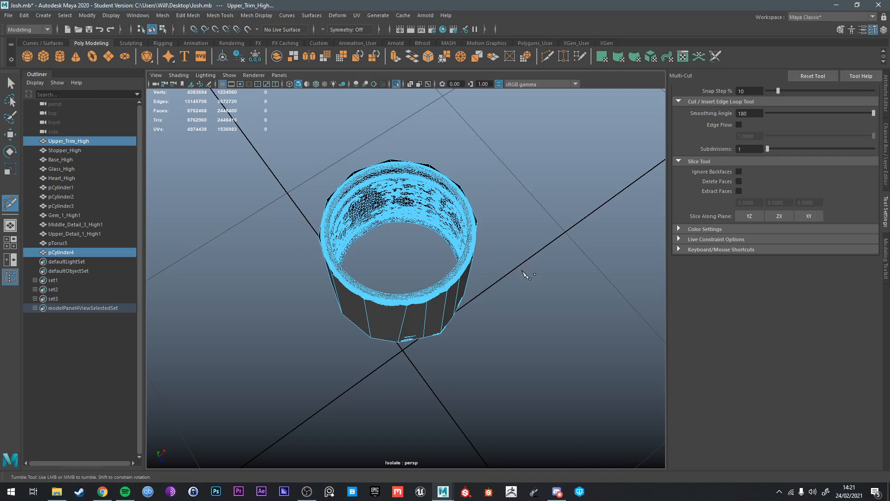
pyautogui.keyDown('alt'); pyautogui.moveTo(530, 273); pyautogui.dragTo(510, 286); pyautogui.keyUp('alt')
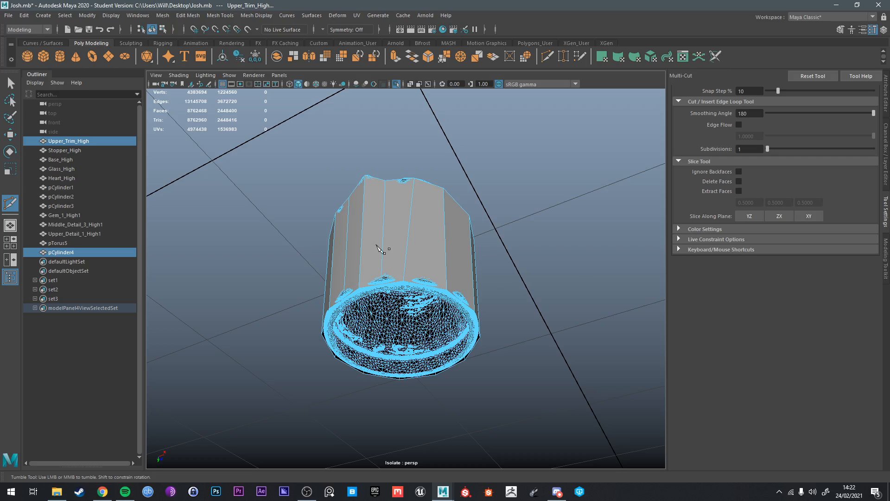
pyautogui.keyDown('alt'); pyautogui.moveTo(376, 242); pyautogui.dragTo(377, 243); pyautogui.keyUp('alt')
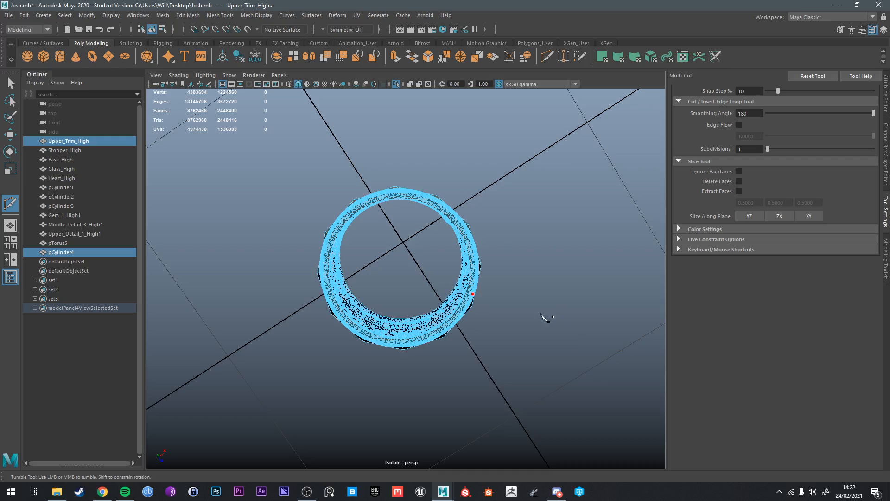
pyautogui.keyDown('alt'); pyautogui.moveTo(485, 290); pyautogui.dragTo(512, 267); pyautogui.keyUp('alt')
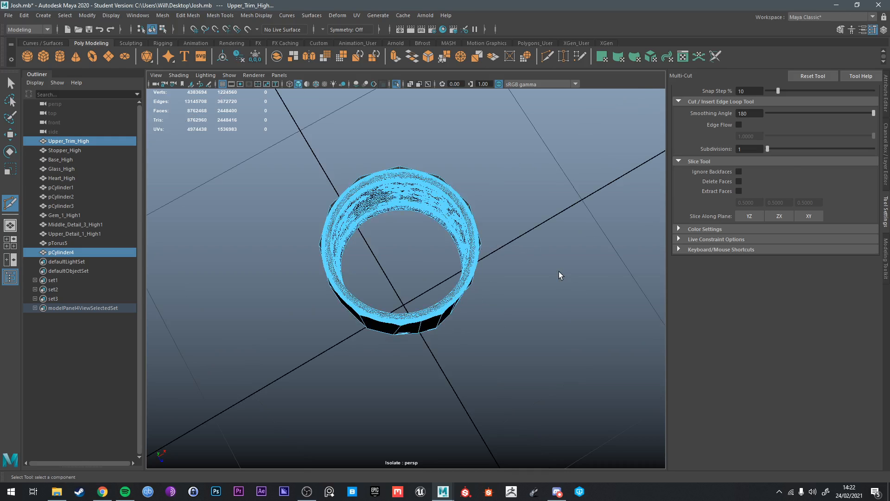
pyautogui.press('q')
# Step: Select only the cylinder and insert a horizontal edge loop around its middle with Multi-Cut
pyautogui.keyDown('alt'); pyautogui.moveTo(541, 275); pyautogui.dragTo(549, 240); pyautogui.keyUp('alt')
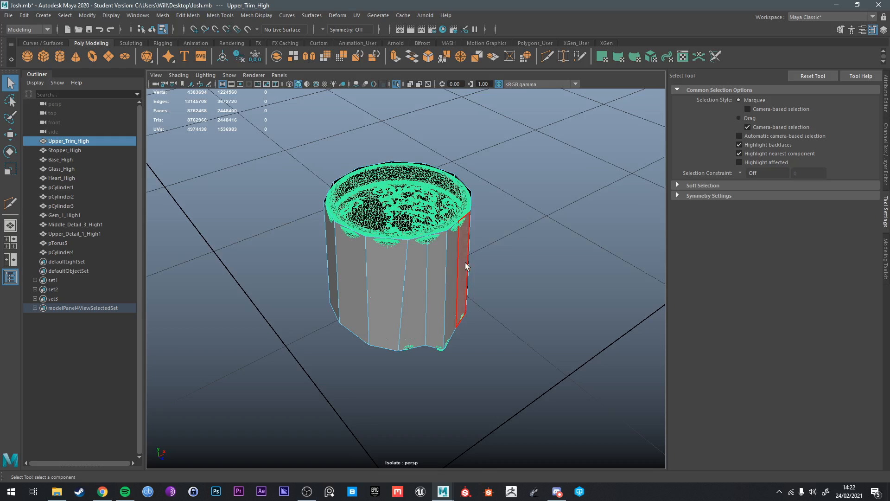
pyautogui.keyDown('alt'); pyautogui.moveTo(466, 263); pyautogui.dragTo(473, 253); pyautogui.keyUp('alt')
pyautogui.moveTo(473, 252); pyautogui.dragTo(498, 225, button='right')
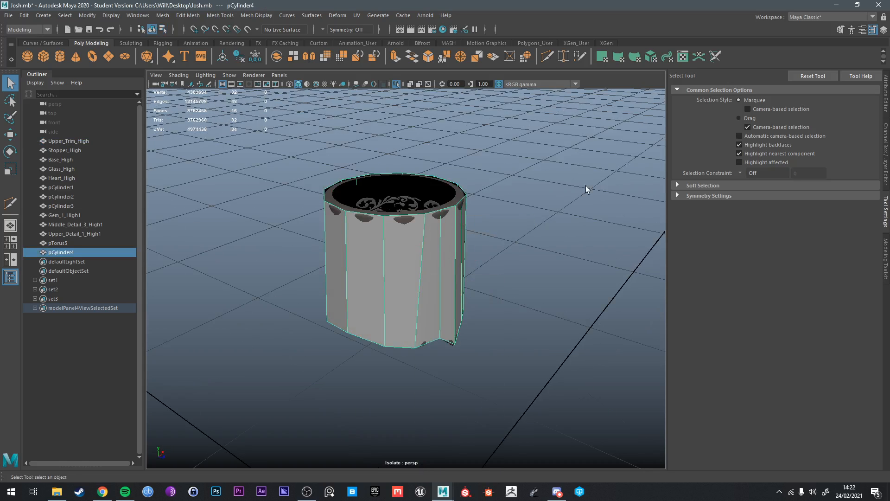
pyautogui.click(547, 56)
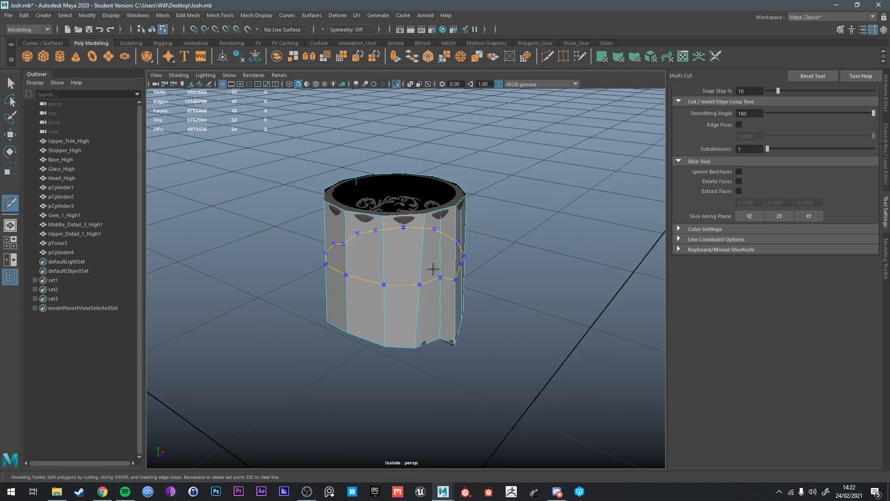
pyautogui.keyDown('ctrl'); pyautogui.click(431, 270); pyautogui.keyUp('ctrl')
# Step: Select the middle edge loop, flatten it vertically and scale it inward to the collar's narrow waist
pyautogui.keyDown('alt'); pyautogui.moveTo(431, 270); pyautogui.dragTo(433, 252); pyautogui.keyUp('alt')
pyautogui.press('w')
pyautogui.moveTo(433, 236); pyautogui.dragTo(429, 262, button='right')
pyautogui.doubleClick(430, 261)
pyautogui.press('r')
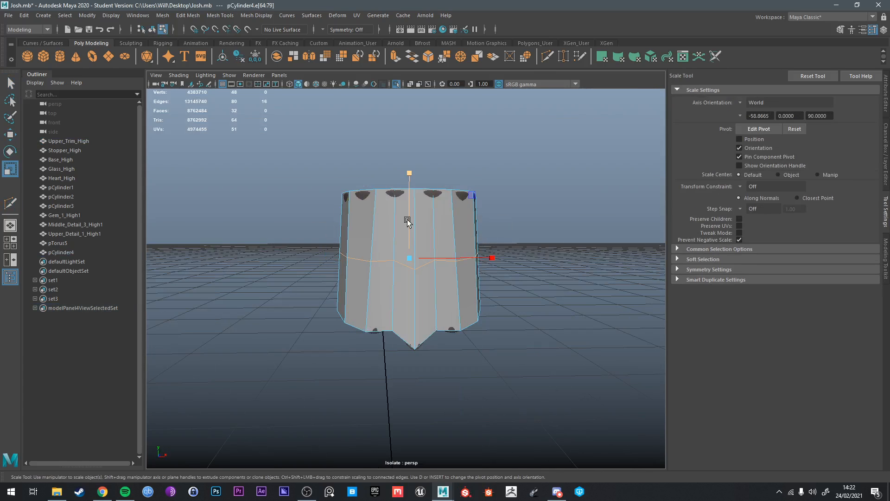
pyautogui.moveTo(406, 361); pyautogui.dragTo(407, 361)
pyautogui.keyDown('alt'); pyautogui.moveTo(408, 275); pyautogui.dragTo(427, 311); pyautogui.keyUp('alt')
pyautogui.press('e')
pyautogui.press('r')
pyautogui.moveTo(405, 254)
pyautogui.mouseDown()
pyautogui.moveTo(398, 253)
pyautogui.moveTo(404, 196)
pyautogui.moveTo(401, 251)
pyautogui.mouseUp()
pyautogui.press('w')
pyautogui.press('e')
pyautogui.press('r')
pyautogui.press('q')
# Step: Insert an edge loop below the collar's top band and scale it inward to the neck's width
pyautogui.click(548, 56)
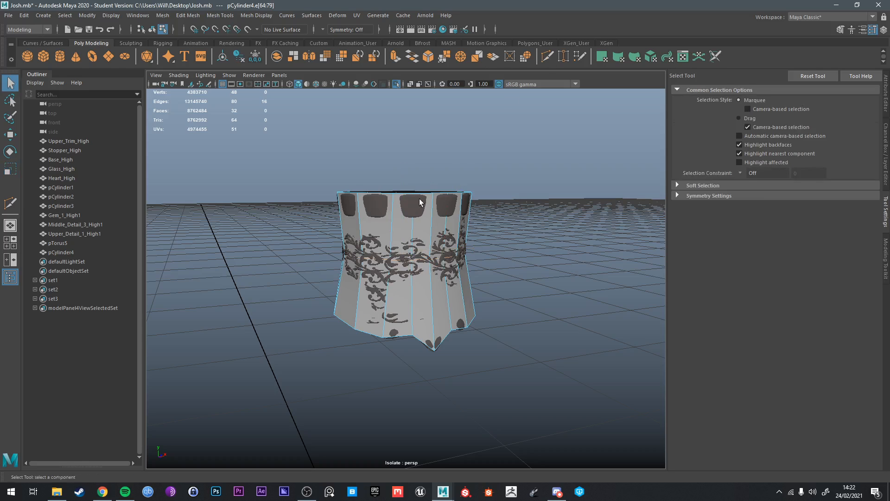
pyautogui.keyDown('ctrl'); pyautogui.click(389, 222); pyautogui.keyUp('ctrl')
pyautogui.press('q')
pyautogui.scroll(4, 397, 204)
pyautogui.keyDown('alt'); pyautogui.moveTo(398, 203); pyautogui.dragTo(461, 227); pyautogui.keyUp('alt')
pyautogui.doubleClick(416, 187)
pyautogui.press('e')
pyautogui.press('r')
pyautogui.moveTo(384, 189)
pyautogui.mouseDown()
pyautogui.moveTo(394, 187)
pyautogui.moveTo(400, 204)
pyautogui.moveTo(378, 188)
pyautogui.mouseUp()
pyautogui.press('q')
# Step: Move the waist edge loop down the collar and scale it slightly outward
pyautogui.doubleClick(367, 242)
pyautogui.press('w')
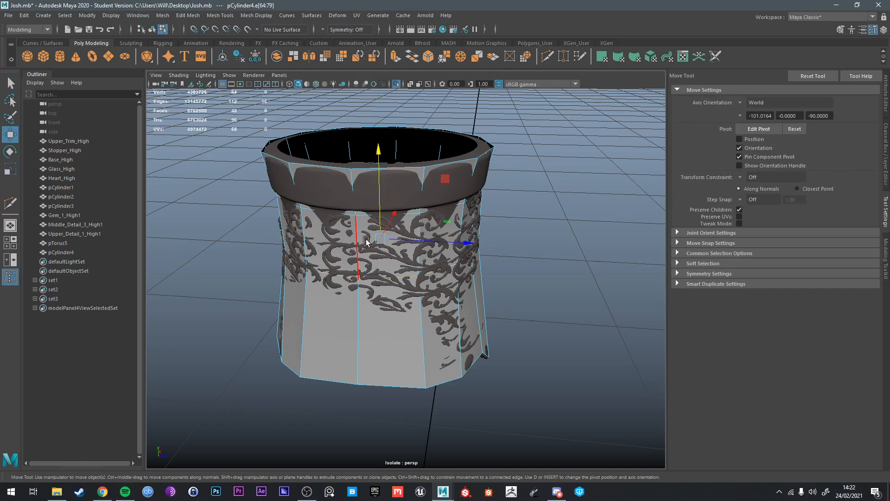
pyautogui.moveTo(380, 201); pyautogui.dragTo(387, 241)
pyautogui.press('r')
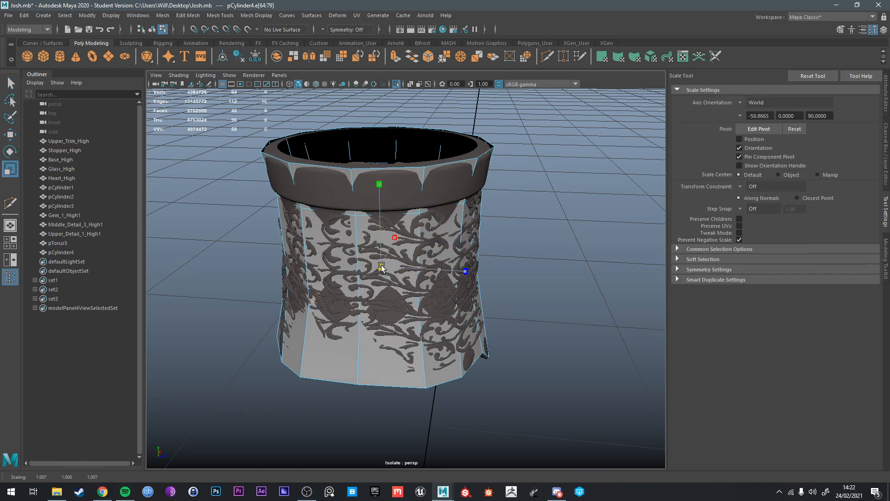
pyautogui.keyDown('alt'); pyautogui.moveTo(378, 283); pyautogui.dragTo(422, 229); pyautogui.keyUp('alt')
pyautogui.press('q')
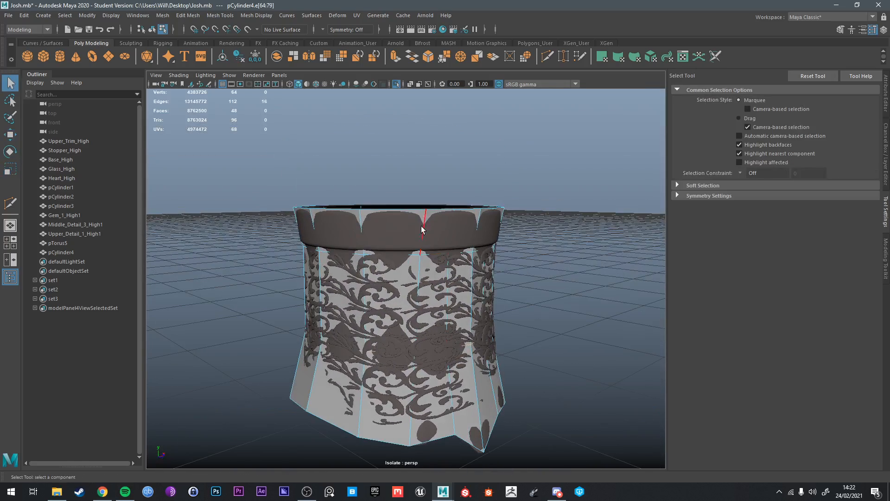
# Step: Insert another edge loop at the lower edge of the collar's top band and isolate the cylinder
pyautogui.click(546, 60)
pyautogui.keyDown('ctrl'); pyautogui.click(366, 239); pyautogui.keyUp('ctrl')
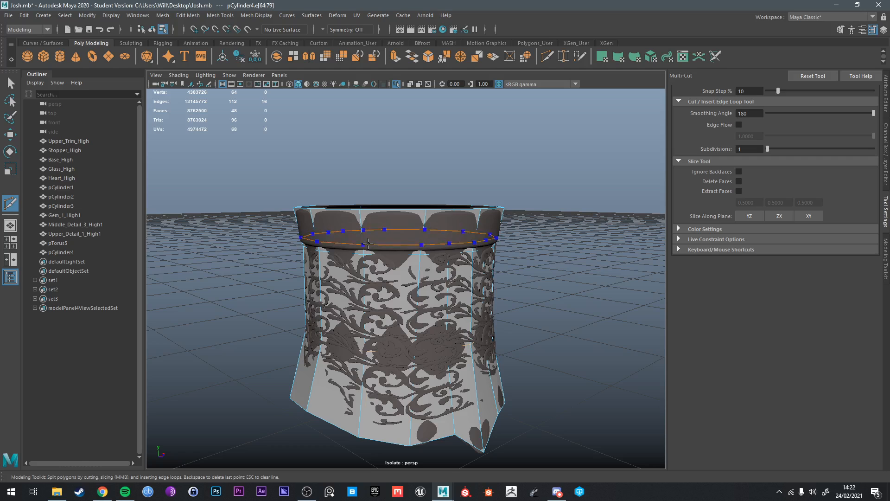
pyautogui.press('q')
pyautogui.moveTo(372, 245); pyautogui.dragTo(387, 207, button='right')
pyautogui.hotkey('ctrl', '1')
pyautogui.hotkey('ctrl', '1')
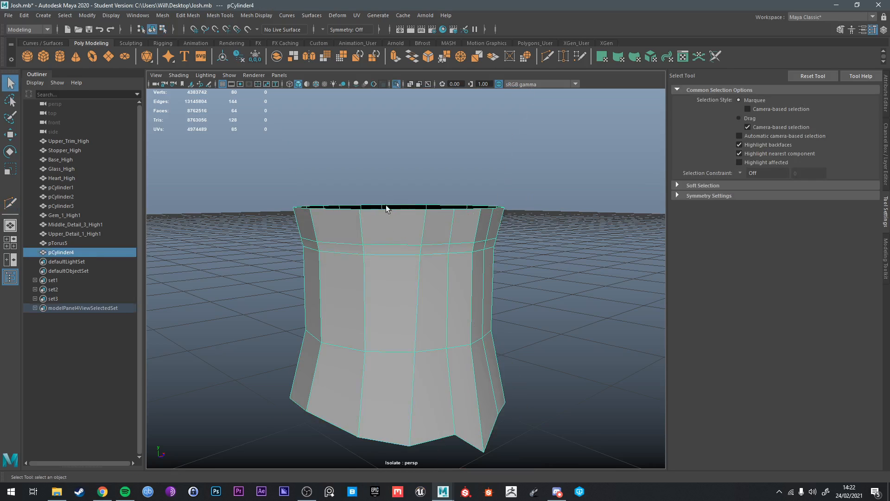
# Step: Select the new edge loop, show the full bottle again and scale the loop outward to the top band's width
pyautogui.doubleClick(391, 241)
pyautogui.hotkey('ctrl', '1')
pyautogui.press('r')
pyautogui.moveTo(399, 237); pyautogui.dragTo(427, 224)
pyautogui.press('w')
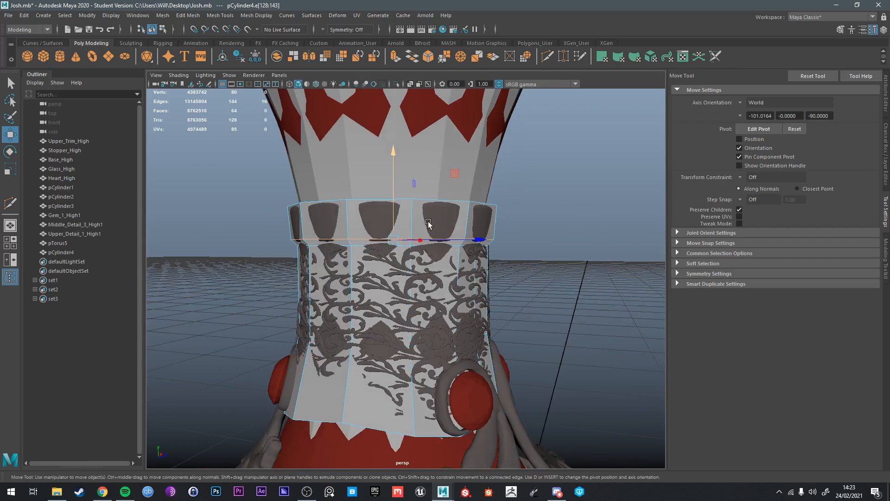
pyautogui.press('q')
pyautogui.moveTo(428, 261)
pyautogui.keyDown('alt'); pyautogui.mouseDown()
pyautogui.moveTo(435, 228)
pyautogui.moveTo(419, 260)
pyautogui.mouseUp(); pyautogui.keyUp('alt')
# Step: Isolate the cylinder, extrude its top and bottom border edges inward at about 0.955 scale, and show the full bottle
pyautogui.moveTo(377, 274); pyautogui.dragTo(399, 208, button='right')
pyautogui.hotkey('ctrl', '1')
pyautogui.doubleClick(419, 305)
pyautogui.keyDown('alt'); pyautogui.moveTo(418, 305); pyautogui.dragTo(411, 191); pyautogui.keyUp('alt')
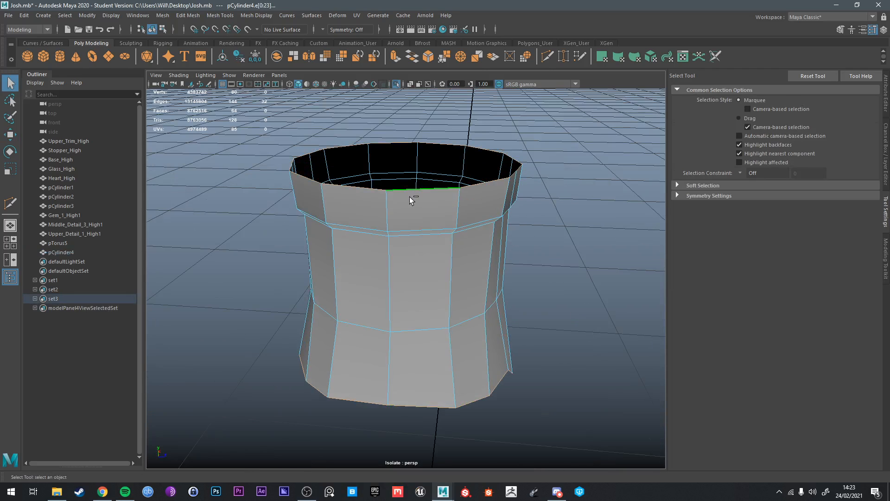
pyautogui.hotkey('ctrl', 'e')
pyautogui.press('e')
pyautogui.press('r')
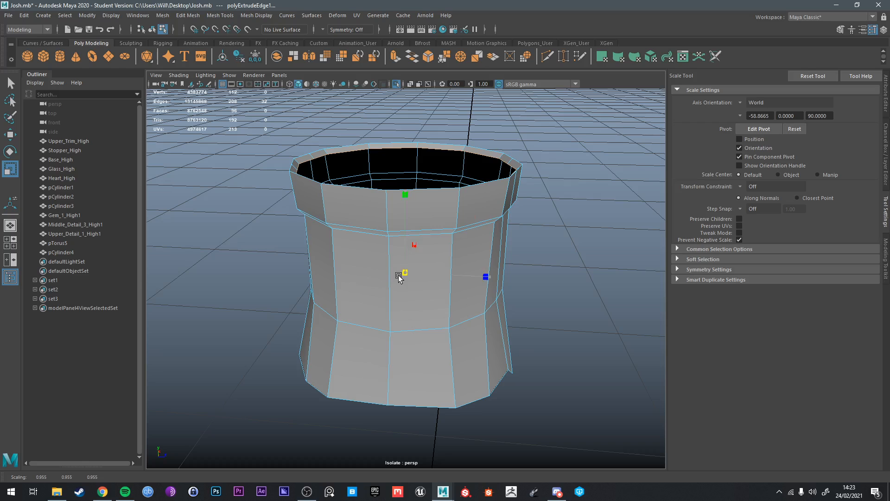
pyautogui.keyDown('alt'); pyautogui.moveTo(469, 255); pyautogui.dragTo(454, 205); pyautogui.keyUp('alt')
pyautogui.hotkey('ctrl', '1')
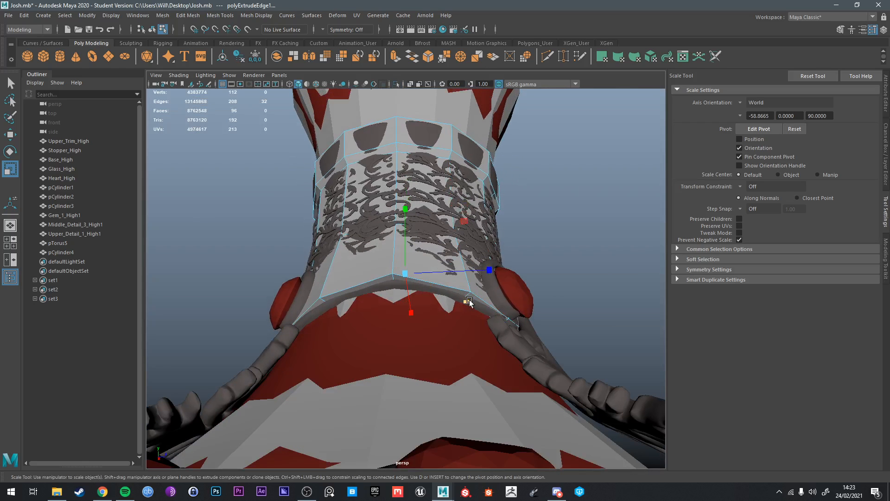
pyautogui.moveTo(469, 301); pyautogui.dragTo(503, 328)
pyautogui.keyDown('alt'); pyautogui.moveTo(457, 274); pyautogui.dragTo(430, 285); pyautogui.keyUp('alt')
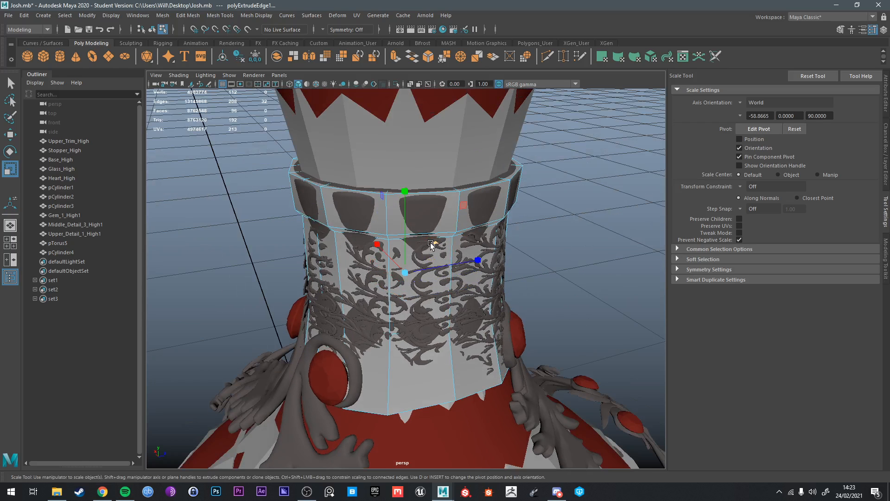
# Step: Return to object mode, select the low-poly collar cylinder instead of the high-poly trim, and isolate it
pyautogui.moveTo(431, 244); pyautogui.dragTo(428, 241)
pyautogui.press('q')
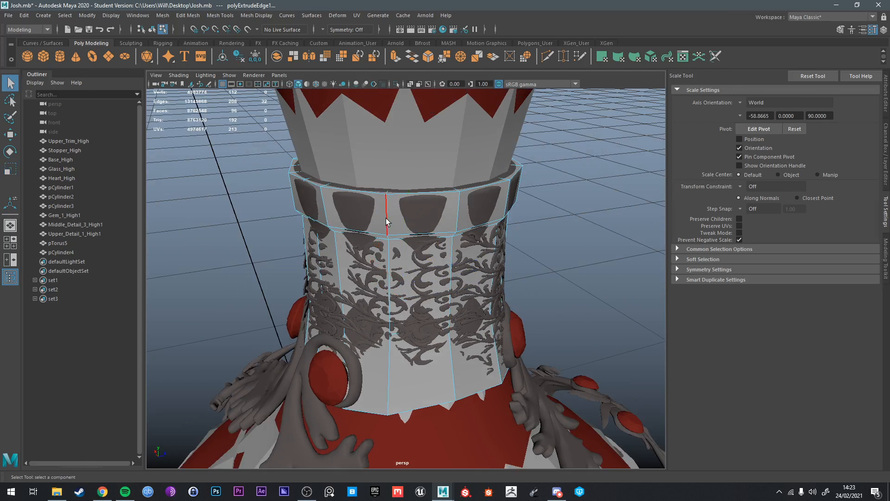
pyautogui.moveTo(386, 219); pyautogui.dragTo(430, 193, button='right')
pyautogui.click(403, 216)
pyautogui.hotkey('ctrl', '1')
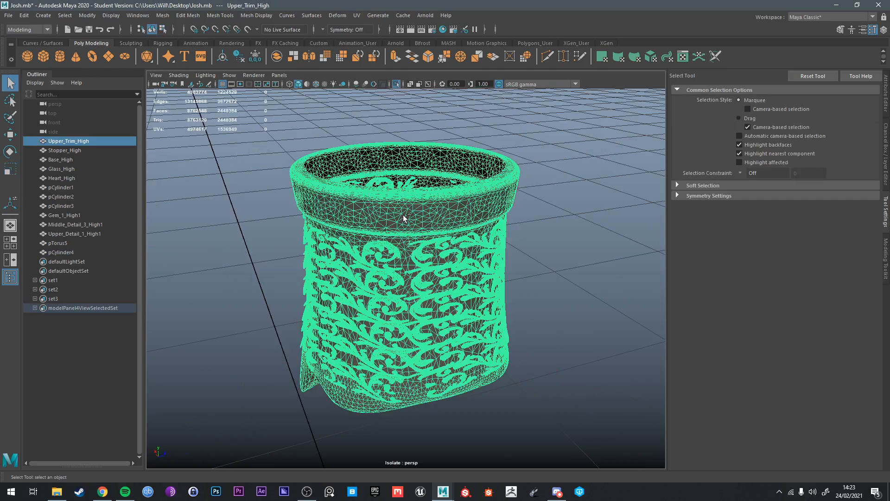
pyautogui.hotkey('ctrl', '1')
pyautogui.click(393, 218)
pyautogui.hotkey('ctrl', '1')
pyautogui.keyDown('alt'); pyautogui.moveTo(408, 228); pyautogui.dragTo(447, 168); pyautogui.keyUp('alt')
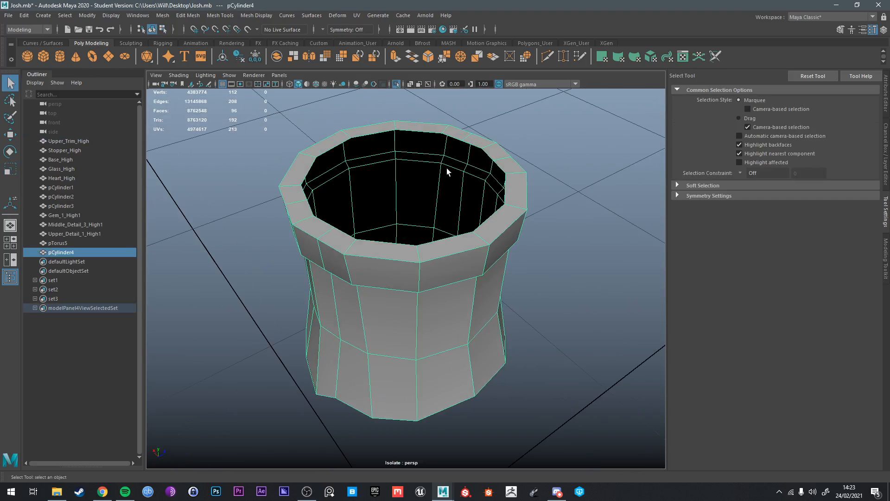
# Step: Bridge the collar's inner top and bottom border edges to form the inside wall
pyautogui.moveTo(443, 167); pyautogui.dragTo(452, 138, button='right')
pyautogui.doubleClick(453, 138)
pyautogui.keyDown('alt'); pyautogui.moveTo(453, 138); pyautogui.dragTo(458, 214); pyautogui.keyUp('alt')
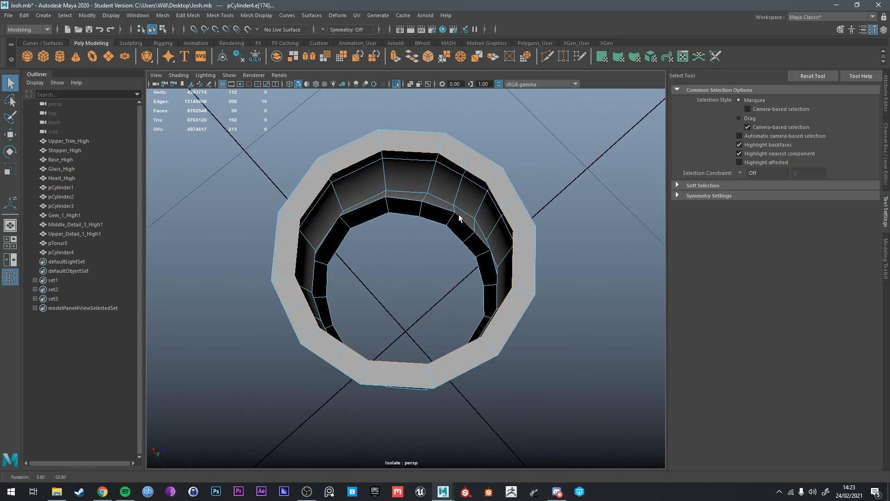
pyautogui.keyDown('shift'); pyautogui.moveTo(452, 232); pyautogui.dragTo(434, 346, button='right'); pyautogui.keyUp('shift')
pyautogui.keyDown('alt'); pyautogui.moveTo(434, 347); pyautogui.dragTo(458, 320); pyautogui.keyUp('alt')
# Step: Target-weld the surplus waist and band vertices above one of the collar's pointed tips into the neighbouring vertices
pyautogui.press('q')
pyautogui.click(563, 57)
pyautogui.keyDown('alt'); pyautogui.moveTo(429, 269); pyautogui.dragTo(402, 237); pyautogui.keyUp('alt')
pyautogui.moveTo(372, 306); pyautogui.dragTo(336, 231, button='right')
pyautogui.moveTo(368, 314); pyautogui.dragTo(397, 313)
pyautogui.hotkey('ctrl', 'z')
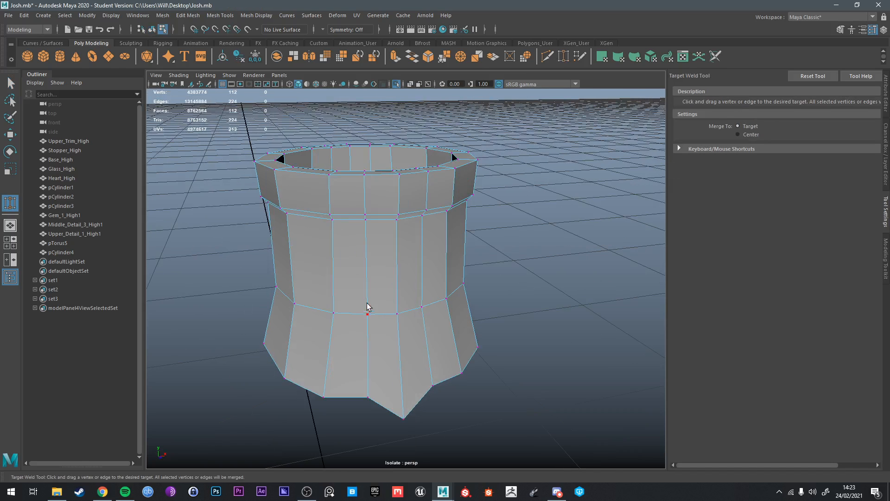
pyautogui.keyDown('alt'); pyautogui.moveTo(421, 261); pyautogui.dragTo(383, 200); pyautogui.keyUp('alt')
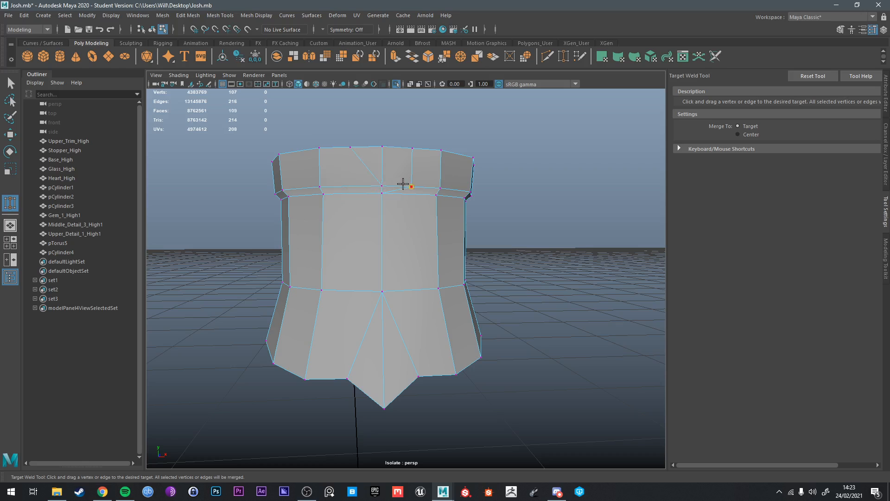
pyautogui.moveTo(407, 184); pyautogui.dragTo(383, 186)
# Step: Target-weld the surplus vertices on the collar's opposite pointed side and around its top rim into their neighbours
pyautogui.keyDown('alt'); pyautogui.moveTo(383, 186); pyautogui.dragTo(379, 204); pyautogui.keyUp('alt')
pyautogui.keyDown('alt'); pyautogui.moveTo(379, 204); pyautogui.dragTo(405, 255); pyautogui.keyUp('alt')
pyautogui.keyDown('alt'); pyautogui.moveTo(405, 256); pyautogui.dragTo(420, 262); pyautogui.keyUp('alt')
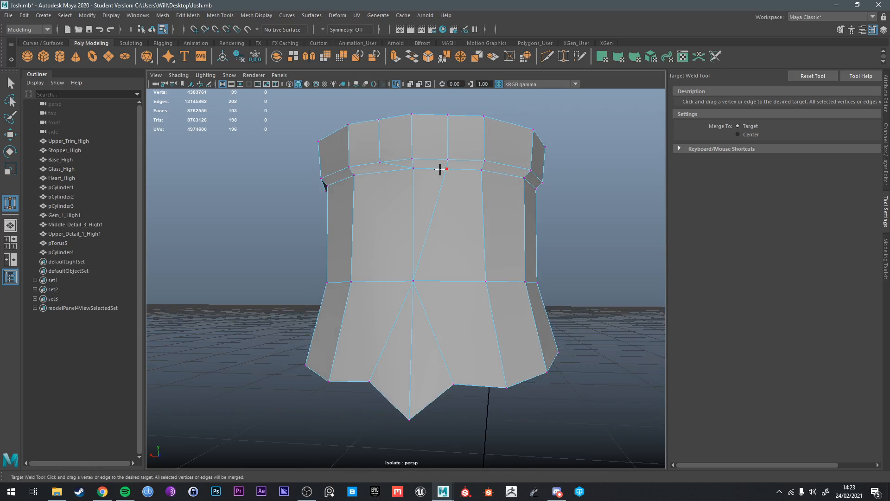
pyautogui.moveTo(415, 159); pyautogui.dragTo(414, 160)
pyautogui.keyDown('alt'); pyautogui.moveTo(413, 160); pyautogui.dragTo(376, 198); pyautogui.keyUp('alt')
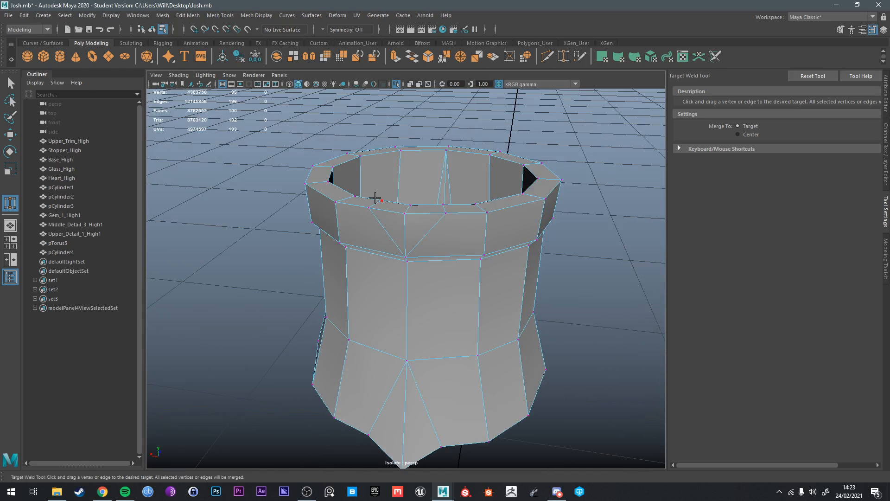
pyautogui.moveTo(446, 214); pyautogui.dragTo(305, 188)
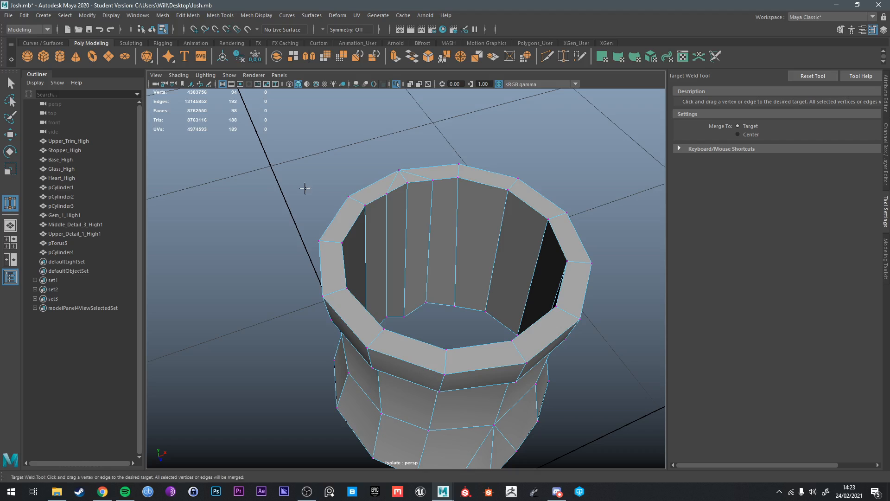
pyautogui.moveTo(387, 192); pyautogui.dragTo(408, 184)
pyautogui.scroll(-4, 417, 260)
# Step: Bevel the outer edge loop of the collar's top rim
pyautogui.keyDown('alt'); pyautogui.moveTo(418, 260); pyautogui.dragTo(430, 235); pyautogui.keyUp('alt')
pyautogui.press('q')
pyautogui.press('F10')
pyautogui.doubleClick(432, 233)
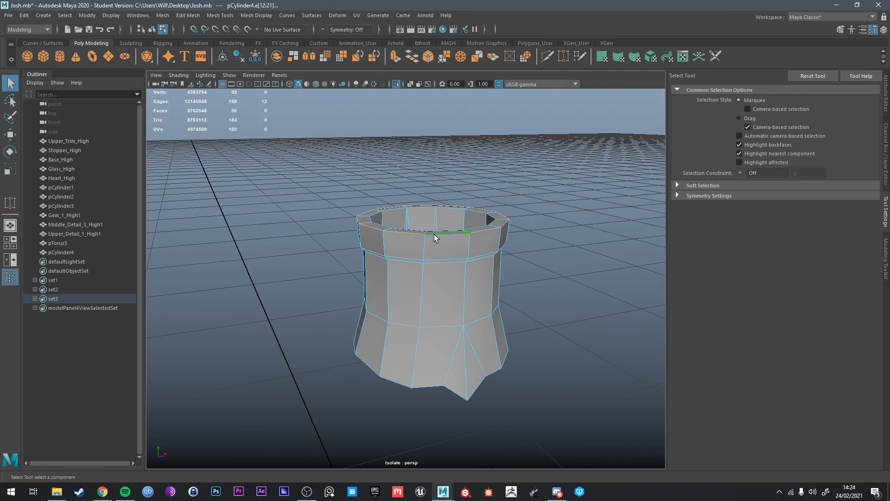
pyautogui.hotkey('ctrl', 'b')
pyautogui.keyDown('alt'); pyautogui.moveTo(400, 261); pyautogui.dragTo(426, 252); pyautogui.keyUp('alt')
pyautogui.moveTo(526, 301); pyautogui.dragTo(465, 232)
pyautogui.press('q')
# Step: Bevel the collar's lower outer edge loop with fraction 0.5 and one segment, and show the full bottle again
pyautogui.scroll(4, 464, 232)
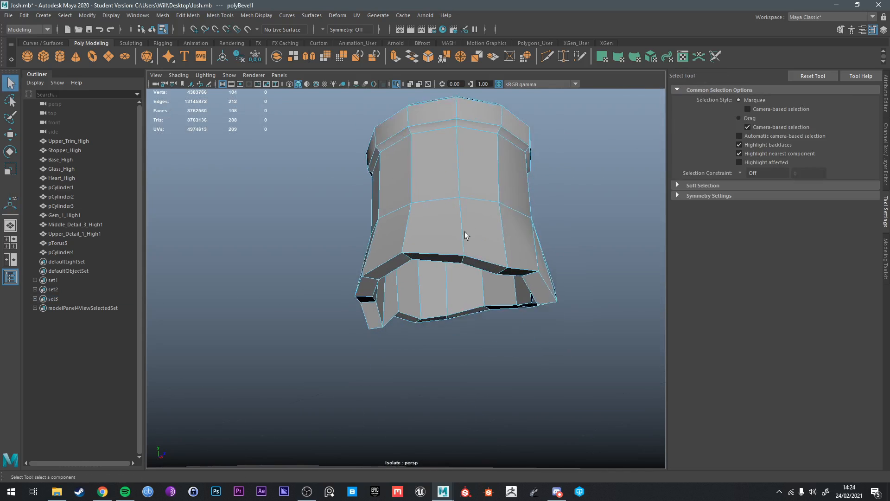
pyautogui.doubleClick(495, 246)
pyautogui.hotkey('ctrl', 'b')
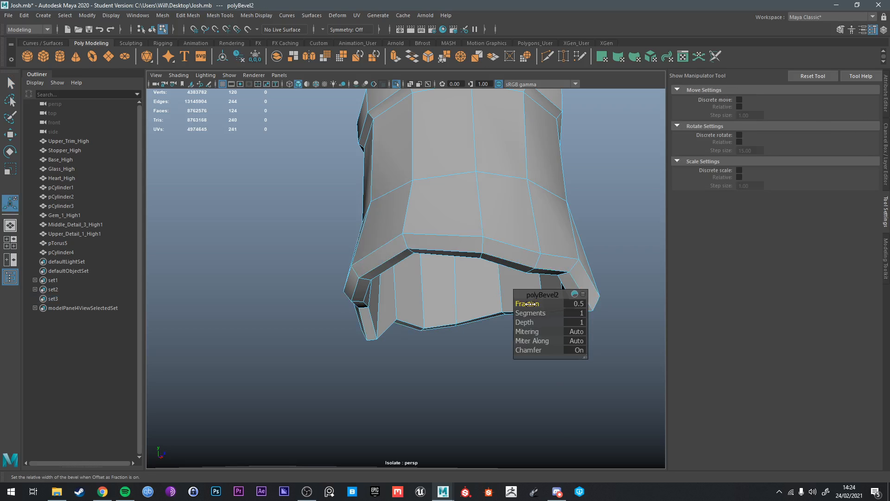
pyautogui.hotkey('ctrl', '1')
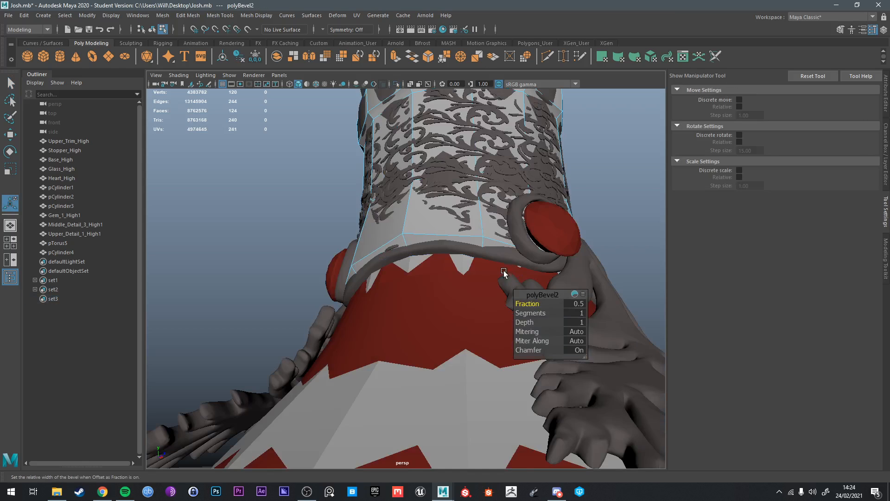
# Step: Select the lower bevel's ring of faces and isolate it
pyautogui.keyDown('alt'); pyautogui.moveTo(504, 273); pyautogui.dragTo(476, 266); pyautogui.keyUp('alt')
pyautogui.moveTo(476, 266); pyautogui.dragTo(477, 272, button='right')
pyautogui.press('q')
pyautogui.click(477, 270)
pyautogui.keyDown('shift'); pyautogui.doubleClick(458, 270); pyautogui.keyUp('shift')
pyautogui.keyDown('alt'); pyautogui.moveTo(457, 269); pyautogui.dragTo(437, 240); pyautogui.keyUp('alt')
pyautogui.hotkey('ctrl', '1')
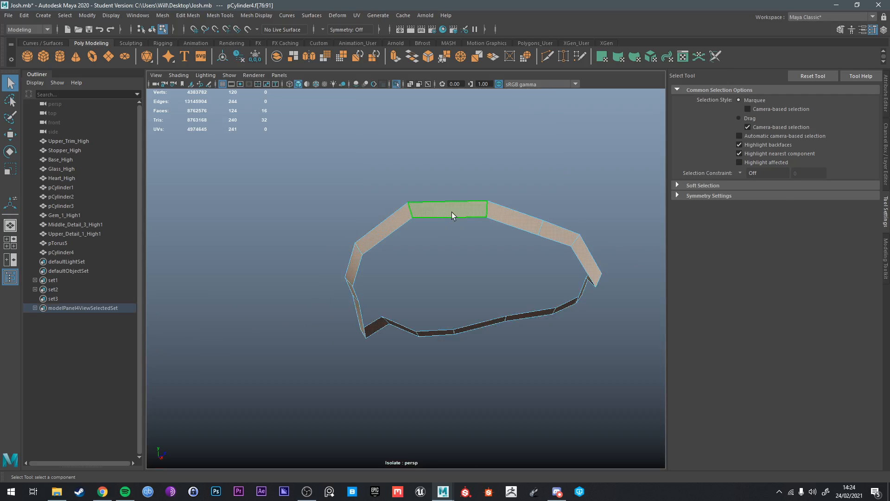
# Step: Isolate the whole collar cylinder and select the edge loop along the underside of its lower bevel
pyautogui.doubleClick(452, 212)
pyautogui.hotkey('ctrl', '1')
pyautogui.hotkey('ctrl', '1')
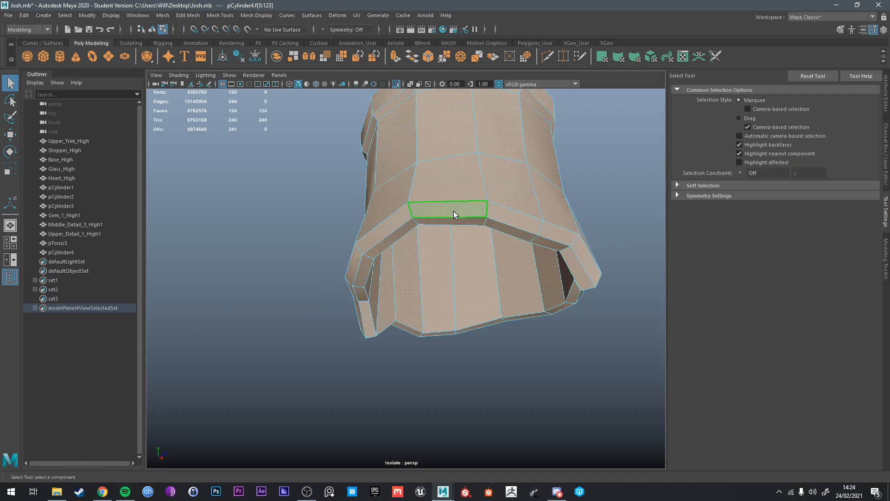
pyautogui.click(452, 219)
pyautogui.moveTo(408, 222); pyautogui.dragTo(408, 200, button='right')
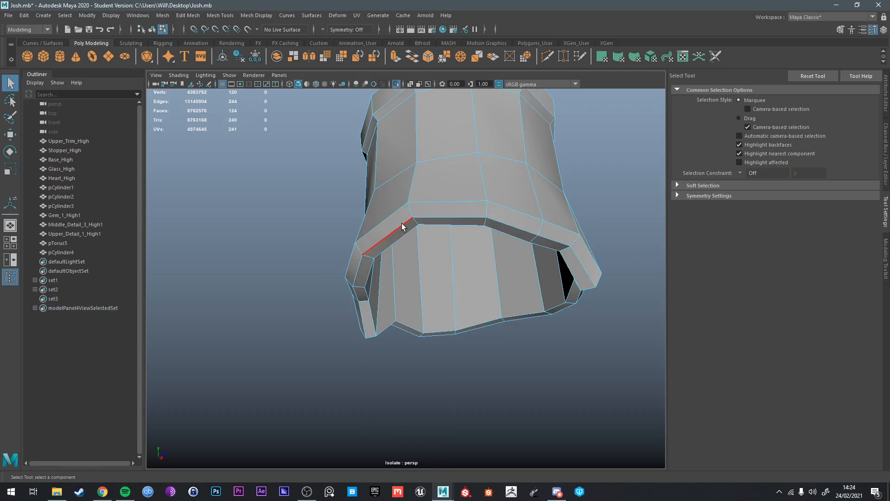
pyautogui.doubleClick(397, 228)
# Step: Show the full bottle and scale the selected lower bevel edge loop to fit the trim
pyautogui.keyDown('alt'); pyautogui.moveTo(397, 229); pyautogui.dragTo(472, 280); pyautogui.keyUp('alt')
pyautogui.hotkey('ctrl', '1')
pyautogui.press('w')
pyautogui.press('e')
pyautogui.press('r')
pyautogui.moveTo(472, 322); pyautogui.dragTo(586, 329)
pyautogui.moveTo(417, 303)
pyautogui.keyDown('alt'); pyautogui.mouseDown()
pyautogui.moveTo(427, 302)
pyautogui.moveTo(422, 307)
pyautogui.moveTo(433, 321)
pyautogui.moveTo(406, 308)
pyautogui.mouseUp(); pyautogui.keyUp('alt')
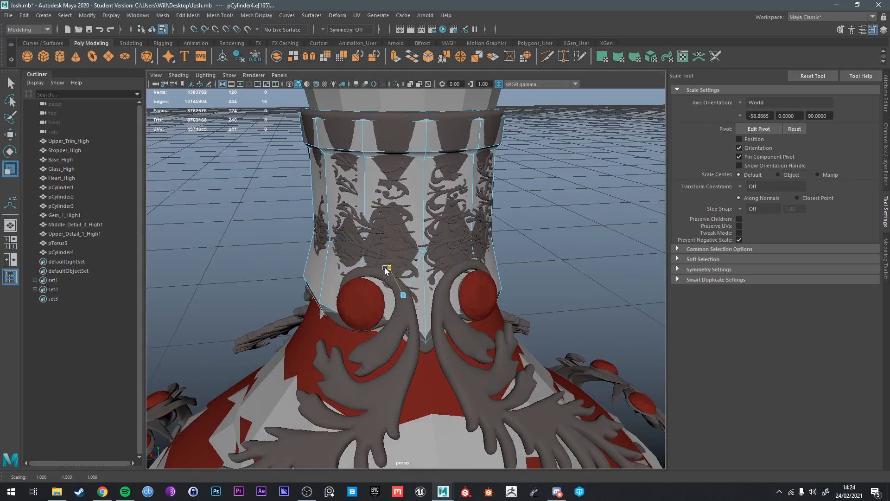
pyautogui.moveTo(386, 269)
pyautogui.keyDown('alt'); pyautogui.mouseDown()
pyautogui.moveTo(464, 264)
pyautogui.moveTo(370, 271)
pyautogui.mouseUp(); pyautogui.keyUp('alt')
# Step: Clear the edge selection and return the collar cylinder to object mode
pyautogui.press('q')
pyautogui.moveTo(413, 234); pyautogui.dragTo(399, 259, button='right')
pyautogui.keyDown('alt'); pyautogui.moveTo(399, 260); pyautogui.dragTo(385, 274); pyautogui.keyUp('alt')
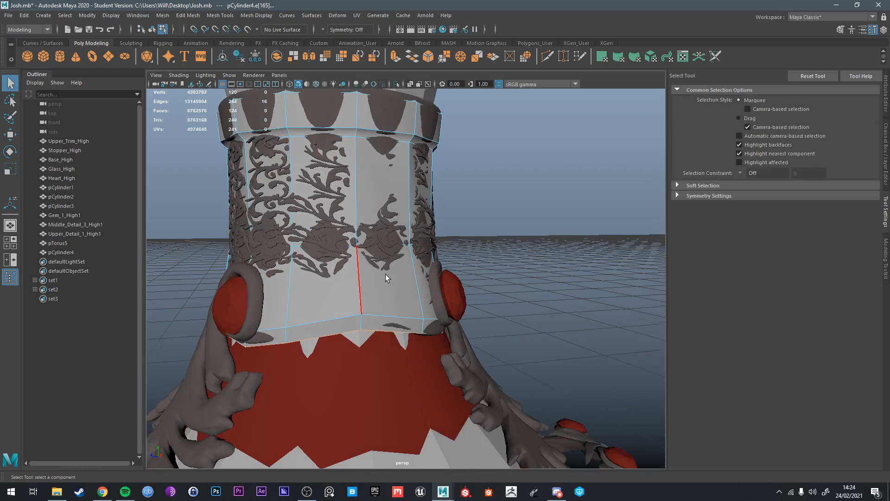
pyautogui.scroll(-5, 385, 274)
pyautogui.click(509, 258)
pyautogui.keyDown('alt'); pyautogui.moveTo(448, 273); pyautogui.dragTo(364, 278); pyautogui.keyUp('alt')
pyautogui.moveTo(364, 279); pyautogui.dragTo(372, 263, button='right')
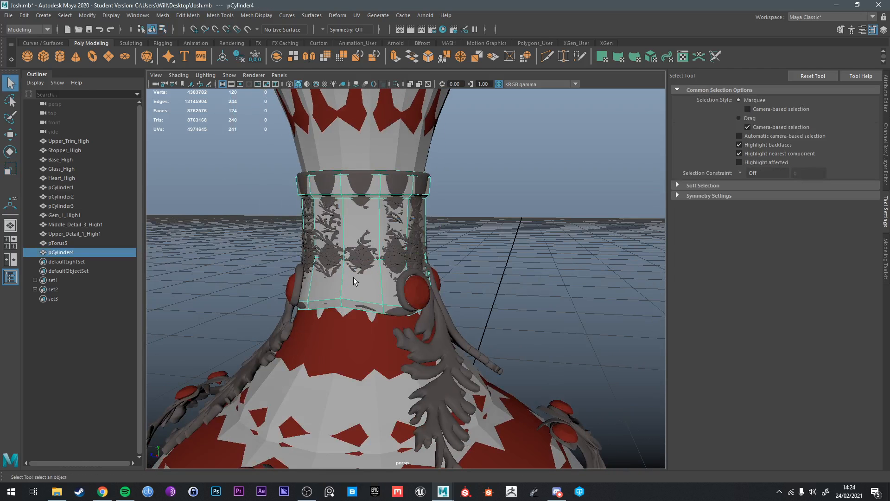
# Step: Select every mesh of the bottle, delete the construction history, freeze the transformations and clear the selection
pyautogui.scroll(-6, 366, 222)
pyautogui.keyDown('alt'); pyautogui.moveTo(446, 225); pyautogui.dragTo(384, 260); pyautogui.keyUp('alt')
pyautogui.scroll(-8, 391, 216)
pyautogui.moveTo(334, 198); pyautogui.dragTo(514, 464)
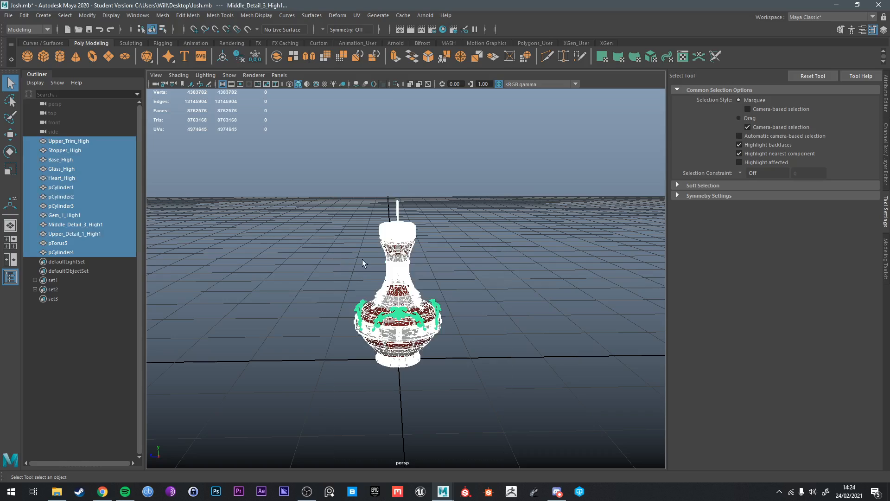
pyautogui.click(242, 61)
pyautogui.click(254, 59)
pyautogui.click(474, 217)
# Step: Inspect the bottle from several angles, checking how the low-poly meshes fit the high-poly leaf ornaments
pyautogui.scroll(4, 468, 232)
pyautogui.keyDown('alt'); pyautogui.moveTo(441, 350); pyautogui.dragTo(435, 321); pyautogui.keyUp('alt')
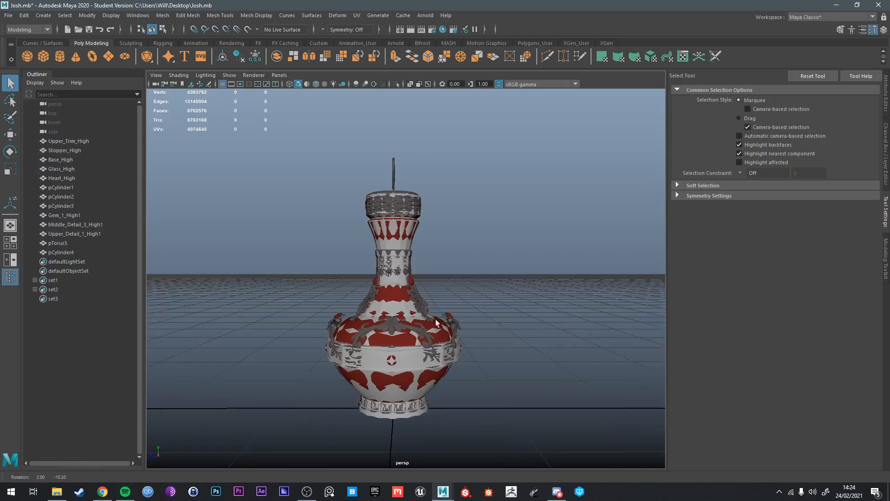
pyautogui.keyDown('alt'); pyautogui.moveTo(436, 321); pyautogui.dragTo(446, 279, button='middle'); pyautogui.keyUp('alt')
pyautogui.scroll(2, 446, 280)
pyautogui.keyDown('alt'); pyautogui.moveTo(446, 279); pyautogui.dragTo(456, 294); pyautogui.keyUp('alt')
pyautogui.scroll(3, 366, 291)
pyautogui.click(423, 187)
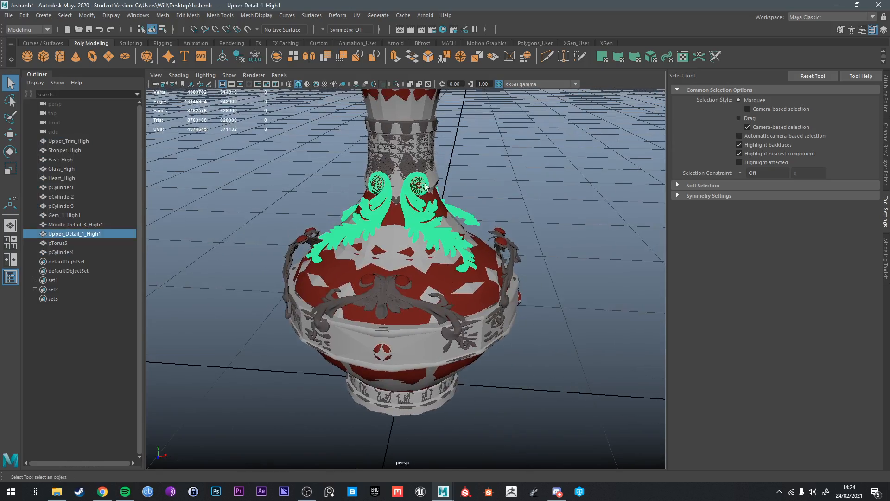
pyautogui.click(501, 183)
pyautogui.keyDown('alt'); pyautogui.moveTo(501, 183); pyautogui.dragTo(500, 265, button='middle'); pyautogui.keyUp('alt')
pyautogui.keyDown('alt'); pyautogui.moveTo(500, 264); pyautogui.dragTo(495, 235); pyautogui.keyUp('alt')
pyautogui.keyDown('alt'); pyautogui.moveTo(494, 235); pyautogui.dragTo(509, 310, button='middle'); pyautogui.keyUp('alt')
pyautogui.moveTo(513, 265)
pyautogui.keyDown('alt'); pyautogui.mouseDown()
pyautogui.moveTo(519, 293)
pyautogui.moveTo(519, 250)
pyautogui.mouseUp(); pyautogui.keyUp('alt')
pyautogui.scroll(-3, 524, 299)
pyautogui.scroll(5, 519, 250)
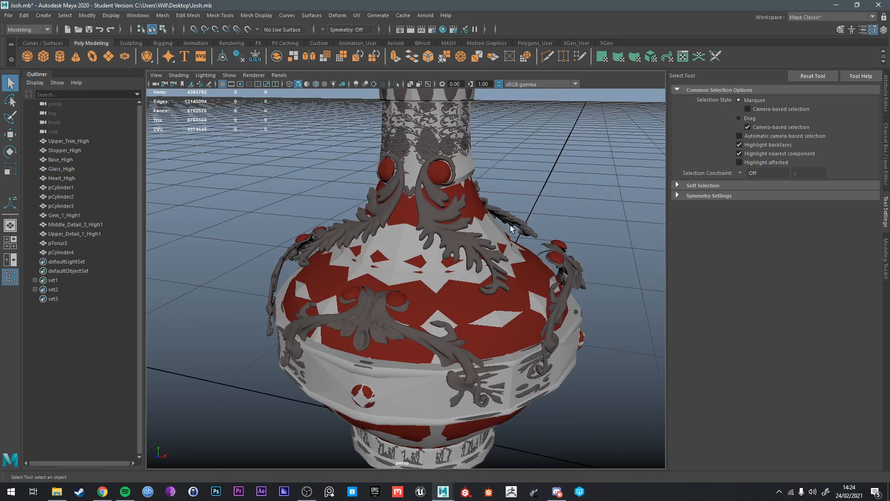
pyautogui.scroll(-2, 505, 230)
pyautogui.keyDown('alt'); pyautogui.moveTo(509, 229); pyautogui.dragTo(540, 255); pyautogui.keyUp('alt')
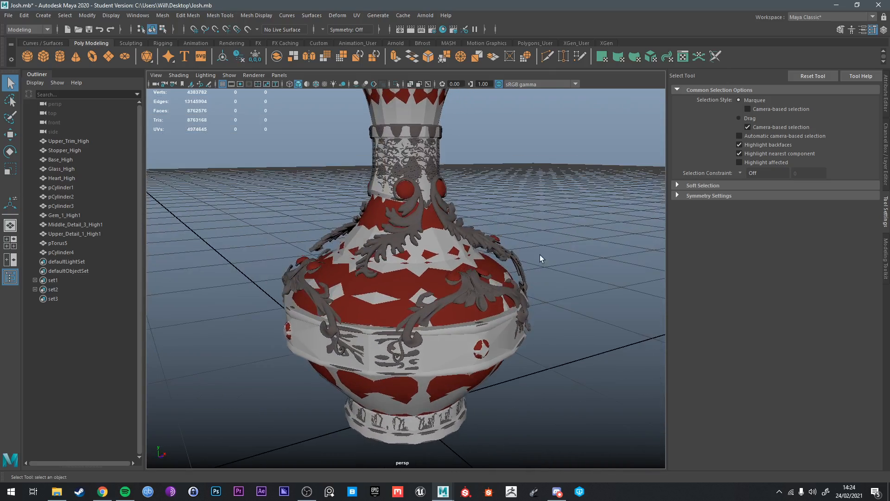
pyautogui.click(491, 288)
pyautogui.scroll(-5, 496, 284)
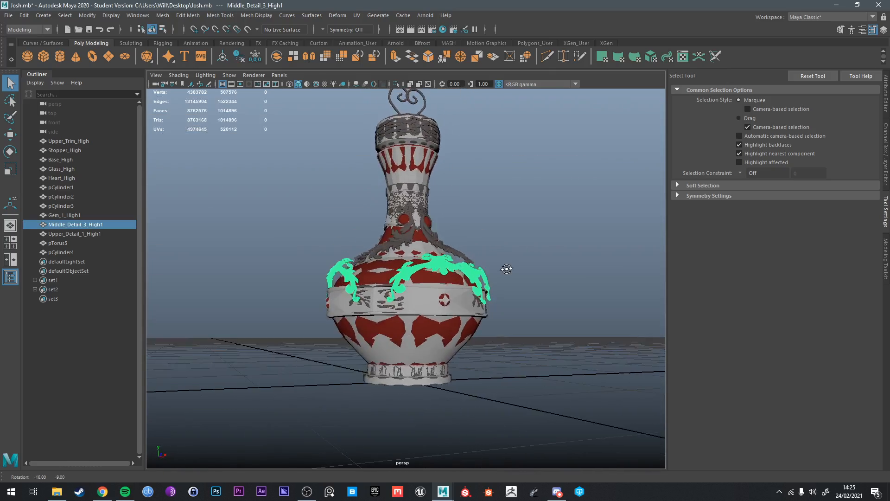
pyautogui.keyDown('alt'); pyautogui.moveTo(407, 206); pyautogui.dragTo(414, 194); pyautogui.keyUp('alt')
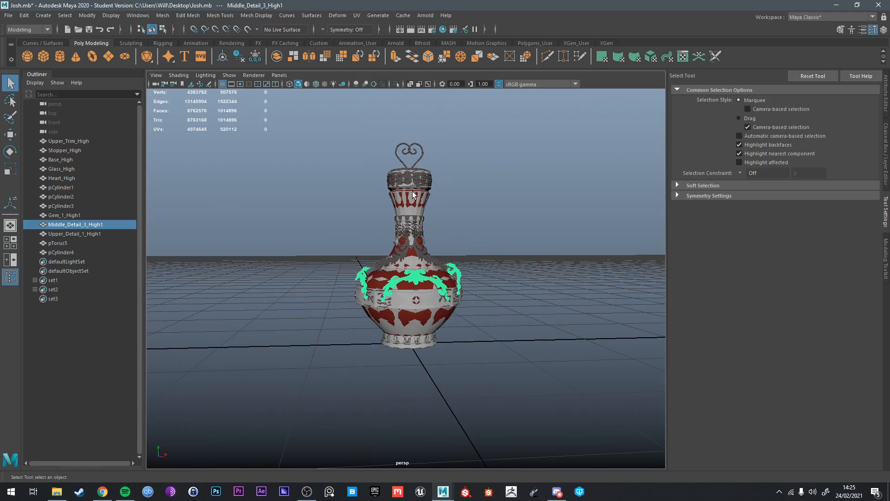
pyautogui.click(413, 303)
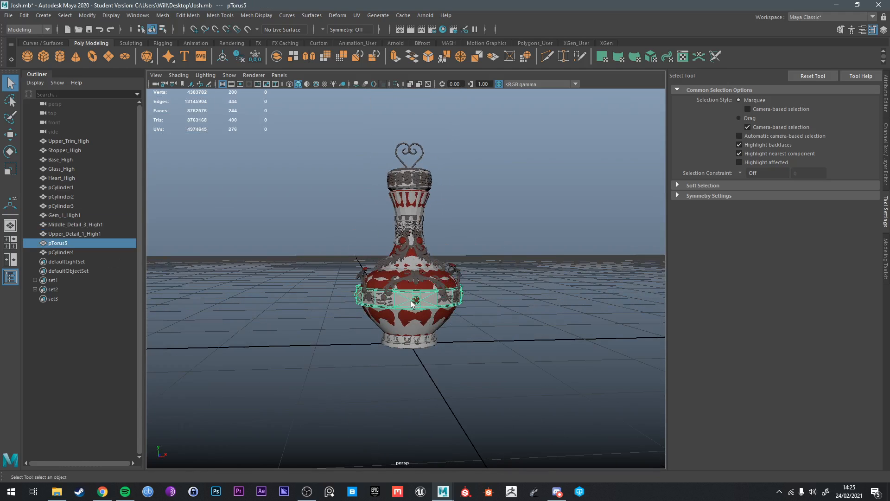
pyautogui.doubleClick(71, 243)
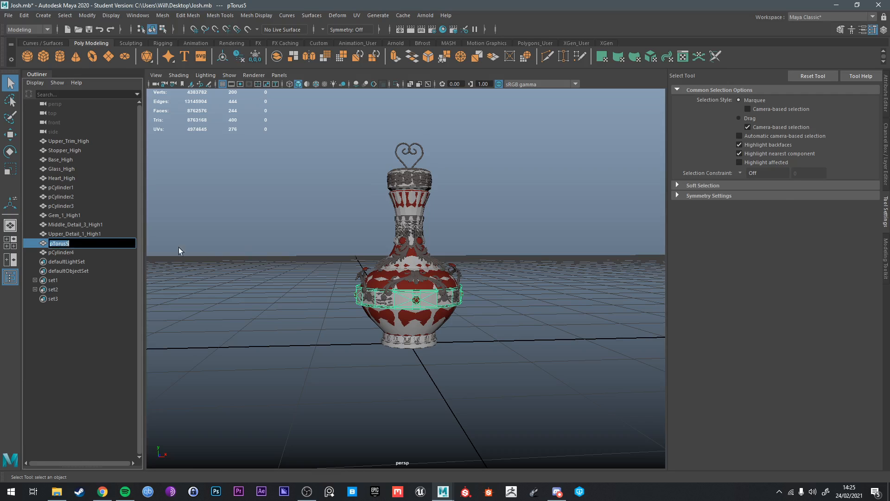
pyautogui.click(414, 357)
# Step: Select all the low-poly meshes together: the base, glass body, middle band, upper collar and stopper
pyautogui.scroll(5, 414, 356)
pyautogui.scroll(3, 410, 367)
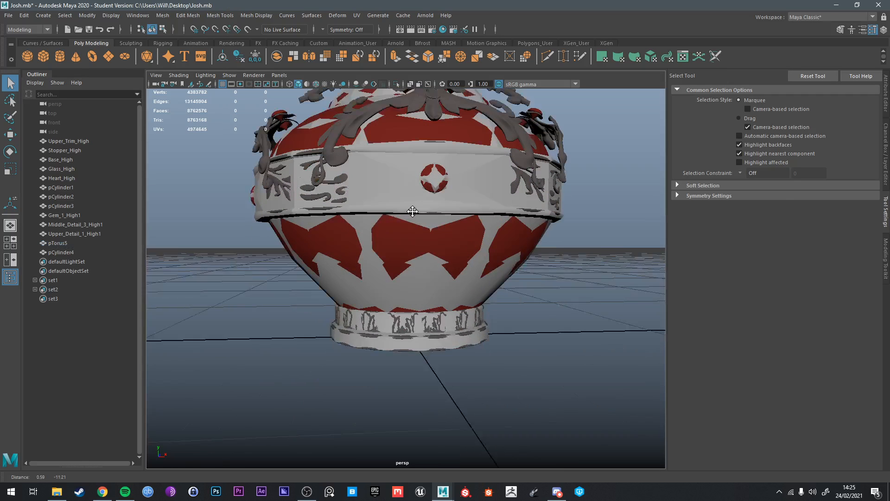
pyautogui.keyDown('alt'); pyautogui.moveTo(417, 362); pyautogui.dragTo(419, 316, button='middle'); pyautogui.keyUp('alt')
pyautogui.click(419, 316)
pyautogui.keyDown('shift'); pyautogui.click(432, 225); pyautogui.keyUp('shift')
pyautogui.scroll(-3, 451, 281)
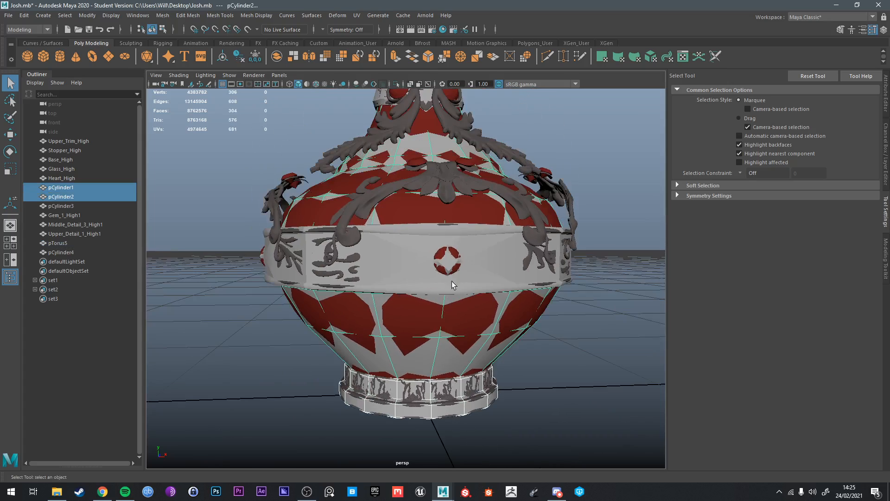
pyautogui.keyDown('shift'); pyautogui.click(471, 227); pyautogui.keyUp('shift')
pyautogui.keyDown('alt'); pyautogui.moveTo(471, 226); pyautogui.dragTo(440, 249, button='middle'); pyautogui.keyUp('alt')
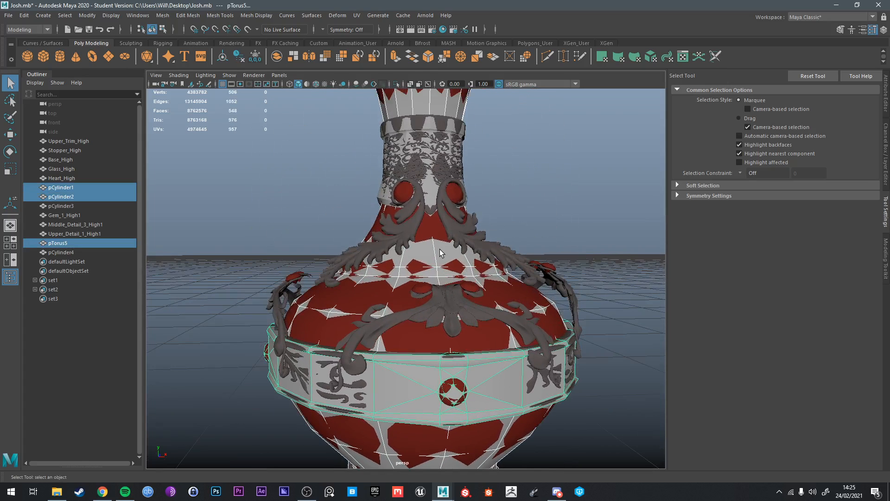
pyautogui.keyDown('shift'); pyautogui.click(440, 249); pyautogui.keyUp('shift')
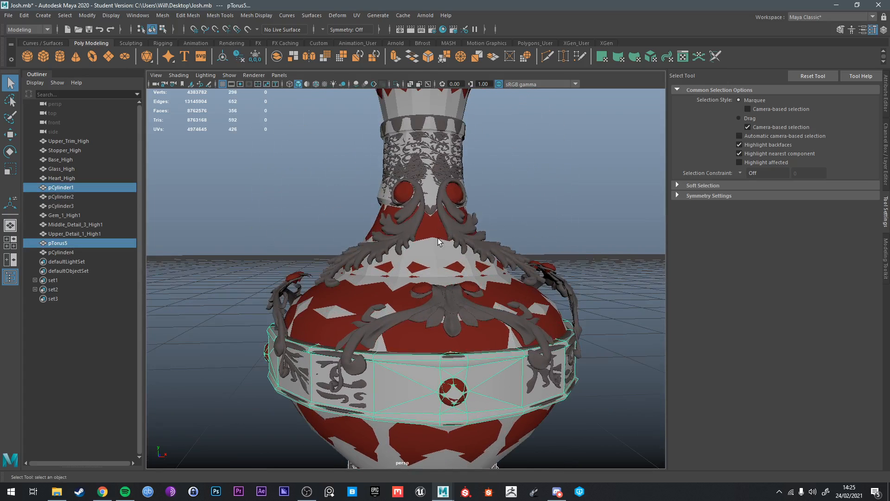
pyautogui.keyDown('shift'); pyautogui.click(436, 211); pyautogui.keyUp('shift')
pyautogui.keyDown('shift'); pyautogui.click(432, 198); pyautogui.keyUp('shift')
pyautogui.keyDown('alt'); pyautogui.moveTo(432, 198); pyautogui.dragTo(438, 187, button='middle'); pyautogui.keyUp('alt')
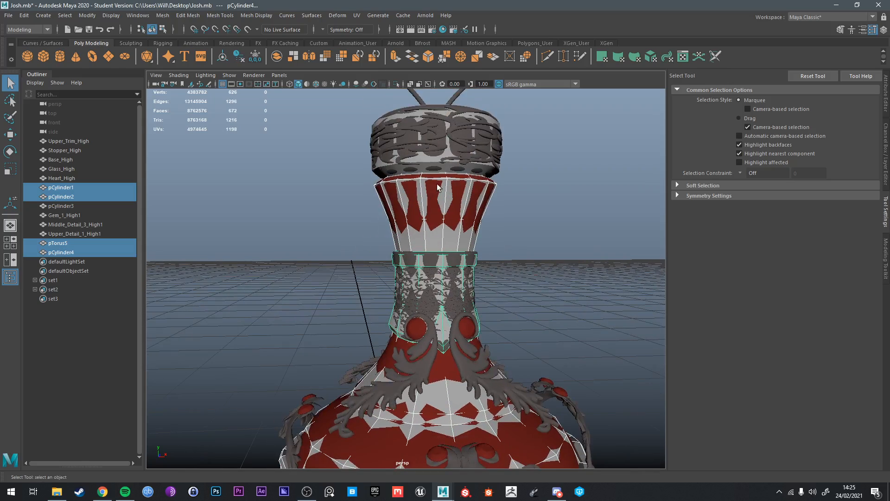
pyautogui.keyDown('shift'); pyautogui.click(431, 164); pyautogui.keyUp('shift')
# Step: Isolate the selected low-poly meshes, group them and rename the group as Low
pyautogui.keyDown('alt'); pyautogui.moveTo(431, 163); pyautogui.dragTo(475, 209); pyautogui.keyUp('alt')
pyautogui.hotkey('ctrl', '1')
pyautogui.scroll(-5, 485, 281)
pyautogui.hotkey('ctrl', 'g')
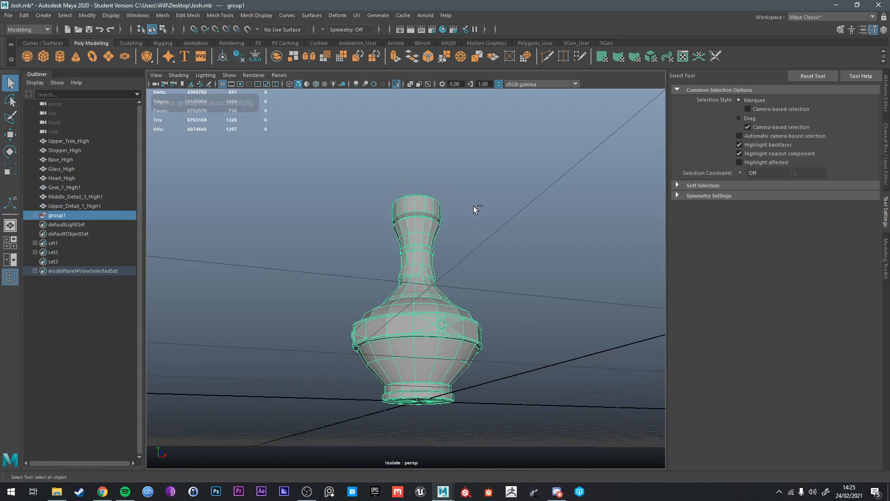
pyautogui.doubleClick(68, 216)
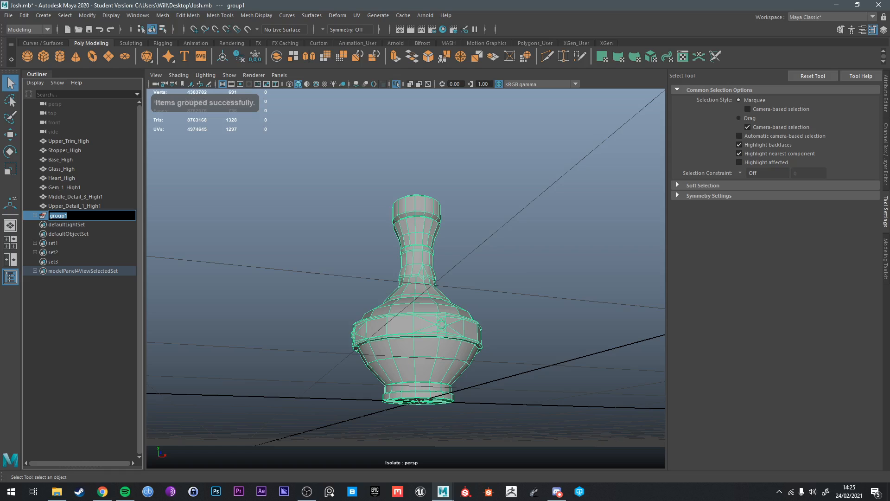
pyautogui.write('Low')
pyautogui.press('Return')
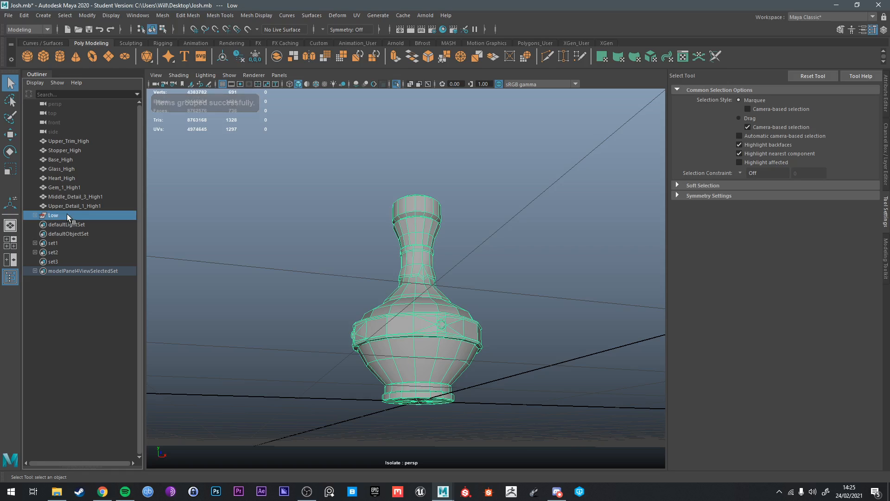
# Step: Inside the Low group, rename the base cylinder as Base_low and the middle band torus as Ring_low
pyautogui.click(34, 215)
pyautogui.click(70, 225)
pyautogui.doubleClick(83, 225)
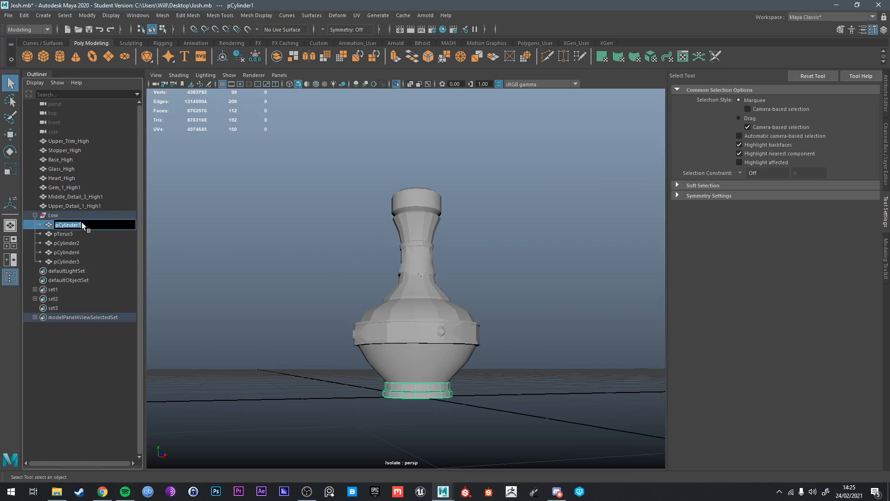
pyautogui.write('Base_low')
pyautogui.press('Return')
pyautogui.click(70, 234)
pyautogui.doubleClick(69, 233)
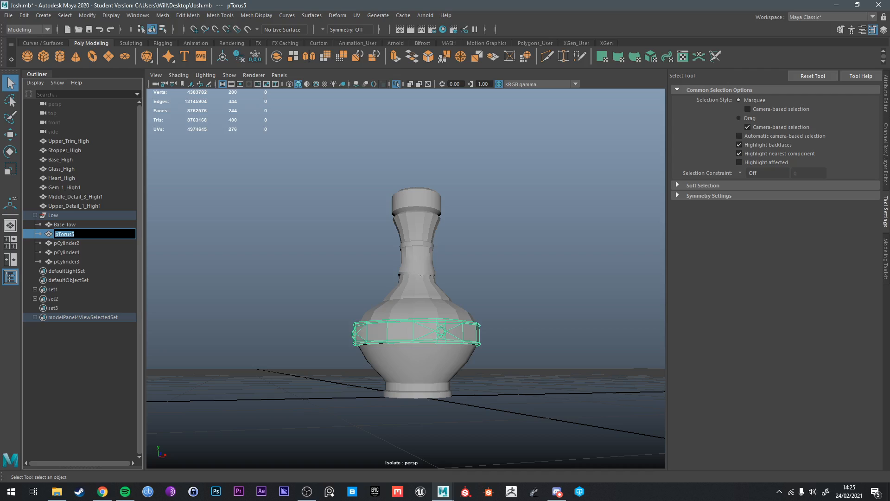
pyautogui.write('Ring_low')
pyautogui.press('Return')
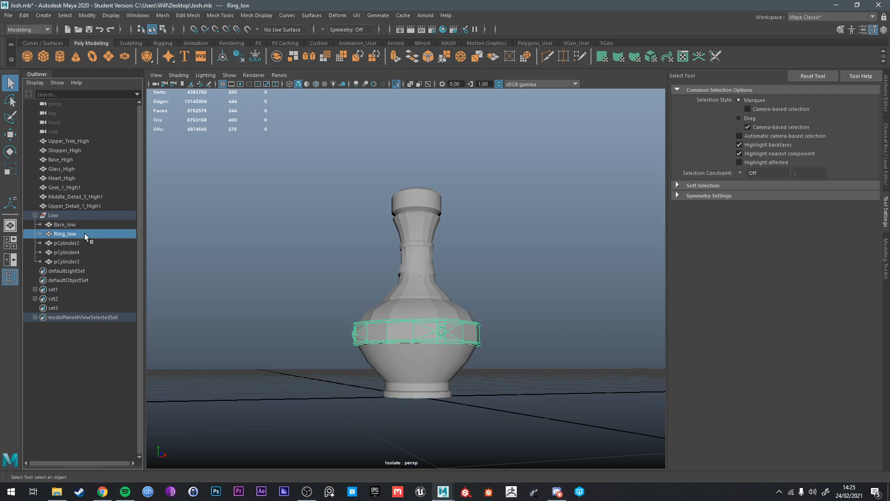
# Step: Rename the low-poly glass body as Bottle_low
pyautogui.click(70, 243)
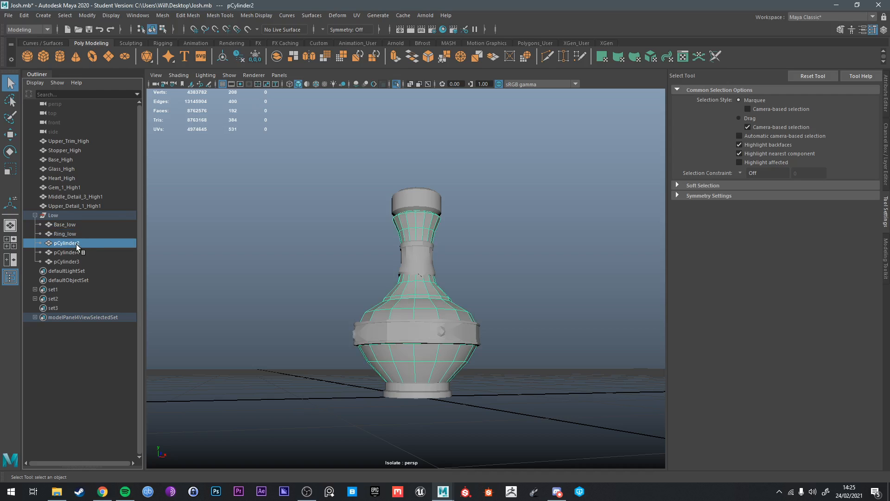
pyautogui.doubleClick(76, 244)
pyautogui.write('Bot')
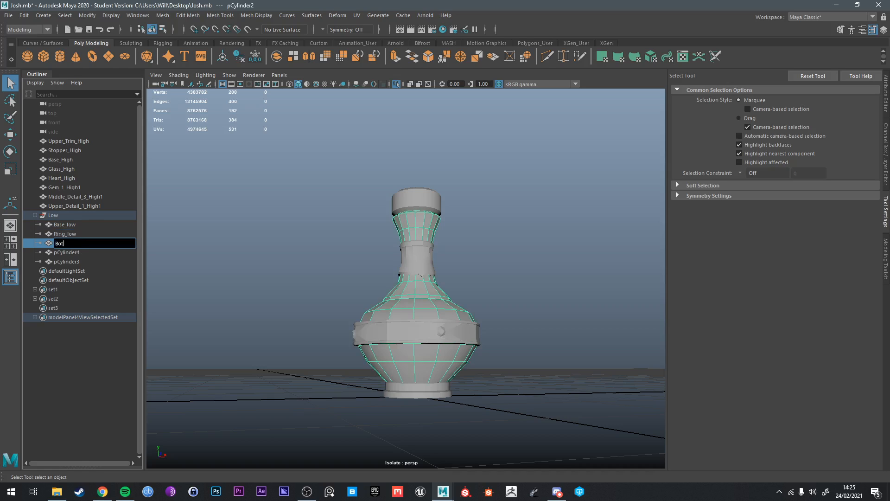
pyautogui.write('tle_low')
pyautogui.press('Return')
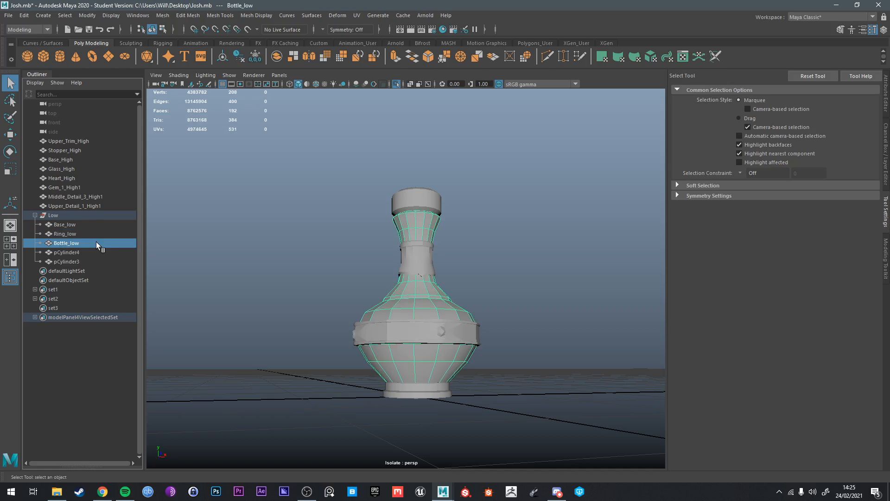
# Step: Rename the upper collar cylinder as Neck_low and the stopper cylinder as Top_low
pyautogui.doubleClick(51, 255)
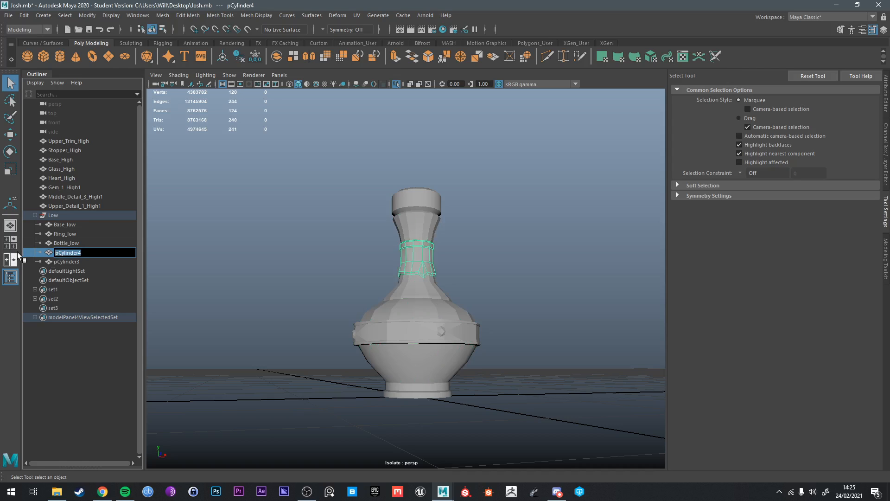
pyautogui.write('Neck_low')
pyautogui.press('Return')
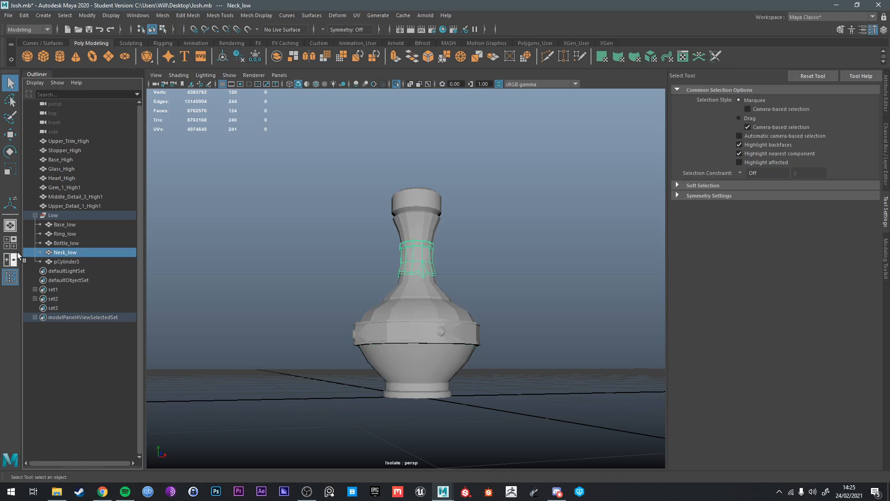
pyautogui.doubleClick(77, 262)
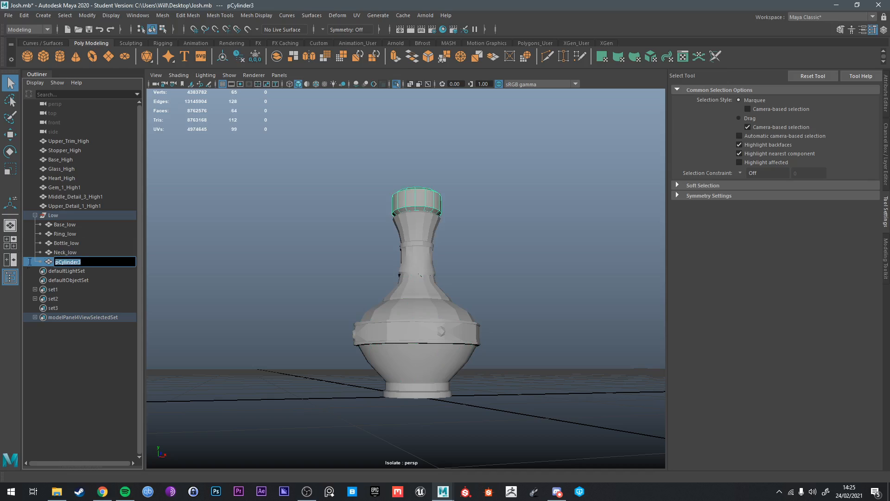
pyautogui.write('Top_low')
pyautogui.press('Return')
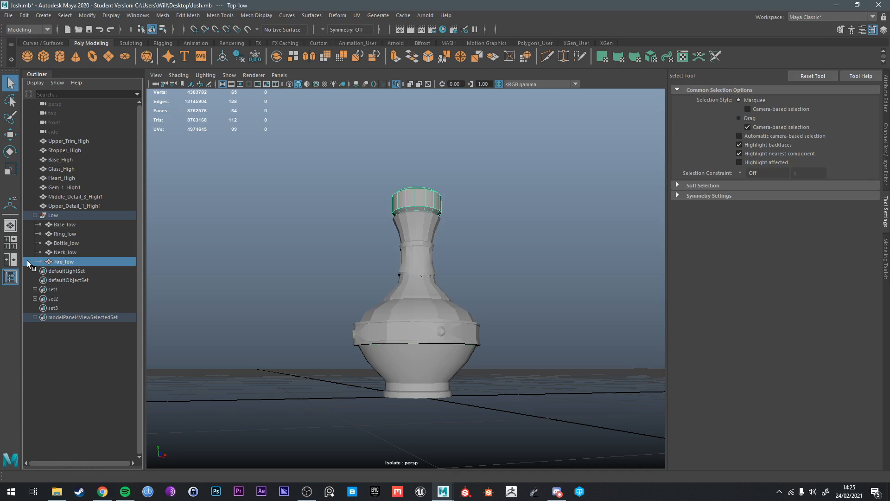
# Step: Soften the edges of all five low-poly meshes and clear the selection
pyautogui.keyDown('alt'); pyautogui.moveTo(445, 222); pyautogui.dragTo(466, 262); pyautogui.keyUp('alt')
pyautogui.scroll(-4, 464, 260)
pyautogui.moveTo(350, 163); pyautogui.dragTo(482, 381)
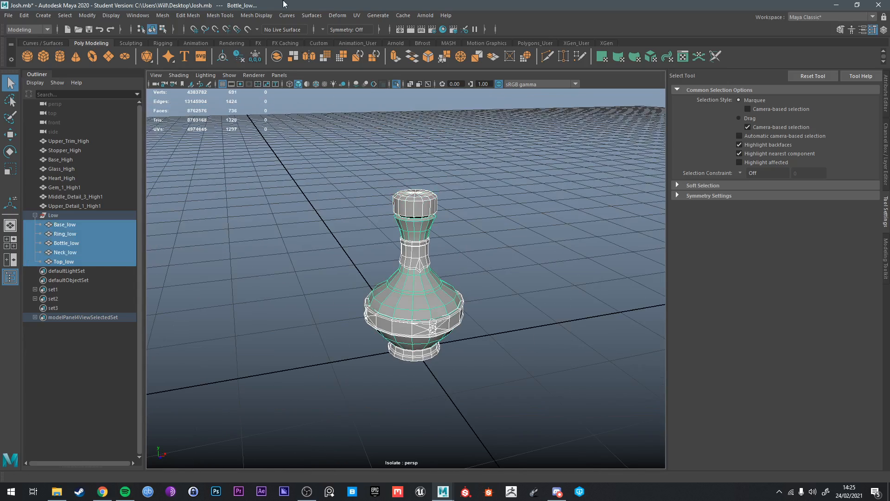
pyautogui.click(257, 17)
pyautogui.click(279, 97)
pyautogui.click(549, 299)
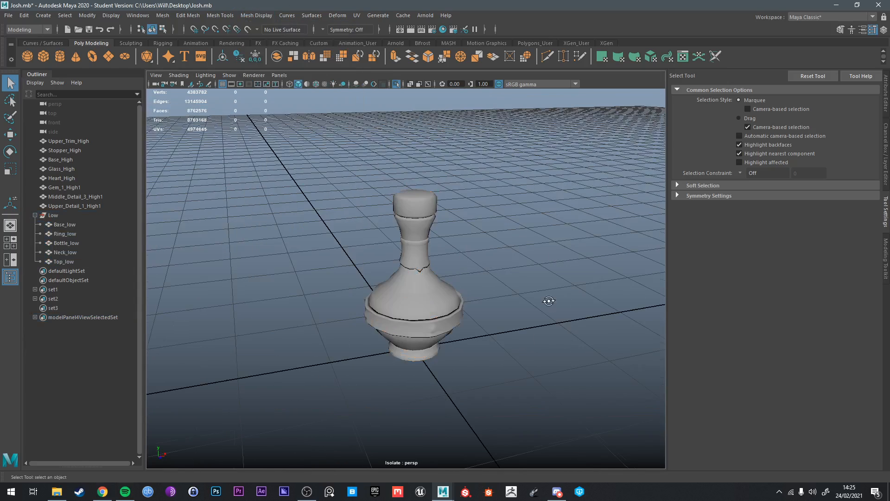
# Step: Examine the softened shading of the low-poly bottle from several angles, closely checking the middle band and its gem
pyautogui.scroll(4, 484, 305)
pyautogui.keyDown('alt'); pyautogui.moveTo(551, 301); pyautogui.dragTo(470, 300); pyautogui.keyUp('alt')
pyautogui.keyDown('alt'); pyautogui.moveTo(471, 300); pyautogui.dragTo(485, 260, button='middle'); pyautogui.keyUp('alt')
pyautogui.moveTo(485, 260); pyautogui.dragTo(506, 222, button='right')
pyautogui.click(498, 127)
pyautogui.moveTo(449, 173); pyautogui.dragTo(578, 379)
pyautogui.keyDown('alt'); pyautogui.moveTo(581, 374); pyautogui.dragTo(615, 327); pyautogui.keyUp('alt')
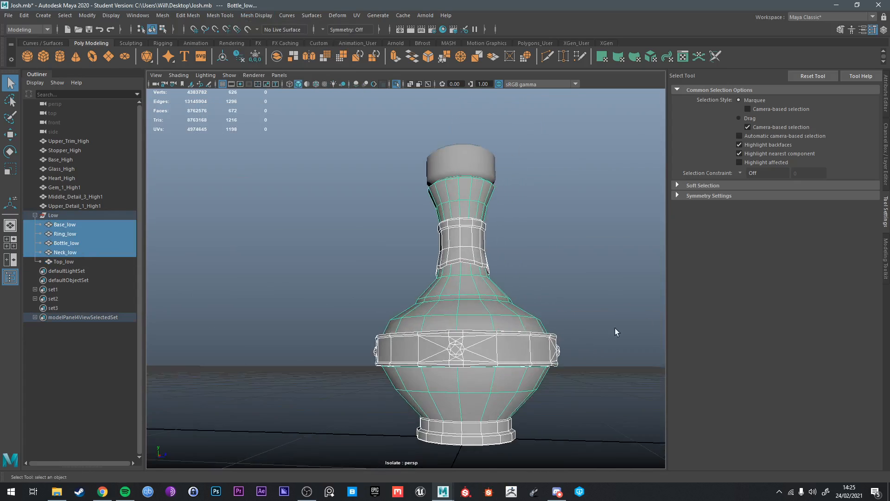
pyautogui.moveTo(491, 293)
pyautogui.keyDown('alt'); pyautogui.mouseDown()
pyautogui.moveTo(523, 332)
pyautogui.moveTo(524, 283)
pyautogui.moveTo(455, 300)
pyautogui.moveTo(475, 297)
pyautogui.mouseUp(); pyautogui.keyUp('alt')
pyautogui.scroll(3, 520, 276)
pyautogui.scroll(1, 482, 297)
pyautogui.keyDown('alt'); pyautogui.moveTo(487, 301); pyautogui.dragTo(510, 291, button='middle'); pyautogui.keyUp('alt')
pyautogui.keyDown('alt'); pyautogui.moveTo(510, 291); pyautogui.dragTo(478, 332); pyautogui.keyUp('alt')
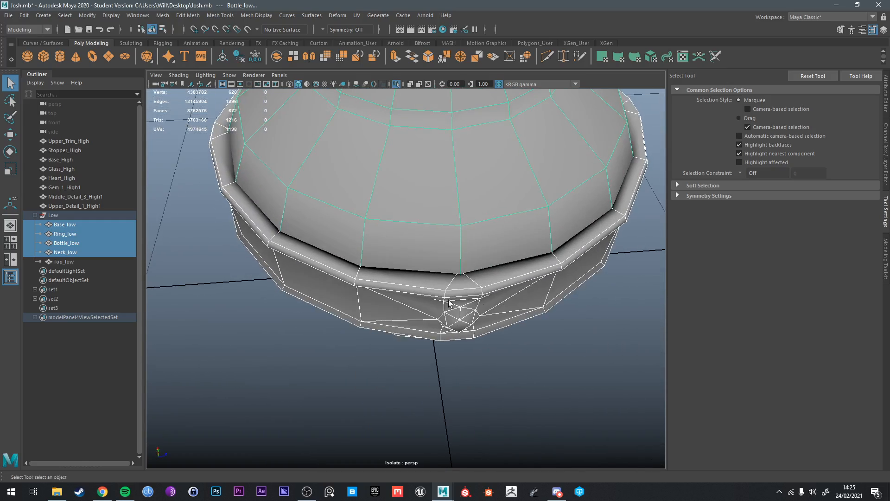
pyautogui.keyDown('alt'); pyautogui.moveTo(473, 293); pyautogui.dragTo(465, 263); pyautogui.keyUp('alt')
pyautogui.scroll(-3, 499, 273)
pyautogui.scroll(2, 471, 269)
pyautogui.scroll(-3, 501, 243)
# Step: Show the whole bottle again and isolate the upper leaf ornament, Upper_Detail_1_High1
pyautogui.click(458, 274)
pyautogui.hotkey('ctrl', '1')
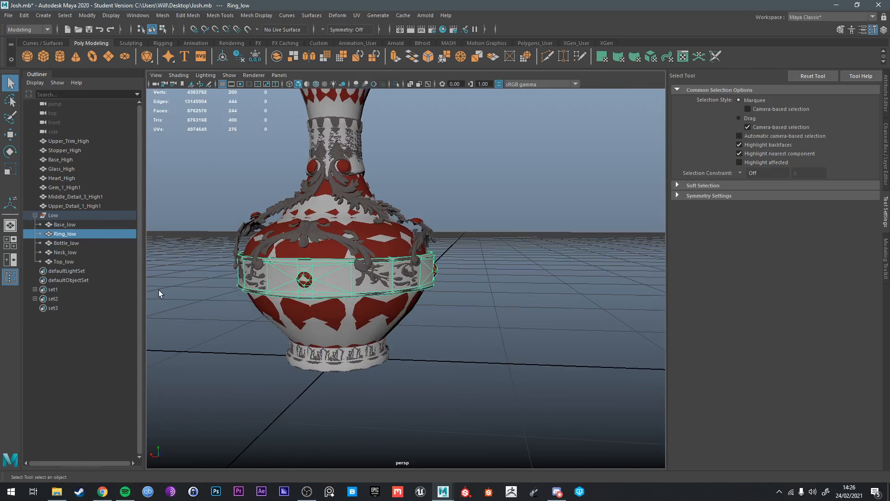
pyautogui.click(82, 206)
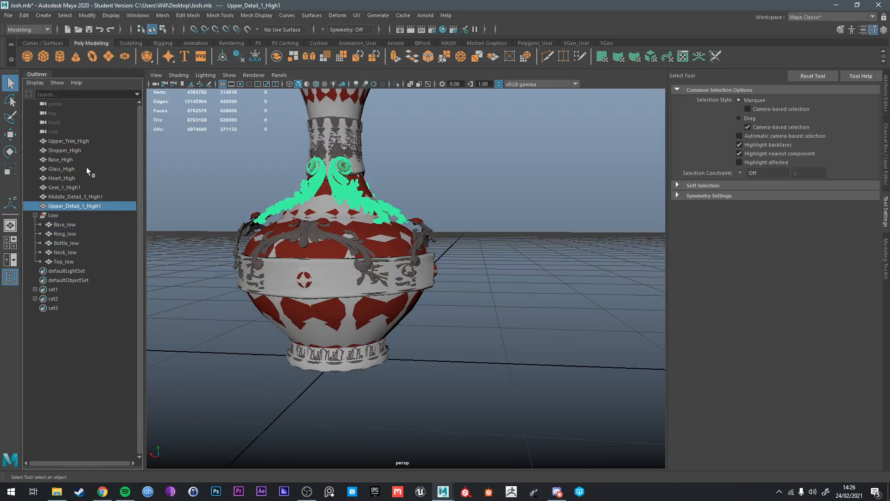
pyautogui.keyDown('shift'); pyautogui.click(75, 143); pyautogui.keyUp('shift')
pyautogui.keyDown('alt'); pyautogui.moveTo(262, 198); pyautogui.dragTo(304, 233); pyautogui.keyUp('alt')
pyautogui.click(95, 205)
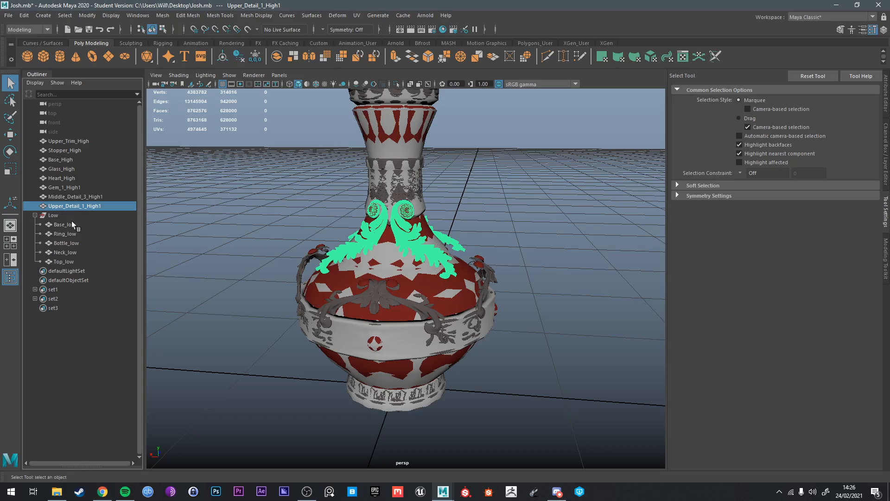
pyautogui.press('f')
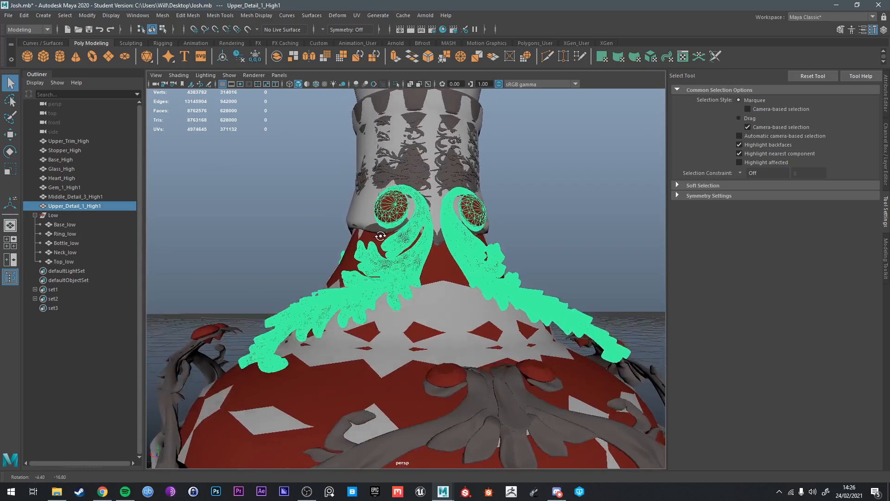
pyautogui.scroll(-3, 396, 246)
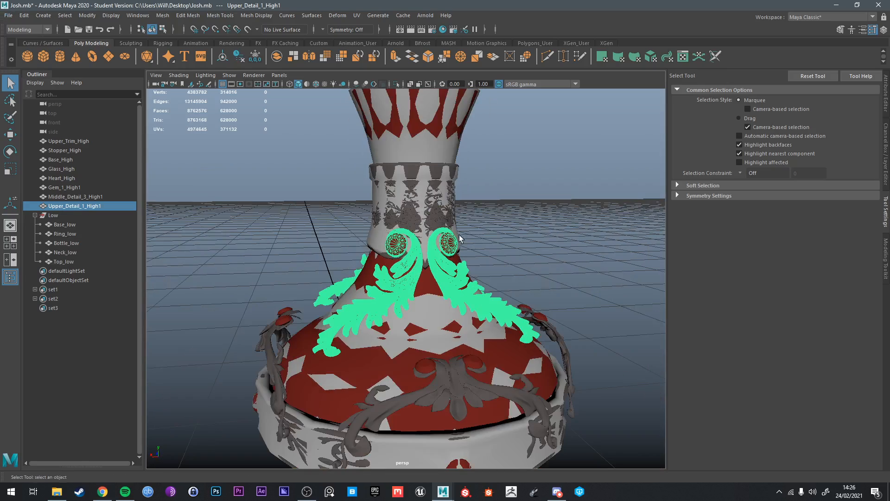
pyautogui.hotkey('ctrl', '1')
# Step: Hide the remaining high-poly meshes, from Upper_Trim_High to Middle_Detail_3_High1, along with the Low group
pyautogui.click(93, 197)
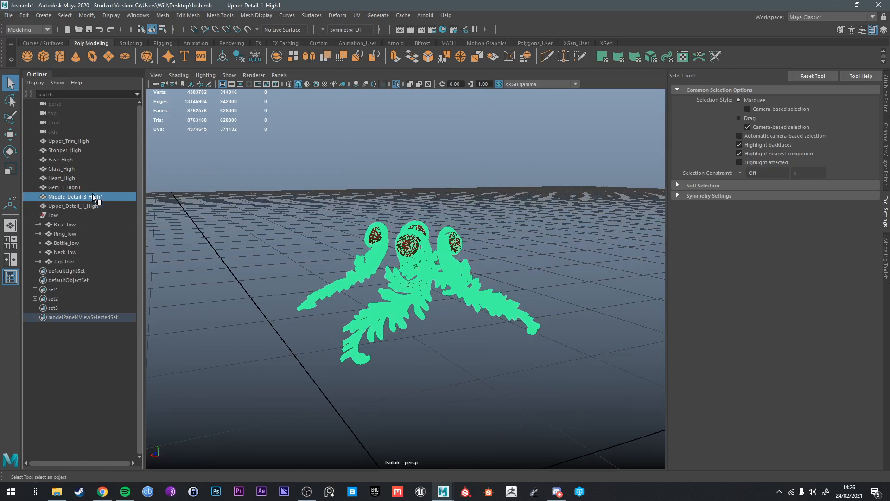
pyautogui.keyDown('shift'); pyautogui.click(75, 140); pyautogui.keyUp('shift')
pyautogui.hotkey('ctrl', 'h')
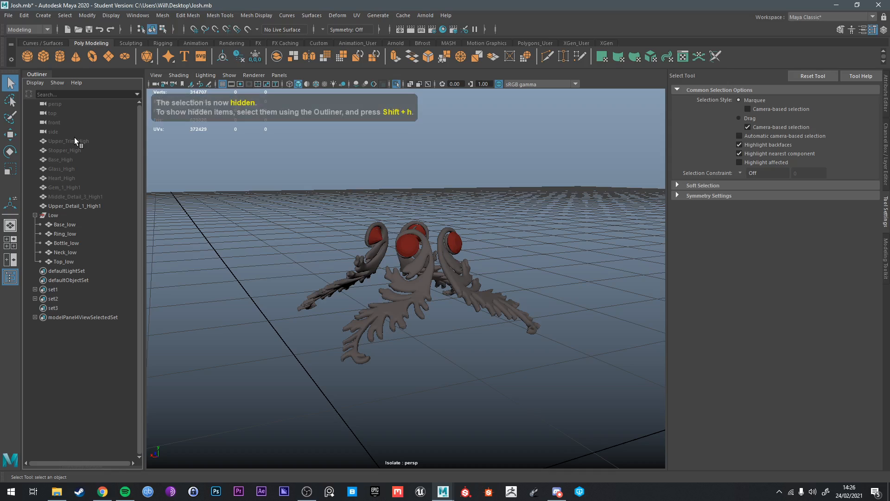
pyautogui.click(66, 216)
pyautogui.keyDown('ctrl'); pyautogui.click(72, 263); pyautogui.keyUp('ctrl')
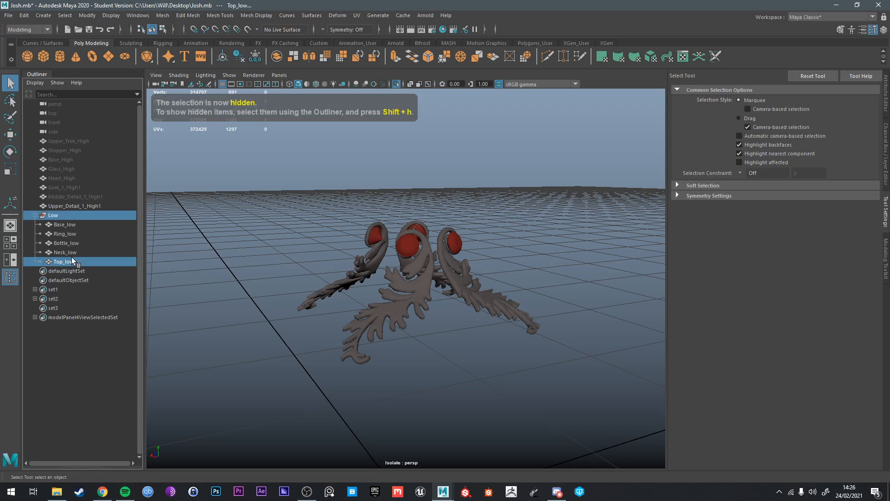
pyautogui.click(61, 215)
pyautogui.hotkey('ctrl', 'h')
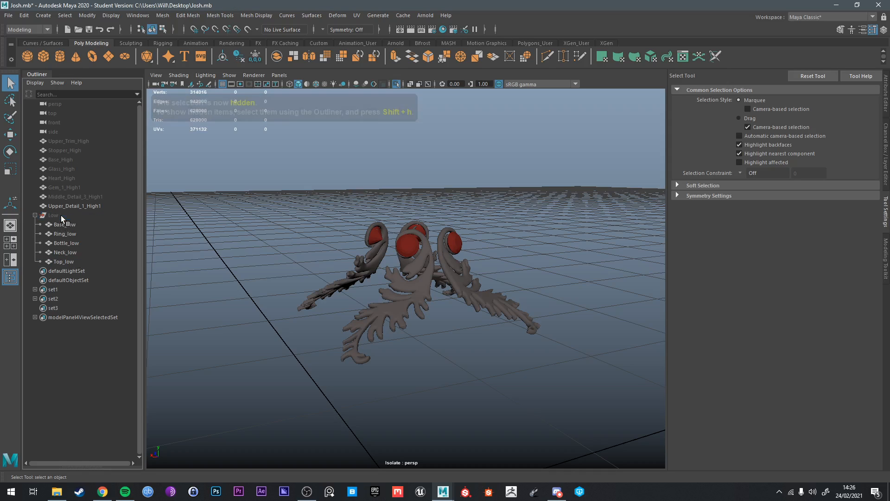
# Step: Create a polygon cube beneath the upper leaf ornaments and scale it down uniformly
pyautogui.click(73, 208)
pyautogui.press('f')
pyautogui.click(587, 228)
pyautogui.keyDown('alt'); pyautogui.moveTo(580, 230); pyautogui.dragTo(472, 227); pyautogui.keyUp('alt')
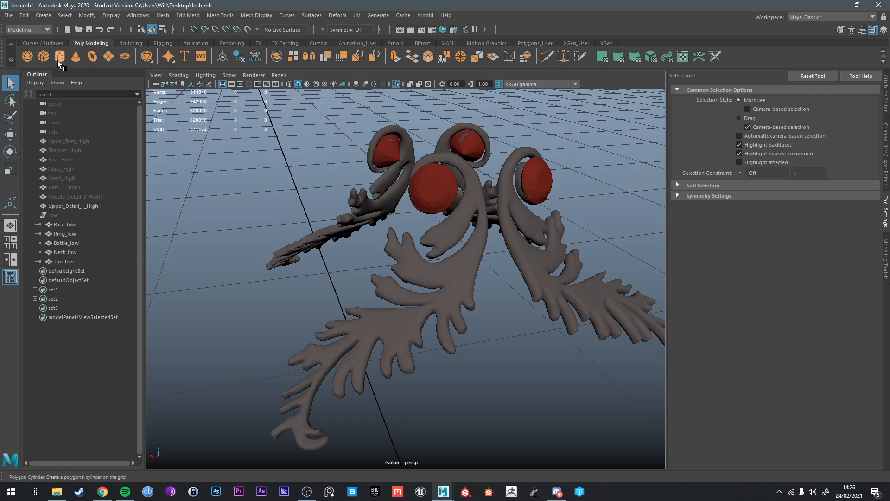
pyautogui.click(44, 56)
pyautogui.press('f')
pyautogui.press('r')
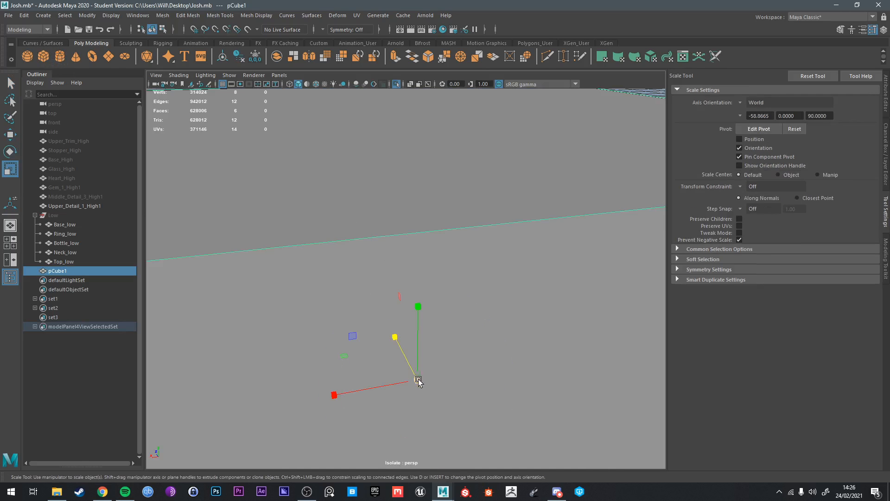
pyautogui.keyDown('alt'); pyautogui.moveTo(418, 380); pyautogui.dragTo(247, 398, button='right'); pyautogui.keyUp('alt')
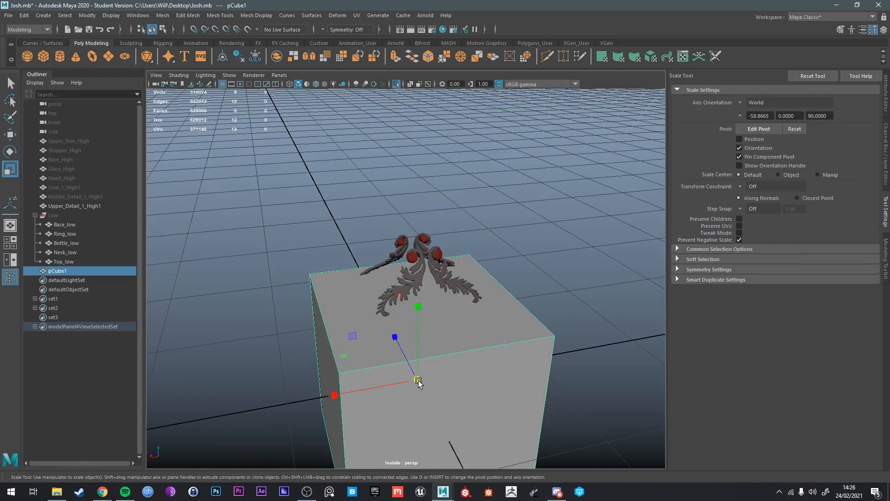
pyautogui.moveTo(418, 380); pyautogui.dragTo(334, 429)
# Step: Try to place the cube over the front leaf by moving it up and rotating it
pyautogui.press('w')
pyautogui.press('b')
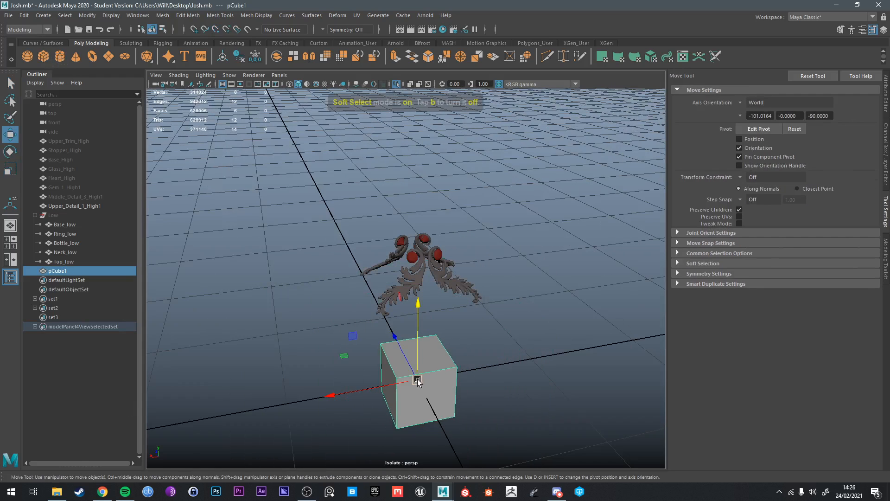
pyautogui.moveTo(418, 380); pyautogui.dragTo(378, 298)
pyautogui.press('e')
pyautogui.press('r')
pyautogui.keyDown('alt'); pyautogui.moveTo(378, 295); pyautogui.dragTo(423, 280, button='right'); pyautogui.keyUp('alt')
pyautogui.press('w')
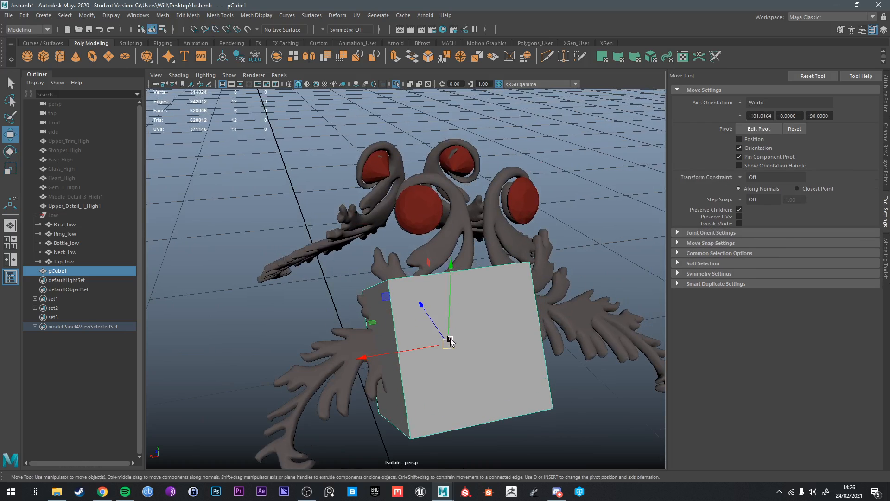
pyautogui.moveTo(450, 343); pyautogui.dragTo(431, 333)
pyautogui.press('e')
pyautogui.moveTo(407, 419); pyautogui.dragTo(436, 424)
pyautogui.press('w')
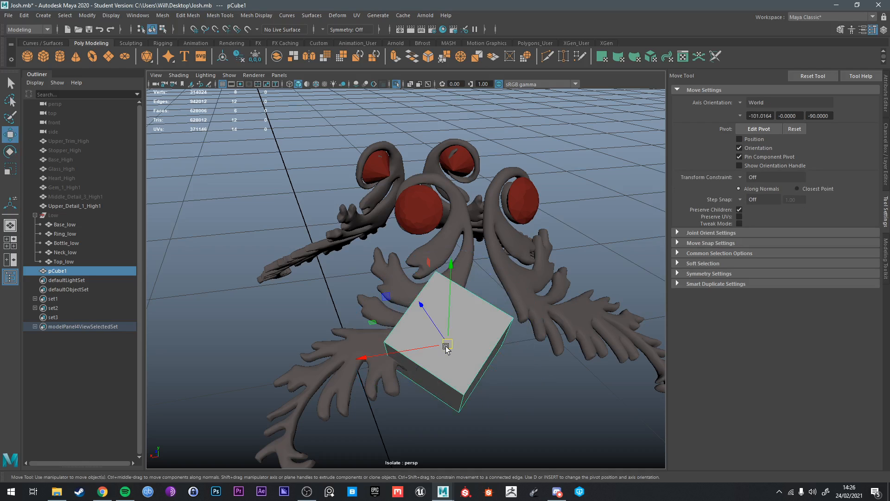
# Step: Try to shrink the tilted cube and align it with the front leaf's surface
pyautogui.moveTo(446, 346); pyautogui.dragTo(439, 299)
pyautogui.press('r')
pyautogui.press('w')
pyautogui.moveTo(487, 214); pyautogui.dragTo(455, 284)
pyautogui.keyDown('alt'); pyautogui.moveTo(455, 284); pyautogui.dragTo(472, 257, button='middle'); pyautogui.keyUp('alt')
pyautogui.keyDown('alt'); pyautogui.moveTo(423, 329); pyautogui.dragTo(429, 338); pyautogui.keyUp('alt')
pyautogui.keyDown('alt'); pyautogui.moveTo(429, 338); pyautogui.dragTo(448, 310, button='middle'); pyautogui.keyUp('alt')
pyautogui.scroll(1, 409, 355)
pyautogui.keyDown('alt'); pyautogui.moveTo(442, 323); pyautogui.dragTo(456, 321); pyautogui.keyUp('alt')
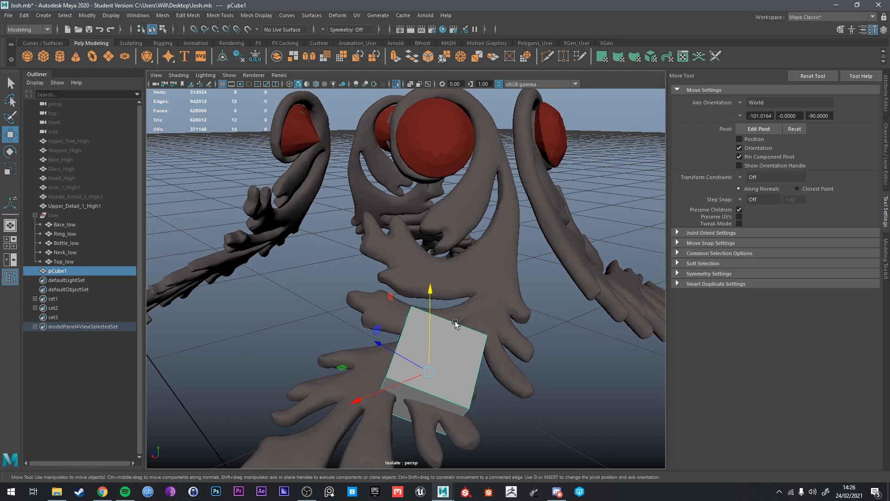
# Step: Move the cube up towards the leaf's stem and delete it
pyautogui.moveTo(427, 371); pyautogui.dragTo(502, 213)
pyautogui.press('e')
pyautogui.press('r')
pyautogui.press('Delete')
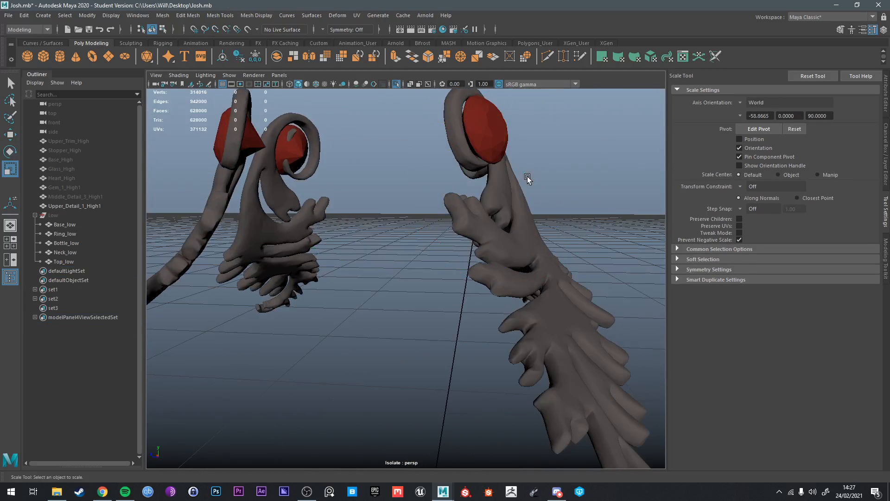
# Step: Make the Upper_Detail_1_High1 mesh the live surface and start the Quad Draw tool
pyautogui.click(466, 233)
pyautogui.press('f')
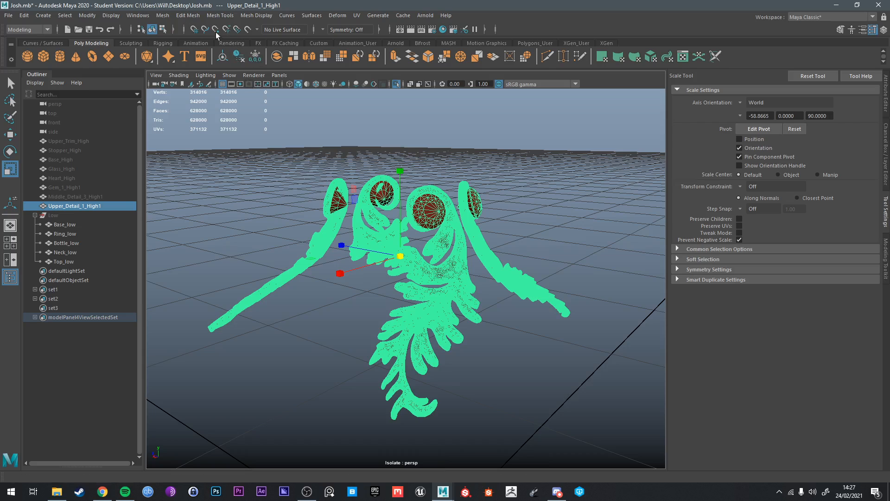
pyautogui.click(163, 15)
pyautogui.click(177, 21)
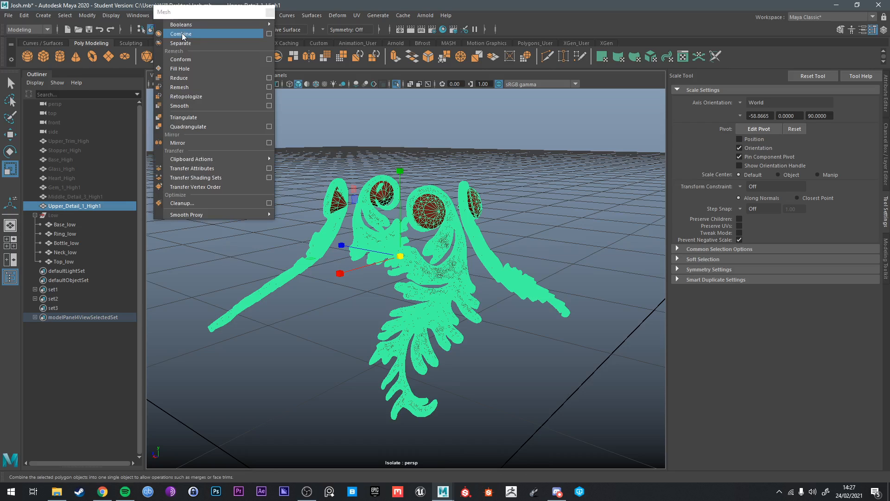
pyautogui.click(270, 12)
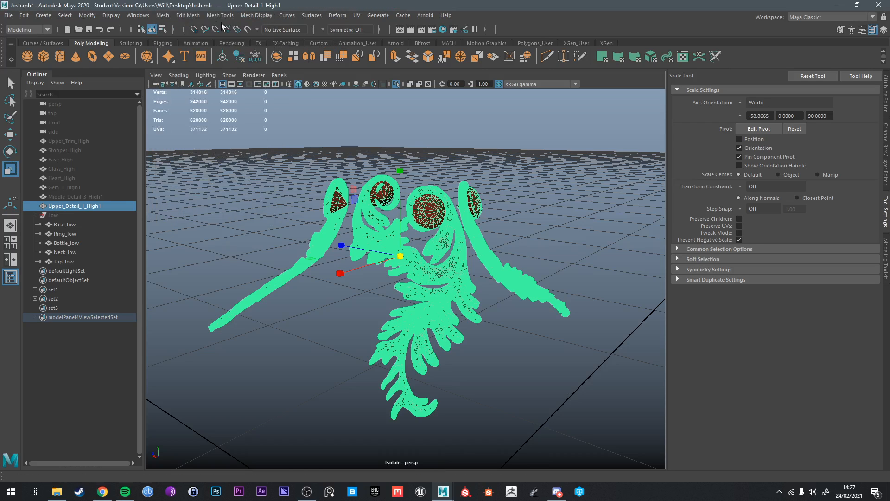
pyautogui.click(249, 29)
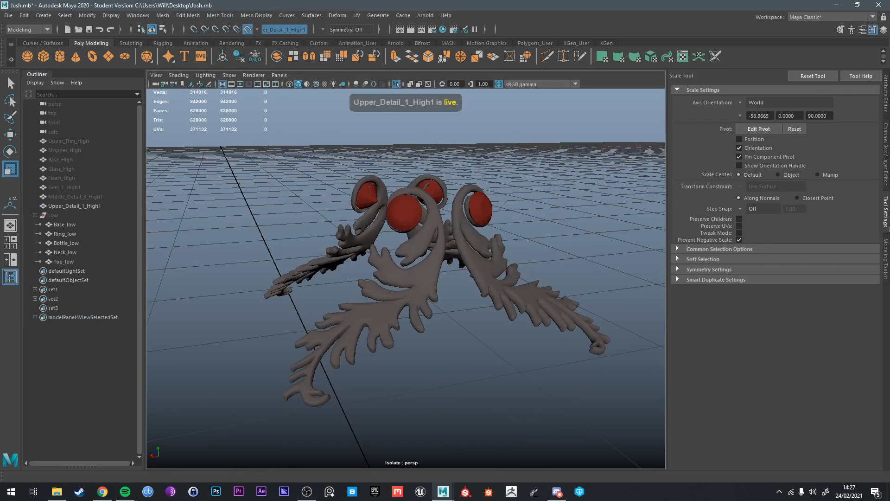
pyautogui.click(886, 257)
pyautogui.click(850, 360)
pyautogui.scroll(5, 406, 241)
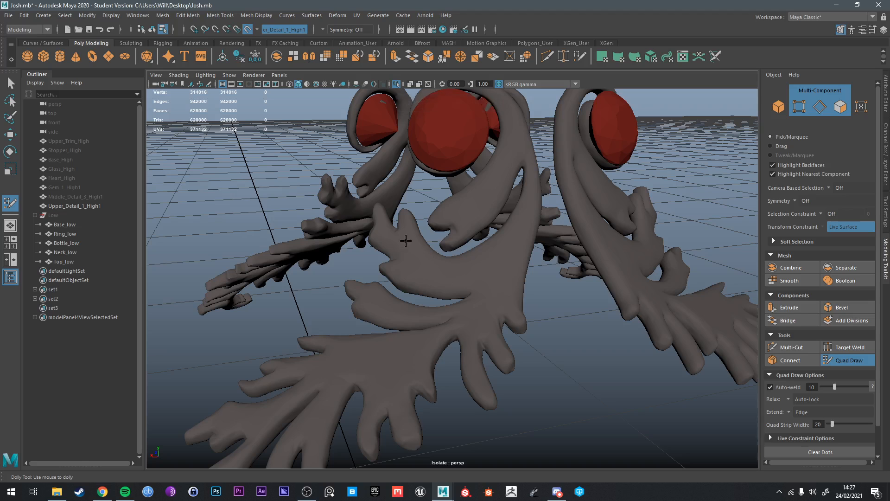
# Step: Quad Draw four faces across the front ornament's gem and out to its curled rim
pyautogui.scroll(-3, 456, 223)
pyautogui.keyDown('alt'); pyautogui.moveTo(456, 223); pyautogui.dragTo(473, 220); pyautogui.keyUp('alt')
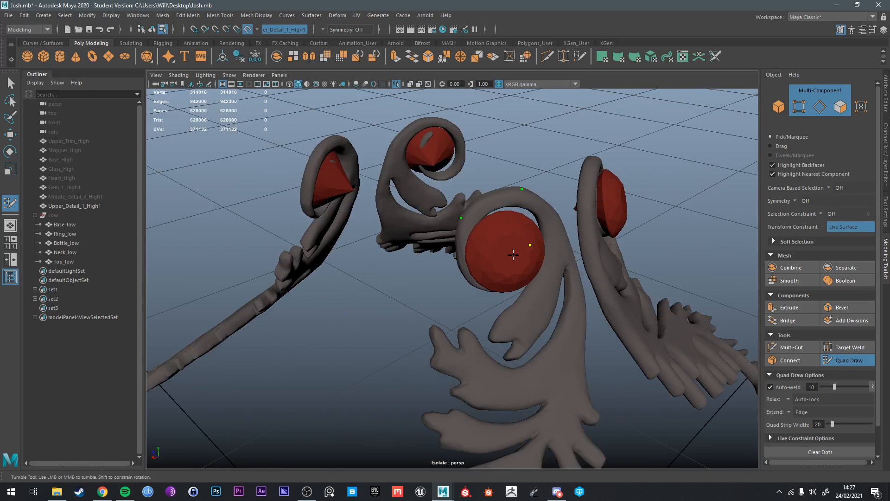
pyautogui.keyDown('shift'); pyautogui.click(496, 232); pyautogui.keyUp('shift')
pyautogui.moveTo(511, 240)
pyautogui.keyDown('alt'); pyautogui.mouseDown()
pyautogui.moveTo(503, 235)
pyautogui.moveTo(549, 224)
pyautogui.moveTo(528, 214)
pyautogui.moveTo(462, 232)
pyautogui.moveTo(508, 228)
pyautogui.mouseUp(); pyautogui.keyUp('alt')
pyautogui.click(490, 230)
pyautogui.keyDown('shift'); pyautogui.click(505, 210); pyautogui.keyUp('shift')
pyautogui.keyDown('shift'); pyautogui.click(505, 216); pyautogui.keyUp('shift')
pyautogui.keyDown('shift'); pyautogui.click(477, 234); pyautogui.keyUp('shift')
pyautogui.click(433, 226)
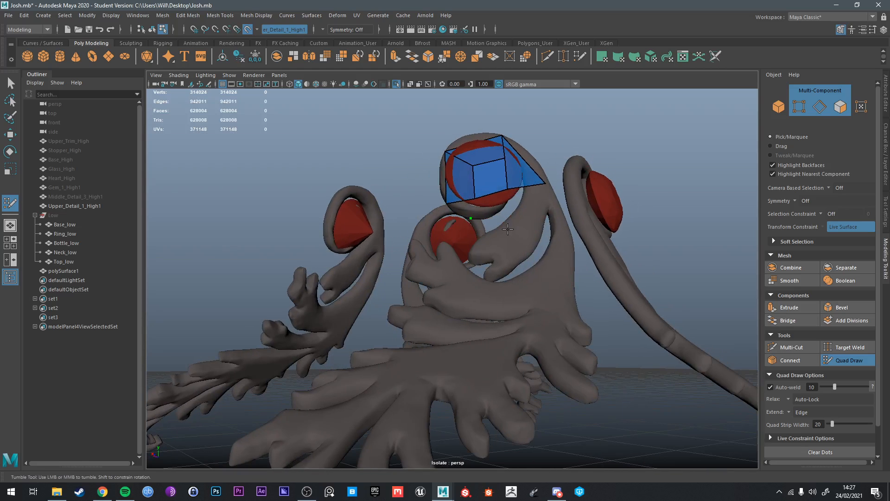
# Step: Add four quads beneath and beside the gem, joining its cap to the lower part of the curled rim
pyautogui.click(485, 205)
pyautogui.keyDown('shift'); pyautogui.click(467, 209); pyautogui.keyUp('shift')
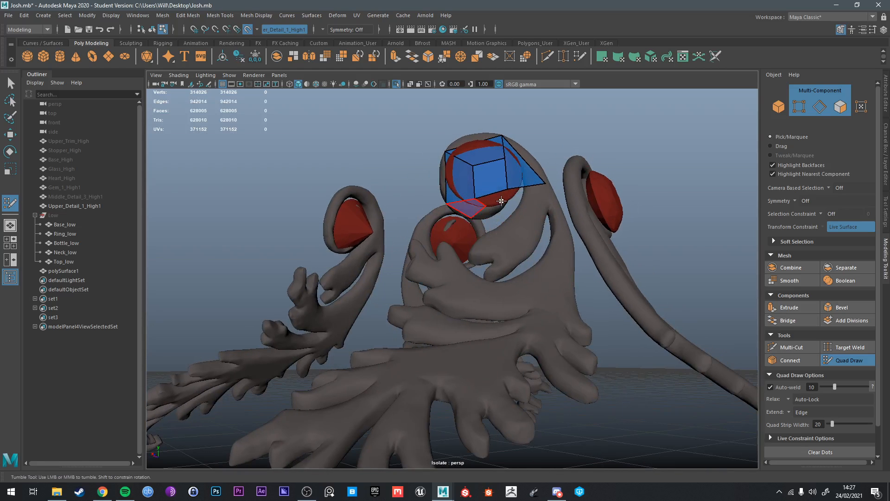
pyautogui.click(505, 201)
pyautogui.keyDown('shift'); pyautogui.click(495, 200); pyautogui.keyUp('shift')
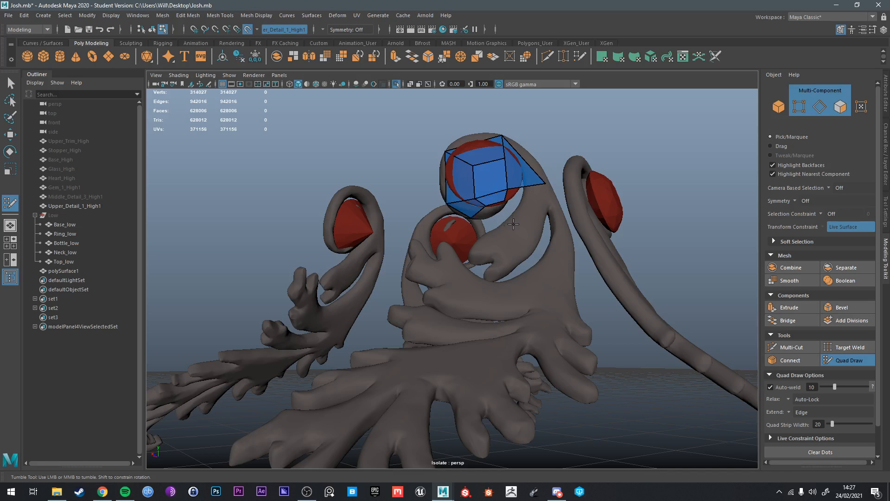
pyautogui.keyDown('shift'); pyautogui.click(495, 215); pyautogui.keyUp('shift')
pyautogui.keyDown('alt'); pyautogui.moveTo(495, 216); pyautogui.dragTo(513, 203); pyautogui.keyUp('alt')
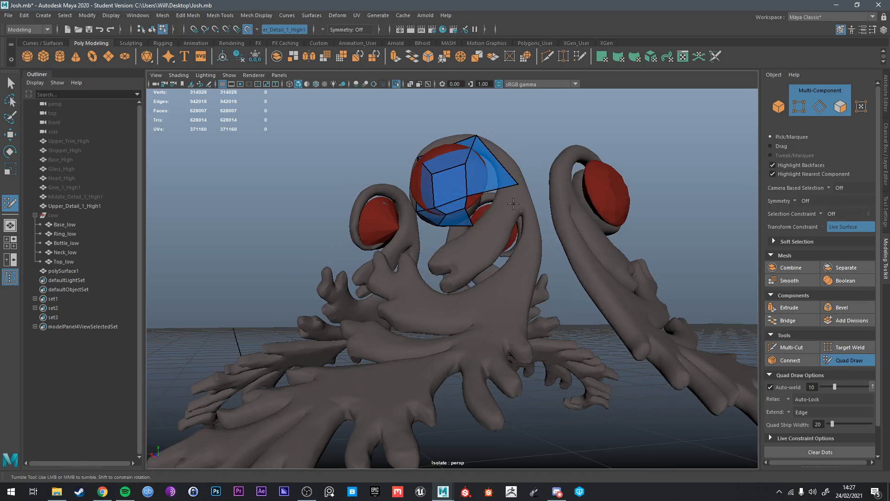
pyautogui.keyDown('shift'); pyautogui.click(487, 207); pyautogui.keyUp('shift')
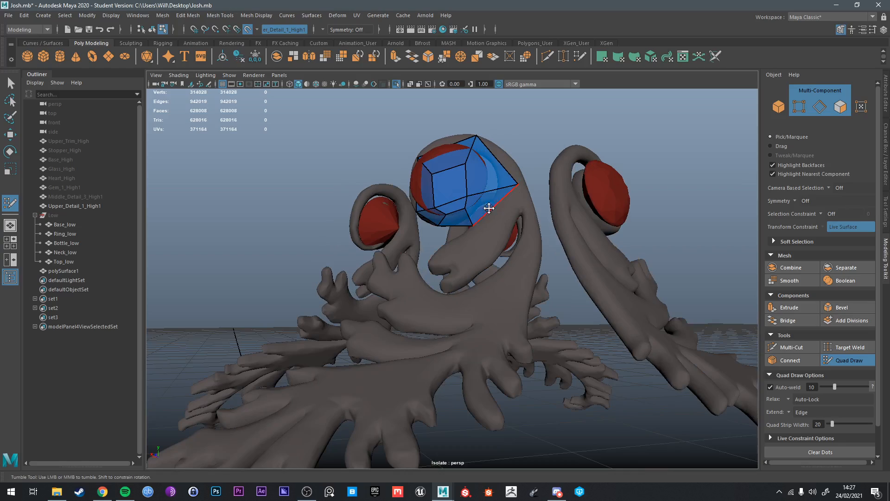
# Step: Draw four quads below the gem covering the upper leaf lobes and the adjoining stem, joined to the gem's faces
pyautogui.keyDown('alt'); pyautogui.moveTo(501, 210); pyautogui.dragTo(485, 240); pyautogui.keyUp('alt')
pyautogui.keyDown('alt'); pyautogui.moveTo(485, 240); pyautogui.dragTo(506, 198, button='middle'); pyautogui.keyUp('alt')
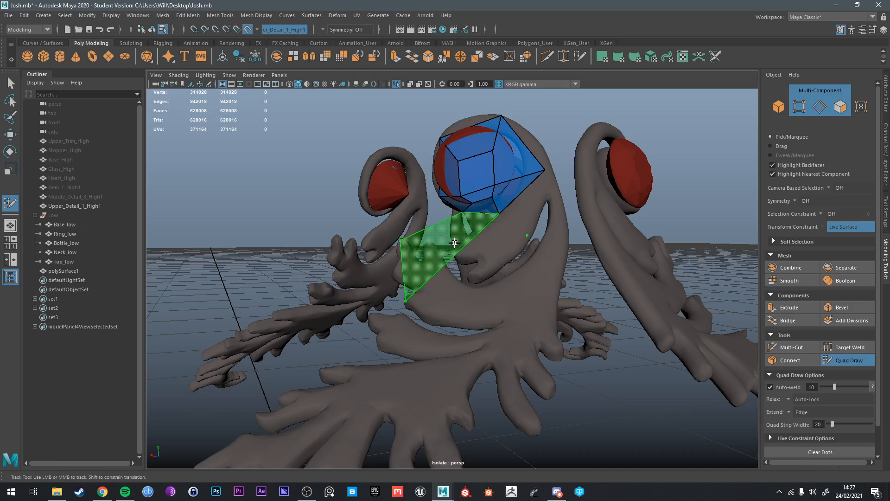
pyautogui.keyDown('shift'); pyautogui.click(454, 242); pyautogui.keyUp('shift')
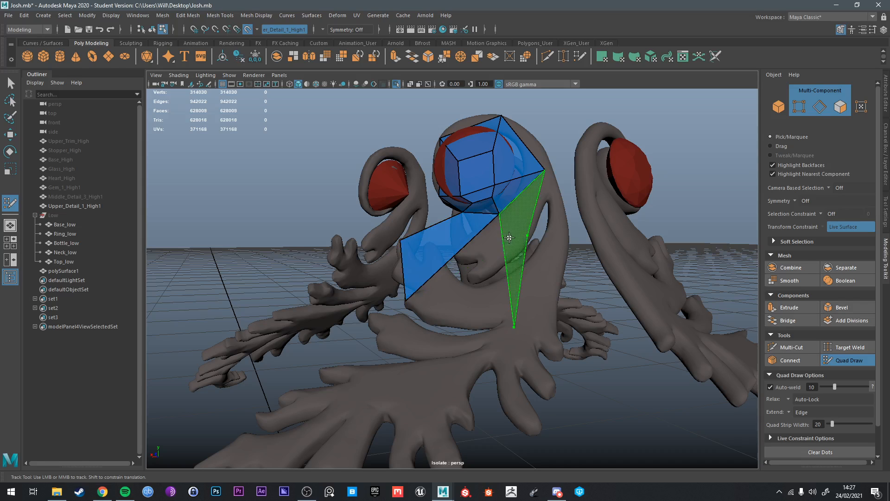
pyautogui.keyDown('shift'); pyautogui.click(501, 295); pyautogui.keyUp('shift')
pyautogui.keyDown('alt'); pyautogui.moveTo(495, 256); pyautogui.dragTo(513, 354); pyautogui.keyUp('alt')
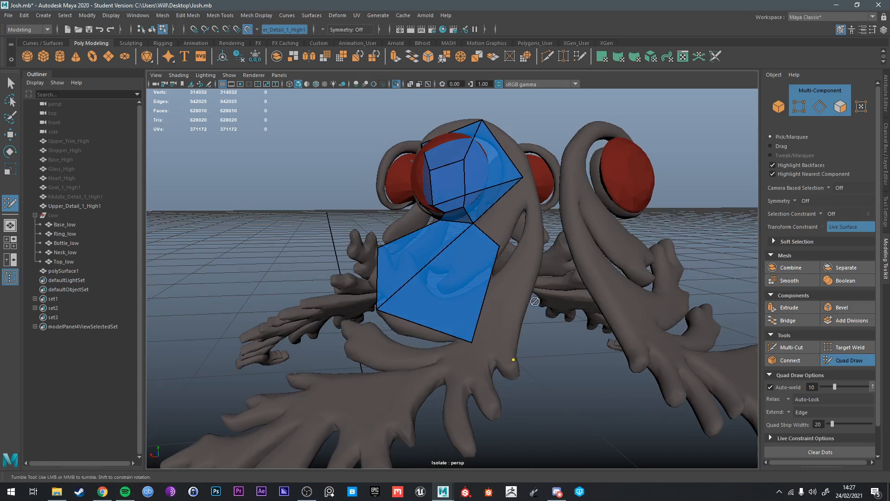
pyautogui.keyDown('shift'); pyautogui.click(516, 257); pyautogui.keyUp('shift')
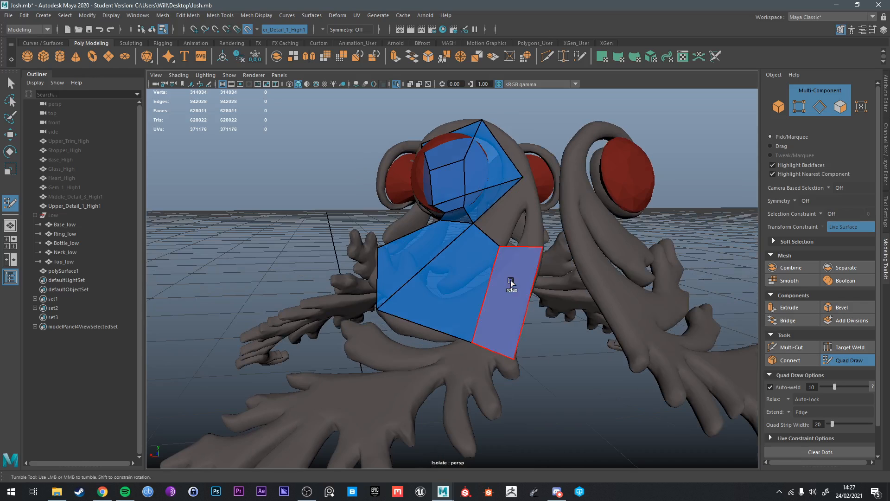
pyautogui.click(533, 186)
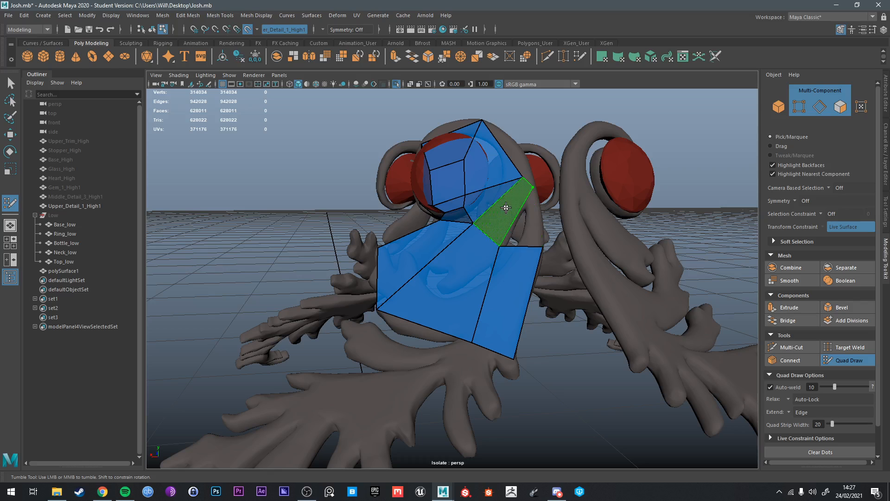
pyautogui.keyDown('shift'); pyautogui.click(505, 207); pyautogui.keyUp('shift')
# Step: Add one quad along the outer side of the curled rim and one across its top
pyautogui.moveTo(505, 207)
pyautogui.keyDown('alt'); pyautogui.mouseDown()
pyautogui.moveTo(500, 227)
pyautogui.moveTo(479, 207)
pyautogui.moveTo(467, 209)
pyautogui.mouseUp(); pyautogui.keyUp('alt')
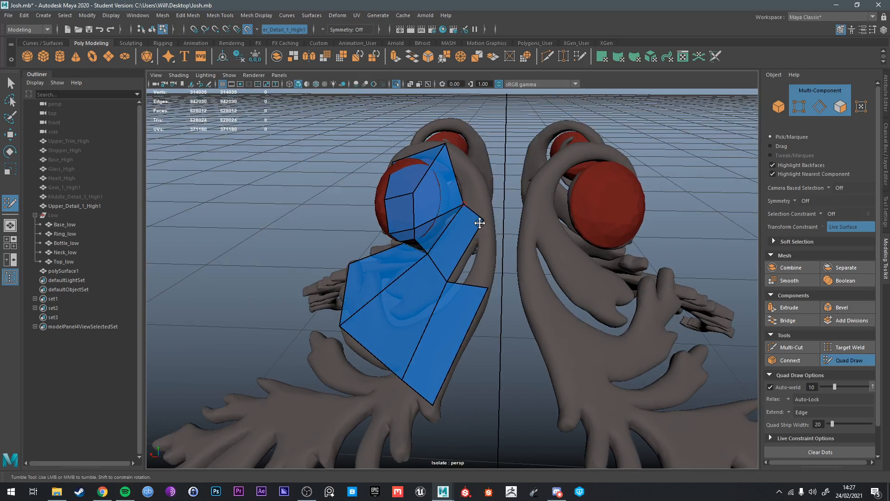
pyautogui.keyDown('shift'); pyautogui.click(477, 182); pyautogui.keyUp('shift')
pyautogui.moveTo(476, 183)
pyautogui.keyDown('alt'); pyautogui.mouseDown()
pyautogui.moveTo(493, 207)
pyautogui.moveTo(443, 238)
pyautogui.mouseUp(); pyautogui.keyUp('alt')
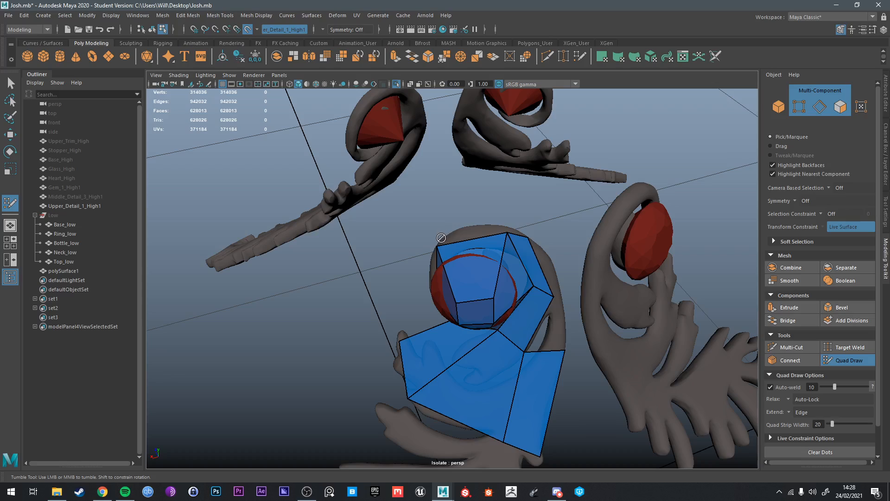
pyautogui.keyDown('shift'); pyautogui.click(493, 224); pyautogui.keyUp('shift')
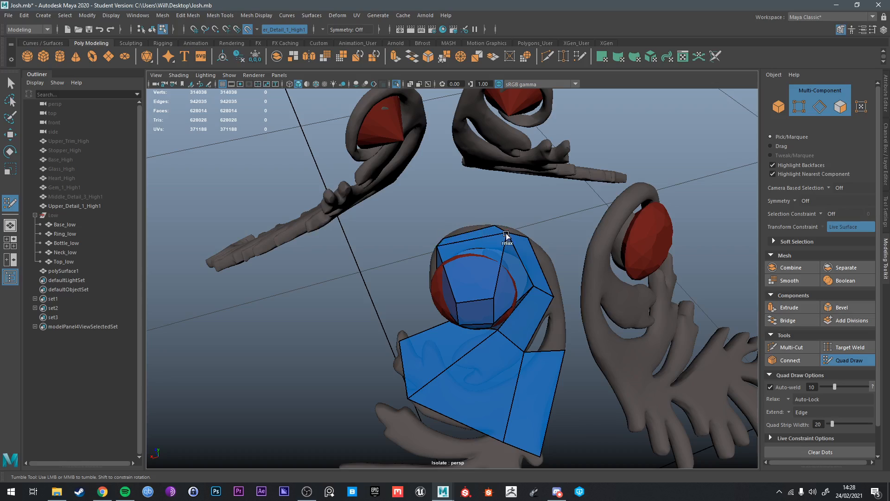
# Step: Extend the low-poly surface down the front leaf with two quads over its middle lobes
pyautogui.moveTo(493, 224)
pyautogui.keyDown('alt'); pyautogui.mouseDown()
pyautogui.moveTo(424, 232)
pyautogui.moveTo(441, 210)
pyautogui.moveTo(518, 162)
pyautogui.moveTo(505, 177)
pyautogui.mouseUp(); pyautogui.keyUp('alt')
pyautogui.keyDown('alt'); pyautogui.moveTo(508, 242); pyautogui.dragTo(515, 207, button='middle'); pyautogui.keyUp('alt')
pyautogui.keyDown('alt'); pyautogui.moveTo(516, 207); pyautogui.dragTo(457, 251); pyautogui.keyUp('alt')
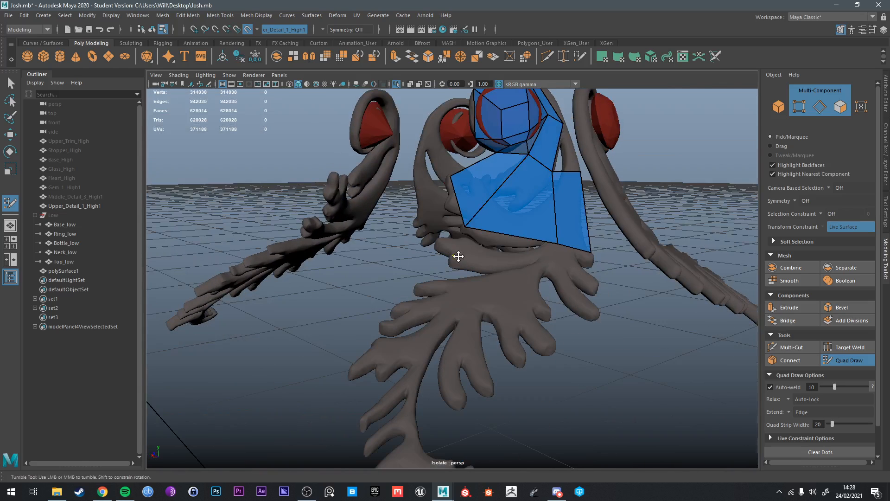
pyautogui.click(454, 255)
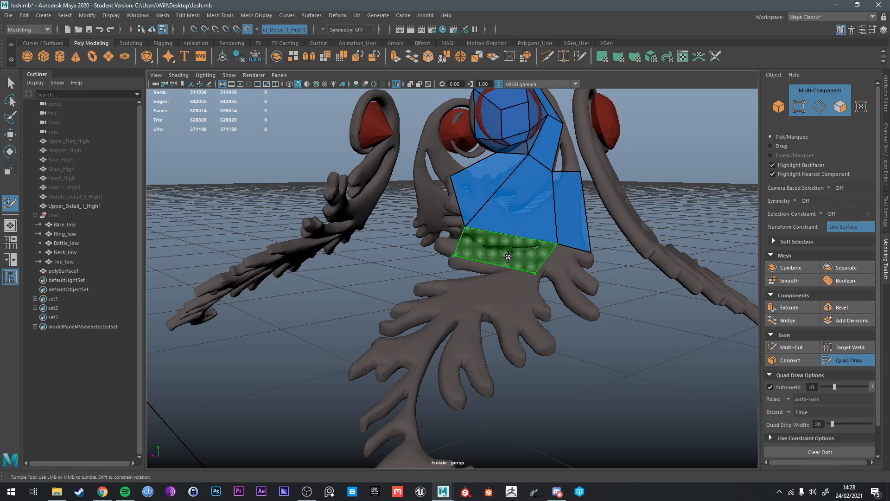
pyautogui.keyDown('shift'); pyautogui.click(536, 269); pyautogui.keyUp('shift')
pyautogui.moveTo(537, 269)
pyautogui.keyDown('alt'); pyautogui.mouseDown()
pyautogui.moveTo(617, 385)
pyautogui.moveTo(553, 360)
pyautogui.mouseUp(); pyautogui.keyUp('alt')
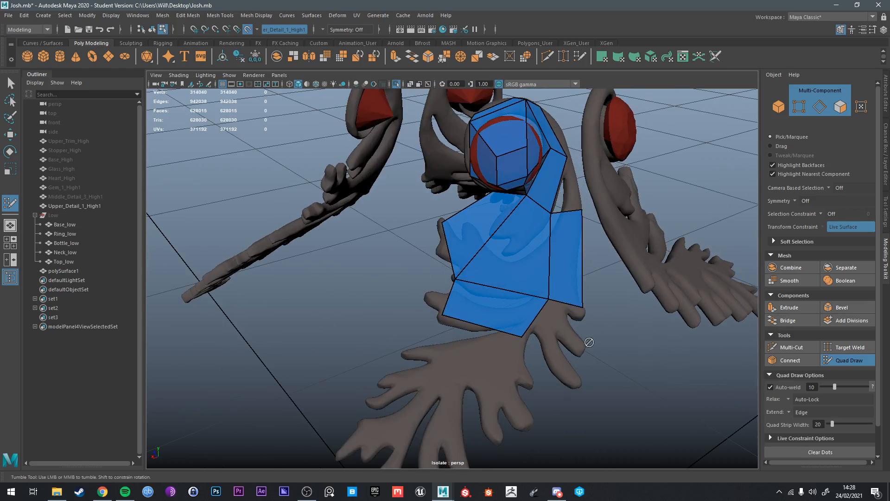
pyautogui.keyDown('alt'); pyautogui.moveTo(590, 342); pyautogui.dragTo(592, 314, button='middle'); pyautogui.keyUp('alt')
pyautogui.moveTo(650, 241)
pyautogui.keyDown('alt'); pyautogui.mouseDown()
pyautogui.moveTo(588, 259)
pyautogui.moveTo(589, 274)
pyautogui.mouseUp(); pyautogui.keyUp('alt')
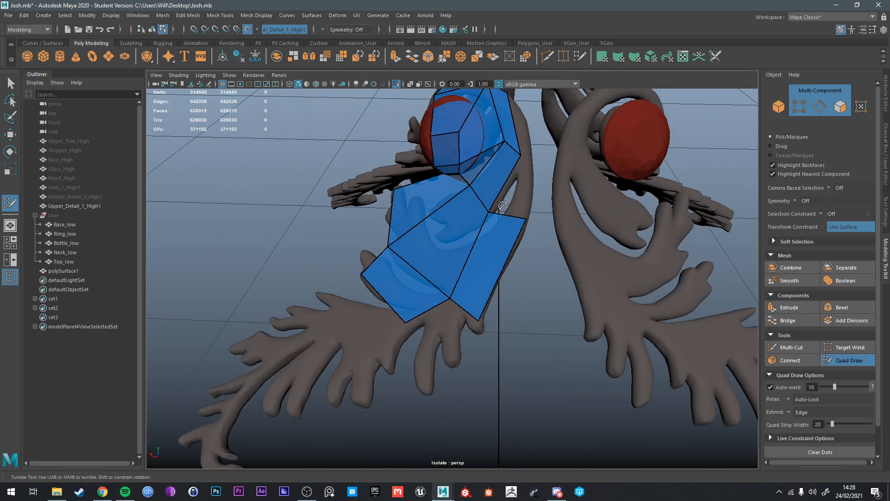
pyautogui.keyDown('alt'); pyautogui.moveTo(491, 225); pyautogui.dragTo(441, 276); pyautogui.keyUp('alt')
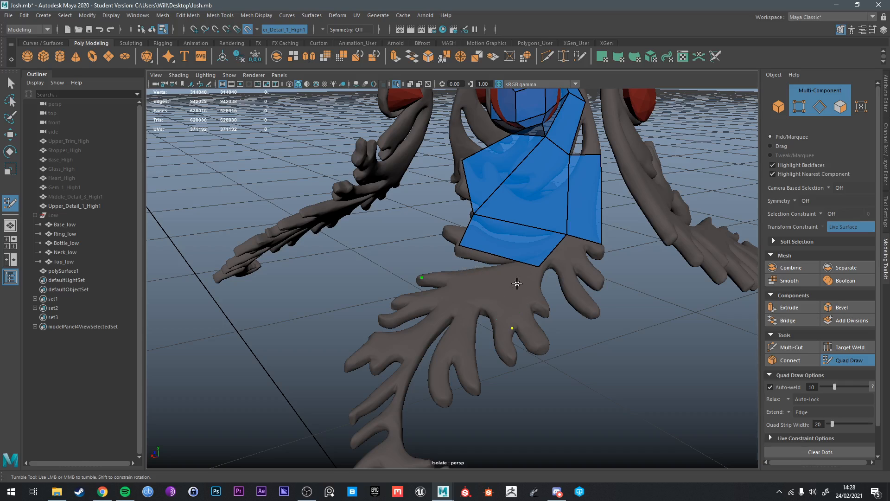
pyautogui.keyDown('shift'); pyautogui.click(478, 308); pyautogui.keyUp('shift')
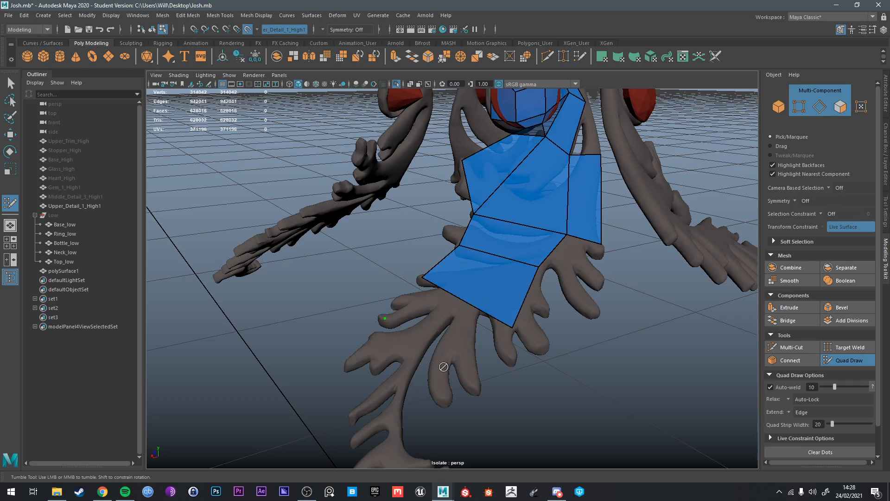
# Step: Continue the strip with three quads down to the curled tip of the front leaf
pyautogui.keyDown('shift'); pyautogui.click(413, 357); pyautogui.keyUp('shift')
pyautogui.keyDown('alt'); pyautogui.moveTo(414, 357); pyautogui.dragTo(428, 364); pyautogui.keyUp('alt')
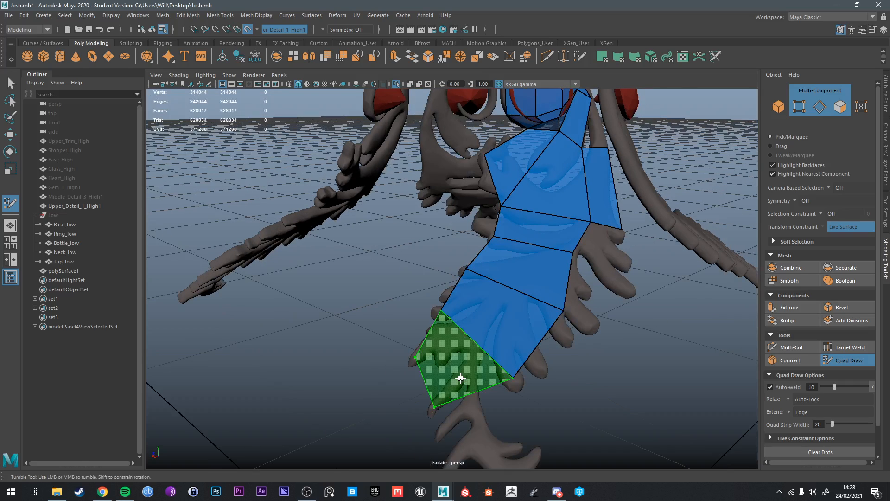
pyautogui.keyDown('shift'); pyautogui.click(464, 391); pyautogui.keyUp('shift')
pyautogui.keyDown('alt'); pyautogui.moveTo(482, 392); pyautogui.dragTo(463, 297, button='middle'); pyautogui.keyUp('alt')
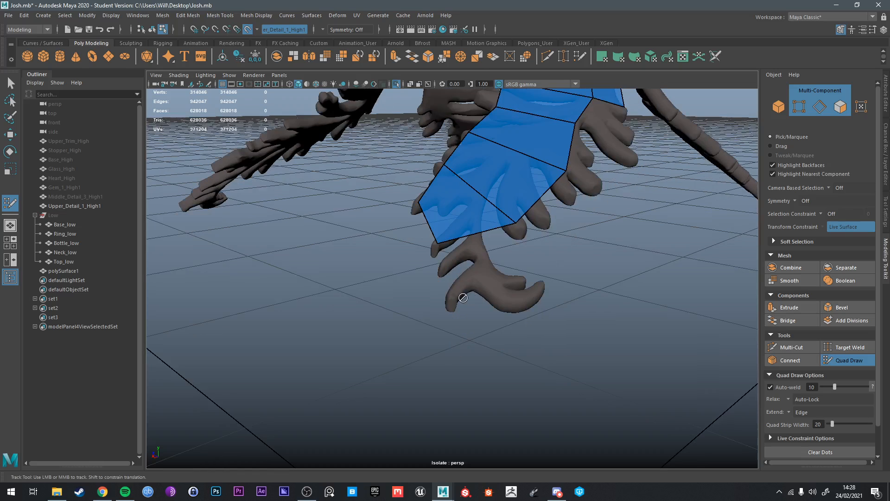
pyautogui.keyDown('shift'); pyautogui.click(541, 289); pyautogui.keyUp('shift')
# Step: Fill two quads over the leaf lobes on the stem side, between the central strip and the upper stem face
pyautogui.keyDown('alt'); pyautogui.moveTo(542, 289); pyautogui.dragTo(513, 282); pyautogui.keyUp('alt')
pyautogui.moveTo(516, 295)
pyautogui.keyDown('alt'); pyautogui.mouseDown()
pyautogui.moveTo(533, 292)
pyautogui.moveTo(511, 306)
pyautogui.mouseUp(); pyautogui.keyUp('alt')
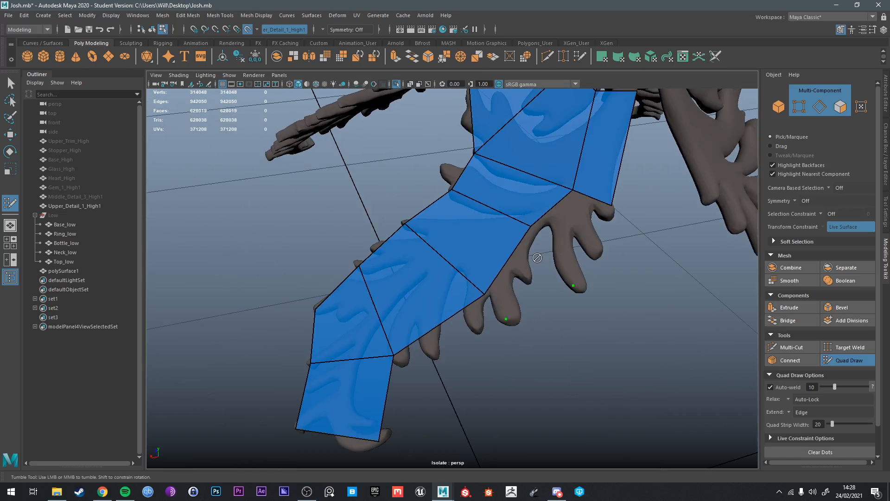
pyautogui.keyDown('shift'); pyautogui.click(521, 263); pyautogui.keyUp('shift')
pyautogui.keyDown('shift'); pyautogui.click(590, 240); pyautogui.keyUp('shift')
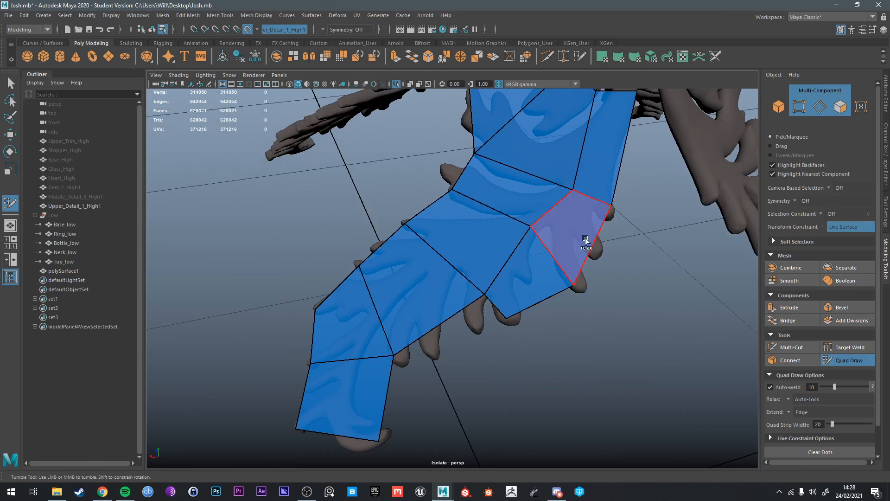
# Step: Fill the stem gap beside the gem's curl with quads linking the rim faces to the leaf faces
pyautogui.keyDown('alt'); pyautogui.moveTo(590, 240); pyautogui.dragTo(571, 293); pyautogui.keyUp('alt')
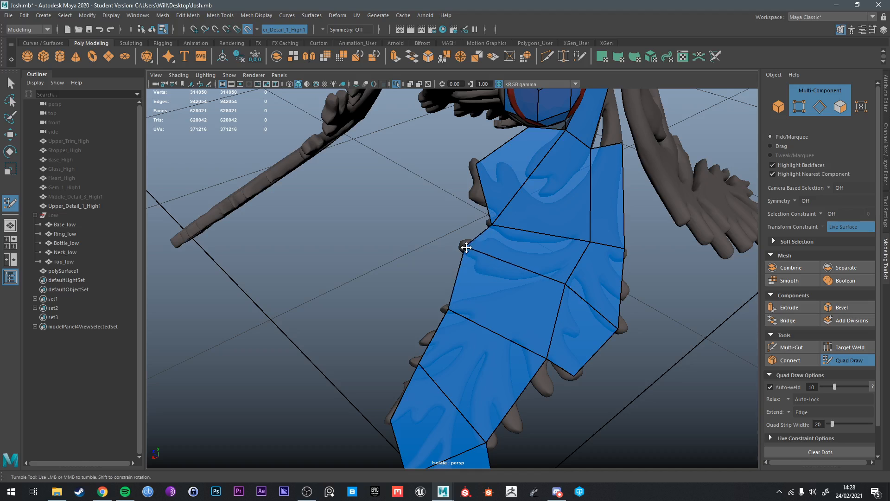
pyautogui.keyDown('alt'); pyautogui.moveTo(465, 246); pyautogui.dragTo(530, 235); pyautogui.keyUp('alt')
pyautogui.keyDown('alt'); pyautogui.moveTo(530, 235); pyautogui.dragTo(501, 232, button='middle'); pyautogui.keyUp('alt')
pyautogui.scroll(3, 544, 221)
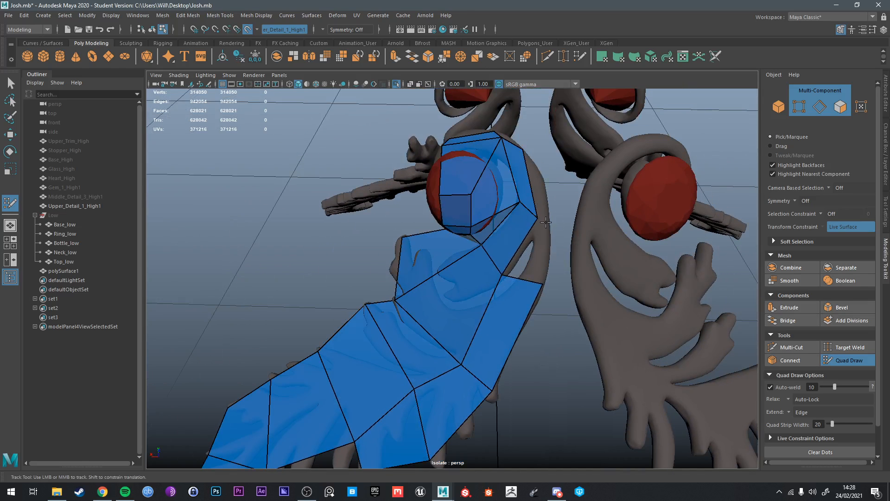
pyautogui.keyDown('shift'); pyautogui.click(544, 226); pyautogui.keyUp('shift')
pyautogui.moveTo(543, 226)
pyautogui.keyDown('alt'); pyautogui.mouseDown()
pyautogui.moveTo(481, 198)
pyautogui.moveTo(535, 271)
pyautogui.mouseUp(); pyautogui.keyUp('alt')
pyautogui.keyDown('shift'); pyautogui.click(471, 219); pyautogui.keyUp('shift')
pyautogui.keyDown('alt'); pyautogui.moveTo(551, 307); pyautogui.dragTo(567, 353); pyautogui.keyUp('alt')
# Step: Redraw the quad along the leaf's lower edge out to the lobe tips and move its end vertex outward
pyautogui.keyDown('shift'); pyautogui.click(565, 355); pyautogui.keyUp('shift')
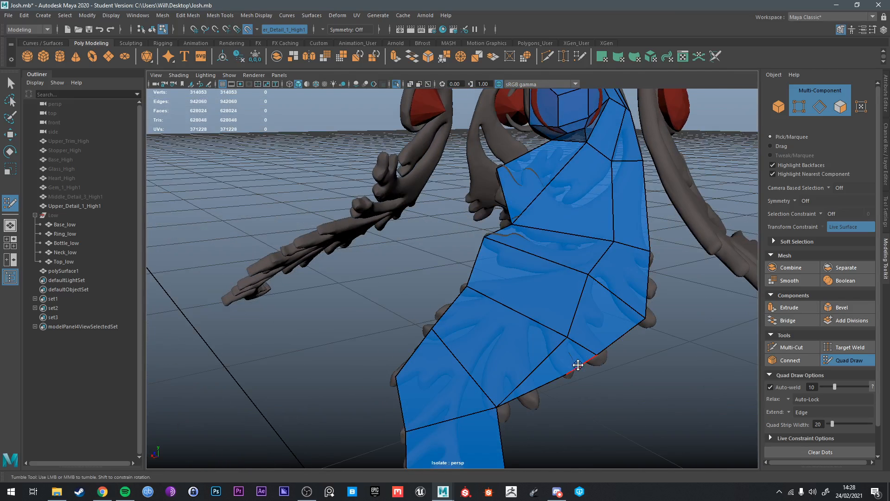
pyautogui.keyDown('ctrl'); pyautogui.keyDown('shift'); pyautogui.click(549, 390); pyautogui.keyUp('shift'); pyautogui.keyUp('ctrl')
pyautogui.keyDown('alt'); pyautogui.moveTo(549, 390); pyautogui.dragTo(408, 387); pyautogui.keyUp('alt')
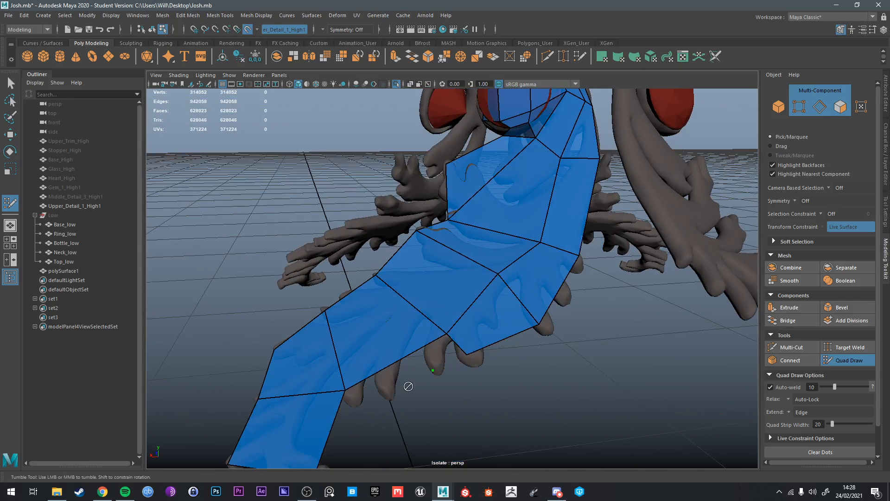
pyautogui.keyDown('shift'); pyautogui.click(387, 376); pyautogui.keyUp('shift')
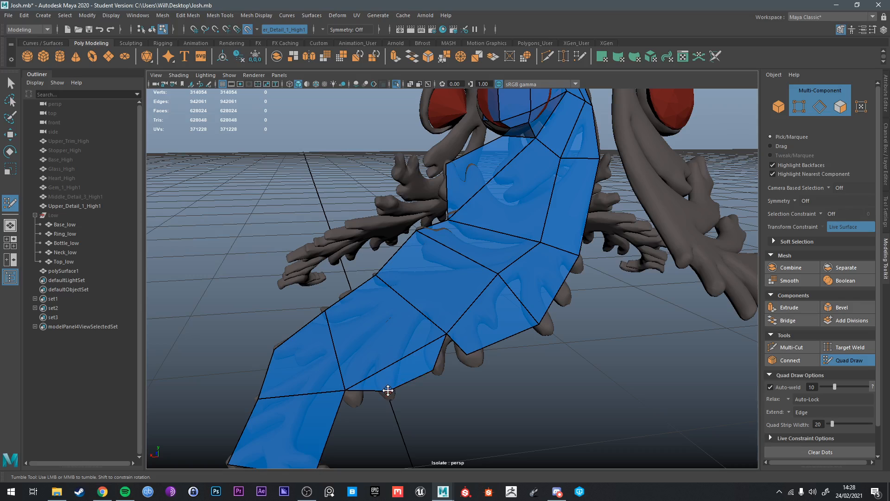
pyautogui.moveTo(344, 390); pyautogui.dragTo(352, 399)
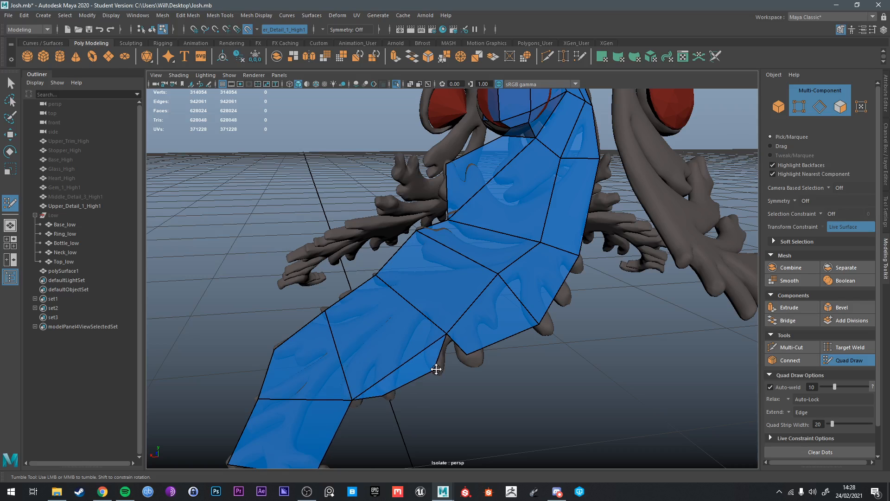
# Step: Weld the loose vertex on the leaf's lower edge, shift the shared edge out to the next lobe tip and move the central vertex up the leaf
pyautogui.moveTo(465, 354); pyautogui.dragTo(449, 370)
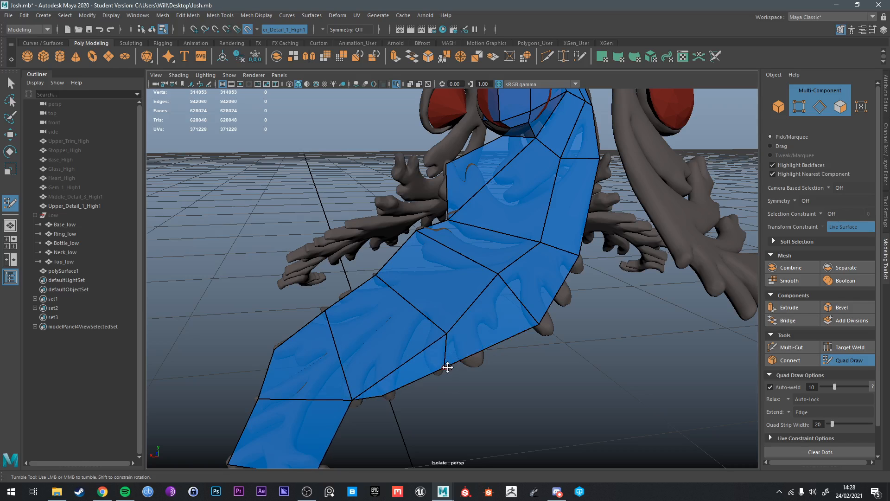
pyautogui.moveTo(448, 367)
pyautogui.mouseDown()
pyautogui.moveTo(466, 360)
pyautogui.moveTo(400, 293)
pyautogui.mouseUp()
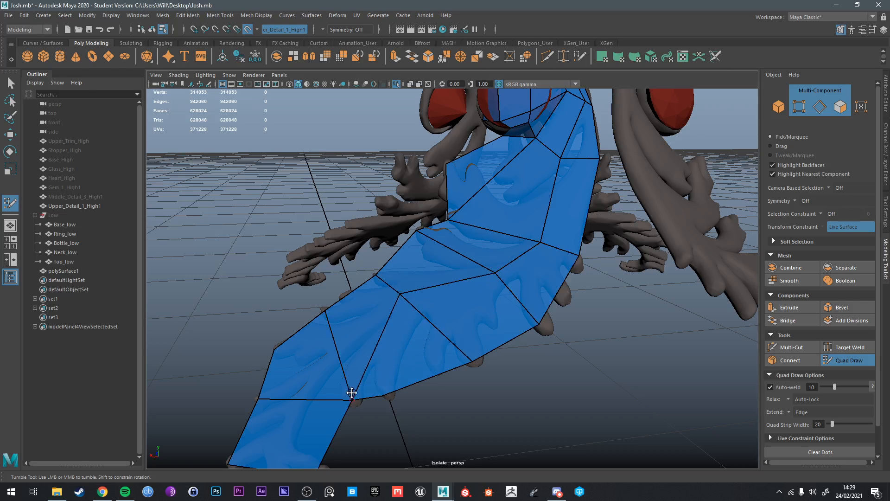
pyautogui.moveTo(352, 399)
pyautogui.mouseDown()
pyautogui.moveTo(322, 378)
pyautogui.moveTo(525, 343)
pyautogui.mouseUp()
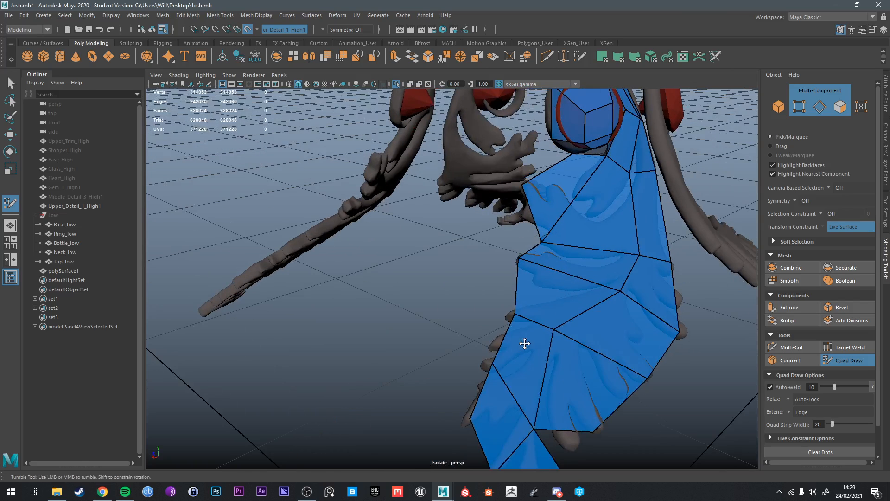
# Step: Narrow the end quad at the leaf's curled tip, split it with an edge loop and fill quads over the curl beside it
pyautogui.keyDown('alt'); pyautogui.moveTo(525, 344); pyautogui.dragTo(506, 268, button='middle'); pyautogui.keyUp('alt')
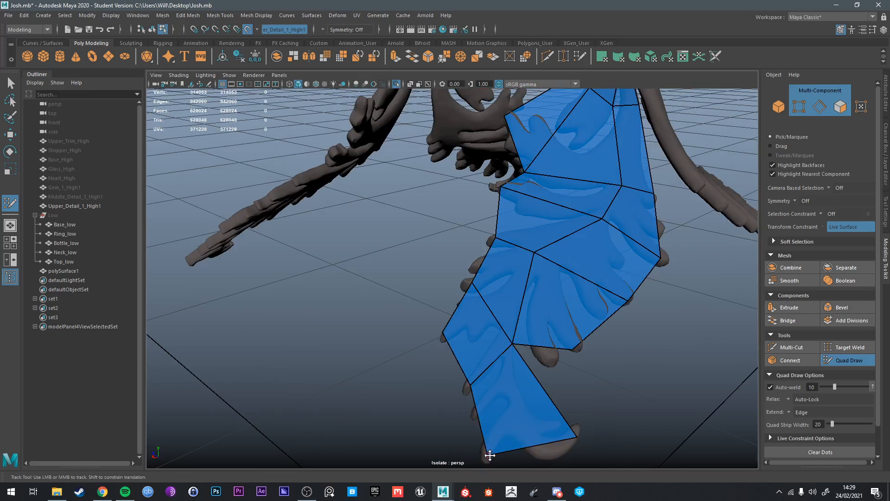
pyautogui.moveTo(512, 344); pyautogui.dragTo(504, 346)
pyautogui.moveTo(574, 435)
pyautogui.mouseDown()
pyautogui.moveTo(538, 443)
pyautogui.moveTo(548, 448)
pyautogui.mouseUp()
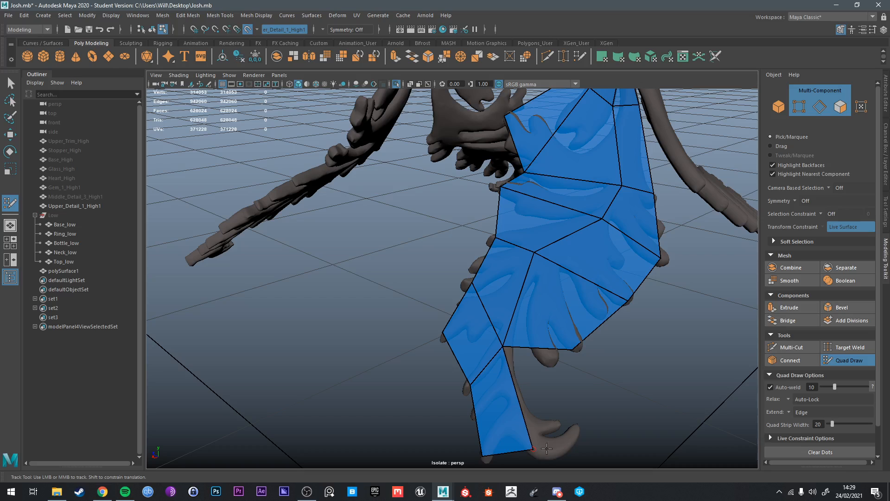
pyautogui.keyDown('shift'); pyautogui.click(551, 355); pyautogui.keyUp('shift')
pyautogui.keyDown('ctrl'); pyautogui.click(521, 406); pyautogui.keyUp('ctrl')
pyautogui.moveTo(533, 449)
pyautogui.mouseDown()
pyautogui.moveTo(547, 447)
pyautogui.moveTo(545, 457)
pyautogui.mouseUp()
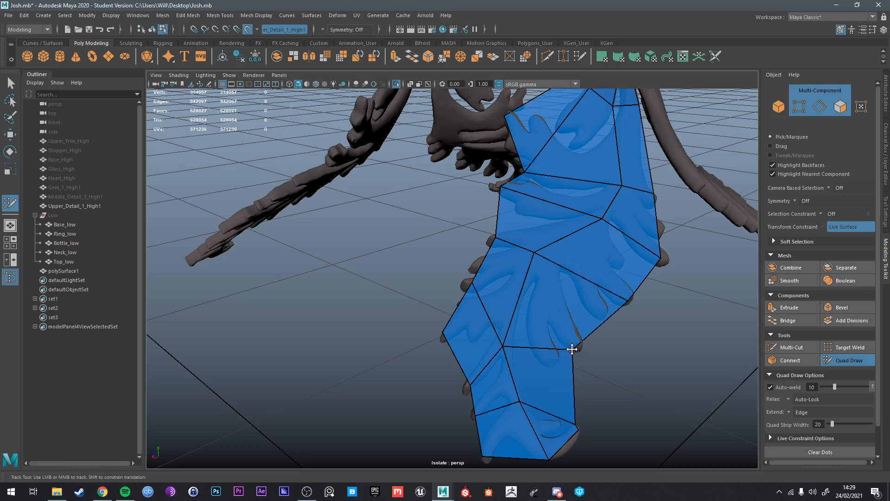
# Step: Adjust the border vertices on both sides of the lower leaf to follow the lobe tips
pyautogui.moveTo(573, 349); pyautogui.dragTo(553, 355)
pyautogui.keyDown('alt'); pyautogui.moveTo(501, 288); pyautogui.dragTo(509, 367, button='middle'); pyautogui.keyUp('alt')
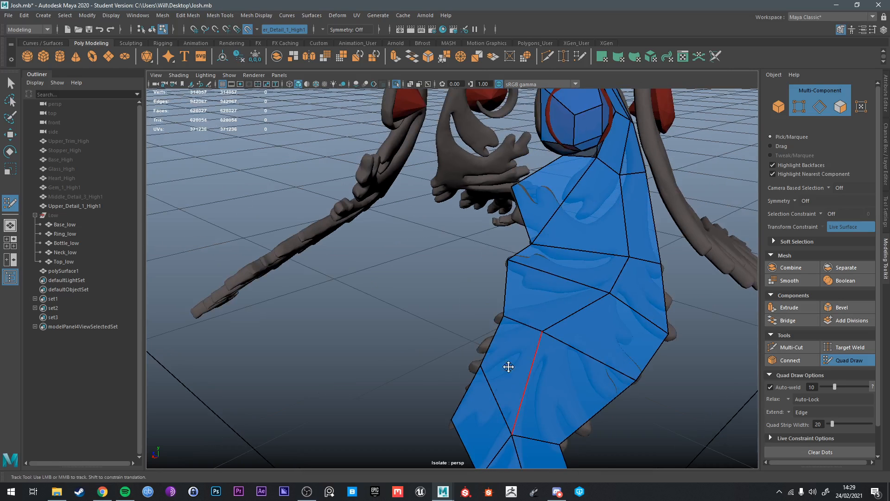
pyautogui.moveTo(483, 366); pyautogui.dragTo(472, 363)
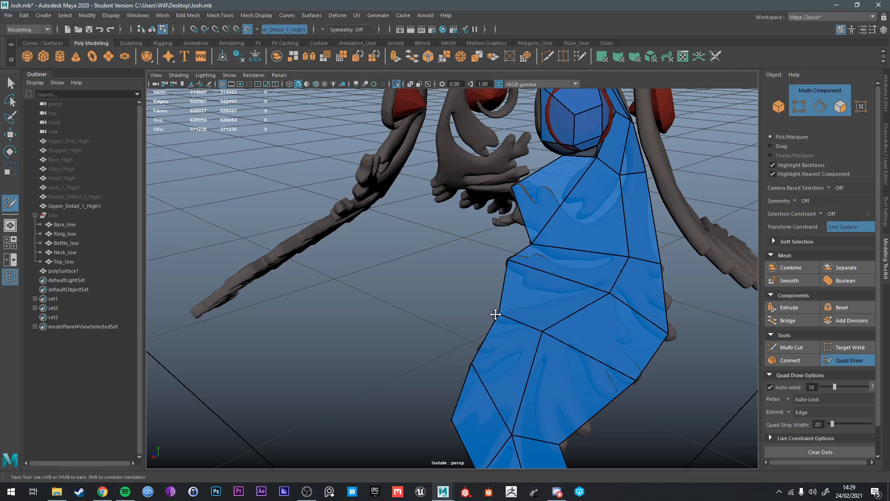
# Step: Fill another quad on the curl around the gem, connecting it to the existing rim faces
pyautogui.keyDown('alt'); pyautogui.moveTo(573, 274); pyautogui.dragTo(561, 353, button='middle'); pyautogui.keyUp('alt')
pyautogui.keyDown('alt'); pyautogui.moveTo(555, 285); pyautogui.dragTo(555, 312, button='middle'); pyautogui.keyUp('alt')
pyautogui.keyDown('alt'); pyautogui.moveTo(554, 313); pyautogui.dragTo(523, 290); pyautogui.keyUp('alt')
pyautogui.keyDown('alt'); pyautogui.moveTo(554, 278); pyautogui.dragTo(541, 317, button='middle'); pyautogui.keyUp('alt')
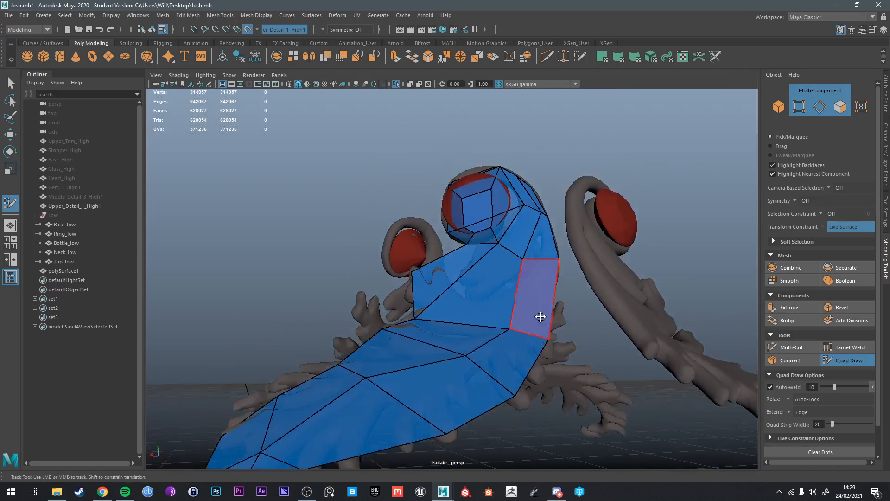
pyautogui.moveTo(541, 317)
pyautogui.keyDown('alt'); pyautogui.mouseDown()
pyautogui.moveTo(646, 338)
pyautogui.moveTo(622, 366)
pyautogui.moveTo(530, 290)
pyautogui.moveTo(565, 293)
pyautogui.moveTo(569, 275)
pyautogui.moveTo(620, 306)
pyautogui.mouseUp(); pyautogui.keyUp('alt')
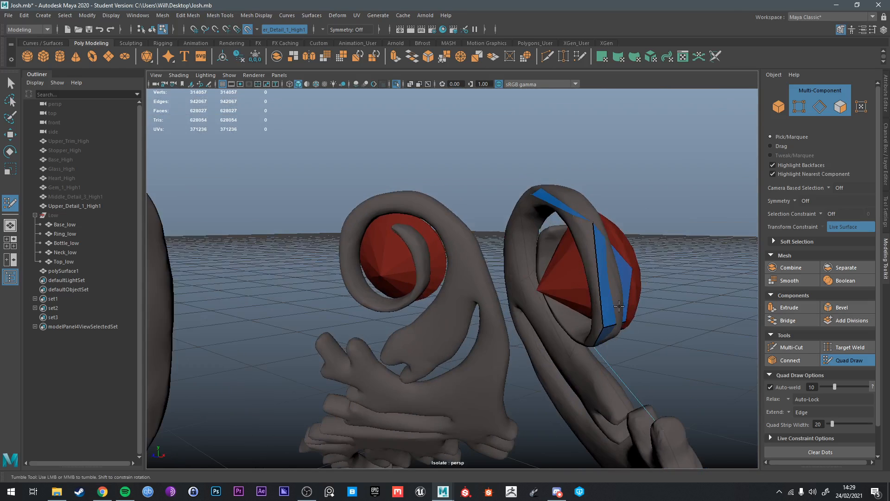
pyautogui.keyDown('shift'); pyautogui.click(593, 273); pyautogui.keyUp('shift')
# Step: Examine the retopology from several angles, from the gem curl down the leaf to its curled tip
pyautogui.moveTo(593, 274)
pyautogui.keyDown('alt'); pyautogui.mouseDown()
pyautogui.moveTo(565, 252)
pyautogui.moveTo(583, 271)
pyautogui.moveTo(524, 293)
pyautogui.moveTo(445, 280)
pyautogui.moveTo(558, 292)
pyautogui.moveTo(540, 269)
pyautogui.mouseUp(); pyautogui.keyUp('alt')
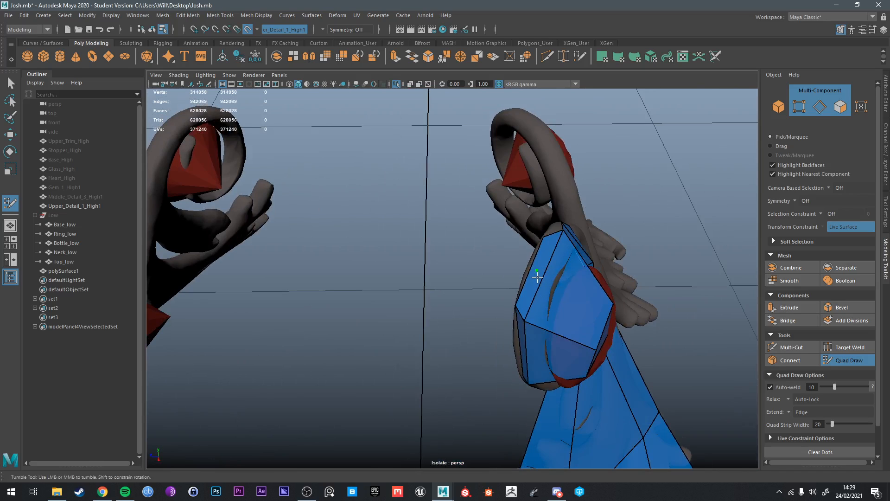
pyautogui.moveTo(531, 280)
pyautogui.keyDown('alt'); pyautogui.mouseDown()
pyautogui.moveTo(483, 310)
pyautogui.moveTo(525, 282)
pyautogui.mouseUp(); pyautogui.keyUp('alt')
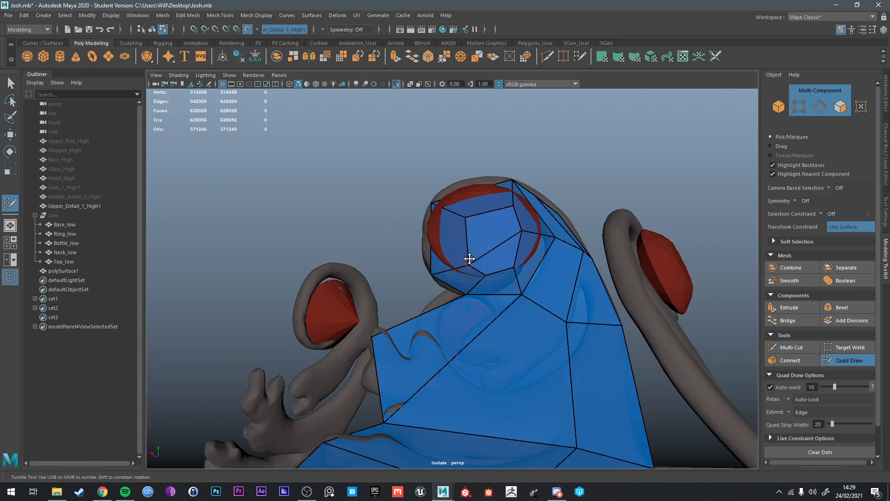
pyautogui.keyDown('alt'); pyautogui.moveTo(463, 246); pyautogui.dragTo(469, 221); pyautogui.keyUp('alt')
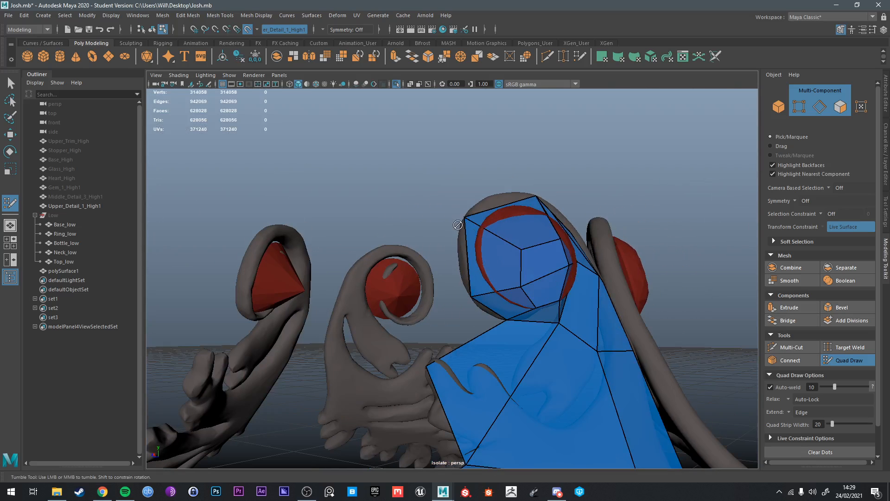
pyautogui.keyDown('alt'); pyautogui.moveTo(547, 239); pyautogui.dragTo(526, 297); pyautogui.keyUp('alt')
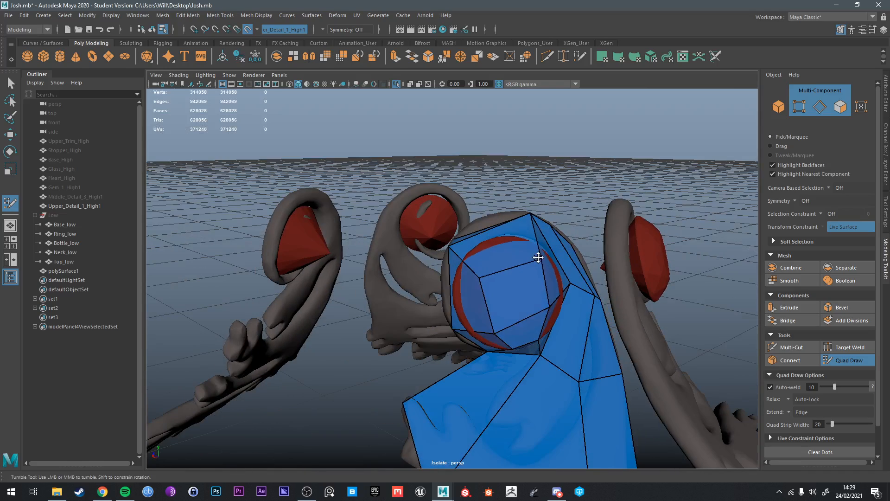
pyautogui.keyDown('alt'); pyautogui.moveTo(538, 258); pyautogui.dragTo(499, 328); pyautogui.keyUp('alt')
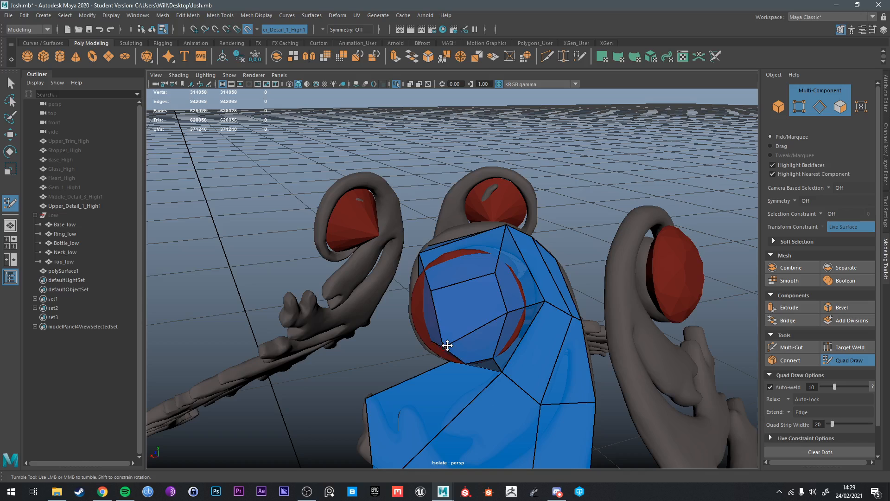
pyautogui.keyDown('alt'); pyautogui.moveTo(447, 345); pyautogui.dragTo(515, 297); pyautogui.keyUp('alt')
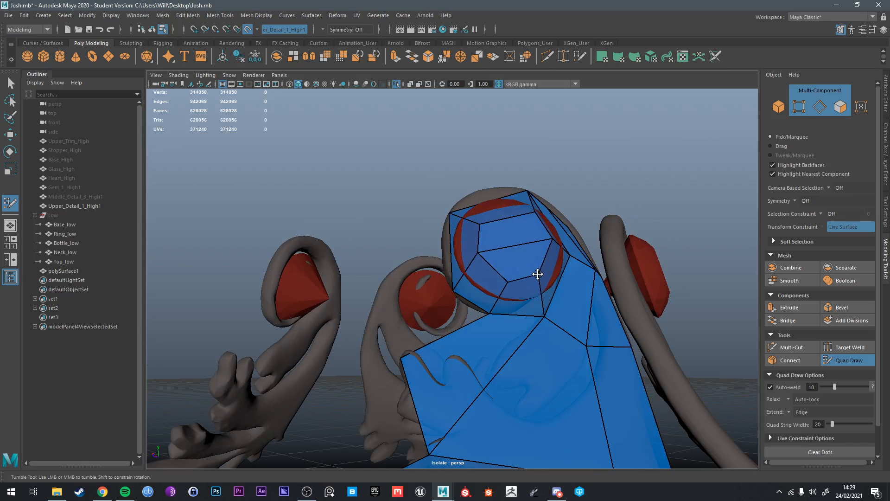
pyautogui.moveTo(538, 274)
pyautogui.keyDown('alt'); pyautogui.mouseDown()
pyautogui.moveTo(515, 292)
pyautogui.moveTo(522, 300)
pyautogui.moveTo(440, 350)
pyautogui.moveTo(461, 355)
pyautogui.mouseUp(); pyautogui.keyUp('alt')
pyautogui.keyDown('alt'); pyautogui.moveTo(441, 377); pyautogui.dragTo(491, 324, button='middle'); pyautogui.keyUp('alt')
pyautogui.keyDown('alt'); pyautogui.moveTo(495, 337); pyautogui.dragTo(465, 354); pyautogui.keyUp('alt')
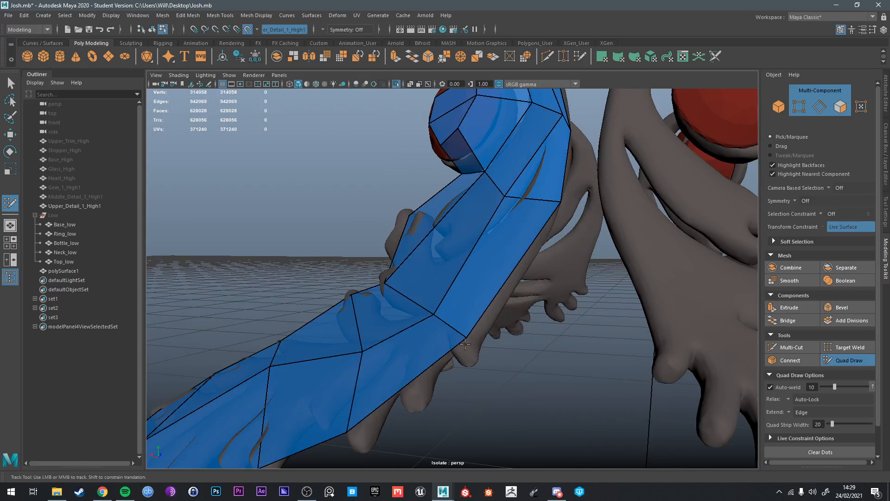
pyautogui.keyDown('alt'); pyautogui.moveTo(468, 360); pyautogui.dragTo(516, 305, button='middle'); pyautogui.keyUp('alt')
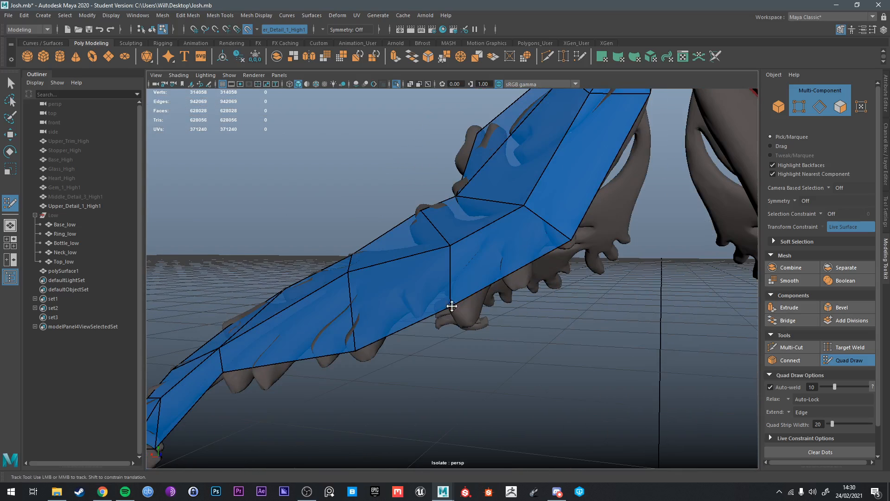
pyautogui.keyDown('alt'); pyautogui.moveTo(463, 316); pyautogui.dragTo(457, 379); pyautogui.keyUp('alt')
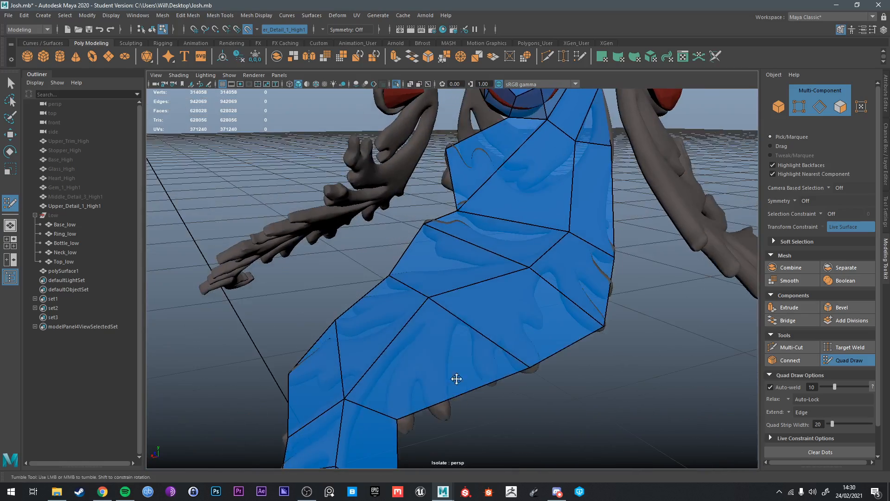
pyautogui.moveTo(457, 378)
pyautogui.keyDown('alt'); pyautogui.mouseDown(button='middle')
pyautogui.moveTo(430, 390)
pyautogui.moveTo(533, 254)
pyautogui.mouseUp(button='middle'); pyautogui.keyUp('alt')
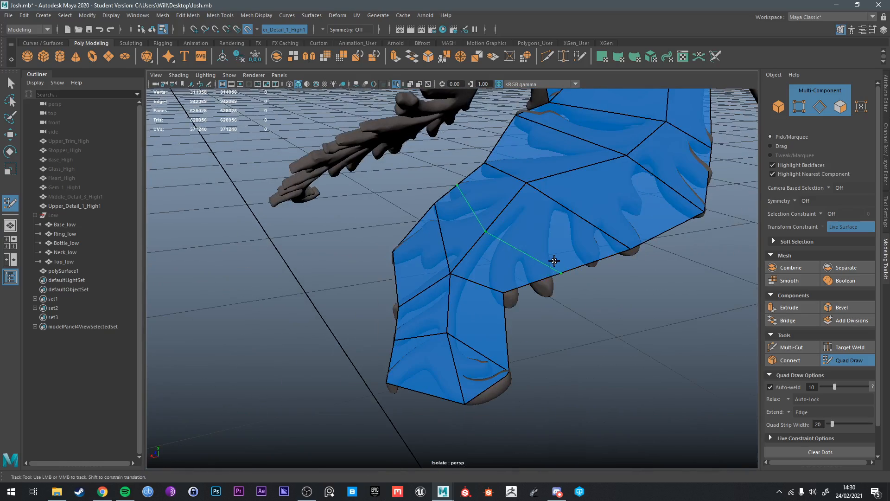
pyautogui.keyDown('alt'); pyautogui.moveTo(500, 292); pyautogui.dragTo(562, 325); pyautogui.keyUp('alt')
pyautogui.keyDown('alt'); pyautogui.moveTo(492, 211); pyautogui.dragTo(589, 232); pyautogui.keyUp('alt')
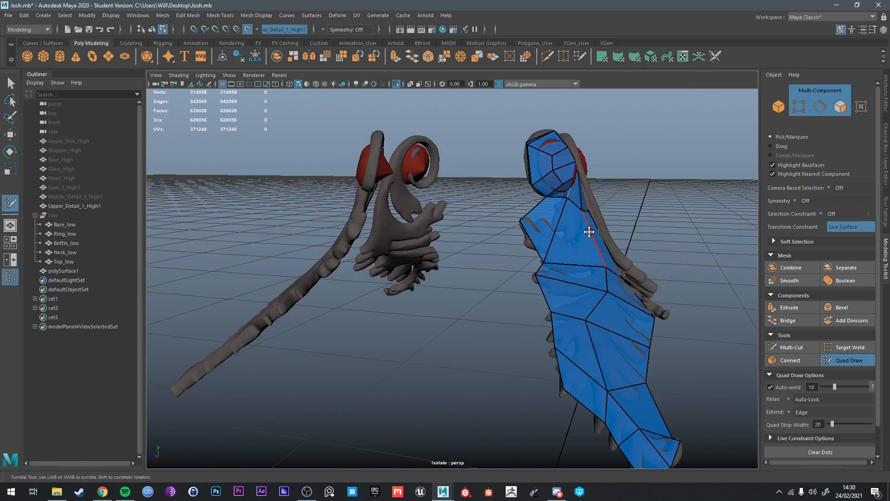
# Step: Leave Quad Draw, select polySurface1 and turn off the live surface on the upper ornament
pyautogui.moveTo(589, 232); pyautogui.dragTo(594, 238, button='right')
pyautogui.hotkey('ctrl', '1')
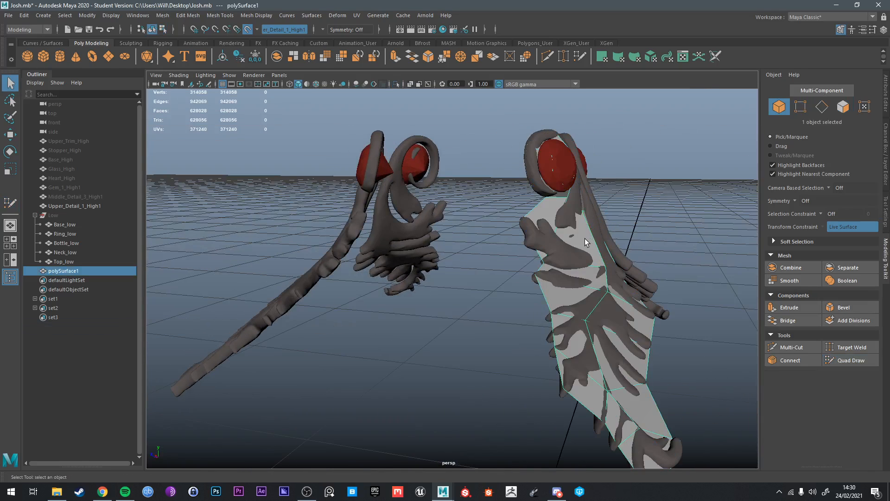
pyautogui.click(247, 29)
pyautogui.hotkey('ctrl', '1')
# Step: Switch polySurface1 to vertex editing and move a border vertex near the leaf's curled tip vertically with the Move tool
pyautogui.keyDown('alt'); pyautogui.moveTo(607, 218); pyautogui.dragTo(505, 318); pyautogui.keyUp('alt')
pyautogui.moveTo(487, 236); pyautogui.dragTo(442, 236, button='right')
pyautogui.keyDown('alt'); pyautogui.moveTo(457, 255); pyautogui.dragTo(528, 320); pyautogui.keyUp('alt')
pyautogui.click(538, 355)
pyautogui.press('f')
pyautogui.keyDown('alt'); pyautogui.moveTo(534, 353); pyautogui.dragTo(324, 294); pyautogui.keyUp('alt')
pyautogui.hotkey('ctrl', '1')
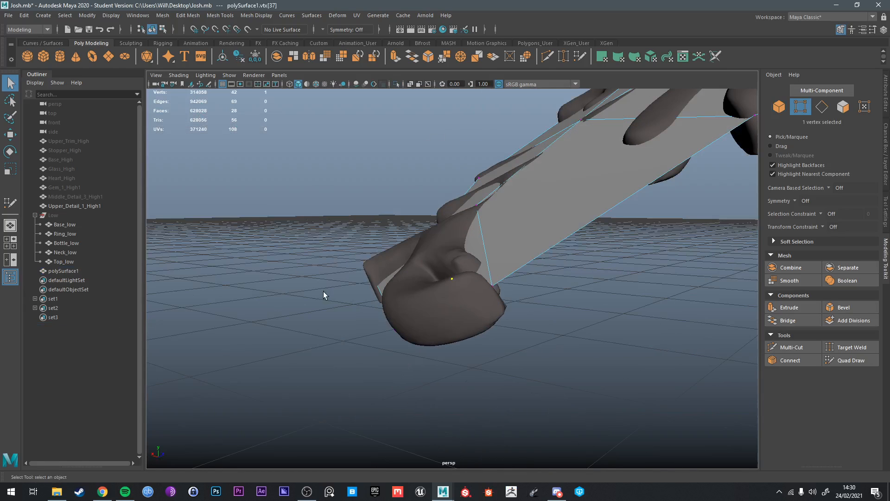
pyautogui.click(498, 282)
pyautogui.press('w')
pyautogui.keyDown('alt'); pyautogui.moveTo(492, 276); pyautogui.dragTo(468, 238); pyautogui.keyUp('alt')
pyautogui.keyDown('alt'); pyautogui.moveTo(469, 246); pyautogui.dragTo(523, 242); pyautogui.keyUp('alt')
pyautogui.click(373, 182)
pyautogui.keyDown('alt'); pyautogui.moveTo(386, 191); pyautogui.dragTo(472, 221, button='middle'); pyautogui.keyUp('alt')
pyautogui.moveTo(458, 188); pyautogui.dragTo(456, 172)
# Step: Move the lower end vertex of the curled tip to about X 8.29, Y 20.21, Z -8.15
pyautogui.click(543, 349)
pyautogui.keyDown('alt'); pyautogui.moveTo(545, 361); pyautogui.dragTo(440, 358); pyautogui.keyUp('alt')
pyautogui.click(496, 313)
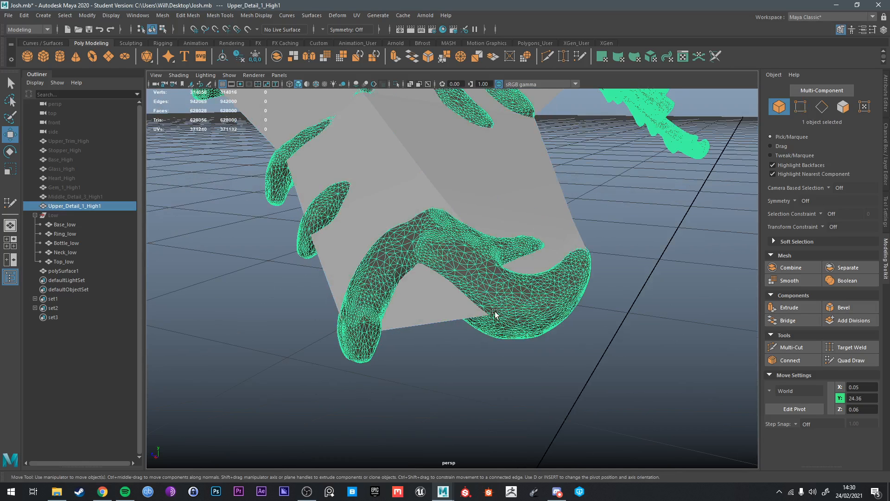
pyautogui.hotkey('ctrl', 'z')
pyautogui.moveTo(482, 305); pyautogui.dragTo(508, 313)
pyautogui.keyDown('alt'); pyautogui.moveTo(529, 316); pyautogui.dragTo(492, 325); pyautogui.keyUp('alt')
pyautogui.scroll(-5, 524, 299)
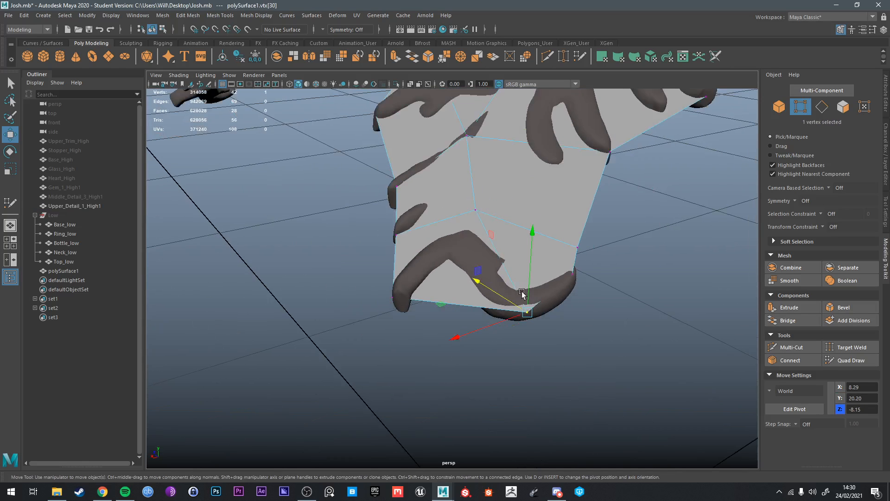
pyautogui.moveTo(497, 279); pyautogui.dragTo(496, 278)
pyautogui.keyDown('alt'); pyautogui.moveTo(502, 272); pyautogui.dragTo(495, 333, button='middle'); pyautogui.keyUp('alt')
pyautogui.keyDown('alt'); pyautogui.moveTo(495, 333); pyautogui.dragTo(410, 350); pyautogui.keyUp('alt')
pyautogui.keyDown('alt'); pyautogui.moveTo(410, 351); pyautogui.dragTo(485, 320, button='middle'); pyautogui.keyUp('alt')
pyautogui.keyDown('alt'); pyautogui.moveTo(485, 320); pyautogui.dragTo(493, 314); pyautogui.keyUp('alt')
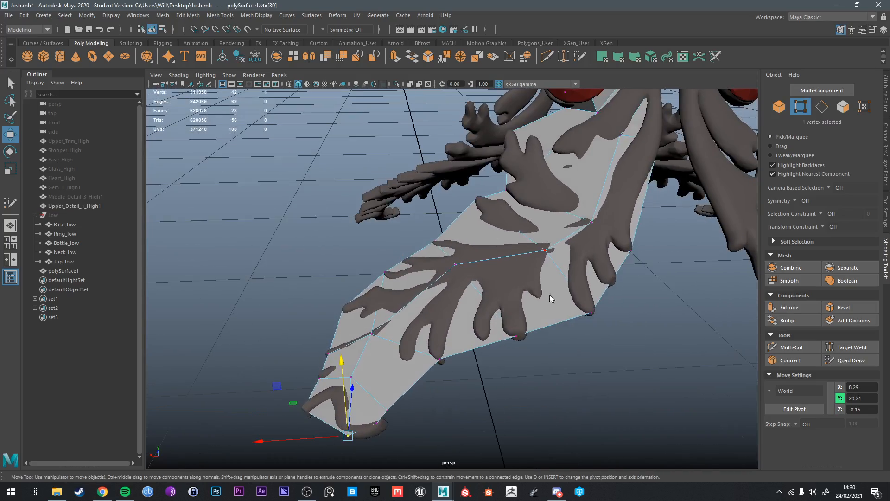
# Step: Isolate polySurface1, cut from the central vertex to the lower-edge vertex between the lobes, and delete the resulting outer triangle
pyautogui.moveTo(551, 292); pyautogui.dragTo(587, 223, button='right')
pyautogui.hotkey('ctrl', '1')
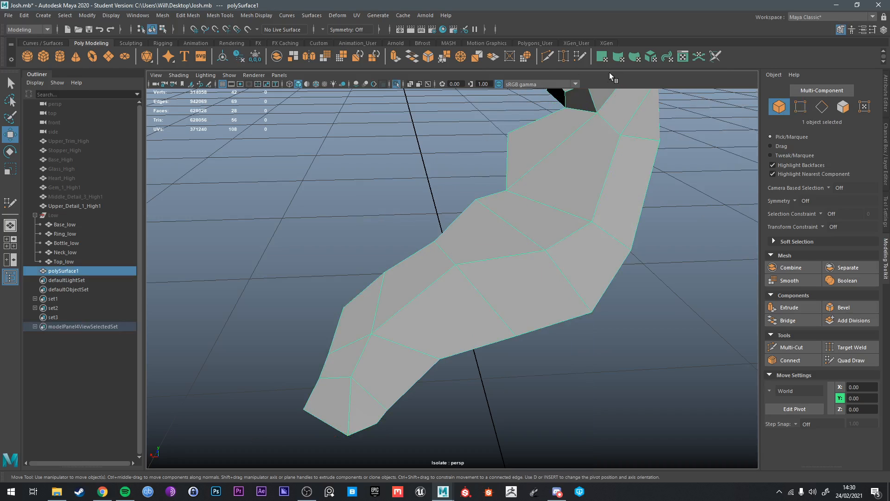
pyautogui.click(548, 56)
pyautogui.click(546, 250)
pyautogui.click(517, 335)
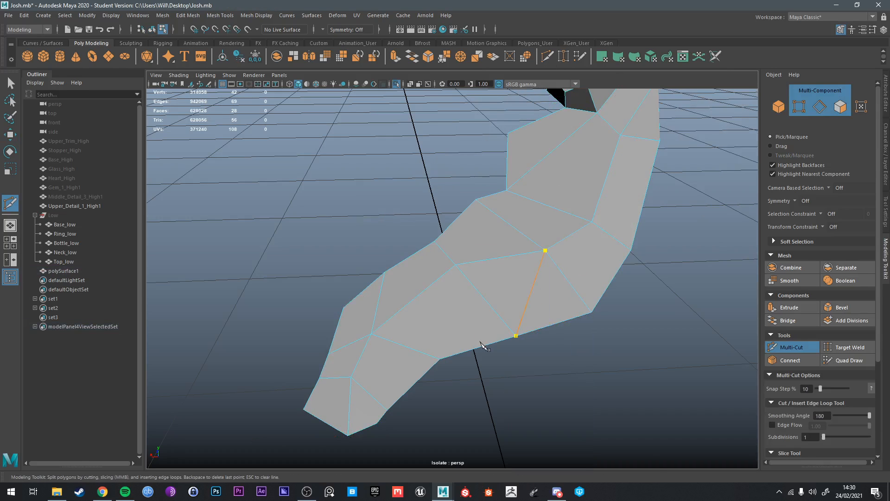
pyautogui.press('q')
pyautogui.click(547, 302)
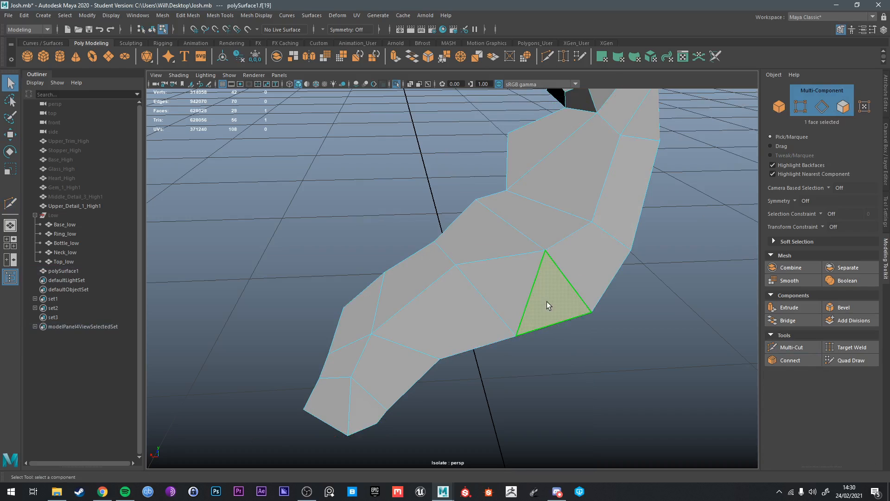
pyautogui.press('Delete')
pyautogui.hotkey('ctrl', '1')
# Step: Cut the stem-side quad from its lower border vertex to the central vertex and delete the outer triangle between the lobes
pyautogui.keyDown('alt'); pyautogui.moveTo(555, 276); pyautogui.dragTo(593, 249); pyautogui.keyUp('alt')
pyautogui.moveTo(545, 236); pyautogui.dragTo(593, 223, button='right')
pyautogui.keyDown('alt'); pyautogui.moveTo(423, 239); pyautogui.dragTo(421, 215); pyautogui.keyUp('alt')
pyautogui.keyDown('shift'); pyautogui.click(396, 199); pyautogui.keyUp('shift')
pyautogui.keyDown('alt'); pyautogui.moveTo(396, 200); pyautogui.dragTo(432, 248, button='middle'); pyautogui.keyUp('alt')
pyautogui.moveTo(440, 235); pyautogui.dragTo(478, 224, button='right')
pyautogui.click(432, 259)
pyautogui.click(548, 56)
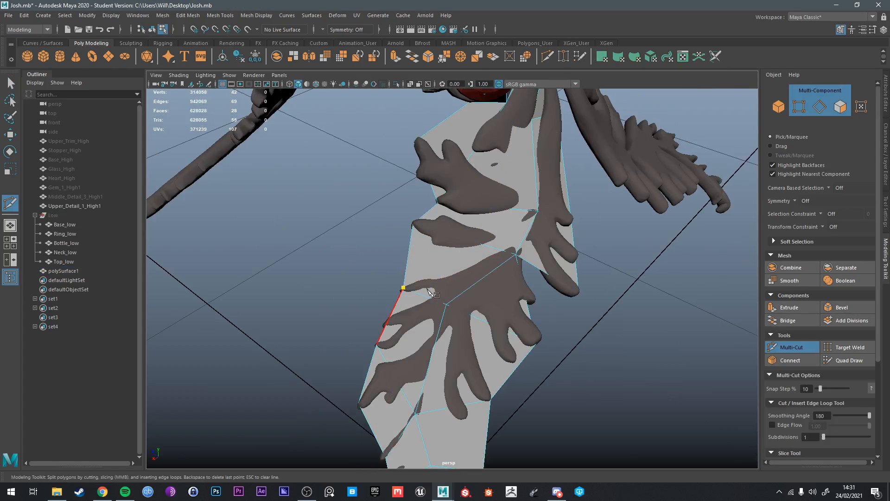
pyautogui.press('Return')
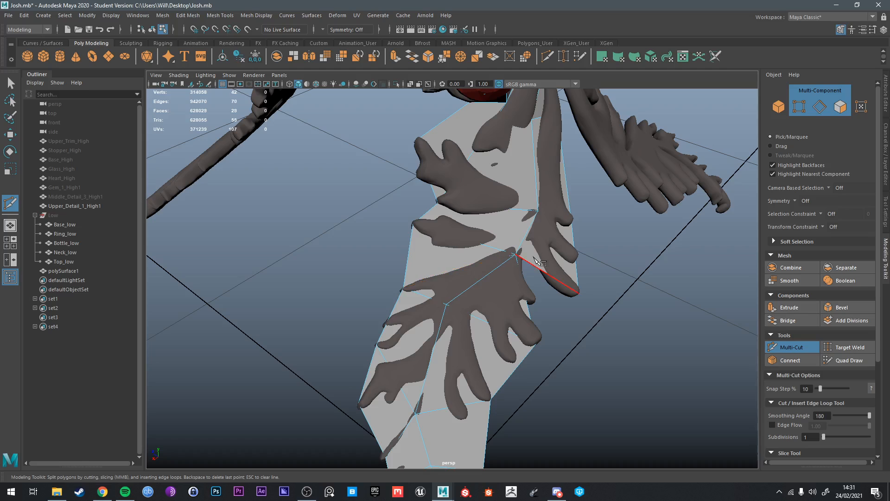
pyautogui.press('q')
pyautogui.click(442, 250)
pyautogui.press('Delete')
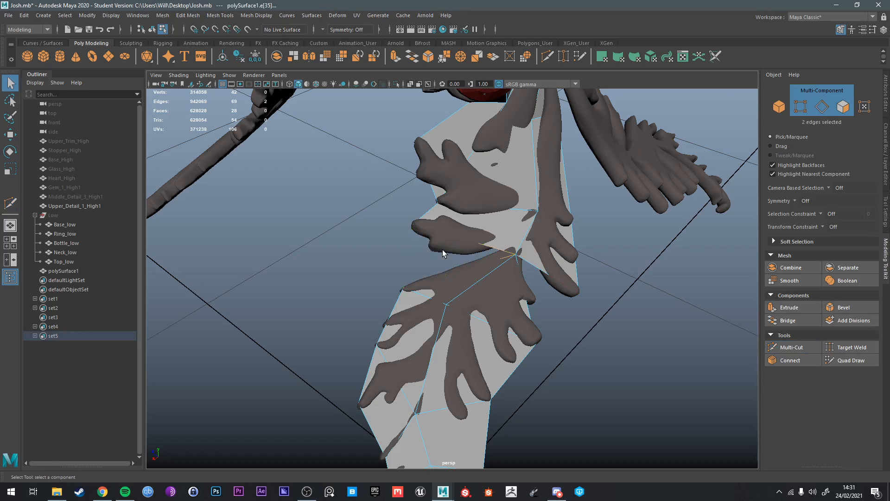
# Step: Move the vertex at the tip of the stem-side lobe outward past the high-poly lobe and return to object selection
pyautogui.keyDown('alt'); pyautogui.moveTo(443, 249); pyautogui.dragTo(392, 237); pyautogui.keyUp('alt')
pyautogui.click(397, 226)
pyautogui.moveTo(397, 226); pyautogui.dragTo(358, 220, button='right')
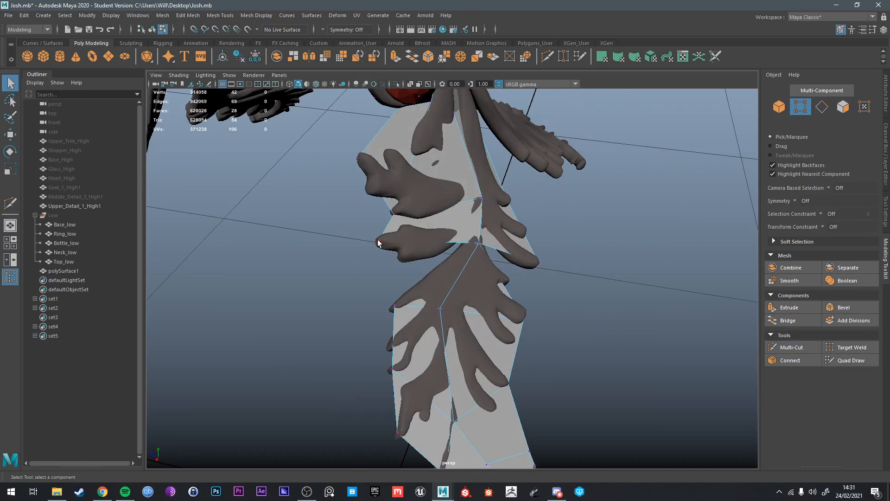
pyautogui.click(378, 241)
pyautogui.press('w')
pyautogui.moveTo(372, 255); pyautogui.dragTo(452, 224)
pyautogui.moveTo(534, 239); pyautogui.dragTo(545, 190, button='right')
pyautogui.keyDown('alt'); pyautogui.moveTo(545, 190); pyautogui.dragTo(506, 281, button='middle'); pyautogui.keyUp('alt')
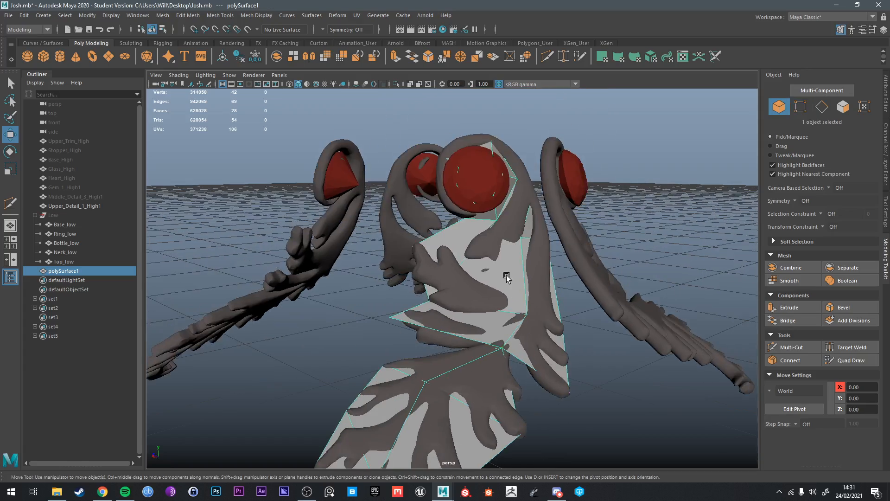
pyautogui.hotkey('ctrl', '1')
pyautogui.keyDown('alt'); pyautogui.moveTo(459, 272); pyautogui.dragTo(593, 280); pyautogui.keyUp('alt')
pyautogui.hotkey('ctrl', '1')
pyautogui.moveTo(386, 284)
pyautogui.keyDown('alt'); pyautogui.mouseDown()
pyautogui.moveTo(469, 261)
pyautogui.moveTo(408, 282)
pyautogui.moveTo(363, 277)
pyautogui.moveTo(374, 288)
pyautogui.mouseUp(); pyautogui.keyUp('alt')
pyautogui.scroll(2, 466, 259)
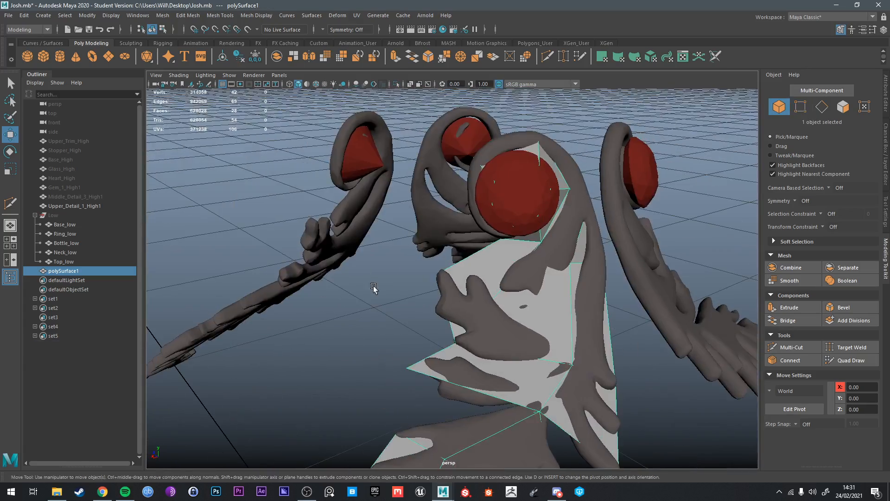
# Step: Insert an edge loop across the upper lobe panel and delete the outer face beneath the gem, between the curl and the lobe
pyautogui.click(547, 57)
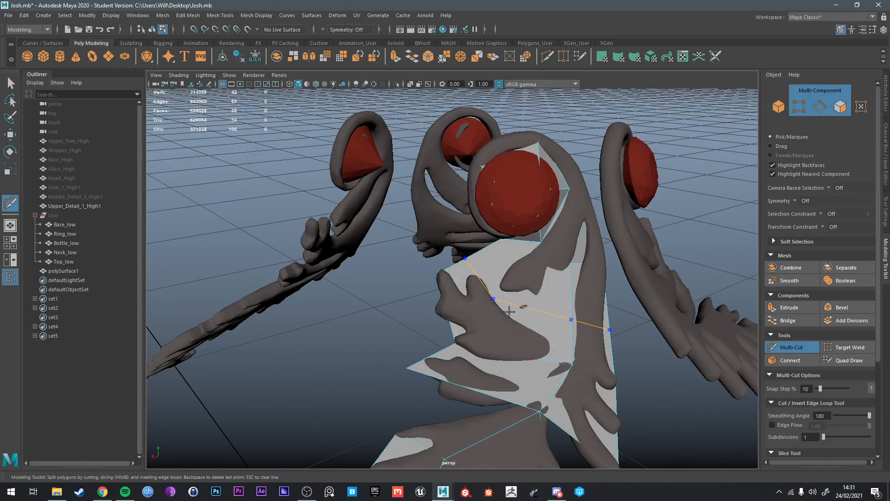
pyautogui.keyDown('ctrl'); pyautogui.click(509, 313); pyautogui.keyUp('ctrl')
pyautogui.moveTo(496, 236); pyautogui.dragTo(499, 260, button='right')
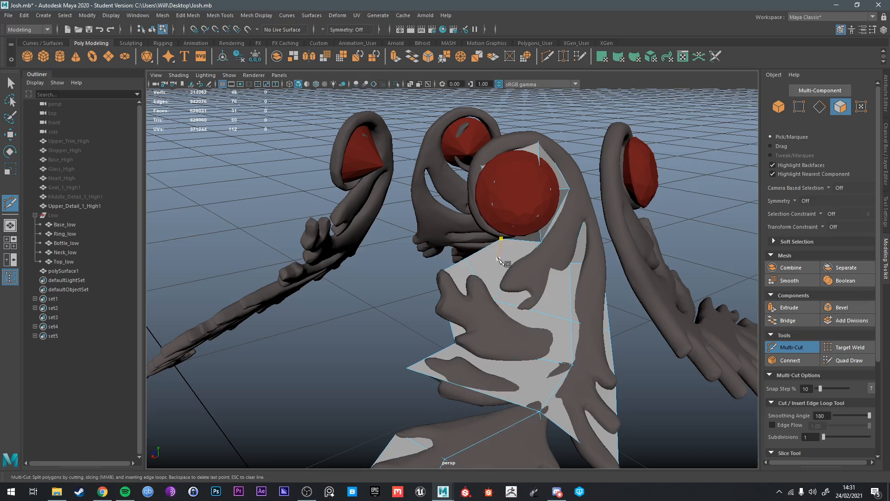
pyautogui.press('q')
pyautogui.click(497, 258)
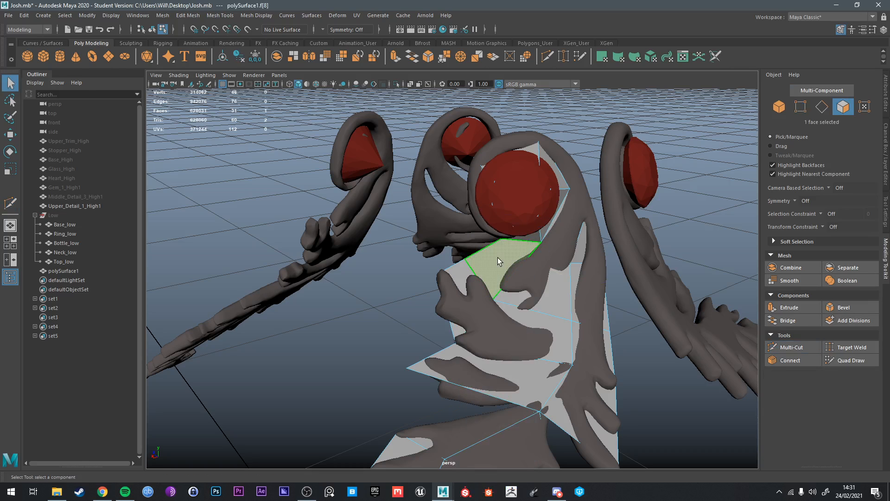
pyautogui.press('Delete')
pyautogui.keyDown('alt'); pyautogui.moveTo(498, 261); pyautogui.dragTo(455, 264); pyautogui.keyUp('alt')
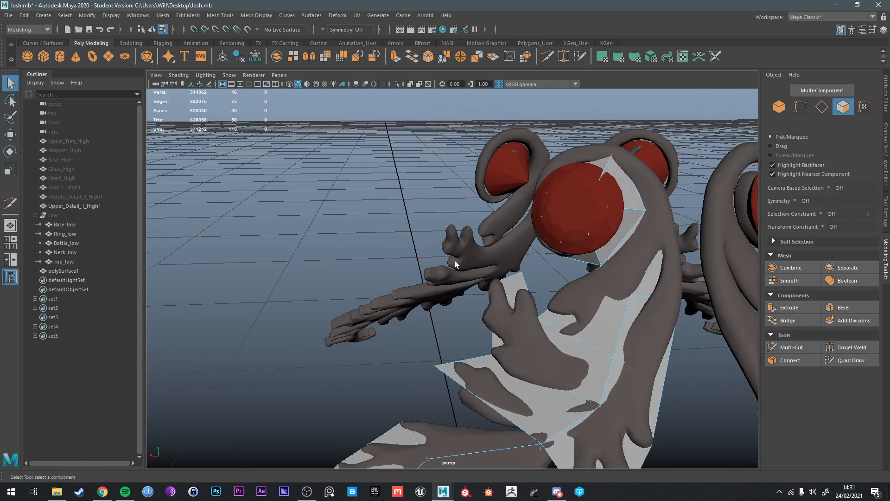
# Step: Isolate the leaf mesh and try to move the notch vertex between the upper lobe and the curl
pyautogui.click(602, 317)
pyautogui.doubleClick(613, 313)
pyautogui.hotkey('ctrl', '1')
pyautogui.keyDown('alt'); pyautogui.moveTo(600, 313); pyautogui.dragTo(532, 313); pyautogui.keyUp('alt')
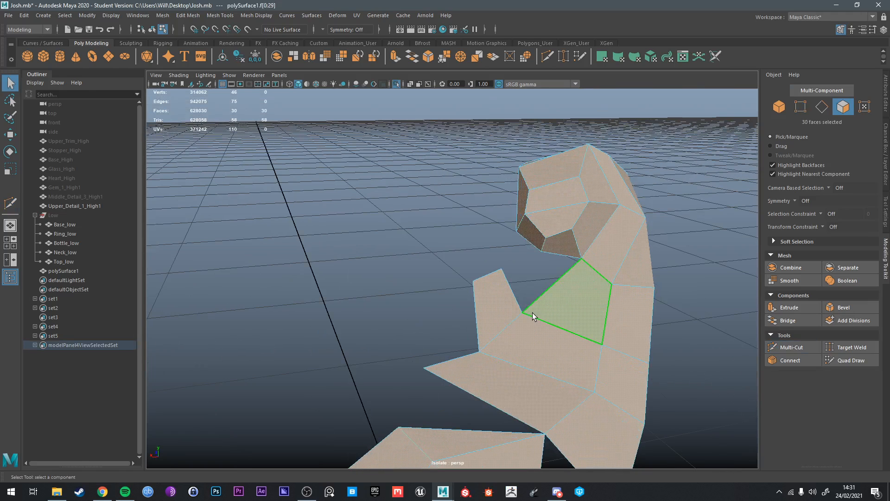
pyautogui.moveTo(532, 313); pyautogui.dragTo(518, 311, button='right')
pyautogui.click(523, 312)
pyautogui.press('w')
pyautogui.moveTo(522, 313); pyautogui.dragTo(547, 312)
pyautogui.hotkey('ctrl', 'z')
# Step: Return to object selection and isolate polySurface1 again
pyautogui.hotkey('ctrl', '1')
pyautogui.moveTo(546, 312); pyautogui.dragTo(590, 224, button='right')
pyautogui.hotkey('ctrl', '1')
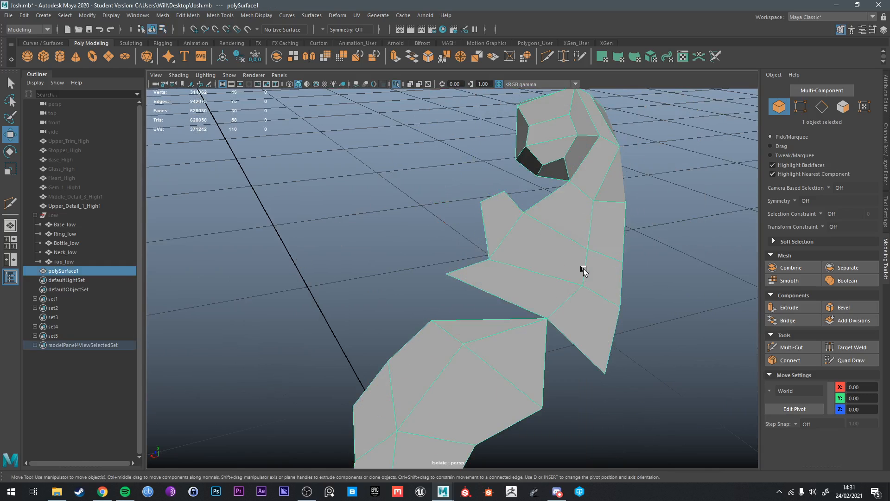
pyautogui.keyDown('alt'); pyautogui.moveTo(504, 328); pyautogui.dragTo(543, 224, button='middle'); pyautogui.keyUp('alt')
# Step: Select the central edge line through the lower piece and the stem, and try to bevel it
pyautogui.moveTo(489, 267); pyautogui.dragTo(494, 216, button='right')
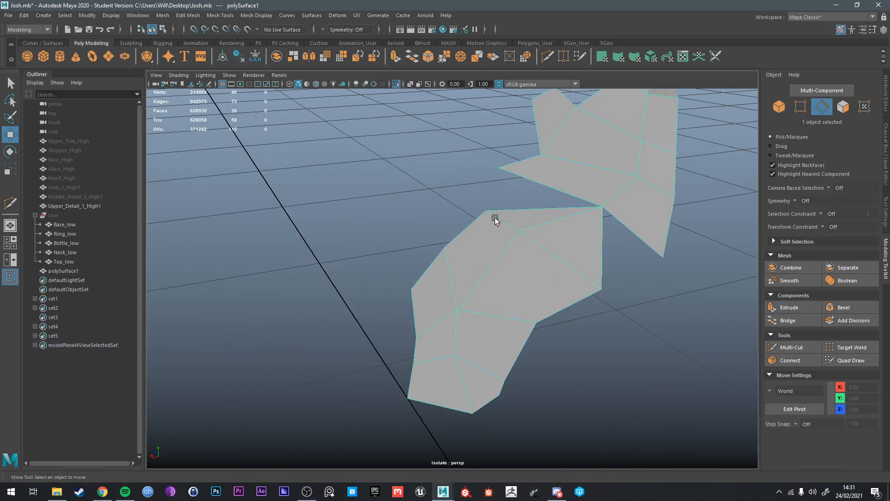
pyautogui.click(485, 276)
pyautogui.doubleClick(468, 299)
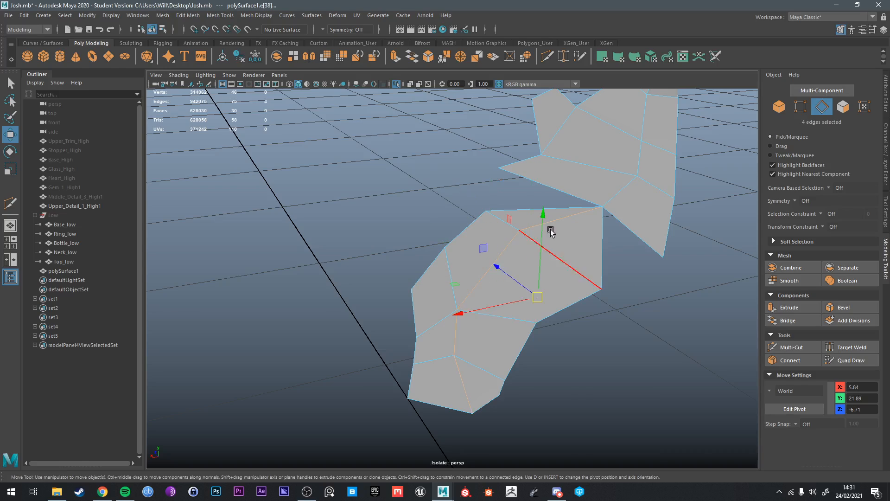
pyautogui.doubleClick(457, 336)
pyautogui.keyDown('alt'); pyautogui.moveTo(586, 191); pyautogui.dragTo(554, 260, button='middle'); pyautogui.keyUp('alt')
pyautogui.keyDown('shift'); pyautogui.doubleClick(595, 251); pyautogui.keyUp('shift')
pyautogui.keyDown('alt'); pyautogui.moveTo(610, 195); pyautogui.dragTo(559, 282, button='middle'); pyautogui.keyUp('alt')
pyautogui.keyDown('alt'); pyautogui.moveTo(560, 282); pyautogui.dragTo(576, 339); pyautogui.keyUp('alt')
pyautogui.keyDown('ctrl'); pyautogui.click(569, 233); pyautogui.keyUp('ctrl')
pyautogui.hotkey('ctrl', 'b')
pyautogui.hotkey('ctrl', 'z')
# Step: Try the bevel again on the central edges and inspect the narrow joint between the upper and lower pieces
pyautogui.keyDown('alt'); pyautogui.moveTo(576, 340); pyautogui.dragTo(567, 280, button='middle'); pyautogui.keyUp('alt')
pyautogui.scroll(5, 566, 280)
pyautogui.scroll(-4, 581, 283)
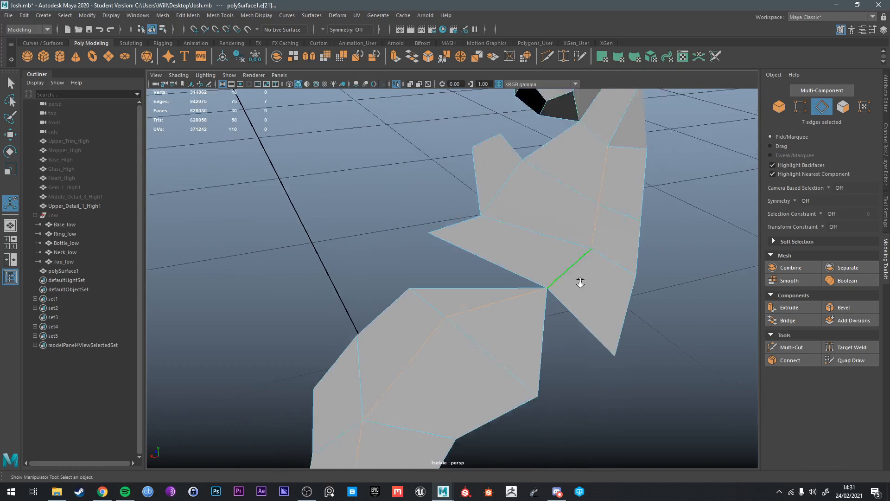
pyautogui.keyDown('alt'); pyautogui.moveTo(580, 282); pyautogui.dragTo(574, 290); pyautogui.keyUp('alt')
pyautogui.hotkey('ctrl', 'b')
pyautogui.keyDown('alt'); pyautogui.moveTo(536, 289); pyautogui.dragTo(613, 305); pyautogui.keyUp('alt')
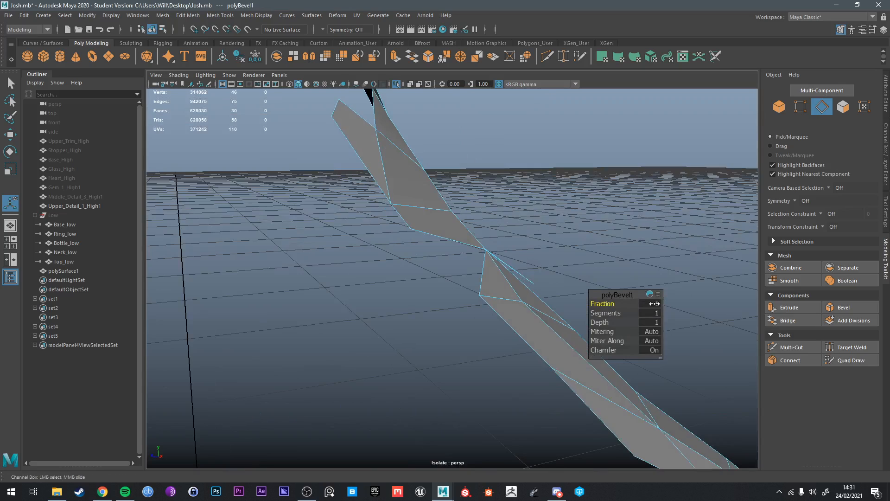
pyautogui.press('f')
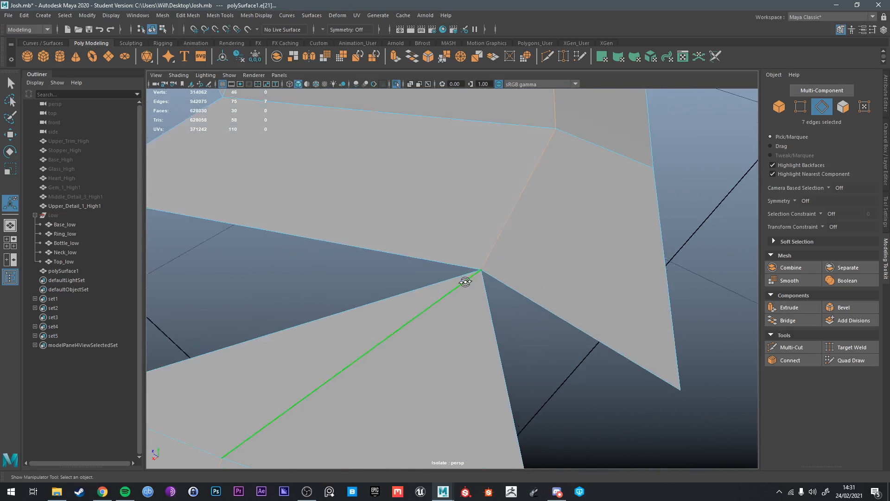
pyautogui.scroll(-5, 467, 279)
pyautogui.scroll(5, 464, 274)
pyautogui.scroll(3, 489, 265)
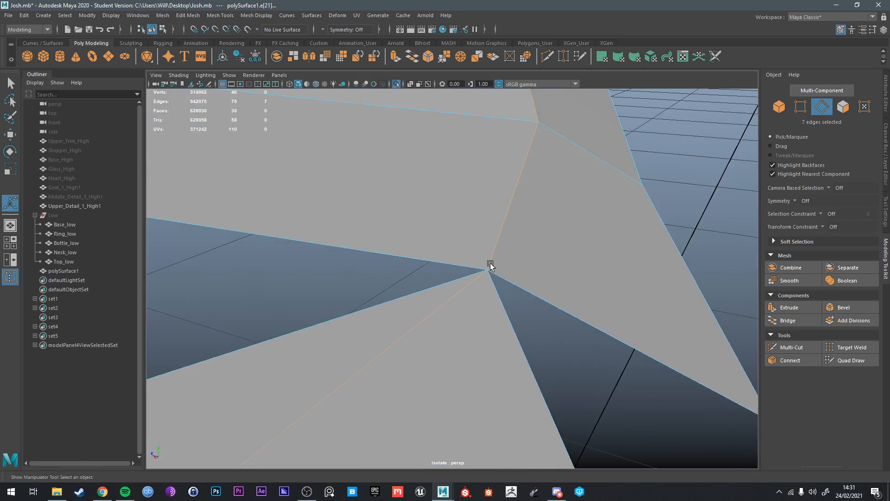
pyautogui.scroll(-3, 452, 274)
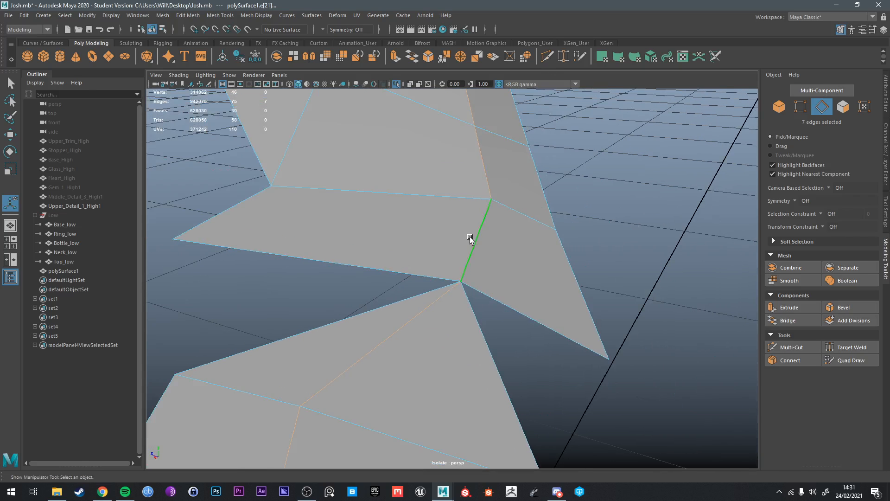
# Step: Cut from the central vertices above and below the narrow joint to the borders facing each other across the gap
pyautogui.hotkey('ctrl', 'shift', 'x')
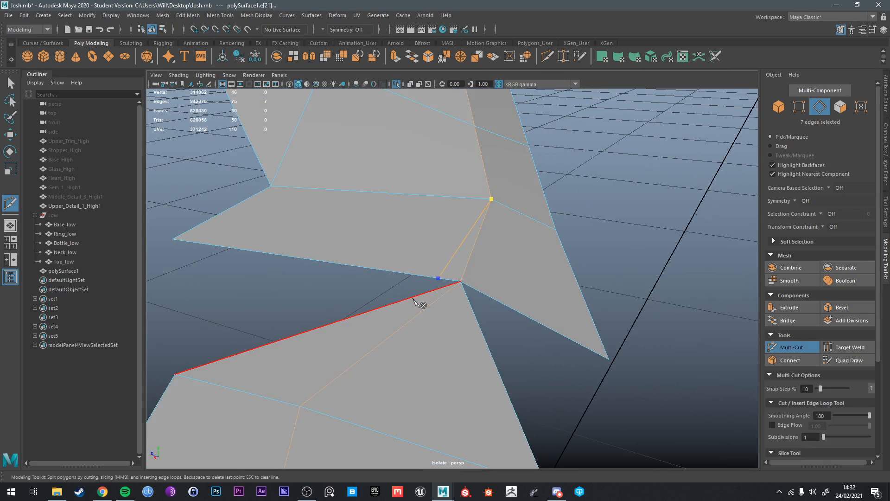
pyautogui.click(416, 301)
pyautogui.rightClick(417, 299)
pyautogui.rightClick(281, 431)
pyautogui.scroll(3, 471, 260)
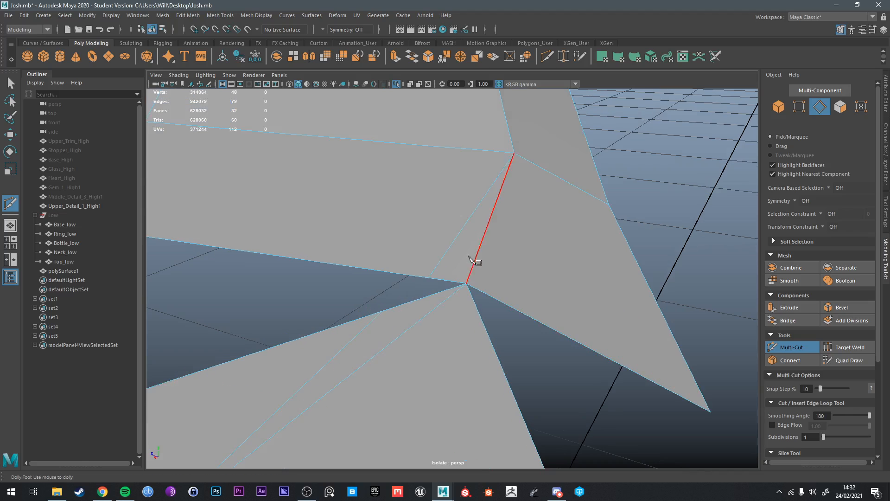
# Step: Target-weld the lower piece's new border vertex onto the upper piece's new border vertex across the gap
pyautogui.keyDown('shift'); pyautogui.moveTo(408, 278); pyautogui.dragTo(394, 297, button='right'); pyautogui.keyUp('shift')
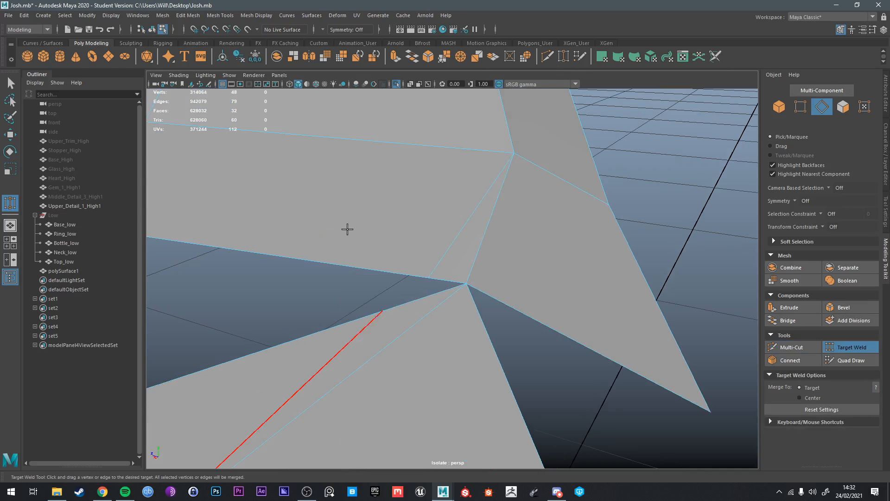
pyautogui.scroll(-5, 433, 282)
pyautogui.moveTo(382, 309); pyautogui.dragTo(460, 279)
# Step: Reposition the original joint vertex beside the weld between the upper and lower pieces
pyautogui.moveTo(459, 278); pyautogui.dragTo(419, 235, button='right')
pyautogui.scroll(3, 477, 263)
pyautogui.click(437, 280)
pyautogui.press('w')
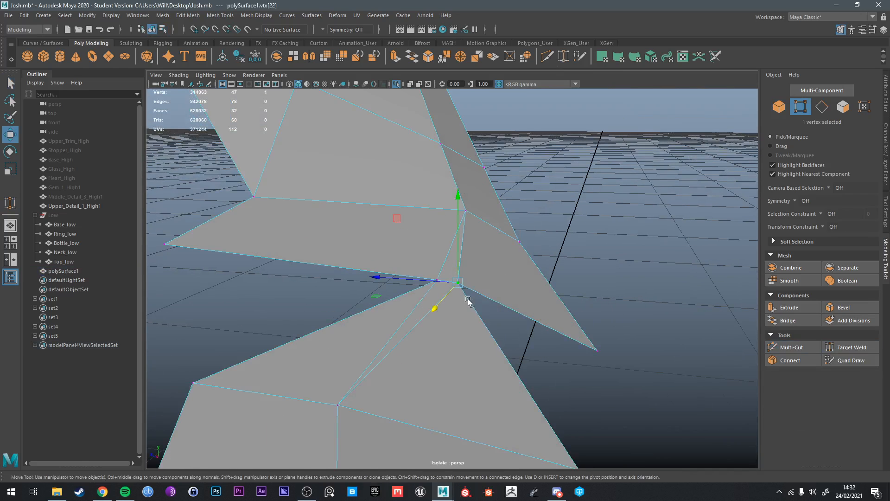
pyautogui.moveTo(444, 281); pyautogui.dragTo(405, 256)
# Step: Leave isolation and move the lower side lobe's tip vertex to about X 4.92, Y 23.89, Z -4.10
pyautogui.hotkey('ctrl', '1')
pyautogui.click(300, 233)
pyautogui.keyDown('alt'); pyautogui.moveTo(301, 233); pyautogui.dragTo(355, 261); pyautogui.keyUp('alt')
pyautogui.moveTo(313, 261); pyautogui.dragTo(343, 269, button='middle')
pyautogui.keyDown('alt'); pyautogui.moveTo(344, 269); pyautogui.dragTo(389, 261); pyautogui.keyUp('alt')
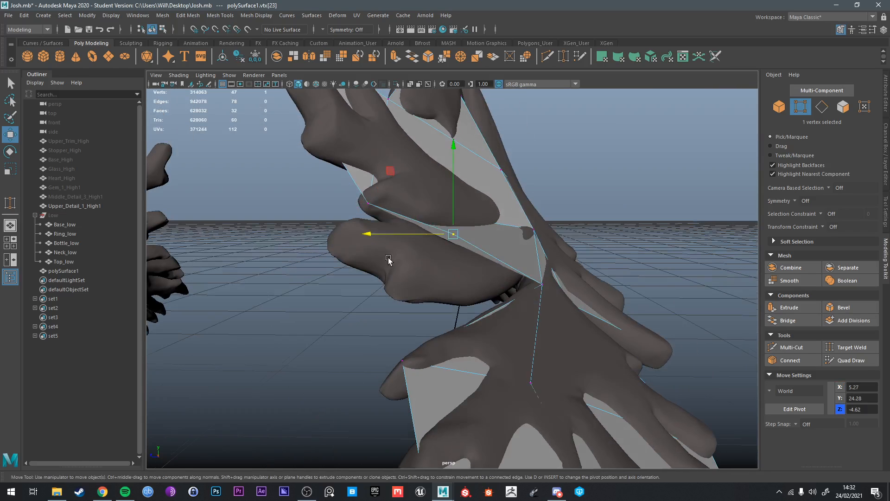
pyautogui.moveTo(450, 209); pyautogui.dragTo(558, 139)
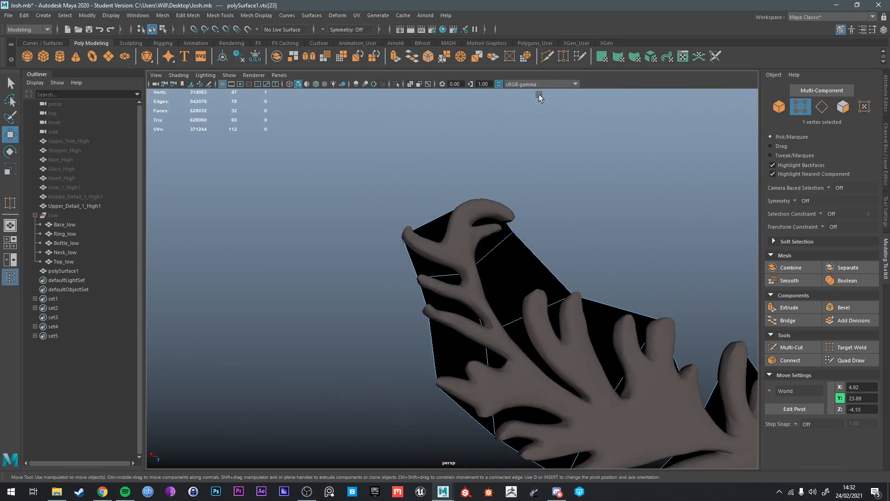
# Step: Cut the quad beside the curled tip along the empty gap between the lobes and delete the outer triangle
pyautogui.click(548, 57)
pyautogui.click(514, 232)
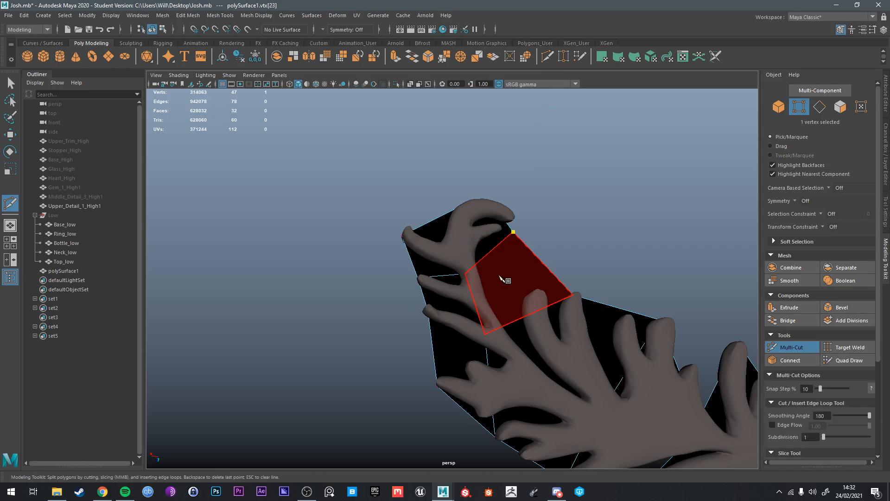
pyautogui.click(476, 309)
pyautogui.press('q')
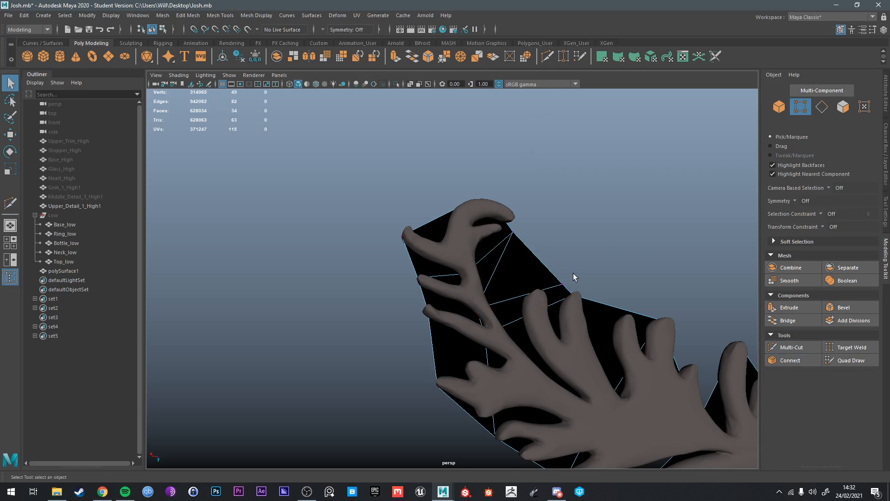
pyautogui.moveTo(523, 263); pyautogui.dragTo(525, 258, button='right')
pyautogui.click(523, 260)
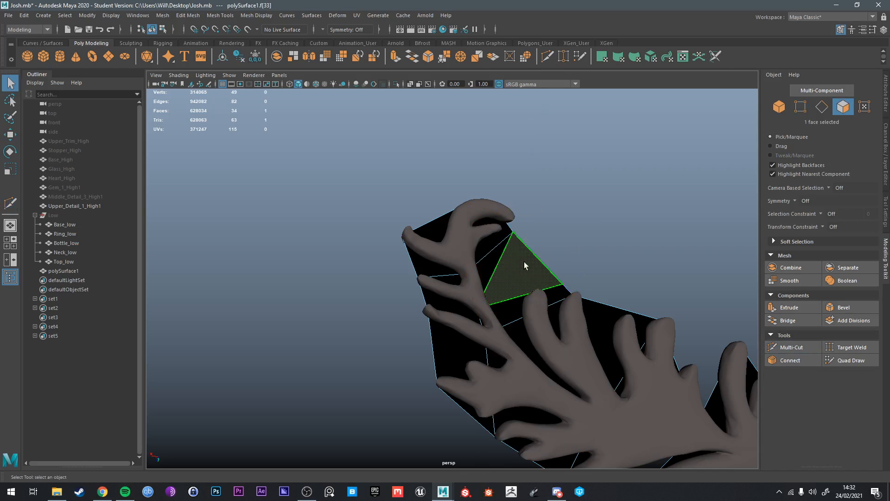
pyautogui.press('Delete')
pyautogui.keyDown('alt'); pyautogui.moveTo(530, 267); pyautogui.dragTo(550, 302); pyautogui.keyUp('alt')
# Step: Return to object selection, select the leaf mesh polySurface1 and isolate it
pyautogui.moveTo(521, 293); pyautogui.dragTo(544, 273, button='right')
pyautogui.scroll(-5, 544, 274)
pyautogui.keyDown('alt'); pyautogui.moveTo(551, 260); pyautogui.dragTo(593, 166); pyautogui.keyUp('alt')
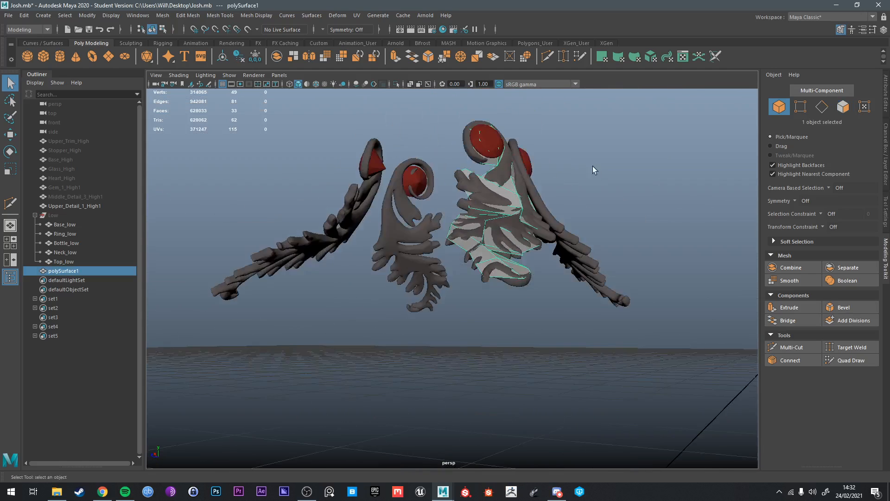
pyautogui.keyDown('alt'); pyautogui.moveTo(593, 166); pyautogui.dragTo(575, 227, button='middle'); pyautogui.keyUp('alt')
pyautogui.click(506, 256)
pyautogui.click(497, 257)
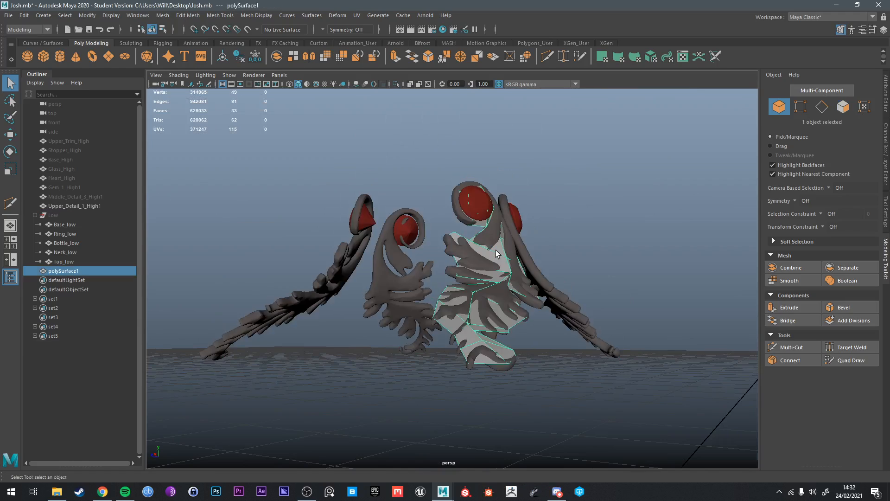
pyautogui.hotkey('ctrl', '1')
pyautogui.keyDown('alt'); pyautogui.moveTo(496, 253); pyautogui.dragTo(510, 315); pyautogui.keyUp('alt')
pyautogui.scroll(5, 511, 316)
pyautogui.keyDown('alt'); pyautogui.moveTo(451, 341); pyautogui.dragTo(433, 332); pyautogui.keyUp('alt')
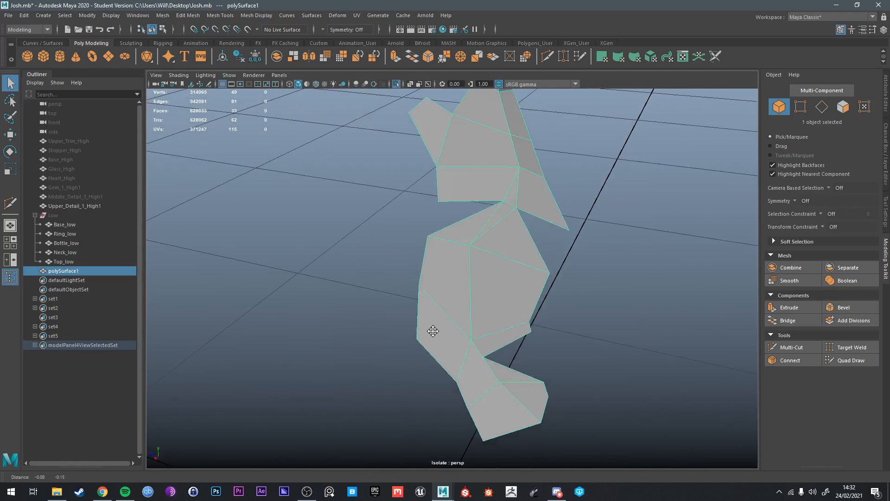
pyautogui.keyDown('alt'); pyautogui.moveTo(433, 332); pyautogui.dragTo(469, 262, button='middle'); pyautogui.keyUp('alt')
# Step: Cut from the inner notch vertex across the narrow neck above the curled tip to the opposite border
pyautogui.click(564, 57)
pyautogui.keyDown('alt'); pyautogui.moveTo(552, 302); pyautogui.dragTo(516, 306); pyautogui.keyUp('alt')
pyautogui.press('q')
pyautogui.click(548, 57)
pyautogui.click(554, 313)
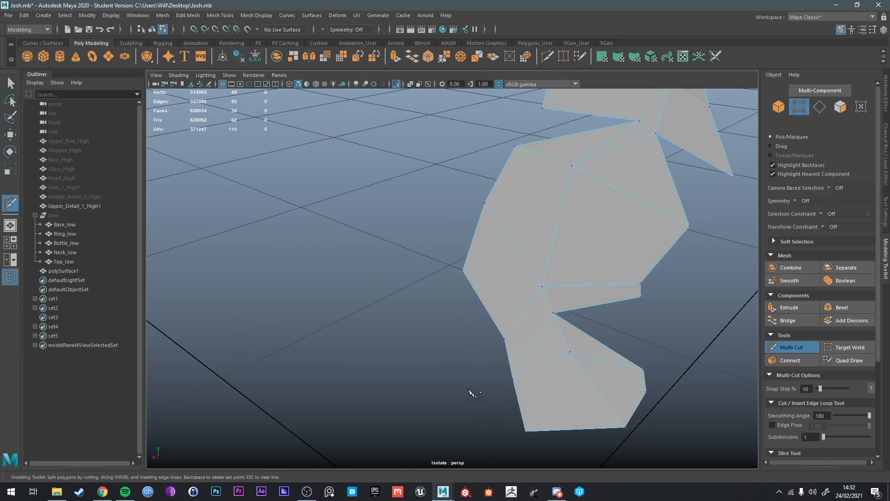
pyautogui.keyDown('alt'); pyautogui.moveTo(470, 392); pyautogui.dragTo(589, 252); pyautogui.keyUp('alt')
pyautogui.press('q')
pyautogui.moveTo(585, 236); pyautogui.dragTo(645, 219, button='right')
# Step: Show the high-poly leaves again and cut from the central stem vertex to the outer edge of the lower side lobe
pyautogui.scroll(-5, 662, 208)
pyautogui.keyDown('alt'); pyautogui.moveTo(661, 208); pyautogui.dragTo(550, 277, button='middle'); pyautogui.keyUp('alt')
pyautogui.keyDown('alt'); pyautogui.moveTo(549, 290); pyautogui.dragTo(499, 313); pyautogui.keyUp('alt')
pyautogui.hotkey('ctrl', '1')
pyautogui.scroll(10, 499, 313)
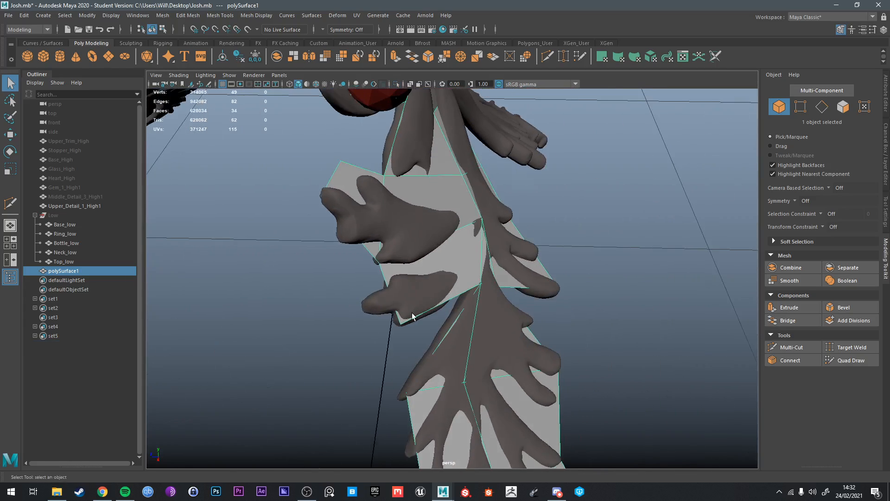
pyautogui.keyDown('alt'); pyautogui.moveTo(413, 316); pyautogui.dragTo(462, 316, button='middle'); pyautogui.keyUp('alt')
pyautogui.click(548, 60)
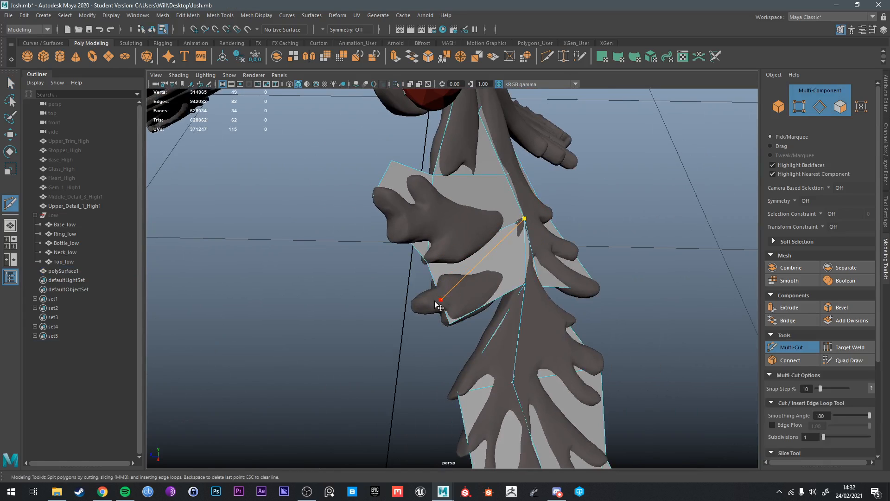
pyautogui.click(440, 299)
pyautogui.press('q')
# Step: Move the lower side lobe's new vertex over its tip and the upper lobe's corner vertex to about X 3.85, Y 25.93, Z -2.77
pyautogui.moveTo(437, 239); pyautogui.dragTo(439, 209, button='right')
pyautogui.press('w')
pyautogui.keyDown('alt'); pyautogui.moveTo(437, 305); pyautogui.dragTo(422, 260); pyautogui.keyUp('alt')
pyautogui.press('v')
pyautogui.moveTo(470, 393); pyautogui.dragTo(418, 277)
pyautogui.click(442, 260)
pyautogui.click(421, 277)
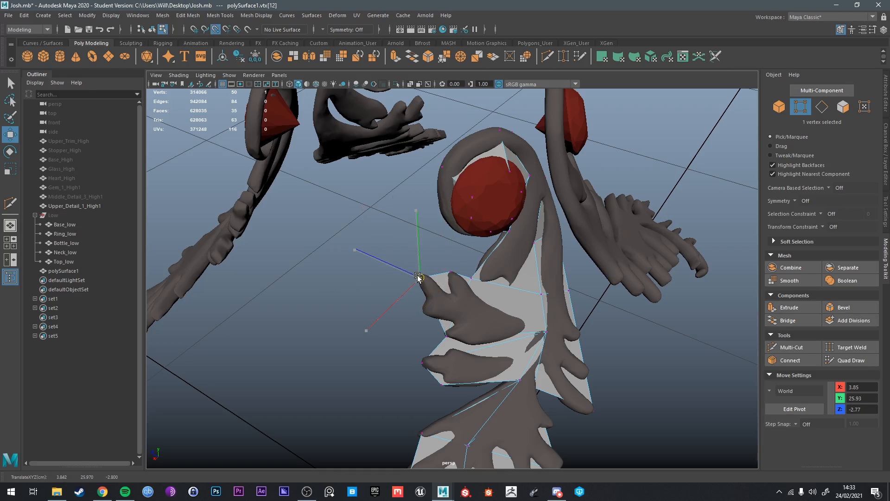
# Step: Move the vertex on the stem's outer border to about X 1.01, Y 24.78, Z -5.40
pyautogui.keyDown('alt'); pyautogui.moveTo(540, 304); pyautogui.dragTo(537, 333); pyautogui.keyUp('alt')
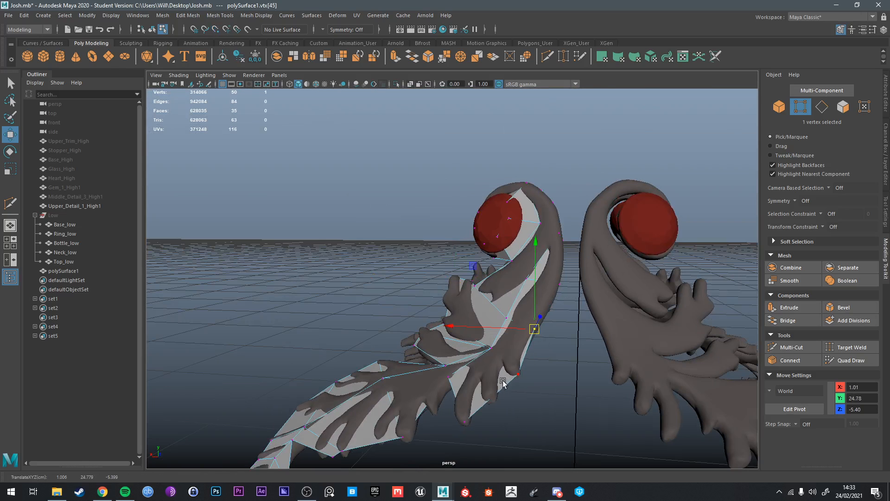
pyautogui.keyDown('alt'); pyautogui.moveTo(504, 383); pyautogui.dragTo(498, 299); pyautogui.keyUp('alt')
pyautogui.click(510, 276)
# Step: Isolate polySurface1, cut the lower piece from its upper central vertex to the lower border vertex, and leave isolation
pyautogui.moveTo(396, 305); pyautogui.dragTo(403, 298, button='right')
pyautogui.hotkey('ctrl', '1')
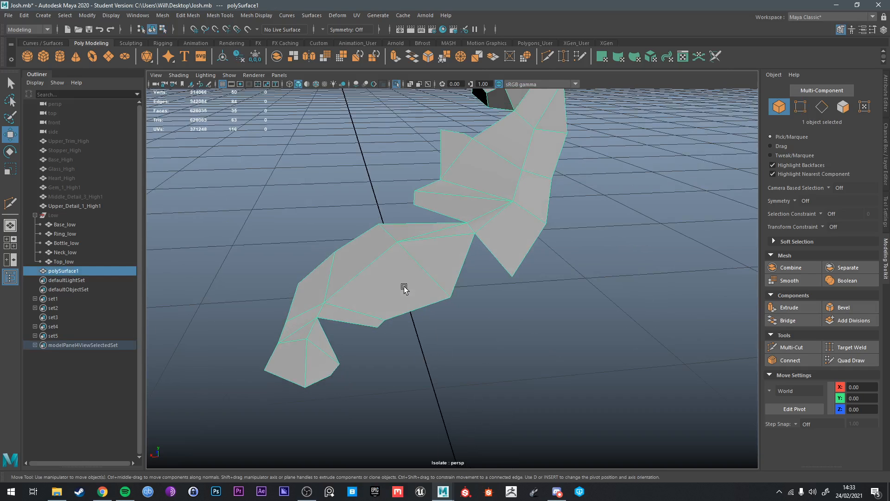
pyautogui.click(548, 56)
pyautogui.click(397, 241)
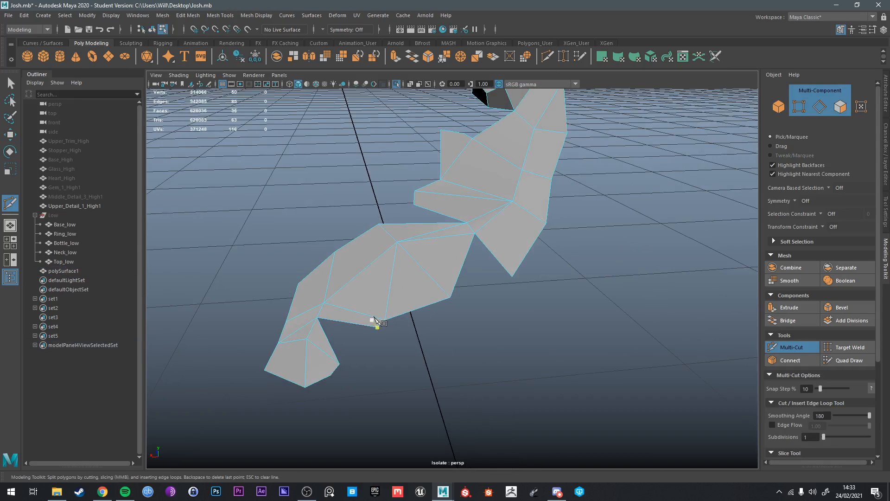
pyautogui.press('q')
pyautogui.moveTo(398, 236); pyautogui.dragTo(442, 244, button='right')
pyautogui.hotkey('ctrl', '1')
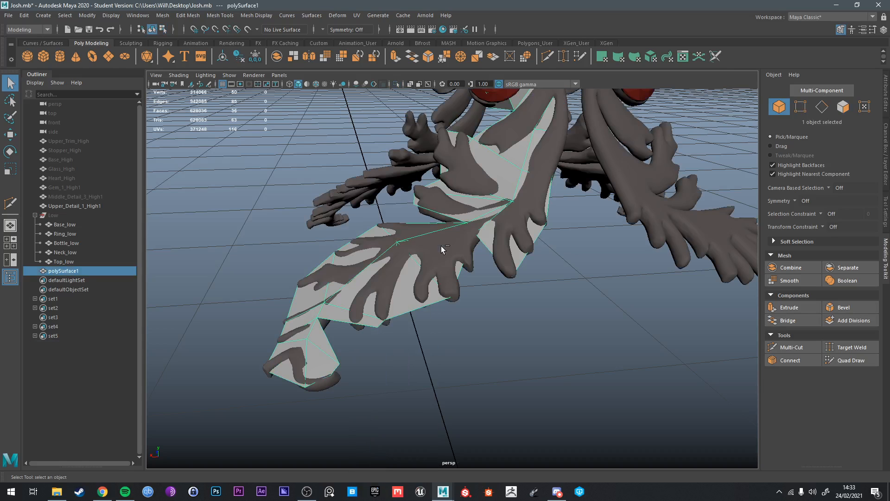
# Step: Cut a triangular face over the gap between the two neighbouring side lobes of the lower leaf and delete it
pyautogui.click(544, 58)
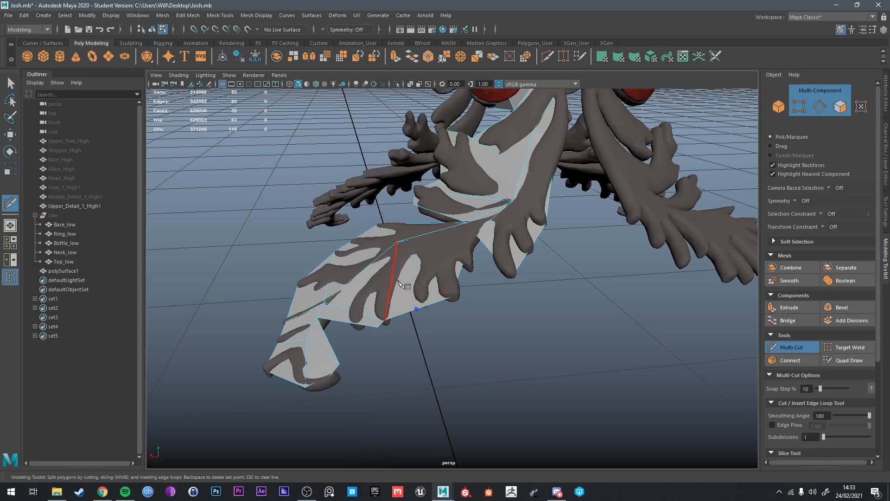
pyautogui.press('q')
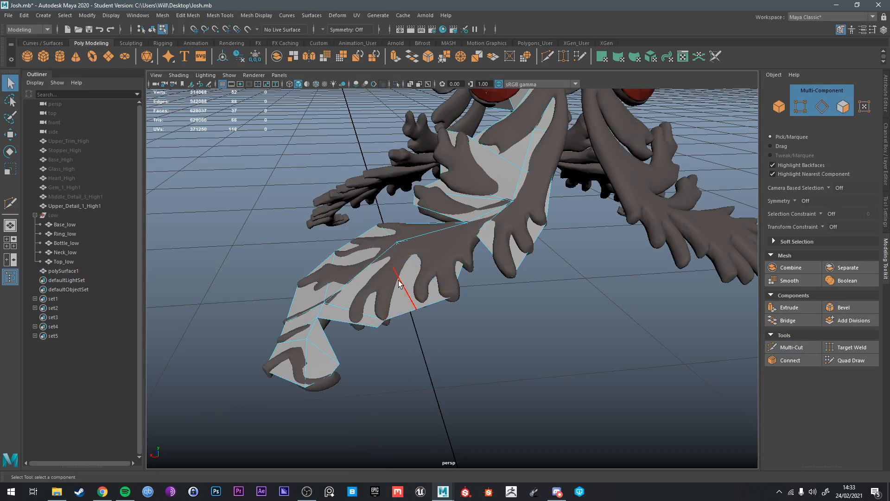
pyautogui.click(402, 300)
pyautogui.press('Delete')
pyautogui.scroll(2, 407, 280)
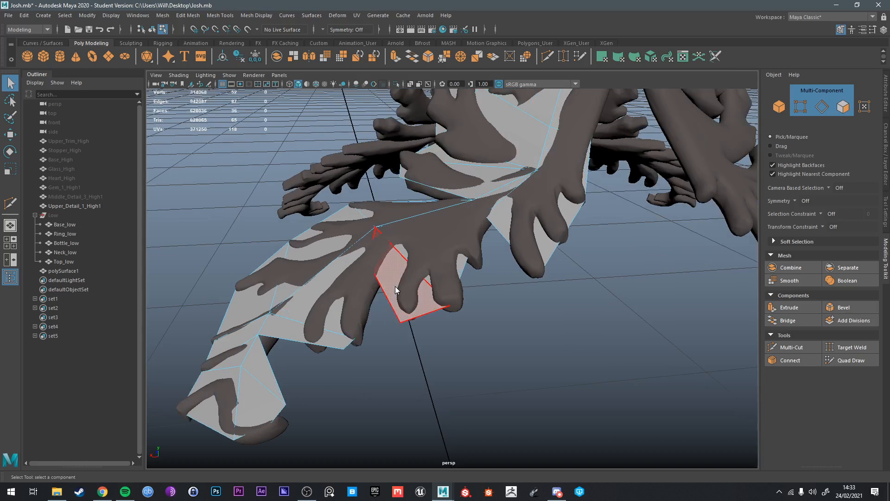
# Step: Move the outer vertex beside the new gap onto the tip of the adjacent high-poly side lobe
pyautogui.press('F8')
pyautogui.hotkey('ctrl', '1')
pyautogui.moveTo(397, 280); pyautogui.dragTo(352, 238, button='right')
pyautogui.click(402, 322)
pyautogui.hotkey('ctrl', '1')
pyautogui.press('w')
pyautogui.moveTo(402, 323); pyautogui.dragTo(410, 319)
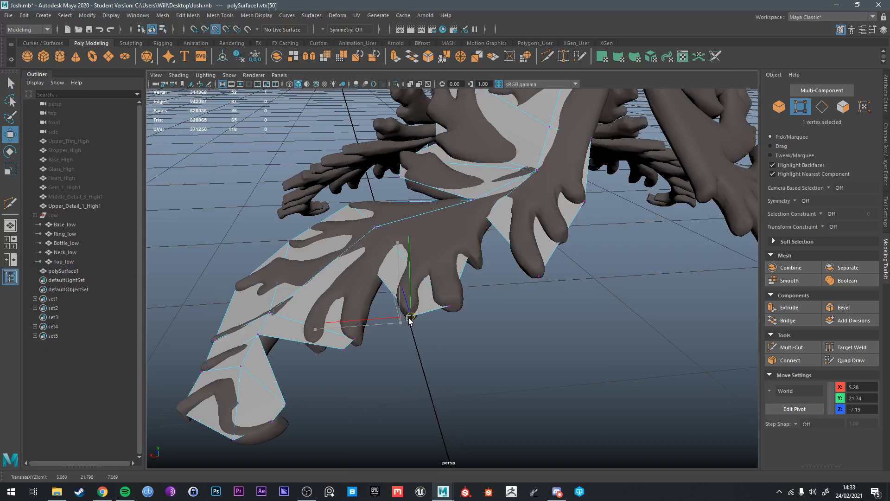
pyautogui.moveTo(384, 277); pyautogui.dragTo(408, 227, button='right')
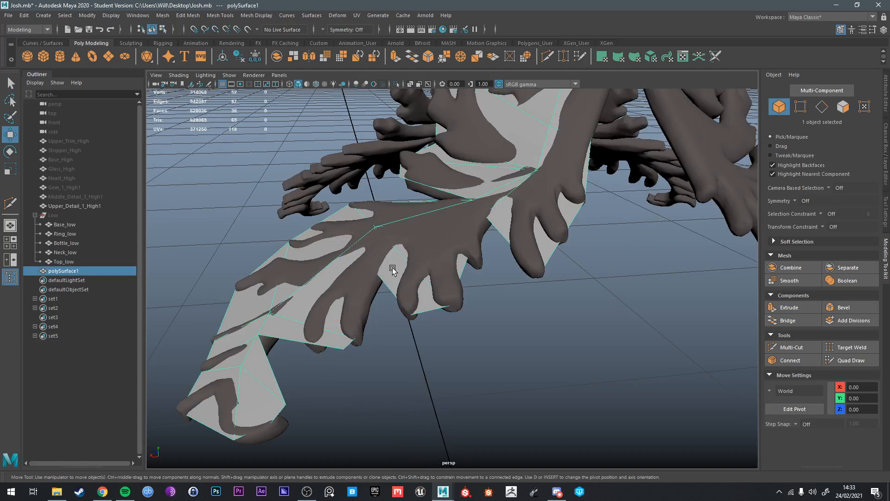
# Step: Isolate polySurface1 to select the gap's inner vertex, then move it into the crease between the two high-poly side lobes
pyautogui.hotkey('ctrl', '1')
pyautogui.press('F9')
pyautogui.click(370, 265)
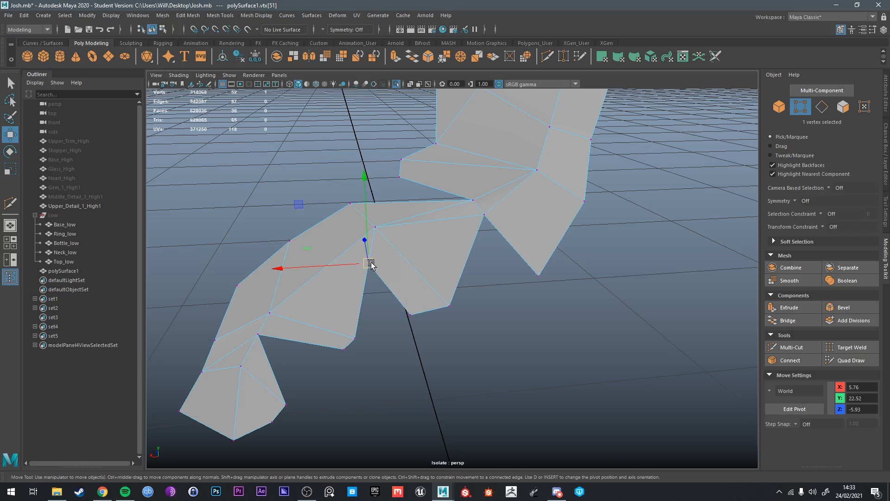
pyautogui.keyDown('alt'); pyautogui.moveTo(371, 265); pyautogui.dragTo(431, 264); pyautogui.keyUp('alt')
pyautogui.hotkey('ctrl', '1')
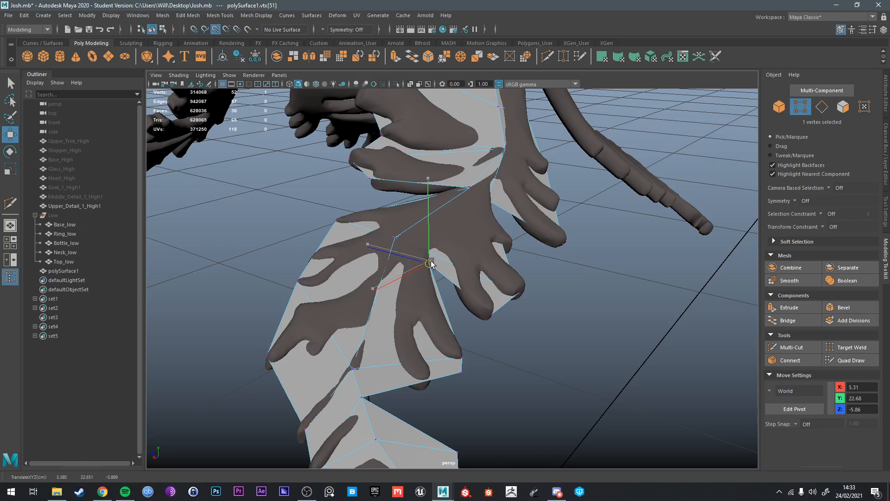
pyautogui.press('q')
pyautogui.moveTo(375, 354); pyautogui.dragTo(402, 258, button='right')
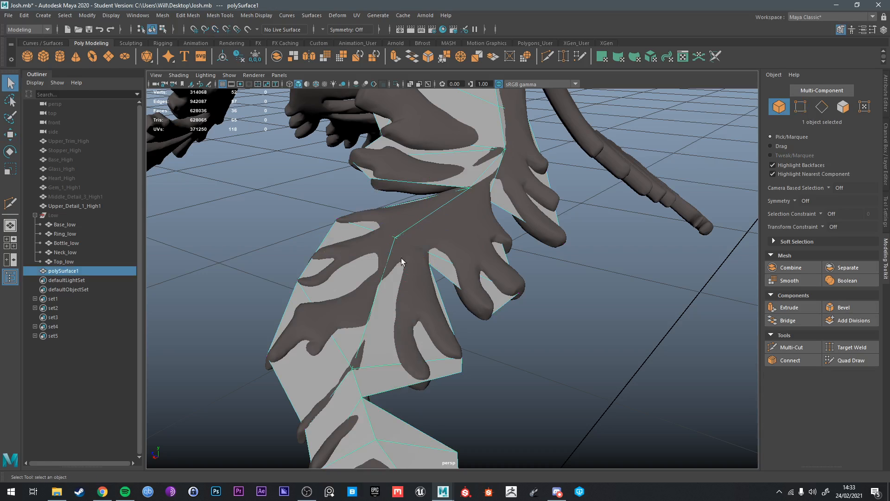
# Step: Isolate the mesh, cut from the stem's border vertex to the edge near the gap, and weld the new vertex to the gap's inner vertex
pyautogui.hotkey('ctrl', '1')
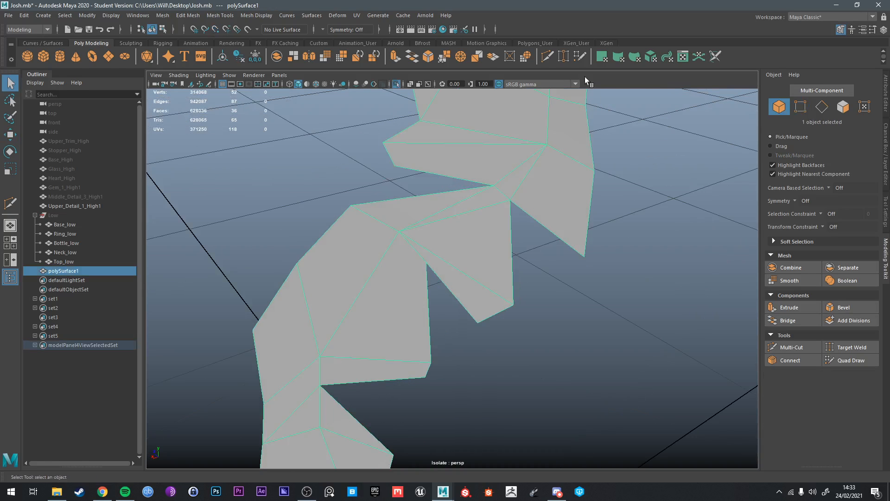
pyautogui.click(548, 56)
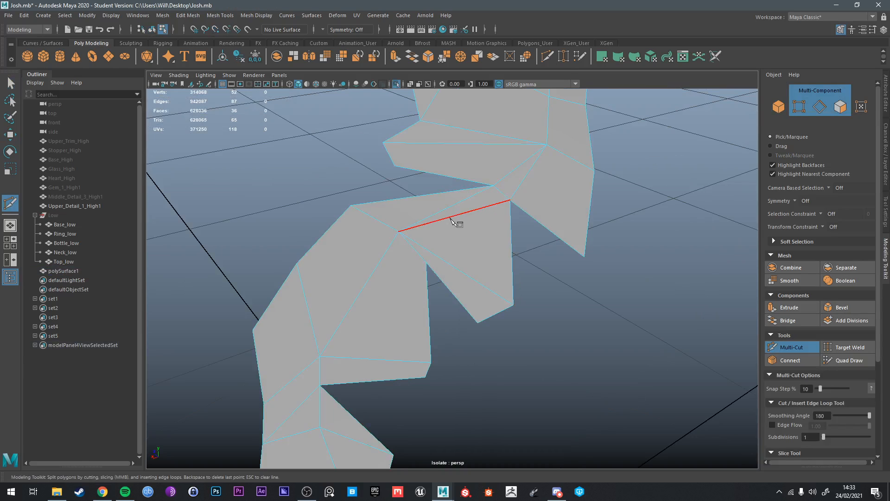
pyautogui.click(509, 201)
pyautogui.click(429, 252)
pyautogui.press('q')
pyautogui.click(561, 56)
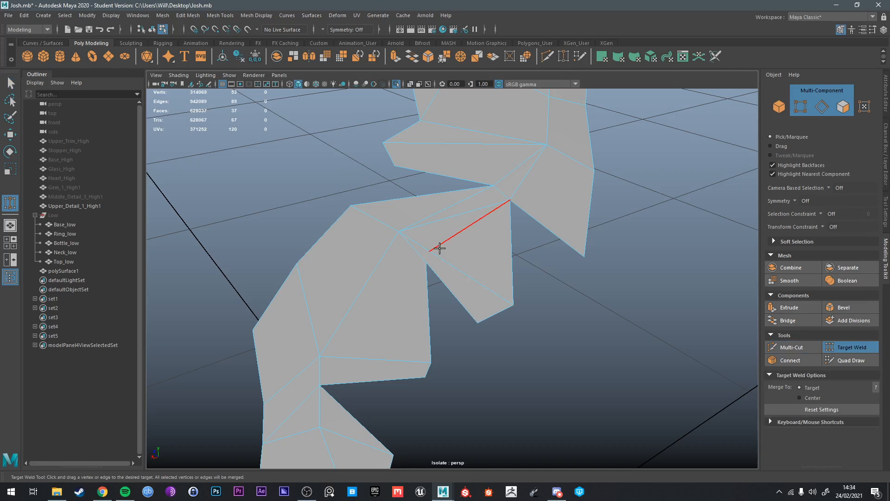
pyautogui.moveTo(436, 237); pyautogui.dragTo(403, 229, button='right')
pyautogui.moveTo(430, 252); pyautogui.dragTo(427, 264)
pyautogui.press('q')
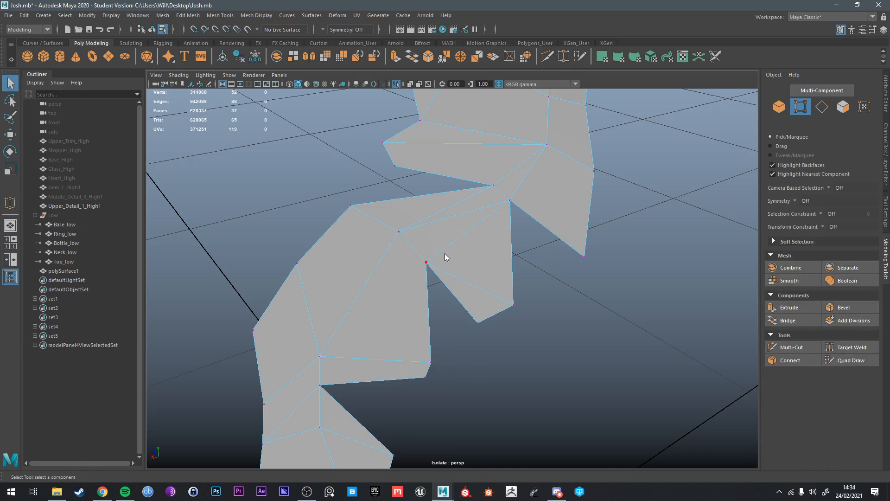
# Step: Delete the edge running from the central stem vertex to the border vertex above the side lobe
pyautogui.moveTo(444, 238); pyautogui.dragTo(488, 215, button='right')
pyautogui.keyDown('alt'); pyautogui.moveTo(488, 216); pyautogui.dragTo(477, 218); pyautogui.keyUp('alt')
pyautogui.moveTo(482, 212); pyautogui.dragTo(474, 184, button='right')
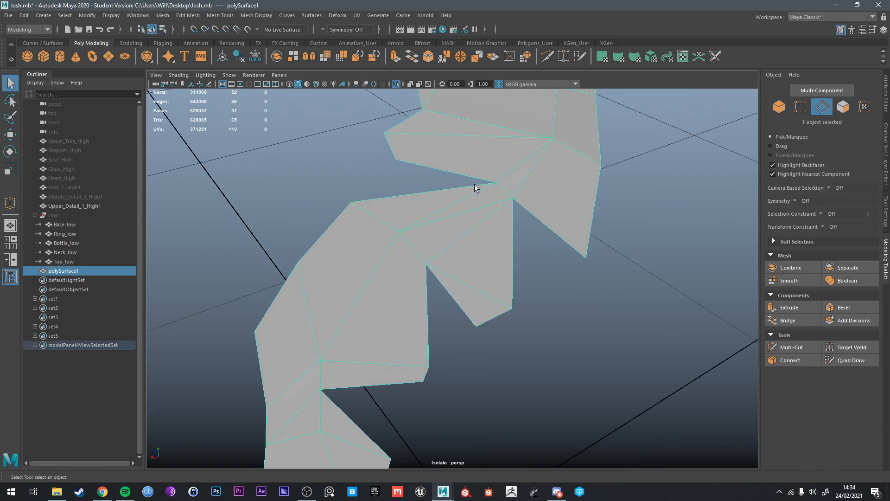
pyautogui.click(496, 203)
pyautogui.press('Delete')
pyautogui.keyDown('alt'); pyautogui.moveTo(471, 241); pyautogui.dragTo(511, 201); pyautogui.keyUp('alt')
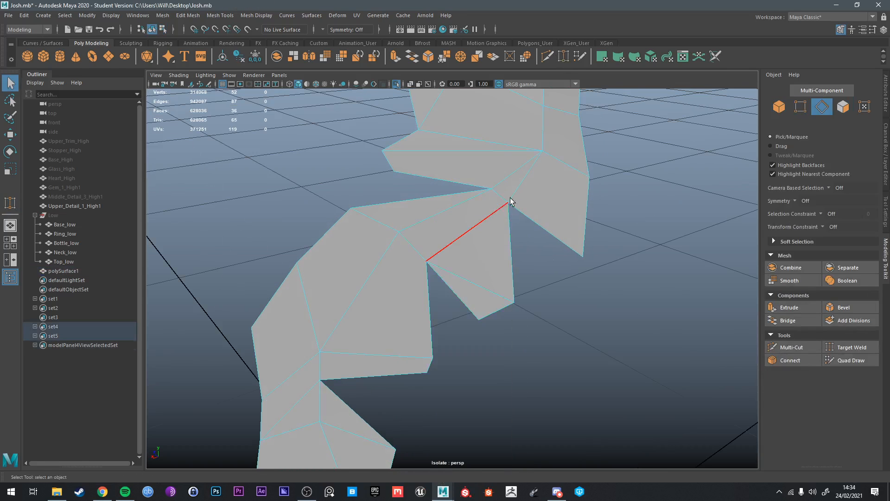
# Step: Delete the edge crossing the side lobe from the gap's inner vertex to the lobe's outer corner, and leave isolation
pyautogui.moveTo(510, 201); pyautogui.dragTo(514, 200, button='right')
pyautogui.hotkey('ctrl', '1')
pyautogui.keyDown('alt'); pyautogui.moveTo(488, 254); pyautogui.dragTo(474, 304); pyautogui.keyUp('alt')
pyautogui.hotkey('ctrl', '1')
pyautogui.moveTo(475, 306); pyautogui.dragTo(473, 208, button='right')
pyautogui.click(455, 285)
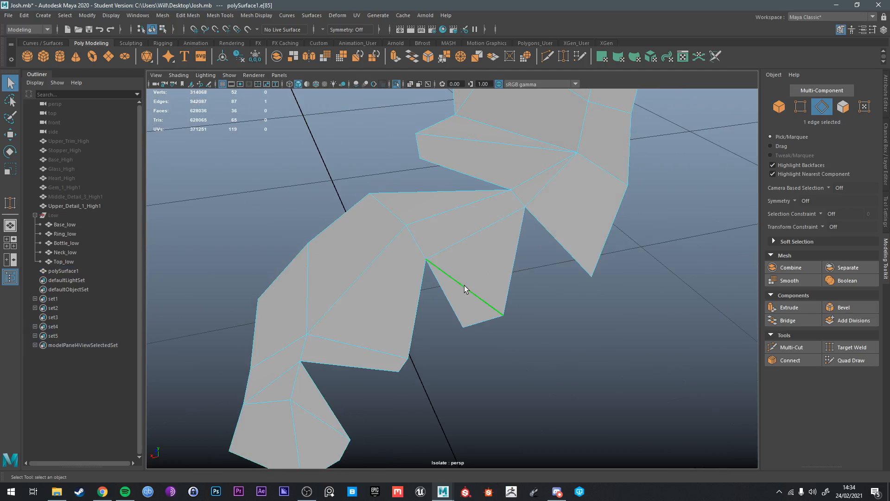
pyautogui.press('Delete')
pyautogui.hotkey('ctrl', '1')
# Step: Fit the gap's inner vertex more closely to the crease between the high-poly side lobes
pyautogui.keyDown('alt'); pyautogui.moveTo(464, 285); pyautogui.dragTo(468, 277); pyautogui.keyUp('alt')
pyautogui.moveTo(443, 236); pyautogui.dragTo(419, 244, button='right')
pyautogui.click(428, 260)
pyautogui.press('w')
pyautogui.moveTo(413, 263); pyautogui.dragTo(427, 251)
pyautogui.press('q')
pyautogui.keyDown('alt'); pyautogui.moveTo(359, 301); pyautogui.dragTo(414, 330); pyautogui.keyUp('alt')
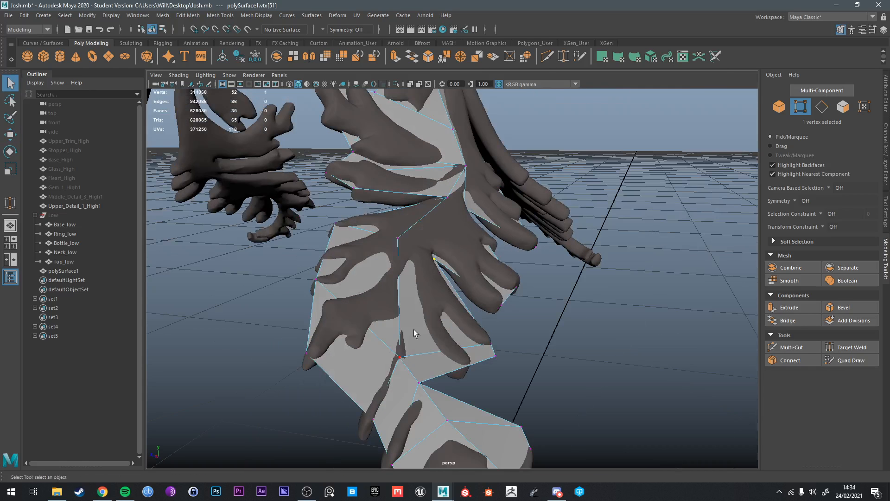
# Step: Compare the low-poly leaf in isolation and over the high-poly ornament, examining the fit of its lower lobes
pyautogui.moveTo(408, 235); pyautogui.dragTo(413, 349, button='right')
pyautogui.click(448, 230)
pyautogui.hotkey('ctrl', '1')
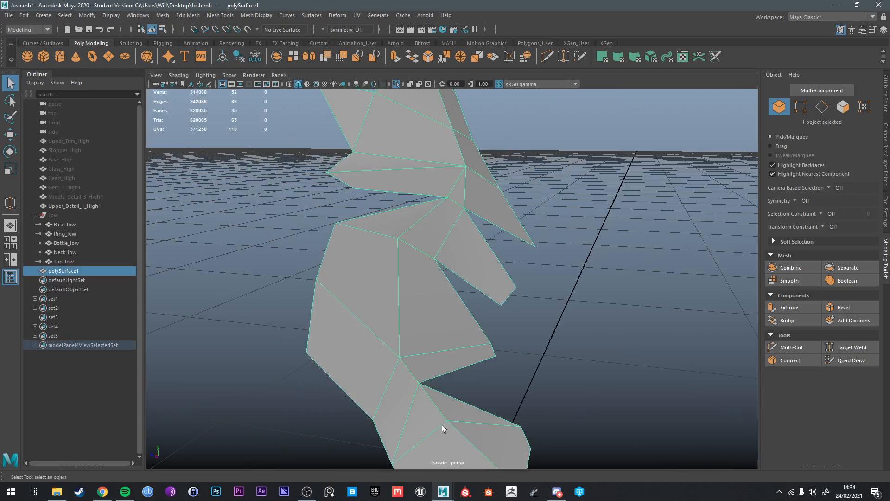
pyautogui.keyDown('alt'); pyautogui.moveTo(442, 425); pyautogui.dragTo(388, 380); pyautogui.keyUp('alt')
pyautogui.hotkey('ctrl', '1')
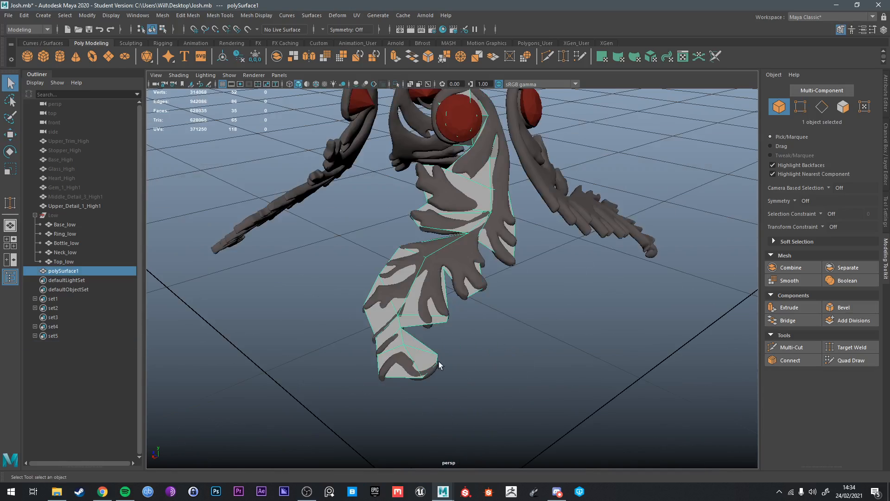
pyautogui.keyDown('alt'); pyautogui.moveTo(440, 364); pyautogui.dragTo(473, 356); pyautogui.keyUp('alt')
pyautogui.hotkey('ctrl', '1')
pyautogui.hotkey('ctrl', '1')
pyautogui.scroll(5, 490, 285)
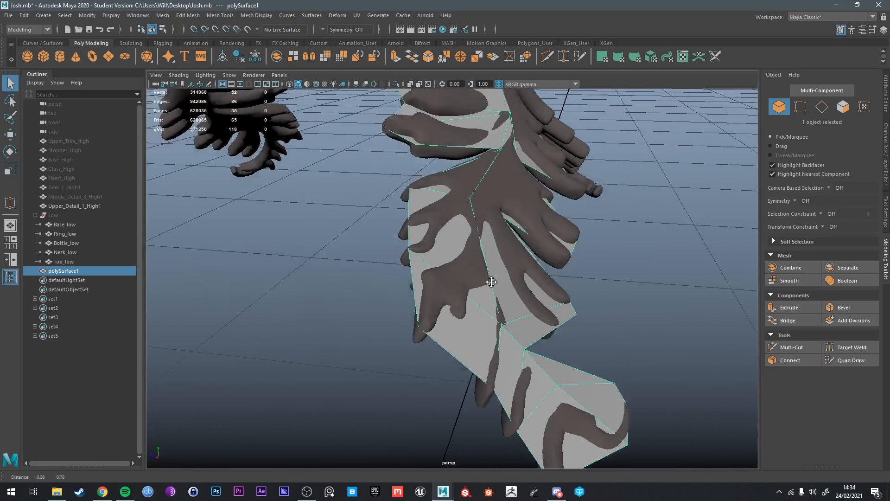
pyautogui.keyDown('alt'); pyautogui.moveTo(491, 284); pyautogui.dragTo(483, 280); pyautogui.keyUp('alt')
# Step: Cut a triangular face over the empty area below the opposite side's lower lobe and delete it
pyautogui.click(547, 56)
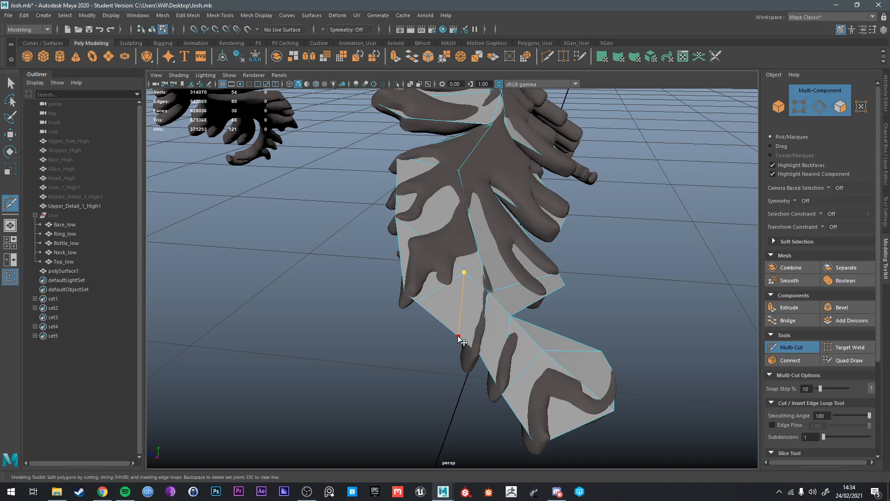
pyautogui.press('q')
pyautogui.click(447, 307)
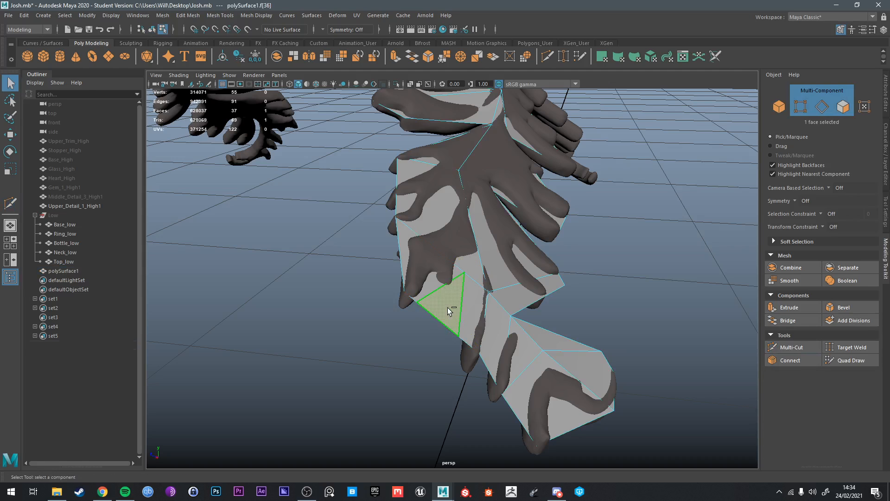
pyautogui.press('Delete')
pyautogui.press('f')
pyautogui.moveTo(447, 238); pyautogui.dragTo(491, 236, button='right')
pyautogui.keyDown('alt'); pyautogui.moveTo(460, 266); pyautogui.dragTo(382, 300); pyautogui.keyUp('alt')
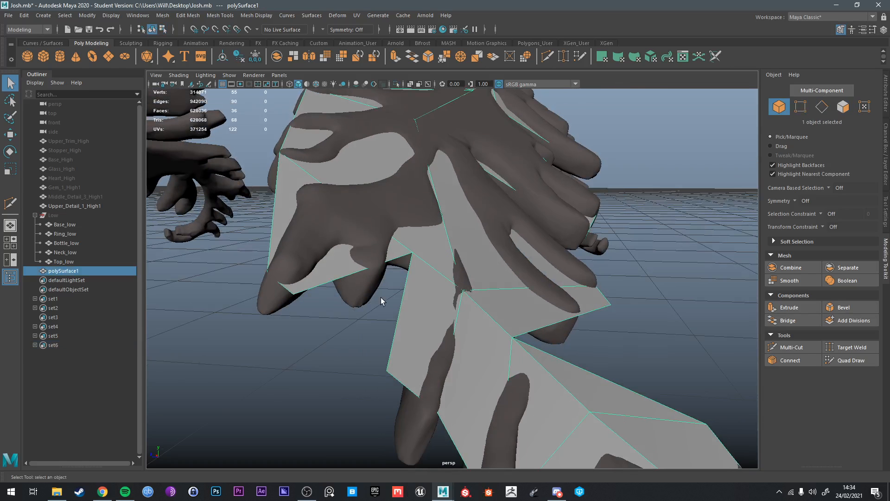
# Step: Move the lobe's cut vertex to the shorter high-poly tip and its outer corner vertex to about X 8.56, Y 21.74, Z -5.03
pyautogui.moveTo(335, 283); pyautogui.dragTo(292, 253, button='right')
pyautogui.click(293, 294)
pyautogui.press('w')
pyautogui.moveTo(293, 294); pyautogui.dragTo(357, 306)
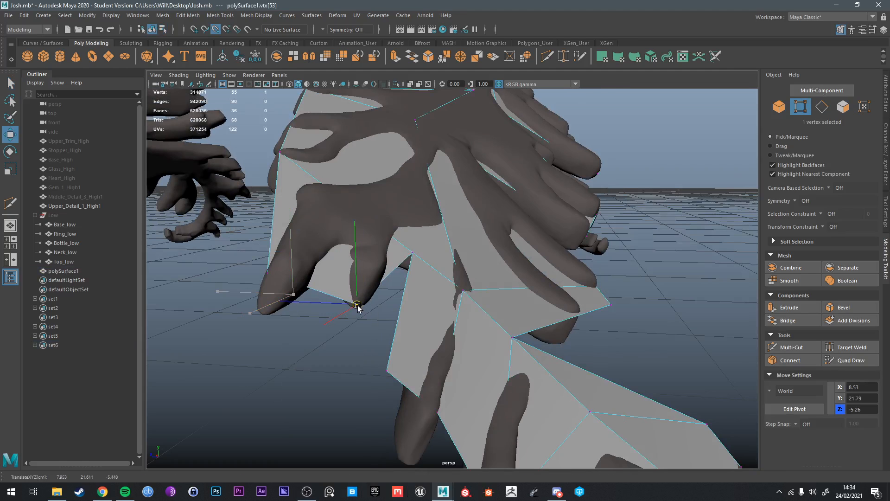
pyautogui.click(268, 272)
pyautogui.press('v')
pyautogui.moveTo(267, 272); pyautogui.dragTo(464, 302)
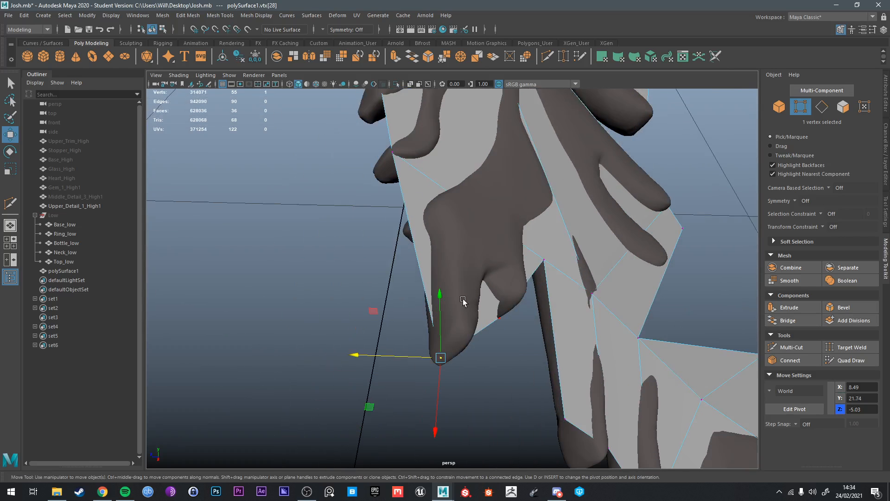
pyautogui.moveTo(436, 391); pyautogui.dragTo(447, 249)
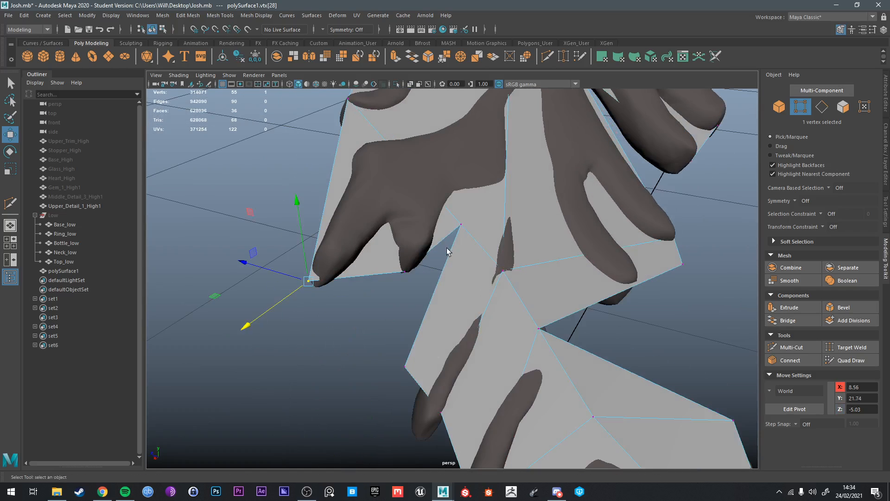
pyautogui.moveTo(449, 234); pyautogui.dragTo(459, 222, button='right')
pyautogui.press('q')
# Step: Isolate the mesh to check the new notch's inner vertex, then move that vertex into the high-poly crease beside the stem
pyautogui.hotkey('ctrl', '1')
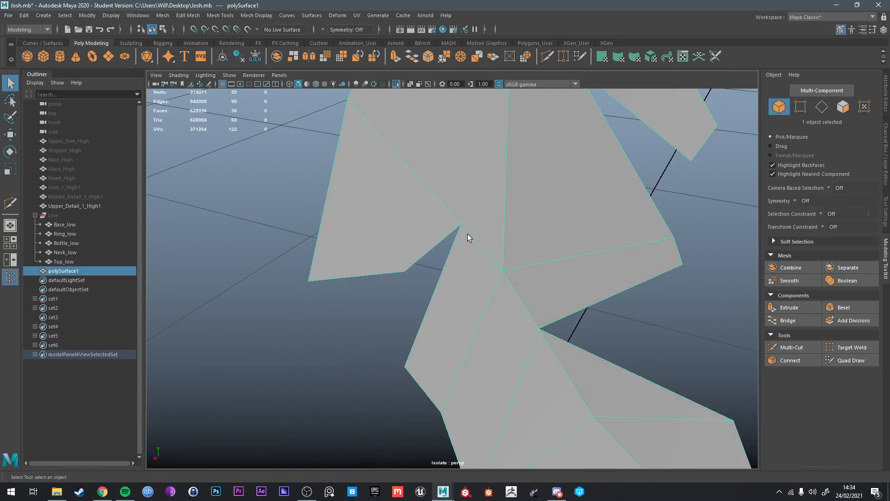
pyautogui.keyDown('alt'); pyautogui.moveTo(467, 234); pyautogui.dragTo(477, 227); pyautogui.keyUp('alt')
pyautogui.moveTo(477, 228); pyautogui.dragTo(436, 227, button='right')
pyautogui.click(470, 217)
pyautogui.keyDown('alt'); pyautogui.moveTo(449, 237); pyautogui.dragTo(429, 311); pyautogui.keyUp('alt')
pyautogui.hotkey('ctrl', '1')
pyautogui.click(493, 248)
pyautogui.keyDown('alt'); pyautogui.moveTo(492, 249); pyautogui.dragTo(531, 267); pyautogui.keyUp('alt')
pyautogui.press('w')
pyautogui.moveTo(538, 300); pyautogui.dragTo(467, 231)
pyautogui.click(460, 247)
pyautogui.moveTo(555, 223); pyautogui.dragTo(556, 223, button='right')
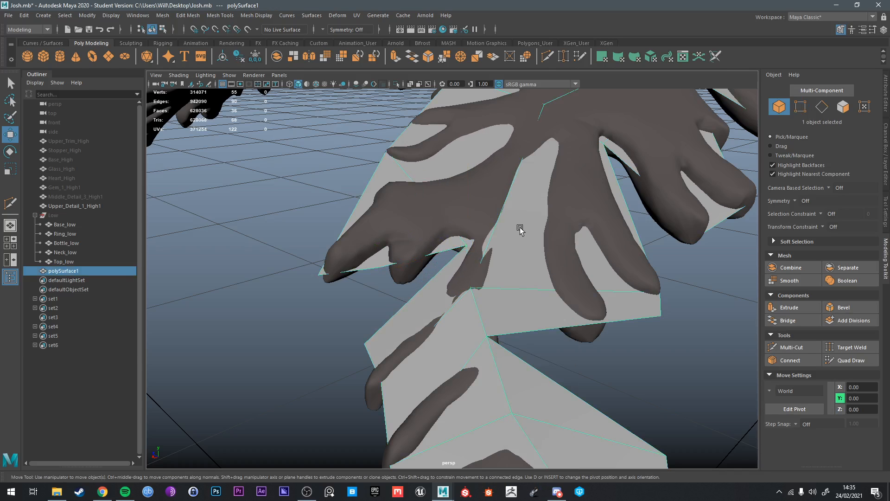
# Step: Isolate the mesh and connect the upper central stem vertex to the new notch's inner vertex with an edge
pyautogui.hotkey('ctrl', '1')
pyautogui.keyDown('alt'); pyautogui.moveTo(526, 213); pyautogui.dragTo(585, 104); pyautogui.keyUp('alt')
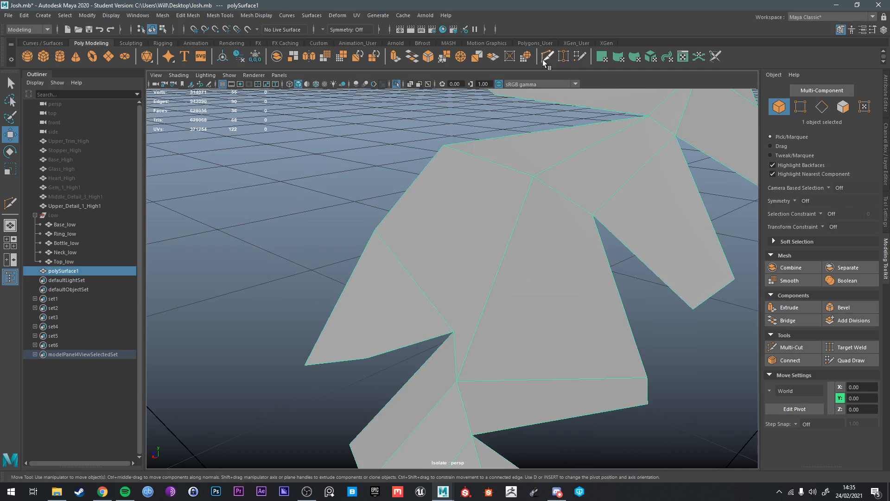
pyautogui.moveTo(538, 188); pyautogui.dragTo(532, 173, button='right')
pyautogui.press('q')
pyautogui.keyDown('shift'); pyautogui.click(454, 332); pyautogui.keyUp('shift')
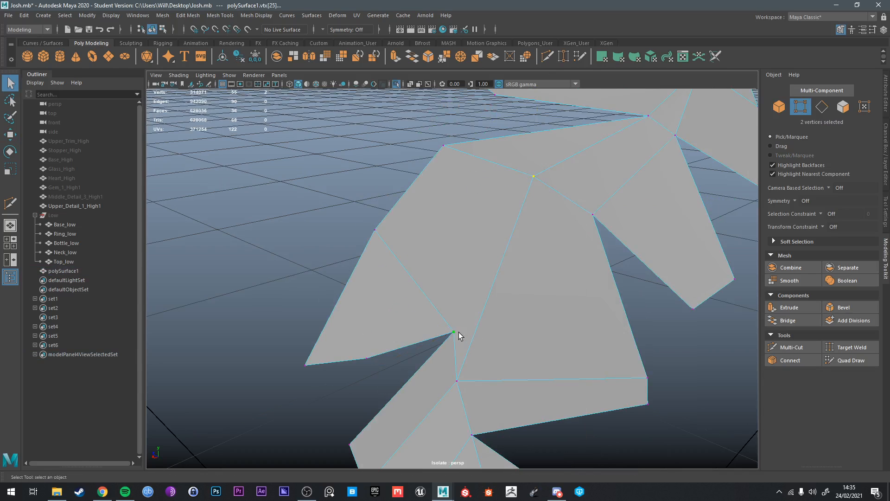
pyautogui.keyDown('shift'); pyautogui.moveTo(458, 333); pyautogui.dragTo(455, 421, button='right'); pyautogui.keyUp('shift')
pyautogui.keyDown('shift'); pyautogui.moveTo(452, 326); pyautogui.dragTo(454, 333, button='right'); pyautogui.keyUp('shift')
pyautogui.keyDown('shift'); pyautogui.moveTo(445, 380); pyautogui.dragTo(446, 382, button='right'); pyautogui.keyUp('shift')
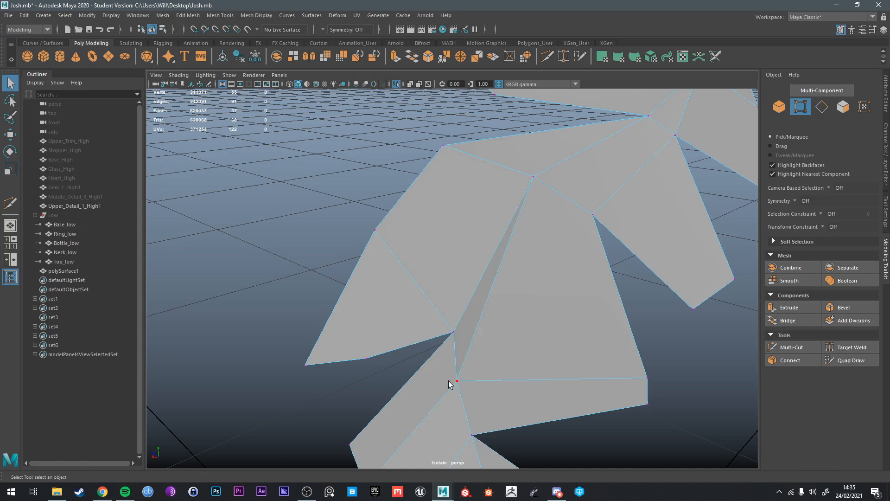
pyautogui.keyDown('alt'); pyautogui.moveTo(450, 381); pyautogui.dragTo(498, 253); pyautogui.keyUp('alt')
pyautogui.moveTo(498, 252); pyautogui.dragTo(561, 237, button='right')
pyautogui.keyDown('alt'); pyautogui.moveTo(561, 238); pyautogui.dragTo(570, 249); pyautogui.keyUp('alt')
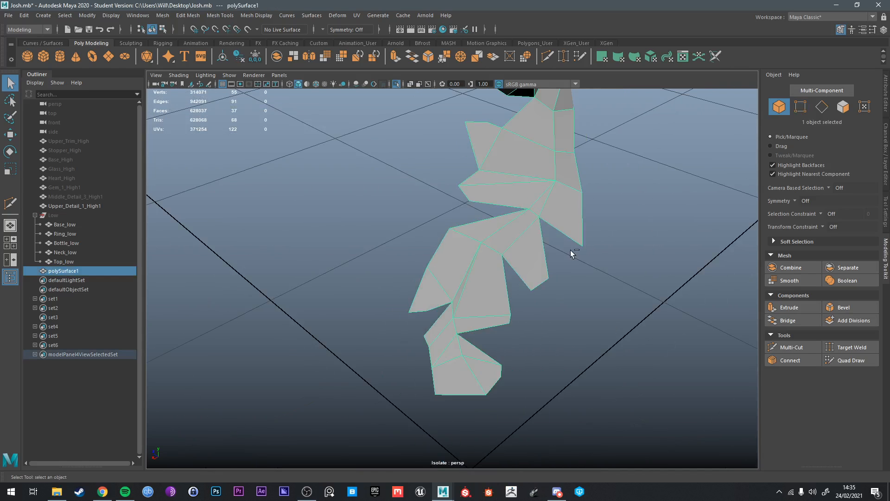
# Step: Multi-cut two edges down the leaf's central lobe, from the midrib vertex to the lobe's lower border
pyautogui.hotkey('ctrl', '1')
pyautogui.keyDown('alt'); pyautogui.moveTo(466, 221); pyautogui.dragTo(509, 336); pyautogui.keyUp('alt')
pyautogui.keyDown('alt'); pyautogui.moveTo(509, 337); pyautogui.dragTo(513, 292, button='middle'); pyautogui.keyUp('alt')
pyautogui.scroll(4, 510, 293)
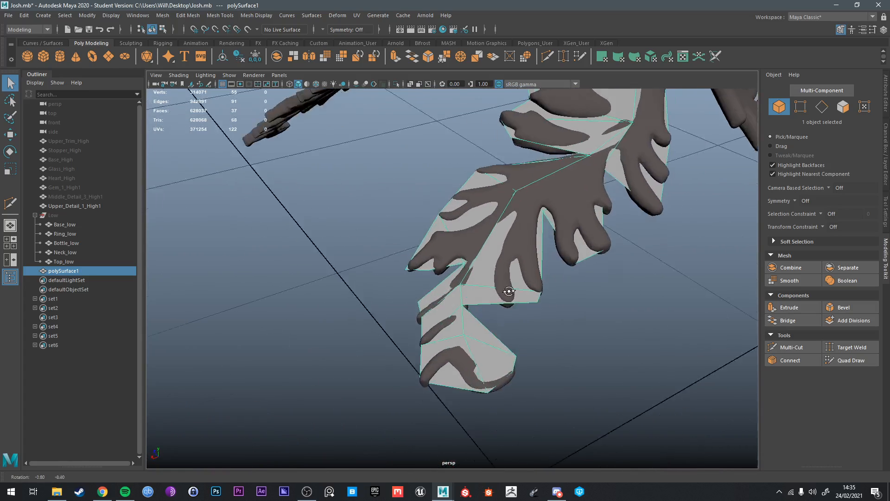
pyautogui.keyDown('alt'); pyautogui.moveTo(515, 303); pyautogui.dragTo(531, 269); pyautogui.keyUp('alt')
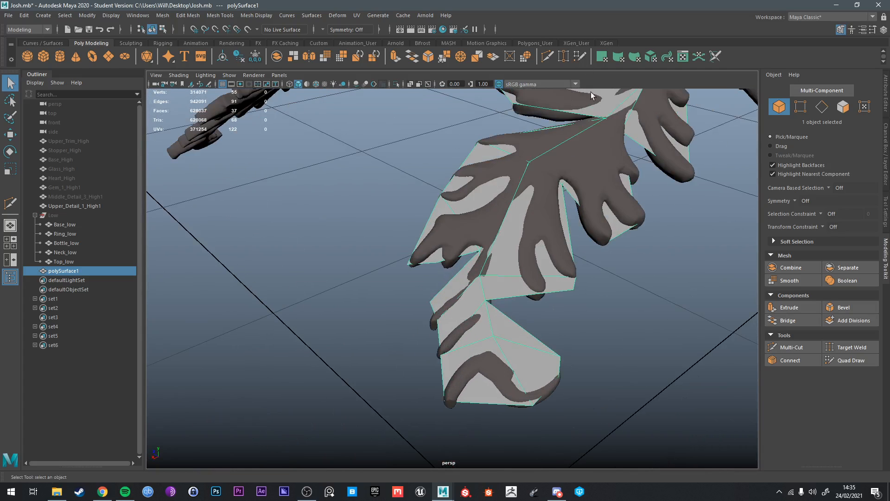
pyautogui.click(548, 57)
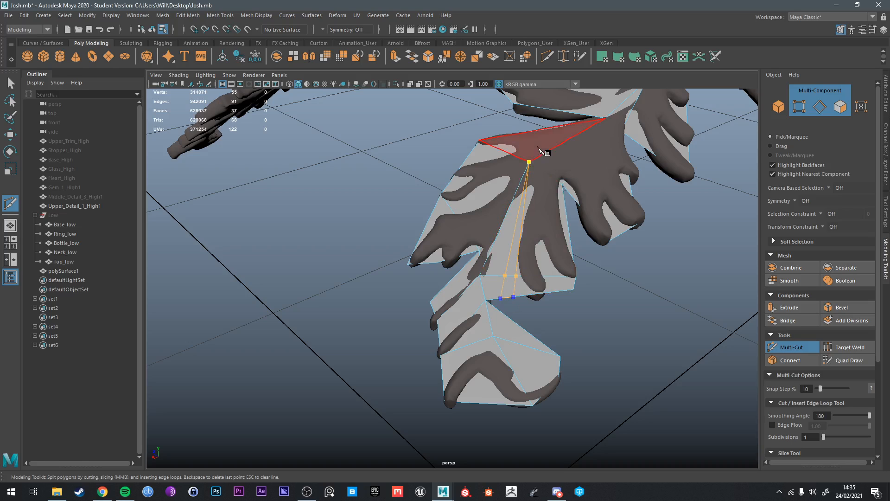
pyautogui.scroll(3, 536, 160)
pyautogui.press('q')
# Step: Try deleting the faces of the narrow strip between the two new cuts, and undo the deletion
pyautogui.moveTo(542, 252); pyautogui.dragTo(543, 268, button='right')
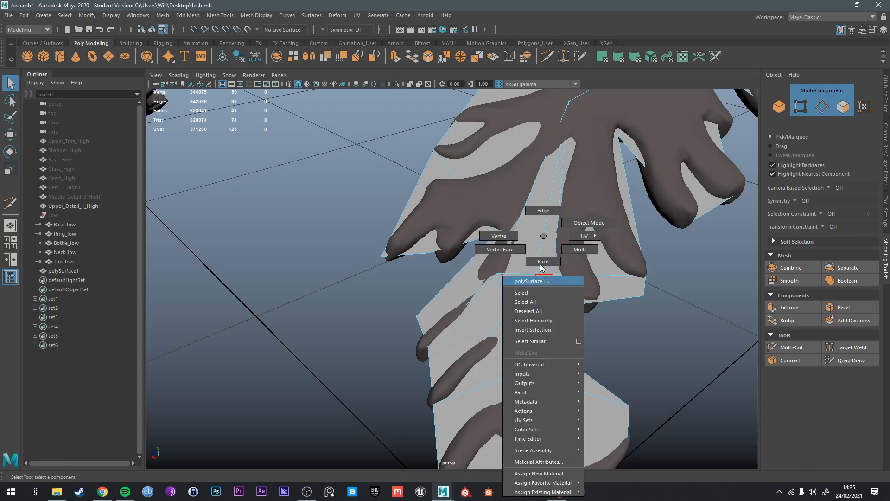
pyautogui.click(545, 271)
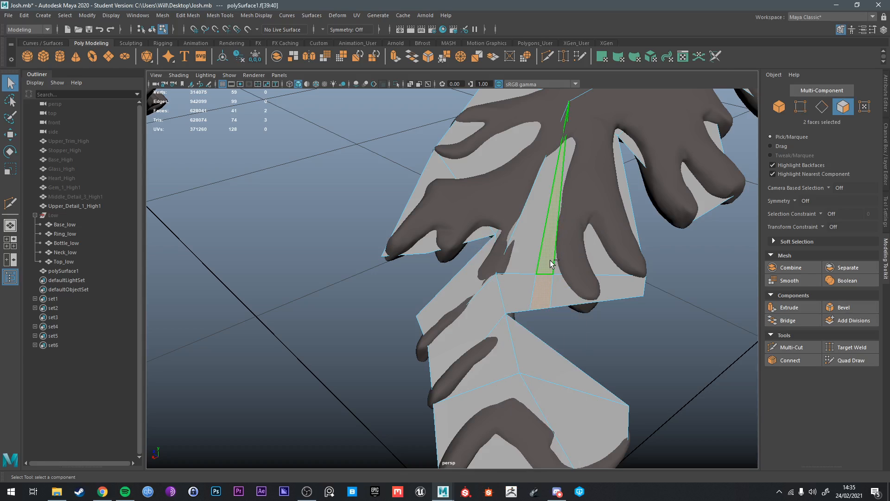
pyautogui.press('Delete')
pyautogui.hotkey('ctrl', 'z')
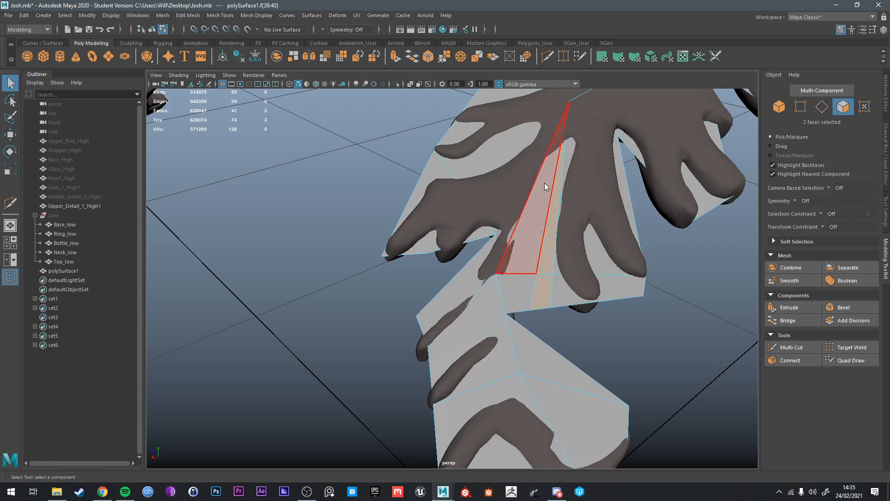
# Step: Isolate the leaf mesh and delete the small face at the lower end of the strip between the two cuts
pyautogui.moveTo(546, 185); pyautogui.dragTo(559, 171, button='right')
pyautogui.hotkey('ctrl', '1')
pyautogui.scroll(-3, 561, 164)
pyautogui.scroll(2, 533, 278)
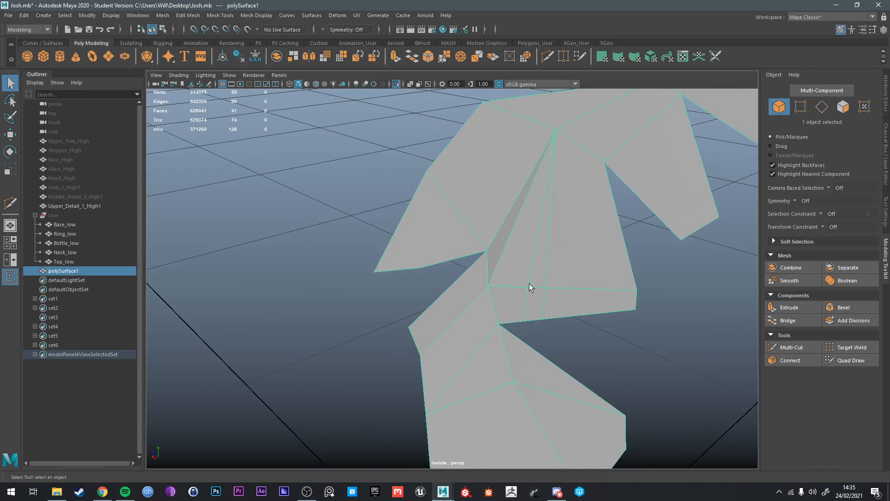
pyautogui.moveTo(532, 234); pyautogui.dragTo(533, 304, button='right')
pyautogui.press('Delete')
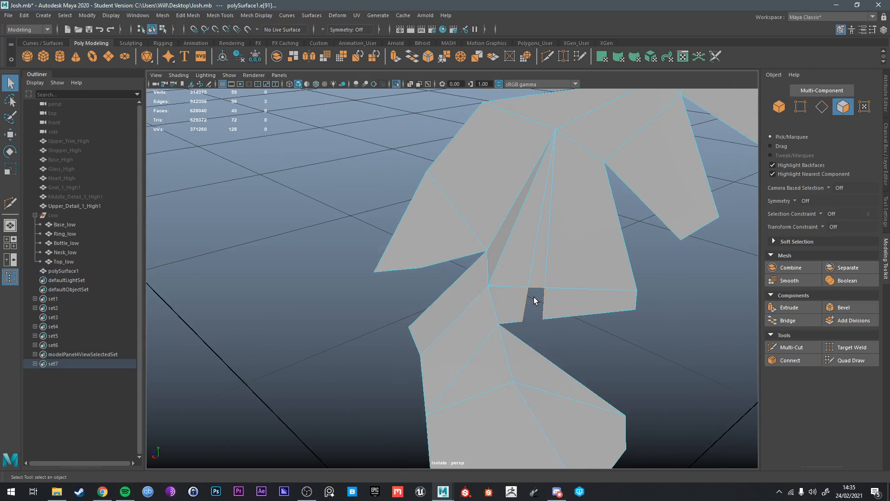
# Step: Move the gap's upper vertex up towards the fork between the two high-poly leaf fingers
pyautogui.moveTo(555, 237); pyautogui.dragTo(471, 236, button='right')
pyautogui.hotkey('ctrl', '1')
pyautogui.press('w')
pyautogui.click(528, 288)
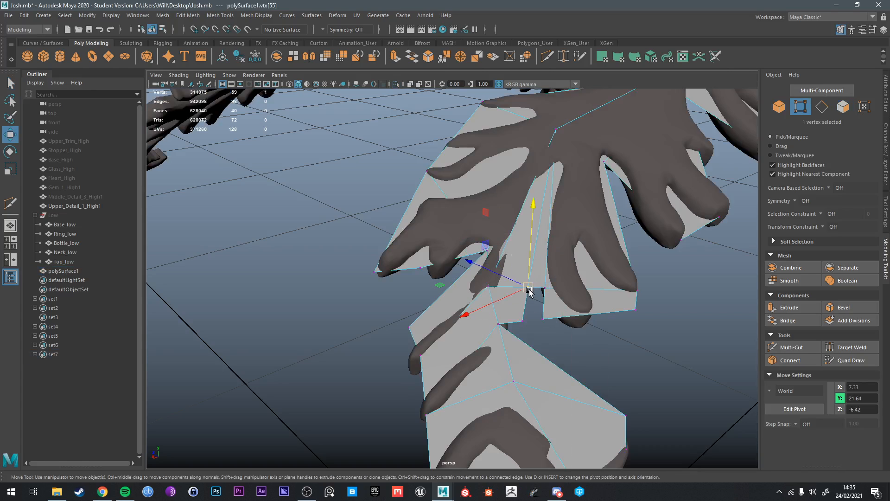
pyautogui.moveTo(530, 291); pyautogui.dragTo(532, 219)
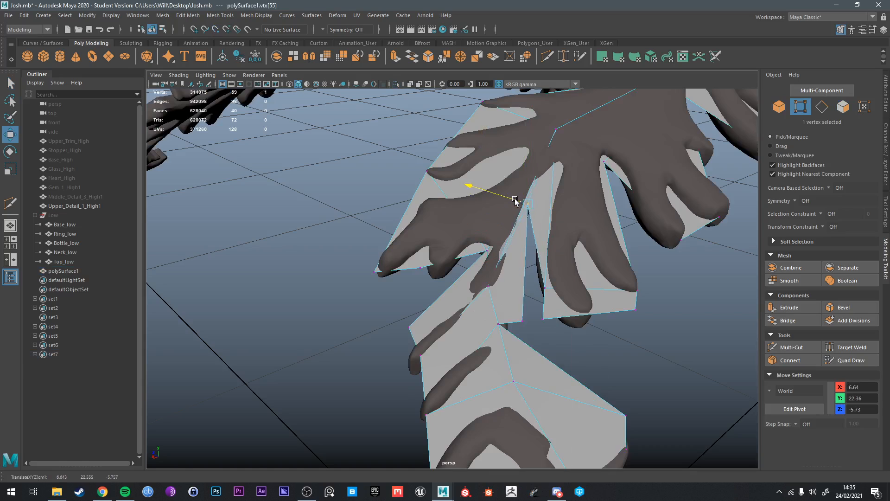
# Step: Move the lobe's lower corner vertex onto the tip of the high-poly leaf finger and adjust its depth
pyautogui.click(549, 289)
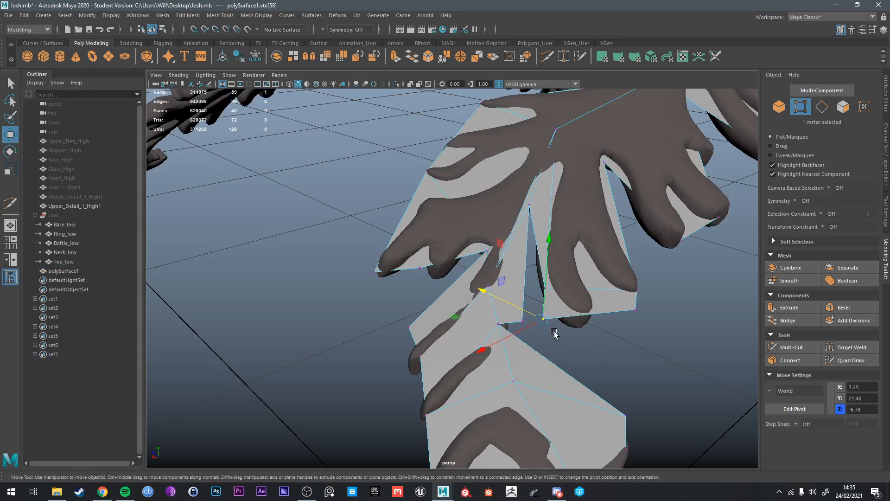
pyautogui.moveTo(554, 333); pyautogui.dragTo(532, 317, button='middle')
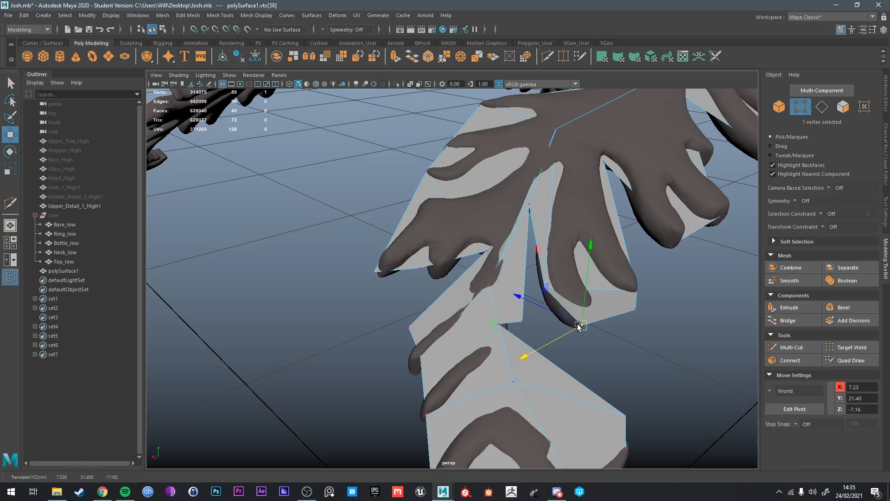
pyautogui.keyDown('alt'); pyautogui.moveTo(563, 315); pyautogui.dragTo(410, 216); pyautogui.keyUp('alt')
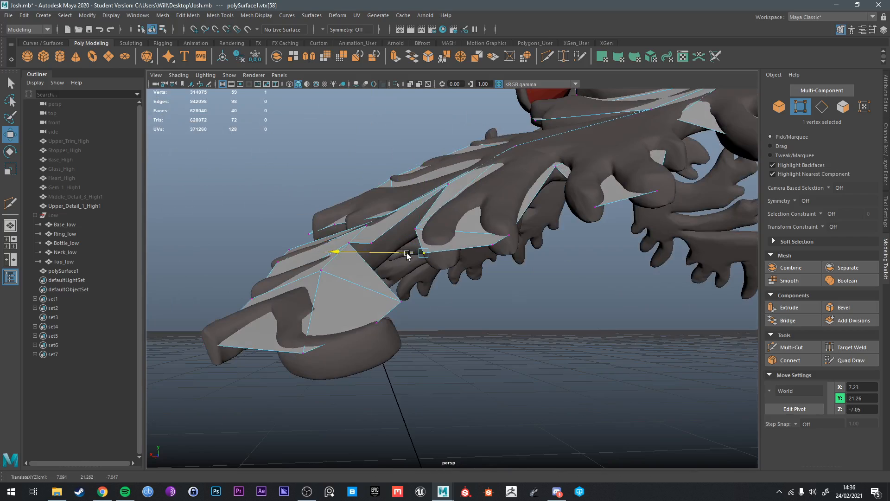
pyautogui.keyDown('alt'); pyautogui.moveTo(408, 255); pyautogui.dragTo(575, 310); pyautogui.keyUp('alt')
pyautogui.moveTo(575, 310); pyautogui.dragTo(615, 236, button='right')
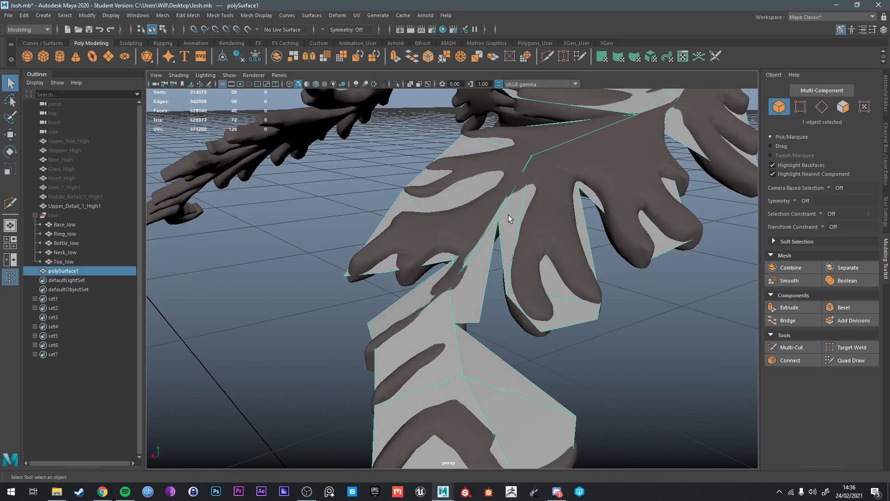
# Step: Isolate the leaf mesh and examine the edges converging around the new notch
pyautogui.hotkey('ctrl', '1')
pyautogui.keyDown('alt'); pyautogui.moveTo(517, 226); pyautogui.dragTo(514, 250); pyautogui.keyUp('alt')
pyautogui.scroll(2, 500, 238)
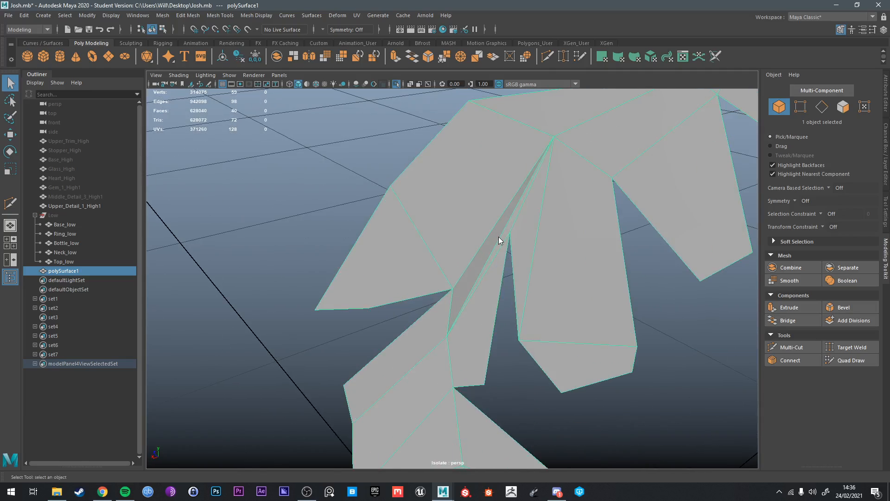
pyautogui.moveTo(499, 236); pyautogui.dragTo(501, 219, button='right')
pyautogui.keyDown('alt'); pyautogui.moveTo(509, 227); pyautogui.dragTo(480, 344); pyautogui.keyUp('alt')
pyautogui.hotkey('ctrl', '1')
pyautogui.hotkey('ctrl', '1')
pyautogui.moveTo(493, 264)
pyautogui.keyDown('alt'); pyautogui.mouseDown()
pyautogui.moveTo(477, 302)
pyautogui.moveTo(469, 215)
pyautogui.moveTo(488, 249)
pyautogui.mouseUp(); pyautogui.keyUp('alt')
pyautogui.scroll(5, 467, 209)
pyautogui.click(485, 221)
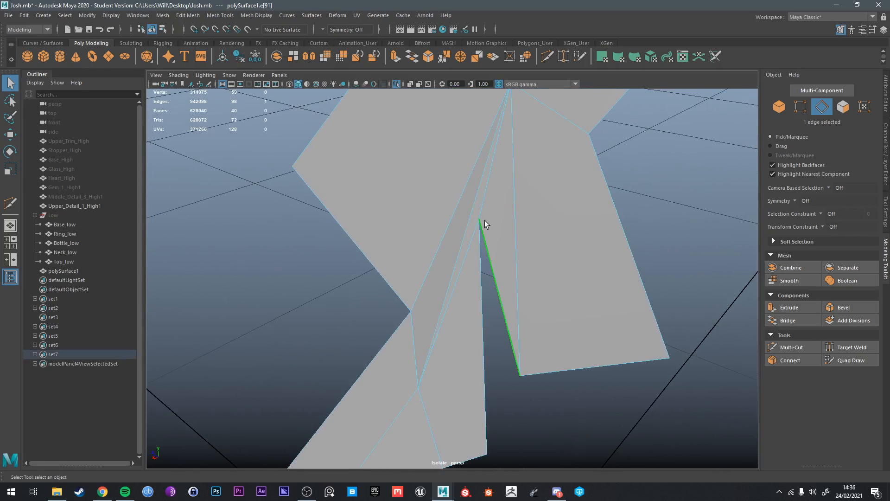
# Step: Fit the vertex at the top of the notch to the high-poly leaf's fork
pyautogui.hotkey('ctrl', '1')
pyautogui.press('w')
pyautogui.click(482, 223)
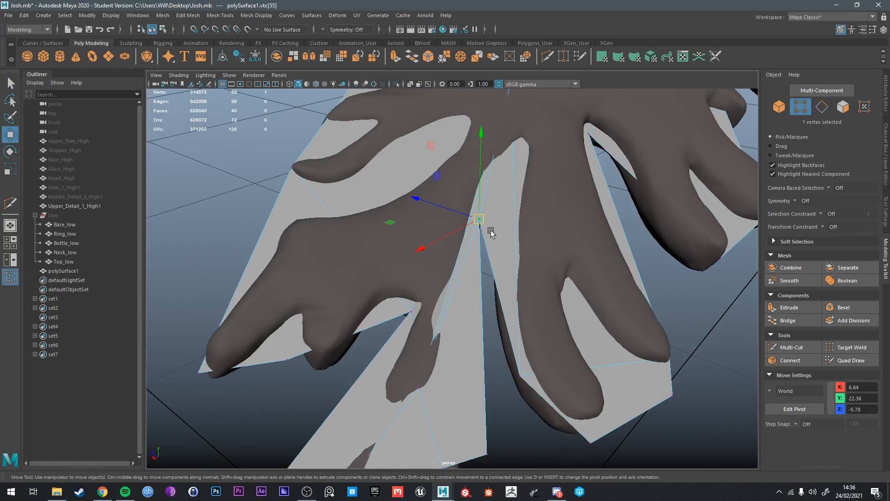
pyautogui.moveTo(489, 232); pyautogui.dragTo(461, 234)
pyautogui.press('q')
pyautogui.moveTo(423, 277); pyautogui.dragTo(461, 212, button='right')
# Step: Isolate the leaf and multi-cut a new edge from the lower section's outer border to the midrib junction
pyautogui.press('f')
pyautogui.hotkey('ctrl', '1')
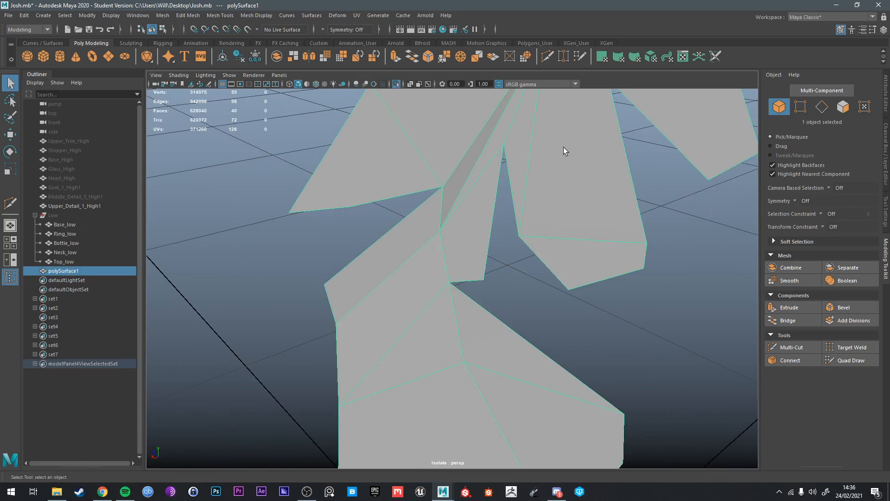
pyautogui.keyDown('shift'); pyautogui.moveTo(499, 277); pyautogui.dragTo(491, 317, button='right'); pyautogui.keyUp('shift')
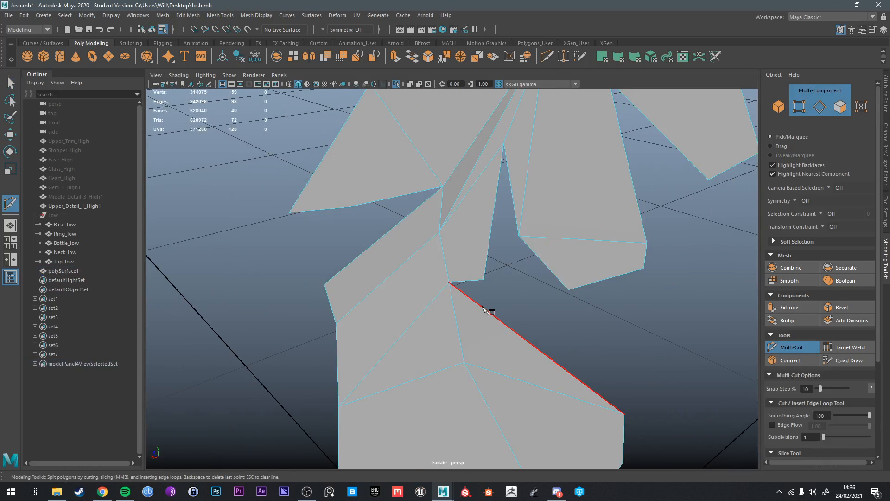
pyautogui.click(482, 306)
# Step: Target-weld the narrow lobe's lower corner to the new border vertex, and the extra midrib vertex to the junction below it
pyautogui.click(564, 63)
pyautogui.moveTo(480, 280); pyautogui.dragTo(497, 230, button='right')
pyautogui.click(435, 236)
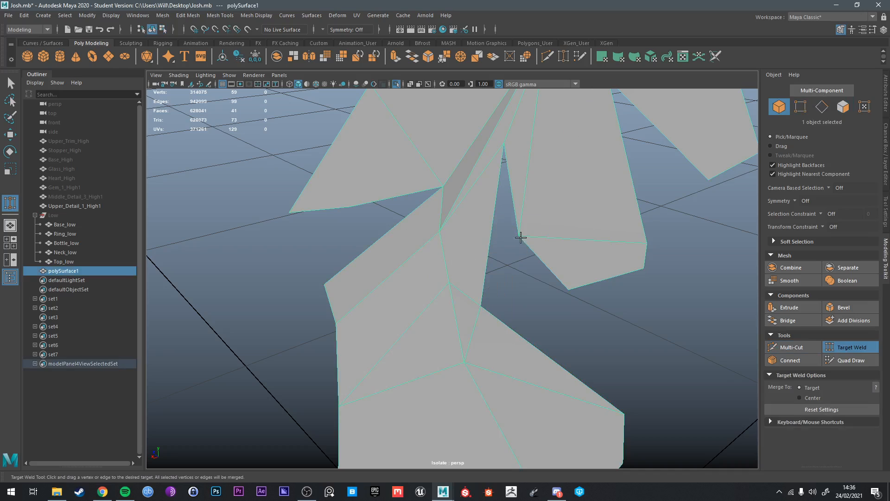
pyautogui.click(563, 59)
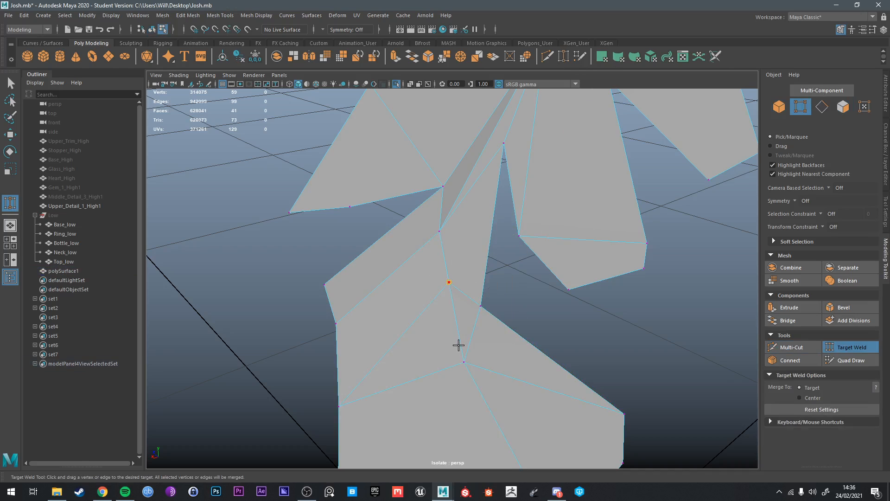
pyautogui.keyDown('alt'); pyautogui.moveTo(474, 354); pyautogui.dragTo(493, 325); pyautogui.keyUp('alt')
pyautogui.moveTo(493, 235); pyautogui.dragTo(538, 223, button='right')
pyautogui.hotkey('shift', 'i')
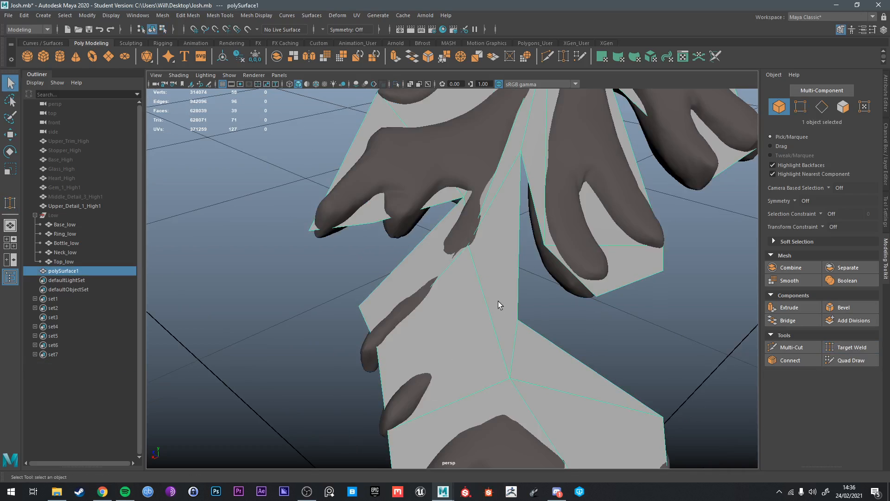
# Step: Extrude all faces of the low-poly leaf and adjust the extrusion's thickness
pyautogui.keyDown('alt'); pyautogui.moveTo(498, 302); pyautogui.dragTo(550, 348); pyautogui.keyUp('alt')
pyautogui.hotkey('ctrl', 'e')
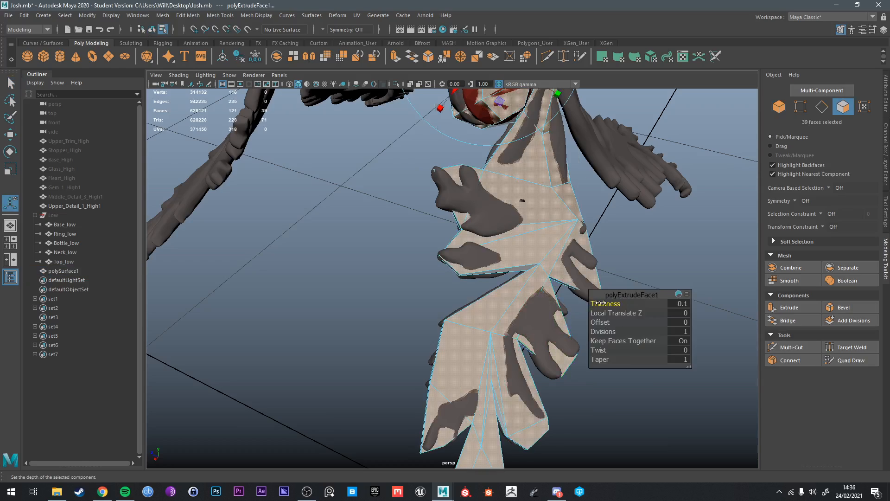
pyautogui.moveTo(594, 304); pyautogui.dragTo(617, 313)
pyautogui.keyDown('alt'); pyautogui.moveTo(551, 273); pyautogui.dragTo(461, 221); pyautogui.keyUp('alt')
pyautogui.press('q')
pyautogui.keyDown('alt'); pyautogui.moveTo(516, 124); pyautogui.dragTo(526, 171, button='middle'); pyautogui.keyUp('alt')
pyautogui.press('w')
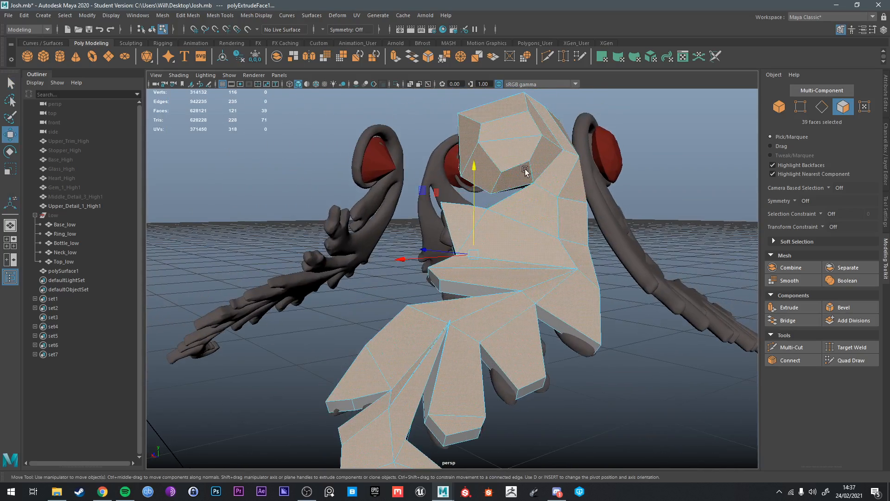
# Step: Examine the extruded leaf around the fold at the midrib and undo the latest changes
pyautogui.rightClick(545, 180)
pyautogui.moveTo(545, 180); pyautogui.dragTo(555, 176, button='right')
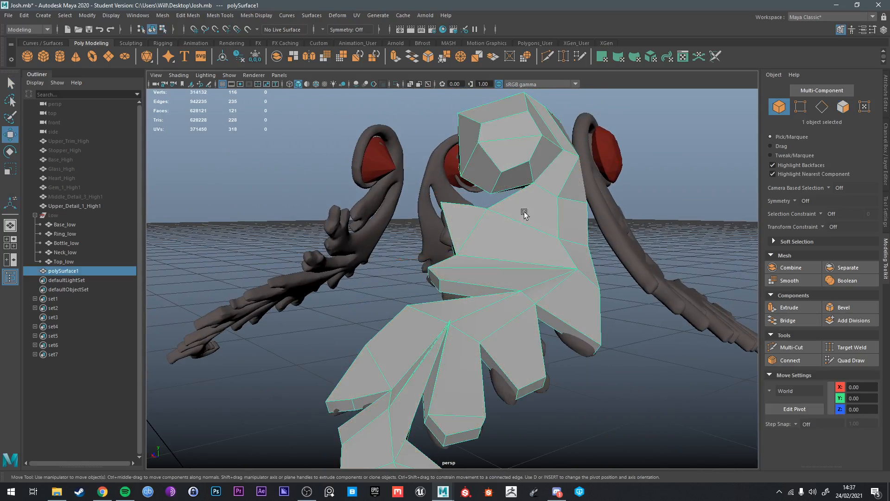
pyautogui.scroll(-4, 524, 227)
pyautogui.keyDown('alt'); pyautogui.moveTo(495, 257); pyautogui.dragTo(511, 246); pyautogui.keyUp('alt')
pyautogui.scroll(10, 506, 252)
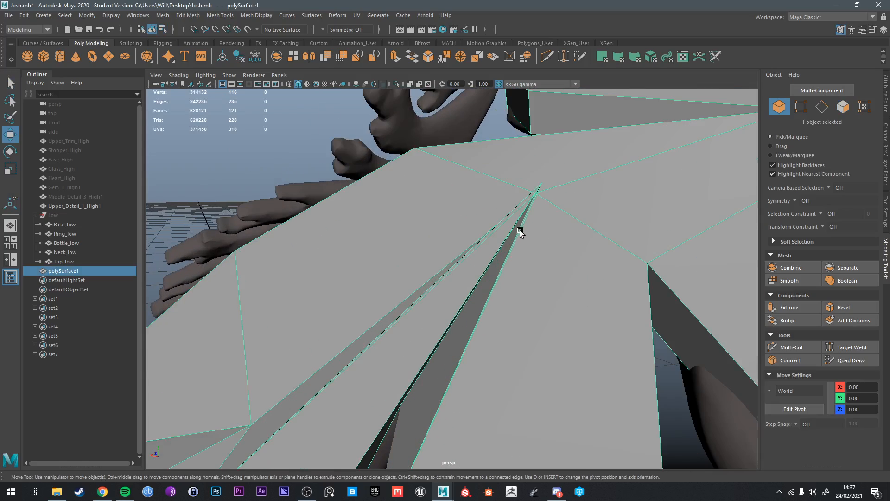
pyautogui.moveTo(530, 212); pyautogui.dragTo(503, 213, button='right')
pyautogui.hotkey('ctrl', 'z')
pyautogui.hotkey('ctrl', 'z')
pyautogui.hotkey('ctrl', 'z')
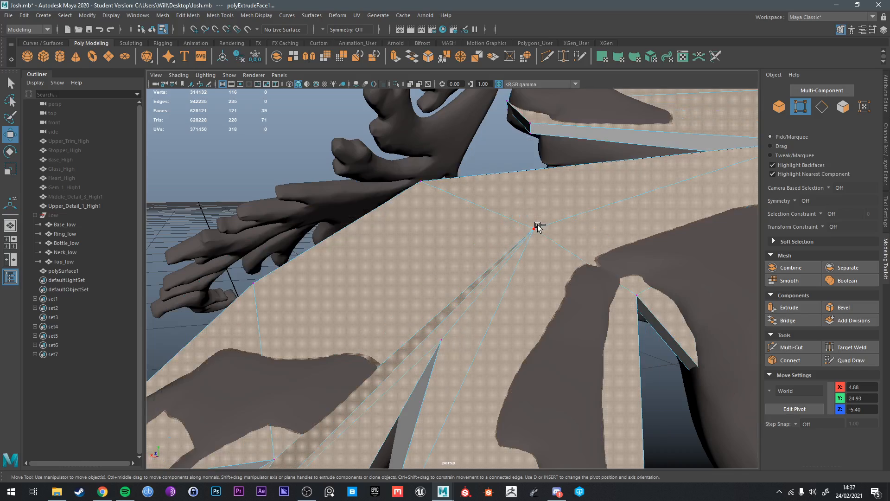
# Step: Check the folded faces in isolation and undo the extrusion of the leaf faces
pyautogui.keyDown('alt'); pyautogui.moveTo(541, 249); pyautogui.dragTo(553, 258); pyautogui.keyUp('alt')
pyautogui.press('q')
pyautogui.moveTo(553, 237); pyautogui.dragTo(589, 220, button='right')
pyautogui.keyDown('alt'); pyautogui.moveTo(575, 241); pyautogui.dragTo(561, 268); pyautogui.keyUp('alt')
pyautogui.moveTo(560, 250); pyautogui.dragTo(605, 221, button='right')
pyautogui.hotkey('ctrl', '1')
pyautogui.keyDown('alt'); pyautogui.moveTo(594, 227); pyautogui.dragTo(531, 221); pyautogui.keyUp('alt')
pyautogui.scroll(-4, 616, 236)
pyautogui.hotkey('ctrl', '1')
pyautogui.hotkey('ctrl', 'z')
pyautogui.hotkey('ctrl', 'z')
pyautogui.hotkey('ctrl', 'z')
pyautogui.hotkey('ctrl', 'z')
# Step: Multi-cut an edge across the fold between the two opposite notch vertices and weld away its middle vertex
pyautogui.click(580, 230)
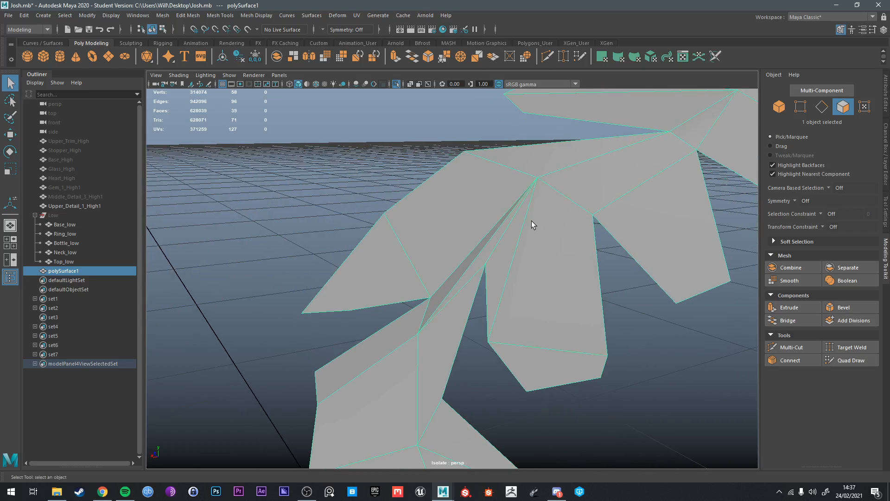
pyautogui.click(542, 59)
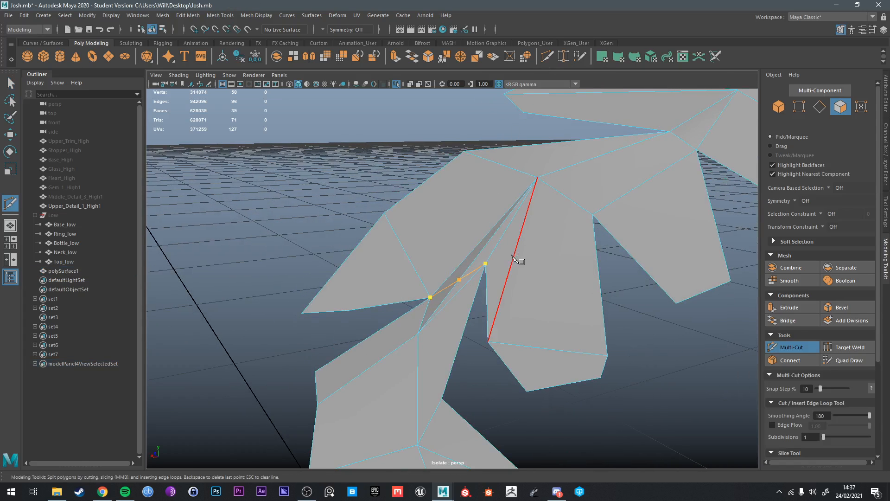
pyautogui.press('q')
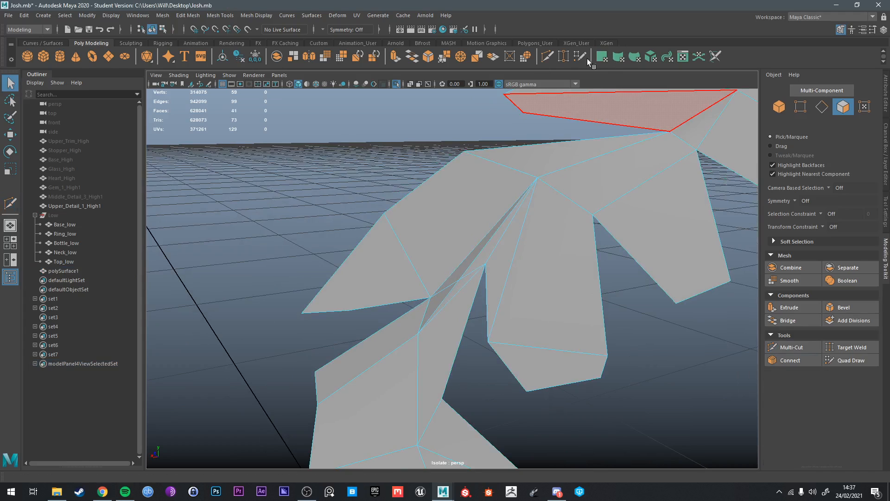
pyautogui.keyDown('alt'); pyautogui.moveTo(445, 290); pyautogui.dragTo(454, 286); pyautogui.keyUp('alt')
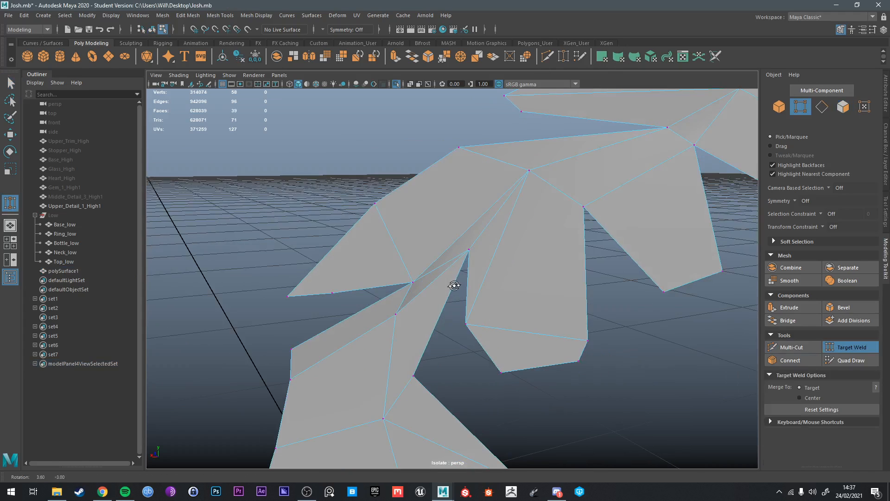
pyautogui.press('q')
# Step: Target-weld the midrib vertex below the fold to the adjacent notch vertex above it
pyautogui.keyDown('alt'); pyautogui.moveTo(472, 254); pyautogui.dragTo(476, 270); pyautogui.keyUp('alt')
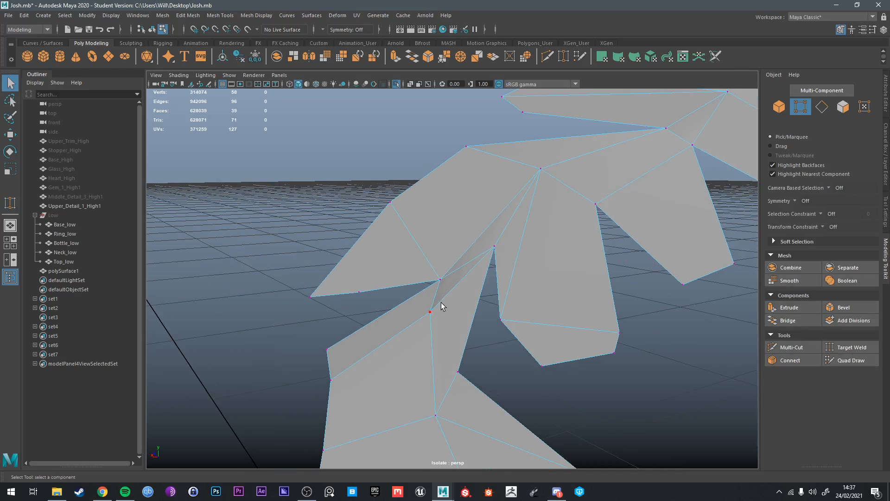
pyautogui.press('y')
pyautogui.moveTo(438, 305); pyautogui.dragTo(440, 280)
pyautogui.keyDown('alt'); pyautogui.moveTo(443, 305); pyautogui.dragTo(502, 300); pyautogui.keyUp('alt')
pyautogui.press('q')
pyautogui.keyDown('alt'); pyautogui.moveTo(537, 267); pyautogui.dragTo(533, 268); pyautogui.keyUp('alt')
# Step: Examine the notch vertex and the cleaned-up fold, and compare the leaf mesh with the high-poly model
pyautogui.press('w')
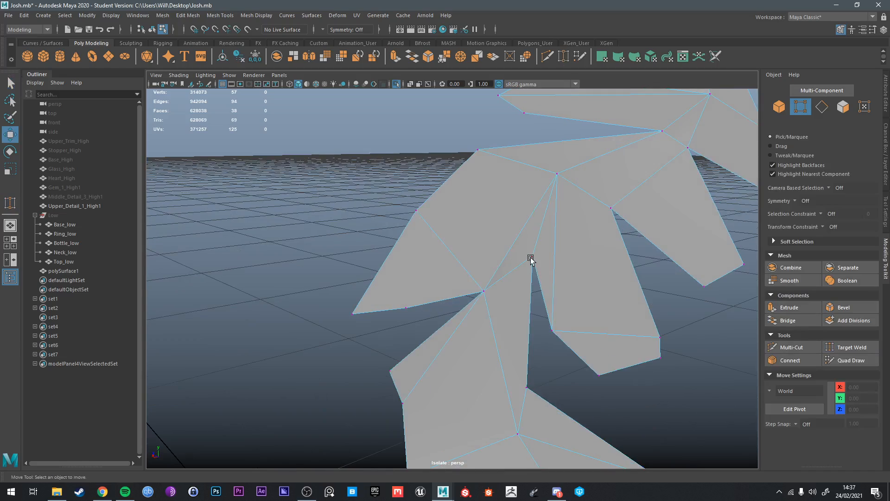
pyautogui.click(532, 258)
pyautogui.keyDown('alt'); pyautogui.moveTo(530, 304); pyautogui.dragTo(531, 290); pyautogui.keyUp('alt')
pyautogui.keyDown('alt'); pyautogui.moveTo(490, 323); pyautogui.dragTo(502, 281, button='middle'); pyautogui.keyUp('alt')
pyautogui.keyDown('alt'); pyautogui.moveTo(534, 251); pyautogui.dragTo(507, 273); pyautogui.keyUp('alt')
pyautogui.press('q')
pyautogui.moveTo(510, 235); pyautogui.dragTo(554, 224, button='right')
pyautogui.hotkey('ctrl', '1')
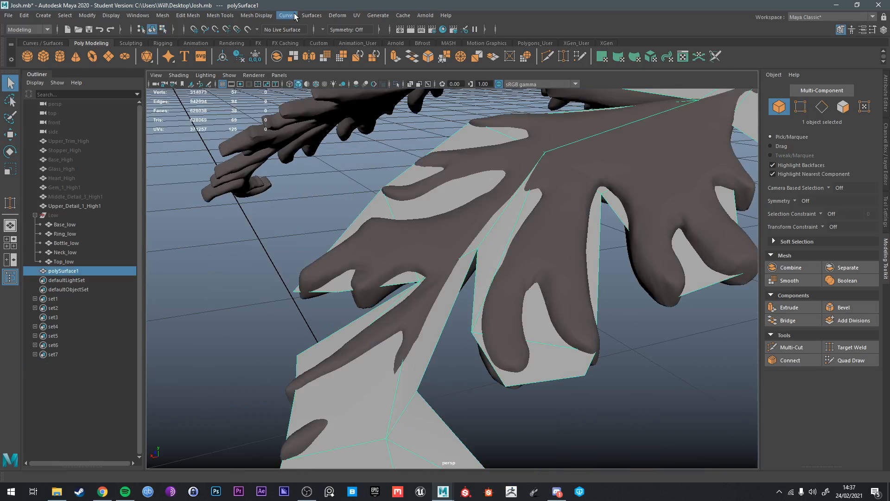
# Step: Adjust the leaf mesh's normals and isolate the mesh again
pyautogui.click(263, 17)
pyautogui.click(285, 103)
pyautogui.moveTo(485, 236); pyautogui.dragTo(524, 214, button='right')
pyautogui.hotkey('ctrl', '1')
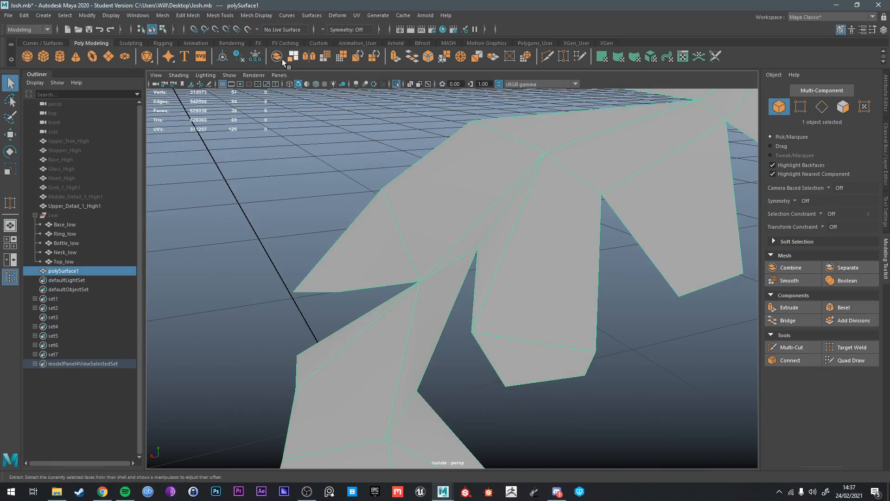
# Step: Save the scene, bring the high-poly detail back into view, and extrude all the leaf mesh's faces with a thickness of 0.1
pyautogui.keyDown('alt'); pyautogui.moveTo(519, 139); pyautogui.dragTo(547, 154); pyautogui.keyUp('alt')
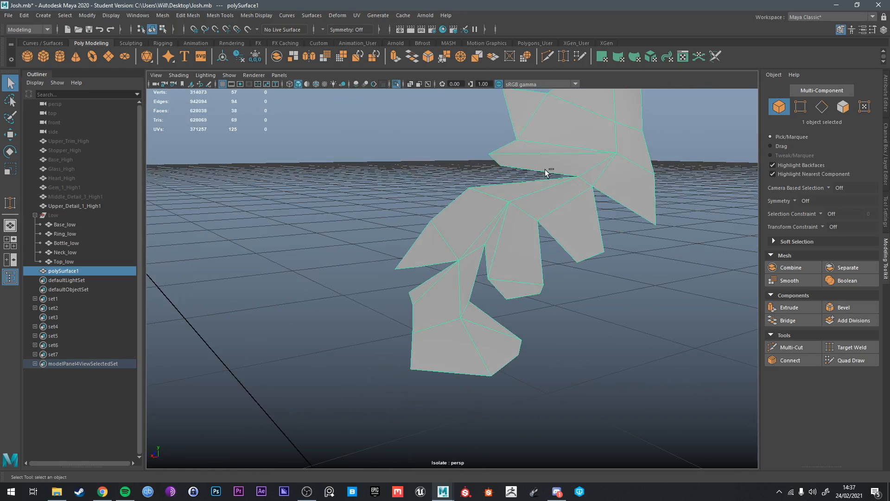
pyautogui.hotkey('ctrl', 's')
pyautogui.click(427, 253)
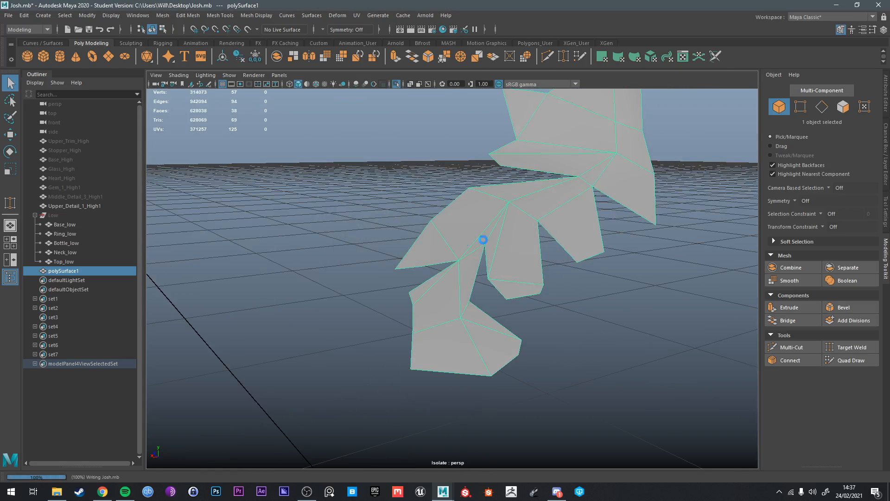
pyautogui.hotkey('ctrl', '1')
pyautogui.keyDown('alt'); pyautogui.moveTo(509, 236); pyautogui.dragTo(531, 241); pyautogui.keyUp('alt')
pyautogui.hotkey('ctrl', 'e')
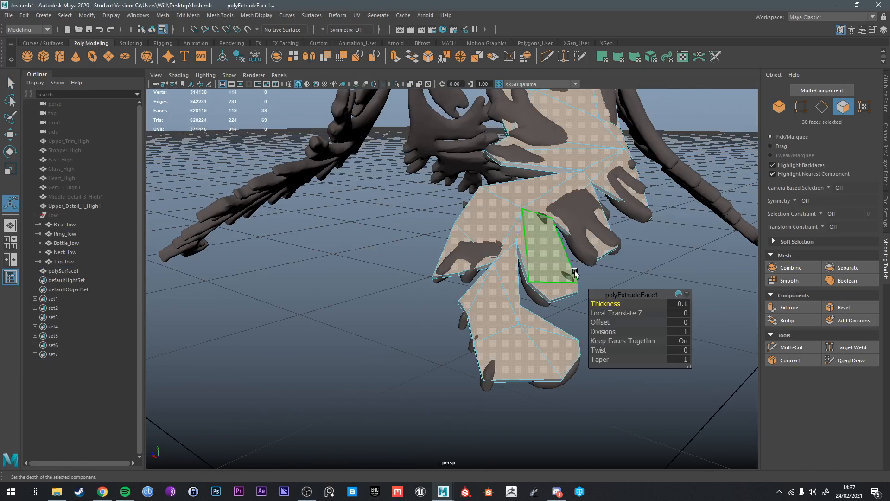
pyautogui.moveTo(602, 303); pyautogui.dragTo(557, 292)
pyautogui.press('q')
# Step: Move the whole extruded leaf mesh so it sits over the high-poly ornamental detail
pyautogui.moveTo(556, 293); pyautogui.dragTo(602, 223, button='right')
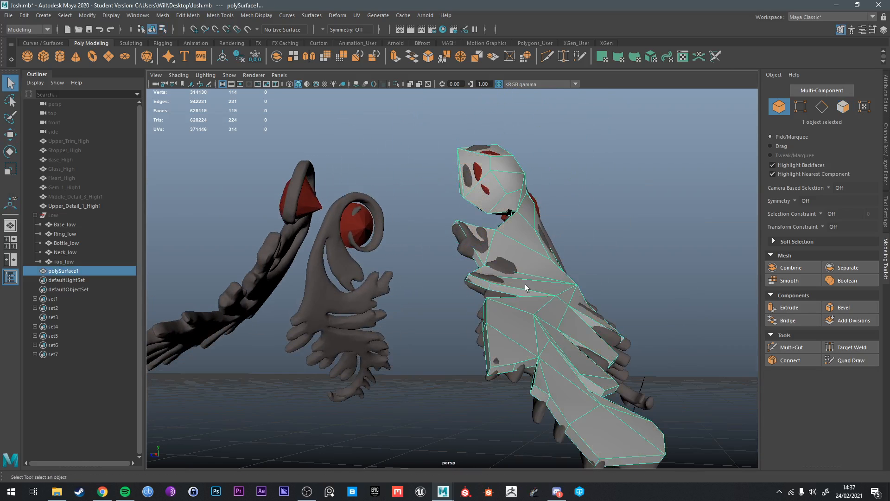
pyautogui.press('w')
pyautogui.keyDown('alt'); pyautogui.moveTo(557, 291); pyautogui.dragTo(534, 292); pyautogui.keyUp('alt')
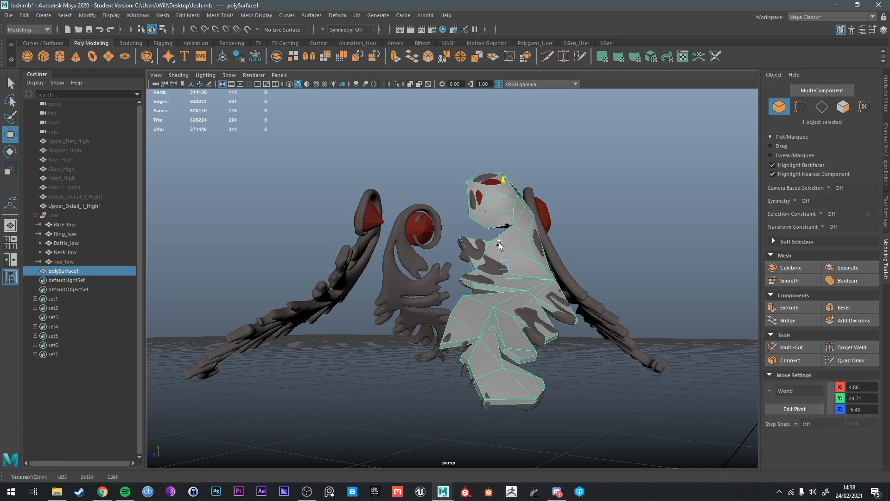
pyautogui.keyDown('alt'); pyautogui.moveTo(501, 241); pyautogui.dragTo(521, 284); pyautogui.keyUp('alt')
# Step: Move the two tip vertices of the middle outer lobe along X to fit the high-poly detail
pyautogui.press('q')
pyautogui.moveTo(521, 281); pyautogui.dragTo(476, 238, button='right')
pyautogui.keyDown('alt'); pyautogui.moveTo(487, 260); pyautogui.dragTo(519, 292); pyautogui.keyUp('alt')
pyautogui.moveTo(541, 319); pyautogui.dragTo(558, 302)
pyautogui.press('w')
pyautogui.keyDown('alt'); pyautogui.moveTo(558, 303); pyautogui.dragTo(555, 341); pyautogui.keyUp('alt')
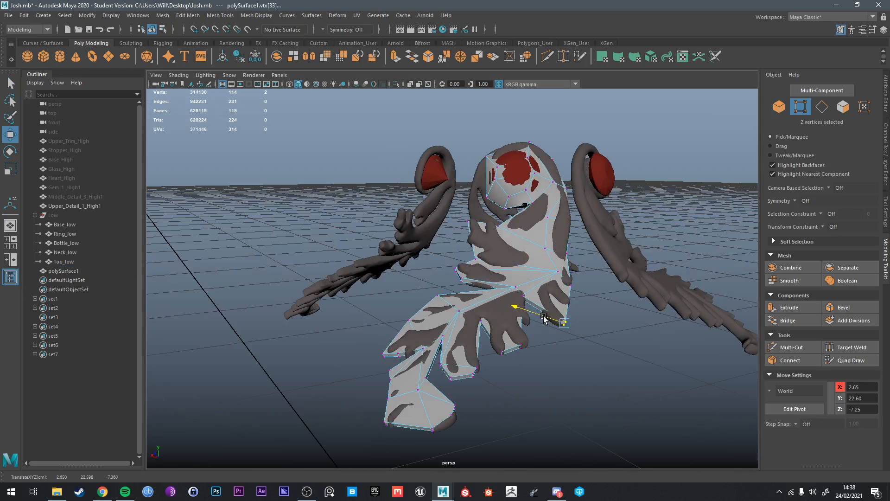
pyautogui.moveTo(545, 330); pyautogui.dragTo(541, 331)
# Step: Examine how the extruded leaf mesh covers the lower lobes of the high-poly detail
pyautogui.press('q')
pyautogui.moveTo(541, 280); pyautogui.dragTo(582, 227, button='right')
pyautogui.click(613, 369)
pyautogui.keyDown('alt'); pyautogui.moveTo(613, 369); pyautogui.dragTo(586, 388); pyautogui.keyUp('alt')
pyautogui.keyDown('alt'); pyautogui.moveTo(587, 387); pyautogui.dragTo(599, 335, button='middle'); pyautogui.keyUp('alt')
pyautogui.click(485, 316)
pyautogui.keyDown('alt'); pyautogui.moveTo(487, 317); pyautogui.dragTo(534, 365); pyautogui.keyUp('alt')
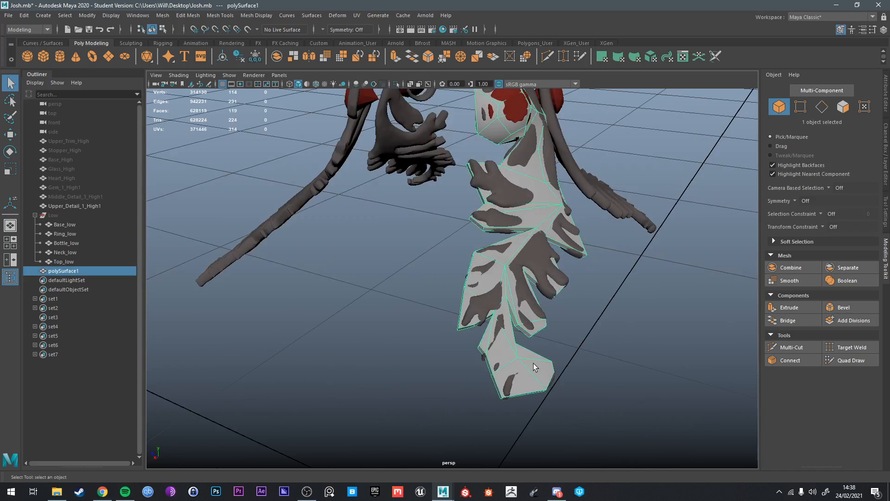
pyautogui.keyDown('alt'); pyautogui.moveTo(534, 365); pyautogui.dragTo(528, 318, button='middle'); pyautogui.keyUp('alt')
# Step: Move the six vertices at the outer edge of the lowest lobe along Z to follow the high-poly detail
pyautogui.moveTo(529, 236); pyautogui.dragTo(484, 236, button='right')
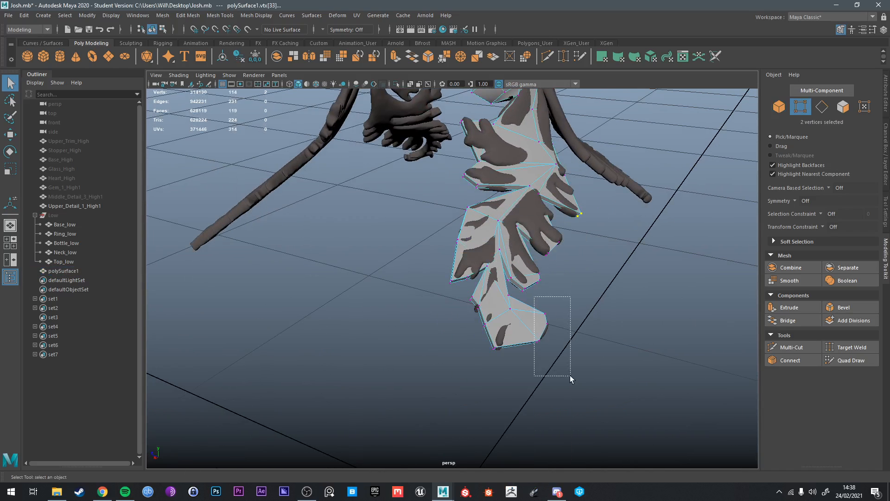
pyautogui.moveTo(571, 376); pyautogui.dragTo(570, 377)
pyautogui.press('w')
pyautogui.moveTo(526, 320); pyautogui.dragTo(526, 321)
pyautogui.keyDown('alt'); pyautogui.moveTo(526, 321); pyautogui.dragTo(484, 270); pyautogui.keyUp('alt')
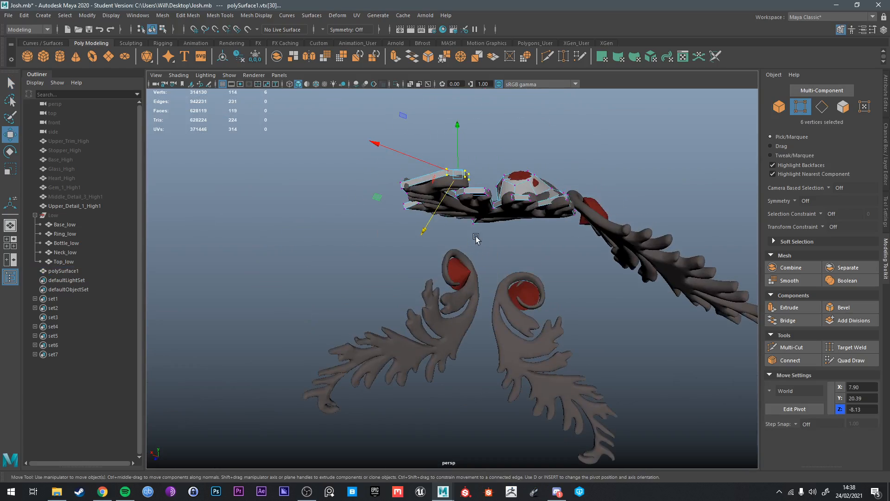
pyautogui.moveTo(455, 152); pyautogui.dragTo(455, 155)
# Step: Isolate the leaf mesh and bring the back of its curled end into view
pyautogui.keyDown('alt'); pyautogui.moveTo(456, 155); pyautogui.dragTo(562, 246); pyautogui.keyUp('alt')
pyautogui.scroll(4, 534, 203)
pyautogui.press('q')
pyautogui.moveTo(546, 236); pyautogui.dragTo(567, 230, button='right')
pyautogui.press('F8')
pyautogui.keyDown('alt'); pyautogui.moveTo(497, 254); pyautogui.dragTo(511, 281); pyautogui.keyUp('alt')
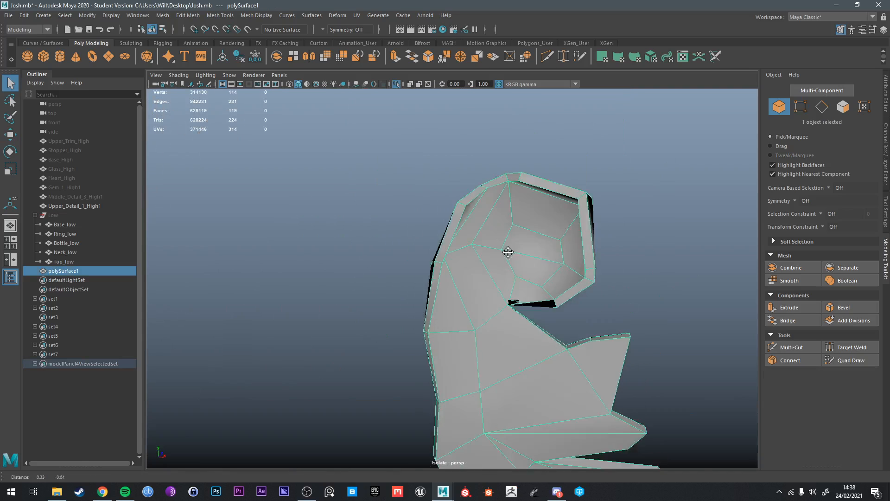
# Step: Delete the faces covering the gem hollow on the back of the leaf's curled end
pyautogui.keyDown('alt'); pyautogui.moveTo(453, 255); pyautogui.dragTo(595, 232, button='right'); pyautogui.keyUp('alt')
pyautogui.click(564, 246)
pyautogui.keyDown('alt'); pyautogui.moveTo(563, 245); pyautogui.dragTo(520, 201); pyautogui.keyUp('alt')
pyautogui.press('Delete')
pyautogui.click(521, 202)
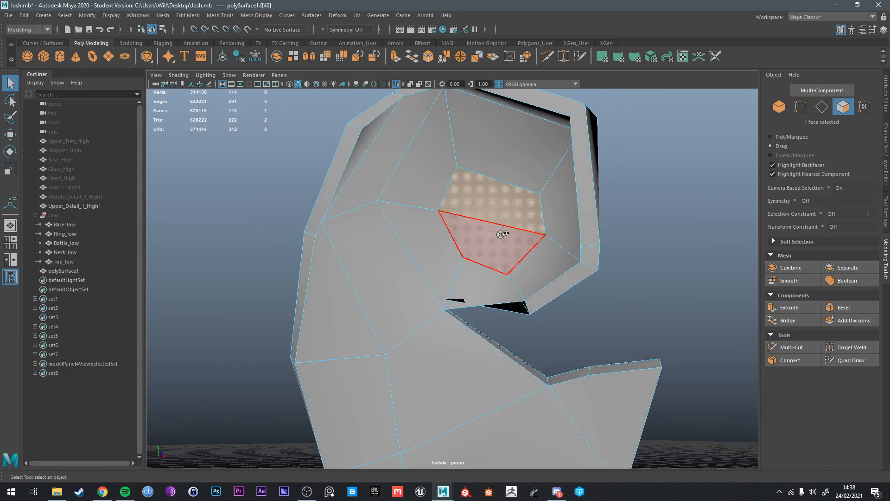
pyautogui.keyDown('shift'); pyautogui.click(499, 233); pyautogui.keyUp('shift')
pyautogui.keyDown('shift'); pyautogui.moveTo(499, 233); pyautogui.dragTo(583, 204, button='right'); pyautogui.keyUp('shift')
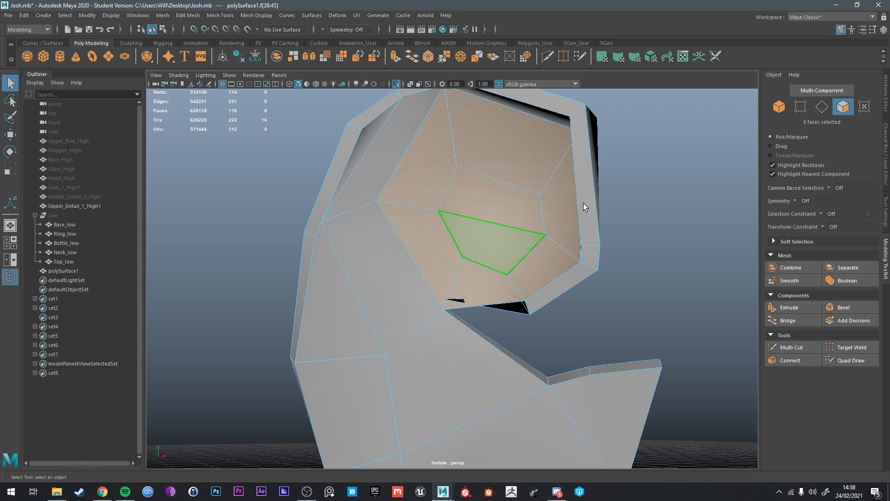
pyautogui.press('Delete')
pyautogui.keyDown('alt'); pyautogui.moveTo(584, 203); pyautogui.dragTo(506, 208); pyautogui.keyUp('alt')
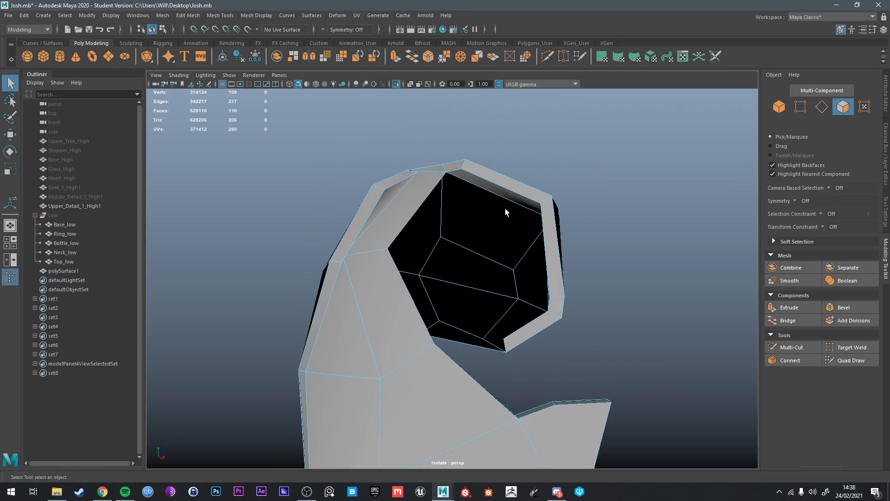
# Step: Delete the remaining back faces beside the curl's opening, down to where the neck meets the notch
pyautogui.click(406, 203)
pyautogui.keyDown('alt'); pyautogui.moveTo(406, 203); pyautogui.dragTo(486, 184); pyautogui.keyUp('alt')
pyautogui.press('Delete')
pyautogui.keyDown('alt'); pyautogui.moveTo(530, 263); pyautogui.dragTo(499, 251); pyautogui.keyUp('alt')
pyautogui.press('Delete')
pyautogui.click(441, 266)
pyautogui.press('Delete')
pyautogui.keyDown('alt'); pyautogui.moveTo(499, 250); pyautogui.dragTo(499, 272, button='middle'); pyautogui.keyUp('alt')
pyautogui.keyDown('alt'); pyautogui.moveTo(499, 272); pyautogui.dragTo(569, 348); pyautogui.keyUp('alt')
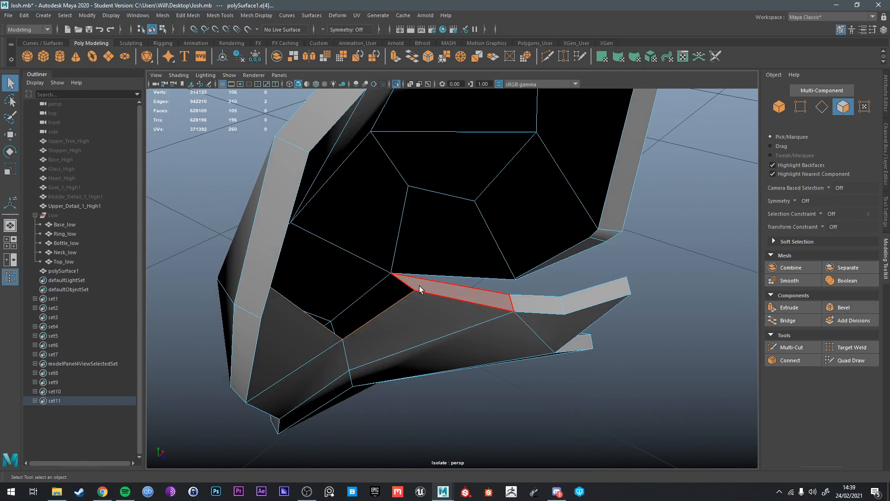
# Step: Extrude the open border edge at the notch below the curl and offset the new edge
pyautogui.moveTo(414, 284); pyautogui.dragTo(414, 210, button='right')
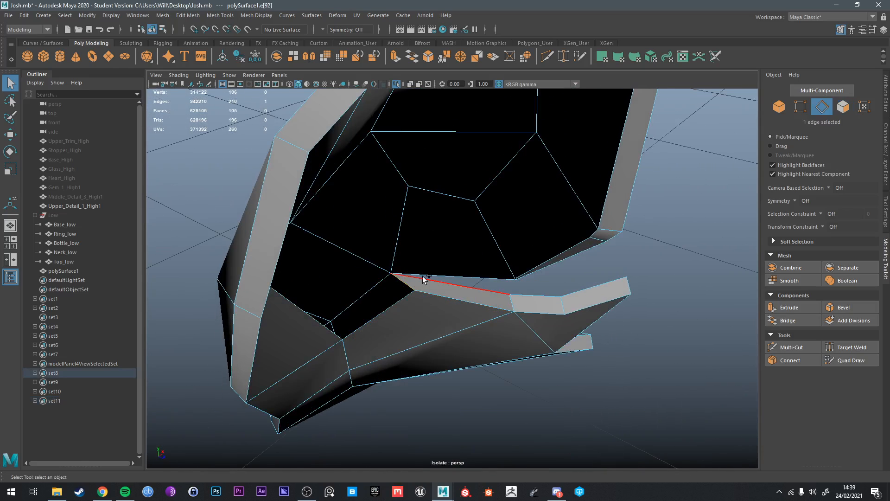
pyautogui.hotkey('ctrl', 'e')
pyautogui.press('w')
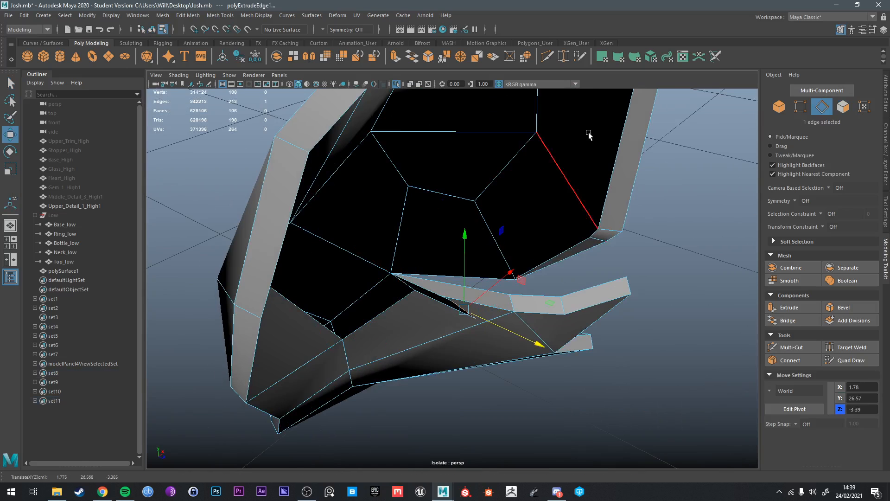
pyautogui.keyDown('alt'); pyautogui.moveTo(460, 344); pyautogui.dragTo(455, 324); pyautogui.keyUp('alt')
pyautogui.press('q')
# Step: Target-weld the extruded edge's loose vertices to the neighbouring vertices at the notch and curl border
pyautogui.moveTo(454, 237); pyautogui.dragTo(414, 237, button='right')
pyautogui.keyDown('alt'); pyautogui.moveTo(445, 278); pyautogui.dragTo(482, 320); pyautogui.keyUp('alt')
pyautogui.moveTo(497, 351); pyautogui.dragTo(509, 315)
pyautogui.keyDown('alt'); pyautogui.moveTo(552, 268); pyautogui.dragTo(447, 312); pyautogui.keyUp('alt')
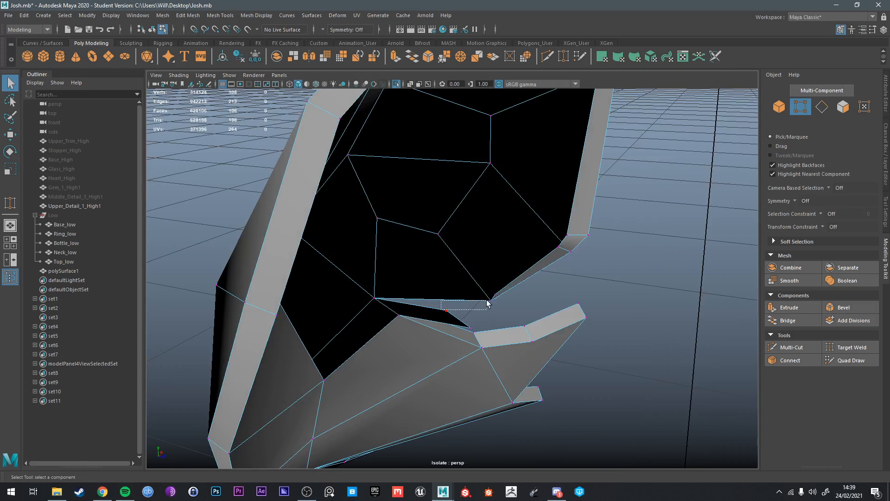
pyautogui.press('y')
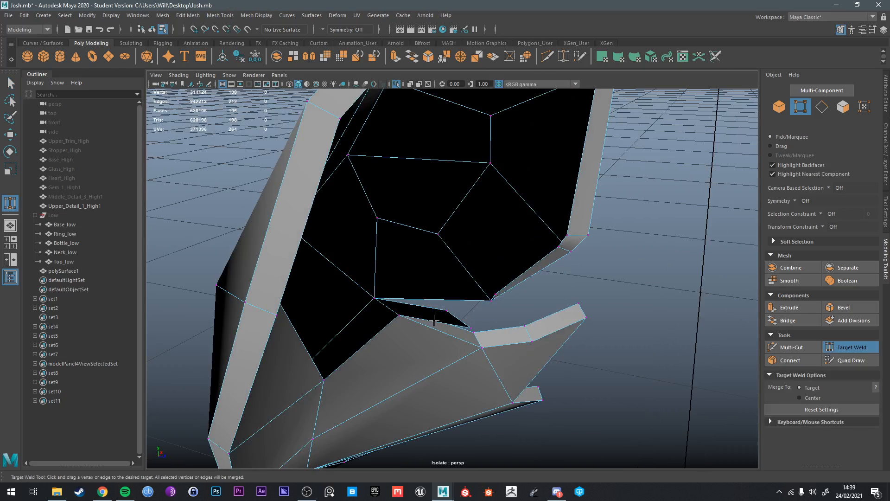
pyautogui.keyDown('alt'); pyautogui.moveTo(511, 311); pyautogui.dragTo(529, 328); pyautogui.keyUp('alt')
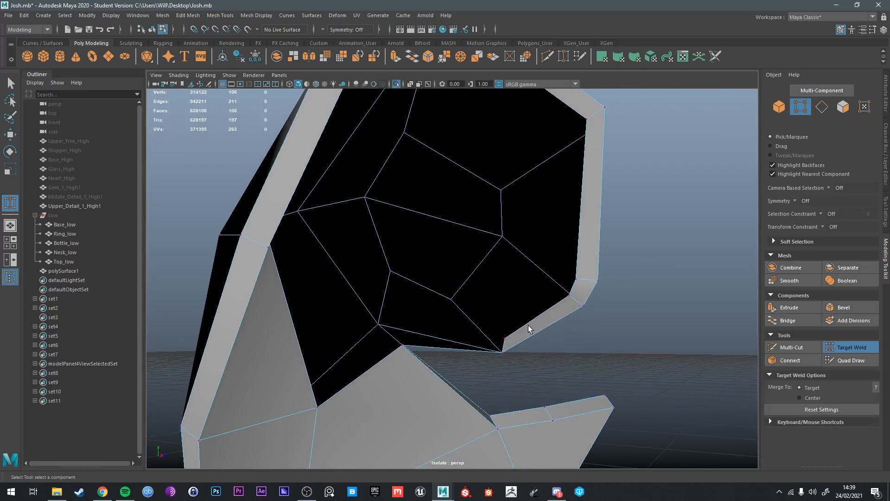
# Step: Delete the strip of side faces running around the curl's outer rim
pyautogui.press('q')
pyautogui.moveTo(535, 234); pyautogui.dragTo(538, 312, button='right')
pyautogui.scroll(-2, 529, 308)
pyautogui.keyDown('alt'); pyautogui.moveTo(530, 308); pyautogui.dragTo(553, 310); pyautogui.keyUp('alt')
pyautogui.click(553, 312)
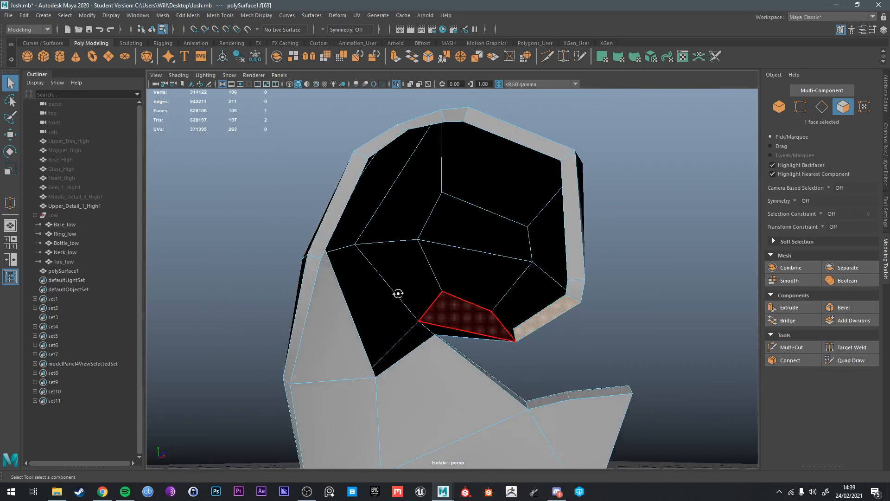
pyautogui.keyDown('alt'); pyautogui.moveTo(398, 292); pyautogui.dragTo(353, 266); pyautogui.keyUp('alt')
pyautogui.keyDown('shift'); pyautogui.doubleClick(344, 261); pyautogui.keyUp('shift')
pyautogui.press('Delete')
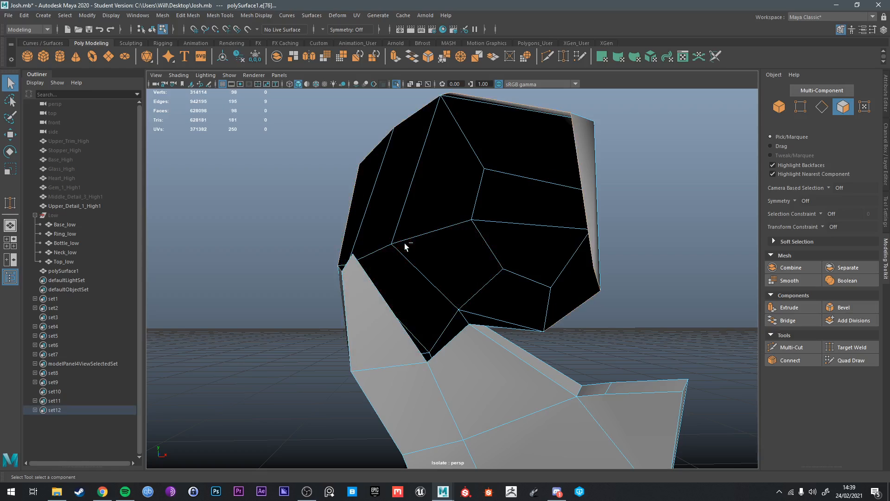
# Step: Delete the leftover rim faces on the outer side of the curl's neck
pyautogui.scroll(-1, 405, 246)
pyautogui.keyDown('alt'); pyautogui.moveTo(391, 240); pyautogui.dragTo(457, 214); pyautogui.keyUp('alt')
pyautogui.keyDown('alt'); pyautogui.moveTo(363, 288); pyautogui.dragTo(397, 249); pyautogui.keyUp('alt')
pyautogui.press('Delete')
# Step: Select the open border edges around the back of the curl and fill the hole
pyautogui.moveTo(398, 248); pyautogui.dragTo(401, 219, button='right')
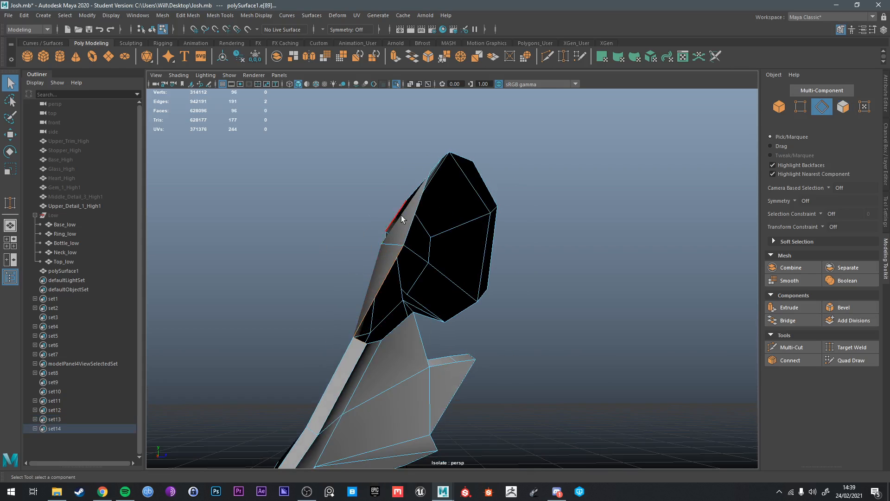
pyautogui.moveTo(416, 218)
pyautogui.keyDown('alt'); pyautogui.mouseDown()
pyautogui.moveTo(433, 242)
pyautogui.moveTo(400, 222)
pyautogui.mouseUp(); pyautogui.keyUp('alt')
pyautogui.keyDown('shift'); pyautogui.moveTo(399, 221); pyautogui.dragTo(390, 267, button='right'); pyautogui.keyUp('shift')
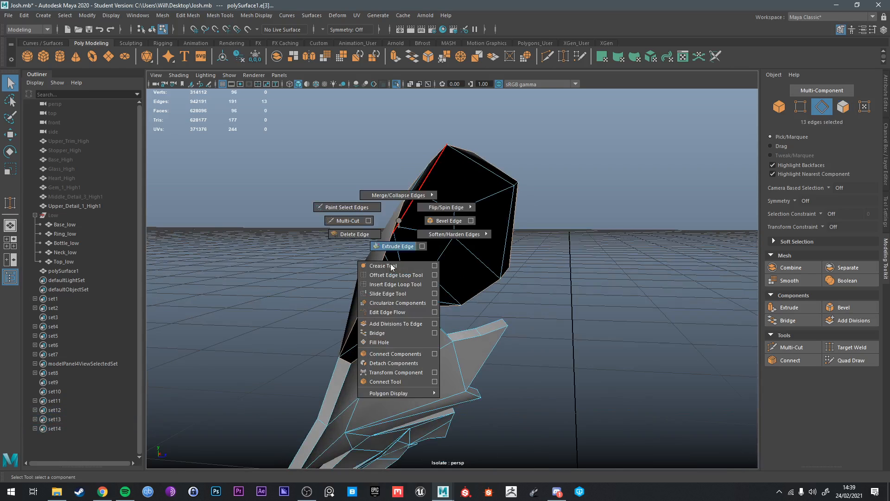
pyautogui.keyDown('shift'); pyautogui.moveTo(376, 340); pyautogui.dragTo(376, 341, button='right'); pyautogui.keyUp('shift')
pyautogui.keyDown('alt'); pyautogui.moveTo(381, 341); pyautogui.dragTo(436, 231); pyautogui.keyUp('alt')
# Step: Poke the new cap face on the curl's back to split it into triangles around a central vertex
pyautogui.moveTo(436, 231); pyautogui.dragTo(439, 256, button='right')
pyautogui.click(457, 248)
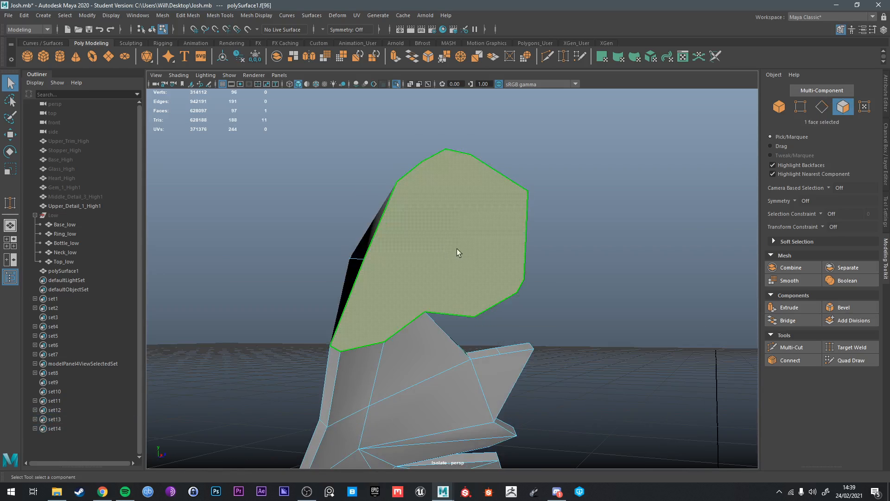
pyautogui.keyDown('alt'); pyautogui.moveTo(457, 249); pyautogui.dragTo(452, 233); pyautogui.keyUp('alt')
pyautogui.keyDown('shift'); pyautogui.moveTo(452, 233); pyautogui.dragTo(499, 234, button='right'); pyautogui.keyUp('shift')
pyautogui.click(578, 243)
pyautogui.keyDown('alt'); pyautogui.moveTo(573, 269); pyautogui.dragTo(457, 300); pyautogui.keyUp('alt')
# Step: Select all 37 back faces of the leaf, show the high-poly detail again, and move the faces along Z toward it
pyautogui.keyDown('alt'); pyautogui.moveTo(457, 301); pyautogui.dragTo(507, 276, button='middle'); pyautogui.keyUp('alt')
pyautogui.keyDown('alt'); pyautogui.moveTo(507, 276); pyautogui.dragTo(476, 278); pyautogui.keyUp('alt')
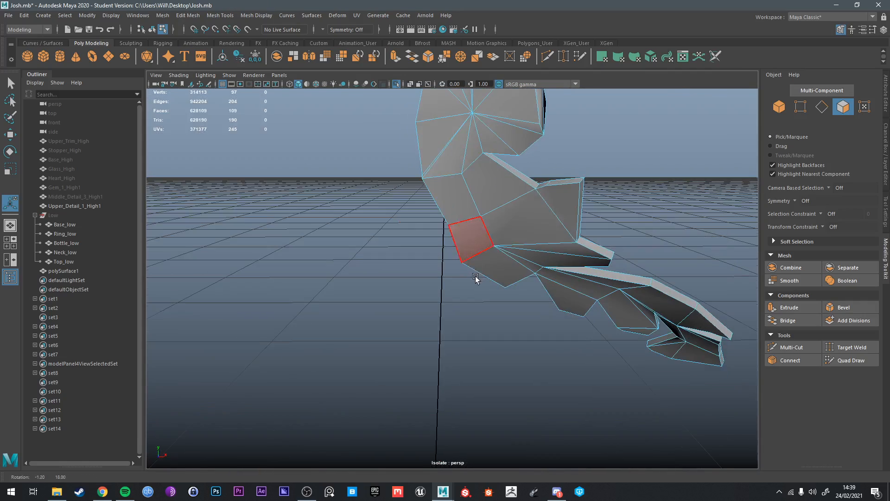
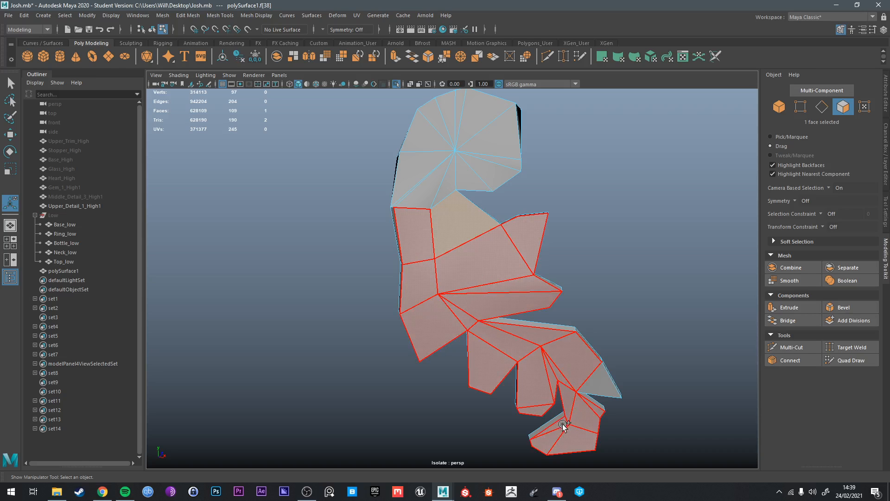
pyautogui.moveTo(566, 378)
pyautogui.mouseDown()
pyautogui.moveTo(586, 377)
pyautogui.moveTo(505, 230)
pyautogui.moveTo(477, 274)
pyautogui.mouseUp()
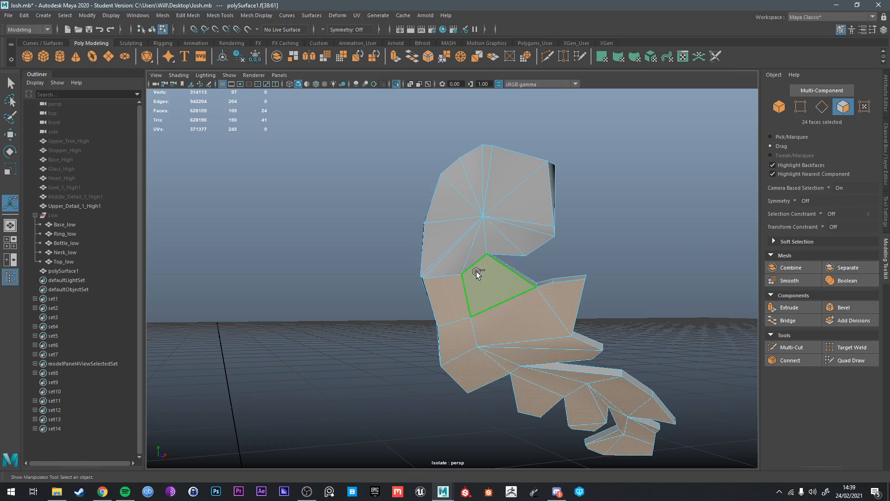
pyautogui.moveTo(520, 213); pyautogui.dragTo(516, 280)
pyautogui.hotkey('ctrl', '1')
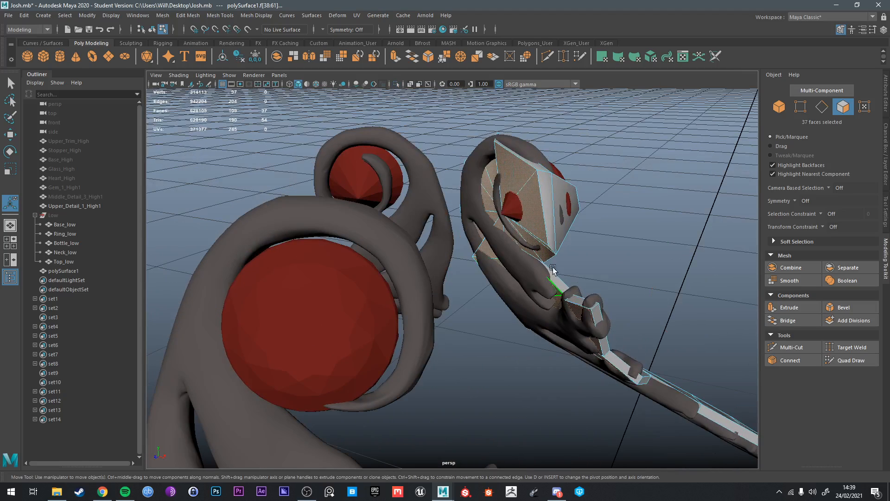
pyautogui.press('w')
pyautogui.moveTo(650, 340); pyautogui.dragTo(518, 367)
pyautogui.keyDown('alt'); pyautogui.moveTo(518, 367); pyautogui.dragTo(484, 330, button='right'); pyautogui.keyUp('alt')
pyautogui.keyDown('alt'); pyautogui.moveTo(484, 330); pyautogui.dragTo(561, 240, button='middle'); pyautogui.keyUp('alt')
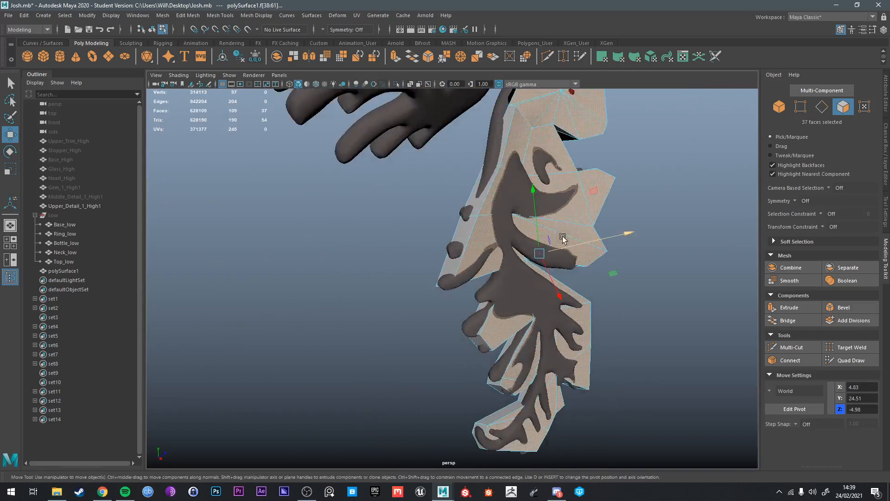
pyautogui.keyDown('alt'); pyautogui.moveTo(562, 240); pyautogui.dragTo(562, 275); pyautogui.keyUp('alt')
pyautogui.moveTo(577, 262); pyautogui.dragTo(552, 292)
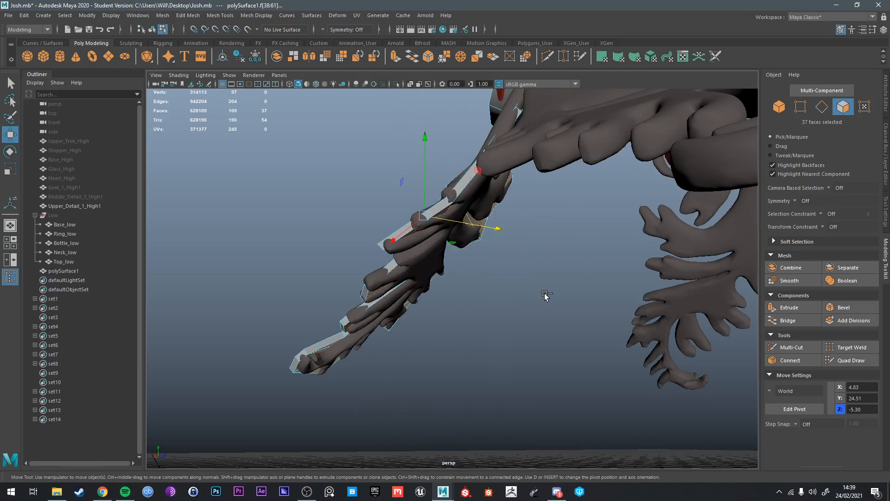
# Step: Extrude the selected back faces with a thickness of 0.1 and a local Z translation of 0.1
pyautogui.hotkey('ctrl', 'e')
pyautogui.press('w')
pyautogui.keyDown('alt'); pyautogui.moveTo(459, 223); pyautogui.dragTo(485, 234); pyautogui.keyUp('alt')
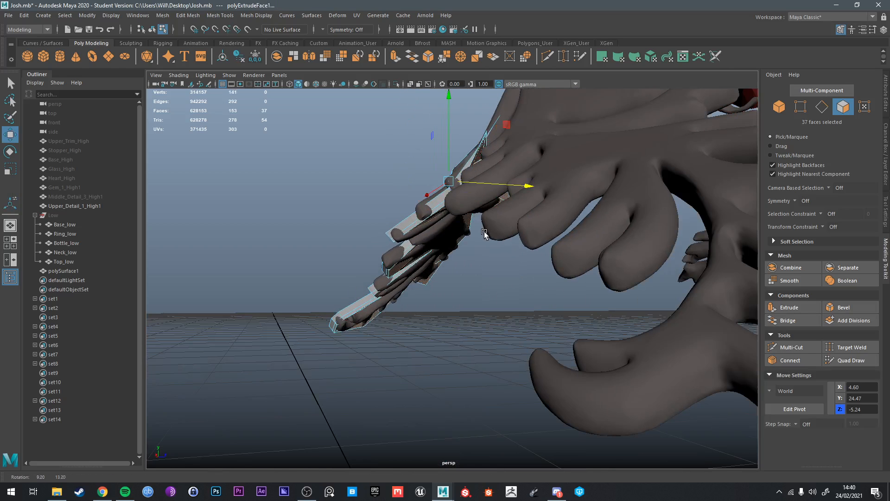
pyautogui.press('t')
pyautogui.moveTo(617, 313); pyautogui.dragTo(620, 314)
pyautogui.keyDown('alt'); pyautogui.moveTo(532, 315); pyautogui.dragTo(502, 278); pyautogui.keyUp('alt')
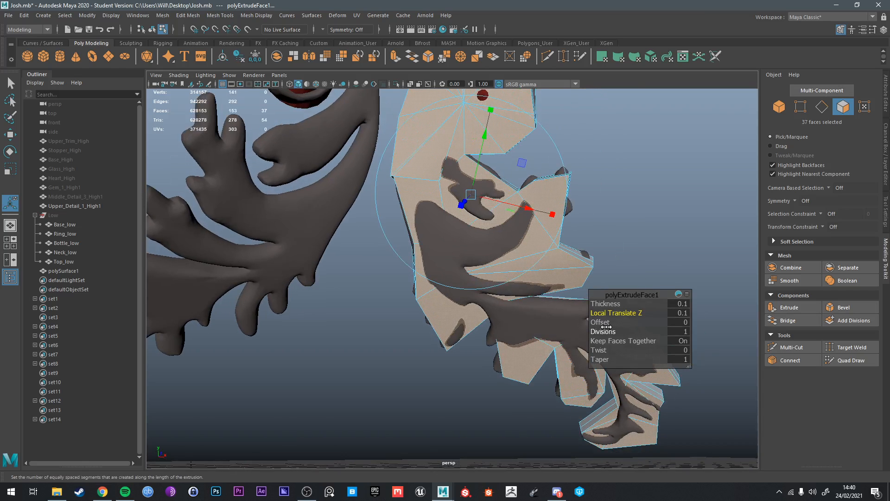
pyautogui.moveTo(605, 314); pyautogui.dragTo(605, 314)
pyautogui.keyDown('alt'); pyautogui.moveTo(557, 340); pyautogui.dragTo(536, 352); pyautogui.keyUp('alt')
pyautogui.press('q')
# Step: Select the redundant middle edge loop running around the leaf's side walls and delete it together with its vertices
pyautogui.keyDown('alt'); pyautogui.moveTo(537, 351); pyautogui.dragTo(552, 296, button='middle'); pyautogui.keyUp('alt')
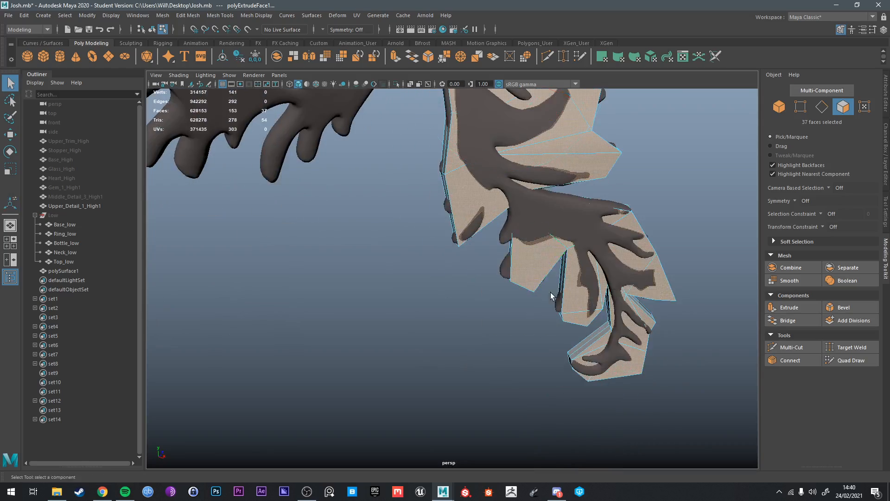
pyautogui.keyDown('alt'); pyautogui.moveTo(552, 296); pyautogui.dragTo(438, 312); pyautogui.keyUp('alt')
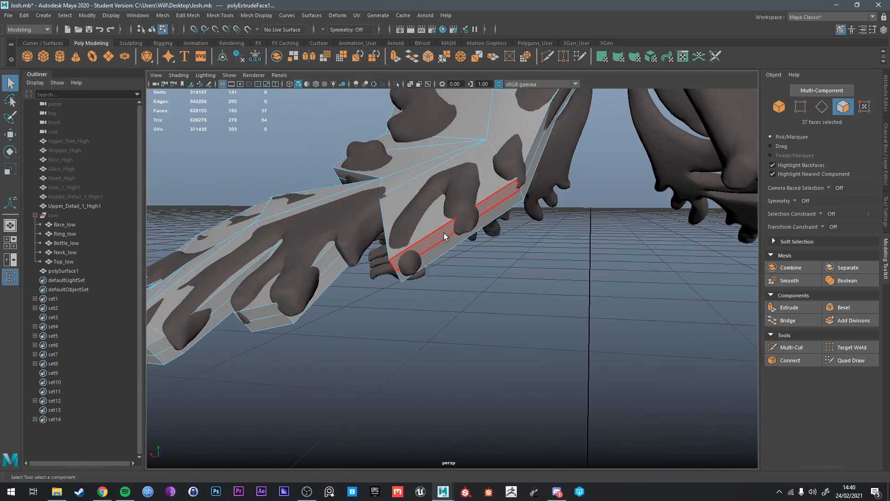
pyautogui.moveTo(444, 232); pyautogui.dragTo(447, 209, button='right')
pyautogui.click(448, 232)
pyautogui.doubleClick(448, 235)
pyautogui.keyDown('alt'); pyautogui.moveTo(447, 236); pyautogui.dragTo(484, 249); pyautogui.keyUp('alt')
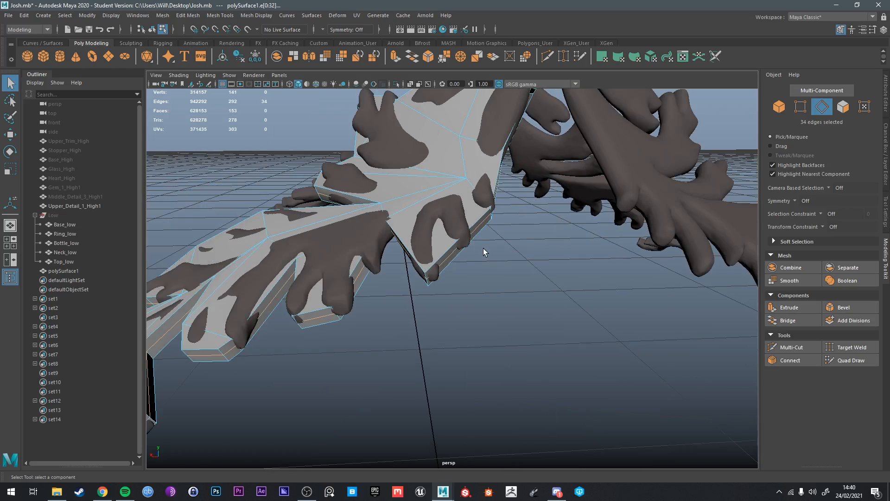
pyautogui.press('r')
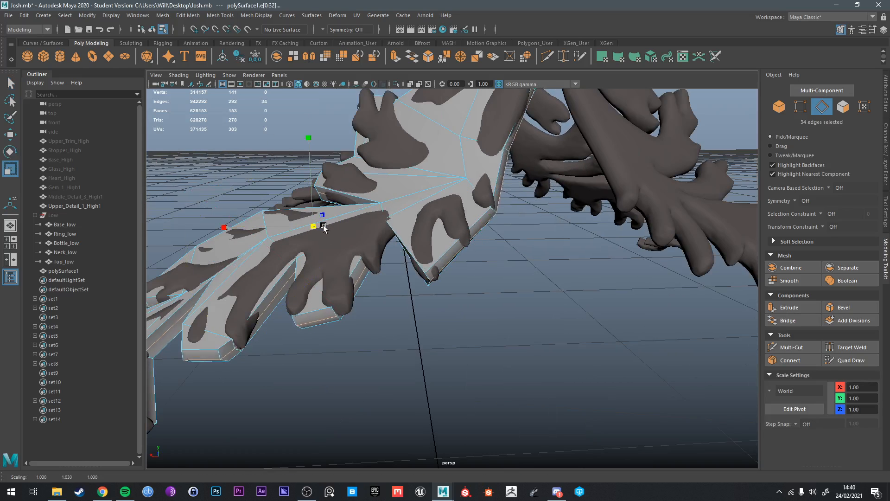
pyautogui.keyDown('alt'); pyautogui.moveTo(316, 228); pyautogui.dragTo(514, 202); pyautogui.keyUp('alt')
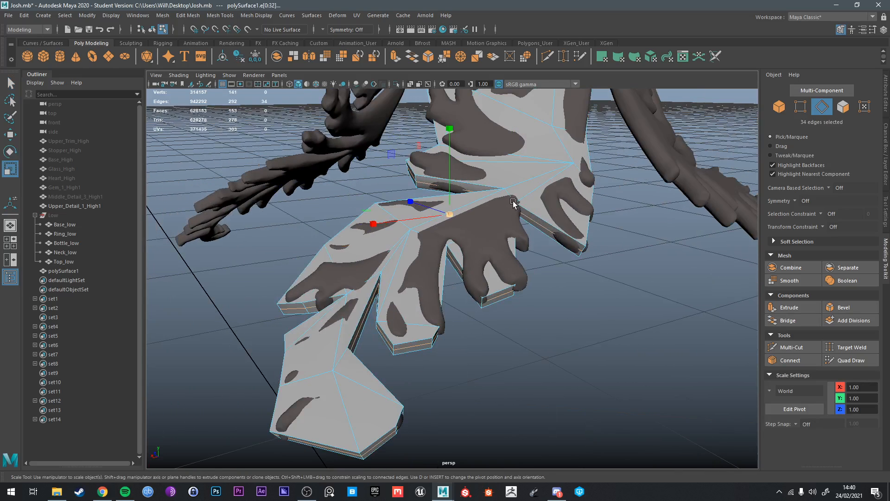
pyautogui.hotkey('ctrl', 'Delete')
# Step: Select the four corner vertices at the tip of the lobe beside the leaf's end and move them along X and Y toward the detail
pyautogui.press('w')
pyautogui.keyDown('alt'); pyautogui.moveTo(380, 254); pyautogui.dragTo(435, 309); pyautogui.keyUp('alt')
pyautogui.press('q')
pyautogui.moveTo(435, 309); pyautogui.dragTo(390, 234, button='right')
pyautogui.moveTo(423, 295); pyautogui.dragTo(466, 345)
pyautogui.press('w')
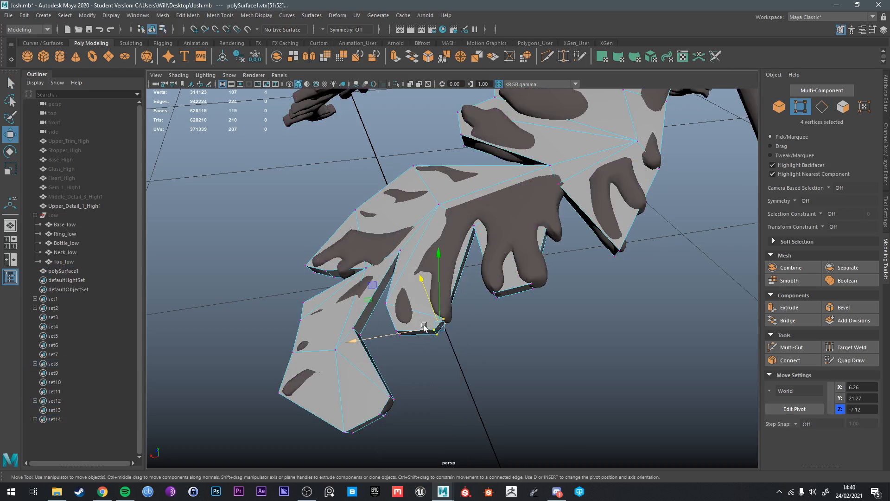
pyautogui.moveTo(423, 327); pyautogui.dragTo(429, 326)
pyautogui.keyDown('alt'); pyautogui.moveTo(430, 326); pyautogui.dragTo(436, 239); pyautogui.keyUp('alt')
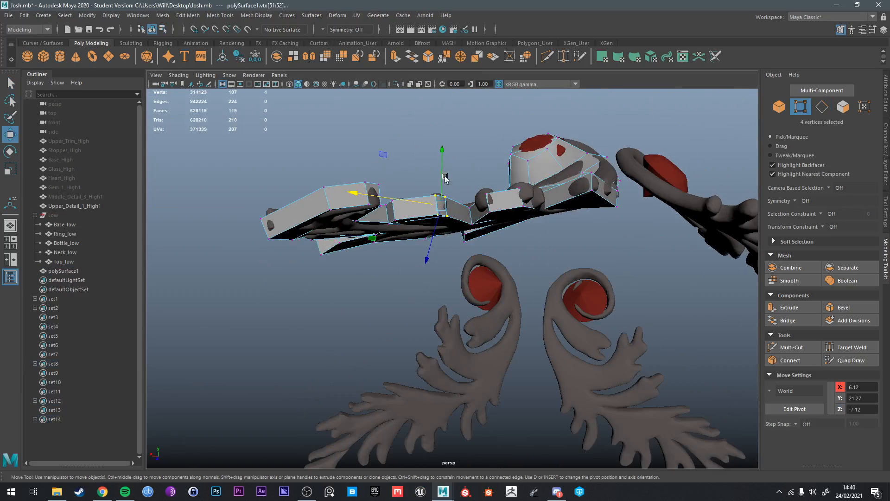
pyautogui.moveTo(442, 182); pyautogui.dragTo(442, 180)
pyautogui.keyDown('alt'); pyautogui.moveTo(442, 180); pyautogui.dragTo(445, 215); pyautogui.keyUp('alt')
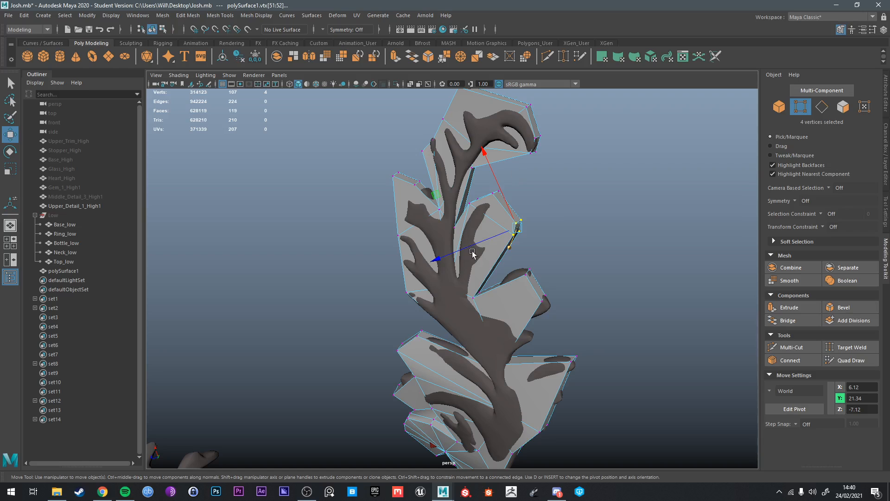
# Step: Isolate the leaf mesh to select two inner vein vertices, then show the high-poly detail again and move them to fit it
pyautogui.press('q')
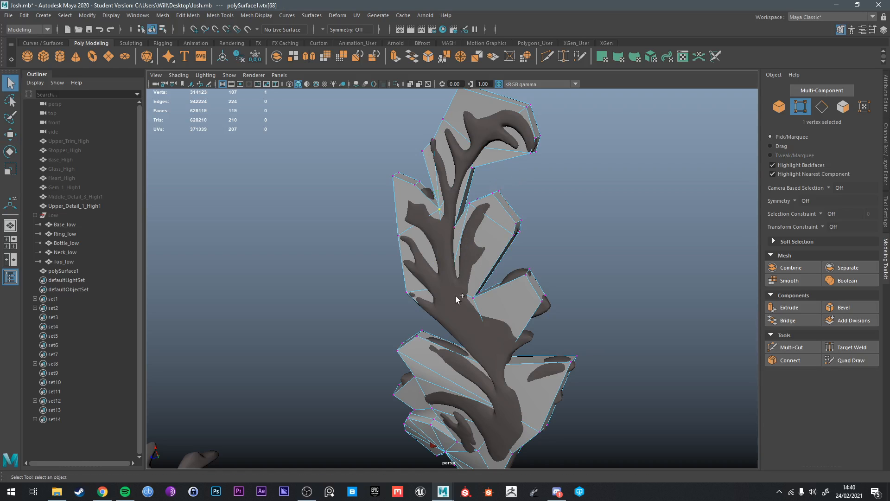
pyautogui.moveTo(493, 265); pyautogui.dragTo(513, 226, button='right')
pyautogui.hotkey('ctrl', '1')
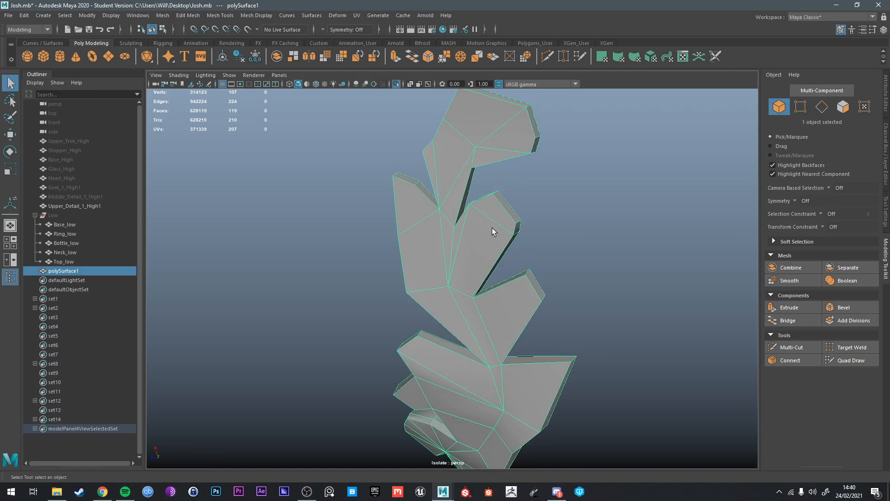
pyautogui.moveTo(449, 269); pyautogui.dragTo(408, 236, button='right')
pyautogui.click(449, 286)
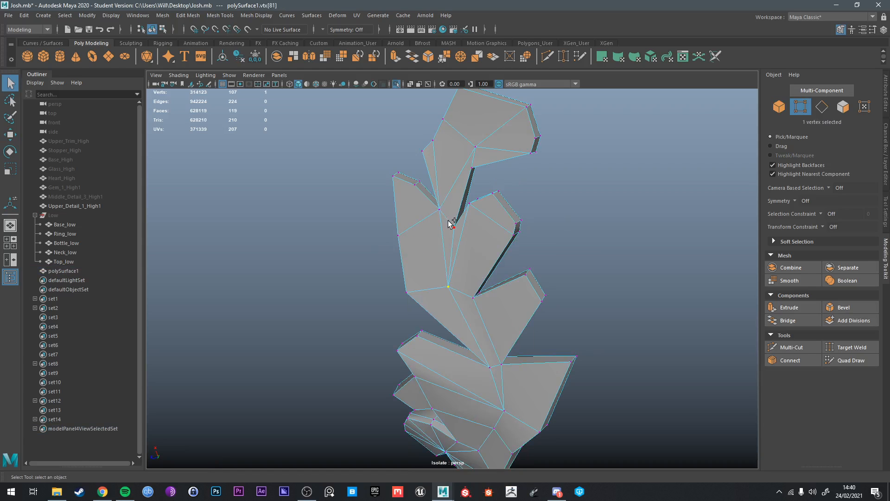
pyautogui.keyDown('shift'); pyautogui.click(439, 207); pyautogui.keyUp('shift')
pyautogui.moveTo(442, 237)
pyautogui.keyDown('alt'); pyautogui.mouseDown()
pyautogui.moveTo(451, 271)
pyautogui.moveTo(452, 247)
pyautogui.moveTo(425, 235)
pyautogui.moveTo(434, 238)
pyautogui.mouseUp(); pyautogui.keyUp('alt')
pyautogui.hotkey('ctrl', '1')
pyautogui.press('w')
pyautogui.moveTo(439, 206); pyautogui.dragTo(473, 126)
pyautogui.moveTo(469, 123); pyautogui.dragTo(484, 149)
pyautogui.keyDown('alt'); pyautogui.moveTo(484, 149); pyautogui.dragTo(470, 242); pyautogui.keyUp('alt')
# Step: Move the central vertex of the leaf's end lobe along Y to fit the high-poly surface
pyautogui.click(567, 363)
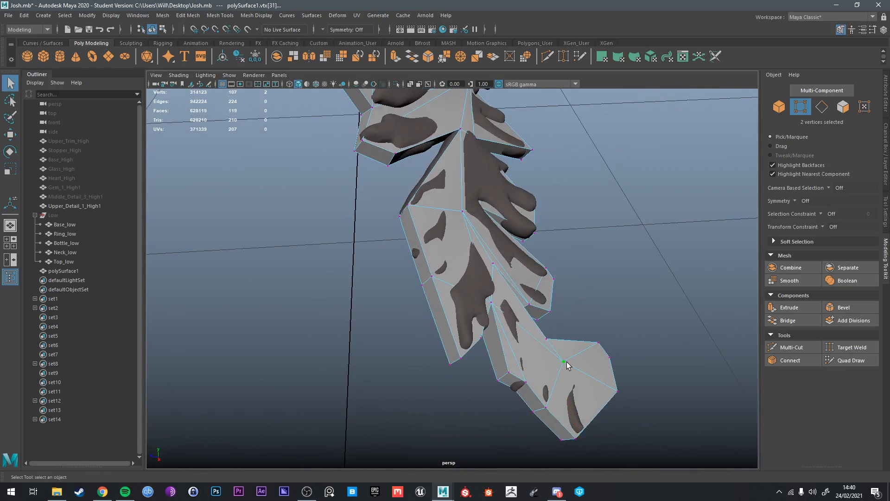
pyautogui.keyDown('alt'); pyautogui.moveTo(566, 364); pyautogui.dragTo(599, 273); pyautogui.keyUp('alt')
pyautogui.moveTo(591, 250); pyautogui.dragTo(606, 343)
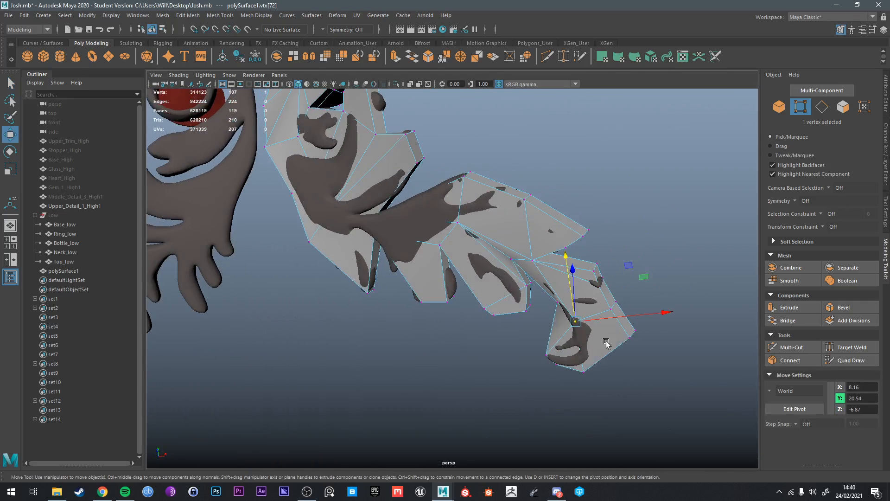
pyautogui.keyDown('alt'); pyautogui.moveTo(586, 378); pyautogui.dragTo(439, 261); pyautogui.keyUp('alt')
pyautogui.moveTo(438, 263); pyautogui.dragTo(443, 243)
pyautogui.moveTo(432, 212); pyautogui.dragTo(433, 214)
# Step: Reposition the two corner vertices at the short middle lobe's tip and raise the vertices in the notches on either side of it
pyautogui.keyDown('alt'); pyautogui.moveTo(432, 214); pyautogui.dragTo(486, 295); pyautogui.keyUp('alt')
pyautogui.press('q')
pyautogui.moveTo(437, 312); pyautogui.dragTo(467, 341)
pyautogui.press('w')
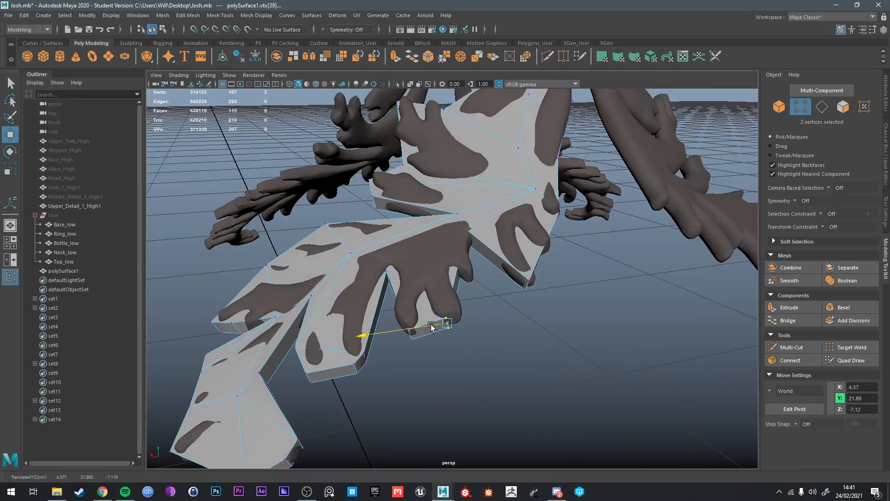
pyautogui.click(386, 272)
pyautogui.keyDown('alt'); pyautogui.moveTo(385, 275); pyautogui.dragTo(462, 228); pyautogui.keyUp('alt')
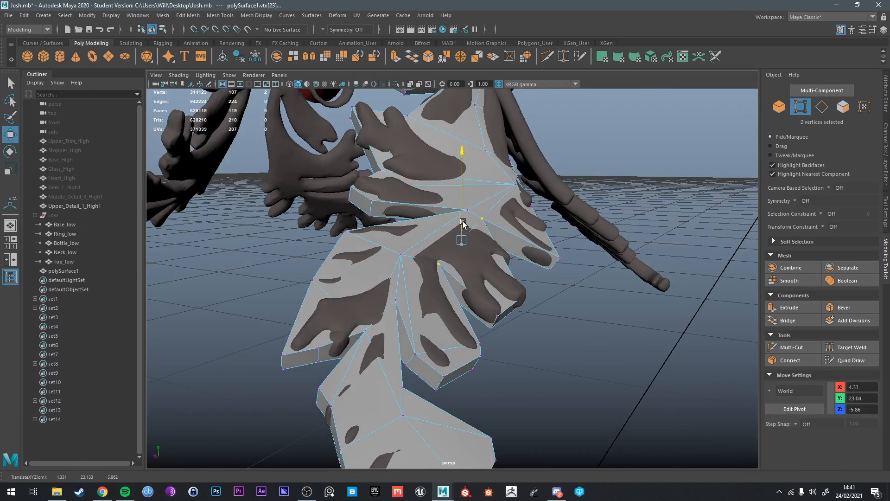
pyautogui.click(483, 217)
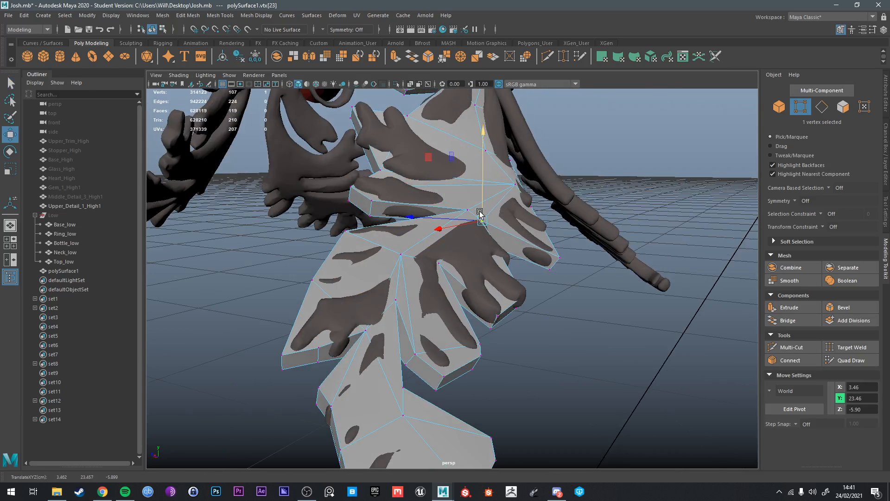
pyautogui.keyDown('alt'); pyautogui.moveTo(468, 249); pyautogui.dragTo(408, 212); pyautogui.keyUp('alt')
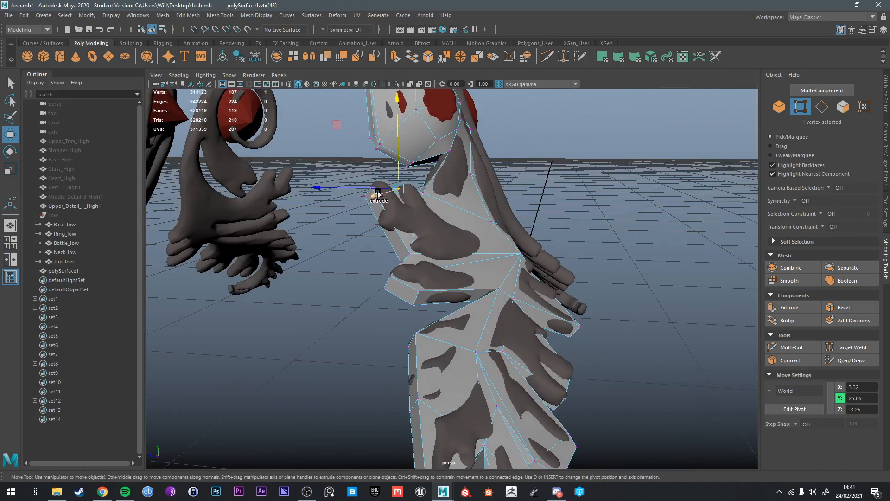
# Step: Move the tip vertices of the upper lobe below the curl, and the vertices at the neighbouring notch and lobe, along Y toward the detail
pyautogui.press('q')
pyautogui.press('w')
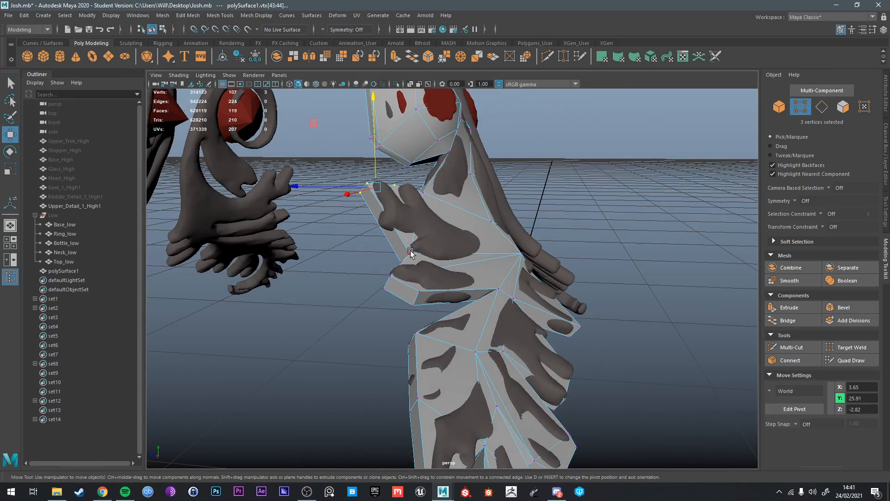
pyautogui.click(410, 252)
pyautogui.keyDown('alt'); pyautogui.moveTo(410, 252); pyautogui.dragTo(446, 262); pyautogui.keyUp('alt')
pyautogui.keyDown('shift'); pyautogui.click(428, 192); pyautogui.keyUp('shift')
pyautogui.click(471, 288)
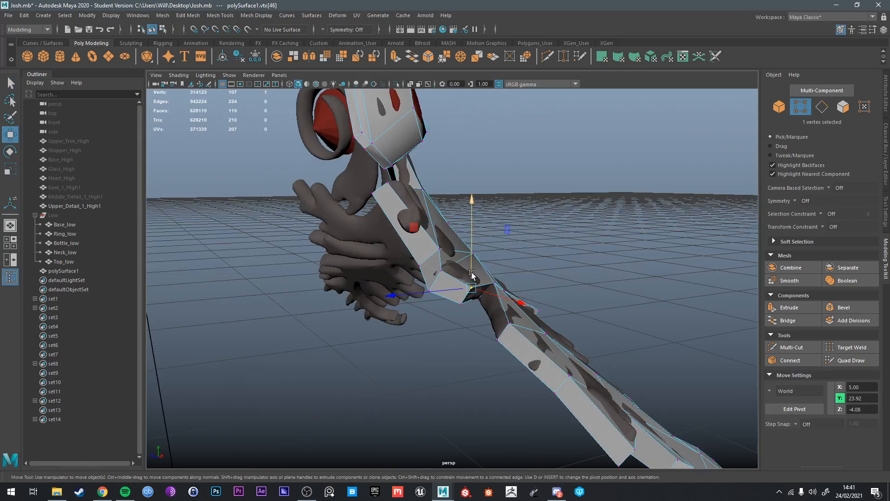
# Step: Isolate the leaf, insert an edge loop across the short middle lobe with Multi-Cut, select the loop, and show the high-poly detail again
pyautogui.keyDown('alt'); pyautogui.moveTo(585, 262); pyautogui.dragTo(511, 246); pyautogui.keyUp('alt')
pyautogui.scroll(5, 487, 266)
pyautogui.press('q')
pyautogui.moveTo(524, 283); pyautogui.dragTo(570, 221, button='right')
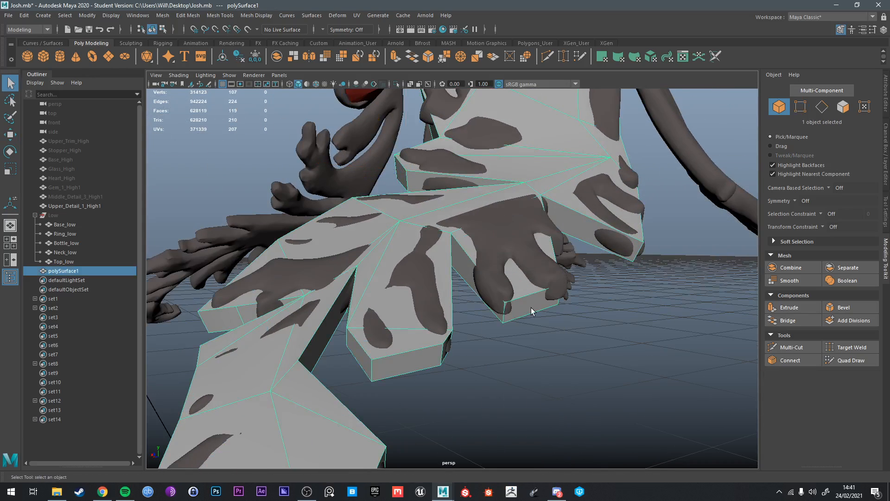
pyautogui.hotkey('ctrl', '1')
pyautogui.keyDown('alt'); pyautogui.moveTo(527, 305); pyautogui.dragTo(560, 88); pyautogui.keyUp('alt')
pyautogui.click(548, 56)
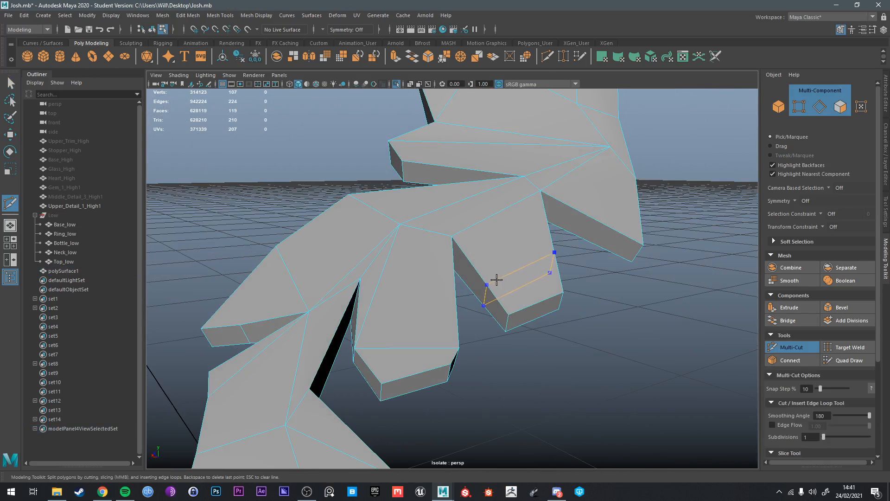
pyautogui.press('q')
pyautogui.moveTo(509, 281); pyautogui.dragTo(507, 212, button='right')
pyautogui.doubleClick(512, 273)
pyautogui.hotkey('ctrl', '1')
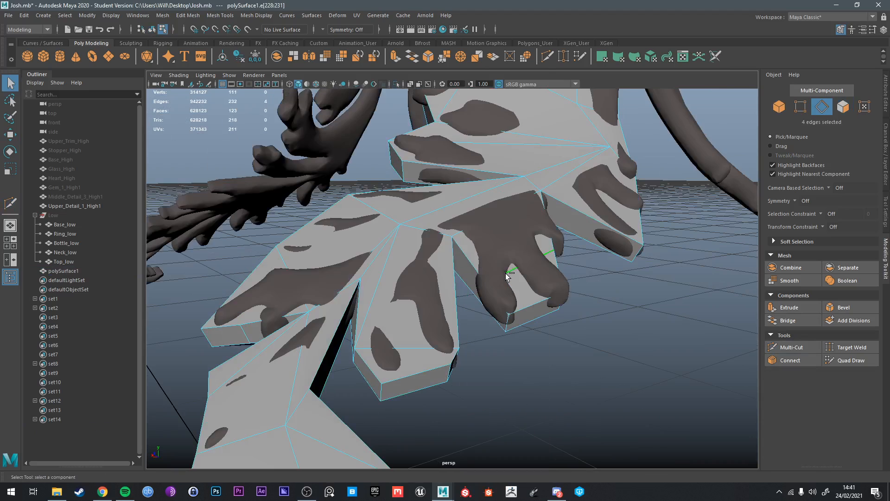
# Step: Move the new edge loop on the short middle lobe toward the detail and adjust its outer side edge along Y
pyautogui.moveTo(508, 274)
pyautogui.keyDown('alt'); pyautogui.mouseDown()
pyautogui.moveTo(520, 269)
pyautogui.moveTo(500, 265)
pyautogui.mouseUp(); pyautogui.keyUp('alt')
pyautogui.press('w')
pyautogui.keyDown('alt'); pyautogui.moveTo(499, 264); pyautogui.dragTo(531, 251); pyautogui.keyUp('alt')
pyautogui.keyDown('alt'); pyautogui.moveTo(526, 260); pyautogui.dragTo(482, 308); pyautogui.keyUp('alt')
pyautogui.press('q')
pyautogui.click(532, 277)
pyautogui.press('w')
pyautogui.moveTo(521, 274)
pyautogui.keyDown('alt'); pyautogui.mouseDown()
pyautogui.moveTo(513, 285)
pyautogui.moveTo(525, 274)
pyautogui.mouseUp(); pyautogui.keyUp('alt')
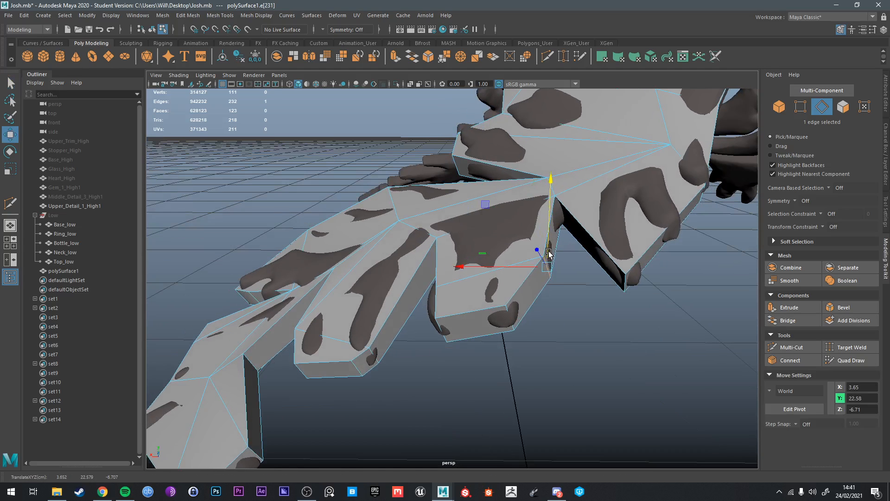
pyautogui.keyDown('alt'); pyautogui.moveTo(549, 254); pyautogui.dragTo(524, 276); pyautogui.keyUp('alt')
# Step: Select the end face of the short middle lobe and move it to fit the tips of the high-poly detail
pyautogui.click(525, 219)
pyautogui.press('e')
pyautogui.press('q')
pyautogui.press('F11')
pyautogui.moveTo(521, 262); pyautogui.dragTo(519, 265, button='right')
pyautogui.press('r')
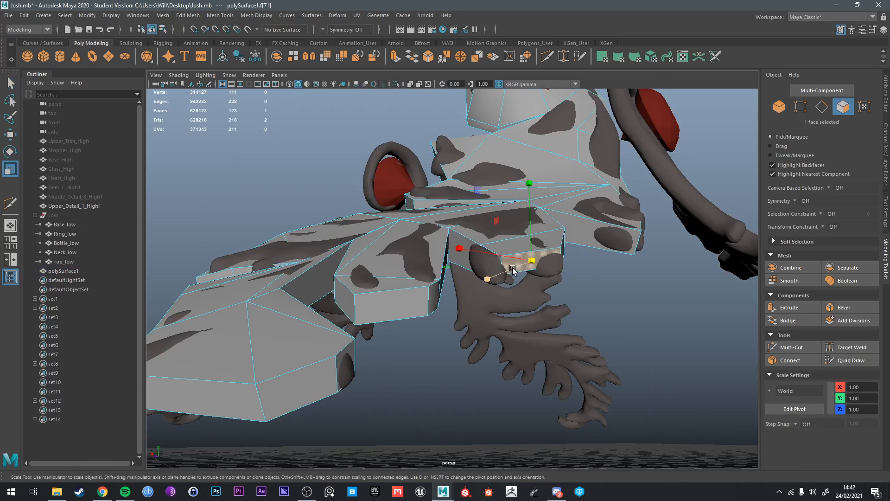
pyautogui.keyDown('alt'); pyautogui.moveTo(513, 270); pyautogui.dragTo(506, 294); pyautogui.keyUp('alt')
pyautogui.press('w')
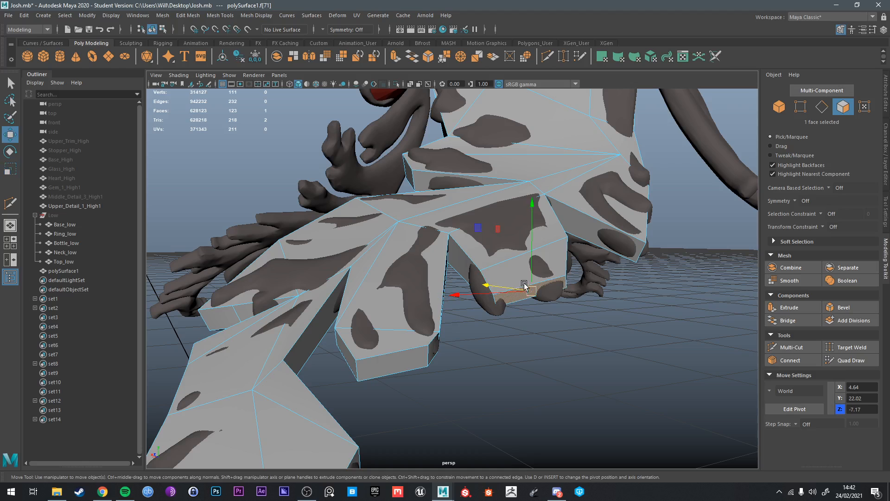
pyautogui.keyDown('alt'); pyautogui.moveTo(533, 281); pyautogui.dragTo(478, 302); pyautogui.keyUp('alt')
# Step: Move the short middle lobe's inner side edge along X, and adjust two of its outer edges along Y
pyautogui.press('q')
pyautogui.press('F10')
pyautogui.click(518, 257)
pyautogui.click(485, 293)
pyautogui.press('w')
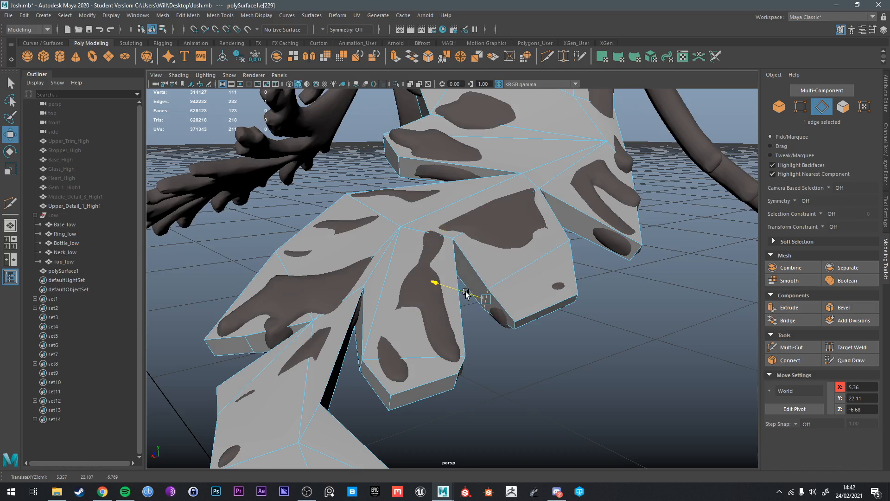
pyautogui.moveTo(487, 277); pyautogui.dragTo(515, 246)
pyautogui.click(515, 246)
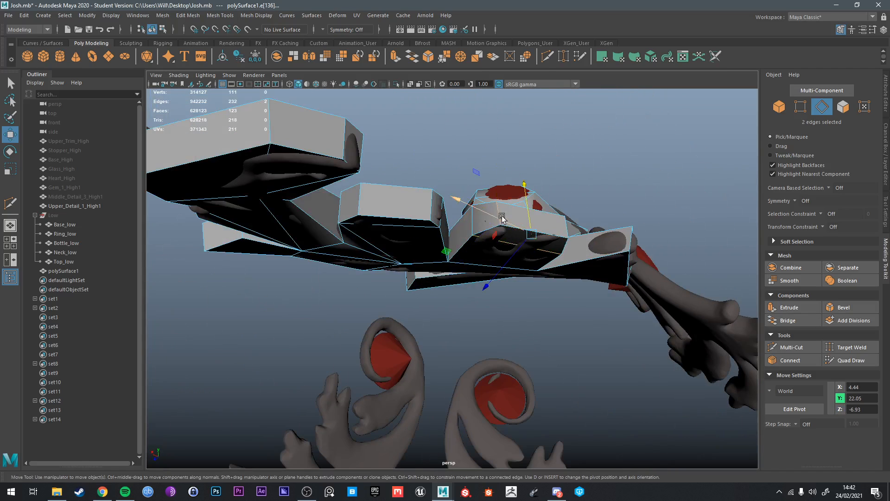
pyautogui.moveTo(527, 216)
pyautogui.mouseDown()
pyautogui.moveTo(507, 258)
pyautogui.moveTo(518, 234)
pyautogui.moveTo(584, 289)
pyautogui.moveTo(539, 205)
pyautogui.mouseUp()
pyautogui.click(517, 241)
# Step: Move the edge in the notch beside the short lobe along Y and shift the outer edge below the curl along X
pyautogui.press('q')
pyautogui.press('F8')
pyautogui.moveTo(539, 205); pyautogui.dragTo(536, 189, button='right')
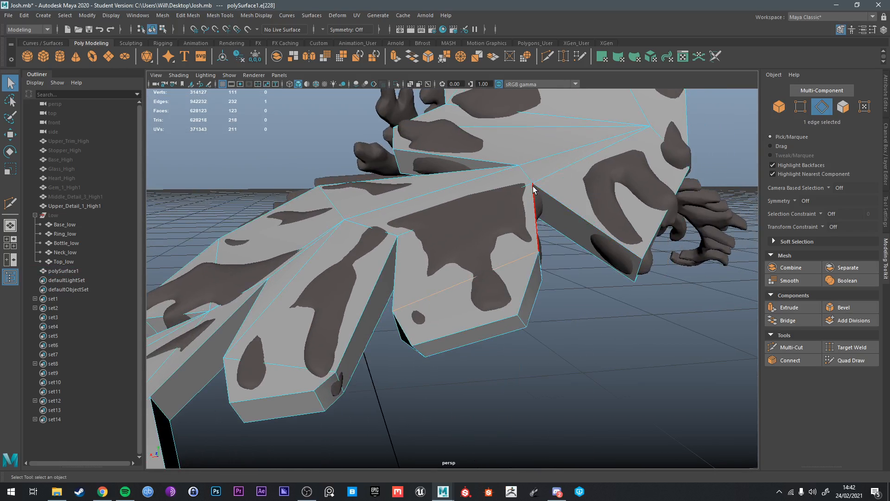
pyautogui.keyDown('alt'); pyautogui.moveTo(535, 189); pyautogui.dragTo(549, 217); pyautogui.keyUp('alt')
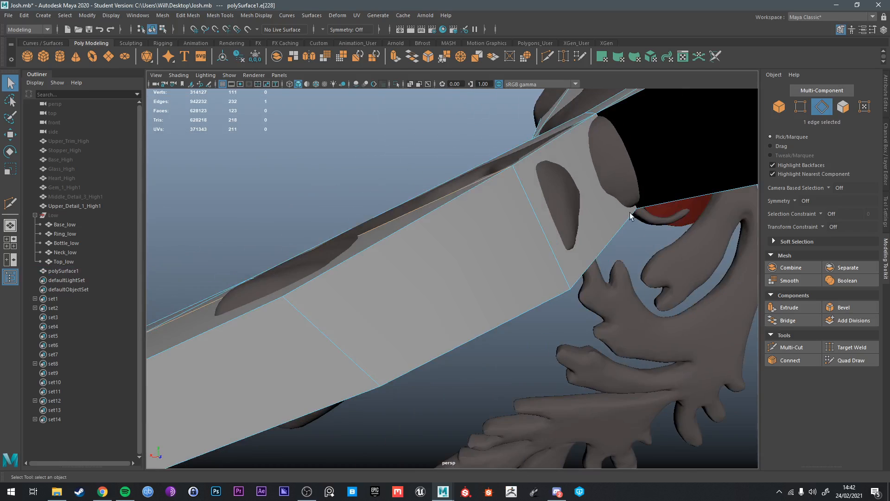
pyautogui.keyDown('alt'); pyautogui.moveTo(630, 216); pyautogui.dragTo(631, 191); pyautogui.keyUp('alt')
pyautogui.scroll(5, 633, 191)
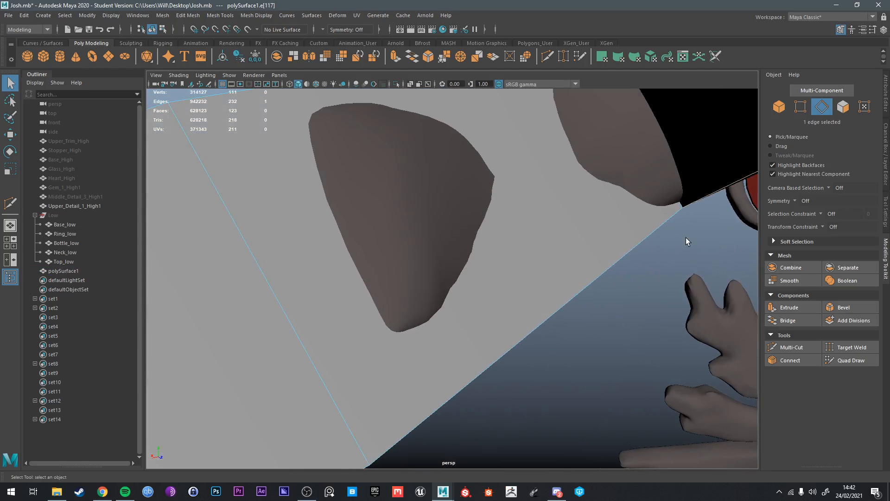
pyautogui.keyDown('alt'); pyautogui.moveTo(608, 307); pyautogui.dragTo(638, 365); pyautogui.keyUp('alt')
pyautogui.press('w')
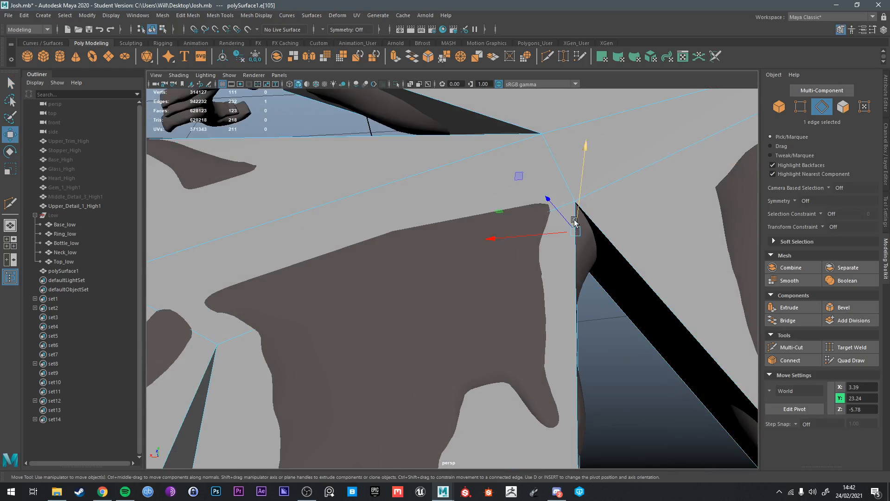
pyautogui.moveTo(557, 213); pyautogui.dragTo(560, 283)
pyautogui.scroll(-6, 581, 247)
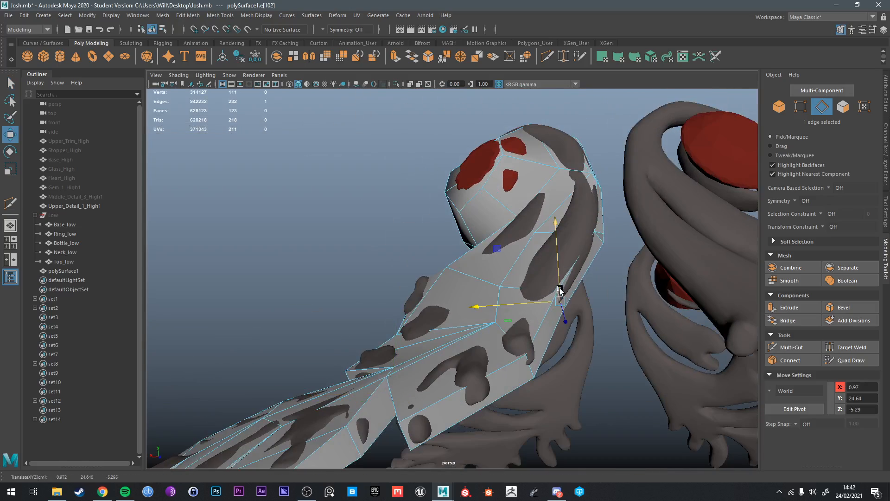
# Step: Merge the corner vertex at the curl's back edge into its neighbouring vertex with Target Weld
pyautogui.keyDown('alt'); pyautogui.moveTo(568, 279); pyautogui.dragTo(578, 255); pyautogui.keyUp('alt')
pyautogui.scroll(3, 577, 255)
pyautogui.keyDown('alt'); pyautogui.moveTo(577, 255); pyautogui.dragTo(598, 215, button='middle'); pyautogui.keyUp('alt')
pyautogui.keyDown('alt'); pyautogui.moveTo(597, 216); pyautogui.dragTo(655, 75); pyautogui.keyUp('alt')
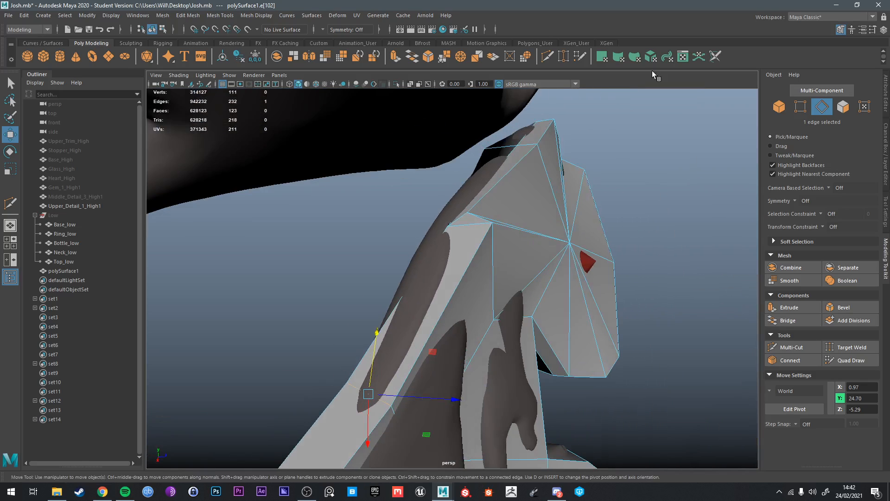
pyautogui.click(568, 60)
pyautogui.moveTo(472, 210); pyautogui.dragTo(452, 212, button='right')
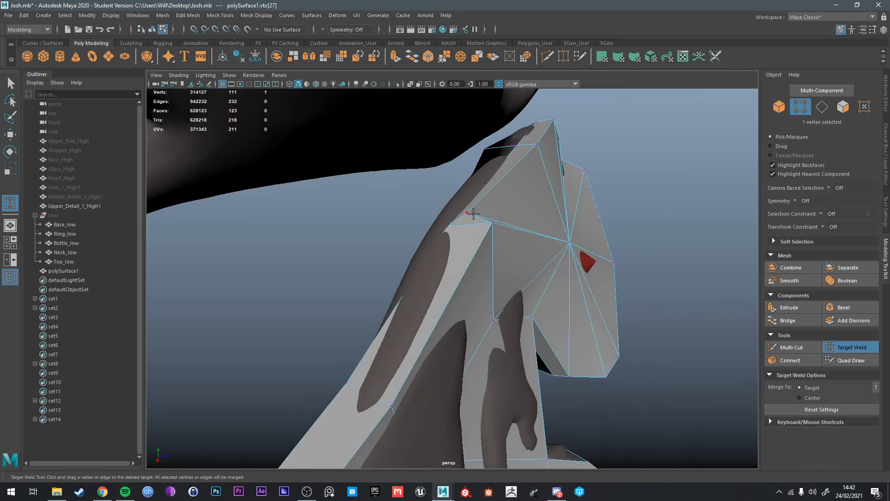
pyautogui.moveTo(473, 214); pyautogui.dragTo(509, 230)
pyautogui.hotkey('ctrl', 'z')
pyautogui.keyDown('alt'); pyautogui.moveTo(509, 230); pyautogui.dragTo(563, 263); pyautogui.keyUp('alt')
pyautogui.press('q')
pyautogui.moveTo(528, 235); pyautogui.dragTo(529, 298, button='right')
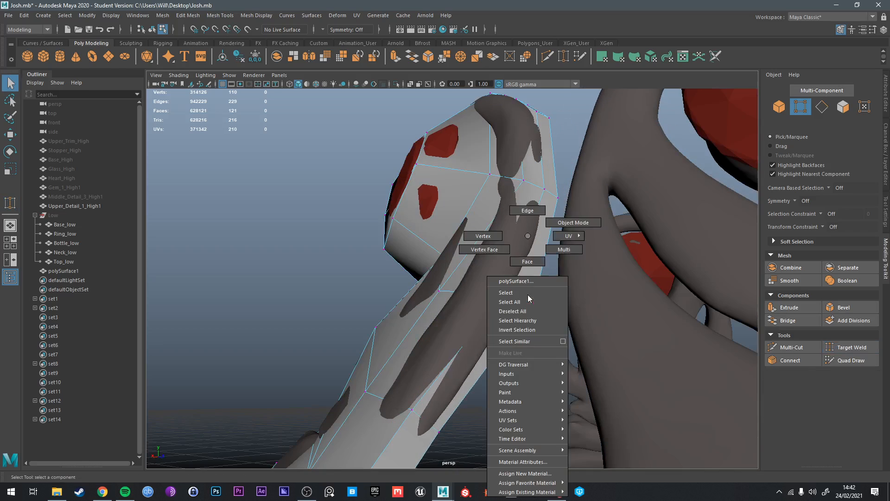
# Step: Return the leaf mesh to object mode and isolate it in the viewport
pyautogui.moveTo(516, 216); pyautogui.dragTo(515, 215, button='right')
pyautogui.click(518, 296)
pyautogui.press('w')
pyautogui.moveTo(518, 295)
pyautogui.keyDown('alt'); pyautogui.mouseDown()
pyautogui.moveTo(528, 321)
pyautogui.moveTo(534, 307)
pyautogui.moveTo(526, 311)
pyautogui.mouseUp(); pyautogui.keyUp('alt')
pyautogui.keyDown('alt'); pyautogui.moveTo(526, 310); pyautogui.dragTo(483, 312); pyautogui.keyUp('alt')
pyautogui.moveTo(534, 299)
pyautogui.keyDown('alt'); pyautogui.mouseDown()
pyautogui.moveTo(511, 339)
pyautogui.moveTo(532, 283)
pyautogui.mouseUp(); pyautogui.keyUp('alt')
pyautogui.moveTo(532, 284); pyautogui.dragTo(554, 230, button='right')
pyautogui.hotkey('ctrl', '1')
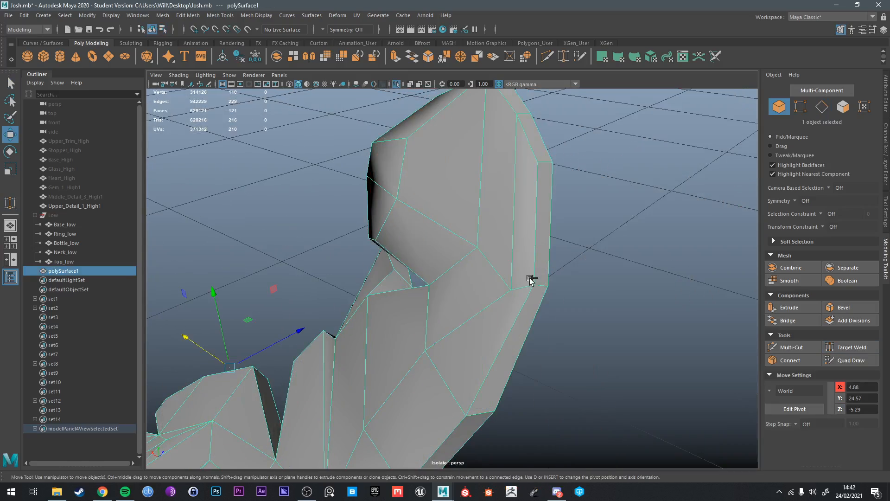
pyautogui.keyDown('alt'); pyautogui.moveTo(530, 278); pyautogui.dragTo(562, 225); pyautogui.keyUp('alt')
# Step: Merge the doubled vertices along the curl's back edge into their outer neighbours with Target Weld
pyautogui.click(566, 59)
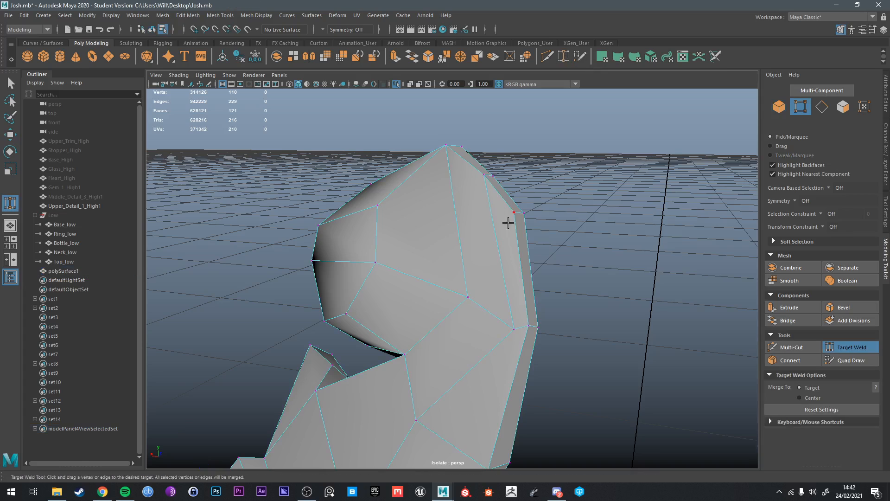
pyautogui.keyDown('alt'); pyautogui.moveTo(509, 221); pyautogui.dragTo(509, 231); pyautogui.keyUp('alt')
pyautogui.moveTo(515, 329); pyautogui.dragTo(529, 326)
pyautogui.keyDown('alt'); pyautogui.moveTo(529, 324); pyautogui.dragTo(489, 369); pyautogui.keyUp('alt')
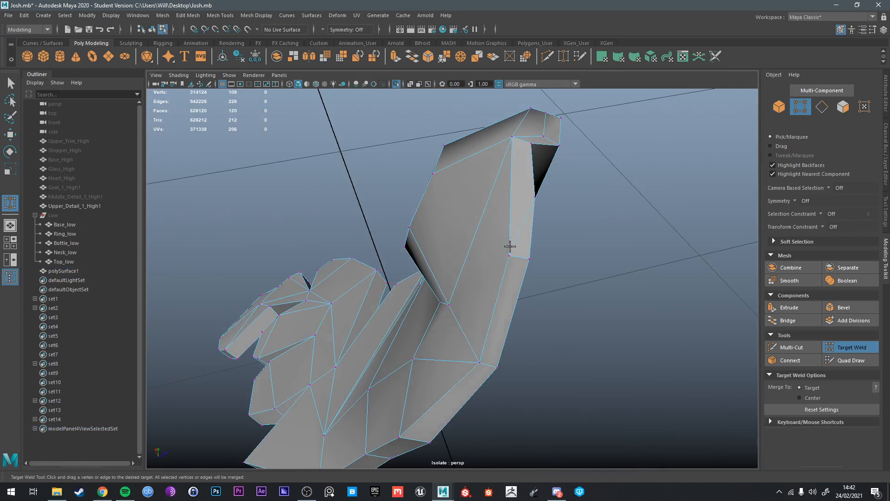
pyautogui.keyDown('alt'); pyautogui.moveTo(509, 247); pyautogui.dragTo(483, 237); pyautogui.keyUp('alt')
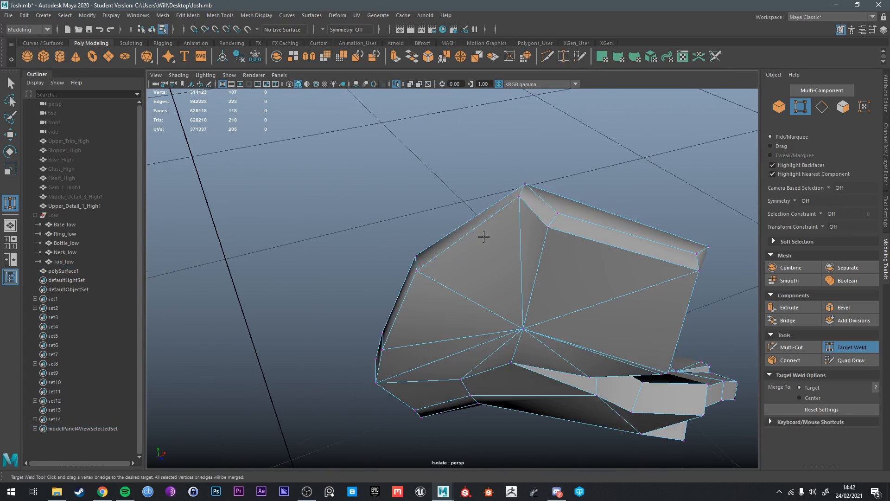
# Step: Merge the remaining doubled vertices around the curl's rim and underside into their neighbouring corners with Target Weld
pyautogui.moveTo(526, 218); pyautogui.dragTo(548, 227)
pyautogui.keyDown('alt'); pyautogui.moveTo(548, 227); pyautogui.dragTo(528, 223); pyautogui.keyUp('alt')
pyautogui.keyDown('alt'); pyautogui.moveTo(527, 223); pyautogui.dragTo(525, 254); pyautogui.keyUp('alt')
pyautogui.moveTo(456, 301); pyautogui.dragTo(483, 312)
pyautogui.keyDown('alt'); pyautogui.moveTo(489, 308); pyautogui.dragTo(511, 182, button='middle'); pyautogui.keyUp('alt')
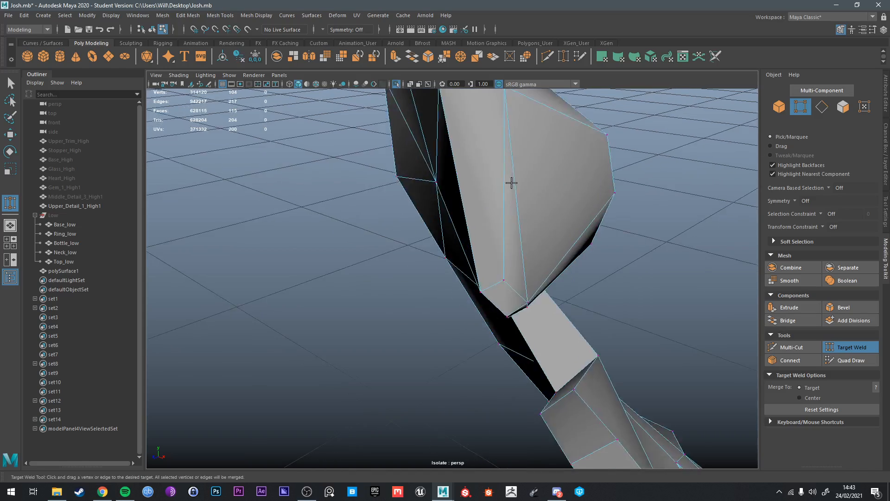
pyautogui.keyDown('alt'); pyautogui.moveTo(496, 274); pyautogui.dragTo(506, 247); pyautogui.keyUp('alt')
pyautogui.moveTo(526, 212); pyautogui.dragTo(513, 228)
pyautogui.keyDown('alt'); pyautogui.moveTo(513, 228); pyautogui.dragTo(524, 257); pyautogui.keyUp('alt')
pyautogui.keyDown('alt'); pyautogui.moveTo(525, 257); pyautogui.dragTo(514, 275, button='middle'); pyautogui.keyUp('alt')
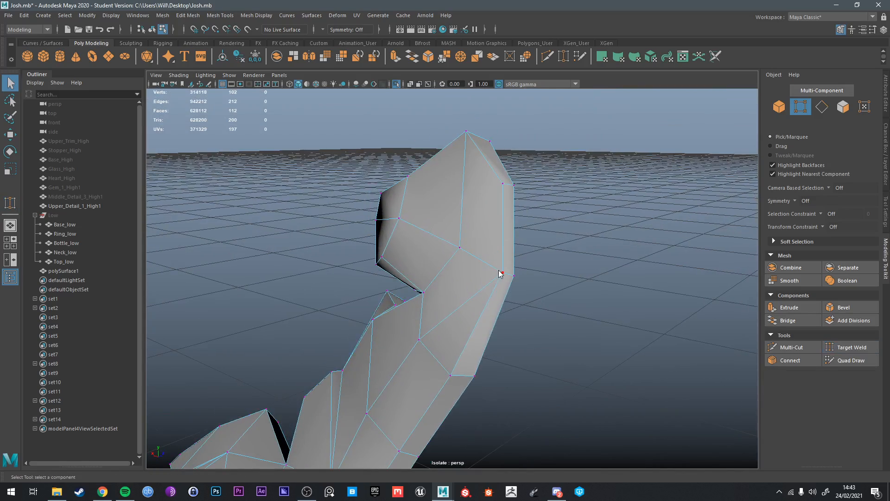
# Step: Show the full scene again and move the side edge on the curl's back along X to fit the high-poly detail
pyautogui.moveTo(496, 232); pyautogui.dragTo(534, 218, button='right')
pyautogui.hotkey('ctrl', '1')
pyautogui.moveTo(502, 253); pyautogui.dragTo(498, 216, button='right')
pyautogui.click(504, 234)
pyautogui.keyDown('alt'); pyautogui.moveTo(504, 235); pyautogui.dragTo(487, 208); pyautogui.keyUp('alt')
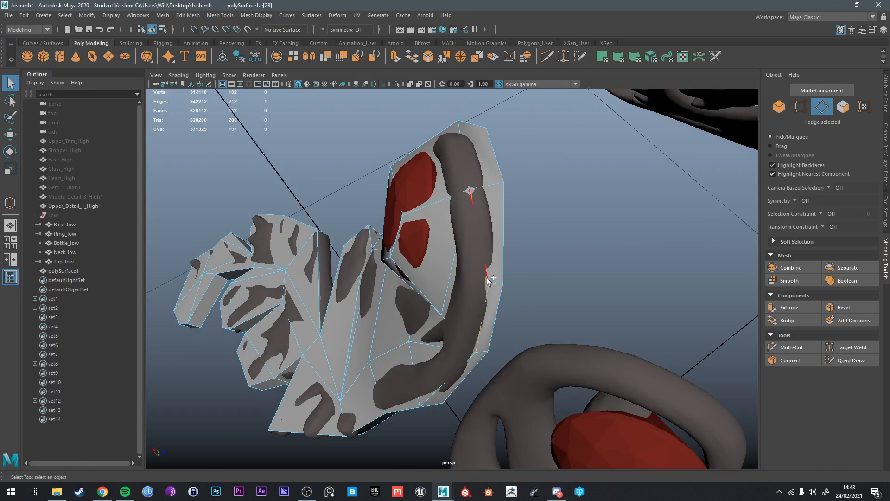
pyautogui.press('w')
pyautogui.moveTo(453, 303); pyautogui.dragTo(460, 309)
pyautogui.keyDown('alt'); pyautogui.moveTo(460, 308); pyautogui.dragTo(519, 282); pyautogui.keyUp('alt')
pyautogui.keyDown('alt'); pyautogui.moveTo(525, 248); pyautogui.dragTo(514, 276); pyautogui.keyUp('alt')
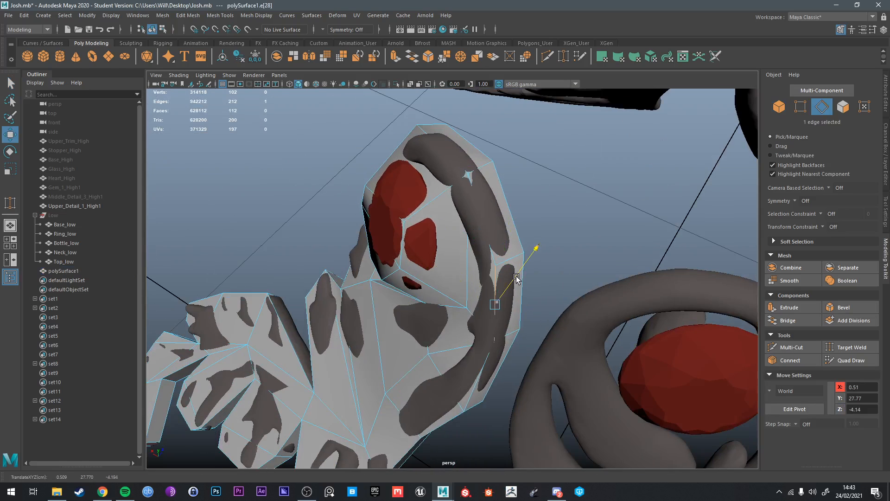
pyautogui.press('q')
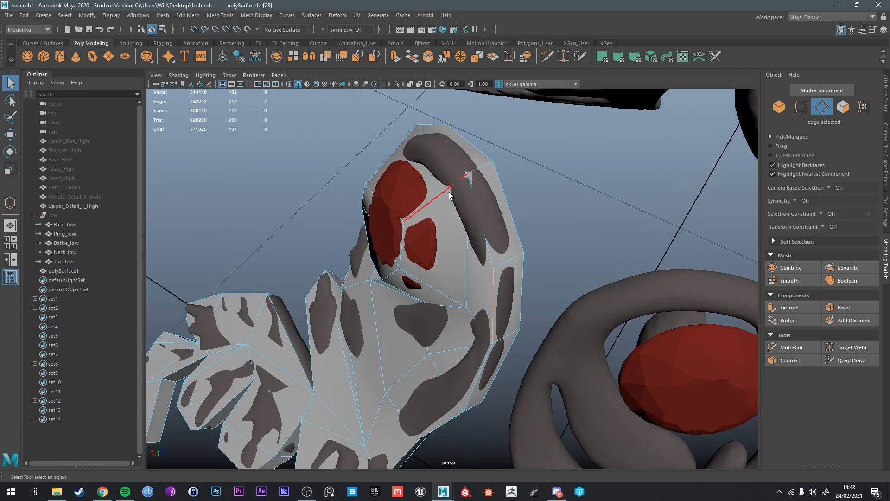
# Step: Move individual vertices on the curl's front face beside the red gem outward, mainly along X, to enclose the gem
pyautogui.keyDown('alt'); pyautogui.moveTo(459, 196); pyautogui.dragTo(446, 201); pyautogui.keyUp('alt')
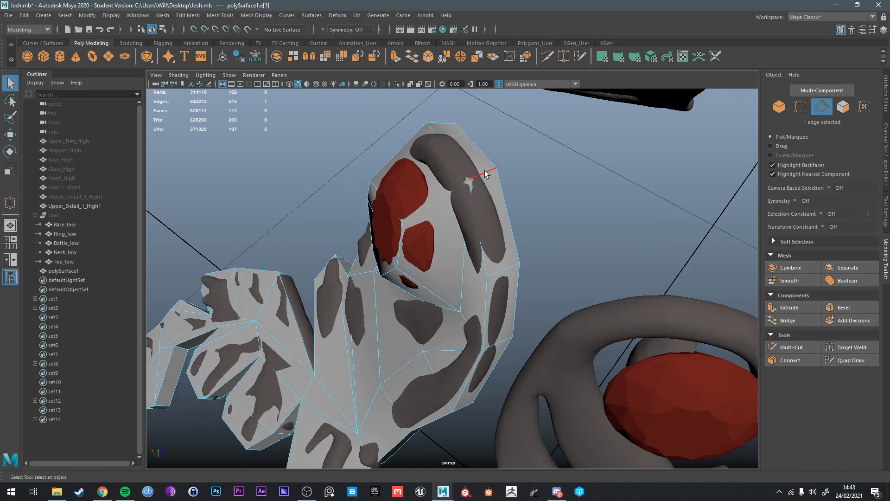
pyautogui.moveTo(472, 182); pyautogui.dragTo(461, 184, button='right')
pyautogui.keyDown('alt'); pyautogui.moveTo(470, 181); pyautogui.dragTo(343, 163); pyautogui.keyUp('alt')
pyautogui.press('w')
pyautogui.keyDown('alt'); pyautogui.moveTo(343, 163); pyautogui.dragTo(415, 222); pyautogui.keyUp('alt')
pyautogui.keyDown('alt'); pyautogui.moveTo(415, 222); pyautogui.dragTo(463, 234); pyautogui.keyUp('alt')
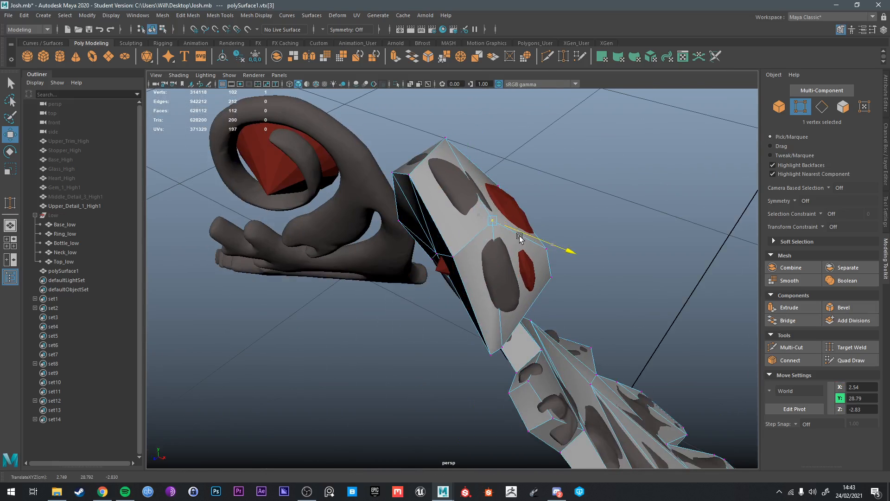
pyautogui.moveTo(520, 238); pyautogui.dragTo(527, 241)
pyautogui.keyDown('alt'); pyautogui.moveTo(526, 241); pyautogui.dragTo(429, 280); pyautogui.keyUp('alt')
pyautogui.keyDown('alt'); pyautogui.moveTo(429, 280); pyautogui.dragTo(400, 232); pyautogui.keyUp('alt')
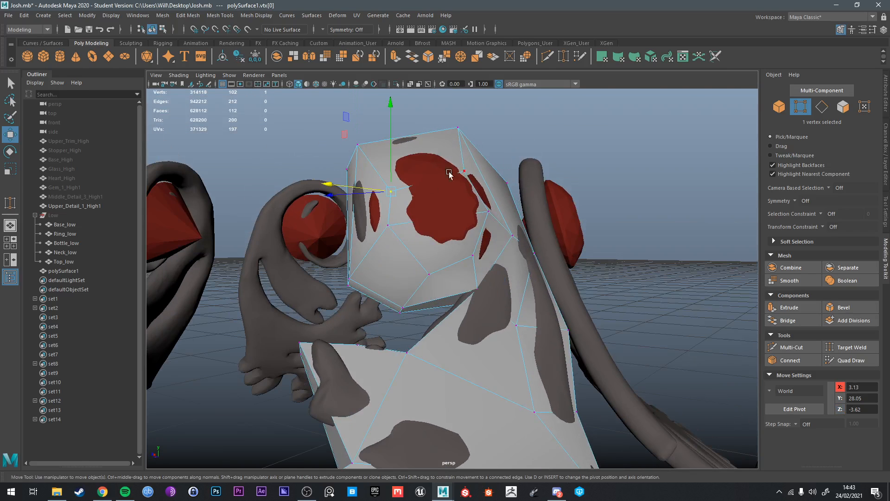
pyautogui.moveTo(428, 146); pyautogui.dragTo(428, 141)
pyautogui.keyDown('alt'); pyautogui.moveTo(428, 141); pyautogui.dragTo(449, 174); pyautogui.keyUp('alt')
pyautogui.keyDown('alt'); pyautogui.moveTo(484, 189); pyautogui.dragTo(467, 201); pyautogui.keyUp('alt')
pyautogui.keyDown('alt'); pyautogui.moveTo(483, 249); pyautogui.dragTo(462, 252); pyautogui.keyUp('alt')
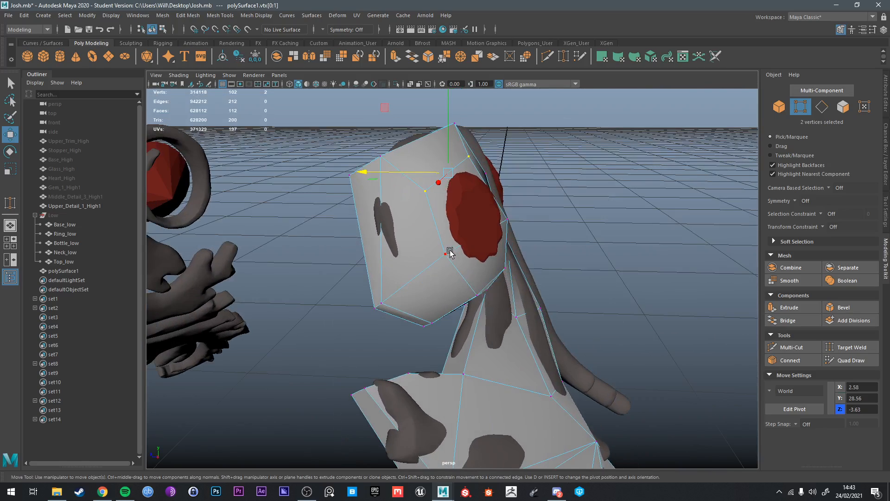
# Step: Select the six vertices around the red gem on the curl's face and move them together to fit the gem
pyautogui.click(448, 253)
pyautogui.keyDown('alt'); pyautogui.moveTo(515, 233); pyautogui.dragTo(484, 230); pyautogui.keyUp('alt')
pyautogui.keyDown('shift'); pyautogui.click(454, 160); pyautogui.keyUp('shift')
pyautogui.press('q')
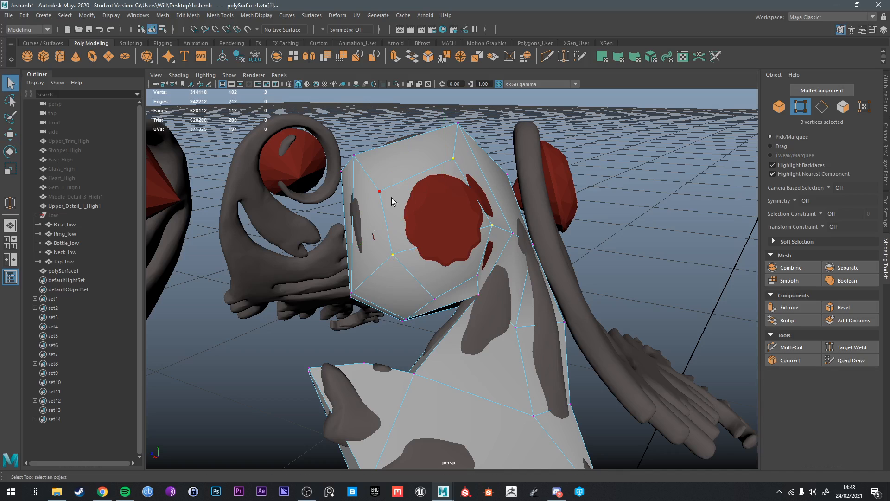
pyautogui.keyDown('alt'); pyautogui.moveTo(483, 295); pyautogui.dragTo(485, 264); pyautogui.keyUp('alt')
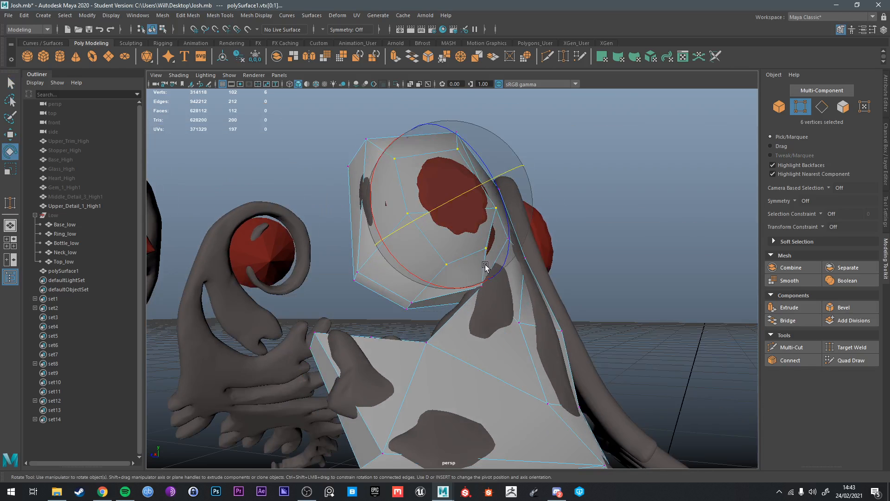
pyautogui.press('r')
pyautogui.press('w')
pyautogui.moveTo(432, 212); pyautogui.dragTo(496, 216)
pyautogui.press('e')
pyautogui.press('q')
pyautogui.moveTo(514, 236); pyautogui.dragTo(560, 222, button='right')
pyautogui.scroll(-3, 547, 229)
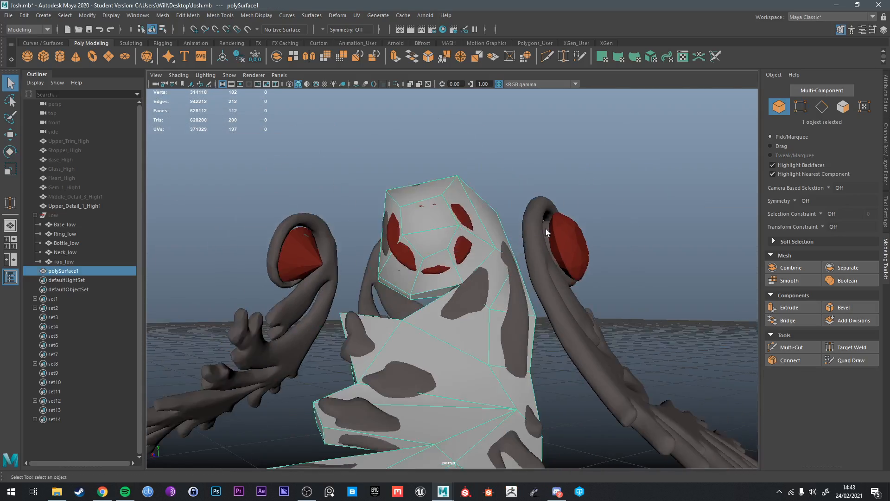
# Step: Examine how the leaf mesh fits the high-poly detail from the curl down to the end lobe
pyautogui.keyDown('alt'); pyautogui.moveTo(547, 229); pyautogui.dragTo(526, 255); pyautogui.keyUp('alt')
pyautogui.click(638, 124)
pyautogui.keyDown('alt'); pyautogui.moveTo(626, 134); pyautogui.dragTo(575, 154); pyautogui.keyUp('alt')
pyautogui.scroll(-3, 533, 271)
pyautogui.keyDown('alt'); pyautogui.moveTo(532, 271); pyautogui.dragTo(496, 287); pyautogui.keyUp('alt')
pyautogui.keyDown('alt'); pyautogui.moveTo(440, 330); pyautogui.dragTo(465, 247, button='middle'); pyautogui.keyUp('alt')
pyautogui.click(465, 248)
pyautogui.keyDown('alt'); pyautogui.moveTo(461, 325); pyautogui.dragTo(472, 265); pyautogui.keyUp('alt')
pyautogui.rightClick(472, 265)
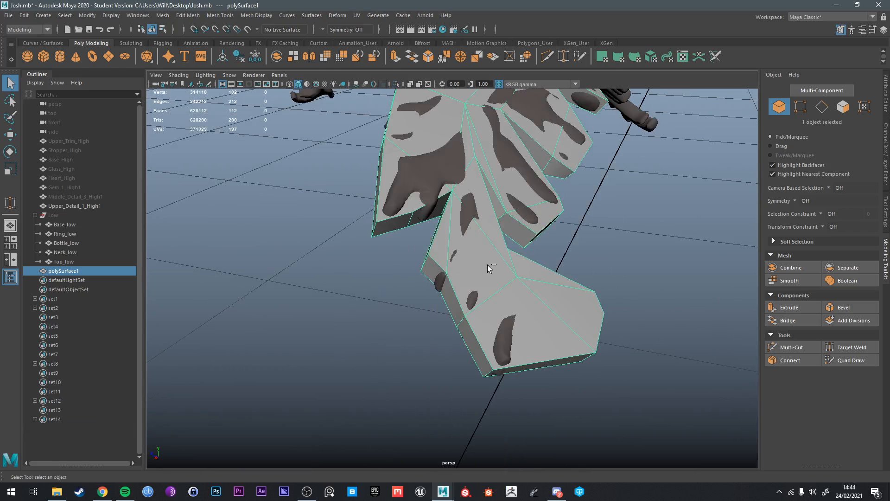
# Step: Merge the corner vertex on the end lobe's side into the adjacent top-face vertex with Target Weld
pyautogui.click(439, 284)
pyautogui.keyDown('alt'); pyautogui.moveTo(444, 281); pyautogui.dragTo(459, 230); pyautogui.keyUp('alt')
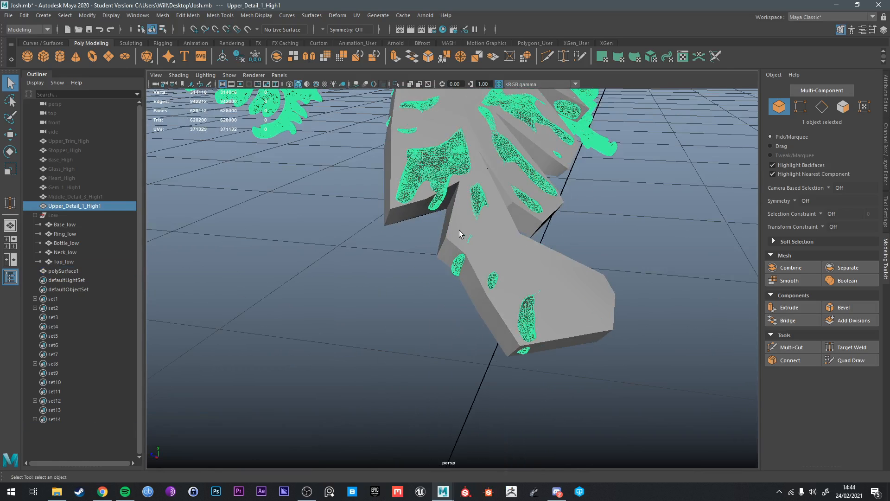
pyautogui.click(459, 230)
pyautogui.scroll(4, 457, 207)
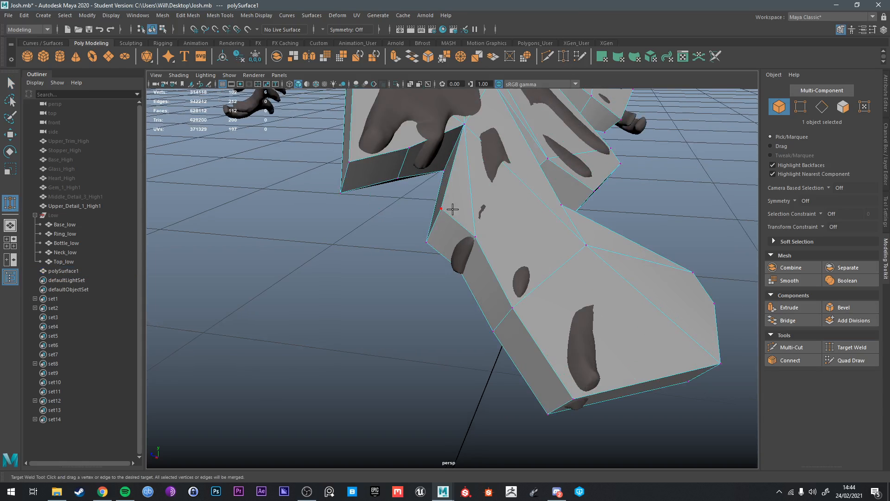
pyautogui.moveTo(453, 209); pyautogui.dragTo(437, 205, button='right')
pyautogui.keyDown('alt'); pyautogui.moveTo(466, 230); pyautogui.dragTo(493, 192); pyautogui.keyUp('alt')
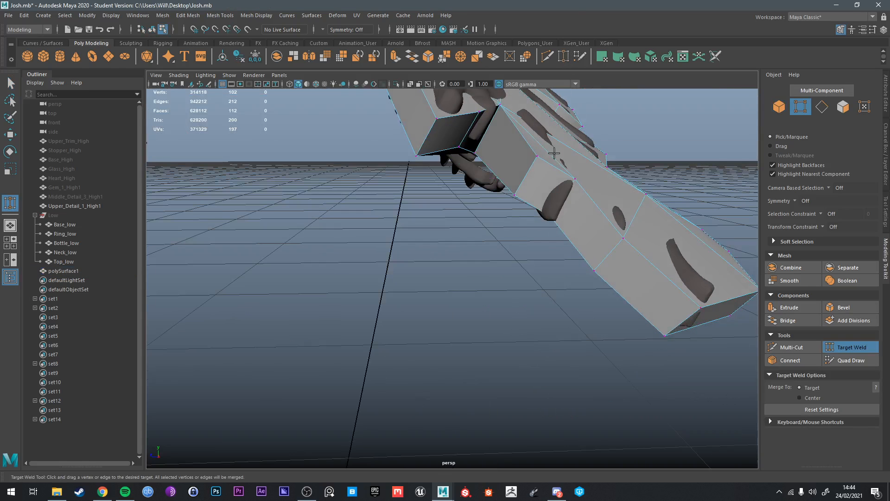
pyautogui.moveTo(537, 156); pyautogui.dragTo(568, 161)
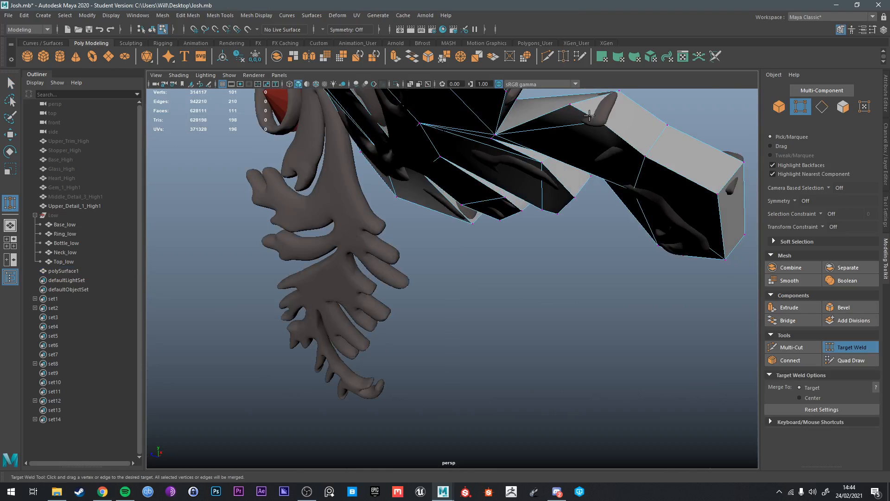
pyautogui.keyDown('alt'); pyautogui.moveTo(622, 131); pyautogui.dragTo(630, 154); pyautogui.keyUp('alt')
pyautogui.press('q')
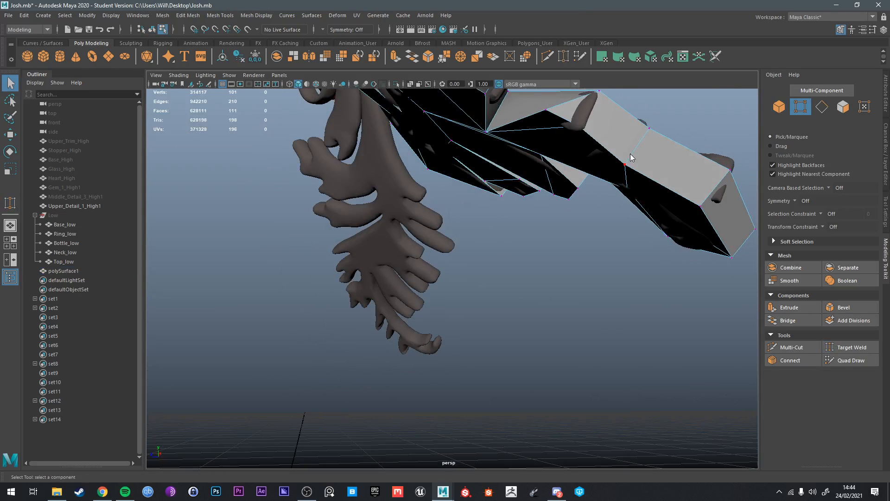
# Step: Isolate the leaf mesh and merge another redundant vertex on the end lobe's side with Target Weld
pyautogui.moveTo(631, 154); pyautogui.dragTo(655, 146, button='right')
pyautogui.hotkey('ctrl', '1')
pyautogui.moveTo(567, 128); pyautogui.dragTo(517, 113, button='right')
pyautogui.click(563, 59)
pyautogui.moveTo(547, 109); pyautogui.dragTo(579, 126)
pyautogui.keyDown('alt'); pyautogui.moveTo(581, 126); pyautogui.dragTo(591, 147); pyautogui.keyUp('alt')
pyautogui.press('q')
# Step: Undo the last three actions and use Target Weld on the end lobe again
pyautogui.moveTo(589, 167); pyautogui.dragTo(613, 158, button='right')
pyautogui.keyDown('alt'); pyautogui.moveTo(611, 185); pyautogui.dragTo(564, 202); pyautogui.keyUp('alt')
pyautogui.hotkey('ctrl', 'z')
pyautogui.hotkey('ctrl', 'z')
pyautogui.hotkey('ctrl', 'z')
pyautogui.click(597, 152)
pyautogui.click(563, 57)
pyautogui.press('q')
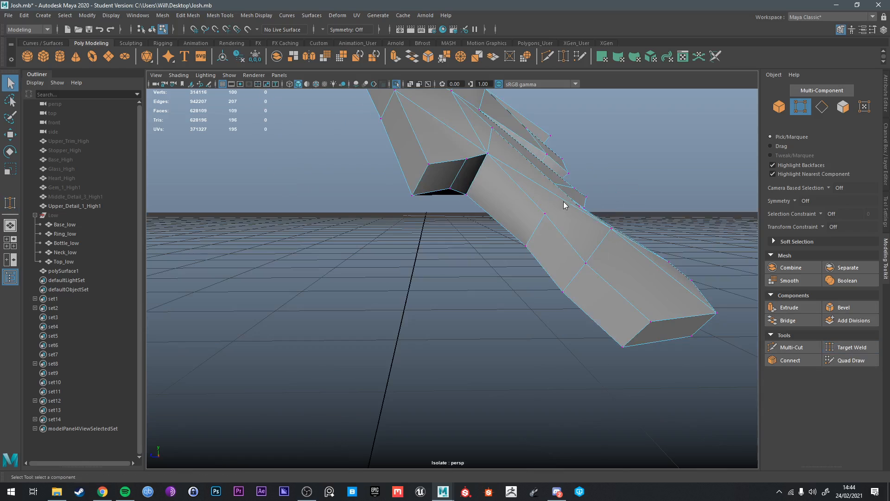
# Step: Show the full scene again and select the short edge across the neighbouring lobe's end face for moving
pyautogui.moveTo(564, 201); pyautogui.dragTo(605, 190, button='right')
pyautogui.click(553, 207)
pyautogui.keyDown('alt'); pyautogui.moveTo(553, 208); pyautogui.dragTo(503, 209); pyautogui.keyUp('alt')
pyautogui.rightClick(388, 187)
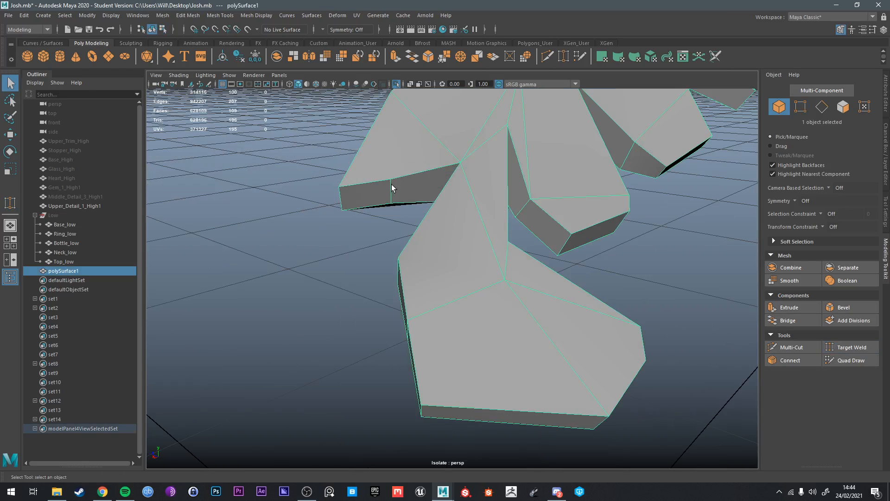
pyautogui.moveTo(390, 185); pyautogui.dragTo(385, 164, button='right')
pyautogui.hotkey('ctrl', '1')
pyautogui.click(385, 194)
pyautogui.keyDown('alt'); pyautogui.moveTo(397, 200); pyautogui.dragTo(443, 182); pyautogui.keyUp('alt')
pyautogui.press('w')
pyautogui.press('q')
# Step: Select two more edges at the neighbouring lobe's end with the Move tool to fit the detail
pyautogui.click(431, 176)
pyautogui.press('w')
pyautogui.press('q')
pyautogui.click(420, 172)
pyautogui.press('w')
pyautogui.scroll(-3, 415, 215)
pyautogui.press('q')
# Step: Examine the leaf mesh's overall fit against the high-poly ornament from a distance
pyautogui.moveTo(443, 182); pyautogui.dragTo(492, 166, button='right')
pyautogui.keyDown('alt'); pyautogui.moveTo(520, 186); pyautogui.dragTo(510, 207); pyautogui.keyUp('alt')
pyautogui.click(619, 229)
pyautogui.scroll(-4, 612, 222)
pyautogui.click(510, 201)
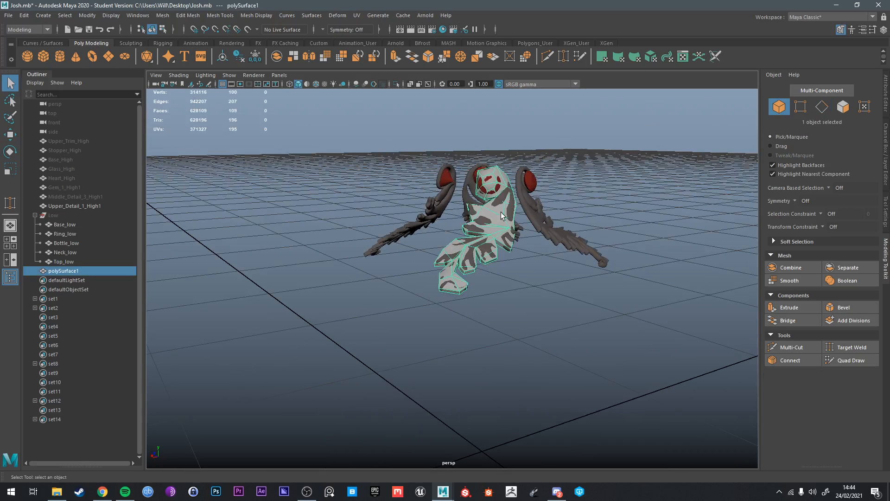
pyautogui.keyDown('alt'); pyautogui.moveTo(388, 236); pyautogui.dragTo(480, 263); pyautogui.keyUp('alt')
pyautogui.scroll(4, 444, 289)
# Step: Isolate the leaf mesh to select the two vertices at the mid-leaf notch, restore the scene and move them
pyautogui.hotkey('ctrl', '1')
pyautogui.press('F9')
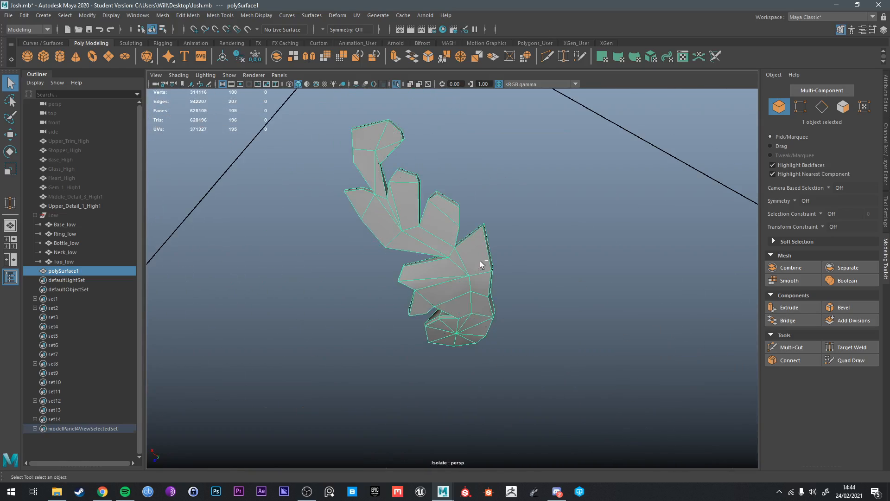
pyautogui.scroll(3, 435, 235)
pyautogui.click(446, 241)
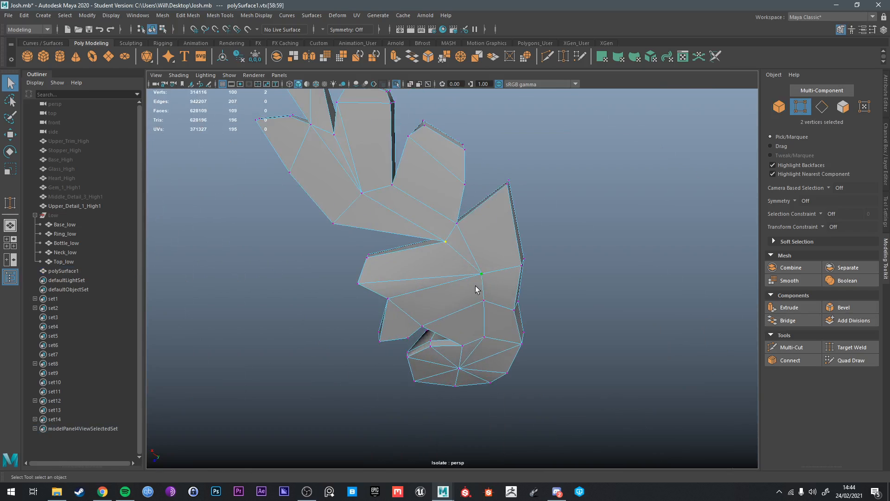
pyautogui.hotkey('ctrl', '1')
pyautogui.press('w')
pyautogui.keyDown('alt'); pyautogui.moveTo(455, 268); pyautogui.dragTo(489, 240); pyautogui.keyUp('alt')
pyautogui.moveTo(421, 254); pyautogui.dragTo(433, 307)
# Step: Select the vertex at the opposite mid-leaf notch and move it along Y to about 22.93
pyautogui.click(466, 225)
pyautogui.keyDown('alt'); pyautogui.moveTo(467, 226); pyautogui.dragTo(474, 246); pyautogui.keyUp('alt')
pyautogui.moveTo(466, 249); pyautogui.dragTo(468, 254)
pyautogui.keyDown('alt'); pyautogui.moveTo(467, 254); pyautogui.dragTo(492, 297); pyautogui.keyUp('alt')
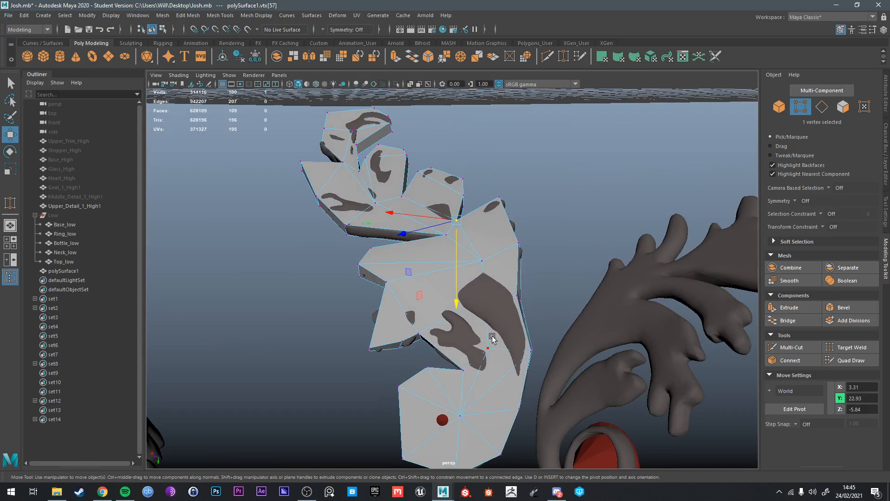
# Step: Move the inner vertex on the leaf body below the curl along Z to about -4.09
pyautogui.moveTo(485, 335)
pyautogui.keyDown('alt'); pyautogui.mouseDown()
pyautogui.moveTo(501, 343)
pyautogui.moveTo(489, 327)
pyautogui.mouseUp(); pyautogui.keyUp('alt')
pyautogui.keyDown('alt'); pyautogui.moveTo(488, 328); pyautogui.dragTo(519, 315); pyautogui.keyUp('alt')
pyautogui.scroll(3, 519, 316)
pyautogui.keyDown('alt'); pyautogui.moveTo(494, 280); pyautogui.dragTo(502, 175); pyautogui.keyUp('alt')
pyautogui.press('q')
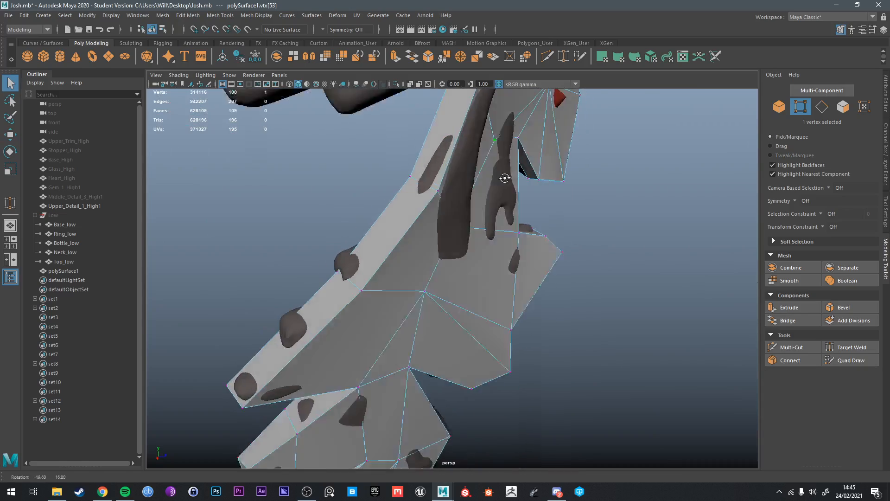
pyautogui.scroll(5, 494, 249)
pyautogui.keyDown('alt'); pyautogui.moveTo(495, 249); pyautogui.dragTo(513, 264); pyautogui.keyUp('alt')
pyautogui.press('w')
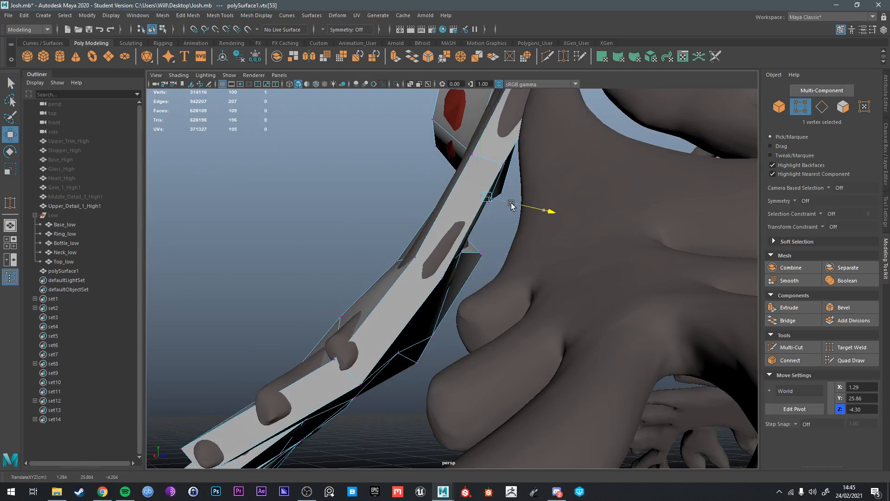
pyautogui.scroll(5, 491, 205)
pyautogui.keyDown('alt'); pyautogui.moveTo(475, 206); pyautogui.dragTo(441, 246); pyautogui.keyUp('alt')
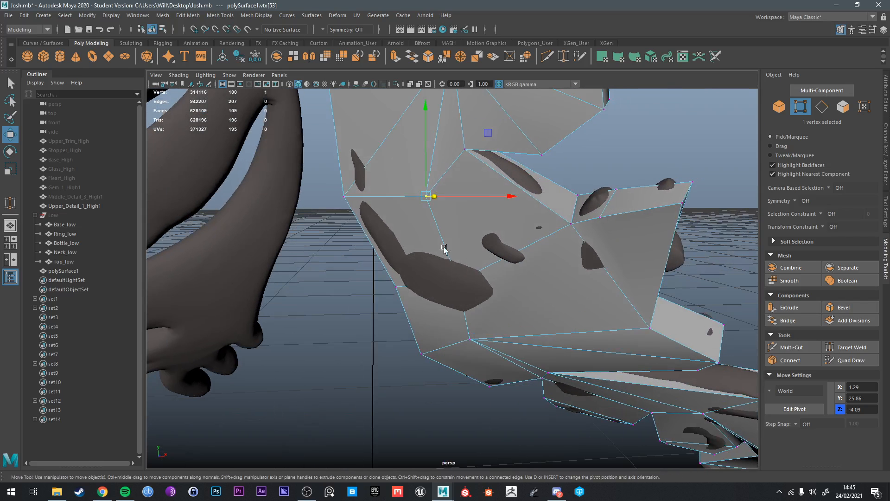
# Step: Convert the edge running down from that inner vertex to its vertices, adjust them, and return to object mode
pyautogui.keyDown('ctrl'); pyautogui.moveTo(441, 246); pyautogui.dragTo(441, 218, button='right'); pyautogui.keyUp('ctrl')
pyautogui.keyDown('ctrl'); pyautogui.rightClick(440, 226); pyautogui.keyUp('ctrl')
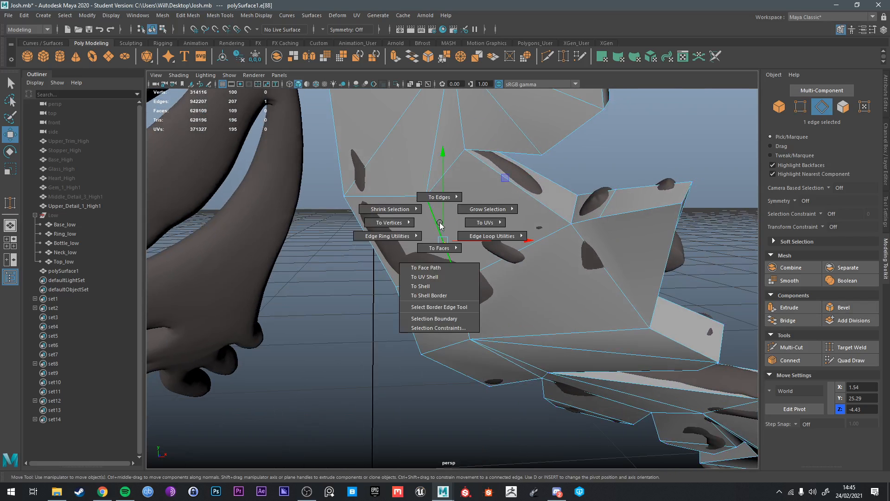
pyautogui.click(410, 223)
pyautogui.moveTo(471, 292); pyautogui.dragTo(496, 195)
pyautogui.moveTo(497, 195); pyautogui.dragTo(519, 176, button='right')
pyautogui.press('q')
pyautogui.keyDown('alt'); pyautogui.moveTo(519, 176); pyautogui.dragTo(448, 291); pyautogui.keyUp('alt')
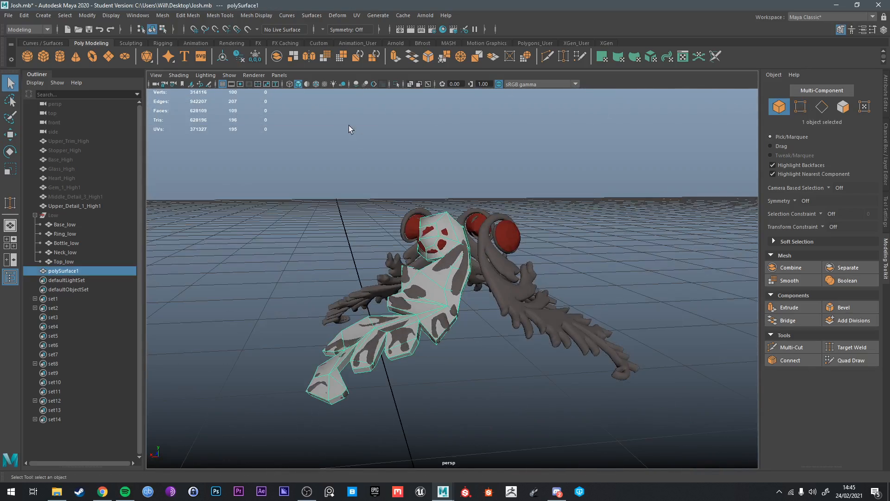
# Step: Apply Soften Edge to the leaf mesh and isolate it in the viewport
pyautogui.click(256, 15)
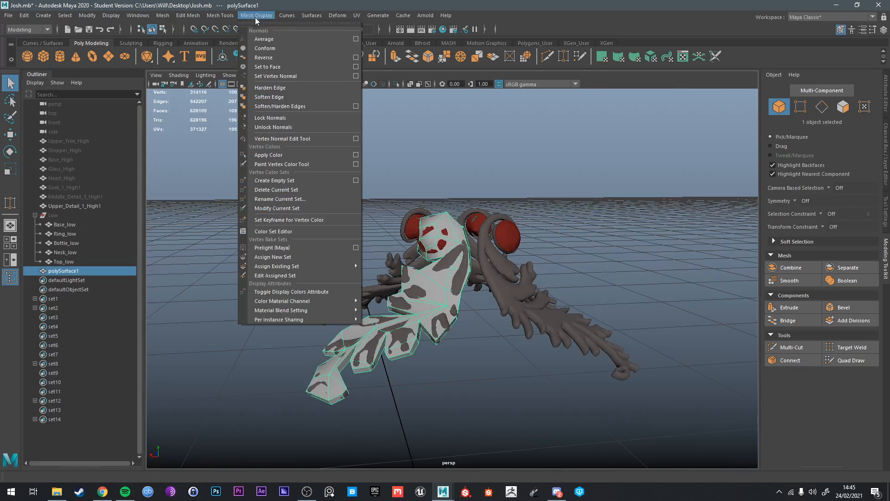
pyautogui.click(276, 96)
pyautogui.click(577, 205)
pyautogui.click(451, 245)
pyautogui.hotkey('ctrl', '1')
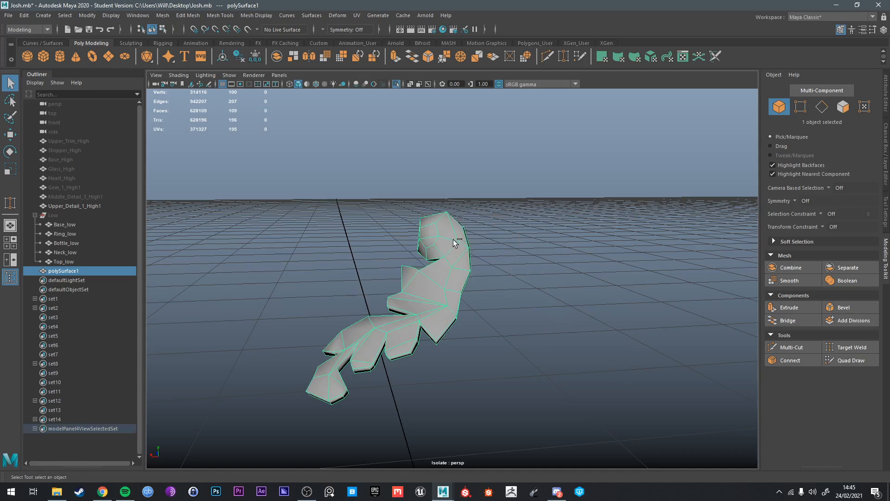
# Step: End the leaf's isolation, move its pivot onto the central axis at X 0, Y 27.83, Z 0, and save the scene
pyautogui.keyDown('alt'); pyautogui.moveTo(453, 239); pyautogui.dragTo(630, 186); pyautogui.keyUp('alt')
pyautogui.press('w')
pyautogui.hotkey('ctrl', '1')
pyautogui.press('d')
pyautogui.press('d')
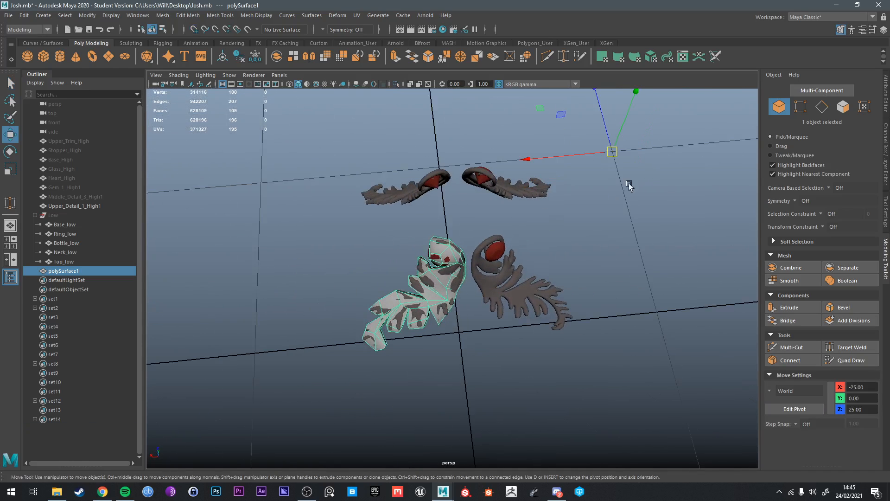
pyautogui.keyDown('alt'); pyautogui.moveTo(487, 267); pyautogui.dragTo(468, 334); pyautogui.keyUp('alt')
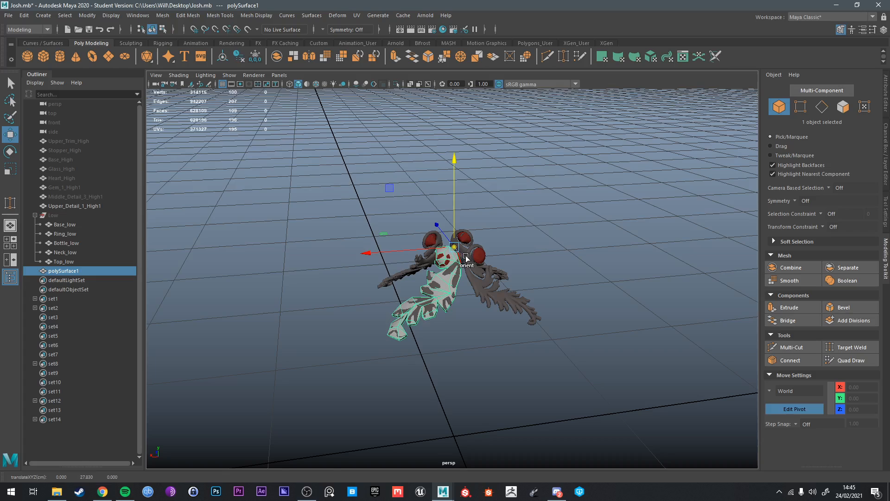
pyautogui.press('d')
pyautogui.keyDown('alt'); pyautogui.moveTo(466, 258); pyautogui.dragTo(529, 213); pyautogui.keyUp('alt')
pyautogui.scroll(3, 510, 187)
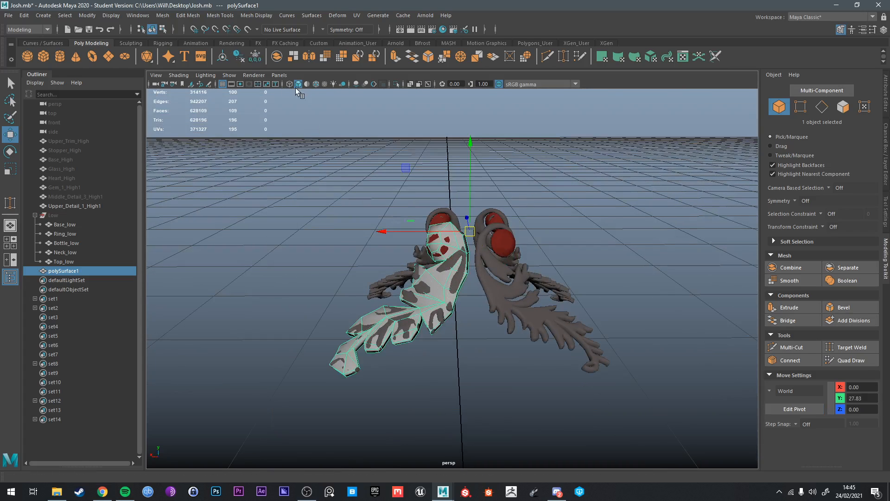
pyautogui.hotkey('ctrl', 's')
pyautogui.click(424, 255)
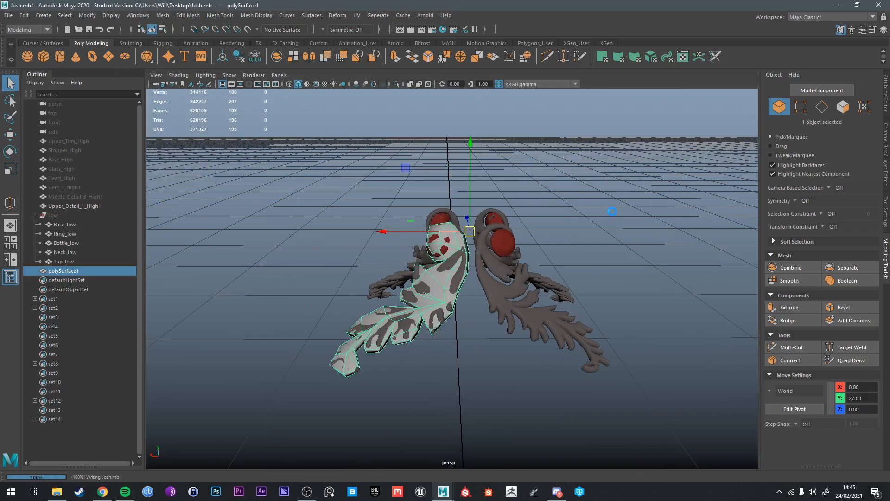
pyautogui.keyDown('alt'); pyautogui.moveTo(425, 255); pyautogui.dragTo(402, 147); pyautogui.keyUp('alt')
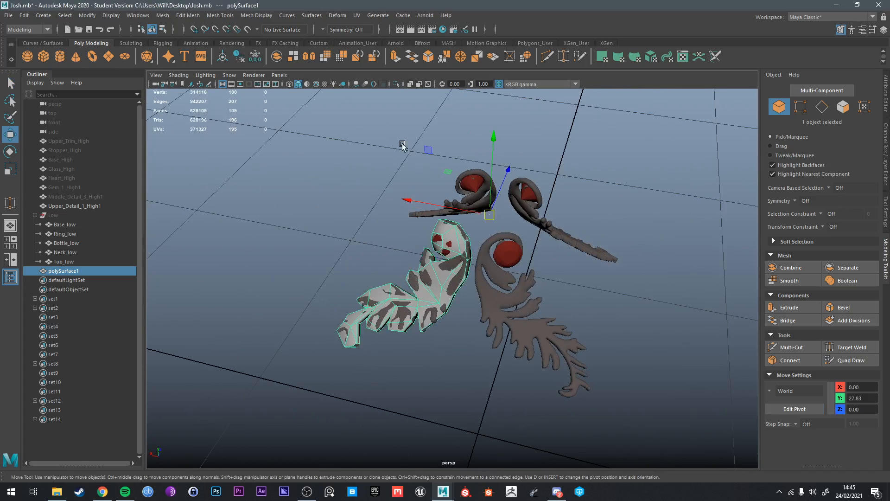
# Step: Mirror the leaf mesh across the X axis with Axis Position set to Object and Cut Geometry off
pyautogui.click(163, 16)
pyautogui.click(177, 157)
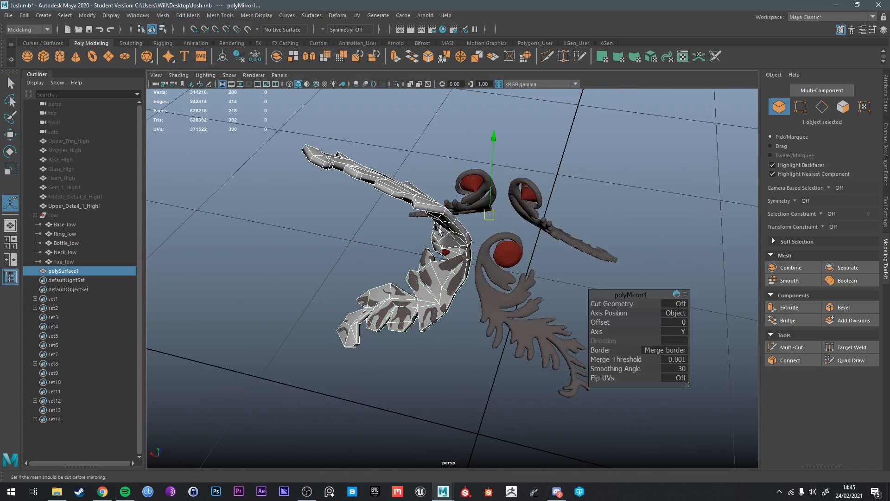
pyautogui.click(684, 331)
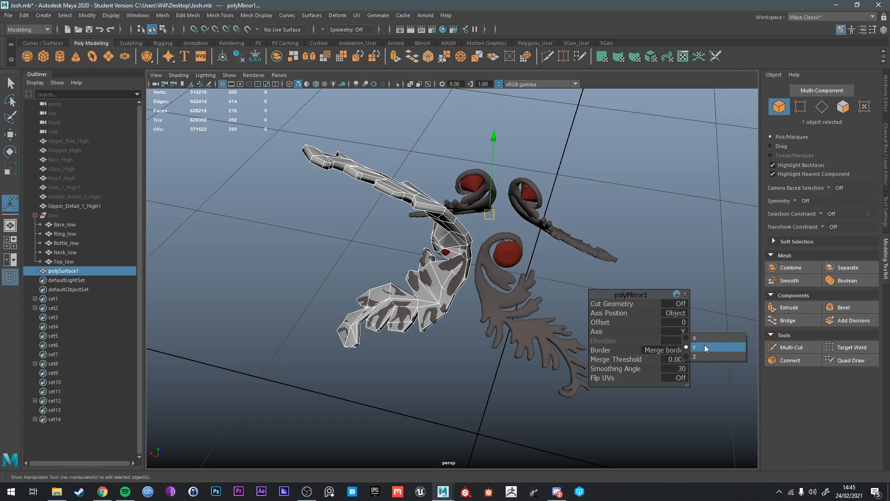
pyautogui.click(740, 338)
pyautogui.keyDown('alt'); pyautogui.moveTo(485, 269); pyautogui.dragTo(497, 258); pyautogui.keyUp('alt')
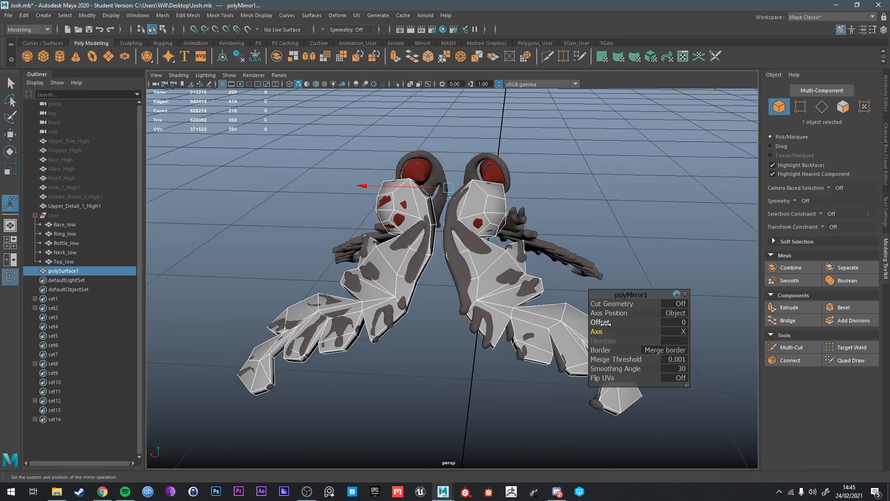
pyautogui.moveTo(603, 323); pyautogui.dragTo(598, 324)
pyautogui.press('q')
pyautogui.keyDown('alt'); pyautogui.moveTo(578, 212); pyautogui.dragTo(475, 214); pyautogui.keyUp('alt')
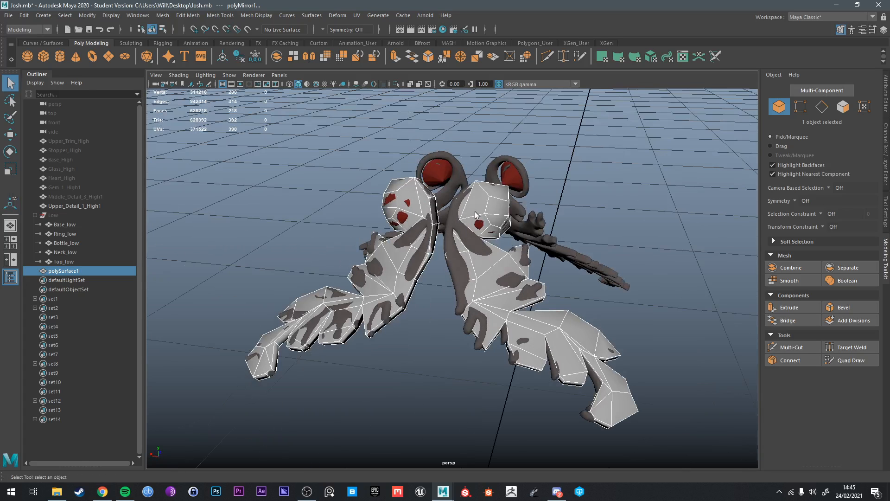
# Step: Select the entire face shell of the mirrored leaf on the low-poly mesh and ready it for moving
pyautogui.rightClick(475, 213)
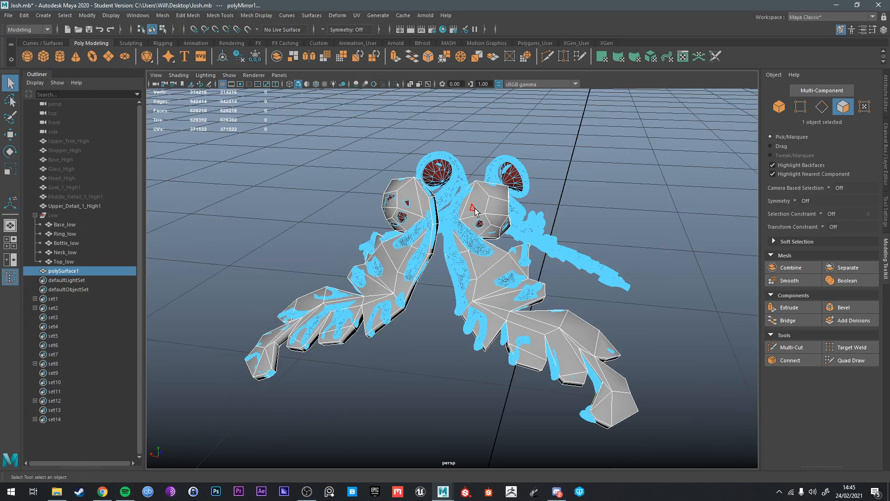
pyautogui.rightClick(473, 216)
pyautogui.doubleClick(485, 217)
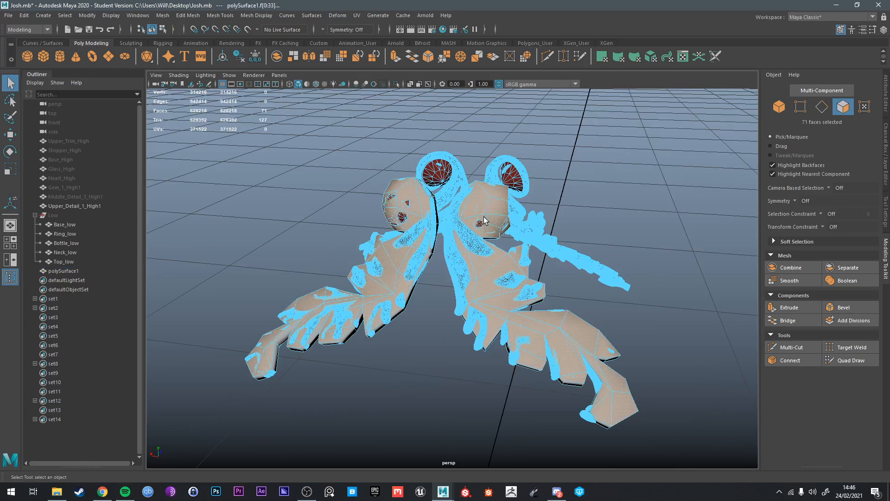
pyautogui.keyDown('alt'); pyautogui.moveTo(487, 211); pyautogui.dragTo(483, 251); pyautogui.keyUp('alt')
pyautogui.moveTo(589, 232); pyautogui.dragTo(645, 202, button='right')
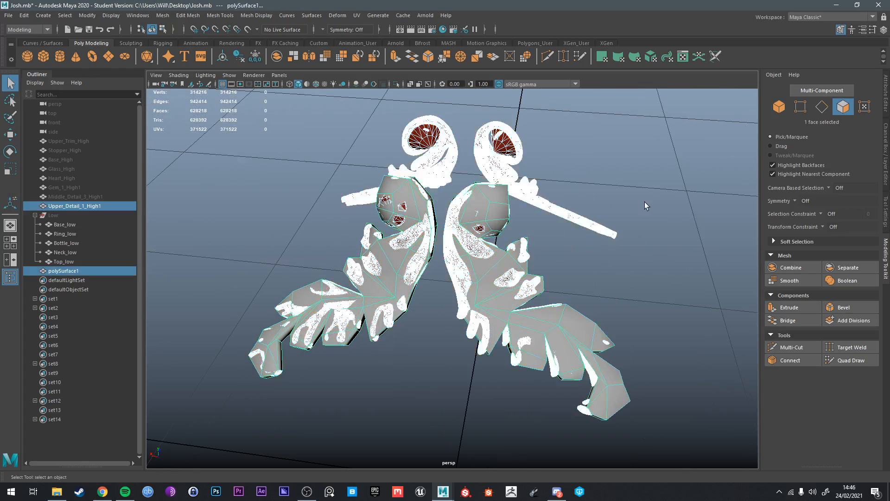
pyautogui.click(644, 201)
pyautogui.click(499, 214)
pyautogui.moveTo(500, 215); pyautogui.dragTo(499, 239, button='right')
pyautogui.doubleClick(493, 219)
pyautogui.press('w')
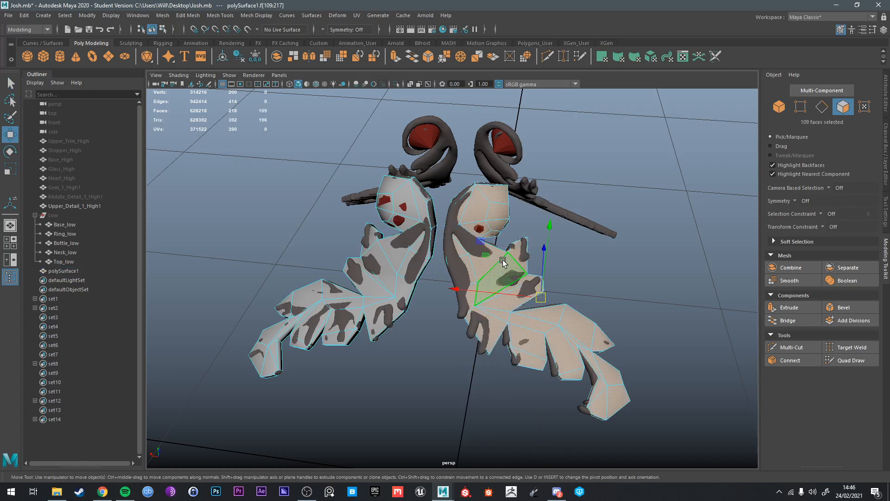
# Step: Select two vertices at the underside of the mirrored leaf's curl and adjust them along X to about -2.44
pyautogui.keyDown('alt'); pyautogui.moveTo(492, 260); pyautogui.dragTo(515, 219); pyautogui.keyUp('alt')
pyautogui.moveTo(514, 218); pyautogui.dragTo(457, 188, button='right')
pyautogui.click(503, 200)
pyautogui.click(494, 187)
pyautogui.scroll(3, 508, 203)
pyautogui.keyDown('alt'); pyautogui.moveTo(521, 200); pyautogui.dragTo(499, 230); pyautogui.keyUp('alt')
pyautogui.click(530, 218)
pyautogui.press('q')
pyautogui.keyDown('shift'); pyautogui.click(470, 201); pyautogui.keyUp('shift')
pyautogui.press('w')
pyautogui.keyDown('shift'); pyautogui.click(515, 235); pyautogui.keyUp('shift')
pyautogui.keyDown('alt'); pyautogui.moveTo(499, 230); pyautogui.dragTo(508, 236); pyautogui.keyUp('alt')
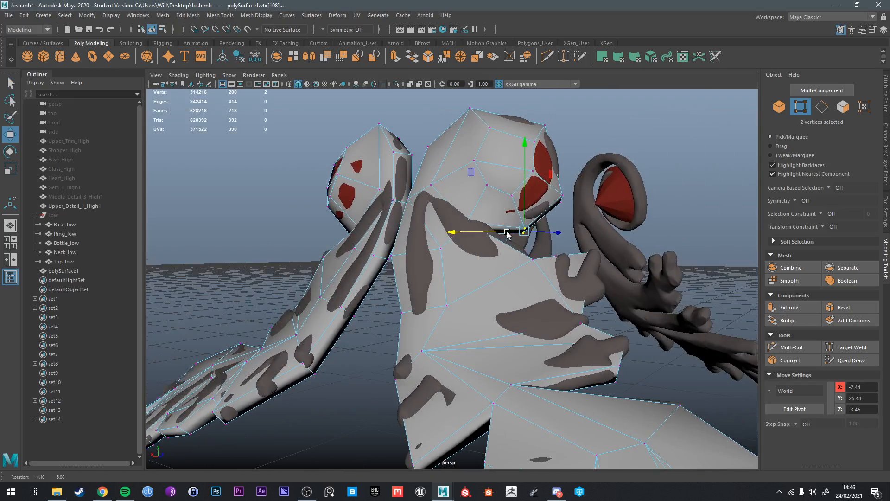
# Step: Check the mirrored curl's side vertices, return to object mode, and select the whole leaf mesh with the Move tool
pyautogui.press('q')
pyautogui.click(527, 179)
pyautogui.keyDown('alt'); pyautogui.moveTo(528, 200); pyautogui.dragTo(515, 234); pyautogui.keyUp('alt')
pyautogui.press('w')
pyautogui.press('q')
pyautogui.moveTo(535, 218); pyautogui.dragTo(578, 205, button='right')
pyautogui.scroll(-5, 569, 229)
pyautogui.click(642, 211)
pyautogui.keyDown('alt'); pyautogui.moveTo(642, 211); pyautogui.dragTo(519, 275); pyautogui.keyUp('alt')
pyautogui.click(509, 281)
pyautogui.click(511, 271)
pyautogui.press('w')
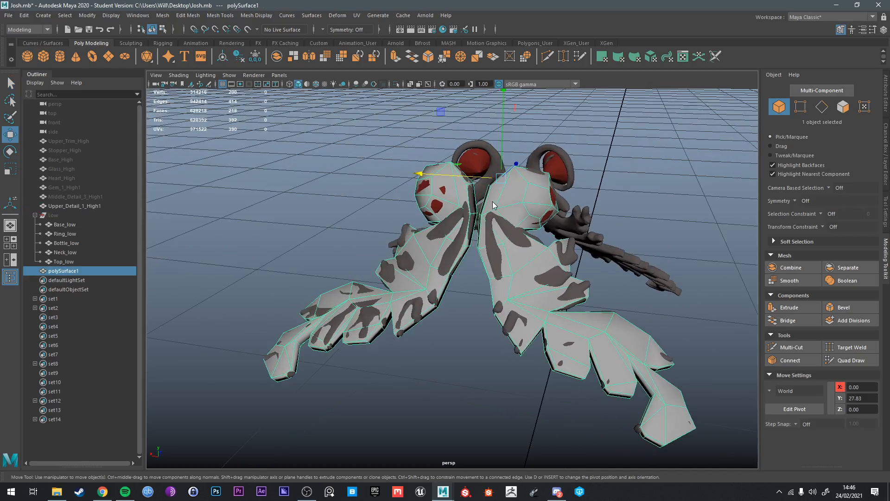
# Step: Select the mirrored leaf's face shell, fit it over the high-poly detail at about X -4.69, Y 24.46, Z -5.45, and return to object mode
pyautogui.moveTo(493, 205); pyautogui.dragTo(487, 217, button='right')
pyautogui.moveTo(506, 285)
pyautogui.mouseDown()
pyautogui.moveTo(487, 284)
pyautogui.moveTo(510, 287)
pyautogui.moveTo(485, 272)
pyautogui.moveTo(518, 266)
pyautogui.moveTo(538, 282)
pyautogui.moveTo(509, 286)
pyautogui.moveTo(564, 294)
pyautogui.mouseUp()
pyautogui.press('q')
pyautogui.press('e')
pyautogui.press('w')
pyautogui.press('e')
pyautogui.press('w')
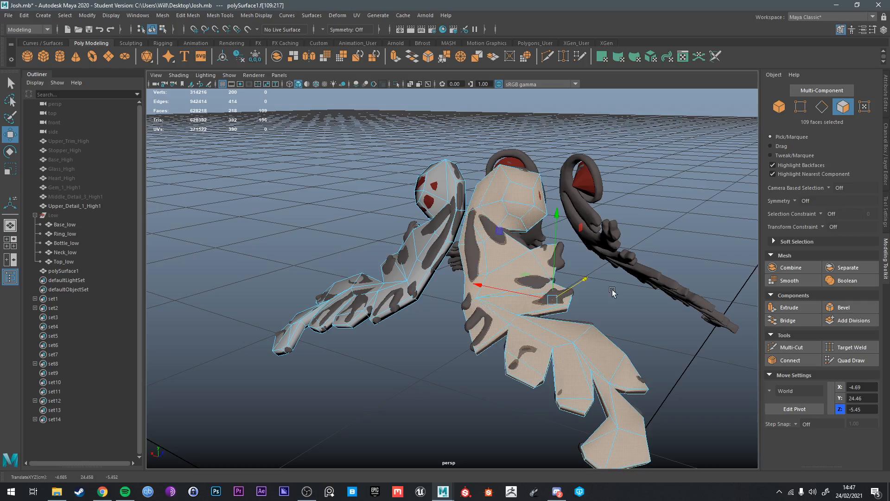
pyautogui.keyDown('alt'); pyautogui.moveTo(619, 310); pyautogui.dragTo(687, 338); pyautogui.keyUp('alt')
pyautogui.press('q')
pyautogui.moveTo(550, 341); pyautogui.dragTo(611, 224, button='right')
pyautogui.click(628, 246)
# Step: Mirror the pair of leaves across the Z axis with Axis Position set to Object
pyautogui.click(63, 271)
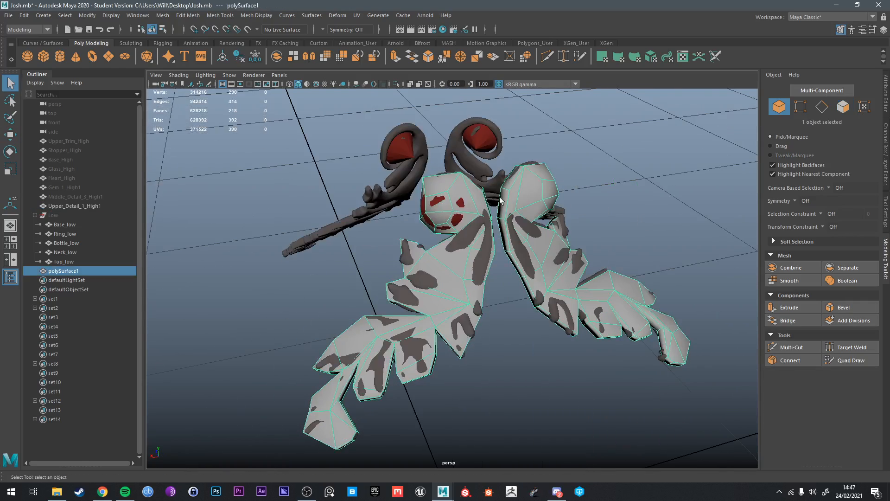
pyautogui.press('w')
pyautogui.keyDown('alt'); pyautogui.moveTo(325, 186); pyautogui.dragTo(459, 190); pyautogui.keyUp('alt')
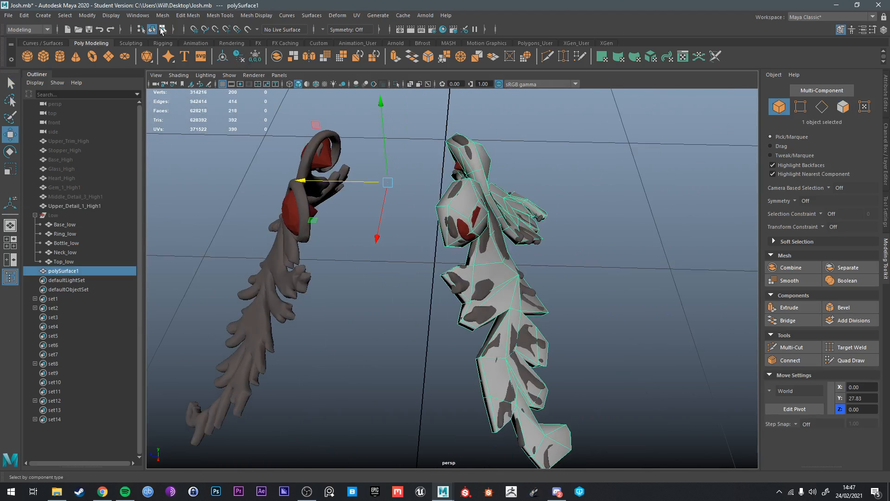
pyautogui.click(163, 16)
pyautogui.click(179, 156)
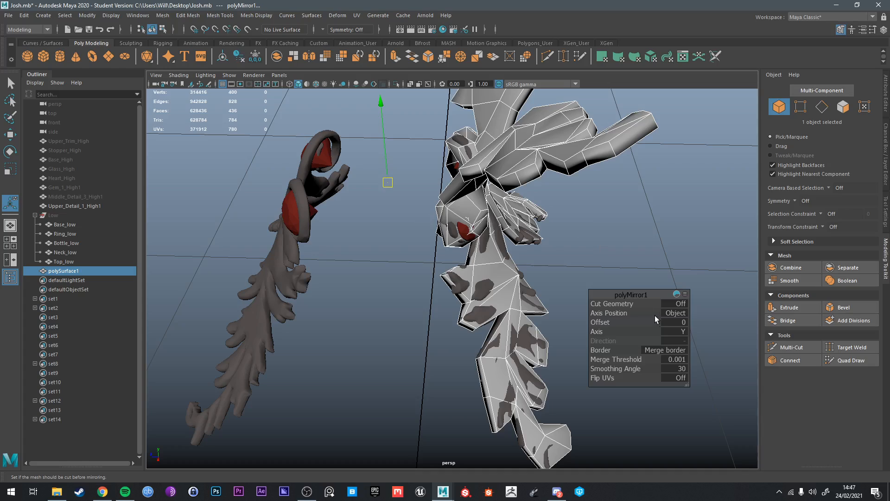
pyautogui.click(669, 315)
pyautogui.click(689, 331)
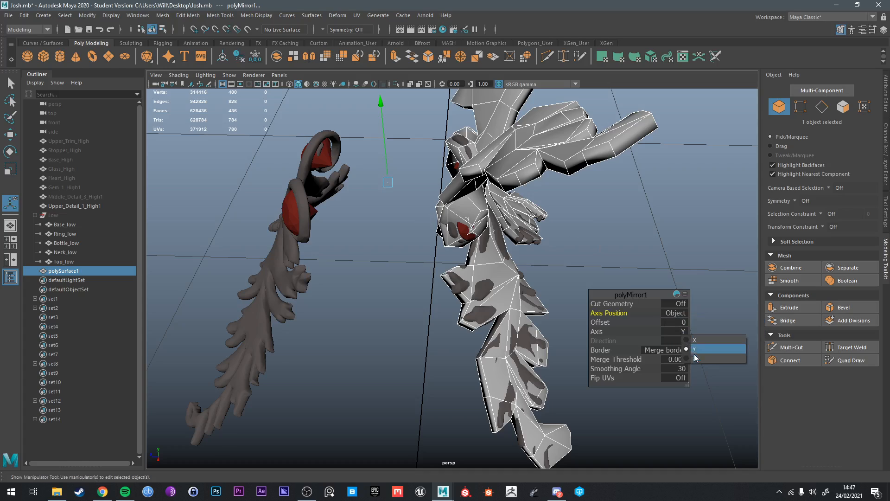
pyautogui.click(696, 358)
pyautogui.keyDown('alt'); pyautogui.moveTo(448, 269); pyautogui.dragTo(596, 228); pyautogui.keyUp('alt')
pyautogui.press('q')
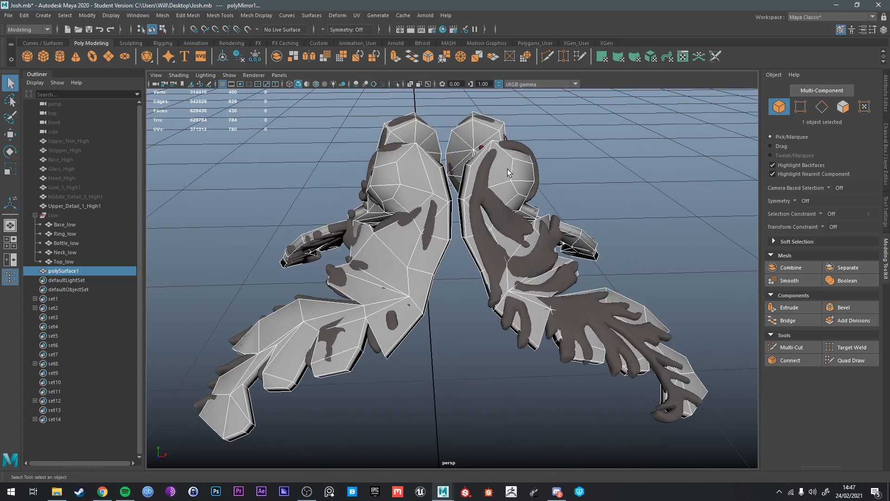
# Step: Select the face shell of the new leaf partly buried in the high-poly detail and move it outward along Z
pyautogui.moveTo(508, 171); pyautogui.dragTo(507, 185, button='right')
pyautogui.doubleClick(508, 180)
pyautogui.keyDown('alt'); pyautogui.moveTo(508, 182); pyautogui.dragTo(538, 289); pyautogui.keyUp('alt')
pyautogui.press('e')
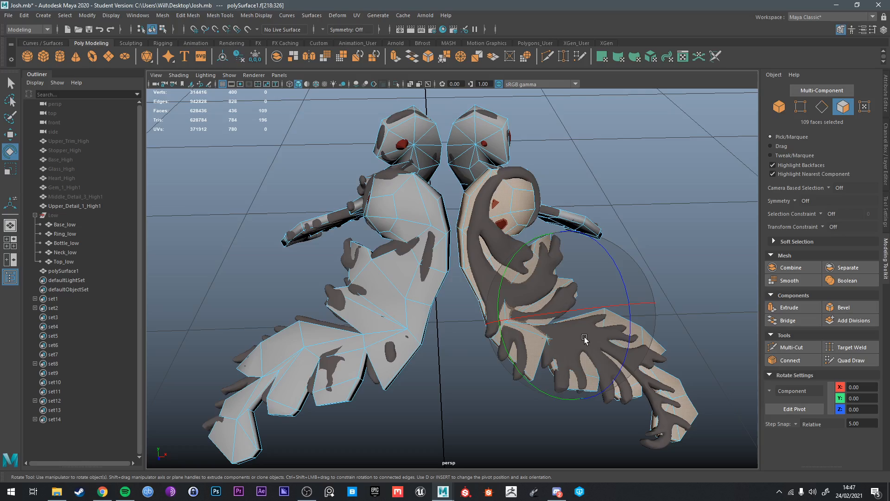
pyautogui.press('w')
pyautogui.keyDown('alt'); pyautogui.moveTo(586, 339); pyautogui.dragTo(528, 291); pyautogui.keyUp('alt')
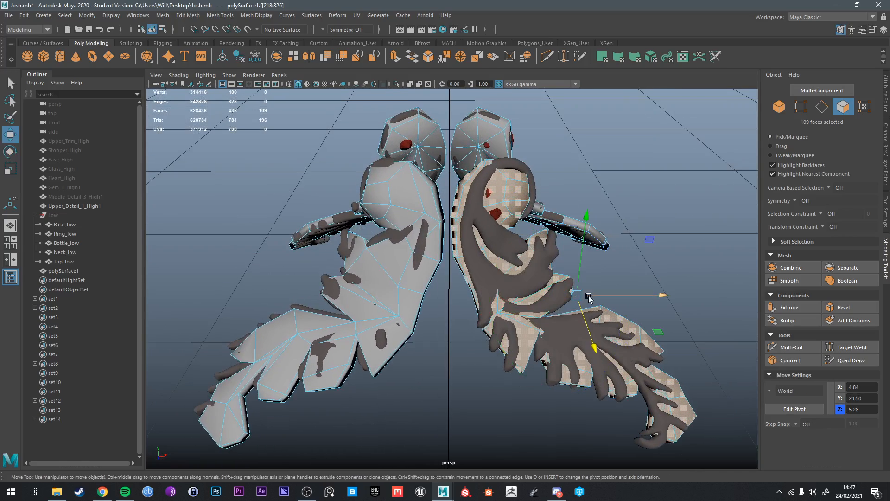
pyautogui.moveTo(582, 306); pyautogui.dragTo(581, 316)
# Step: Turn off the Rotate tool's step snap and rotate the selected leaf shell slightly to match the high-poly detail
pyautogui.press('e')
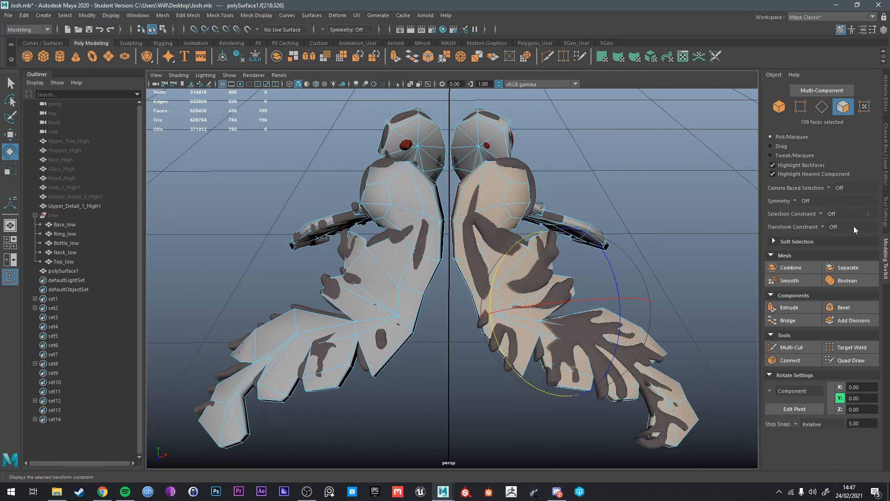
pyautogui.click(886, 215)
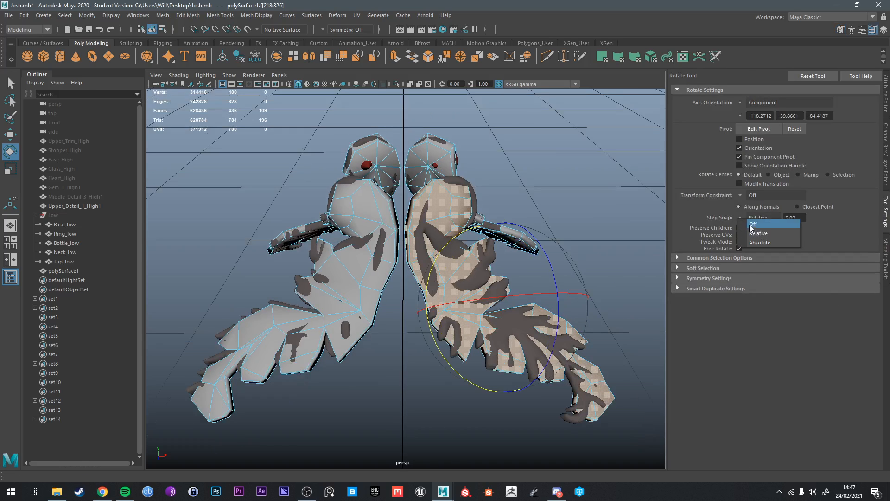
pyautogui.moveTo(448, 226); pyautogui.dragTo(564, 299)
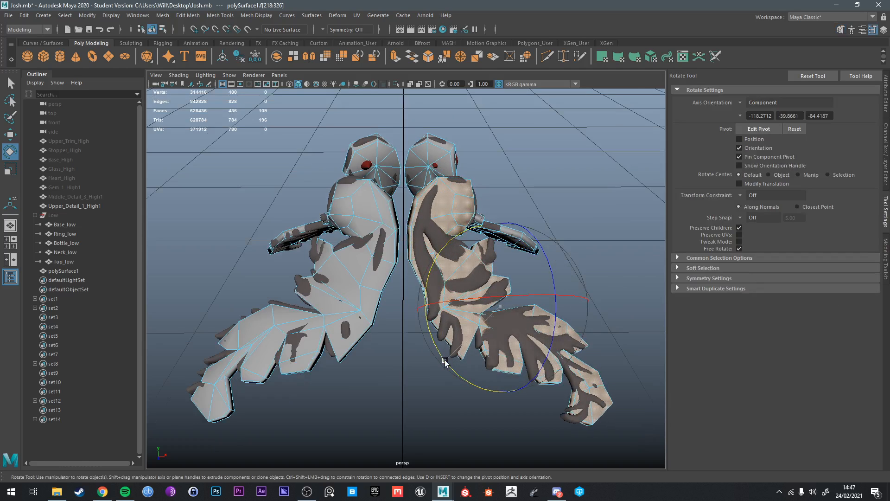
# Step: Move the leaf shell to about X 4.81, Y 24.49, Z 5.66 and return to object mode
pyautogui.press('w')
pyautogui.click(517, 328)
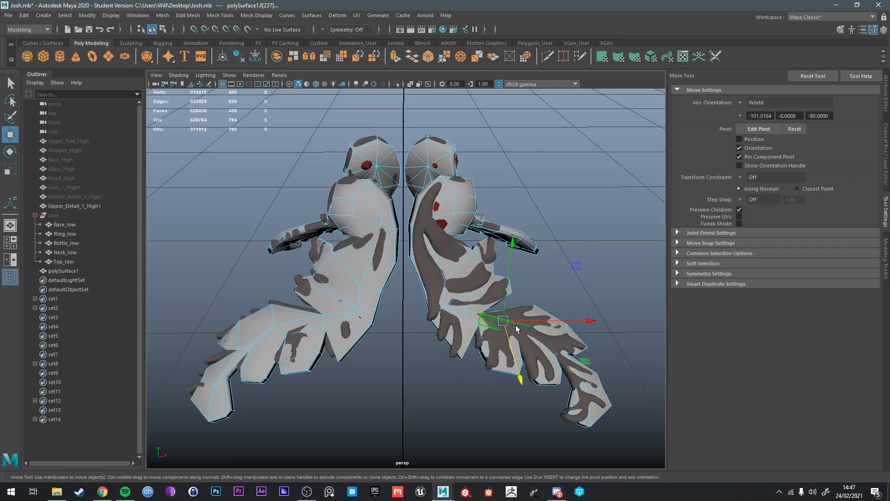
pyautogui.moveTo(515, 331); pyautogui.dragTo(521, 329)
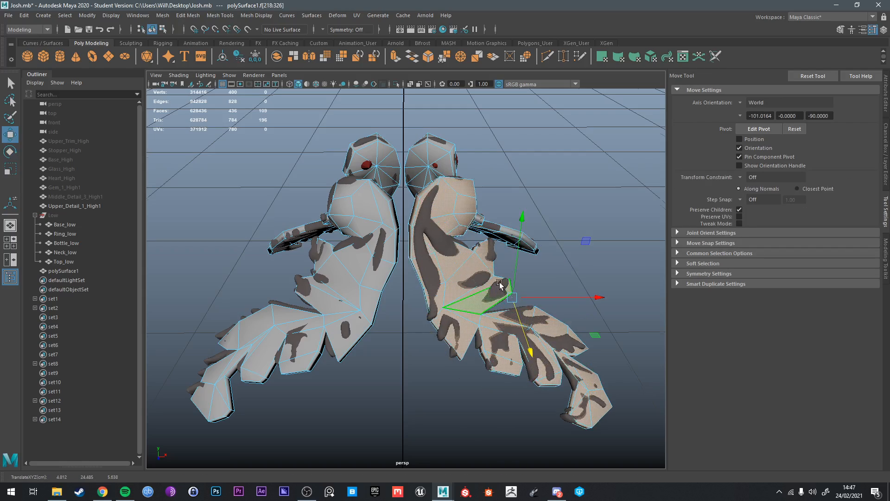
pyautogui.keyDown('alt'); pyautogui.moveTo(500, 284); pyautogui.dragTo(497, 311); pyautogui.keyUp('alt')
pyautogui.press('q')
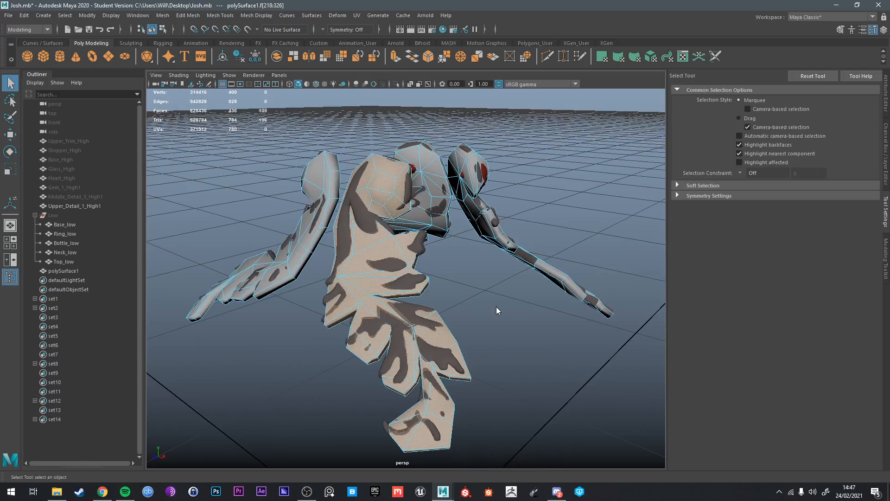
pyautogui.moveTo(493, 257); pyautogui.dragTo(525, 220, button='right')
# Step: Examine the four low-poly leaves from several angles, both isolated and together with the high-poly detail
pyautogui.keyDown('alt'); pyautogui.moveTo(509, 312); pyautogui.dragTo(446, 238); pyautogui.keyUp('alt')
pyautogui.click(443, 273)
pyautogui.keyDown('alt'); pyautogui.moveTo(445, 275); pyautogui.dragTo(408, 262); pyautogui.keyUp('alt')
pyautogui.click(466, 264)
pyautogui.hotkey('ctrl', '1')
pyautogui.click(532, 355)
pyautogui.click(408, 262)
pyautogui.moveTo(313, 199); pyautogui.dragTo(483, 268)
pyautogui.keyDown('alt'); pyautogui.moveTo(420, 190); pyautogui.dragTo(450, 220); pyautogui.keyUp('alt')
pyautogui.hotkey('ctrl', '1')
pyautogui.scroll(-2, 450, 220)
pyautogui.hotkey('ctrl', '1')
pyautogui.hotkey('ctrl', '1')
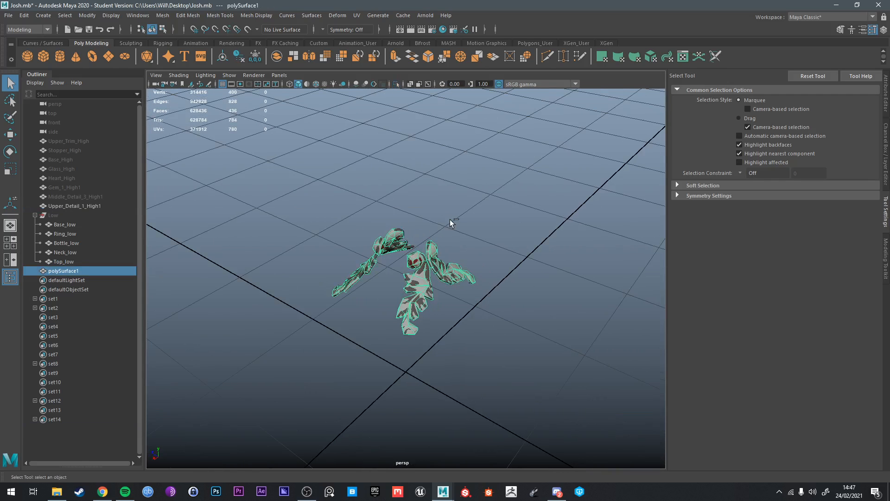
# Step: Unhide the objects from Upper_Trim_High through Top_low and check the leaves on the complete bottle
pyautogui.moveTo(340, 210); pyautogui.dragTo(505, 299)
pyautogui.moveTo(481, 235); pyautogui.dragTo(527, 223, button='right')
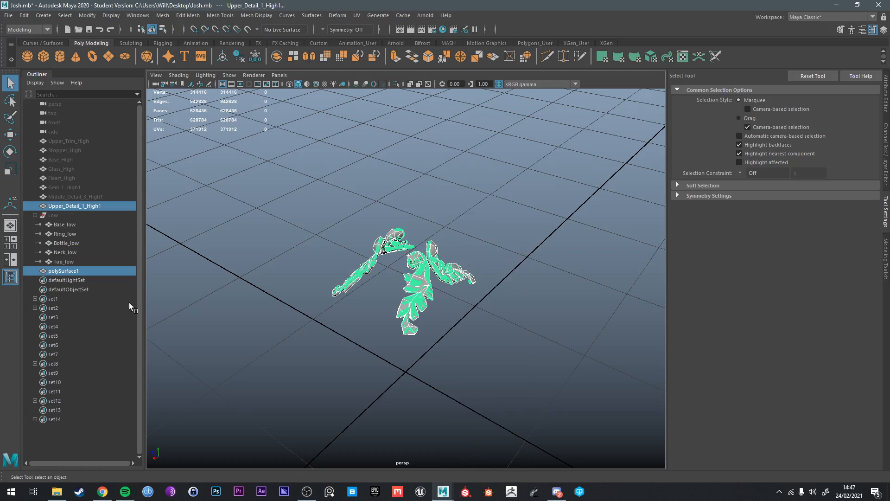
pyautogui.moveTo(74, 142); pyautogui.dragTo(79, 262)
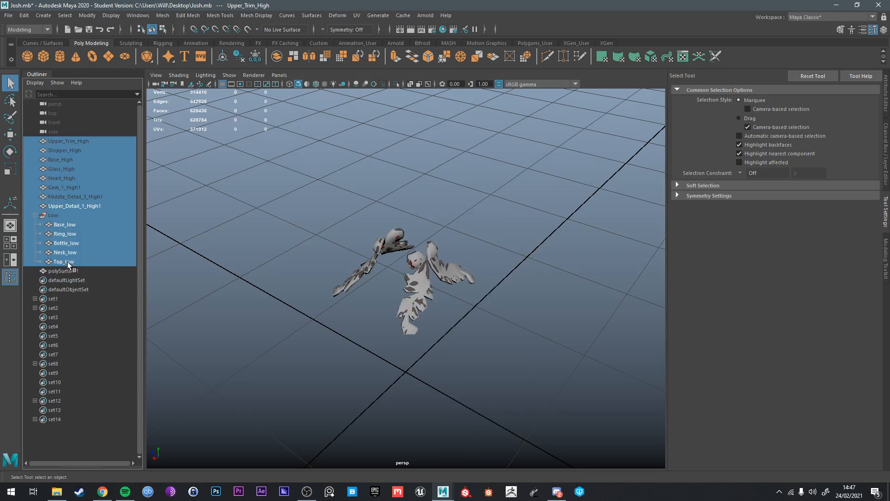
pyautogui.click(503, 293)
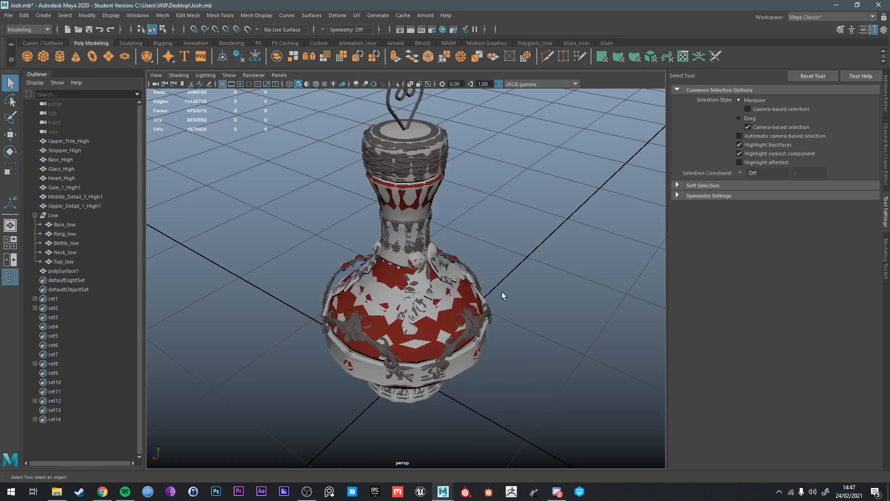
pyautogui.scroll(5, 501, 293)
pyautogui.moveTo(496, 292)
pyautogui.keyDown('alt'); pyautogui.mouseDown()
pyautogui.moveTo(433, 258)
pyautogui.moveTo(439, 238)
pyautogui.moveTo(508, 253)
pyautogui.moveTo(501, 235)
pyautogui.moveTo(505, 290)
pyautogui.mouseUp(); pyautogui.keyUp('alt')
pyautogui.scroll(-5, 509, 253)
pyautogui.keyDown('alt'); pyautogui.moveTo(504, 291); pyautogui.dragTo(499, 308, button='middle'); pyautogui.keyUp('alt')
pyautogui.scroll(-4, 499, 308)
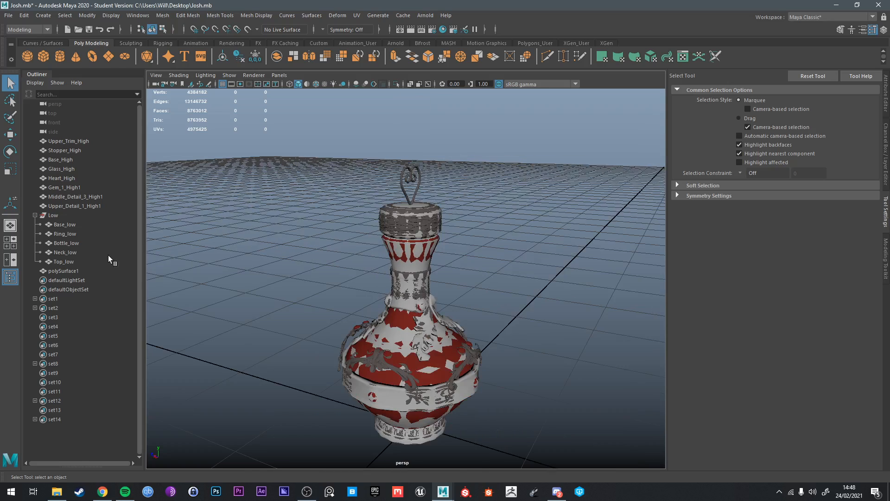
# Step: Rename the finished leaf mesh Details_1_low and place it inside the Low group
pyautogui.click(64, 270)
pyautogui.doubleClick(64, 270)
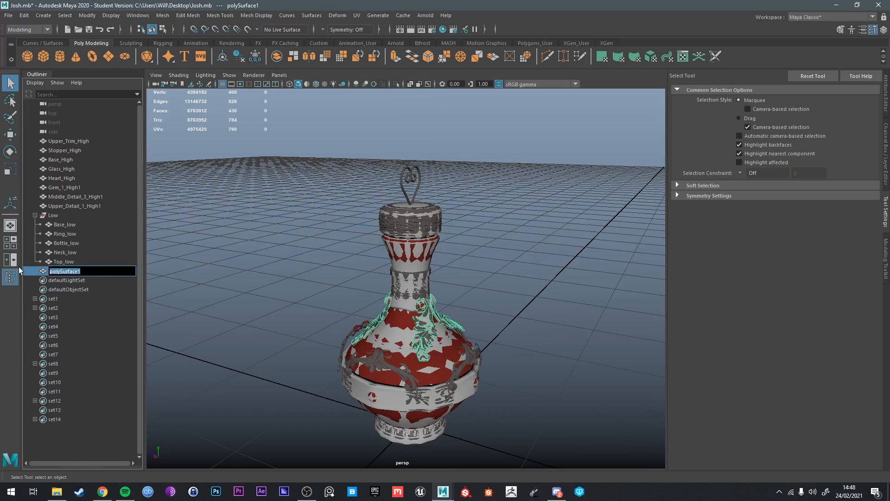
pyautogui.write('Top_Det')
pyautogui.press('BackSpace')
pyautogui.press('BackSpace')
pyautogui.press('BackSpace')
pyautogui.press('BackSpace')
pyautogui.press('BackSpace')
pyautogui.press('BackSpace')
pyautogui.press('BackSpace')
pyautogui.write('Details_1_low')
pyautogui.press('Return')
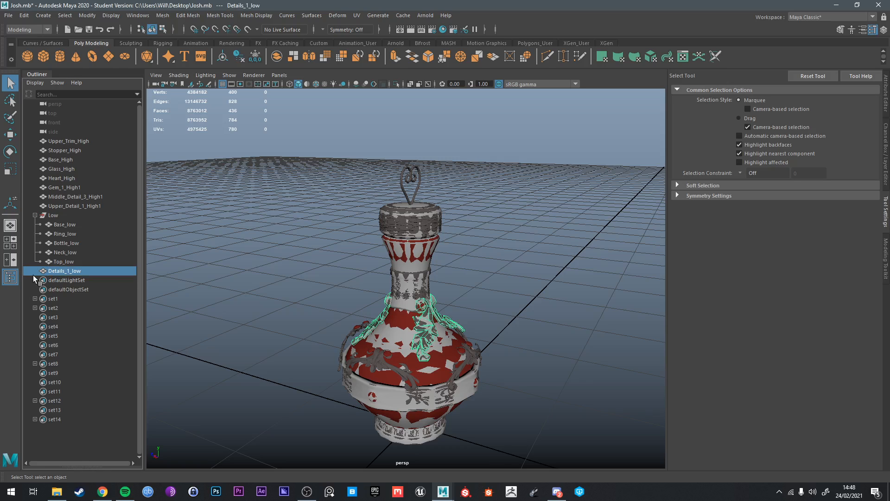
pyautogui.moveTo(60, 257); pyautogui.dragTo(66, 273)
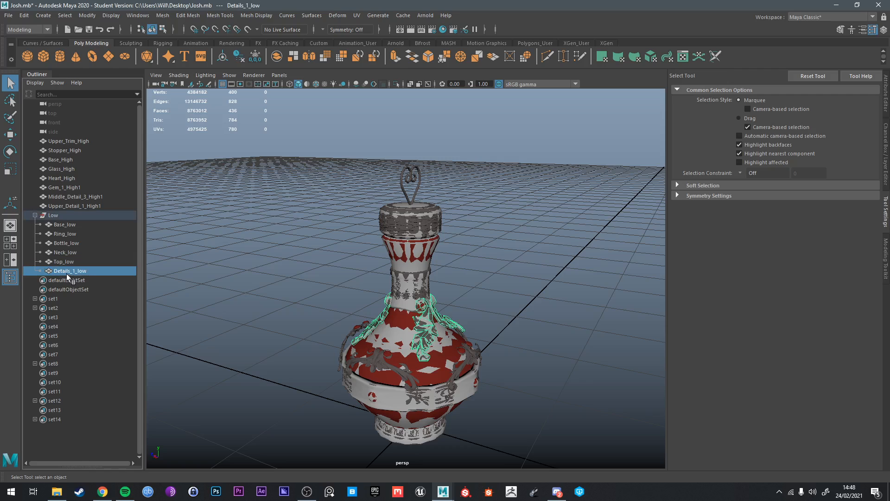
pyautogui.click(511, 313)
# Step: Isolate the low-poly parts from Base_low to Details_1_low, examine them, and show the complete bottle again
pyautogui.click(65, 224)
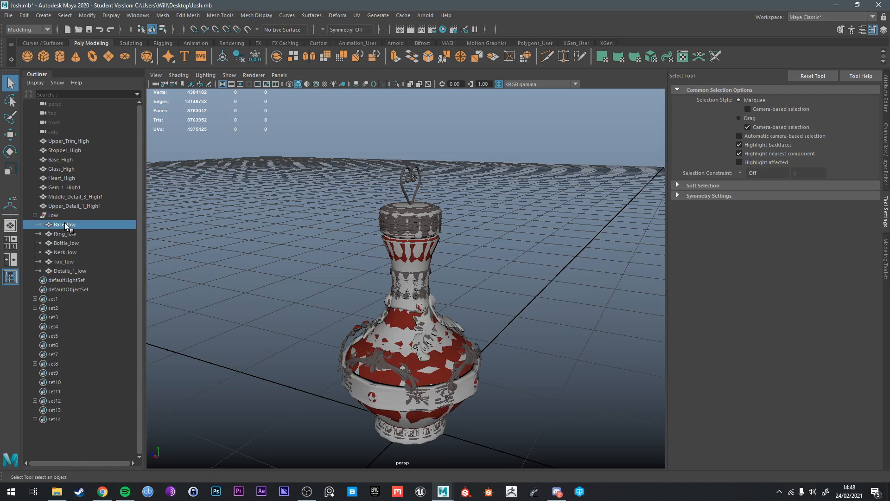
pyautogui.keyDown('shift'); pyautogui.click(113, 272); pyautogui.keyUp('shift')
pyautogui.keyDown('alt'); pyautogui.moveTo(268, 261); pyautogui.dragTo(371, 287); pyautogui.keyUp('alt')
pyautogui.hotkey('ctrl', '1')
pyautogui.keyDown('alt'); pyautogui.moveTo(371, 287); pyautogui.dragTo(455, 358, button='right'); pyautogui.keyUp('alt')
pyautogui.keyDown('alt'); pyautogui.moveTo(495, 334); pyautogui.dragTo(481, 300); pyautogui.keyUp('alt')
pyautogui.hotkey('ctrl', '1')
pyautogui.click(494, 241)
pyautogui.keyDown('alt'); pyautogui.moveTo(364, 287); pyautogui.dragTo(516, 304); pyautogui.keyUp('alt')
pyautogui.click(516, 304)
pyautogui.scroll(5, 488, 313)
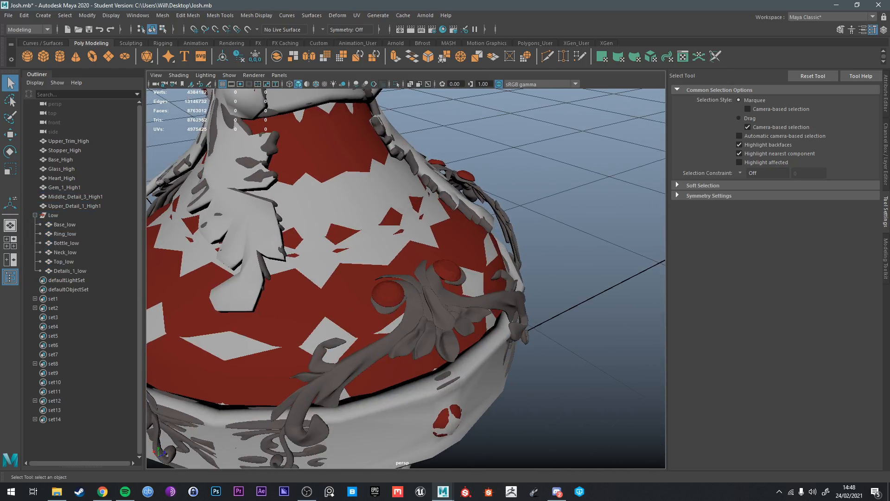
# Step: Hide every high-poly and low-poly part except the Middle_Detail_3_High1 ornament
pyautogui.click(102, 491)
pyautogui.click(443, 284)
pyautogui.keyDown('alt'); pyautogui.moveTo(420, 288); pyautogui.dragTo(561, 273); pyautogui.keyUp('alt')
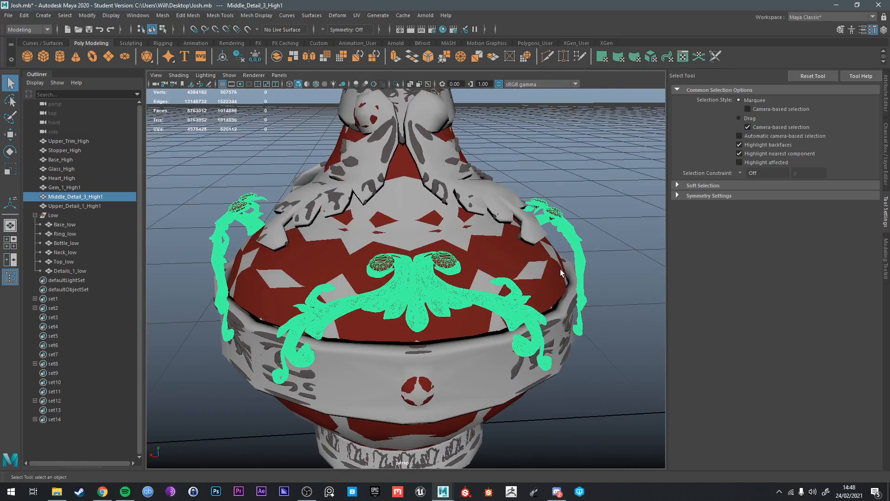
pyautogui.scroll(-10, 365, 135)
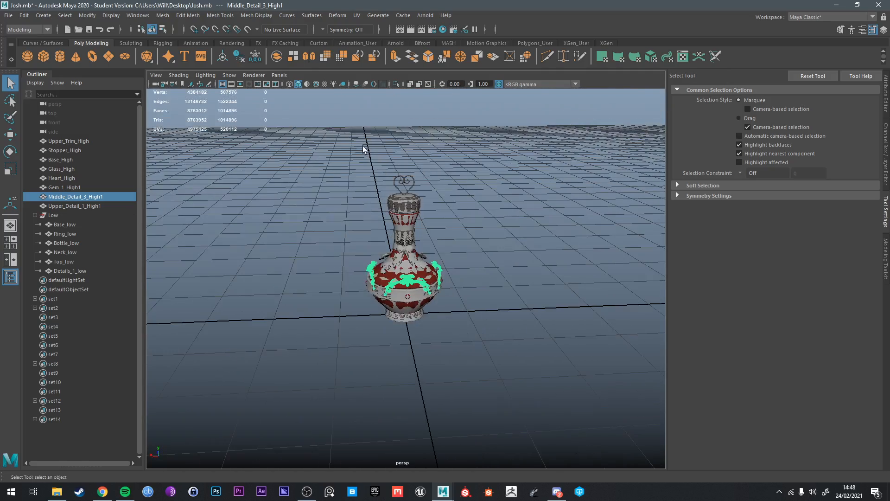
pyautogui.moveTo(327, 174); pyautogui.dragTo(526, 349)
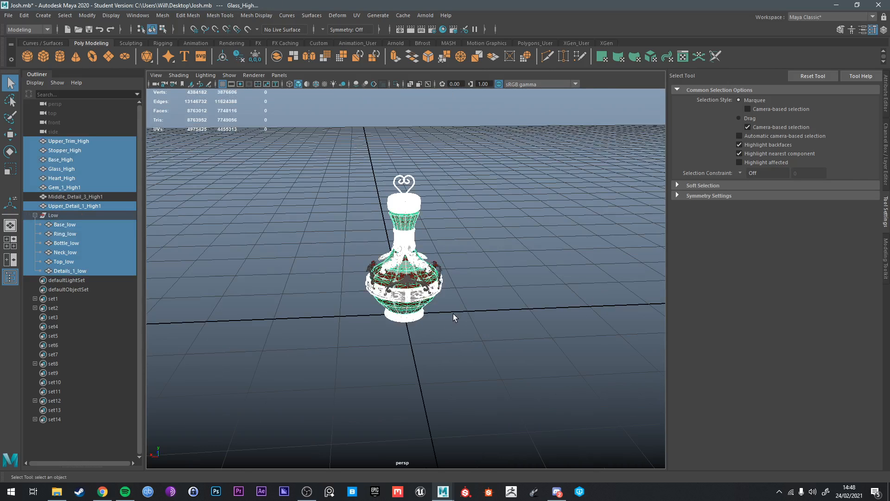
pyautogui.keyDown('alt'); pyautogui.moveTo(452, 314); pyautogui.dragTo(442, 287, button='right'); pyautogui.keyUp('alt')
pyautogui.hotkey('ctrl', 'h')
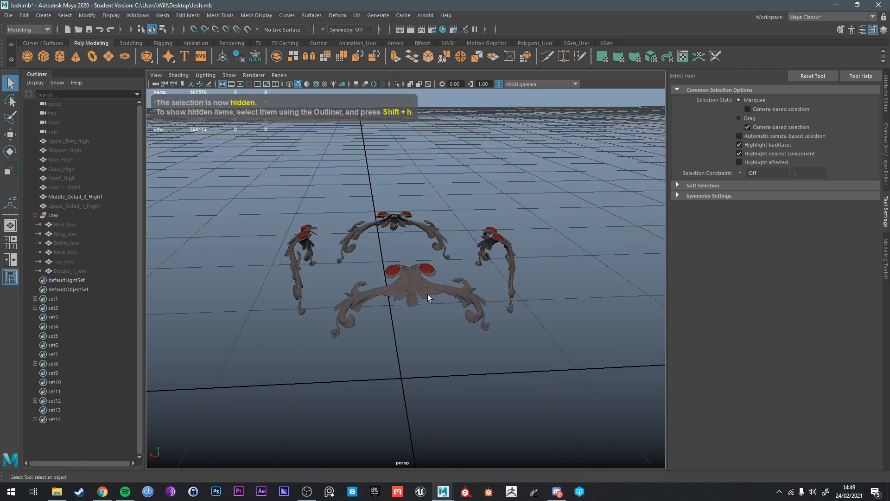
# Step: Make Middle_Detail_3_High1 the live surface for Quad Draw and save the scene
pyautogui.keyDown('alt'); pyautogui.moveTo(430, 284); pyautogui.dragTo(499, 285); pyautogui.keyUp('alt')
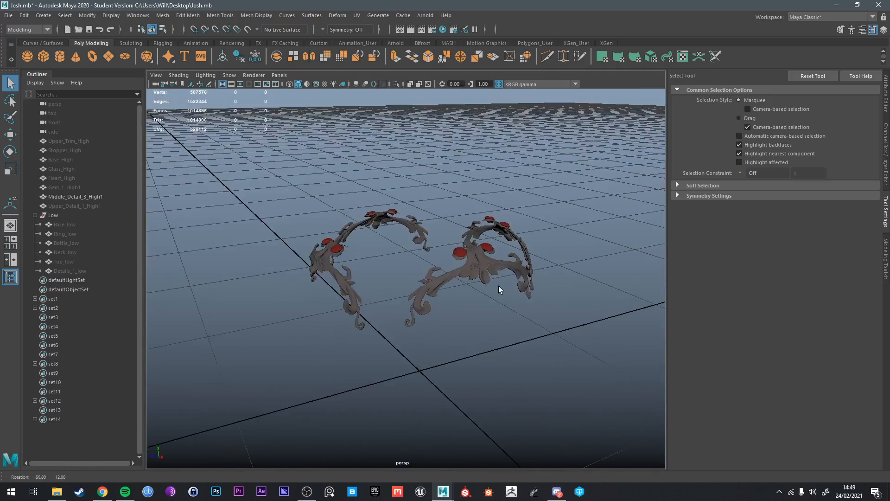
pyautogui.keyDown('alt'); pyautogui.moveTo(443, 277); pyautogui.dragTo(398, 269); pyautogui.keyUp('alt')
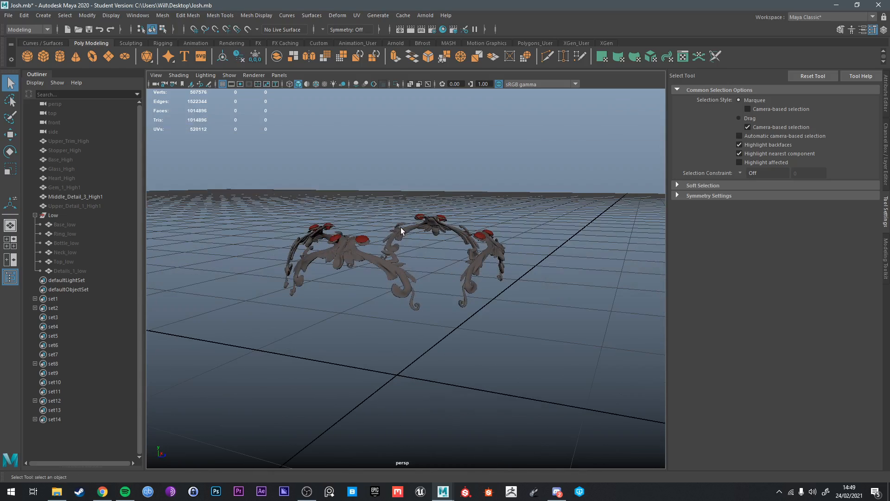
pyautogui.keyDown('alt'); pyautogui.moveTo(401, 228); pyautogui.dragTo(400, 434); pyautogui.keyUp('alt')
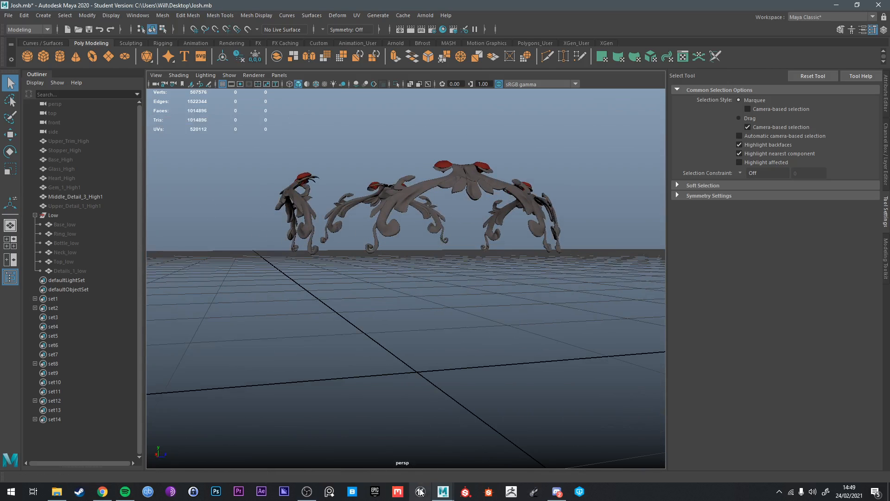
pyautogui.click(307, 492)
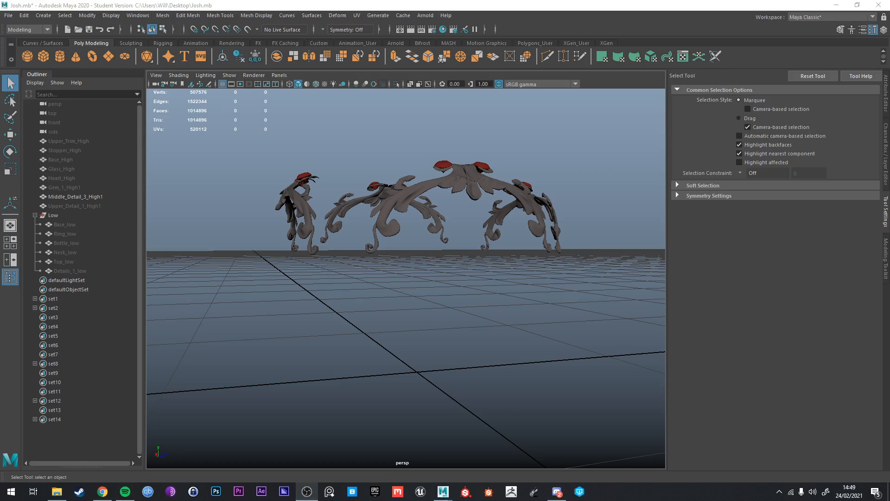
pyautogui.keyDown('alt'); pyautogui.moveTo(457, 292); pyautogui.dragTo(483, 266); pyautogui.keyUp('alt')
pyautogui.keyDown('alt'); pyautogui.moveTo(481, 202); pyautogui.dragTo(424, 223); pyautogui.keyUp('alt')
pyautogui.click(423, 225)
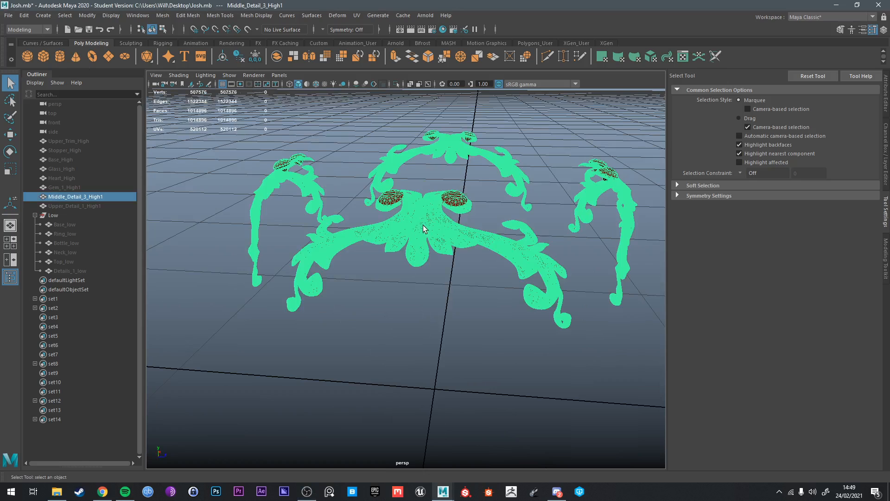
pyautogui.click(248, 29)
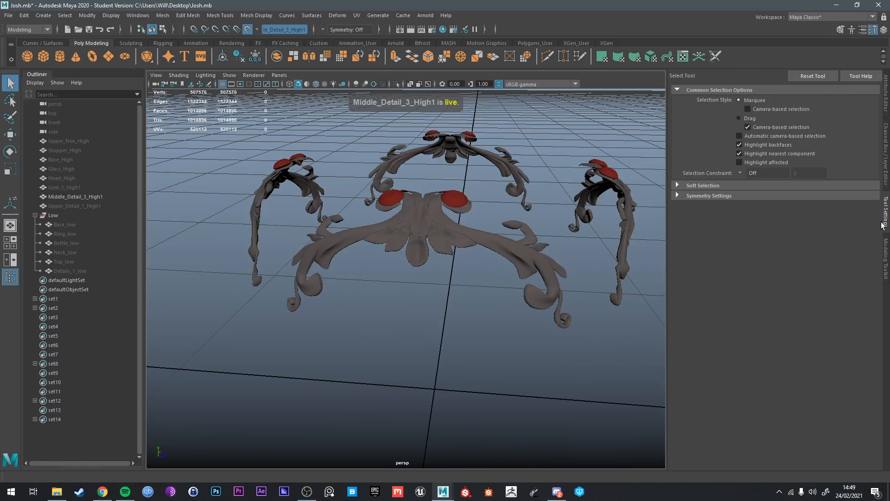
pyautogui.click(881, 277)
pyautogui.click(850, 360)
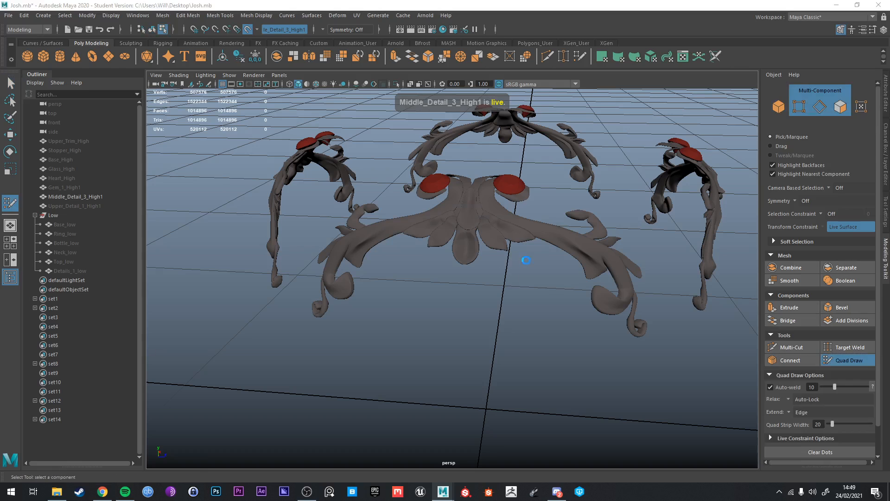
pyautogui.hotkey('ctrl', 's')
# Step: Quad-draw a strip of faces from the front ornament's centre line outward along its right arm
pyautogui.click(440, 254)
pyautogui.keyDown('alt'); pyautogui.moveTo(463, 246); pyautogui.dragTo(479, 277); pyautogui.keyUp('alt')
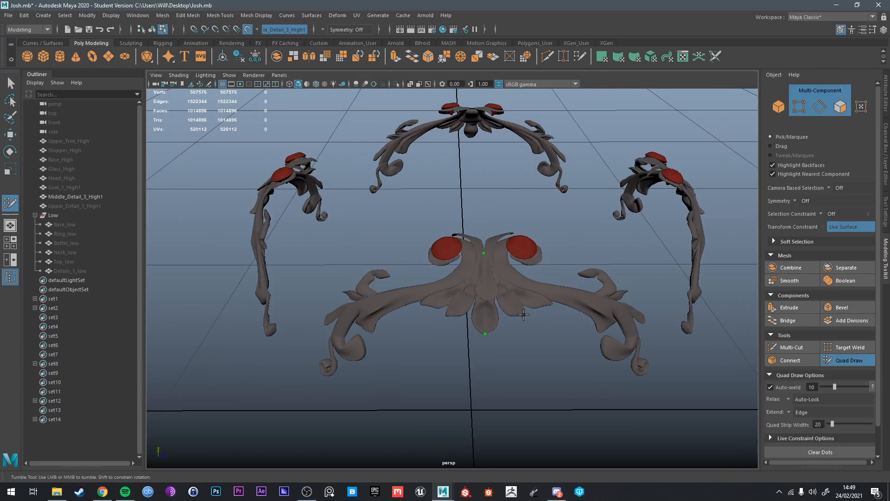
pyautogui.keyDown('shift'); pyautogui.click(542, 288); pyautogui.keyUp('shift')
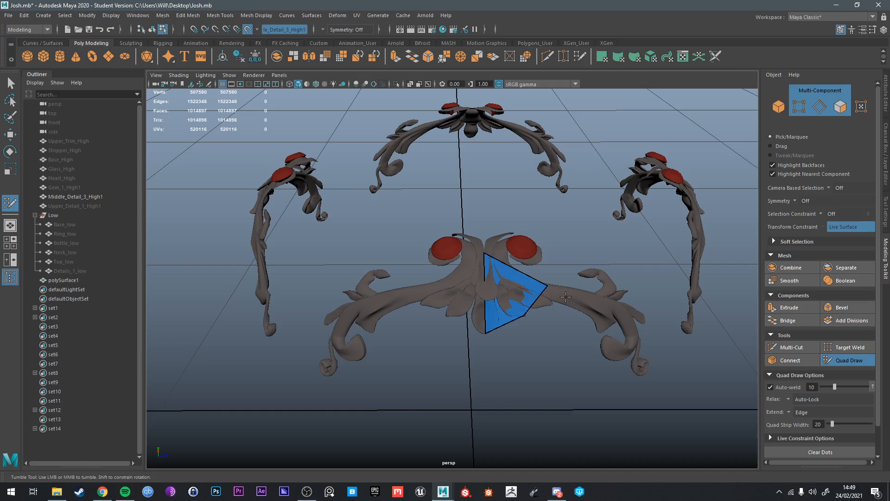
pyautogui.keyDown('alt'); pyautogui.moveTo(542, 287); pyautogui.dragTo(502, 294); pyautogui.keyUp('alt')
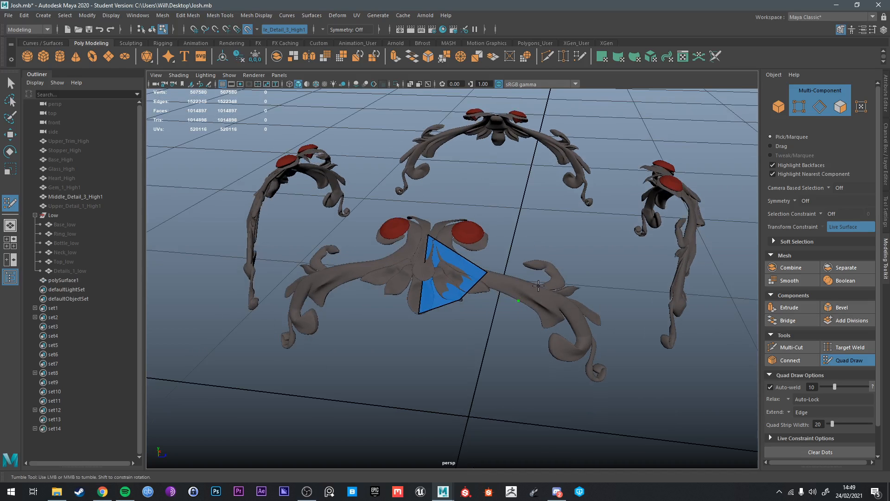
pyautogui.keyDown('shift'); pyautogui.click(507, 286); pyautogui.keyUp('shift')
pyautogui.keyDown('alt'); pyautogui.moveTo(507, 286); pyautogui.dragTo(529, 303); pyautogui.keyUp('alt')
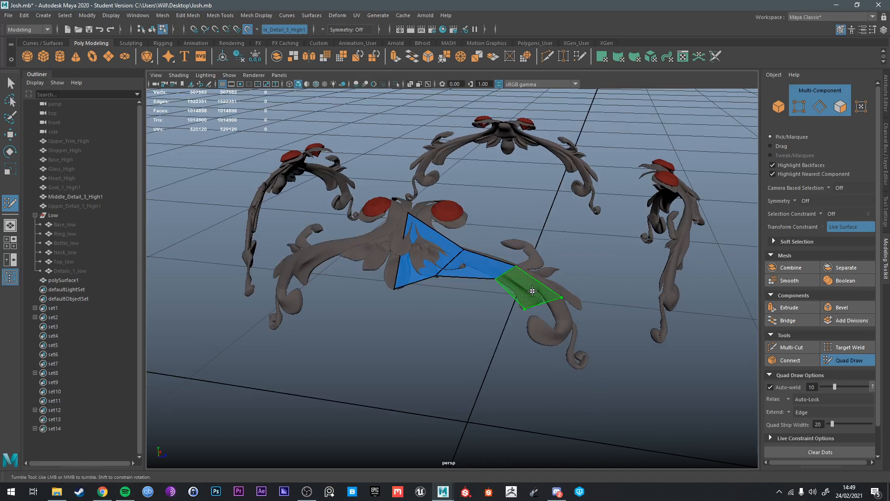
pyautogui.keyDown('shift'); pyautogui.click(562, 297); pyautogui.keyUp('shift')
pyautogui.keyDown('alt'); pyautogui.moveTo(560, 327); pyautogui.dragTo(527, 319); pyautogui.keyUp('alt')
# Step: Draw faces from the ornament's upper centre across the adjoining red gem and insert an edge loop through them
pyautogui.keyDown('alt'); pyautogui.moveTo(426, 258); pyautogui.dragTo(491, 340); pyautogui.keyUp('alt')
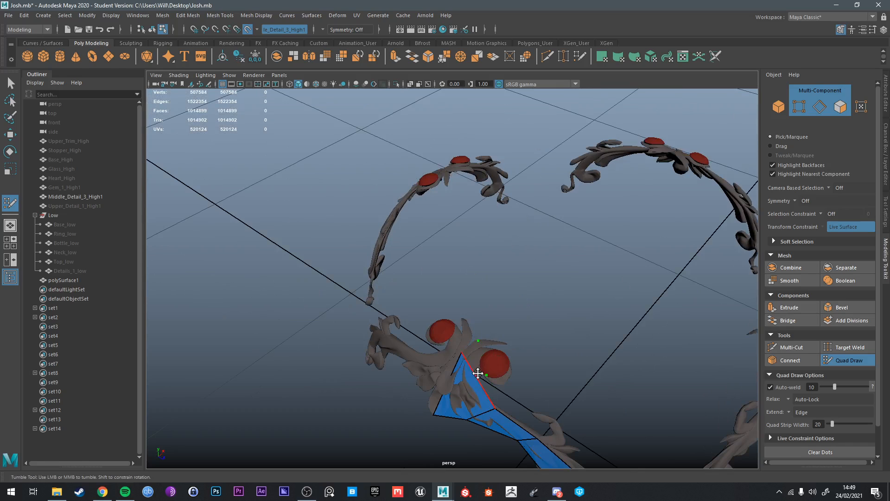
pyautogui.keyDown('alt'); pyautogui.moveTo(480, 369); pyautogui.dragTo(500, 351, button='right'); pyautogui.keyUp('alt')
pyautogui.click(507, 333)
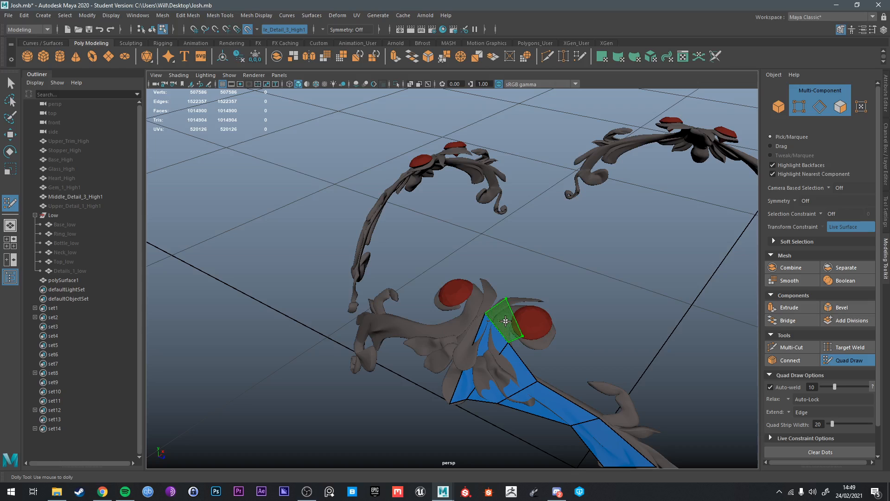
pyautogui.keyDown('shift'); pyautogui.click(515, 320); pyautogui.keyUp('shift')
pyautogui.keyDown('alt'); pyautogui.moveTo(515, 320); pyautogui.dragTo(483, 374); pyautogui.keyUp('alt')
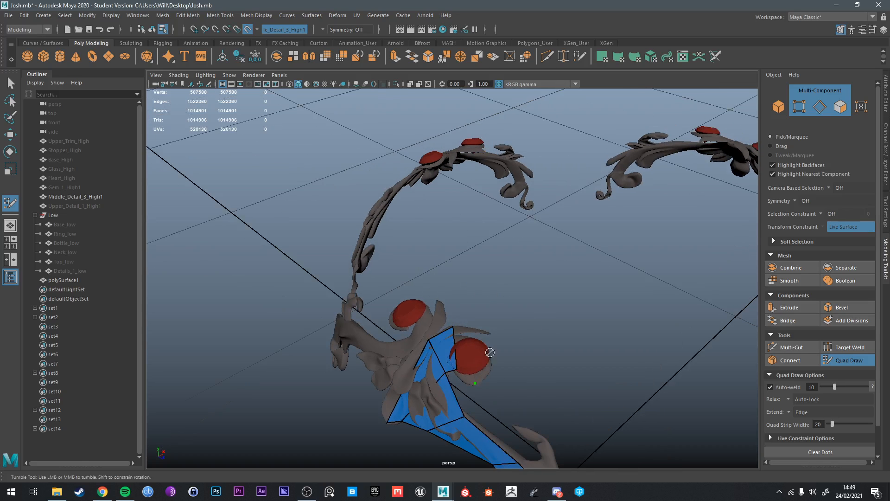
pyautogui.click(487, 353)
pyautogui.keyDown('shift'); pyautogui.click(485, 350); pyautogui.keyUp('shift')
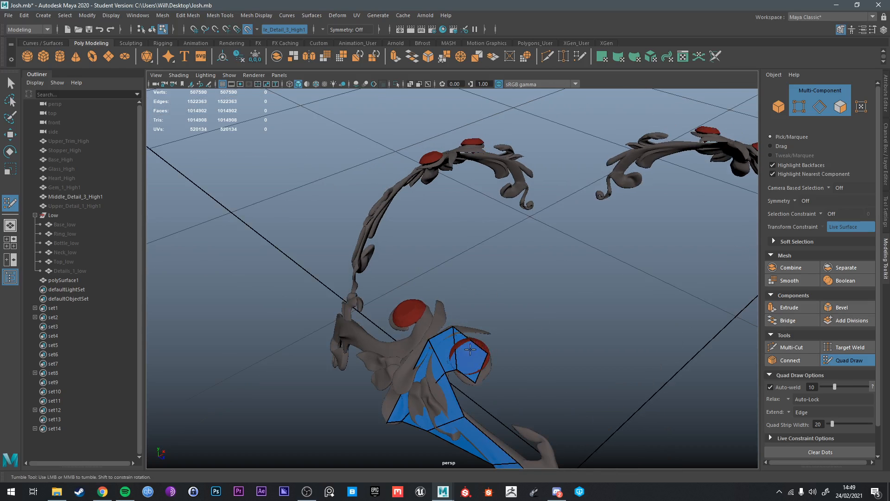
pyautogui.moveTo(470, 349)
pyautogui.keyDown('alt'); pyautogui.mouseDown()
pyautogui.moveTo(504, 334)
pyautogui.moveTo(472, 329)
pyautogui.mouseUp(); pyautogui.keyUp('alt')
pyautogui.keyDown('shift'); pyautogui.click(488, 335); pyautogui.keyUp('shift')
# Step: Place Quad Draw dots along the slender leaf that projects behind the red gem
pyautogui.keyDown('alt'); pyautogui.moveTo(471, 330); pyautogui.dragTo(384, 296, button='right'); pyautogui.keyUp('alt')
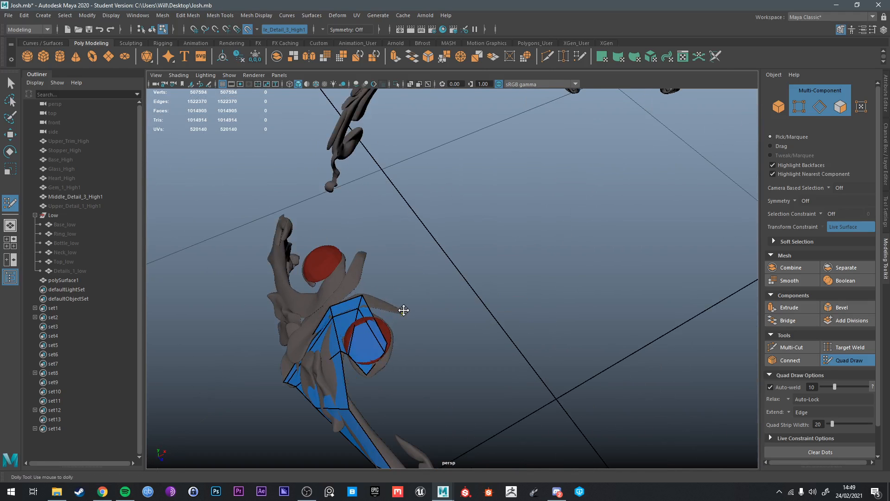
pyautogui.scroll(6, 402, 308)
pyautogui.keyDown('alt'); pyautogui.moveTo(288, 315); pyautogui.dragTo(422, 274, button='middle'); pyautogui.keyUp('alt')
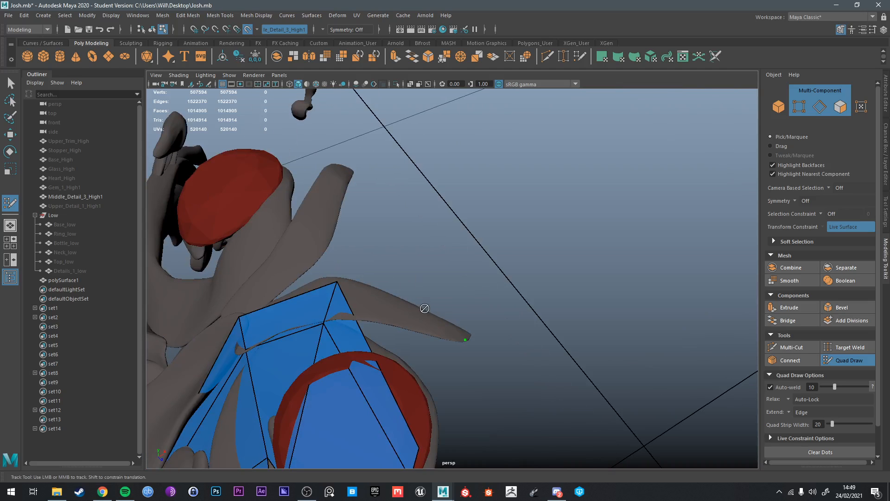
pyautogui.click(411, 303)
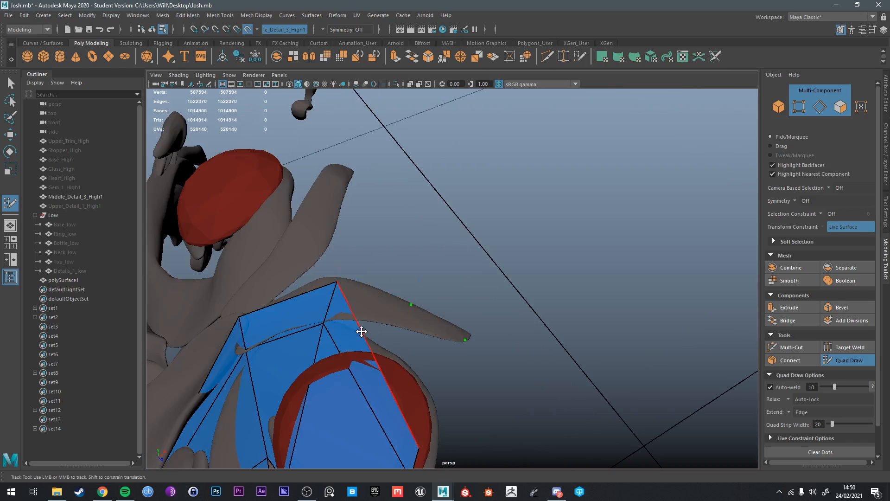
pyautogui.moveTo(361, 330)
pyautogui.mouseDown()
pyautogui.moveTo(443, 334)
pyautogui.moveTo(548, 297)
pyautogui.mouseUp()
pyautogui.keyDown('alt'); pyautogui.moveTo(548, 297); pyautogui.dragTo(532, 281, button='middle'); pyautogui.keyUp('alt')
# Step: Insert an edge loop across the arm's face strip and move its lower vertex to the leaf tip
pyautogui.moveTo(533, 280)
pyautogui.keyDown('alt'); pyautogui.mouseDown()
pyautogui.moveTo(552, 302)
pyautogui.moveTo(586, 223)
pyautogui.mouseUp(); pyautogui.keyUp('alt')
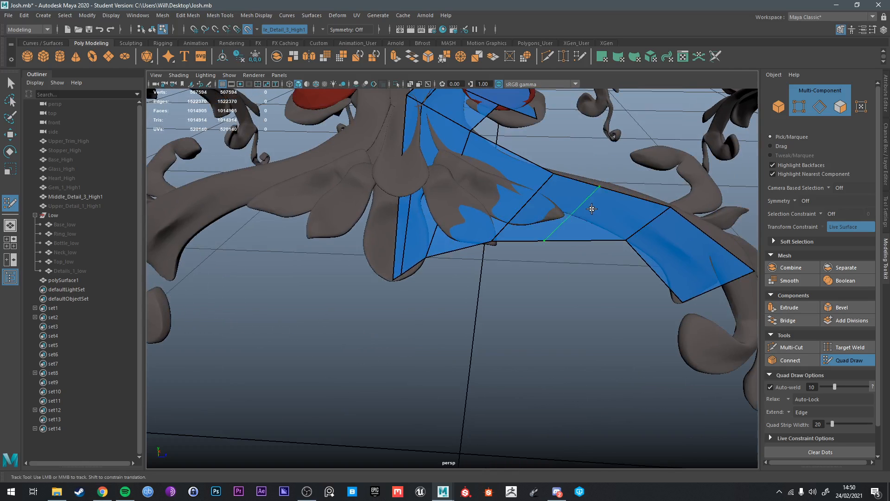
pyautogui.keyDown('ctrl'); pyautogui.click(601, 210); pyautogui.keyUp('ctrl')
pyautogui.press('q')
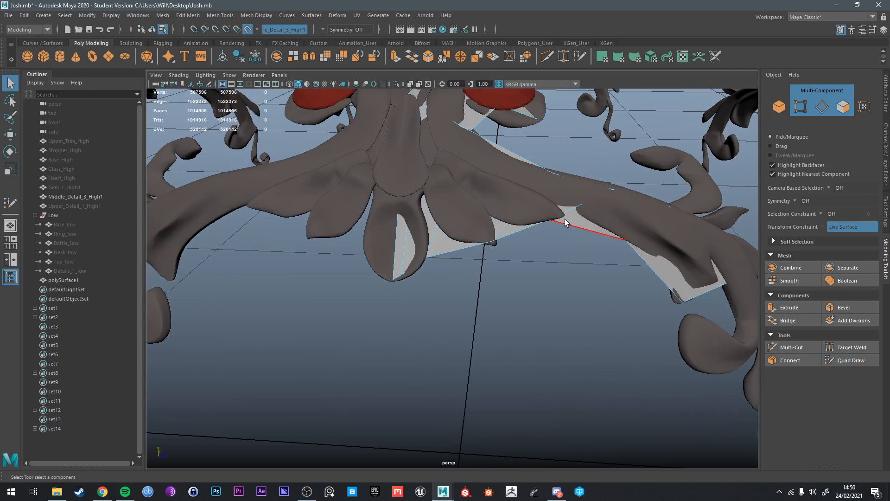
pyautogui.moveTo(566, 223); pyautogui.dragTo(604, 194, button='right')
pyautogui.click(851, 360)
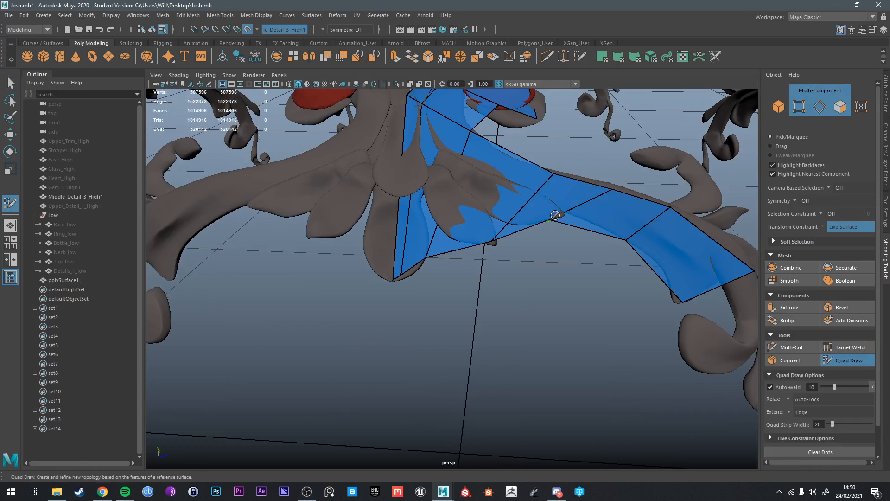
pyautogui.moveTo(547, 218)
pyautogui.mouseDown()
pyautogui.moveTo(564, 218)
pyautogui.moveTo(572, 207)
pyautogui.moveTo(563, 216)
pyautogui.mouseUp()
# Step: Move the lower border vertices to follow the petal edges and insert another edge loop beside the centre petal
pyautogui.moveTo(491, 240); pyautogui.dragTo(496, 244)
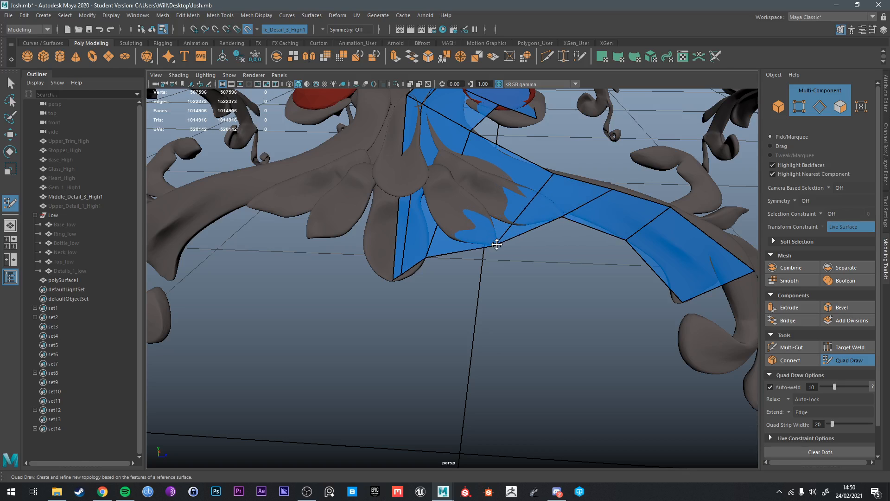
pyautogui.moveTo(425, 254)
pyautogui.mouseDown()
pyautogui.moveTo(463, 230)
pyautogui.moveTo(469, 239)
pyautogui.mouseUp()
pyautogui.keyDown('ctrl'); pyautogui.click(422, 262); pyautogui.keyUp('ctrl')
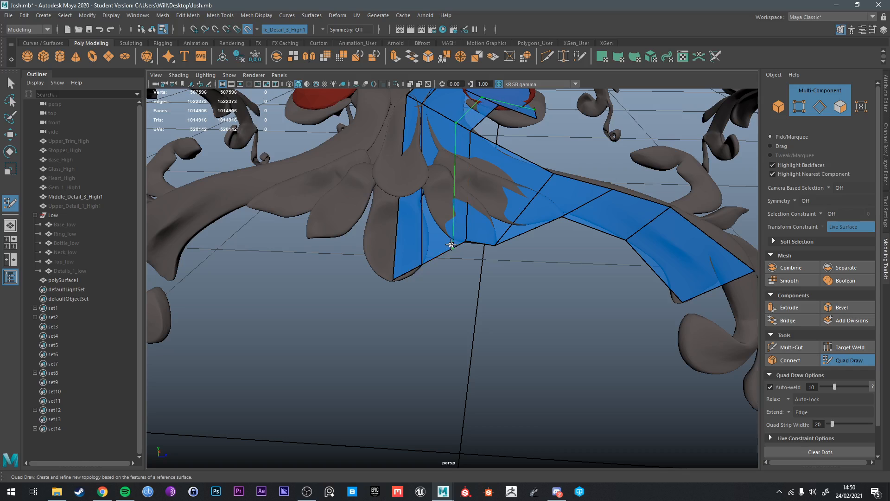
pyautogui.keyDown('ctrl'); pyautogui.click(451, 244); pyautogui.keyUp('ctrl')
# Step: Try to move the new edge loop's upper vertex onto the neighbouring loop near the centre, and undo that move
pyautogui.moveTo(457, 123); pyautogui.dragTo(421, 103)
pyautogui.keyDown('alt'); pyautogui.moveTo(421, 103); pyautogui.dragTo(512, 257, button='middle'); pyautogui.keyUp('alt')
pyautogui.keyDown('alt'); pyautogui.moveTo(512, 258); pyautogui.dragTo(560, 301, button='right'); pyautogui.keyUp('alt')
pyautogui.keyDown('alt'); pyautogui.moveTo(561, 300); pyautogui.dragTo(475, 186, button='middle'); pyautogui.keyUp('alt')
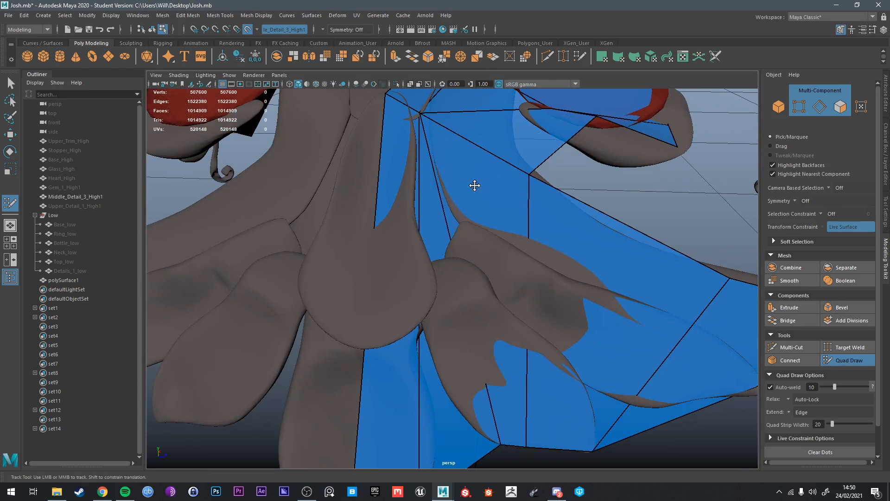
pyautogui.hotkey('ctrl', 'z')
pyautogui.scroll(-5, 509, 184)
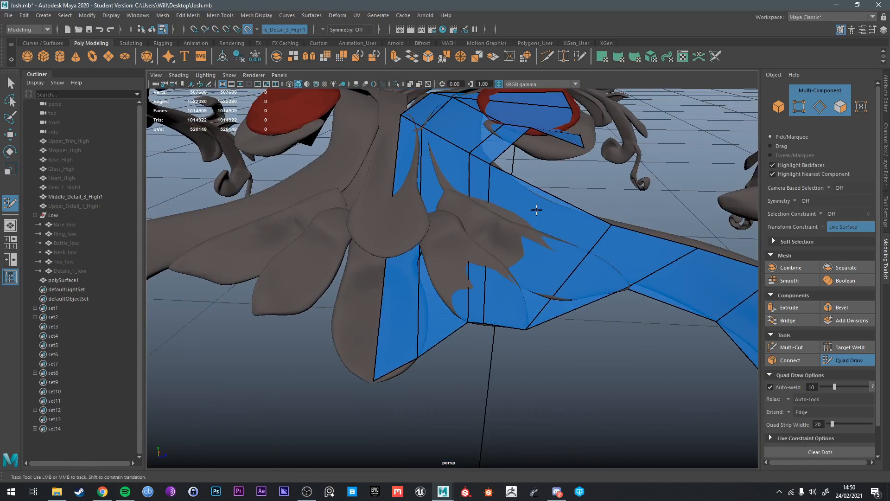
pyautogui.keyDown('alt'); pyautogui.moveTo(536, 210); pyautogui.dragTo(499, 236); pyautogui.keyUp('alt')
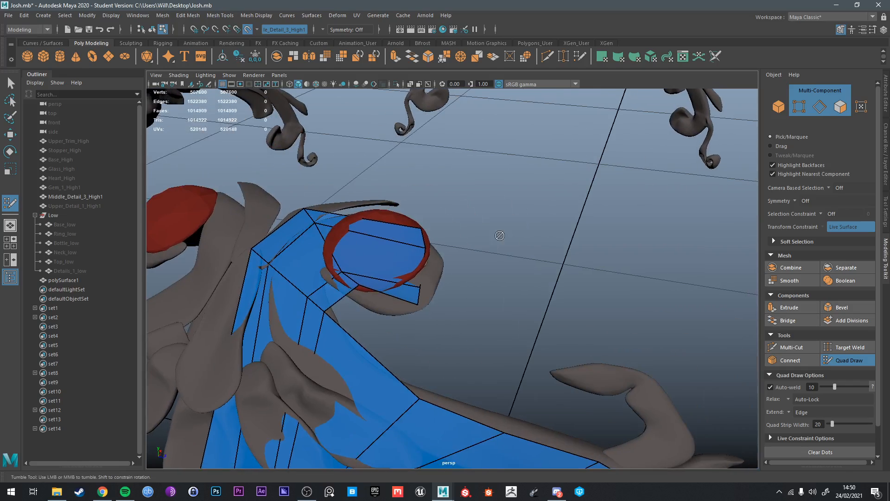
# Step: Fill a face over the slender leaf behind the red gem and weld its lower vertex to the adjoining mesh
pyautogui.keyDown('alt'); pyautogui.moveTo(431, 217); pyautogui.dragTo(568, 273); pyautogui.keyUp('alt')
pyautogui.scroll(-3, 465, 321)
pyautogui.keyDown('alt'); pyautogui.moveTo(567, 273); pyautogui.dragTo(575, 311, button='middle'); pyautogui.keyUp('alt')
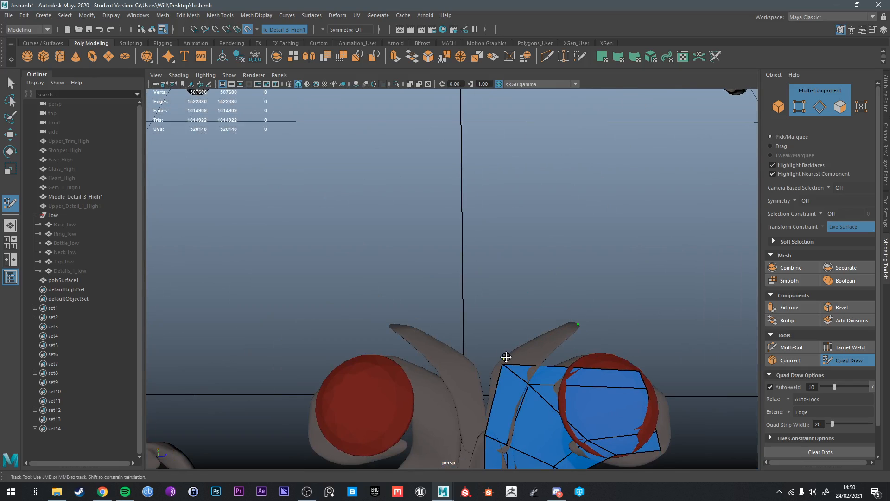
pyautogui.keyDown('shift'); pyautogui.click(559, 359); pyautogui.keyUp('shift')
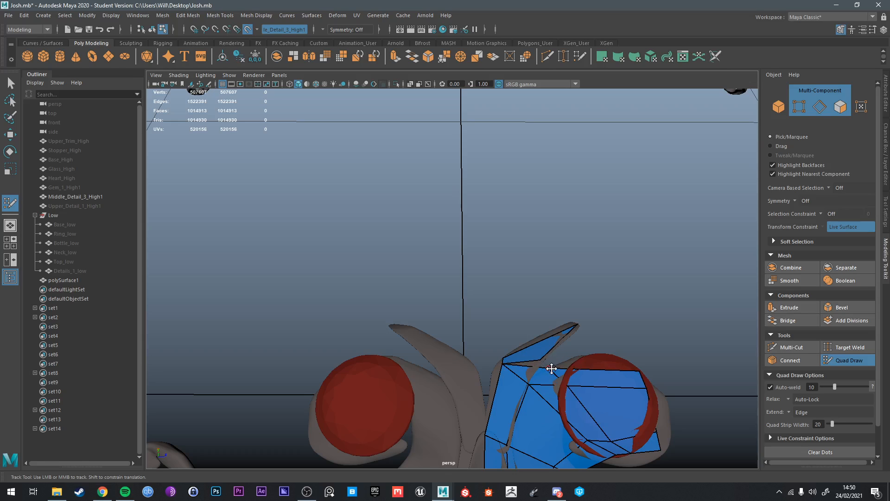
pyautogui.keyDown('ctrl'); pyautogui.click(538, 358); pyautogui.keyUp('ctrl')
pyautogui.keyDown('alt'); pyautogui.moveTo(577, 406); pyautogui.dragTo(595, 345, button='middle'); pyautogui.keyUp('alt')
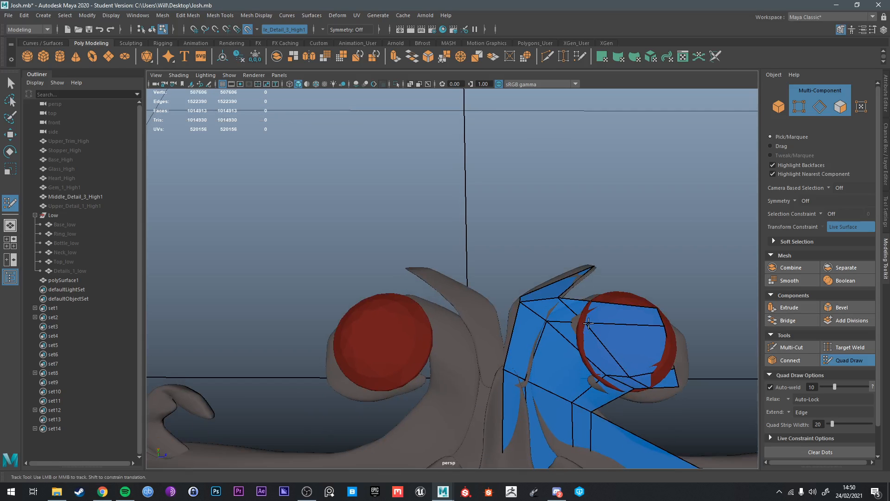
# Step: Move the vertex at the far side of the faces over the red gem outward toward the rim of its setting
pyautogui.keyDown('alt'); pyautogui.moveTo(614, 371); pyautogui.dragTo(577, 342); pyautogui.keyUp('alt')
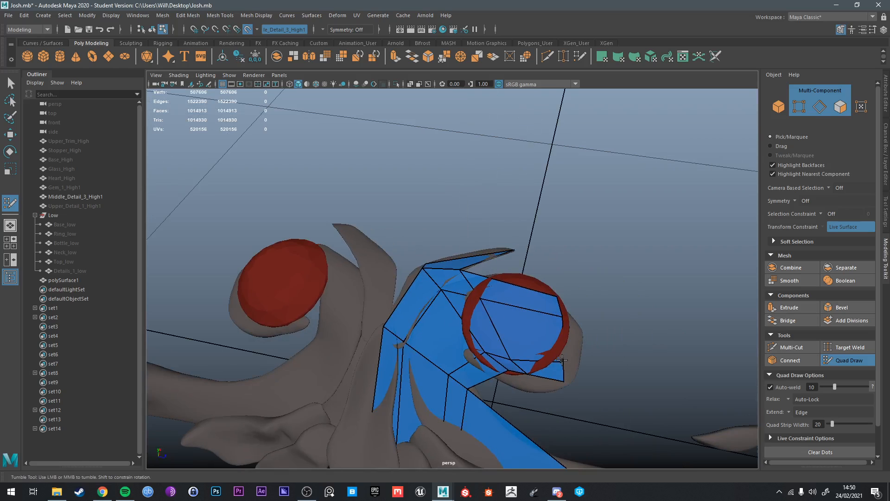
pyautogui.moveTo(519, 362)
pyautogui.keyDown('alt'); pyautogui.mouseDown()
pyautogui.moveTo(530, 335)
pyautogui.moveTo(542, 359)
pyautogui.mouseUp(); pyautogui.keyUp('alt')
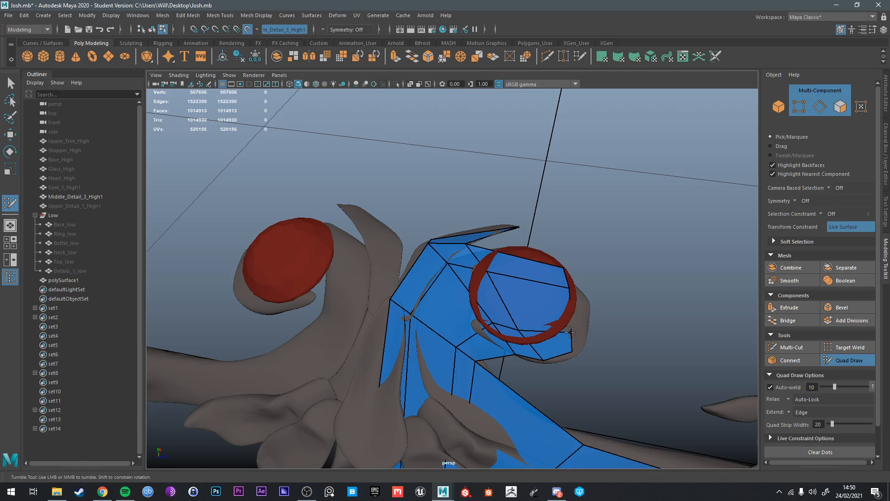
pyautogui.keyDown('alt'); pyautogui.moveTo(571, 332); pyautogui.dragTo(328, 197); pyautogui.keyUp('alt')
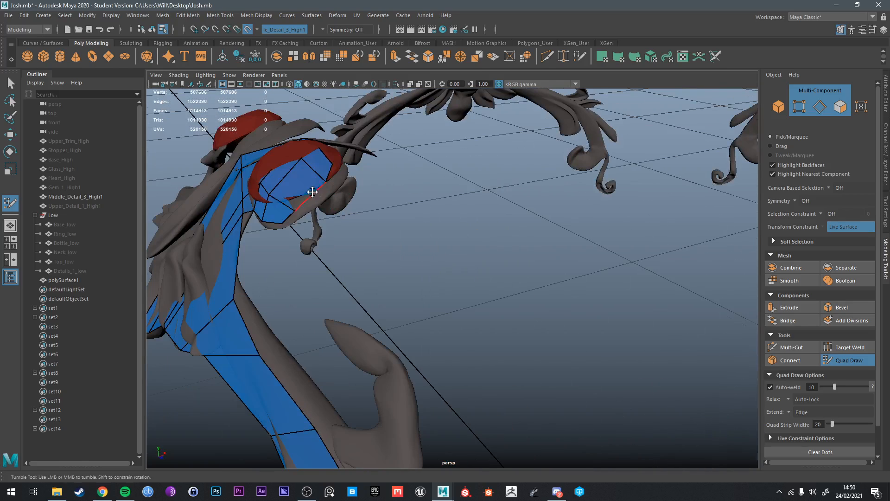
pyautogui.keyDown('alt'); pyautogui.moveTo(312, 191); pyautogui.dragTo(374, 320, button='middle'); pyautogui.keyUp('alt')
pyautogui.keyDown('alt'); pyautogui.moveTo(374, 320); pyautogui.dragTo(395, 266); pyautogui.keyUp('alt')
pyautogui.keyDown('alt'); pyautogui.moveTo(395, 273); pyautogui.dragTo(425, 298, button='right'); pyautogui.keyUp('alt')
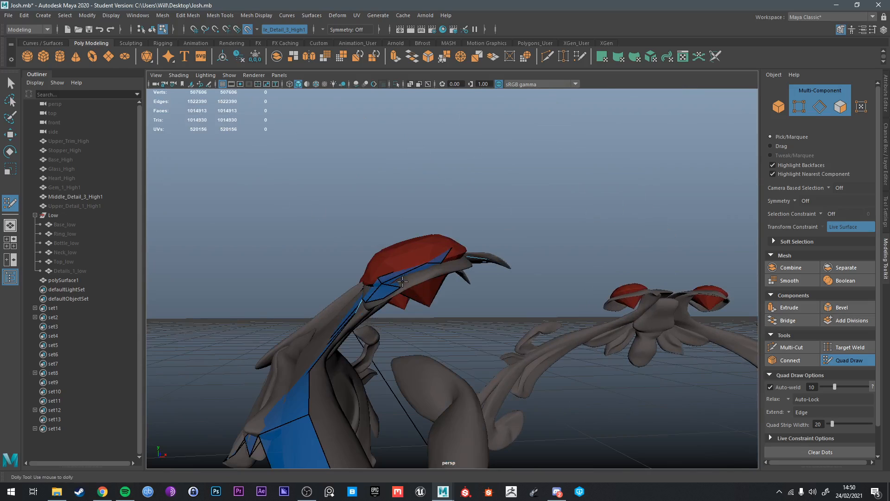
pyautogui.keyDown('alt'); pyautogui.moveTo(440, 270); pyautogui.dragTo(476, 316); pyautogui.keyUp('alt')
pyautogui.keyDown('alt'); pyautogui.moveTo(548, 339); pyautogui.dragTo(556, 328, button='right'); pyautogui.keyUp('alt')
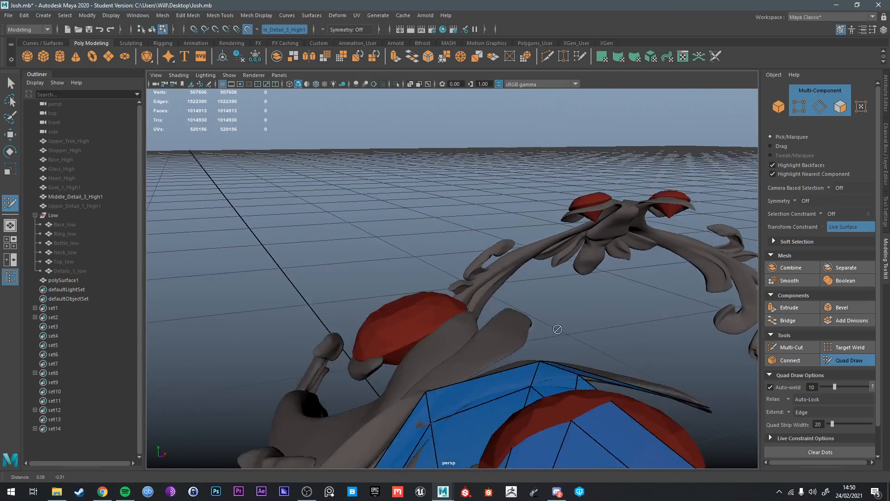
pyautogui.keyDown('alt'); pyautogui.moveTo(557, 328); pyautogui.dragTo(536, 265, button='middle'); pyautogui.keyUp('alt')
pyautogui.moveTo(595, 337)
pyautogui.mouseDown()
pyautogui.moveTo(620, 360)
pyautogui.moveTo(644, 337)
pyautogui.mouseUp()
# Step: Try to fill an extra face along the lower rim of the red gem's setting, and remove the fill
pyautogui.keyDown('alt'); pyautogui.moveTo(567, 407); pyautogui.dragTo(537, 324); pyautogui.keyUp('alt')
pyautogui.keyDown('alt'); pyautogui.moveTo(441, 164); pyautogui.dragTo(446, 238); pyautogui.keyUp('alt')
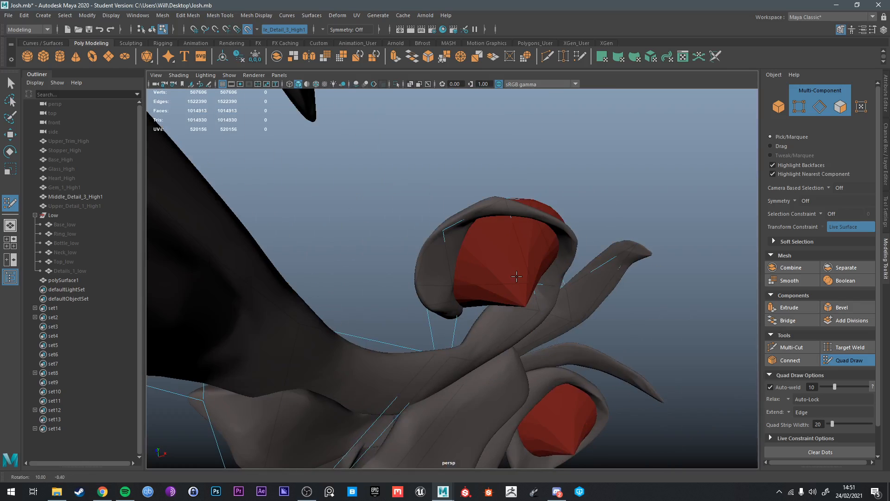
pyautogui.keyDown('alt'); pyautogui.moveTo(444, 235); pyautogui.dragTo(485, 208, button='middle'); pyautogui.keyUp('alt')
pyautogui.keyDown('alt'); pyautogui.moveTo(485, 208); pyautogui.dragTo(604, 358); pyautogui.keyUp('alt')
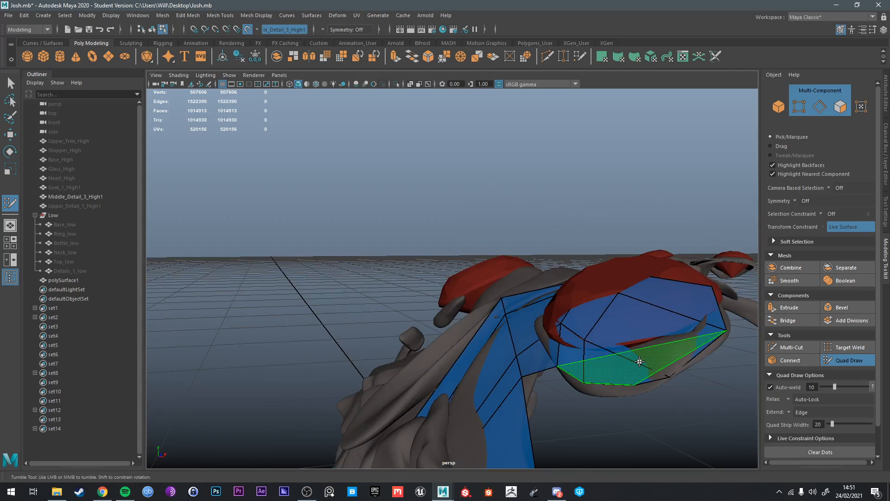
pyautogui.keyDown('shift'); pyautogui.click(620, 349); pyautogui.keyUp('shift')
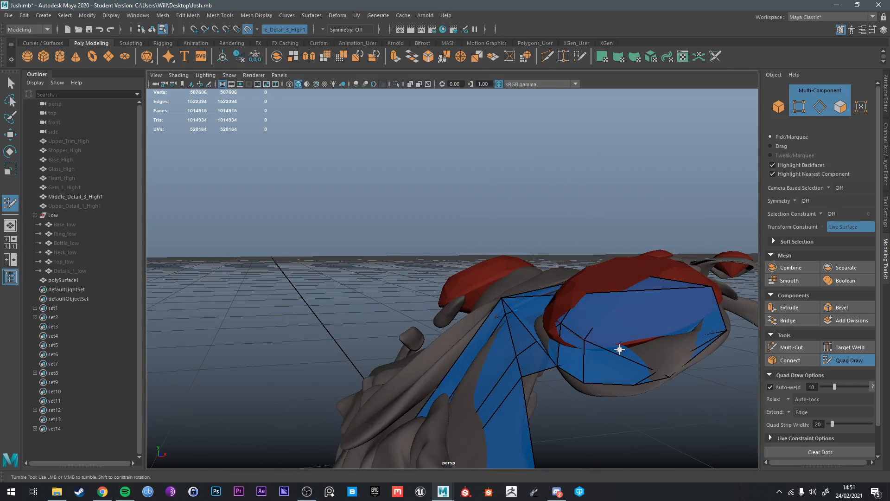
pyautogui.hotkey('ctrl', 'z')
pyautogui.keyDown('alt'); pyautogui.moveTo(670, 347); pyautogui.dragTo(613, 302, button='middle'); pyautogui.keyUp('alt')
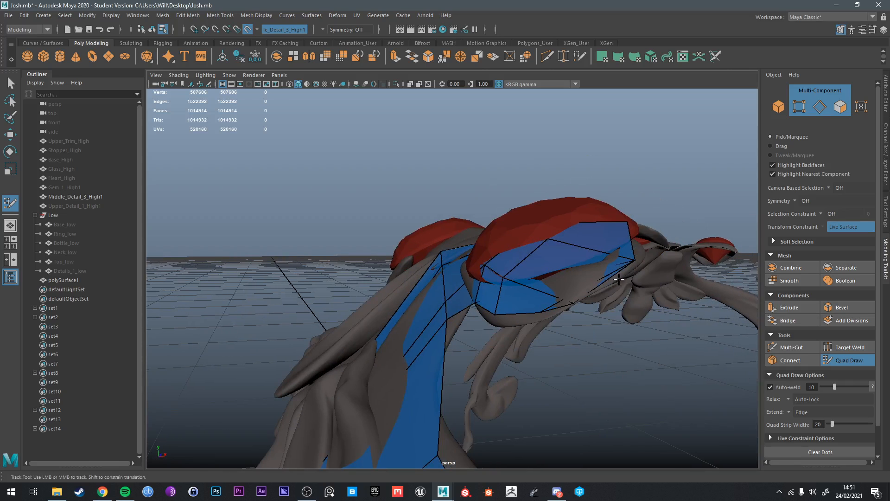
pyautogui.keyDown('ctrl'); pyautogui.keyDown('shift'); pyautogui.click(609, 278); pyautogui.keyUp('shift'); pyautogui.keyUp('ctrl')
# Step: Leave Quad Draw, turn off the live surface and isolate the low-poly mesh polySurface1
pyautogui.keyDown('alt'); pyautogui.moveTo(583, 294); pyautogui.dragTo(626, 327); pyautogui.keyUp('alt')
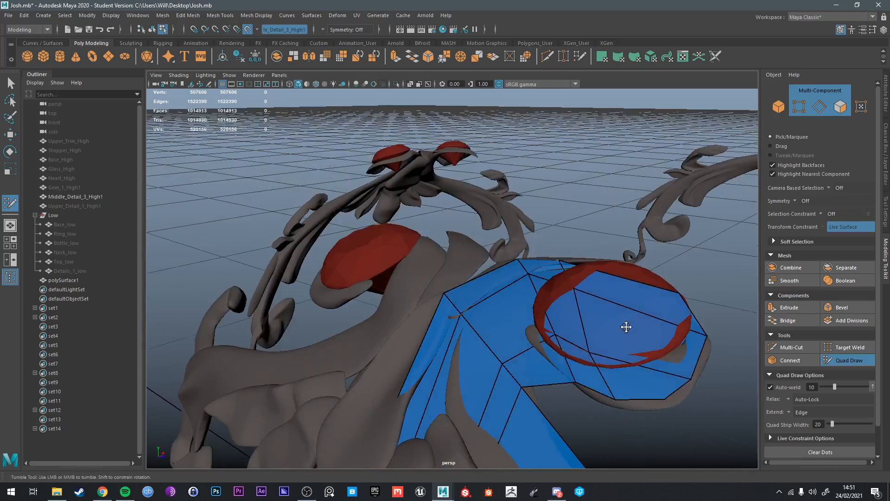
pyautogui.keyDown('alt'); pyautogui.moveTo(626, 327); pyautogui.dragTo(540, 265, button='middle'); pyautogui.keyUp('alt')
pyautogui.keyDown('alt'); pyautogui.moveTo(561, 277); pyautogui.dragTo(462, 246); pyautogui.keyUp('alt')
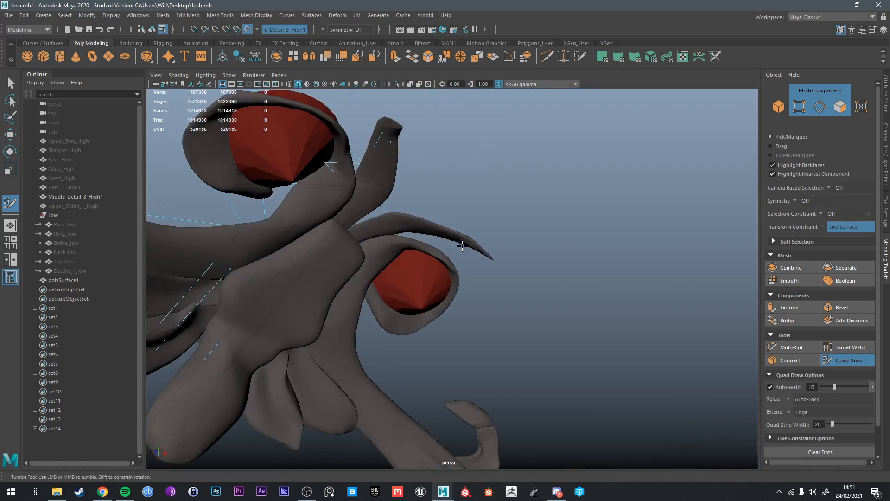
pyautogui.keyDown('alt'); pyautogui.moveTo(331, 170); pyautogui.dragTo(617, 279); pyautogui.keyUp('alt')
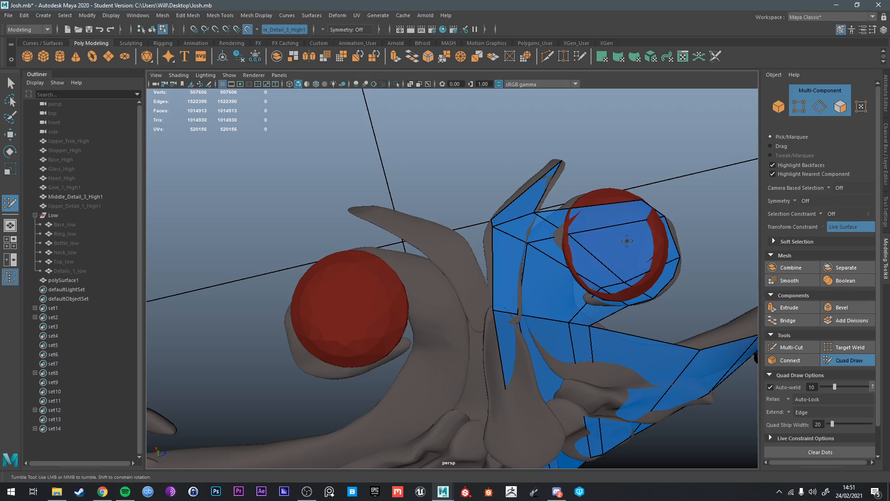
pyautogui.moveTo(628, 241); pyautogui.dragTo(633, 255, button='right')
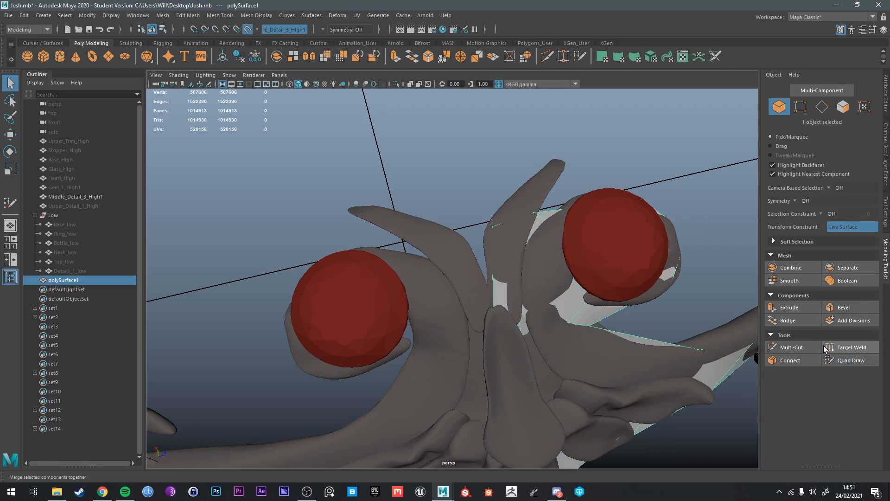
pyautogui.click(248, 29)
pyautogui.hotkey('ctrl', '1')
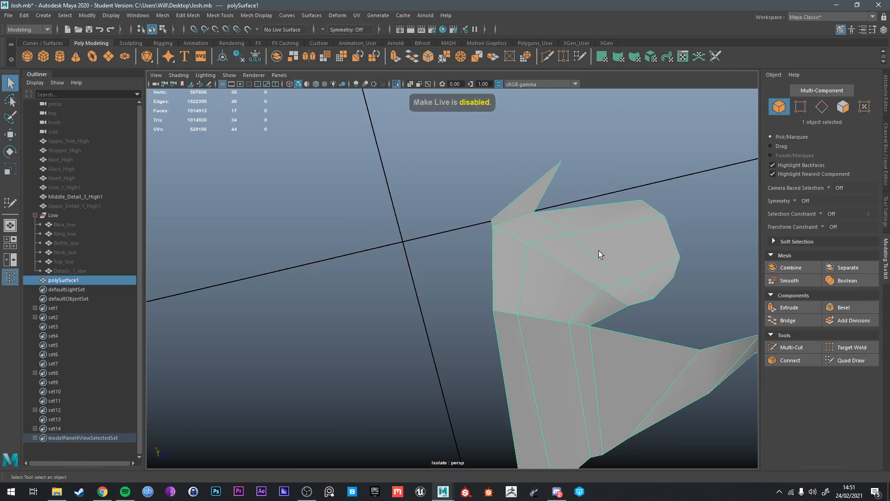
# Step: Move the inner vertex over the red gem to about X -11.62, Y 20.86, Z 1.63, and return to object mode with everything shown
pyautogui.moveTo(587, 236); pyautogui.dragTo(543, 233, button='right')
pyautogui.click(575, 239)
pyautogui.press('w')
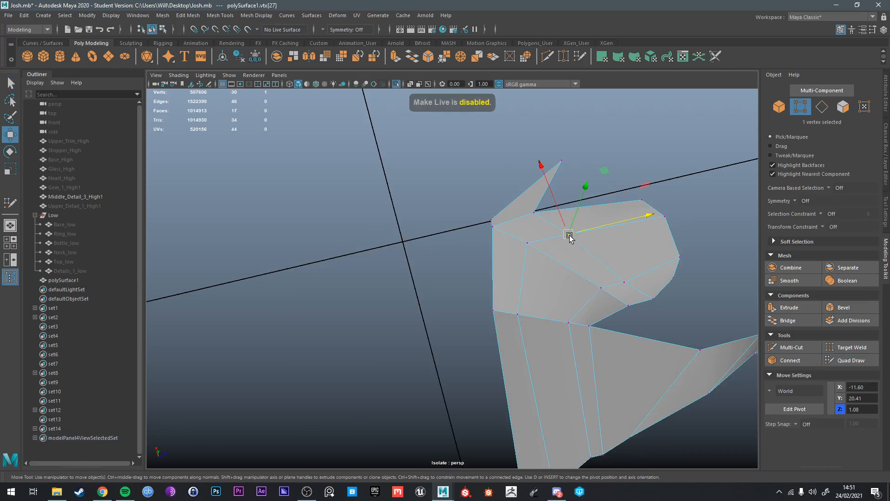
pyautogui.hotkey('ctrl', '1')
pyautogui.moveTo(569, 234); pyautogui.dragTo(613, 218)
pyautogui.moveTo(628, 189); pyautogui.dragTo(629, 185)
pyautogui.hotkey('ctrl', '1')
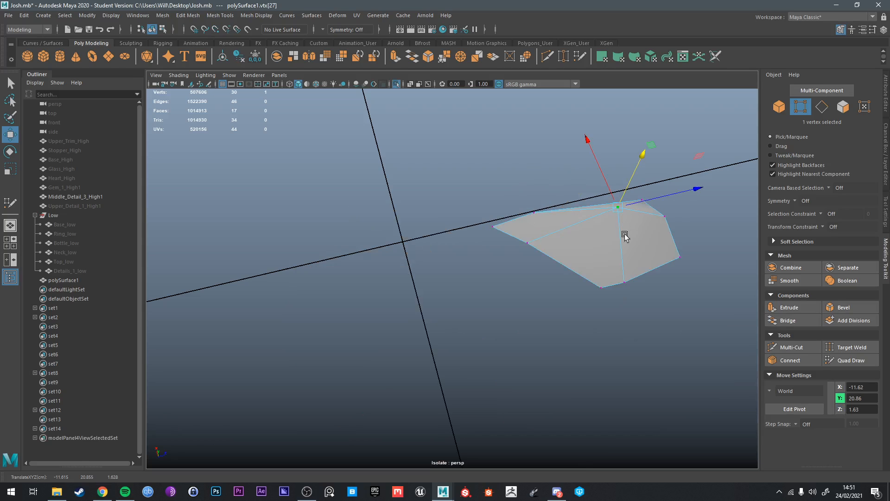
pyautogui.click(629, 275)
pyautogui.moveTo(608, 240); pyautogui.dragTo(633, 221, button='right')
pyautogui.press('q')
pyautogui.hotkey('ctrl', '1')
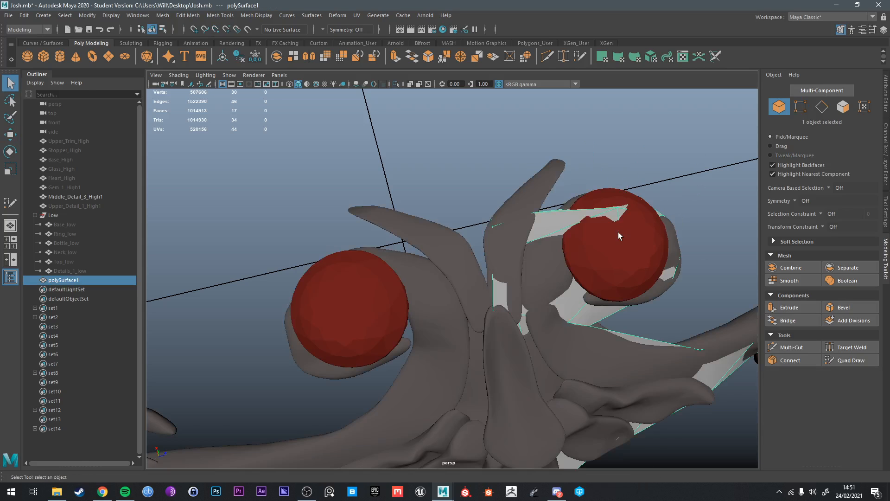
pyautogui.keyDown('alt'); pyautogui.moveTo(619, 232); pyautogui.dragTo(622, 222); pyautogui.keyUp('alt')
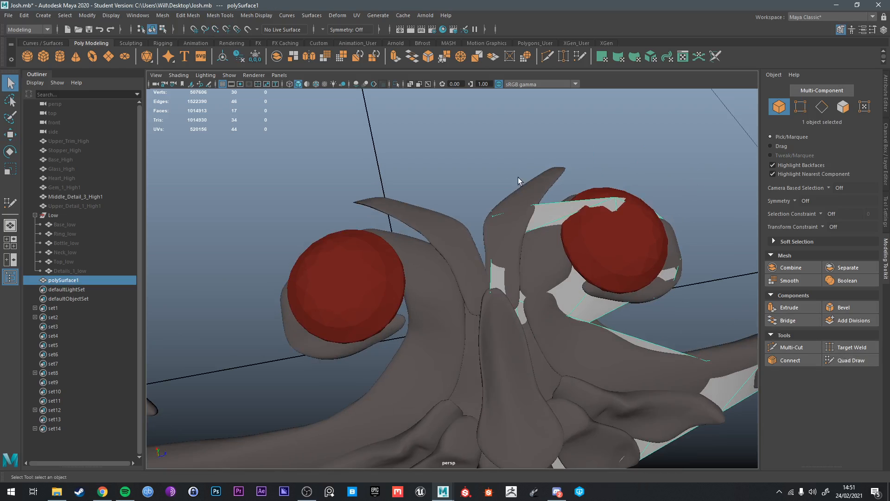
pyautogui.keyDown('shift'); pyautogui.click(510, 190); pyautogui.keyUp('shift')
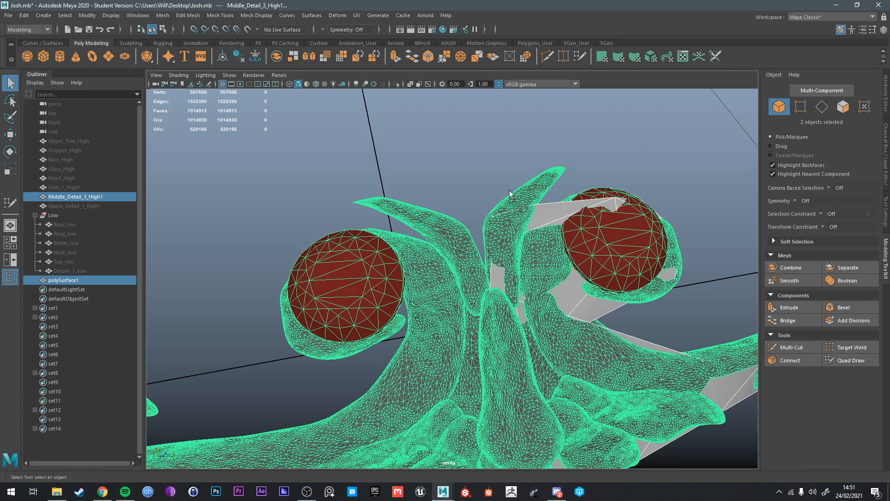
pyautogui.click(852, 360)
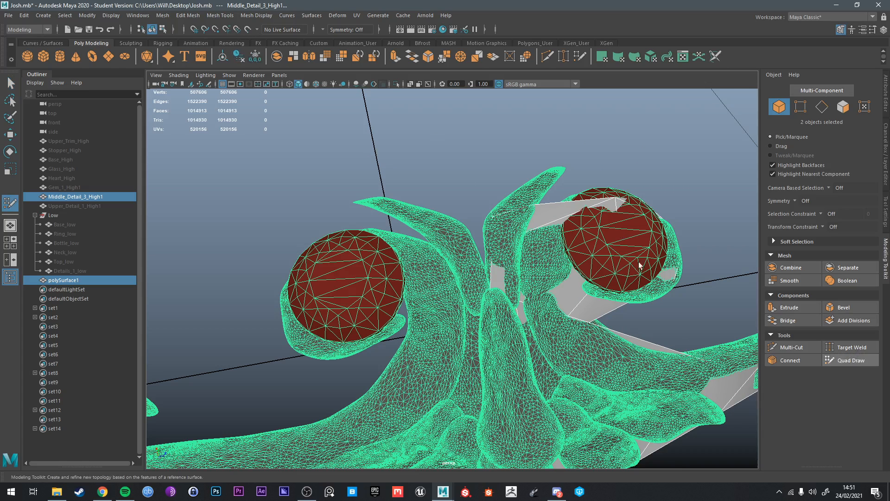
pyautogui.press('q')
pyautogui.moveTo(609, 203); pyautogui.dragTo(654, 189, button='right')
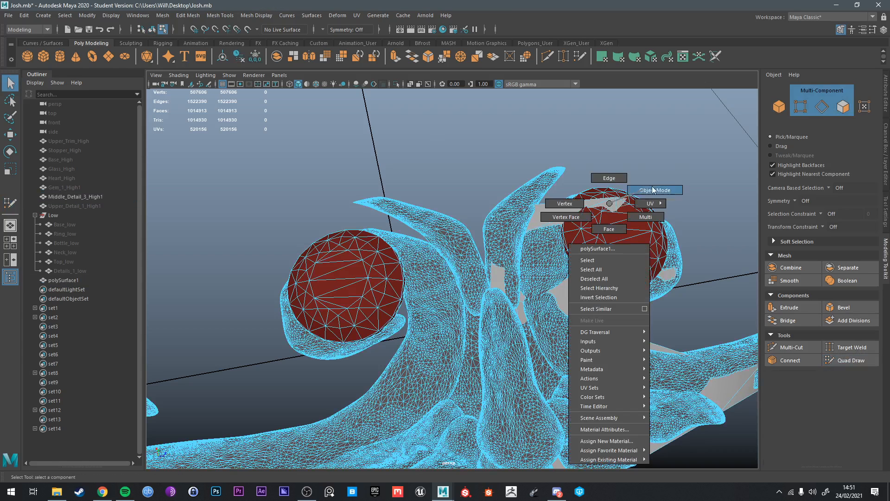
pyautogui.click(853, 360)
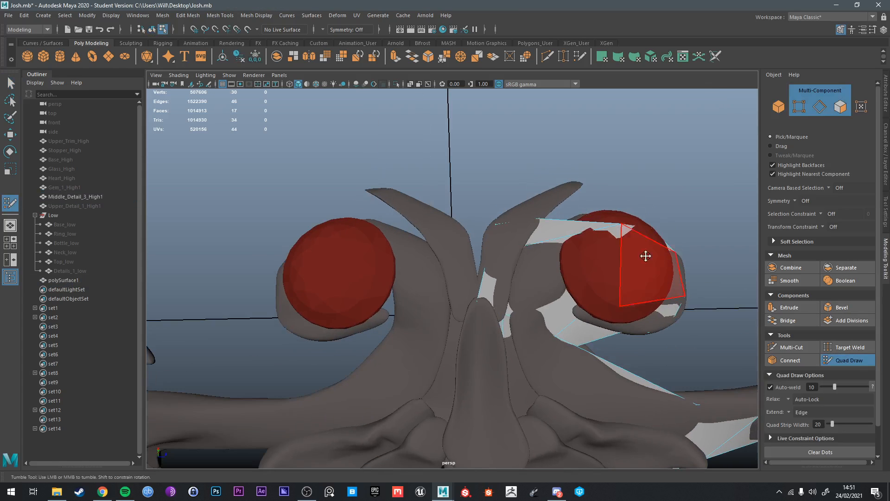
pyautogui.keyDown('alt'); pyautogui.moveTo(646, 256); pyautogui.dragTo(613, 231); pyautogui.keyUp('alt')
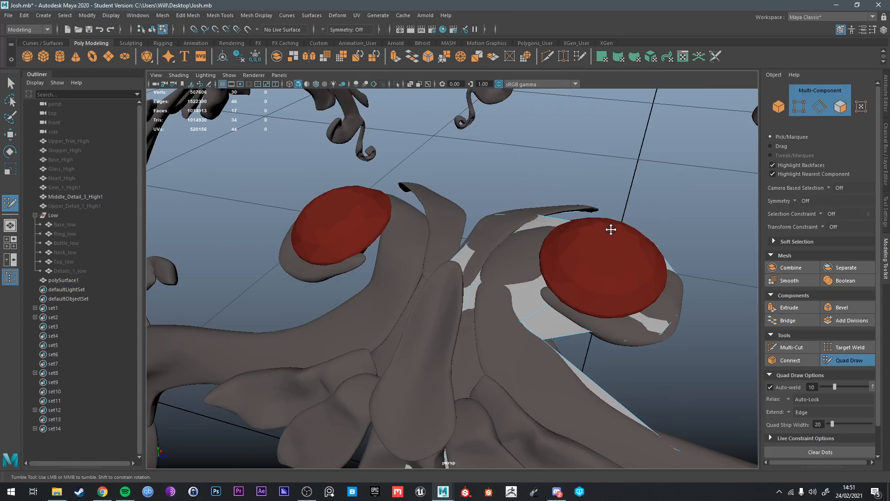
pyautogui.press('q')
pyautogui.click(491, 187)
pyautogui.click(585, 223)
pyautogui.moveTo(586, 222); pyautogui.dragTo(634, 197, button='right')
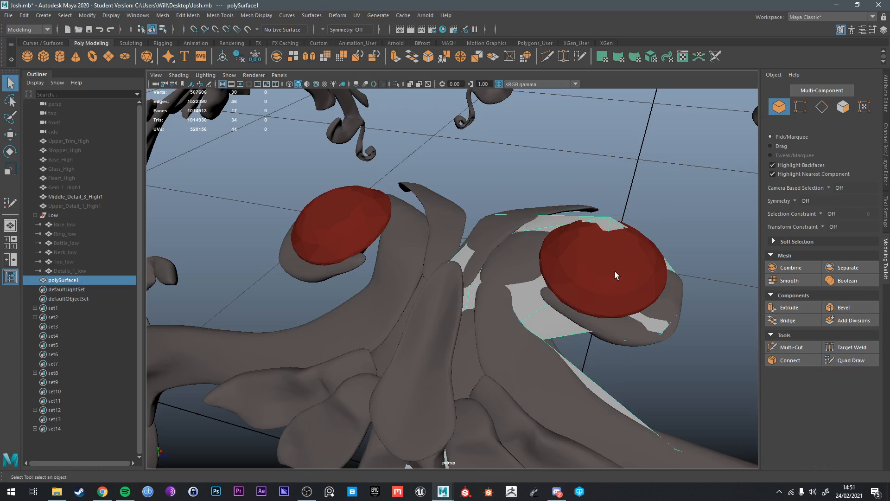
# Step: Make Middle_Detail_3_High1 the live surface and restart Quad Draw on polySurface1
pyautogui.click(616, 275)
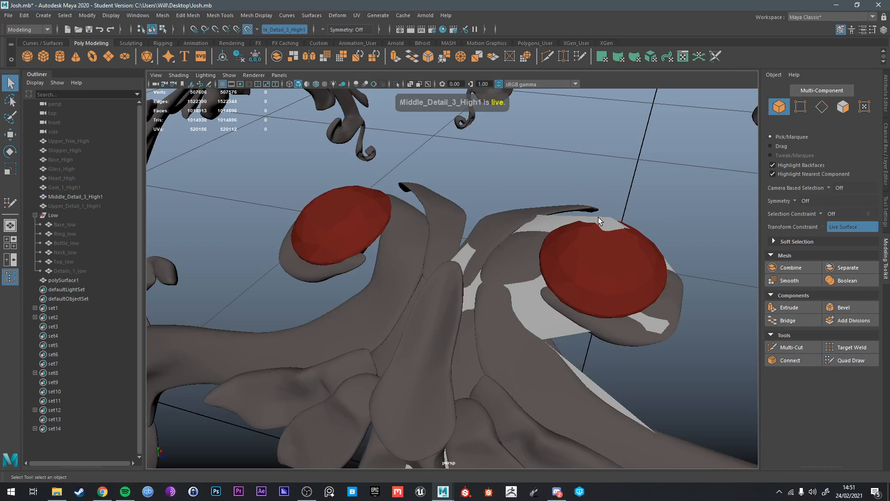
pyautogui.click(63, 280)
pyautogui.click(851, 361)
# Step: Reshape the faces over the red gem by adjusting their vertices and moving the border out toward the setting's rim
pyautogui.moveTo(642, 238)
pyautogui.keyDown('alt'); pyautogui.mouseDown()
pyautogui.moveTo(623, 247)
pyautogui.moveTo(603, 300)
pyautogui.moveTo(612, 226)
pyautogui.moveTo(612, 239)
pyautogui.mouseUp(); pyautogui.keyUp('alt')
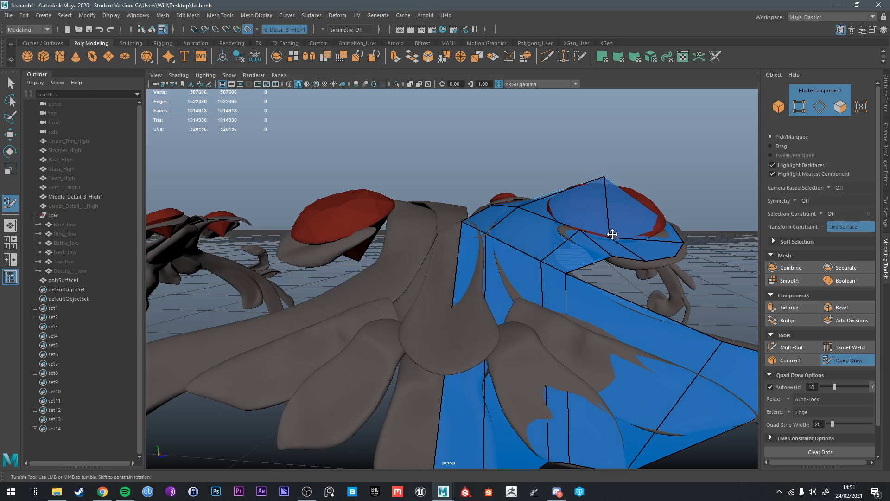
pyautogui.keyDown('alt'); pyautogui.moveTo(613, 234); pyautogui.dragTo(533, 213); pyautogui.keyUp('alt')
pyautogui.keyDown('alt'); pyautogui.moveTo(633, 218); pyautogui.dragTo(596, 258); pyautogui.keyUp('alt')
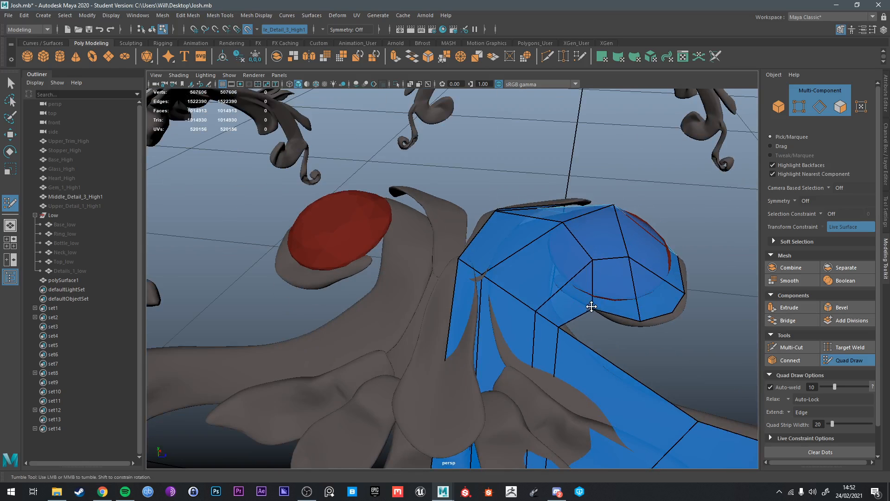
pyautogui.moveTo(576, 301)
pyautogui.keyDown('alt'); pyautogui.mouseDown()
pyautogui.moveTo(592, 318)
pyautogui.moveTo(427, 319)
pyautogui.mouseUp(); pyautogui.keyUp('alt')
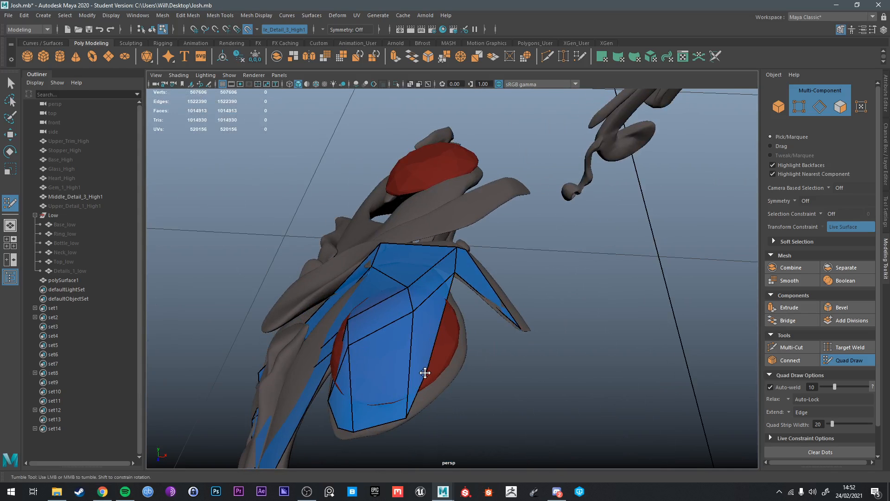
pyautogui.moveTo(424, 370); pyautogui.dragTo(476, 362)
pyautogui.moveTo(408, 330)
pyautogui.keyDown('alt'); pyautogui.mouseDown()
pyautogui.moveTo(483, 320)
pyautogui.moveTo(586, 273)
pyautogui.moveTo(558, 320)
pyautogui.moveTo(447, 316)
pyautogui.moveTo(608, 341)
pyautogui.moveTo(592, 342)
pyautogui.moveTo(490, 224)
pyautogui.mouseUp(); pyautogui.keyUp('alt')
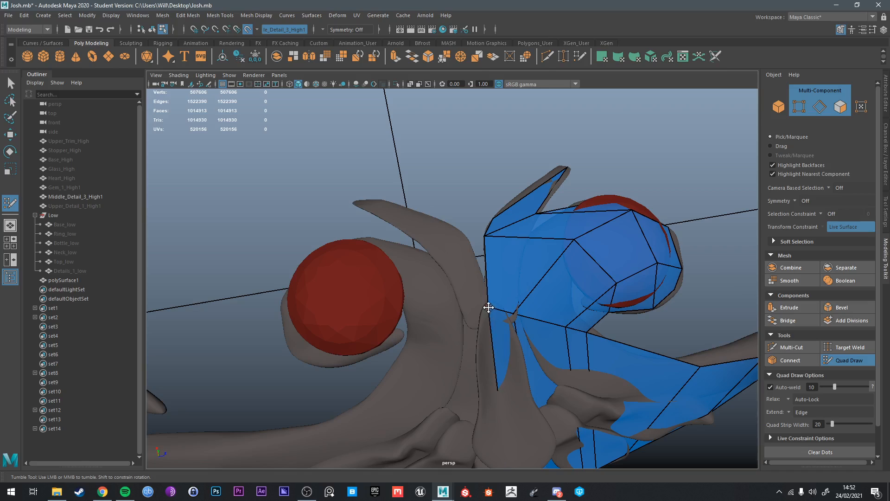
# Step: Insert an edge loop lengthwise through the face strip along the ornament's arm
pyautogui.keyDown('alt'); pyautogui.moveTo(489, 307); pyautogui.dragTo(527, 298); pyautogui.keyUp('alt')
pyautogui.keyDown('alt'); pyautogui.moveTo(527, 299); pyautogui.dragTo(501, 342, button='middle'); pyautogui.keyUp('alt')
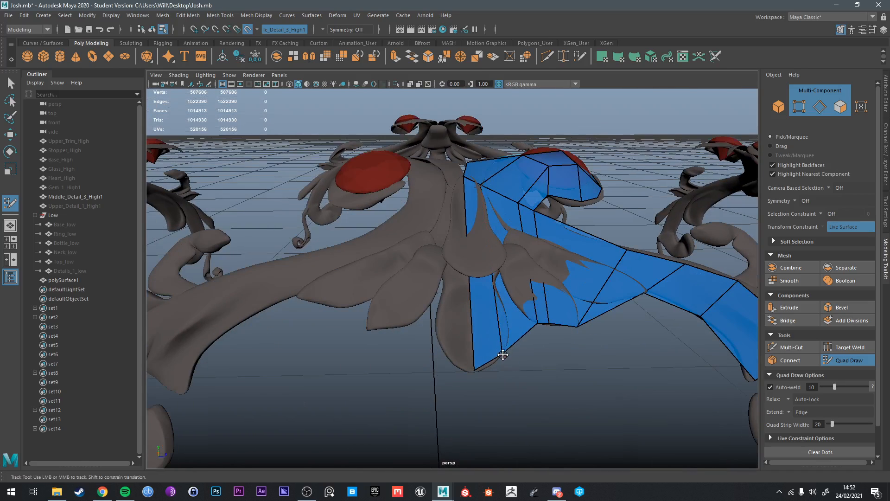
pyautogui.keyDown('alt'); pyautogui.moveTo(503, 355); pyautogui.dragTo(568, 316); pyautogui.keyUp('alt')
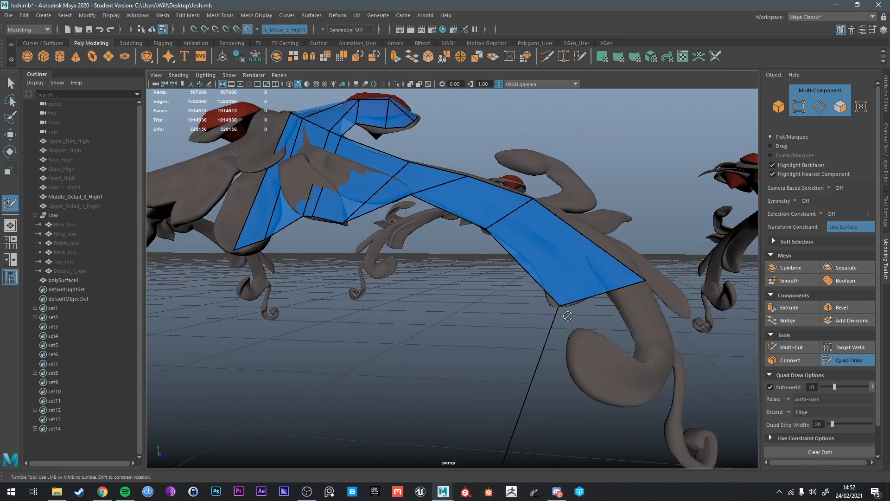
pyautogui.keyDown('ctrl'); pyautogui.click(599, 284); pyautogui.keyUp('ctrl')
# Step: Extend the Quad Draw mesh with three quads from the arm's lower end around into the rounded lobe
pyautogui.keyDown('alt'); pyautogui.moveTo(628, 301); pyautogui.dragTo(653, 378); pyautogui.keyUp('alt')
pyautogui.keyDown('shift'); pyautogui.click(650, 351); pyautogui.keyUp('shift')
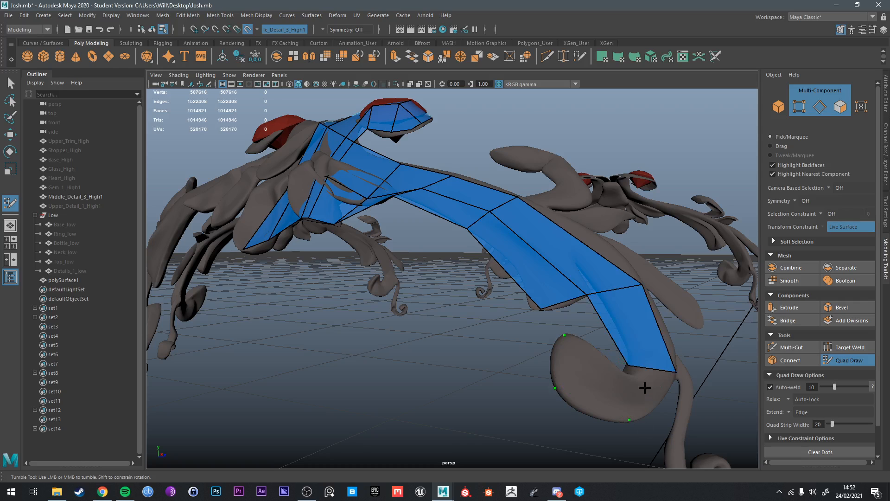
pyautogui.click(660, 397)
pyautogui.keyDown('shift'); pyautogui.click(644, 384); pyautogui.keyUp('shift')
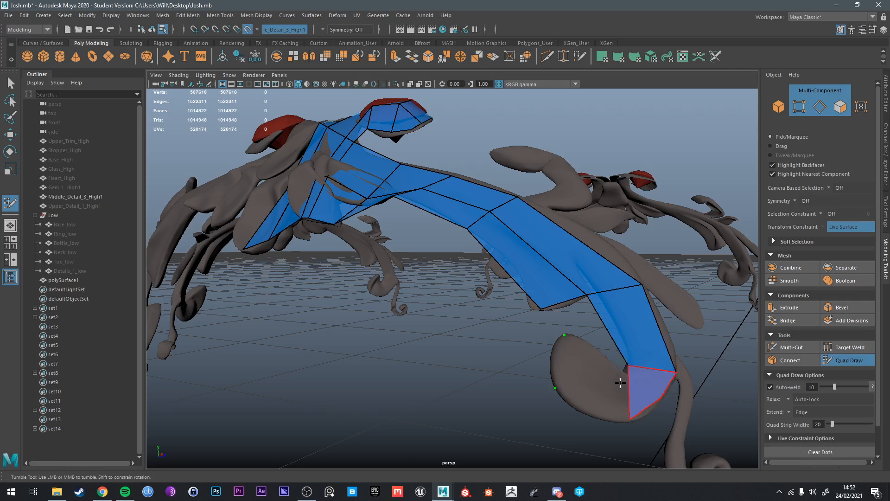
pyautogui.keyDown('shift'); pyautogui.click(589, 365); pyautogui.keyUp('shift')
pyautogui.keyDown('alt'); pyautogui.moveTo(653, 368); pyautogui.dragTo(620, 380); pyautogui.keyUp('alt')
pyautogui.keyDown('alt'); pyautogui.moveTo(620, 380); pyautogui.dragTo(606, 335, button='middle'); pyautogui.keyUp('alt')
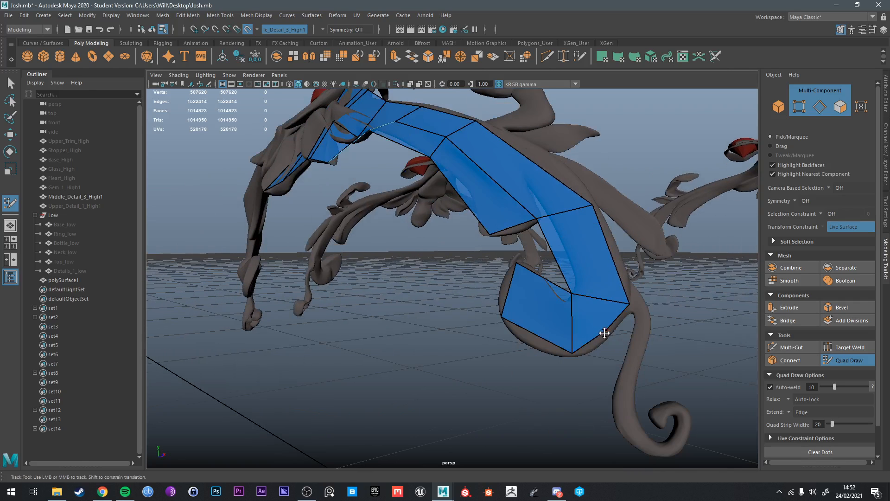
# Step: Fill four quads from the lobe's outer corner down the thin tendril, adjusting a vertex to the tendril's edge
pyautogui.keyDown('alt'); pyautogui.moveTo(576, 320); pyautogui.dragTo(623, 247); pyautogui.keyUp('alt')
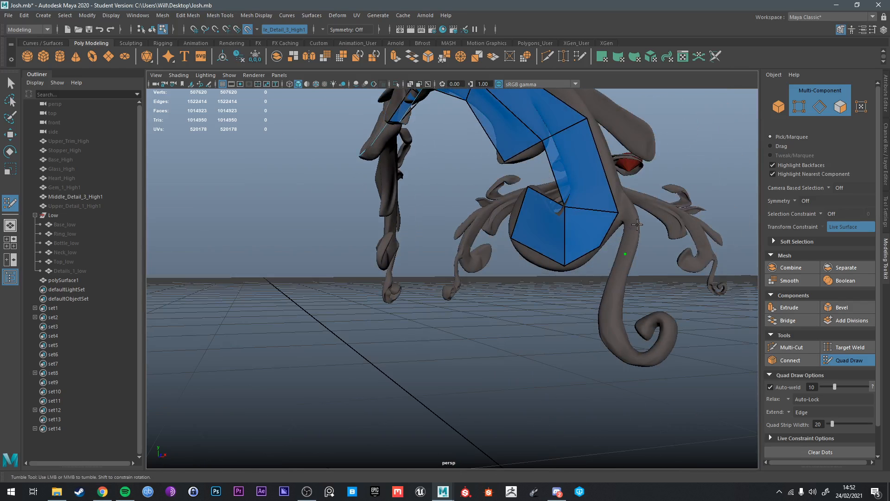
pyautogui.click(637, 224)
pyautogui.keyDown('shift'); pyautogui.click(620, 234); pyautogui.keyUp('shift')
pyautogui.keyDown('ctrl'); pyautogui.click(620, 250); pyautogui.keyUp('ctrl')
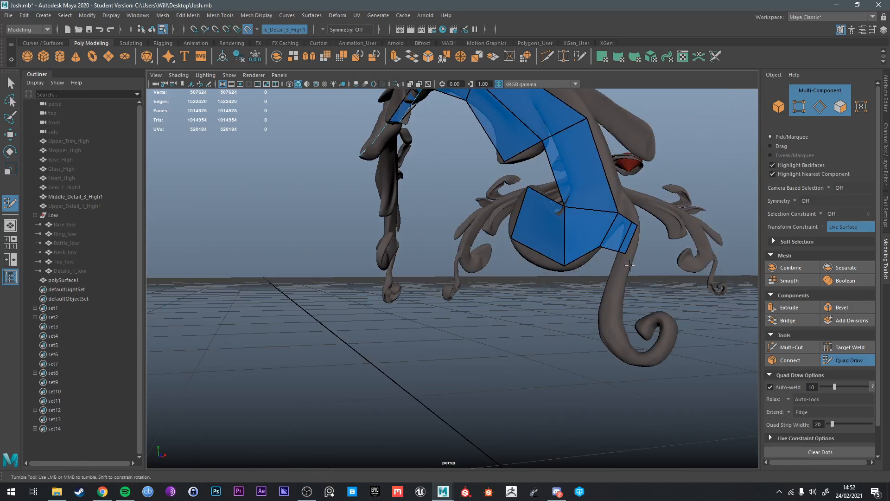
pyautogui.moveTo(626, 254); pyautogui.dragTo(632, 256)
pyautogui.keyDown('shift'); pyautogui.click(616, 325); pyautogui.keyUp('shift')
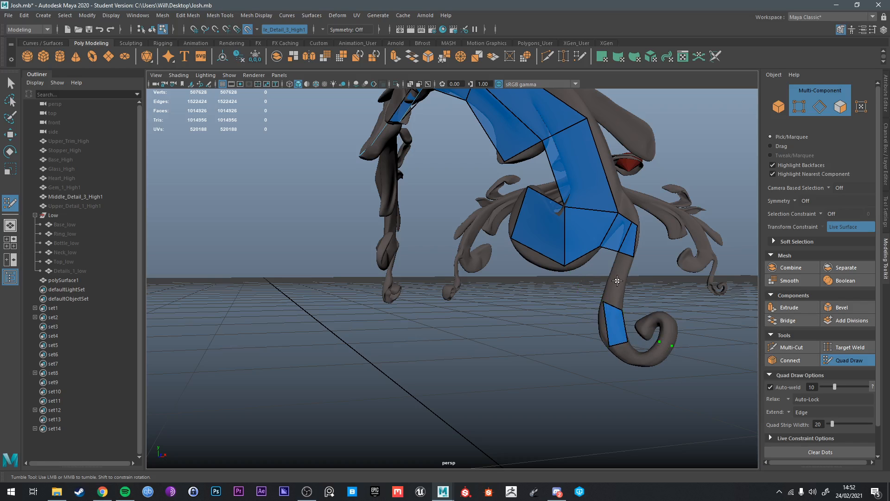
pyautogui.keyDown('shift'); pyautogui.click(619, 281); pyautogui.keyUp('shift')
pyautogui.scroll(2, 640, 272)
pyautogui.keyDown('alt'); pyautogui.moveTo(641, 273); pyautogui.dragTo(635, 286, button='middle'); pyautogui.keyUp('alt')
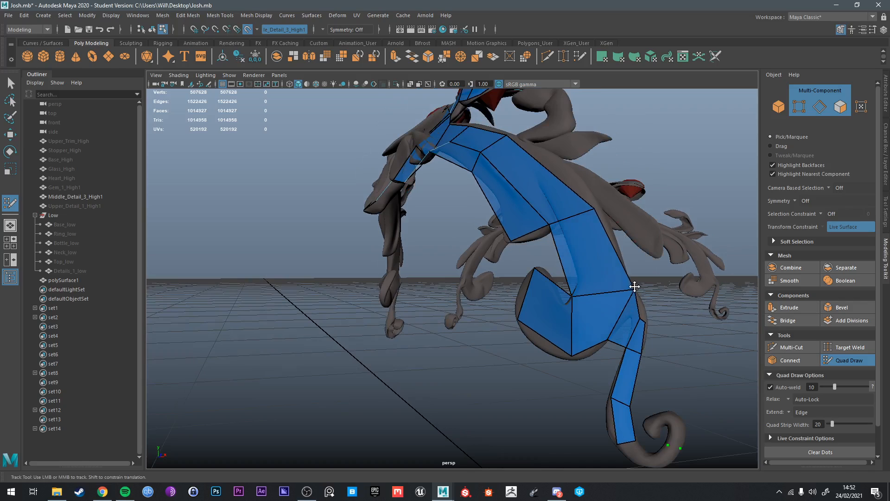
# Step: Fill three quads covering the arm's outer edge, the small pointed leaf and the long rounded leaf beside it
pyautogui.keyDown('alt'); pyautogui.moveTo(594, 205); pyautogui.dragTo(535, 162); pyautogui.keyUp('alt')
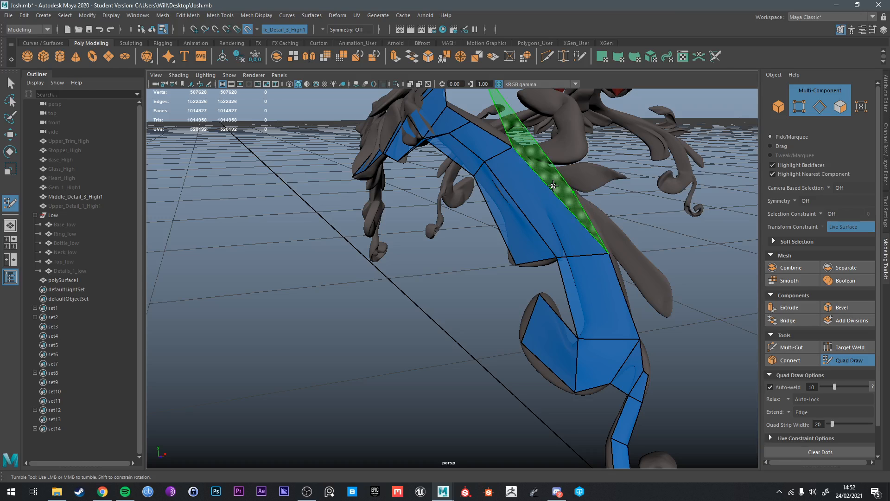
pyautogui.keyDown('shift'); pyautogui.click(603, 225); pyautogui.keyUp('shift')
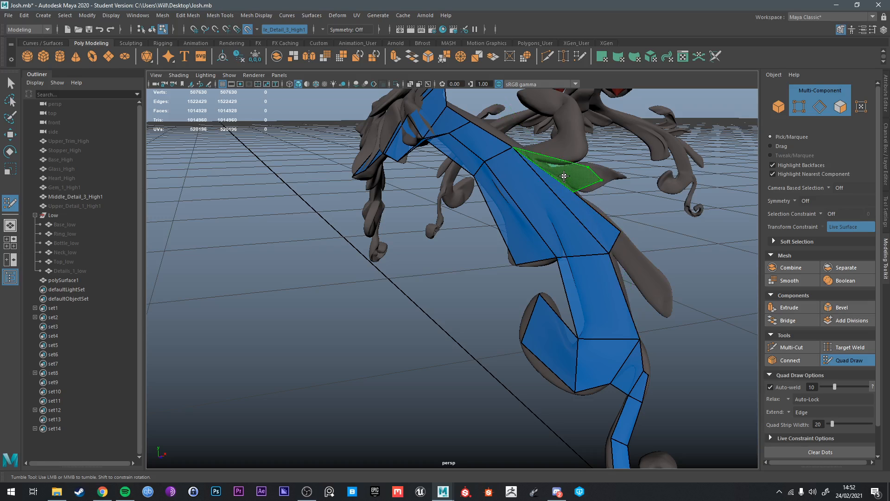
pyautogui.keyDown('shift'); pyautogui.click(563, 176); pyautogui.keyUp('shift')
pyautogui.keyDown('alt'); pyautogui.moveTo(563, 176); pyautogui.dragTo(636, 218); pyautogui.keyUp('alt')
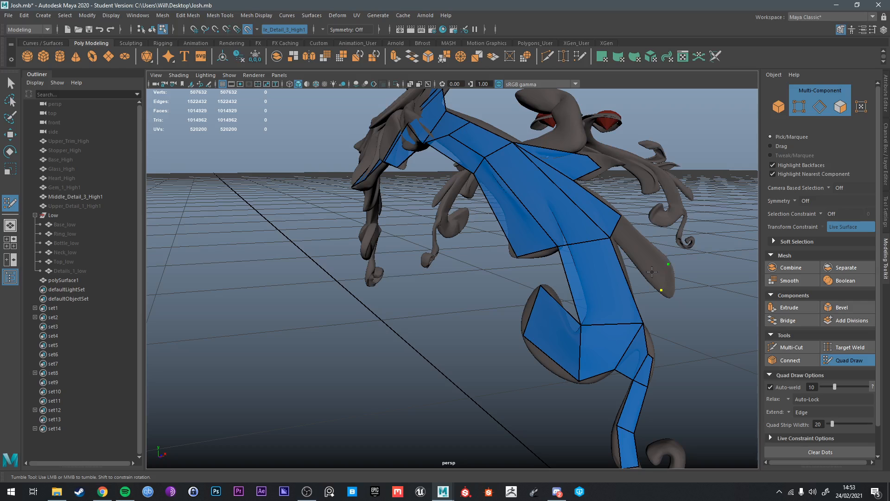
pyautogui.keyDown('shift'); pyautogui.click(663, 283); pyautogui.keyUp('shift')
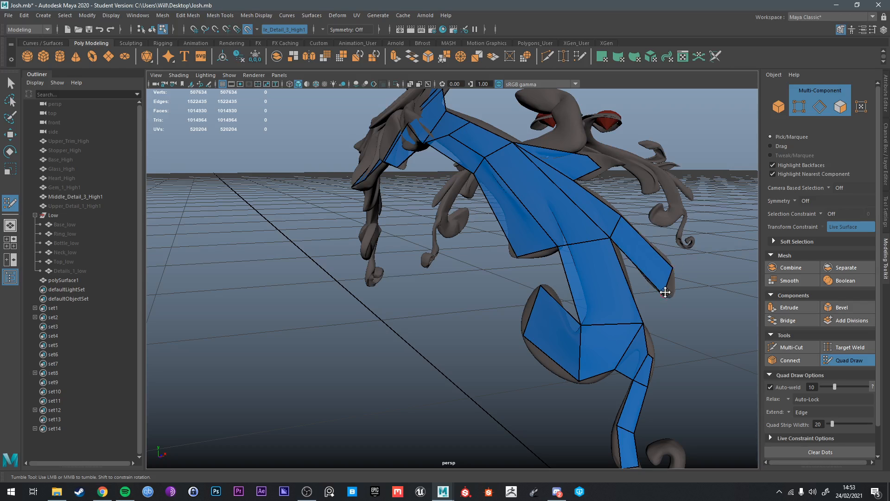
pyautogui.keyDown('alt'); pyautogui.moveTo(668, 292); pyautogui.dragTo(626, 246); pyautogui.keyUp('alt')
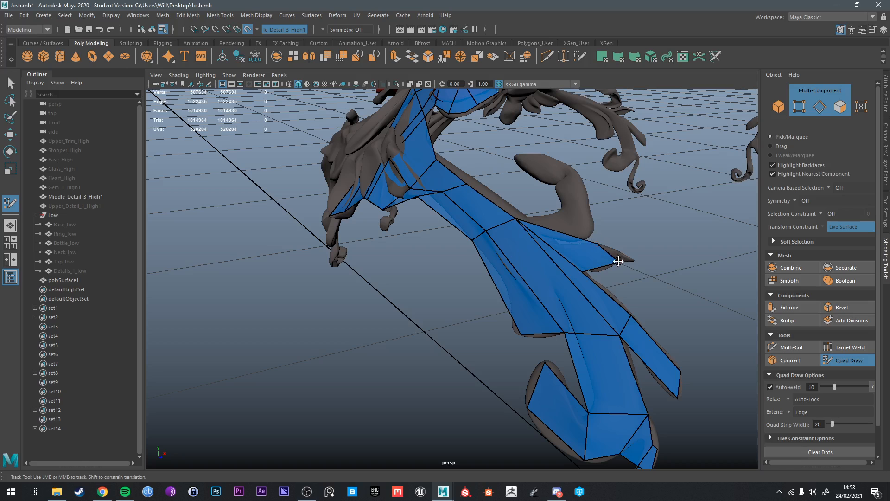
# Step: Fill three quads along the hooked branch above the pointed leaf, moving the end vertices to follow its bend to the tip
pyautogui.keyDown('alt'); pyautogui.moveTo(647, 260); pyautogui.dragTo(582, 203); pyautogui.keyUp('alt')
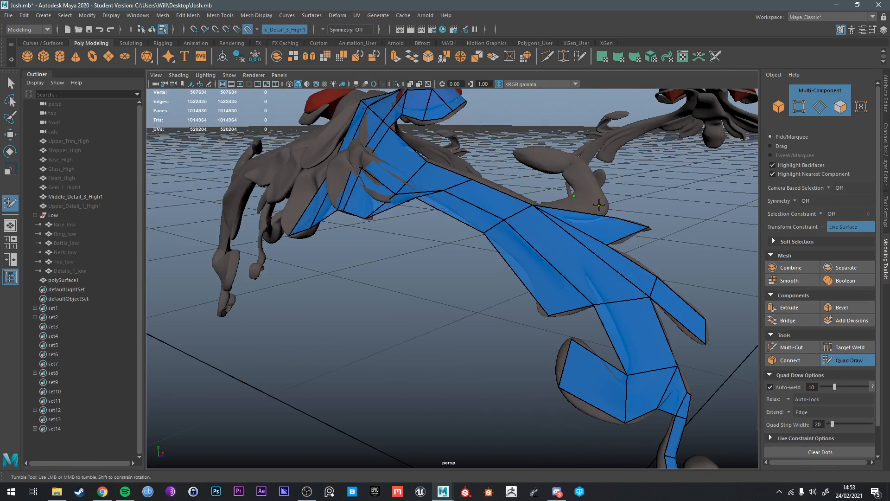
pyautogui.keyDown('shift'); pyautogui.click(587, 204); pyautogui.keyUp('shift')
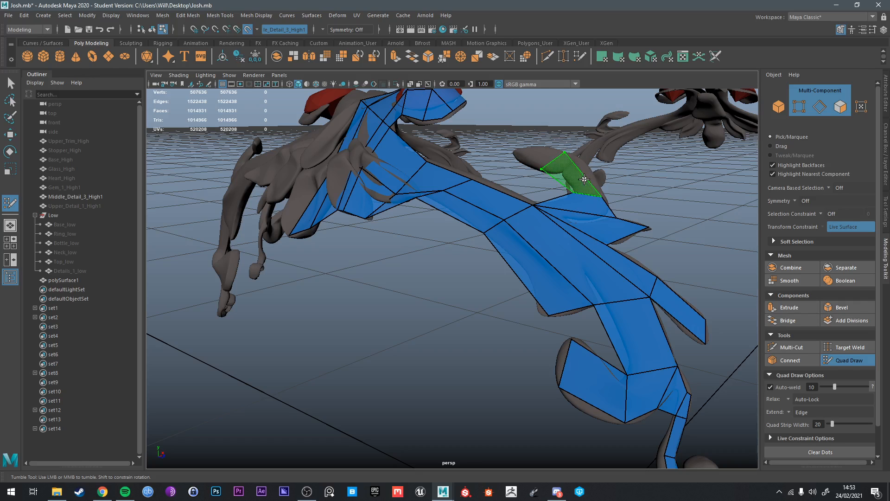
pyautogui.keyDown('shift'); pyautogui.click(570, 178); pyautogui.keyUp('shift')
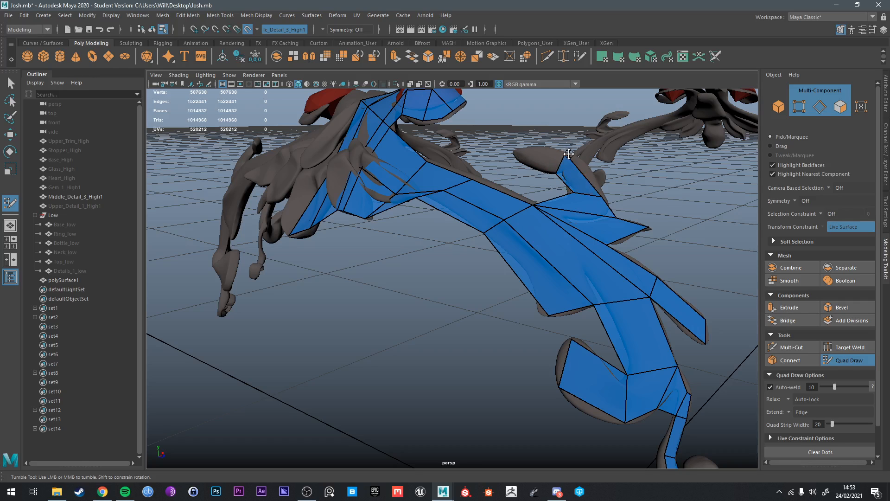
pyautogui.keyDown('alt'); pyautogui.moveTo(582, 155); pyautogui.dragTo(591, 201); pyautogui.keyUp('alt')
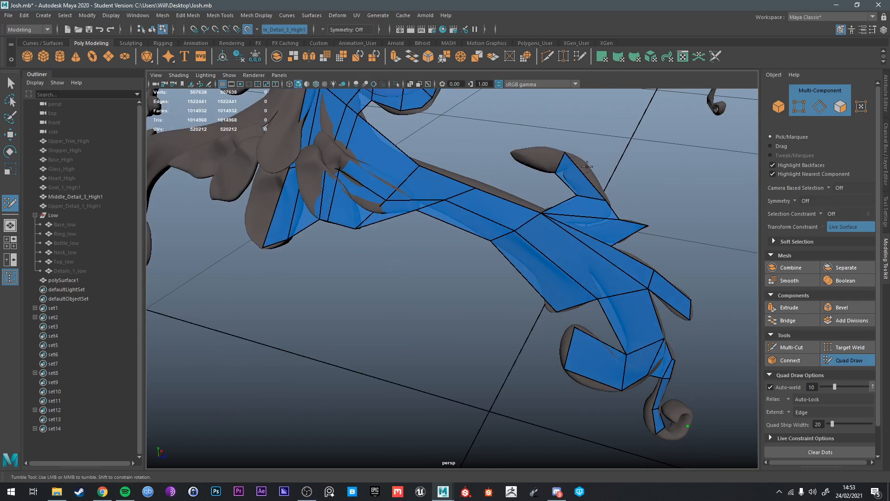
pyautogui.moveTo(570, 158); pyautogui.dragTo(544, 177)
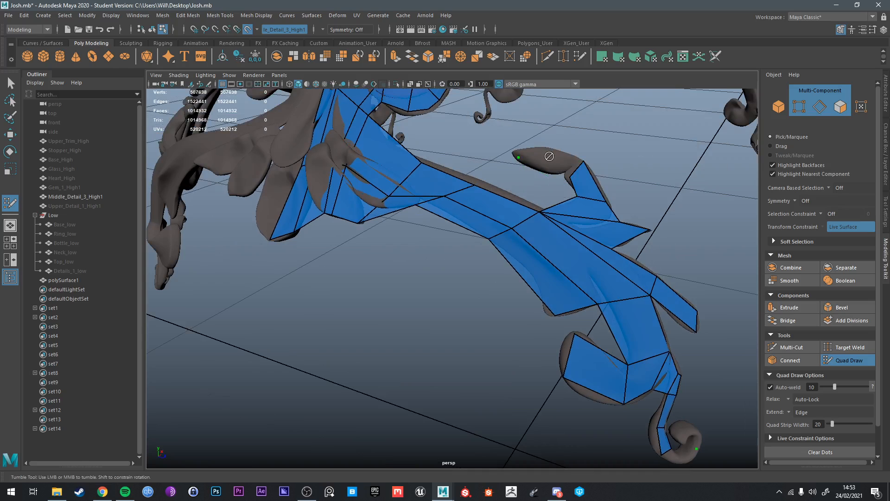
pyautogui.click(536, 149)
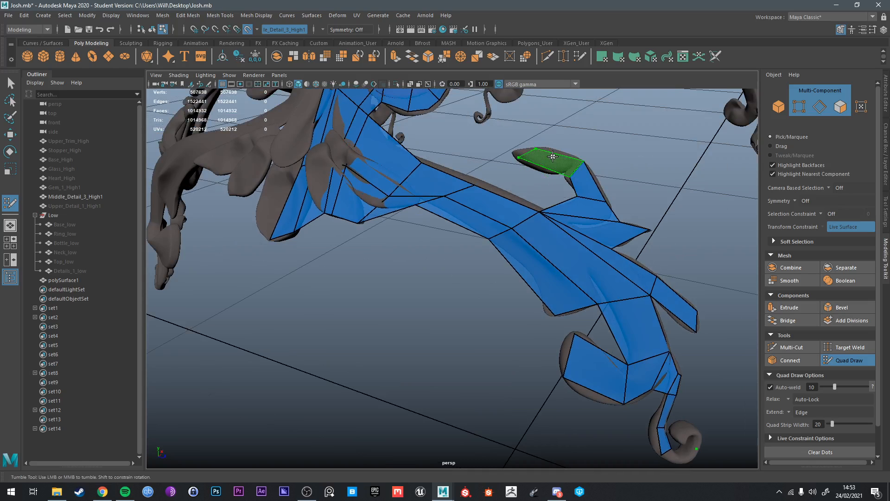
pyautogui.keyDown('shift'); pyautogui.click(553, 156); pyautogui.keyUp('shift')
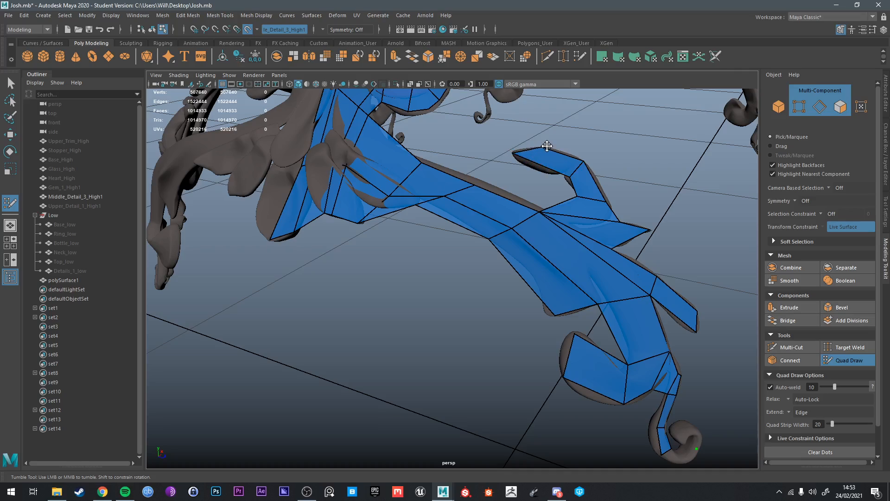
pyautogui.keyDown('alt'); pyautogui.moveTo(548, 147); pyautogui.dragTo(640, 288); pyautogui.keyUp('alt')
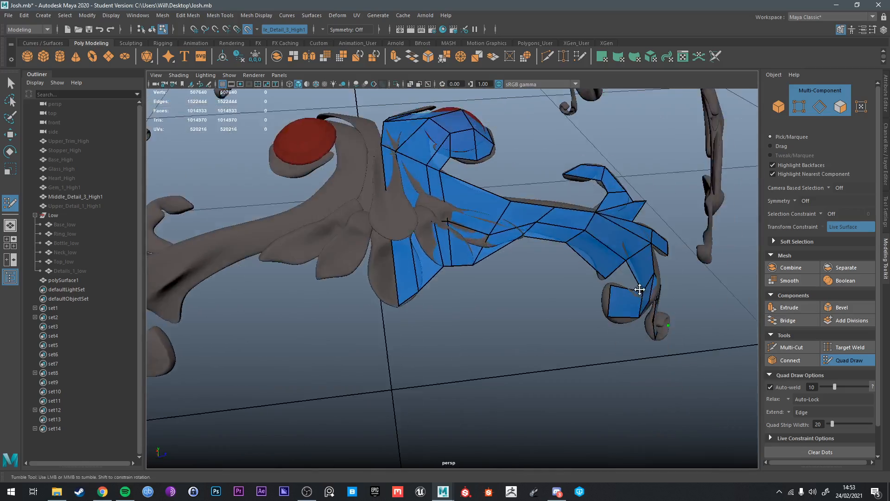
# Step: Clear the stray Quad Draw dots and fill two quads around the lower bend of the tendril's curl
pyautogui.keyDown('alt'); pyautogui.moveTo(640, 288); pyautogui.dragTo(398, 198, button='middle'); pyautogui.keyUp('alt')
pyautogui.scroll(5, 398, 198)
pyautogui.keyDown('alt'); pyautogui.moveTo(399, 197); pyautogui.dragTo(587, 335); pyautogui.keyUp('alt')
pyautogui.scroll(3, 586, 335)
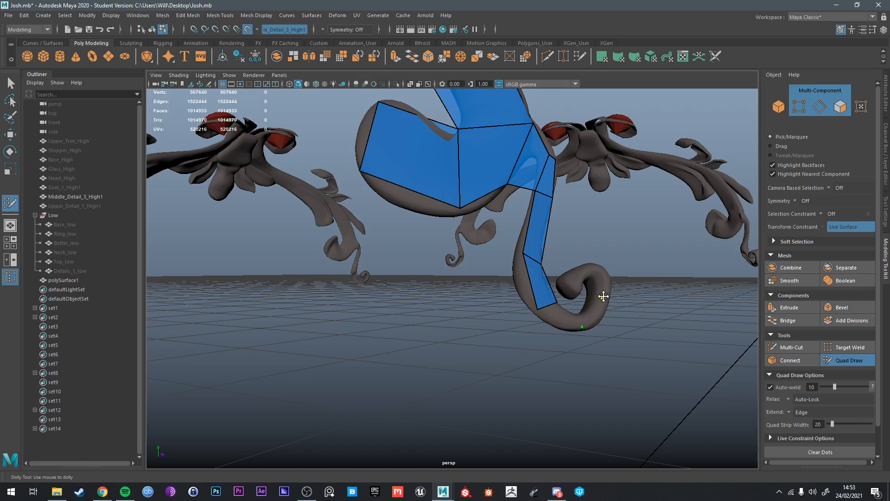
pyautogui.scroll(-2, 811, 407)
pyautogui.click(814, 421)
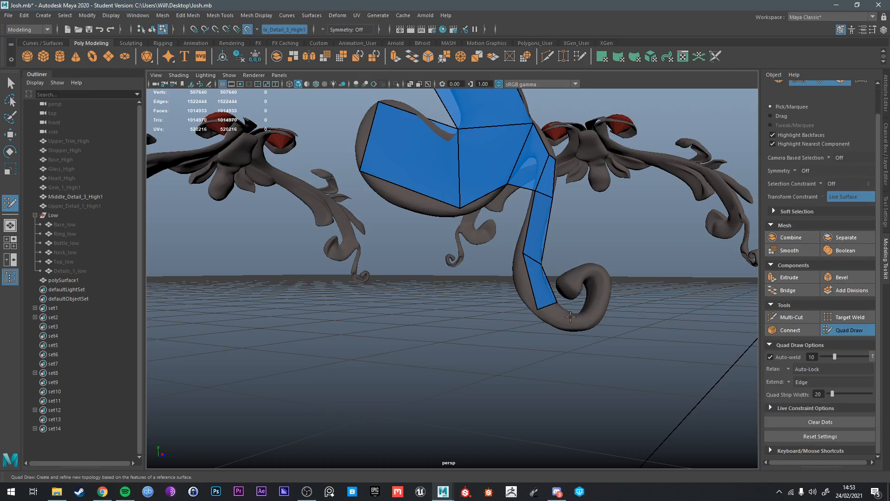
pyautogui.keyDown('alt'); pyautogui.moveTo(570, 307); pyautogui.dragTo(517, 292); pyautogui.keyUp('alt')
pyautogui.keyDown('shift'); pyautogui.click(583, 304); pyautogui.keyUp('shift')
pyautogui.keyDown('alt'); pyautogui.moveTo(598, 303); pyautogui.dragTo(671, 294); pyautogui.keyUp('alt')
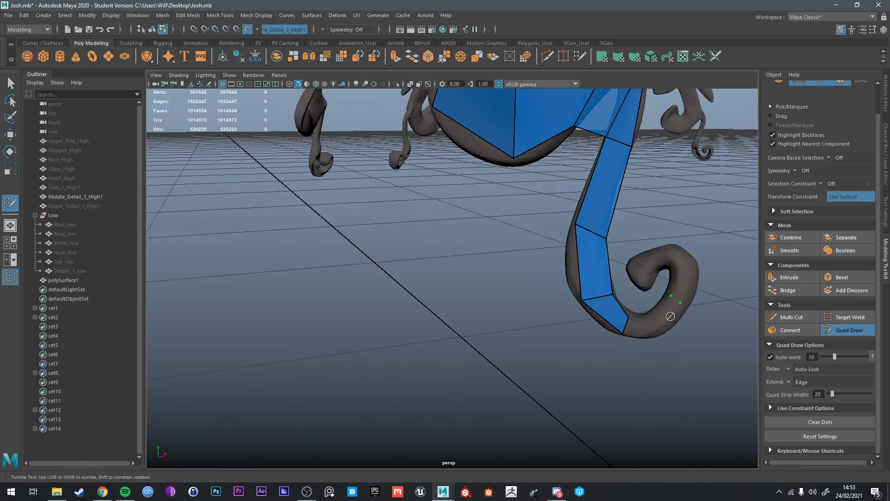
pyautogui.keyDown('shift'); pyautogui.click(662, 307); pyautogui.keyUp('shift')
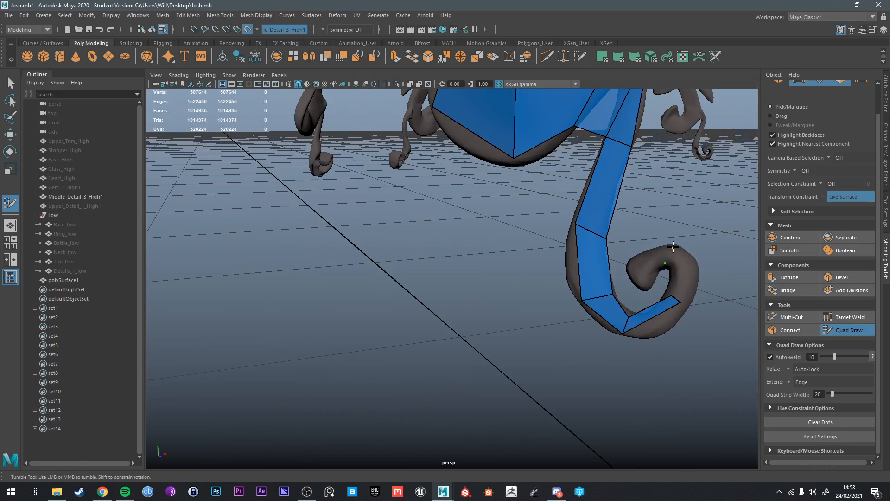
# Step: Continue the tendril's curl with two more quads up its far side and over toward the inner tip
pyautogui.keyDown('alt'); pyautogui.moveTo(683, 282); pyautogui.dragTo(644, 235); pyautogui.keyUp('alt')
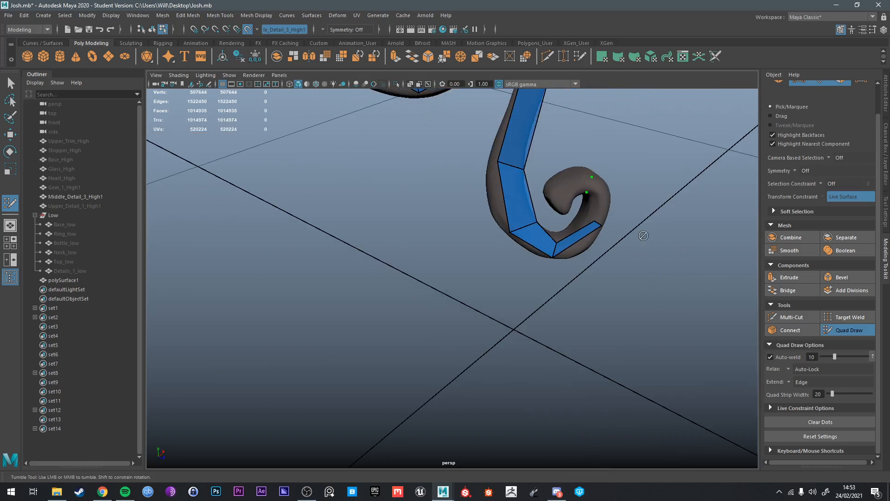
pyautogui.keyDown('alt'); pyautogui.moveTo(644, 235); pyautogui.dragTo(573, 306, button='middle'); pyautogui.keyUp('alt')
pyautogui.keyDown('alt'); pyautogui.moveTo(553, 254); pyautogui.dragTo(638, 272); pyautogui.keyUp('alt')
pyautogui.keyDown('alt'); pyautogui.moveTo(638, 273); pyautogui.dragTo(555, 233, button='middle'); pyautogui.keyUp('alt')
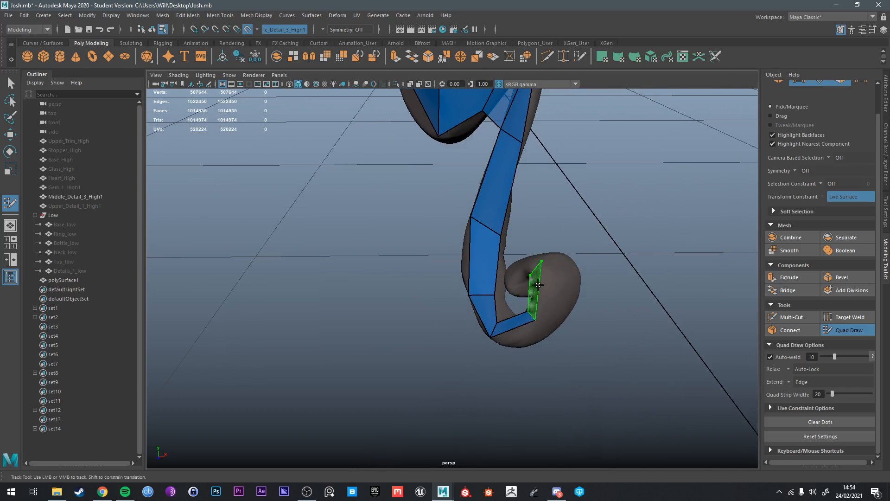
pyautogui.keyDown('shift'); pyautogui.click(536, 286); pyautogui.keyUp('shift')
pyautogui.keyDown('alt'); pyautogui.moveTo(536, 287); pyautogui.dragTo(619, 288); pyautogui.keyUp('alt')
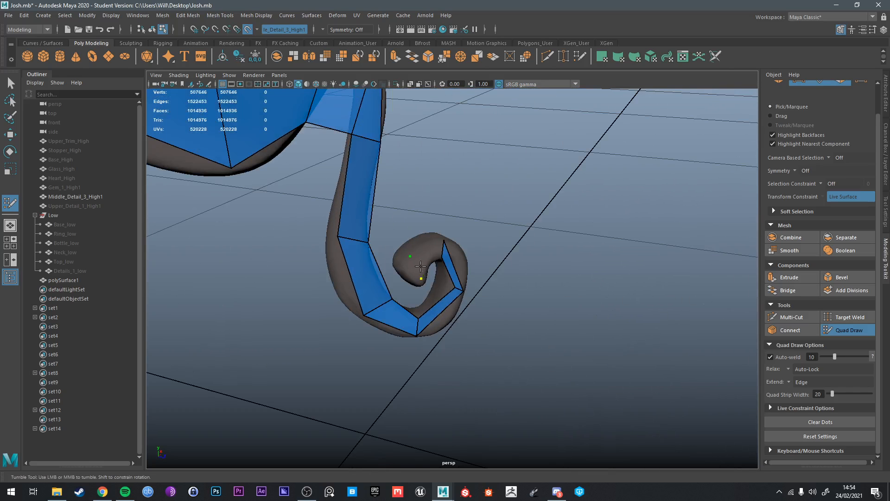
pyautogui.keyDown('shift'); pyautogui.click(429, 261); pyautogui.keyUp('shift')
# Step: Restart Quad Draw, move the curl's vertices to widen its faces, and cap the inner tip with one quad
pyautogui.keyDown('alt'); pyautogui.moveTo(445, 260); pyautogui.dragTo(398, 234); pyautogui.keyUp('alt')
pyautogui.keyDown('alt'); pyautogui.moveTo(520, 314); pyautogui.dragTo(542, 289, button='middle'); pyautogui.keyUp('alt')
pyautogui.press('q')
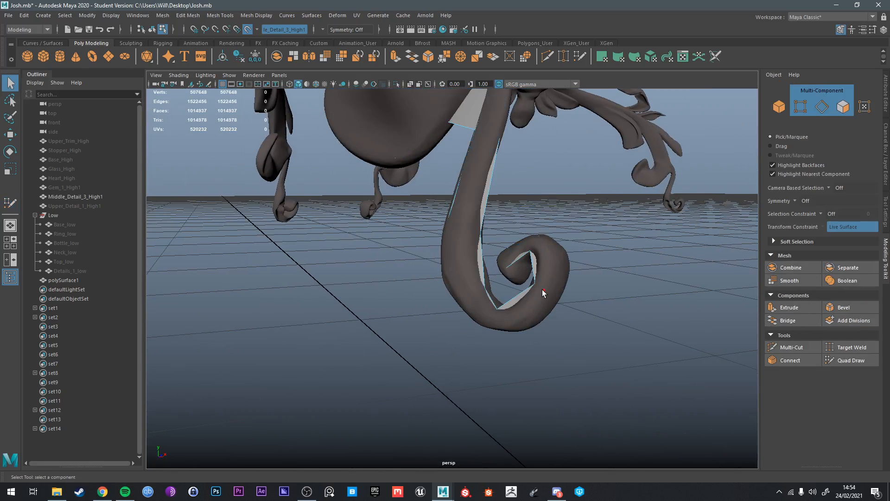
pyautogui.click(849, 360)
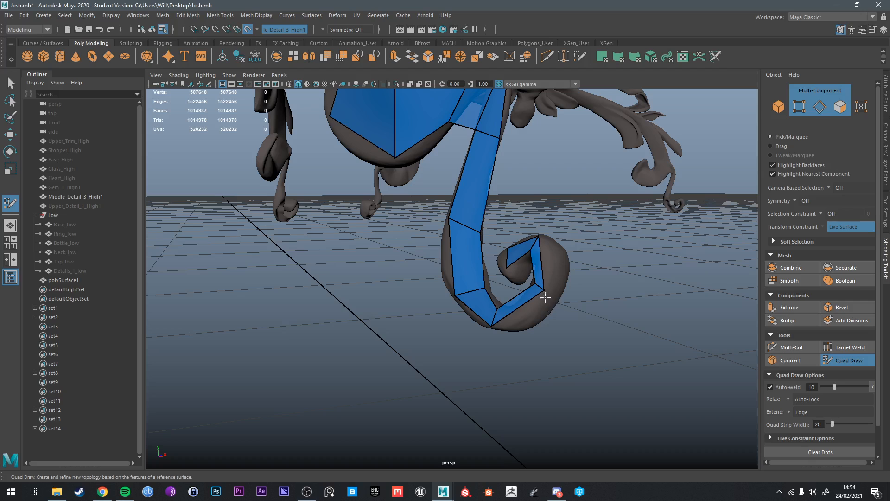
pyautogui.keyDown('alt'); pyautogui.moveTo(497, 310); pyautogui.dragTo(492, 250); pyautogui.keyUp('alt')
pyautogui.moveTo(496, 206)
pyautogui.mouseDown()
pyautogui.moveTo(513, 209)
pyautogui.moveTo(486, 200)
pyautogui.mouseUp()
pyautogui.moveTo(471, 236); pyautogui.dragTo(478, 240)
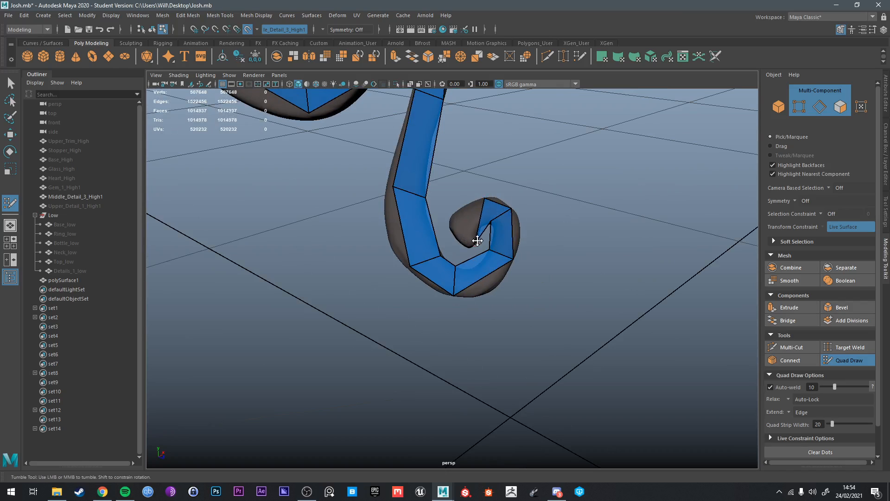
pyautogui.click(452, 223)
pyautogui.keyDown('shift'); pyautogui.click(461, 226); pyautogui.keyUp('shift')
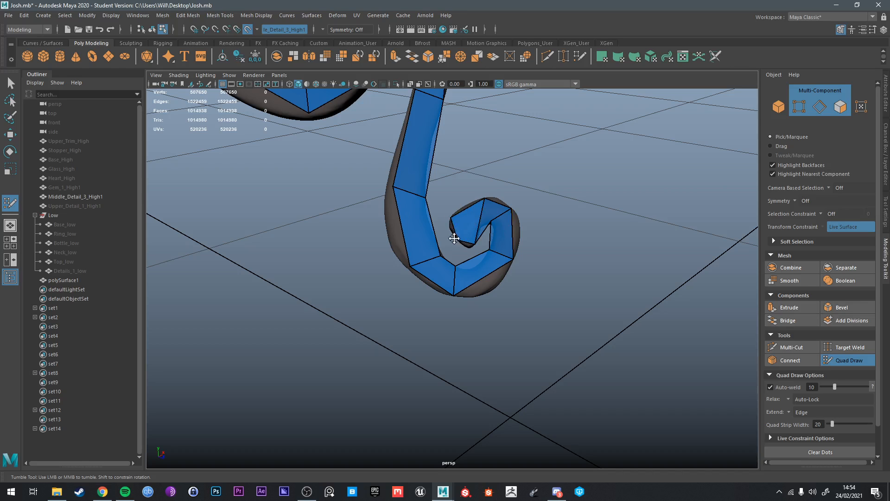
# Step: Move the vertex on the tendril stem's outer edge out to the high-poly silhouette
pyautogui.keyDown('alt'); pyautogui.moveTo(496, 243); pyautogui.dragTo(538, 259); pyautogui.keyUp('alt')
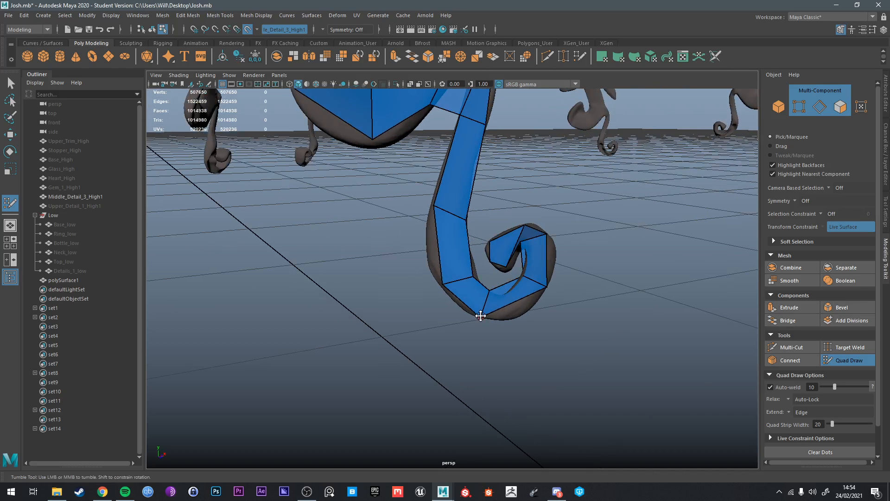
pyautogui.moveTo(470, 282)
pyautogui.keyDown('alt'); pyautogui.mouseDown(button='right')
pyautogui.moveTo(483, 258)
pyautogui.moveTo(511, 266)
pyautogui.moveTo(475, 272)
pyautogui.mouseUp(button='right'); pyautogui.keyUp('alt')
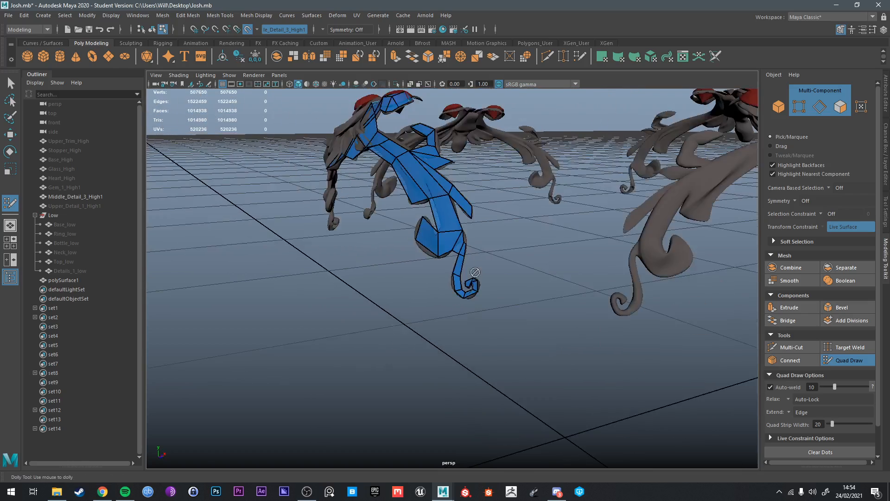
pyautogui.scroll(10, 475, 272)
pyautogui.moveTo(459, 256); pyautogui.dragTo(444, 252)
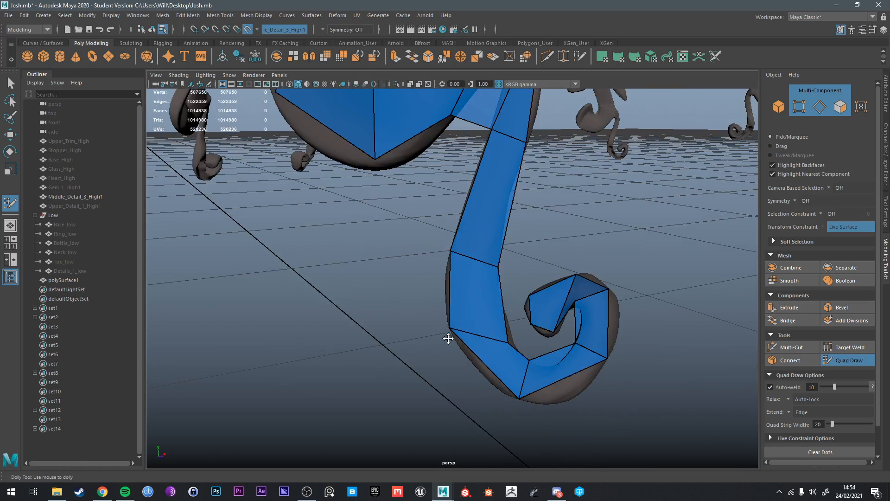
pyautogui.scroll(10, 487, 285)
pyautogui.scroll(-10, 487, 284)
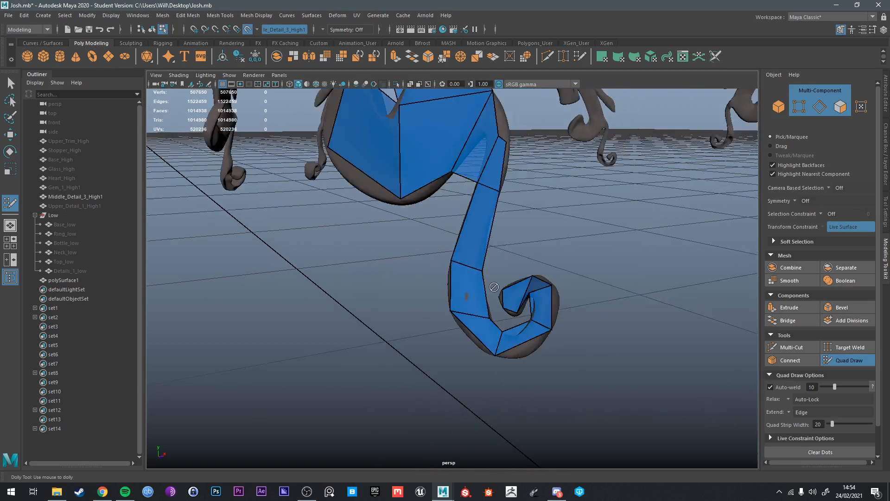
# Step: Insert an edge loop across the rounded lobe beside the tendril, fit its vertices to the high-poly silhouette, and clear the leftover dots
pyautogui.moveTo(487, 285)
pyautogui.keyDown('alt'); pyautogui.mouseDown()
pyautogui.moveTo(507, 229)
pyautogui.moveTo(490, 288)
pyautogui.mouseUp(); pyautogui.keyUp('alt')
pyautogui.scroll(5, 511, 284)
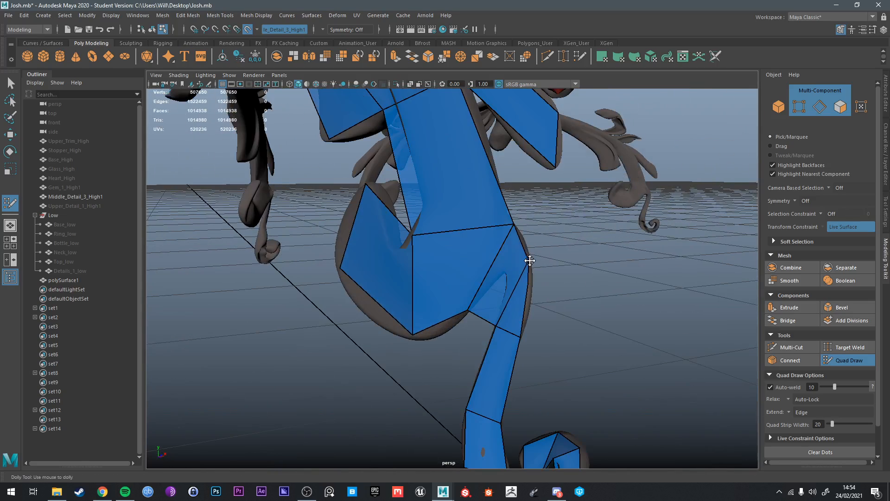
pyautogui.moveTo(528, 259)
pyautogui.keyDown('alt'); pyautogui.mouseDown()
pyautogui.moveTo(532, 285)
pyautogui.moveTo(515, 304)
pyautogui.moveTo(530, 290)
pyautogui.moveTo(532, 267)
pyautogui.mouseUp(); pyautogui.keyUp('alt')
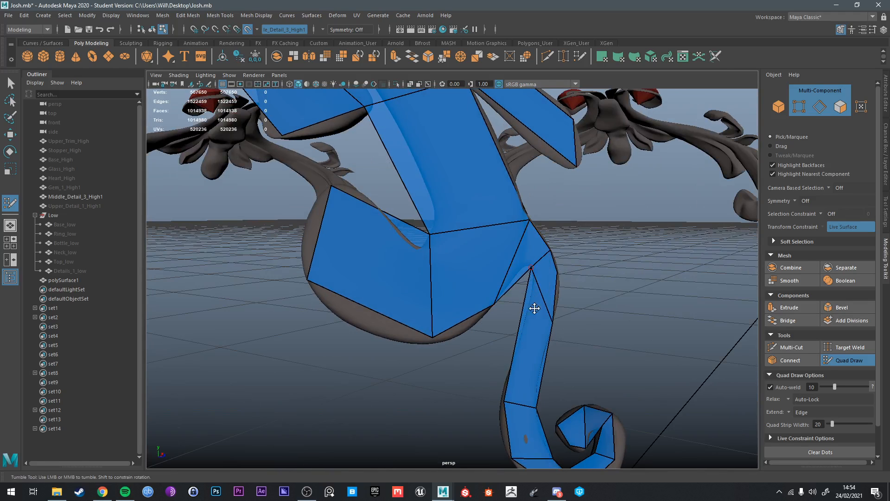
pyautogui.keyDown('alt'); pyautogui.moveTo(547, 312); pyautogui.dragTo(524, 303); pyautogui.keyUp('alt')
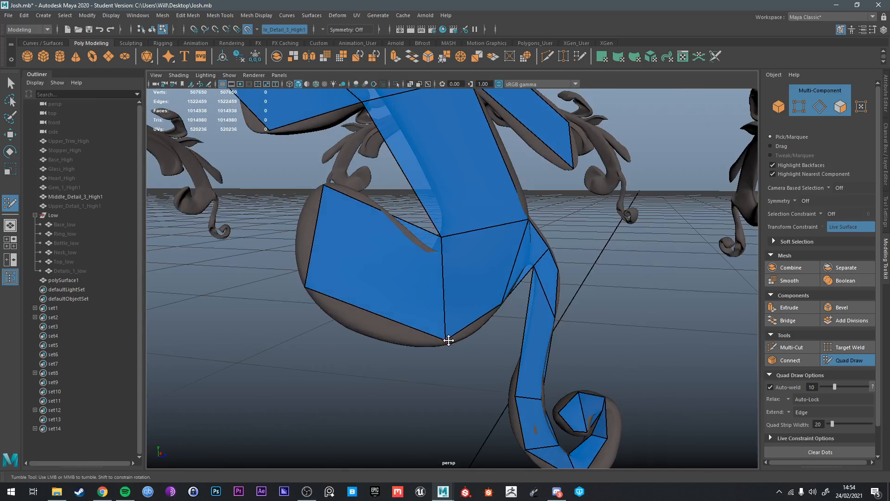
pyautogui.keyDown('alt'); pyautogui.moveTo(448, 340); pyautogui.dragTo(467, 322, button='middle'); pyautogui.keyUp('alt')
pyautogui.keyDown('ctrl'); pyautogui.click(469, 320); pyautogui.keyUp('ctrl')
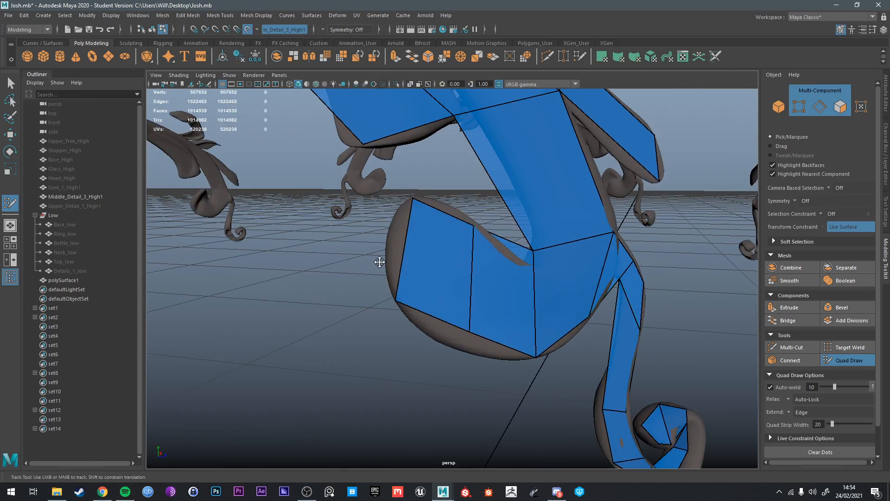
pyautogui.moveTo(397, 300); pyautogui.dragTo(383, 265)
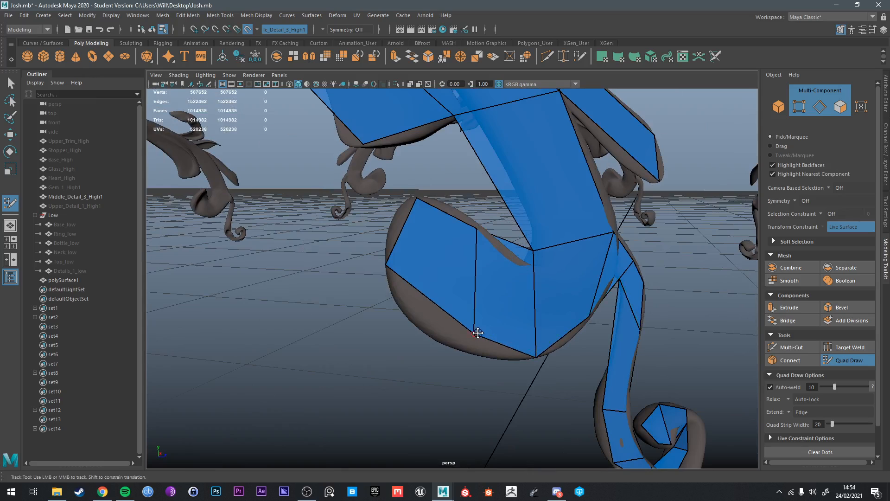
pyautogui.moveTo(478, 332); pyautogui.dragTo(441, 344)
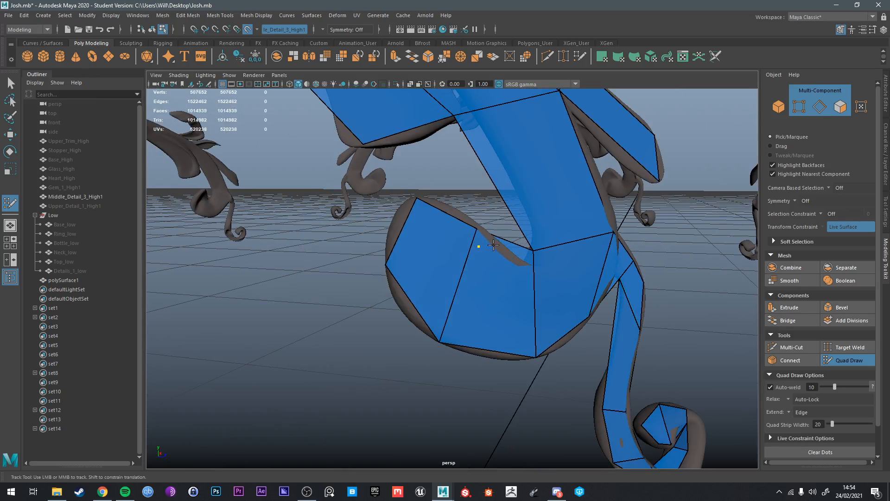
pyautogui.moveTo(533, 252); pyautogui.dragTo(531, 265)
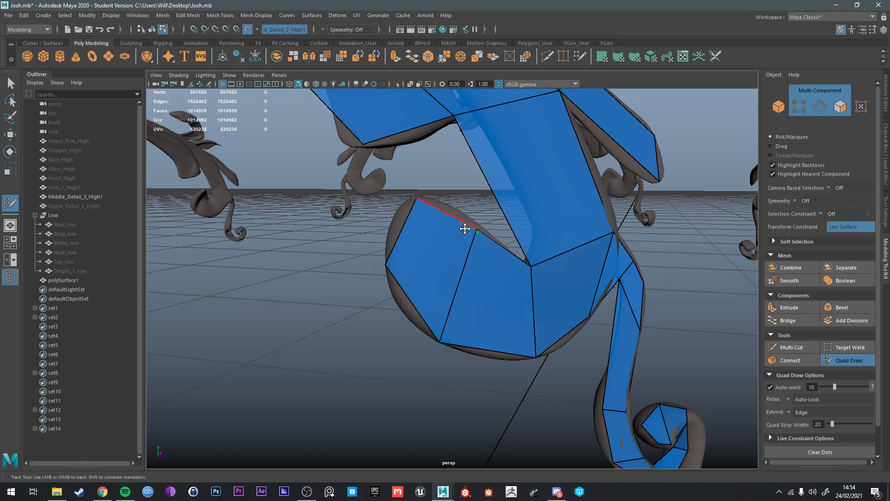
pyautogui.click(827, 452)
# Step: Examine the low-poly coverage along the arm and around the overlapping leaves from several angles
pyautogui.keyDown('alt'); pyautogui.moveTo(380, 164); pyautogui.dragTo(424, 205); pyautogui.keyUp('alt')
pyautogui.scroll(-4, 505, 256)
pyautogui.moveTo(496, 235)
pyautogui.keyDown('alt'); pyautogui.mouseDown()
pyautogui.moveTo(439, 200)
pyautogui.moveTo(477, 205)
pyautogui.moveTo(513, 231)
pyautogui.moveTo(521, 193)
pyautogui.mouseUp(); pyautogui.keyUp('alt')
pyautogui.keyDown('alt'); pyautogui.moveTo(521, 193); pyautogui.dragTo(529, 248, button='middle'); pyautogui.keyUp('alt')
pyautogui.keyDown('alt'); pyautogui.moveTo(530, 247); pyautogui.dragTo(485, 232); pyautogui.keyUp('alt')
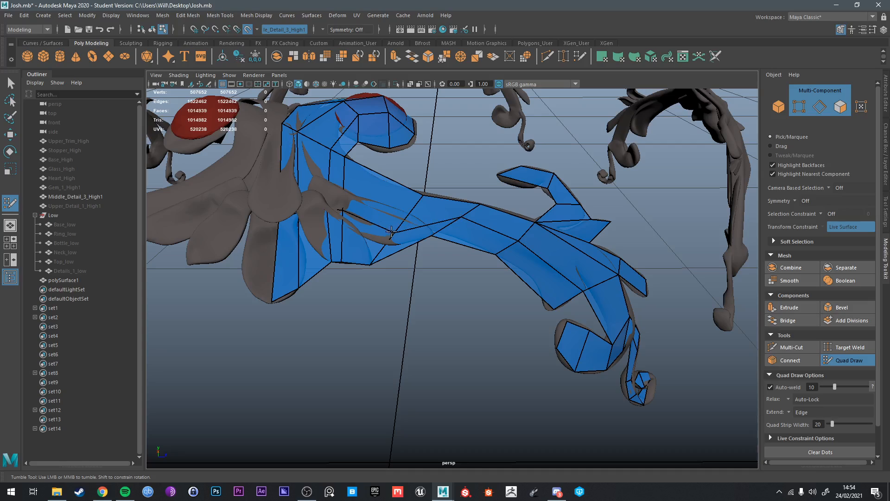
pyautogui.keyDown('alt'); pyautogui.moveTo(401, 230); pyautogui.dragTo(408, 201); pyautogui.keyUp('alt')
pyautogui.keyDown('alt'); pyautogui.moveTo(408, 200); pyautogui.dragTo(459, 234, button='middle'); pyautogui.keyUp('alt')
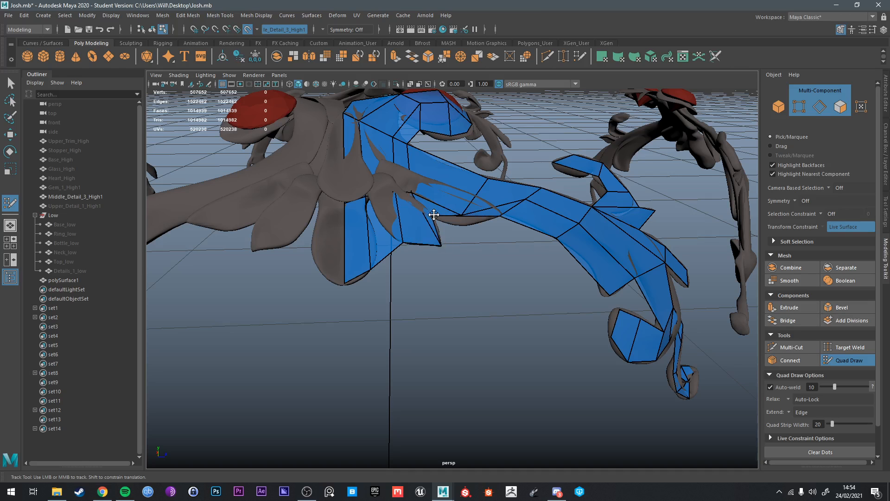
pyautogui.keyDown('alt'); pyautogui.moveTo(459, 208); pyautogui.dragTo(546, 235); pyautogui.keyUp('alt')
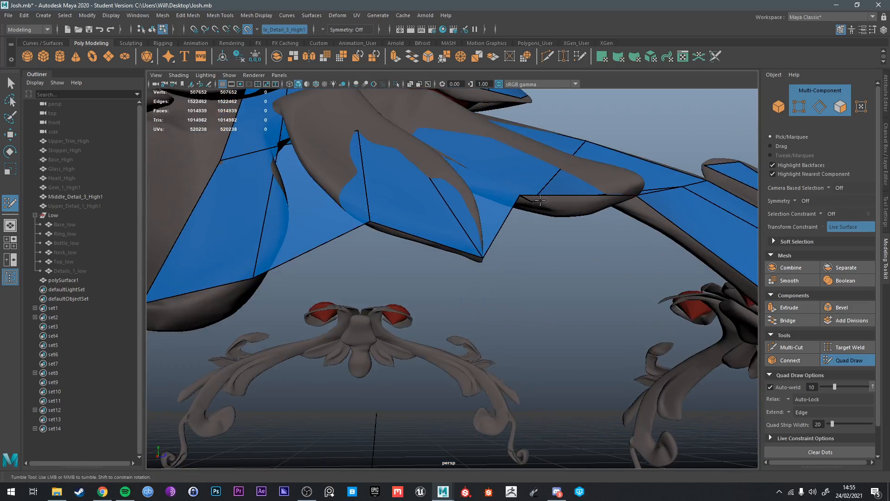
pyautogui.keyDown('alt'); pyautogui.moveTo(531, 205); pyautogui.dragTo(349, 384); pyautogui.keyUp('alt')
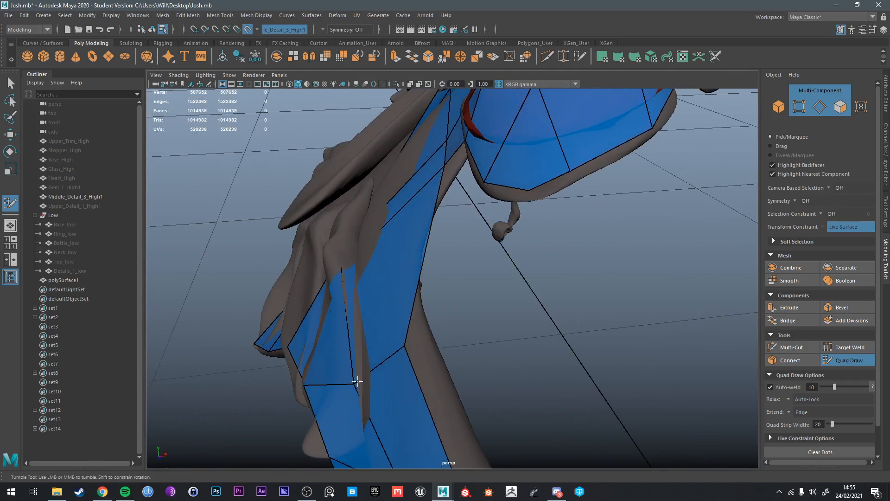
pyautogui.moveTo(395, 358)
pyautogui.mouseDown()
pyautogui.moveTo(408, 328)
pyautogui.moveTo(402, 266)
pyautogui.mouseUp()
pyautogui.moveTo(342, 304)
pyautogui.keyDown('alt'); pyautogui.mouseDown()
pyautogui.moveTo(369, 333)
pyautogui.moveTo(533, 347)
pyautogui.mouseUp(); pyautogui.keyUp('alt')
# Step: Leave Quad Draw, isolate the retopologized mesh polySurface1, and switch it to vertex selection
pyautogui.press('q')
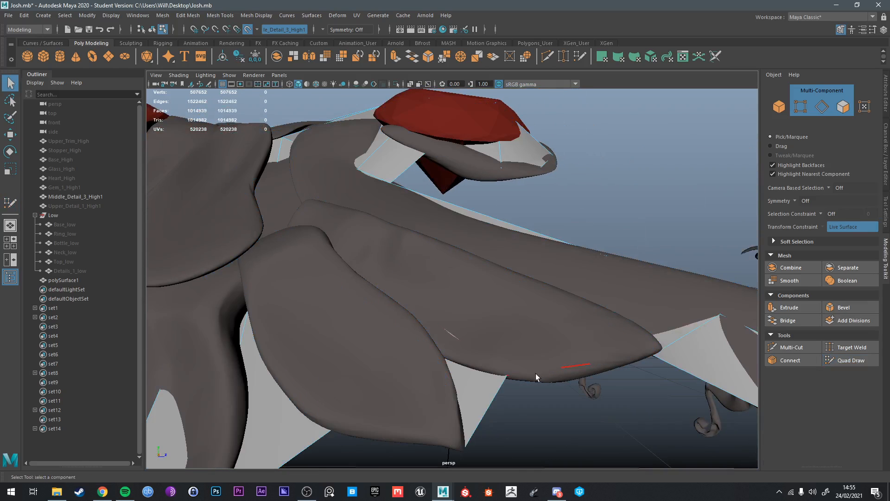
pyautogui.click(480, 383)
pyautogui.rightClick(480, 382)
pyautogui.click(513, 292)
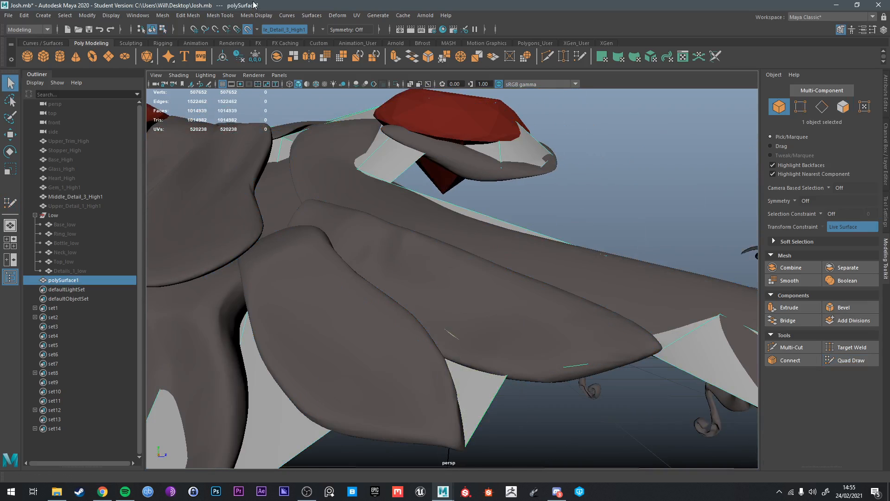
pyautogui.hotkey('ctrl', '1')
pyautogui.moveTo(527, 349); pyautogui.dragTo(545, 336, button='right')
pyautogui.moveTo(552, 235); pyautogui.dragTo(508, 235, button='right')
pyautogui.scroll(3, 532, 354)
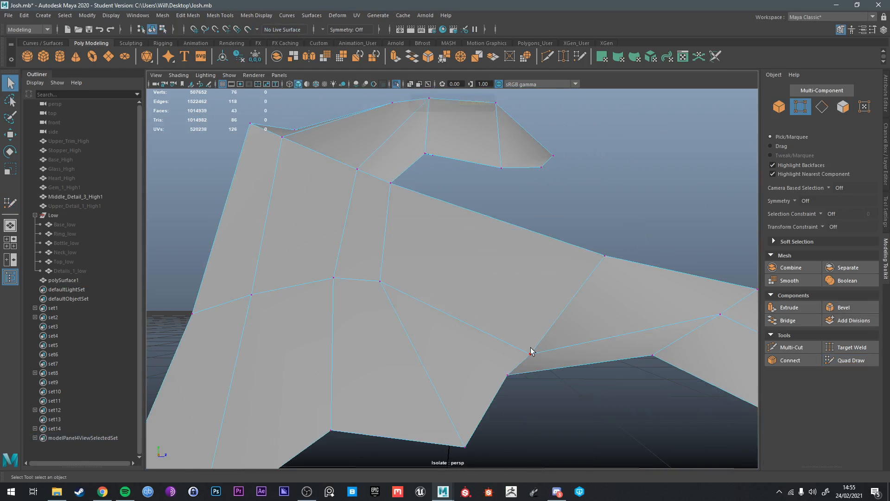
# Step: Select the buried vertex where the long leaf meets the arm, show the high-poly again, and move the vertex outward past the leaf
pyautogui.click(504, 356)
pyautogui.hotkey('ctrl', '1')
pyautogui.press('w')
pyautogui.moveTo(502, 353); pyautogui.dragTo(464, 388)
pyautogui.scroll(-5, 498, 336)
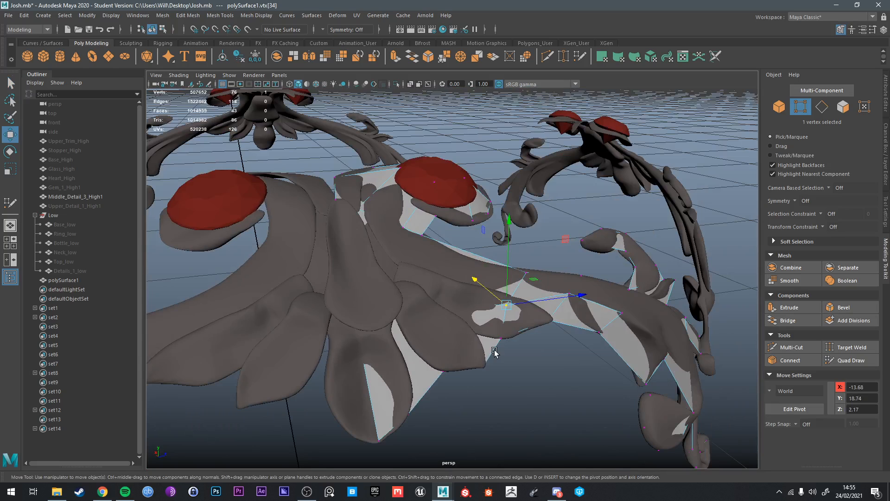
# Step: Isolate the retopologized mesh again and reselect it as a whole object
pyautogui.moveTo(495, 236); pyautogui.dragTo(496, 327, button='right')
pyautogui.moveTo(500, 275); pyautogui.dragTo(498, 274, button='right')
pyautogui.hotkey('ctrl', '1')
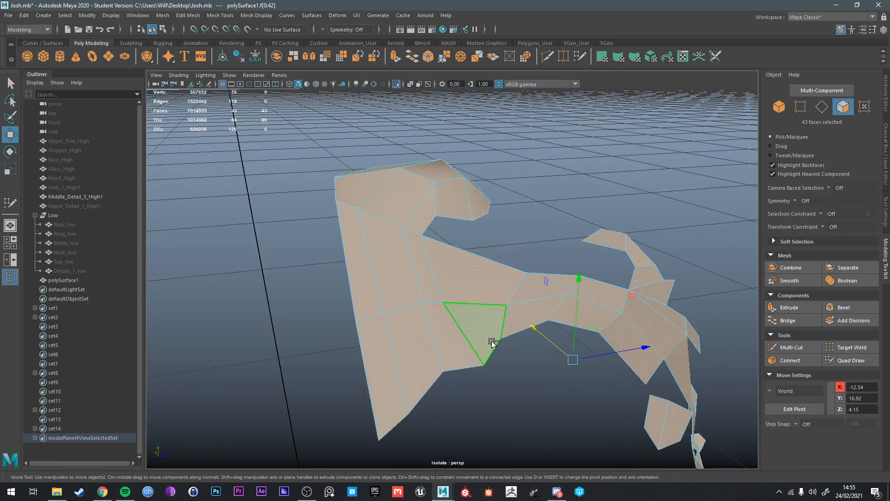
pyautogui.moveTo(487, 232); pyautogui.dragTo(454, 279, button='right')
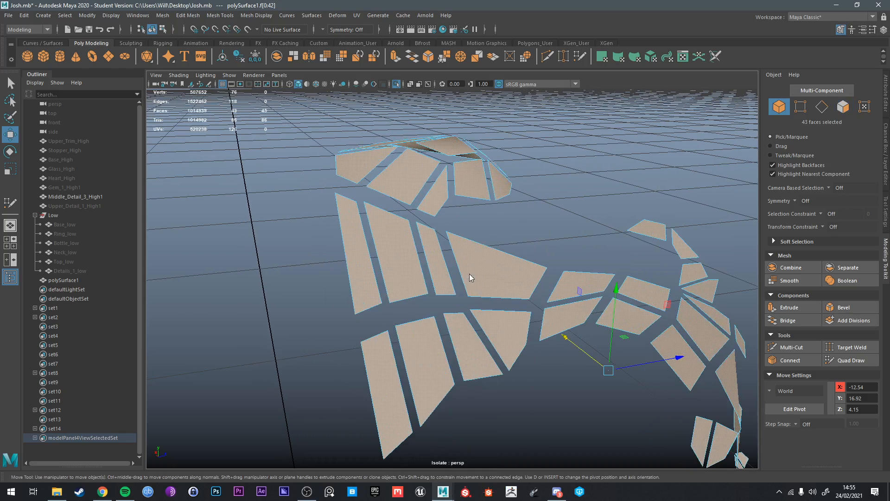
pyautogui.click(489, 251)
pyautogui.click(473, 250)
pyautogui.press('q')
pyautogui.keyDown('alt'); pyautogui.moveTo(473, 250); pyautogui.dragTo(448, 265, button='middle'); pyautogui.keyUp('alt')
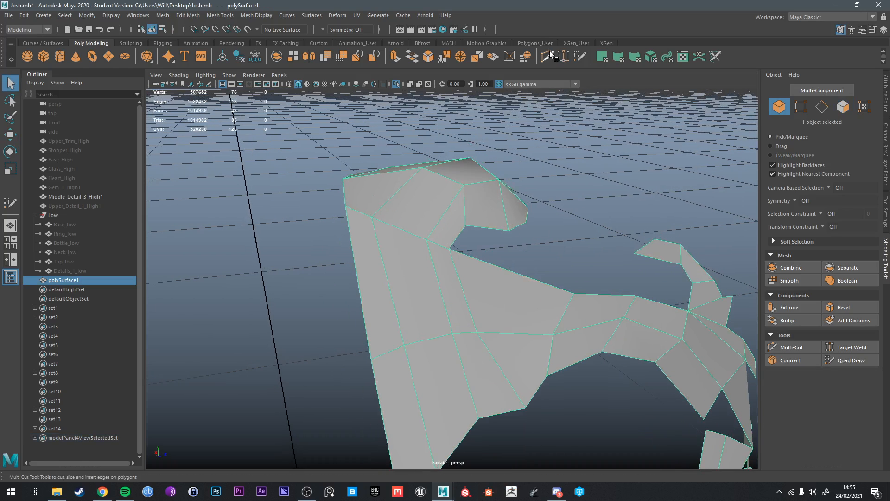
# Step: Merge the closely spaced stray vertices of the flat low-poly mesh with Target Weld and bring the high-poly back into view
pyautogui.click(563, 58)
pyautogui.keyDown('alt'); pyautogui.moveTo(368, 212); pyautogui.dragTo(666, 262); pyautogui.keyUp('alt')
pyautogui.hotkey('ctrl', 'z')
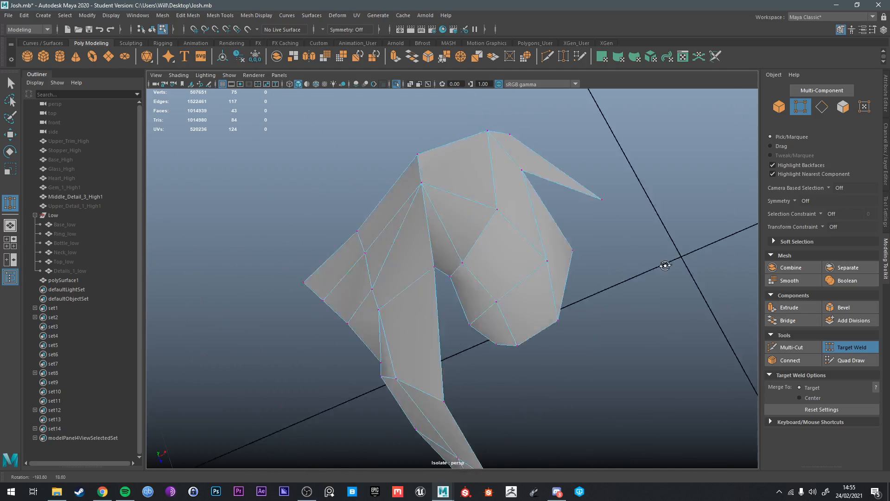
pyautogui.scroll(5, 491, 299)
pyautogui.keyDown('alt'); pyautogui.moveTo(491, 298); pyautogui.dragTo(613, 263); pyautogui.keyUp('alt')
pyautogui.keyDown('alt'); pyautogui.moveTo(613, 263); pyautogui.dragTo(541, 273); pyautogui.keyUp('alt')
pyautogui.scroll(-5, 533, 274)
pyautogui.hotkey('ctrl', '1')
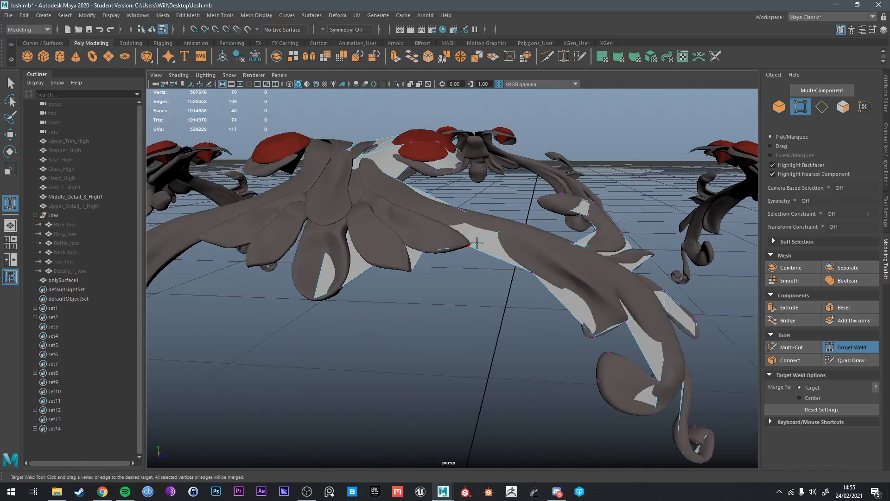
# Step: Extrude all faces of the low-poly mesh with enough thickness to span the ornament's depth and return to object selection
pyautogui.moveTo(477, 243); pyautogui.dragTo(489, 247, button='right')
pyautogui.hotkey('ctrl', 'e')
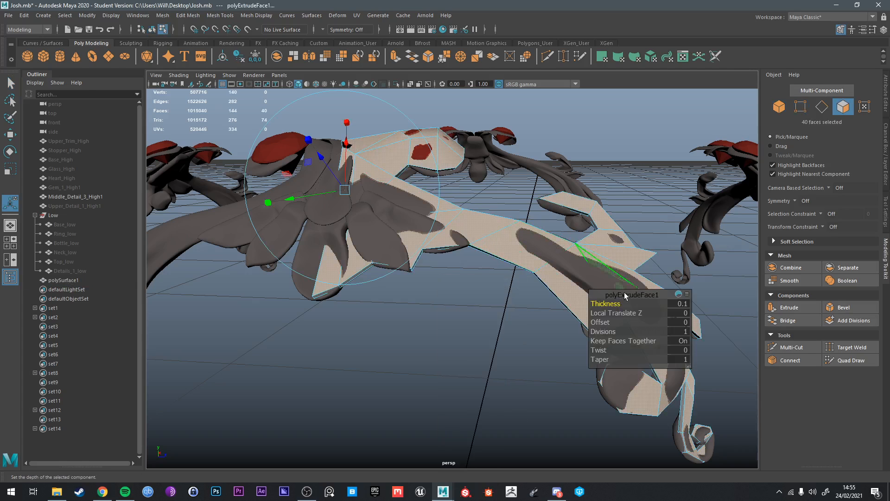
pyautogui.moveTo(605, 303); pyautogui.dragTo(603, 314)
pyautogui.keyDown('alt'); pyautogui.moveTo(563, 263); pyautogui.dragTo(563, 216); pyautogui.keyUp('alt')
pyautogui.keyDown('alt'); pyautogui.moveTo(563, 216); pyautogui.dragTo(507, 188, button='middle'); pyautogui.keyUp('alt')
pyautogui.press('q')
pyautogui.press('F8')
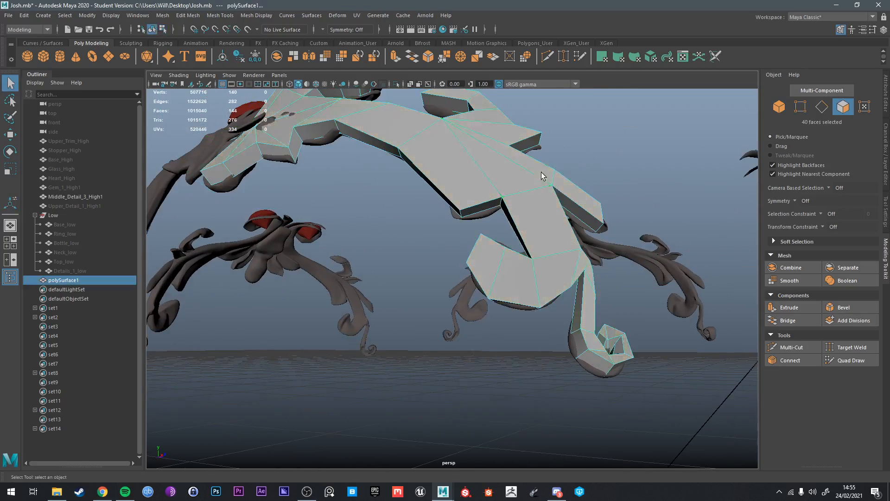
# Step: Center the extruded mesh's pivot and move the mesh so it wraps around the high-poly ornament from front to back
pyautogui.moveTo(507, 188)
pyautogui.keyDown('alt'); pyautogui.mouseDown()
pyautogui.moveTo(513, 193)
pyautogui.moveTo(508, 185)
pyautogui.moveTo(528, 173)
pyautogui.moveTo(511, 196)
pyautogui.mouseUp(); pyautogui.keyUp('alt')
pyautogui.press('w')
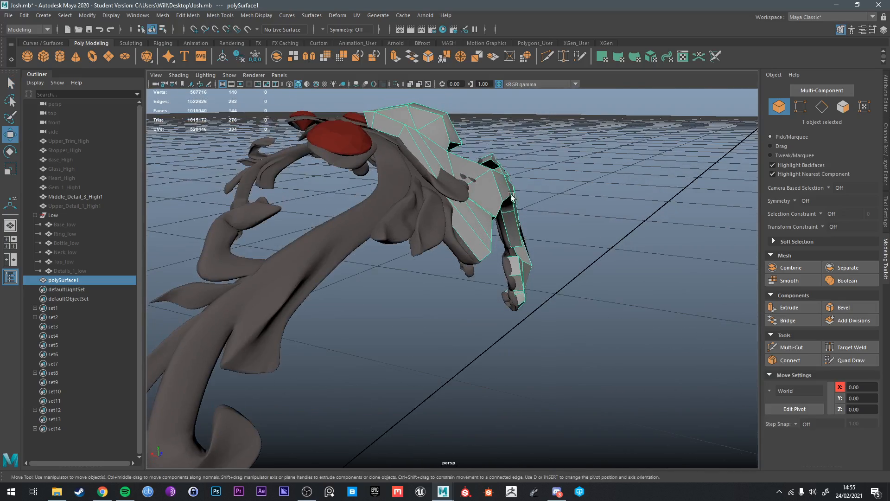
pyautogui.click(223, 57)
pyautogui.keyDown('alt'); pyautogui.moveTo(337, 100); pyautogui.dragTo(461, 237); pyautogui.keyUp('alt')
pyautogui.keyDown('alt'); pyautogui.moveTo(461, 237); pyautogui.dragTo(405, 234); pyautogui.keyUp('alt')
pyautogui.moveTo(449, 209); pyautogui.dragTo(448, 212)
pyautogui.keyDown('alt'); pyautogui.moveTo(448, 212); pyautogui.dragTo(493, 192); pyautogui.keyUp('alt')
pyautogui.scroll(3, 496, 188)
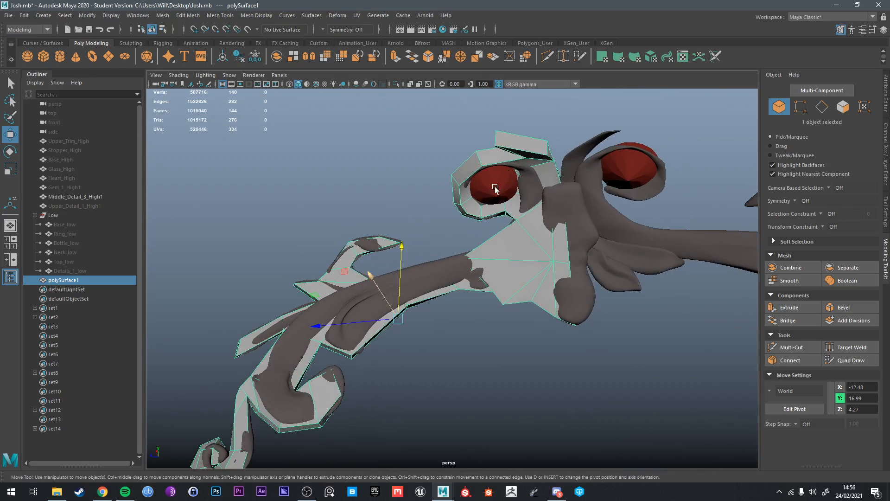
# Step: Isolate the extruded mesh and delete the interior edges on the back of the gem setting
pyautogui.press('q')
pyautogui.keyDown('alt'); pyautogui.moveTo(525, 145); pyautogui.dragTo(515, 186); pyautogui.keyUp('alt')
pyautogui.moveTo(513, 180); pyautogui.dragTo(530, 174, button='right')
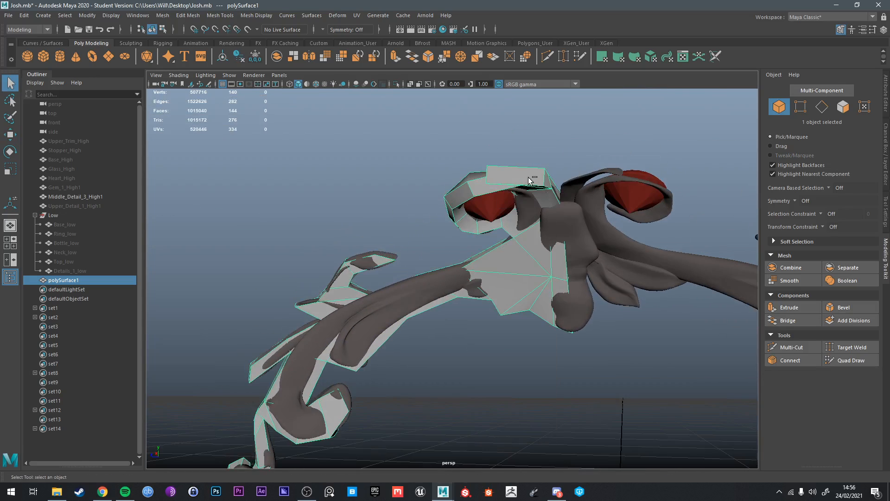
pyautogui.hotkey('ctrl', '1')
pyautogui.moveTo(531, 179)
pyautogui.keyDown('alt'); pyautogui.mouseDown()
pyautogui.moveTo(507, 180)
pyautogui.moveTo(514, 174)
pyautogui.mouseUp(); pyautogui.keyUp('alt')
pyautogui.scroll(2, 519, 173)
pyautogui.keyDown('alt'); pyautogui.moveTo(520, 172); pyautogui.dragTo(497, 223, button='middle'); pyautogui.keyUp('alt')
pyautogui.scroll(2, 487, 199)
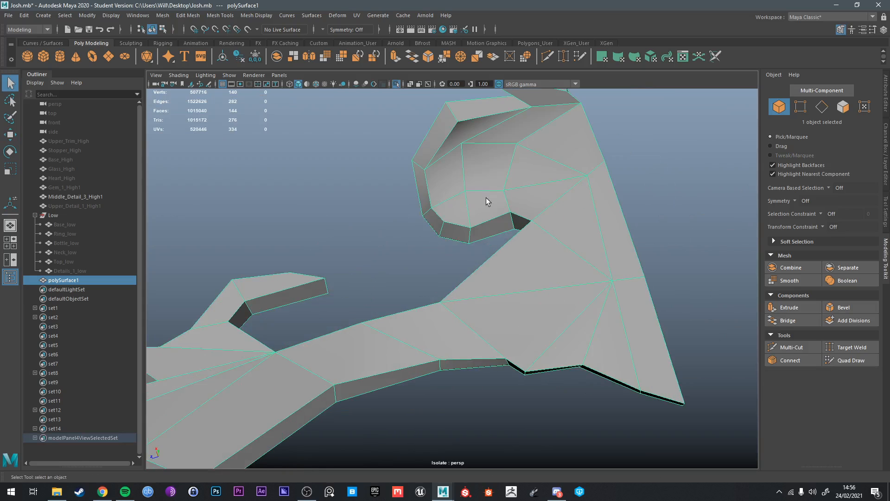
pyautogui.moveTo(487, 199); pyautogui.dragTo(485, 157, button='right')
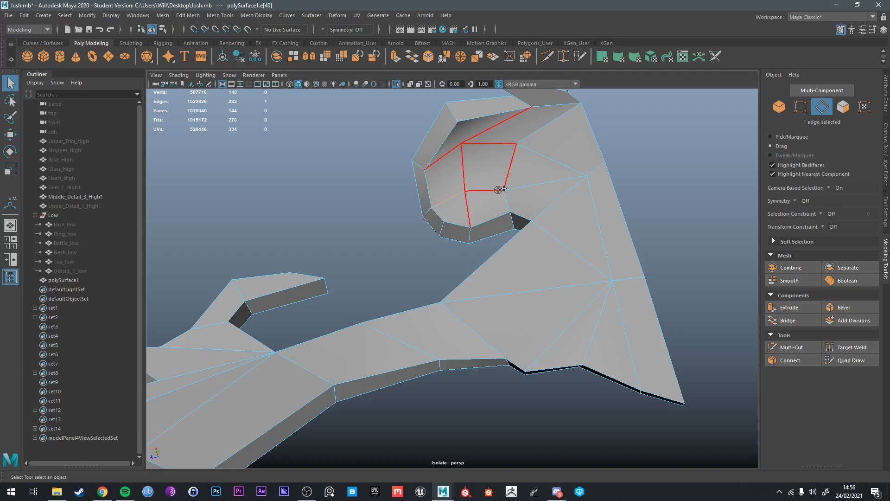
pyautogui.press('Delete')
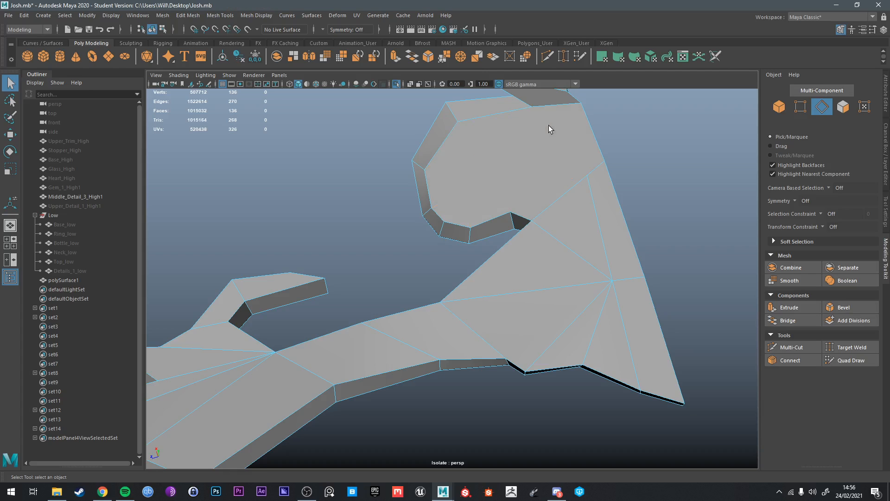
# Step: Poke the merged back face of the gem setting so its edges meet at a central vertex
pyautogui.moveTo(513, 133); pyautogui.dragTo(540, 133, button='right')
pyautogui.click(516, 152)
pyautogui.keyDown('alt'); pyautogui.moveTo(540, 133); pyautogui.dragTo(541, 219); pyautogui.keyUp('alt')
pyautogui.press('q')
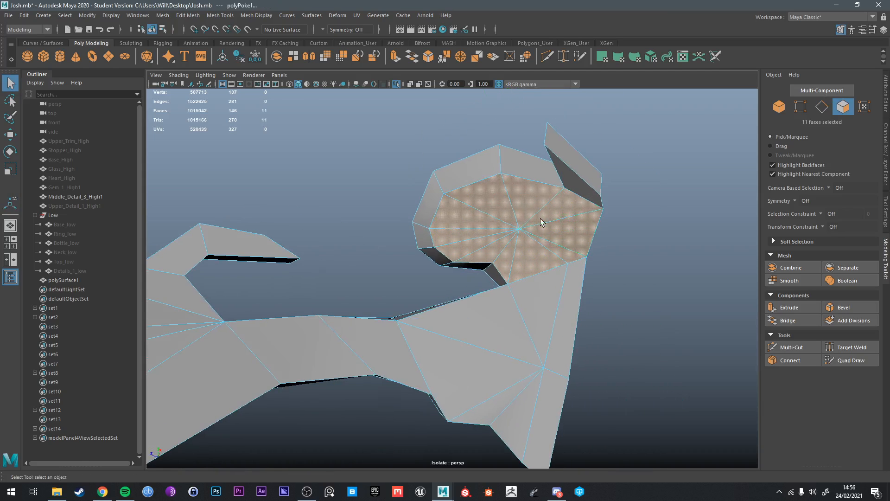
# Step: Merge closely spaced vertices on the extruded mesh, from the gem setting along the arm to the tendril, with Target Weld
pyautogui.press('y')
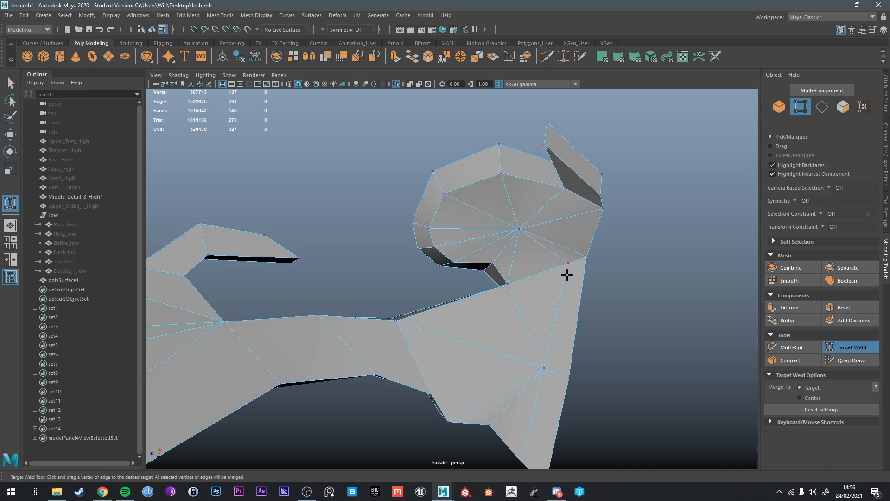
pyautogui.keyDown('alt'); pyautogui.moveTo(507, 311); pyautogui.dragTo(589, 218); pyautogui.keyUp('alt')
pyautogui.keyDown('alt'); pyautogui.moveTo(589, 219); pyautogui.dragTo(561, 221, button='middle'); pyautogui.keyUp('alt')
pyautogui.keyDown('alt'); pyautogui.moveTo(561, 221); pyautogui.dragTo(445, 254); pyautogui.keyUp('alt')
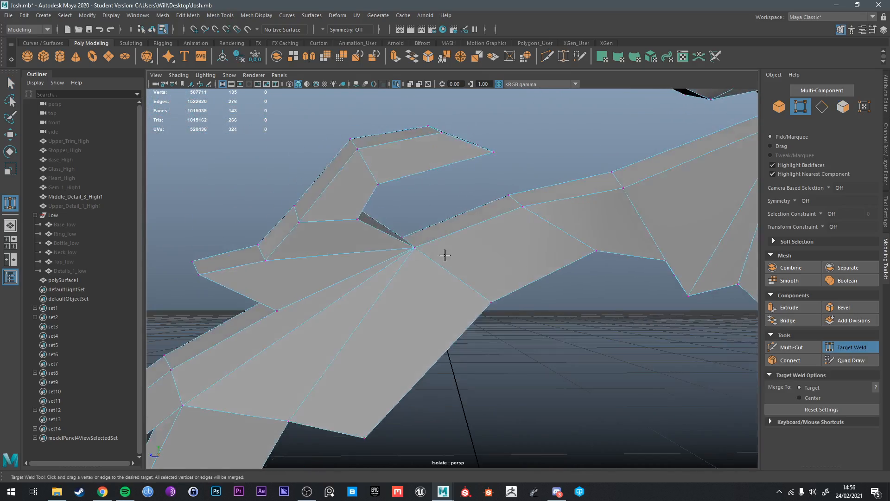
pyautogui.keyDown('alt'); pyautogui.moveTo(445, 254); pyautogui.dragTo(611, 213, button='middle'); pyautogui.keyUp('alt')
pyautogui.scroll(-2, 540, 247)
pyautogui.keyDown('alt'); pyautogui.moveTo(538, 246); pyautogui.dragTo(532, 245); pyautogui.keyUp('alt')
pyautogui.keyDown('alt'); pyautogui.moveTo(532, 245); pyautogui.dragTo(535, 250, button='middle'); pyautogui.keyUp('alt')
pyautogui.keyDown('alt'); pyautogui.moveTo(535, 251); pyautogui.dragTo(571, 221); pyautogui.keyUp('alt')
pyautogui.keyDown('alt'); pyautogui.moveTo(566, 239); pyautogui.dragTo(581, 211); pyautogui.keyUp('alt')
pyautogui.keyDown('alt'); pyautogui.moveTo(528, 253); pyautogui.dragTo(610, 277); pyautogui.keyUp('alt')
pyautogui.press('q')
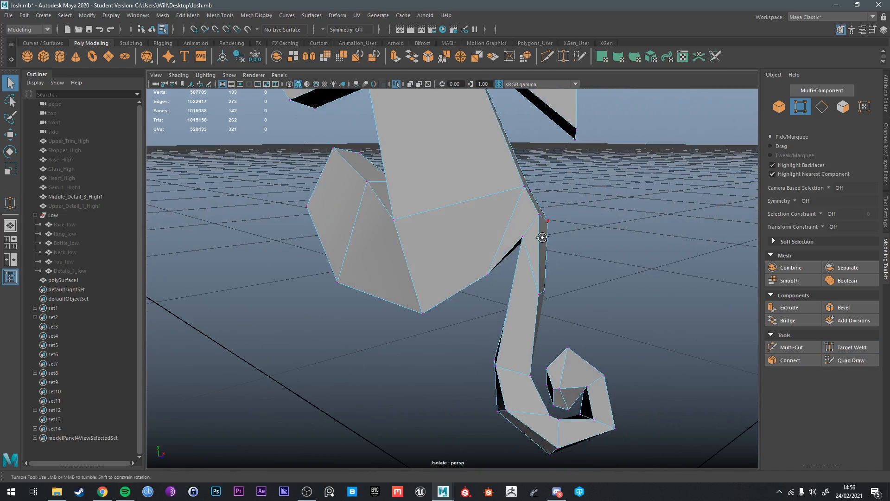
# Step: Leave isolation and move the edge where the tendril joins the gem setting to follow the high-poly surface
pyautogui.keyDown('alt'); pyautogui.moveTo(544, 237); pyautogui.dragTo(517, 230); pyautogui.keyUp('alt')
pyautogui.moveTo(582, 237); pyautogui.dragTo(580, 224, button='right')
pyautogui.click(579, 226)
pyautogui.hotkey('ctrl', '1')
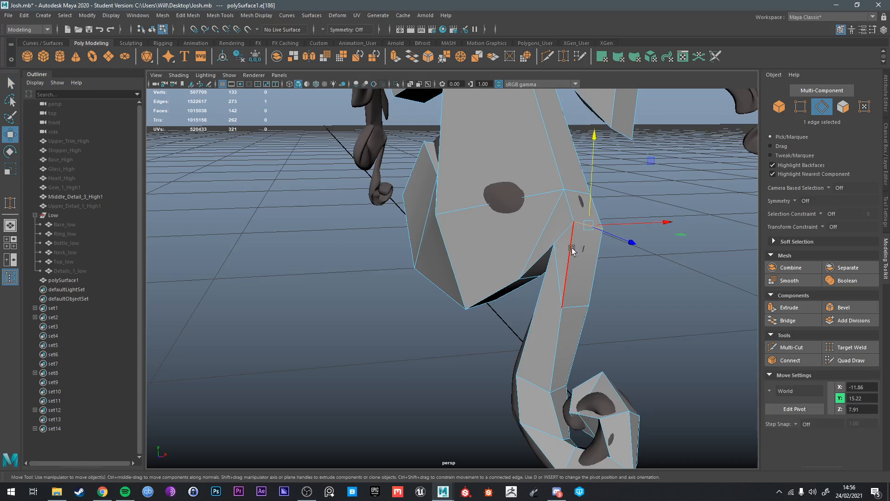
pyautogui.keyDown('alt'); pyautogui.moveTo(572, 248); pyautogui.dragTo(488, 218); pyautogui.keyUp('alt')
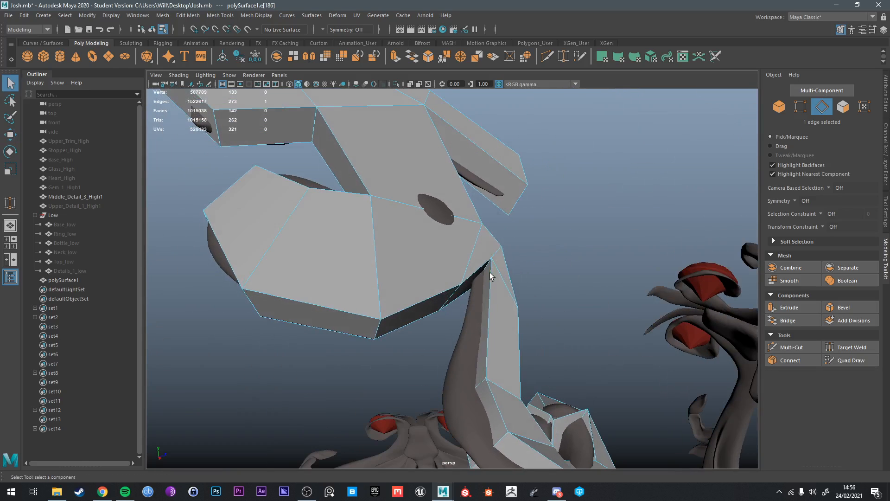
pyautogui.press('w')
pyautogui.keyDown('alt'); pyautogui.moveTo(482, 278); pyautogui.dragTo(490, 245); pyautogui.keyUp('alt')
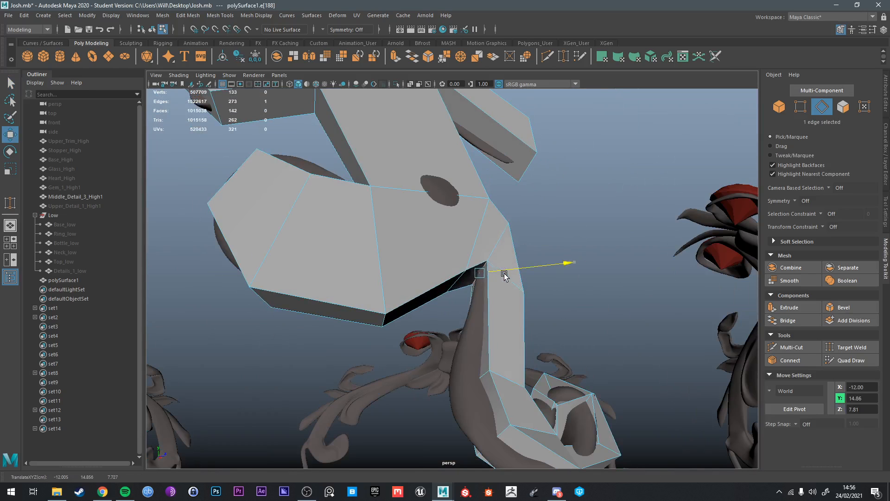
# Step: Try to scale the cross edge at the tendril's first bend to fit the high-poly
pyautogui.click(486, 376)
pyautogui.keyDown('alt'); pyautogui.moveTo(548, 390); pyautogui.dragTo(512, 396); pyautogui.keyUp('alt')
pyautogui.moveTo(476, 397); pyautogui.dragTo(428, 379)
pyautogui.press('r')
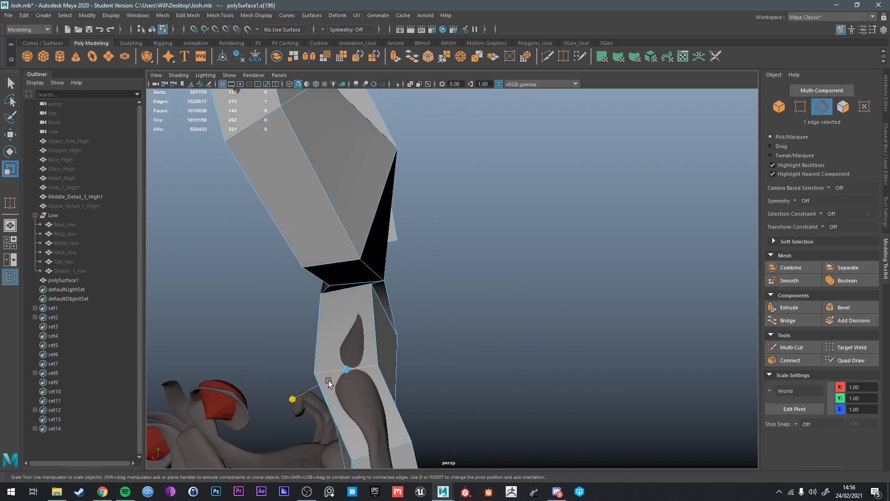
pyautogui.moveTo(329, 381); pyautogui.dragTo(371, 371)
pyautogui.hotkey('ctrl', 'z')
# Step: Move the corner vertex at the tendril's first bend to cover the high-poly surface
pyautogui.keyDown('alt'); pyautogui.moveTo(720, 185); pyautogui.dragTo(452, 287); pyautogui.keyUp('alt')
pyautogui.press('q')
pyautogui.click(440, 317)
pyautogui.moveTo(439, 317); pyautogui.dragTo(407, 316, button='right')
pyautogui.scroll(3, 439, 331)
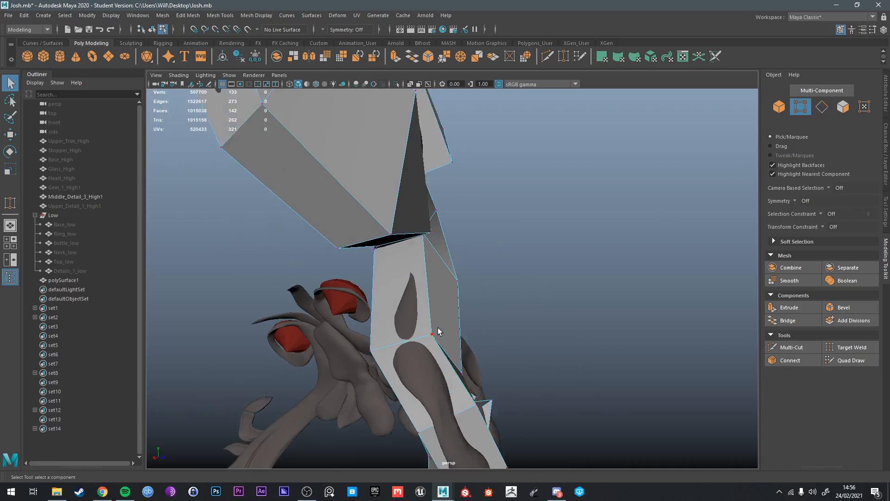
pyautogui.click(429, 347)
pyautogui.press('w')
pyautogui.moveTo(431, 336)
pyautogui.keyDown('alt'); pyautogui.mouseDown()
pyautogui.moveTo(429, 362)
pyautogui.moveTo(408, 358)
pyautogui.moveTo(428, 357)
pyautogui.moveTo(430, 322)
pyautogui.mouseUp(); pyautogui.keyUp('alt')
# Step: Return to the low-poly mesh's vertices and reposition the vertex just below the tendril's first bend
pyautogui.keyDown('alt'); pyautogui.moveTo(476, 370); pyautogui.dragTo(501, 333); pyautogui.keyUp('alt')
pyautogui.keyDown('alt'); pyautogui.moveTo(500, 333); pyautogui.dragTo(537, 294, button='middle'); pyautogui.keyUp('alt')
pyautogui.click(521, 316)
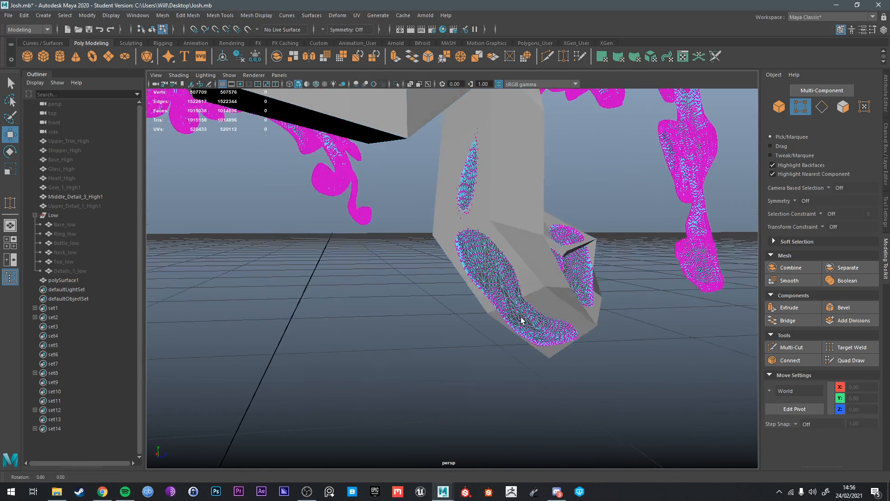
pyautogui.keyDown('alt'); pyautogui.moveTo(521, 317); pyautogui.dragTo(560, 288); pyautogui.keyUp('alt')
pyautogui.moveTo(561, 288); pyautogui.dragTo(507, 238, button='right')
pyautogui.click(549, 288)
pyautogui.click(553, 300)
pyautogui.keyDown('alt'); pyautogui.moveTo(553, 300); pyautogui.dragTo(538, 310); pyautogui.keyUp('alt')
pyautogui.keyDown('alt'); pyautogui.moveTo(538, 310); pyautogui.dragTo(549, 295); pyautogui.keyUp('alt')
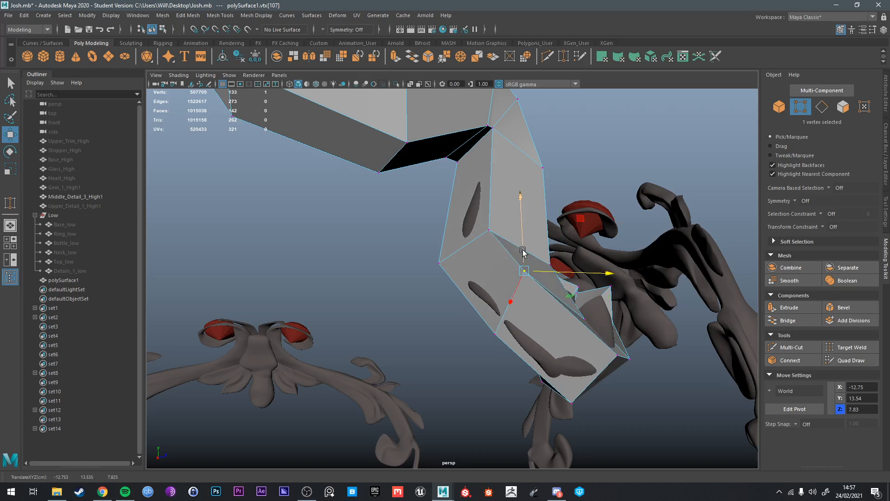
pyautogui.moveTo(522, 250); pyautogui.dragTo(573, 329)
# Step: Adjust the neighbouring vertex on the underside of the tendril's curl along the X and Z axes
pyautogui.keyDown('alt'); pyautogui.moveTo(573, 329); pyautogui.dragTo(519, 341); pyautogui.keyUp('alt')
pyautogui.click(457, 323)
pyautogui.keyDown('alt'); pyautogui.moveTo(457, 323); pyautogui.dragTo(481, 350); pyautogui.keyUp('alt')
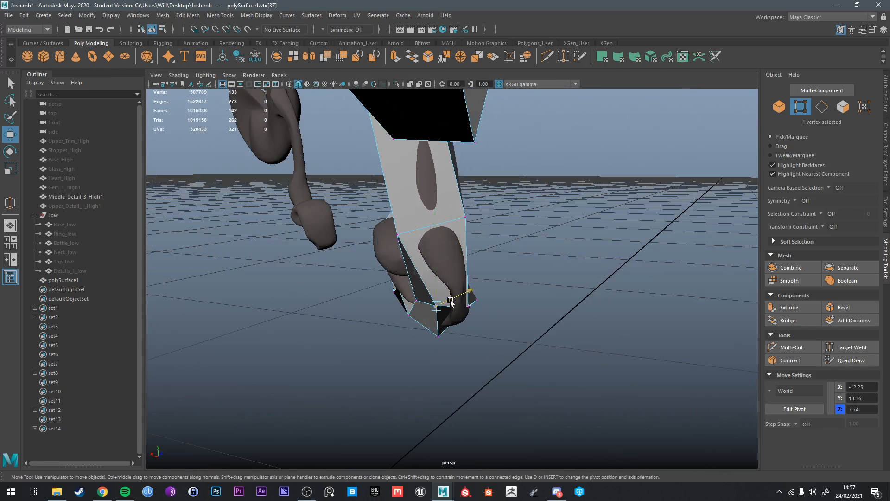
pyautogui.moveTo(450, 302); pyautogui.dragTo(438, 308)
pyautogui.keyDown('alt'); pyautogui.moveTo(468, 297); pyautogui.dragTo(456, 315); pyautogui.keyUp('alt')
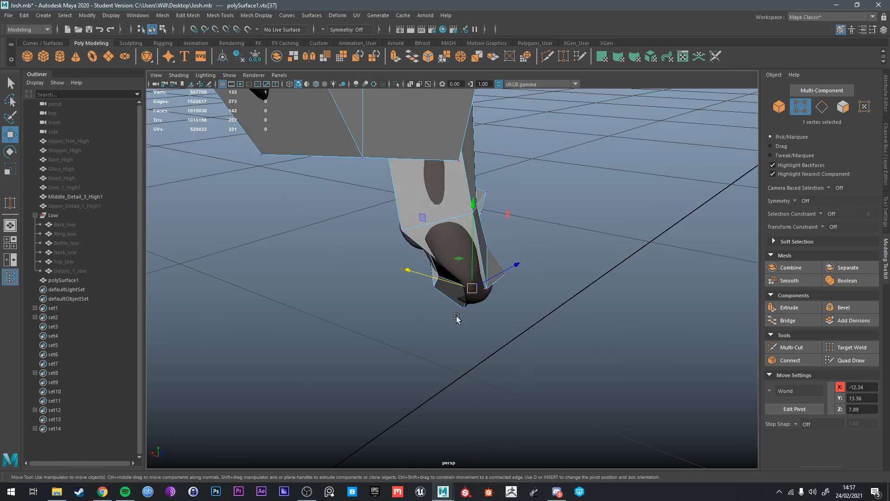
pyautogui.moveTo(496, 277); pyautogui.dragTo(443, 292)
pyautogui.keyDown('alt'); pyautogui.moveTo(443, 293); pyautogui.dragTo(444, 261); pyautogui.keyUp('alt')
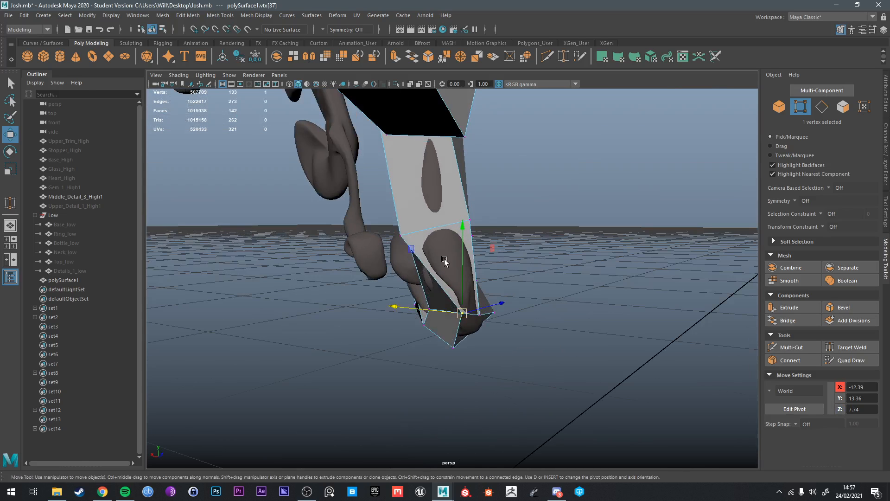
# Step: Shift the vertices on the sides of the tendril's bend to enclose the high-poly form
pyautogui.click(402, 237)
pyautogui.keyDown('alt'); pyautogui.moveTo(401, 237); pyautogui.dragTo(415, 227); pyautogui.keyUp('alt')
pyautogui.keyDown('alt'); pyautogui.moveTo(415, 227); pyautogui.dragTo(419, 254); pyautogui.keyUp('alt')
pyautogui.moveTo(376, 236); pyautogui.dragTo(385, 237)
pyautogui.moveTo(411, 209); pyautogui.dragTo(410, 218)
pyautogui.keyDown('alt'); pyautogui.moveTo(413, 220); pyautogui.dragTo(351, 210); pyautogui.keyUp('alt')
pyautogui.moveTo(495, 218); pyautogui.dragTo(468, 211)
# Step: Reposition the cross edge on the inner side of the tendril above its curl
pyautogui.keyDown('alt'); pyautogui.moveTo(468, 211); pyautogui.dragTo(479, 190); pyautogui.keyUp('alt')
pyautogui.keyDown('alt'); pyautogui.moveTo(479, 197); pyautogui.dragTo(520, 229); pyautogui.keyUp('alt')
pyautogui.keyDown('alt'); pyautogui.moveTo(519, 228); pyautogui.dragTo(543, 247, button='right'); pyautogui.keyUp('alt')
pyautogui.keyDown('alt'); pyautogui.moveTo(542, 248); pyautogui.dragTo(543, 264); pyautogui.keyUp('alt')
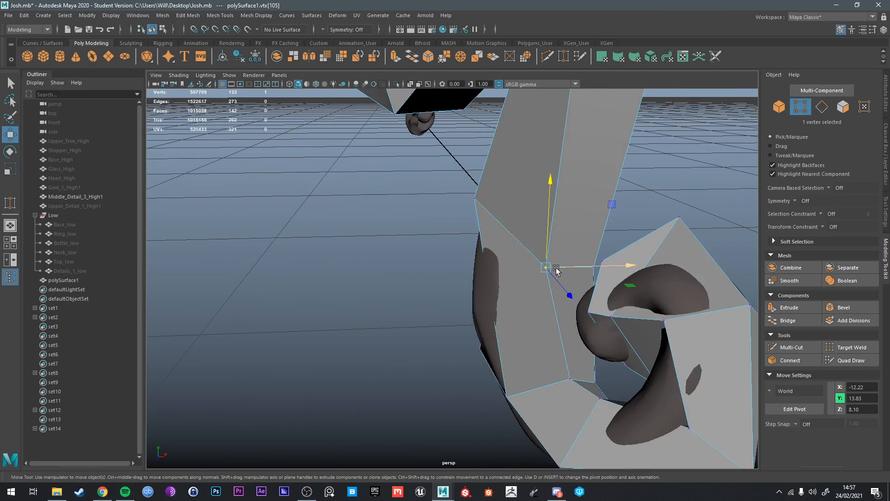
pyautogui.moveTo(557, 270); pyautogui.dragTo(557, 215, button='right')
pyautogui.click(573, 262)
pyautogui.moveTo(581, 278); pyautogui.dragTo(543, 283)
pyautogui.press('r')
pyautogui.keyDown('alt'); pyautogui.moveTo(544, 283); pyautogui.dragTo(477, 296); pyautogui.keyUp('alt')
pyautogui.press('q')
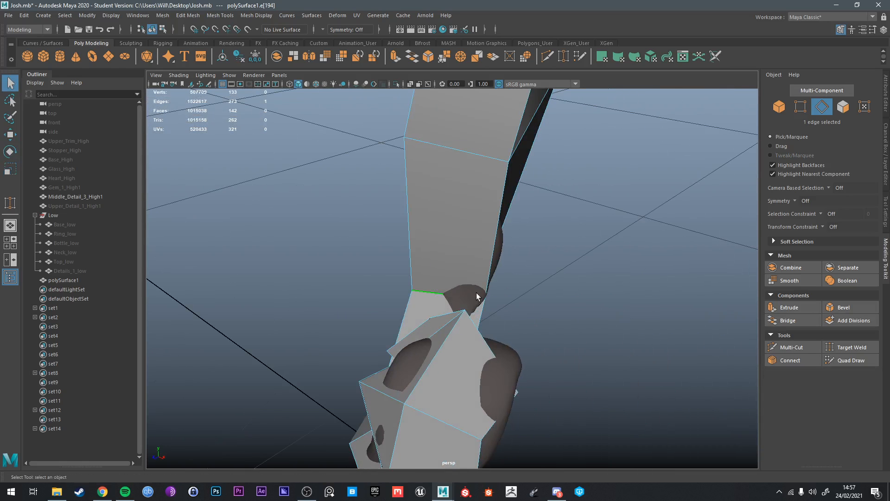
# Step: Fine-tune the tendril's inner bend vertex and the lower curl vertex against the high-poly
pyautogui.press('w')
pyautogui.moveTo(416, 287); pyautogui.dragTo(374, 235, button='right')
pyautogui.click(418, 289)
pyautogui.click(418, 292)
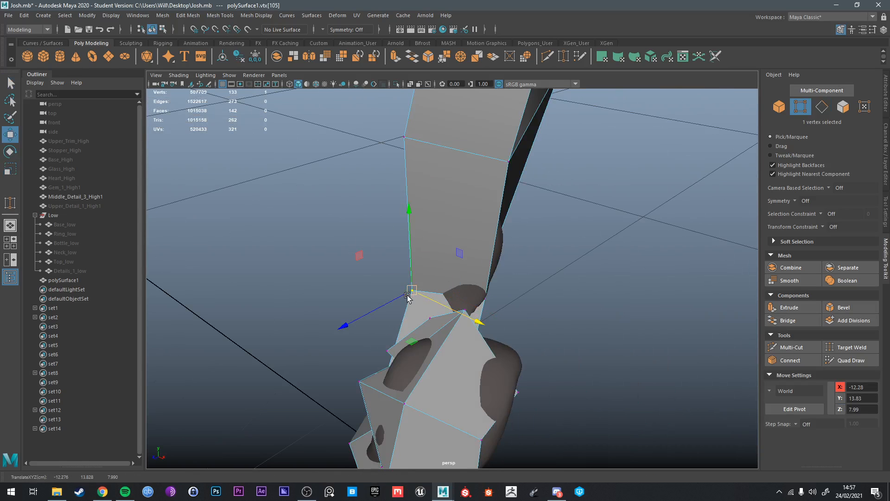
pyautogui.keyDown('alt'); pyautogui.moveTo(433, 309); pyautogui.dragTo(565, 361); pyautogui.keyUp('alt')
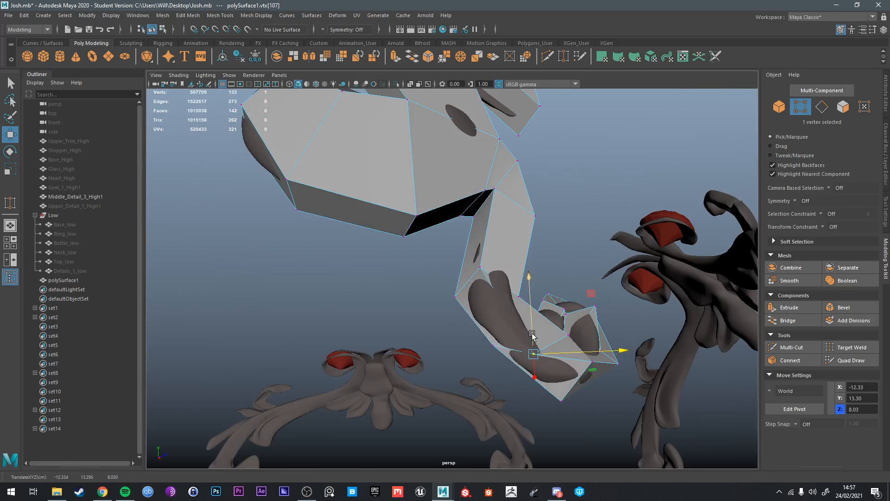
pyautogui.moveTo(533, 321); pyautogui.dragTo(533, 318)
pyautogui.keyDown('alt'); pyautogui.moveTo(533, 319); pyautogui.dragTo(515, 349); pyautogui.keyUp('alt')
pyautogui.moveTo(504, 344); pyautogui.dragTo(510, 311, button='right')
pyautogui.click(583, 213)
pyautogui.click(583, 213)
pyautogui.keyDown('alt'); pyautogui.moveTo(580, 218); pyautogui.dragTo(567, 325); pyautogui.keyUp('alt')
pyautogui.moveTo(558, 328); pyautogui.dragTo(570, 317, button='right')
pyautogui.click(556, 327)
pyautogui.keyDown('alt'); pyautogui.moveTo(547, 324); pyautogui.dragTo(580, 295); pyautogui.keyUp('alt')
# Step: Move and slightly rotate the end face of the large curled leaf to match the high-poly tip
pyautogui.press('F11')
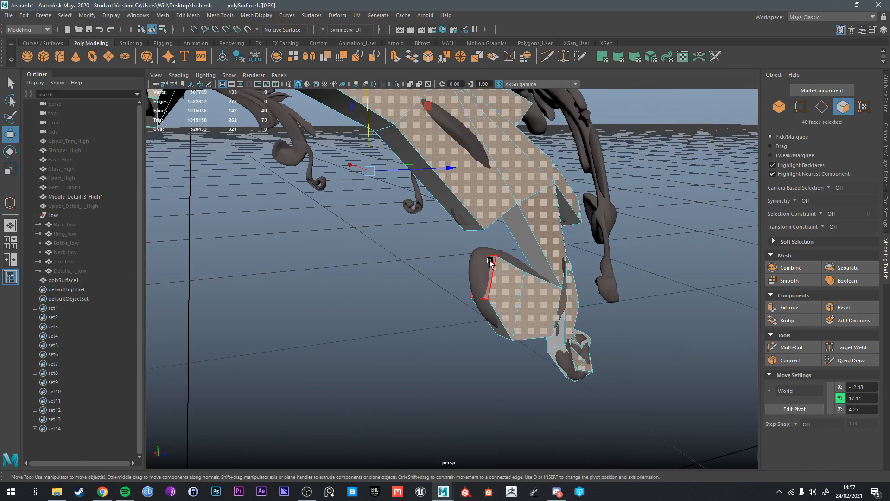
pyautogui.click(493, 278)
pyautogui.moveTo(499, 277); pyautogui.dragTo(518, 269)
pyautogui.press('e')
pyautogui.press('r')
pyautogui.press('e')
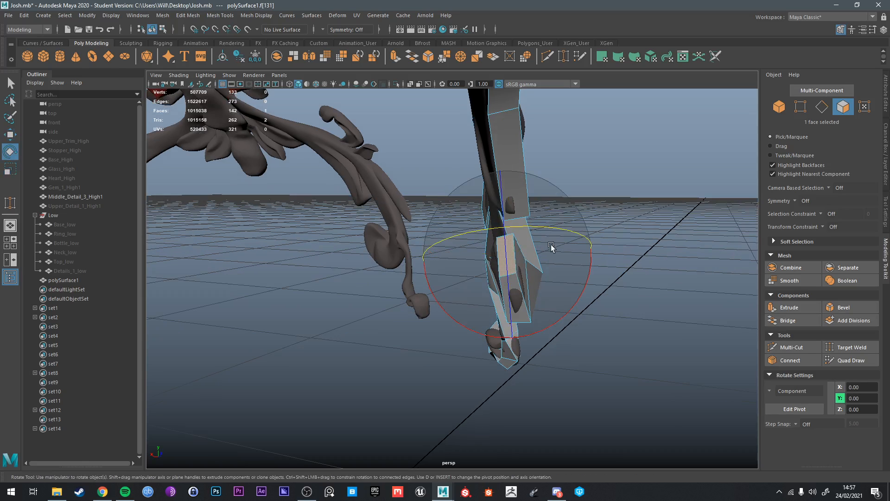
pyautogui.moveTo(592, 264); pyautogui.dragTo(592, 266)
pyautogui.keyDown('alt'); pyautogui.moveTo(589, 266); pyautogui.dragTo(499, 251); pyautogui.keyUp('alt')
pyautogui.press('w')
pyautogui.keyDown('alt'); pyautogui.moveTo(499, 251); pyautogui.dragTo(464, 273); pyautogui.keyUp('alt')
pyautogui.moveTo(496, 277); pyautogui.dragTo(485, 262)
pyautogui.keyDown('alt'); pyautogui.moveTo(485, 262); pyautogui.dragTo(473, 335); pyautogui.keyUp('alt')
# Step: Move the inner edge of the large curled leaf to cover the protruding high-poly surface
pyautogui.press('q')
pyautogui.moveTo(473, 335); pyautogui.dragTo(473, 211, button='right')
pyautogui.click(487, 311)
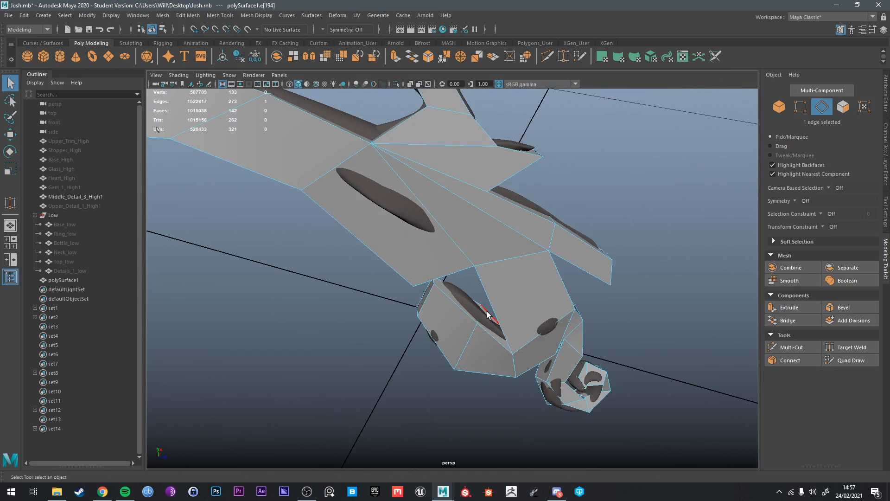
pyautogui.click(480, 306)
pyautogui.press('w')
pyautogui.moveTo(483, 309); pyautogui.dragTo(481, 303)
pyautogui.keyDown('alt'); pyautogui.moveTo(481, 304); pyautogui.dragTo(534, 265); pyautogui.keyUp('alt')
# Step: Move the lower rim edges of the large curled leaf to follow the high-poly thickness
pyautogui.press('e')
pyautogui.press('r')
pyautogui.click(510, 281)
pyautogui.press('w')
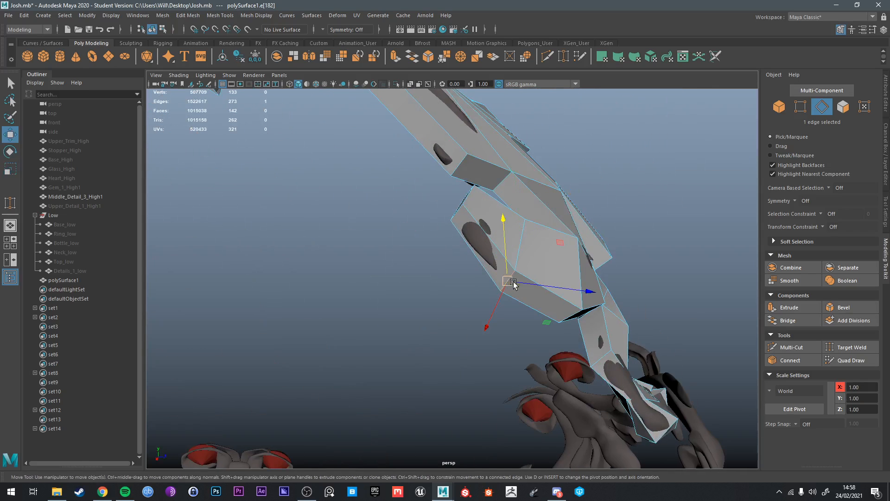
pyautogui.moveTo(498, 299); pyautogui.dragTo(587, 255)
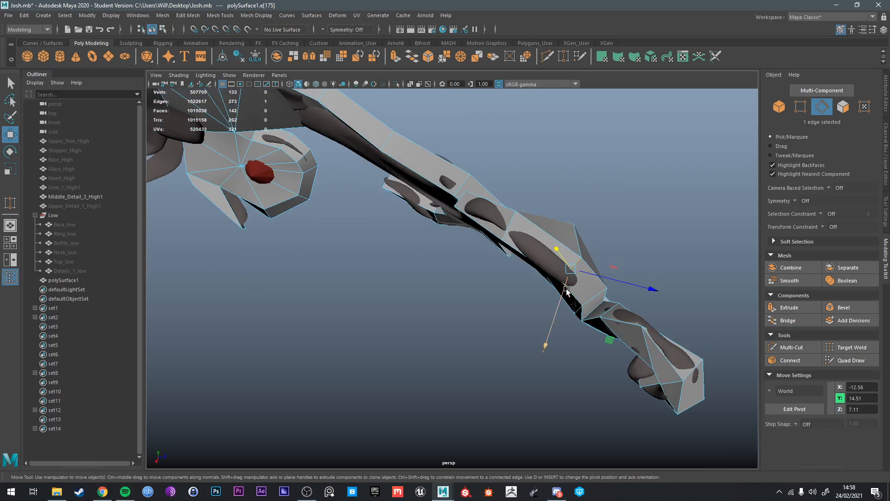
pyautogui.moveTo(567, 291); pyautogui.dragTo(562, 300)
pyautogui.keyDown('alt'); pyautogui.moveTo(562, 300); pyautogui.dragTo(558, 321); pyautogui.keyUp('alt')
# Step: Move the vertex at the large curled leaf's inner corner to wrap the high-poly
pyautogui.moveTo(571, 241); pyautogui.dragTo(561, 232, button='right')
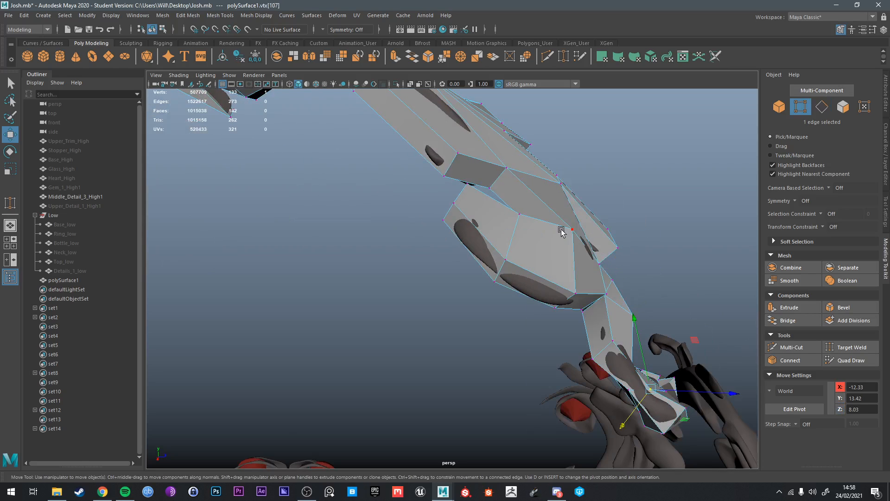
pyautogui.click(572, 229)
pyautogui.keyDown('alt'); pyautogui.moveTo(571, 229); pyautogui.dragTo(550, 293); pyautogui.keyUp('alt')
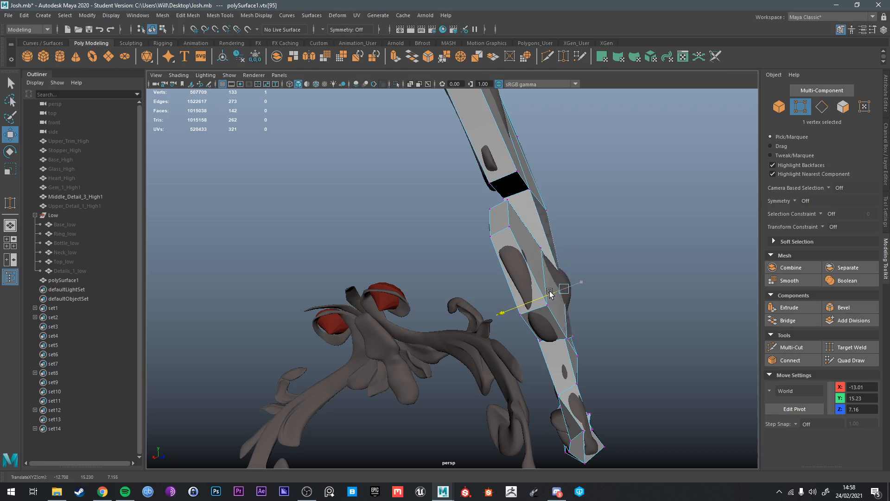
pyautogui.keyDown('alt'); pyautogui.moveTo(604, 291); pyautogui.dragTo(461, 260); pyautogui.keyUp('alt')
# Step: Move the thickness edge at the base of the narrow side leaf outward along the X axis
pyautogui.press('q')
pyautogui.moveTo(427, 223); pyautogui.dragTo(427, 206, button='right')
pyautogui.click(427, 225)
pyautogui.press('r')
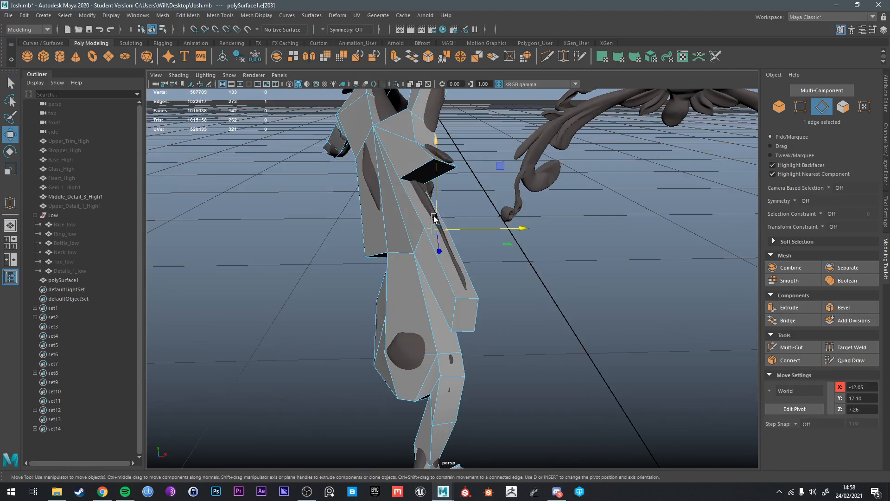
pyautogui.keyDown('alt'); pyautogui.moveTo(432, 230); pyautogui.dragTo(442, 282); pyautogui.keyUp('alt')
pyautogui.press('w')
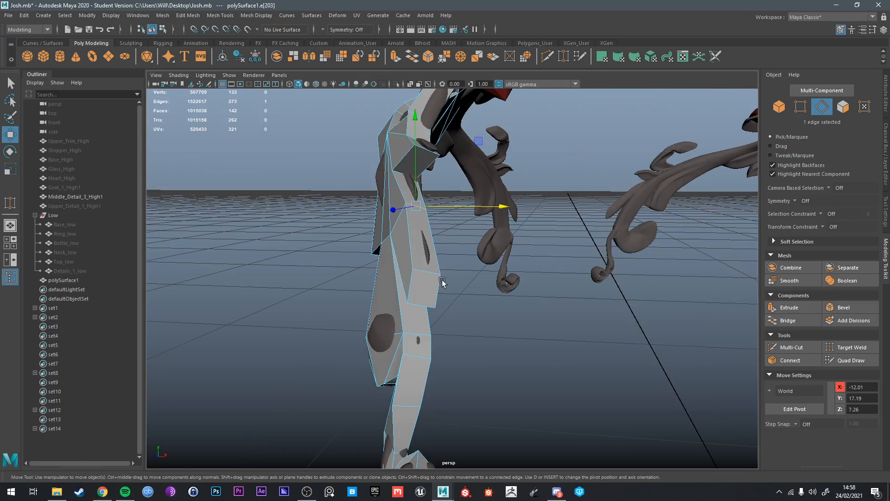
# Step: Adjust the vertices on both sides of the narrow side leaf's tip to enclose the high-poly
pyautogui.moveTo(412, 235); pyautogui.dragTo(414, 270, button='right')
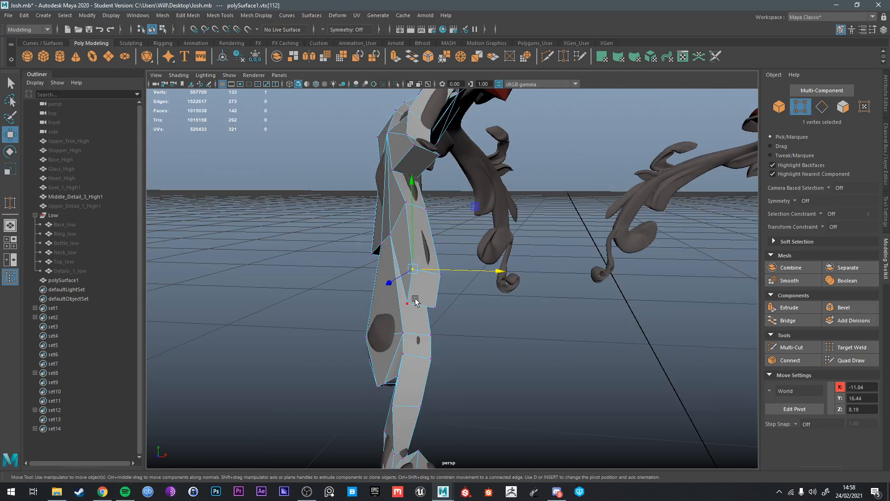
pyautogui.moveTo(432, 288); pyautogui.dragTo(479, 319)
pyautogui.moveTo(575, 374); pyautogui.dragTo(566, 369)
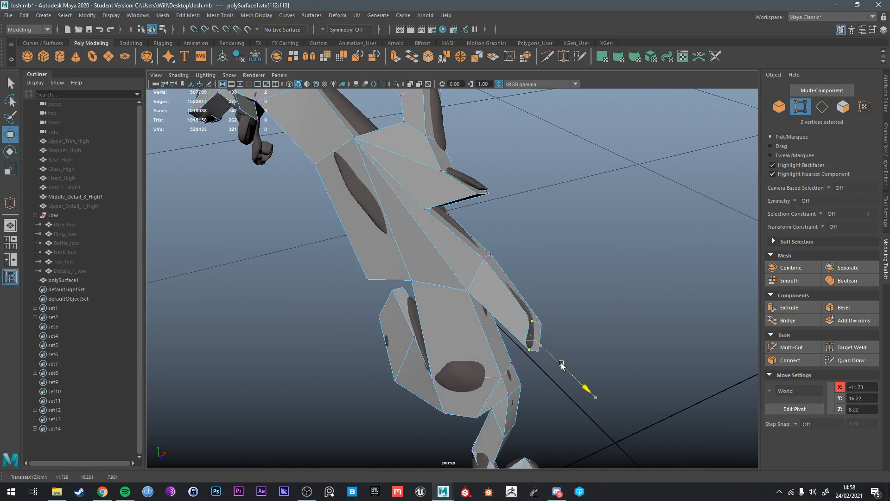
pyautogui.moveTo(548, 332); pyautogui.dragTo(542, 327)
pyautogui.press('q')
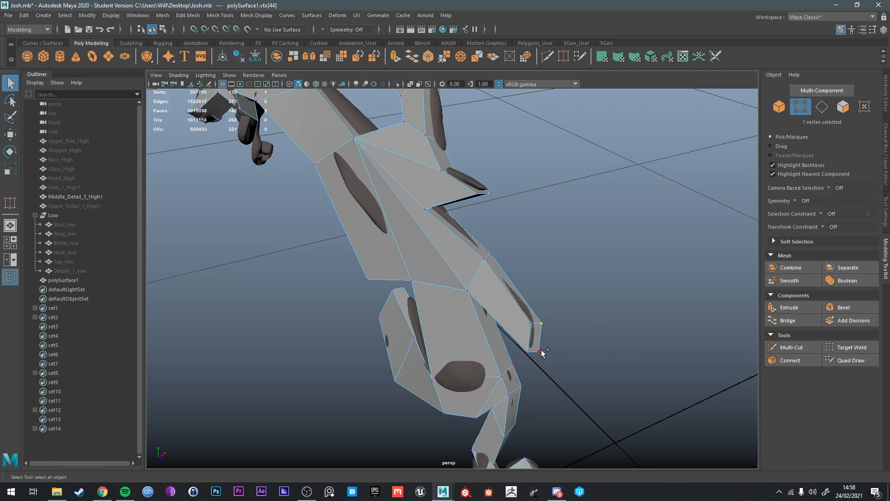
pyautogui.keyDown('shift'); pyautogui.click(539, 351); pyautogui.keyUp('shift')
pyautogui.press('w')
pyautogui.keyDown('alt'); pyautogui.moveTo(562, 361); pyautogui.dragTo(392, 235); pyautogui.keyUp('alt')
# Step: Reposition the edge where the narrow side leaf meets the arm, as seen from the back of the ornament
pyautogui.moveTo(373, 210); pyautogui.dragTo(368, 180, button='right')
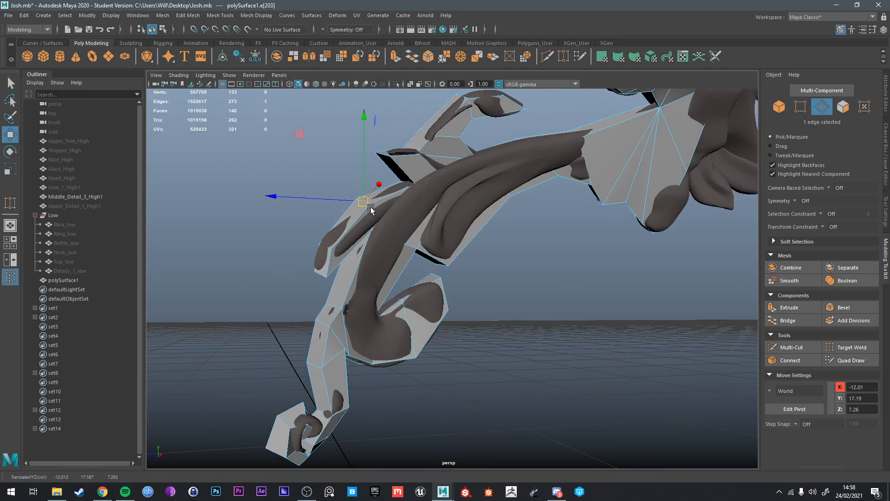
pyautogui.click(385, 222)
pyautogui.moveTo(364, 216); pyautogui.dragTo(357, 216)
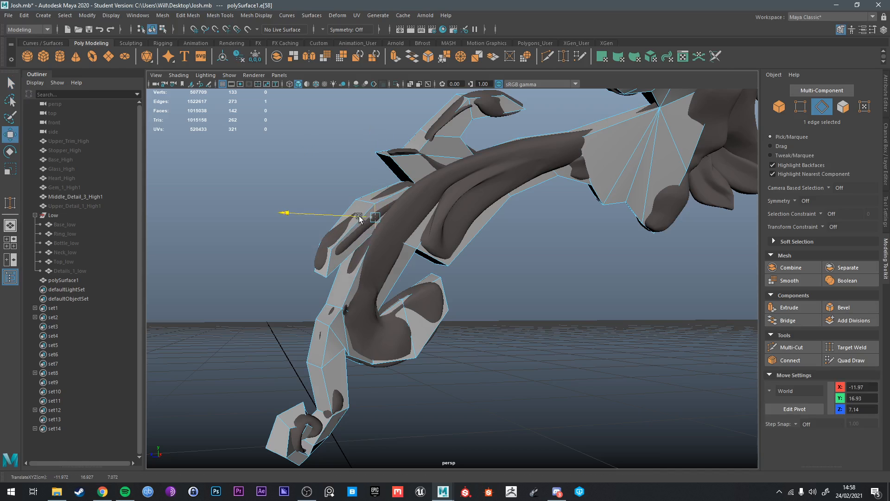
pyautogui.keyDown('alt'); pyautogui.moveTo(413, 248); pyautogui.dragTo(390, 283); pyautogui.keyUp('alt')
# Step: Move the back-side edges of the lower arm and curled leaf outward to cover the high-poly
pyautogui.click(387, 286)
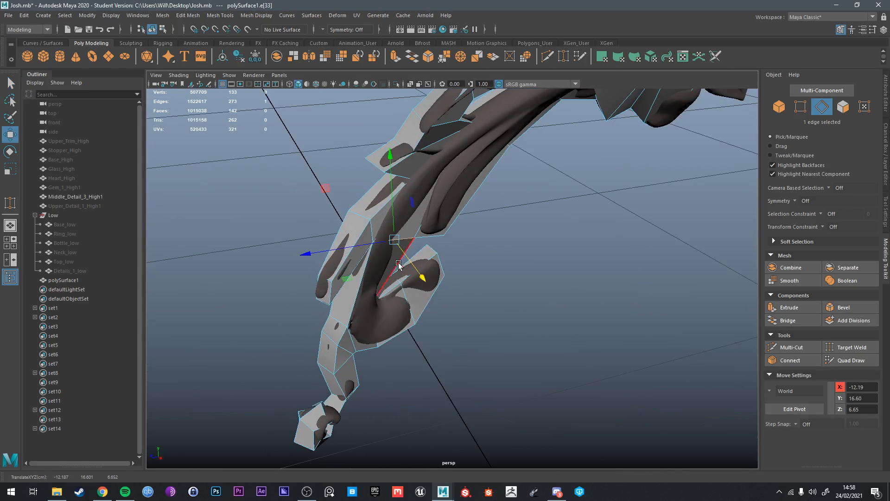
pyautogui.scroll(4, 388, 286)
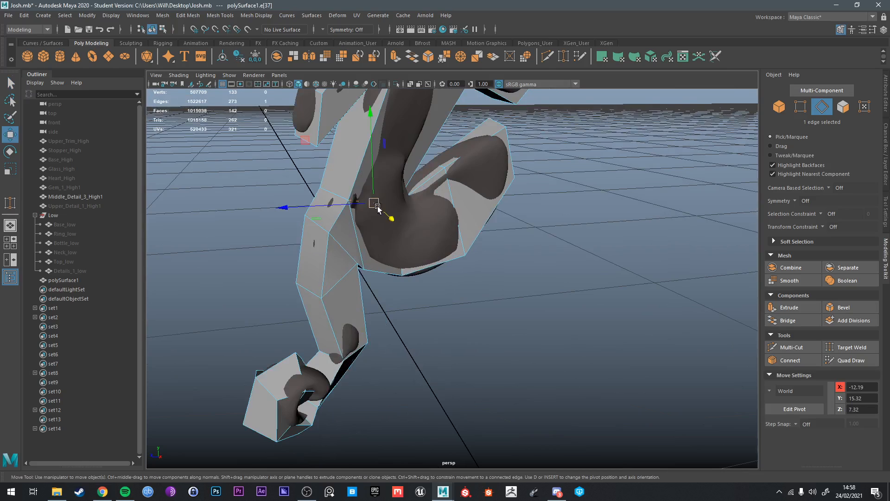
pyautogui.click(411, 249)
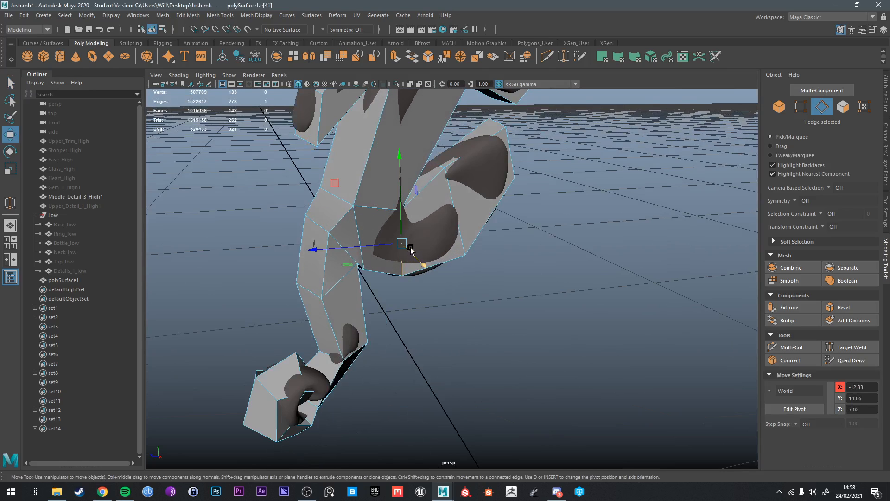
# Step: Move edges on the scroll's curl and on the arm's upper bend to fit the high-poly ornament
pyautogui.keyDown('alt'); pyautogui.moveTo(402, 249); pyautogui.dragTo(486, 198); pyautogui.keyUp('alt')
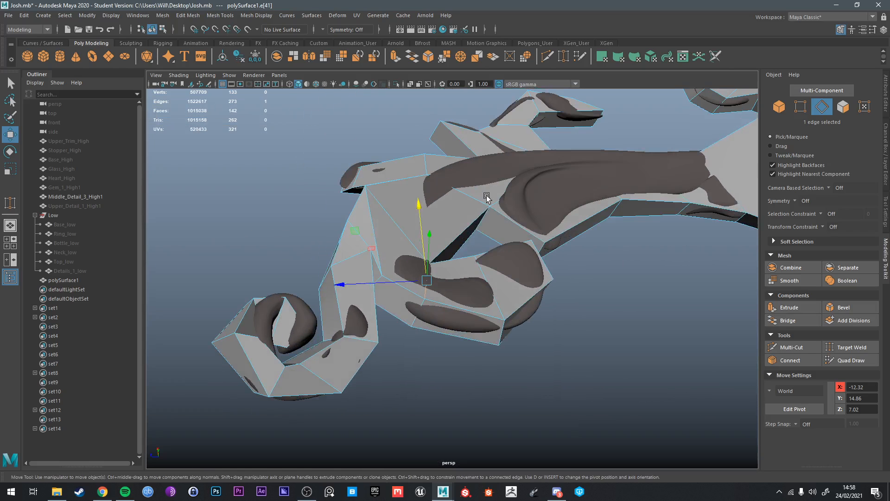
pyautogui.click(501, 330)
pyautogui.keyDown('alt'); pyautogui.moveTo(500, 330); pyautogui.dragTo(539, 234); pyautogui.keyUp('alt')
pyautogui.moveTo(539, 234); pyautogui.dragTo(496, 162)
pyautogui.press('q')
pyautogui.click(462, 258)
pyautogui.press('w')
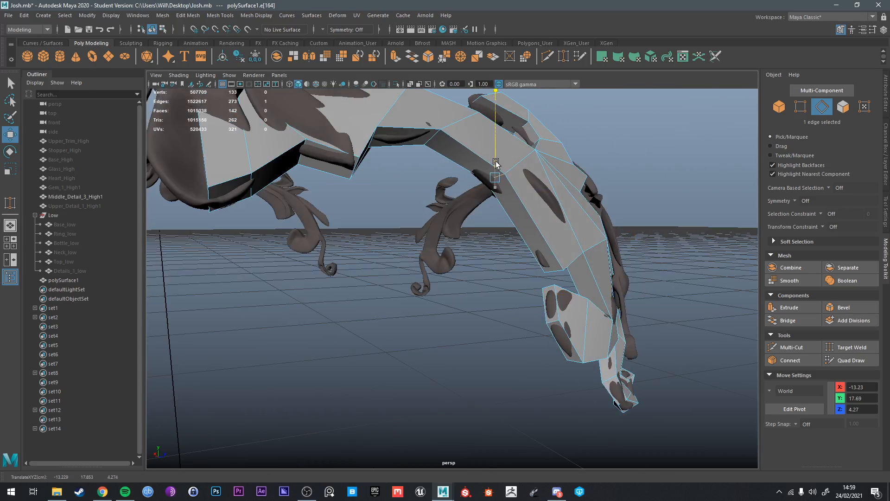
pyautogui.moveTo(448, 139); pyautogui.dragTo(371, 301)
# Step: Move the edge at the arm's leaf fork to about X -12.57, Y 18.48
pyautogui.press('q')
pyautogui.click(360, 341)
pyautogui.press('w')
pyautogui.click(468, 357)
pyautogui.keyDown('alt'); pyautogui.moveTo(470, 358); pyautogui.dragTo(494, 306); pyautogui.keyUp('alt')
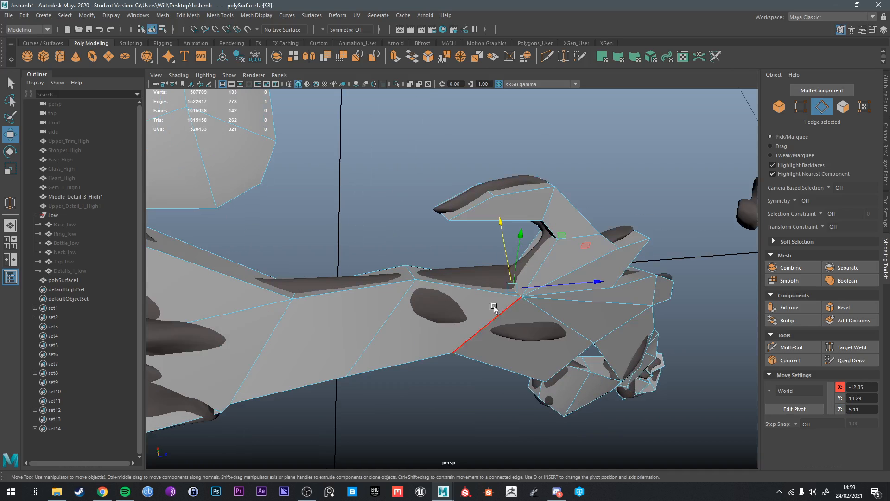
pyautogui.moveTo(508, 270); pyautogui.dragTo(559, 279)
pyautogui.moveTo(578, 222); pyautogui.dragTo(556, 221)
# Step: Isolate the low-poly ornament mesh and delete the end faces where it meets the centre of the design
pyautogui.keyDown('alt'); pyautogui.moveTo(559, 221); pyautogui.dragTo(607, 216, button='right'); pyautogui.keyUp('alt')
pyautogui.keyDown('alt'); pyautogui.moveTo(607, 217); pyautogui.dragTo(651, 201); pyautogui.keyUp('alt')
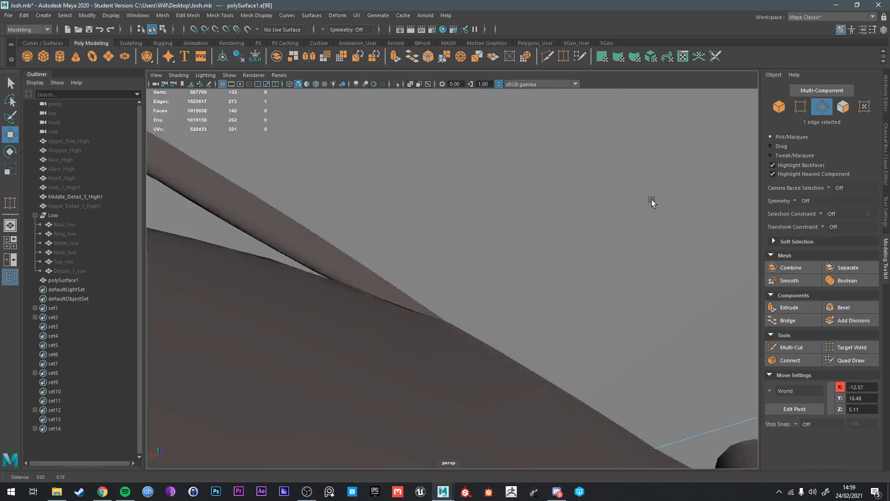
pyautogui.keyDown('alt'); pyautogui.moveTo(651, 201); pyautogui.dragTo(622, 282, button='right'); pyautogui.keyUp('alt')
pyautogui.keyDown('alt'); pyautogui.moveTo(622, 283); pyautogui.dragTo(420, 244); pyautogui.keyUp('alt')
pyautogui.press('q')
pyautogui.keyDown('alt'); pyautogui.moveTo(420, 245); pyautogui.dragTo(493, 264, button='right'); pyautogui.keyUp('alt')
pyautogui.keyDown('alt'); pyautogui.moveTo(493, 265); pyautogui.dragTo(397, 278); pyautogui.keyUp('alt')
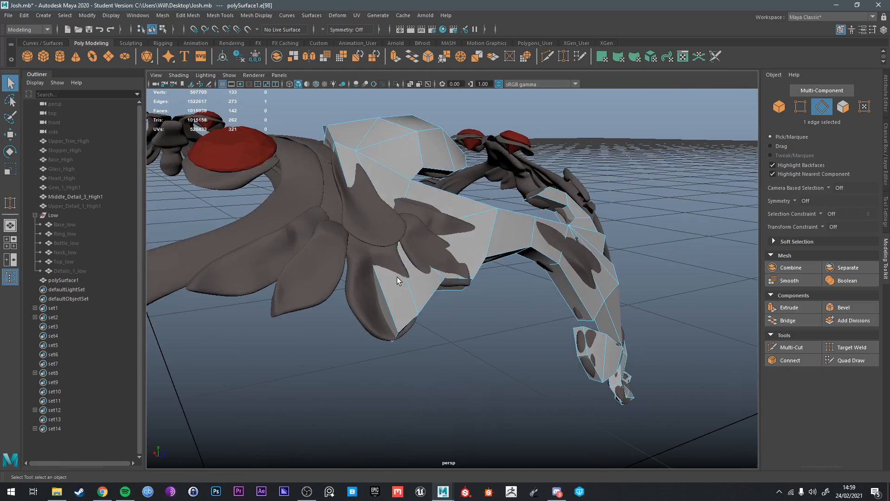
pyautogui.moveTo(403, 250); pyautogui.dragTo(425, 237, button='right')
pyautogui.hotkey('ctrl', '1')
pyautogui.keyDown('alt'); pyautogui.moveTo(398, 209); pyautogui.dragTo(451, 212); pyautogui.keyUp('alt')
pyautogui.moveTo(418, 140); pyautogui.dragTo(417, 163, button='right')
pyautogui.click(422, 146)
pyautogui.moveTo(563, 280)
pyautogui.mouseDown()
pyautogui.moveTo(568, 271)
pyautogui.moveTo(501, 272)
pyautogui.mouseUp()
pyautogui.press('Delete')
# Step: Align the open border edges at the mesh's inner end to the centre line, with the full scene shown
pyautogui.press('e')
pyautogui.press('r')
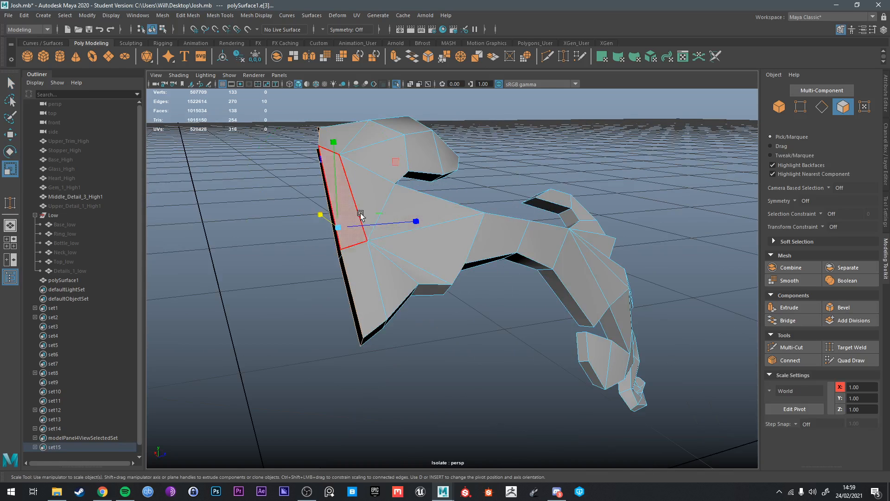
pyautogui.hotkey('ctrl', '1')
pyautogui.press('q')
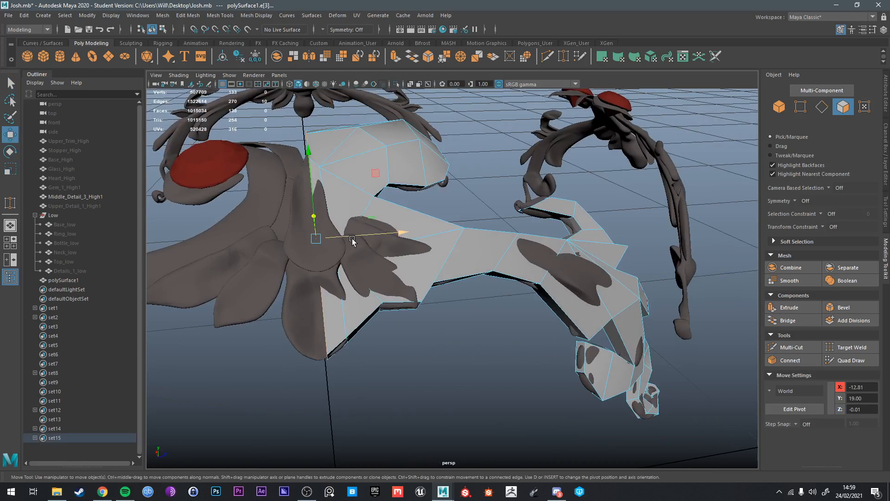
pyautogui.moveTo(341, 177); pyautogui.dragTo(372, 168, button='right')
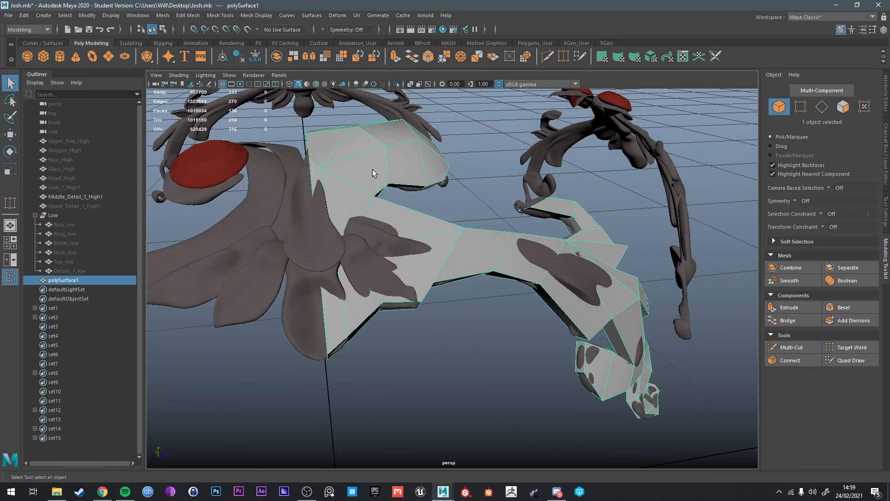
# Step: Move the upper face of the rounded lobe closer to the high-poly surface
pyautogui.keyDown('alt'); pyautogui.moveTo(372, 169); pyautogui.dragTo(493, 222); pyautogui.keyUp('alt')
pyautogui.keyDown('alt'); pyautogui.moveTo(493, 222); pyautogui.dragTo(432, 229, button='middle'); pyautogui.keyUp('alt')
pyautogui.keyDown('alt'); pyautogui.moveTo(432, 228); pyautogui.dragTo(453, 219); pyautogui.keyUp('alt')
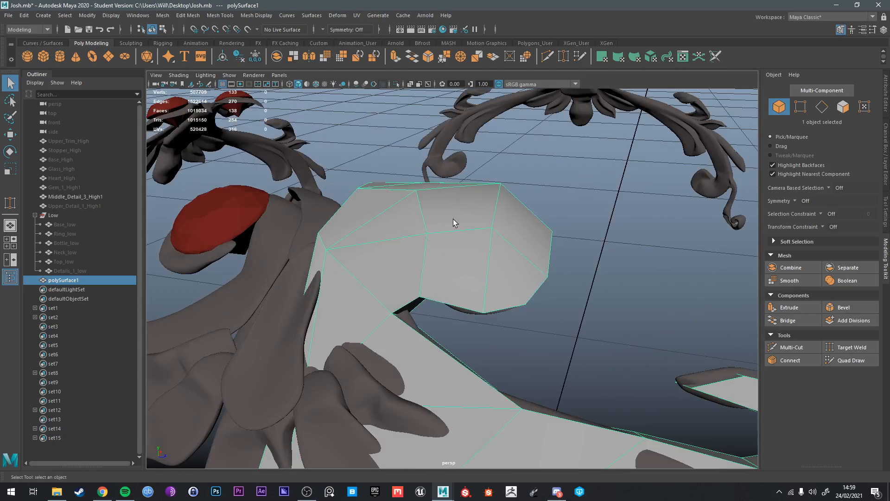
pyautogui.moveTo(453, 219); pyautogui.dragTo(456, 237, button='right')
pyautogui.click(454, 221)
pyautogui.press('e')
pyautogui.press('w')
pyautogui.moveTo(454, 190); pyautogui.dragTo(439, 225)
pyautogui.press('e')
pyautogui.press('r')
pyautogui.keyDown('alt'); pyautogui.moveTo(440, 225); pyautogui.dragTo(486, 225); pyautogui.keyUp('alt')
pyautogui.press('w')
pyautogui.keyDown('alt'); pyautogui.moveTo(488, 269); pyautogui.dragTo(509, 258); pyautogui.keyUp('alt')
# Step: Try to move and scale the small face in the notch beneath the rounded lobe
pyautogui.moveTo(509, 259); pyautogui.dragTo(508, 239, button='right')
pyautogui.press('q')
pyautogui.keyDown('alt'); pyautogui.moveTo(508, 239); pyautogui.dragTo(475, 249); pyautogui.keyUp('alt')
pyautogui.moveTo(494, 267)
pyautogui.mouseDown(button='right')
pyautogui.moveTo(499, 279)
pyautogui.moveTo(496, 269)
pyautogui.mouseUp(button='right')
pyautogui.click(496, 269)
pyautogui.press('w')
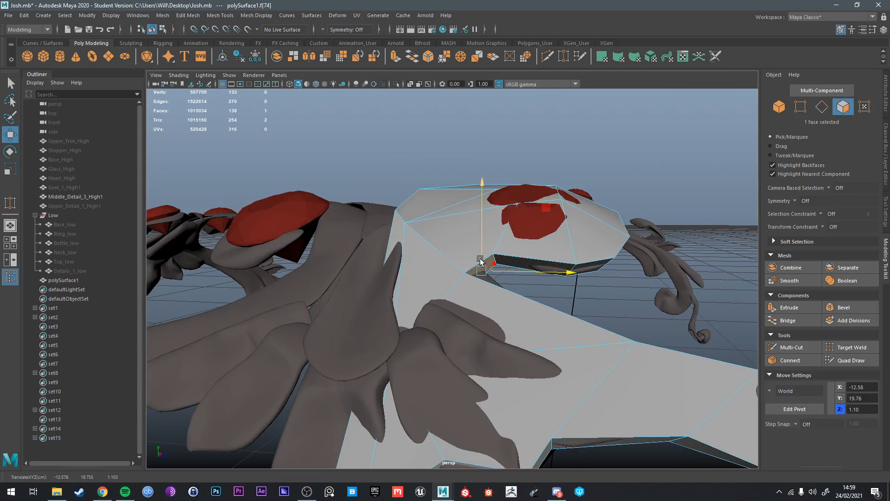
pyautogui.moveTo(480, 260); pyautogui.dragTo(439, 275)
pyautogui.hotkey('ctrl', 'z')
pyautogui.press('r')
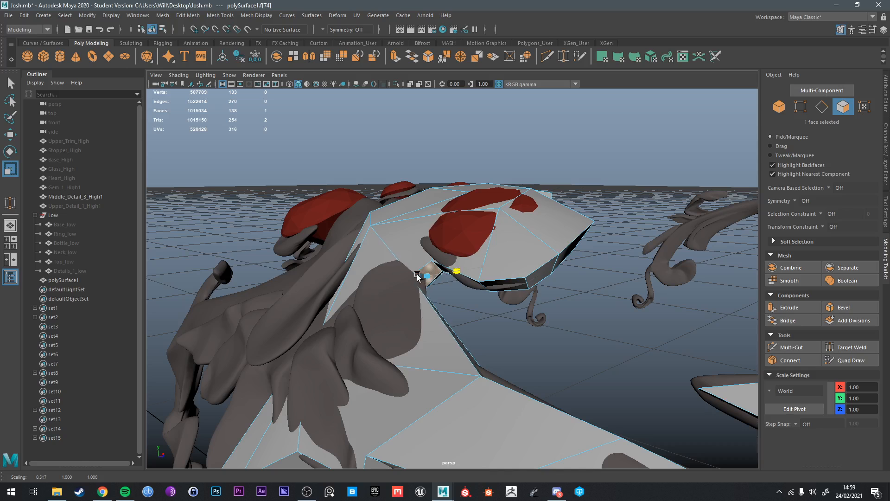
pyautogui.hotkey('ctrl', 'z')
pyautogui.press('q')
# Step: Select the two vertices at the notch beneath the lobe and move them along the X axis
pyautogui.moveTo(413, 273); pyautogui.dragTo(445, 231, button='right')
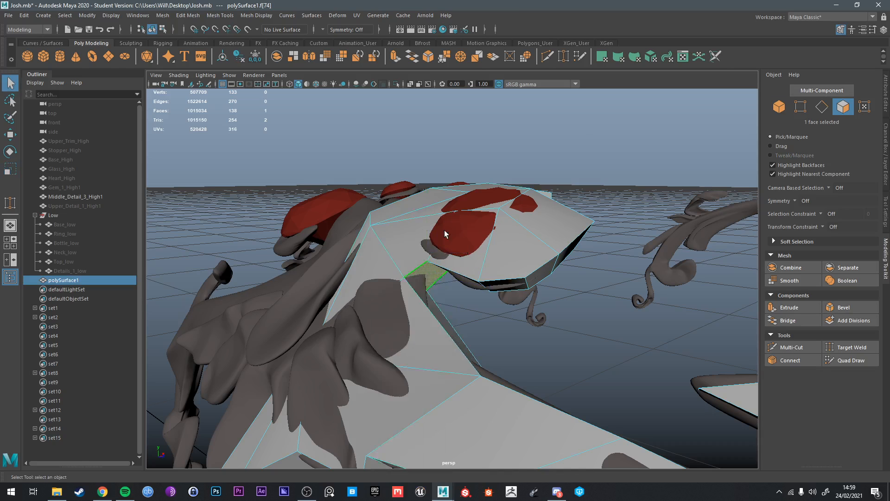
pyautogui.keyDown('alt'); pyautogui.moveTo(443, 264); pyautogui.dragTo(429, 246); pyautogui.keyUp('alt')
pyautogui.scroll(3, 430, 246)
pyautogui.moveTo(431, 217); pyautogui.dragTo(392, 217, button='right')
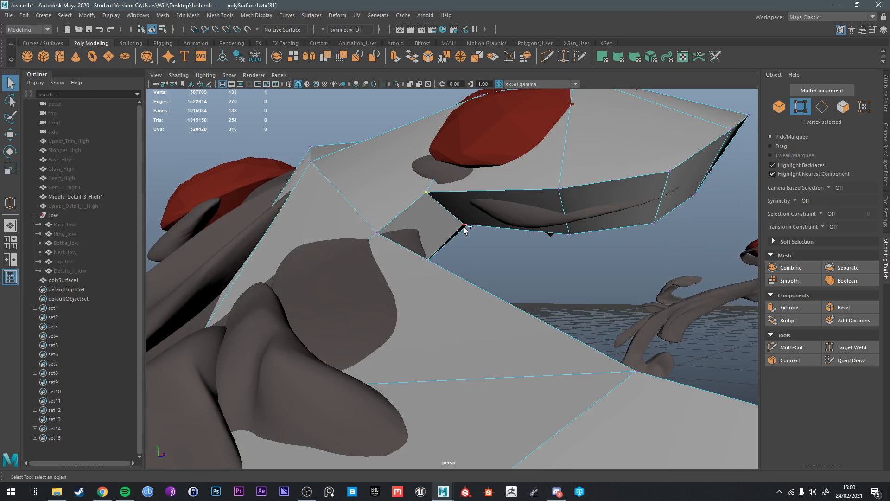
pyautogui.press('w')
pyautogui.click(887, 214)
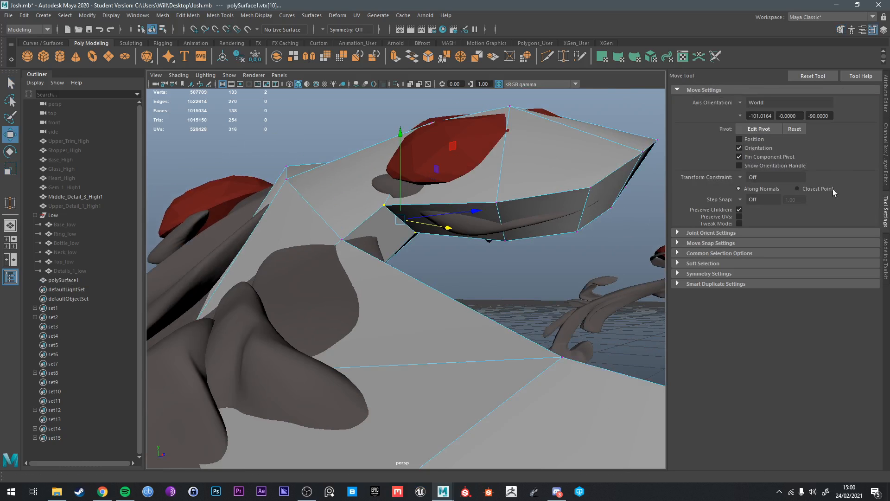
pyautogui.keyDown('alt'); pyautogui.moveTo(417, 214); pyautogui.dragTo(480, 182); pyautogui.keyUp('alt')
pyautogui.keyDown('alt'); pyautogui.moveTo(480, 182); pyautogui.dragTo(459, 227); pyautogui.keyUp('alt')
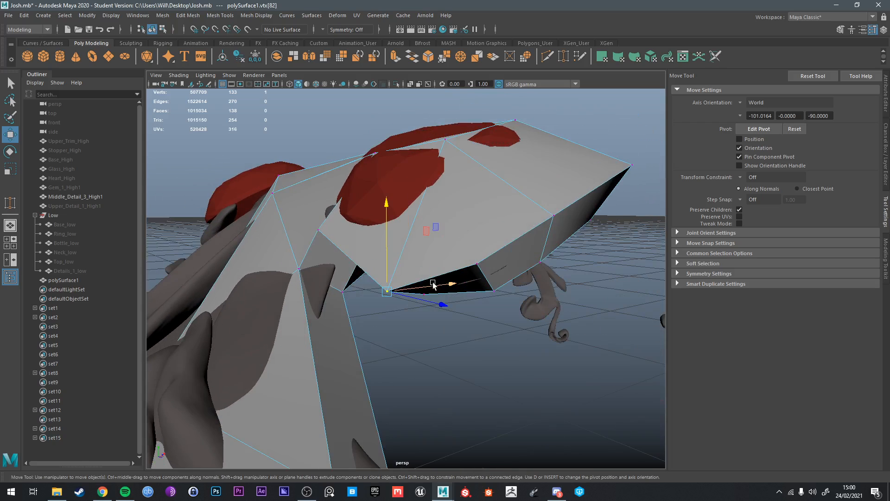
# Step: Reposition the lobe's lower, outer rim and end corner vertices to follow the high-poly shape
pyautogui.moveTo(433, 285); pyautogui.dragTo(470, 145)
pyautogui.click(477, 263)
pyautogui.click(532, 218)
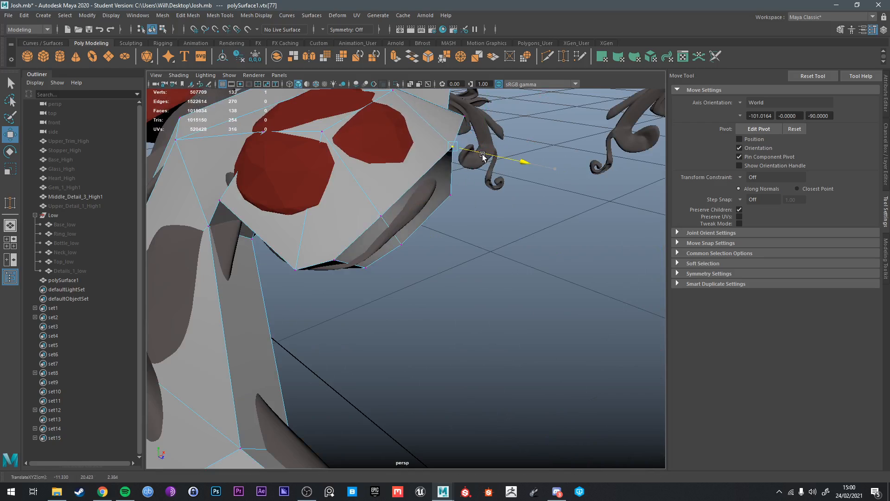
pyautogui.keyDown('alt'); pyautogui.moveTo(511, 170); pyautogui.dragTo(433, 217); pyautogui.keyUp('alt')
pyautogui.click(474, 188)
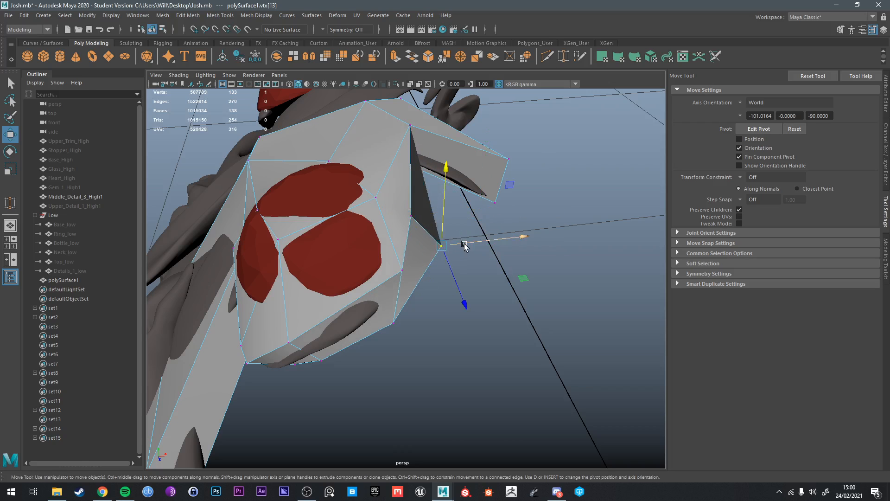
pyautogui.moveTo(464, 246); pyautogui.dragTo(480, 232)
# Step: Select the two vertices at the lobe's pointed end and scale them closer together vertically
pyautogui.keyDown('shift'); pyautogui.click(481, 306); pyautogui.keyUp('shift')
pyautogui.press('q')
pyautogui.keyDown('shift'); pyautogui.click(478, 308); pyautogui.keyUp('shift')
pyautogui.press('w')
pyautogui.press('r')
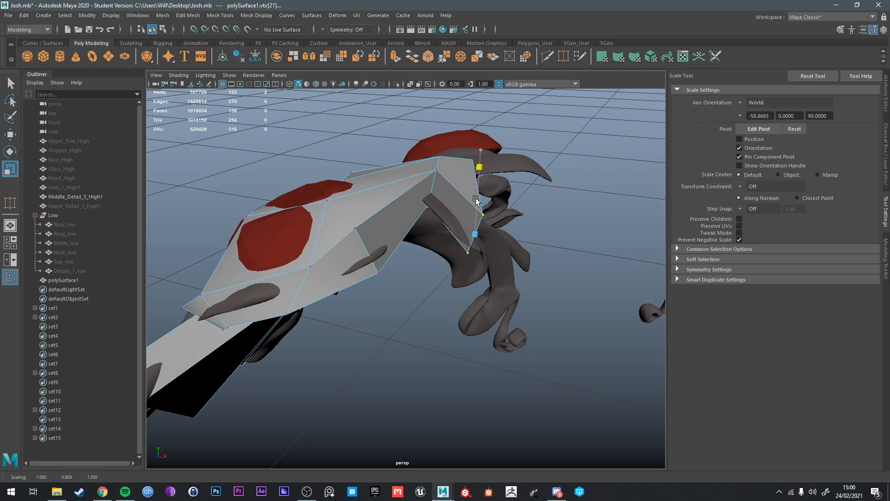
pyautogui.press('w')
pyautogui.press('q')
# Step: Move the lower tip vertex of the lobe's end along the Z axis
pyautogui.click(456, 238)
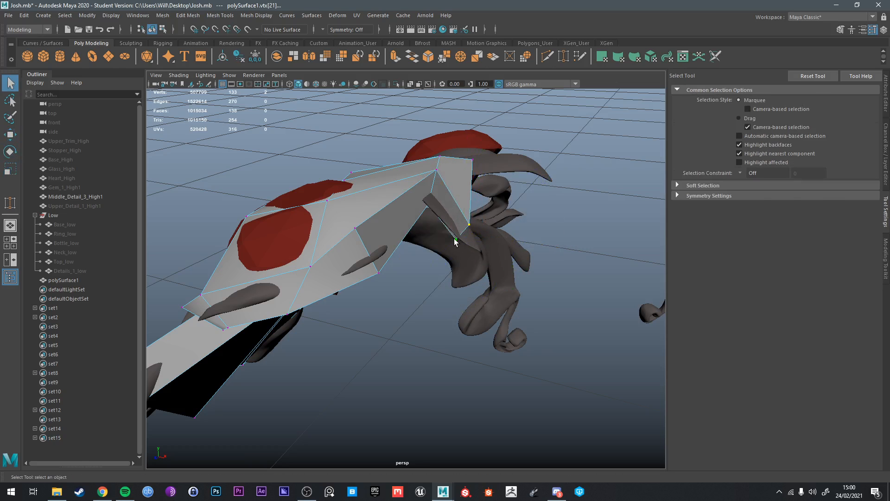
pyautogui.press('w')
pyautogui.keyDown('alt'); pyautogui.moveTo(465, 249); pyautogui.dragTo(388, 248); pyautogui.keyUp('alt')
pyautogui.moveTo(389, 248); pyautogui.dragTo(346, 246, button='middle')
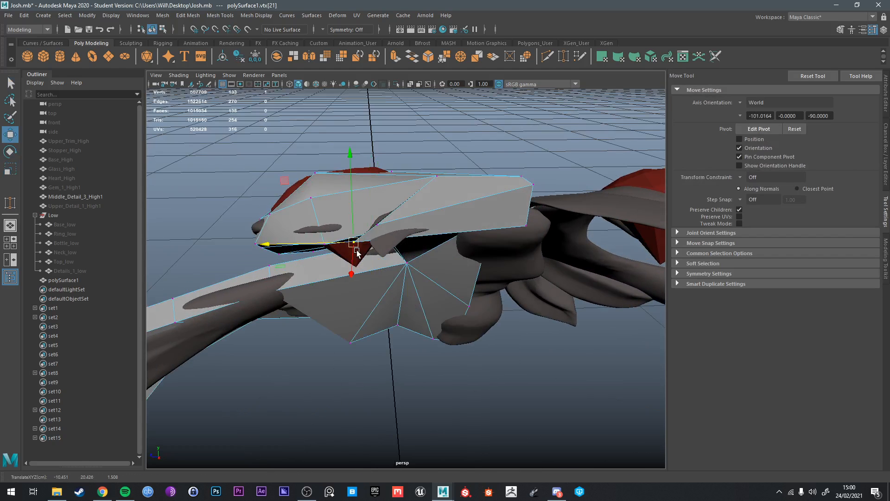
pyautogui.keyDown('alt'); pyautogui.moveTo(355, 272); pyautogui.dragTo(477, 284); pyautogui.keyUp('alt')
# Step: Multi-cut the narrow side face at the lobe's end, starting from the upper corner vertex
pyautogui.press('q')
pyautogui.moveTo(457, 248); pyautogui.dragTo(460, 260, button='right')
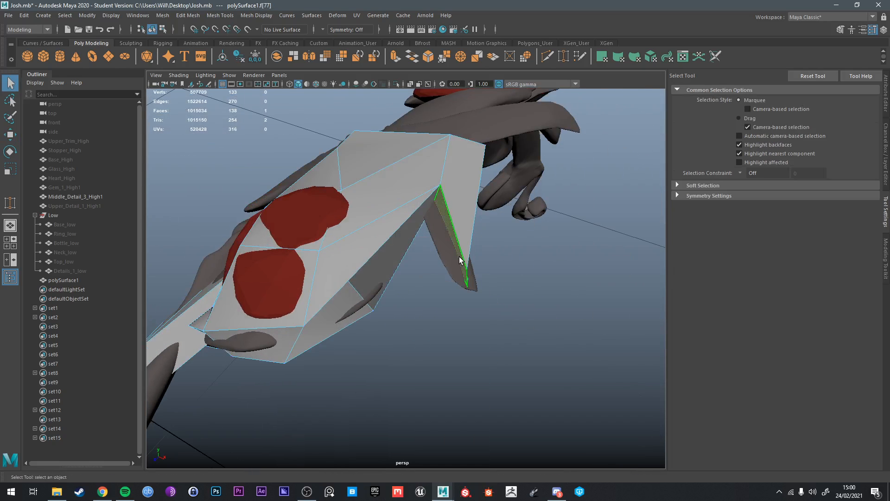
pyautogui.keyDown('alt'); pyautogui.moveTo(461, 260); pyautogui.dragTo(449, 255); pyautogui.keyUp('alt')
pyautogui.press('w')
pyautogui.keyDown('alt'); pyautogui.moveTo(453, 285); pyautogui.dragTo(439, 258); pyautogui.keyUp('alt')
pyautogui.click(439, 258)
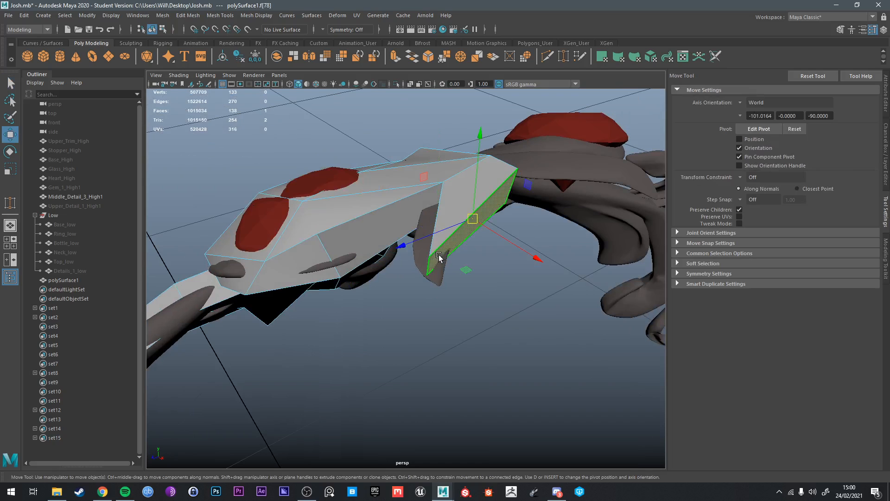
pyautogui.click(461, 174)
pyautogui.keyDown('alt'); pyautogui.moveTo(400, 197); pyautogui.dragTo(440, 204); pyautogui.keyUp('alt')
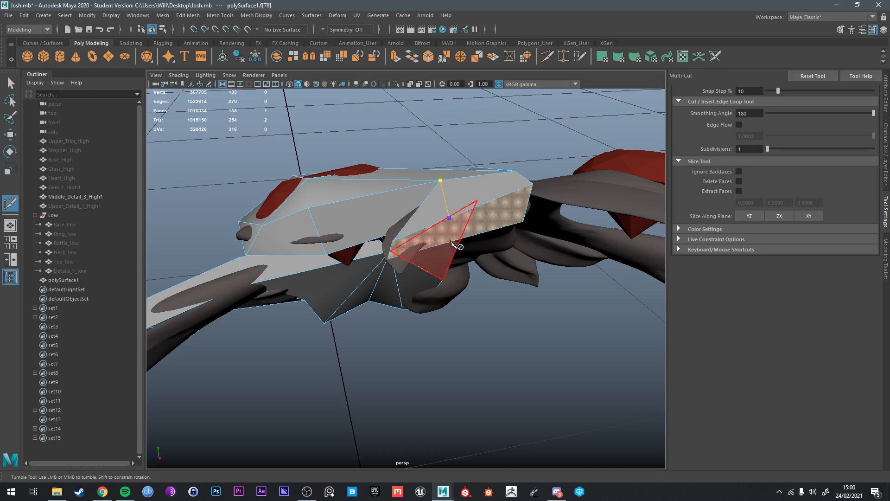
pyautogui.keyDown('alt'); pyautogui.moveTo(449, 242); pyautogui.dragTo(490, 258); pyautogui.keyUp('alt')
pyautogui.press('q')
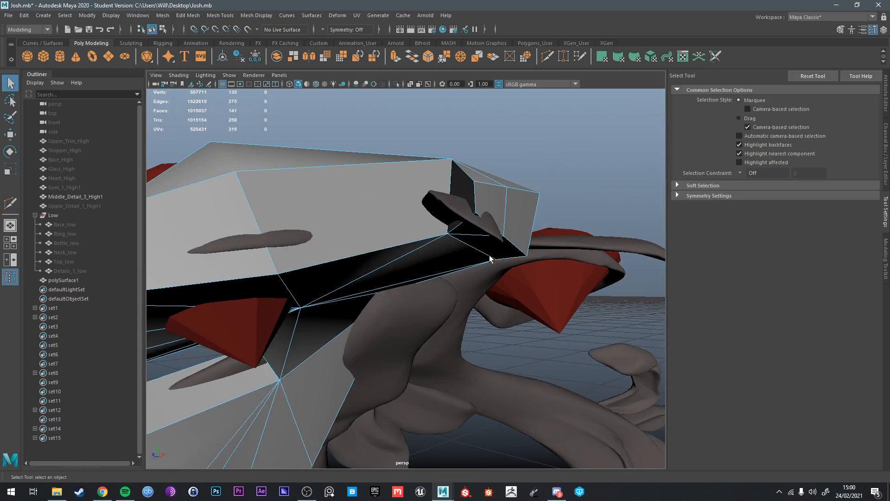
# Step: Select the vertical edge at the lobe's freshly cut end and move it along the X axis
pyautogui.click(476, 196)
pyautogui.moveTo(477, 196); pyautogui.dragTo(476, 178, button='right')
pyautogui.click(475, 195)
pyautogui.press('w')
pyautogui.keyDown('alt'); pyautogui.moveTo(477, 204); pyautogui.dragTo(496, 279); pyautogui.keyUp('alt')
pyautogui.moveTo(516, 278); pyautogui.dragTo(449, 266)
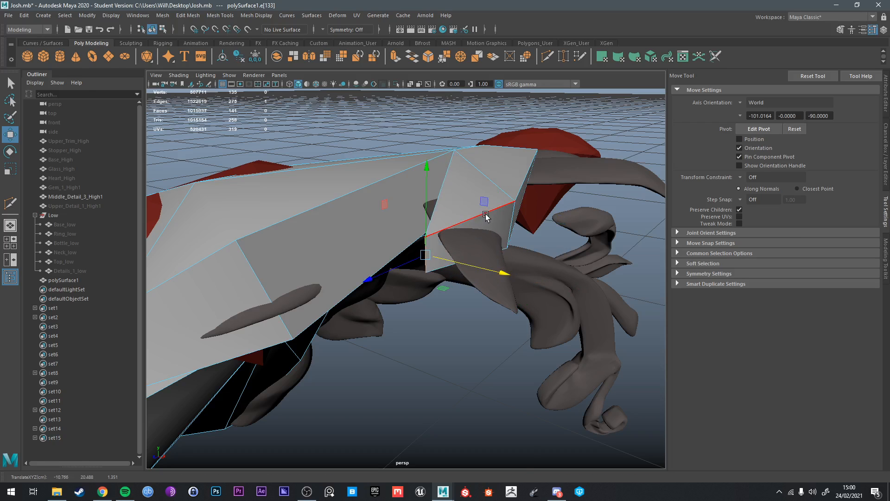
# Step: Try extruding the cut side face outward, then moving and scaling it into a leaf shape
pyautogui.moveTo(486, 215); pyautogui.dragTo(490, 231, button='right')
pyautogui.click(492, 228)
pyautogui.hotkey('ctrl', 'e')
pyautogui.press('w')
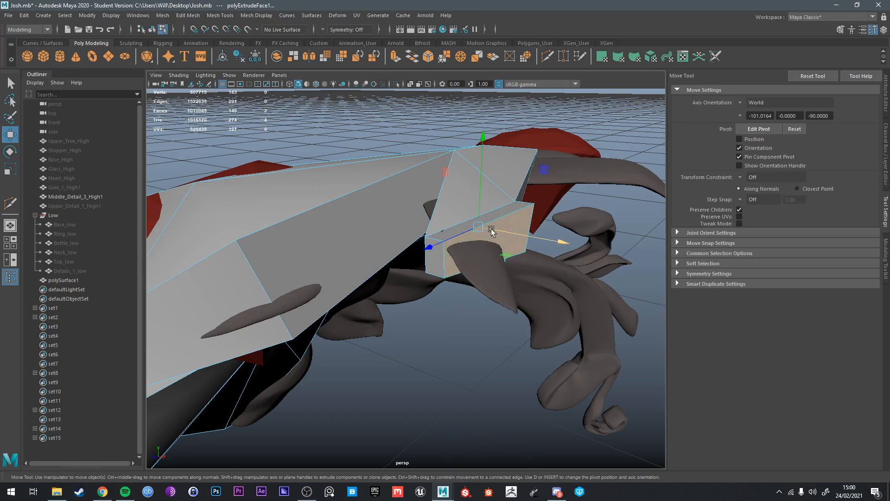
pyautogui.moveTo(491, 229); pyautogui.dragTo(539, 271)
pyautogui.press('r')
pyautogui.moveTo(531, 237); pyautogui.dragTo(447, 281)
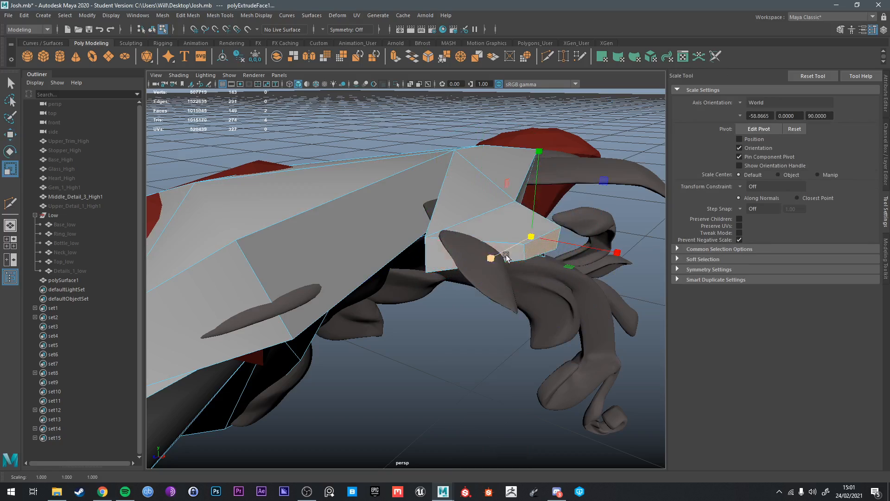
pyautogui.press('e')
pyautogui.keyDown('alt'); pyautogui.moveTo(507, 258); pyautogui.dragTo(374, 243); pyautogui.keyUp('alt')
pyautogui.hotkey('ctrl', 'z')
pyautogui.hotkey('ctrl', 'z')
pyautogui.hotkey('ctrl', 'z')
# Step: Extrude the side face over the small leaf and move the extruded face outward and downward
pyautogui.press('q')
pyautogui.click(448, 177)
pyautogui.hotkey('ctrl', 'e')
pyautogui.press('w')
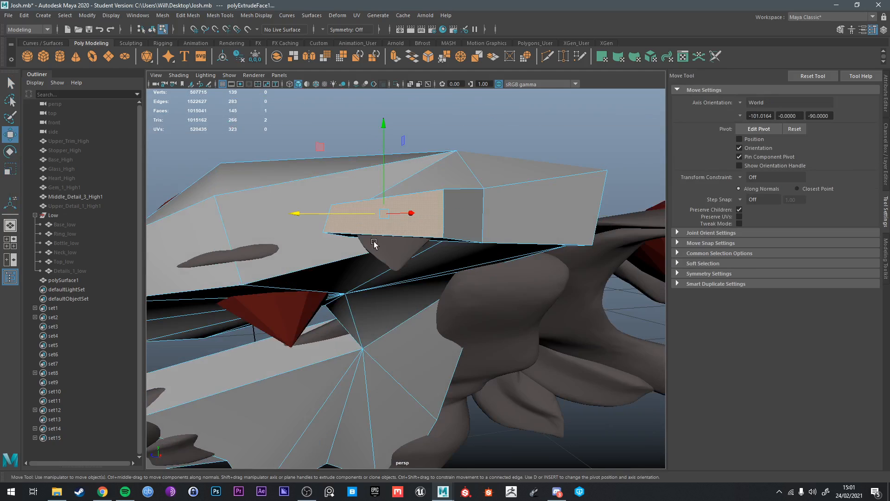
pyautogui.moveTo(382, 172); pyautogui.dragTo(387, 213)
pyautogui.press('e')
pyautogui.press('r')
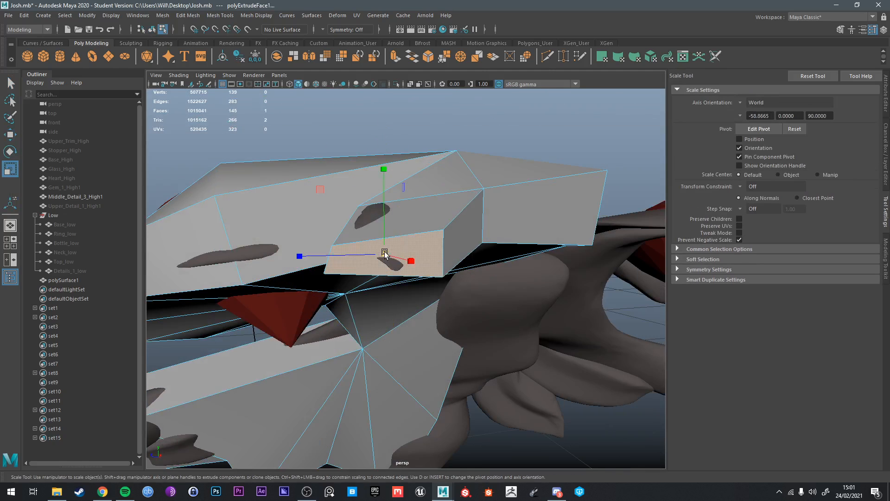
# Step: Scale down, rotate and reposition the extruded face to taper it around the high-poly leaf tip
pyautogui.moveTo(385, 255); pyautogui.dragTo(364, 263)
pyautogui.press('e')
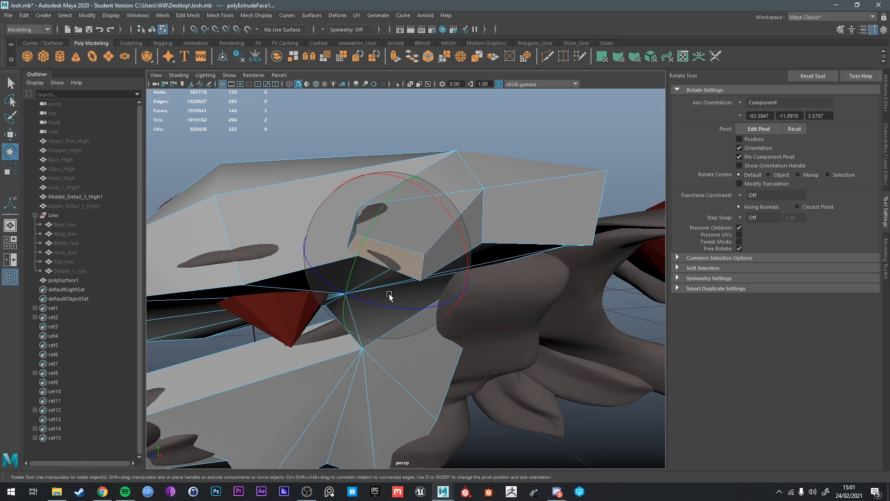
pyautogui.press('r')
pyautogui.moveTo(388, 260); pyautogui.dragTo(371, 256)
pyautogui.keyDown('alt'); pyautogui.moveTo(416, 292); pyautogui.dragTo(422, 265); pyautogui.keyUp('alt')
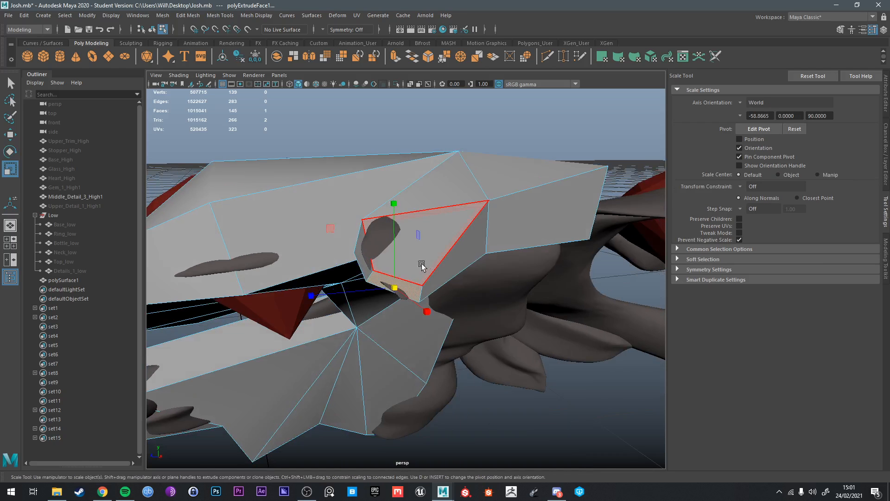
pyautogui.press('q')
pyautogui.press('w')
pyautogui.moveTo(423, 305); pyautogui.dragTo(419, 301)
# Step: Reshape and move the side face next to the extruded leaf to fit the underlying form
pyautogui.keyDown('alt'); pyautogui.moveTo(461, 276); pyautogui.dragTo(445, 272); pyautogui.keyUp('alt')
pyautogui.click(543, 197)
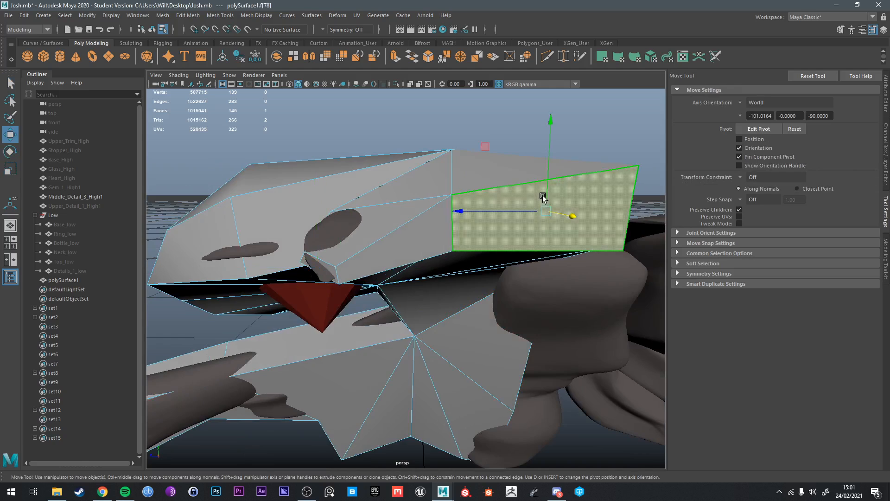
pyautogui.press('e')
pyautogui.keyDown('alt'); pyautogui.moveTo(543, 196); pyautogui.dragTo(522, 239); pyautogui.keyUp('alt')
pyautogui.press('r')
pyautogui.press('w')
pyautogui.moveTo(527, 191); pyautogui.dragTo(500, 214)
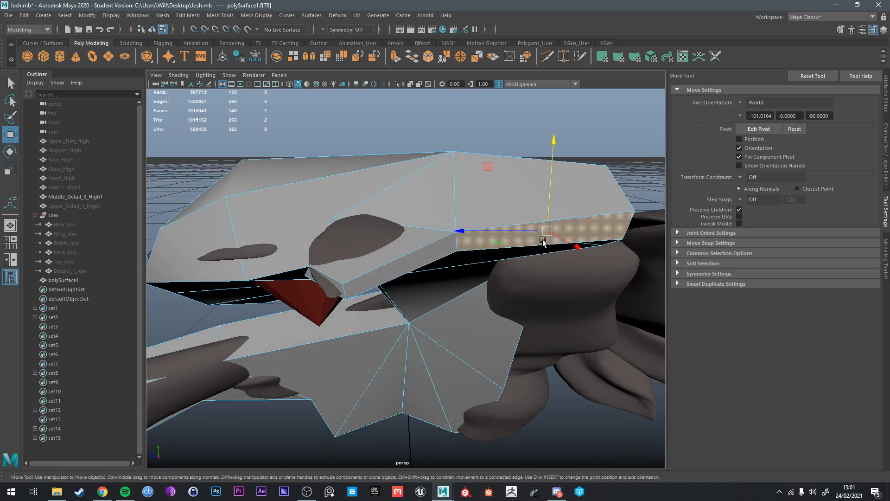
pyautogui.moveTo(559, 237); pyautogui.dragTo(551, 230)
# Step: Move the vertex above the small side leaf upward so the mesh covers the underlying high-poly form
pyautogui.press('q')
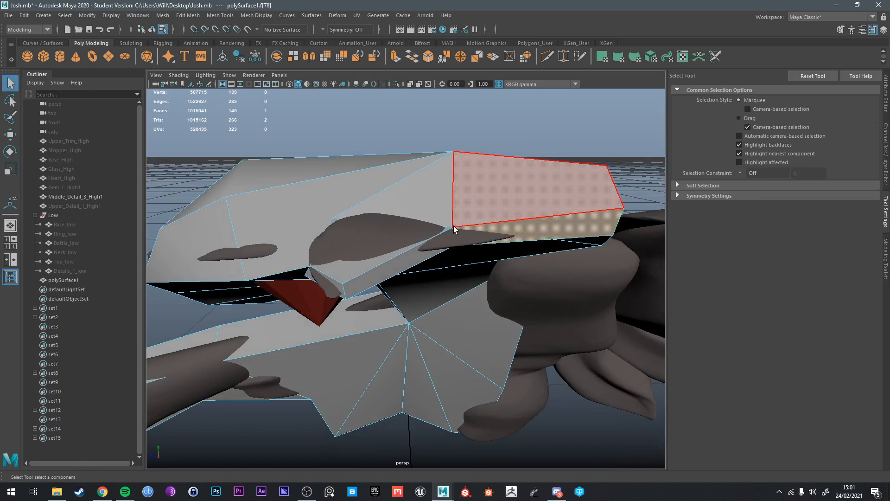
pyautogui.rightClick(454, 225)
pyautogui.moveTo(421, 227); pyautogui.dragTo(420, 227, button='right')
pyautogui.moveTo(445, 200)
pyautogui.keyDown('alt'); pyautogui.mouseDown()
pyautogui.moveTo(453, 175)
pyautogui.moveTo(478, 168)
pyautogui.moveTo(459, 187)
pyautogui.moveTo(460, 210)
pyautogui.moveTo(441, 200)
pyautogui.mouseUp(); pyautogui.keyUp('alt')
pyautogui.click(467, 168)
pyautogui.press('w')
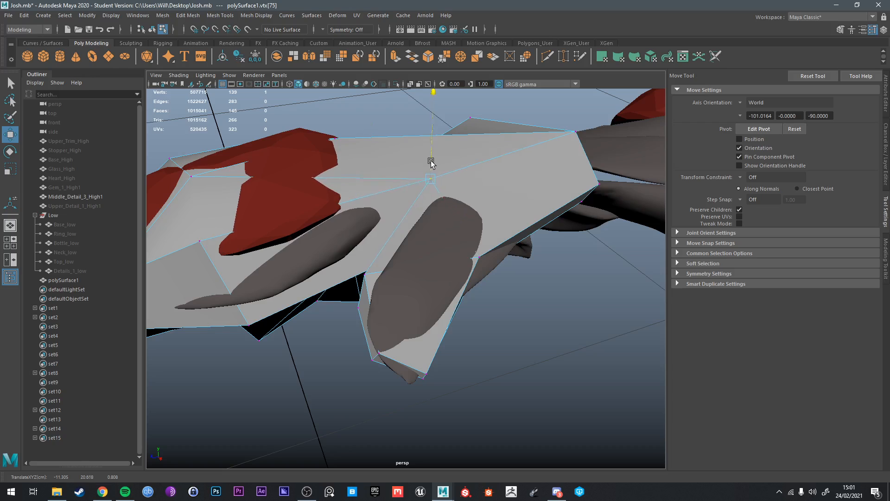
pyautogui.moveTo(431, 162); pyautogui.dragTo(432, 160)
pyautogui.keyDown('alt'); pyautogui.moveTo(435, 200); pyautogui.dragTo(475, 173); pyautogui.keyUp('alt')
pyautogui.moveTo(438, 237)
pyautogui.keyDown('alt'); pyautogui.mouseDown()
pyautogui.moveTo(461, 226)
pyautogui.moveTo(469, 235)
pyautogui.moveTo(424, 228)
pyautogui.moveTo(404, 250)
pyautogui.moveTo(427, 242)
pyautogui.mouseUp(); pyautogui.keyUp('alt')
pyautogui.click(462, 221)
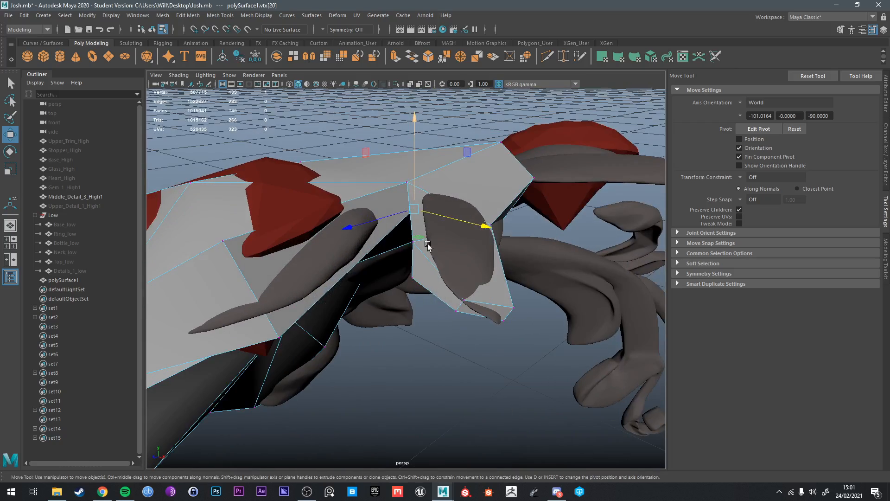
# Step: Adjust the edge across the base of the small side leaf to fit the high-poly surface
pyautogui.press('q')
pyautogui.keyDown('shift'); pyautogui.moveTo(428, 244); pyautogui.dragTo(464, 222, button='right'); pyautogui.keyUp('shift')
pyautogui.click(490, 182)
pyautogui.moveTo(490, 181); pyautogui.dragTo(447, 178, button='right')
pyautogui.click(415, 241)
pyautogui.moveTo(427, 239); pyautogui.dragTo(421, 227, button='right')
pyautogui.click(422, 239)
pyautogui.press('w')
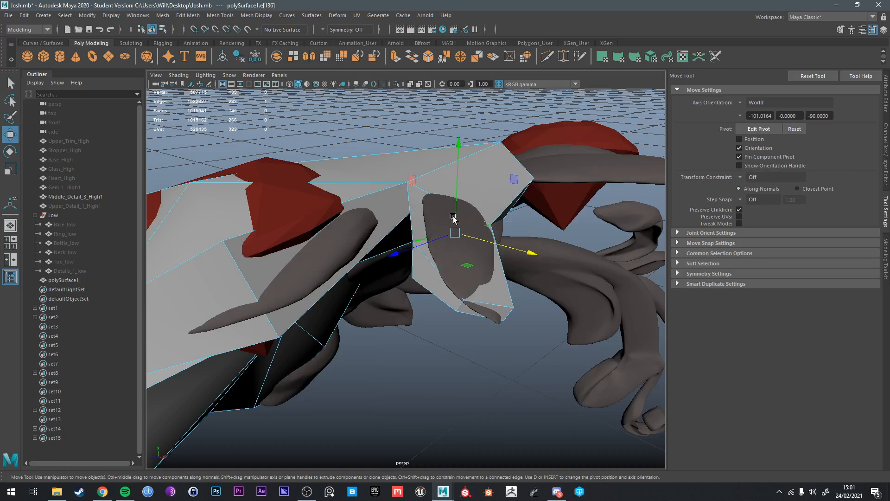
pyautogui.keyDown('alt'); pyautogui.moveTo(458, 219); pyautogui.dragTo(438, 306); pyautogui.keyUp('alt')
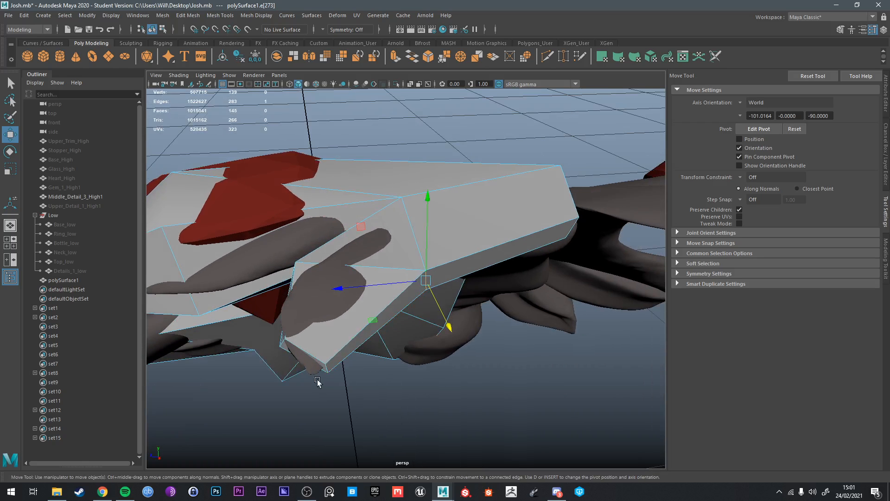
# Step: Move and scale the edge at the small leaf's tip to enclose the high-poly tip
pyautogui.click(318, 380)
pyautogui.moveTo(317, 371); pyautogui.dragTo(314, 371)
pyautogui.moveTo(301, 375); pyautogui.dragTo(403, 349)
pyautogui.click(402, 351)
pyautogui.press('e')
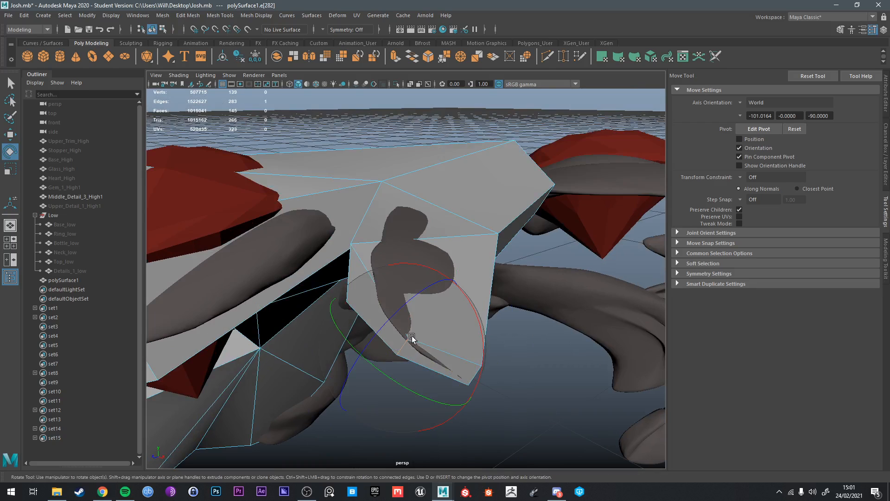
pyautogui.press('r')
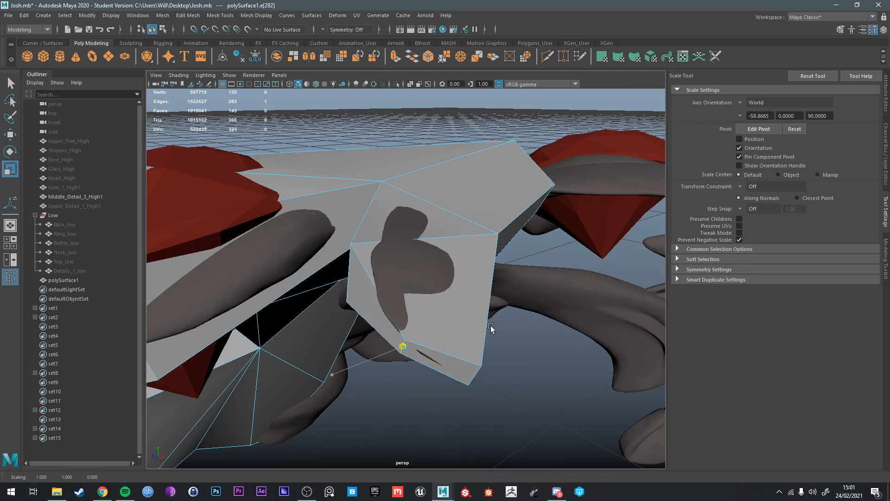
pyautogui.press('w')
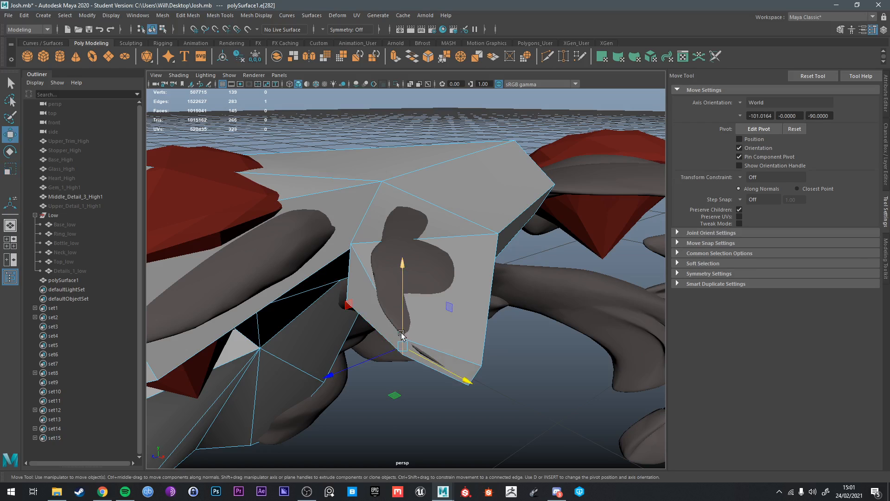
# Step: Scale the short side edge of the small leaf vertically and reposition it around the high-poly form
pyautogui.keyDown('alt'); pyautogui.moveTo(402, 328); pyautogui.dragTo(408, 301); pyautogui.keyUp('alt')
pyautogui.click(426, 277)
pyautogui.press('r')
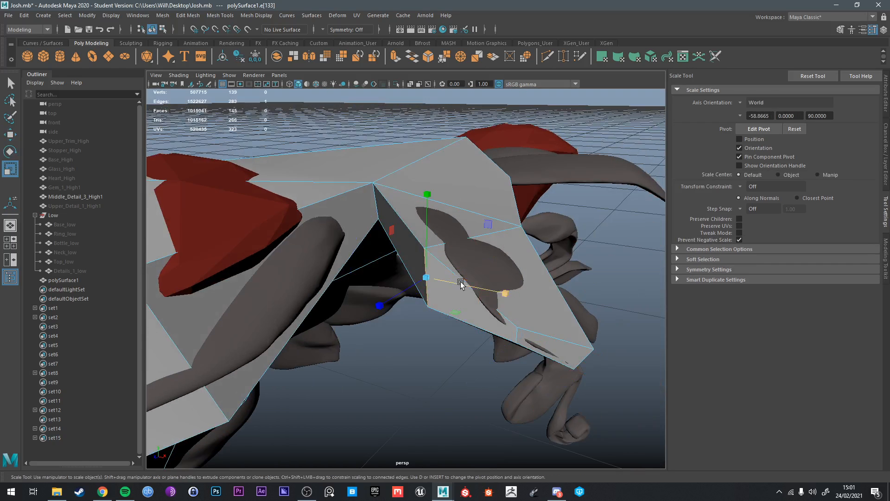
pyautogui.press('e')
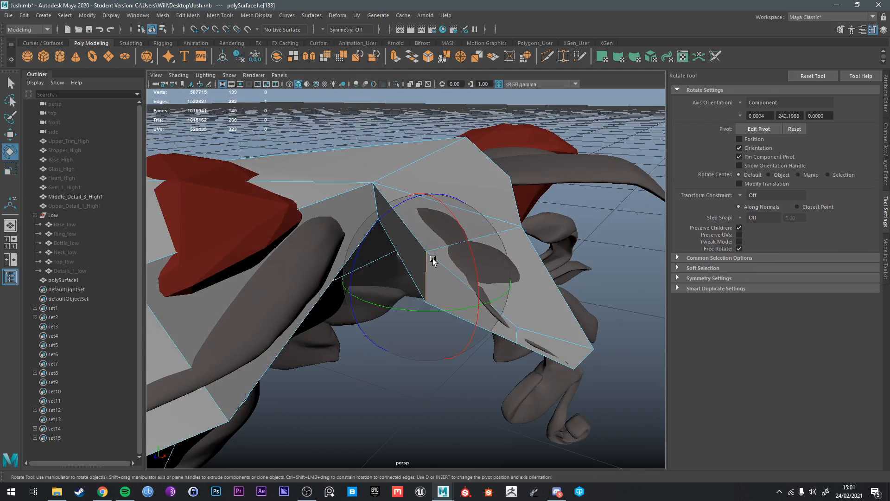
pyautogui.press('r')
pyautogui.moveTo(425, 202); pyautogui.dragTo(426, 230)
pyautogui.press('w')
pyautogui.moveTo(430, 272); pyautogui.dragTo(529, 199)
# Step: Scale and reposition the edge in the notch between the small leaf and the main body
pyautogui.press('e')
pyautogui.press('r')
pyautogui.moveTo(528, 175); pyautogui.dragTo(526, 204, button='middle')
pyautogui.keyDown('alt'); pyautogui.moveTo(526, 203); pyautogui.dragTo(279, 232); pyautogui.keyUp('alt')
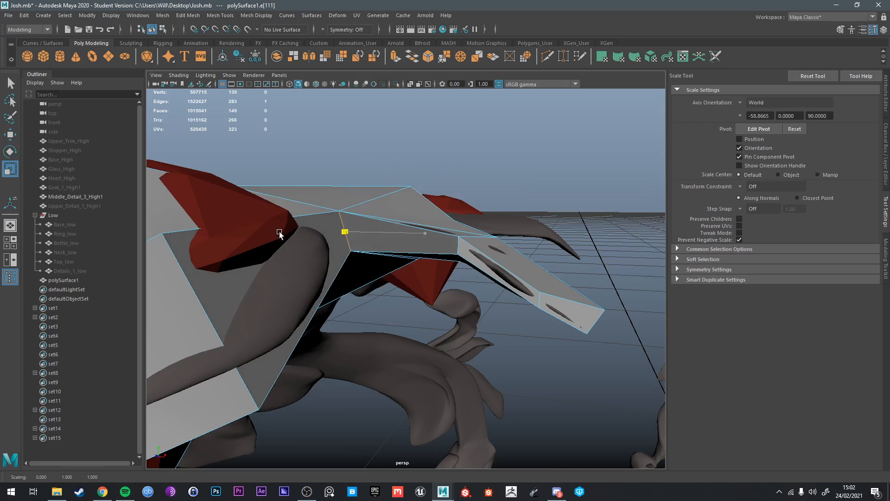
pyautogui.keyDown('alt'); pyautogui.moveTo(342, 244); pyautogui.dragTo(322, 251); pyautogui.keyUp('alt')
pyautogui.press('e')
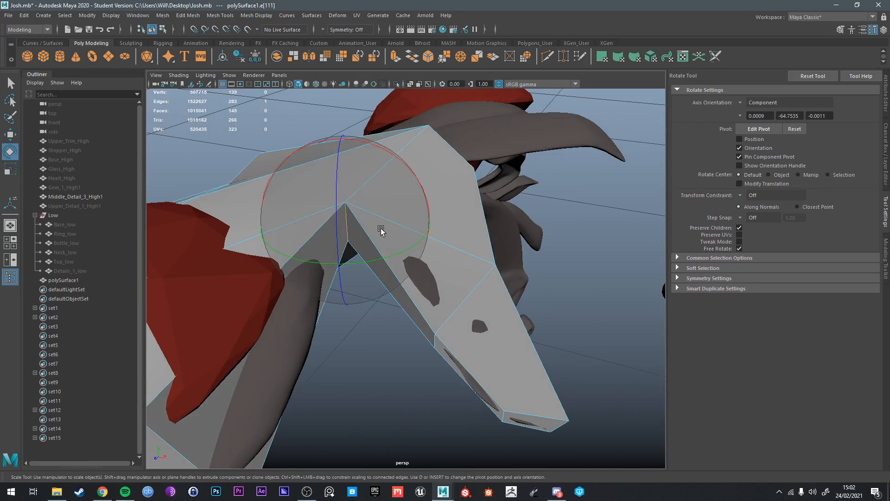
pyautogui.press('r')
pyautogui.moveTo(345, 202); pyautogui.dragTo(247, 260)
pyautogui.press('w')
# Step: Move the side edge below the red gem outward to cover more of the curved leaf
pyautogui.click(357, 279)
pyautogui.press('r')
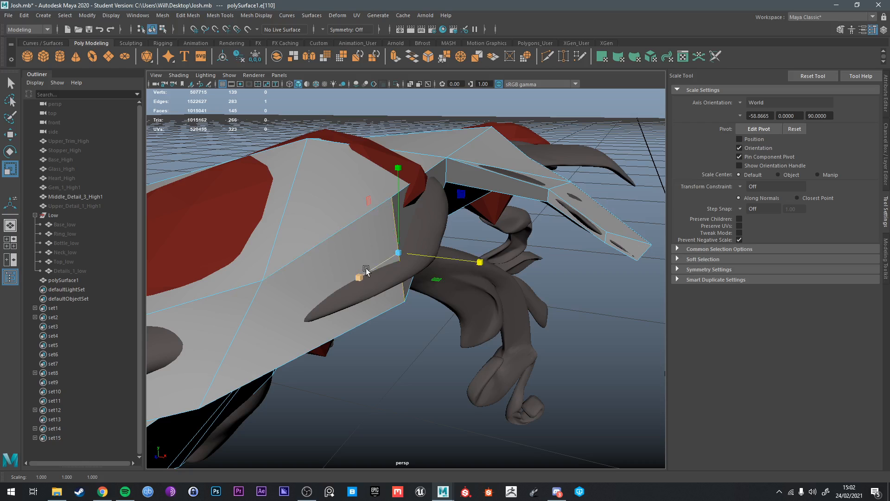
pyautogui.press('w')
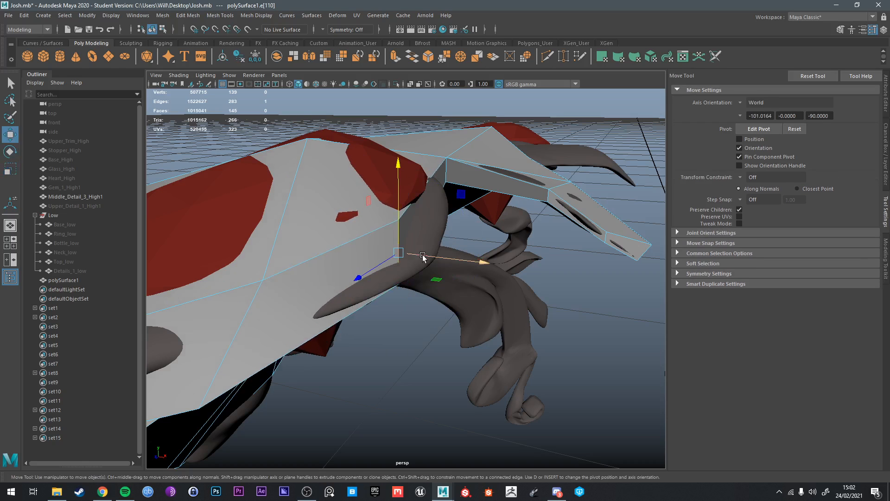
pyautogui.moveTo(421, 256); pyautogui.dragTo(384, 190)
# Step: Adjust vertices around the rounded lobe holding the gem to fit the high-poly form beneath
pyautogui.press('F9')
pyautogui.click(360, 183)
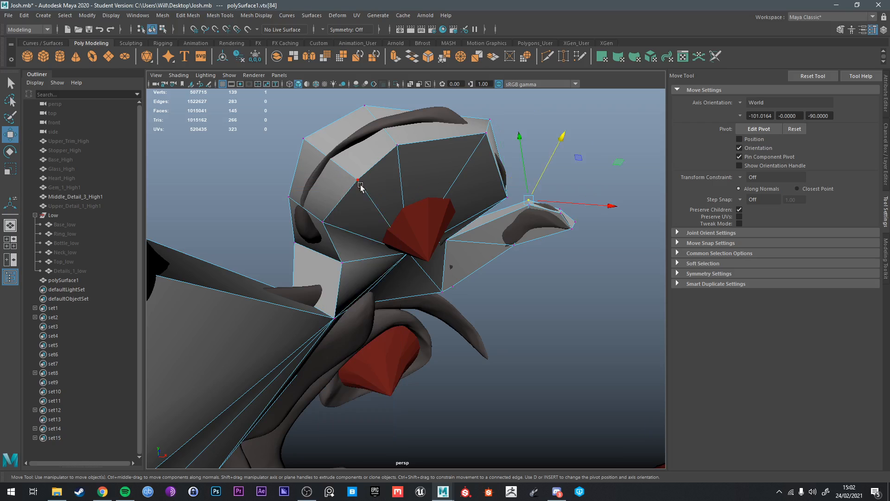
pyautogui.keyDown('alt'); pyautogui.moveTo(372, 183); pyautogui.dragTo(360, 247); pyautogui.keyUp('alt')
pyautogui.click(430, 208)
pyautogui.click(353, 262)
pyautogui.keyDown('alt'); pyautogui.moveTo(354, 283); pyautogui.dragTo(321, 184); pyautogui.keyUp('alt')
pyautogui.press('q')
pyautogui.press('w')
pyautogui.click(476, 185)
# Step: Reposition another mesh component over the exposed high-poly area and return to object selection
pyautogui.moveTo(312, 190); pyautogui.dragTo(312, 214, button='right')
pyautogui.click(320, 202)
pyautogui.keyDown('alt'); pyautogui.moveTo(341, 236); pyautogui.dragTo(355, 228); pyautogui.keyUp('alt')
pyautogui.moveTo(364, 222); pyautogui.dragTo(475, 227)
pyautogui.press('q')
pyautogui.moveTo(367, 186); pyautogui.dragTo(412, 168, button='right')
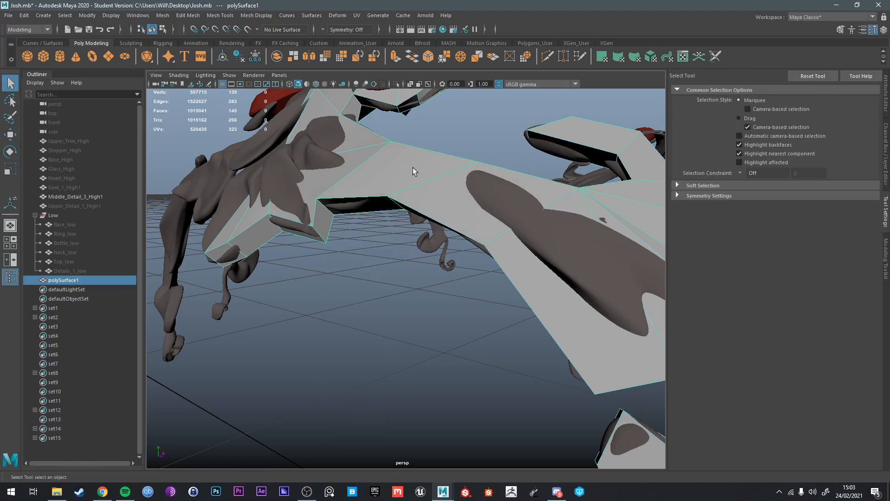
# Step: Check the mesh in isolation and adjust the two vertices near the ornament's central seam
pyautogui.scroll(-4, 413, 169)
pyautogui.keyDown('alt'); pyautogui.moveTo(413, 169); pyautogui.dragTo(407, 207); pyautogui.keyUp('alt')
pyautogui.scroll(3, 407, 207)
pyautogui.moveTo(374, 183); pyautogui.dragTo(395, 169, button='right')
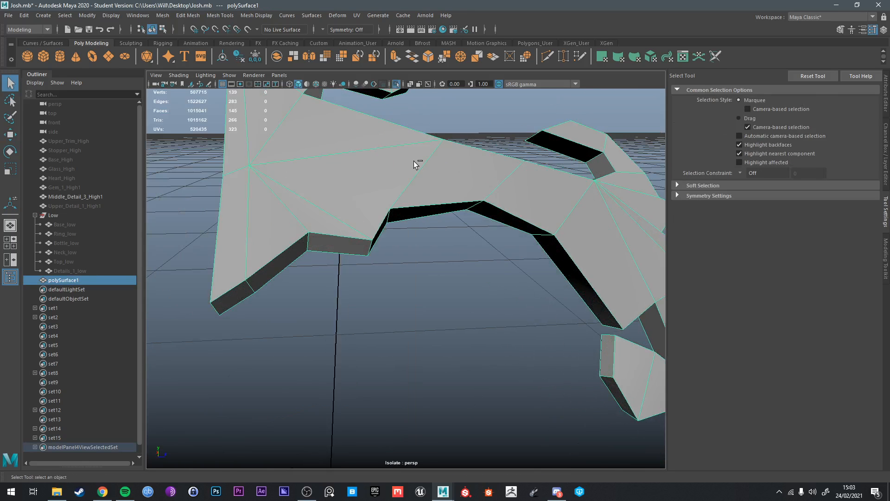
pyautogui.moveTo(263, 177); pyautogui.dragTo(253, 173, button='right')
pyautogui.hotkey('ctrl', '1')
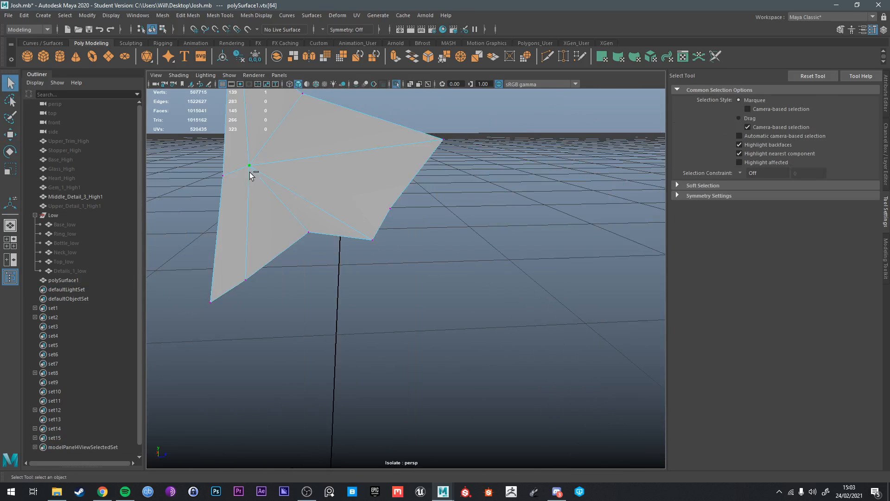
pyautogui.hotkey('ctrl', '1')
pyautogui.scroll(-3, 262, 174)
pyautogui.press('w')
pyautogui.keyDown('alt'); pyautogui.moveTo(261, 174); pyautogui.dragTo(325, 267); pyautogui.keyUp('alt')
pyautogui.press('q')
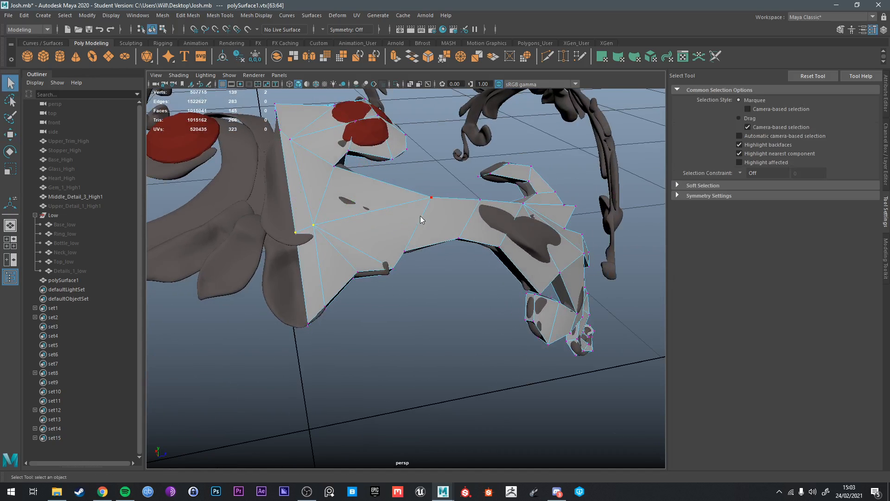
# Step: Snap the mesh's pivot to the central seam and try mirroring it across the object's Z axis with Cut Geometry off
pyautogui.moveTo(421, 219); pyautogui.dragTo(447, 203, button='right')
pyautogui.press('w')
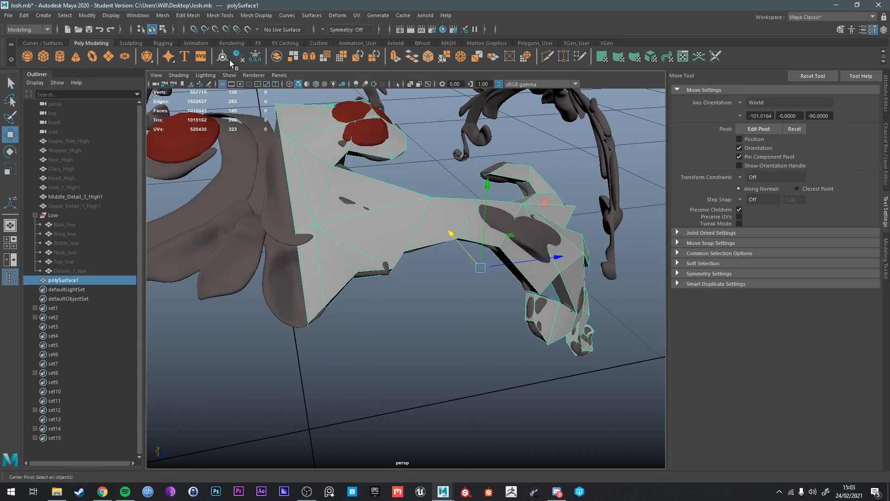
pyautogui.scroll(-3, 351, 166)
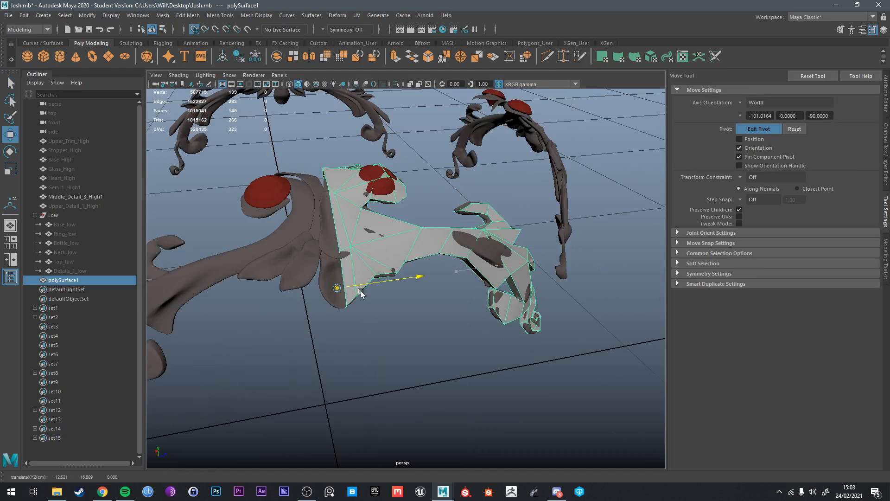
pyautogui.click(163, 16)
pyautogui.click(189, 158)
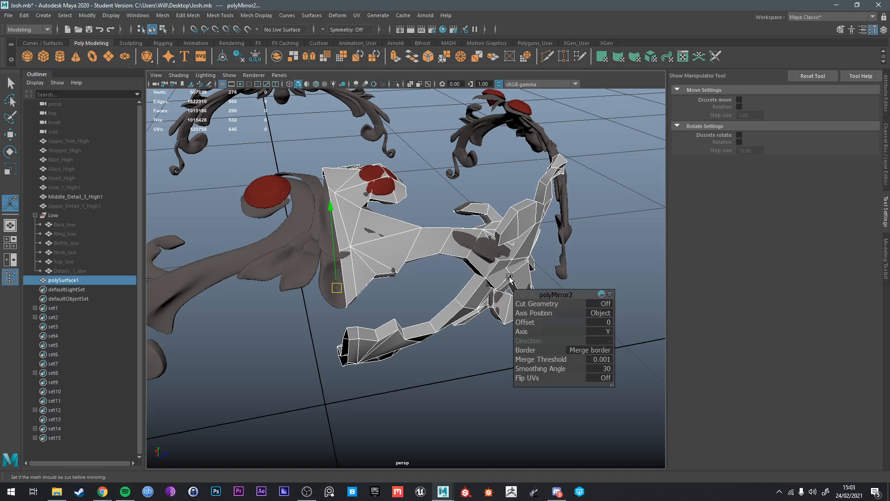
pyautogui.click(622, 334)
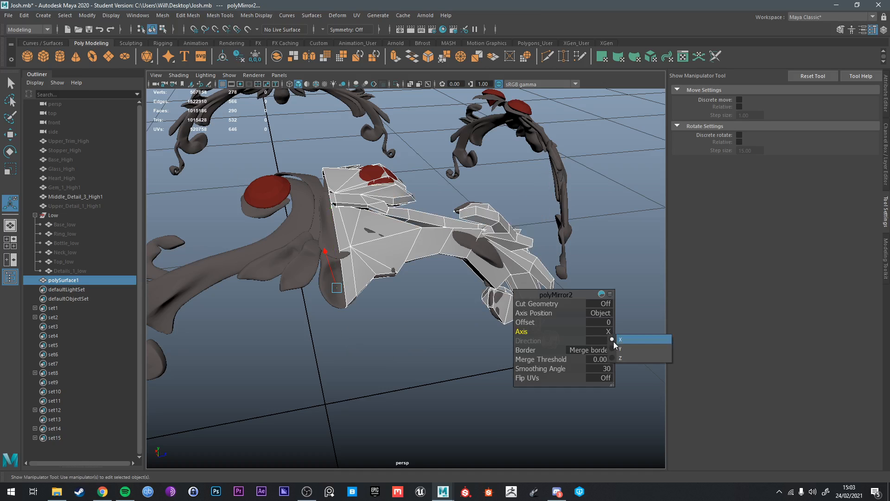
pyautogui.click(614, 357)
pyautogui.keyDown('alt'); pyautogui.moveTo(381, 268); pyautogui.dragTo(368, 256); pyautogui.keyUp('alt')
pyautogui.press('q')
pyautogui.moveTo(370, 237); pyautogui.dragTo(401, 233, button='right')
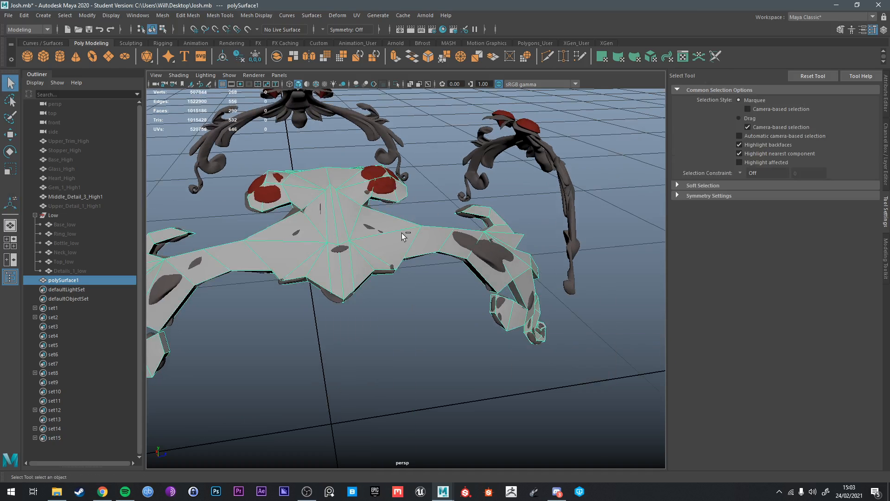
# Step: Inspect the mirrored mesh from the side and undo the mirror
pyautogui.keyDown('alt'); pyautogui.moveTo(402, 233); pyautogui.dragTo(409, 203); pyautogui.keyUp('alt')
pyautogui.hotkey('ctrl', '1')
pyautogui.hotkey('ctrl', 'z')
pyautogui.hotkey('ctrl', 'z')
pyautogui.hotkey('ctrl', 'z')
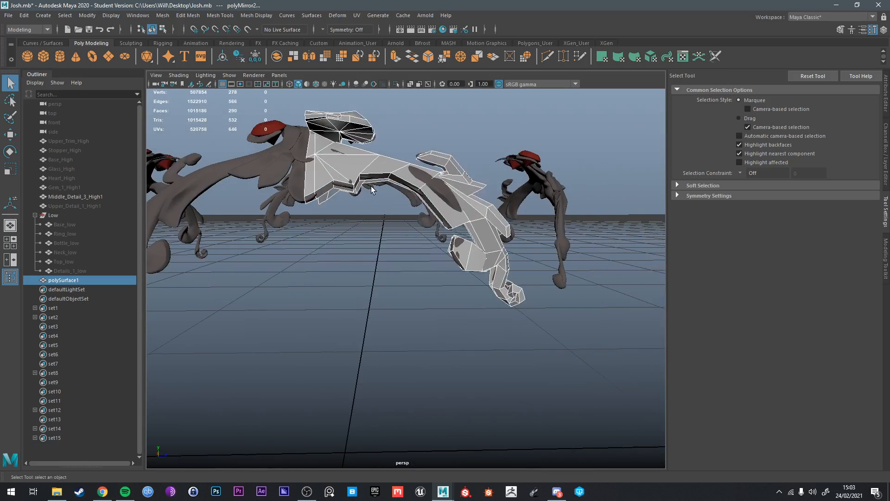
pyautogui.hotkey('ctrl', 'z')
pyautogui.hotkey('ctrl', 'z')
# Step: Isolate the low-poly mesh and delete the four inner faces of the small curl at the scroll's end
pyautogui.scroll(4, 504, 264)
pyautogui.keyDown('alt'); pyautogui.moveTo(519, 275); pyautogui.dragTo(339, 208, button='middle'); pyautogui.keyUp('alt')
pyautogui.scroll(5, 392, 243)
pyautogui.keyDown('alt'); pyautogui.moveTo(392, 243); pyautogui.dragTo(423, 260); pyautogui.keyUp('alt')
pyautogui.scroll(4, 414, 174)
pyautogui.keyDown('alt'); pyautogui.moveTo(414, 178); pyautogui.dragTo(431, 221); pyautogui.keyUp('alt')
pyautogui.hotkey('ctrl', '1')
pyautogui.moveTo(429, 220); pyautogui.dragTo(425, 229, button='right')
pyautogui.click(414, 227)
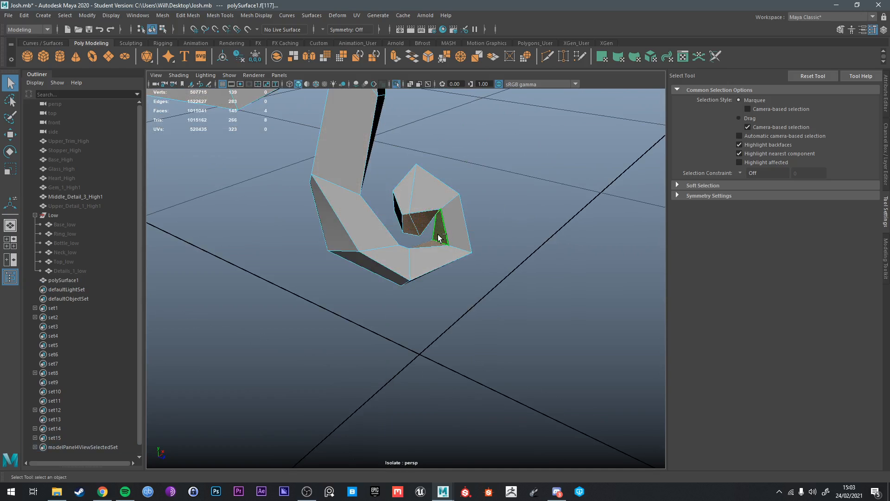
pyautogui.scroll(6, 438, 235)
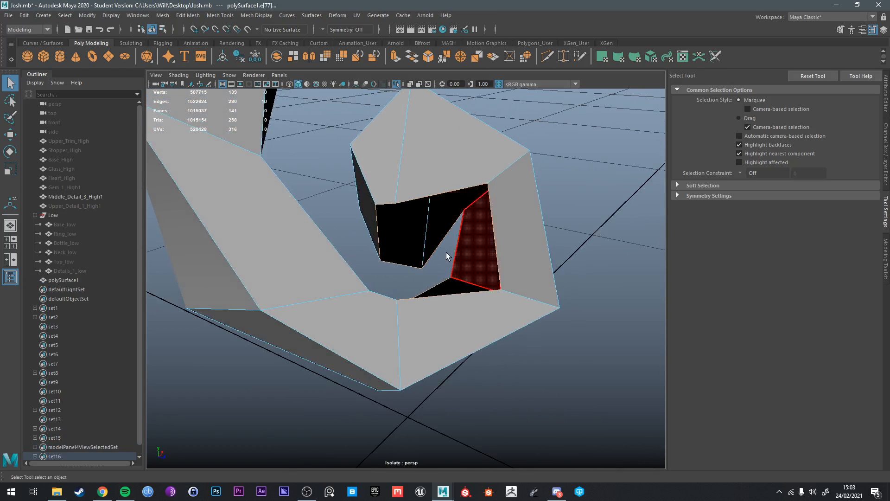
# Step: Use Target Weld to merge boundary vertices across the open gap on one side of the curl
pyautogui.moveTo(425, 235); pyautogui.dragTo(414, 199, button='right')
pyautogui.keyDown('alt'); pyautogui.moveTo(414, 199); pyautogui.dragTo(439, 160); pyautogui.keyUp('alt')
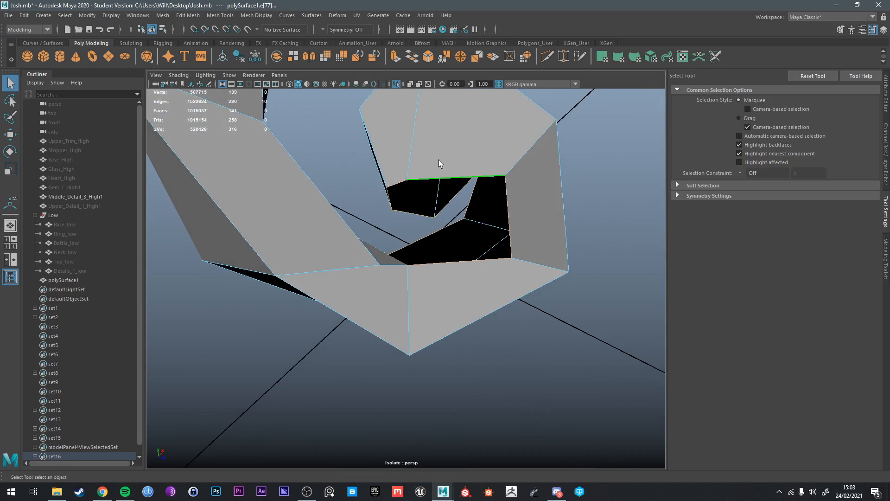
pyautogui.click(563, 56)
pyautogui.keyDown('alt'); pyautogui.moveTo(390, 213); pyautogui.dragTo(401, 198); pyautogui.keyUp('alt')
pyautogui.moveTo(400, 198); pyautogui.dragTo(380, 194, button='right')
pyautogui.keyDown('alt'); pyautogui.moveTo(415, 222); pyautogui.dragTo(475, 221); pyautogui.keyUp('alt')
pyautogui.moveTo(462, 278); pyautogui.dragTo(454, 293)
pyautogui.keyDown('alt'); pyautogui.moveTo(454, 293); pyautogui.dragTo(512, 276); pyautogui.keyUp('alt')
# Step: Weld the remaining gap vertices on the curl's other side to the vertex at its inner corner
pyautogui.keyDown('alt'); pyautogui.moveTo(431, 225); pyautogui.dragTo(389, 197); pyautogui.keyUp('alt')
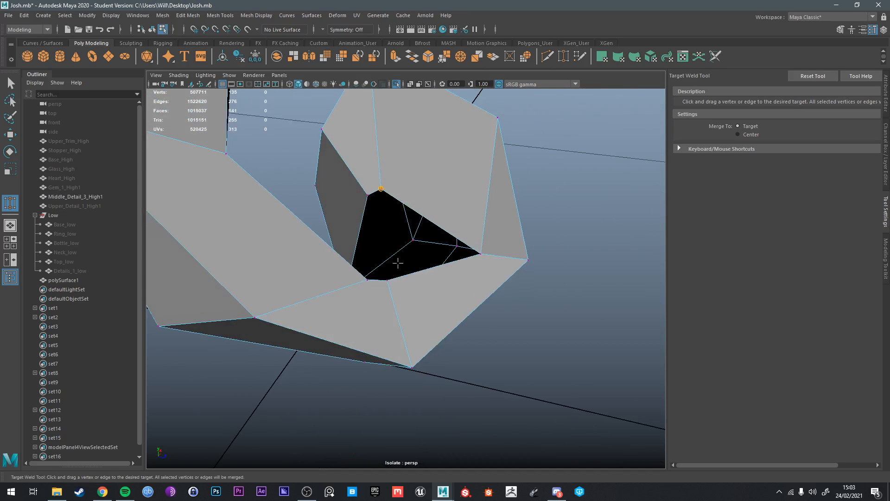
pyautogui.moveTo(398, 263); pyautogui.dragTo(387, 279)
pyautogui.keyDown('alt'); pyautogui.moveTo(363, 212); pyautogui.dragTo(368, 186); pyautogui.keyUp('alt')
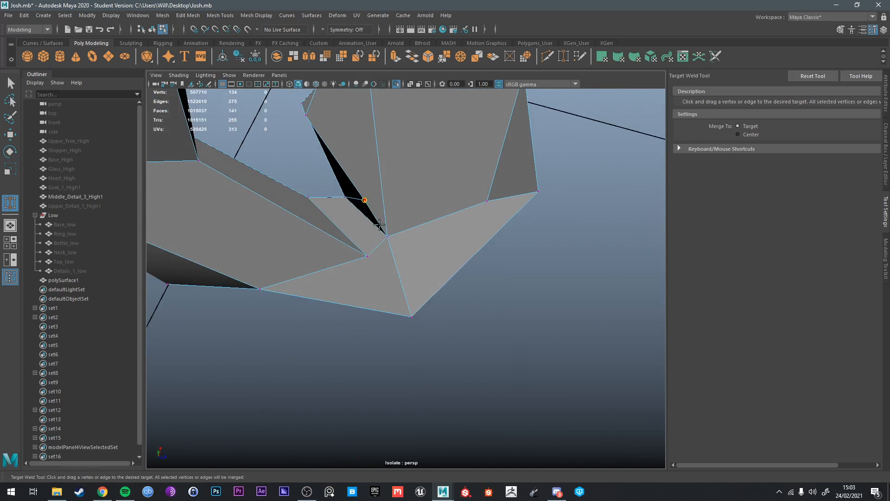
pyautogui.moveTo(379, 224); pyautogui.dragTo(387, 236)
pyautogui.keyDown('alt'); pyautogui.moveTo(390, 229); pyautogui.dragTo(398, 194); pyautogui.keyUp('alt')
pyautogui.scroll(-4, 397, 195)
pyautogui.press('q')
pyautogui.moveTo(400, 194); pyautogui.dragTo(427, 179, button='right')
# Step: Collapse the leftover narrow face inside the curl by welding its vertices to the neighbouring corners
pyautogui.keyDown('alt'); pyautogui.moveTo(416, 172); pyautogui.dragTo(393, 235); pyautogui.keyUp('alt')
pyautogui.scroll(4, 394, 236)
pyautogui.moveTo(393, 235); pyautogui.dragTo(393, 216, button='right')
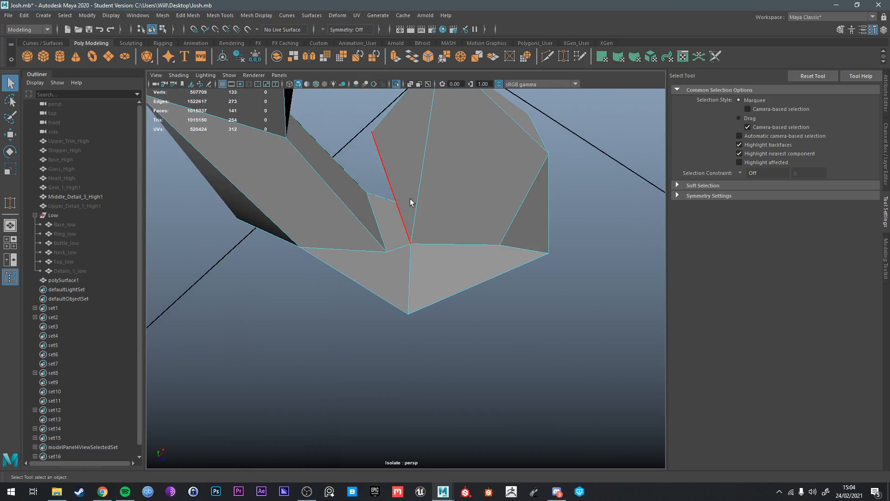
pyautogui.click(545, 60)
pyautogui.click(559, 60)
pyautogui.scroll(3, 403, 227)
pyautogui.keyDown('alt'); pyautogui.moveTo(404, 227); pyautogui.dragTo(381, 223); pyautogui.keyUp('alt')
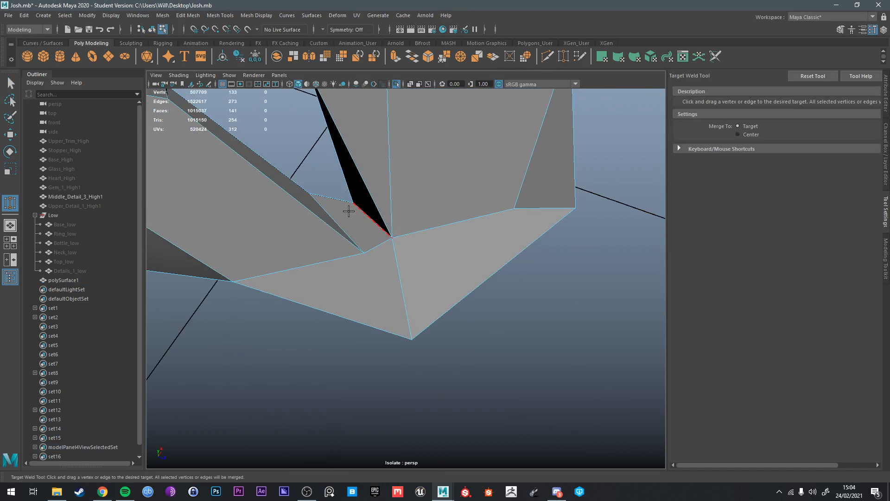
pyautogui.moveTo(349, 212); pyautogui.dragTo(320, 200, button='right')
pyautogui.moveTo(351, 200); pyautogui.dragTo(318, 201)
pyautogui.moveTo(393, 234); pyautogui.dragTo(364, 210)
pyautogui.press('q')
pyautogui.moveTo(362, 207); pyautogui.dragTo(408, 193, button='right')
pyautogui.keyDown('alt'); pyautogui.moveTo(408, 193); pyautogui.dragTo(427, 191); pyautogui.keyUp('alt')
# Step: Show the high-poly ornament again and move the edge at the curl's inner tip outward to fit around it
pyautogui.hotkey('ctrl', '1')
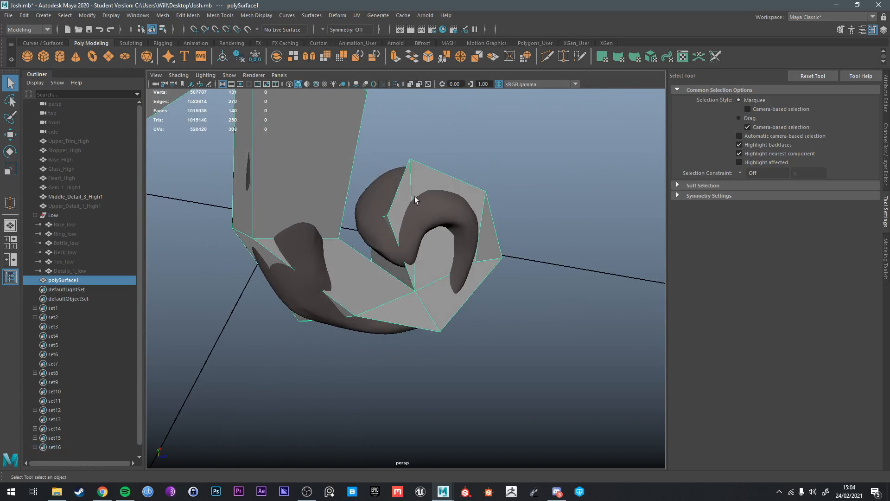
pyautogui.moveTo(395, 213); pyautogui.dragTo(388, 195, button='right')
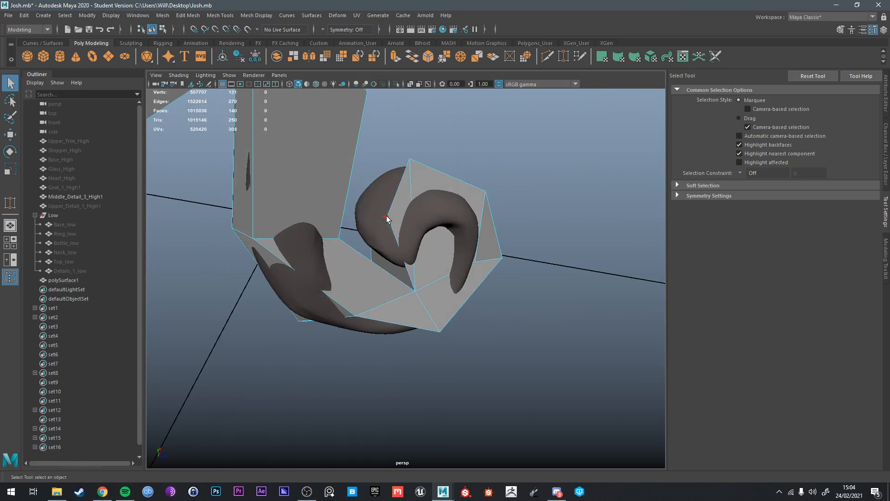
pyautogui.click(386, 215)
pyautogui.press('e')
pyautogui.press('w')
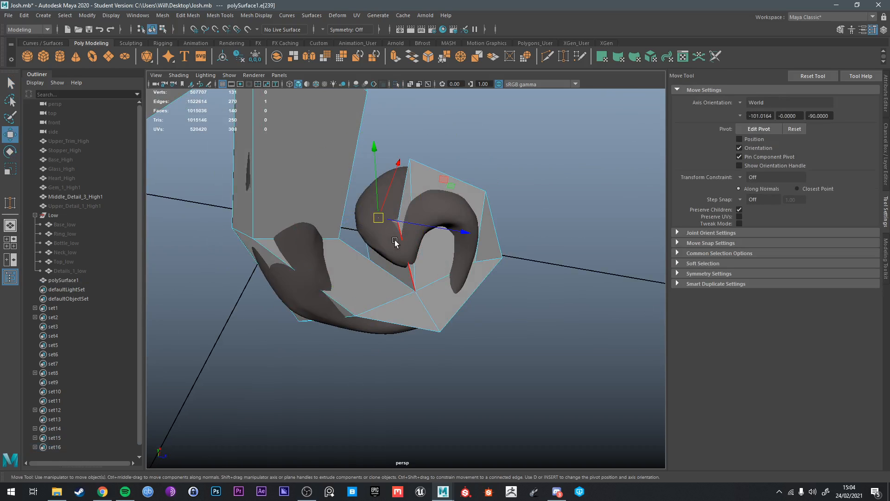
pyautogui.moveTo(396, 221); pyautogui.dragTo(473, 249)
# Step: Move and rotate the edge across the top of the curl so the low-poly mesh follows the ornament's twist
pyautogui.press('e')
pyautogui.moveTo(503, 277); pyautogui.dragTo(473, 310)
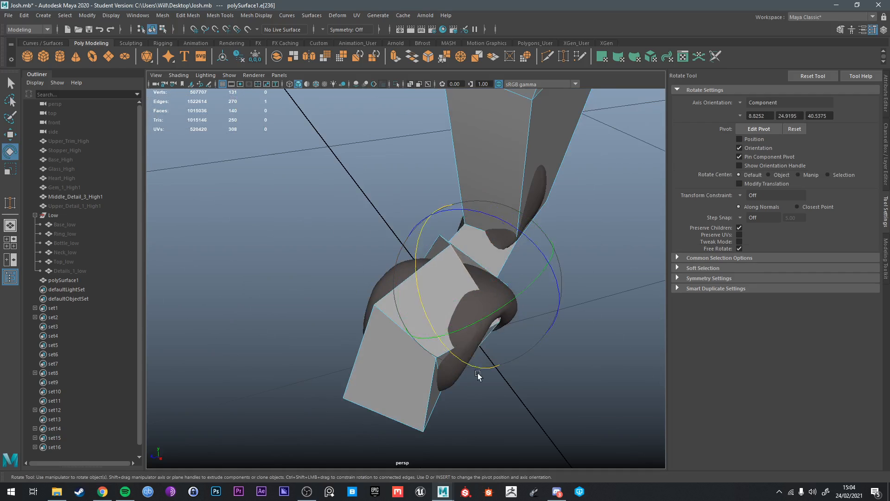
pyautogui.moveTo(537, 245); pyautogui.dragTo(429, 262)
pyautogui.press('w')
pyautogui.press('e')
pyautogui.press('w')
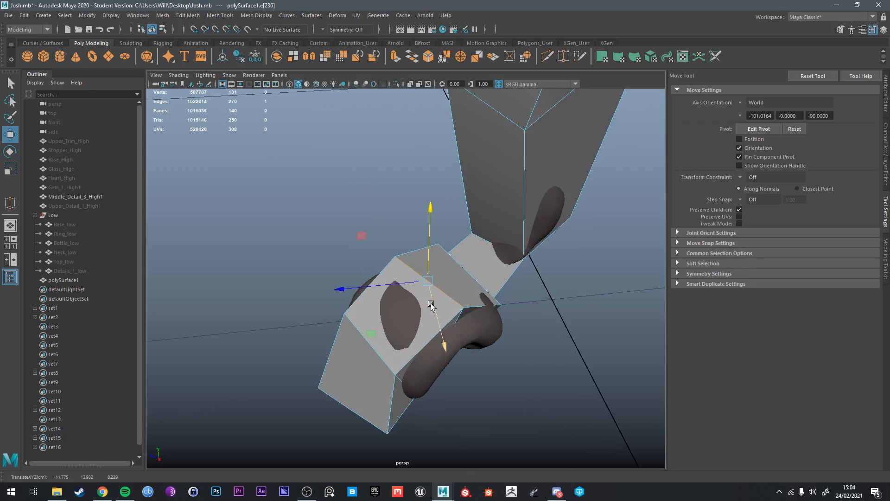
pyautogui.press('e')
pyautogui.press('r')
pyautogui.press('e')
pyautogui.moveTo(453, 333); pyautogui.dragTo(377, 310)
# Step: Move the vertex at the curl's inner tip sideways to enclose more of the high-poly curl
pyautogui.press('q')
pyautogui.click(410, 311)
pyautogui.moveTo(377, 310); pyautogui.dragTo(331, 237, button='right')
pyautogui.click(370, 331)
pyautogui.press('w')
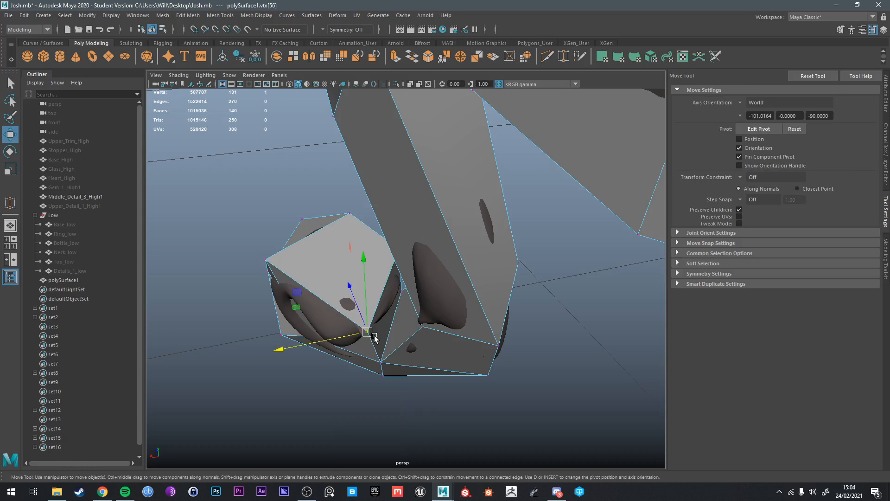
pyautogui.moveTo(357, 334); pyautogui.dragTo(377, 309)
pyautogui.keyDown('alt'); pyautogui.moveTo(378, 309); pyautogui.dragTo(374, 313); pyautogui.keyUp('alt')
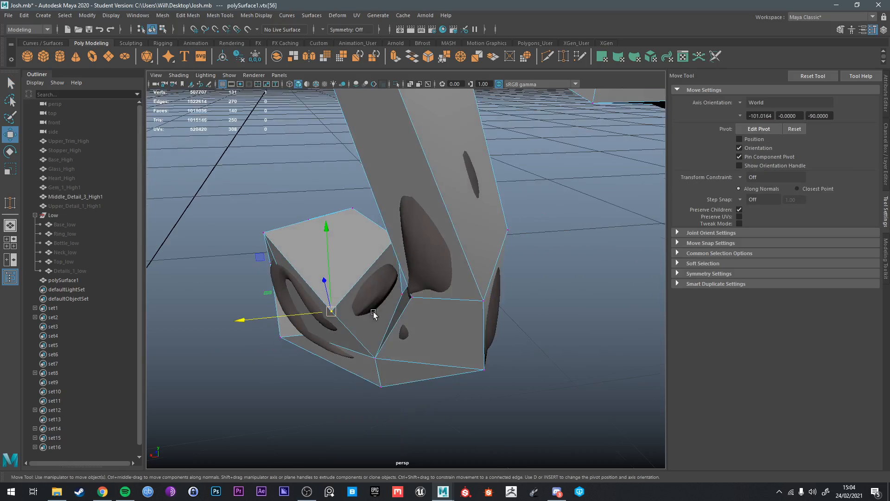
# Step: Adjust the vertices on the curl's opposite side, at its inner tip and outer rim, to fit the high-poly shape
pyautogui.keyDown('alt'); pyautogui.moveTo(388, 257); pyautogui.dragTo(566, 280); pyautogui.keyUp('alt')
pyautogui.keyDown('alt'); pyautogui.moveTo(457, 282); pyautogui.dragTo(484, 257); pyautogui.keyUp('alt')
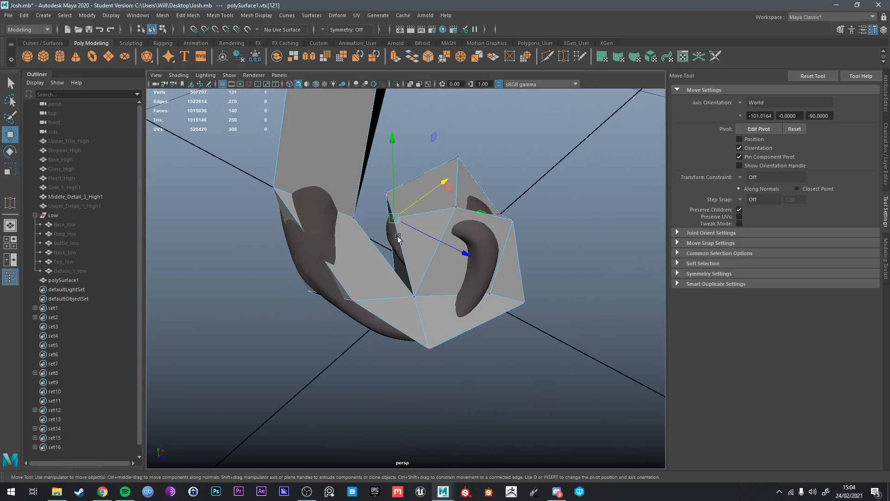
pyautogui.keyDown('alt'); pyautogui.moveTo(398, 237); pyautogui.dragTo(469, 219); pyautogui.keyUp('alt')
pyautogui.click(362, 209)
pyautogui.press('q')
pyautogui.click(514, 269)
pyautogui.press('w')
pyautogui.click(545, 267)
pyautogui.moveTo(546, 268); pyautogui.dragTo(525, 269)
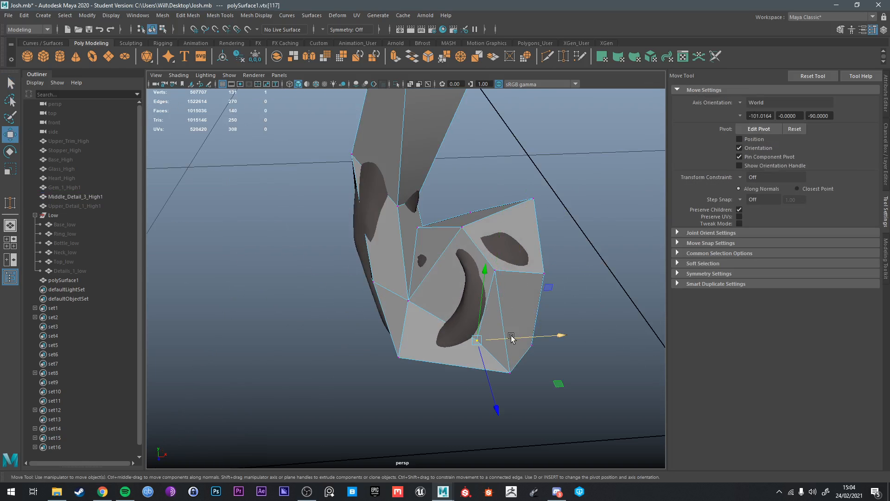
pyautogui.moveTo(512, 337); pyautogui.dragTo(482, 339)
pyautogui.moveTo(452, 365); pyautogui.dragTo(525, 235)
# Step: Use Target Weld to merge the mid-face vertex on each side of the curl into the inner corner vertex
pyautogui.click(564, 56)
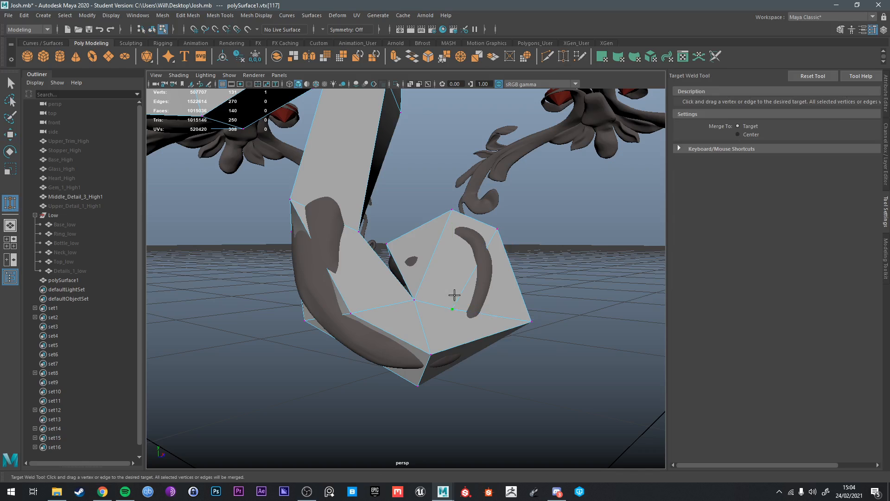
pyautogui.keyDown('alt'); pyautogui.moveTo(546, 279); pyautogui.dragTo(420, 284); pyautogui.keyUp('alt')
pyautogui.press('q')
pyautogui.moveTo(417, 236); pyautogui.dragTo(446, 228, button='right')
pyautogui.click(421, 266)
pyautogui.hotkey('ctrl', '1')
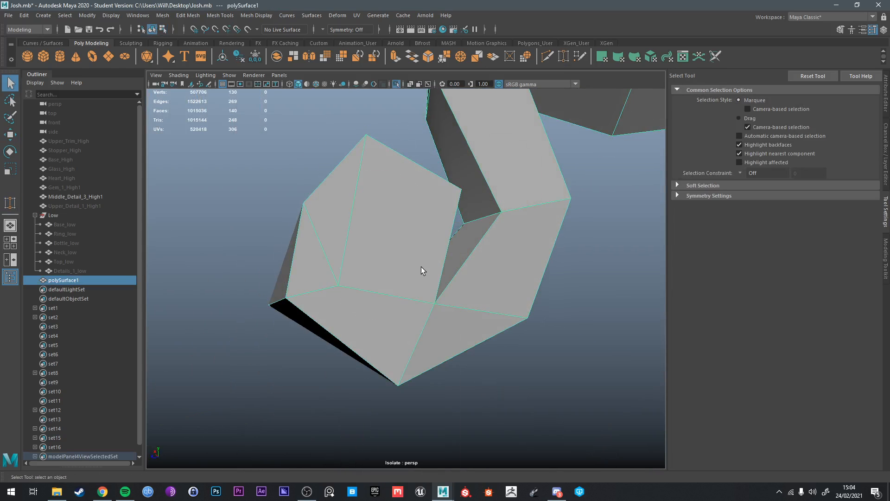
pyautogui.press('y')
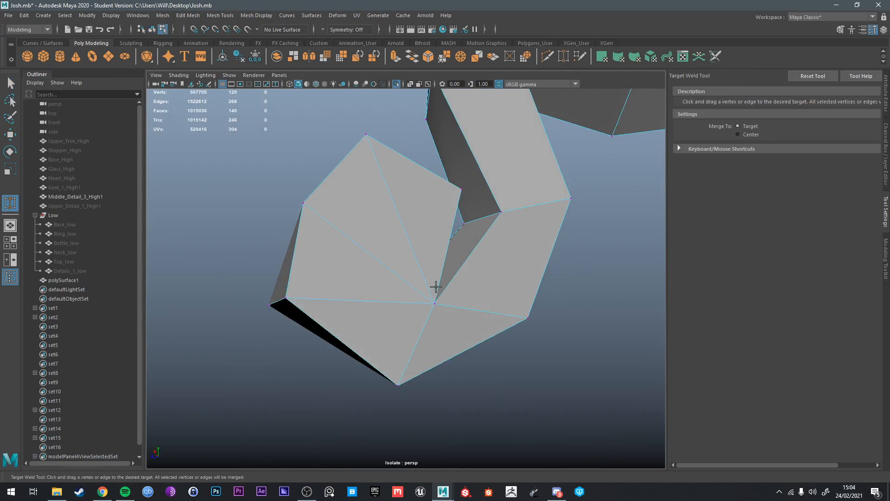
pyautogui.moveTo(419, 269); pyautogui.dragTo(439, 236, button='right')
pyautogui.keyDown('alt'); pyautogui.moveTo(380, 258); pyautogui.dragTo(427, 284); pyautogui.keyUp('alt')
pyautogui.hotkey('ctrl', '1')
# Step: Move the lower rim vertex of the curl outward over the protruding high-poly surface
pyautogui.moveTo(430, 235); pyautogui.dragTo(395, 240, button='right')
pyautogui.press('q')
pyautogui.keyDown('alt'); pyautogui.moveTo(428, 296); pyautogui.dragTo(510, 345); pyautogui.keyUp('alt')
pyautogui.press('w')
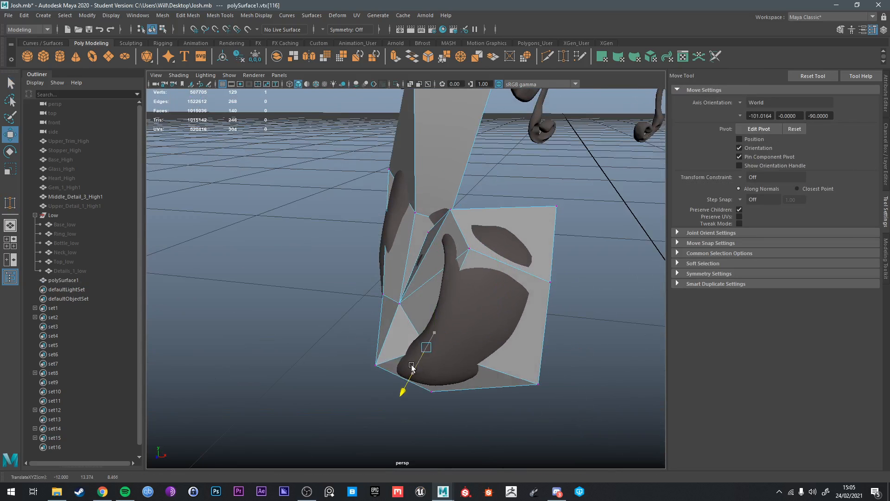
pyautogui.moveTo(412, 367); pyautogui.dragTo(398, 376)
pyautogui.keyDown('alt'); pyautogui.moveTo(545, 366); pyautogui.dragTo(468, 278); pyautogui.keyUp('alt')
# Step: Reposition the remaining rim and top corner vertices along the curl's side to wrap the high-poly curl more closely
pyautogui.moveTo(455, 240)
pyautogui.mouseDown()
pyautogui.moveTo(441, 222)
pyautogui.moveTo(459, 241)
pyautogui.mouseUp()
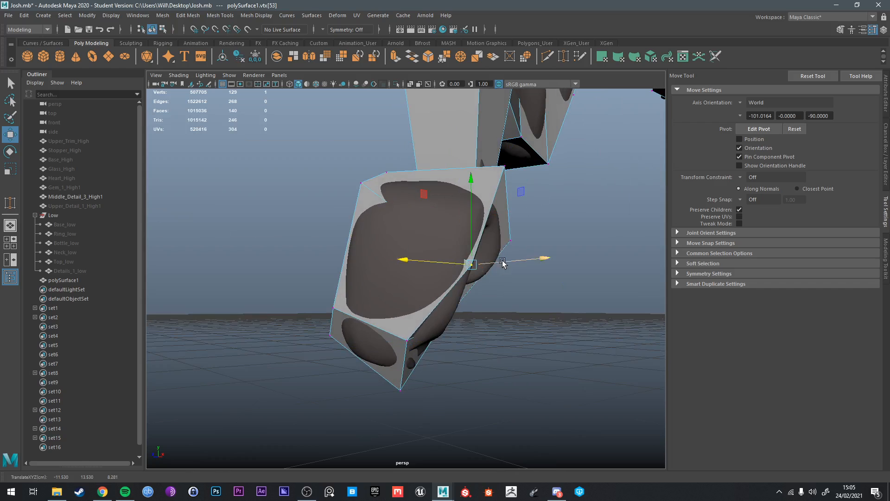
pyautogui.keyDown('alt'); pyautogui.moveTo(503, 263); pyautogui.dragTo(336, 323); pyautogui.keyUp('alt')
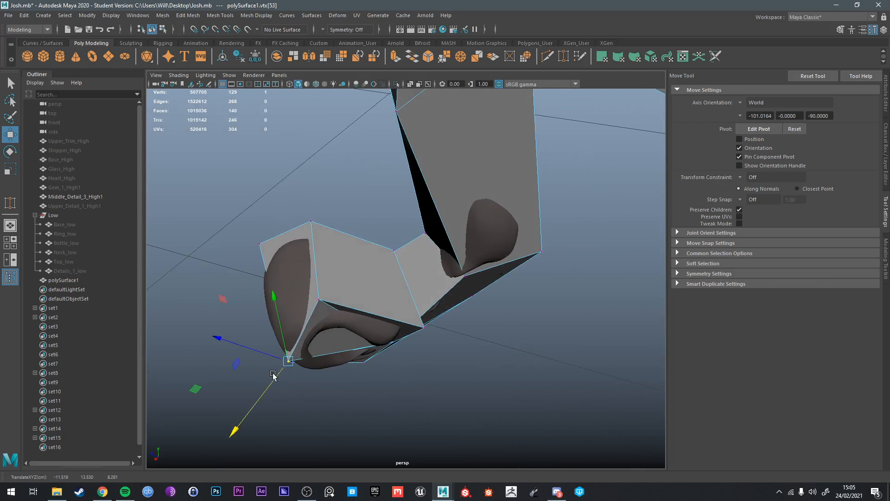
pyautogui.moveTo(261, 357); pyautogui.dragTo(410, 219)
pyautogui.keyDown('alt'); pyautogui.moveTo(417, 189); pyautogui.dragTo(487, 359); pyautogui.keyUp('alt')
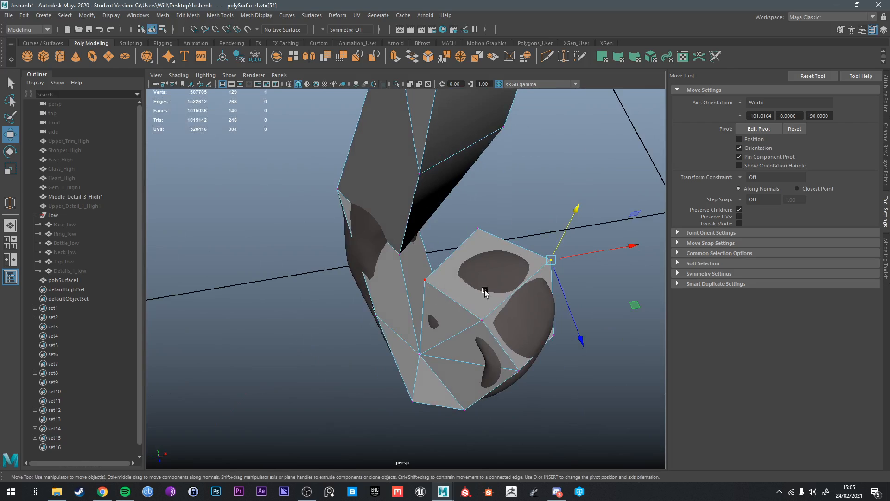
pyautogui.keyDown('alt'); pyautogui.moveTo(485, 292); pyautogui.dragTo(362, 305); pyautogui.keyUp('alt')
pyautogui.click(406, 323)
pyautogui.click(336, 347)
pyautogui.moveTo(362, 306); pyautogui.dragTo(363, 238)
pyautogui.click(378, 250)
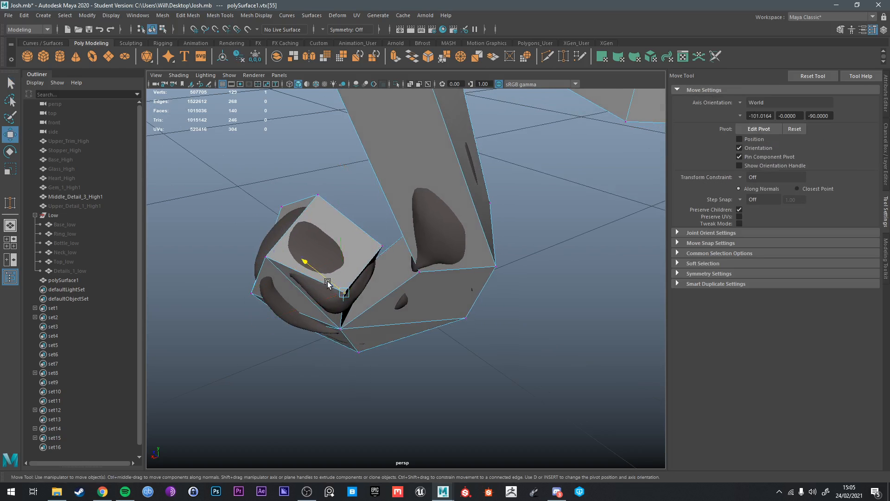
# Step: Move the edge at the junction between the stem and the larger lower leaf upward
pyautogui.keyDown('alt'); pyautogui.moveTo(334, 287); pyautogui.dragTo(394, 171); pyautogui.keyUp('alt')
pyautogui.press('q')
pyautogui.click(392, 173)
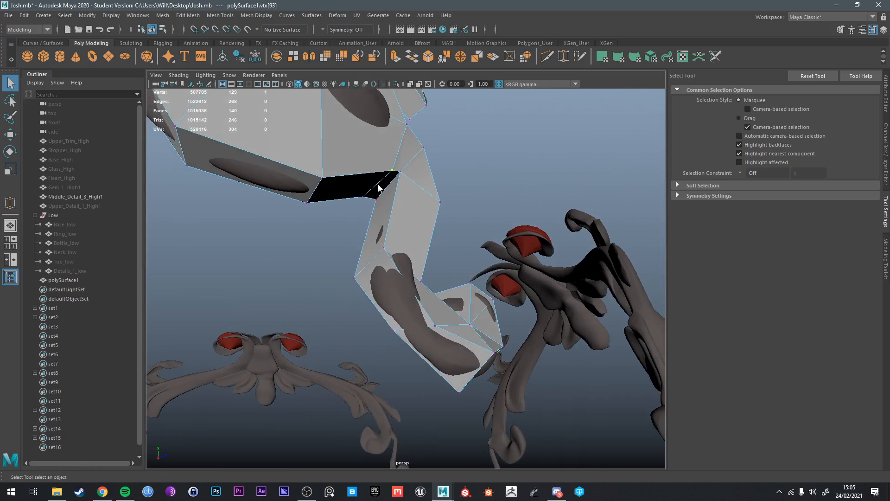
pyautogui.click(378, 190)
pyautogui.press('w')
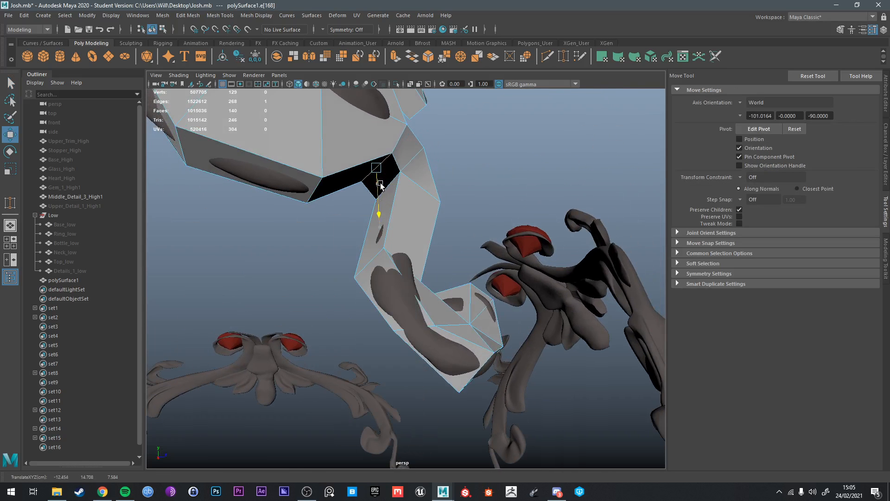
pyautogui.keyDown('alt'); pyautogui.moveTo(380, 186); pyautogui.dragTo(424, 201); pyautogui.keyUp('alt')
pyautogui.click(492, 218)
pyautogui.hotkey('ctrl', 'z')
pyautogui.click(430, 213)
# Step: Examine how the whole low-poly stem, leaves and curl fit around the high-poly ornament
pyautogui.press('q')
pyautogui.scroll(-4, 423, 200)
pyautogui.moveTo(385, 192); pyautogui.dragTo(427, 181, button='right')
pyautogui.click(488, 326)
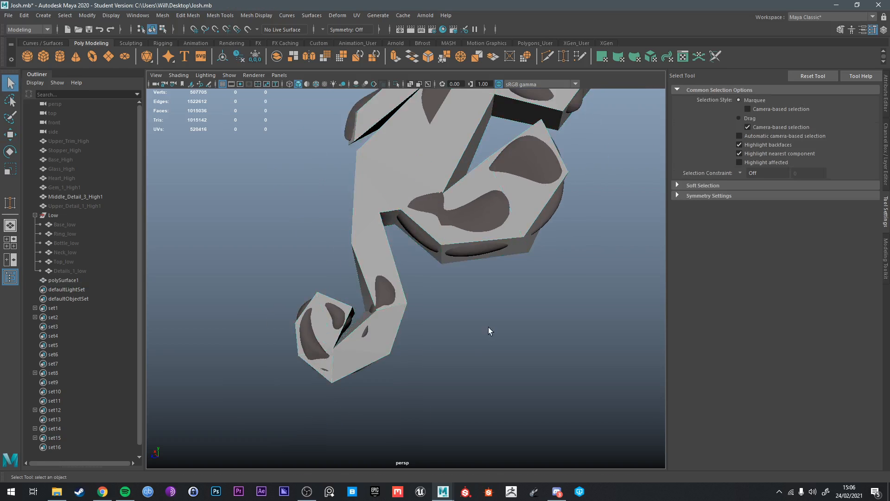
pyautogui.scroll(-5, 473, 306)
pyautogui.keyDown('alt'); pyautogui.moveTo(399, 234); pyautogui.dragTo(424, 248); pyautogui.keyUp('alt')
pyautogui.click(404, 180)
pyautogui.keyDown('alt'); pyautogui.moveTo(404, 180); pyautogui.dragTo(438, 211); pyautogui.keyUp('alt')
pyautogui.keyDown('alt'); pyautogui.moveTo(438, 211); pyautogui.dragTo(410, 255, button='middle'); pyautogui.keyUp('alt')
pyautogui.scroll(4, 410, 255)
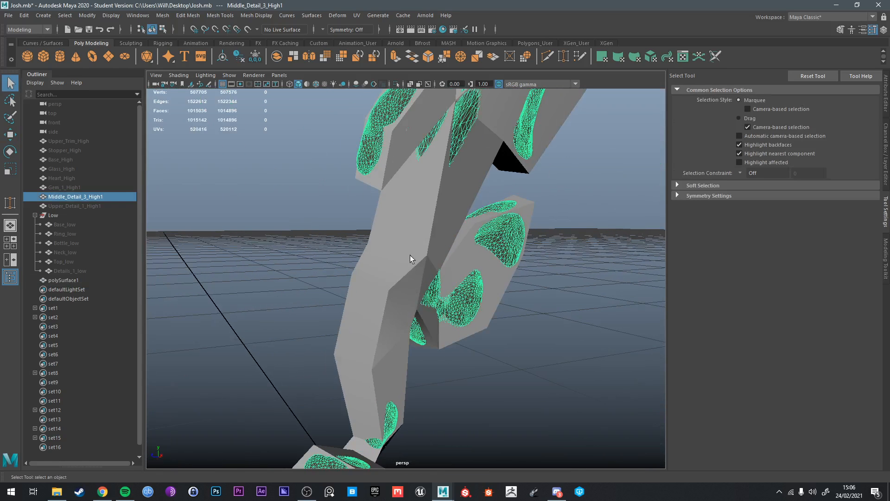
# Step: Adjust the end edges of the small side leaf on the low-poly mesh to fit the high-poly leaf
pyautogui.click(410, 255)
pyautogui.moveTo(386, 173); pyautogui.dragTo(390, 143, button='right')
pyautogui.click(390, 135)
pyautogui.press('w')
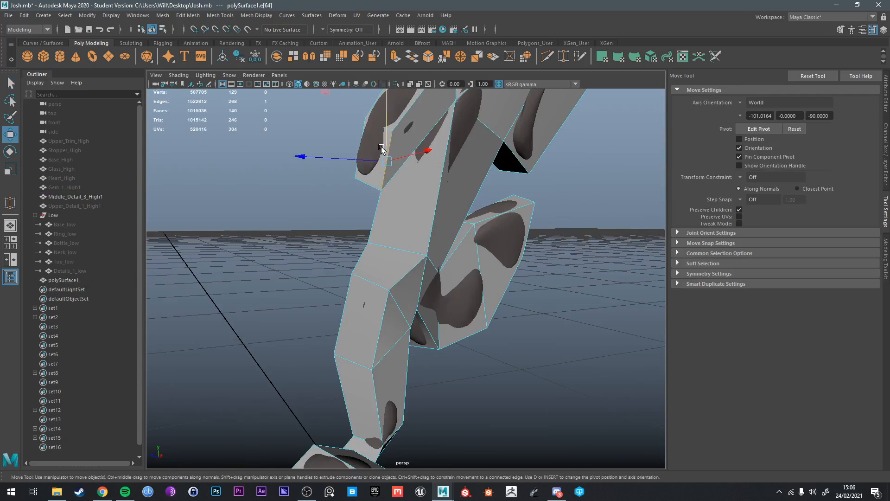
pyautogui.keyDown('alt'); pyautogui.moveTo(385, 145); pyautogui.dragTo(467, 180); pyautogui.keyUp('alt')
pyautogui.press('q')
pyautogui.click(430, 251)
pyautogui.press('w')
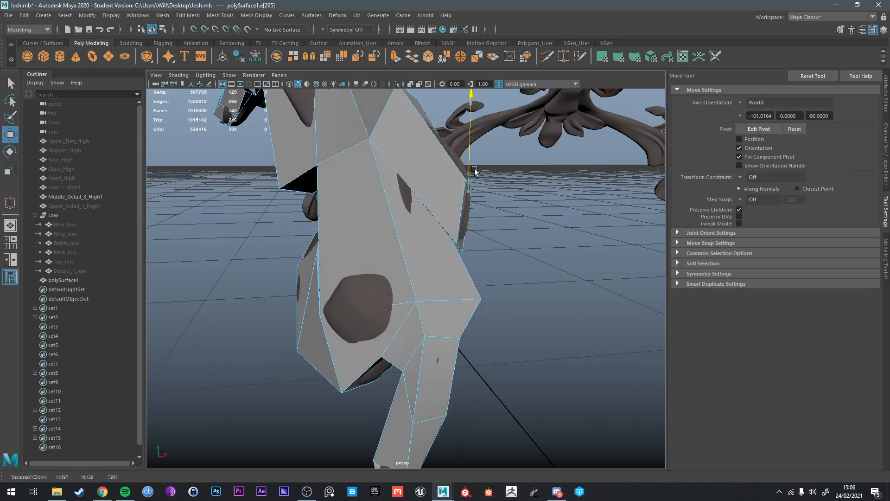
# Step: Isolate the low-poly mesh and try splitting the wide stem faces with two diagonal Multi-Cut edges
pyautogui.press('q')
pyautogui.keyDown('alt'); pyautogui.moveTo(507, 218); pyautogui.dragTo(515, 250); pyautogui.keyUp('alt')
pyautogui.keyDown('alt'); pyautogui.moveTo(410, 254); pyautogui.dragTo(441, 199); pyautogui.keyUp('alt')
pyautogui.scroll(2, 409, 209)
pyautogui.click(385, 214)
pyautogui.moveTo(386, 214); pyautogui.dragTo(418, 195, button='right')
pyautogui.hotkey('ctrl', '1')
pyautogui.keyDown('alt'); pyautogui.moveTo(394, 229); pyautogui.dragTo(301, 200); pyautogui.keyUp('alt')
pyautogui.click(547, 57)
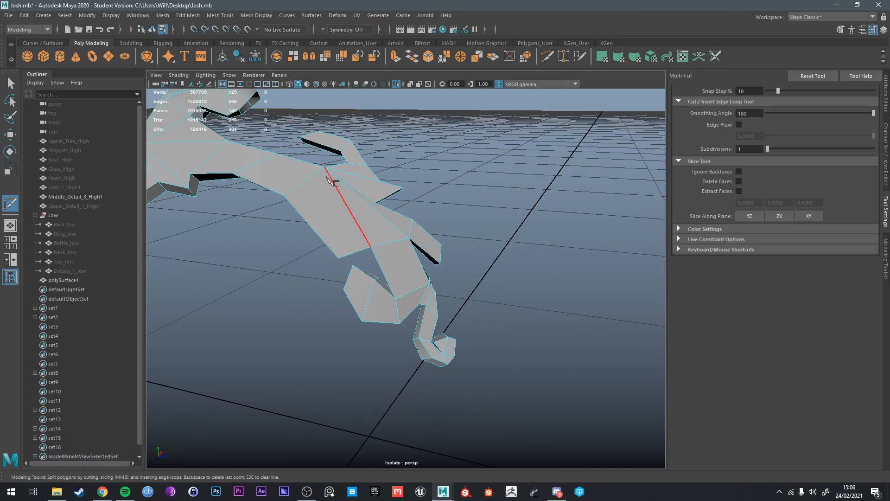
pyautogui.keyDown('alt'); pyautogui.moveTo(253, 214); pyautogui.dragTo(422, 181); pyautogui.keyUp('alt')
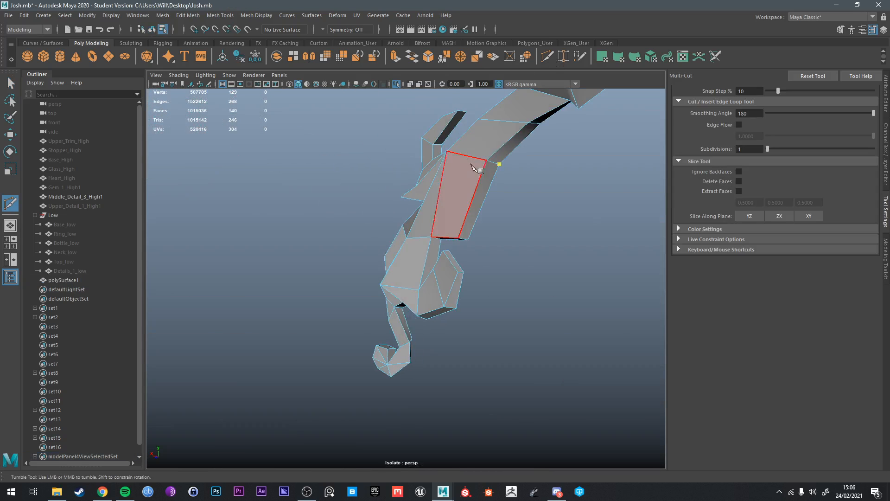
pyautogui.moveTo(476, 168)
pyautogui.keyDown('alt'); pyautogui.mouseDown()
pyautogui.moveTo(402, 225)
pyautogui.moveTo(438, 224)
pyautogui.moveTo(491, 171)
pyautogui.mouseUp(); pyautogui.keyUp('alt')
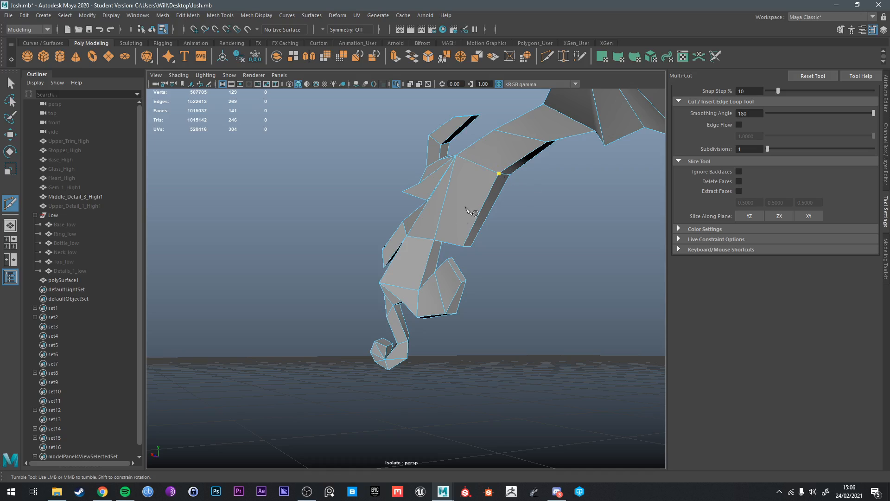
pyautogui.keyDown('alt'); pyautogui.moveTo(433, 250); pyautogui.dragTo(490, 260); pyautogui.keyUp('alt')
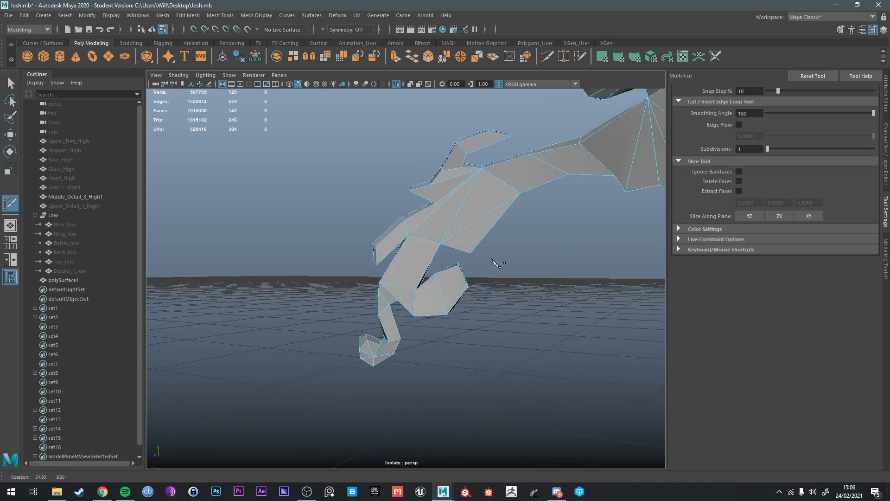
# Step: Compare the newly cut stem faces with the high-poly ornament shown again
pyautogui.scroll(4, 492, 227)
pyautogui.keyDown('alt'); pyautogui.moveTo(491, 221); pyautogui.dragTo(298, 197); pyautogui.keyUp('alt')
pyautogui.press('q')
pyautogui.rightClick(267, 188)
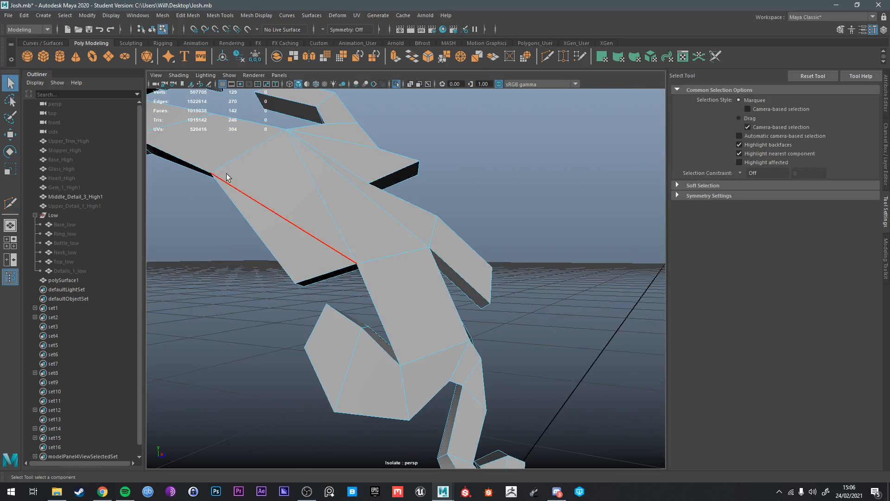
pyautogui.keyDown('alt'); pyautogui.moveTo(226, 173); pyautogui.dragTo(269, 165); pyautogui.keyUp('alt')
pyautogui.moveTo(282, 145); pyautogui.dragTo(329, 133, button='right')
pyautogui.hotkey('ctrl', '1')
pyautogui.keyDown('alt'); pyautogui.moveTo(302, 154); pyautogui.dragTo(335, 199); pyautogui.keyUp('alt')
pyautogui.click(346, 211)
pyautogui.keyDown('alt'); pyautogui.moveTo(337, 189); pyautogui.dragTo(346, 211, button='middle'); pyautogui.keyUp('alt')
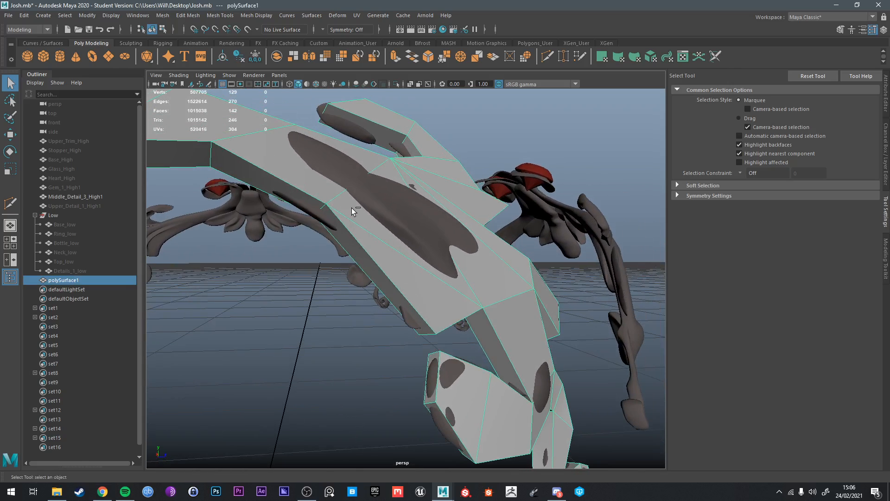
# Step: Undo the two Multi-Cut edges on the stem and show the full ornament
pyautogui.hotkey('ctrl', '1')
pyautogui.keyDown('alt'); pyautogui.moveTo(363, 204); pyautogui.dragTo(392, 235); pyautogui.keyUp('alt')
pyautogui.hotkey('ctrl', 'z')
pyautogui.hotkey('ctrl', 'z')
pyautogui.hotkey('ctrl', 'z')
pyautogui.hotkey('ctrl', 'z')
pyautogui.hotkey('ctrl', '1')
pyautogui.scroll(-5, 417, 232)
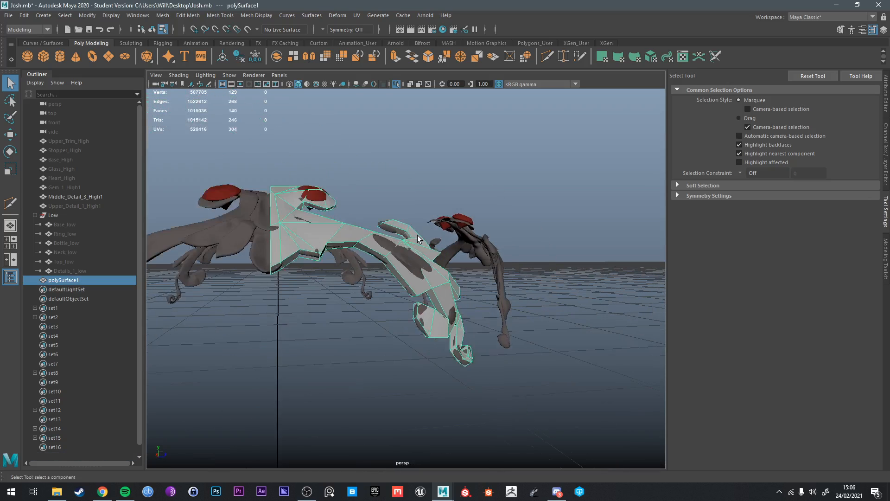
# Step: Select the whole low-poly half in object mode and apply Mirror to it
pyautogui.moveTo(350, 252); pyautogui.dragTo(399, 201, button='right')
pyautogui.click(405, 193)
pyautogui.keyDown('alt'); pyautogui.moveTo(398, 207); pyautogui.dragTo(378, 255); pyautogui.keyUp('alt')
pyautogui.click(351, 266)
pyautogui.scroll(4, 360, 262)
pyautogui.keyDown('alt'); pyautogui.moveTo(372, 253); pyautogui.dragTo(427, 229, button='middle'); pyautogui.keyUp('alt')
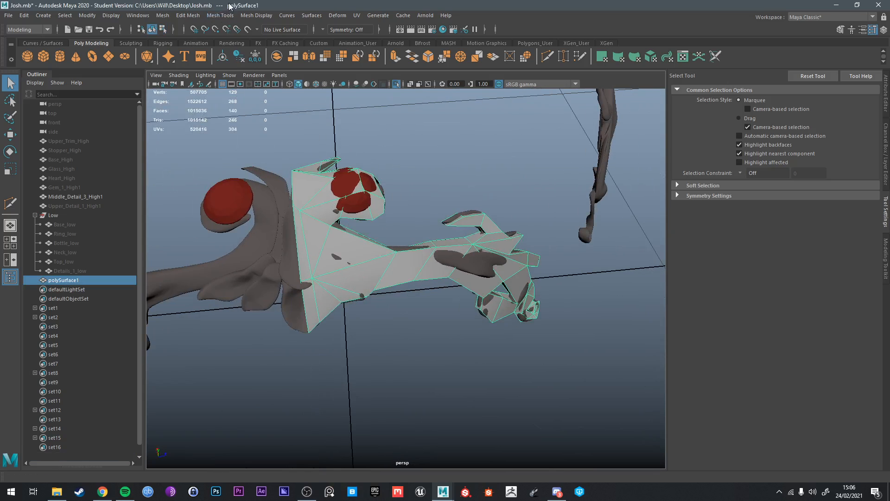
pyautogui.click(162, 15)
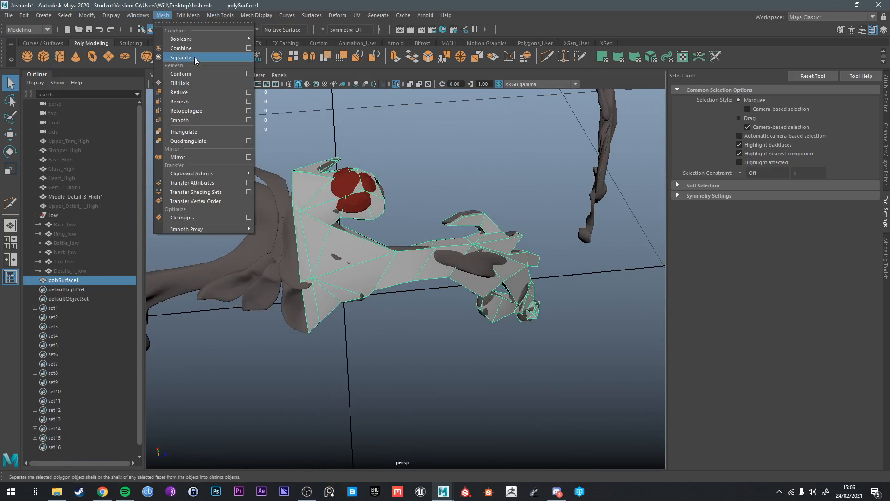
pyautogui.click(193, 157)
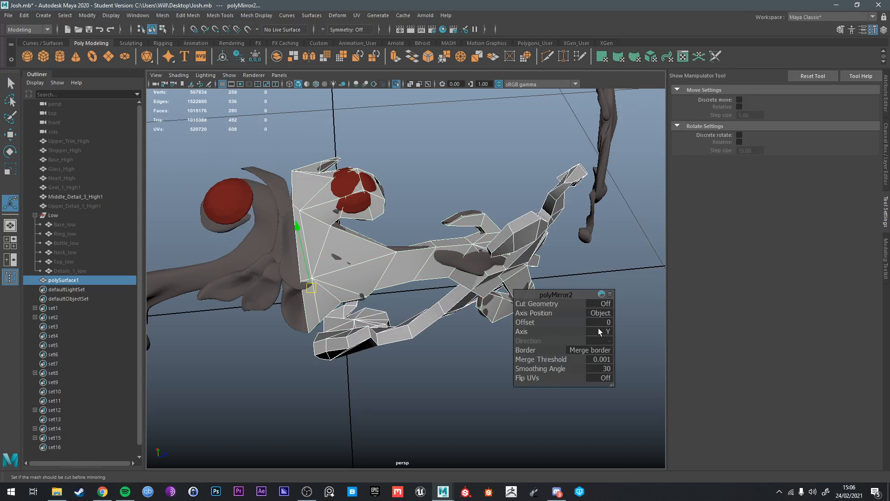
# Step: Set the mirror's axis position to World and its axis to Z to complete the other half of the ornament
pyautogui.click(614, 337)
pyautogui.keyDown('alt'); pyautogui.moveTo(608, 332); pyautogui.dragTo(620, 338); pyautogui.keyUp('alt')
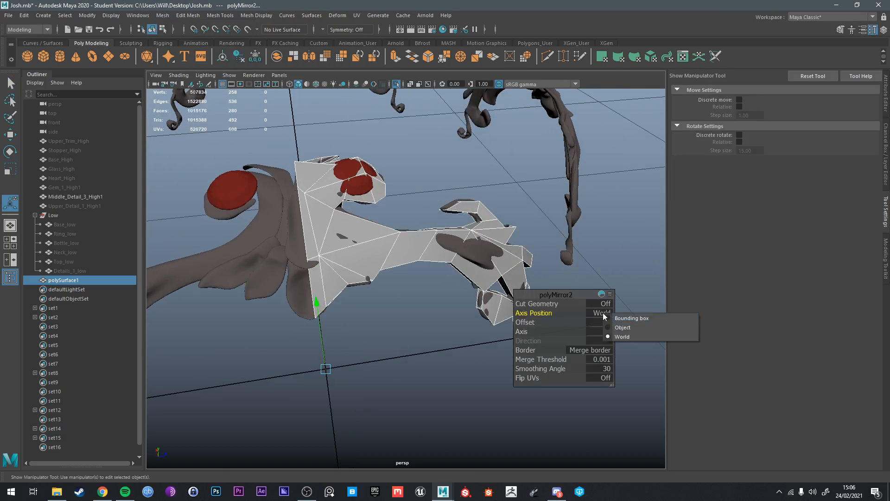
pyautogui.click(626, 319)
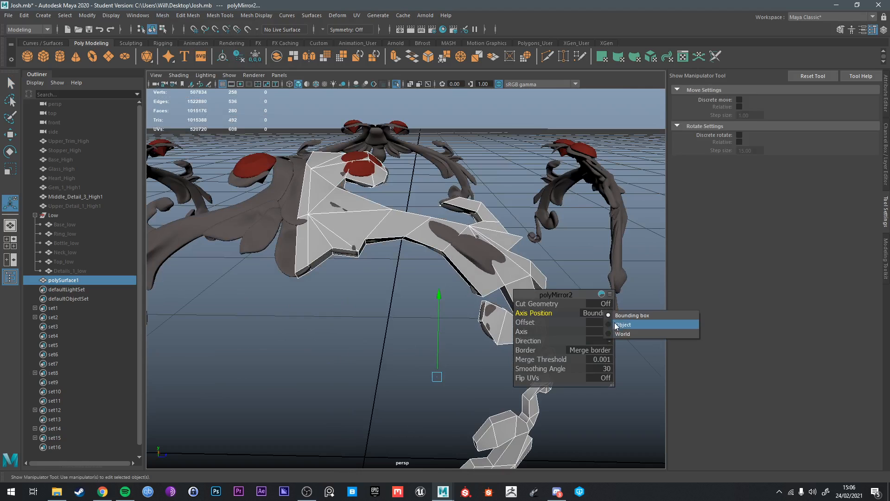
pyautogui.click(616, 334)
pyautogui.keyDown('alt'); pyautogui.moveTo(602, 331); pyautogui.dragTo(489, 326); pyautogui.keyUp('alt')
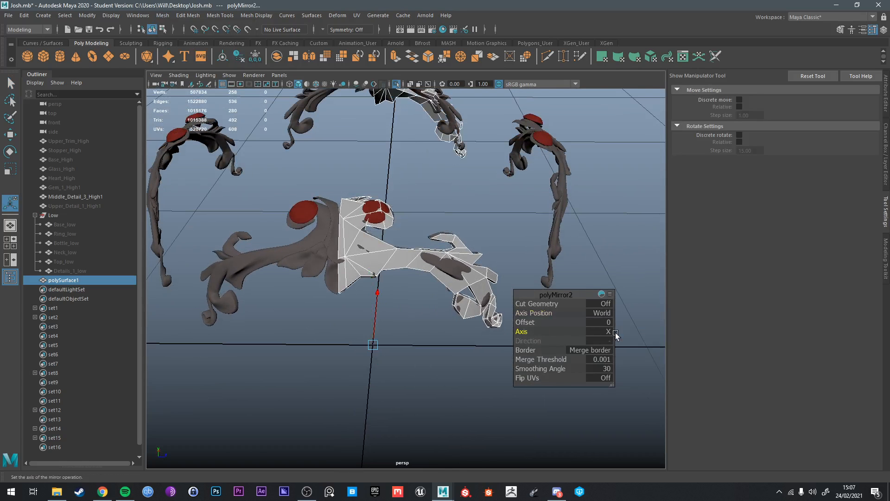
pyautogui.keyDown('alt'); pyautogui.moveTo(616, 335); pyautogui.dragTo(458, 310); pyautogui.keyUp('alt')
pyautogui.click(602, 332)
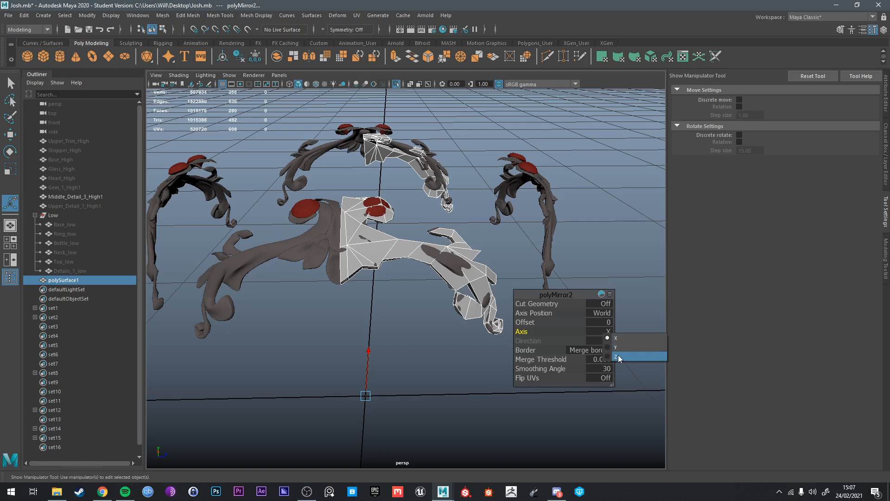
pyautogui.click(619, 355)
# Step: Return the mirrored low-poly mesh to object mode and isolate it
pyautogui.press('q')
pyautogui.rightClick(408, 236)
pyautogui.moveTo(419, 263); pyautogui.dragTo(445, 223, button='right')
pyautogui.hotkey('ctrl', '1')
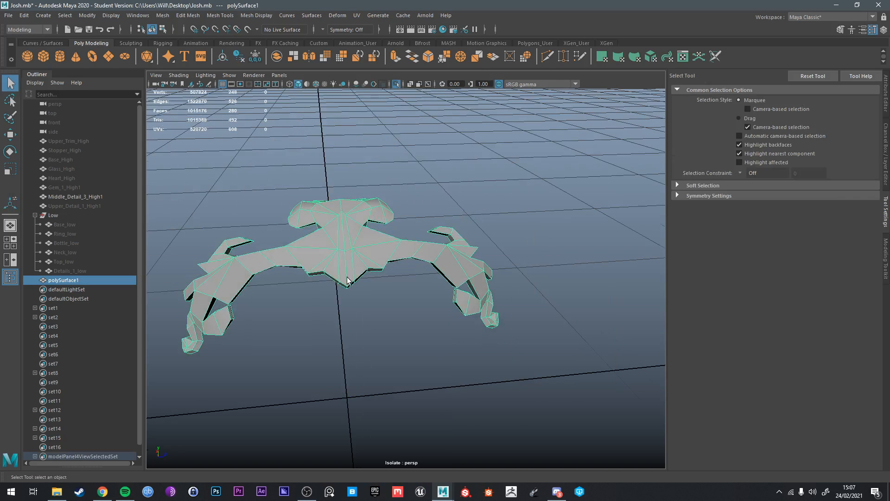
pyautogui.scroll(3, 347, 277)
pyautogui.keyDown('alt'); pyautogui.moveTo(347, 276); pyautogui.dragTo(464, 259); pyautogui.keyUp('alt')
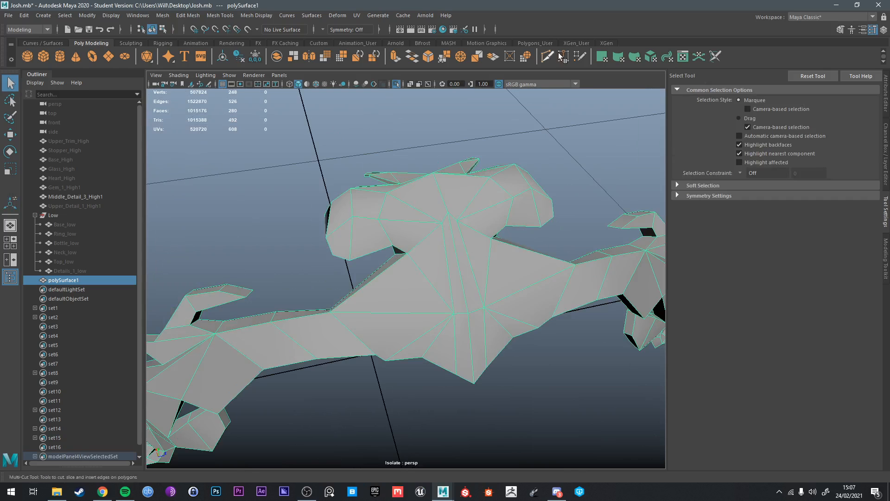
# Step: Merge the stray vertices along the mirrored mesh's centre seam with Target Weld, on both front and back
pyautogui.press('g')
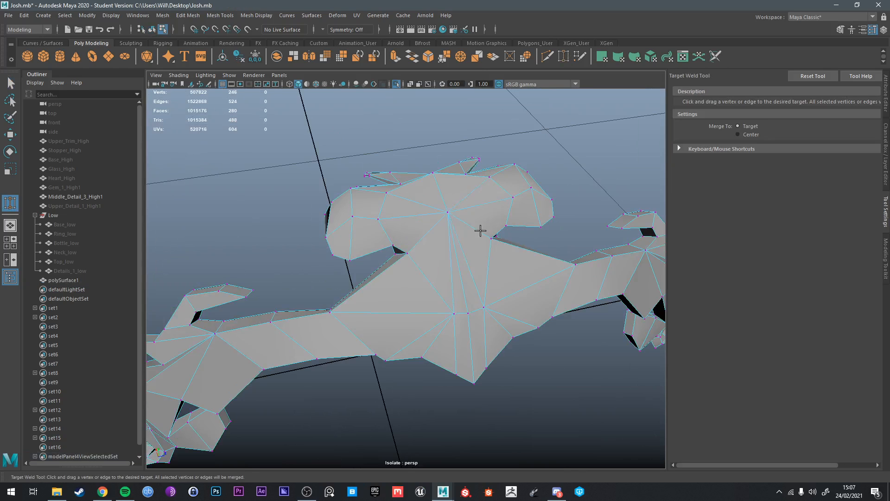
pyautogui.keyDown('alt'); pyautogui.moveTo(481, 231); pyautogui.dragTo(434, 285); pyautogui.keyUp('alt')
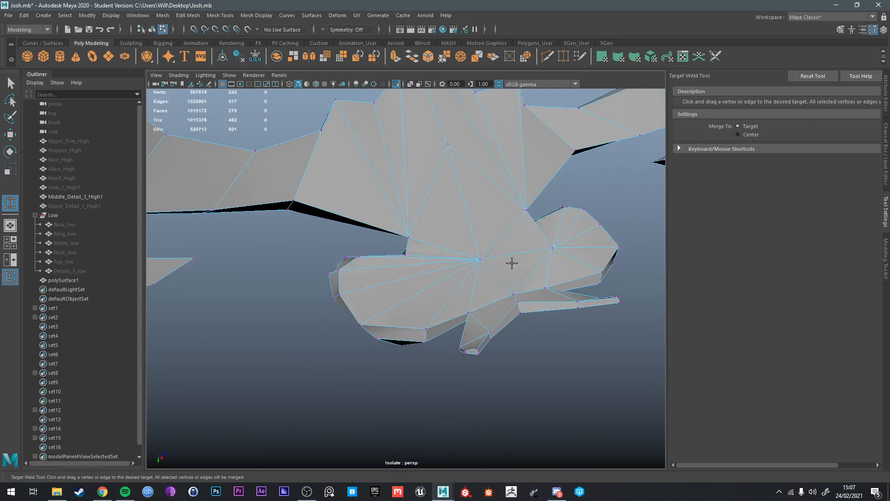
pyautogui.keyDown('alt'); pyautogui.moveTo(512, 263); pyautogui.dragTo(457, 288); pyautogui.keyUp('alt')
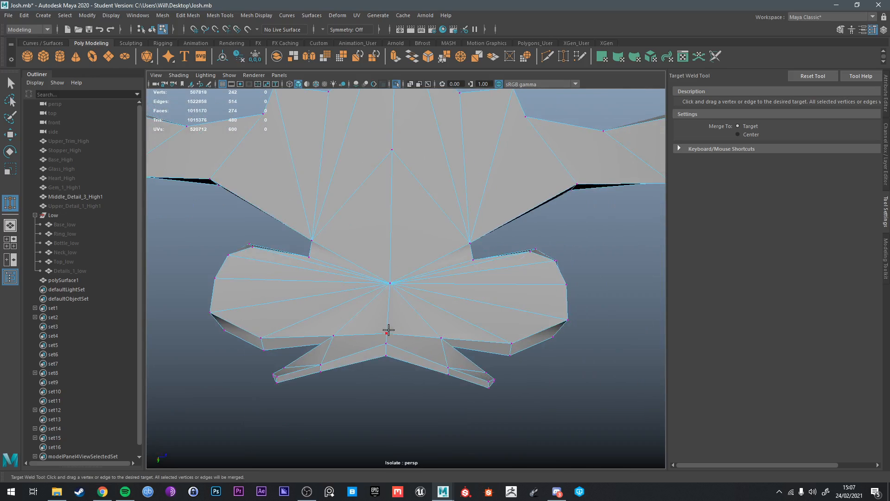
pyautogui.moveTo(387, 332); pyautogui.dragTo(386, 344)
pyautogui.keyDown('alt'); pyautogui.moveTo(389, 344); pyautogui.dragTo(449, 287); pyautogui.keyUp('alt')
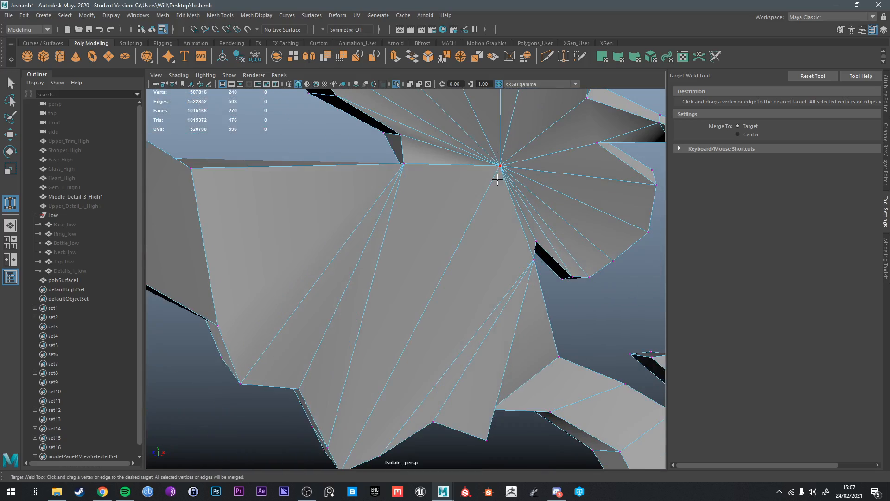
pyautogui.keyDown('alt'); pyautogui.moveTo(498, 180); pyautogui.dragTo(454, 175); pyautogui.keyUp('alt')
pyautogui.scroll(-3, 454, 175)
pyautogui.press('q')
pyautogui.moveTo(453, 174); pyautogui.dragTo(483, 160, button='right')
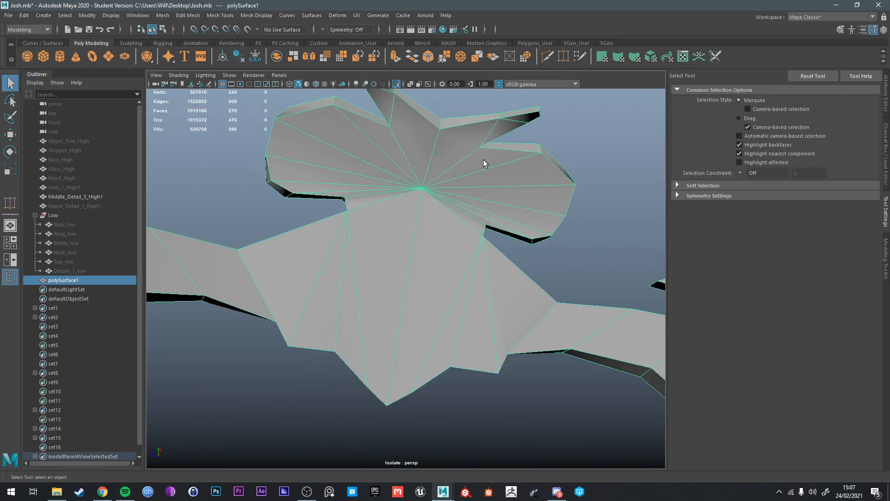
# Step: Show the high-poly ornament again and move the central vertex on the low-poly mesh's underside to fit it
pyautogui.keyDown('alt'); pyautogui.moveTo(483, 159); pyautogui.dragTo(461, 208); pyautogui.keyUp('alt')
pyautogui.moveTo(461, 208); pyautogui.dragTo(431, 209, button='right')
pyautogui.click(463, 214)
pyautogui.press('w')
pyautogui.hotkey('ctrl', '1')
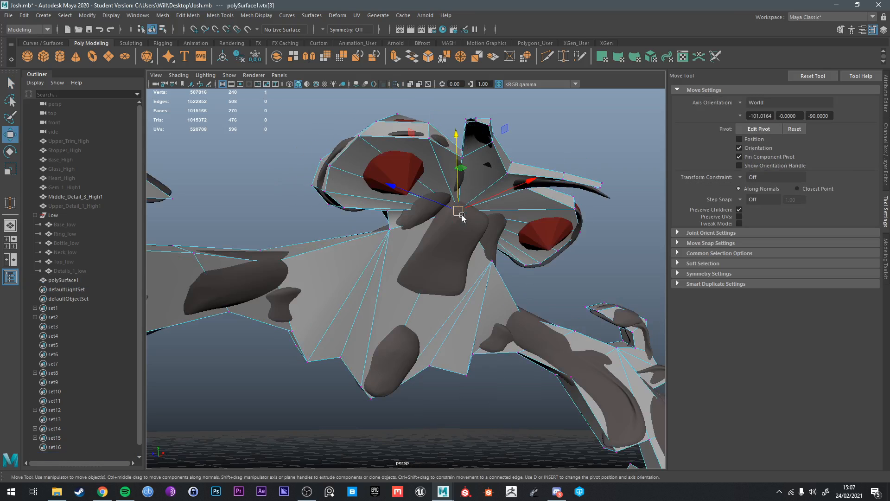
pyautogui.keyDown('alt'); pyautogui.moveTo(462, 198); pyautogui.dragTo(416, 262); pyautogui.keyUp('alt')
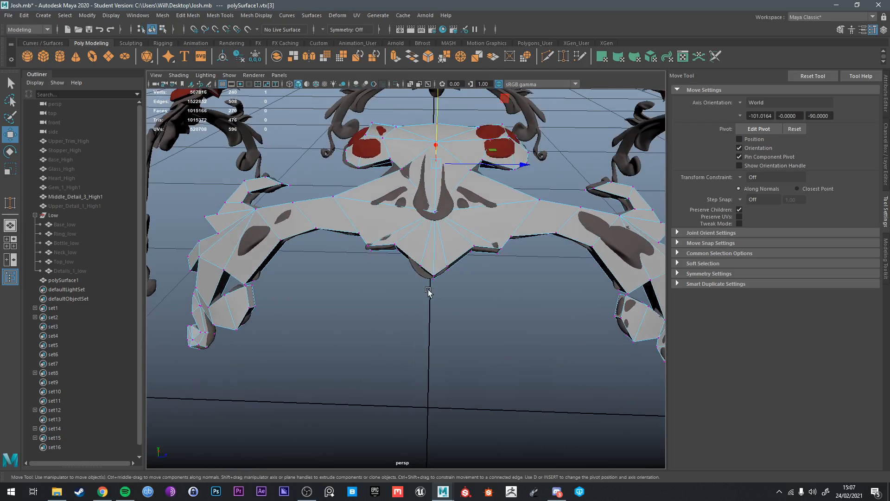
# Step: Adjust the vertices around the low-poly mesh's lower centre tip to follow the high-poly ornament, and return to object mode
pyautogui.press('q')
pyautogui.press('w')
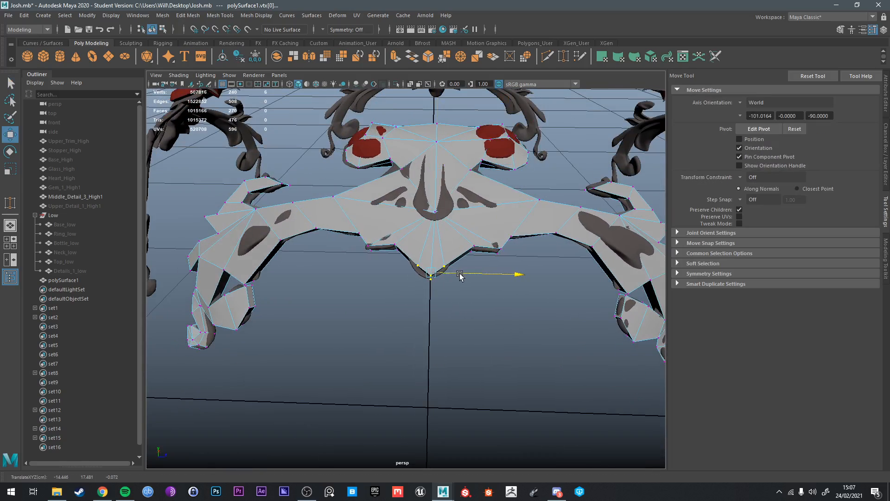
pyautogui.keyDown('alt'); pyautogui.moveTo(436, 258); pyautogui.dragTo(449, 283); pyautogui.keyUp('alt')
pyautogui.press('e')
pyautogui.press('r')
pyautogui.press('w')
pyautogui.press('q')
pyautogui.click(443, 251)
pyautogui.keyDown('shift'); pyautogui.click(462, 273); pyautogui.keyUp('shift')
pyautogui.press('w')
pyautogui.keyDown('alt'); pyautogui.moveTo(449, 282); pyautogui.dragTo(467, 247); pyautogui.keyUp('alt')
pyautogui.press('q')
pyautogui.moveTo(487, 218); pyautogui.dragTo(533, 205, button='right')
# Step: Examine the full low-poly mesh in isolation and against the high-poly ornament
pyautogui.keyDown('alt'); pyautogui.moveTo(522, 298); pyautogui.dragTo(463, 268); pyautogui.keyUp('alt')
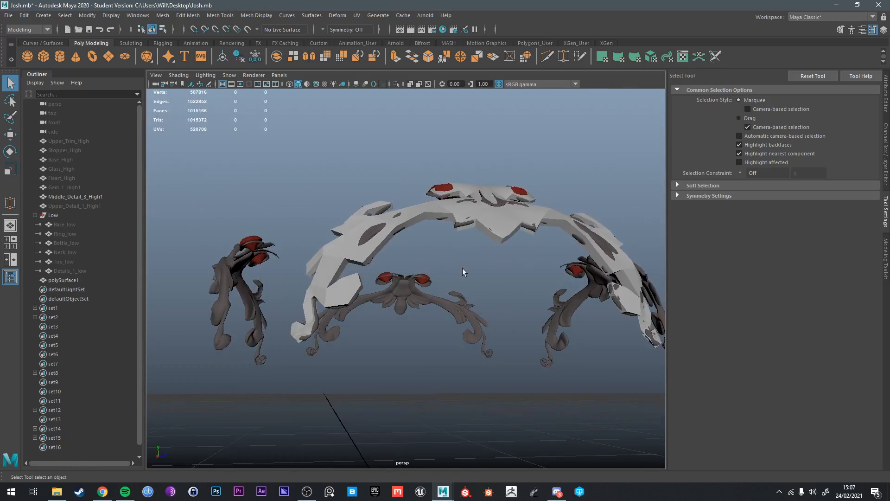
pyautogui.keyDown('alt'); pyautogui.moveTo(463, 268); pyautogui.dragTo(410, 286, button='middle'); pyautogui.keyUp('alt')
pyautogui.click(409, 279)
pyautogui.keyDown('alt'); pyautogui.moveTo(409, 279); pyautogui.dragTo(369, 257); pyautogui.keyUp('alt')
pyautogui.hotkey('ctrl', '1')
pyautogui.scroll(6, 446, 297)
pyautogui.keyDown('alt'); pyautogui.moveTo(369, 258); pyautogui.dragTo(403, 262, button='middle'); pyautogui.keyUp('alt')
pyautogui.keyDown('alt'); pyautogui.moveTo(402, 262); pyautogui.dragTo(389, 245); pyautogui.keyUp('alt')
pyautogui.hotkey('ctrl', '1')
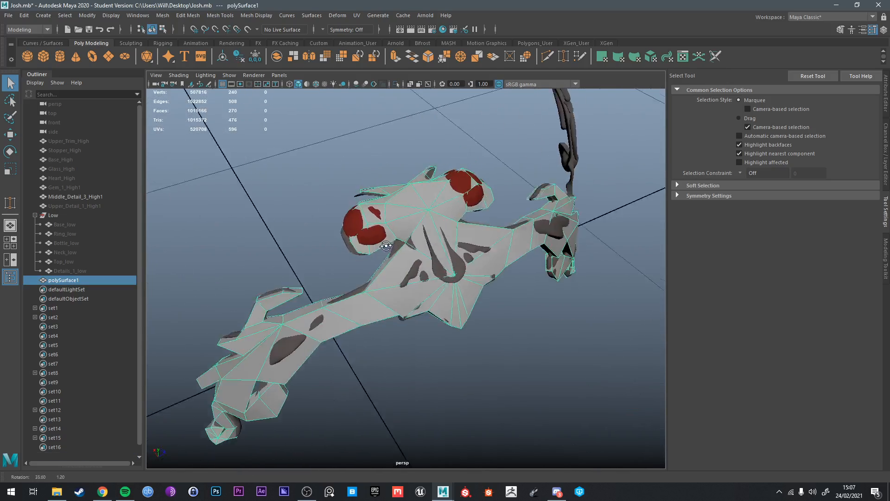
# Step: Adjust the outer rim faces of the scroll lobes around the red gems to fit the high-poly shape
pyautogui.scroll(5, 390, 241)
pyautogui.keyDown('alt'); pyautogui.moveTo(389, 237); pyautogui.dragTo(452, 244, button='middle'); pyautogui.keyUp('alt')
pyautogui.keyDown('alt'); pyautogui.moveTo(452, 244); pyautogui.dragTo(423, 218); pyautogui.keyUp('alt')
pyautogui.moveTo(406, 217); pyautogui.dragTo(408, 226, button='right')
pyautogui.click(409, 225)
pyautogui.keyDown('alt'); pyautogui.moveTo(402, 219); pyautogui.dragTo(432, 227); pyautogui.keyUp('alt')
pyautogui.keyDown('shift'); pyautogui.click(438, 194); pyautogui.keyUp('shift')
pyautogui.press('w')
pyautogui.press('r')
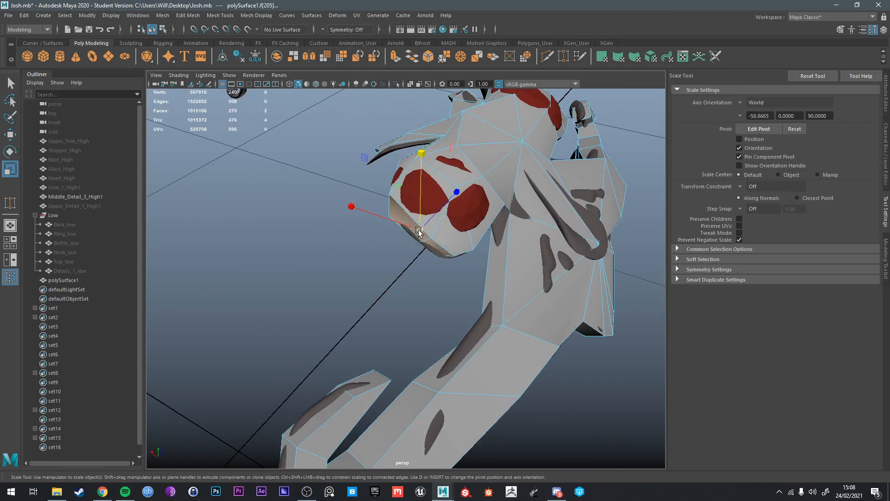
pyautogui.keyDown('alt'); pyautogui.moveTo(405, 228); pyautogui.dragTo(503, 231); pyautogui.keyUp('alt')
pyautogui.press('w')
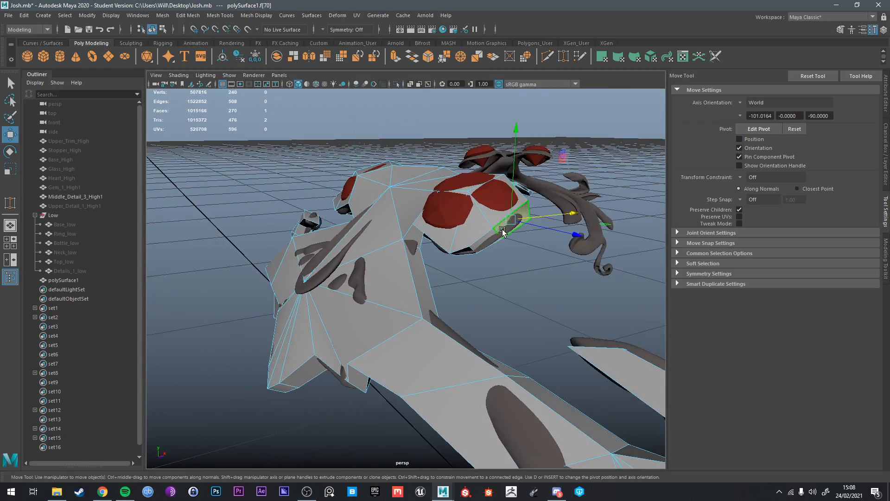
# Step: Move the lobe's rim edge and the vertices around the red gems to follow the high-poly surface
pyautogui.press('q')
pyautogui.moveTo(491, 230); pyautogui.dragTo(491, 206, button='right')
pyautogui.click(497, 233)
pyautogui.press('w')
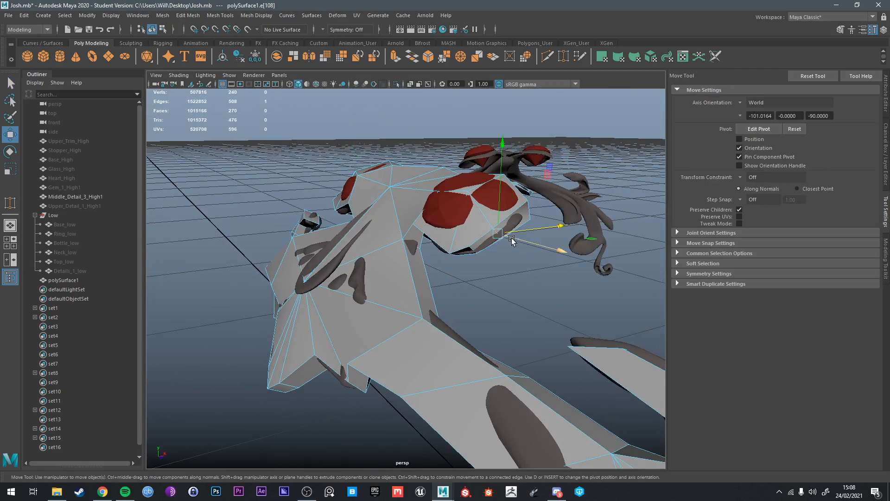
pyautogui.keyDown('alt'); pyautogui.moveTo(515, 240); pyautogui.dragTo(510, 242); pyautogui.keyUp('alt')
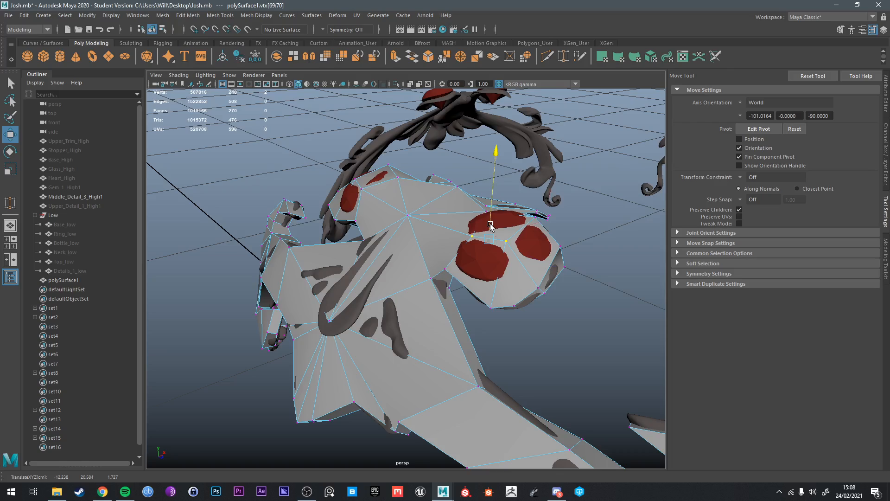
pyautogui.keyDown('alt'); pyautogui.moveTo(490, 226); pyautogui.dragTo(424, 230); pyautogui.keyUp('alt')
pyautogui.keyDown('alt'); pyautogui.moveTo(385, 192); pyautogui.dragTo(444, 206); pyautogui.keyUp('alt')
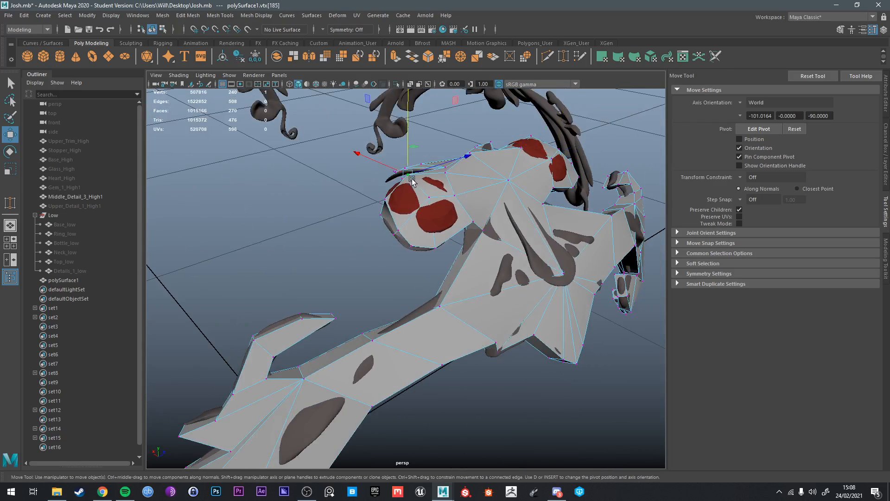
pyautogui.keyDown('alt'); pyautogui.moveTo(412, 180); pyautogui.dragTo(460, 272); pyautogui.keyUp('alt')
pyautogui.click(453, 199)
# Step: Adjust the tip vertices of the small leaf behind the gems to cover the high-poly leaf, and return to object mode
pyautogui.press('q')
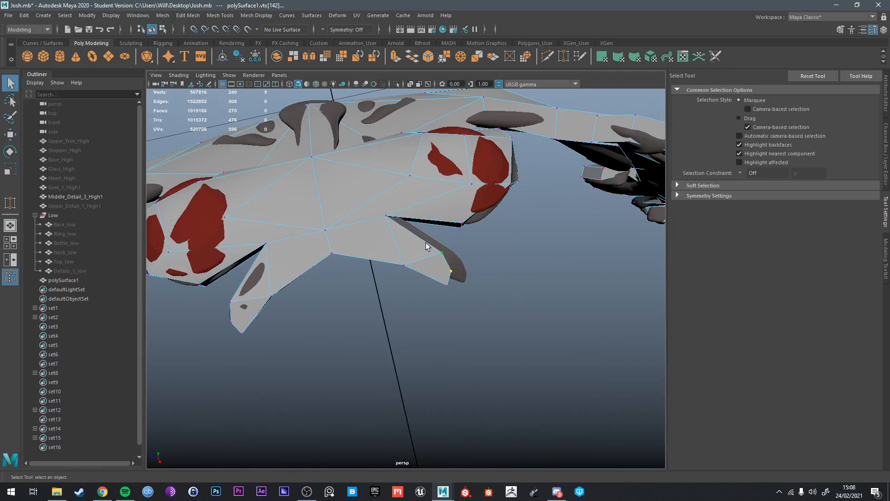
pyautogui.keyDown('shift'); pyautogui.click(453, 284); pyautogui.keyUp('shift')
pyautogui.press('w')
pyautogui.keyDown('alt'); pyautogui.moveTo(450, 271); pyautogui.dragTo(429, 217); pyautogui.keyUp('alt')
pyautogui.press('r')
pyautogui.press('q')
pyautogui.scroll(-5, 574, 211)
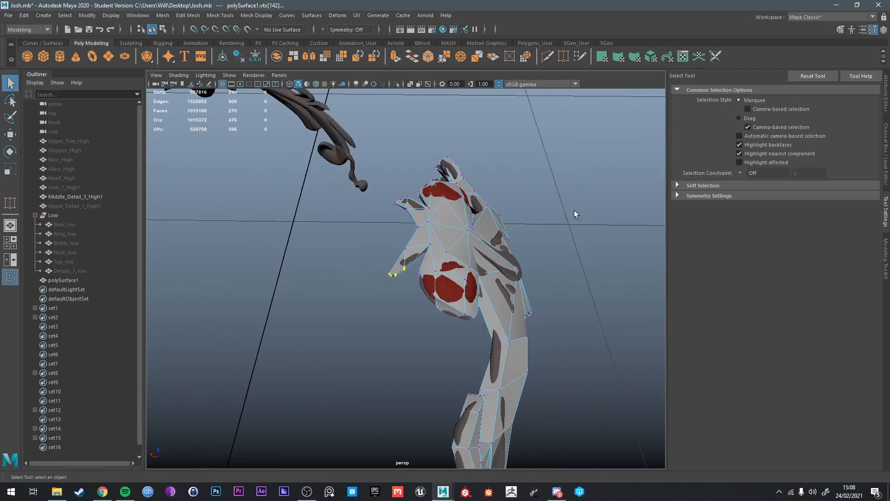
pyautogui.moveTo(574, 211); pyautogui.dragTo(621, 193, button='right')
# Step: Select the whole low-poly ornament and snap its pivot to the world origin
pyautogui.keyDown('alt'); pyautogui.moveTo(620, 193); pyautogui.dragTo(440, 235); pyautogui.keyUp('alt')
pyautogui.click(447, 271)
pyautogui.press('w')
pyautogui.scroll(2, 439, 234)
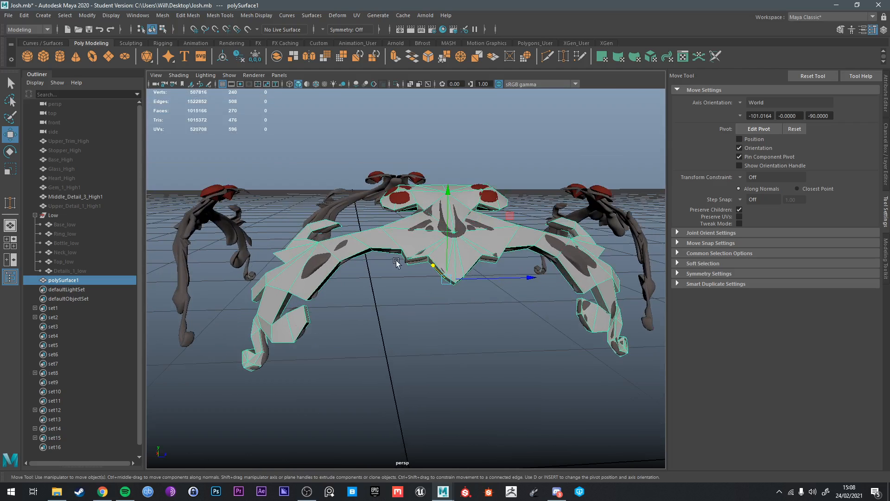
pyautogui.keyDown('alt'); pyautogui.moveTo(404, 140); pyautogui.dragTo(341, 339); pyautogui.keyUp('alt')
pyautogui.press('d')
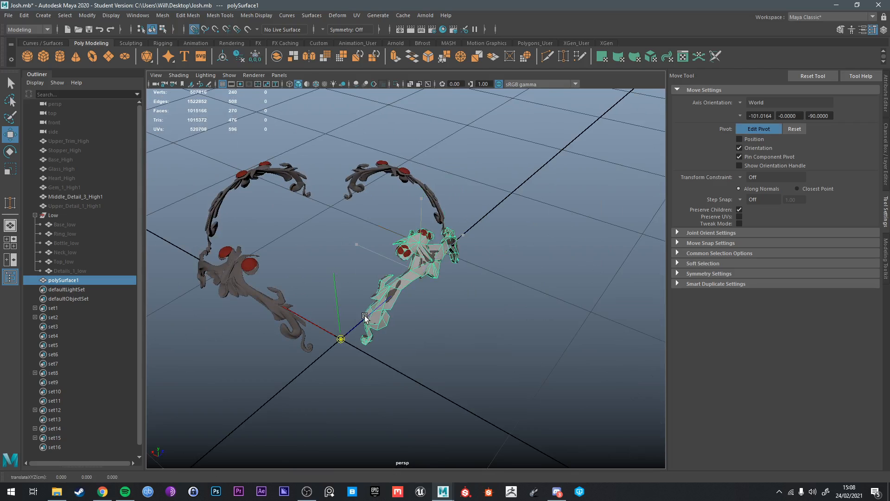
pyautogui.press('d')
# Step: Duplicate the low-poly ornament and set the copy's Rotate Y to -90
pyautogui.hotkey('ctrl', 'd')
pyautogui.press('e')
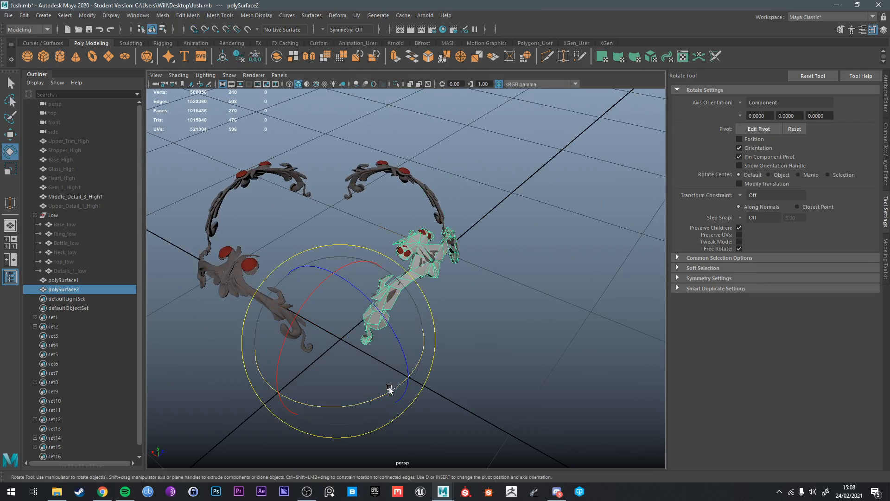
pyautogui.moveTo(389, 391); pyautogui.dragTo(259, 395)
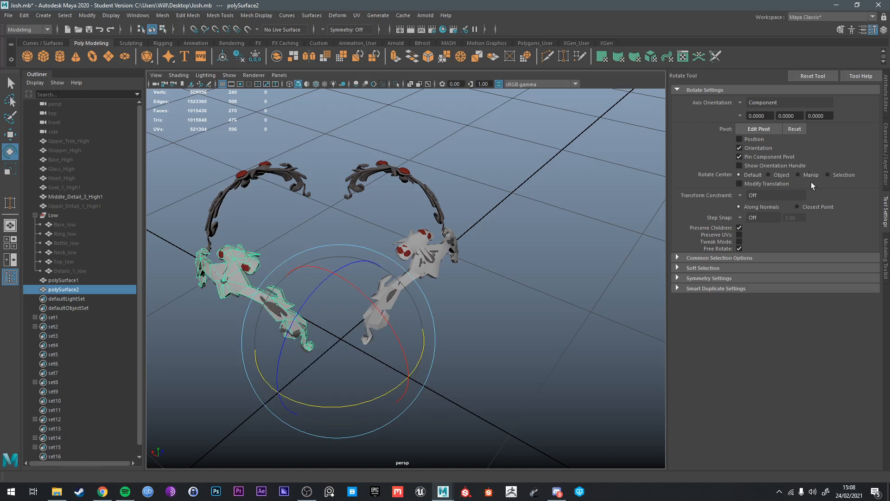
pyautogui.click(886, 139)
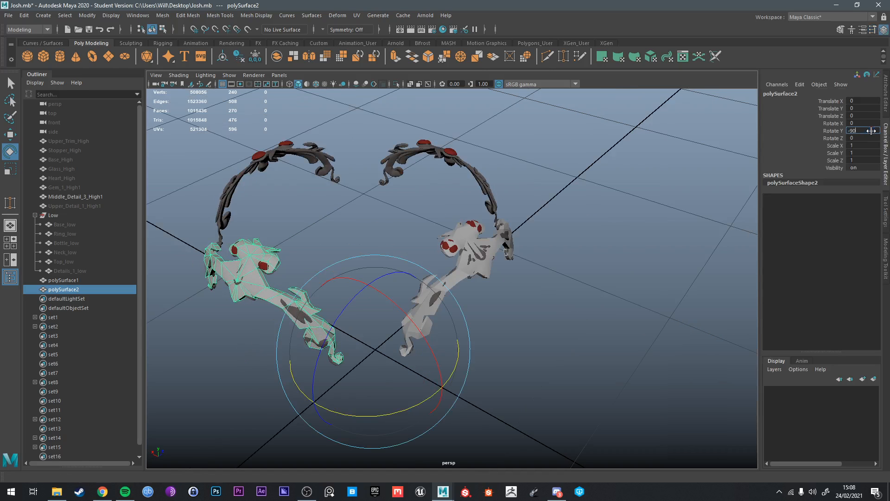
pyautogui.keyDown('alt'); pyautogui.moveTo(668, 203); pyautogui.dragTo(527, 196); pyautogui.keyUp('alt')
# Step: Duplicate the rotated copy with its transform twice to fill the remaining two sides of the ring
pyautogui.hotkey('shift', 'd')
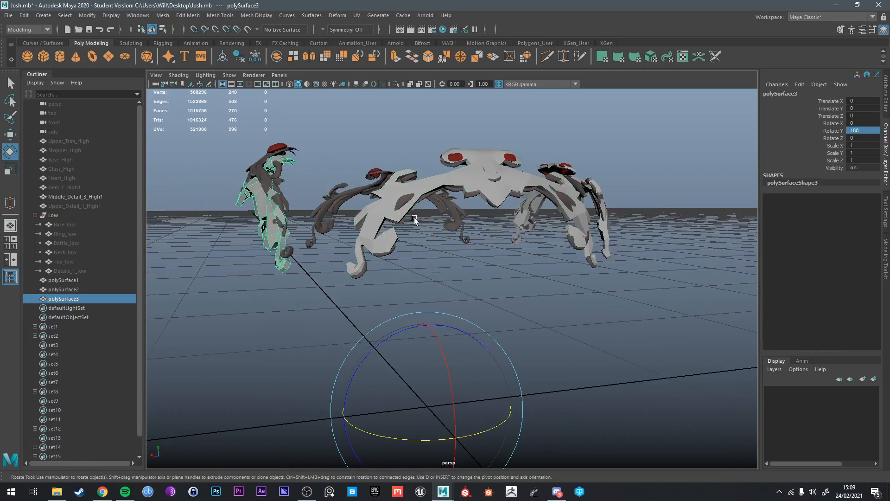
pyautogui.keyDown('alt'); pyautogui.moveTo(414, 218); pyautogui.dragTo(534, 251); pyautogui.keyUp('alt')
pyautogui.hotkey('shift', 'd')
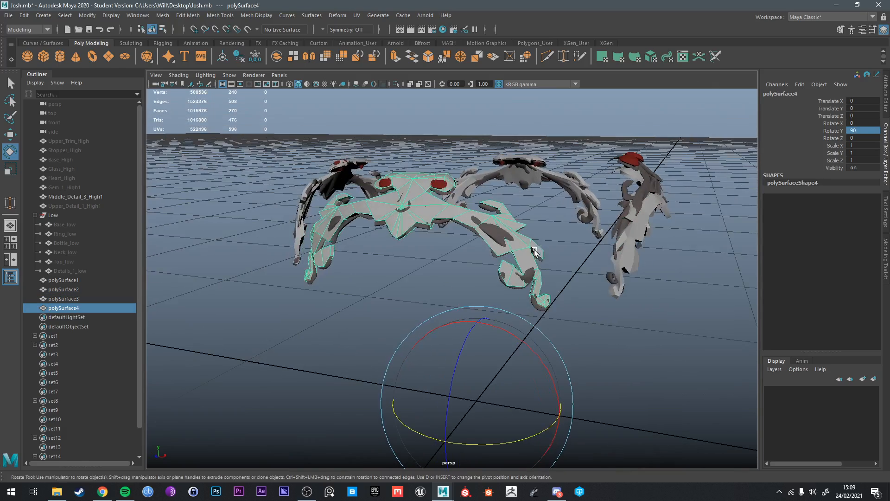
# Step: Move the copy with Rotate Y 180 along X and Y to line up with its high-poly ornament
pyautogui.click(424, 265)
pyautogui.keyDown('alt'); pyautogui.moveTo(425, 265); pyautogui.dragTo(508, 285); pyautogui.keyUp('alt')
pyautogui.click(485, 197)
pyautogui.press('w')
pyautogui.click(508, 286)
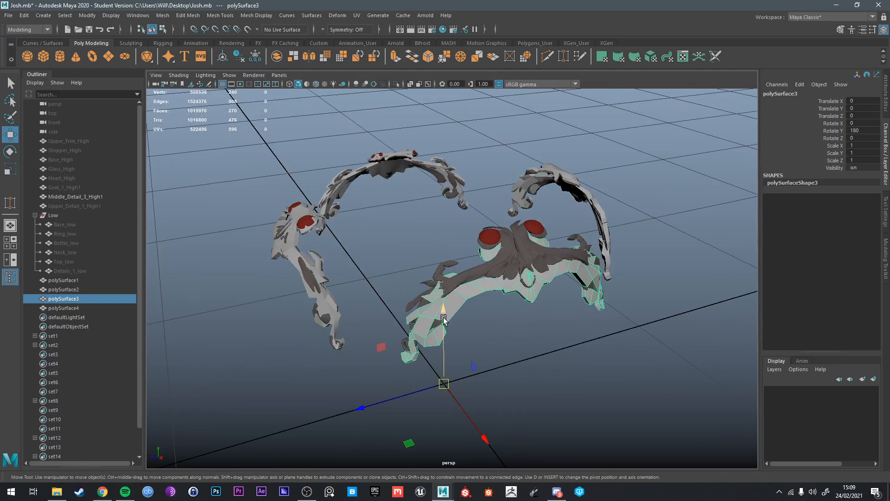
pyautogui.moveTo(444, 320); pyautogui.dragTo(485, 410)
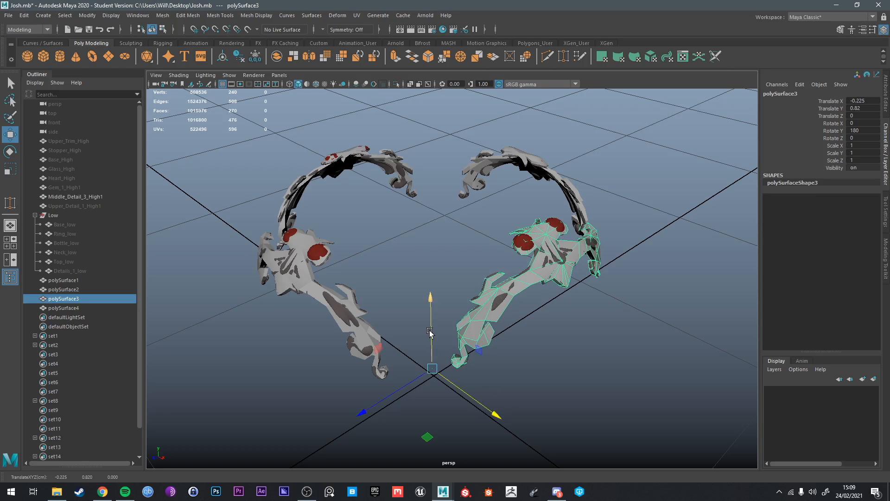
pyautogui.moveTo(430, 332); pyautogui.dragTo(498, 256)
# Step: Move the copy with Rotate Y -90 to Translate Y -0.148 and Translate Z -0.051 to match its high-poly ornament
pyautogui.press('q')
pyautogui.click(561, 269)
pyautogui.press('w')
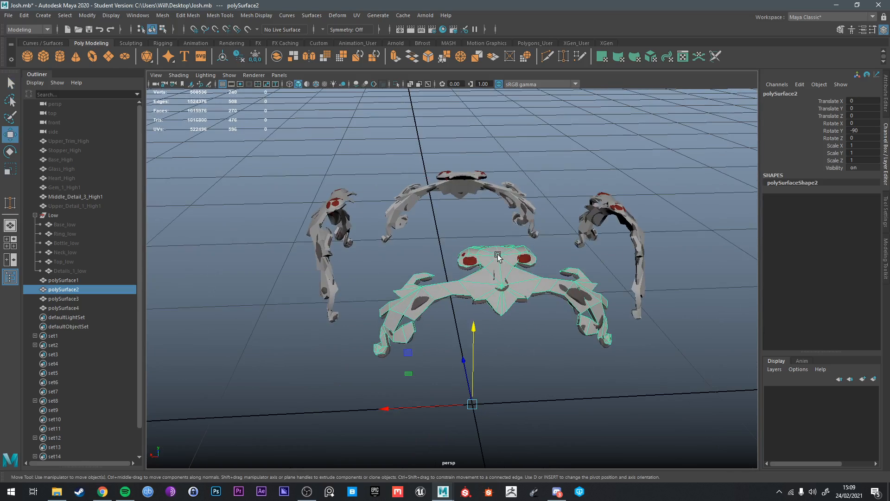
pyautogui.moveTo(472, 336); pyautogui.dragTo(512, 361)
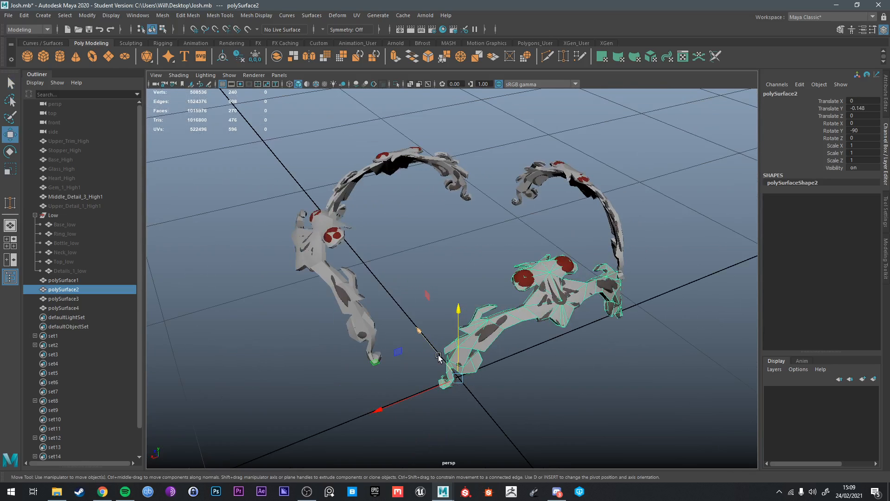
pyautogui.moveTo(438, 353); pyautogui.dragTo(439, 354)
pyautogui.keyDown('alt'); pyautogui.moveTo(552, 355); pyautogui.dragTo(560, 330); pyautogui.keyUp('alt')
pyautogui.press('q')
pyautogui.moveTo(565, 236); pyautogui.dragTo(615, 223, button='right')
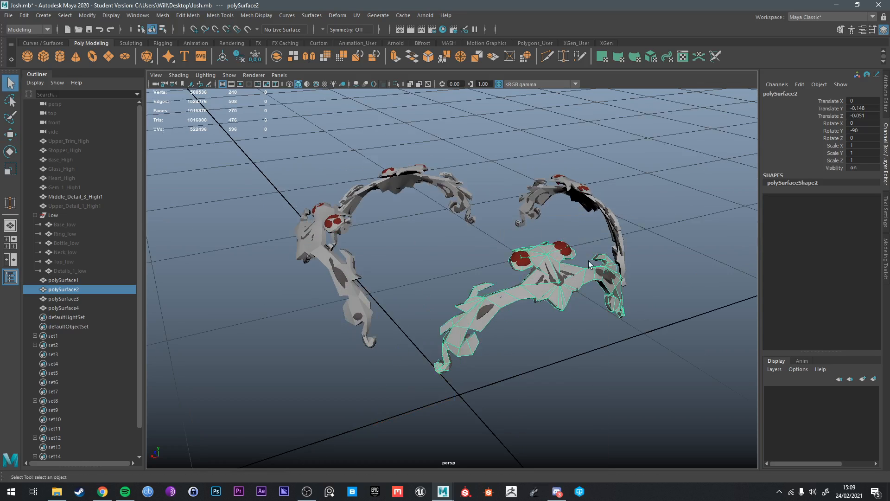
# Step: Isolate the Middle_Detail_3_High1 mesh together with the four low-poly ornament copies
pyautogui.click(625, 332)
pyautogui.keyDown('alt'); pyautogui.moveTo(624, 332); pyautogui.dragTo(503, 290); pyautogui.keyUp('alt')
pyautogui.scroll(-6, 502, 291)
pyautogui.moveTo(367, 209); pyautogui.dragTo(593, 346)
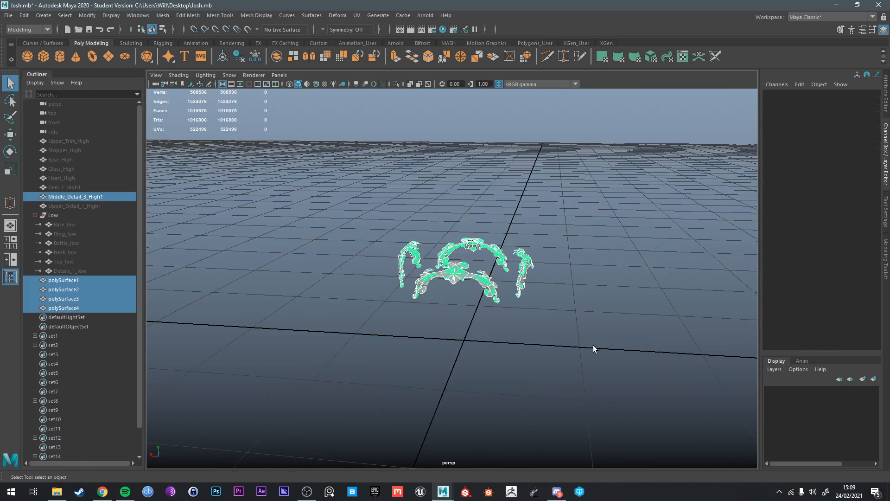
pyautogui.hotkey('ctrl', '1')
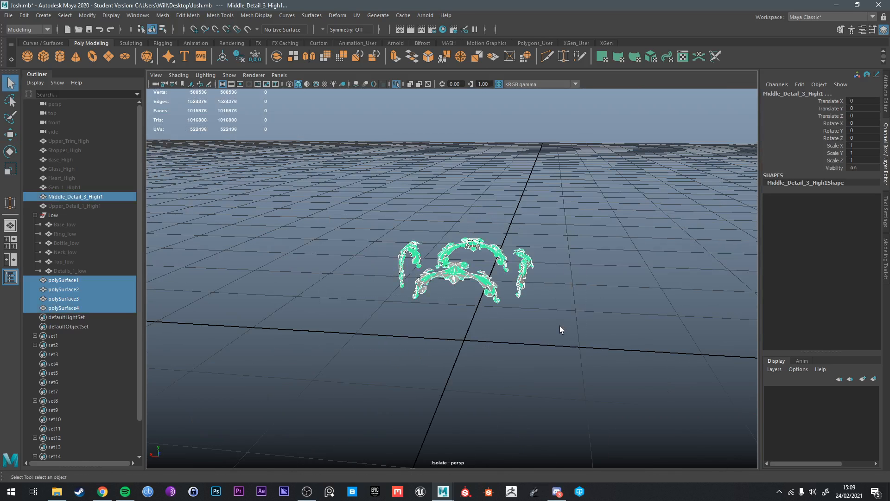
# Step: Unhide all high-poly and low-poly meshes from Upper_Trim_High to Details_1_low and leave the isolated view
pyautogui.click(65, 141)
pyautogui.scroll(-2, 99, 274)
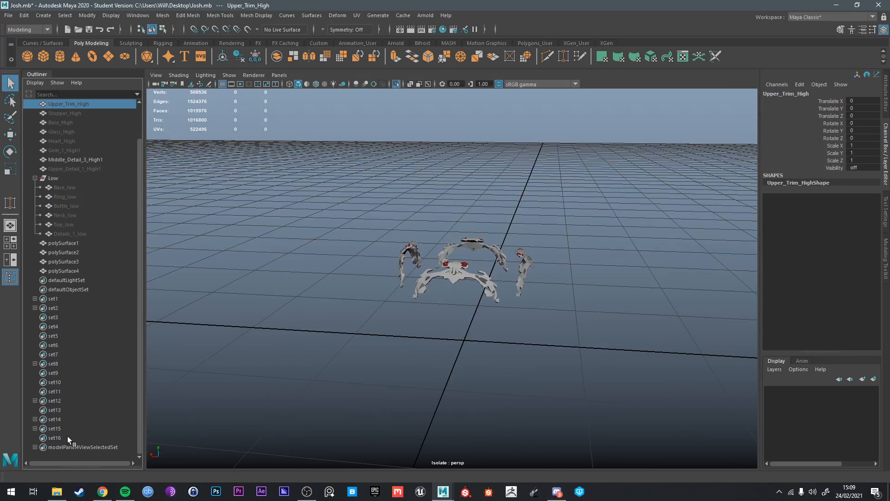
pyautogui.keyDown('shift'); pyautogui.click(65, 234); pyautogui.keyUp('shift')
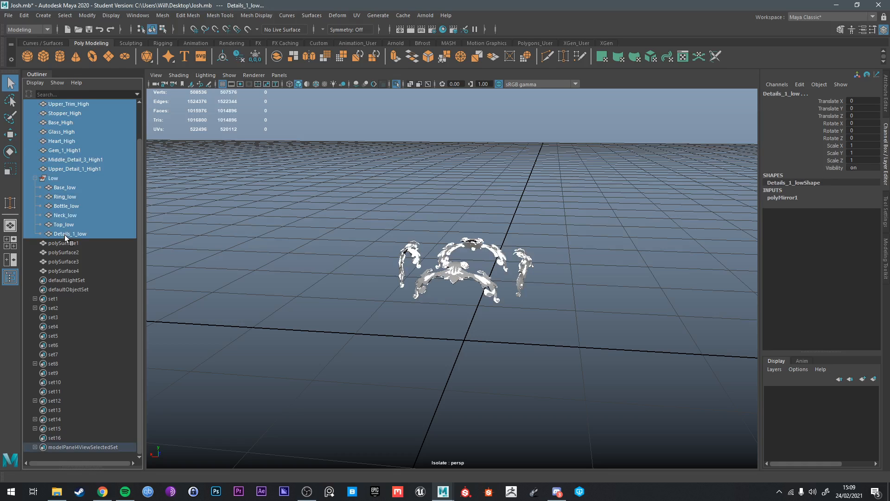
pyautogui.moveTo(367, 213); pyautogui.dragTo(546, 324)
pyautogui.hotkey('ctrl', '1')
pyautogui.click(593, 268)
pyautogui.scroll(5, 594, 268)
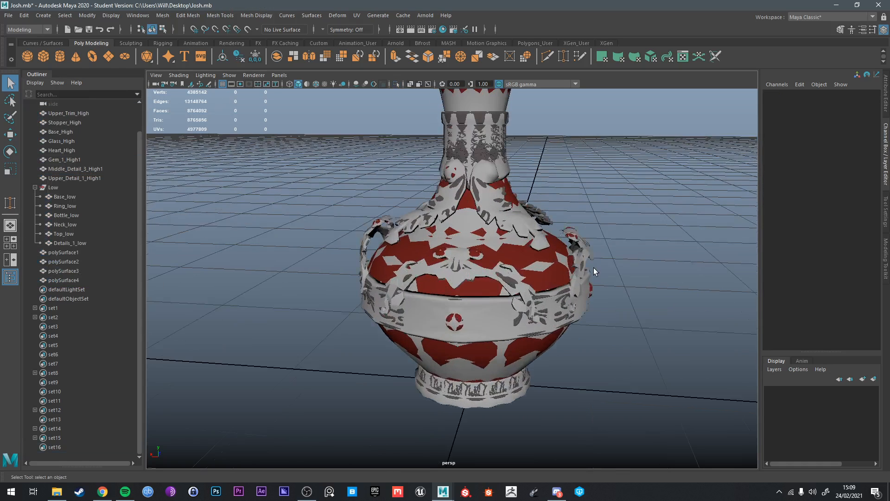
pyautogui.keyDown('alt'); pyautogui.moveTo(594, 268); pyautogui.dragTo(313, 275); pyautogui.keyUp('alt')
# Step: Delete the leftover sets set1 to set16 from the scene
pyautogui.click(61, 253)
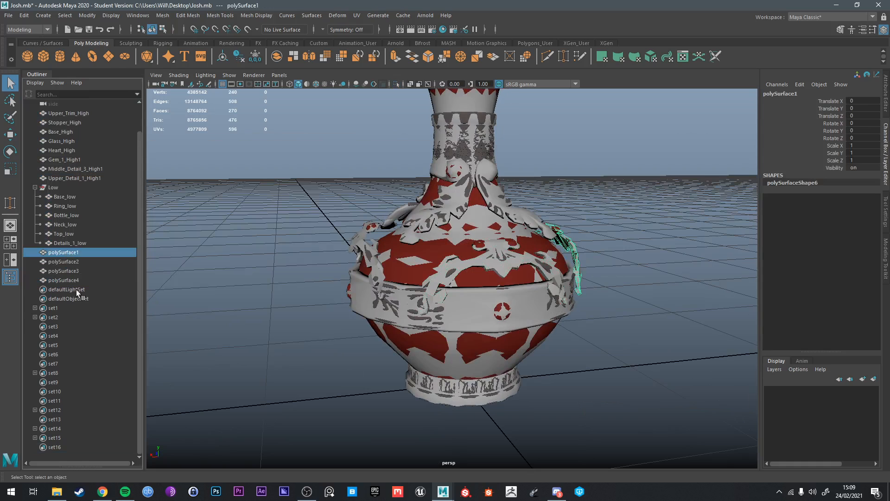
pyautogui.scroll(-5, 428, 179)
pyautogui.moveTo(371, 163); pyautogui.dragTo(608, 357)
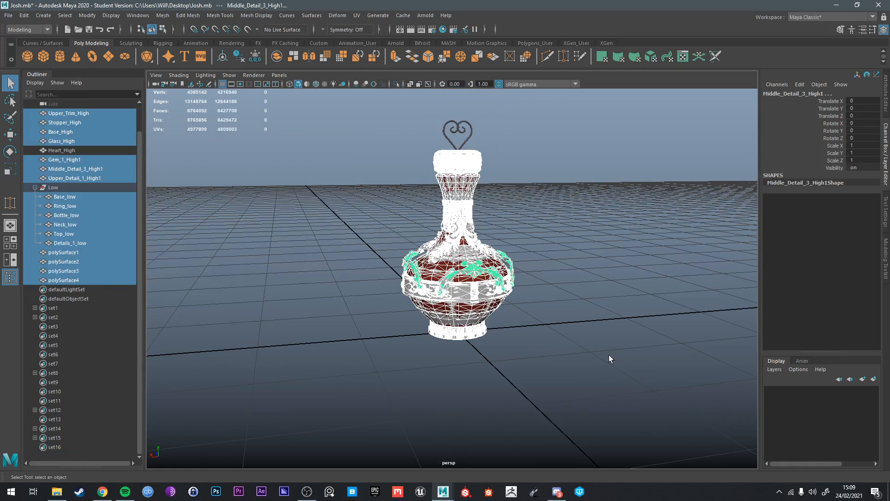
pyautogui.click(70, 289)
pyautogui.click(60, 308)
pyautogui.keyDown('shift'); pyautogui.click(65, 448); pyautogui.keyUp('shift')
pyautogui.press('Delete')
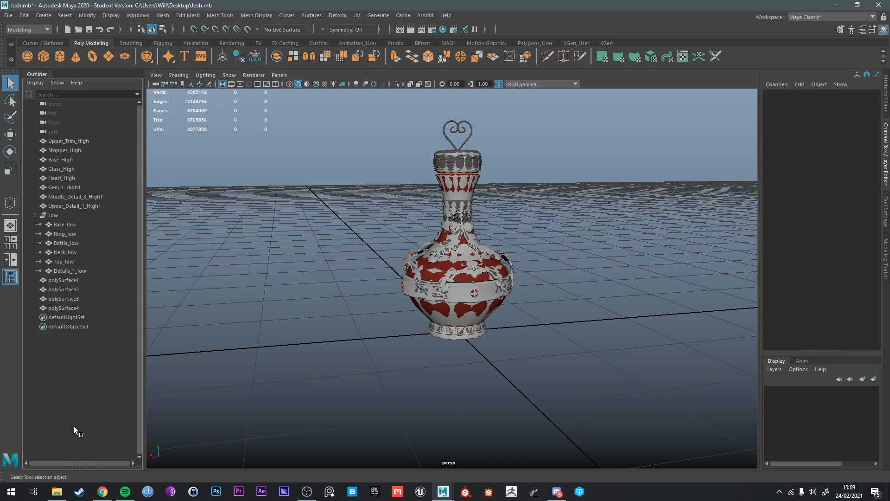
# Step: Isolate the low-poly meshes from Base_low to polySurface4 and check how they fit together on the bottle
pyautogui.click(69, 280)
pyautogui.click(63, 225)
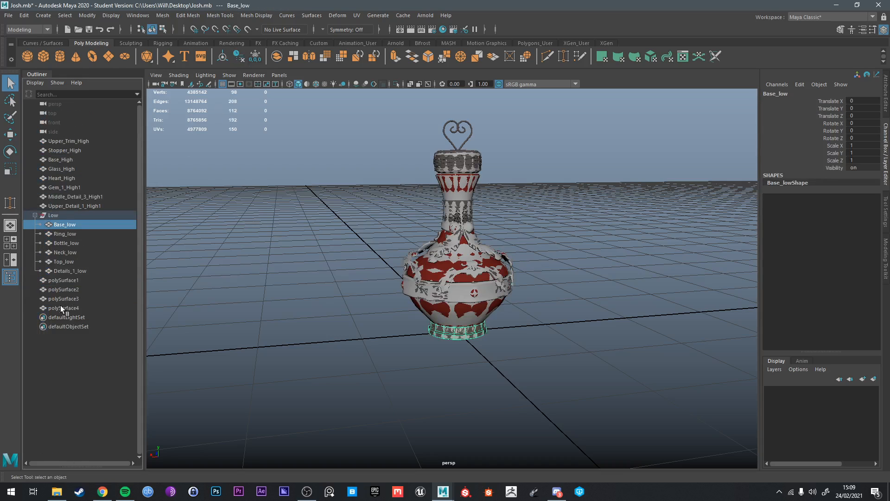
pyautogui.keyDown('shift'); pyautogui.click(65, 308); pyautogui.keyUp('shift')
pyautogui.hotkey('ctrl', '1')
pyautogui.moveTo(504, 269)
pyautogui.keyDown('alt'); pyautogui.mouseDown()
pyautogui.moveTo(539, 284)
pyautogui.moveTo(501, 274)
pyautogui.moveTo(542, 260)
pyautogui.moveTo(523, 263)
pyautogui.moveTo(547, 232)
pyautogui.moveTo(519, 262)
pyautogui.moveTo(533, 204)
pyautogui.moveTo(559, 315)
pyautogui.moveTo(569, 196)
pyautogui.moveTo(542, 277)
pyautogui.moveTo(516, 135)
pyautogui.moveTo(510, 171)
pyautogui.moveTo(568, 221)
pyautogui.moveTo(466, 234)
pyautogui.mouseUp(); pyautogui.keyUp('alt')
pyautogui.scroll(5, 523, 264)
pyautogui.scroll(5, 519, 262)
pyautogui.scroll(-5, 519, 262)
pyautogui.press('6')
pyautogui.scroll(2, 467, 234)
# Step: Move and rotate the lower tip vertices of a Details_1_low leaf so they fit the high-poly leaf tip
pyautogui.click(416, 239)
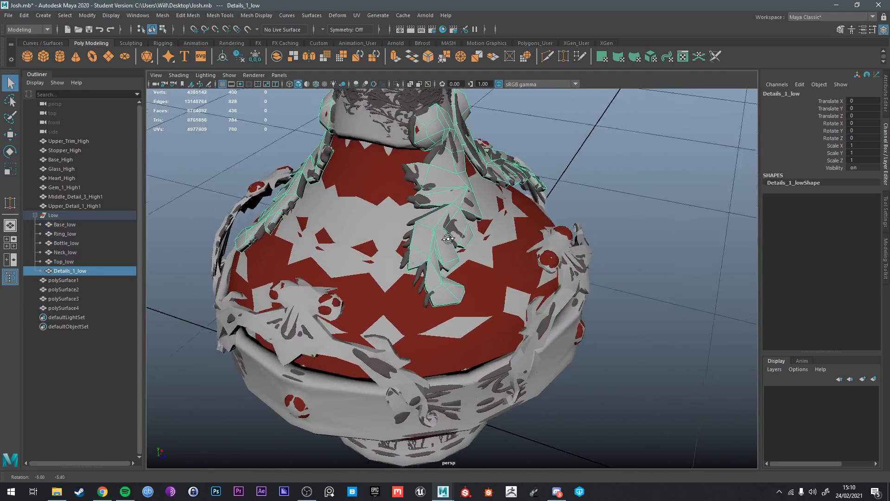
pyautogui.scroll(2, 418, 269)
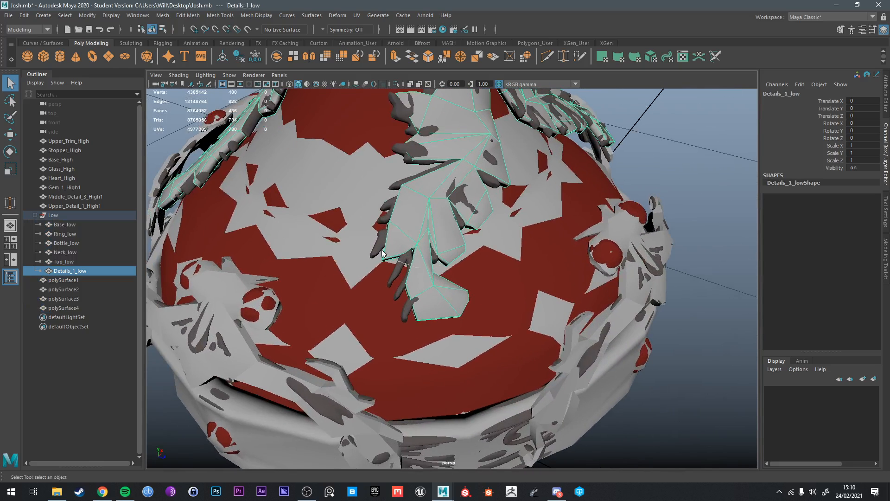
pyautogui.moveTo(382, 253); pyautogui.dragTo(402, 248, button='right')
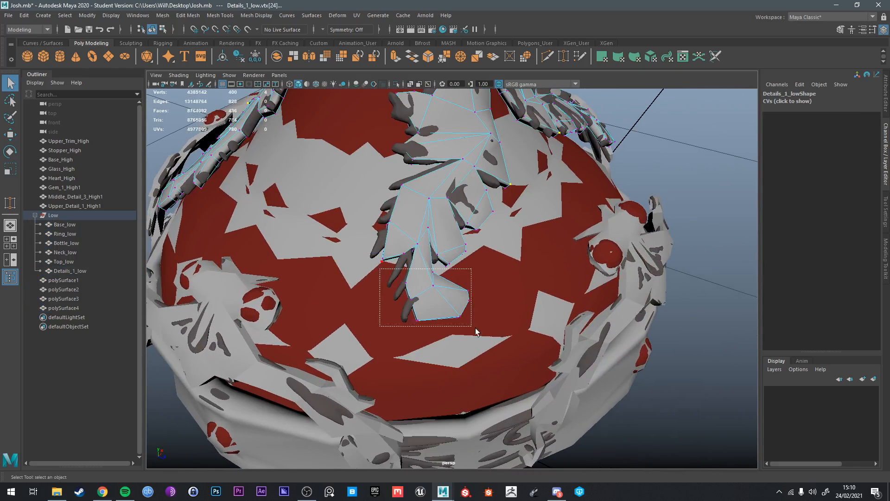
pyautogui.press('w')
pyautogui.keyDown('alt'); pyautogui.moveTo(498, 325); pyautogui.dragTo(373, 290); pyautogui.keyUp('alt')
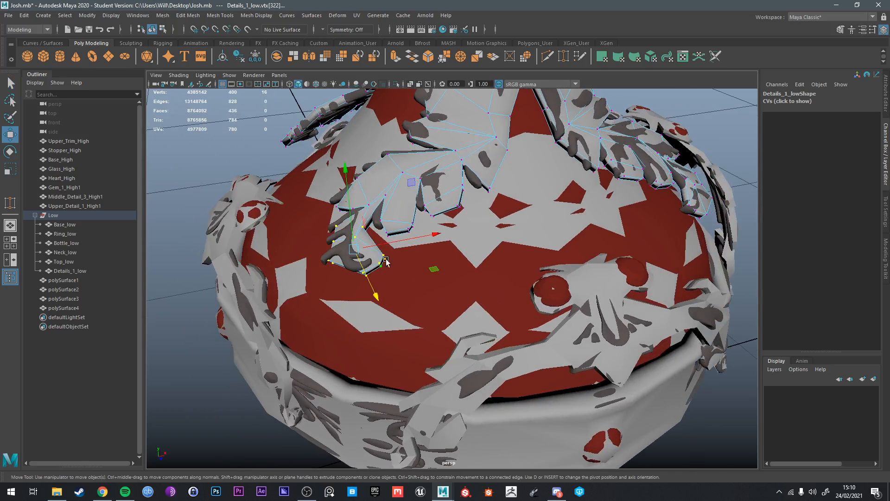
pyautogui.keyDown('alt'); pyautogui.moveTo(373, 246); pyautogui.dragTo(420, 276); pyautogui.keyUp('alt')
pyautogui.press('e')
pyautogui.keyDown('alt'); pyautogui.moveTo(421, 238); pyautogui.dragTo(427, 326, button='middle'); pyautogui.keyUp('alt')
pyautogui.keyDown('alt'); pyautogui.moveTo(428, 326); pyautogui.dragTo(408, 273); pyautogui.keyUp('alt')
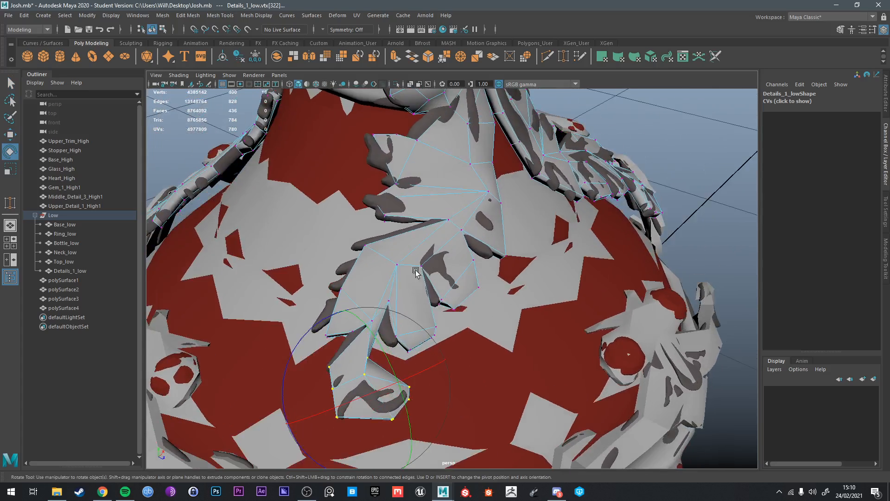
pyautogui.scroll(-2, 415, 241)
pyautogui.keyDown('alt'); pyautogui.moveTo(417, 219); pyautogui.dragTo(413, 235, button='middle'); pyautogui.keyUp('alt')
pyautogui.keyDown('alt'); pyautogui.moveTo(413, 235); pyautogui.dragTo(419, 213); pyautogui.keyUp('alt')
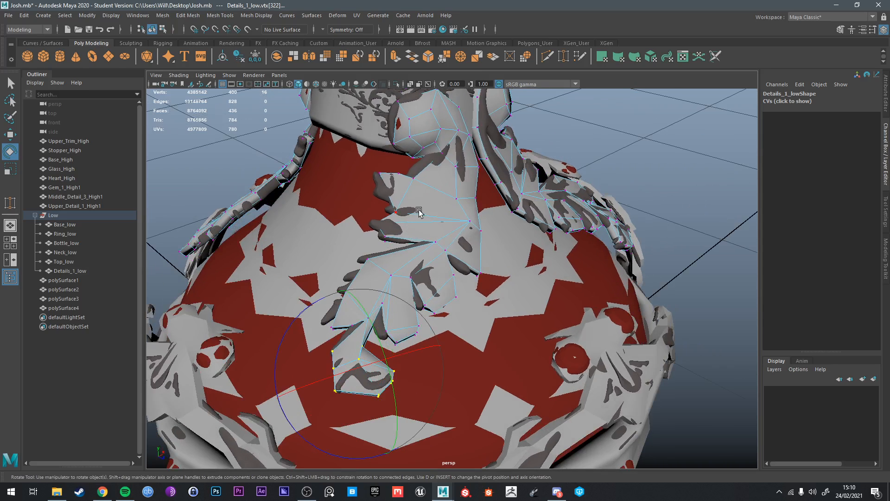
# Step: Move the outer edge vertices just above the leaf tip to follow the high-poly surface
pyautogui.keyDown('alt'); pyautogui.moveTo(358, 258); pyautogui.dragTo(394, 264); pyautogui.keyUp('alt')
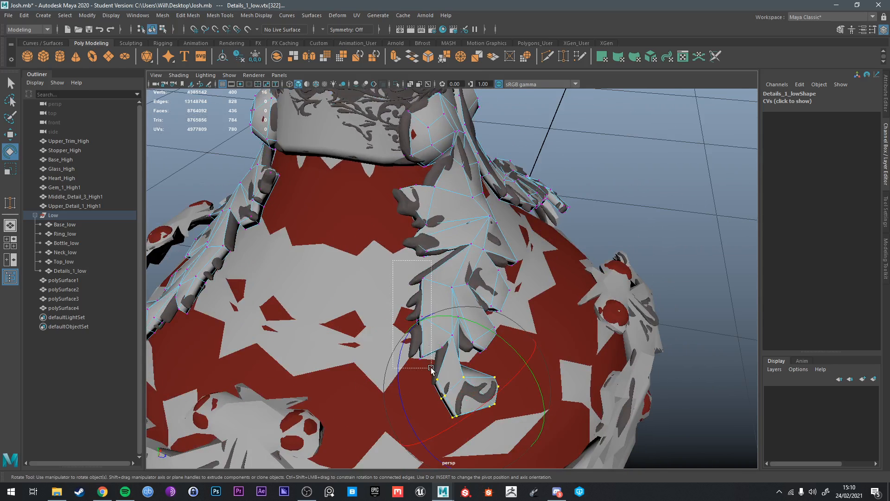
pyautogui.moveTo(432, 368); pyautogui.dragTo(431, 369)
pyautogui.press('w')
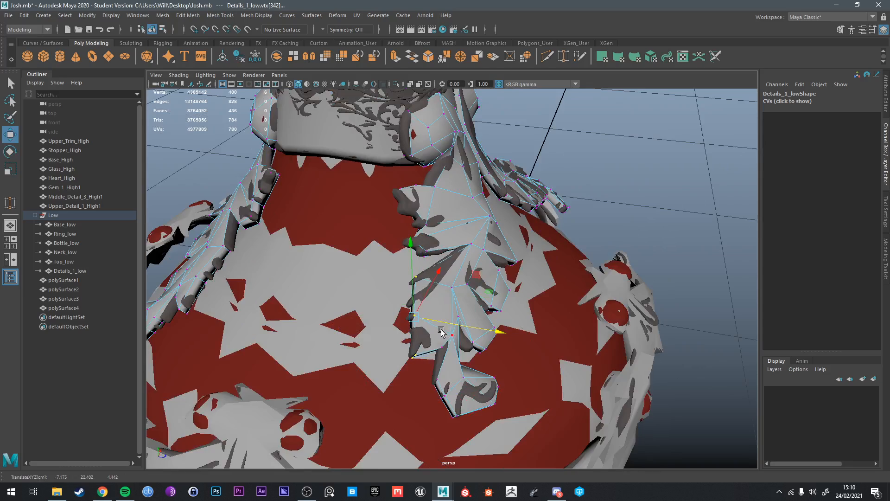
pyautogui.keyDown('alt'); pyautogui.moveTo(442, 330); pyautogui.dragTo(393, 233); pyautogui.keyUp('alt')
pyautogui.press('q')
pyautogui.keyDown('alt'); pyautogui.moveTo(410, 236); pyautogui.dragTo(393, 235); pyautogui.keyUp('alt')
pyautogui.hotkey('ctrl', 'z')
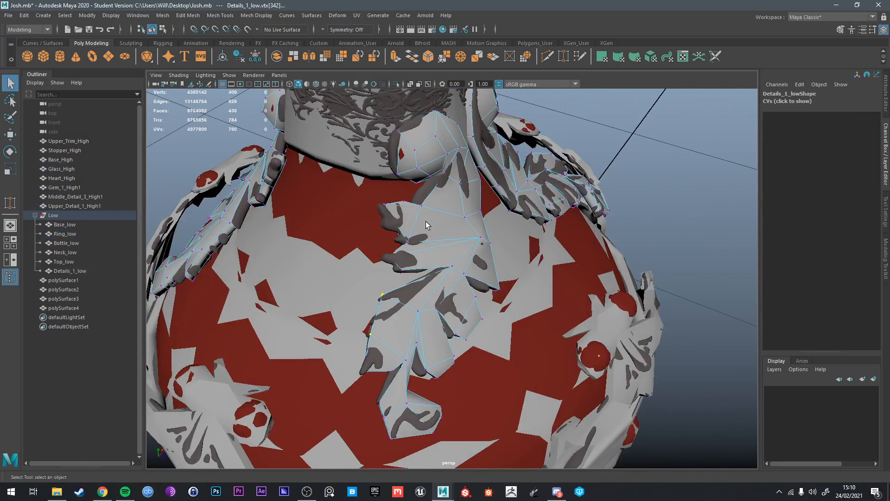
# Step: Move the vertices of the leaf's middle, upper and inner lobes to align them with the high-poly leaf
pyautogui.press('w')
pyautogui.moveTo(410, 269); pyautogui.dragTo(394, 231)
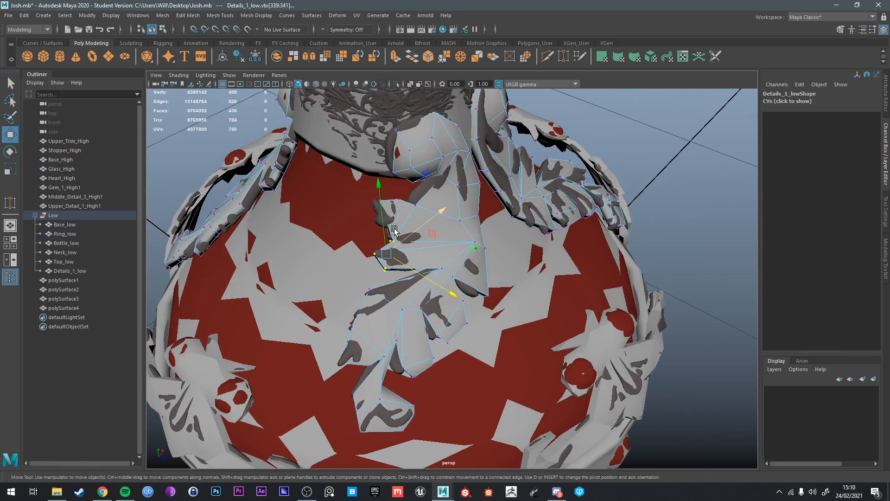
pyautogui.moveTo(393, 195); pyautogui.dragTo(438, 221)
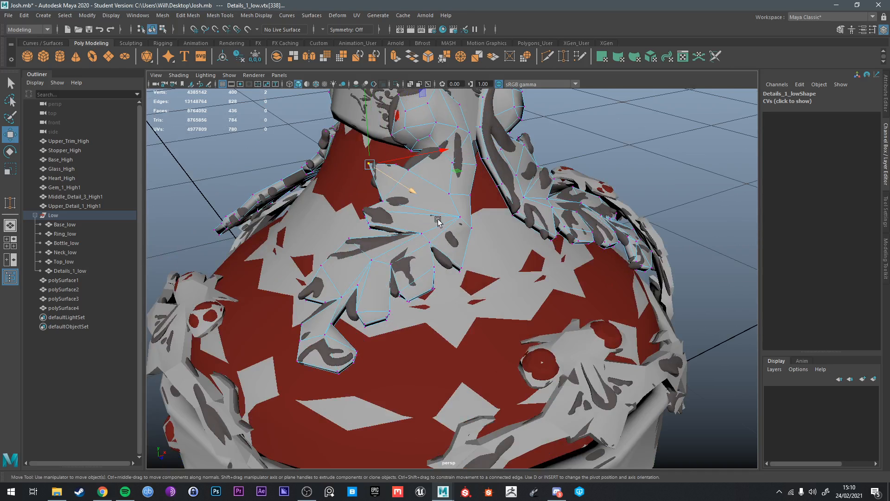
pyautogui.moveTo(474, 272); pyautogui.dragTo(426, 194)
pyautogui.press('q')
pyautogui.keyDown('alt'); pyautogui.moveTo(412, 163); pyautogui.dragTo(439, 193, button='right'); pyautogui.keyUp('alt')
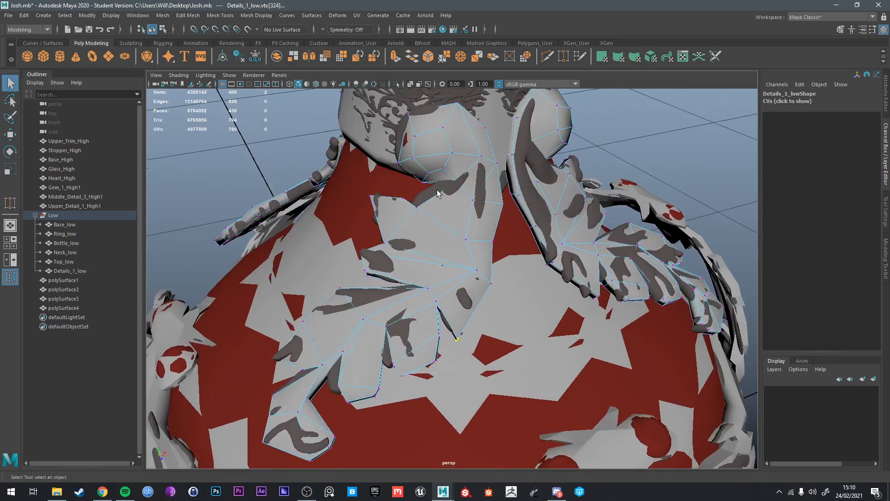
pyautogui.keyDown('alt'); pyautogui.moveTo(439, 193); pyautogui.dragTo(450, 215, button='middle'); pyautogui.keyUp('alt')
# Step: Select only the front leaf's rounded knob vertices near the bottle neck and shift them onto the high-poly knob
pyautogui.keyDown('alt'); pyautogui.moveTo(442, 206); pyautogui.dragTo(387, 135); pyautogui.keyUp('alt')
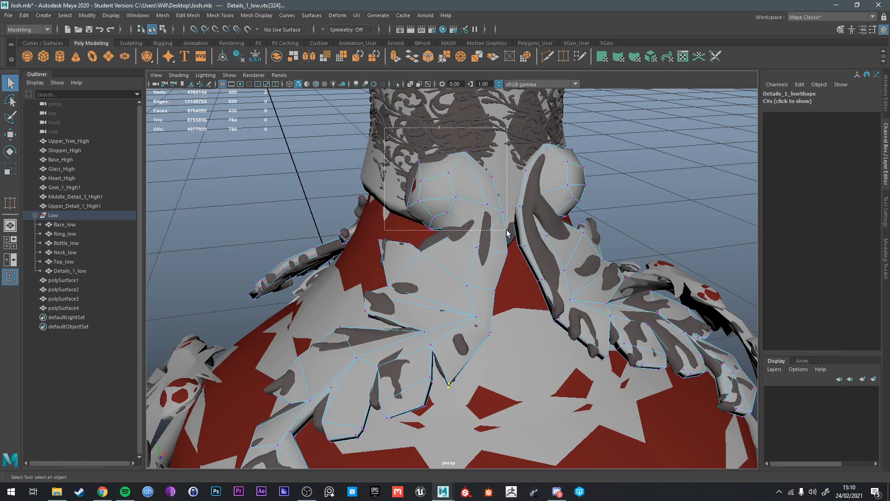
pyautogui.press('w')
pyautogui.keyDown('alt'); pyautogui.moveTo(451, 223); pyautogui.dragTo(404, 194, button='right'); pyautogui.keyUp('alt')
pyautogui.keyDown('alt'); pyautogui.moveTo(404, 194); pyautogui.dragTo(325, 172); pyautogui.keyUp('alt')
pyautogui.keyDown('ctrl'); pyautogui.moveTo(299, 168); pyautogui.dragTo(382, 263); pyautogui.keyUp('ctrl')
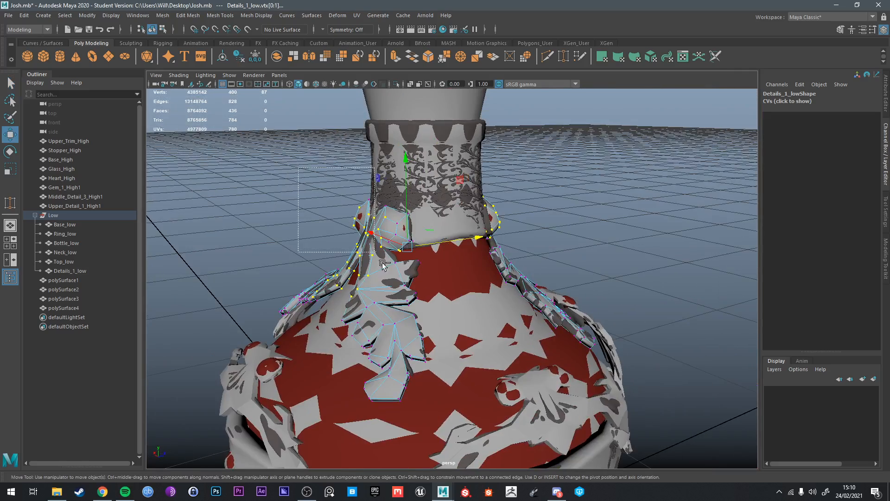
pyautogui.keyDown('ctrl'); pyautogui.moveTo(443, 344); pyautogui.dragTo(445, 345); pyautogui.keyUp('ctrl')
pyautogui.keyDown('alt'); pyautogui.moveTo(445, 345); pyautogui.dragTo(376, 331); pyautogui.keyUp('alt')
pyautogui.keyDown('alt'); pyautogui.moveTo(376, 332); pyautogui.dragTo(408, 311, button='right'); pyautogui.keyUp('alt')
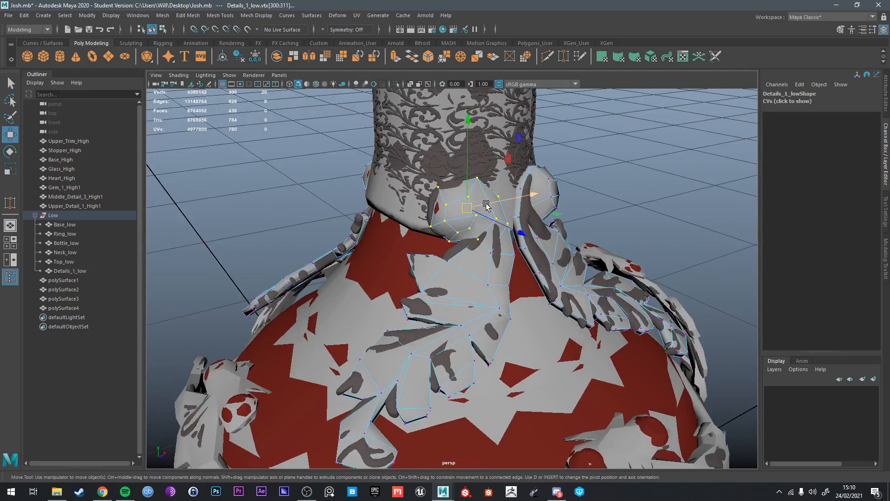
pyautogui.moveTo(487, 204); pyautogui.dragTo(482, 204)
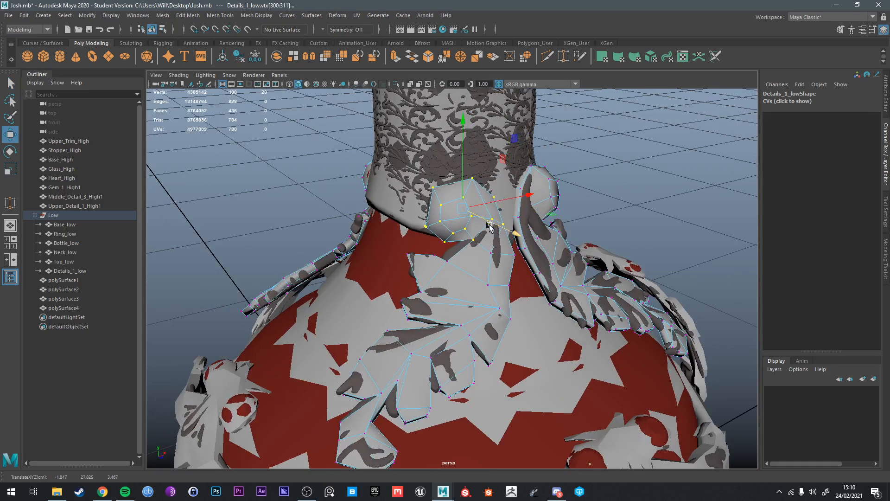
# Step: Move the leaf vertices just below the knob to fit the high-poly surface and return to object mode
pyautogui.moveTo(457, 268); pyautogui.dragTo(459, 270)
pyautogui.press('w')
pyautogui.moveTo(460, 271); pyautogui.dragTo(478, 258)
pyautogui.press('w')
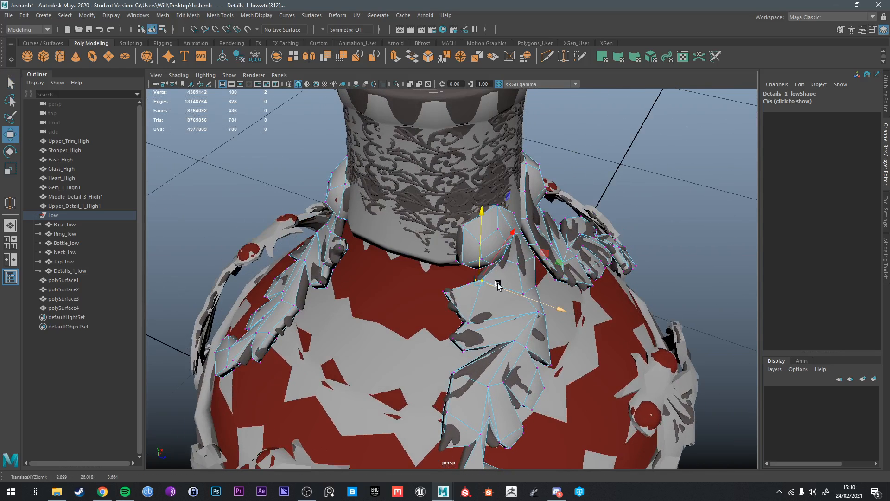
pyautogui.keyDown('alt'); pyautogui.moveTo(499, 286); pyautogui.dragTo(488, 245); pyautogui.keyUp('alt')
pyautogui.press('q')
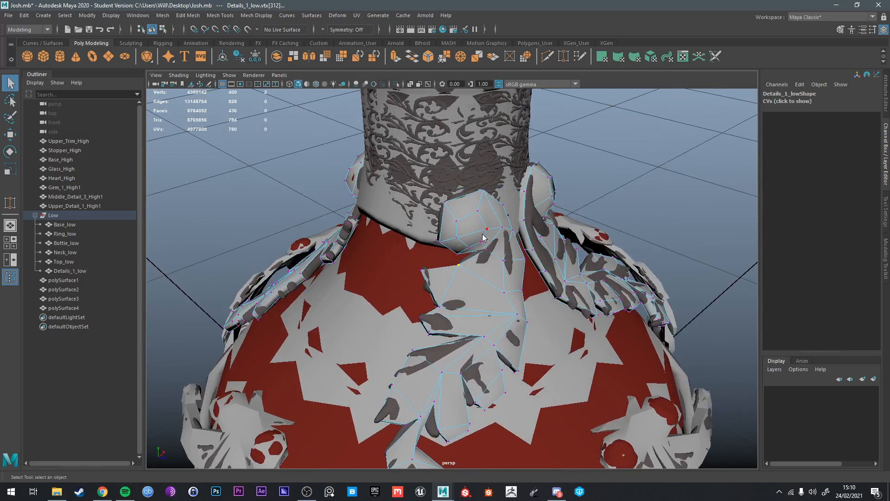
pyautogui.moveTo(547, 206); pyautogui.dragTo(551, 204, button='right')
pyautogui.scroll(-5, 579, 202)
pyautogui.click(644, 191)
pyautogui.keyDown('alt'); pyautogui.moveTo(542, 255); pyautogui.dragTo(441, 291); pyautogui.keyUp('alt')
pyautogui.moveTo(431, 274); pyautogui.dragTo(494, 224, button='right')
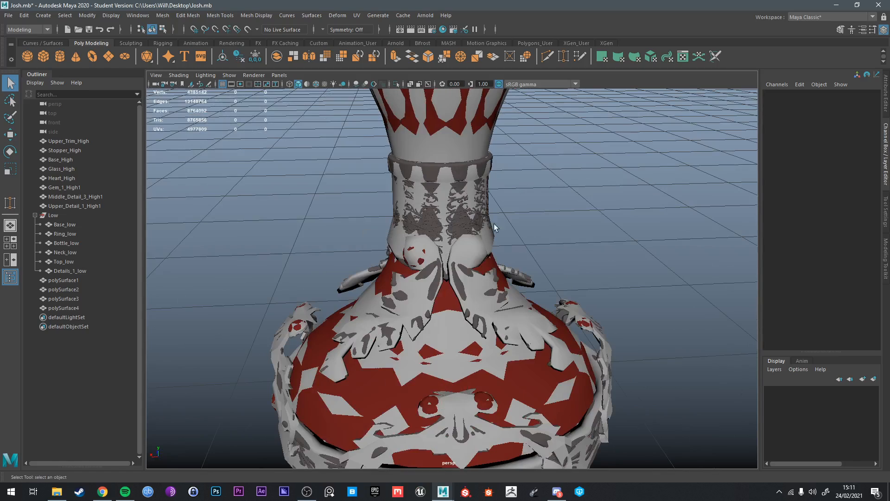
# Step: Examine the Heart_High mesh on the stopper, its polygon density, and the low-poly coverage of the whole bottle
pyautogui.scroll(-5, 549, 227)
pyautogui.keyDown('alt'); pyautogui.moveTo(479, 151); pyautogui.dragTo(484, 234, button='middle'); pyautogui.keyUp('alt')
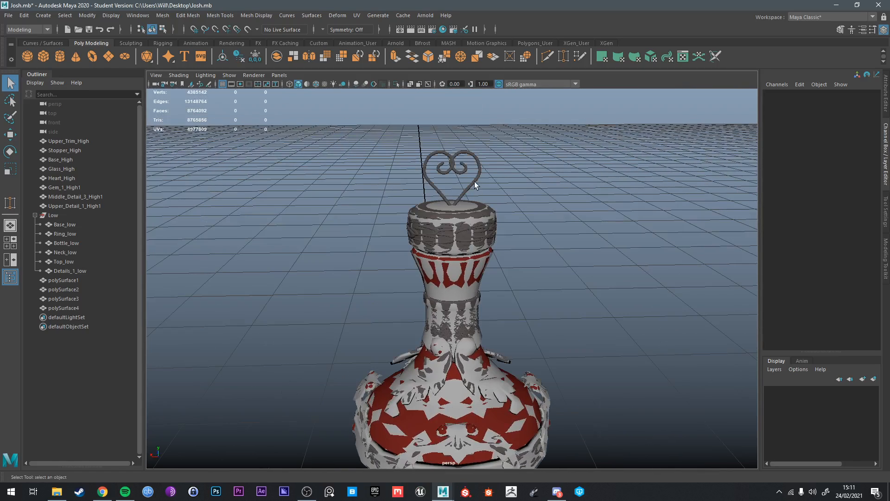
pyautogui.click(474, 182)
pyautogui.scroll(1, 475, 181)
pyautogui.keyDown('alt'); pyautogui.moveTo(478, 178); pyautogui.dragTo(478, 218, button='middle'); pyautogui.keyUp('alt')
pyautogui.scroll(4, 478, 219)
pyautogui.scroll(-2, 492, 223)
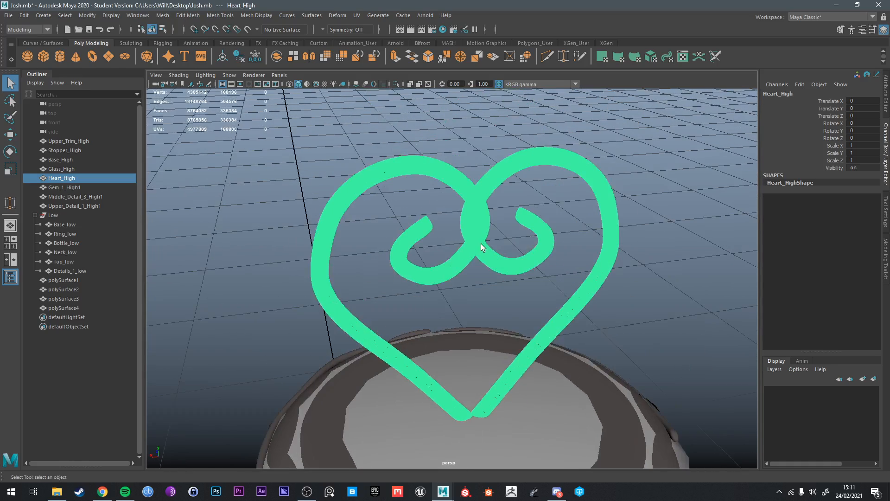
pyautogui.scroll(4, 445, 227)
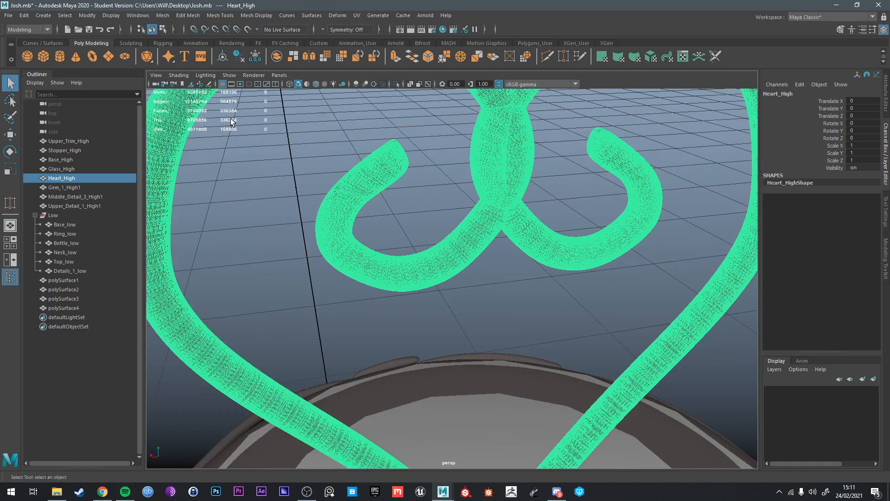
pyautogui.scroll(-5, 464, 176)
pyautogui.click(574, 204)
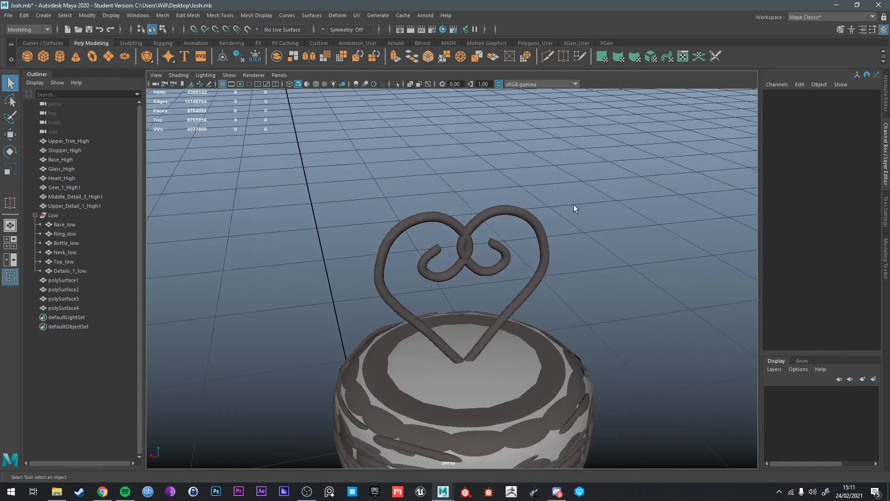
pyautogui.scroll(3, 533, 213)
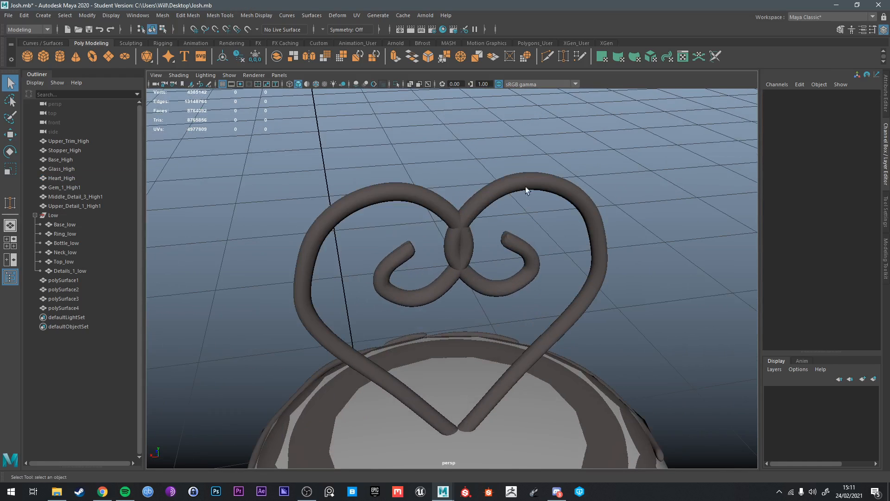
pyautogui.scroll(-6, 528, 316)
pyautogui.keyDown('alt'); pyautogui.moveTo(488, 363); pyautogui.dragTo(568, 241); pyautogui.keyUp('alt')
pyautogui.scroll(-3, 562, 338)
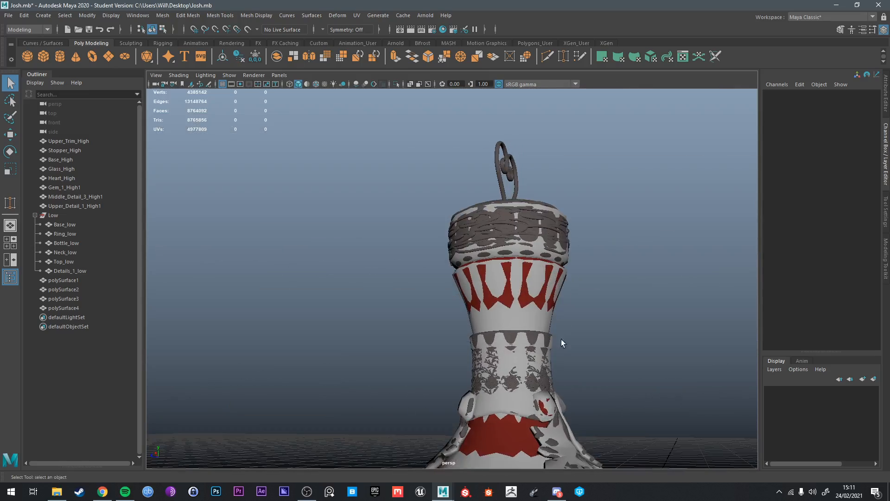
pyautogui.scroll(-4, 561, 338)
pyautogui.keyDown('alt'); pyautogui.moveTo(453, 441); pyautogui.dragTo(505, 413); pyautogui.keyUp('alt')
pyautogui.keyDown('alt'); pyautogui.moveTo(504, 380); pyautogui.dragTo(502, 309, button='middle'); pyautogui.keyUp('alt')
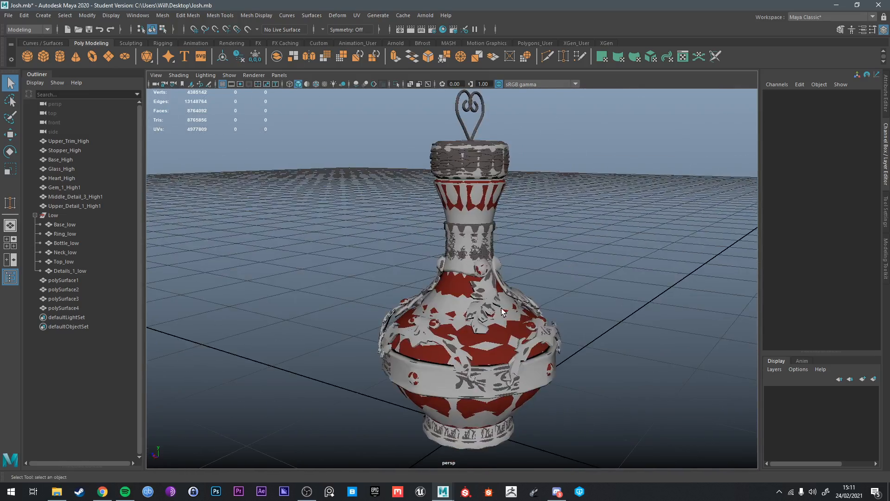
# Step: Inspect the bottle's stopper and the curled heart wire on top of it from several angles
pyautogui.keyDown('alt'); pyautogui.moveTo(504, 312); pyautogui.dragTo(538, 315); pyautogui.keyUp('alt')
pyautogui.scroll(3, 533, 322)
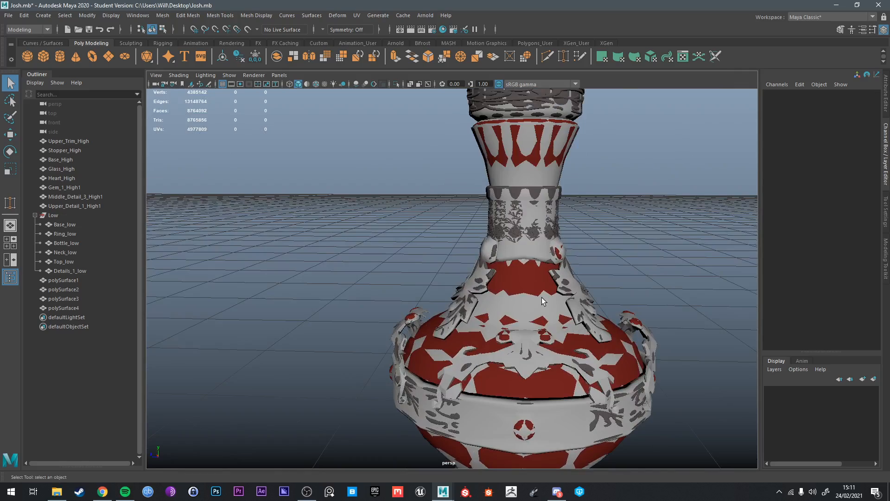
pyautogui.keyDown('alt'); pyautogui.moveTo(572, 263); pyautogui.dragTo(496, 351, button='middle'); pyautogui.keyUp('alt')
pyautogui.keyDown('alt'); pyautogui.moveTo(548, 155); pyautogui.dragTo(461, 258); pyautogui.keyUp('alt')
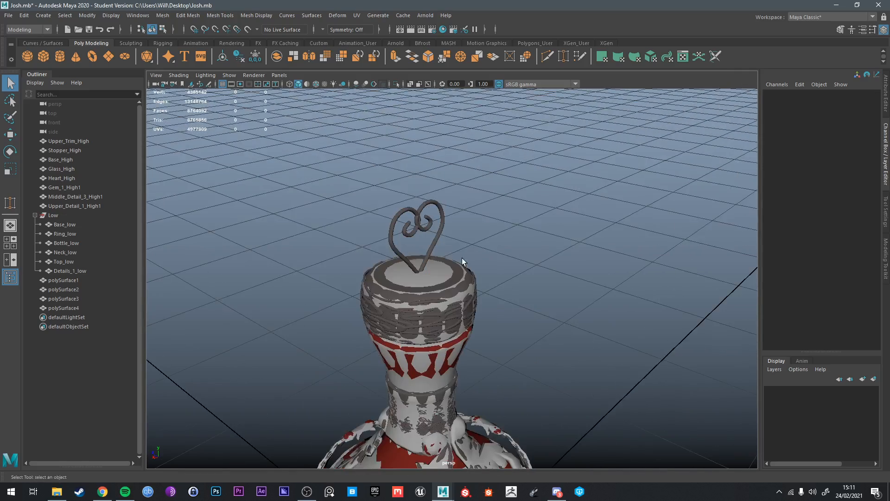
pyautogui.keyDown('alt'); pyautogui.moveTo(493, 205); pyautogui.dragTo(546, 238, button='middle'); pyautogui.keyUp('alt')
pyautogui.keyDown('alt'); pyautogui.moveTo(547, 238); pyautogui.dragTo(468, 237); pyautogui.keyUp('alt')
pyautogui.scroll(3, 491, 240)
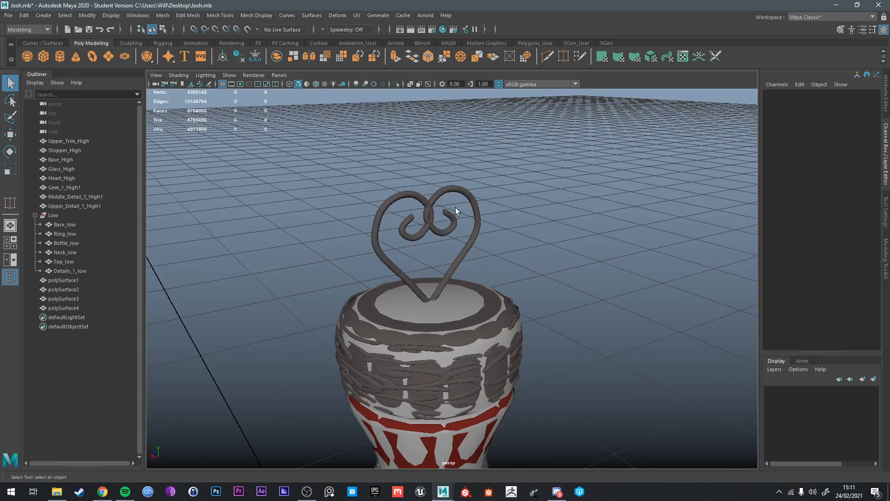
pyautogui.keyDown('alt'); pyautogui.moveTo(457, 208); pyautogui.dragTo(508, 202, button='middle'); pyautogui.keyUp('alt')
pyautogui.keyDown('alt'); pyautogui.moveTo(538, 226); pyautogui.dragTo(511, 218); pyautogui.keyUp('alt')
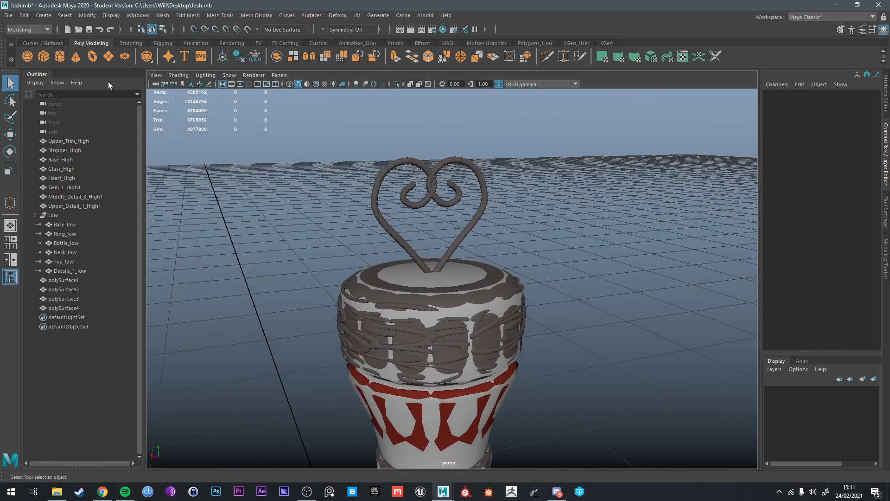
# Step: Create a polygon cylinder as the base for the low-poly heart and save the scene
pyautogui.click(59, 57)
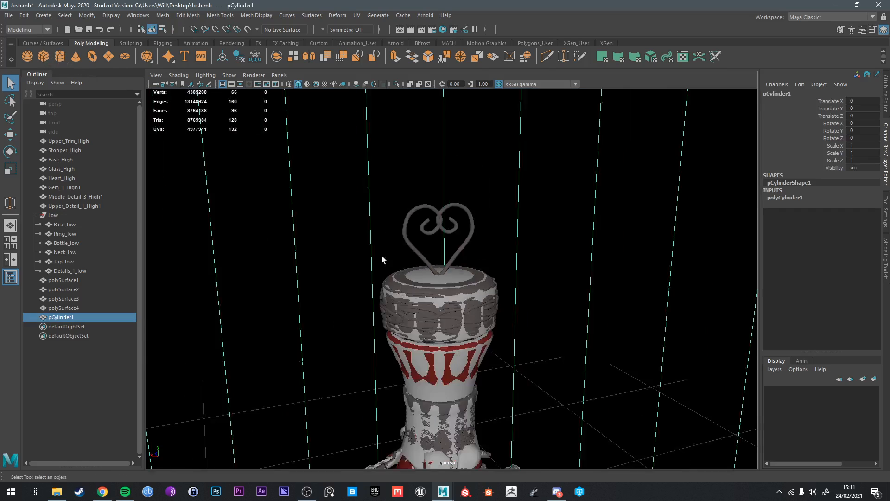
pyautogui.press('f')
pyautogui.hotkey('ctrl', 's')
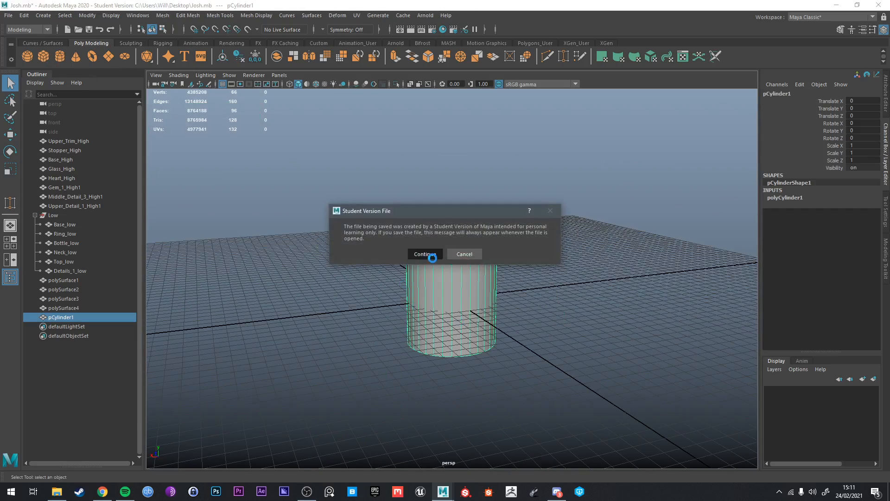
pyautogui.click(423, 254)
# Step: Reduce the new cylinder's axis subdivisions to 5
pyautogui.scroll(4, 457, 273)
pyautogui.press('w')
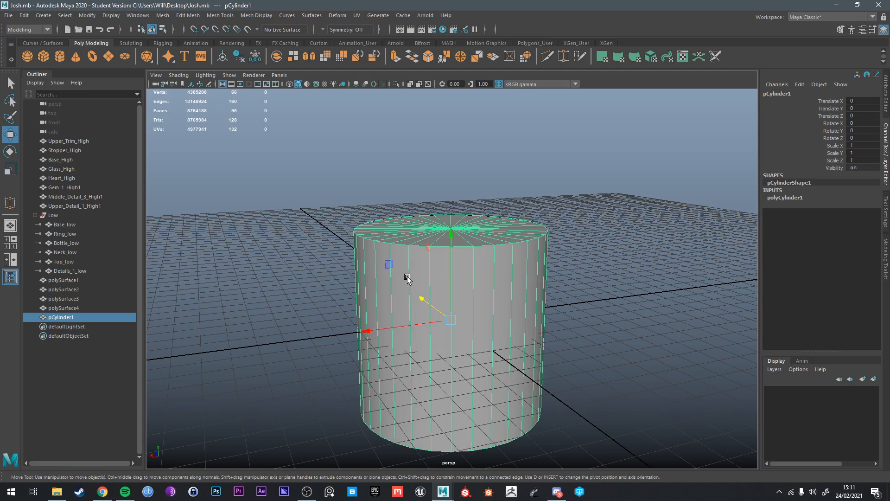
pyautogui.press('t')
pyautogui.click(684, 322)
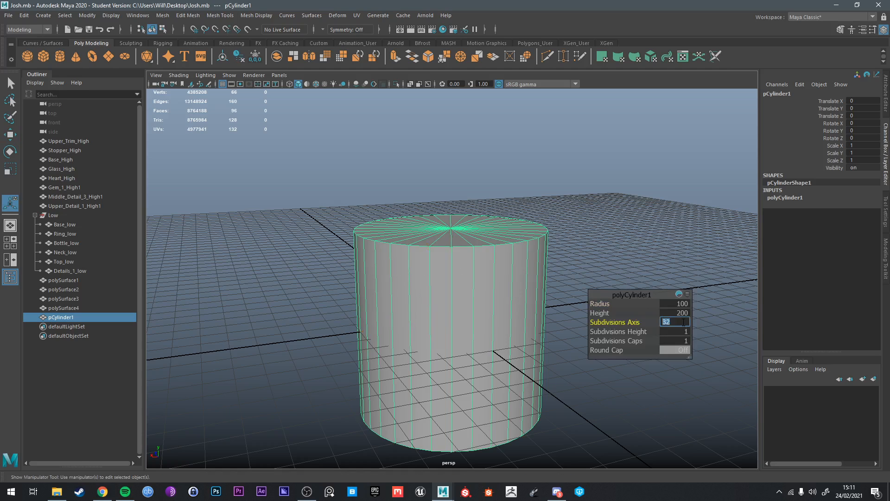
pyautogui.write('5')
pyautogui.press('Return')
# Step: Scale the five-sided cylinder uniformly down to about 0.165 and raise it onto the upper half of the bottle
pyautogui.press('r')
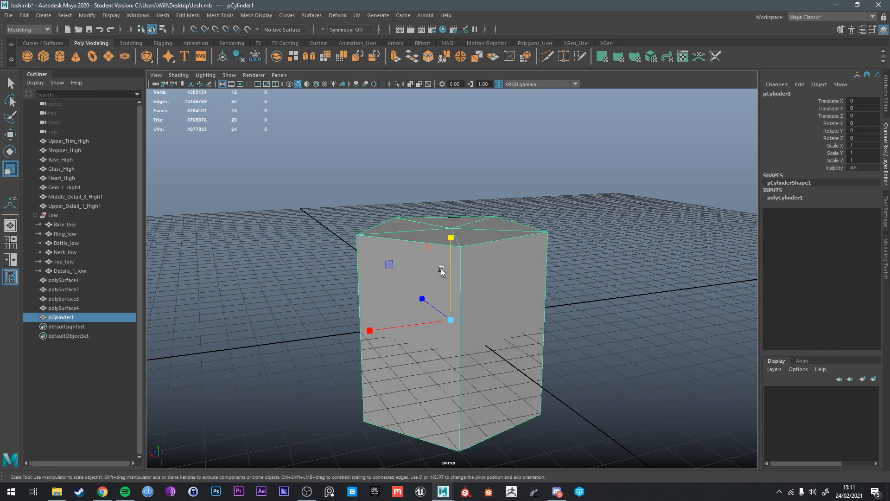
pyautogui.moveTo(452, 320); pyautogui.dragTo(317, 335)
pyautogui.scroll(5, 418, 335)
pyautogui.press('w')
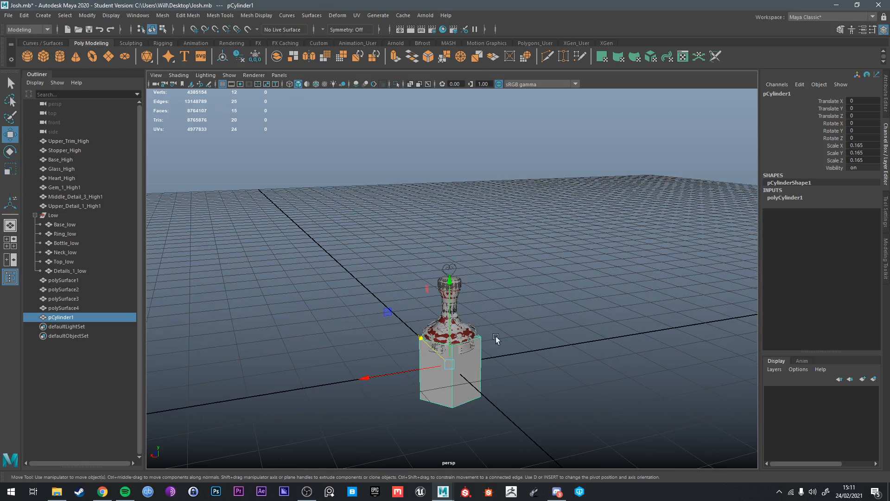
pyautogui.moveTo(451, 363); pyautogui.dragTo(452, 371)
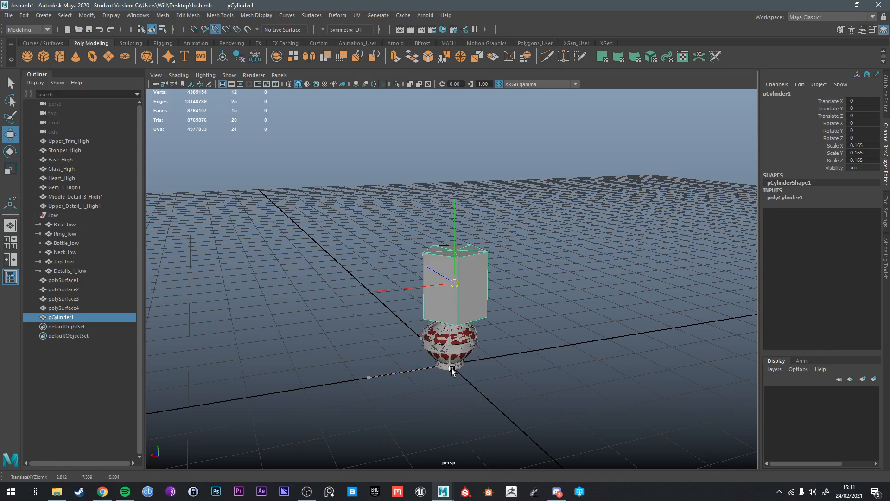
# Step: Shrink the cylinder further to a scale of about 0.006 and place it at the foot of the heart wire
pyautogui.scroll(5, 454, 286)
pyautogui.press('r')
pyautogui.moveTo(463, 299); pyautogui.dragTo(267, 345)
pyautogui.scroll(5, 502, 263)
pyautogui.keyDown('alt'); pyautogui.moveTo(502, 263); pyautogui.dragTo(523, 324, button='middle'); pyautogui.keyUp('alt')
pyautogui.press('w')
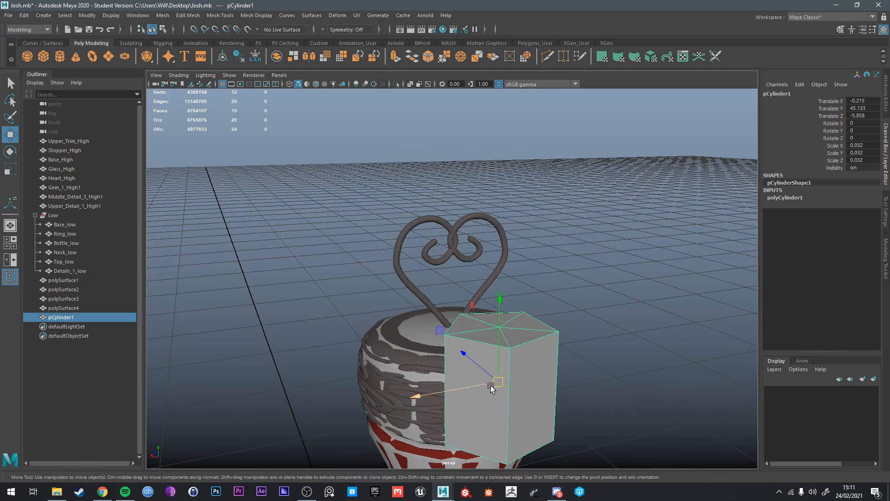
pyautogui.moveTo(498, 383); pyautogui.dragTo(383, 333)
pyautogui.press('e')
pyautogui.press('r')
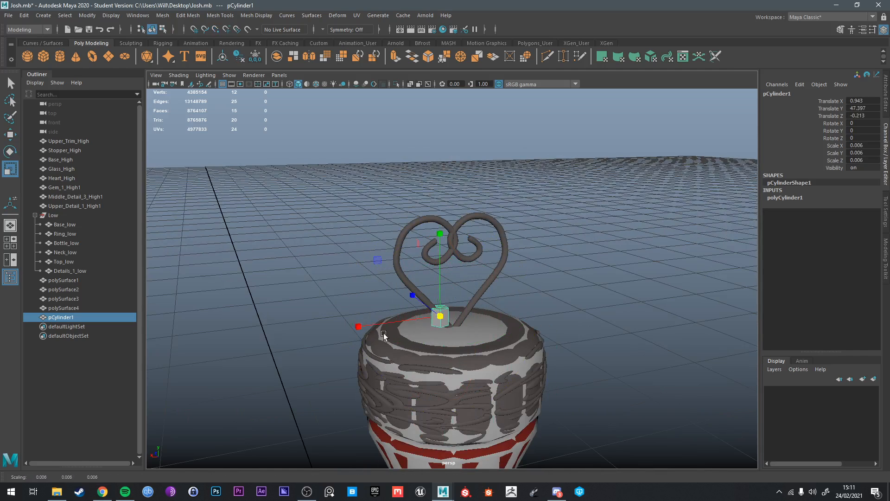
# Step: Rotate the cylinder about -34 degrees around Z to follow the slanted heart wire
pyautogui.scroll(3, 434, 319)
pyautogui.press('e')
pyautogui.scroll(3, 378, 332)
pyautogui.moveTo(514, 216); pyautogui.dragTo(541, 246)
pyautogui.press('f')
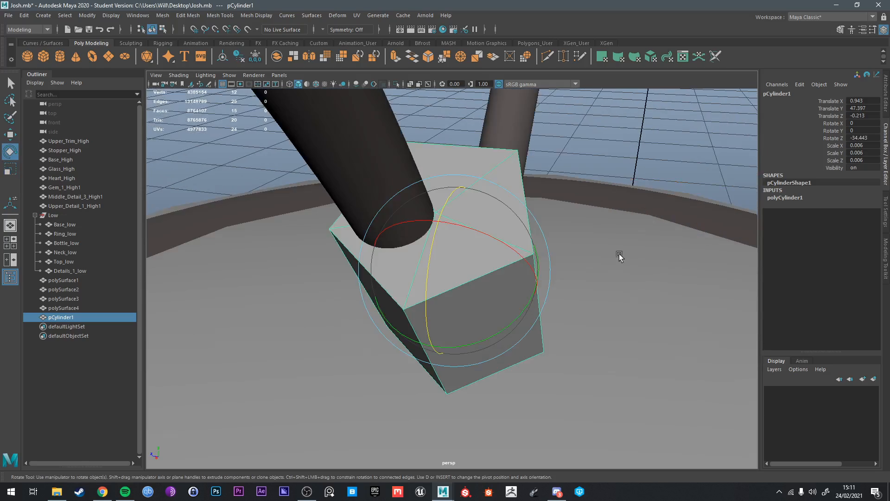
# Step: Shift the cylinder onto the heart wire in depth and scale it down to about 0.002 to match the wire's thickness
pyautogui.press('w')
pyautogui.keyDown('alt'); pyautogui.moveTo(621, 253); pyautogui.dragTo(482, 252); pyautogui.keyUp('alt')
pyautogui.moveTo(436, 271); pyautogui.dragTo(378, 284)
pyautogui.press('r')
pyautogui.press('f')
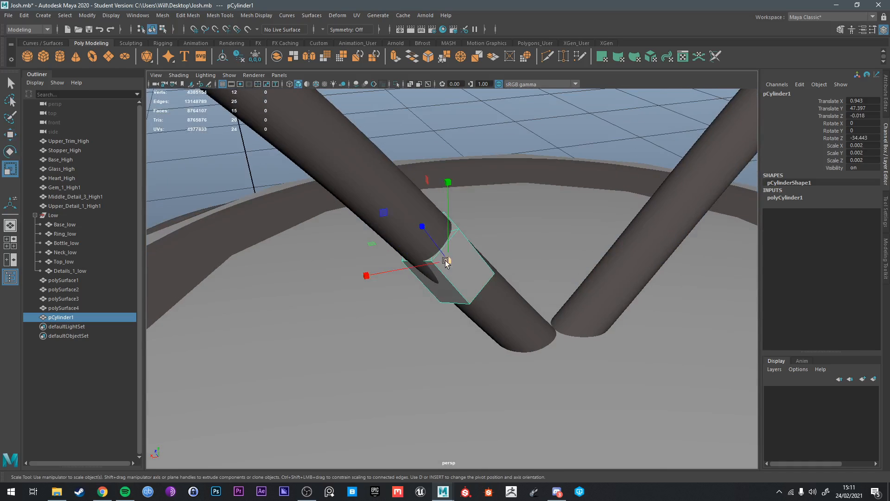
# Step: Fine-tune the cylinder's position and rotate it to about -38.3 degrees in Z so it lies along the wire's axis
pyautogui.press('e')
pyautogui.moveTo(464, 213); pyautogui.dragTo(469, 287)
pyautogui.press('w')
pyautogui.press('e')
pyautogui.press('w')
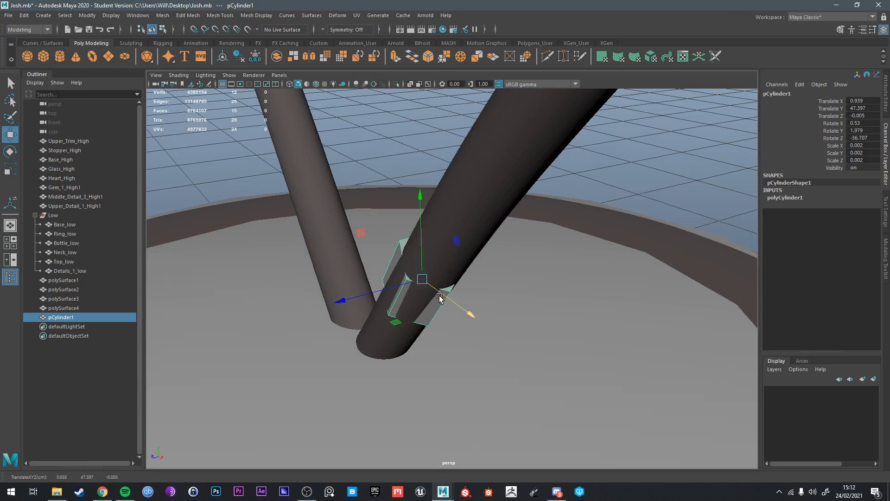
pyautogui.scroll(3, 481, 293)
pyautogui.press('e')
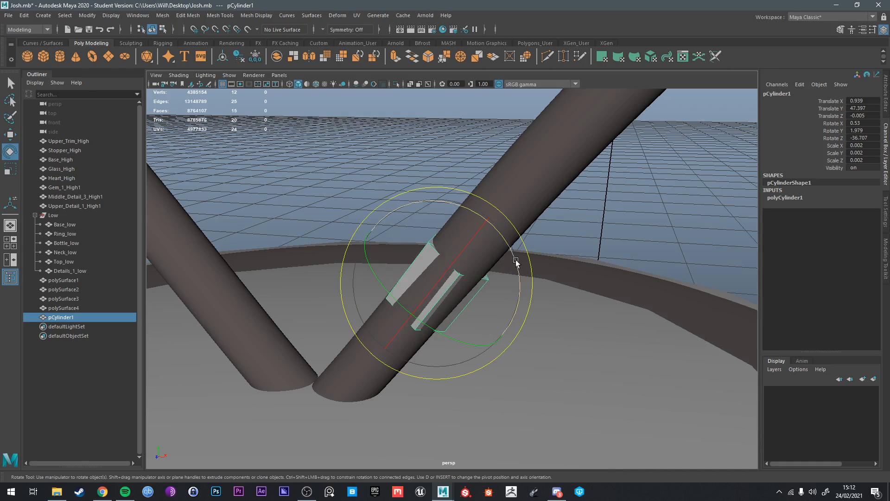
pyautogui.moveTo(519, 260); pyautogui.dragTo(513, 258)
# Step: Isolate the cylinder and delete the cap faces at its lower end
pyautogui.press('q')
pyautogui.hotkey('ctrl', '1')
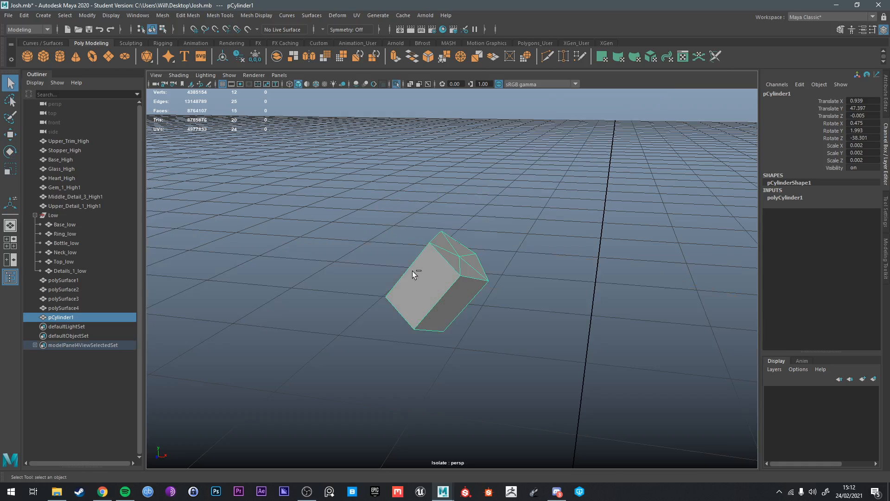
pyautogui.keyDown('alt'); pyautogui.moveTo(413, 271); pyautogui.dragTo(474, 264); pyautogui.keyUp('alt')
pyautogui.rightClick(448, 235)
pyautogui.click(448, 262)
pyautogui.click(440, 283)
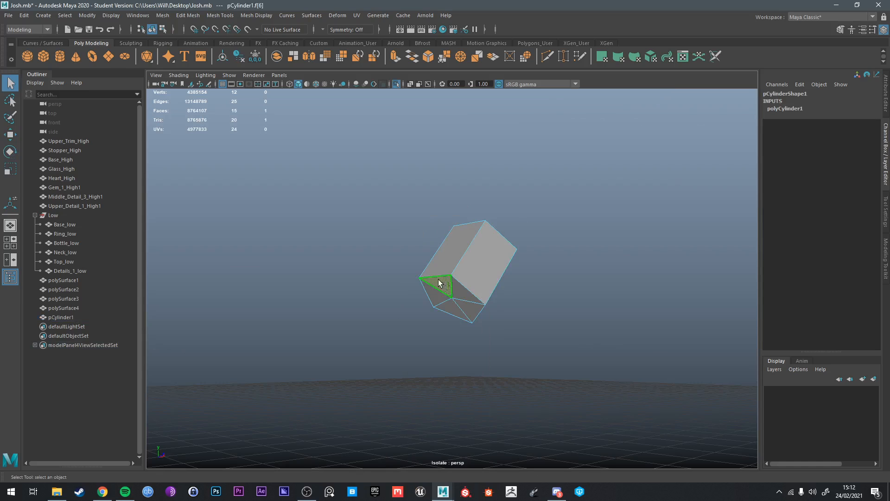
pyautogui.press('Delete')
pyautogui.click(448, 296)
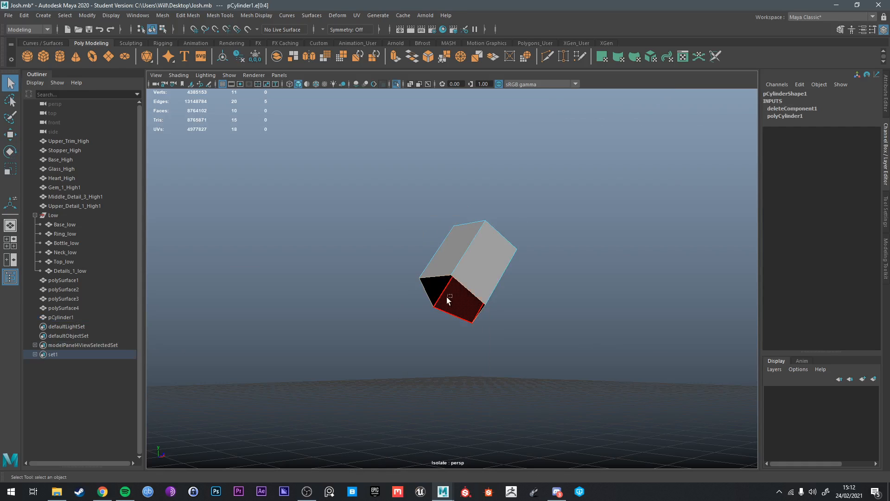
# Step: Select only the vertices of the cylinder's open lower end and move them down to the foot of the heart wire
pyautogui.keyDown('alt'); pyautogui.moveTo(448, 296); pyautogui.dragTo(444, 282); pyautogui.keyUp('alt')
pyautogui.press('F9')
pyautogui.keyDown('alt'); pyautogui.moveTo(394, 233); pyautogui.dragTo(457, 357); pyautogui.keyUp('alt')
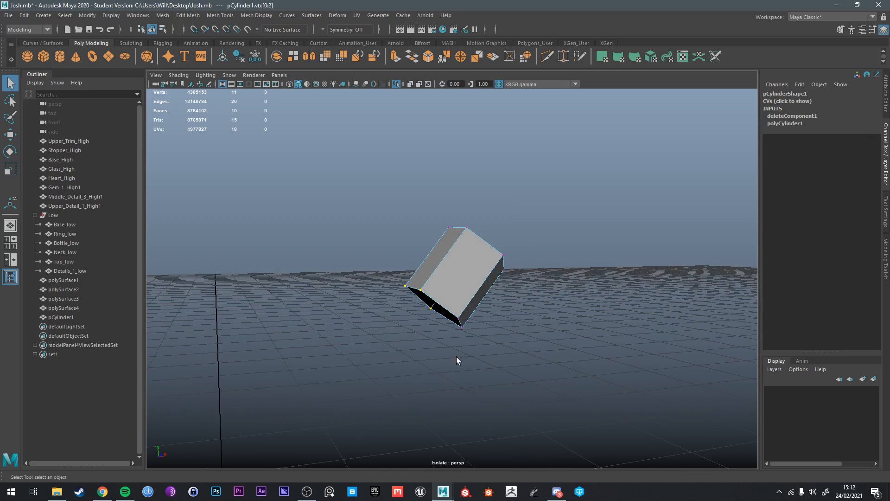
pyautogui.moveTo(361, 253); pyautogui.dragTo(431, 341)
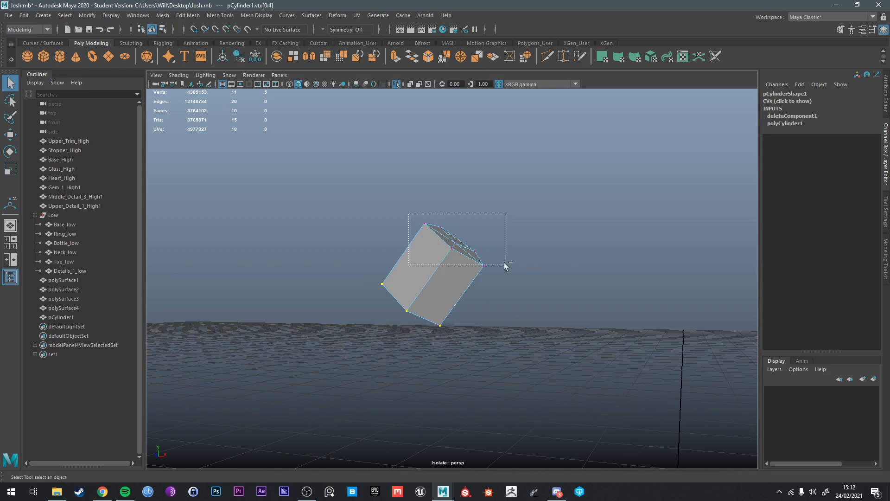
pyautogui.keyDown('ctrl'); pyautogui.moveTo(505, 263); pyautogui.dragTo(506, 264); pyautogui.keyUp('ctrl')
pyautogui.keyDown('alt'); pyautogui.moveTo(506, 264); pyautogui.dragTo(519, 262); pyautogui.keyUp('alt')
pyautogui.hotkey('ctrl', '1')
pyautogui.press('w')
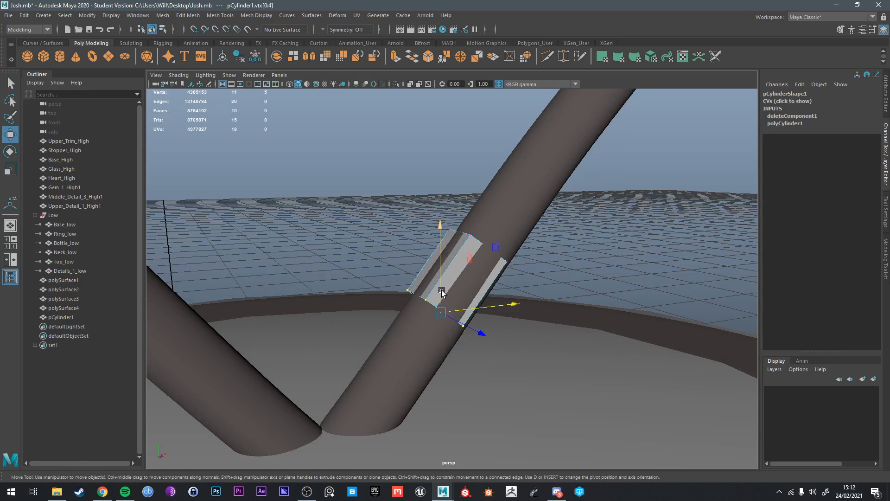
pyautogui.moveTo(441, 292); pyautogui.dragTo(438, 399)
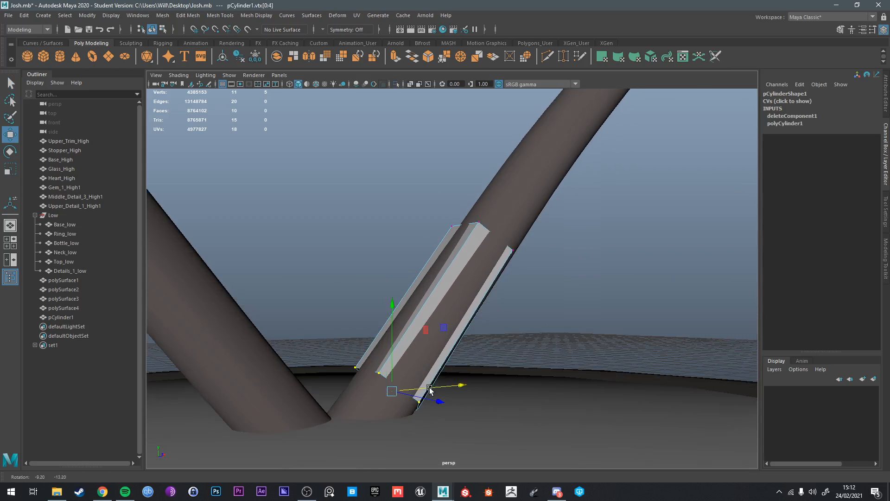
pyautogui.moveTo(392, 357); pyautogui.dragTo(394, 371)
pyautogui.moveTo(441, 410); pyautogui.dragTo(478, 402)
pyautogui.keyDown('alt'); pyautogui.moveTo(478, 402); pyautogui.dragTo(424, 338, button='right'); pyautogui.keyUp('alt')
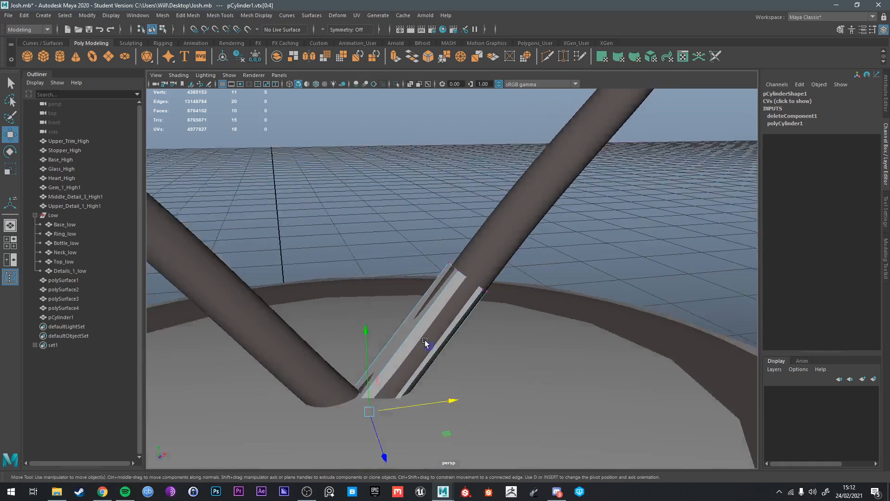
pyautogui.keyDown('alt'); pyautogui.moveTo(423, 338); pyautogui.dragTo(425, 286); pyautogui.keyUp('alt')
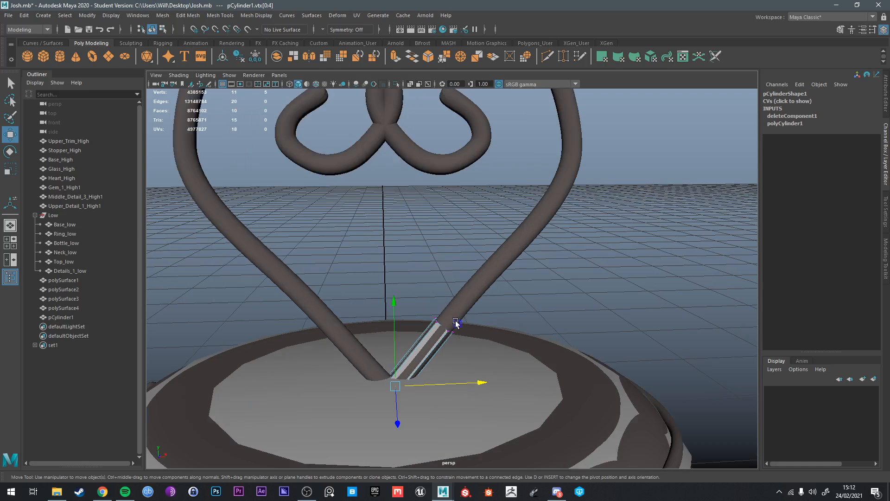
# Step: Move the vertices at the cylinder's upper end farther up along the straight part of the heart wire
pyautogui.press('q')
pyautogui.scroll(3, 424, 281)
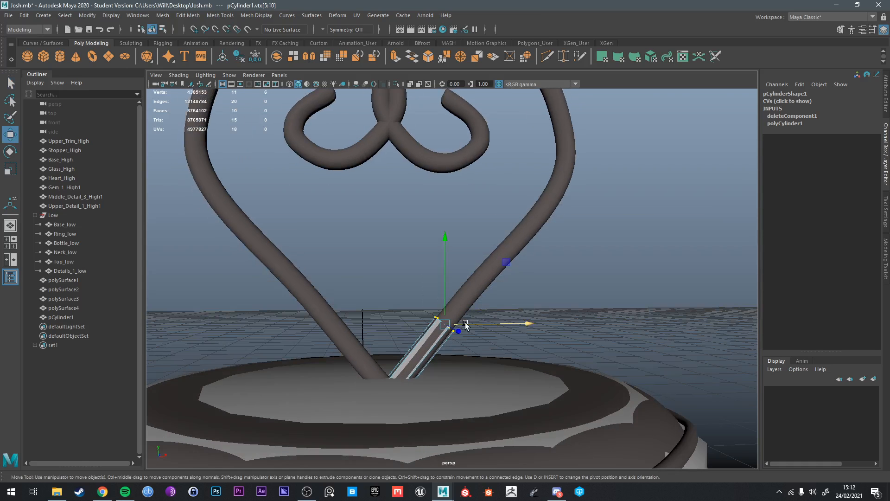
pyautogui.moveTo(466, 324); pyautogui.dragTo(519, 321)
pyautogui.moveTo(504, 278); pyautogui.dragTo(491, 250)
pyautogui.keyDown('alt'); pyautogui.moveTo(490, 251); pyautogui.dragTo(501, 272); pyautogui.keyUp('alt')
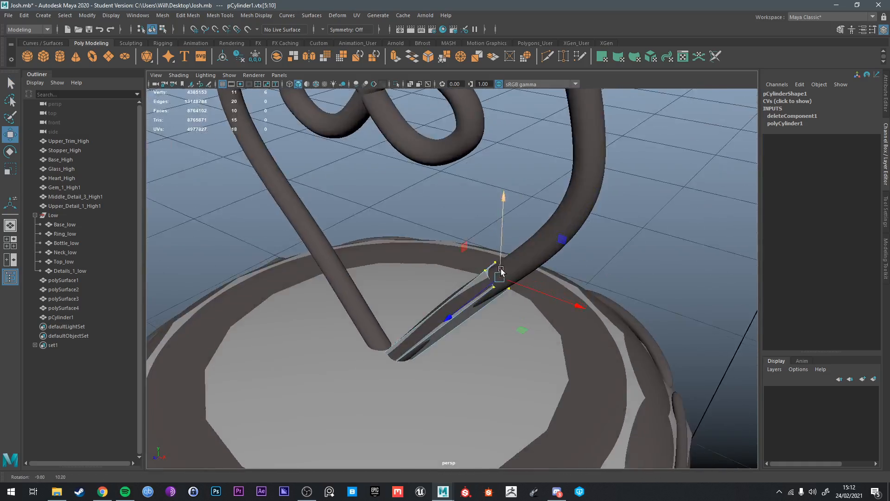
# Step: Delete the cap faces at the cylinder's upper end in isolation, and show the whole scene again
pyautogui.moveTo(492, 237); pyautogui.dragTo(487, 267, button='right')
pyautogui.hotkey('ctrl', '1')
pyautogui.click(494, 274)
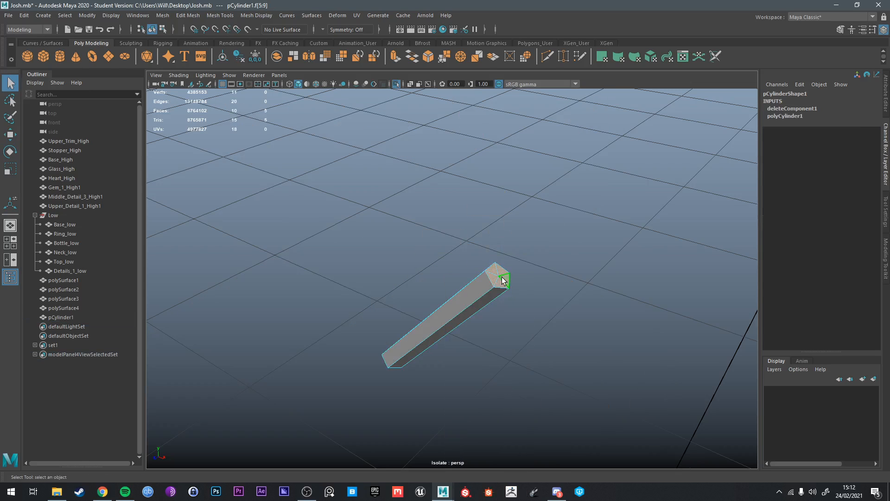
pyautogui.press('Delete')
pyautogui.keyDown('alt'); pyautogui.moveTo(553, 234); pyautogui.dragTo(515, 253); pyautogui.keyUp('alt')
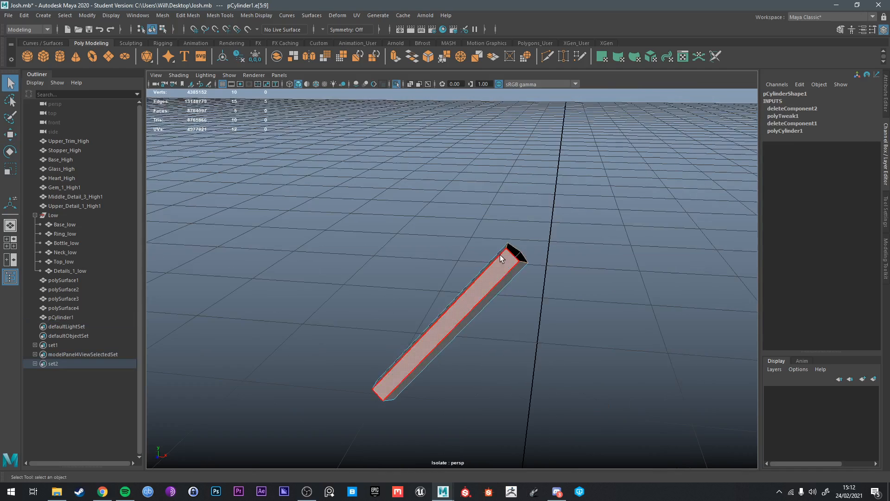
pyautogui.moveTo(513, 256); pyautogui.dragTo(491, 226, button='right')
pyautogui.hotkey('ctrl', '1')
# Step: Extrude the open upper edge loop and position the new end up the wire, just before the heart's outer curve
pyautogui.keyDown('alt'); pyautogui.moveTo(562, 270); pyautogui.dragTo(586, 234); pyautogui.keyUp('alt')
pyautogui.keyDown('alt'); pyautogui.moveTo(585, 235); pyautogui.dragTo(518, 252, button='right'); pyautogui.keyUp('alt')
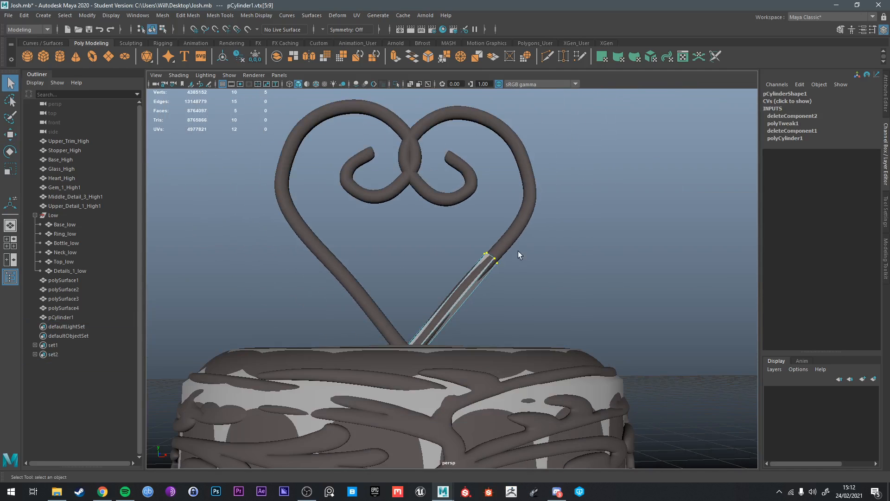
pyautogui.keyDown('alt'); pyautogui.moveTo(518, 251); pyautogui.dragTo(505, 263); pyautogui.keyUp('alt')
pyautogui.moveTo(494, 236); pyautogui.dragTo(494, 210, button='right')
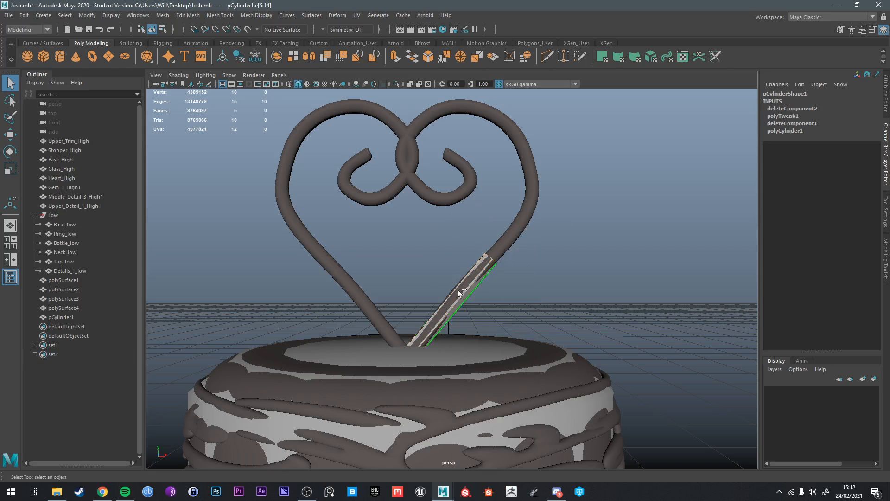
pyautogui.keyDown('alt'); pyautogui.moveTo(507, 324); pyautogui.dragTo(525, 300); pyautogui.keyUp('alt')
pyautogui.hotkey('ctrl', 'e')
pyautogui.press('w')
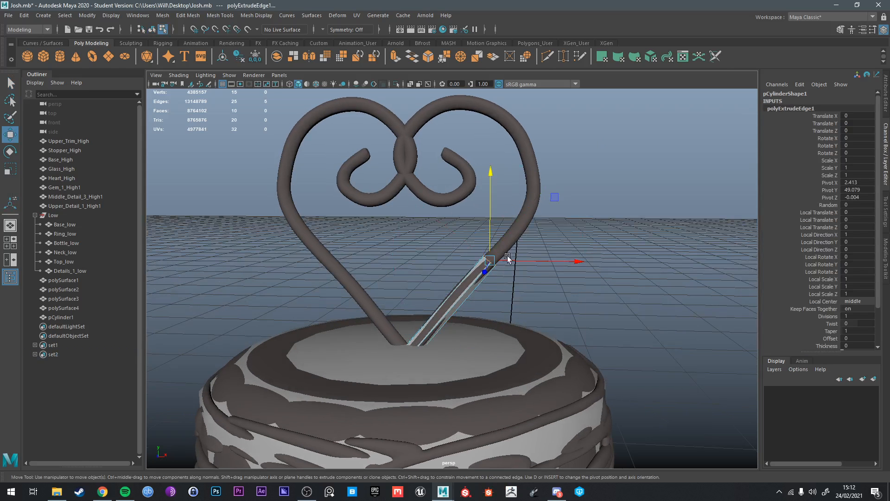
pyautogui.moveTo(509, 260); pyautogui.dragTo(554, 251)
pyautogui.press('e')
pyautogui.press('w')
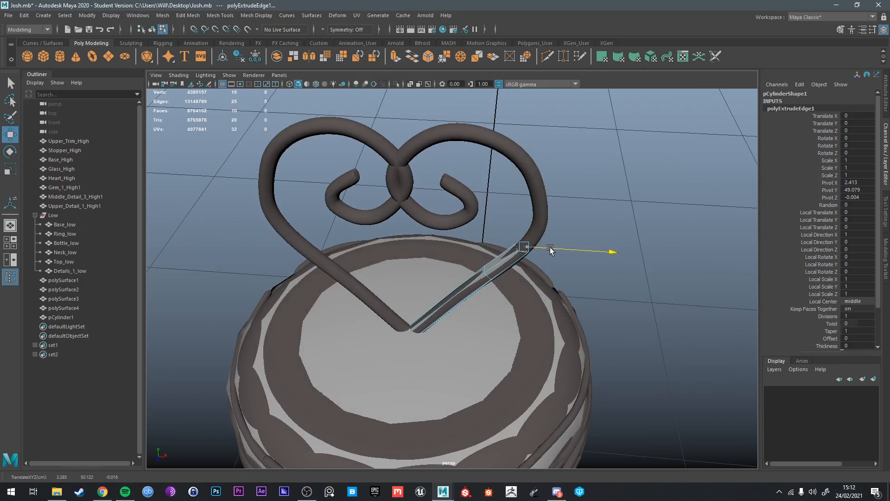
# Step: Select the edge loop between the two tube segments and nudge it to centre it on the heart wire
pyautogui.press('q')
pyautogui.keyDown('alt'); pyautogui.moveTo(496, 297); pyautogui.dragTo(503, 267); pyautogui.keyUp('alt')
pyautogui.doubleClick(485, 269)
pyautogui.press('w')
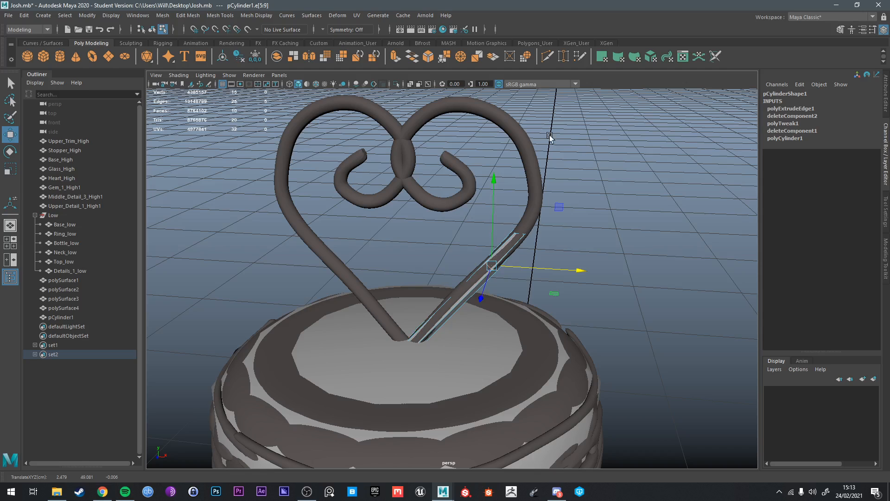
# Step: Extrude the tube's open end loop and position the new end where the heart wire starts its outer bend
pyautogui.press('q')
pyautogui.hotkey('ctrl', 'e')
pyautogui.press('w')
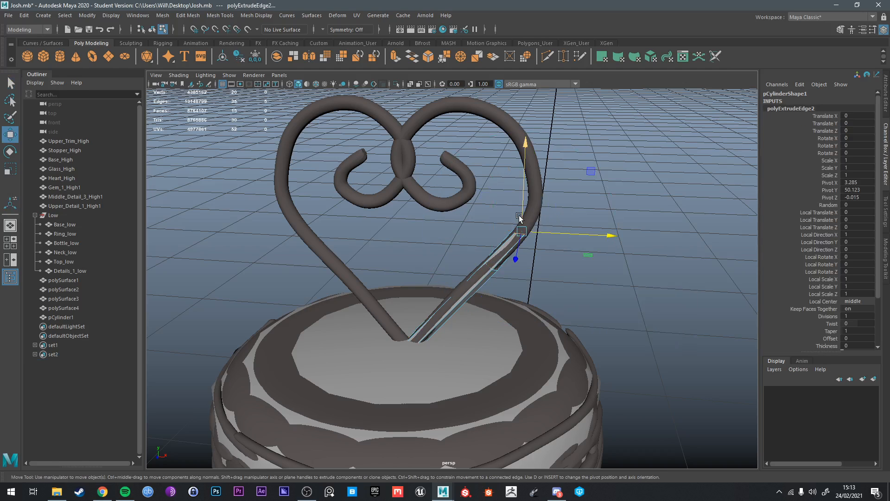
pyautogui.moveTo(521, 218); pyautogui.dragTo(546, 162)
pyautogui.click(552, 172)
pyautogui.hotkey('ctrl', 'z')
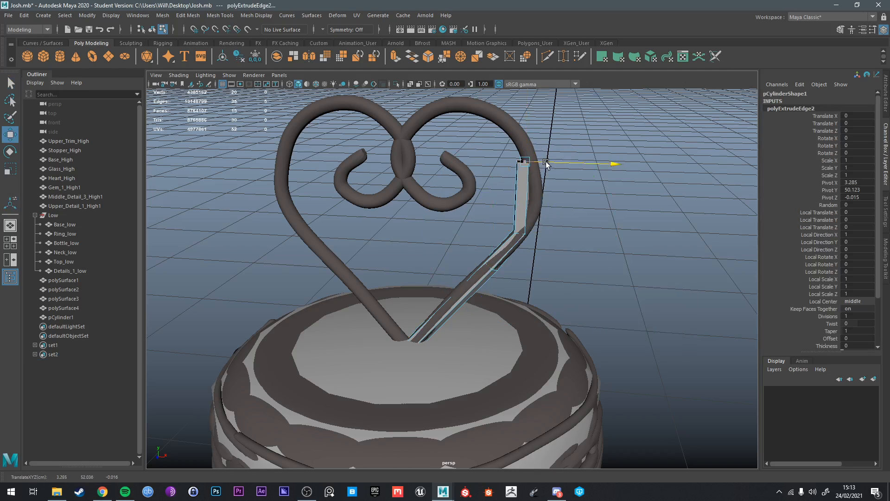
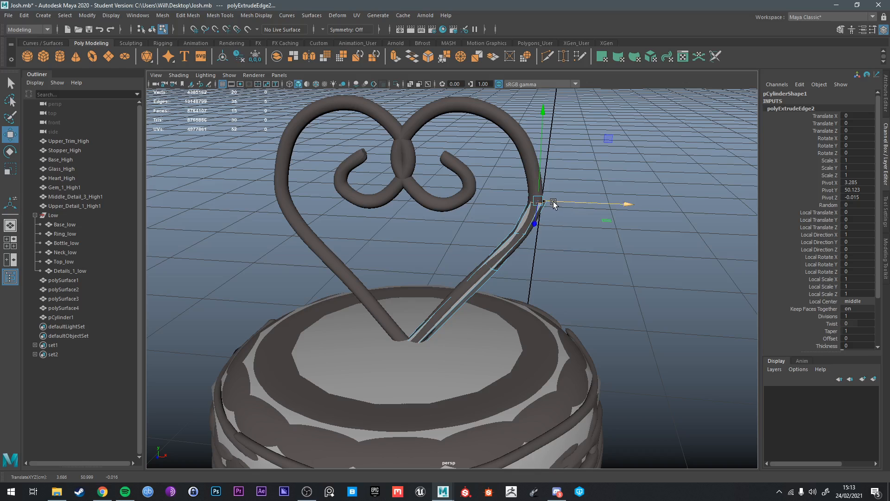
# Step: Extrude the end loop up the outer side of the heart's right lobe and rotate it to follow the wire
pyautogui.hotkey('ctrl', 'e')
pyautogui.moveTo(539, 176); pyautogui.dragTo(552, 127)
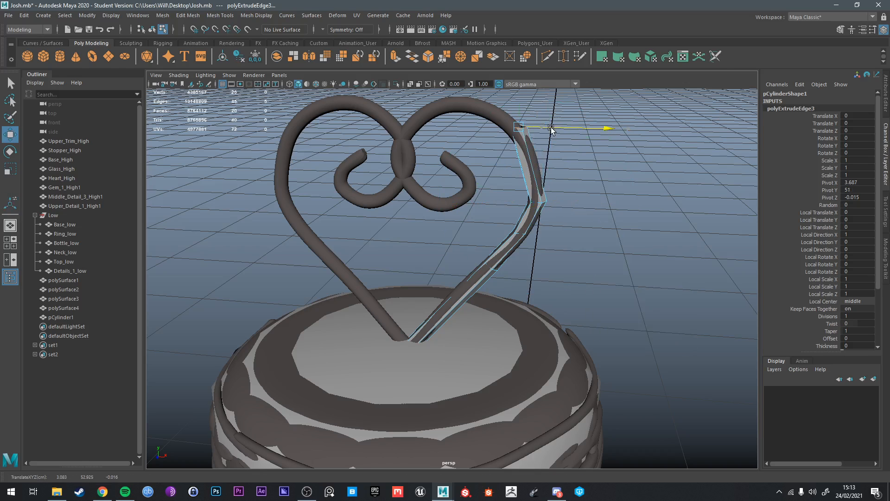
pyautogui.press('e')
pyautogui.keyDown('alt'); pyautogui.moveTo(583, 111); pyautogui.dragTo(596, 204, button='middle'); pyautogui.keyUp('alt')
pyautogui.press('w')
pyautogui.moveTo(534, 189); pyautogui.dragTo(543, 219)
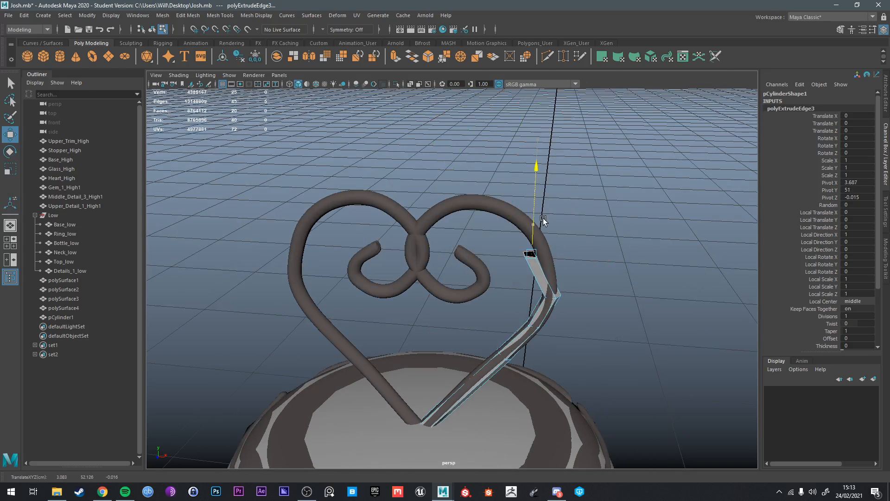
pyautogui.press('e')
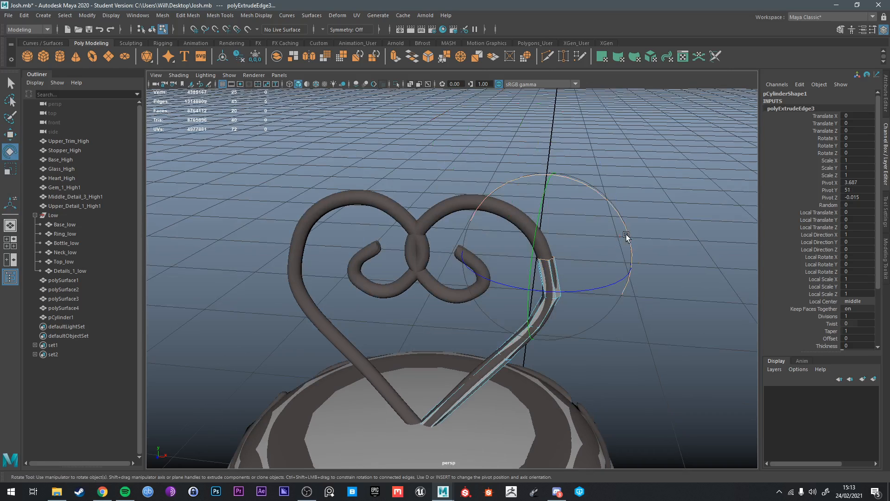
pyautogui.moveTo(610, 215); pyautogui.dragTo(536, 184)
# Step: Extrude the end loop to the right lobe's upper shoulder, angle it along the wire, and nudge the preceding loop outward
pyautogui.press('q')
pyautogui.click(550, 240)
pyautogui.hotkey('ctrl', 'e')
pyautogui.press('w')
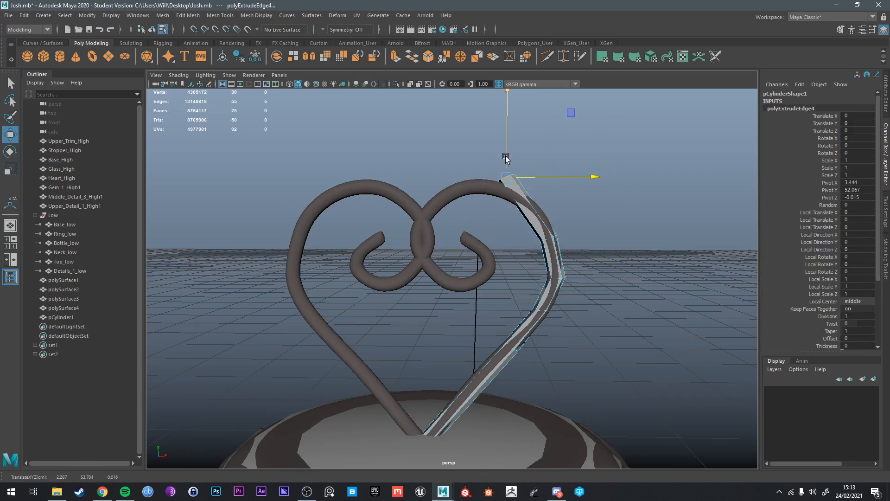
pyautogui.moveTo(506, 158); pyautogui.dragTo(510, 184)
pyautogui.press('e')
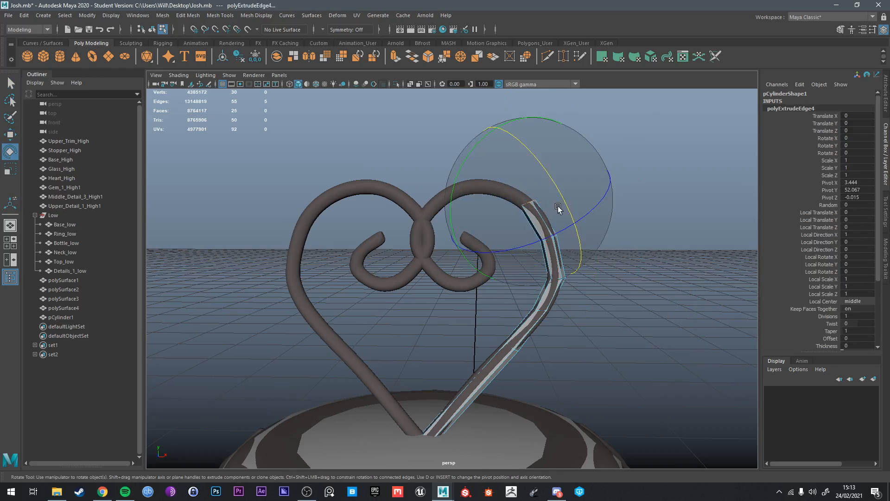
pyautogui.keyDown('alt'); pyautogui.moveTo(584, 199); pyautogui.dragTo(520, 217); pyautogui.keyUp('alt')
pyautogui.press('q')
pyautogui.press('w')
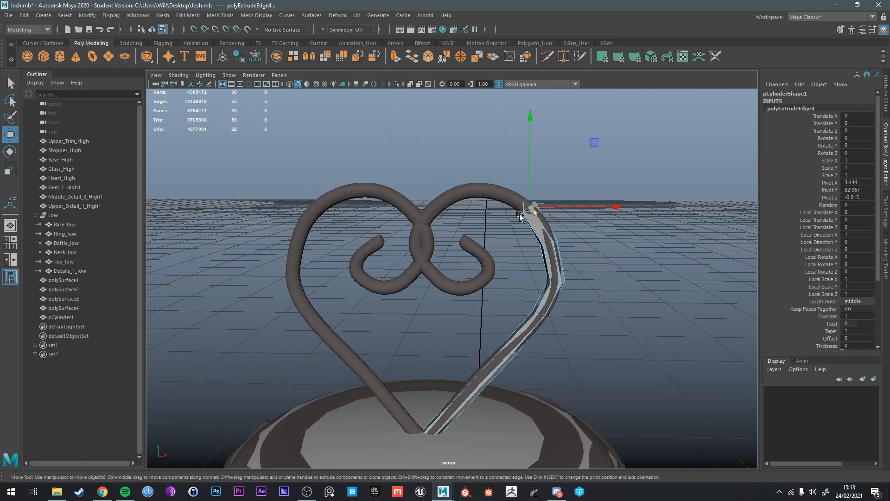
pyautogui.doubleClick(550, 243)
pyautogui.moveTo(569, 243); pyautogui.dragTo(572, 243)
# Step: Extrude the end loop over to the crest of the right lobe, then rotate and move it onto the wire
pyautogui.press('q')
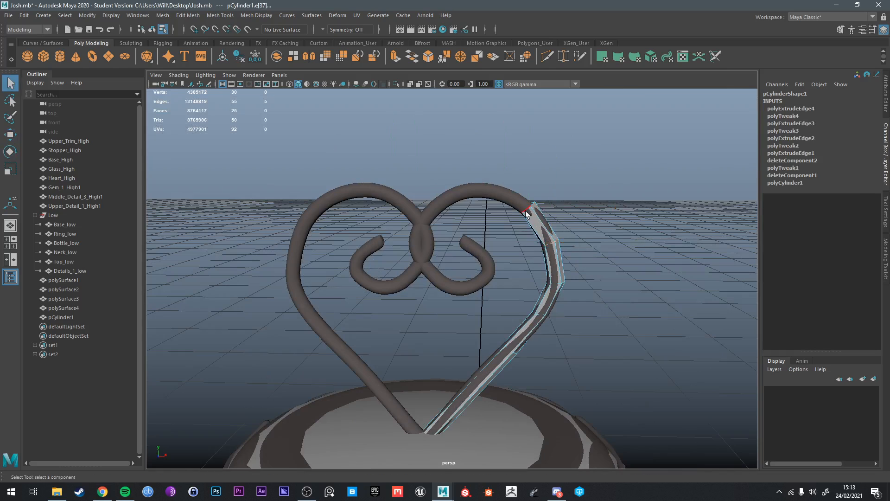
pyautogui.hotkey('ctrl', 'e')
pyautogui.moveTo(560, 206); pyautogui.dragTo(490, 203)
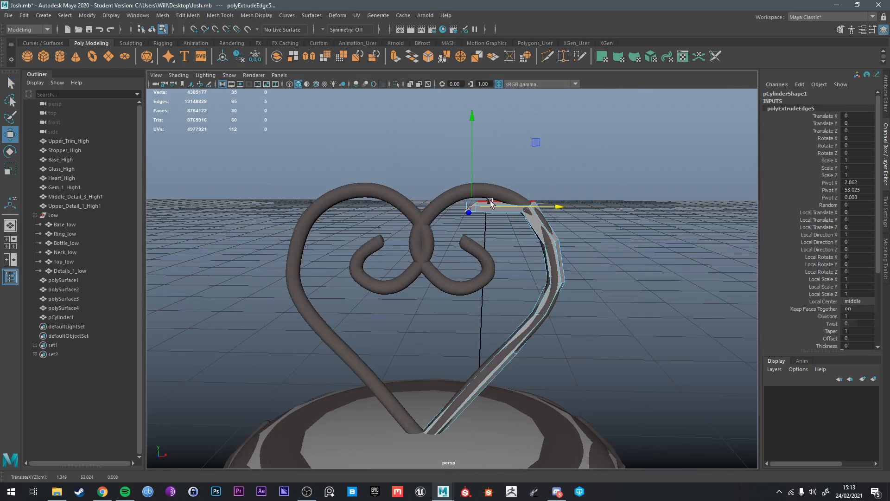
pyautogui.press('e')
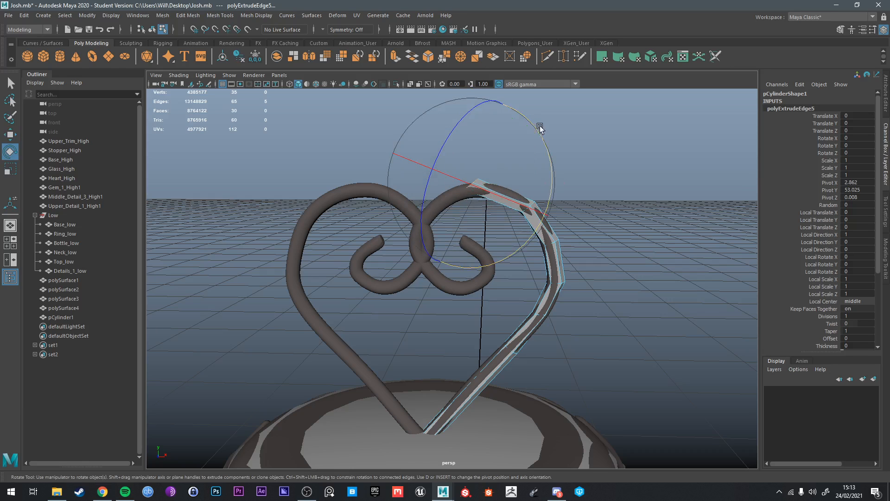
pyautogui.keyDown('alt'); pyautogui.moveTo(507, 103); pyautogui.dragTo(435, 195); pyautogui.keyUp('alt')
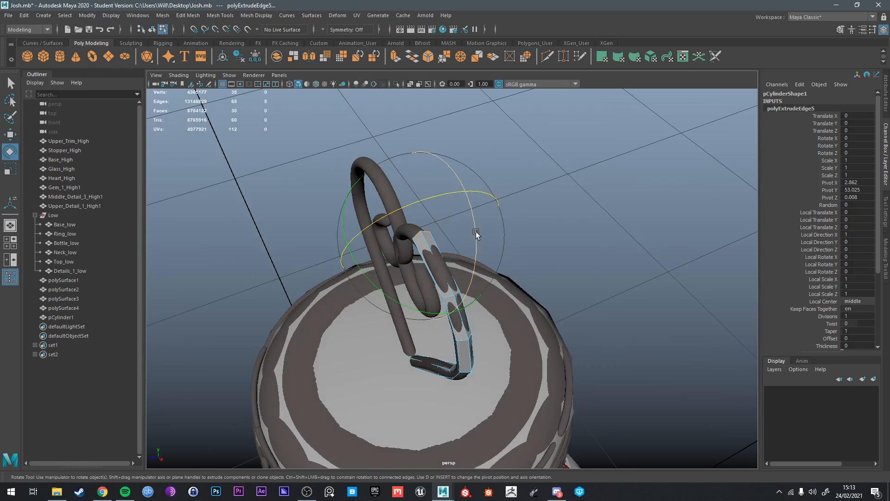
pyautogui.moveTo(478, 232); pyautogui.dragTo(533, 190)
pyautogui.press('w')
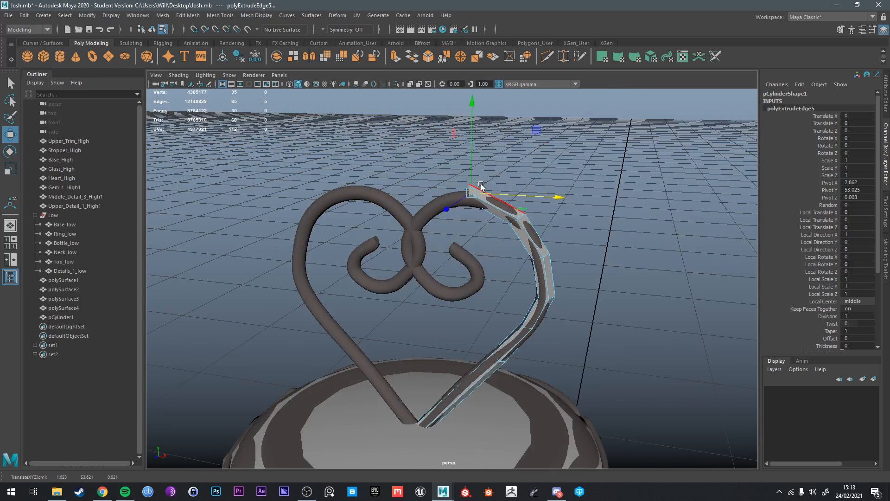
# Step: Select the edge loop at the right lobe's upper shoulder and raise it slightly to fit the wire
pyautogui.press('q')
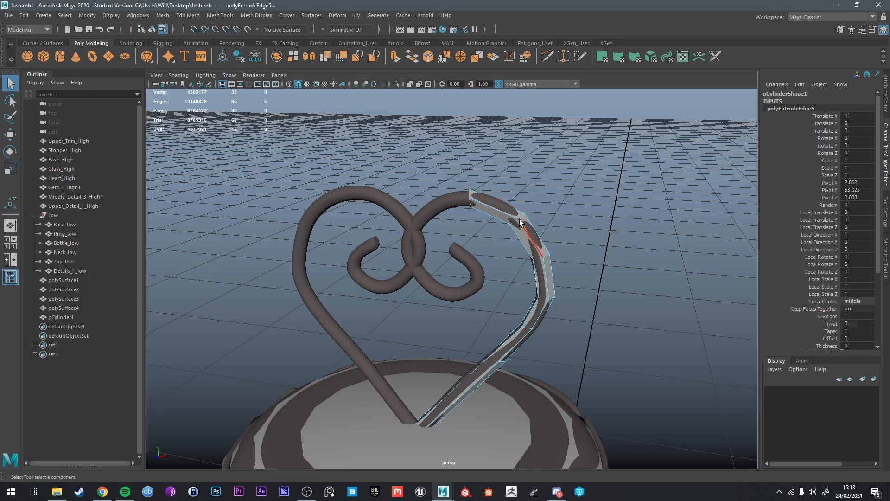
pyautogui.click(519, 215)
pyautogui.press('w')
pyautogui.moveTo(516, 207); pyautogui.dragTo(515, 204)
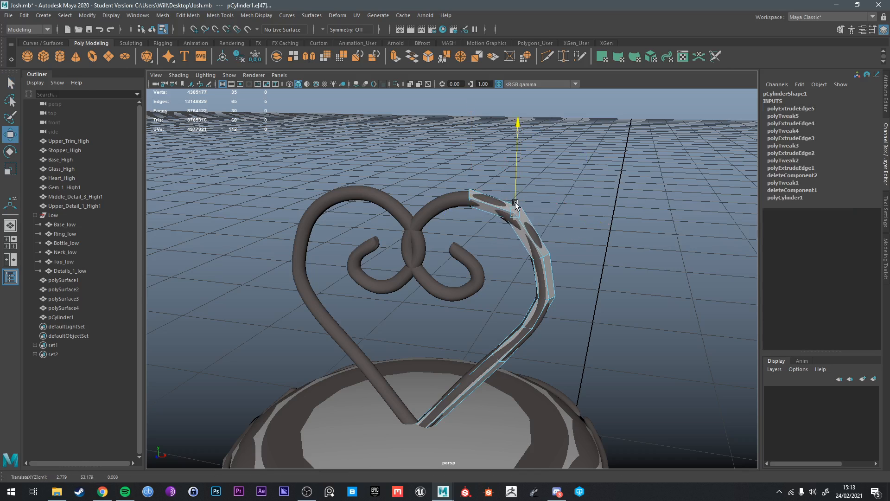
pyautogui.press('e')
pyautogui.keyDown('alt'); pyautogui.moveTo(572, 199); pyautogui.dragTo(561, 260); pyautogui.keyUp('alt')
# Step: Extrude the end loop from the lobe's crest down to where the two wires cross, then rotate and centre it
pyautogui.press('q')
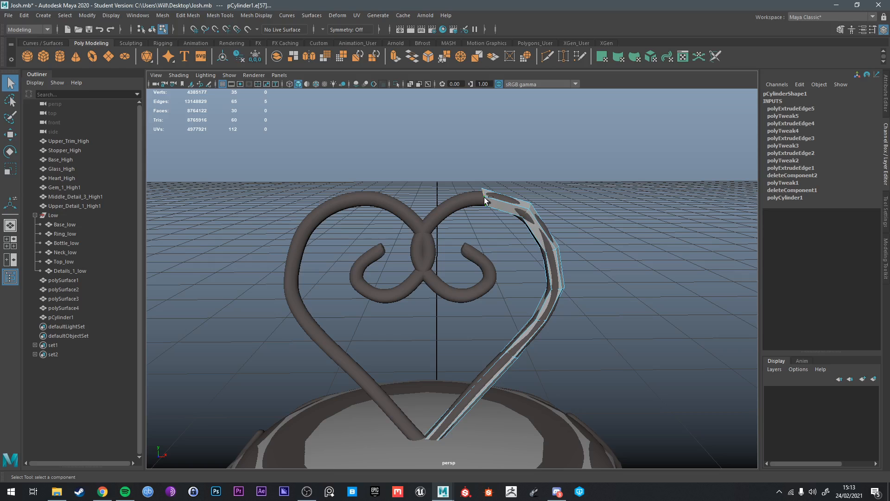
pyautogui.hotkey('ctrl', 'e')
pyautogui.moveTo(485, 197); pyautogui.dragTo(465, 202)
pyautogui.moveTo(412, 192); pyautogui.dragTo(454, 235)
pyautogui.press('e')
pyautogui.moveTo(459, 199)
pyautogui.keyDown('alt'); pyautogui.mouseDown()
pyautogui.moveTo(481, 223)
pyautogui.moveTo(504, 223)
pyautogui.moveTo(459, 213)
pyautogui.mouseUp(); pyautogui.keyUp('alt')
pyautogui.press('w')
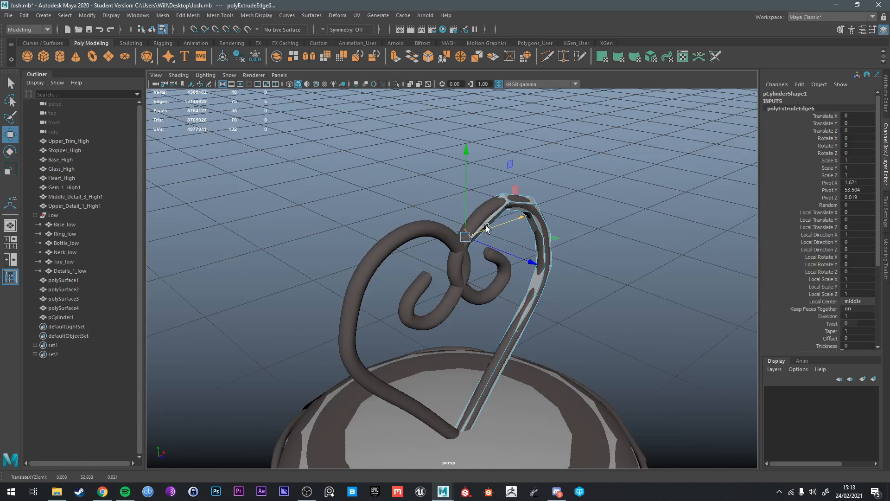
pyautogui.press('e')
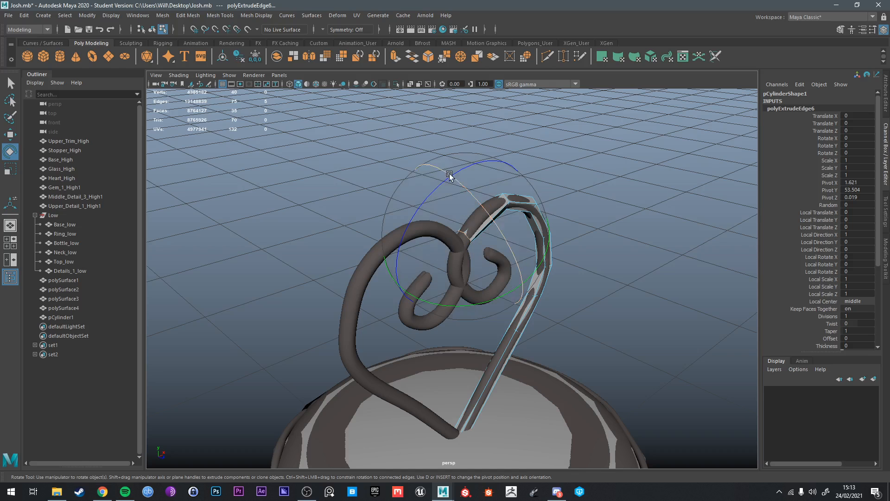
pyautogui.press('w')
pyautogui.moveTo(466, 227); pyautogui.dragTo(465, 216)
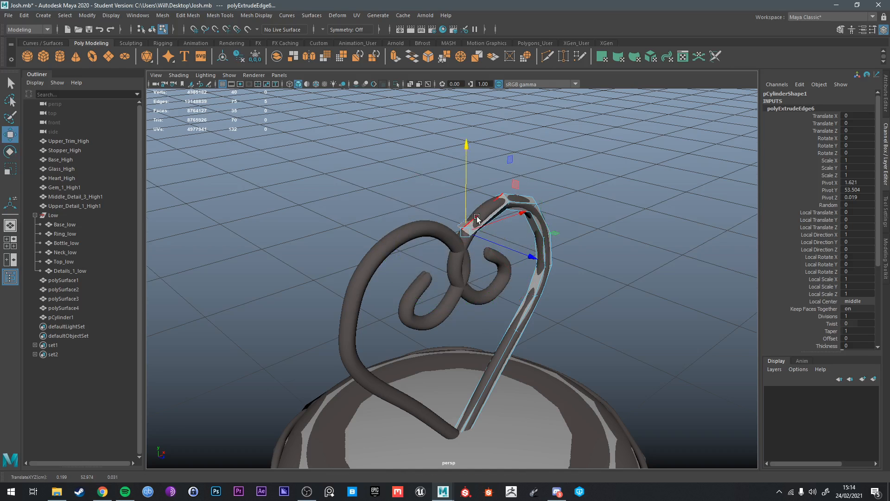
# Step: Select the edge loop at the crest of the right lobe and shift it sideways to centre it on the wire
pyautogui.press('q')
pyautogui.keyDown('alt'); pyautogui.moveTo(524, 216); pyautogui.dragTo(506, 212); pyautogui.keyUp('alt')
pyautogui.doubleClick(495, 212)
pyautogui.press('w')
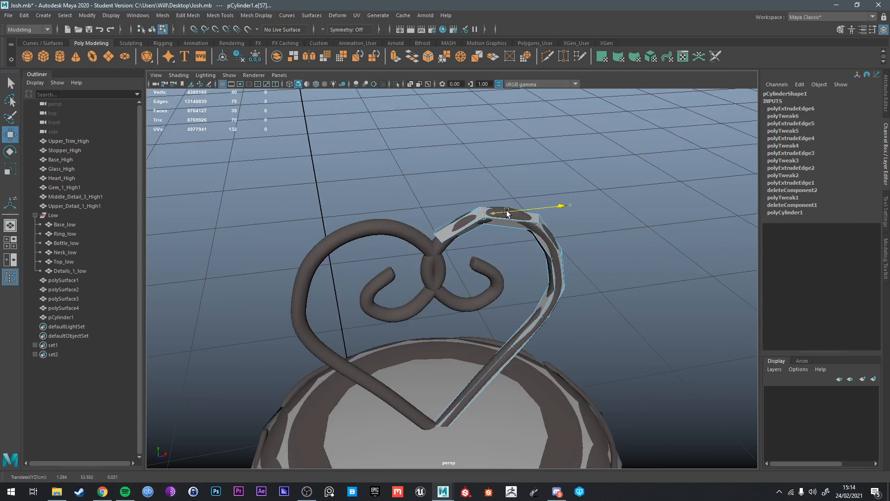
pyautogui.keyDown('alt'); pyautogui.moveTo(496, 242); pyautogui.dragTo(487, 186); pyautogui.keyUp('alt')
# Step: Extrude the end loop down into the overlap of the two wires, then rotate and position it around the bend
pyautogui.press('q')
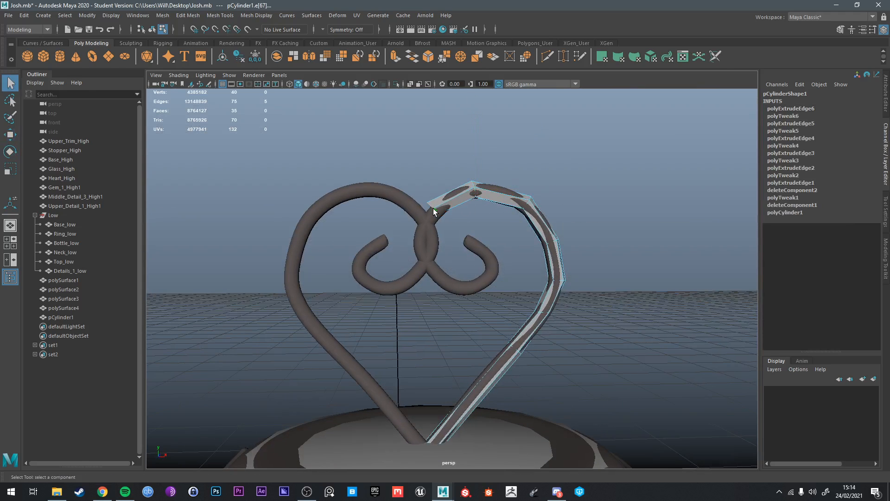
pyautogui.press('w')
pyautogui.keyDown('shift'); pyautogui.moveTo(435, 207); pyautogui.dragTo(435, 242); pyautogui.keyUp('shift')
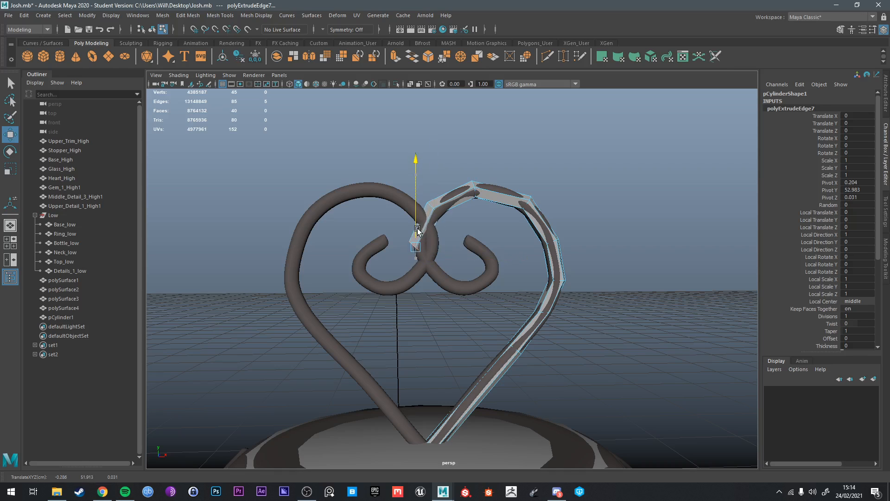
pyautogui.press('e')
pyautogui.keyDown('alt'); pyautogui.moveTo(505, 221); pyautogui.dragTo(526, 279); pyautogui.keyUp('alt')
pyautogui.press('w')
pyautogui.moveTo(539, 313); pyautogui.dragTo(483, 259)
pyautogui.press('e')
pyautogui.moveTo(437, 217); pyautogui.dragTo(594, 281)
# Step: Extend the tube from the overlap down to the start of the inner curl and rotate its end to match
pyautogui.moveTo(391, 317); pyautogui.dragTo(388, 287)
pyautogui.press('w')
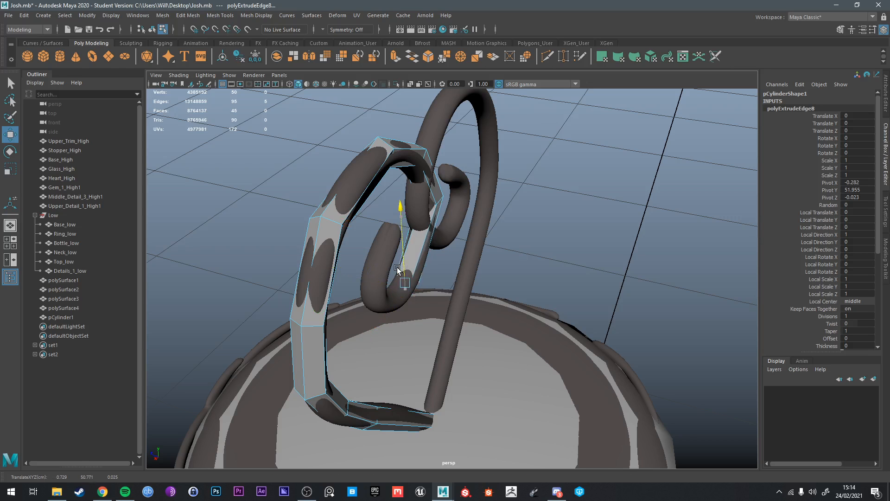
pyautogui.press('e')
pyautogui.keyDown('alt'); pyautogui.moveTo(419, 317); pyautogui.dragTo(482, 276); pyautogui.keyUp('alt')
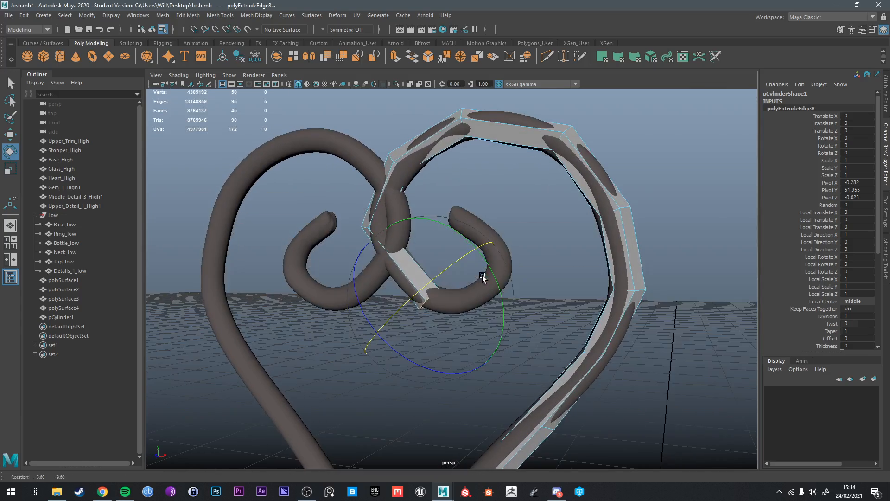
pyautogui.press('w')
# Step: Select the edge loop at the bend within the wire overlap and rotate it to align with the wire
pyautogui.press('q')
pyautogui.click(374, 228)
pyautogui.press('e')
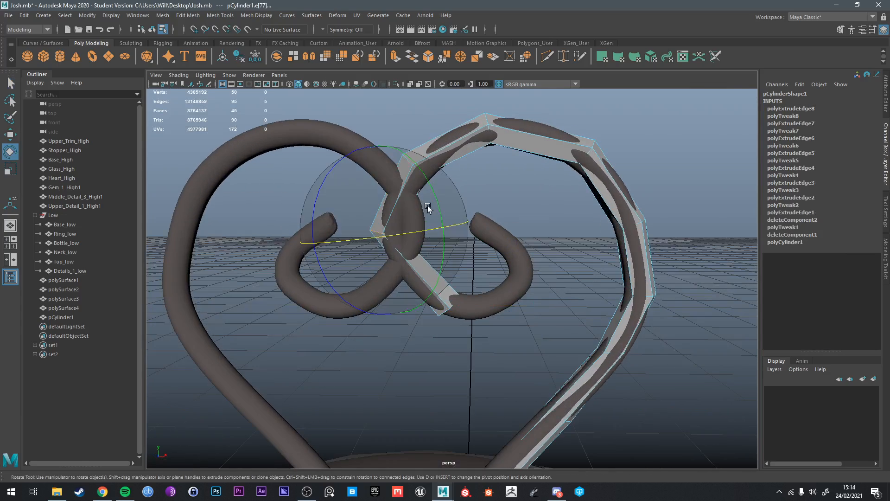
pyautogui.keyDown('alt'); pyautogui.moveTo(428, 205); pyautogui.dragTo(558, 304); pyautogui.keyUp('alt')
# Step: Extrude the end loop along the underside of the right inner curl, then rotate and move it onto the wire
pyautogui.press('w')
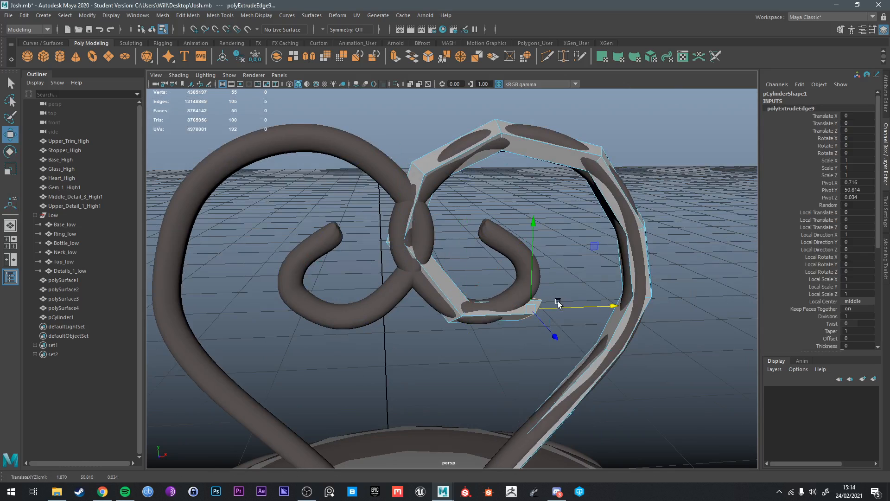
pyautogui.press('e')
pyautogui.keyDown('alt'); pyautogui.moveTo(555, 218); pyautogui.dragTo(588, 355); pyautogui.keyUp('alt')
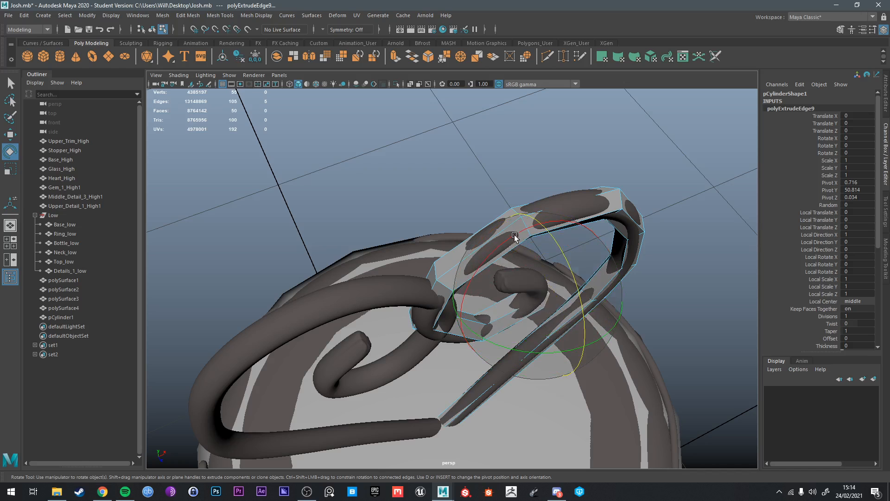
pyautogui.keyDown('alt'); pyautogui.moveTo(453, 294); pyautogui.dragTo(458, 246); pyautogui.keyUp('alt')
pyautogui.press('w')
pyautogui.moveTo(538, 287); pyautogui.dragTo(548, 290)
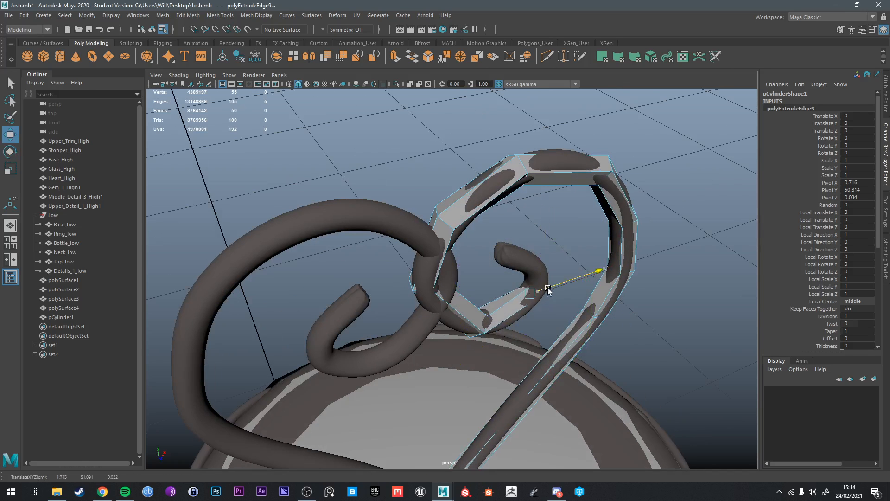
pyautogui.press('e')
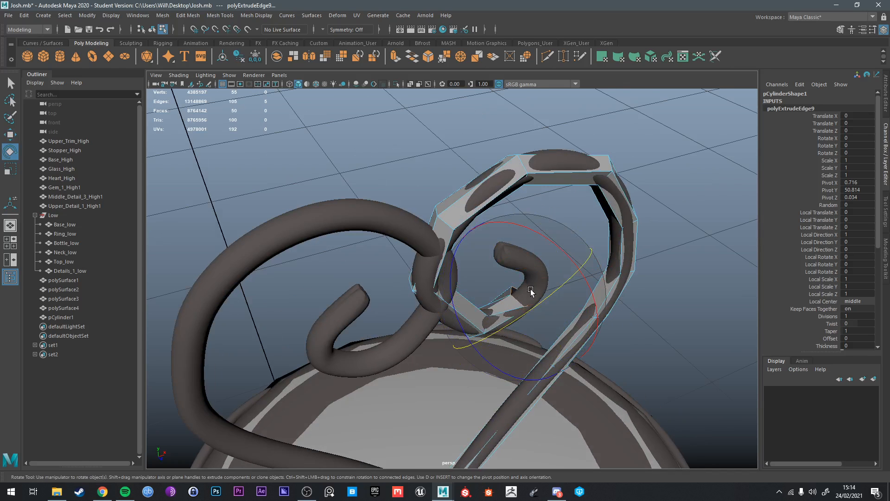
pyautogui.click(522, 282)
pyautogui.press('w')
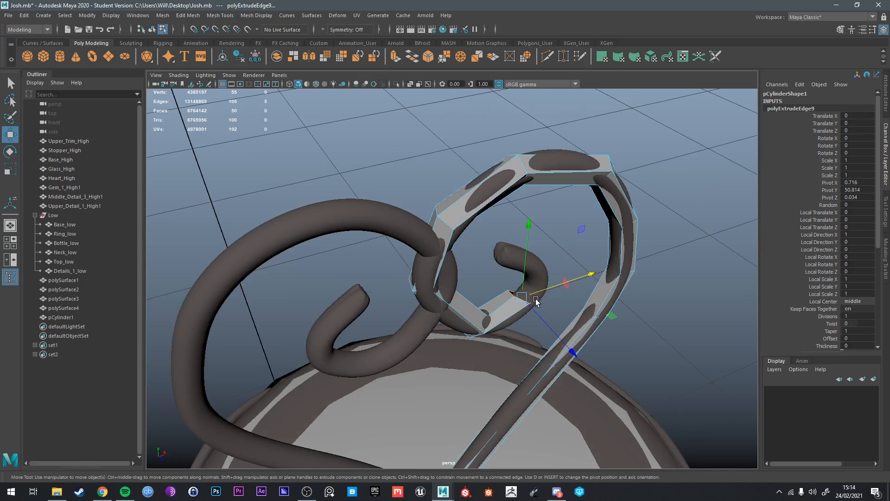
pyautogui.keyDown('alt'); pyautogui.moveTo(532, 297); pyautogui.dragTo(466, 291); pyautogui.keyUp('alt')
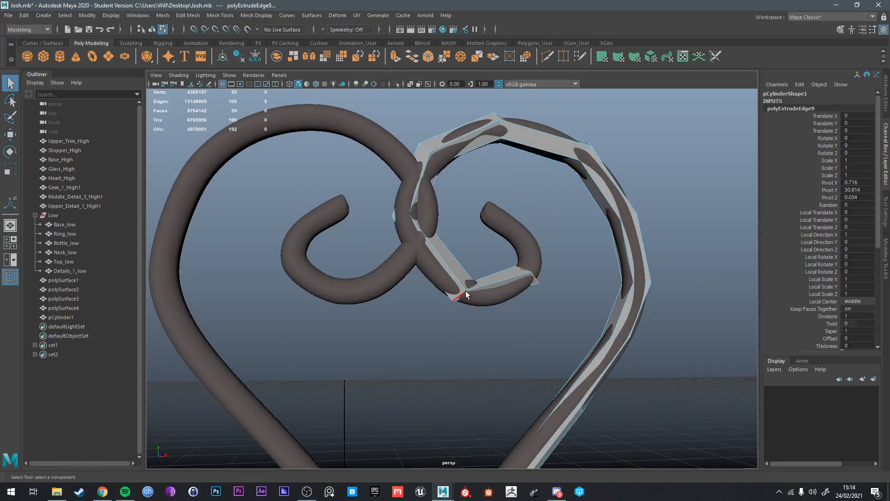
# Step: Select the edge loop at the lower corner of the inner curl and adjust its angle to the bend
pyautogui.click(466, 291)
pyautogui.press('e')
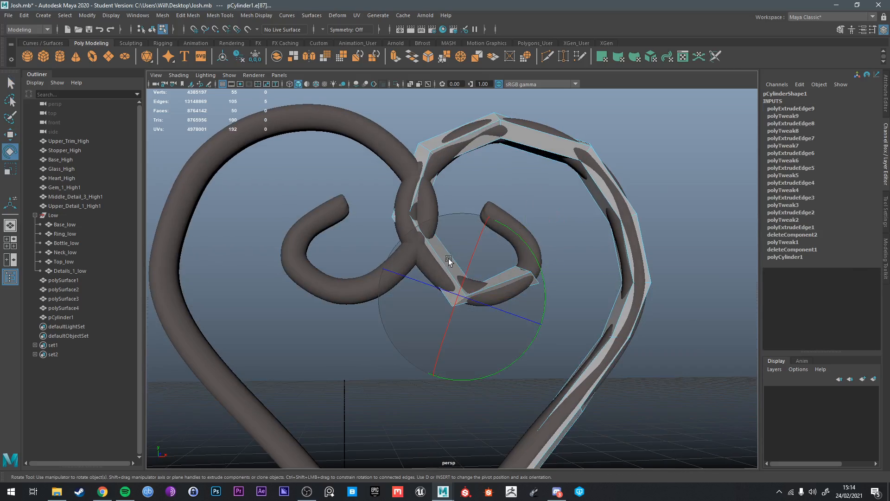
pyautogui.moveTo(449, 261)
pyautogui.keyDown('alt'); pyautogui.mouseDown()
pyautogui.moveTo(464, 325)
pyautogui.moveTo(513, 272)
pyautogui.moveTo(465, 257)
pyautogui.moveTo(450, 274)
pyautogui.mouseUp(); pyautogui.keyUp('alt')
pyautogui.press('w')
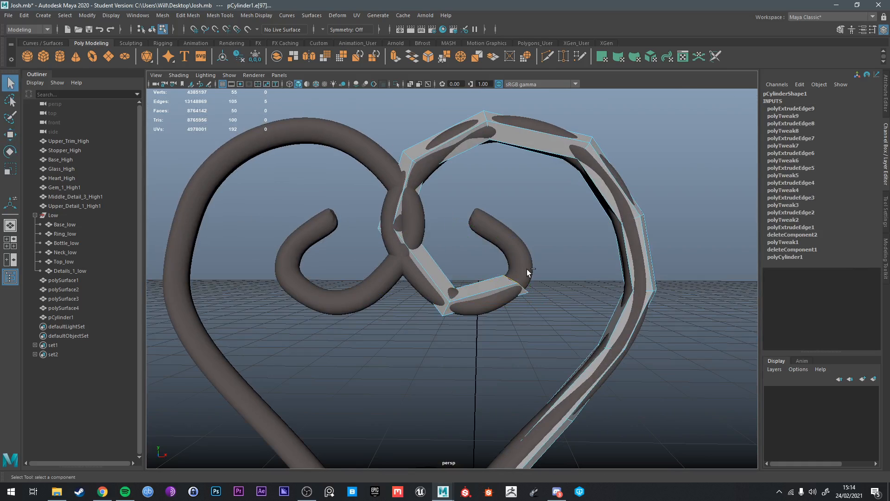
# Step: Extrude the tube's end loop up the right inner curl to its tip, then move and rotate it onto the wire
pyautogui.hotkey('ctrl', 'e')
pyautogui.moveTo(518, 263); pyautogui.dragTo(518, 265)
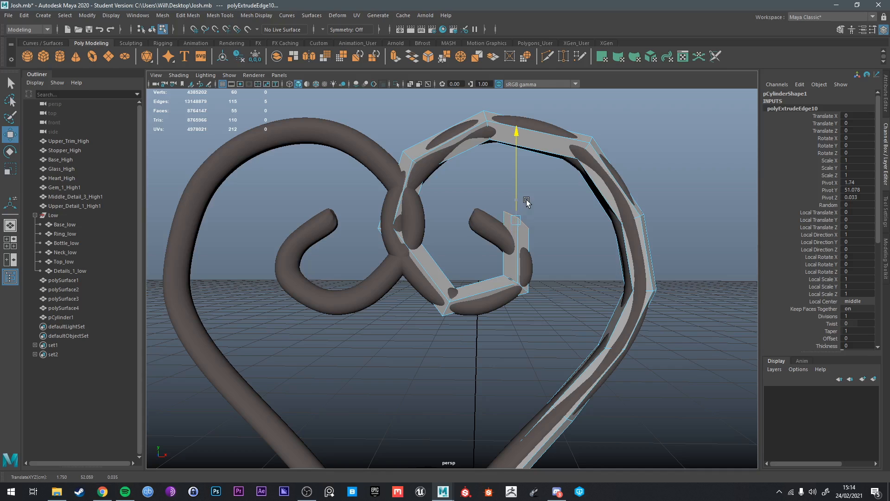
pyautogui.press('e')
pyautogui.keyDown('alt'); pyautogui.moveTo(531, 195); pyautogui.dragTo(460, 224); pyautogui.keyUp('alt')
pyautogui.press('w')
pyautogui.keyDown('alt'); pyautogui.moveTo(465, 246); pyautogui.dragTo(486, 234); pyautogui.keyUp('alt')
pyautogui.press('e')
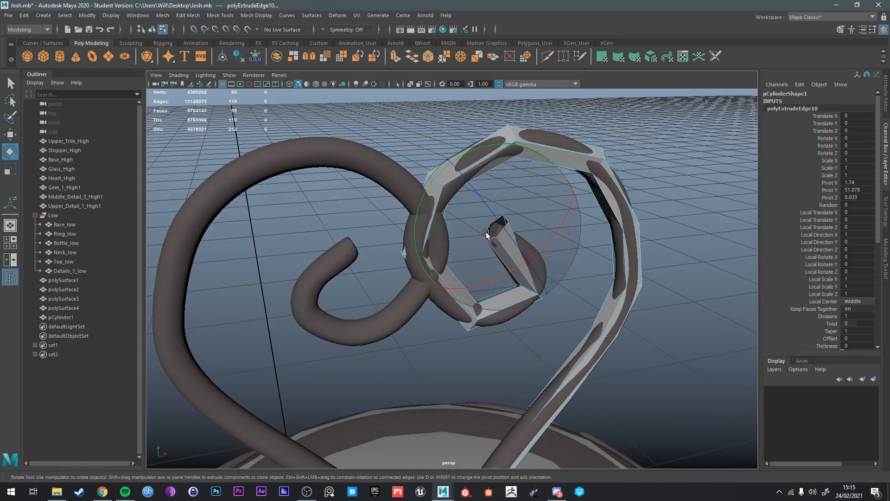
# Step: Fill the open end of the tube at the tip of the inner curl
pyautogui.press('q')
pyautogui.click(497, 232)
pyautogui.keyDown('shift'); pyautogui.rightClick(498, 234); pyautogui.keyUp('shift')
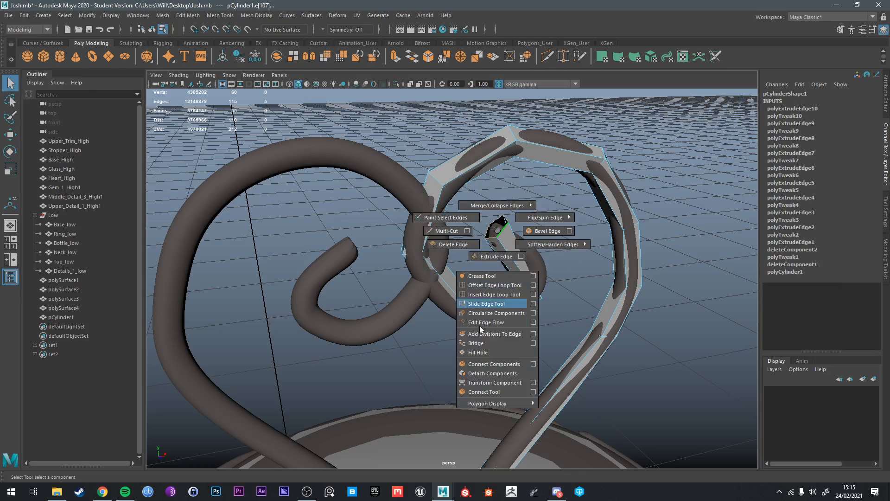
pyautogui.click(483, 354)
pyautogui.scroll(3, 483, 353)
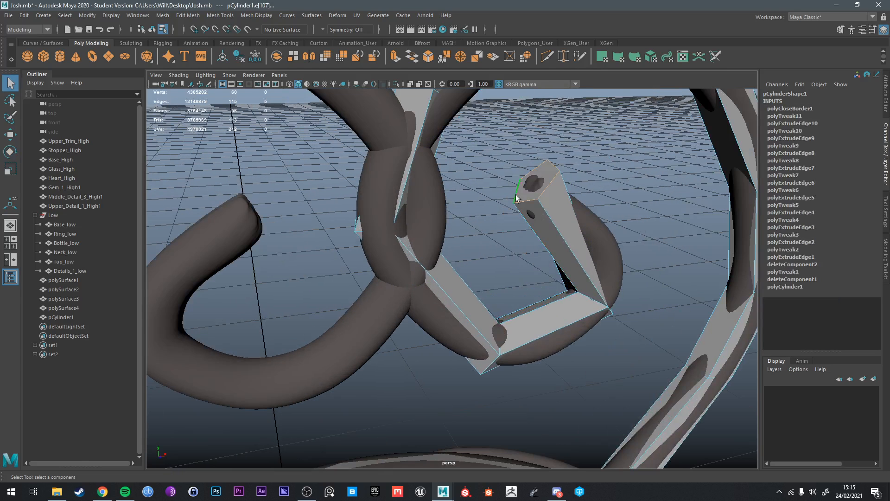
# Step: Poke the new cap face at the curl's tip and select its centre vertex to adjust the rounded end
pyautogui.rightClick(536, 183)
pyautogui.click(538, 181)
pyautogui.keyDown('shift'); pyautogui.rightClick(549, 173); pyautogui.keyUp('shift')
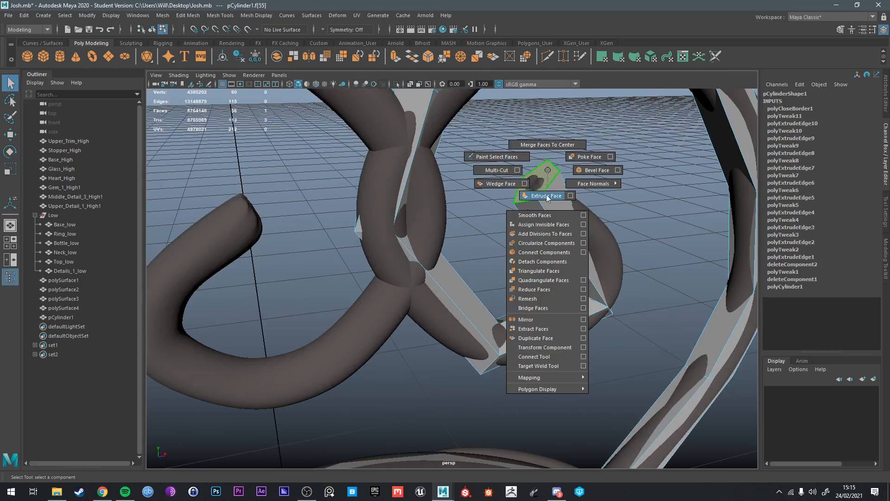
pyautogui.click(589, 157)
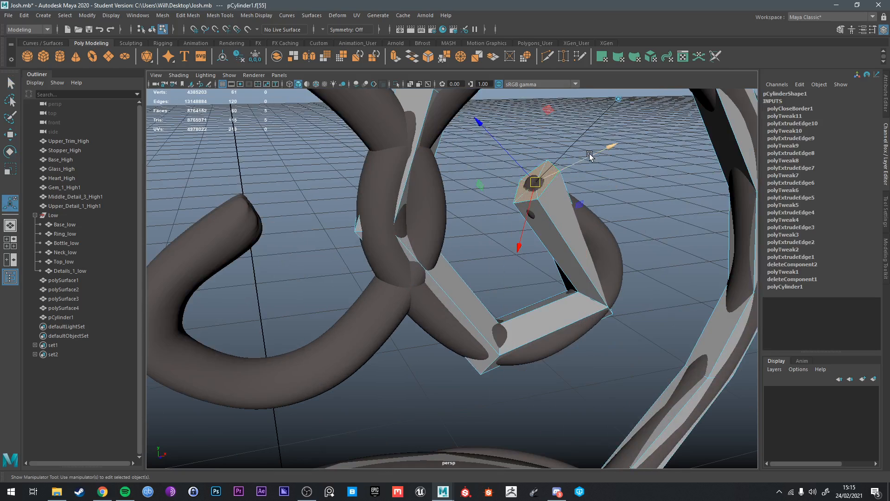
pyautogui.rightClick(533, 178)
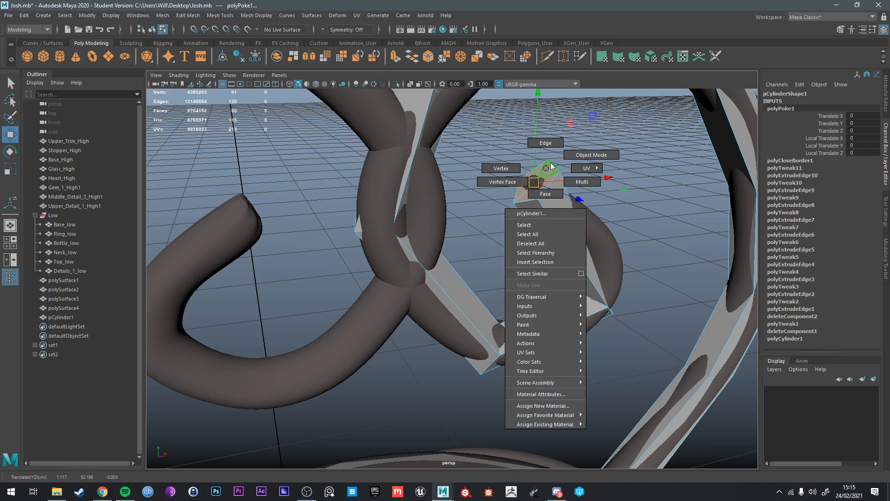
pyautogui.click(545, 166)
pyautogui.hotkey('ctrl', '1')
pyautogui.rightClick(538, 178)
pyautogui.click(534, 179)
pyautogui.click(534, 179)
pyautogui.hotkey('ctrl', '1')
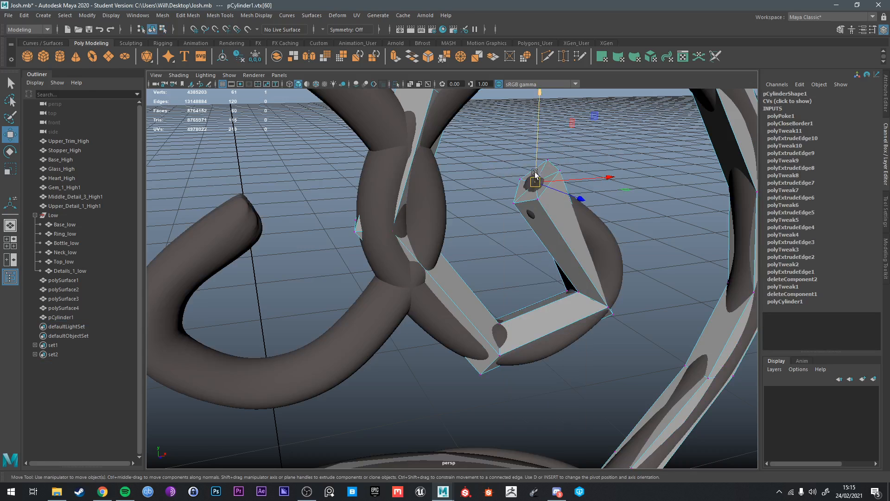
# Step: Select the edge loop around the tube's capped end and shift it to fit the wire's tip
pyautogui.press('q')
pyautogui.moveTo(552, 186); pyautogui.dragTo(558, 162, button='right')
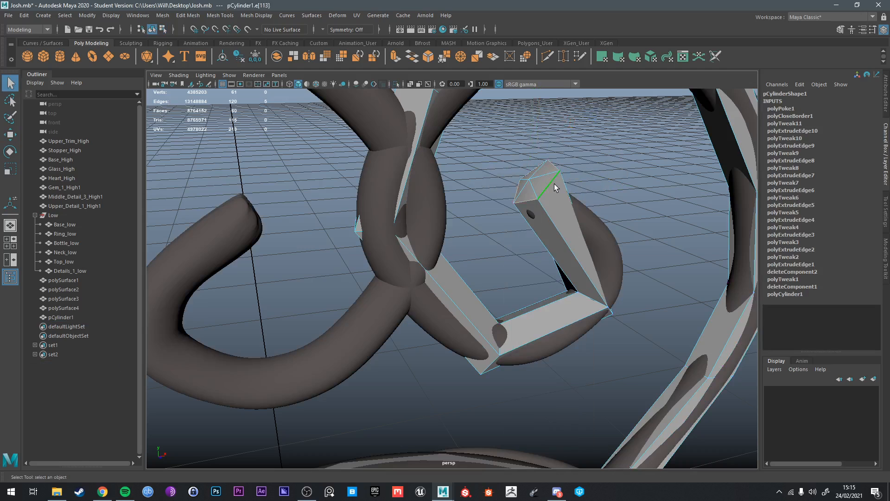
pyautogui.click(557, 186)
pyautogui.press('w')
pyautogui.press('q')
pyautogui.keyDown('alt'); pyautogui.moveTo(572, 199); pyautogui.dragTo(597, 261); pyautogui.keyUp('alt')
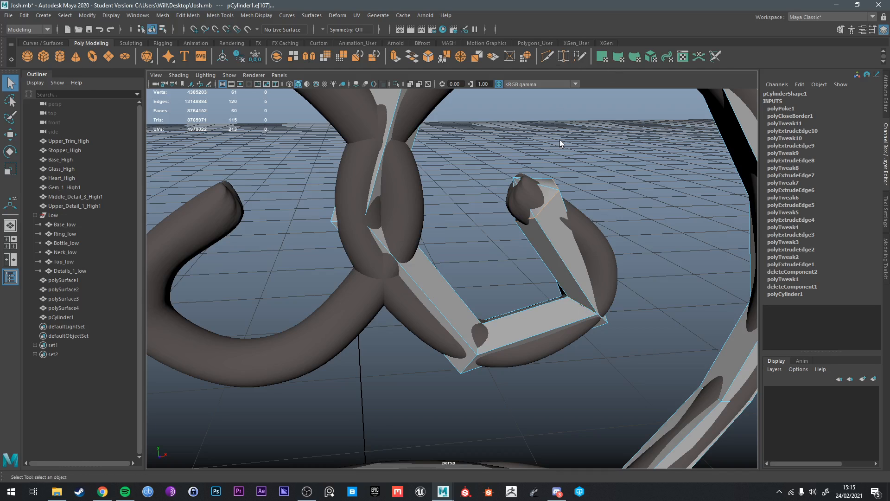
# Step: Insert an edge loop midway along the curl's last segment, then move and rotate it to follow the bend
pyautogui.hotkey('ctrl', 'shift', 'x')
pyautogui.keyDown('ctrl'); pyautogui.click(571, 257); pyautogui.keyUp('ctrl')
pyautogui.press('q')
pyautogui.rightClick(573, 267)
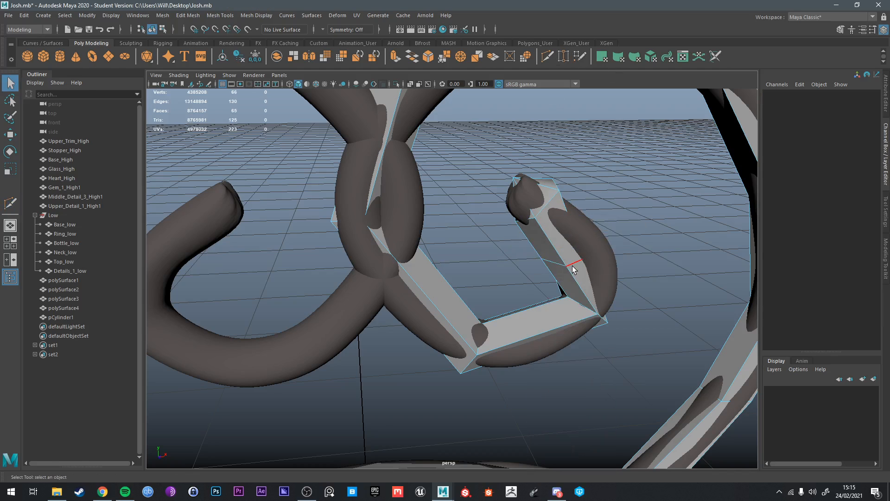
pyautogui.doubleClick(574, 267)
pyautogui.press('w')
pyautogui.press('e')
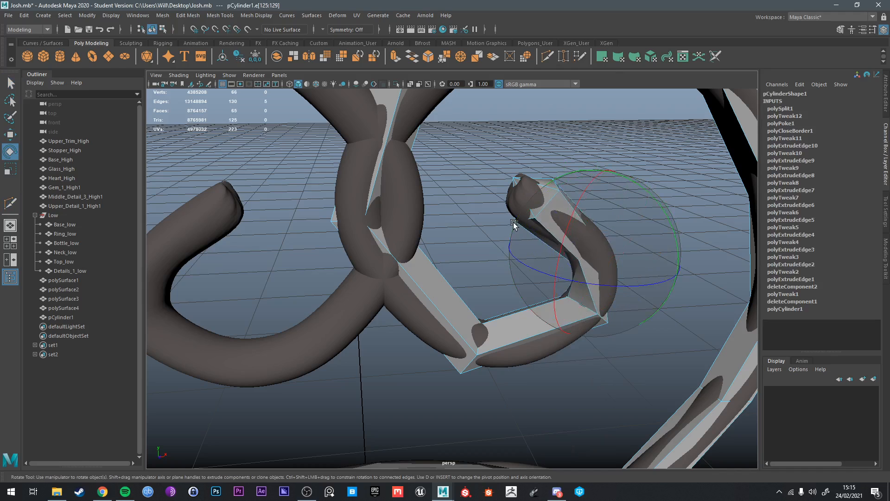
pyautogui.moveTo(514, 224); pyautogui.dragTo(554, 334)
pyautogui.press('q')
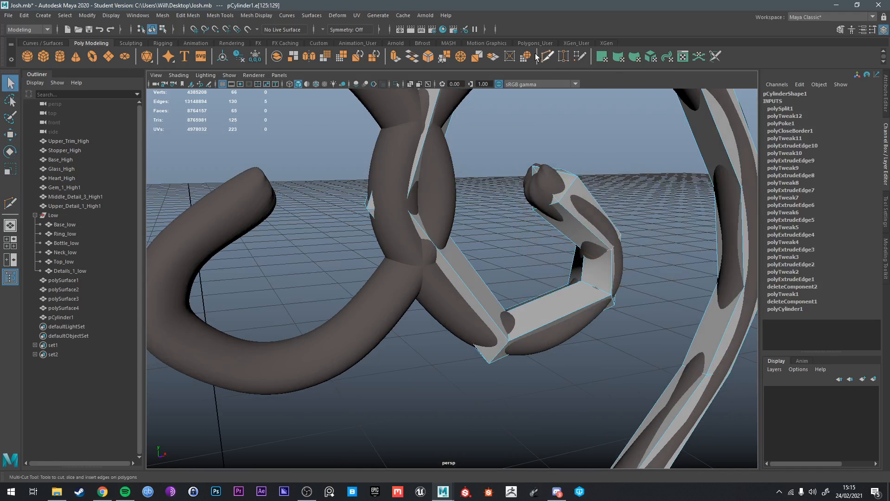
# Step: Insert two edge loops with Multi-Cut, one in each of the two lower segments of the inner curl
pyautogui.click(536, 56)
pyautogui.keyDown('ctrl'); pyautogui.click(459, 272); pyautogui.keyUp('ctrl')
pyautogui.keyDown('ctrl'); pyautogui.click(563, 320); pyautogui.keyUp('ctrl')
pyautogui.press('q')
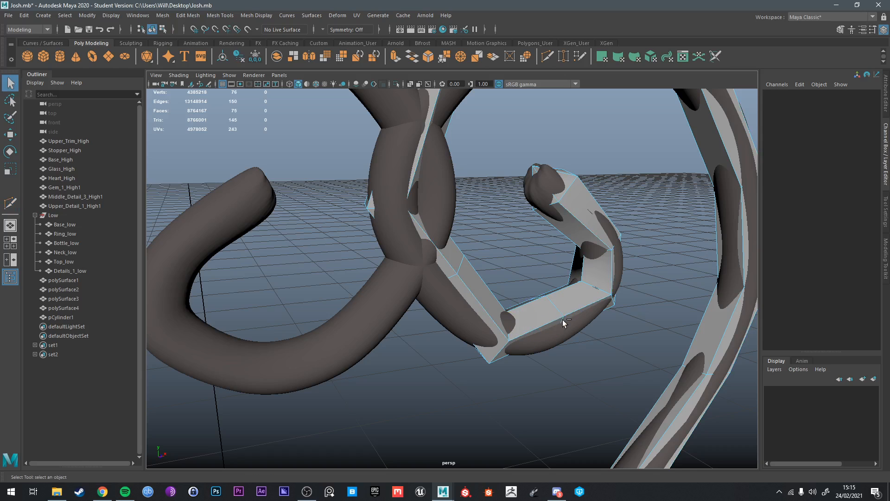
# Step: Move the two new edge loops outward so the lower part of the inner curl follows the wire's curve
pyautogui.moveTo(564, 319); pyautogui.dragTo(556, 291, button='right')
pyautogui.doubleClick(556, 310)
pyautogui.press('w')
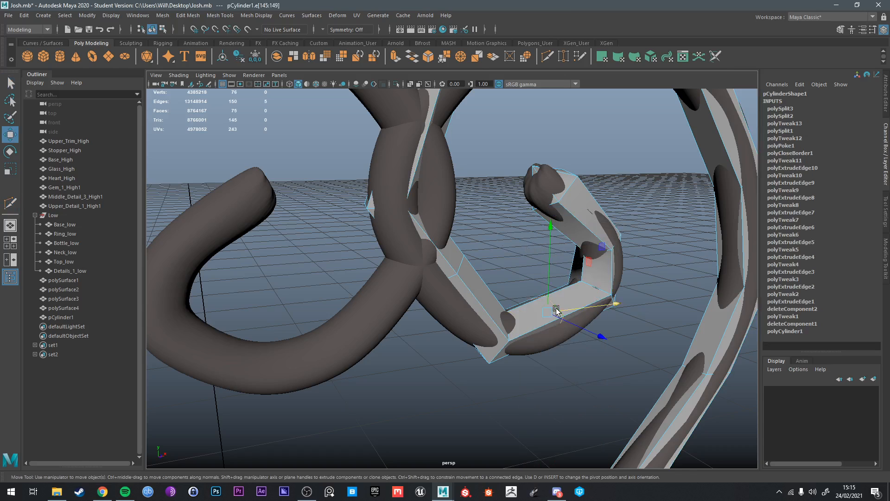
pyautogui.moveTo(557, 310); pyautogui.dragTo(515, 180)
pyautogui.doubleClick(450, 268)
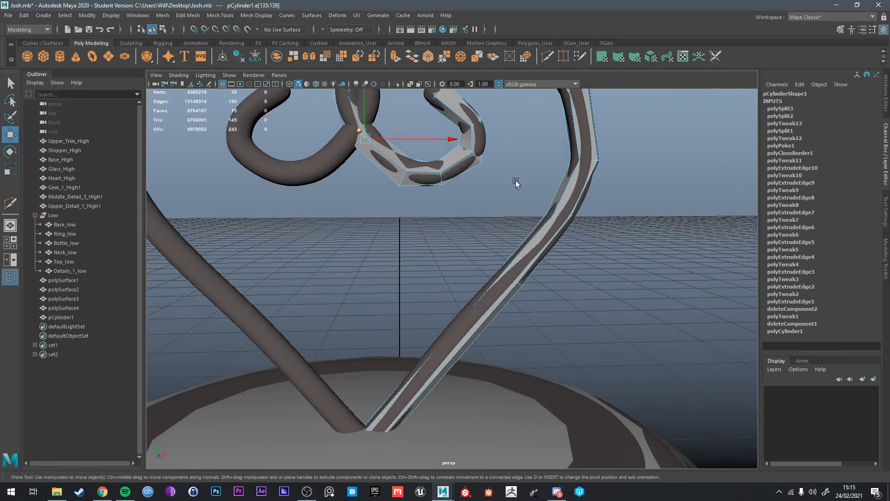
# Step: Select the edge loop on the heart's lower straight section and move it to centre the tube on the wire
pyautogui.doubleClick(516, 282)
pyautogui.doubleClick(487, 296)
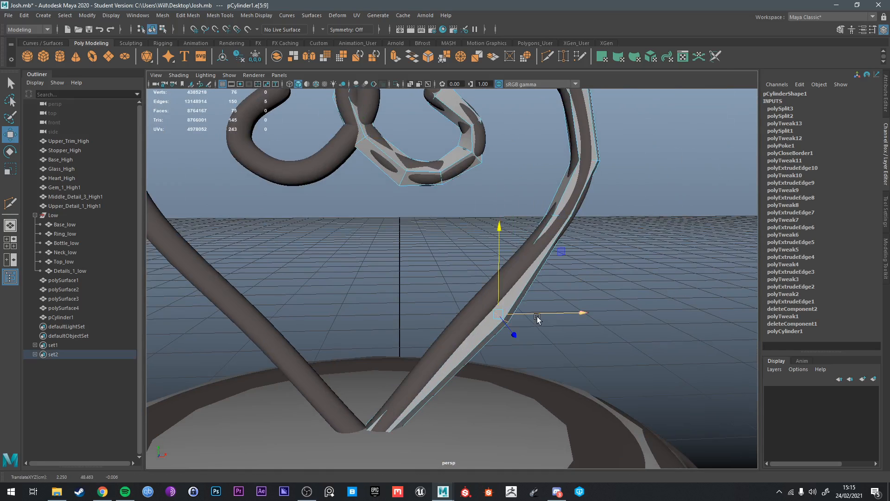
pyautogui.moveTo(537, 319); pyautogui.dragTo(514, 318)
# Step: Select the edge loop where the straight section starts to bend and adjust its angle and position on the wire
pyautogui.keyDown('alt'); pyautogui.moveTo(539, 253); pyautogui.dragTo(563, 236); pyautogui.keyUp('alt')
pyautogui.click(548, 234)
pyautogui.press('e')
pyautogui.press('q')
pyautogui.press('e')
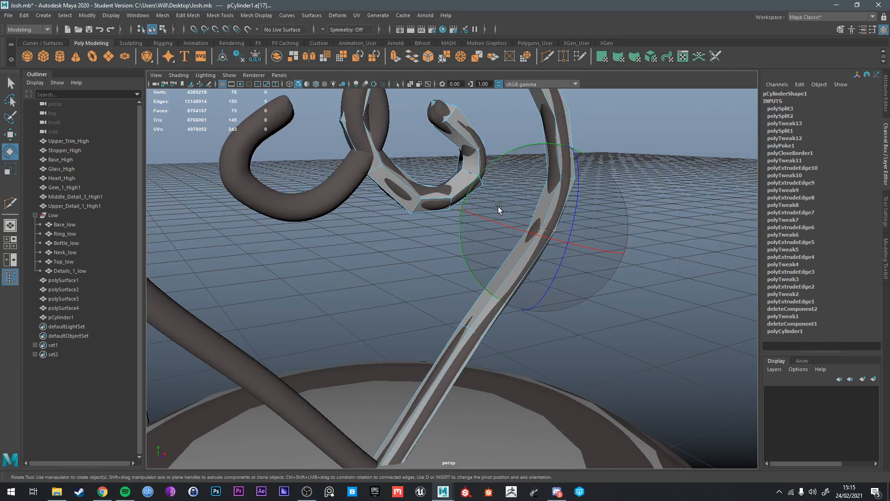
pyautogui.keyDown('alt'); pyautogui.moveTo(520, 165); pyautogui.dragTo(514, 194); pyautogui.keyUp('alt')
pyautogui.press('w')
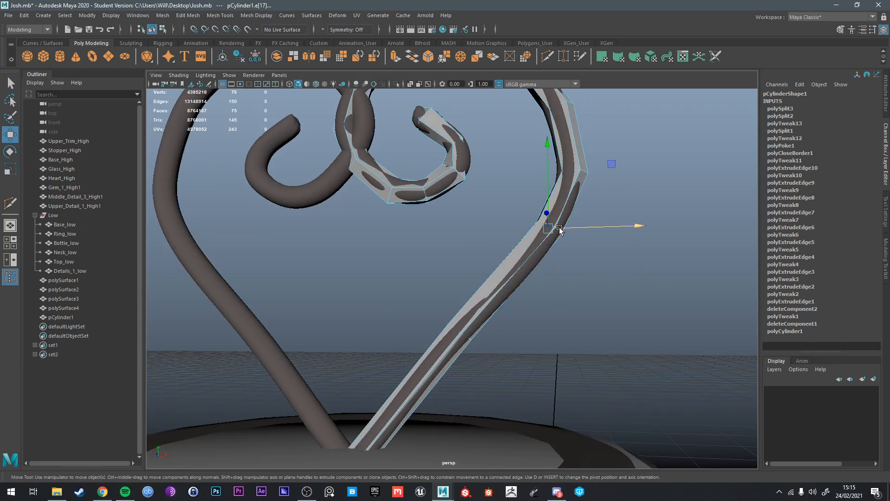
pyautogui.keyDown('alt'); pyautogui.moveTo(591, 201); pyautogui.dragTo(589, 214, button='middle'); pyautogui.keyUp('alt')
# Step: Move the two edge loops on the right lobe's outer side slightly inward onto the wire
pyautogui.doubleClick(580, 192)
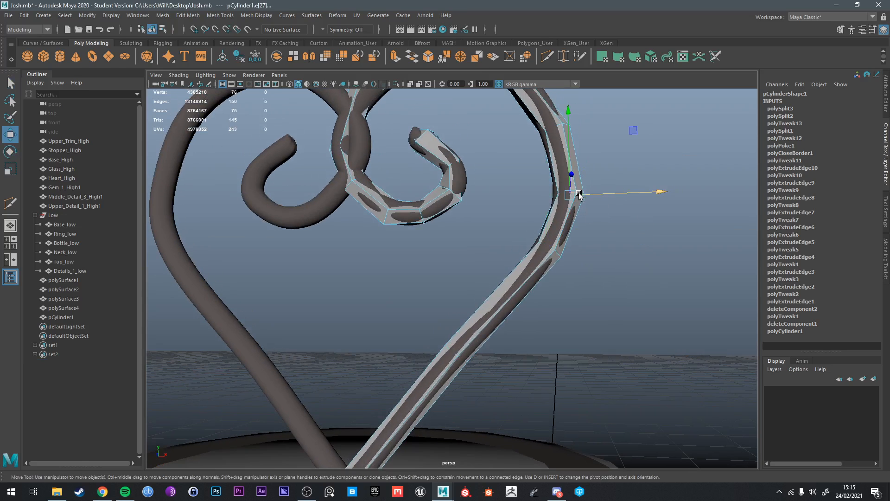
pyautogui.moveTo(595, 195); pyautogui.dragTo(589, 196)
pyautogui.keyDown('alt'); pyautogui.moveTo(589, 196); pyautogui.dragTo(590, 245, button='middle'); pyautogui.keyUp('alt')
pyautogui.press('q')
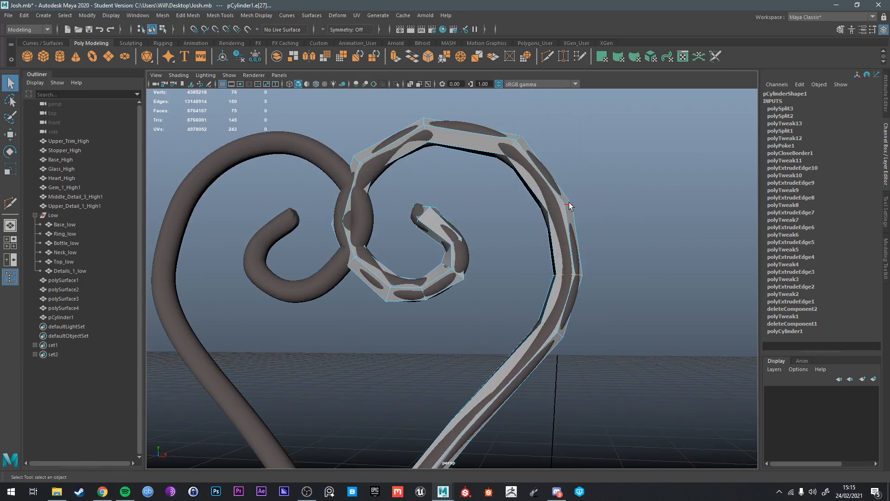
pyautogui.doubleClick(570, 204)
pyautogui.press('w')
pyautogui.moveTo(588, 207); pyautogui.dragTo(582, 208)
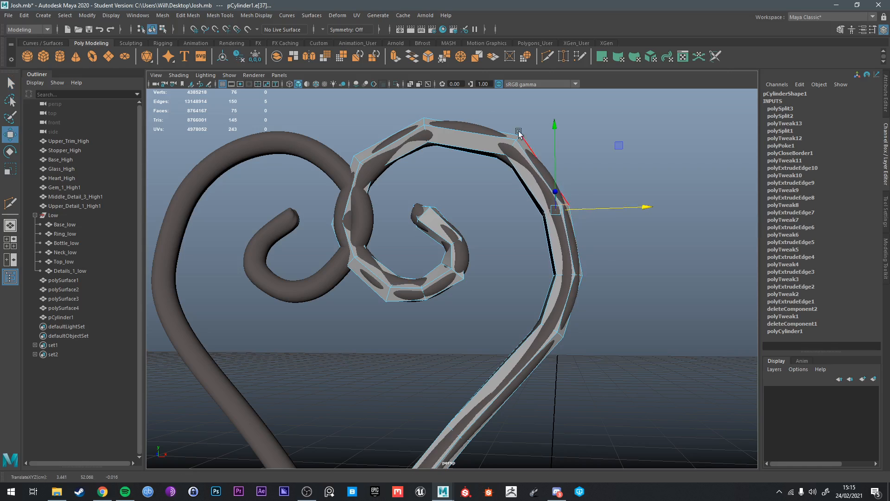
# Step: Shift the edge loops at the top and upper left of the right lobe to fit the wire
pyautogui.doubleClick(431, 135)
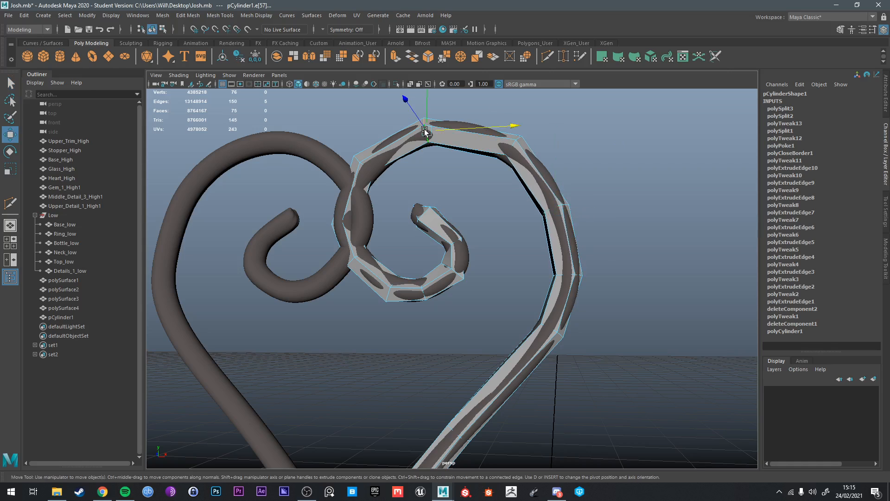
pyautogui.doubleClick(357, 160)
pyautogui.moveTo(374, 162); pyautogui.dragTo(380, 162)
pyautogui.press('q')
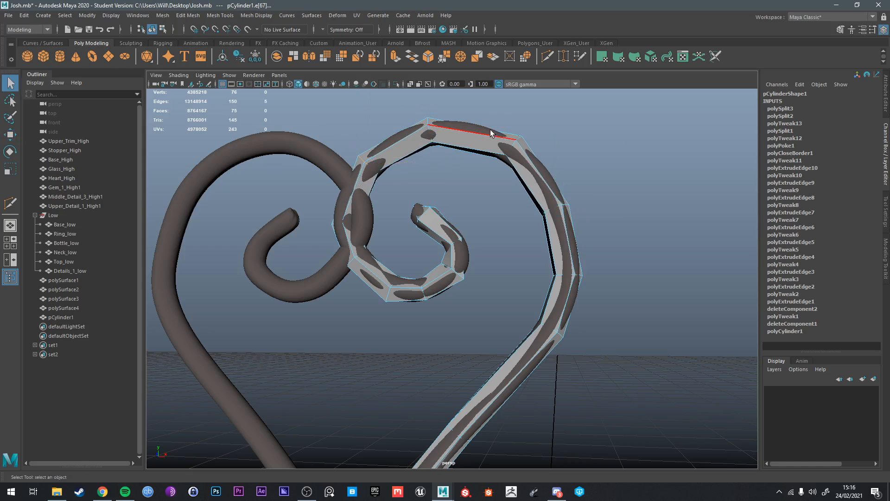
# Step: Insert an edge loop in the right lobe's top segment and reposition the top loops to round the arch
pyautogui.click(549, 56)
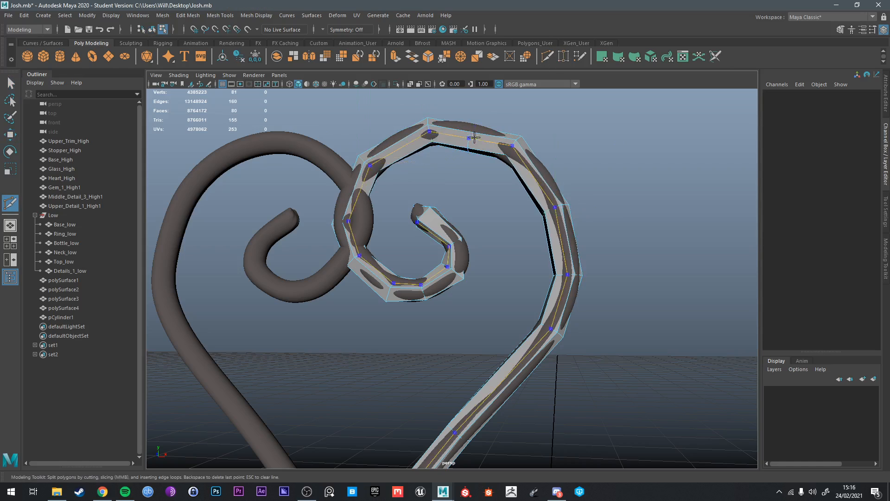
pyautogui.keyDown('ctrl'); pyautogui.click(470, 139); pyautogui.keyUp('ctrl')
pyautogui.press('q')
pyautogui.doubleClick(470, 135)
pyautogui.press('w')
pyautogui.moveTo(471, 126); pyautogui.dragTo(410, 116)
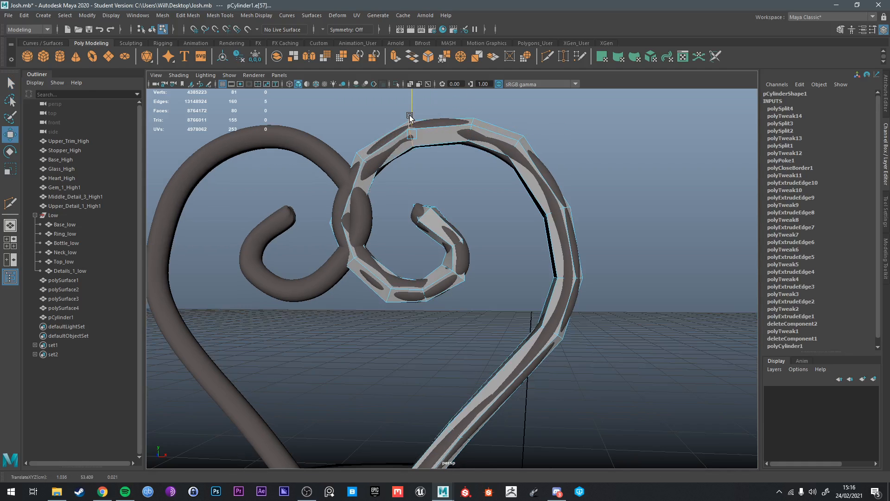
# Step: Move the edge loops at the upper right of the right lobe to even out the curve
pyautogui.doubleClick(544, 160)
pyautogui.doubleClick(510, 145)
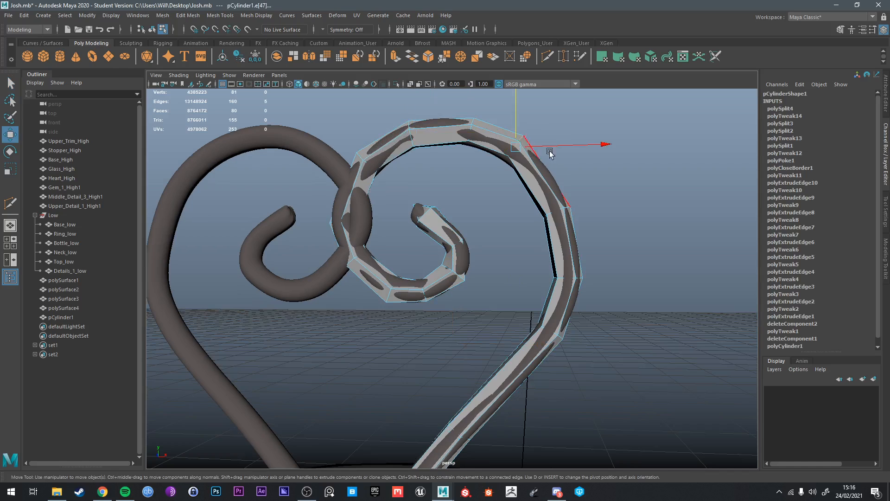
pyautogui.moveTo(550, 146); pyautogui.dragTo(523, 135)
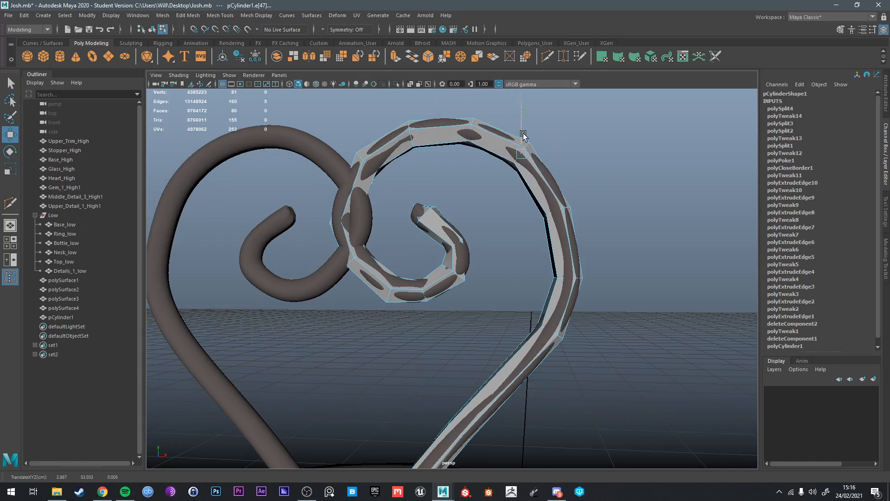
pyautogui.doubleClick(552, 210)
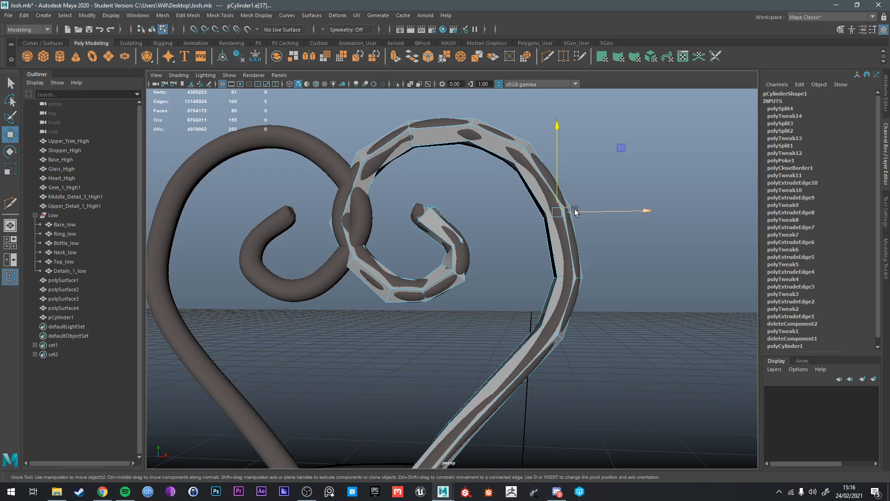
# Step: Return to object mode, deselect the tube and examine its fit along the heart wire
pyautogui.keyDown('alt'); pyautogui.moveTo(563, 274); pyautogui.dragTo(622, 282); pyautogui.keyUp('alt')
pyautogui.press('q')
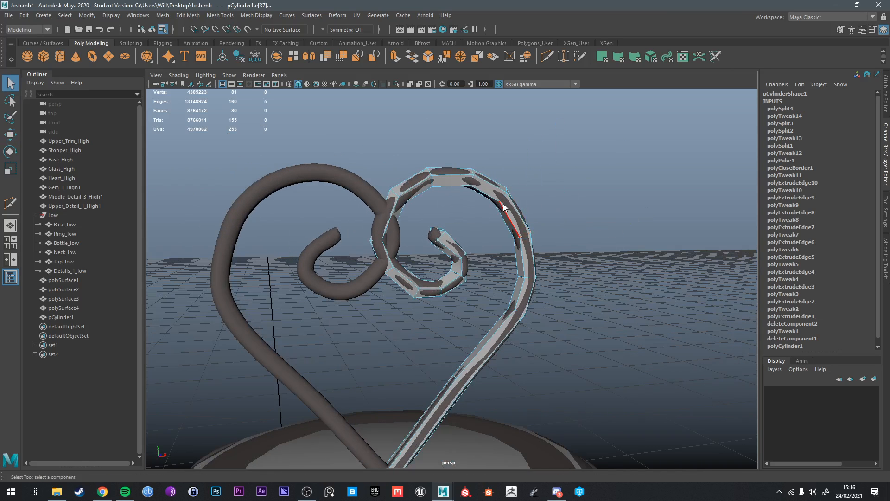
pyautogui.scroll(-2, 505, 207)
pyautogui.moveTo(511, 214); pyautogui.dragTo(560, 205, button='right')
pyautogui.click(596, 270)
pyautogui.keyDown('alt'); pyautogui.moveTo(597, 274); pyautogui.dragTo(525, 294); pyautogui.keyUp('alt')
pyautogui.scroll(4, 482, 278)
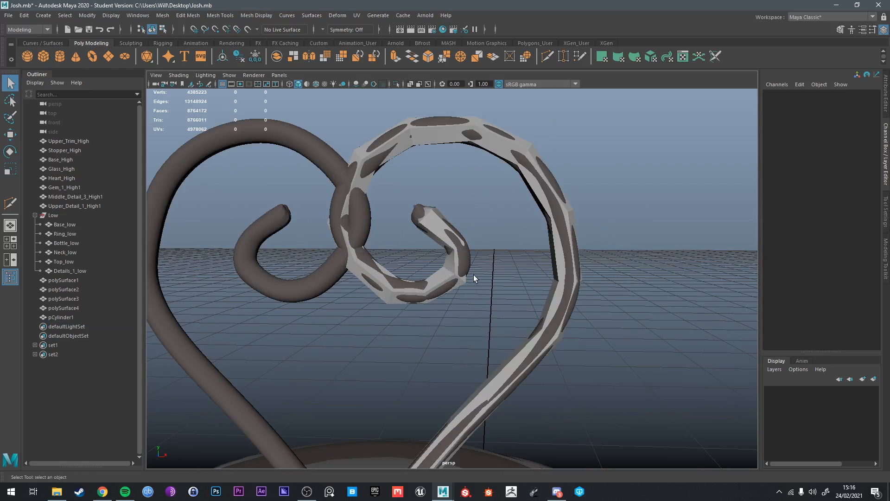
# Step: Select the edge loop at the inner curl's lower right corner and move it to follow the wire
pyautogui.click(453, 260)
pyautogui.scroll(2, 455, 260)
pyautogui.moveTo(454, 236); pyautogui.dragTo(453, 214, button='right')
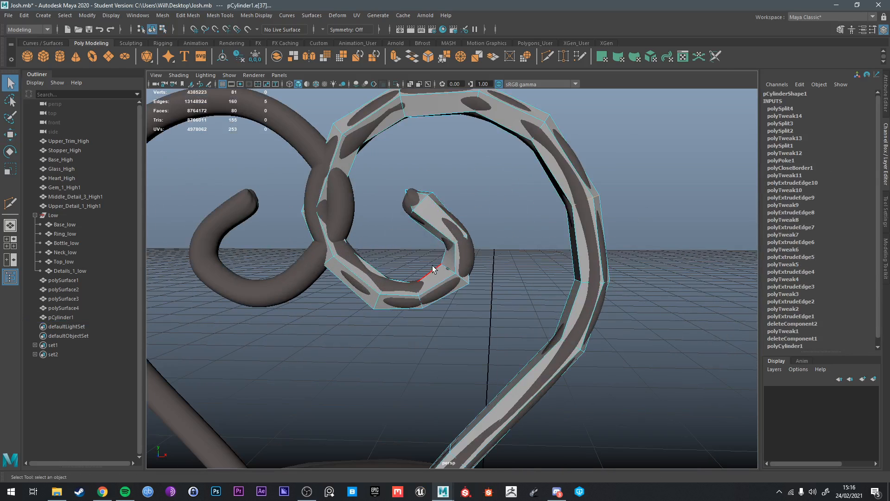
pyautogui.press('w')
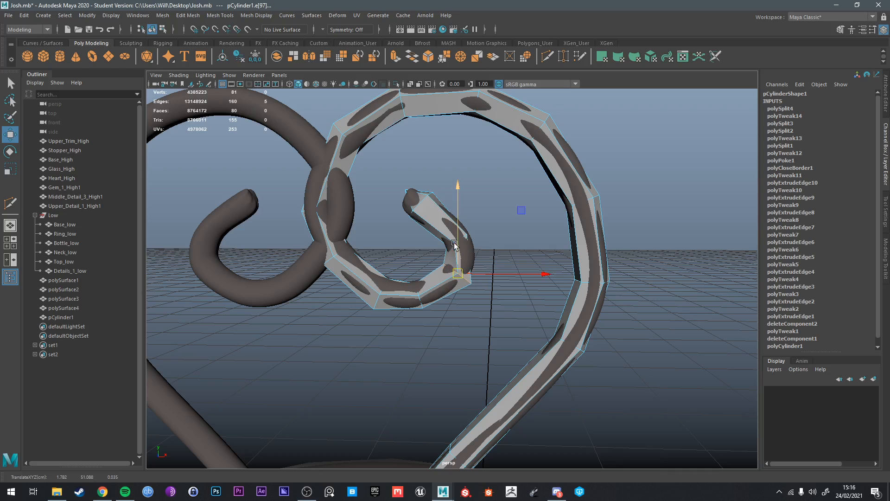
pyautogui.press('q')
# Step: Select the edge loop at the bend on the inner curl's right side and move it to fit around the heart wire
pyautogui.scroll(2, 458, 227)
pyautogui.click(459, 216)
pyautogui.press('w')
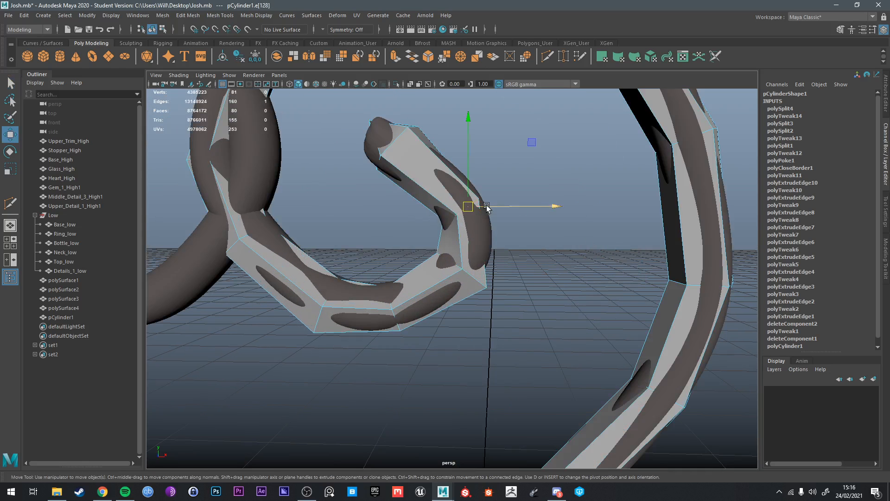
pyautogui.press('e')
pyautogui.keyDown('alt'); pyautogui.moveTo(530, 193); pyautogui.dragTo(450, 243); pyautogui.keyUp('alt')
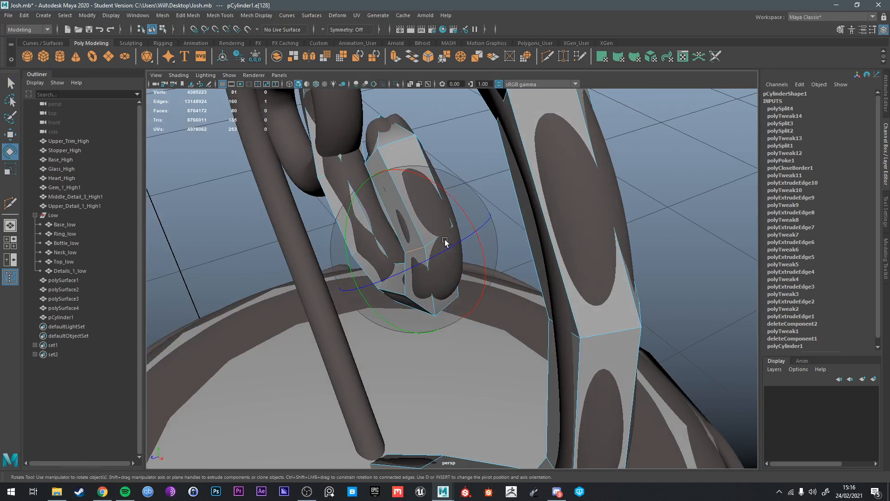
pyautogui.press('w')
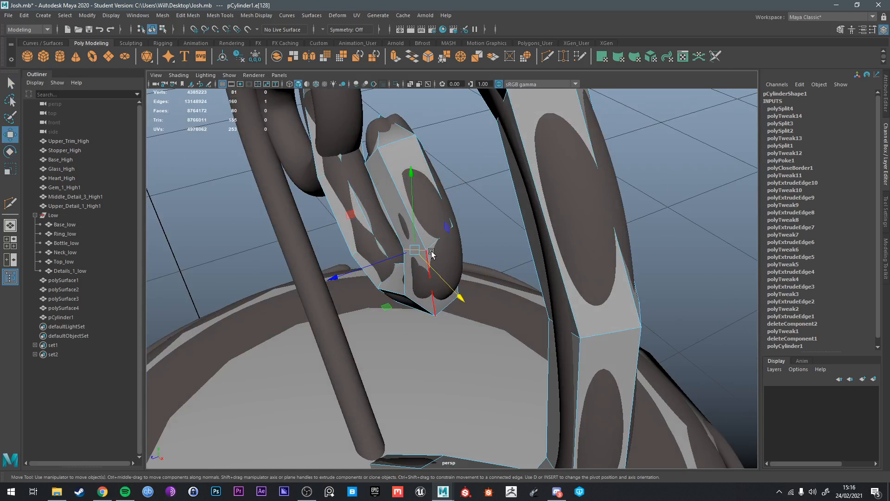
pyautogui.press('q')
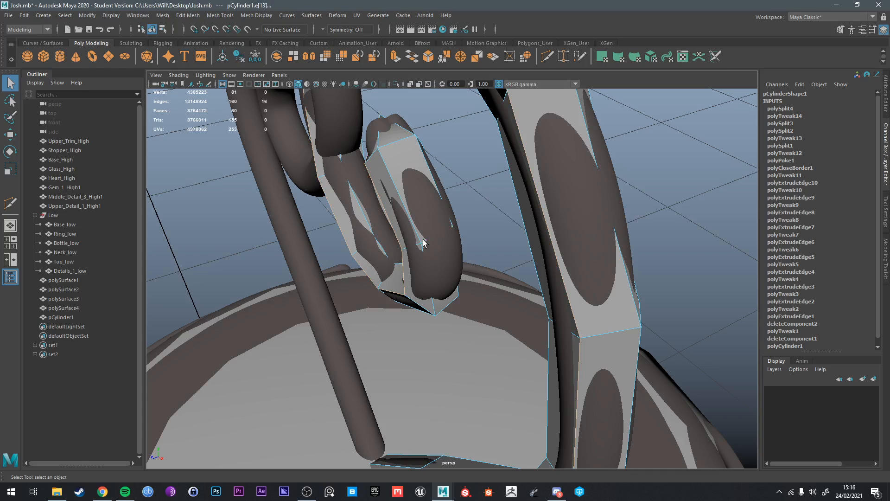
pyautogui.press('w')
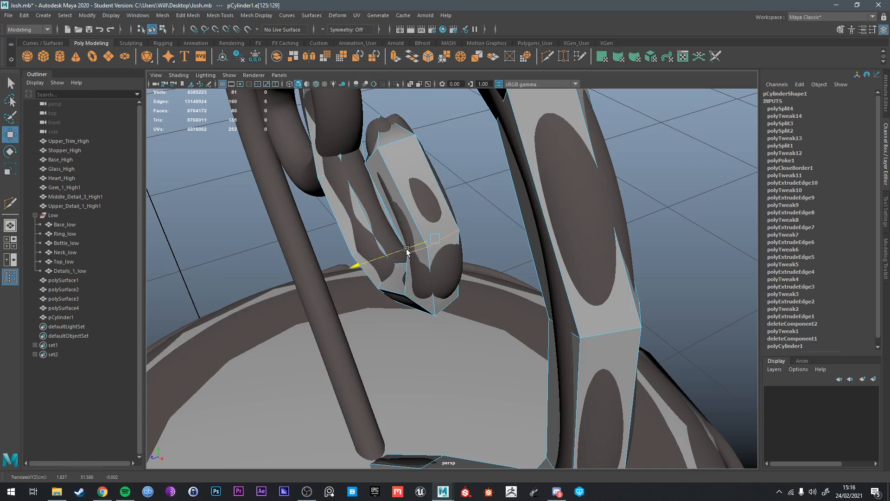
pyautogui.keyDown('alt'); pyautogui.moveTo(374, 260); pyautogui.dragTo(436, 247); pyautogui.keyUp('alt')
pyautogui.click(423, 279)
# Step: Return to object mode and select the low-poly tube on the right half of the heart
pyautogui.press('q')
pyautogui.moveTo(436, 239); pyautogui.dragTo(467, 201, button='right')
pyautogui.scroll(-4, 450, 210)
pyautogui.click(449, 211)
pyautogui.keyDown('alt'); pyautogui.moveTo(395, 209); pyautogui.dragTo(457, 225); pyautogui.keyUp('alt')
pyautogui.click(382, 207)
pyautogui.scroll(-3, 384, 208)
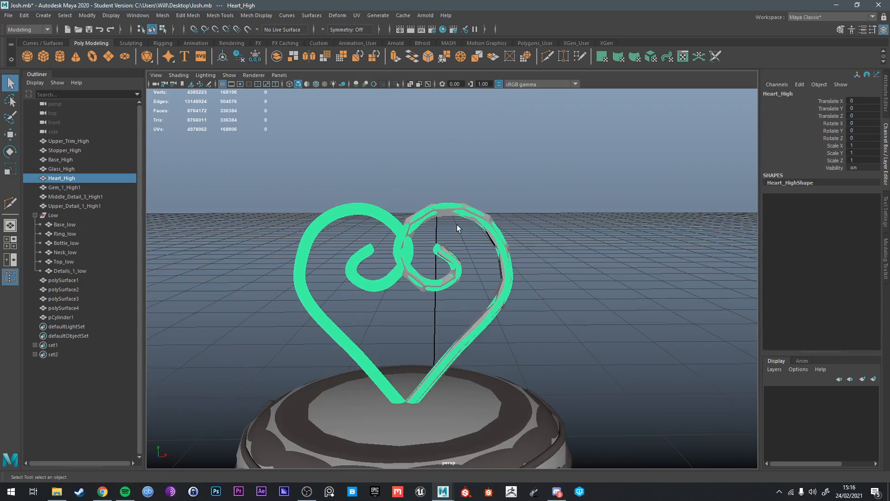
pyautogui.moveTo(458, 225); pyautogui.dragTo(487, 214, button='right')
pyautogui.click(488, 215)
pyautogui.click(488, 216)
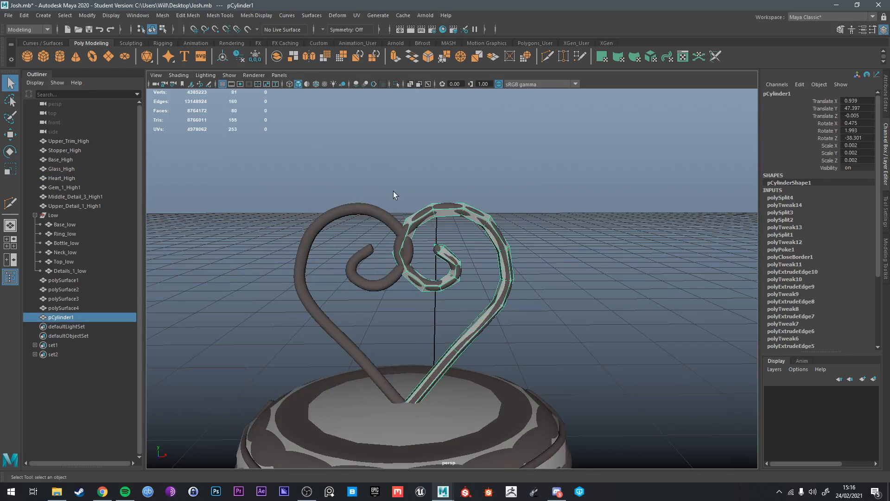
# Step: Snap the tube's pivot to the bottle's central axis, and freeze its transformations with the history deleted
pyautogui.press('w')
pyautogui.scroll(-3, 316, 98)
pyautogui.keyDown('alt'); pyautogui.moveTo(307, 92); pyautogui.dragTo(311, 103); pyautogui.keyUp('alt')
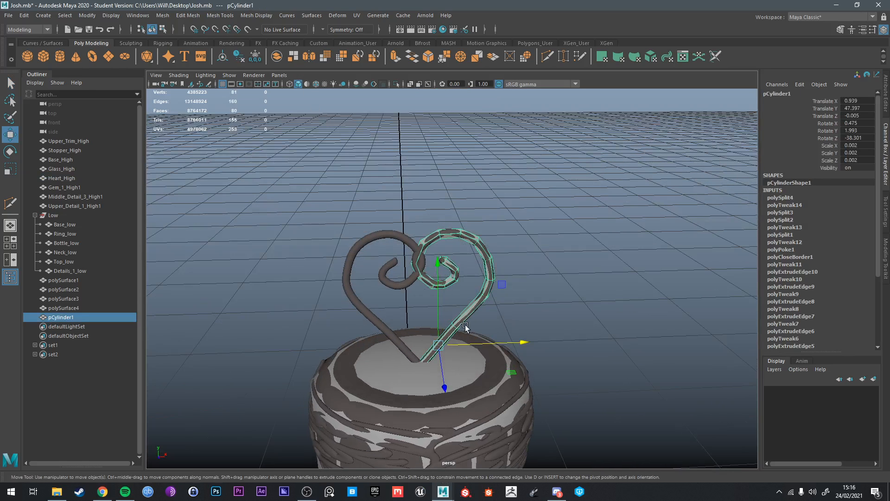
pyautogui.press('d')
pyautogui.press('x')
pyautogui.moveTo(488, 342); pyautogui.dragTo(411, 357)
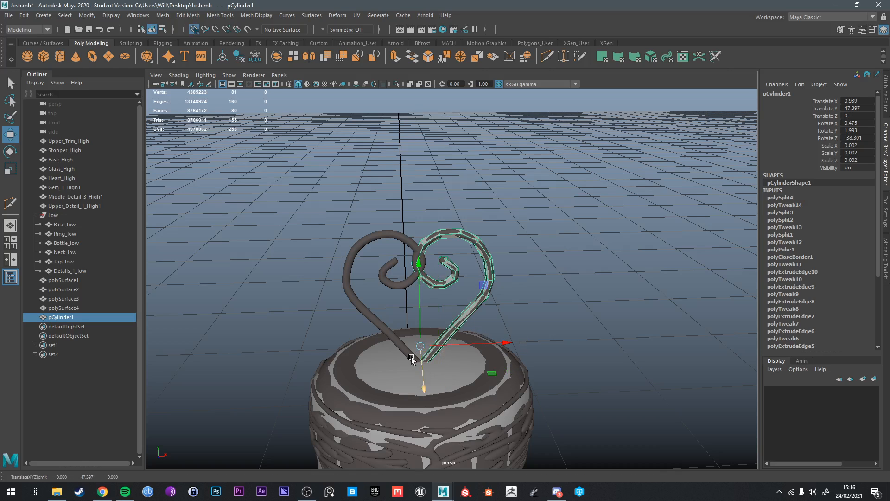
pyautogui.click(254, 62)
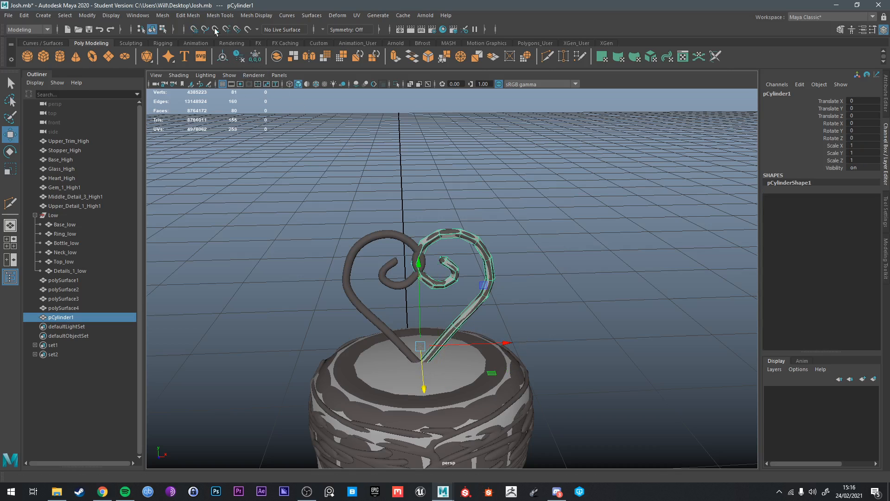
# Step: Mirror the tube across the object's X axis to form the heart's left half
pyautogui.click(162, 15)
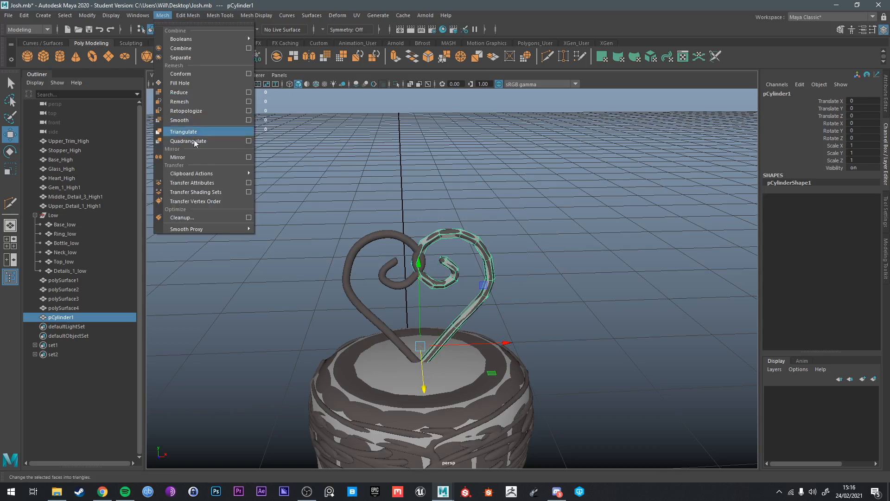
pyautogui.click(195, 158)
pyautogui.click(678, 333)
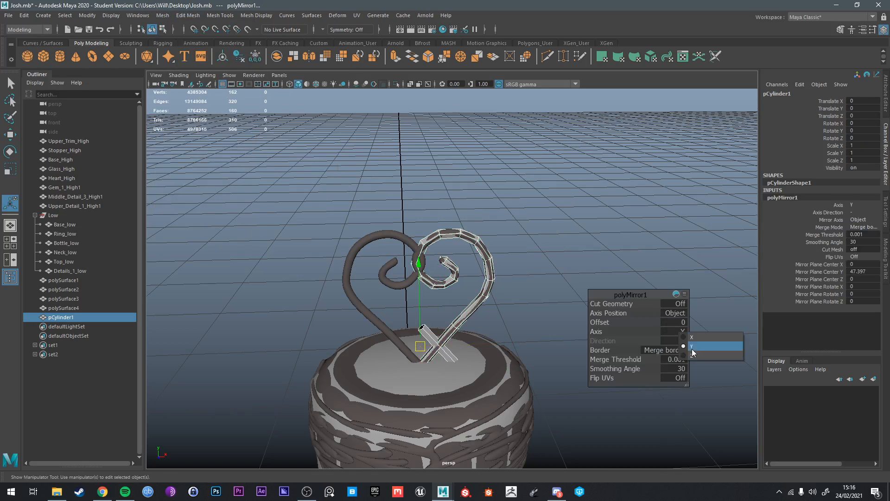
pyautogui.click(693, 358)
pyautogui.click(684, 335)
pyautogui.click(691, 338)
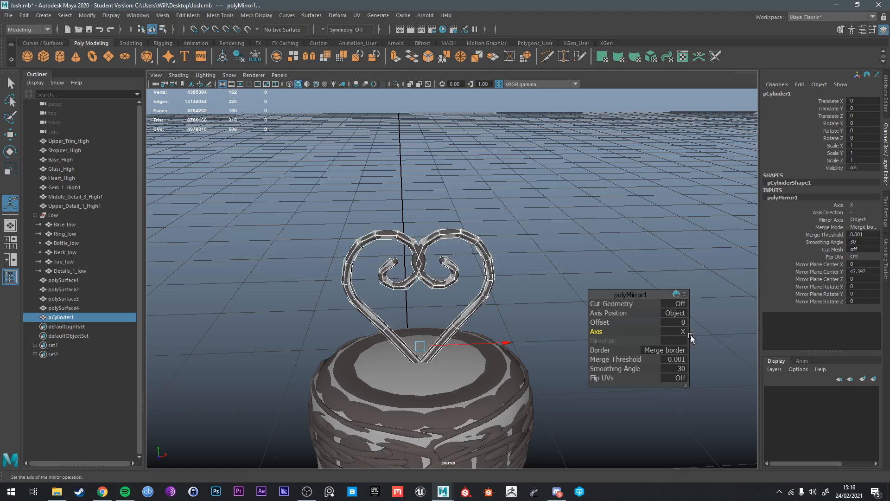
# Step: Examine how the mirrored low-poly heart fits the high-poly wire from several angles
pyautogui.click(553, 241)
pyautogui.scroll(6, 543, 242)
pyautogui.keyDown('alt'); pyautogui.moveTo(531, 278); pyautogui.dragTo(367, 237); pyautogui.keyUp('alt')
pyautogui.click(364, 224)
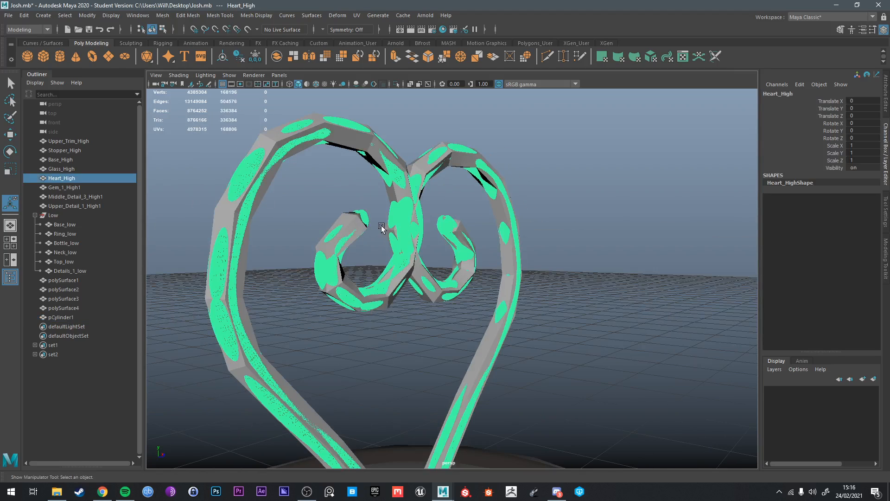
pyautogui.scroll(-5, 437, 221)
pyautogui.click(540, 212)
pyautogui.scroll(-4, 540, 212)
pyautogui.keyDown('alt'); pyautogui.moveTo(540, 213); pyautogui.dragTo(478, 244); pyautogui.keyUp('alt')
pyautogui.scroll(-6, 500, 204)
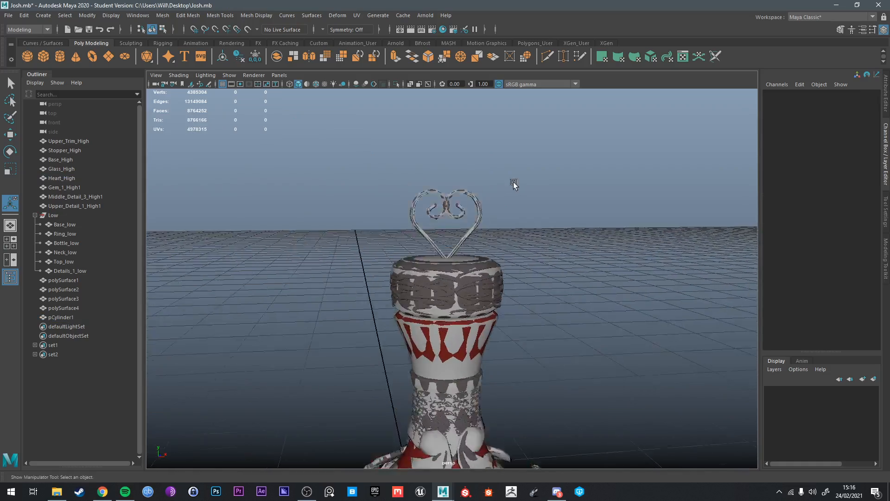
# Step: Examine the bottle's neck and body and check which low-poly meshes are still outside the Low group
pyautogui.keyDown('alt'); pyautogui.moveTo(513, 183); pyautogui.dragTo(502, 230); pyautogui.keyUp('alt')
pyautogui.keyDown('alt'); pyautogui.moveTo(501, 230); pyautogui.dragTo(535, 171, button='middle'); pyautogui.keyUp('alt')
pyautogui.press('q')
pyautogui.scroll(5, 538, 279)
pyautogui.keyDown('alt'); pyautogui.moveTo(520, 350); pyautogui.dragTo(509, 285, button='middle'); pyautogui.keyUp('alt')
pyautogui.click(509, 285)
pyautogui.keyDown('alt'); pyautogui.moveTo(503, 320); pyautogui.dragTo(558, 284); pyautogui.keyUp('alt')
pyautogui.scroll(-3, 464, 278)
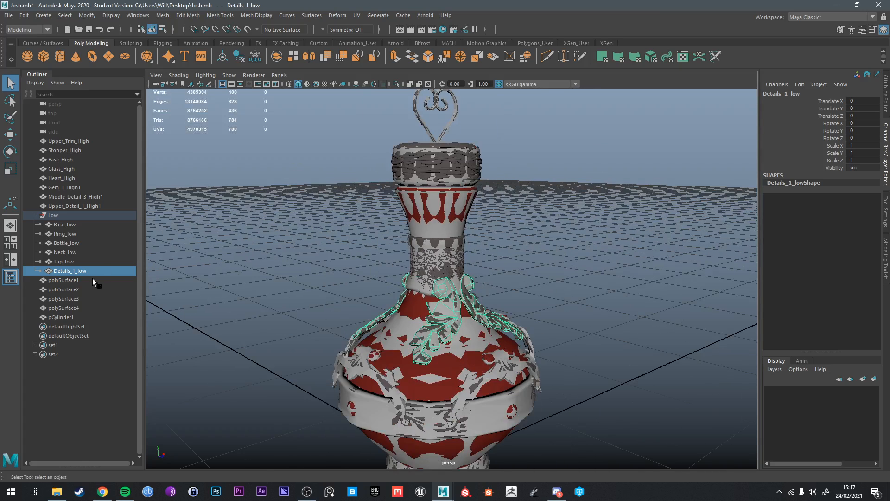
pyautogui.click(62, 317)
# Step: Save the scene, and combine polySurface1 to polySurface4 into one mesh with its history deleted
pyautogui.click(63, 280)
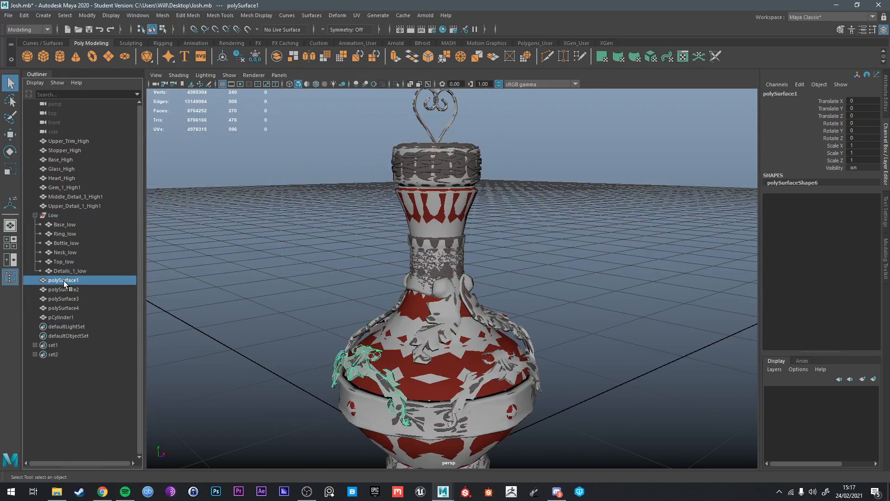
pyautogui.keyDown('shift'); pyautogui.click(65, 290); pyautogui.keyUp('shift')
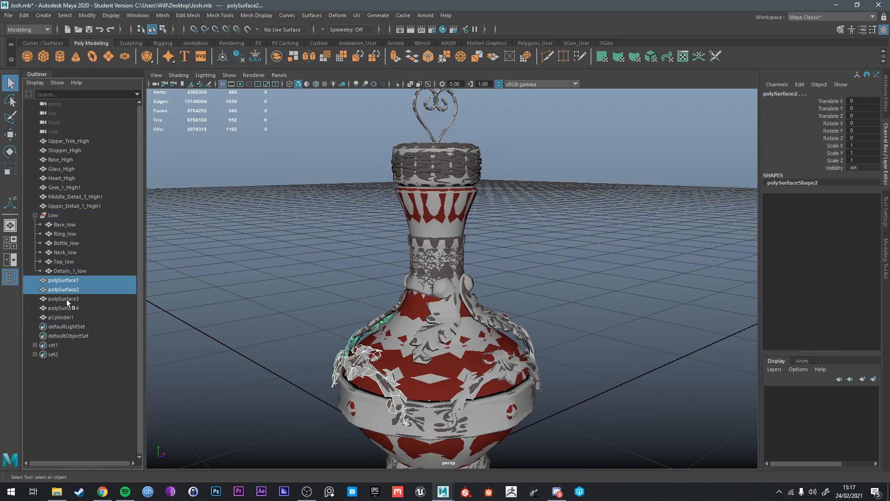
pyautogui.keyDown('shift'); pyautogui.click(66, 300); pyautogui.keyUp('shift')
pyautogui.keyDown('shift'); pyautogui.click(74, 309); pyautogui.keyUp('shift')
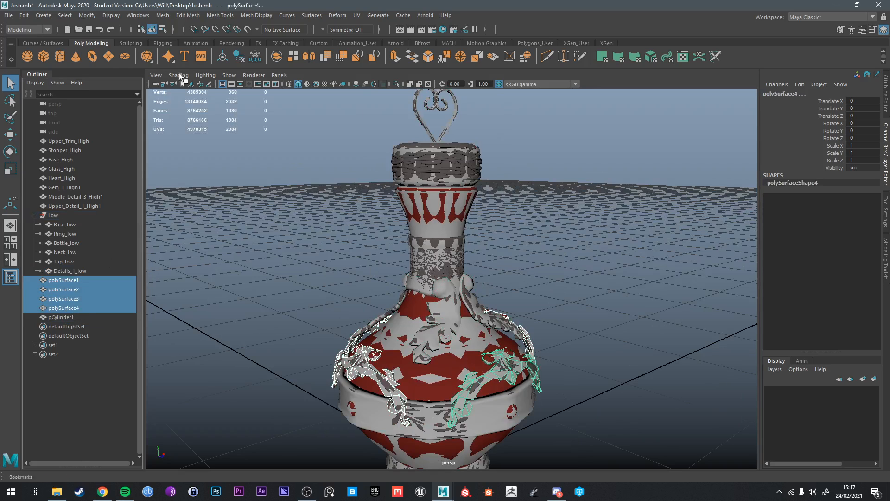
pyautogui.hotkey('ctrl', 's')
pyautogui.press('Return')
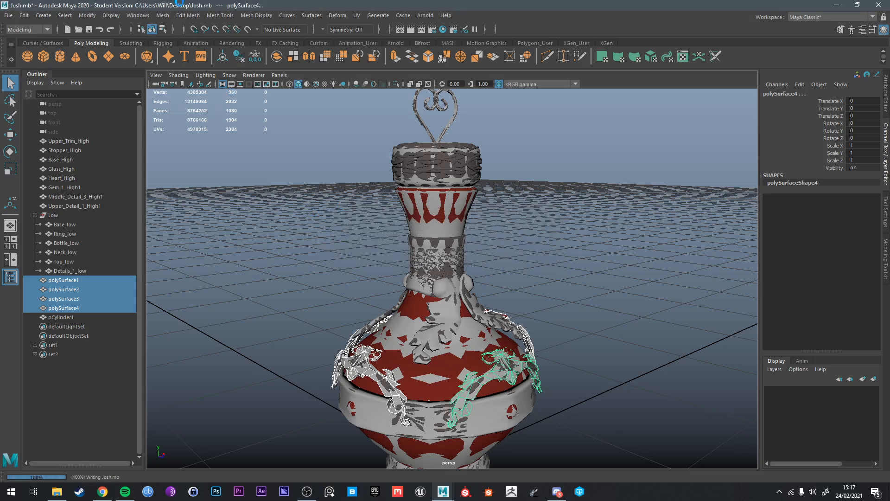
pyautogui.click(163, 16)
pyautogui.click(175, 49)
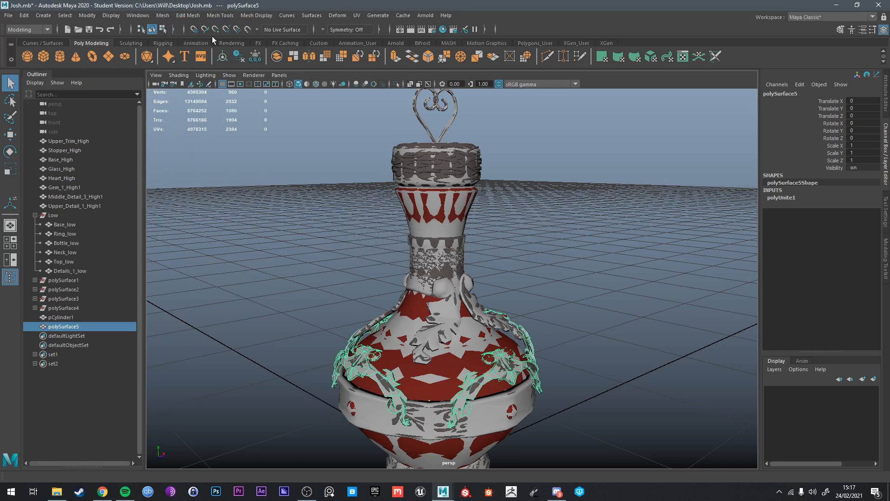
pyautogui.click(241, 57)
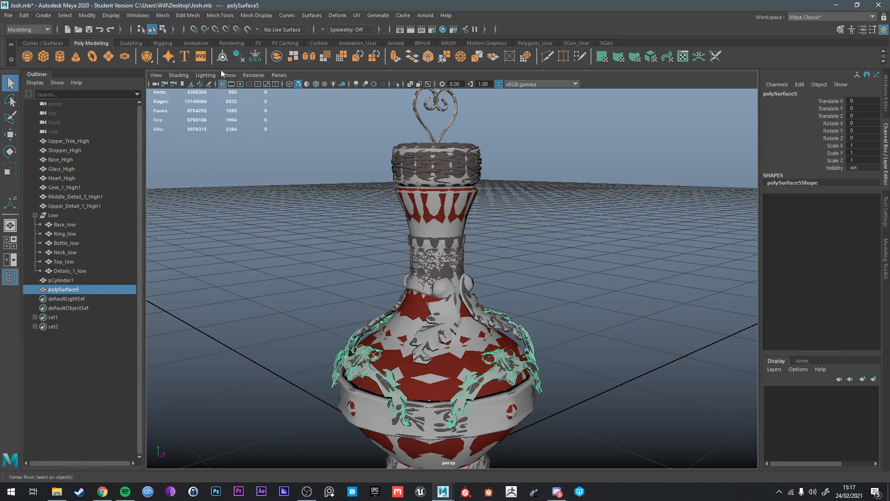
# Step: Check the names of the high-poly upper and middle details against the low-poly leaf mesh below the neck
pyautogui.click(65, 281)
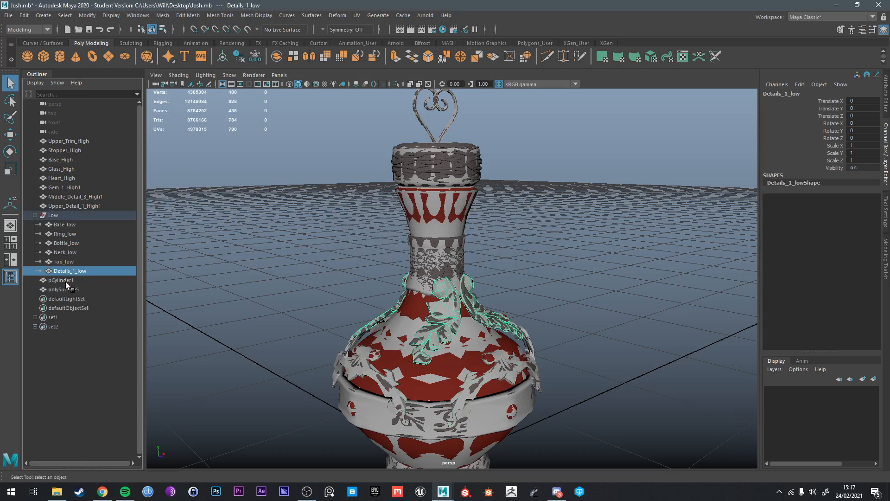
pyautogui.click(76, 205)
pyautogui.click(79, 198)
pyautogui.click(77, 208)
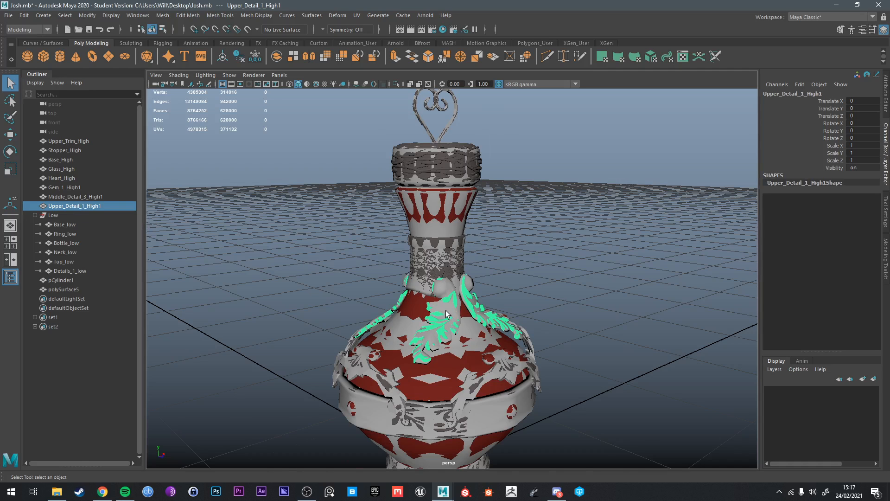
pyautogui.scroll(4, 447, 314)
pyautogui.click(416, 299)
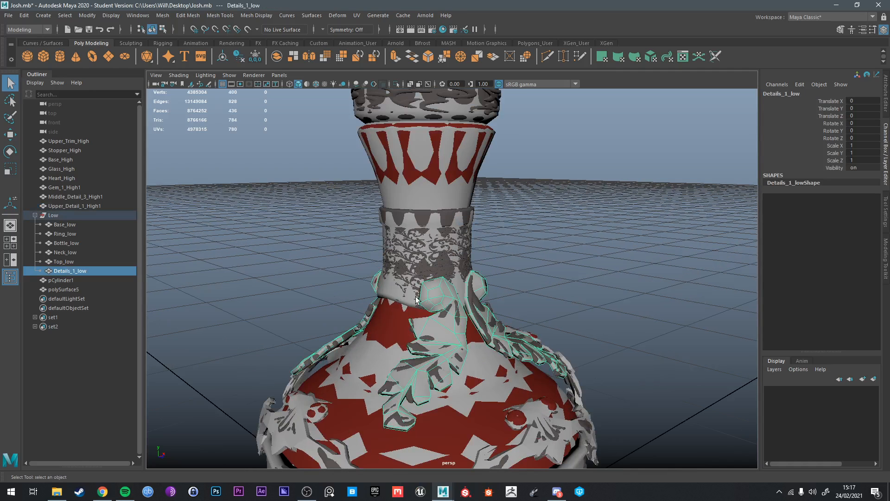
pyautogui.click(69, 280)
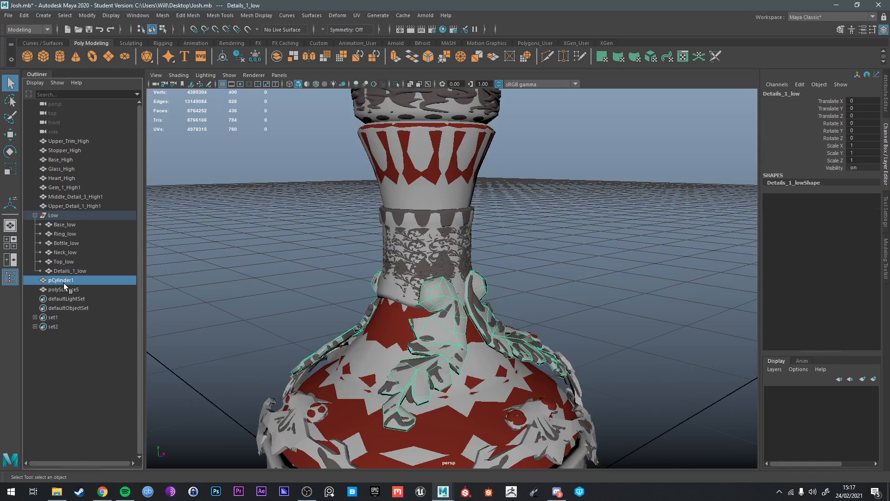
# Step: Rename the combined ornament mesh as Details_2_low and place it in the Low group
pyautogui.click(65, 289)
pyautogui.doubleClick(66, 289)
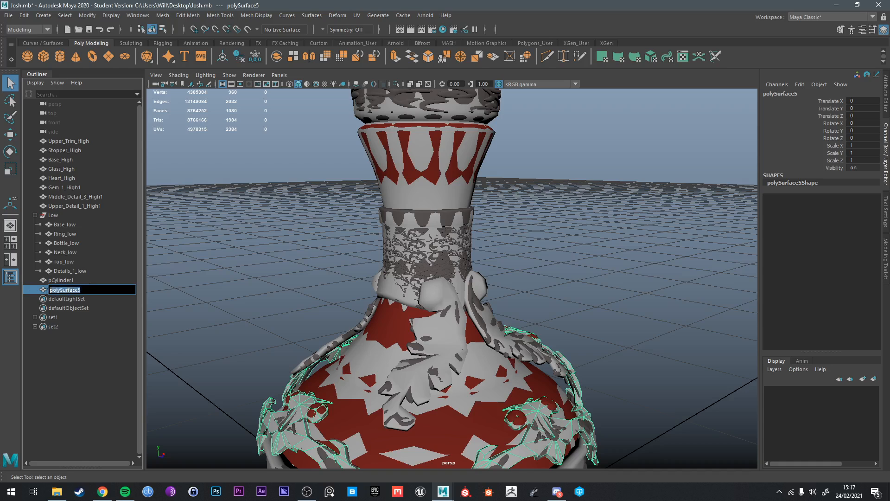
pyautogui.hotkey('ctrl', 'a')
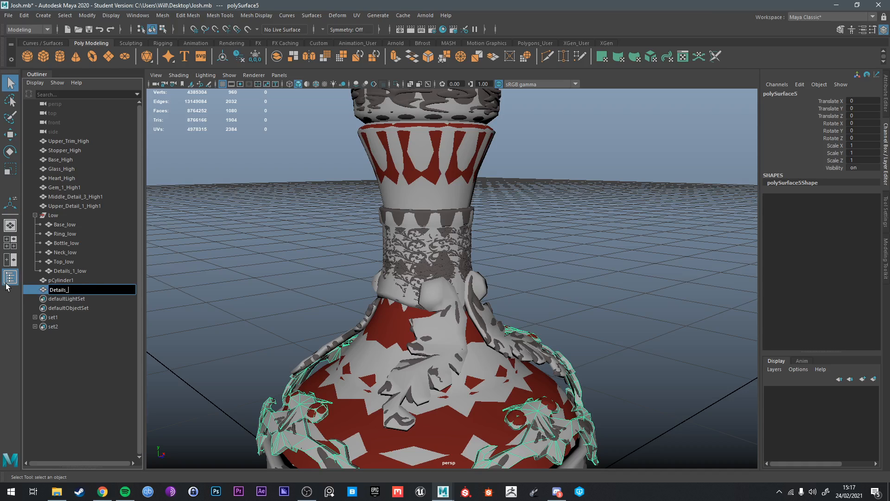
pyautogui.write('Details_2_low')
pyautogui.press('Return')
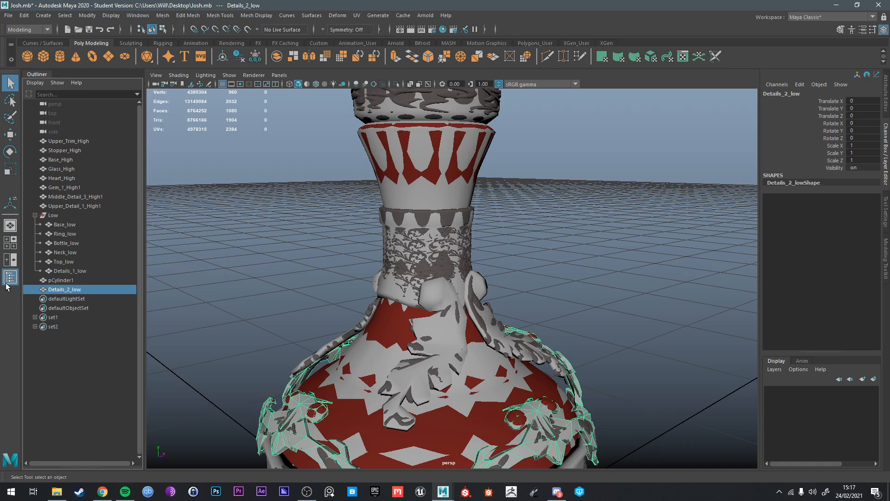
pyautogui.moveTo(65, 290)
pyautogui.mouseDown()
pyautogui.moveTo(69, 269)
pyautogui.moveTo(69, 285)
pyautogui.mouseUp()
# Step: Rename pCylinder1 as Heart_low and place it in the Low group
pyautogui.click(86, 290)
pyautogui.scroll(-5, 394, 258)
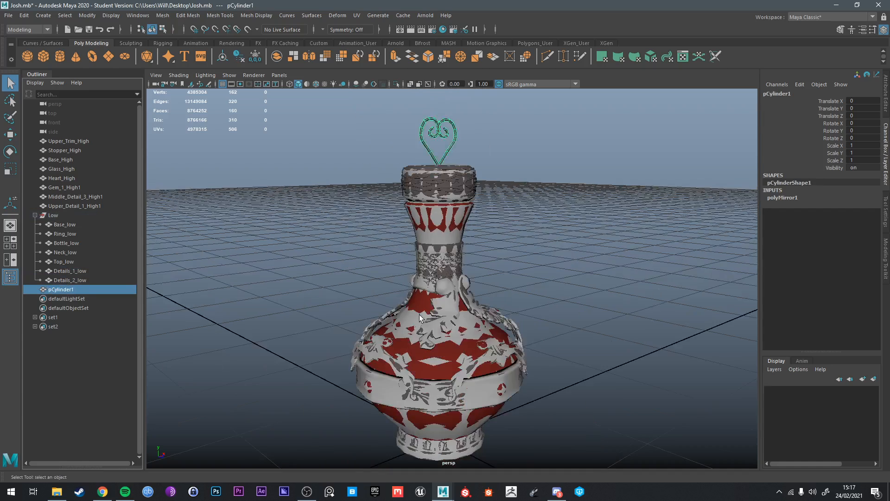
pyautogui.keyDown('alt'); pyautogui.moveTo(394, 257); pyautogui.dragTo(440, 246); pyautogui.keyUp('alt')
pyautogui.doubleClick(70, 290)
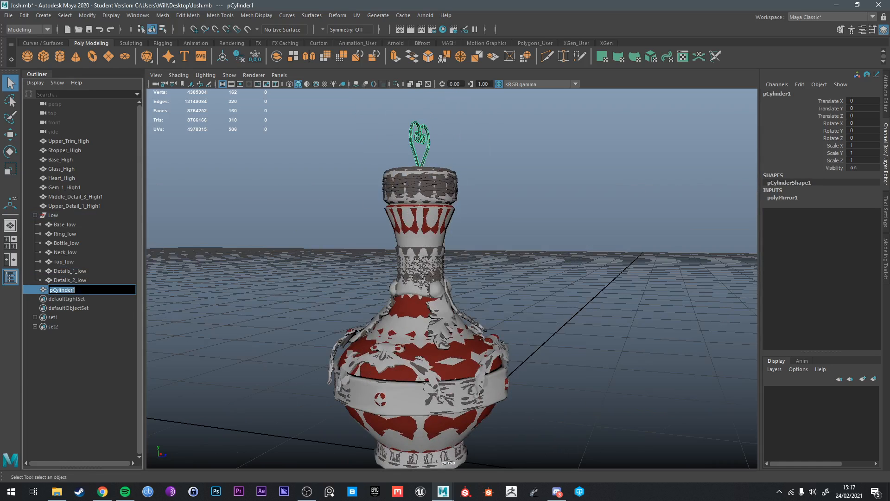
pyautogui.write('Heart_low')
pyautogui.press('Return')
pyautogui.moveTo(87, 282); pyautogui.dragTo(71, 278)
pyautogui.moveTo(69, 290); pyautogui.dragTo(68, 293, button='middle')
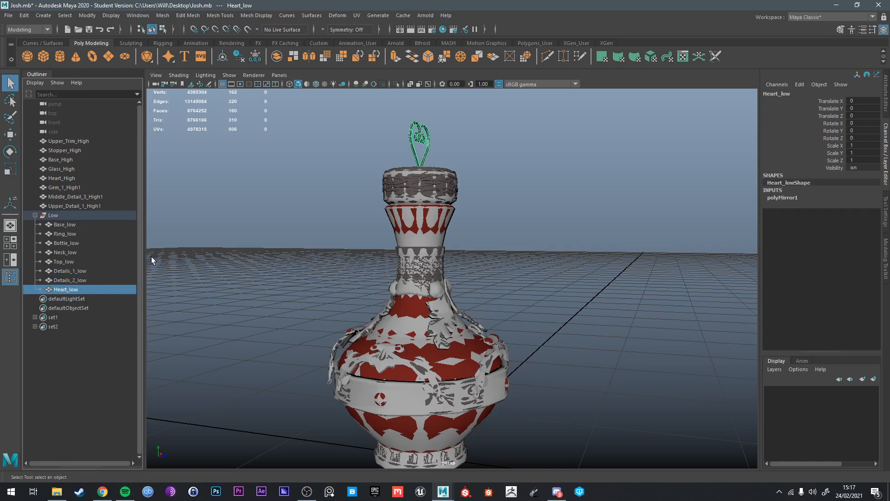
# Step: Select all meshes in the Low group from Base_low to Heart_low and isolate them in the viewport
pyautogui.scroll(-3, 468, 222)
pyautogui.keyDown('alt'); pyautogui.moveTo(469, 223); pyautogui.dragTo(442, 247); pyautogui.keyUp('alt')
pyautogui.click(73, 224)
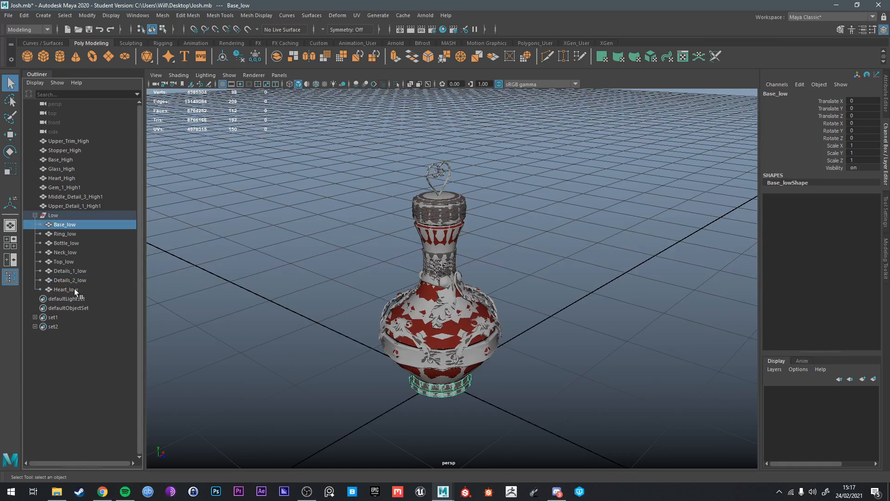
pyautogui.keyDown('shift'); pyautogui.click(75, 289); pyautogui.keyUp('shift')
pyautogui.hotkey('ctrl', '1')
# Step: Examine the isolated low-poly bottle and its ornament meshes from different angles
pyautogui.keyDown('alt'); pyautogui.moveTo(538, 273); pyautogui.dragTo(703, 245); pyautogui.keyUp('alt')
pyautogui.scroll(4, 516, 299)
pyautogui.keyDown('alt'); pyautogui.moveTo(508, 187); pyautogui.dragTo(487, 232, button='middle'); pyautogui.keyUp('alt')
pyautogui.scroll(-3, 487, 232)
pyautogui.keyDown('alt'); pyautogui.moveTo(487, 232); pyautogui.dragTo(515, 250); pyautogui.keyUp('alt')
pyautogui.scroll(3, 500, 279)
pyautogui.scroll(3, 515, 260)
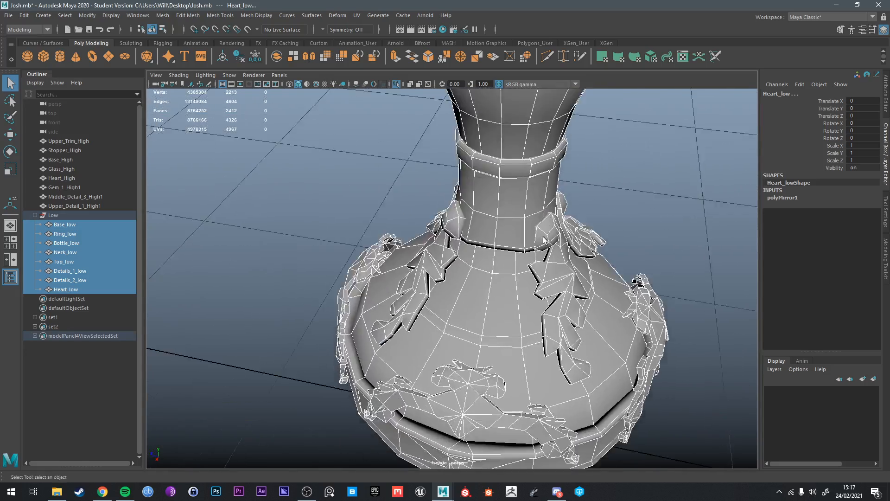
# Step: Try to bevel the faces of the Details_1_low ornament mesh and return it to object mode
pyautogui.keyDown('alt'); pyautogui.moveTo(534, 290); pyautogui.dragTo(559, 256); pyautogui.keyUp('alt')
pyautogui.scroll(3, 559, 256)
pyautogui.keyDown('alt'); pyautogui.moveTo(558, 256); pyautogui.dragTo(461, 253, button='middle'); pyautogui.keyUp('alt')
pyautogui.moveTo(461, 254); pyautogui.dragTo(474, 284, button='right')
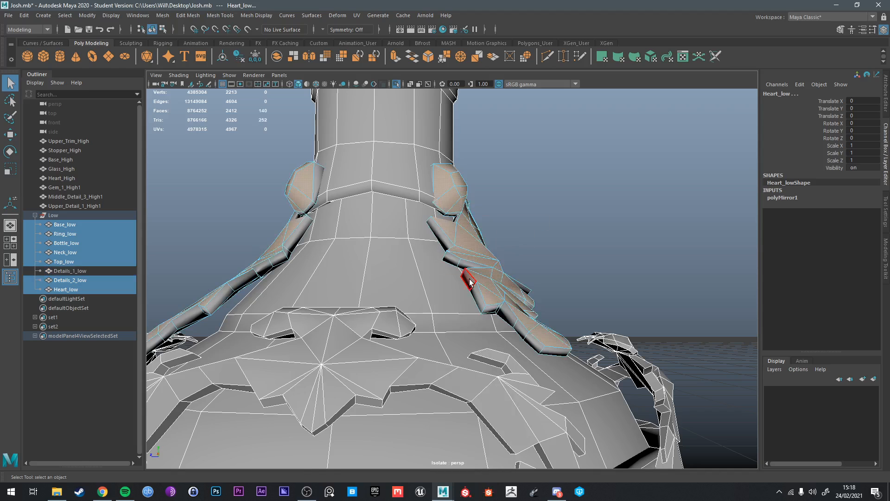
pyautogui.keyDown('alt'); pyautogui.moveTo(474, 285); pyautogui.dragTo(521, 260); pyautogui.keyUp('alt')
pyautogui.hotkey('ctrl', 'b')
pyautogui.moveTo(519, 235); pyautogui.dragTo(553, 227, button='right')
# Step: Turn off isolation and select all Low group meshes from Base_low to Heart_low
pyautogui.hotkey('ctrl', '1')
pyautogui.scroll(-8, 553, 227)
pyautogui.click(71, 225)
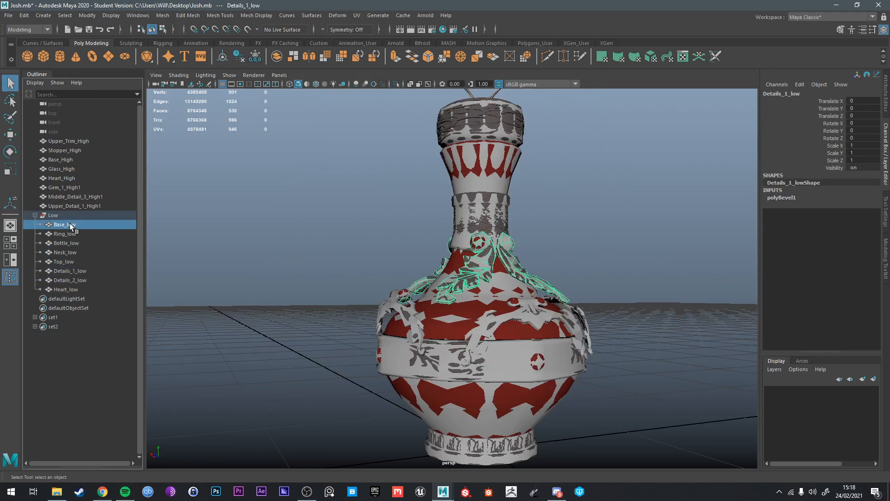
pyautogui.keyDown('shift'); pyautogui.click(77, 288); pyautogui.keyUp('shift')
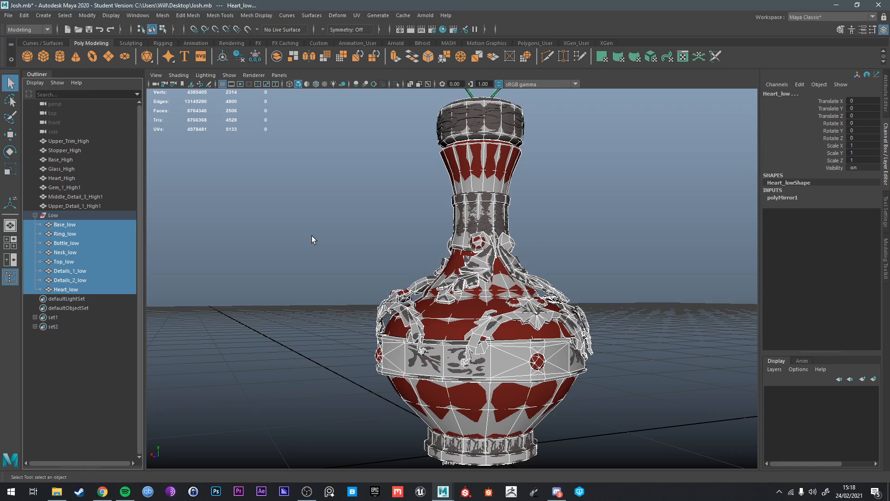
# Step: Undo the mesh selection, the isolation change and the bevel on Details_1_low
pyautogui.hotkey('ctrl', 'z')
pyautogui.scroll(5, 380, 265)
pyautogui.hotkey('ctrl', 'z')
pyautogui.keyDown('alt'); pyautogui.moveTo(379, 288); pyautogui.dragTo(388, 305); pyautogui.keyUp('alt')
pyautogui.hotkey('ctrl', 'z')
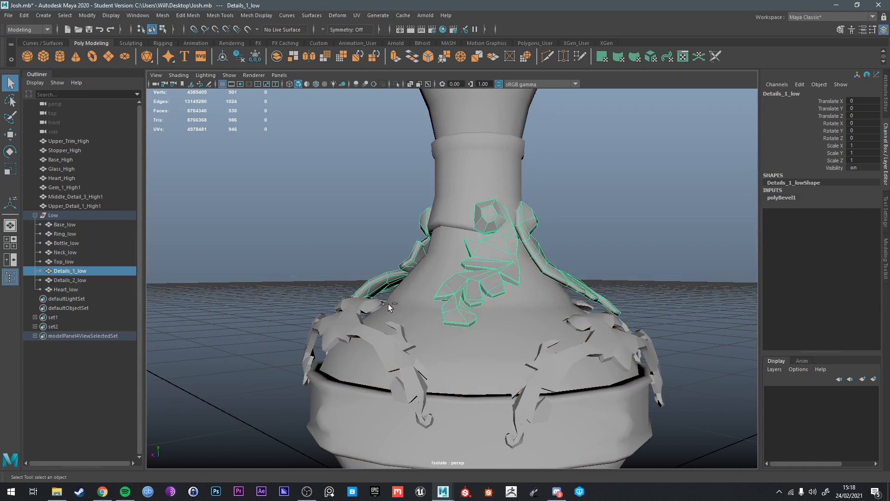
pyautogui.hotkey('ctrl', 'z')
pyautogui.hotkey('ctrl', 'z')
pyautogui.hotkey('ctrl', 'z')
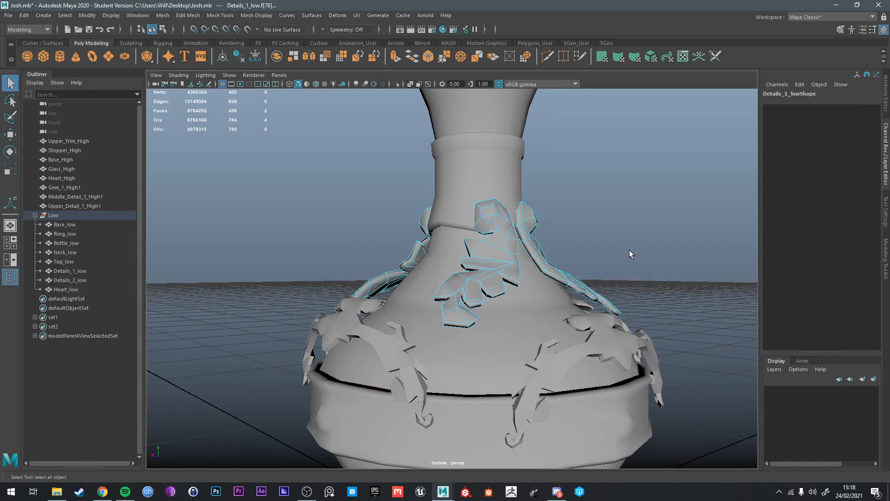
# Step: Return to object selection and examine the isolated low-poly bottle and its ring from several angles
pyautogui.moveTo(629, 250); pyautogui.dragTo(674, 220, button='right')
pyautogui.scroll(-4, 650, 241)
pyautogui.keyDown('alt'); pyautogui.moveTo(622, 251); pyautogui.dragTo(573, 312); pyautogui.keyUp('alt')
pyautogui.click(536, 351)
pyautogui.scroll(5, 563, 340)
pyautogui.keyDown('alt'); pyautogui.moveTo(537, 351); pyautogui.dragTo(457, 195); pyautogui.keyUp('alt')
pyautogui.scroll(-5, 531, 210)
pyautogui.click(411, 288)
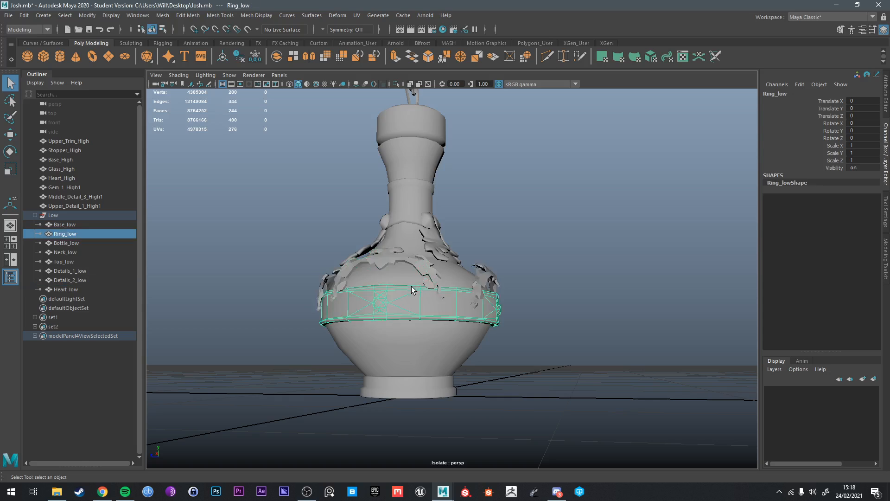
# Step: Select all the isolated low-poly meshes, unlock their normals and soften their edges
pyautogui.scroll(-5, 419, 287)
pyautogui.moveTo(347, 150); pyautogui.dragTo(457, 419)
pyautogui.press('w')
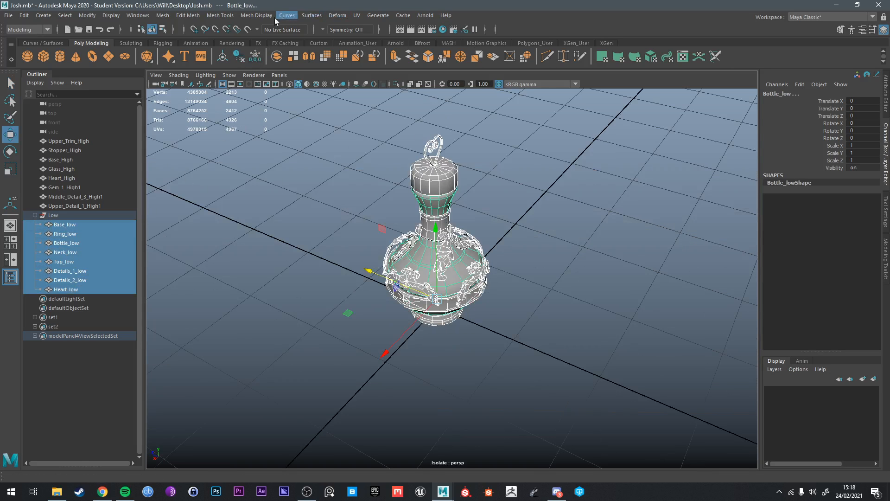
pyautogui.click(256, 15)
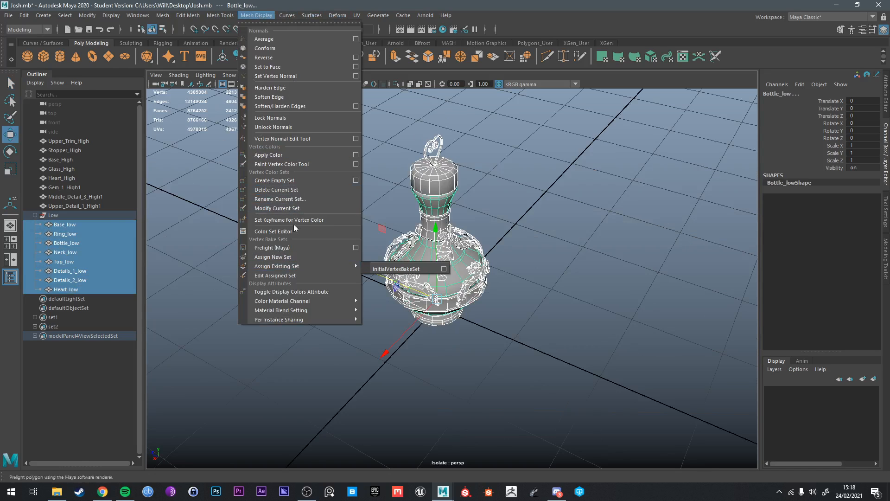
pyautogui.click(290, 127)
pyautogui.click(257, 16)
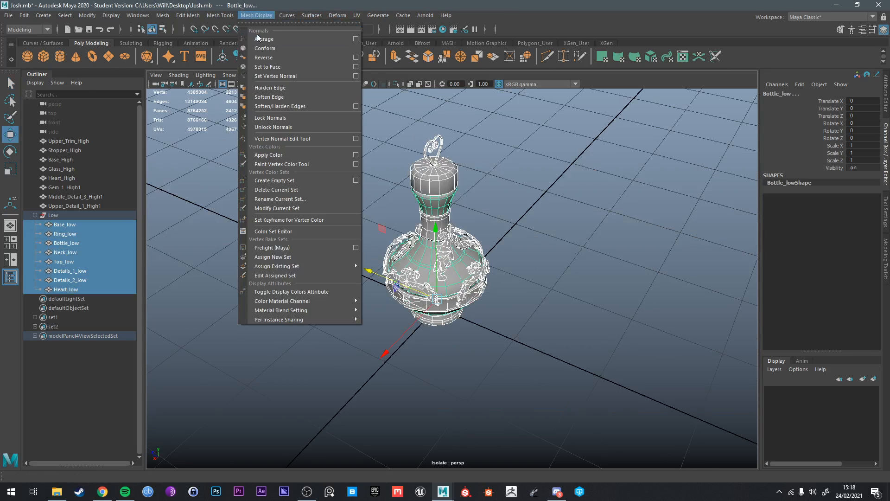
pyautogui.click(271, 100)
# Step: Examine the shading of the low-poly bottle from several angles, including a close view of Top_low
pyautogui.click(499, 185)
pyautogui.scroll(4, 497, 203)
pyautogui.keyDown('alt'); pyautogui.moveTo(496, 205); pyautogui.dragTo(545, 182); pyautogui.keyUp('alt')
pyautogui.keyDown('alt'); pyautogui.moveTo(456, 224); pyautogui.dragTo(507, 172); pyautogui.keyUp('alt')
pyautogui.press('q')
pyautogui.scroll(-3, 445, 206)
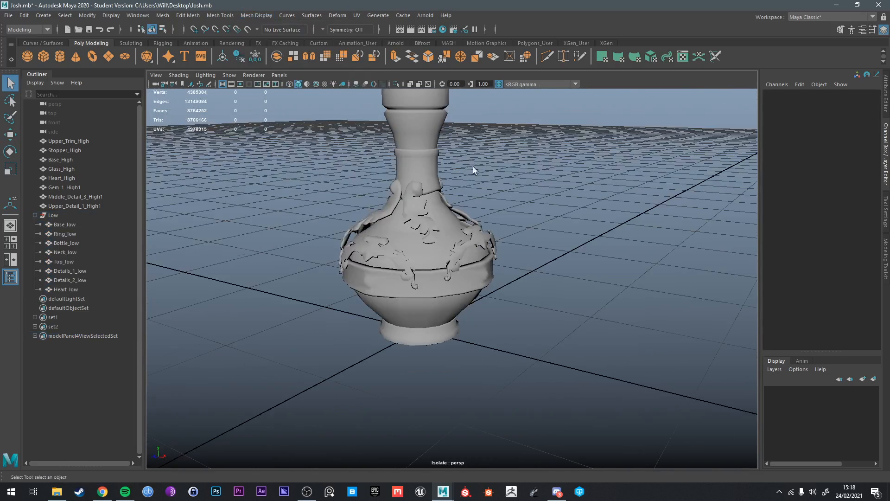
pyautogui.keyDown('alt'); pyautogui.moveTo(473, 166); pyautogui.dragTo(445, 195); pyautogui.keyUp('alt')
pyautogui.click(440, 222)
pyautogui.click(510, 194)
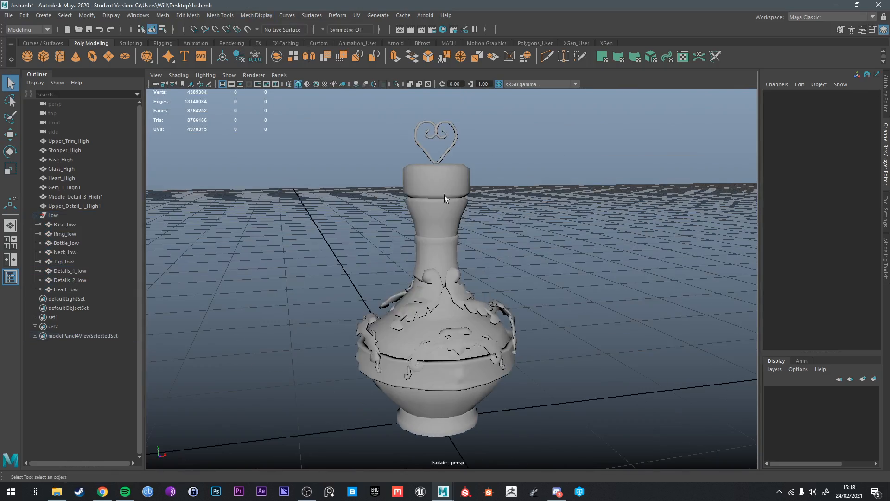
pyautogui.click(444, 194)
pyautogui.press('f')
pyautogui.keyDown('alt'); pyautogui.moveTo(460, 148); pyautogui.dragTo(474, 246); pyautogui.keyUp('alt')
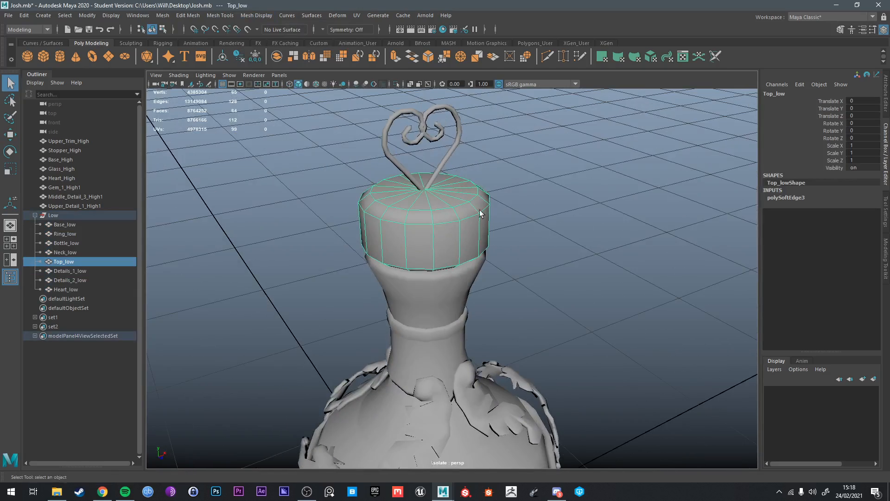
# Step: Group the high-poly meshes from Upper_Trim_High to Upper_Detail_1_High1, name the group High and expand it
pyautogui.click(74, 207)
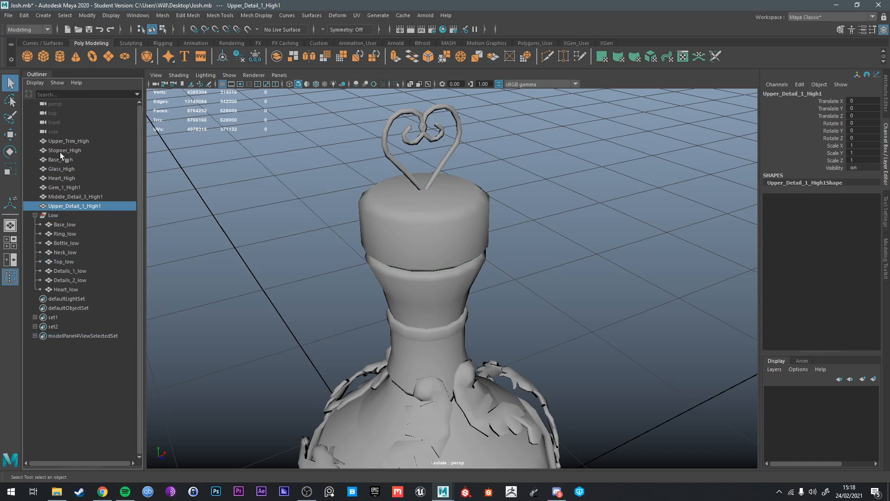
pyautogui.keyDown('shift'); pyautogui.click(70, 141); pyautogui.keyUp('shift')
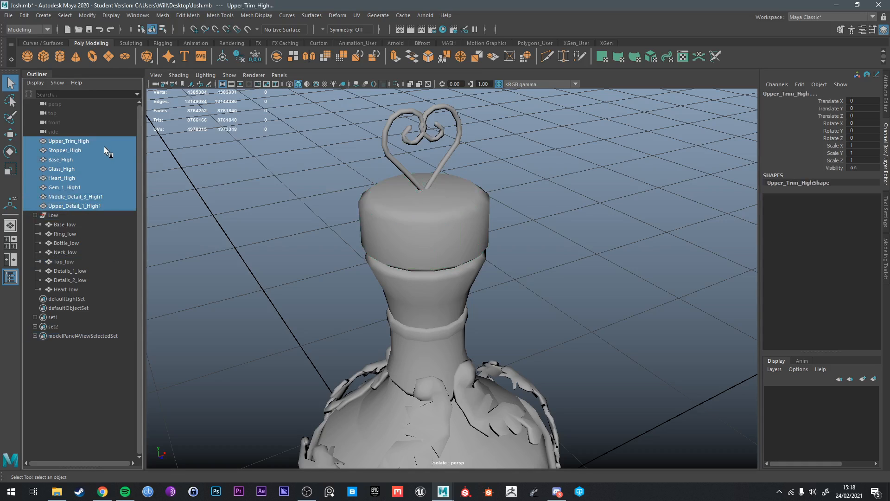
pyautogui.hotkey('ctrl', 'g')
pyautogui.doubleClick(63, 224)
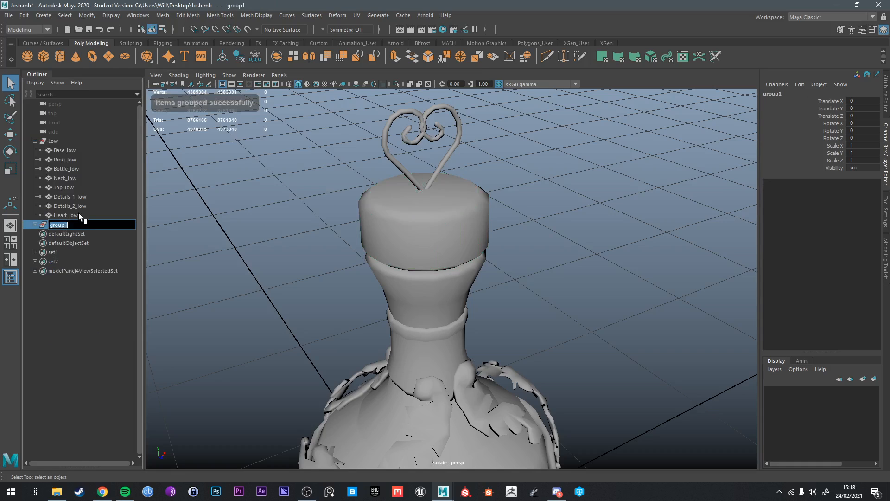
pyautogui.write('High')
pyautogui.press('Return')
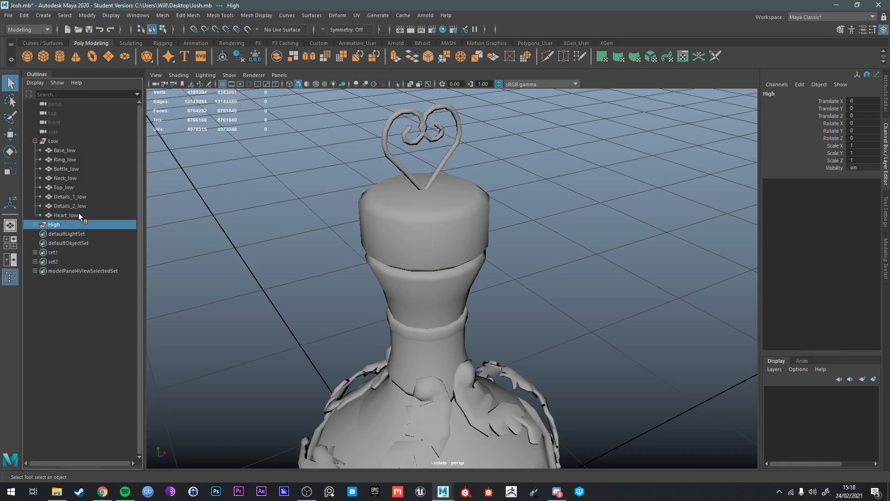
pyautogui.click(35, 225)
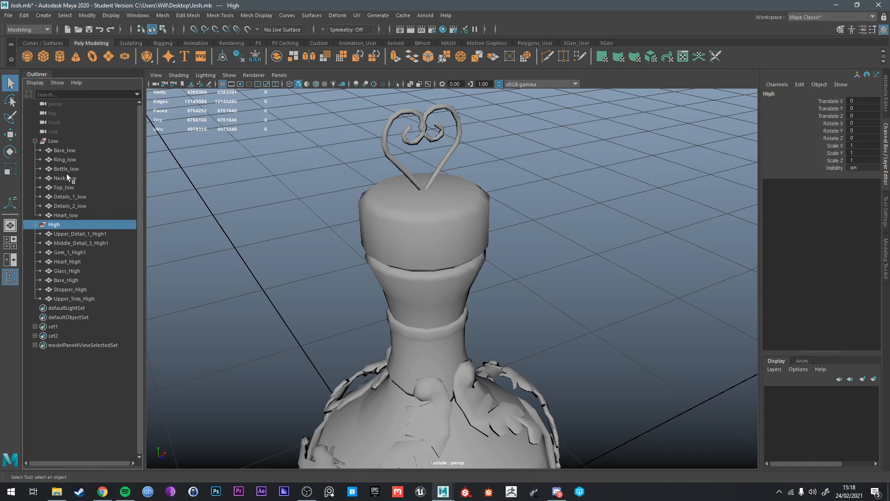
# Step: Hide the Low group
pyautogui.click(67, 234)
pyautogui.scroll(-5, 457, 278)
pyautogui.keyDown('alt'); pyautogui.moveTo(457, 278); pyautogui.dragTo(464, 347); pyautogui.keyUp('alt')
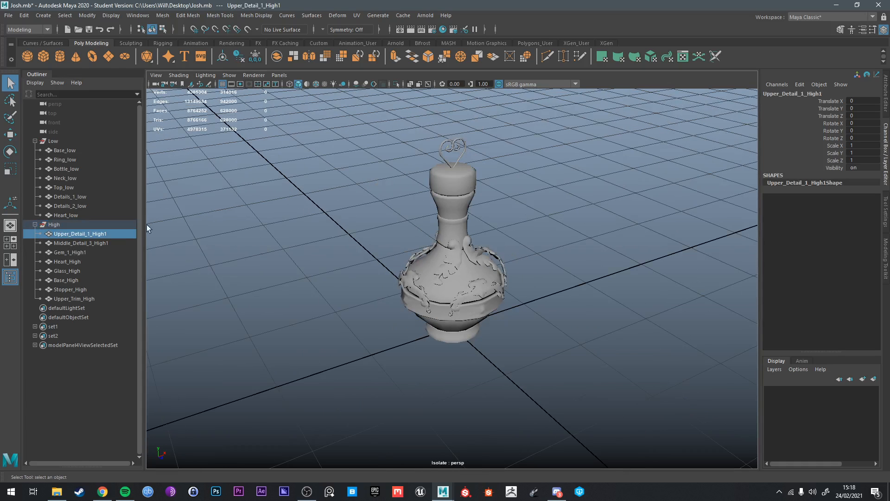
pyautogui.click(62, 144)
pyautogui.hotkey('ctrl', 'h')
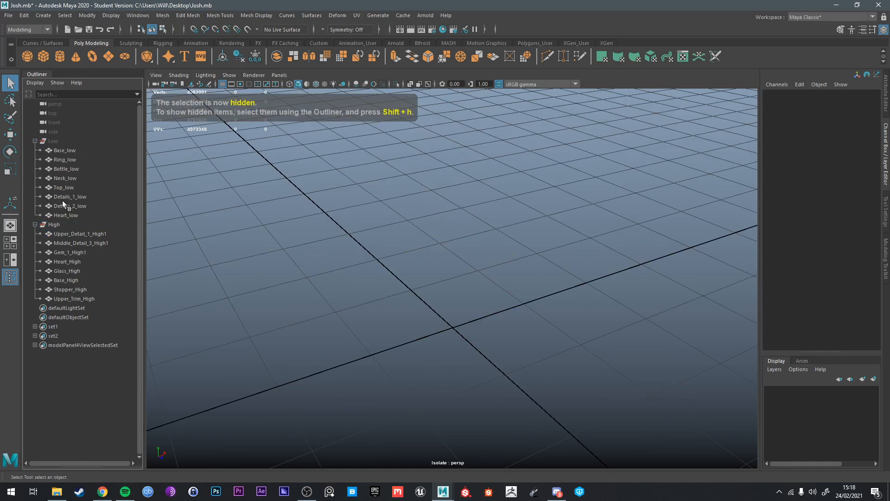
# Step: Turn off viewport isolation to display the meshes of the High group
pyautogui.click(53, 225)
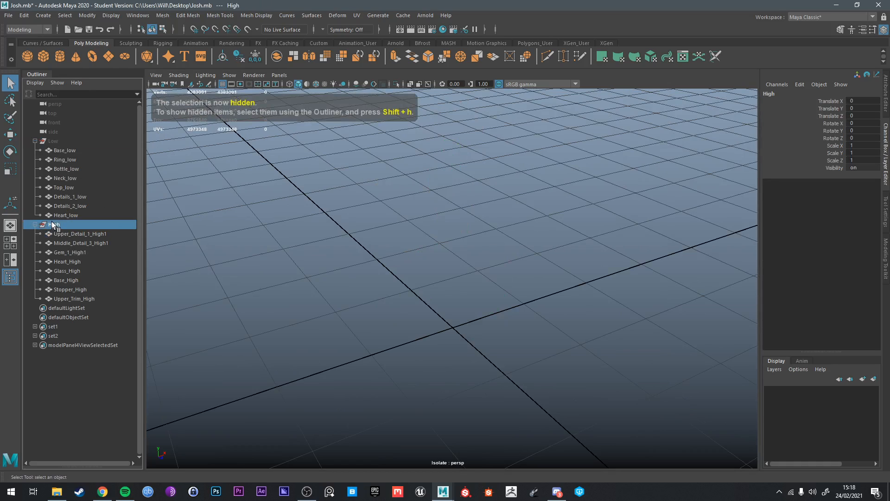
pyautogui.press('f')
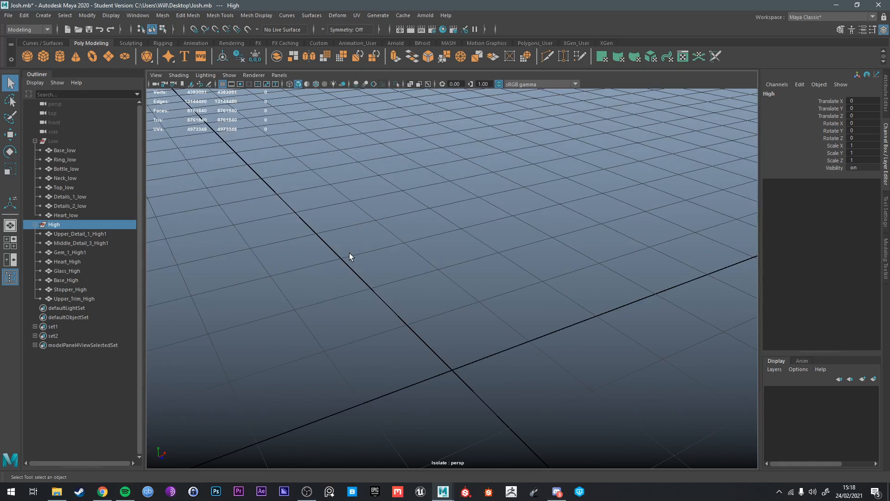
pyautogui.hotkey('ctrl', '1')
pyautogui.click(546, 297)
pyautogui.keyDown('alt'); pyautogui.moveTo(433, 296); pyautogui.dragTo(424, 275); pyautogui.keyUp('alt')
pyautogui.scroll(5, 424, 276)
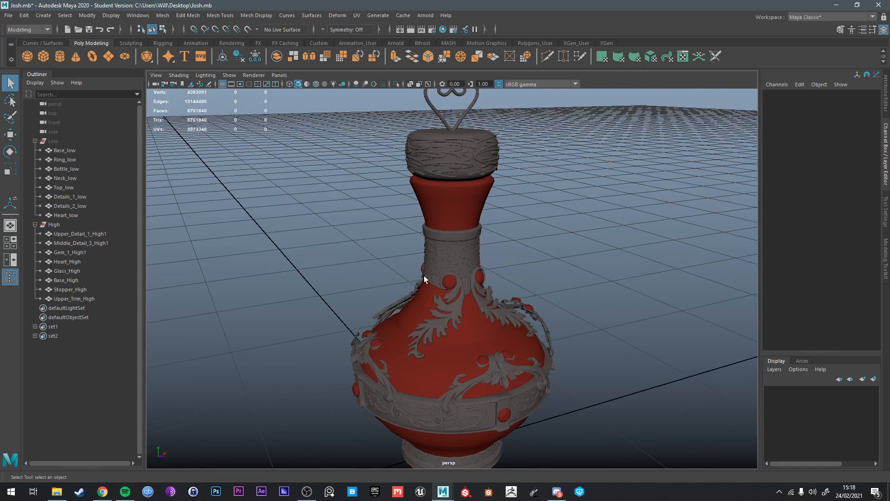
# Step: Reorder Base_High to be the first mesh in the High group
pyautogui.click(65, 299)
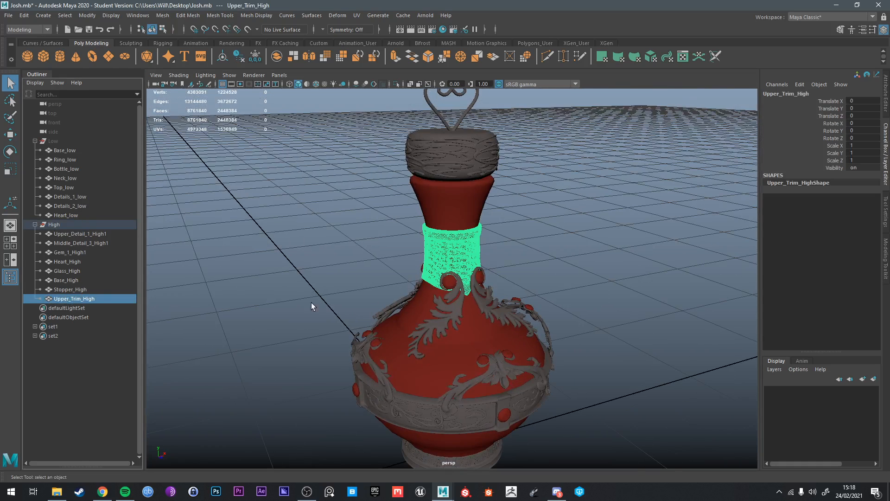
pyautogui.scroll(-3, 311, 303)
pyautogui.click(70, 280)
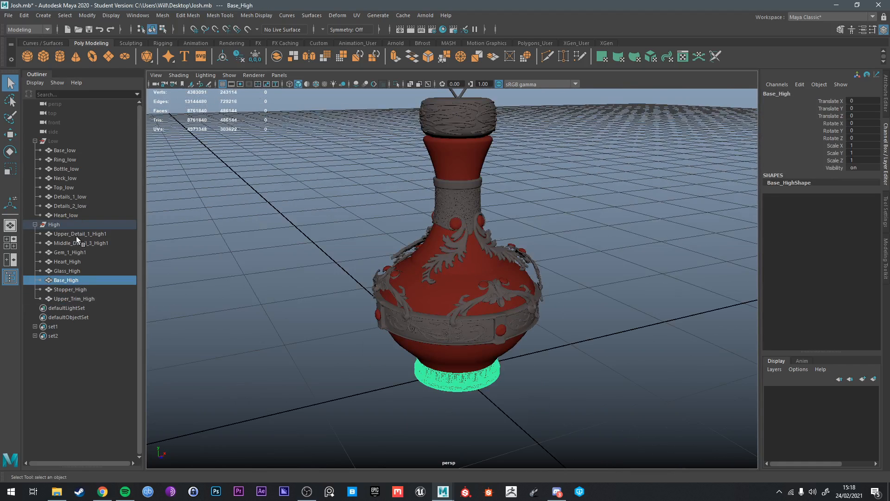
pyautogui.moveTo(65, 282); pyautogui.dragTo(68, 236)
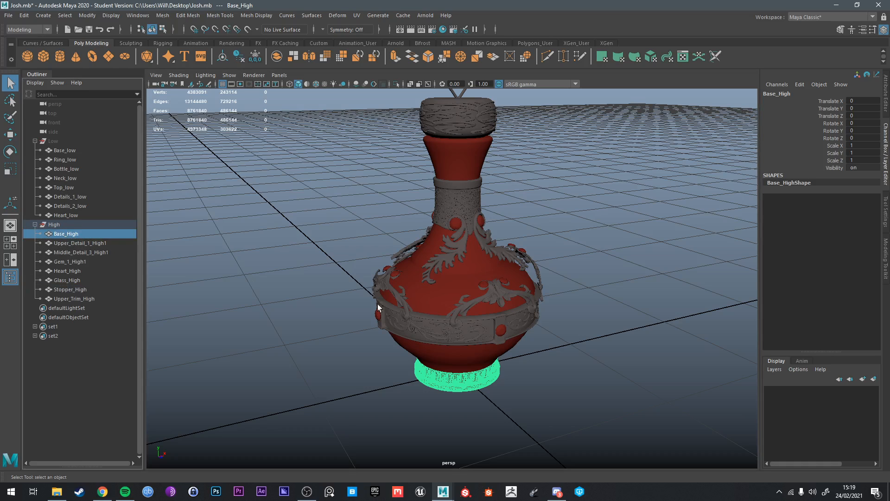
# Step: Rename Gem_1_High1, the high-poly middle band, as Ring_high and place it directly below Base_High
pyautogui.click(417, 336)
pyautogui.doubleClick(68, 261)
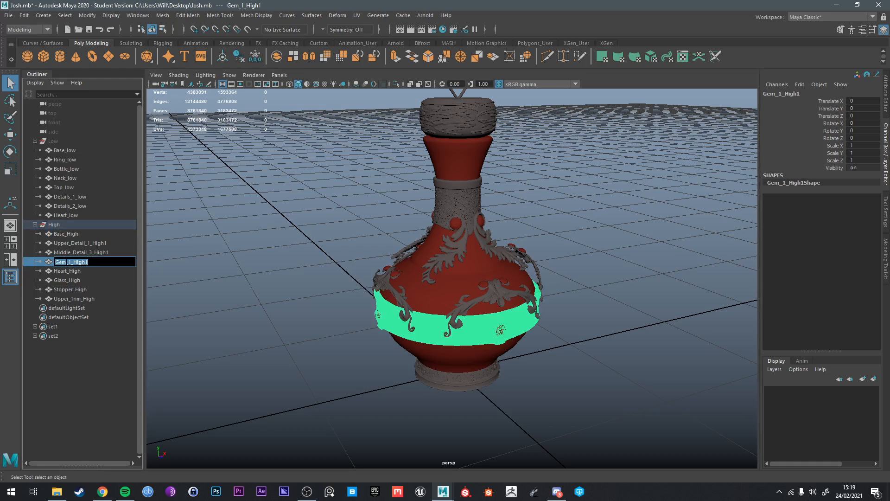
pyautogui.write('Ring_h')
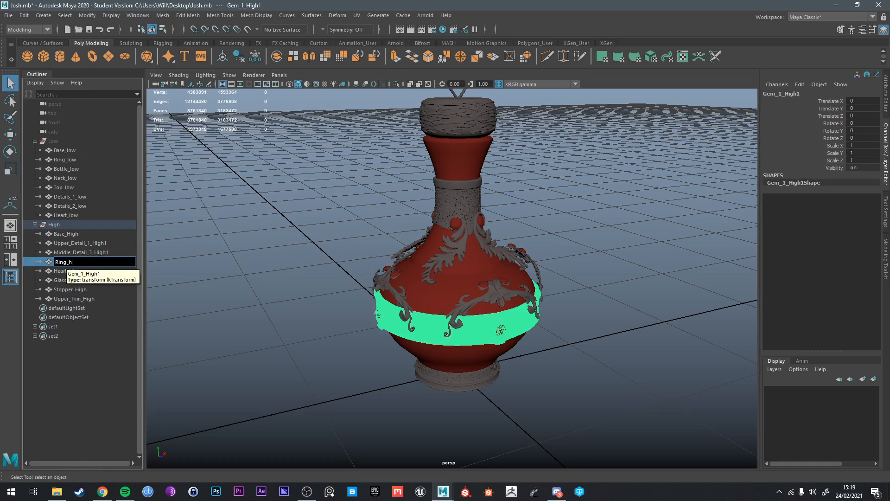
pyautogui.write('igh')
pyautogui.press('Return')
pyautogui.moveTo(66, 262); pyautogui.dragTo(71, 239)
# Step: Rename Glass_High as Bottle_high and place it directly below Ring_high in the High group
pyautogui.click(71, 169)
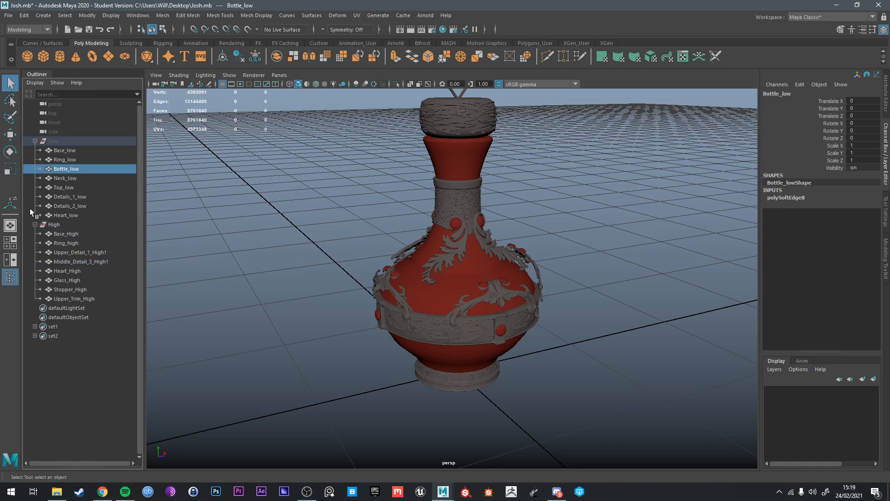
pyautogui.click(67, 279)
pyautogui.doubleClick(74, 280)
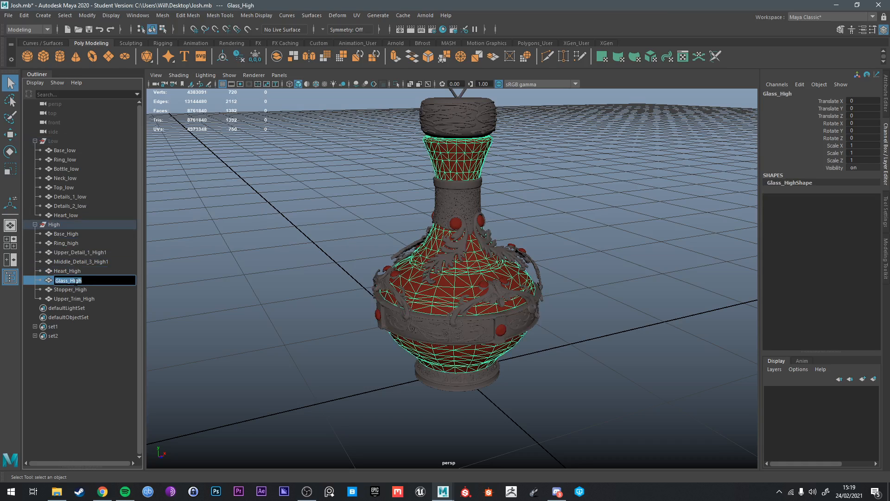
pyautogui.write('Bottle_high')
pyautogui.press('Return')
pyautogui.moveTo(75, 280); pyautogui.dragTo(78, 249)
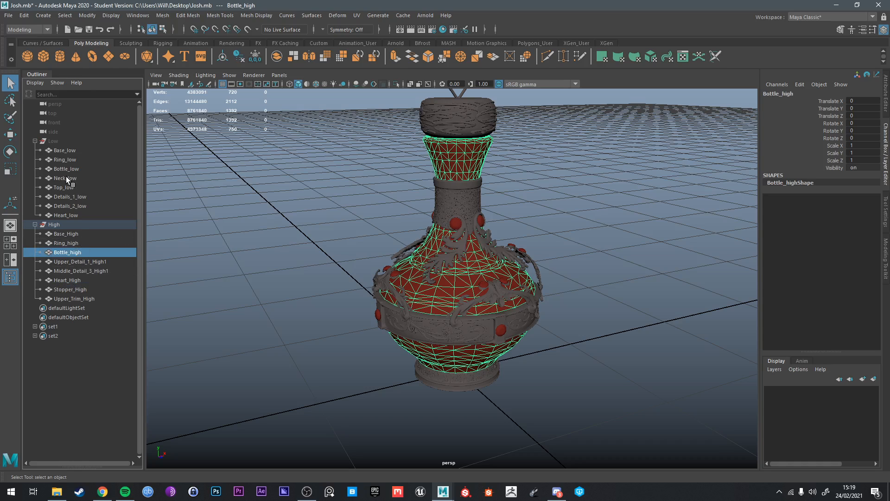
# Step: Rename Upper_Trim_High, the textured collar around the bottle's neck, as Neck_high
pyautogui.click(458, 201)
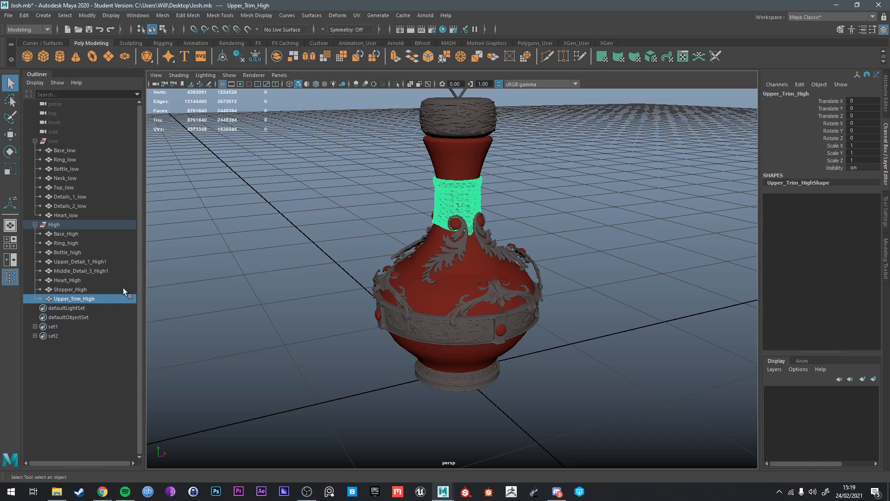
pyautogui.doubleClick(76, 298)
pyautogui.write('Neck')
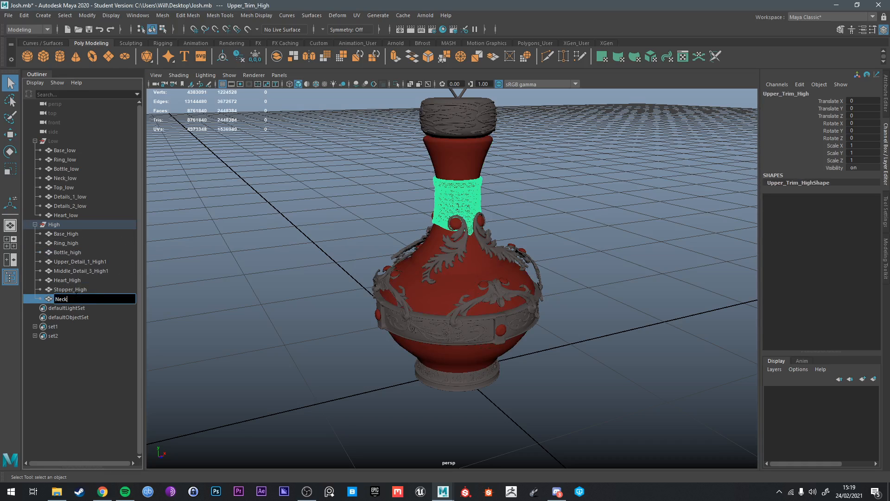
pyautogui.write('_high')
pyautogui.press('Return')
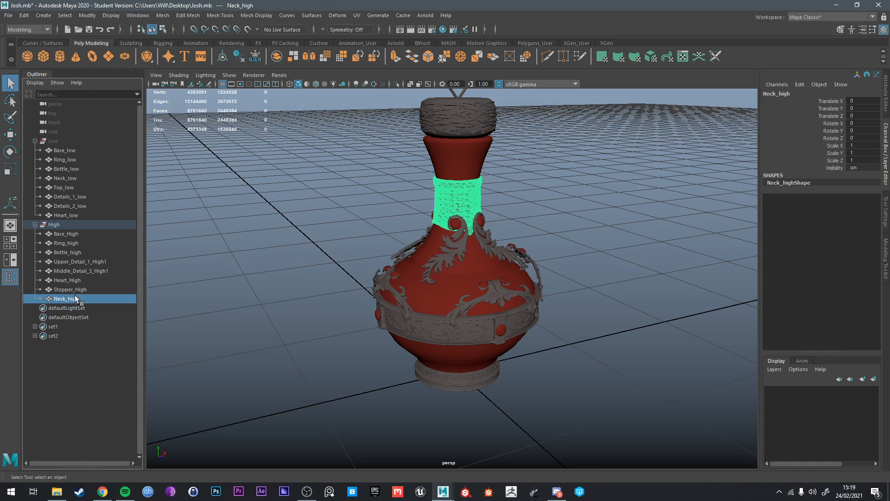
# Step: Reorder the High group so that Neck_high and Stopper_High sit directly below Bottle_high
pyautogui.moveTo(76, 299); pyautogui.dragTo(77, 260, button='middle')
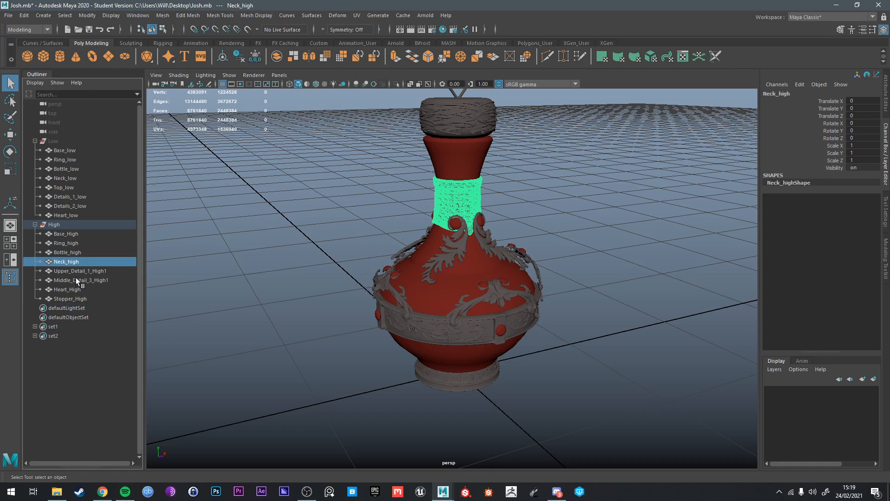
pyautogui.press('Down')
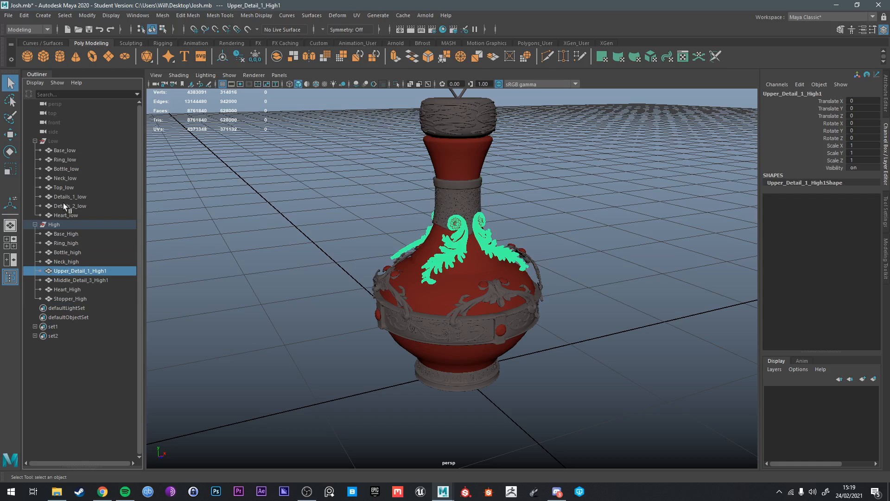
pyautogui.doubleClick(69, 299)
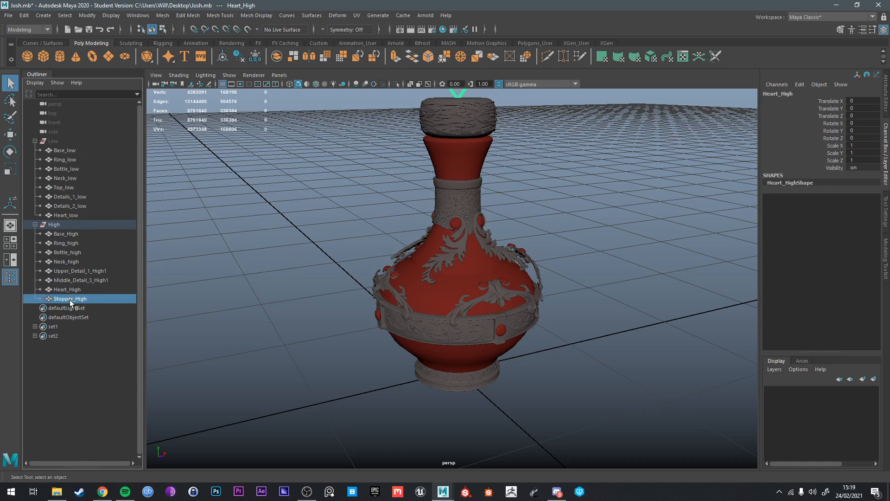
pyautogui.moveTo(75, 299); pyautogui.dragTo(75, 273)
# Step: Rename Stopper_High in the High group as Top_High
pyautogui.write('Top')
pyautogui.press('Return')
pyautogui.click(71, 271)
pyautogui.click(75, 261)
# Step: Make the hidden Low group visible alongside the high-poly bottle
pyautogui.click(82, 281)
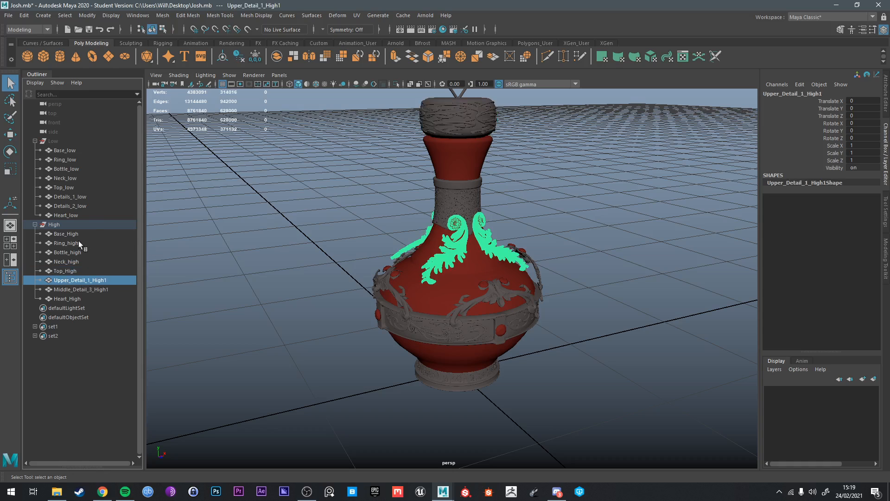
pyautogui.click(75, 198)
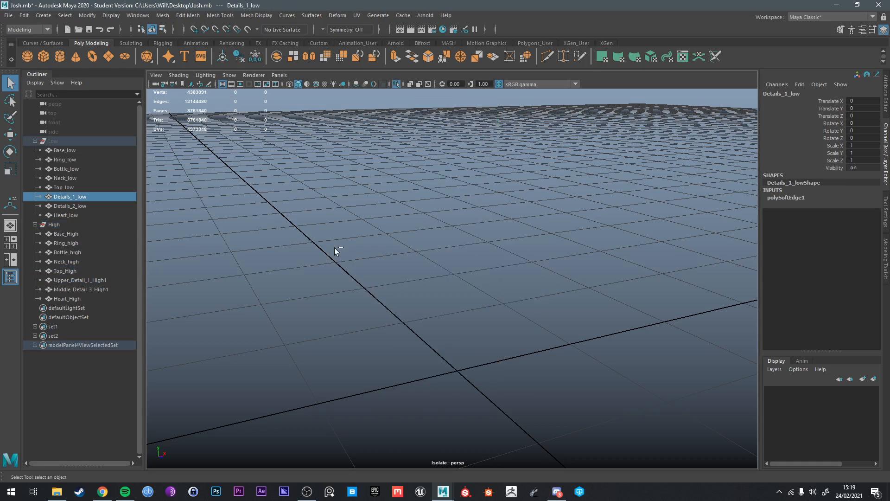
pyautogui.click(65, 142)
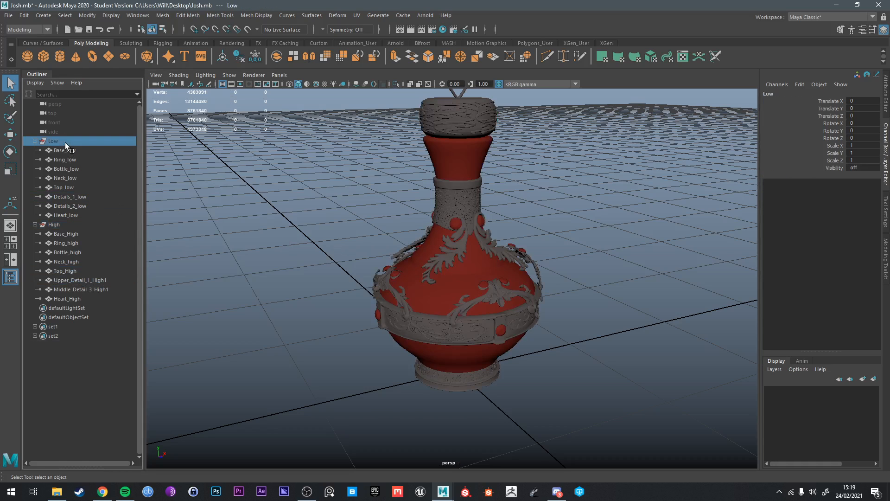
pyautogui.hotkey('shift', 'h')
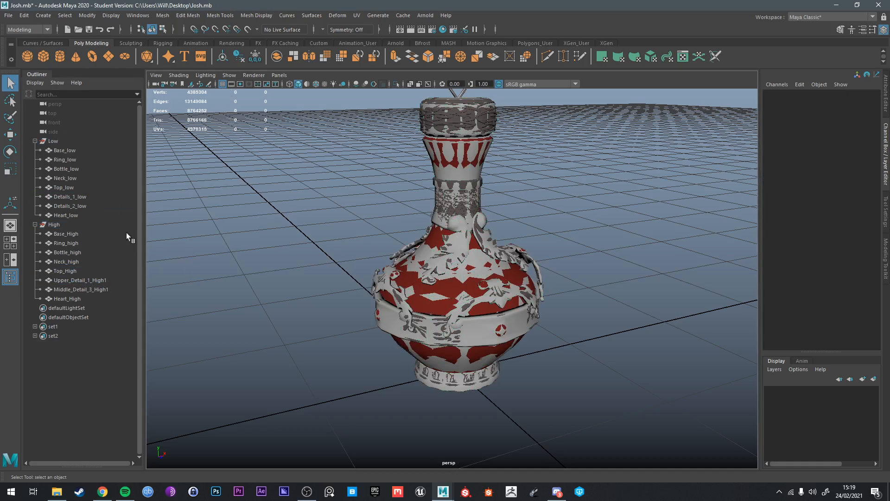
pyautogui.click(87, 198)
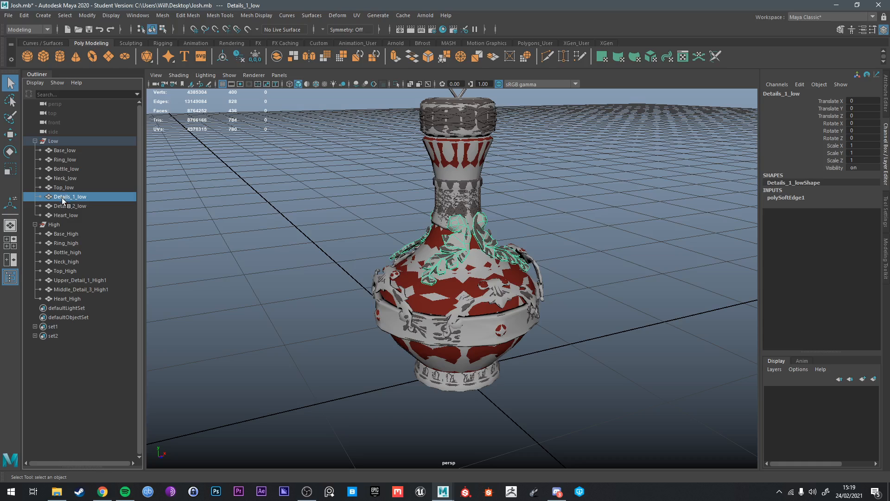
pyautogui.doubleClick(62, 198)
pyautogui.moveTo(76, 198); pyautogui.dragTo(38, 199)
pyautogui.click(68, 198)
pyautogui.write('T')
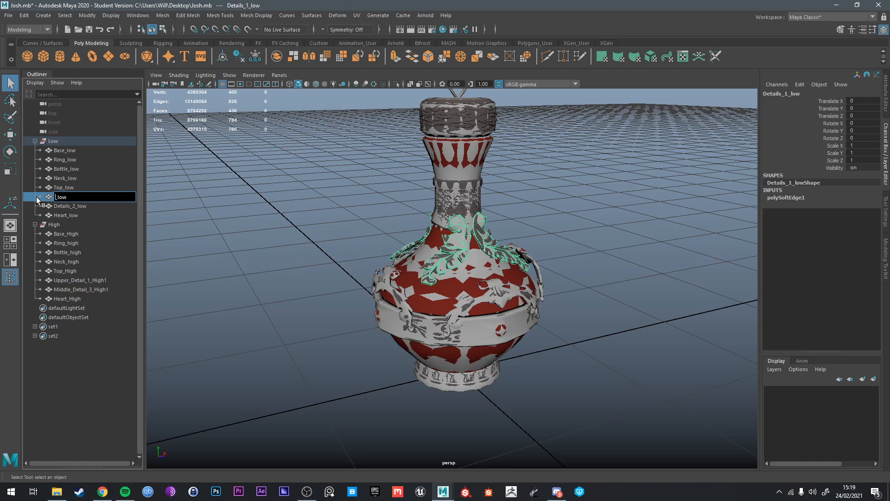
pyautogui.write('Details_1_')
pyautogui.press('Return')
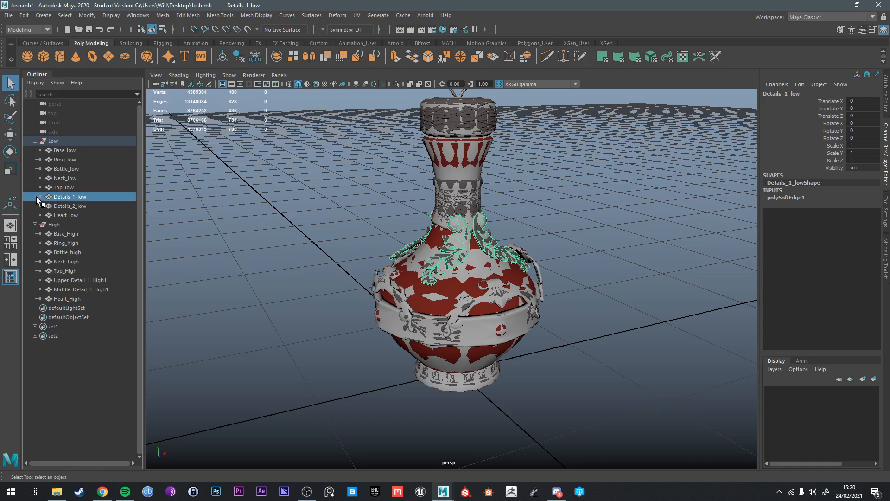
# Step: Rename the upper ornament mesh Upper_Detail_1_High1 as Details_1_high
pyautogui.click(84, 281)
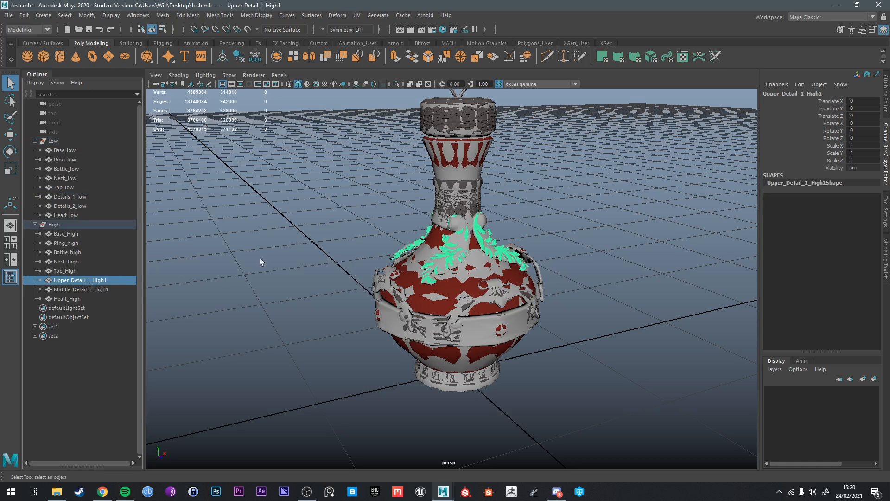
pyautogui.doubleClick(110, 282)
pyautogui.write('Detail')
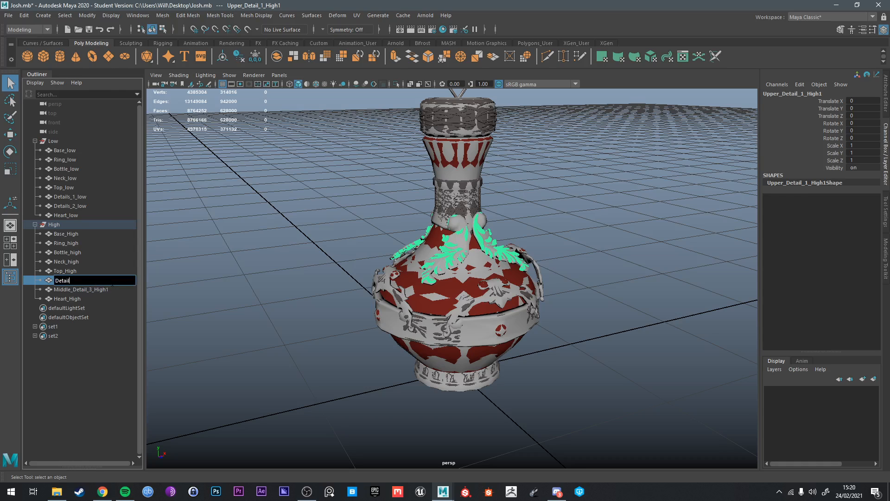
pyautogui.write('s_1_high')
pyautogui.press('Return')
# Step: Rename the middle ornament mesh Middle_Detail_3_High1 as Details_2_high
pyautogui.doubleClick(102, 291)
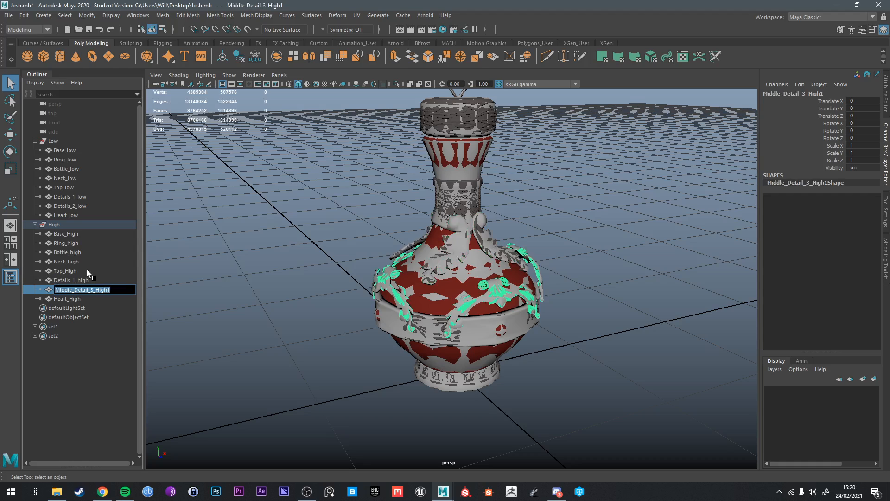
pyautogui.write('Details_2_high')
pyautogui.press('Return')
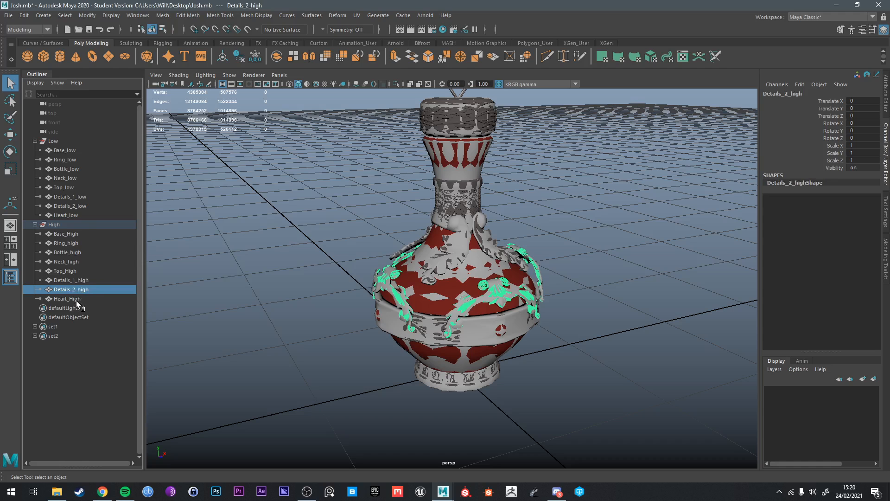
# Step: Export the High group as an FBX file named Josh2_high to the Desktop folder
pyautogui.scroll(-4, 438, 257)
pyautogui.click(63, 226)
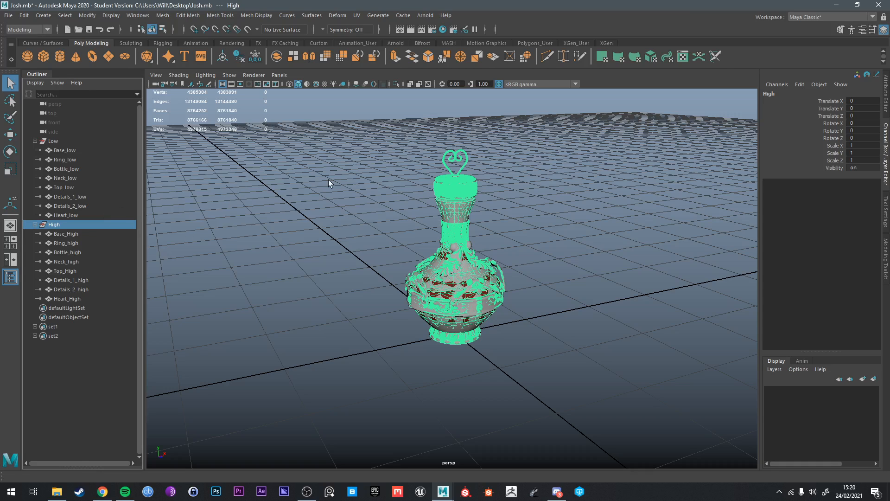
pyautogui.click(8, 16)
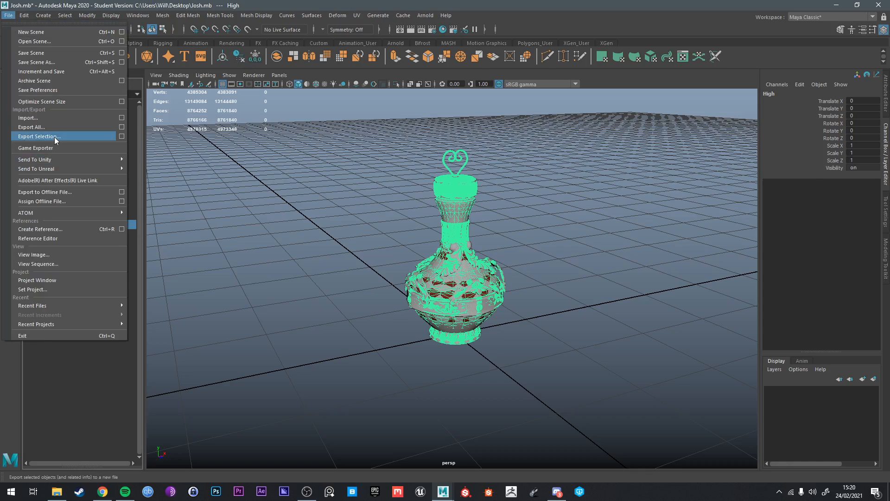
pyautogui.click(54, 138)
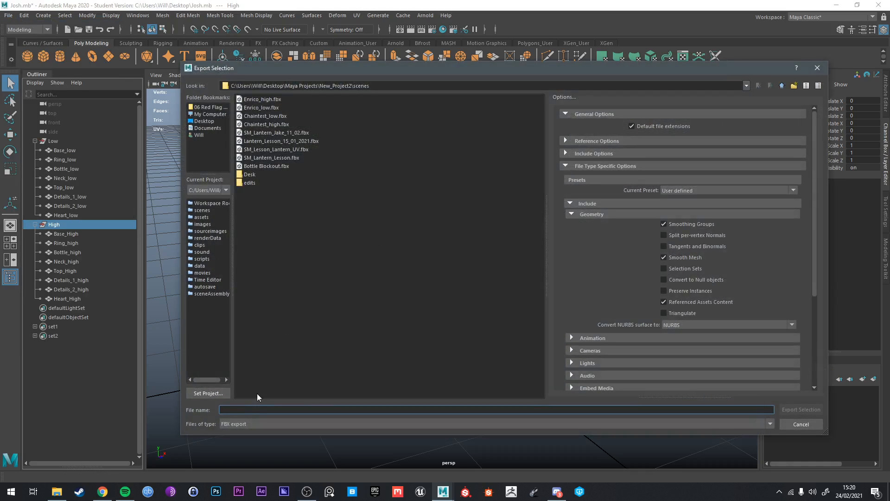
pyautogui.click(200, 121)
pyautogui.click(252, 411)
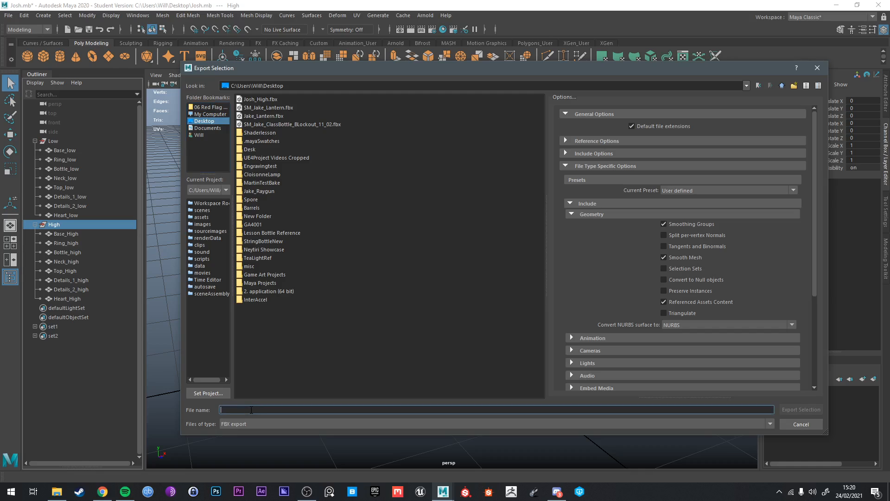
pyautogui.write('Josh')
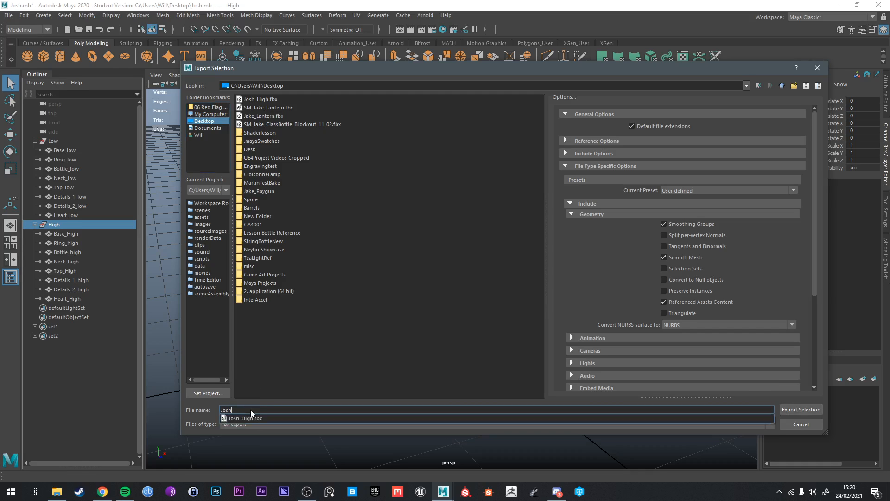
pyautogui.write('2_High')
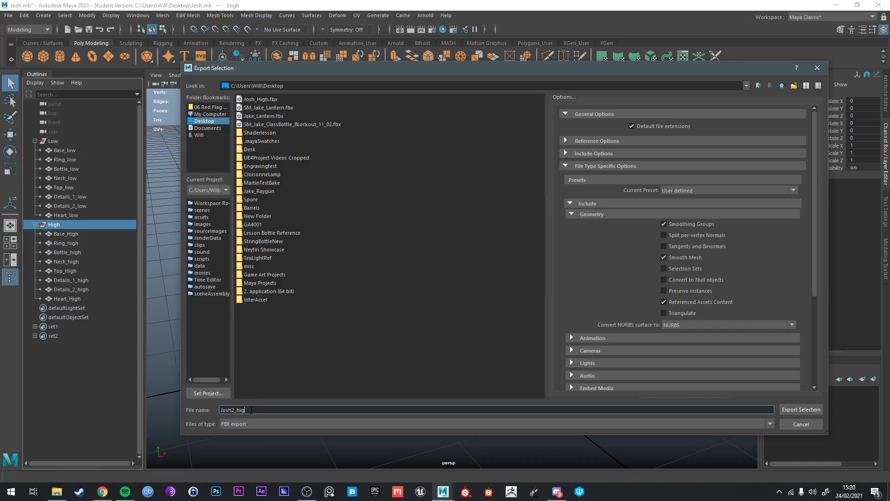
pyautogui.press('Return')
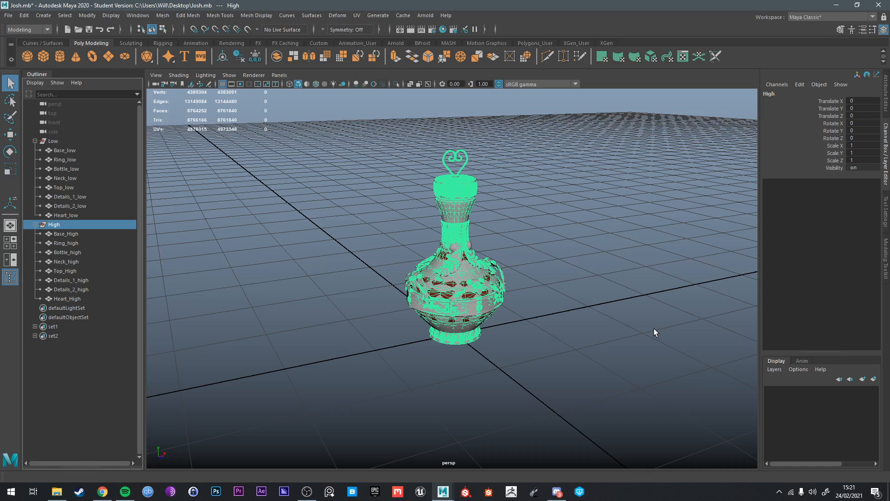
# Step: Try to export the Low group as an FBX file to the Desktop folder
pyautogui.click(56, 141)
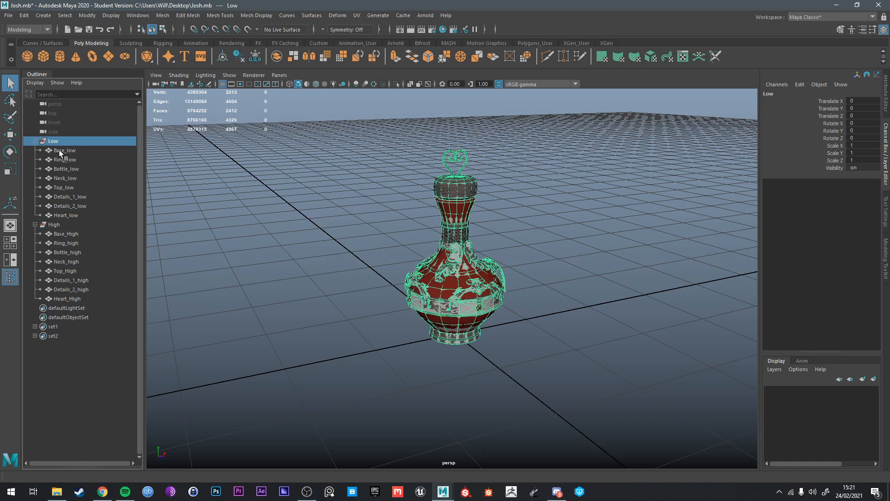
pyautogui.click(8, 15)
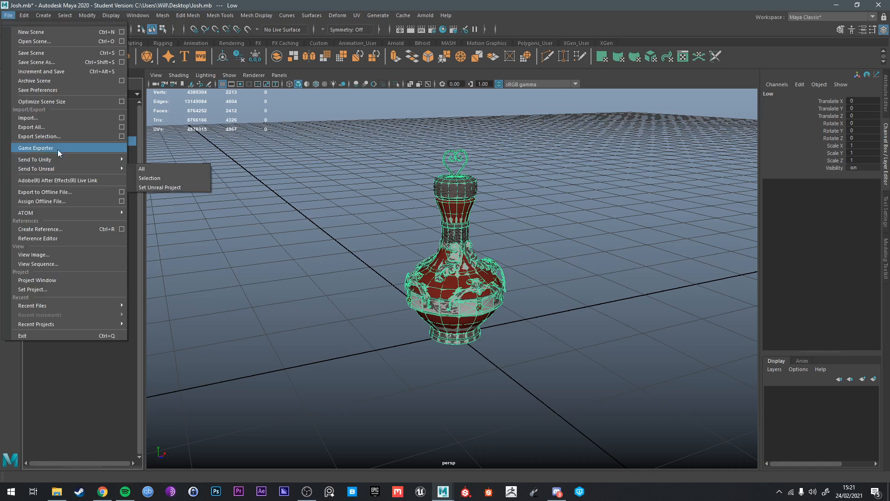
pyautogui.click(59, 140)
pyautogui.click(261, 100)
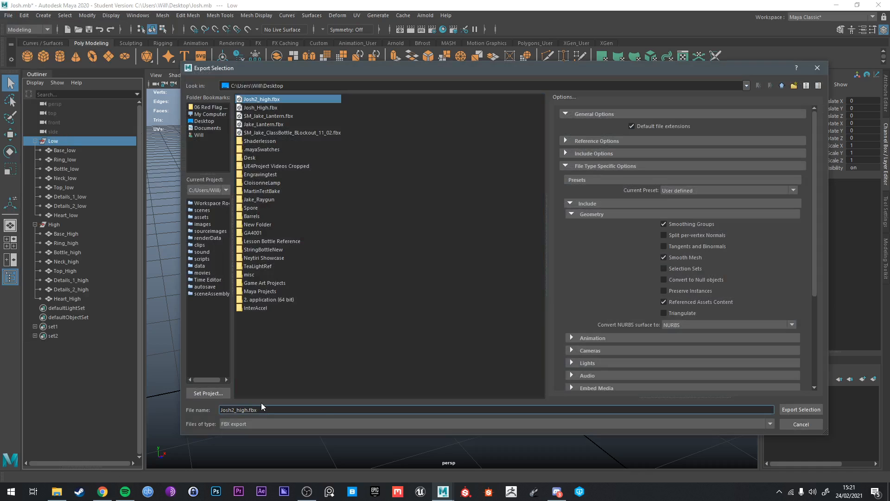
pyautogui.click(801, 409)
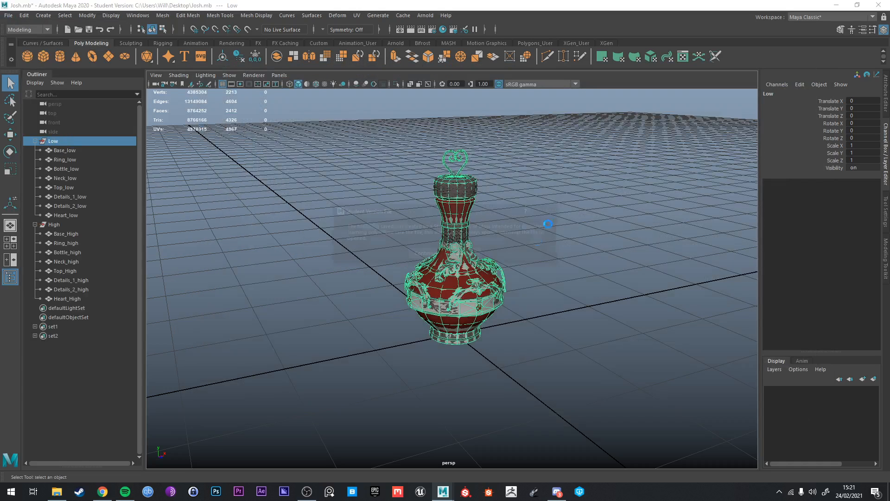
# Step: Save the scene and switch the workspace to UV Editing
pyautogui.click(424, 253)
pyautogui.click(815, 18)
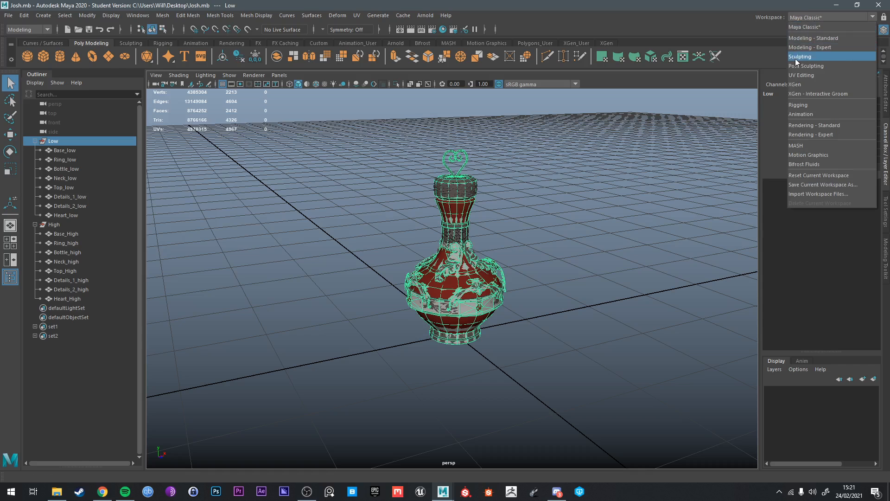
pyautogui.click(801, 75)
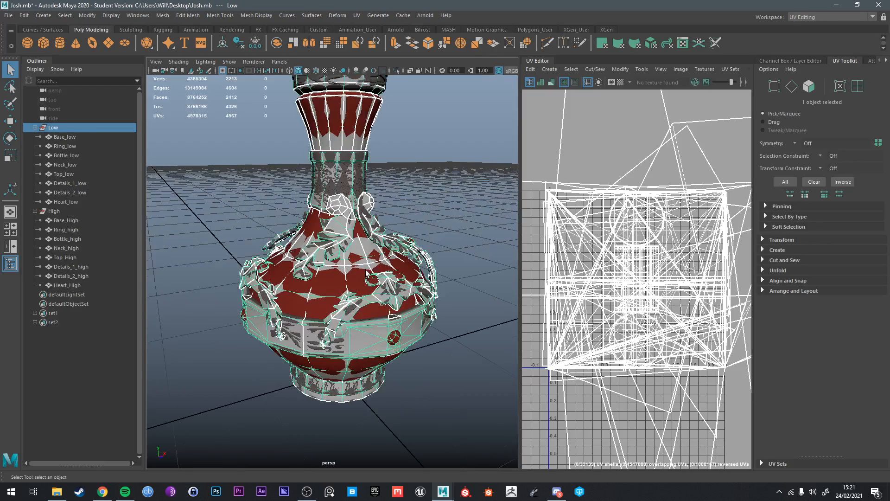
# Step: Isolate the Low group in the perspective viewport
pyautogui.scroll(-5, 369, 270)
pyautogui.hotkey('ctrl', '1')
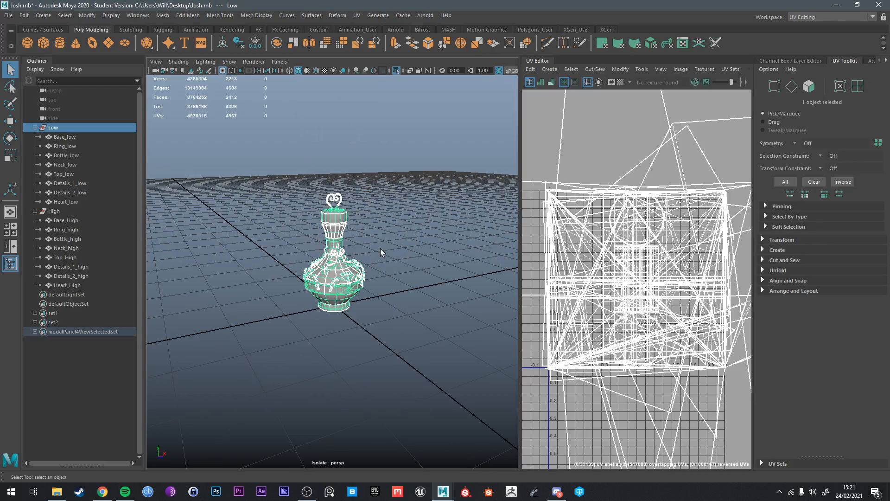
# Step: Apply an Automatic UV projection to all faces of the low-poly bottle meshes
pyautogui.click(783, 250)
pyautogui.click(784, 262)
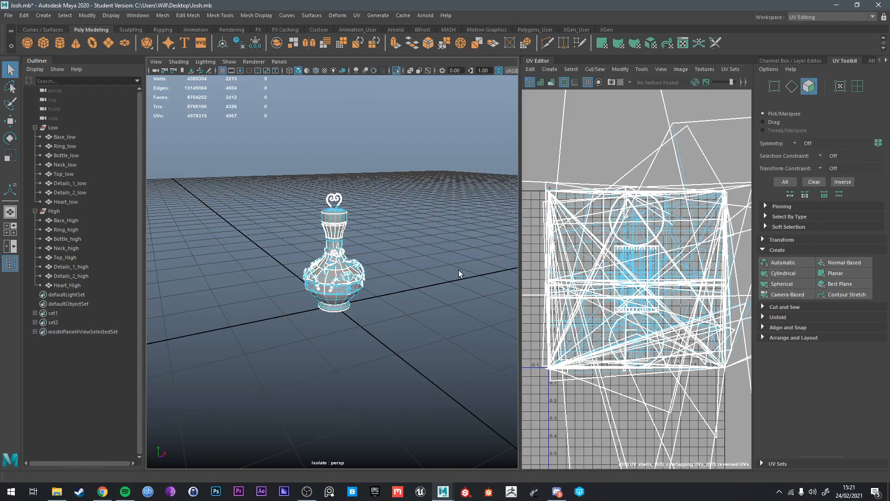
pyautogui.keyDown('alt'); pyautogui.moveTo(444, 264); pyautogui.dragTo(423, 254); pyautogui.keyUp('alt')
pyautogui.scroll(5, 422, 256)
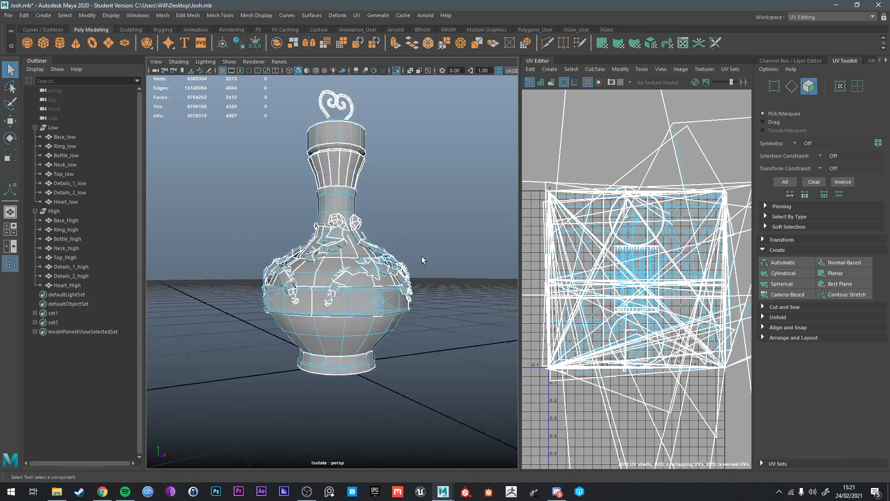
pyautogui.scroll(2, 422, 258)
pyautogui.moveTo(391, 218); pyautogui.dragTo(412, 200, button='right')
pyautogui.moveTo(342, 222); pyautogui.dragTo(403, 201, button='right')
pyautogui.scroll(-6, 384, 200)
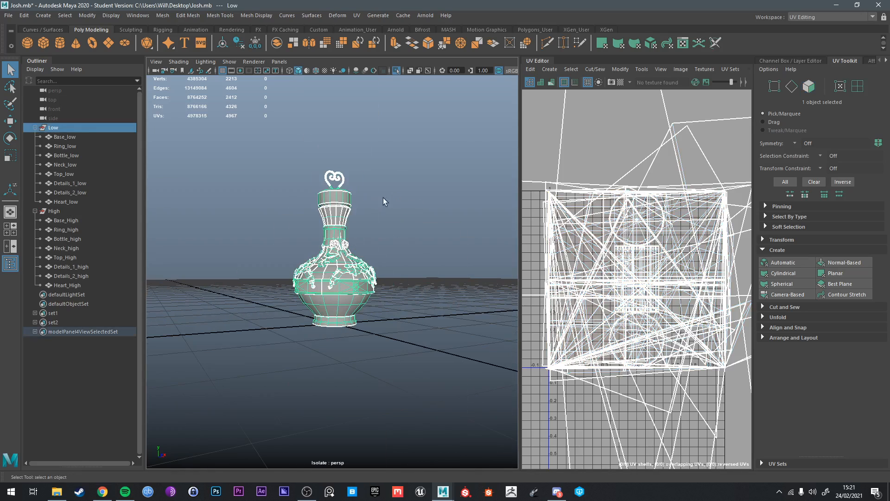
pyautogui.moveTo(281, 164); pyautogui.dragTo(419, 354)
pyautogui.click(798, 263)
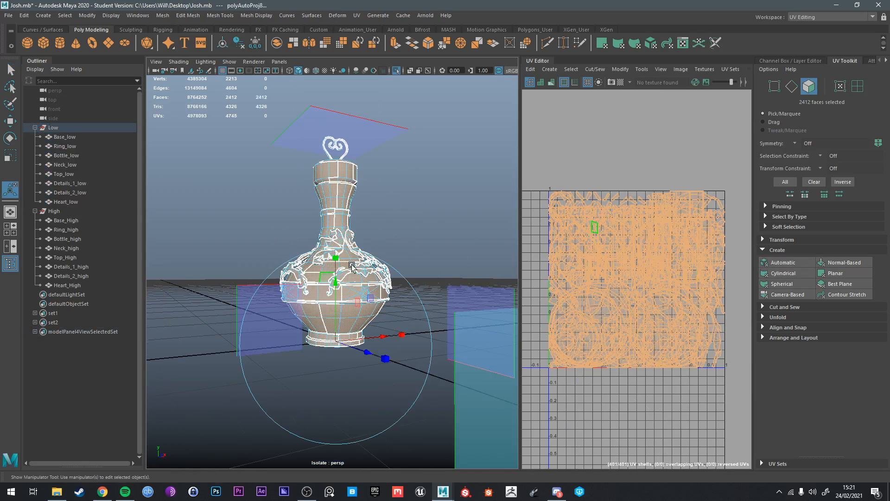
pyautogui.click(453, 217)
pyautogui.keyDown('alt'); pyautogui.moveTo(454, 216); pyautogui.dragTo(422, 269); pyautogui.keyUp('alt')
pyautogui.press('q')
# Step: Examine the projected UV shells of the low-poly neck and bottle body by selecting all faces of each mesh
pyautogui.moveTo(353, 213); pyautogui.dragTo(355, 233, button='right')
pyautogui.scroll(5, 355, 213)
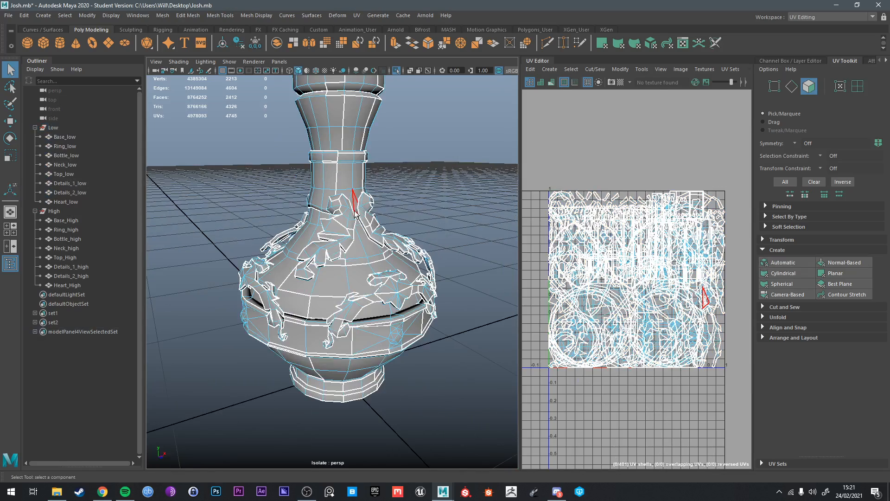
pyautogui.keyDown('alt'); pyautogui.moveTo(355, 211); pyautogui.dragTo(367, 186); pyautogui.keyUp('alt')
pyautogui.doubleClick(348, 179)
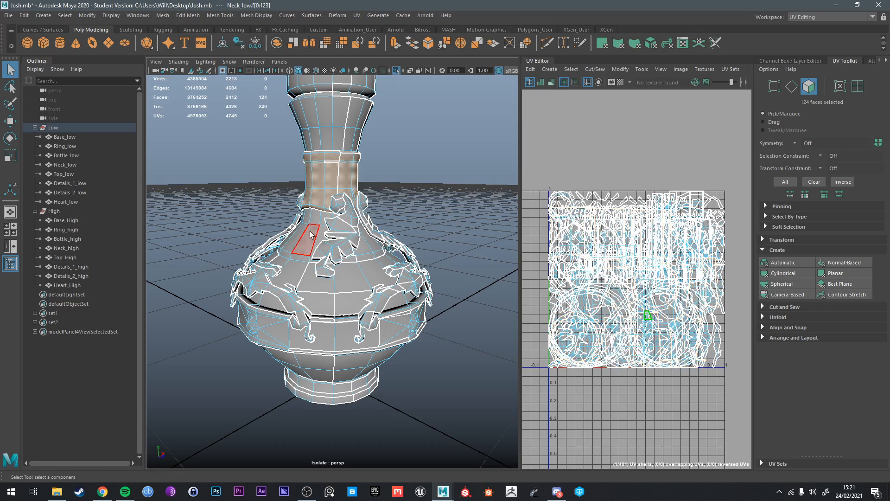
pyautogui.doubleClick(310, 233)
pyautogui.moveTo(310, 233); pyautogui.dragTo(382, 465, button='right')
pyautogui.scroll(-5, 434, 403)
pyautogui.scroll(-3, 434, 404)
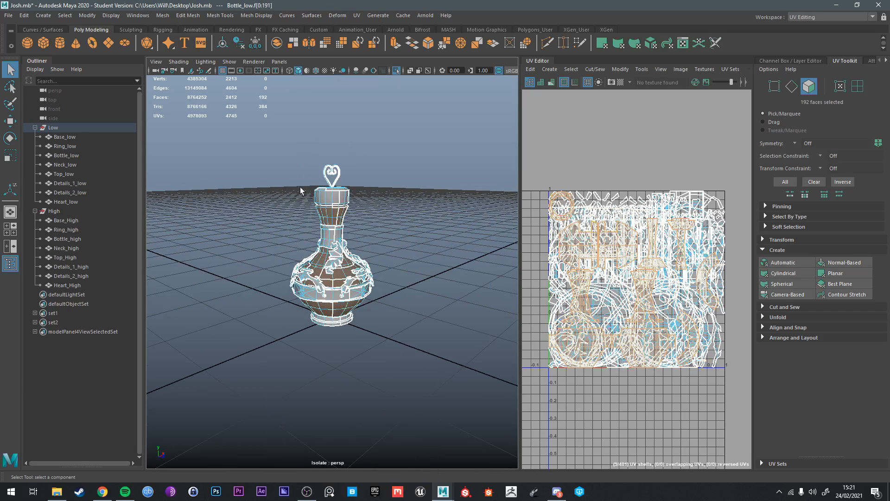
# Step: Assign a new Lambert material to the low-poly bottle body
pyautogui.keyDown('shift'); pyautogui.moveTo(263, 149); pyautogui.dragTo(443, 394); pyautogui.keyUp('shift')
pyautogui.moveTo(380, 292); pyautogui.dragTo(425, 222, button='right')
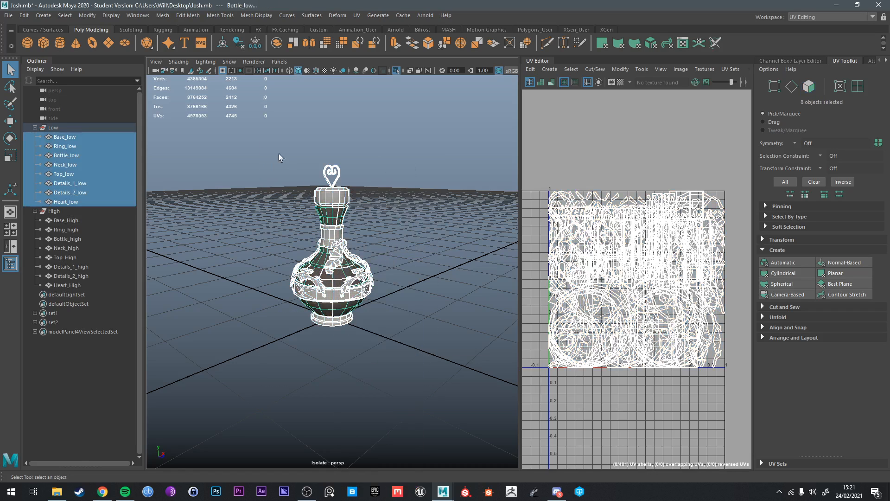
pyautogui.scroll(5, 335, 256)
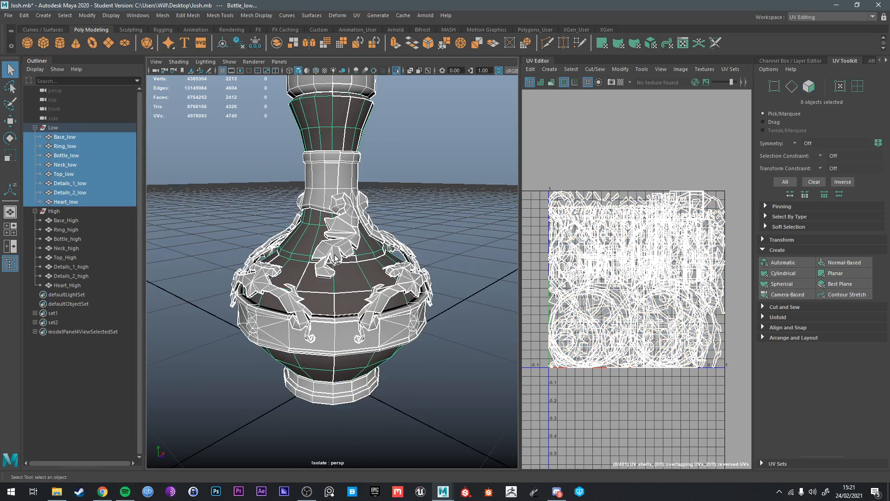
pyautogui.rightClick(344, 281)
pyautogui.moveTo(356, 484)
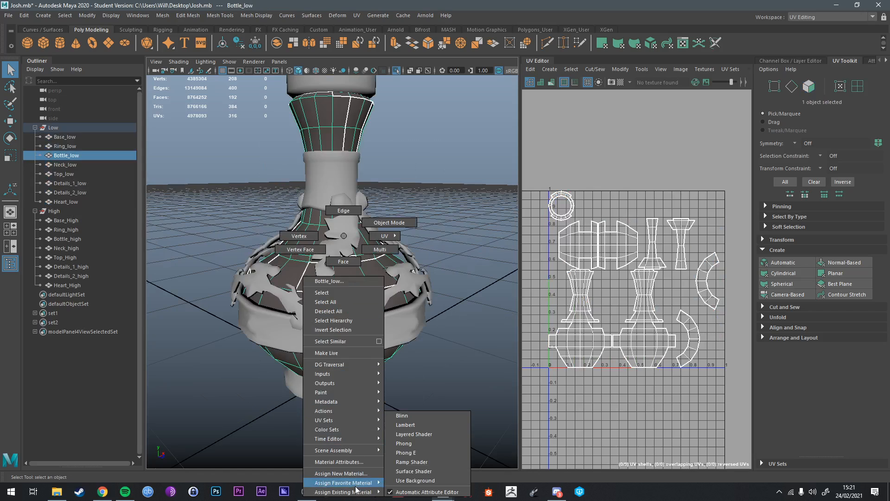
pyautogui.click(424, 425)
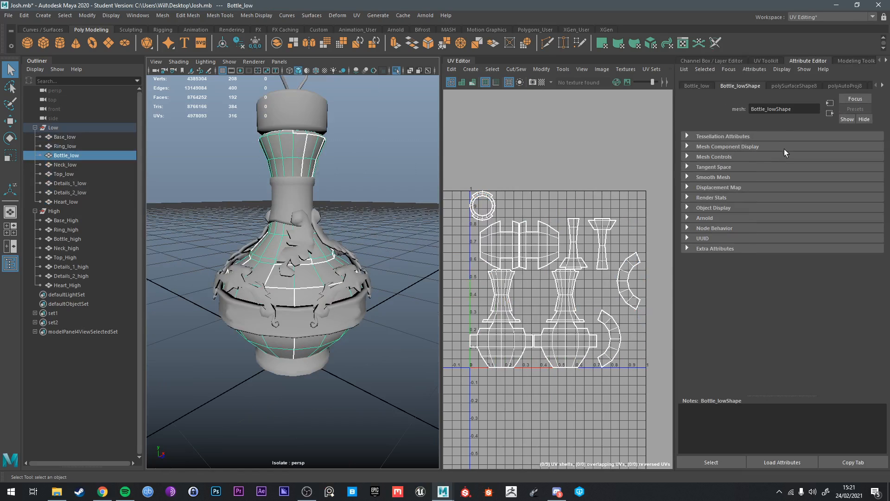
# Step: Rename the bottle body's new Lambert material to Glass and set its colour to red
pyautogui.scroll(-5, 326, 160)
pyautogui.moveTo(265, 306); pyautogui.dragTo(318, 146)
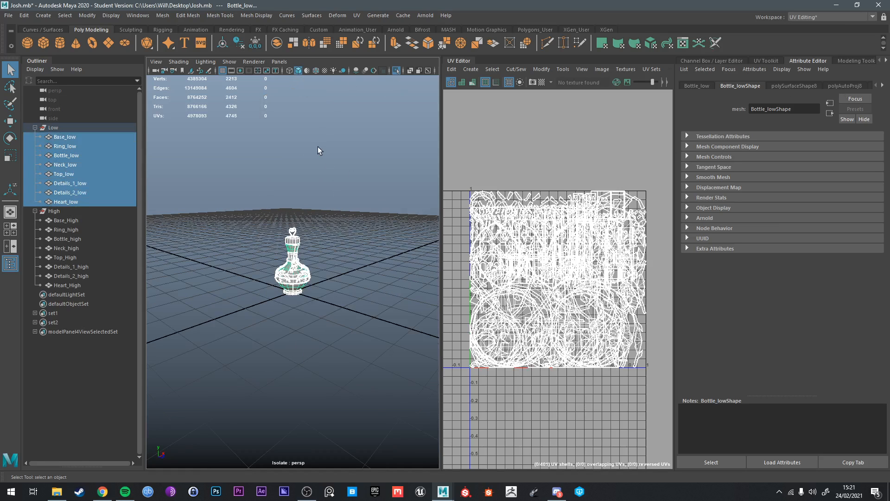
pyautogui.click(781, 88)
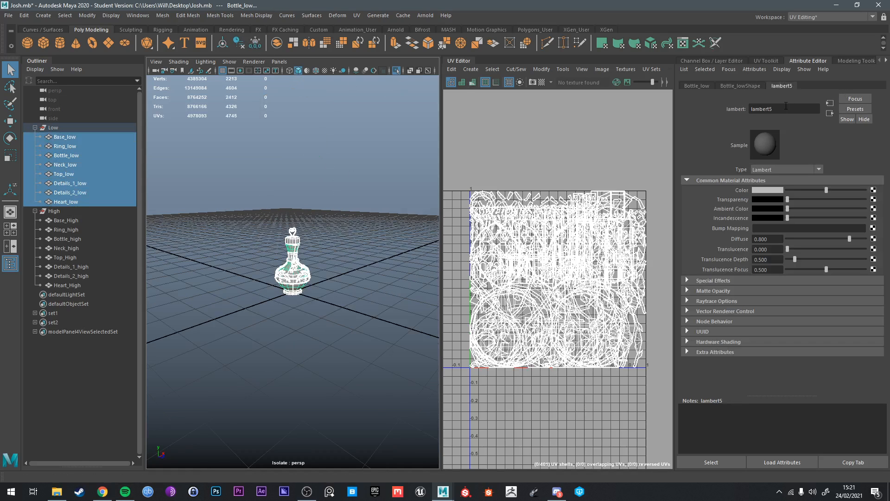
pyautogui.moveTo(774, 110); pyautogui.dragTo(701, 104)
pyautogui.write('Glass')
pyautogui.press('Return')
pyautogui.click(761, 190)
pyautogui.click(714, 214)
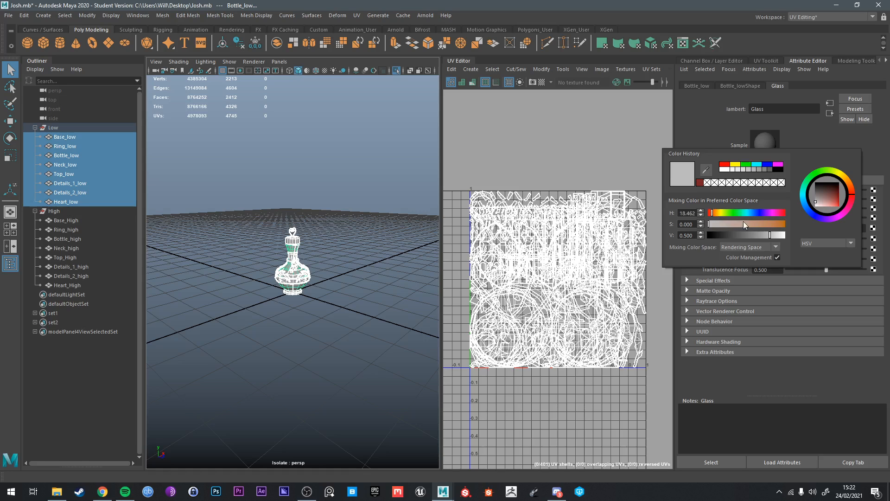
pyautogui.moveTo(744, 224); pyautogui.dragTo(764, 224)
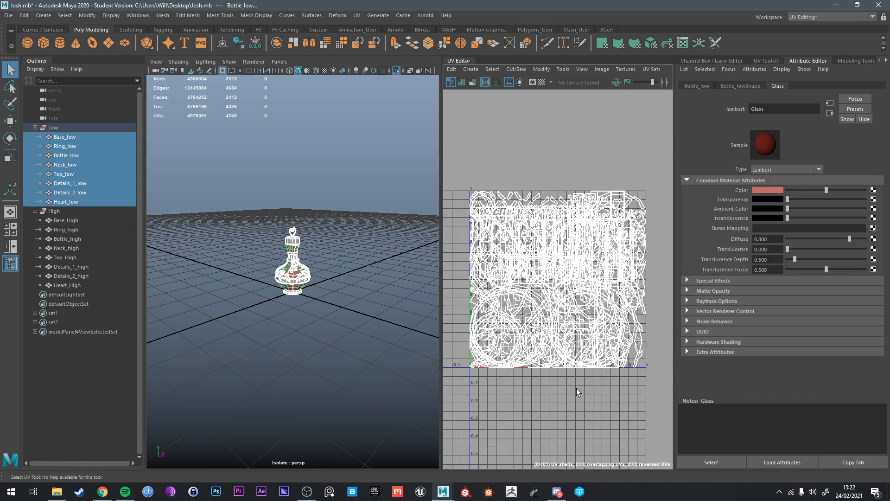
pyautogui.scroll(5, 292, 269)
pyautogui.click(335, 251)
pyautogui.scroll(-3, 335, 251)
pyautogui.moveTo(232, 160); pyautogui.dragTo(391, 315)
pyautogui.scroll(5, 382, 299)
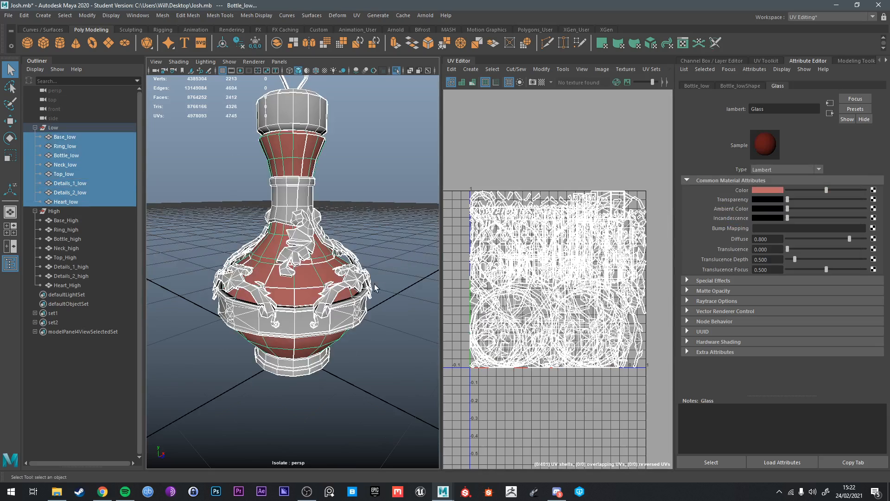
pyautogui.click(326, 265)
pyautogui.scroll(-7, 345, 288)
pyautogui.keyDown('shift'); pyautogui.moveTo(232, 180); pyautogui.dragTo(415, 344); pyautogui.keyUp('shift')
pyautogui.scroll(5, 380, 301)
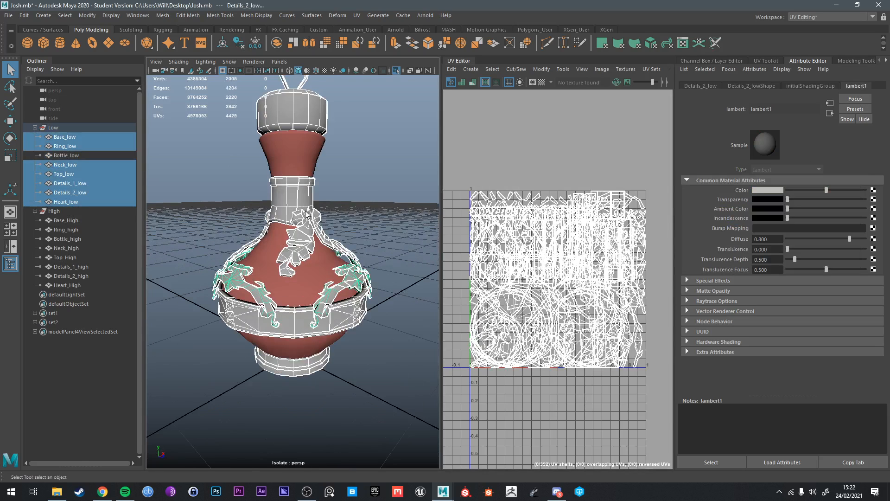
pyautogui.moveTo(306, 215); pyautogui.dragTo(373, 454, button='right')
pyautogui.click(379, 386)
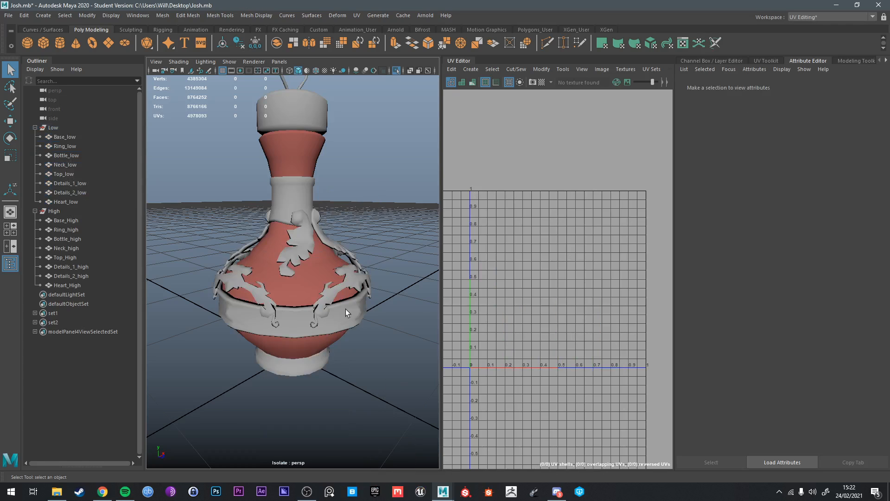
# Step: Apply a Camera-Based UV projection to all faces of the low-poly meshes and return to object selection
pyautogui.scroll(-5, 346, 309)
pyautogui.moveTo(257, 197); pyautogui.dragTo(372, 361)
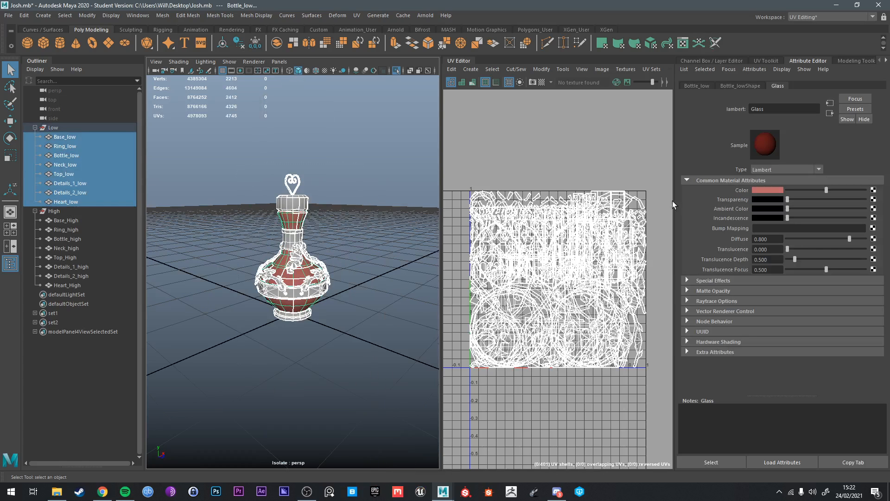
pyautogui.click(765, 61)
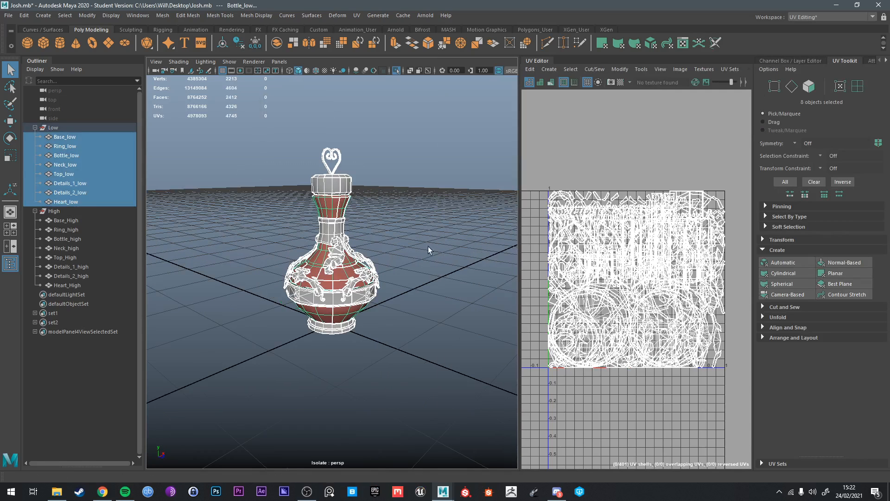
pyautogui.click(788, 264)
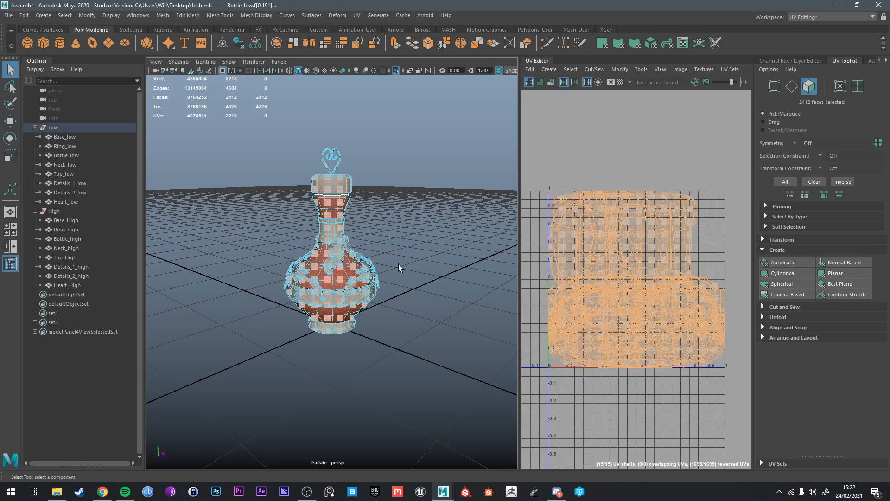
pyautogui.moveTo(375, 207); pyautogui.dragTo(399, 197, button='right')
# Step: Leave the isolated view and hide the High group so only the low-poly bottle is shown
pyautogui.scroll(5, 366, 200)
pyautogui.scroll(-1, 366, 200)
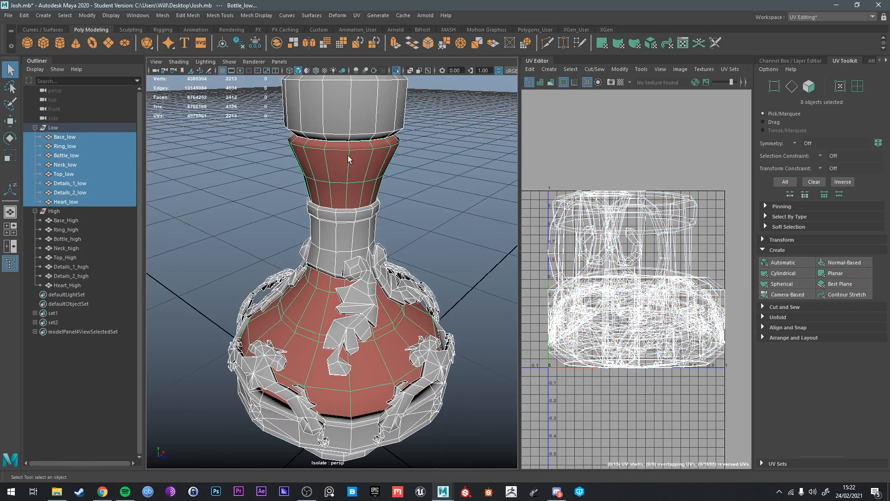
pyautogui.click(355, 156)
pyautogui.keyDown('alt'); pyautogui.moveTo(379, 224); pyautogui.dragTo(367, 240); pyautogui.keyUp('alt')
pyautogui.scroll(-5, 439, 237)
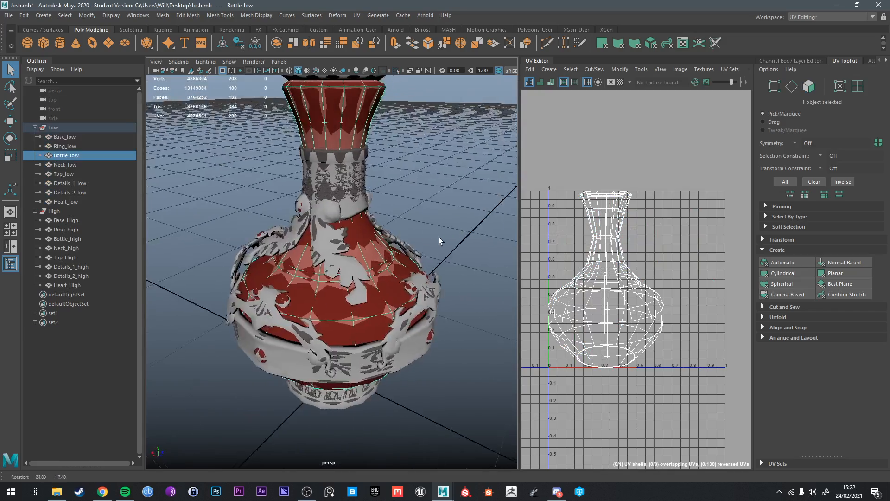
pyautogui.click(74, 210)
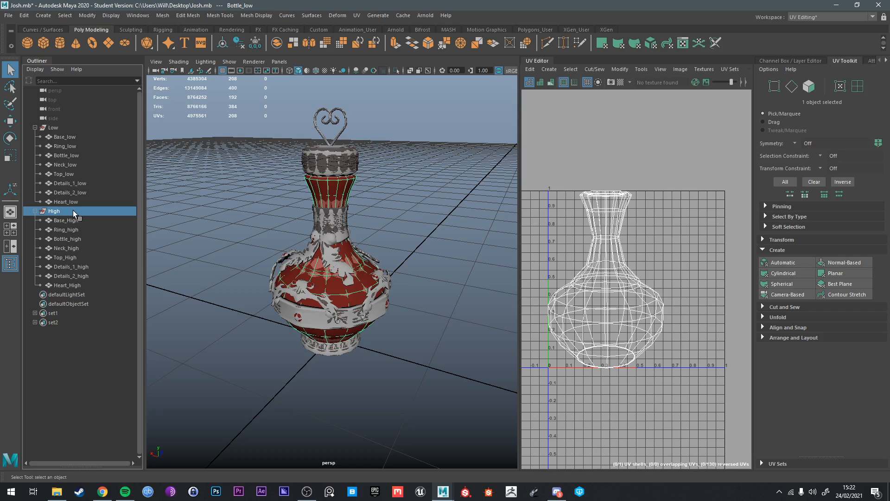
pyautogui.hotkey('ctrl', 'h')
pyautogui.moveTo(246, 170); pyautogui.dragTo(431, 343)
pyautogui.keyDown('alt'); pyautogui.moveTo(433, 266); pyautogui.dragTo(442, 301, button='middle'); pyautogui.keyUp('alt')
pyautogui.click(441, 297)
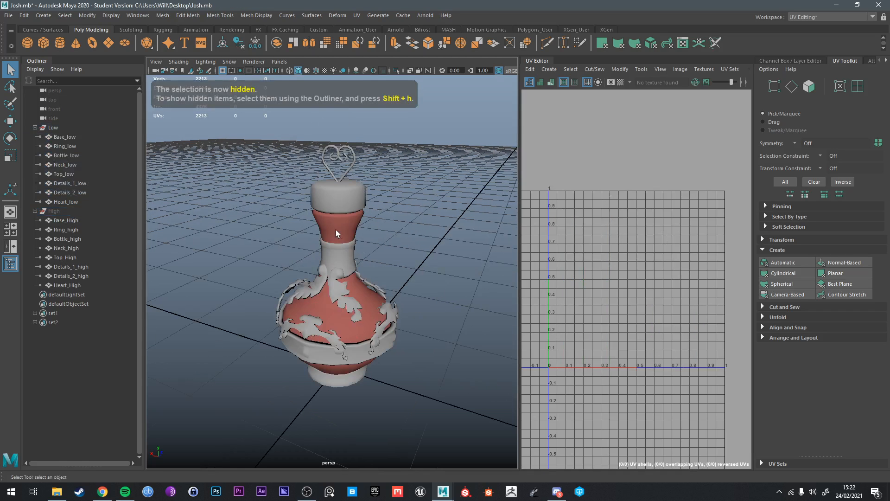
# Step: Isolate the low-poly bottle body and cut its UVs along one vertical edge loop from rim to base
pyautogui.click(336, 230)
pyautogui.hotkey('ctrl', '1')
pyautogui.moveTo(337, 233); pyautogui.dragTo(336, 214, button='right')
pyautogui.click(327, 226)
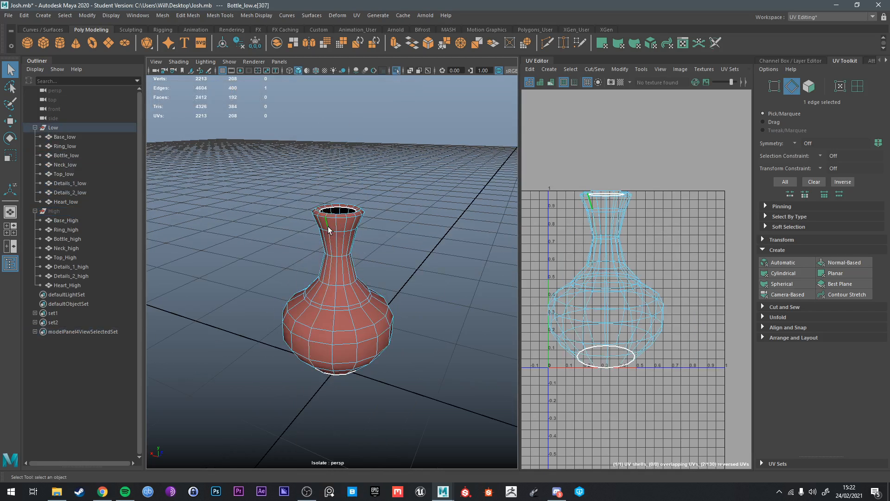
pyautogui.doubleClick(327, 226)
pyautogui.keyDown('alt'); pyautogui.moveTo(328, 226); pyautogui.dragTo(338, 195); pyautogui.keyUp('alt')
pyautogui.click(786, 306)
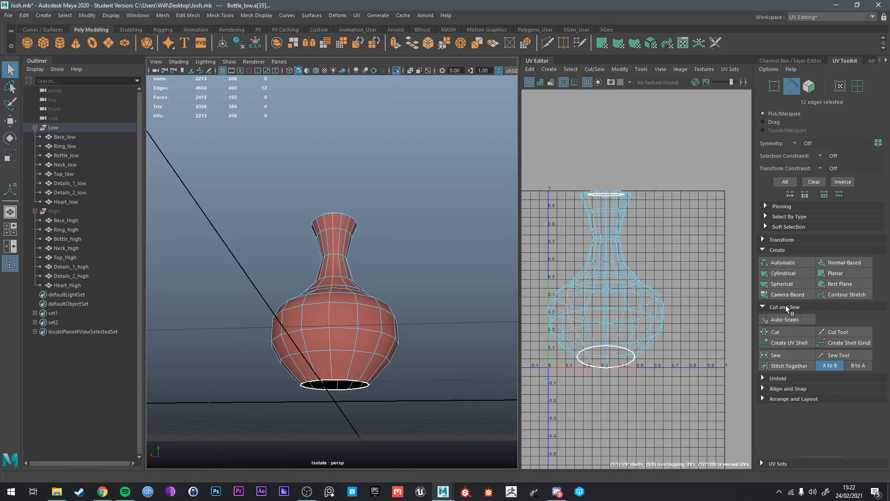
pyautogui.click(775, 335)
pyautogui.keyDown('alt'); pyautogui.moveTo(297, 262); pyautogui.dragTo(389, 293); pyautogui.keyUp('alt')
pyautogui.hotkey('ctrl', '1')
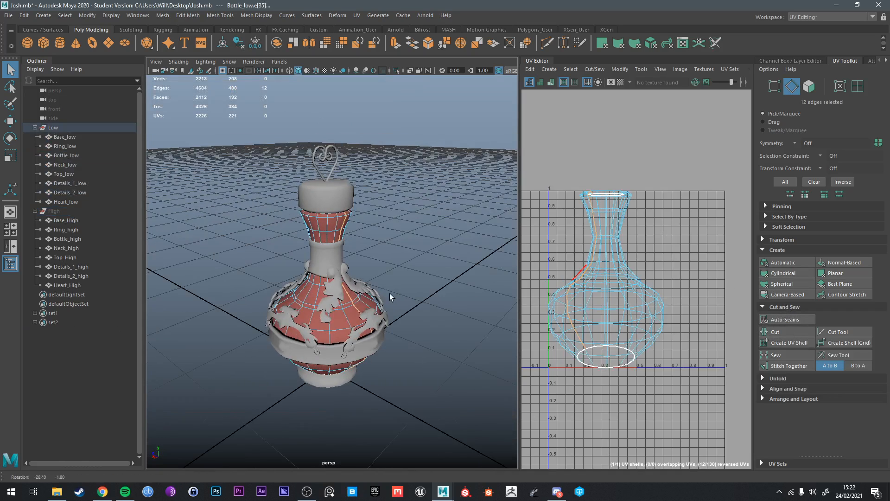
# Step: Isolate Top_low and cut its UVs around the upper rim and down one vertical line of edges
pyautogui.keyDown('alt'); pyautogui.moveTo(347, 315); pyautogui.dragTo(363, 318); pyautogui.keyUp('alt')
pyautogui.moveTo(318, 239); pyautogui.dragTo(364, 219, button='right')
pyautogui.click(320, 205)
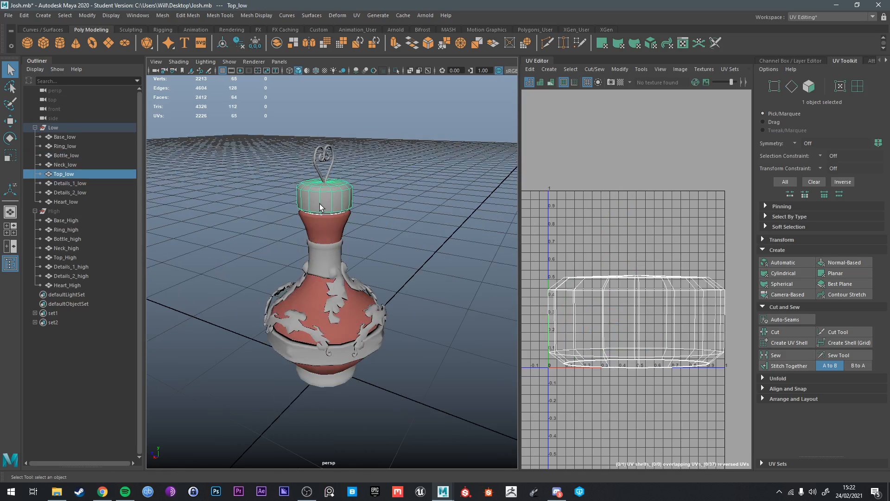
pyautogui.hotkey('ctrl', '1')
pyautogui.keyDown('alt'); pyautogui.moveTo(322, 204); pyautogui.dragTo(297, 213); pyautogui.keyUp('alt')
pyautogui.moveTo(319, 201); pyautogui.dragTo(322, 183, button='right')
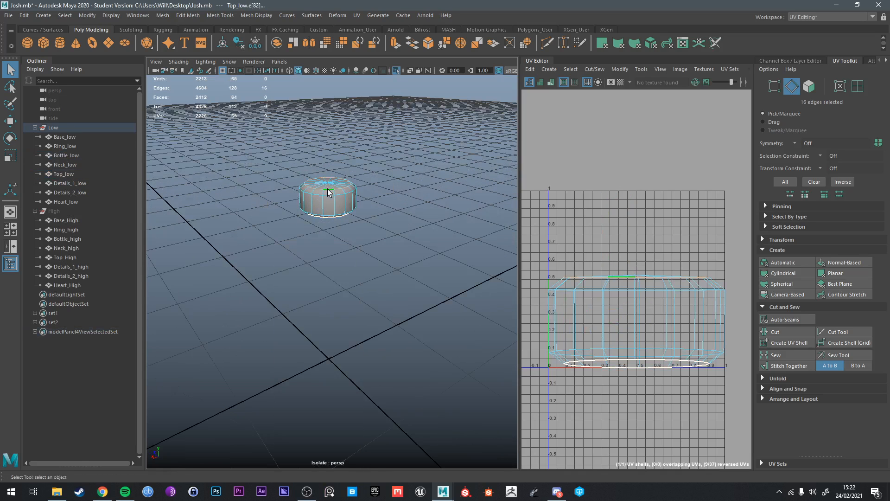
pyautogui.keyDown('alt'); pyautogui.moveTo(328, 193); pyautogui.dragTo(337, 212); pyautogui.keyUp('alt')
pyautogui.keyDown('shift'); pyautogui.click(339, 187); pyautogui.keyUp('shift')
pyautogui.keyDown('alt'); pyautogui.moveTo(337, 212); pyautogui.dragTo(334, 212, button='right'); pyautogui.keyUp('alt')
pyautogui.keyDown('alt'); pyautogui.moveTo(334, 213); pyautogui.dragTo(329, 233); pyautogui.keyUp('alt')
pyautogui.keyDown('shift'); pyautogui.click(321, 228); pyautogui.keyUp('shift')
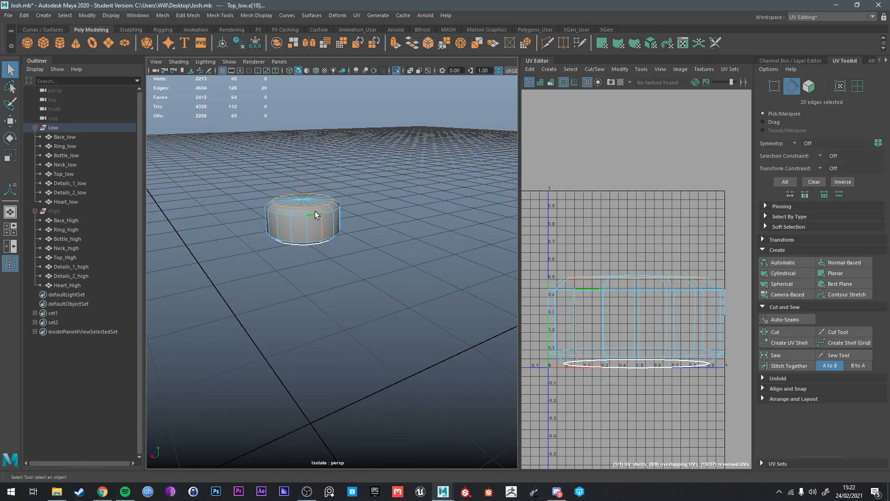
pyautogui.click(784, 334)
pyautogui.moveTo(634, 308); pyautogui.dragTo(633, 334, button='right')
pyautogui.hotkey('ctrl', '1')
# Step: Cut the UVs of Heart_low along one lengthwise edge loop of the heart-shaped tube
pyautogui.click(317, 173)
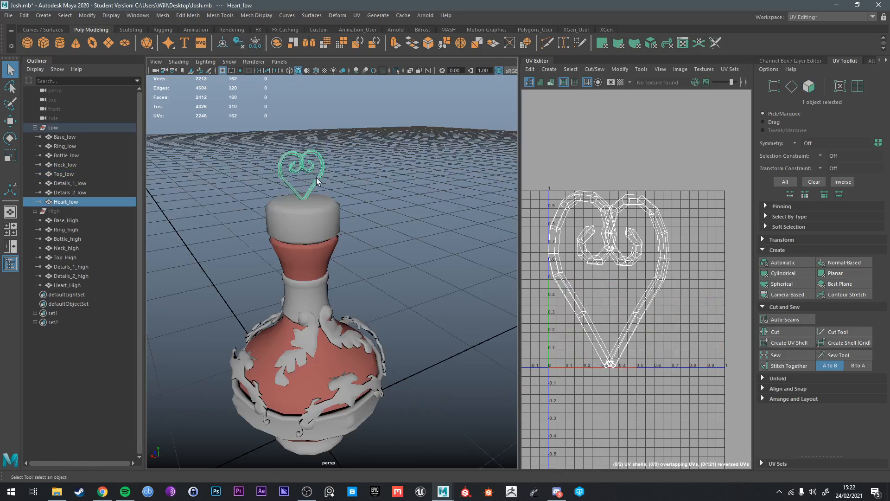
pyautogui.press('f')
pyautogui.moveTo(413, 258); pyautogui.dragTo(415, 239, button='right')
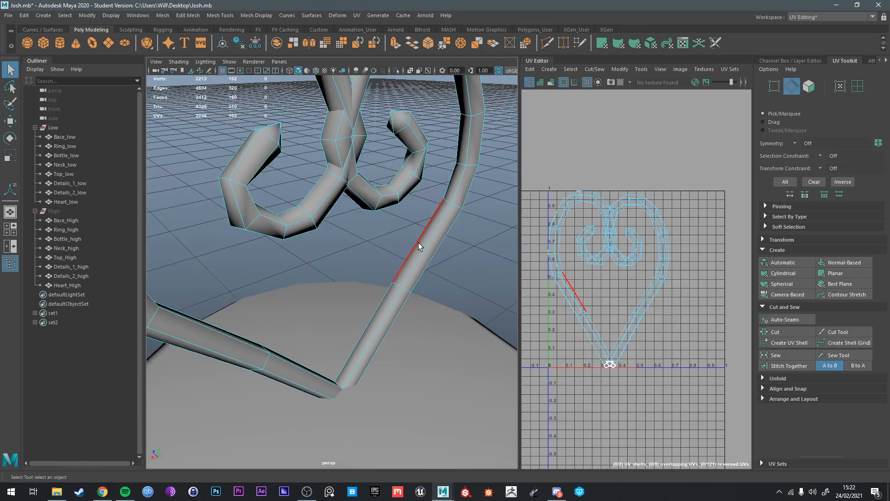
pyautogui.doubleClick(418, 243)
pyautogui.keyDown('alt'); pyautogui.moveTo(394, 245); pyautogui.dragTo(322, 188); pyautogui.keyUp('alt')
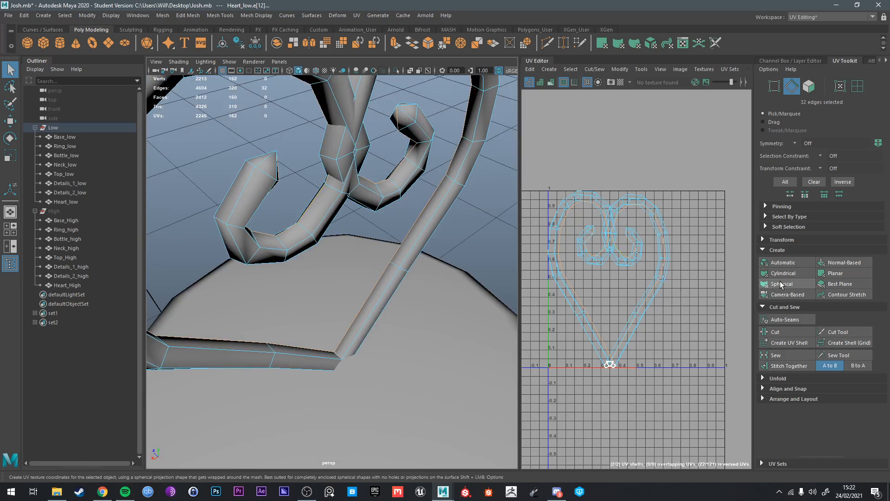
pyautogui.click(781, 331)
pyautogui.scroll(-3, 575, 291)
pyautogui.hotkey('ctrl', '1')
pyautogui.scroll(-6, 371, 255)
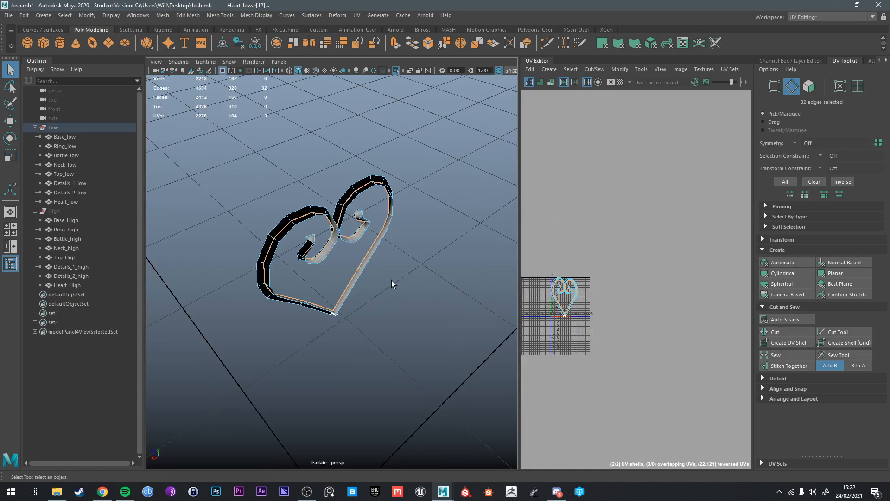
pyautogui.moveTo(366, 236); pyautogui.dragTo(412, 200, button='right')
pyautogui.hotkey('ctrl', '1')
# Step: Cut the UVs of Neck_low along one vertical edge loop and isolate the mesh
pyautogui.scroll(-3, 413, 348)
pyautogui.keyDown('alt'); pyautogui.moveTo(413, 348); pyautogui.dragTo(369, 304); pyautogui.keyUp('alt')
pyautogui.scroll(-5, 371, 287)
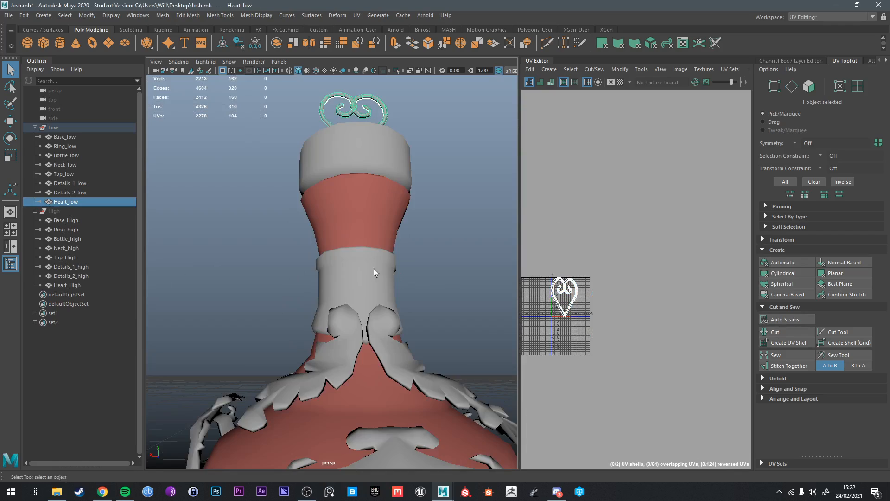
pyautogui.click(374, 274)
pyautogui.scroll(3, 367, 308)
pyautogui.moveTo(368, 236); pyautogui.dragTo(366, 218, button='right')
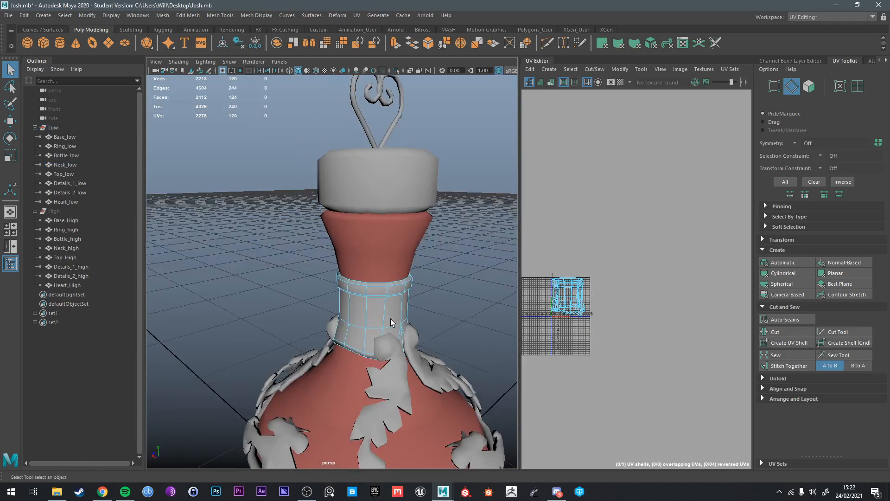
pyautogui.keyDown('alt'); pyautogui.moveTo(367, 260); pyautogui.dragTo(429, 251); pyautogui.keyUp('alt')
pyautogui.scroll(5, 342, 312)
pyautogui.doubleClick(313, 313)
pyautogui.click(792, 344)
pyautogui.hotkey('ctrl', '1')
# Step: Cut the UV edges along one half of Neck_low's inner upper rim
pyautogui.moveTo(386, 212); pyautogui.dragTo(384, 173, button='right')
pyautogui.doubleClick(387, 180)
pyautogui.keyDown('alt'); pyautogui.moveTo(390, 181); pyautogui.dragTo(464, 176); pyautogui.keyUp('alt')
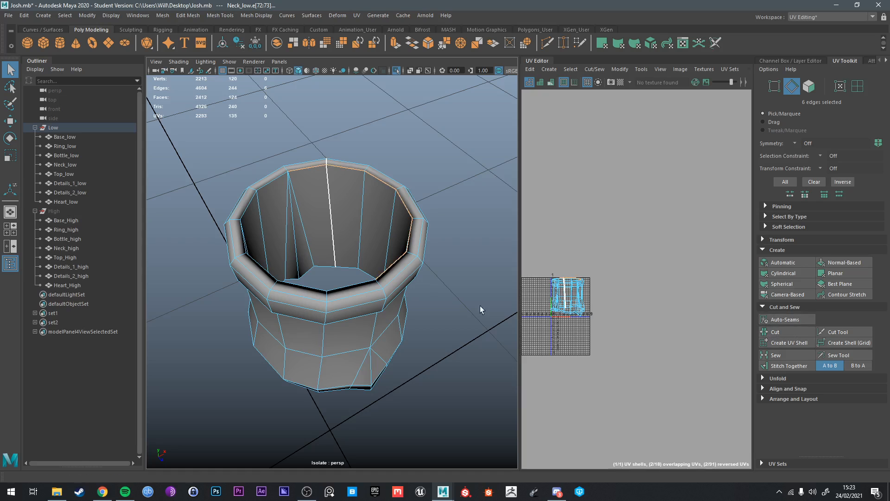
pyautogui.hotkey('shift', 'x')
# Step: Unfold the whole Neck_low UV shell and move it into the empty space above the UV grid
pyautogui.moveTo(568, 290); pyautogui.dragTo(567, 307, button='right')
pyautogui.doubleClick(567, 300)
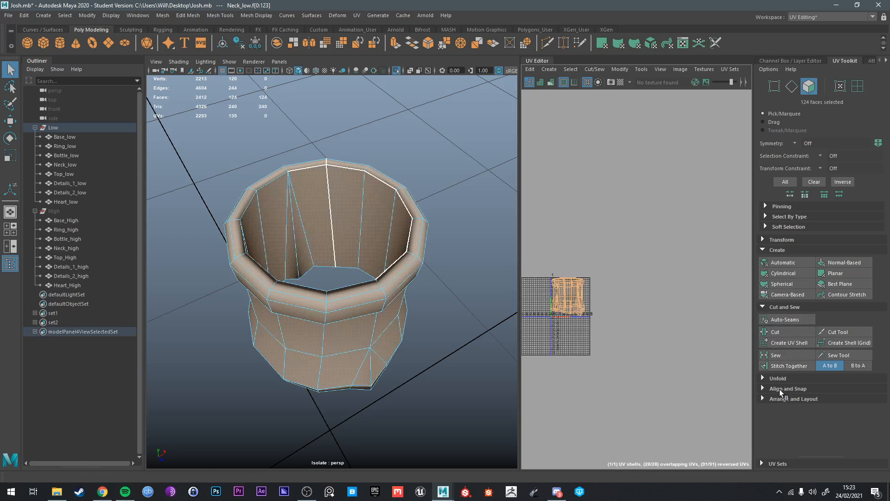
pyautogui.click(774, 378)
pyautogui.click(779, 401)
pyautogui.press('w')
pyautogui.moveTo(572, 283); pyautogui.dragTo(640, 161)
# Step: Cut the remaining half of Neck_low's inner upper rim and select all faces of its UV shell
pyautogui.keyDown('alt'); pyautogui.moveTo(358, 236); pyautogui.dragTo(363, 121); pyautogui.keyUp('alt')
pyautogui.keyDown('alt'); pyautogui.moveTo(376, 310); pyautogui.dragTo(447, 236); pyautogui.keyUp('alt')
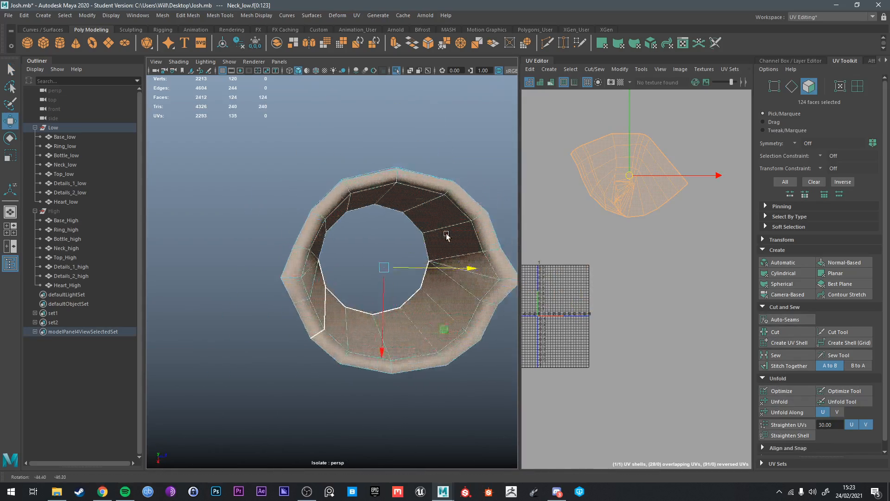
pyautogui.keyDown('alt'); pyautogui.moveTo(441, 144); pyautogui.dragTo(501, 281); pyautogui.keyUp('alt')
pyautogui.press('q')
pyautogui.moveTo(416, 134); pyautogui.dragTo(412, 109, button='right')
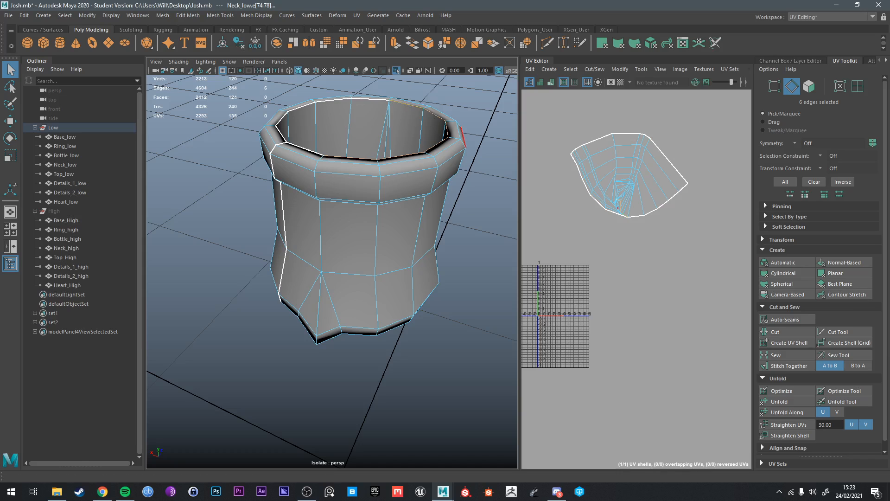
pyautogui.click(797, 332)
pyautogui.moveTo(619, 179); pyautogui.dragTo(632, 203, button='right')
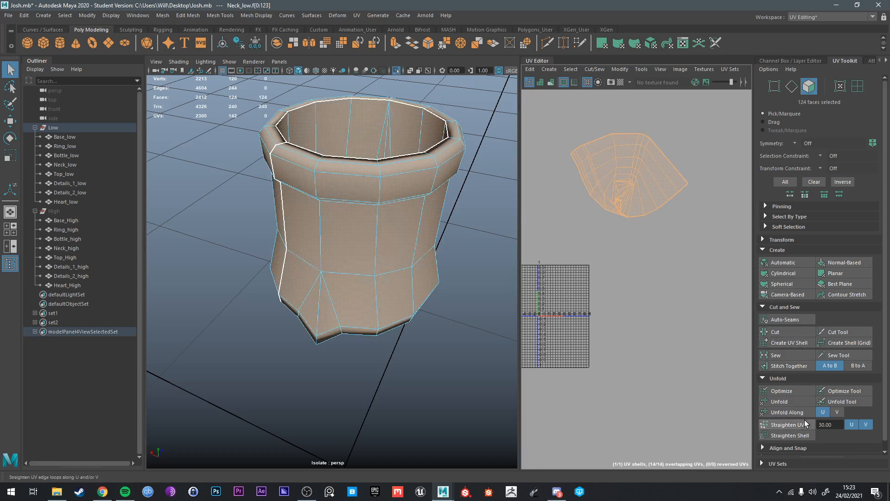
# Step: Unfold the newly cut Neck_low UV shell and bring the other meshes back into view
pyautogui.click(779, 401)
pyautogui.moveTo(586, 274); pyautogui.dragTo(607, 248, button='right')
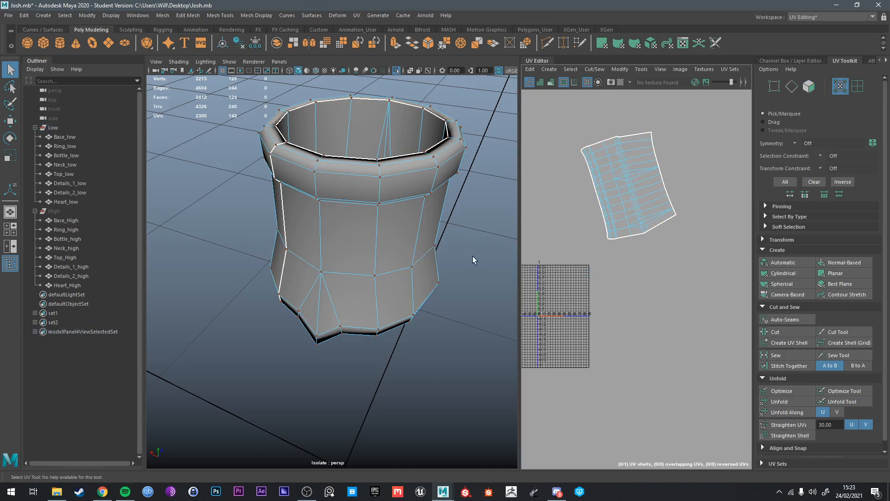
pyautogui.hotkey('ctrl', '1')
pyautogui.scroll(-5, 467, 210)
# Step: Select all faces of Top_low, unfold its UVs and move them into the empty space above the UV grid
pyautogui.click(404, 153)
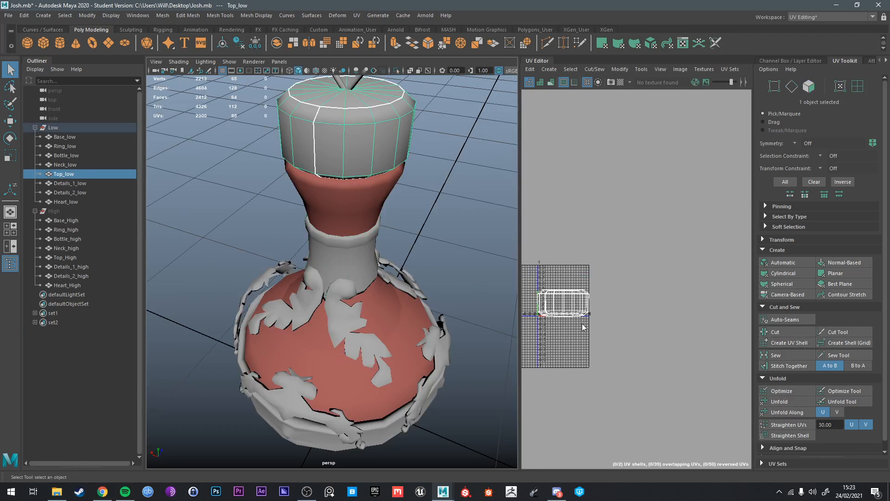
pyautogui.keyDown('ctrl'); pyautogui.moveTo(583, 325); pyautogui.dragTo(580, 339, button='right'); pyautogui.keyUp('ctrl')
pyautogui.click(784, 399)
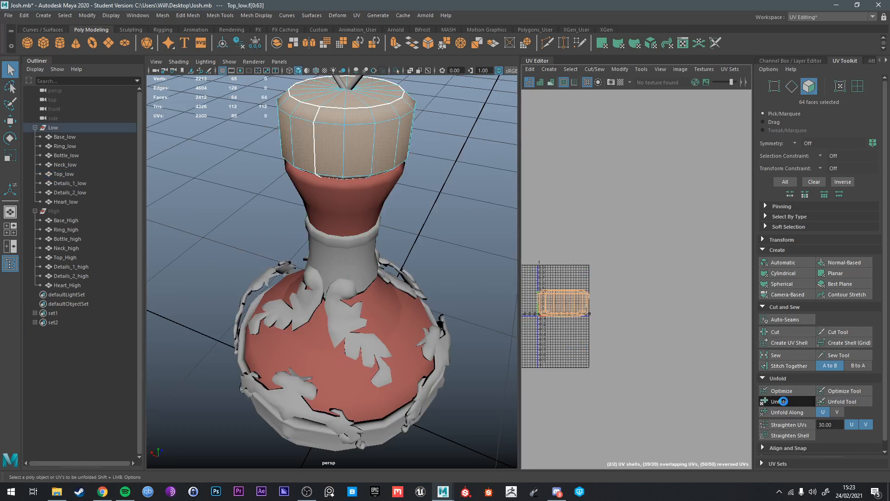
pyautogui.press('w')
pyautogui.moveTo(558, 303); pyautogui.dragTo(627, 196)
# Step: Unfold the UVs of Heart_low and move them off the UV grid to its right side
pyautogui.keyDown('alt'); pyautogui.moveTo(393, 134); pyautogui.dragTo(401, 225, button='middle'); pyautogui.keyUp('alt')
pyautogui.click(395, 171)
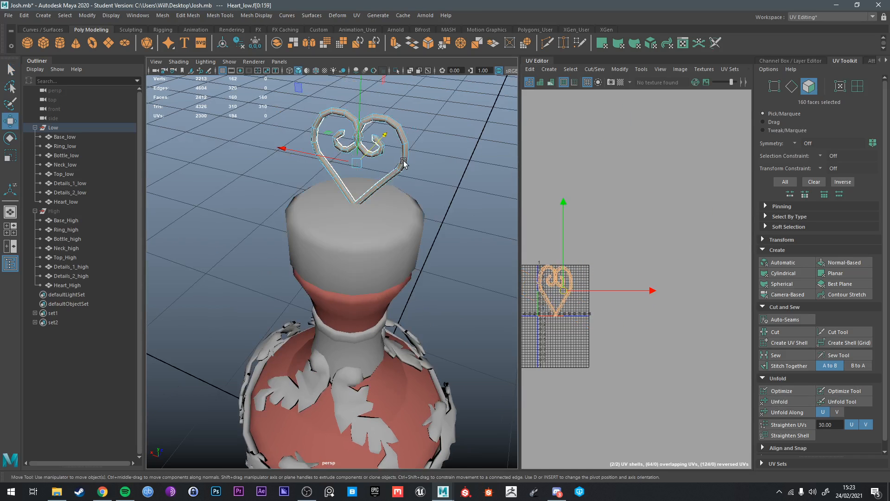
pyautogui.click(789, 400)
pyautogui.moveTo(570, 296); pyautogui.dragTo(648, 231)
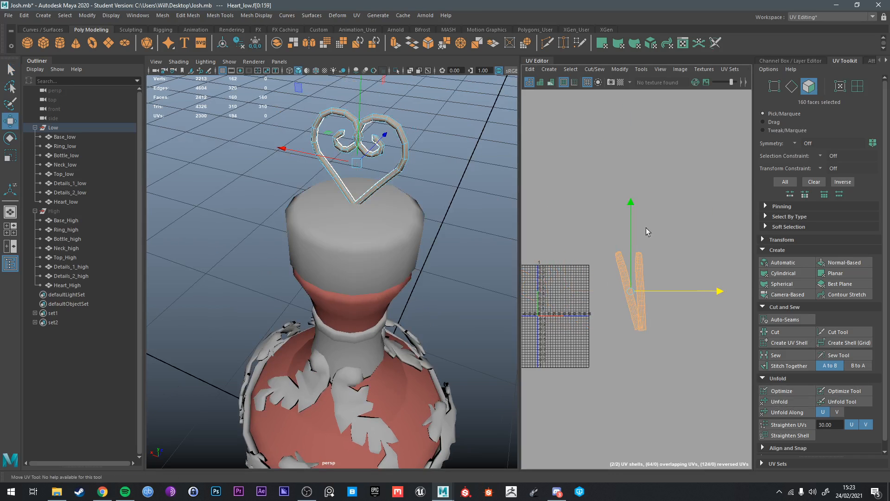
# Step: Return to object selection and isolate the Details_1_low leaf mesh
pyautogui.keyDown('alt'); pyautogui.moveTo(345, 324); pyautogui.dragTo(359, 311); pyautogui.keyUp('alt')
pyautogui.scroll(-2, 359, 310)
pyautogui.press('q')
pyautogui.moveTo(359, 310); pyautogui.dragTo(405, 223, button='right')
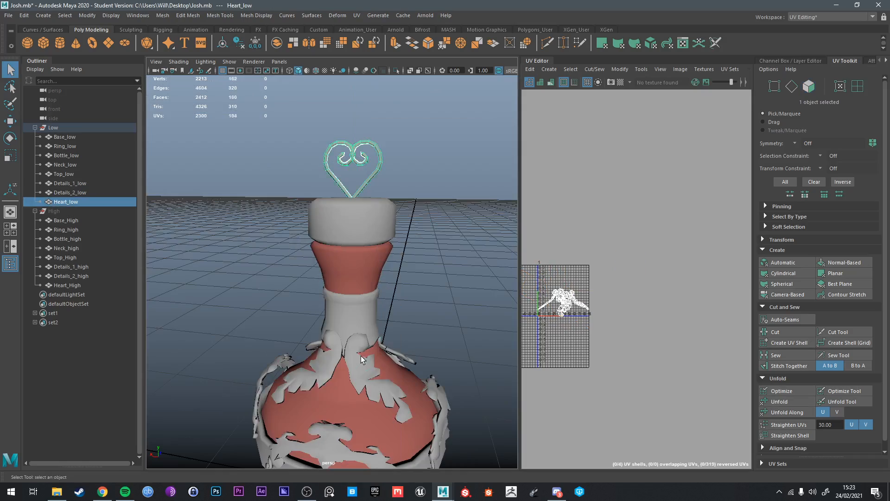
pyautogui.click(378, 330)
pyautogui.scroll(-2, 378, 320)
pyautogui.keyDown('alt'); pyautogui.moveTo(376, 285); pyautogui.dragTo(382, 242); pyautogui.keyUp('alt')
pyautogui.hotkey('ctrl', '1')
# Step: Select the face loops around the thin sides of two leaf pieces of Details_1_low
pyautogui.scroll(4, 408, 320)
pyautogui.keyDown('shift'); pyautogui.doubleClick(326, 268); pyautogui.keyUp('shift')
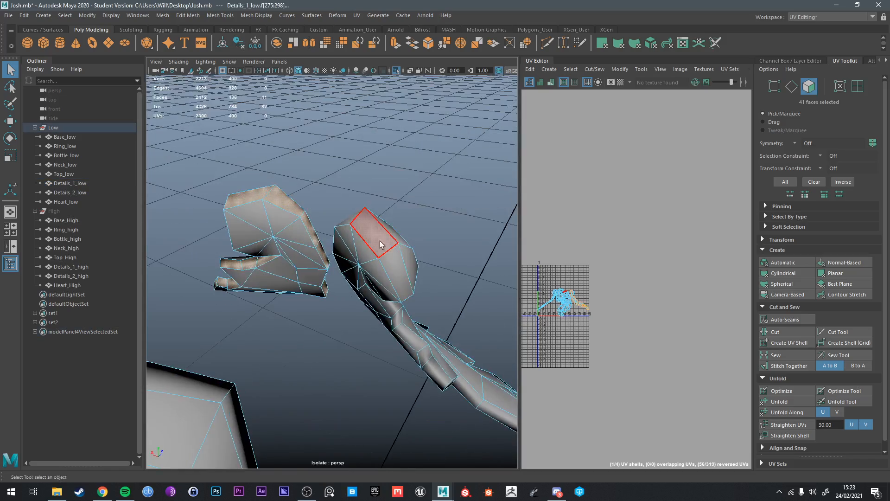
pyautogui.keyDown('shift'); pyautogui.click(382, 243); pyautogui.keyUp('shift')
pyautogui.keyDown('shift'); pyautogui.doubleClick(403, 274); pyautogui.keyUp('shift')
pyautogui.keyDown('alt'); pyautogui.moveTo(404, 274); pyautogui.dragTo(315, 267); pyautogui.keyUp('alt')
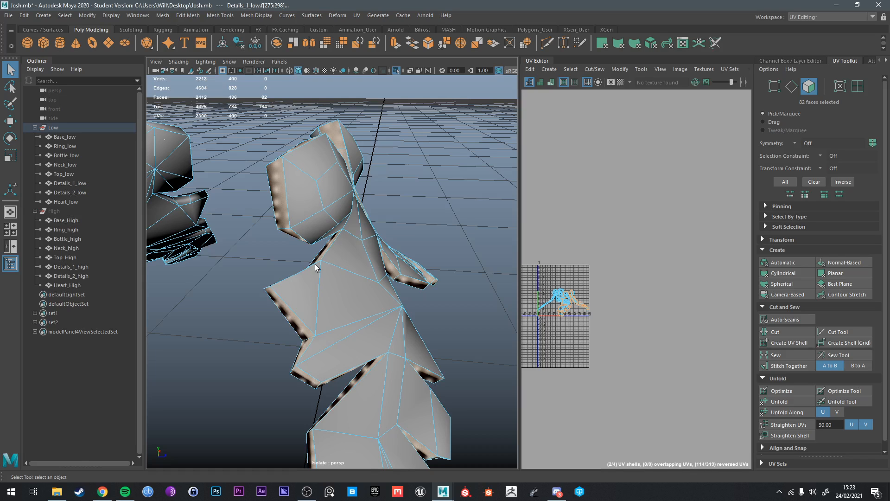
# Step: Convert the selected side faces of Details_1_low to edges, remove unwanted edges from the selection and cut the UVs along them
pyautogui.keyDown('ctrl'); pyautogui.moveTo(318, 268); pyautogui.dragTo(368, 218, button='right'); pyautogui.keyUp('ctrl')
pyautogui.keyDown('alt'); pyautogui.moveTo(368, 218); pyautogui.dragTo(357, 235); pyautogui.keyUp('alt')
pyautogui.keyDown('ctrl'); pyautogui.doubleClick(321, 231); pyautogui.keyUp('ctrl')
pyautogui.keyDown('ctrl'); pyautogui.click(320, 137); pyautogui.keyUp('ctrl')
pyautogui.keyDown('alt'); pyautogui.moveTo(320, 137); pyautogui.dragTo(473, 213); pyautogui.keyUp('alt')
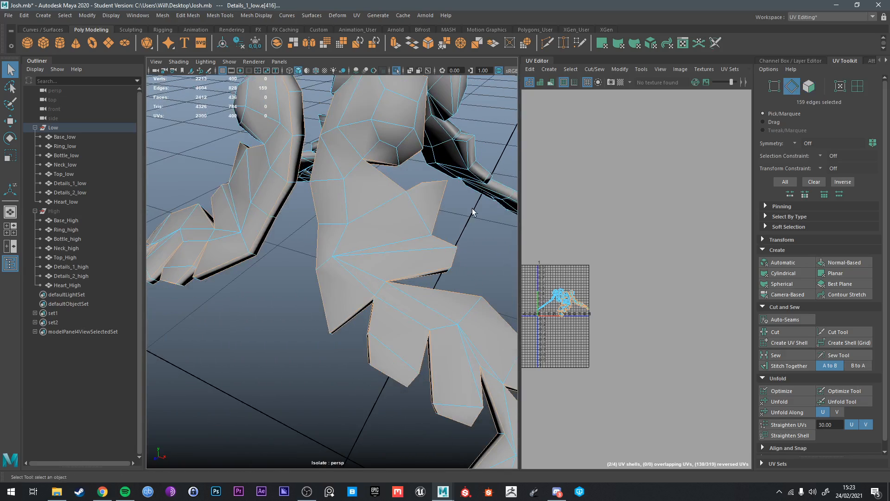
pyautogui.click(774, 333)
pyautogui.moveTo(451, 293); pyautogui.dragTo(443, 461, button='right')
pyautogui.click(414, 309)
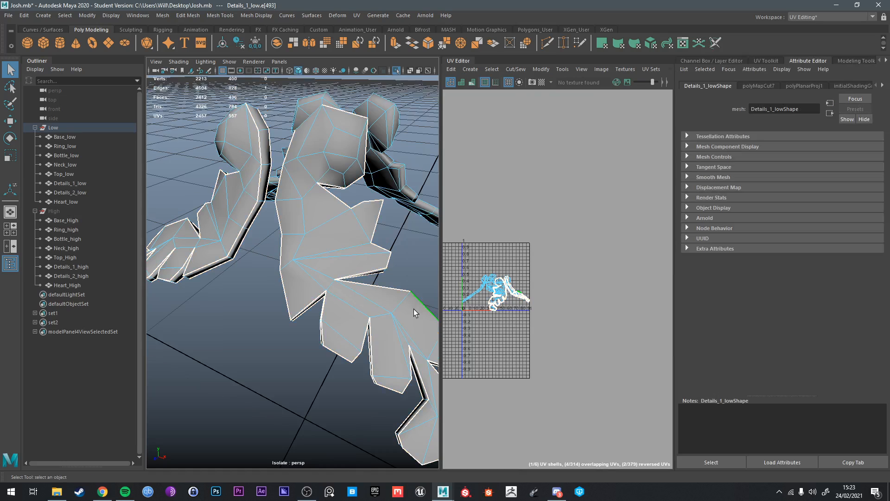
# Step: Undo the last UV cut along the leaf side edges of Details_1_low
pyautogui.keyDown('alt'); pyautogui.moveTo(402, 313); pyautogui.dragTo(332, 287); pyautogui.keyUp('alt')
pyautogui.hotkey('ctrl', 'z')
pyautogui.hotkey('ctrl', 'z')
pyautogui.scroll(3, 351, 278)
pyautogui.moveTo(362, 236); pyautogui.dragTo(362, 211, button='right')
pyautogui.keyDown('alt'); pyautogui.moveTo(363, 218); pyautogui.dragTo(288, 299); pyautogui.keyUp('alt')
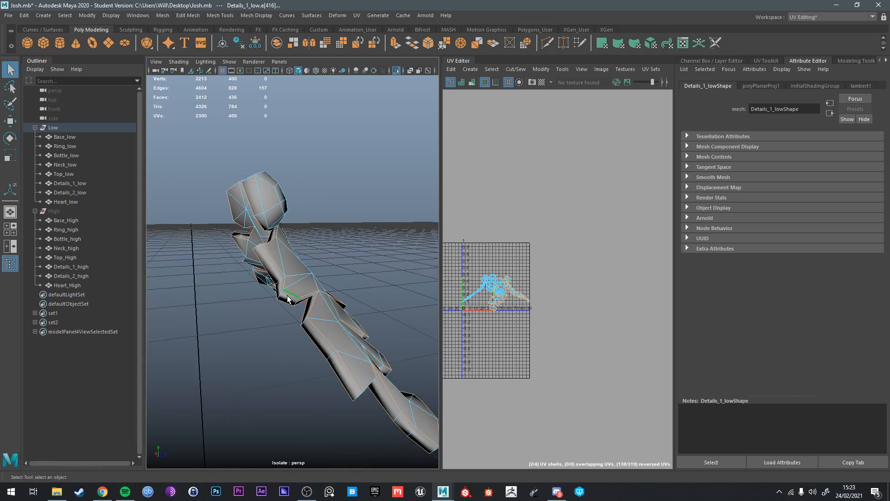
pyautogui.moveTo(288, 300); pyautogui.dragTo(289, 271, button='right')
pyautogui.moveTo(277, 287); pyautogui.dragTo(277, 264, button='right')
pyautogui.keyDown('alt'); pyautogui.moveTo(277, 264); pyautogui.dragTo(360, 274); pyautogui.keyUp('alt')
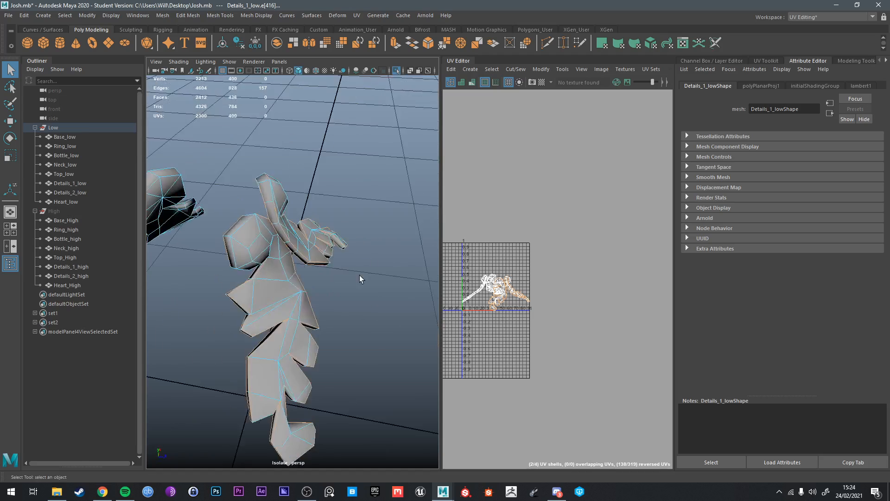
# Step: Add the side face loops of the remaining two Details_1_low leaf pieces and create separate UV shells from the selected faces
pyautogui.scroll(5, 260, 228)
pyautogui.keyDown('alt'); pyautogui.moveTo(258, 228); pyautogui.dragTo(366, 248); pyautogui.keyUp('alt')
pyautogui.press('F11')
pyautogui.scroll(-5, 320, 221)
pyautogui.keyDown('shift'); pyautogui.doubleClick(305, 236); pyautogui.keyUp('shift')
pyautogui.keyDown('shift'); pyautogui.click(319, 258); pyautogui.keyUp('shift')
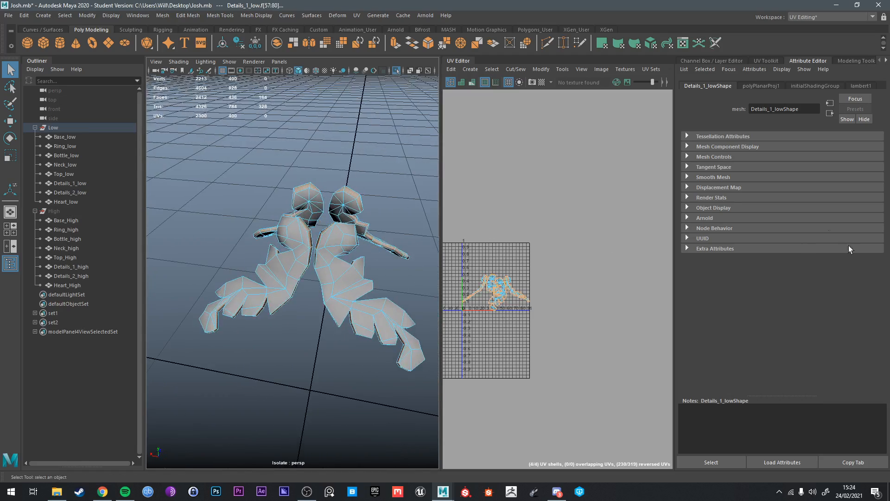
pyautogui.click(767, 61)
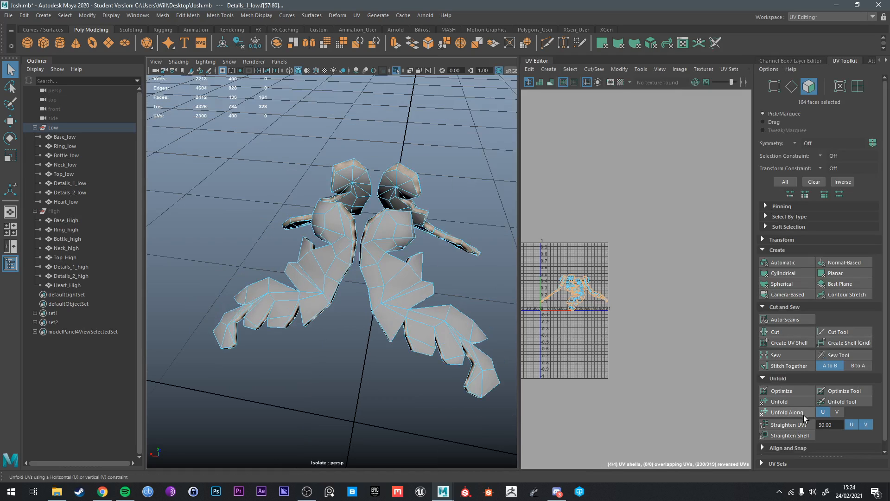
pyautogui.scroll(-1, 789, 410)
pyautogui.click(792, 334)
# Step: Select one short crosswise edge on the side strip of each Details_1_low leaf piece and cut the UVs there
pyautogui.keyDown('alt'); pyautogui.moveTo(347, 315); pyautogui.dragTo(314, 272); pyautogui.keyUp('alt')
pyautogui.scroll(-3, 402, 269)
pyautogui.scroll(4, 375, 281)
pyautogui.moveTo(314, 272); pyautogui.dragTo(308, 207, button='right')
pyautogui.click(285, 261)
pyautogui.keyDown('alt'); pyautogui.moveTo(285, 263); pyautogui.dragTo(367, 286); pyautogui.keyUp('alt')
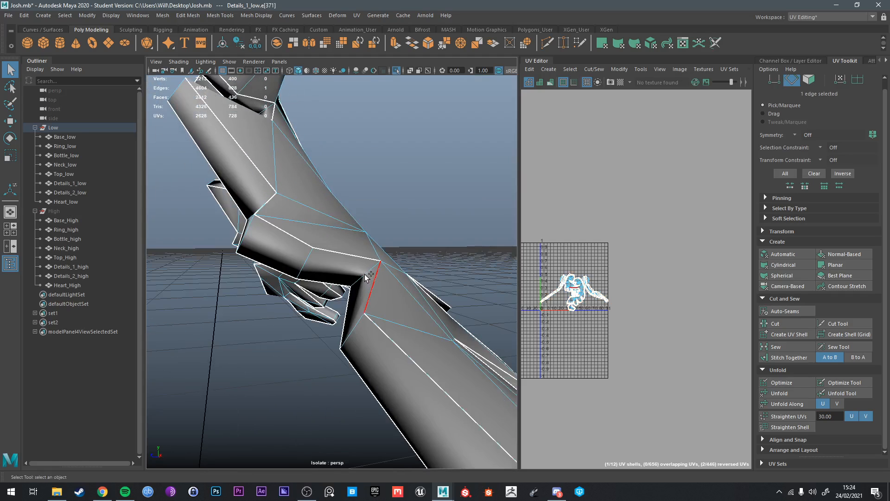
pyautogui.keyDown('shift'); pyautogui.click(365, 274); pyautogui.keyUp('shift')
pyautogui.keyDown('alt'); pyautogui.moveTo(296, 332); pyautogui.dragTo(218, 297); pyautogui.keyUp('alt')
pyautogui.scroll(3, 214, 297)
pyautogui.keyDown('alt'); pyautogui.moveTo(214, 296); pyautogui.dragTo(372, 284, button='middle'); pyautogui.keyUp('alt')
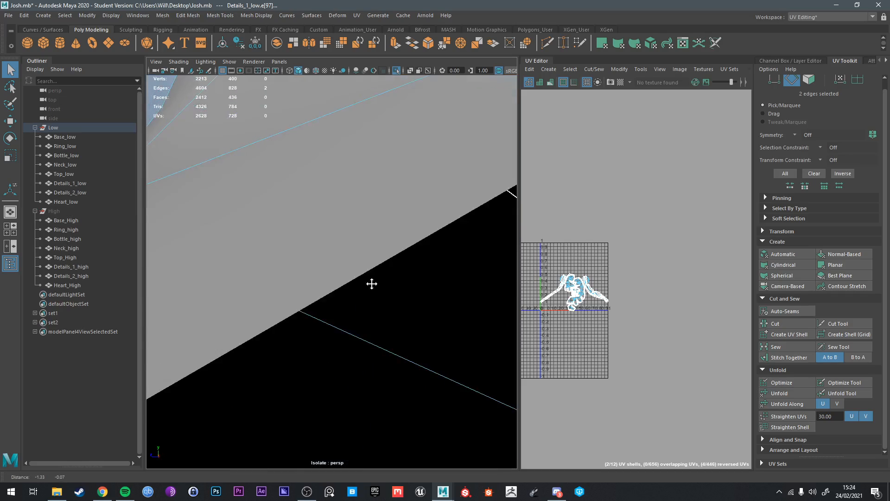
pyautogui.scroll(-1, 371, 284)
pyautogui.keyDown('shift'); pyautogui.click(215, 319); pyautogui.keyUp('shift')
pyautogui.keyDown('alt'); pyautogui.moveTo(215, 319); pyautogui.dragTo(426, 314); pyautogui.keyUp('alt')
pyautogui.scroll(3, 425, 313)
pyautogui.keyDown('alt'); pyautogui.moveTo(461, 264); pyautogui.dragTo(432, 269, button='middle'); pyautogui.keyUp('alt')
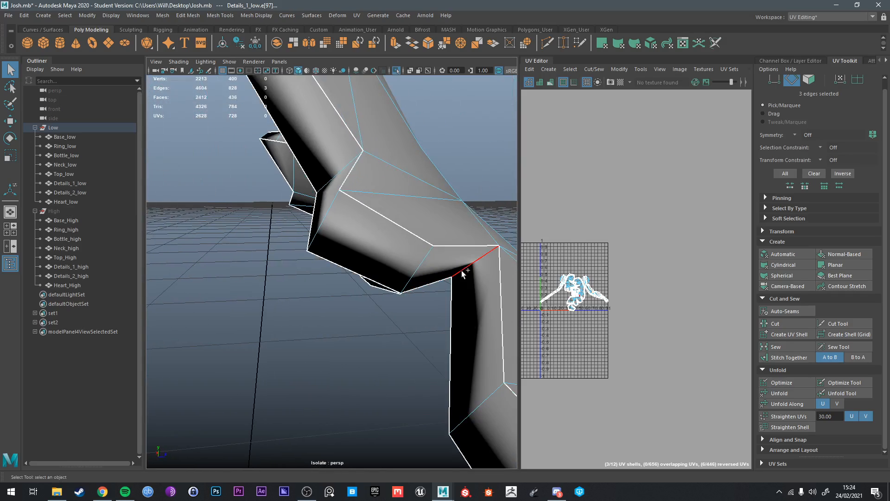
pyautogui.click(775, 324)
# Step: Select all UV shells of Details_1_low, unfold them and move them above the UV grid
pyautogui.scroll(-3, 587, 284)
pyautogui.scroll(-4, 445, 273)
pyautogui.keyDown('alt'); pyautogui.moveTo(404, 261); pyautogui.dragTo(364, 269); pyautogui.keyUp('alt')
pyautogui.scroll(-5, 366, 266)
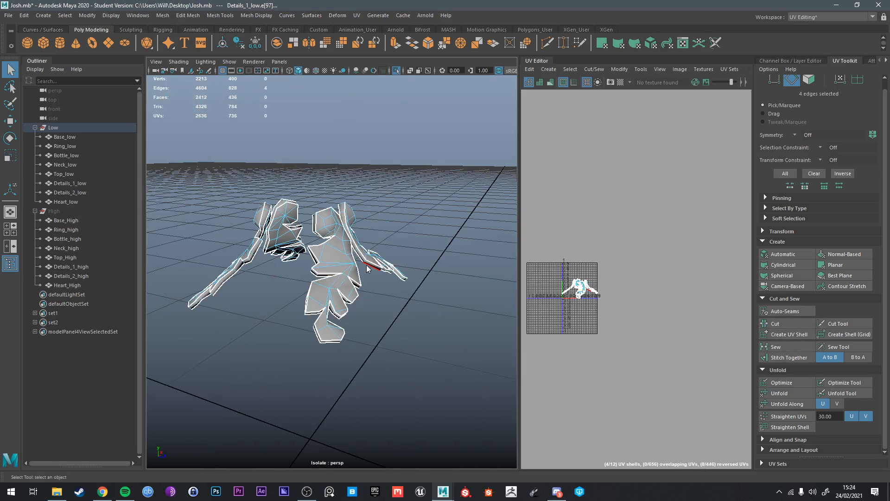
pyautogui.moveTo(367, 266); pyautogui.dragTo(367, 295, button='right')
pyautogui.doubleClick(384, 265)
pyautogui.scroll(-5, 395, 260)
pyautogui.moveTo(549, 264); pyautogui.dragTo(705, 373)
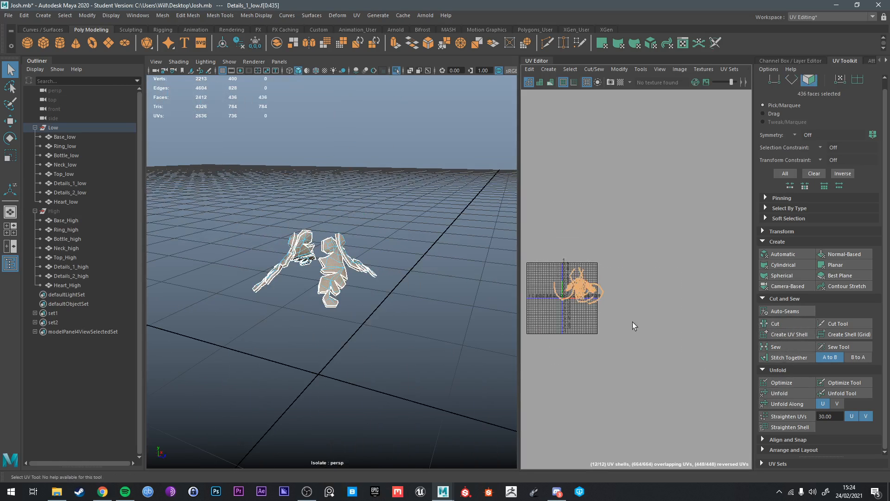
pyautogui.scroll(5, 589, 282)
pyautogui.press('w')
pyautogui.moveTo(555, 282); pyautogui.dragTo(660, 129)
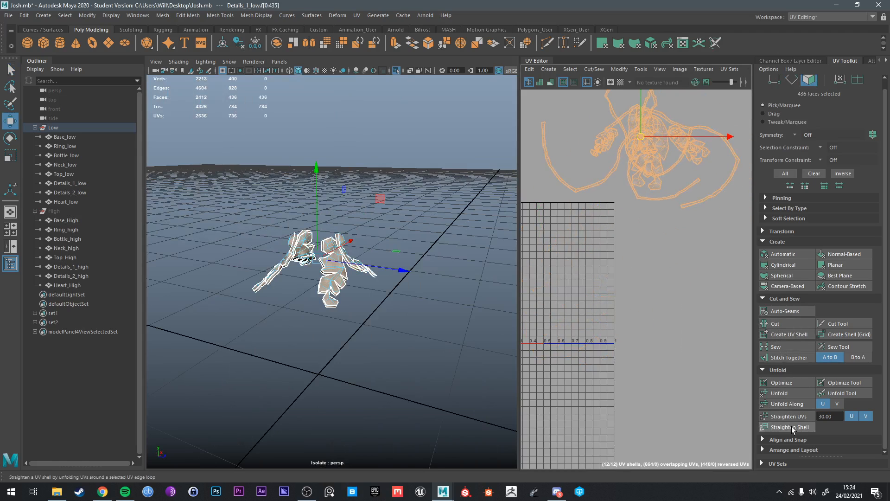
# Step: Lay out the Details_1_low UV shells and move the packed group above the UV grid
pyautogui.click(783, 450)
pyautogui.scroll(-4, 788, 443)
pyautogui.click(781, 436)
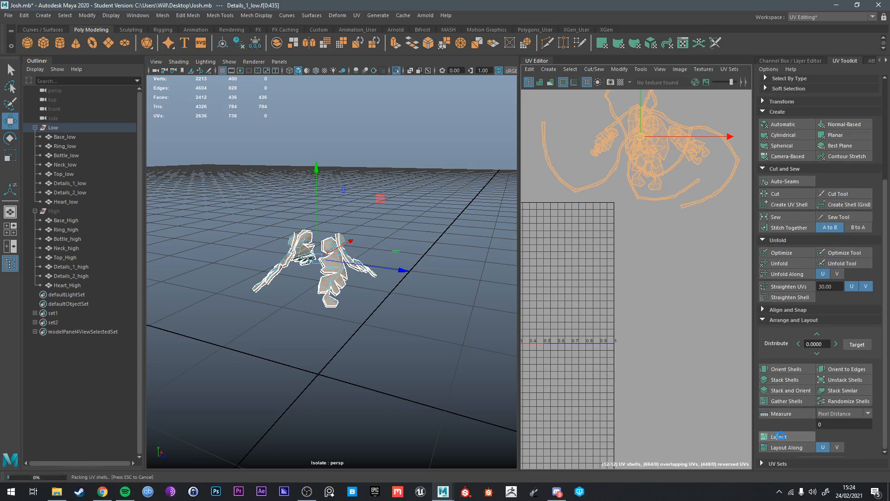
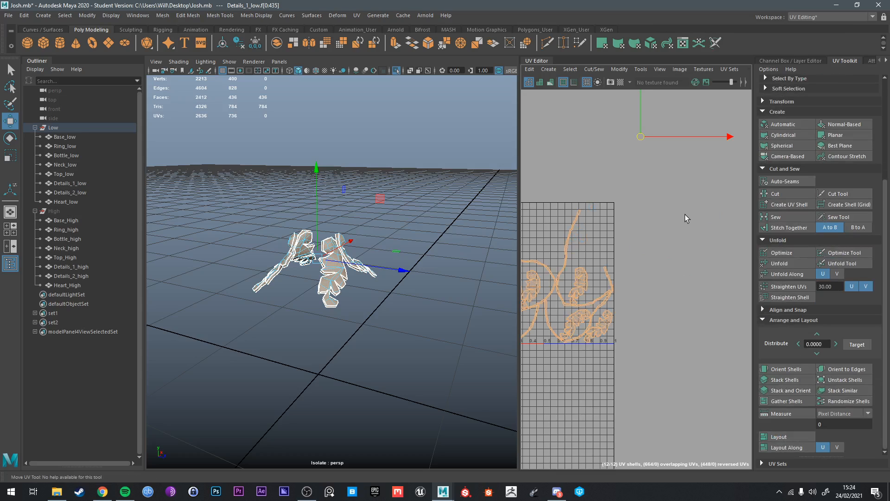
pyautogui.scroll(-5, 653, 213)
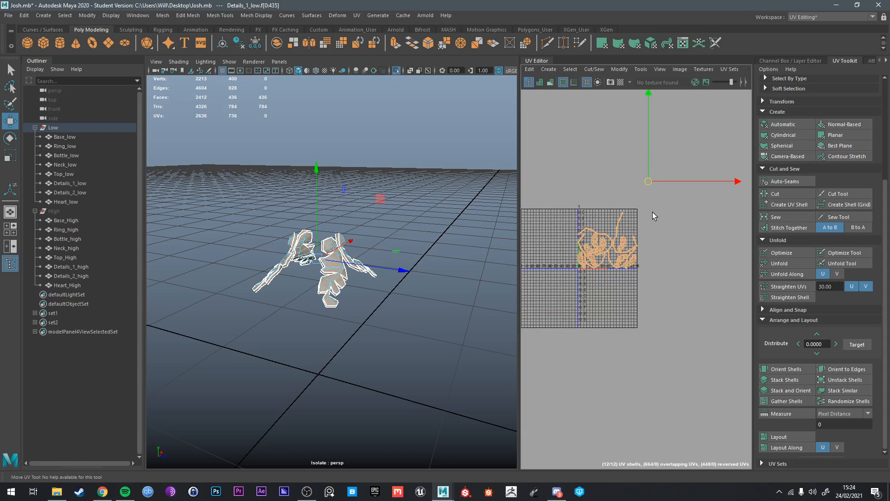
pyautogui.moveTo(648, 181); pyautogui.dragTo(611, 162)
# Step: Leave the Details_1_low isolation and isolate the Details_2_low mesh
pyautogui.moveTo(298, 246); pyautogui.dragTo(349, 222, button='right')
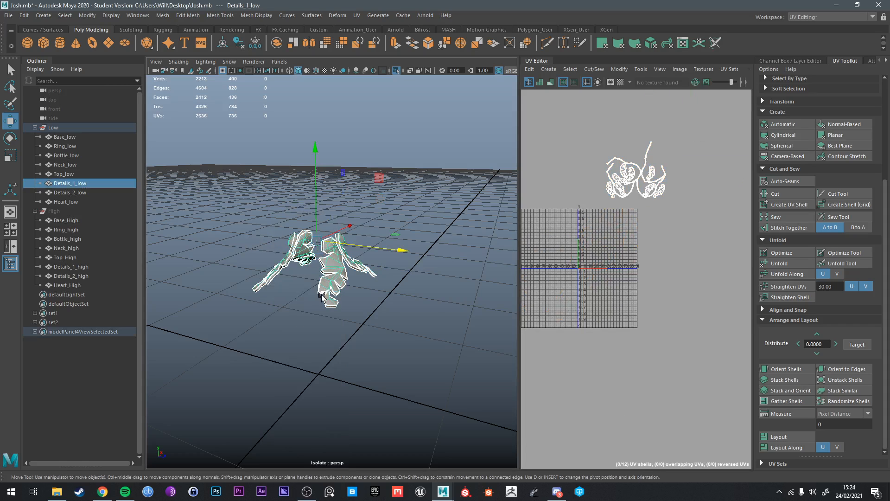
pyautogui.hotkey('ctrl', '1')
pyautogui.click(278, 319)
pyautogui.keyDown('alt'); pyautogui.moveTo(278, 319); pyautogui.dragTo(425, 258); pyautogui.keyUp('alt')
pyautogui.click(286, 321)
pyautogui.press('f')
pyautogui.hotkey('ctrl', '1')
# Step: Select the side face loops around the first two ornament pieces of Details_2_low
pyautogui.scroll(5, 352, 327)
pyautogui.press('q')
pyautogui.moveTo(420, 237); pyautogui.dragTo(421, 263, button='right')
pyautogui.click(415, 260)
pyautogui.press('f')
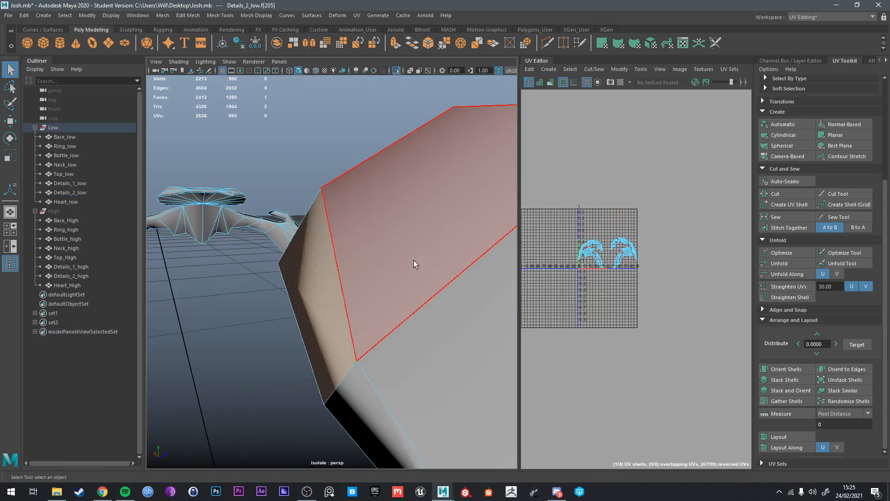
pyautogui.keyDown('alt'); pyautogui.moveTo(413, 260); pyautogui.dragTo(508, 296); pyautogui.keyUp('alt')
pyautogui.keyDown('alt'); pyautogui.moveTo(507, 296); pyautogui.dragTo(316, 270, button='right'); pyautogui.keyUp('alt')
pyautogui.keyDown('shift'); pyautogui.doubleClick(313, 271); pyautogui.keyUp('shift')
pyautogui.keyDown('alt'); pyautogui.moveTo(313, 271); pyautogui.dragTo(405, 223); pyautogui.keyUp('alt')
pyautogui.keyDown('alt'); pyautogui.moveTo(319, 265); pyautogui.dragTo(511, 285); pyautogui.keyUp('alt')
pyautogui.keyDown('shift'); pyautogui.doubleClick(275, 271); pyautogui.keyUp('shift')
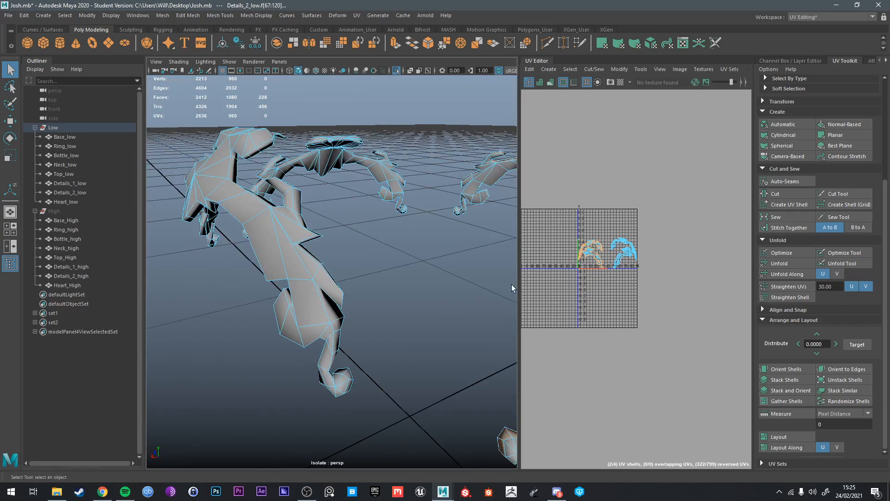
# Step: Add the side face loops of the other two Details_2_low pieces, create UV shells from them and move these above the grid
pyautogui.keyDown('shift'); pyautogui.doubleClick(316, 253); pyautogui.keyUp('shift')
pyautogui.keyDown('alt'); pyautogui.moveTo(315, 253); pyautogui.dragTo(511, 297); pyautogui.keyUp('alt')
pyautogui.keyDown('shift'); pyautogui.doubleClick(329, 226); pyautogui.keyUp('shift')
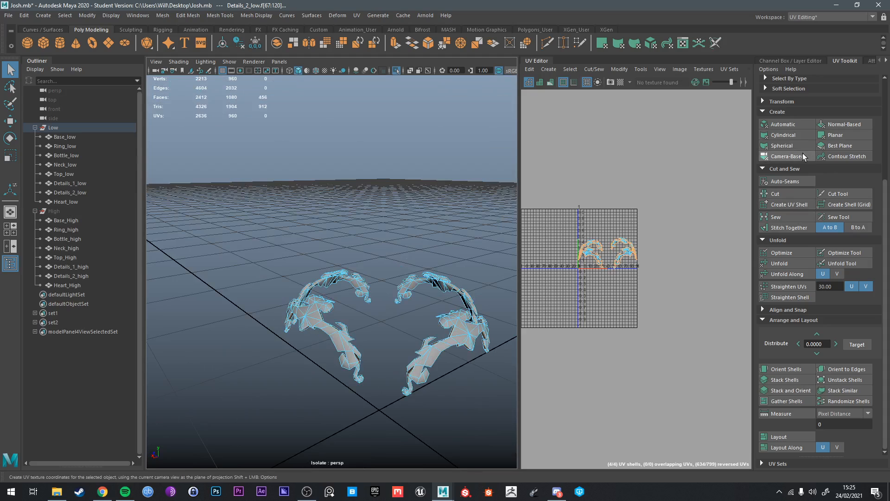
pyautogui.click(789, 204)
pyautogui.moveTo(612, 263); pyautogui.dragTo(625, 186)
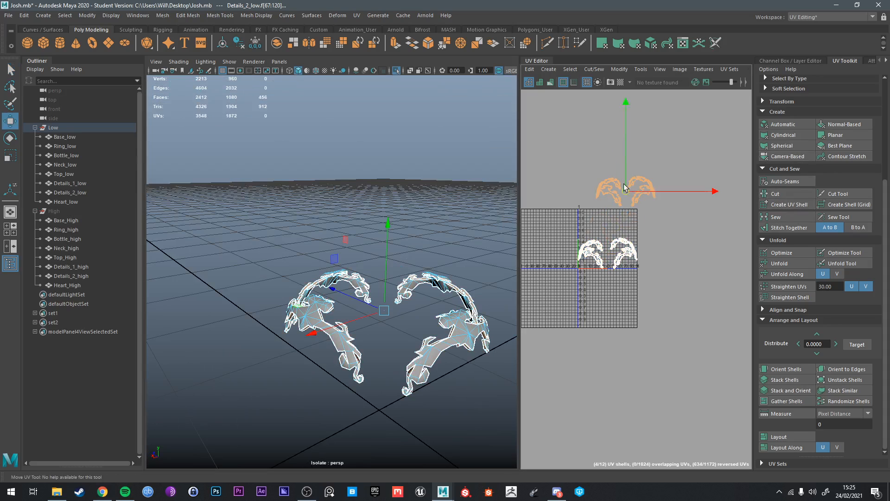
# Step: Select the remaining front and back shells of Details_2_low, unfold them and move them well above the UV grid
pyautogui.moveTo(560, 217); pyautogui.dragTo(603, 247)
pyautogui.moveTo(591, 252); pyautogui.dragTo(596, 260, button='right')
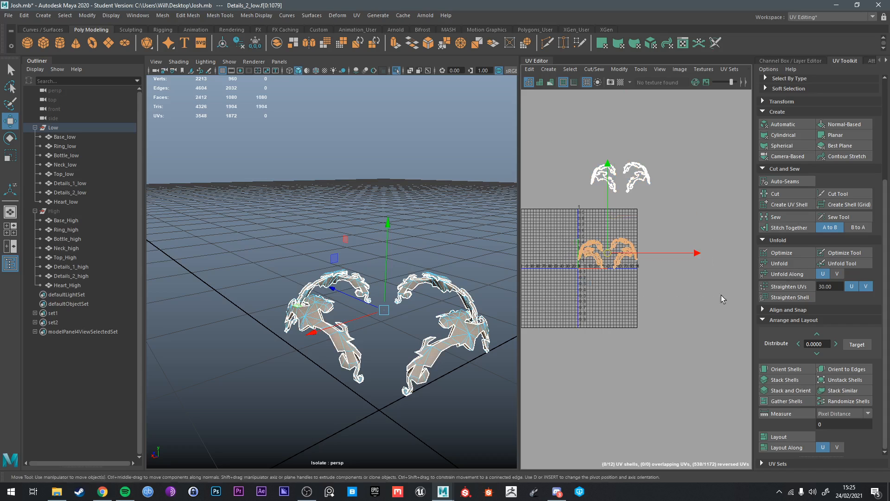
pyautogui.scroll(3, 567, 287)
pyautogui.keyDown('alt'); pyautogui.moveTo(566, 286); pyautogui.dragTo(649, 203, button='middle'); pyautogui.keyUp('alt')
pyautogui.scroll(-4, 650, 250)
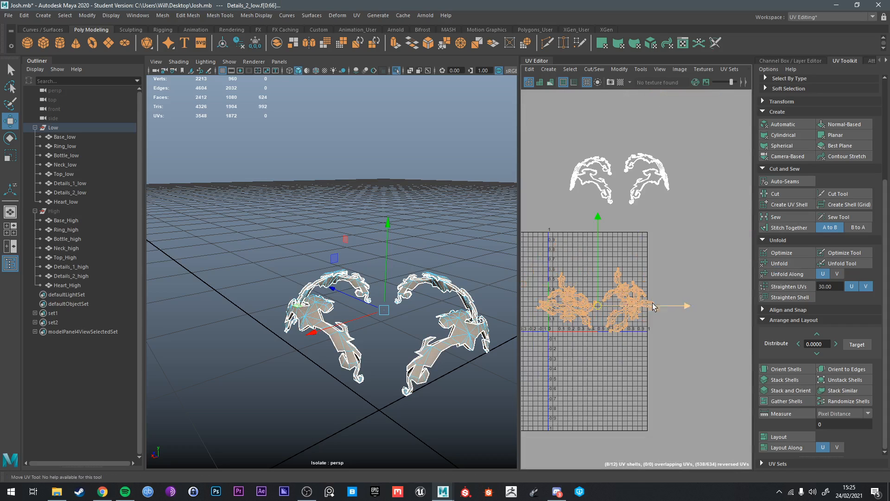
pyautogui.moveTo(622, 301); pyautogui.dragTo(664, 70)
# Step: Select the side-strip UV shells of Details_2_low and isolate only those faces
pyautogui.moveTo(573, 172); pyautogui.dragTo(629, 233)
pyautogui.press('f')
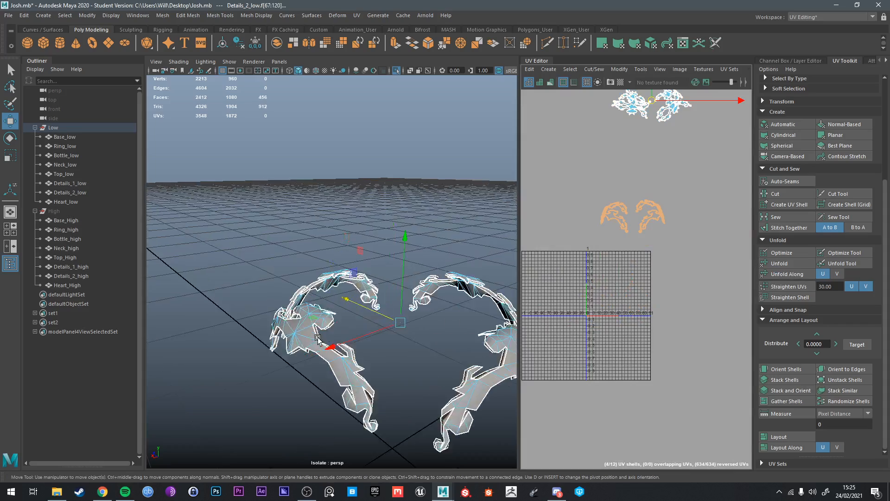
pyautogui.hotkey('ctrl', '1')
pyautogui.hotkey('ctrl', '1')
# Step: Apply an automatic UV projection to the isolated side-strip faces of Details_2_low
pyautogui.scroll(3, 362, 348)
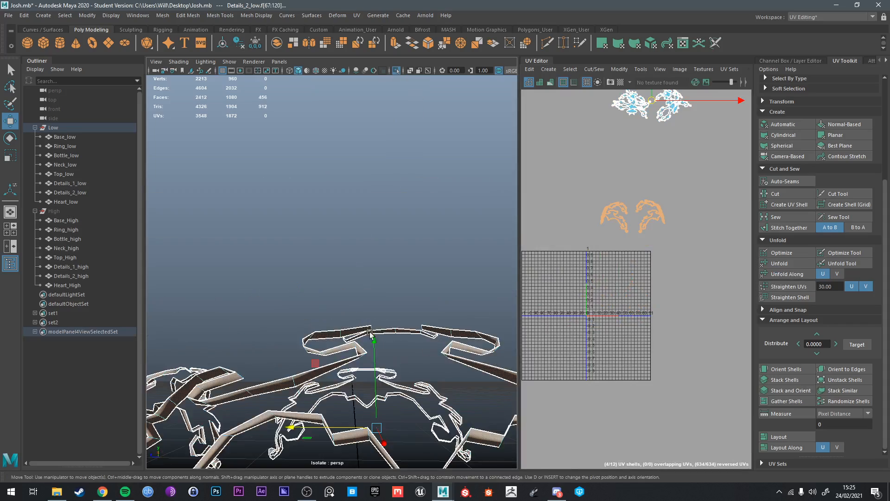
pyautogui.keyDown('alt'); pyautogui.moveTo(362, 348); pyautogui.dragTo(258, 298); pyautogui.keyUp('alt')
pyautogui.press('q')
pyautogui.click(414, 278)
pyautogui.keyDown('alt'); pyautogui.moveTo(213, 257); pyautogui.dragTo(489, 290); pyautogui.keyUp('alt')
pyautogui.moveTo(632, 204); pyautogui.dragTo(575, 193, button='right')
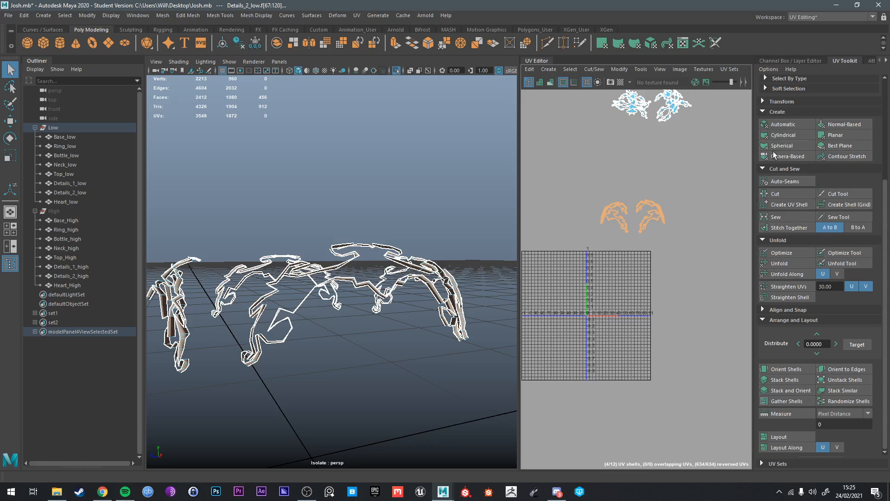
pyautogui.click(784, 124)
pyautogui.scroll(4, 615, 281)
pyautogui.scroll(-4, 617, 280)
pyautogui.press('w')
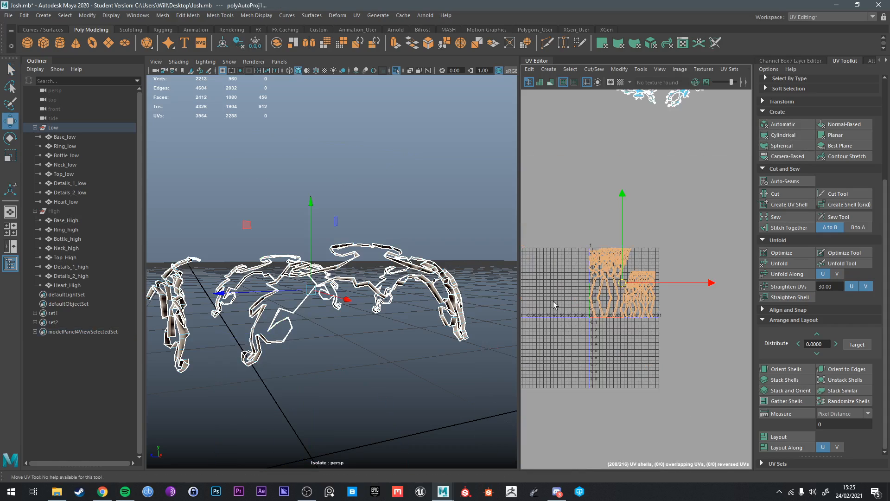
pyautogui.keyDown('alt'); pyautogui.moveTo(417, 301); pyautogui.dragTo(412, 320); pyautogui.keyUp('alt')
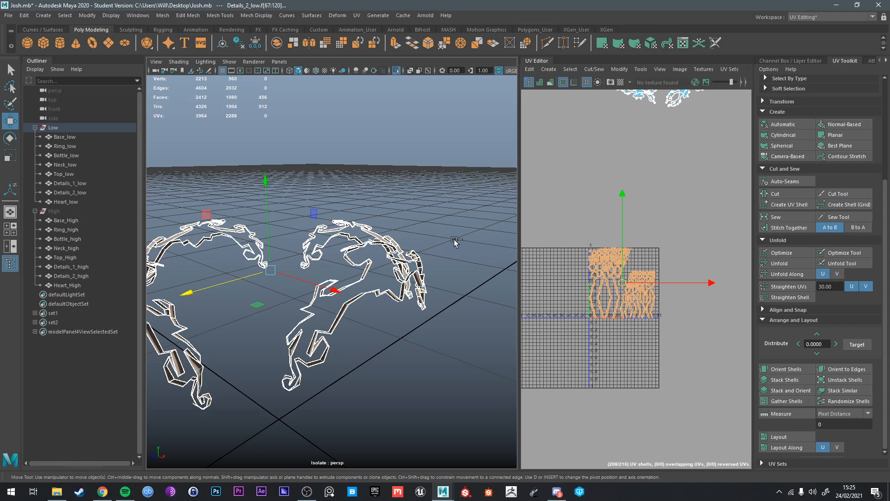
# Step: Apply a camera-based UV projection to the isolated side-strip faces of Details_2_low and switch to edge selection
pyautogui.scroll(4, 602, 284)
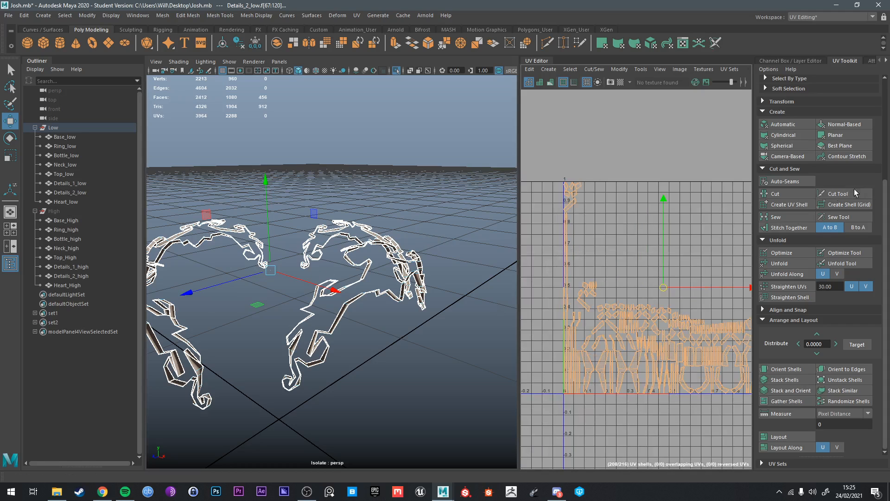
pyautogui.click(795, 156)
pyautogui.scroll(3, 391, 284)
pyautogui.moveTo(391, 284)
pyautogui.keyDown('alt'); pyautogui.mouseDown()
pyautogui.moveTo(378, 253)
pyautogui.moveTo(394, 271)
pyautogui.mouseUp(); pyautogui.keyUp('alt')
pyautogui.press('q')
pyautogui.moveTo(397, 226); pyautogui.dragTo(398, 201, button='right')
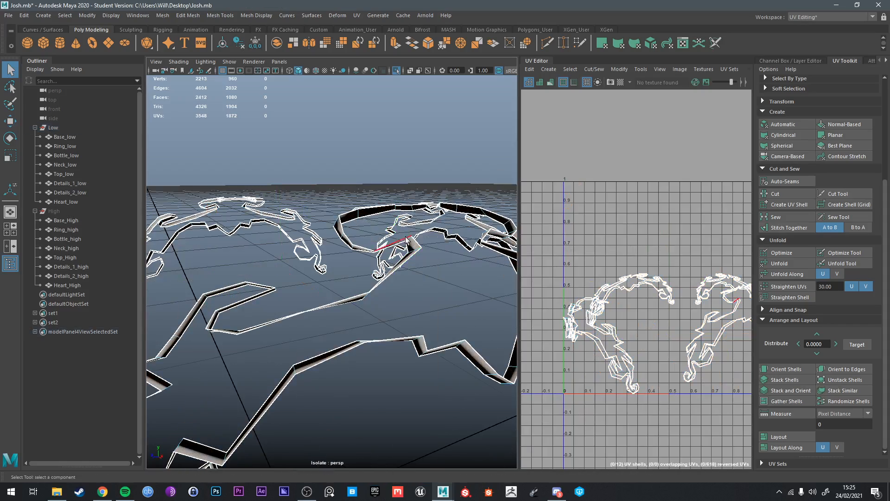
# Step: Select the first seam edges across the side strips of Details_2_low, at sharp corners of the outline
pyautogui.click(399, 243)
pyautogui.keyDown('alt'); pyautogui.moveTo(399, 243); pyautogui.dragTo(330, 258, button='right'); pyautogui.keyUp('alt')
pyautogui.keyDown('alt'); pyautogui.moveTo(330, 258); pyautogui.dragTo(416, 256, button='middle'); pyautogui.keyUp('alt')
pyautogui.keyDown('alt'); pyautogui.moveTo(416, 256); pyautogui.dragTo(443, 242); pyautogui.keyUp('alt')
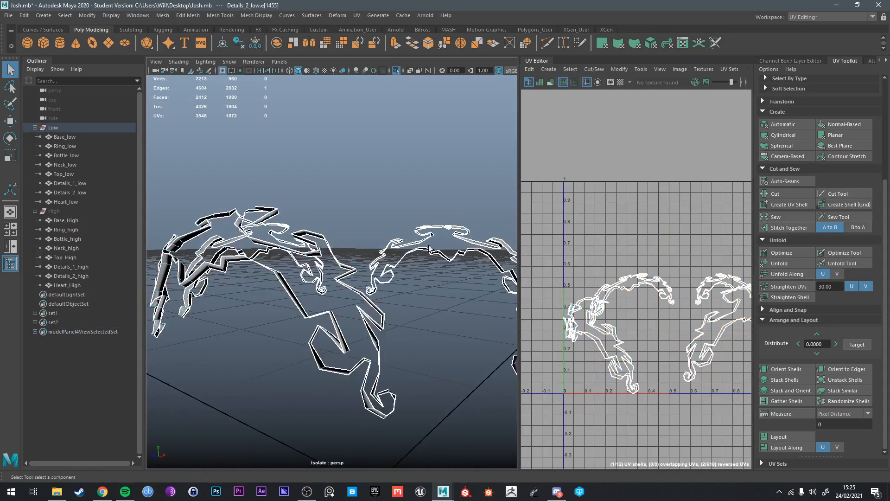
pyautogui.scroll(4, 295, 203)
pyautogui.keyDown('shift'); pyautogui.click(283, 152); pyautogui.keyUp('shift')
pyautogui.scroll(-4, 290, 186)
pyautogui.moveTo(329, 286)
pyautogui.keyDown('alt'); pyautogui.mouseDown()
pyautogui.moveTo(306, 297)
pyautogui.moveTo(335, 277)
pyautogui.moveTo(307, 277)
pyautogui.moveTo(247, 251)
pyautogui.moveTo(337, 255)
pyautogui.moveTo(332, 232)
pyautogui.moveTo(346, 248)
pyautogui.moveTo(334, 271)
pyautogui.mouseUp(); pyautogui.keyUp('alt')
pyautogui.scroll(4, 305, 275)
pyautogui.keyDown('shift'); pyautogui.click(260, 256); pyautogui.keyUp('shift')
pyautogui.scroll(-3, 346, 248)
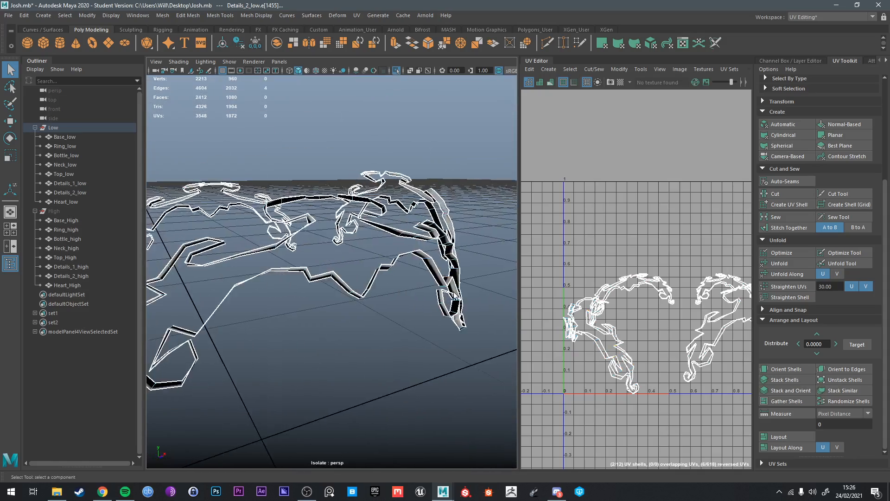
# Step: Add further seam edges at the inner bends and top of the Details_2_low side strips to the selection
pyautogui.keyDown('alt'); pyautogui.moveTo(320, 269); pyautogui.dragTo(358, 274, button='middle'); pyautogui.keyUp('alt')
pyautogui.keyDown('alt'); pyautogui.moveTo(358, 275); pyautogui.dragTo(353, 241); pyautogui.keyUp('alt')
pyautogui.scroll(3, 327, 273)
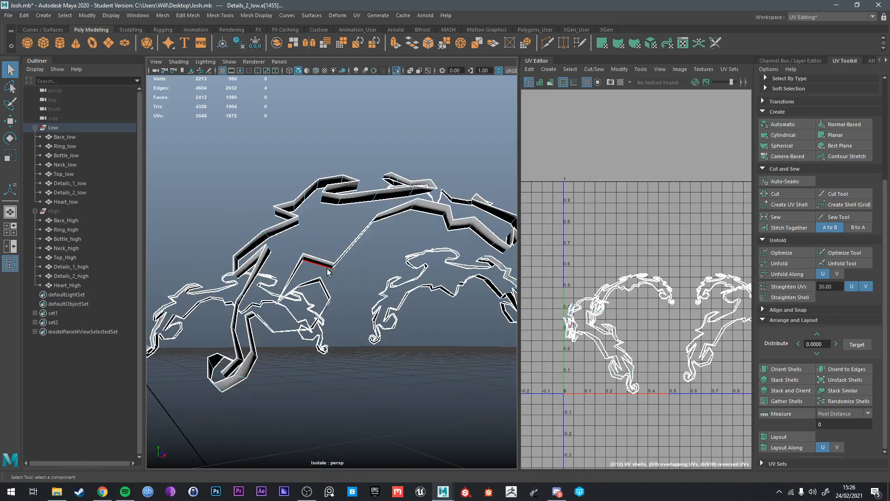
pyautogui.keyDown('shift'); pyautogui.click(305, 258); pyautogui.keyUp('shift')
pyautogui.keyDown('alt'); pyautogui.moveTo(305, 259); pyautogui.dragTo(399, 276); pyautogui.keyUp('alt')
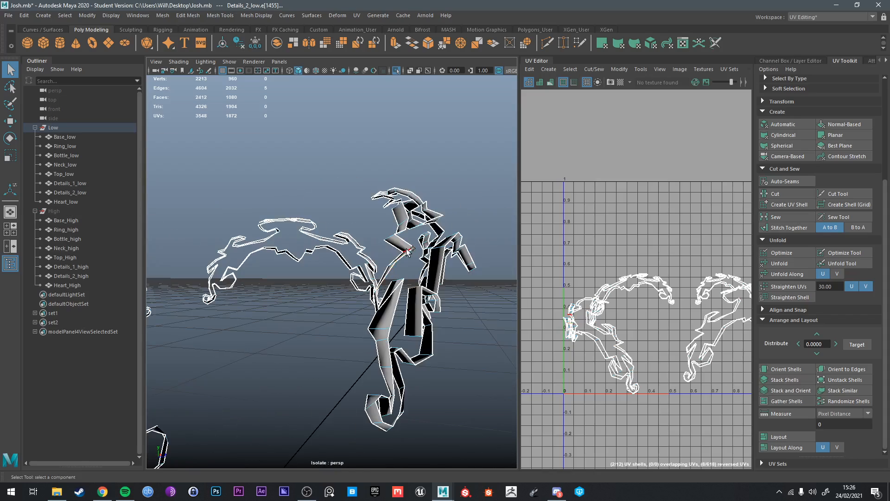
pyautogui.keyDown('alt'); pyautogui.moveTo(453, 229); pyautogui.dragTo(394, 263); pyautogui.keyUp('alt')
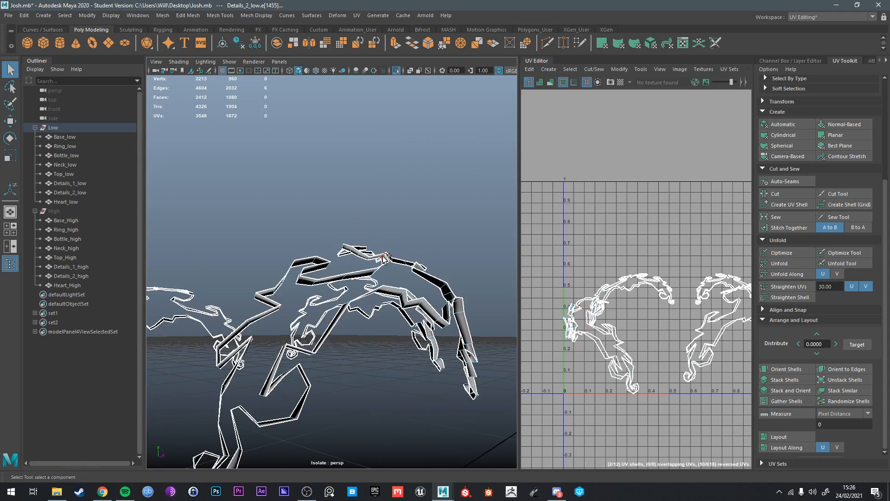
pyautogui.keyDown('alt'); pyautogui.moveTo(269, 297); pyautogui.dragTo(342, 215); pyautogui.keyUp('alt')
pyautogui.scroll(4, 329, 207)
pyautogui.keyDown('shift'); pyautogui.click(295, 140); pyautogui.keyUp('shift')
pyautogui.scroll(4, 354, 185)
pyautogui.keyDown('alt'); pyautogui.moveTo(341, 215); pyautogui.dragTo(440, 246, button='middle'); pyautogui.keyUp('alt')
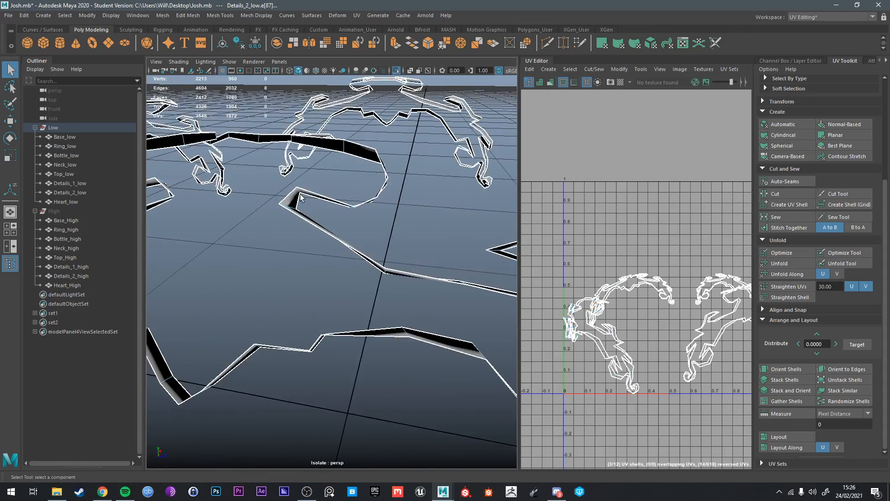
# Step: Add three more seam edges around the curled hooks of the next Details_2_low strip
pyautogui.keyDown('alt'); pyautogui.moveTo(297, 200); pyautogui.dragTo(459, 156); pyautogui.keyUp('alt')
pyautogui.keyDown('shift'); pyautogui.click(297, 176); pyautogui.keyUp('shift')
pyautogui.keyDown('shift'); pyautogui.click(352, 147); pyautogui.keyUp('shift')
pyautogui.keyDown('shift'); pyautogui.click(467, 160); pyautogui.keyUp('shift')
pyautogui.scroll(-6, 330, 297)
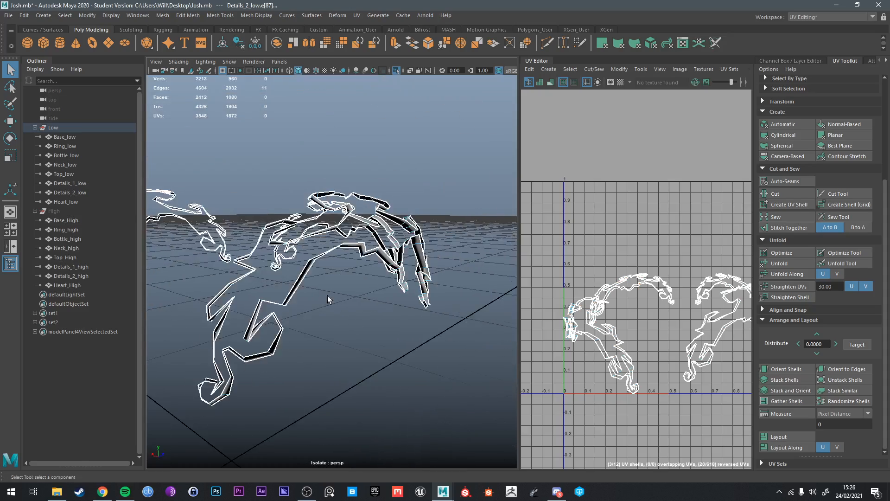
# Step: Add the top-centre notch edges and the matching corner edges on the remaining Details_2_low strips to the seam selection
pyautogui.keyDown('alt'); pyautogui.moveTo(329, 298); pyautogui.dragTo(318, 229); pyautogui.keyUp('alt')
pyautogui.scroll(5, 380, 263)
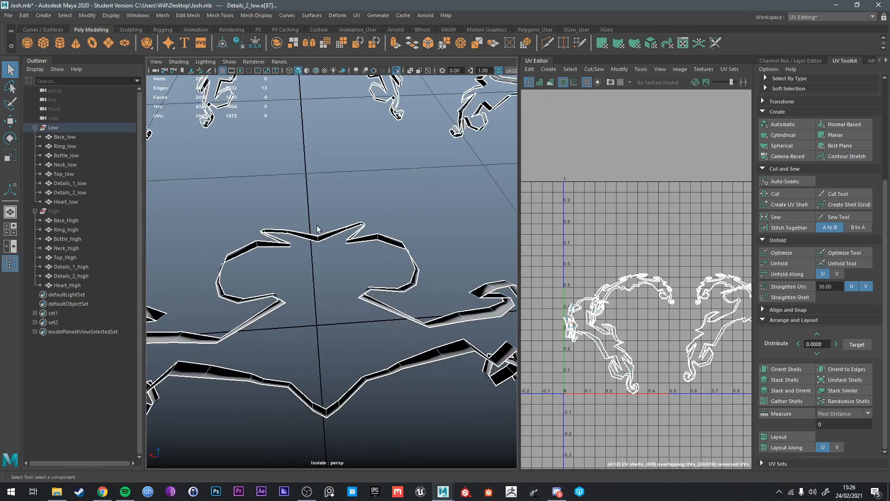
pyautogui.keyDown('shift'); pyautogui.click(319, 239); pyautogui.keyUp('shift')
pyautogui.keyDown('alt'); pyautogui.moveTo(274, 269); pyautogui.dragTo(515, 241); pyautogui.keyUp('alt')
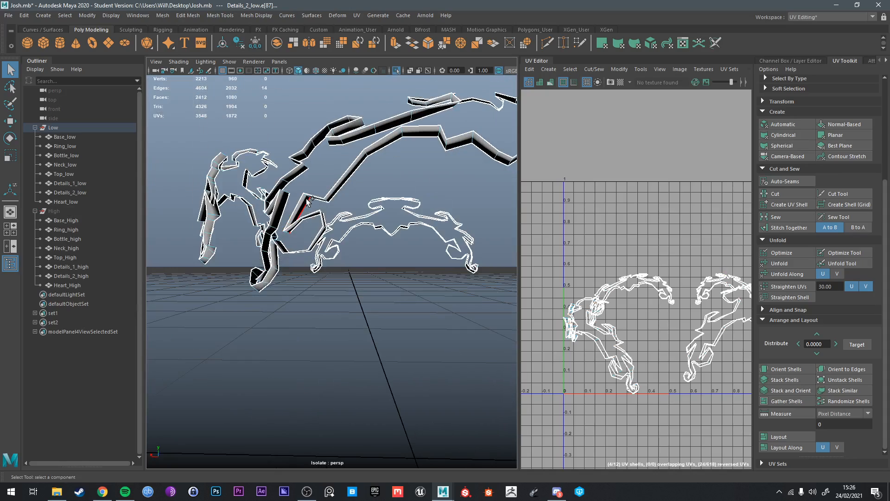
pyautogui.keyDown('shift'); pyautogui.click(306, 197); pyautogui.keyUp('shift')
pyautogui.keyDown('alt'); pyautogui.moveTo(306, 199); pyautogui.dragTo(431, 211); pyautogui.keyUp('alt')
pyautogui.keyDown('alt'); pyautogui.moveTo(283, 150); pyautogui.dragTo(317, 191); pyautogui.keyUp('alt')
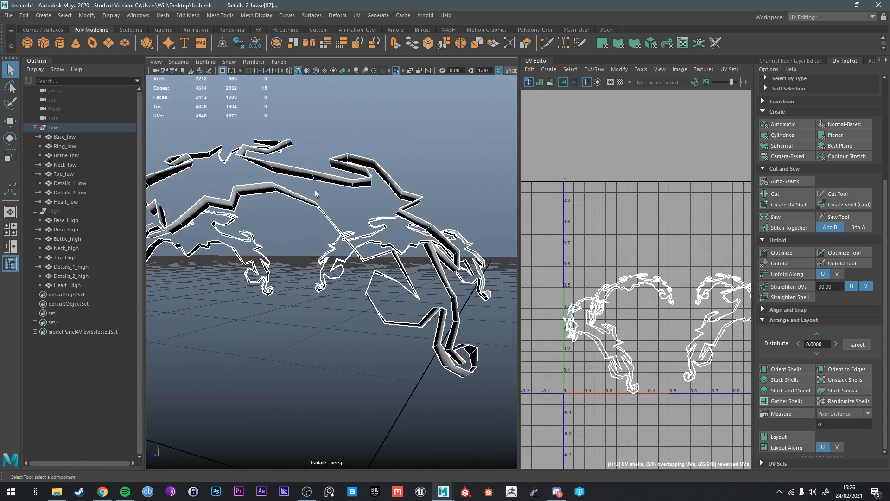
pyautogui.keyDown('alt'); pyautogui.moveTo(282, 154); pyautogui.dragTo(255, 205); pyautogui.keyUp('alt')
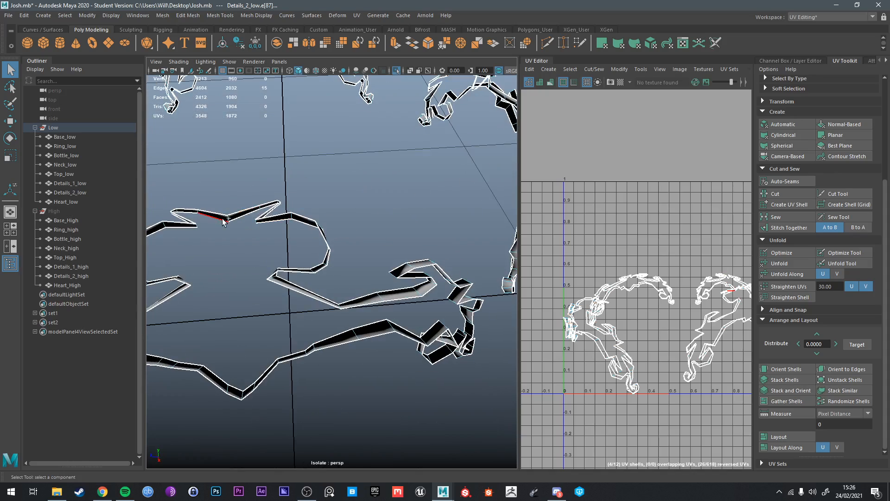
pyautogui.keyDown('alt'); pyautogui.moveTo(279, 283); pyautogui.dragTo(324, 219); pyautogui.keyUp('alt')
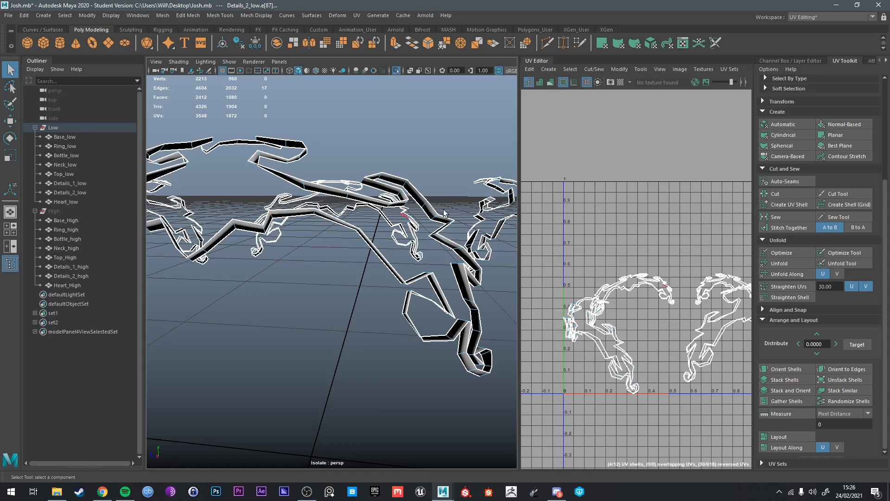
pyautogui.keyDown('alt'); pyautogui.moveTo(444, 213); pyautogui.dragTo(362, 275); pyautogui.keyUp('alt')
pyautogui.keyDown('shift'); pyautogui.click(333, 187); pyautogui.keyUp('shift')
pyautogui.keyDown('shift'); pyautogui.click(319, 262); pyautogui.keyUp('shift')
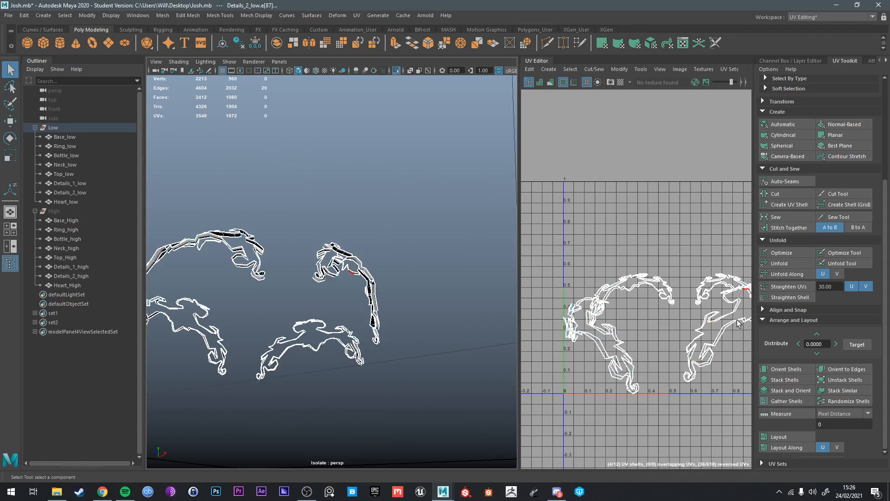
# Step: Cut the UVs along the selected seam edges, select all the side-strip shells and unfold them
pyautogui.keyDown('alt'); pyautogui.moveTo(739, 323); pyautogui.dragTo(757, 225, button='right'); pyautogui.keyUp('alt')
pyautogui.moveTo(676, 283); pyautogui.dragTo(680, 308, button='right')
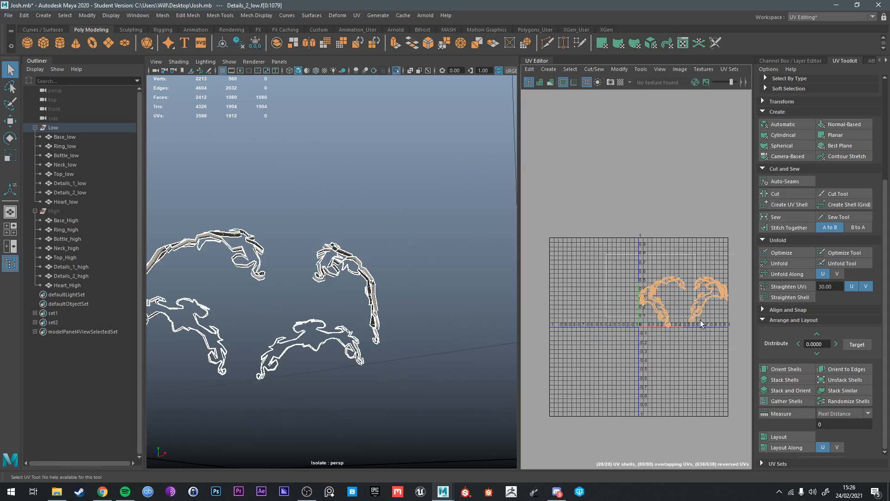
pyautogui.click(782, 265)
pyautogui.scroll(3, 681, 340)
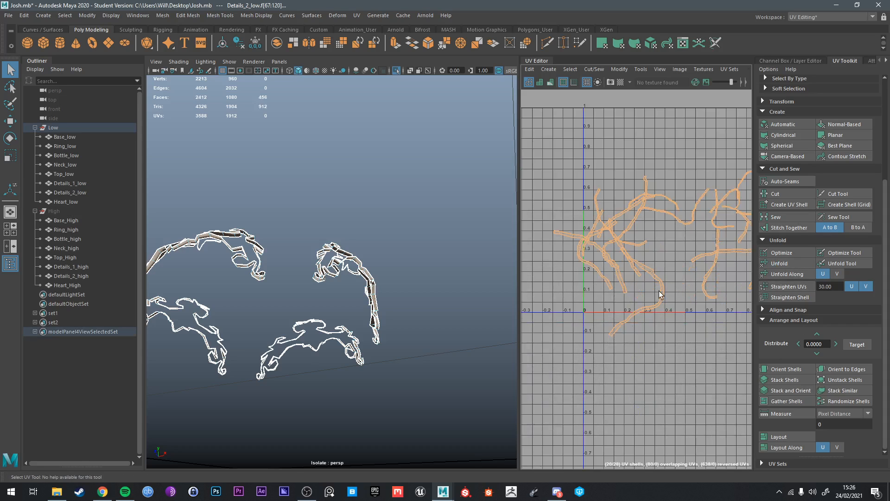
# Step: Examine the unfolded side-strip shells of Details_2_low individually in the UV Editor for missed seams
pyautogui.click(675, 307)
pyautogui.scroll(-5, 676, 312)
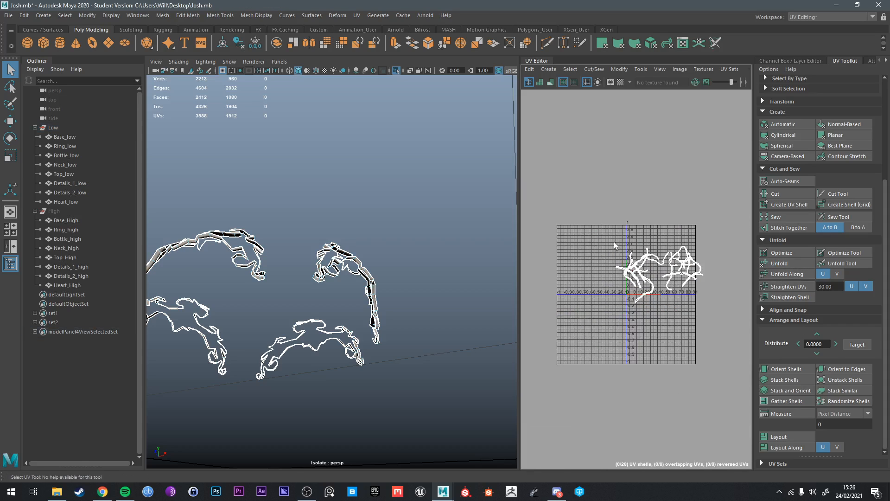
pyautogui.moveTo(616, 246); pyautogui.dragTo(722, 316)
pyautogui.press('f')
pyautogui.click(620, 258)
pyautogui.press('w')
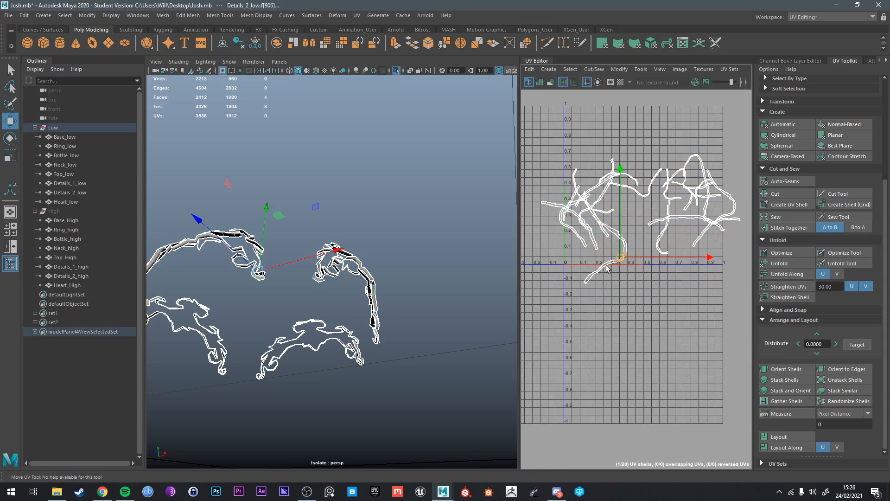
pyautogui.click(606, 266)
pyautogui.doubleClick(609, 264)
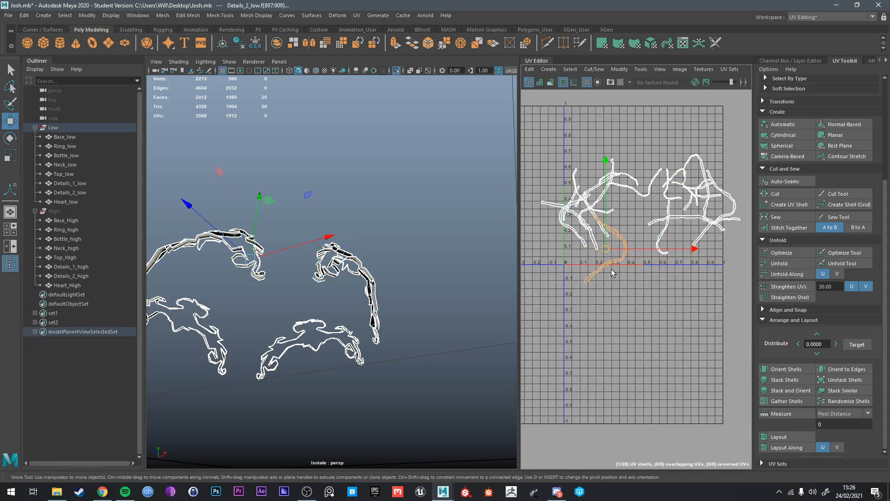
pyautogui.doubleClick(599, 200)
# Step: Locate the mesh faces of the long shell in the second UV cluster and cut one more seam edge across that strip
pyautogui.doubleClick(708, 207)
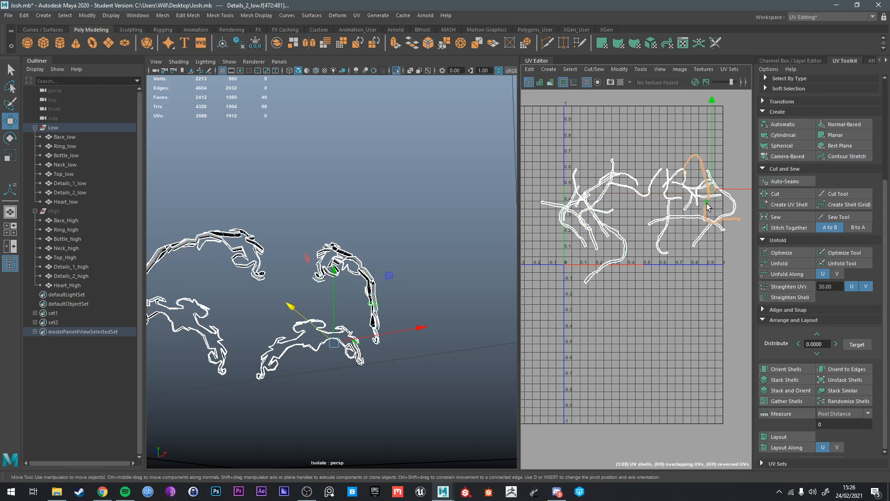
pyautogui.press('f')
pyautogui.keyDown('alt'); pyautogui.moveTo(308, 322); pyautogui.dragTo(420, 288, button='right'); pyautogui.keyUp('alt')
pyautogui.keyDown('alt'); pyautogui.moveTo(419, 288); pyautogui.dragTo(383, 281, button='middle'); pyautogui.keyUp('alt')
pyautogui.press('q')
pyautogui.moveTo(444, 284); pyautogui.dragTo(444, 245, button='right')
pyautogui.keyDown('alt'); pyautogui.moveTo(445, 251); pyautogui.dragTo(443, 308); pyautogui.keyUp('alt')
pyautogui.click(449, 321)
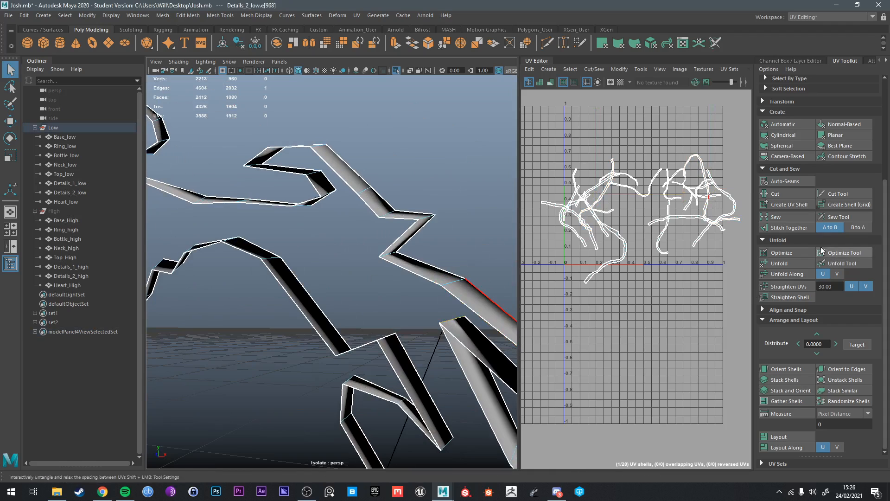
pyautogui.click(782, 195)
# Step: Select all the side-strip shells and move them above the UV grid beside the other Details_2_low shells
pyautogui.scroll(-3, 707, 264)
pyautogui.moveTo(673, 249); pyautogui.dragTo(659, 248, button='right')
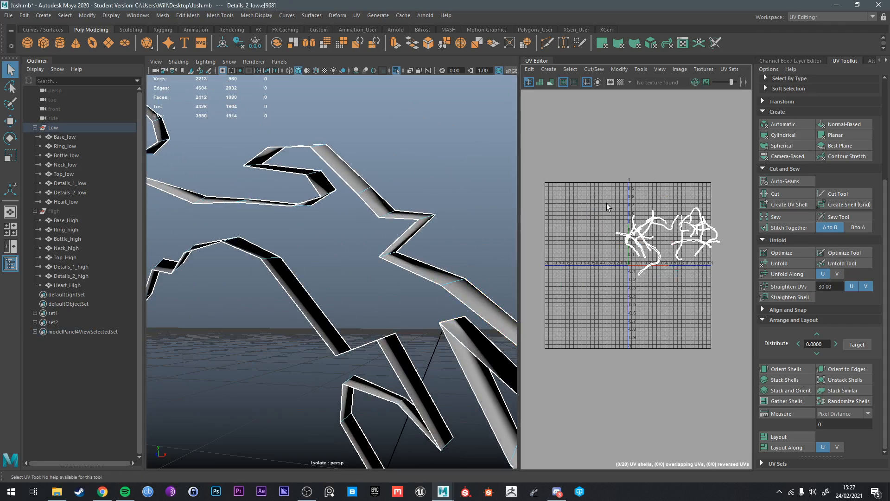
pyautogui.moveTo(605, 193); pyautogui.dragTo(728, 286)
pyautogui.scroll(-3, 728, 285)
pyautogui.scroll(-2, 706, 280)
pyautogui.press('w')
pyautogui.moveTo(699, 171); pyautogui.dragTo(702, 170)
pyautogui.moveTo(642, 227); pyautogui.dragTo(757, 300)
pyautogui.moveTo(700, 259); pyautogui.dragTo(703, 249)
# Step: Show the whole bottle again, return to object selection and isolate Ring_low
pyautogui.hotkey('ctrl', '1')
pyautogui.scroll(-8, 360, 253)
pyautogui.keyDown('alt'); pyautogui.moveTo(360, 253); pyautogui.dragTo(321, 264); pyautogui.keyUp('alt')
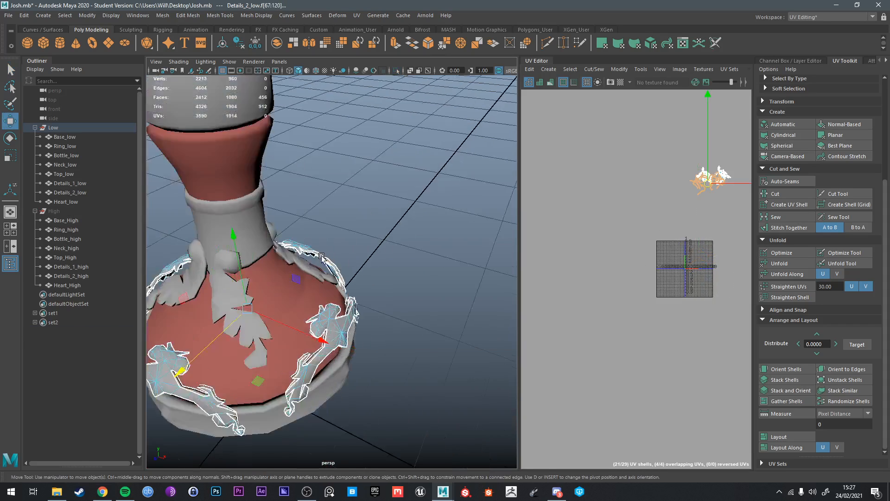
pyautogui.scroll(-4, 320, 245)
pyautogui.press('q')
pyautogui.moveTo(320, 236); pyautogui.dragTo(366, 205, button='right')
pyautogui.click(332, 254)
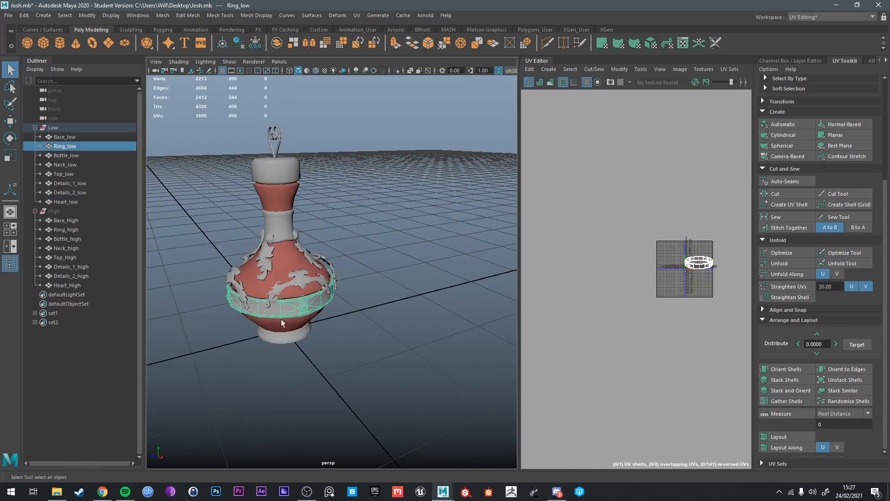
pyautogui.hotkey('ctrl', '1')
pyautogui.keyDown('alt'); pyautogui.moveTo(291, 308); pyautogui.dragTo(334, 297); pyautogui.keyUp('alt')
pyautogui.scroll(5, 321, 332)
pyautogui.keyDown('alt'); pyautogui.moveTo(333, 296); pyautogui.dragTo(368, 254, button='middle'); pyautogui.keyUp('alt')
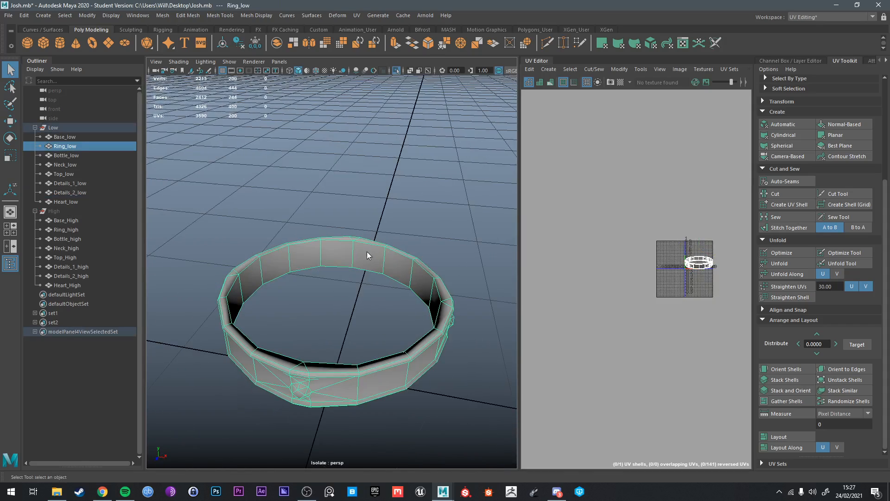
# Step: Select the two edge loops bounding Ring_low's inner wall and cut the UVs along them
pyautogui.moveTo(368, 255); pyautogui.dragTo(408, 206, button='right')
pyautogui.click(357, 252)
pyautogui.keyDown('shift'); pyautogui.doubleClick(346, 256); pyautogui.keyUp('shift')
pyautogui.keyDown('alt'); pyautogui.moveTo(396, 244); pyautogui.dragTo(429, 231); pyautogui.keyUp('alt')
pyautogui.click(781, 194)
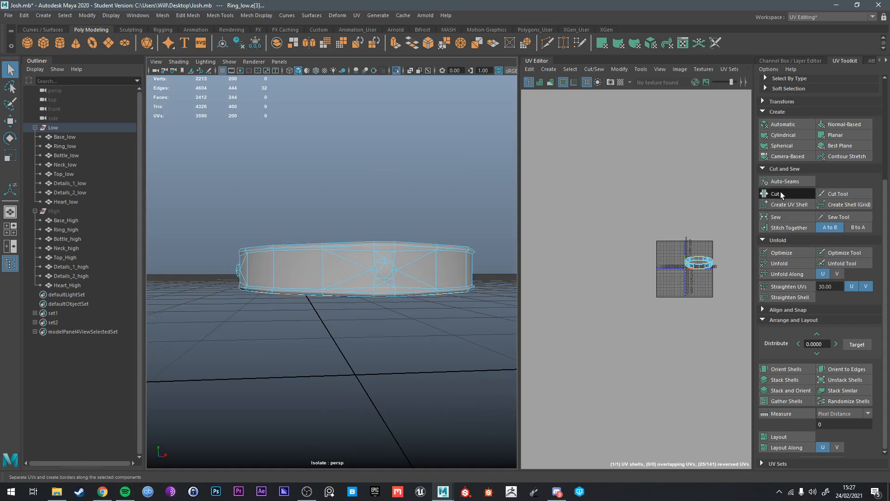
# Step: Select a vertical seam across Ring_low's inner and outer walls and cut the UVs along it
pyautogui.keyDown('alt'); pyautogui.moveTo(408, 260); pyautogui.dragTo(391, 303); pyautogui.keyUp('alt')
pyautogui.scroll(3, 391, 303)
pyautogui.keyDown('alt'); pyautogui.moveTo(391, 302); pyautogui.dragTo(405, 278, button='middle'); pyautogui.keyUp('alt')
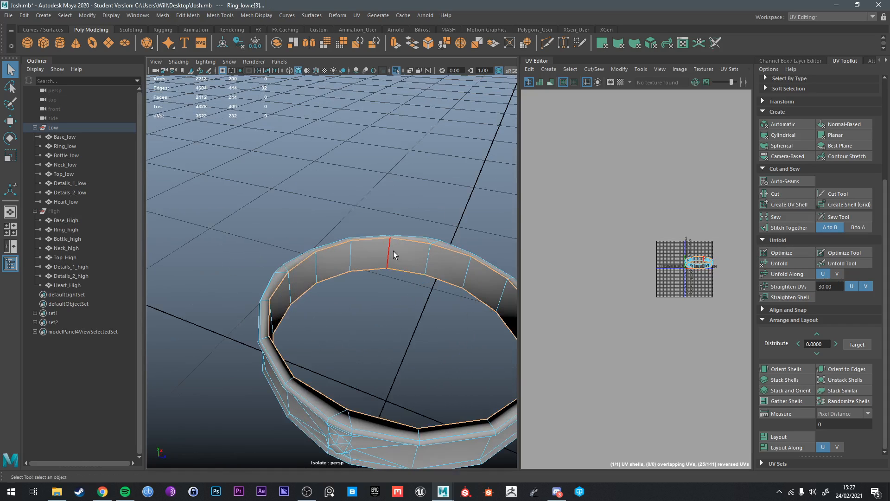
pyautogui.keyDown('alt'); pyautogui.moveTo(414, 277); pyautogui.dragTo(376, 337); pyautogui.keyUp('alt')
pyautogui.keyDown('alt'); pyautogui.moveTo(311, 382); pyautogui.dragTo(371, 342); pyautogui.keyUp('alt')
pyautogui.hotkey('ctrl', '1')
pyautogui.click(356, 342)
pyautogui.keyDown('shift'); pyautogui.doubleClick(375, 310); pyautogui.keyUp('shift')
pyautogui.keyDown('alt'); pyautogui.moveTo(375, 311); pyautogui.dragTo(388, 288); pyautogui.keyUp('alt')
pyautogui.keyDown('alt'); pyautogui.moveTo(441, 234); pyautogui.dragTo(430, 249); pyautogui.keyUp('alt')
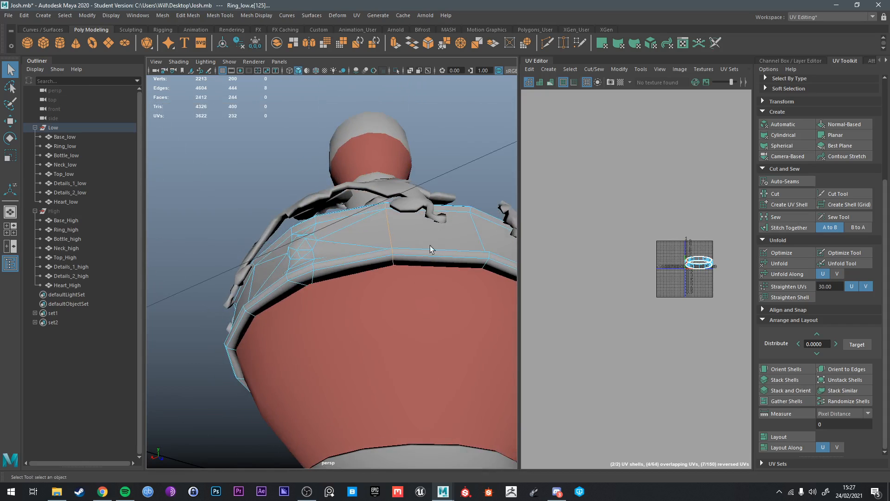
pyautogui.click(777, 195)
# Step: Select both Ring_low shells, unfold them and move them above the UV grid
pyautogui.moveTo(714, 273); pyautogui.dragTo(708, 281, button='right')
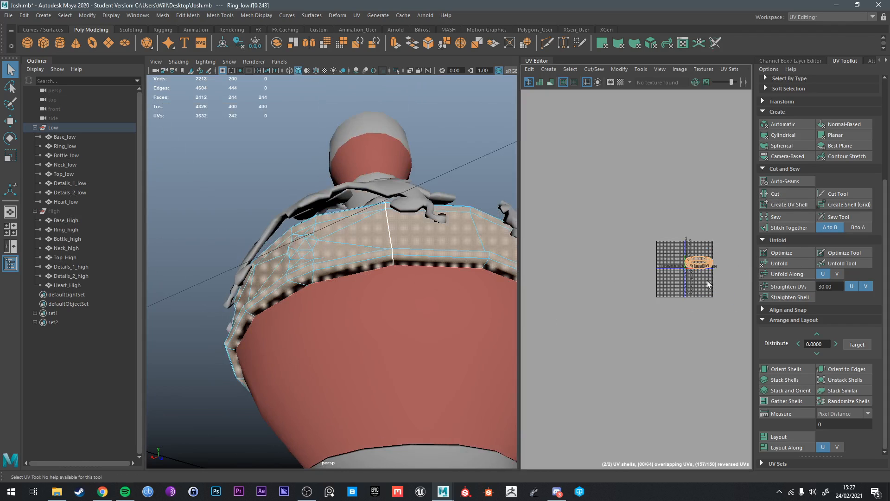
pyautogui.click(780, 263)
pyautogui.keyDown('alt'); pyautogui.moveTo(664, 267); pyautogui.dragTo(639, 225, button='middle'); pyautogui.keyUp('alt')
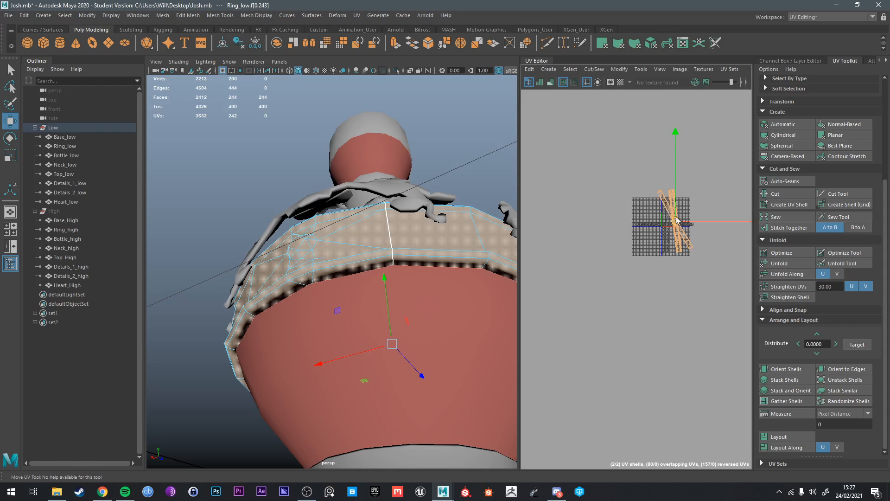
pyautogui.moveTo(677, 220); pyautogui.dragTo(662, 114)
# Step: Return to object selection and isolate Base_low, with its underside in view
pyautogui.keyDown('alt'); pyautogui.moveTo(402, 239); pyautogui.dragTo(427, 252); pyautogui.keyUp('alt')
pyautogui.press('q')
pyautogui.moveTo(385, 329); pyautogui.dragTo(402, 320, button='right')
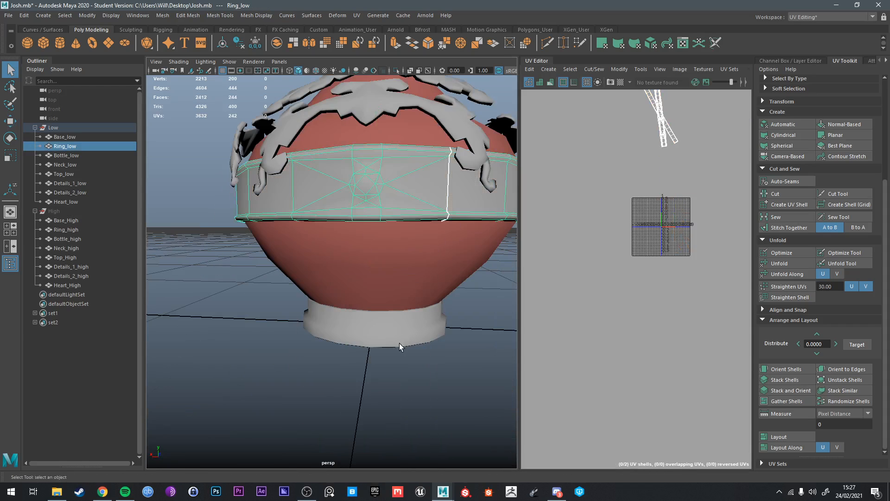
pyautogui.click(399, 343)
pyautogui.hotkey('ctrl', '1')
pyautogui.keyDown('alt'); pyautogui.moveTo(396, 356); pyautogui.dragTo(392, 377); pyautogui.keyUp('alt')
pyautogui.keyDown('alt'); pyautogui.moveTo(392, 361); pyautogui.dragTo(350, 284, button='middle'); pyautogui.keyUp('alt')
pyautogui.keyDown('alt'); pyautogui.moveTo(350, 288); pyautogui.dragTo(364, 321, button='right'); pyautogui.keyUp('alt')
pyautogui.keyDown('alt'); pyautogui.moveTo(365, 394); pyautogui.dragTo(363, 320); pyautogui.keyUp('alt')
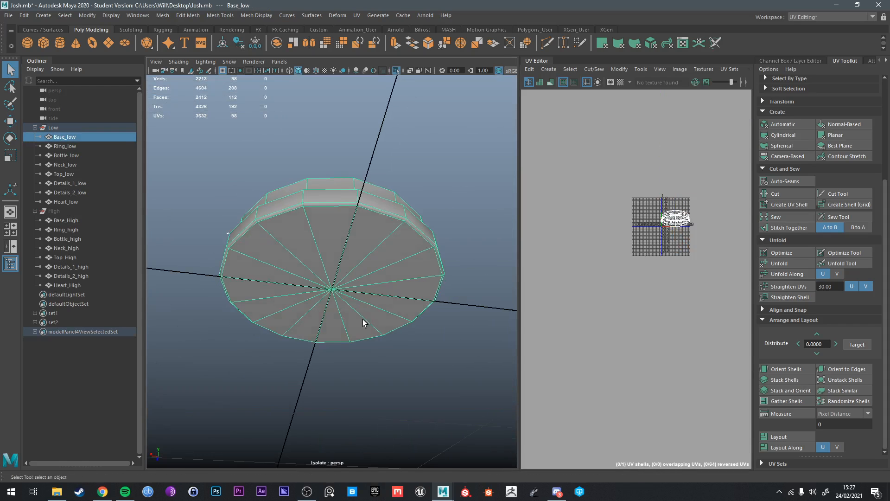
# Step: Select Base_low's top and bottom rim edge loops plus a vertical side seam and cut the UVs along them
pyautogui.moveTo(361, 216); pyautogui.dragTo(362, 191, button='right')
pyautogui.doubleClick(341, 207)
pyautogui.keyDown('alt'); pyautogui.moveTo(342, 208); pyautogui.dragTo(371, 294); pyautogui.keyUp('alt')
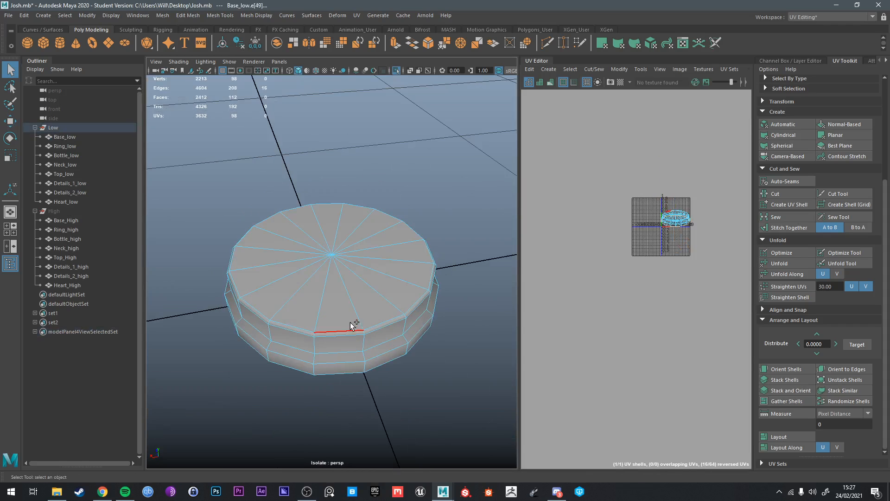
pyautogui.keyDown('shift'); pyautogui.doubleClick(351, 327); pyautogui.keyUp('shift')
pyautogui.keyDown('alt'); pyautogui.moveTo(308, 325); pyautogui.dragTo(307, 235); pyautogui.keyUp('alt')
pyautogui.keyDown('shift'); pyautogui.click(273, 334); pyautogui.keyUp('shift')
pyautogui.click(779, 194)
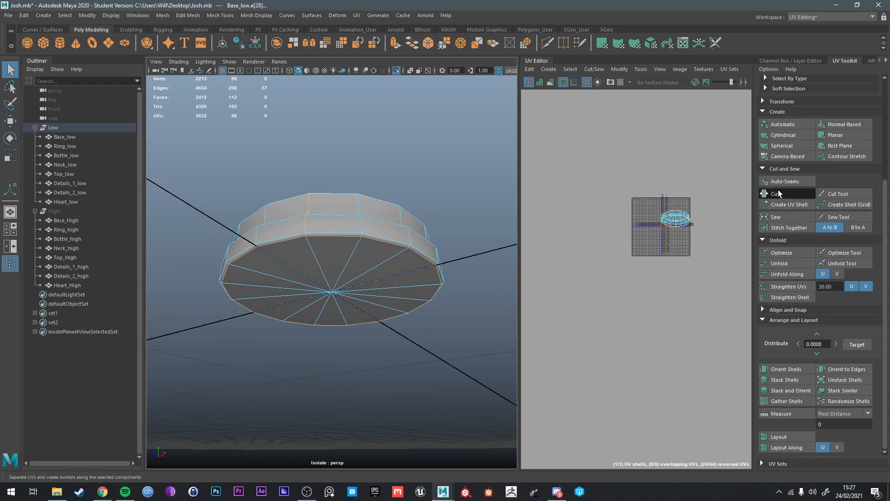
# Step: Show the whole low-poly bottle again, select every part's UV shells, unfold them and lay them out
pyautogui.keyDown('alt'); pyautogui.moveTo(366, 197); pyautogui.dragTo(354, 246); pyautogui.keyUp('alt')
pyautogui.moveTo(355, 246); pyautogui.dragTo(388, 218, button='right')
pyautogui.hotkey('ctrl', '1')
pyautogui.scroll(-5, 430, 272)
pyautogui.scroll(-5, 430, 272)
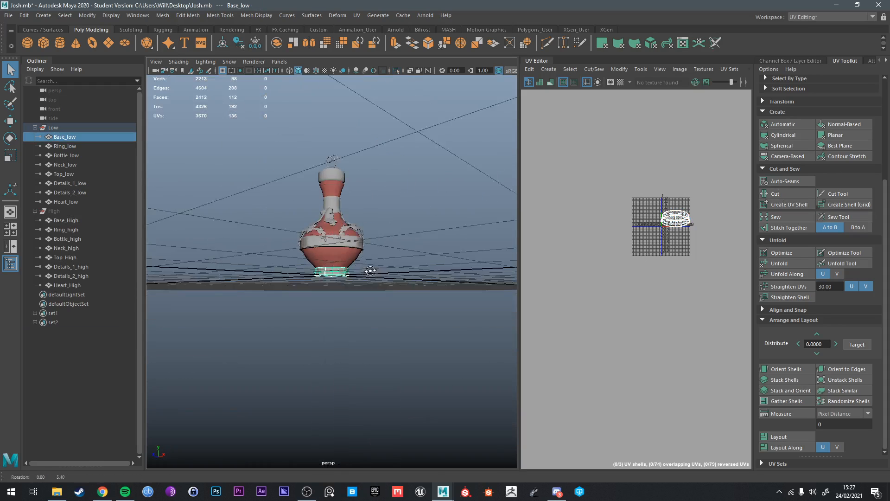
pyautogui.moveTo(286, 131); pyautogui.dragTo(394, 291)
pyautogui.rightClick(702, 218)
pyautogui.click(702, 241)
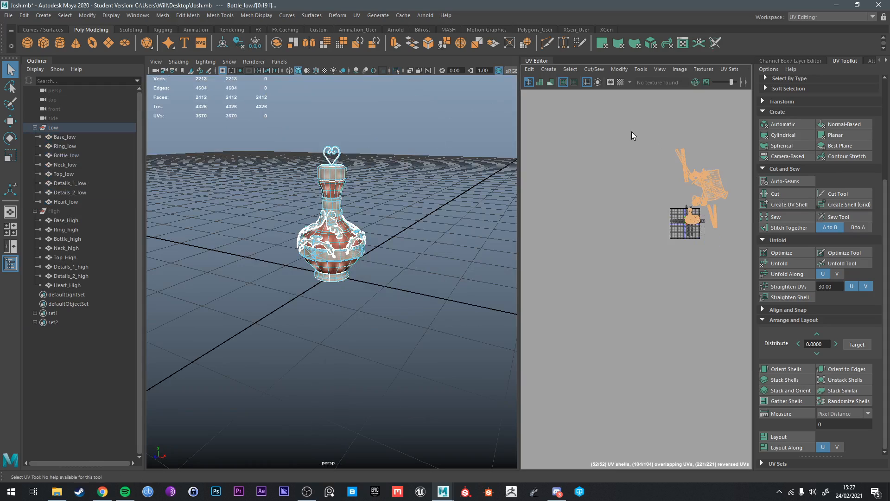
pyautogui.click(780, 264)
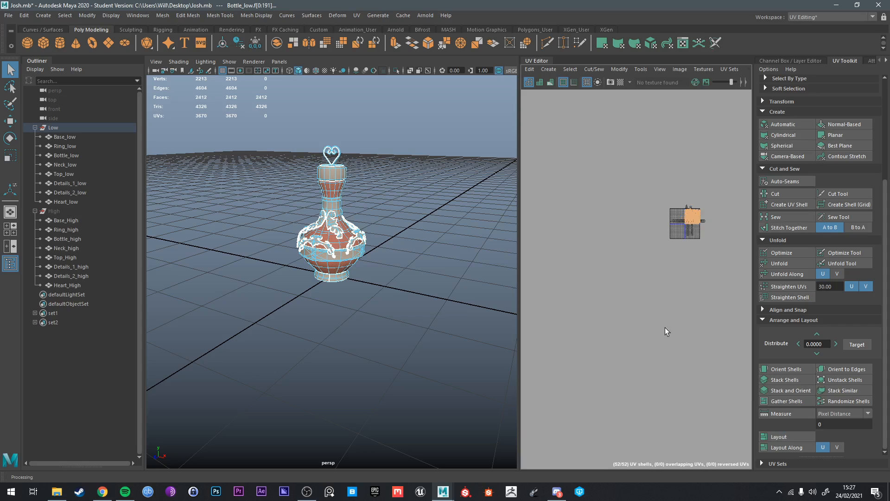
# Step: Switch to UV edge selection and select single crossing edges on the long, thin curved border shells of Details_1_low
pyautogui.scroll(6, 666, 236)
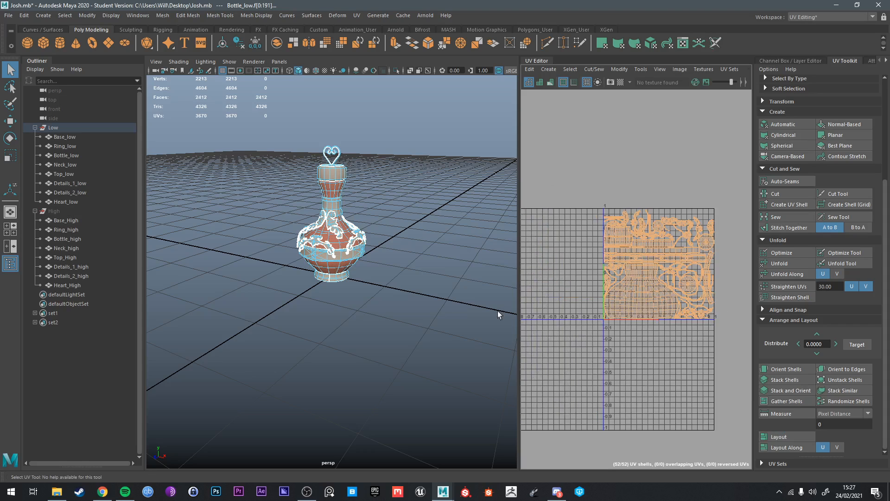
pyautogui.scroll(5, 636, 285)
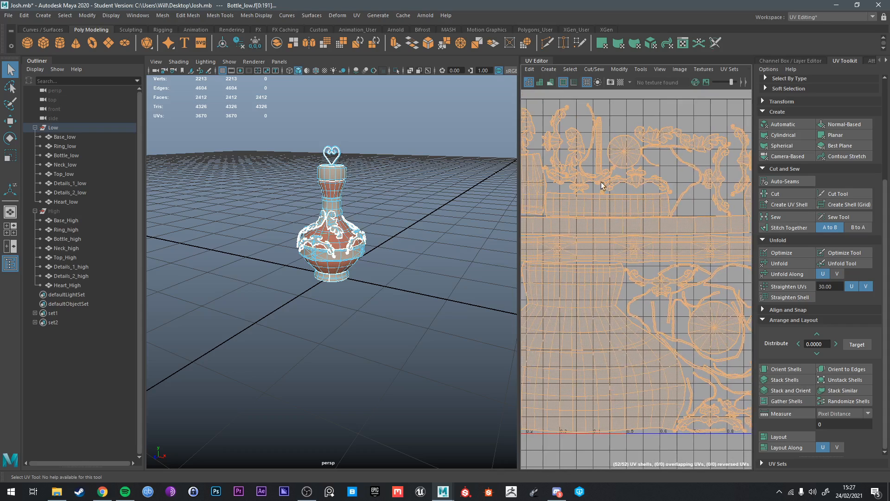
pyautogui.click(703, 371)
pyautogui.scroll(5, 707, 370)
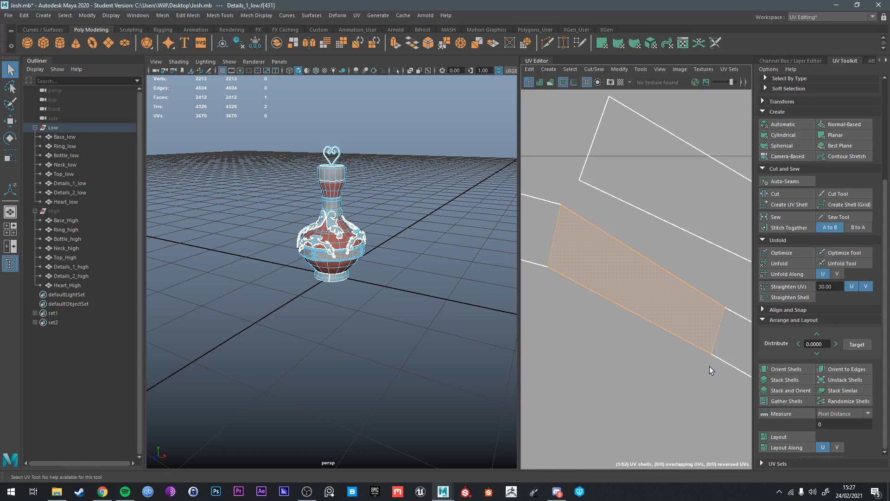
pyautogui.scroll(-4, 693, 353)
pyautogui.keyDown('alt'); pyautogui.moveTo(684, 337); pyautogui.dragTo(648, 295, button='middle'); pyautogui.keyUp('alt')
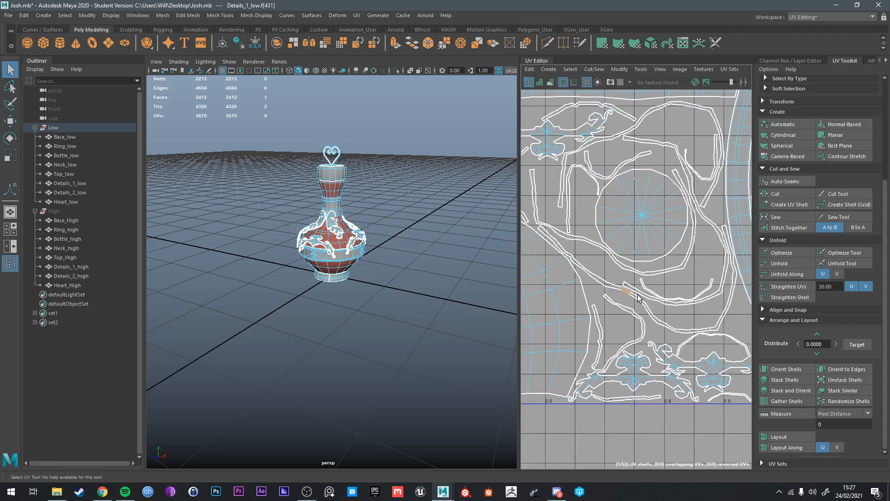
pyautogui.scroll(-1, 687, 312)
pyautogui.moveTo(671, 317); pyautogui.dragTo(670, 261, button='right')
pyautogui.scroll(4, 661, 317)
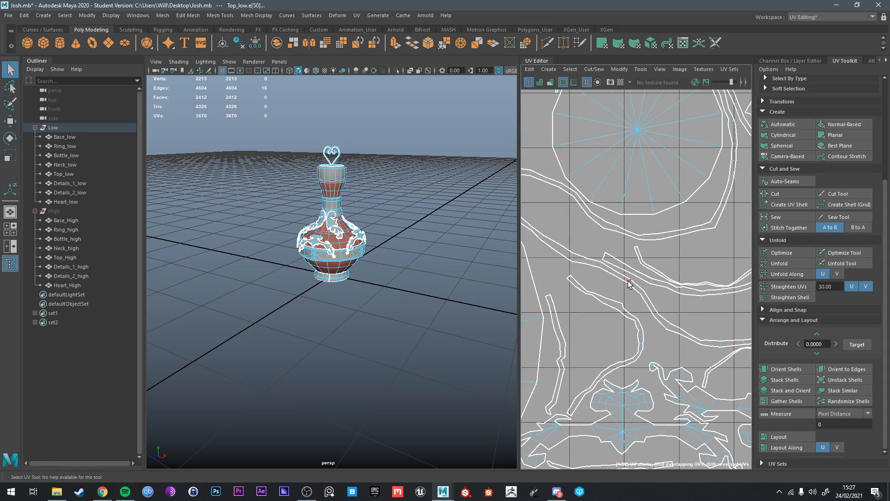
pyautogui.click(591, 262)
pyautogui.keyDown('alt'); pyautogui.moveTo(691, 269); pyautogui.dragTo(587, 282, button='middle'); pyautogui.keyUp('alt')
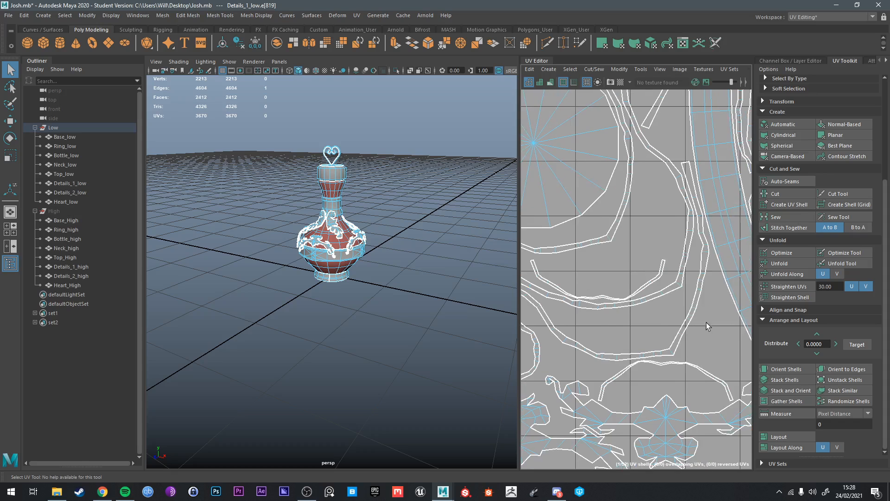
pyautogui.keyDown('shift'); pyautogui.click(671, 350); pyautogui.keyUp('shift')
pyautogui.keyDown('alt'); pyautogui.moveTo(668, 257); pyautogui.dragTo(708, 362, button='middle'); pyautogui.keyUp('alt')
pyautogui.keyDown('alt'); pyautogui.moveTo(617, 293); pyautogui.dragTo(694, 365, button='middle'); pyautogui.keyUp('alt')
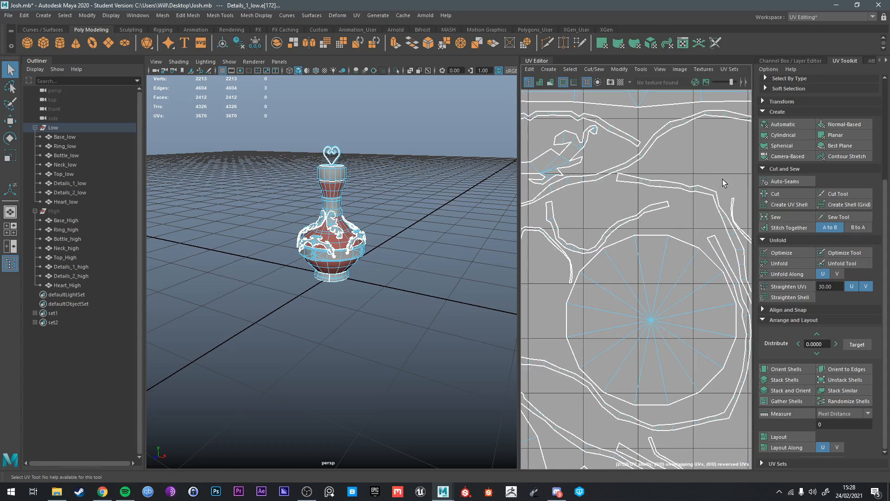
pyautogui.scroll(-3, 714, 197)
pyautogui.keyDown('alt'); pyautogui.moveTo(550, 290); pyautogui.dragTo(608, 304, button='middle'); pyautogui.keyUp('alt')
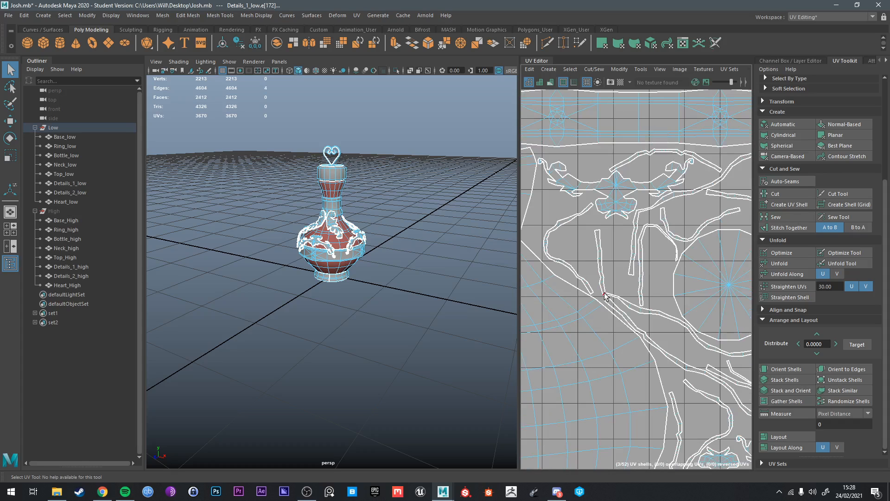
pyautogui.keyDown('alt'); pyautogui.moveTo(719, 279); pyautogui.dragTo(583, 270, button='middle'); pyautogui.keyUp('alt')
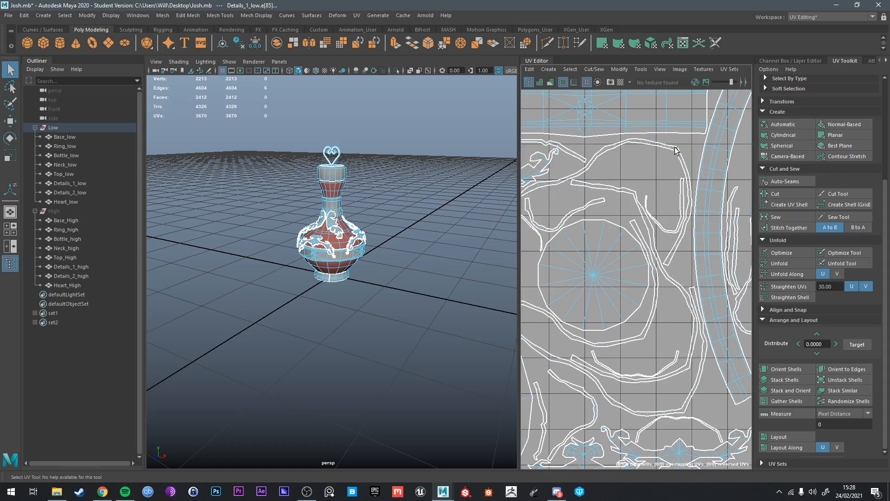
# Step: Add the remaining crossing edges on the thin Details_1_low and Details_2_low border shells and cut the UVs there
pyautogui.keyDown('alt'); pyautogui.moveTo(596, 225); pyautogui.dragTo(656, 172, button='middle'); pyautogui.keyUp('alt')
pyautogui.keyDown('alt'); pyautogui.moveTo(666, 225); pyautogui.dragTo(572, 188, button='middle'); pyautogui.keyUp('alt')
pyautogui.keyDown('alt'); pyautogui.moveTo(657, 282); pyautogui.dragTo(674, 246, button='middle'); pyautogui.keyUp('alt')
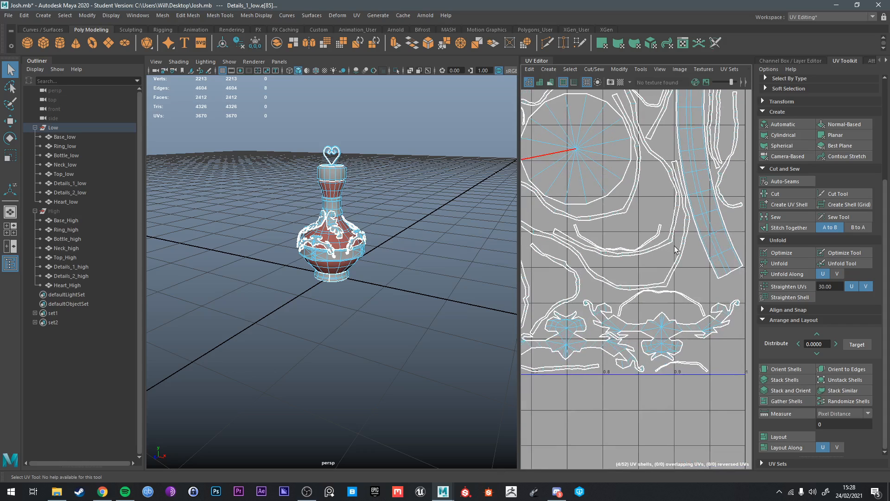
pyautogui.keyDown('alt'); pyautogui.moveTo(699, 203); pyautogui.dragTo(738, 195, button='middle'); pyautogui.keyUp('alt')
pyautogui.keyDown('alt'); pyautogui.moveTo(630, 266); pyautogui.dragTo(690, 272, button='middle'); pyautogui.keyUp('alt')
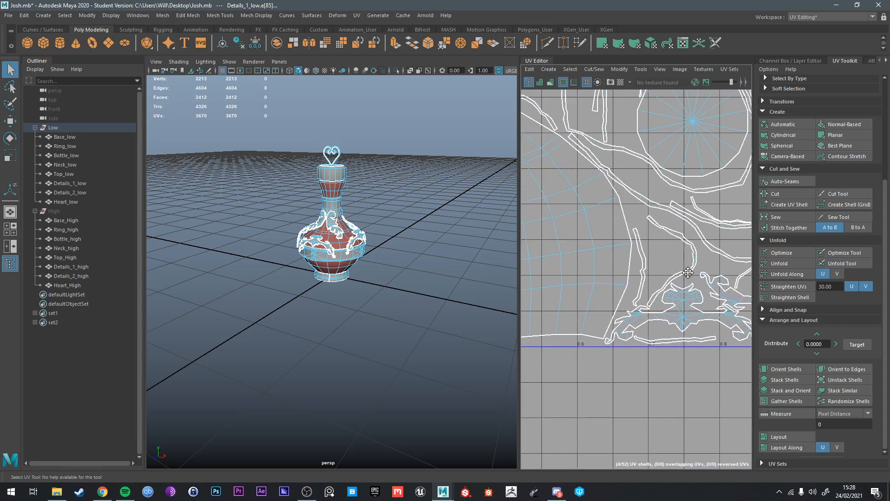
pyautogui.keyDown('alt'); pyautogui.moveTo(557, 250); pyautogui.dragTo(682, 297, button='middle'); pyautogui.keyUp('alt')
pyautogui.scroll(-3, 600, 302)
pyautogui.scroll(-5, 600, 302)
pyautogui.keyDown('alt'); pyautogui.moveTo(608, 273); pyautogui.dragTo(647, 340, button='middle'); pyautogui.keyUp('alt')
pyautogui.keyDown('alt'); pyautogui.moveTo(668, 291); pyautogui.dragTo(636, 311, button='middle'); pyautogui.keyUp('alt')
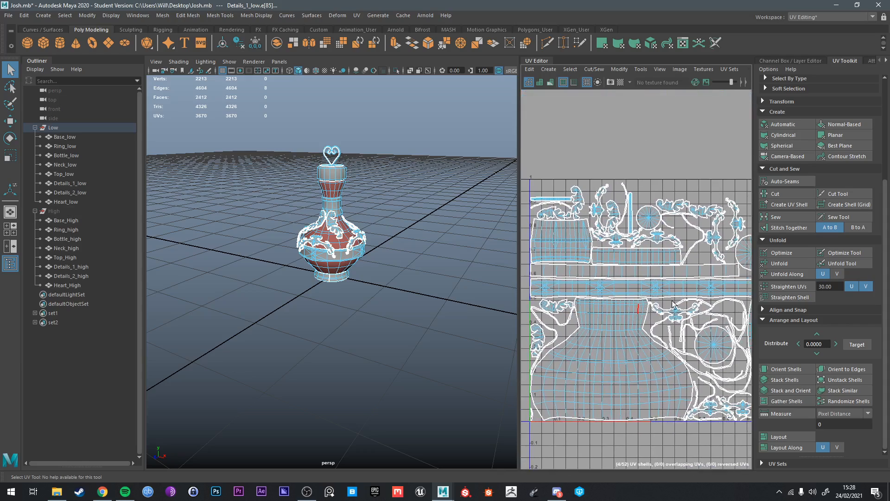
pyautogui.scroll(4, 649, 287)
pyautogui.keyDown('alt'); pyautogui.moveTo(733, 221); pyautogui.dragTo(633, 278, button='middle'); pyautogui.keyUp('alt')
pyautogui.scroll(5, 634, 290)
pyautogui.keyDown('shift'); pyautogui.click(624, 289); pyautogui.keyUp('shift')
pyautogui.scroll(-5, 680, 278)
pyautogui.click(780, 192)
pyautogui.scroll(-4, 631, 387)
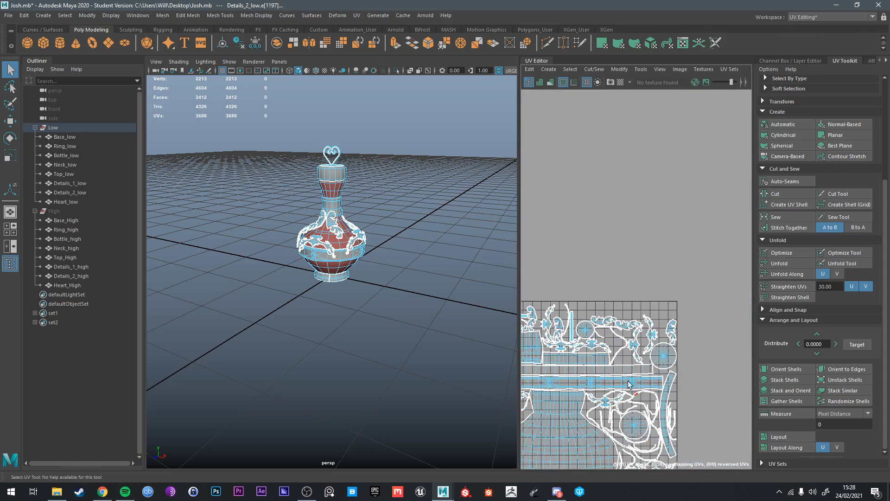
# Step: Switch to UV shell selection, select only the Bottle_low shell and lay it out on its own
pyautogui.keyDown('alt'); pyautogui.moveTo(624, 379); pyautogui.dragTo(681, 344, button='middle'); pyautogui.keyUp('alt')
pyautogui.moveTo(624, 357); pyautogui.dragTo(625, 371, button='right')
pyautogui.click(341, 241)
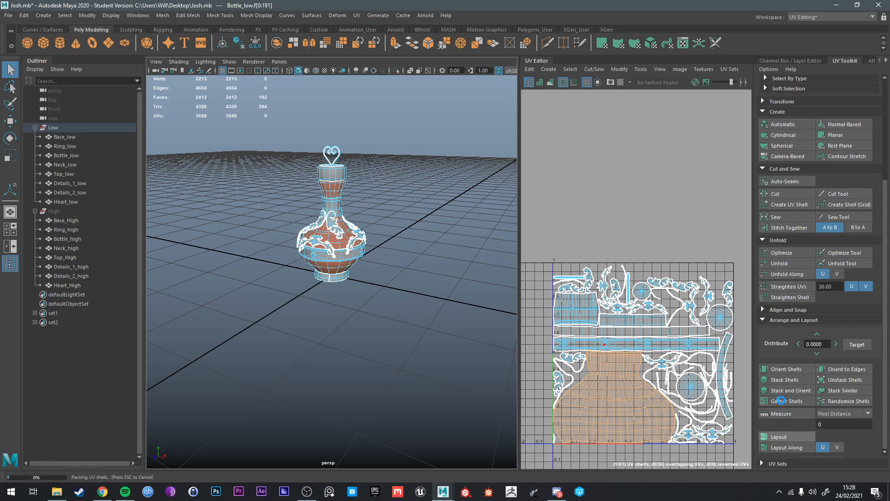
pyautogui.scroll(3, 699, 378)
pyautogui.scroll(-3, 713, 366)
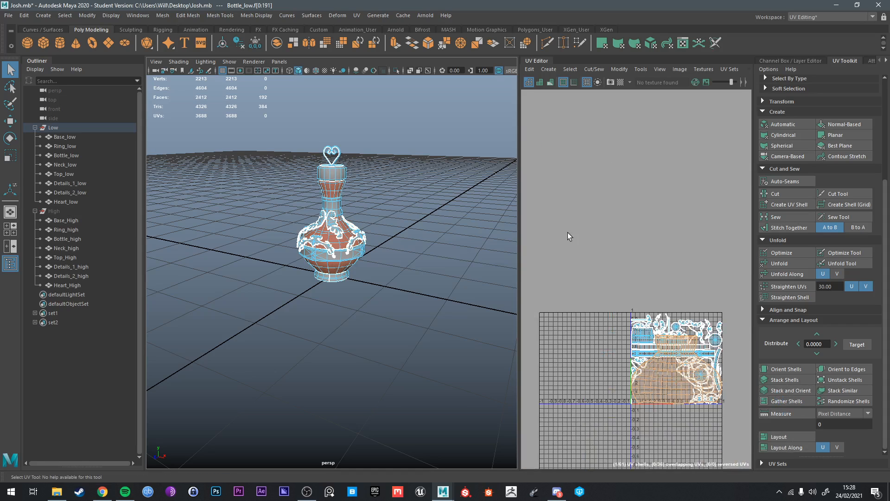
# Step: Select all UV shells except Bottle_low, unfold them and lay them out together
pyautogui.moveTo(568, 233); pyautogui.dragTo(744, 425)
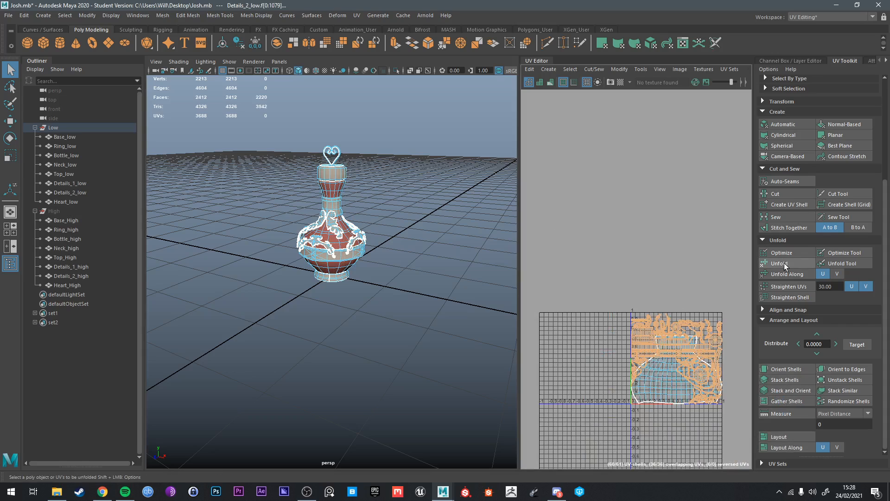
pyautogui.click(783, 436)
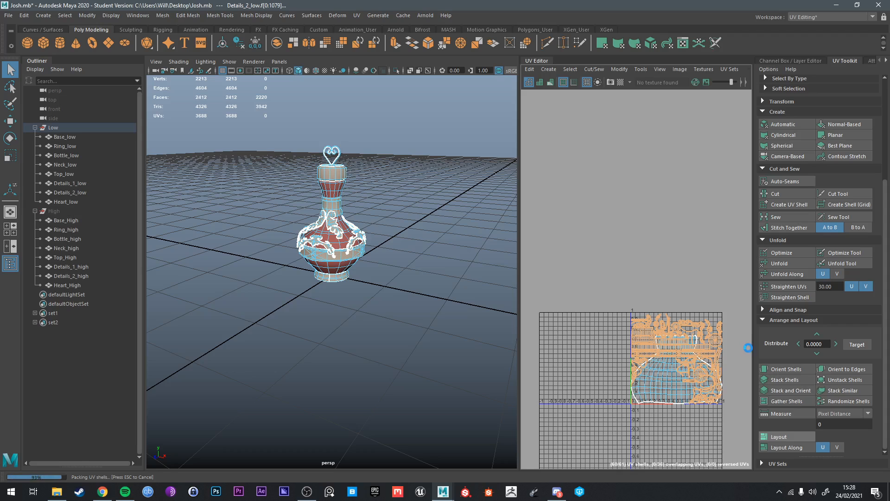
pyautogui.scroll(5, 712, 382)
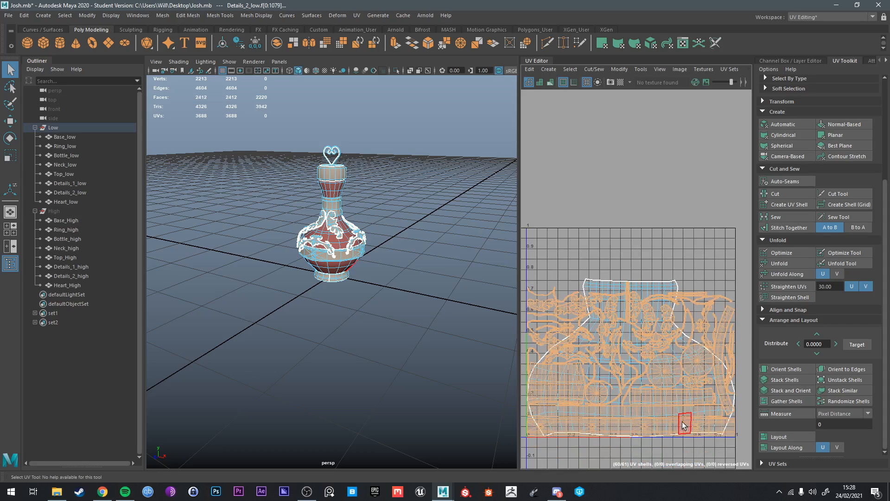
# Step: Select a second vertical seam across Ring_low's walls and cut the UVs along it to split the long strips
pyautogui.moveTo(727, 429); pyautogui.dragTo(723, 423)
pyautogui.scroll(5, 335, 280)
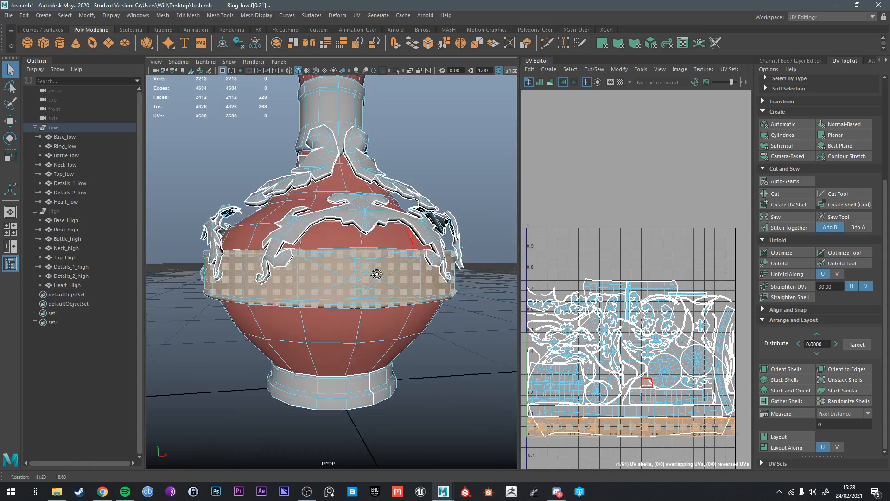
pyautogui.keyDown('alt'); pyautogui.moveTo(336, 280); pyautogui.dragTo(371, 271); pyautogui.keyUp('alt')
pyautogui.moveTo(350, 253); pyautogui.dragTo(350, 218, button='right')
pyautogui.click(351, 274)
pyautogui.click(350, 274)
pyautogui.scroll(3, 352, 273)
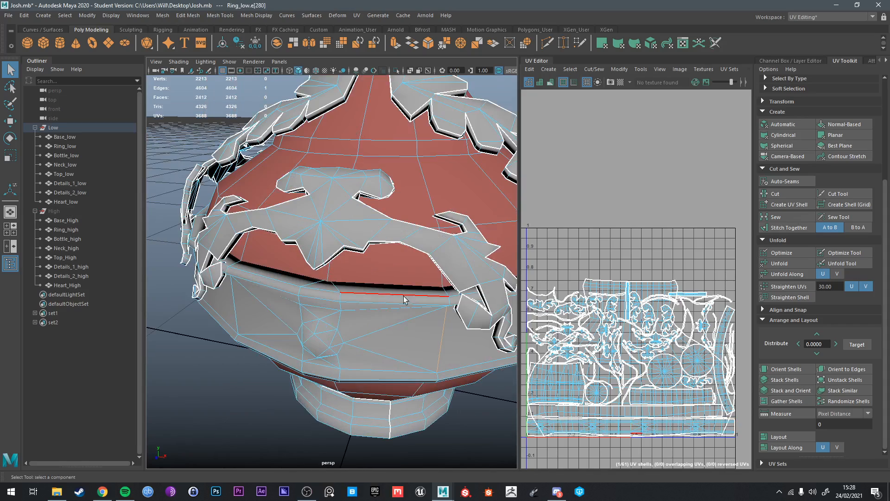
pyautogui.keyDown('shift'); pyautogui.doubleClick(448, 294); pyautogui.keyUp('shift')
pyautogui.keyDown('alt'); pyautogui.moveTo(446, 337); pyautogui.dragTo(434, 266); pyautogui.keyUp('alt')
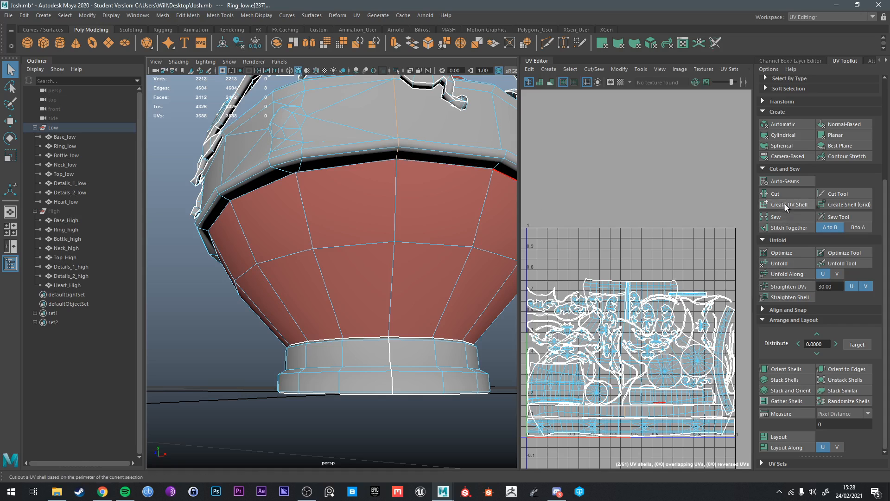
pyautogui.scroll(-4, 674, 357)
pyautogui.hotkey('shift', 'x')
# Step: Reselect every shell except Bottle_low, including the split Ring_low strips, then unfold and lay them out again
pyautogui.moveTo(668, 363); pyautogui.dragTo(642, 350, button='right')
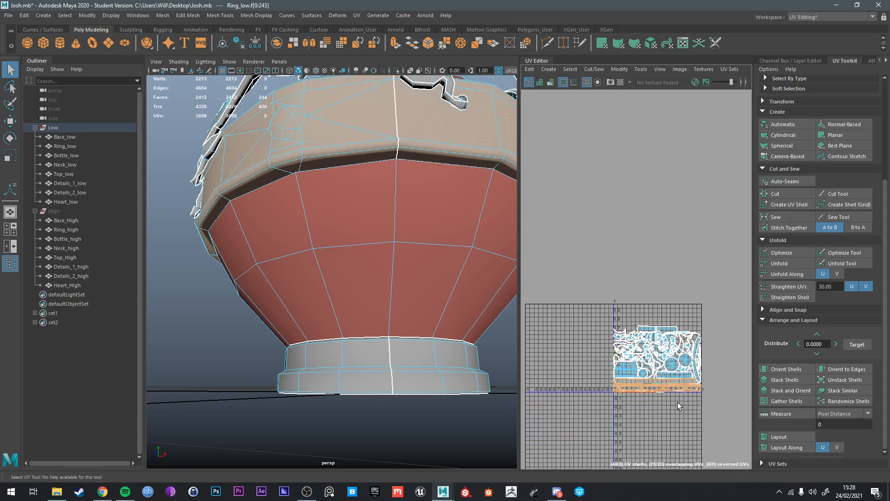
pyautogui.scroll(4, 678, 403)
pyautogui.doubleClick(661, 330)
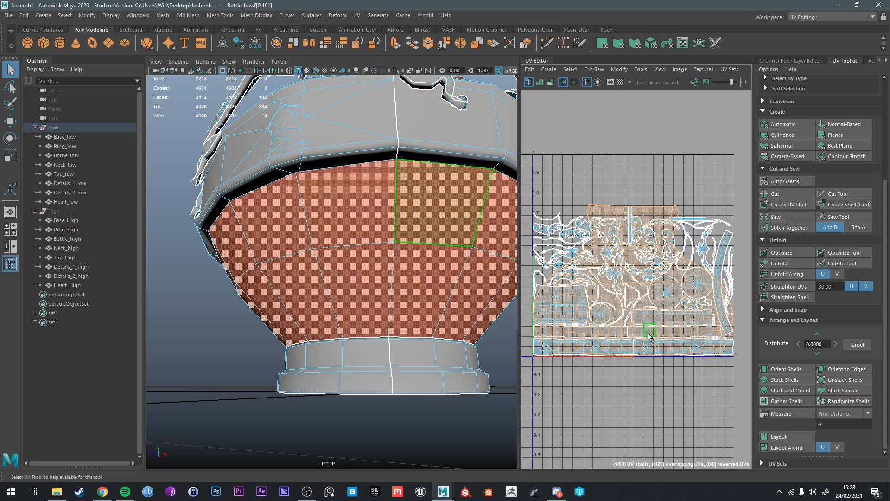
pyautogui.scroll(-4, 642, 333)
pyautogui.keyDown('shift'); pyautogui.moveTo(581, 224); pyautogui.dragTo(737, 399); pyautogui.keyUp('shift')
pyautogui.scroll(3, 710, 394)
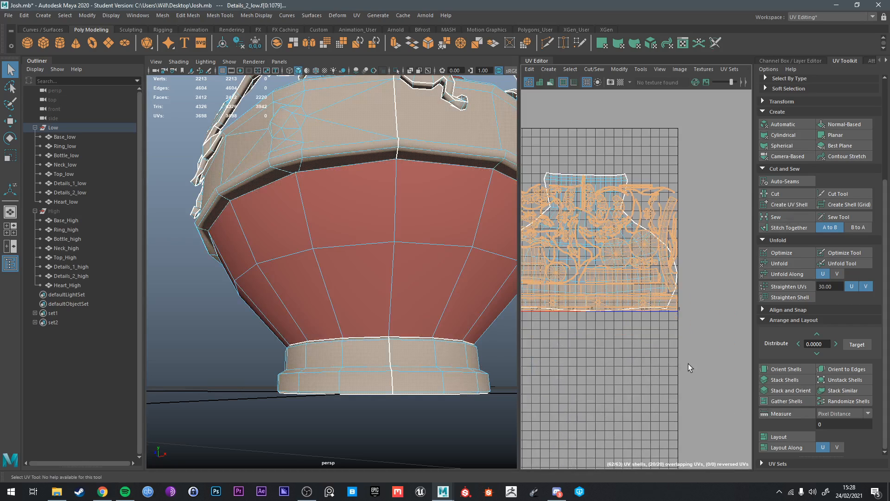
pyautogui.click(781, 264)
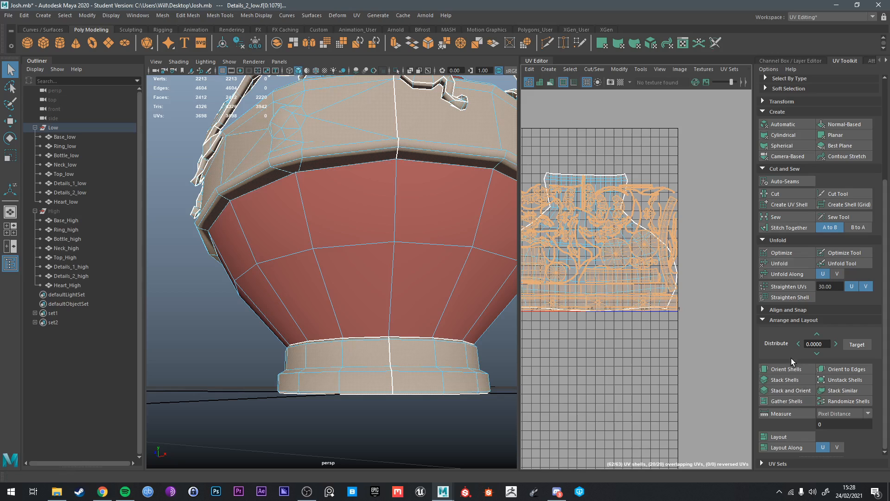
pyautogui.click(784, 436)
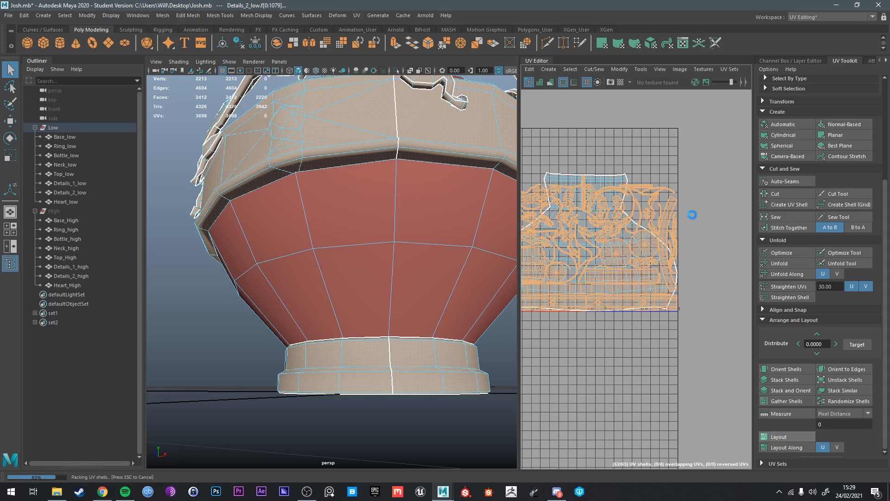
pyautogui.scroll(-4, 670, 193)
pyautogui.keyDown('alt'); pyautogui.moveTo(672, 193); pyautogui.dragTo(702, 195, button='middle'); pyautogui.keyUp('alt')
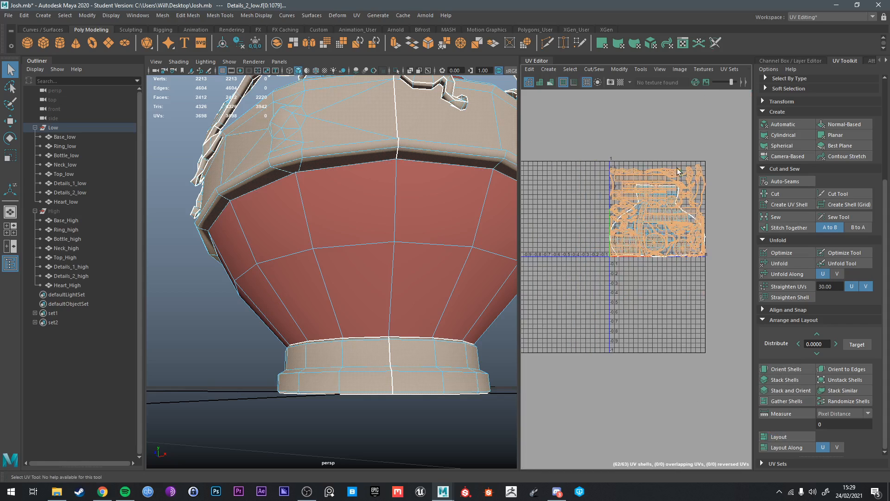
# Step: Return to object selection, clear the selection and select all eight low-poly meshes
pyautogui.moveTo(670, 164); pyautogui.dragTo(687, 154, button='right')
pyautogui.moveTo(671, 186); pyautogui.dragTo(672, 187, button='right')
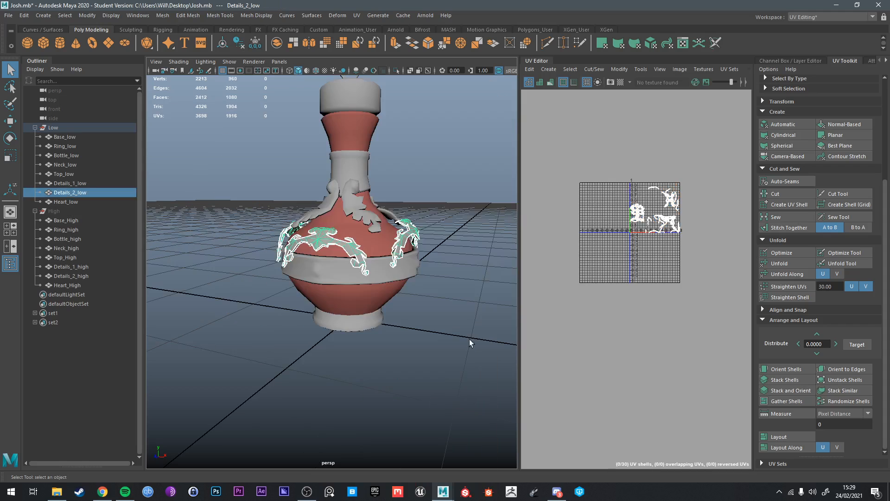
pyautogui.click(467, 342)
pyautogui.keyDown('alt'); pyautogui.moveTo(367, 217); pyautogui.dragTo(270, 153); pyautogui.keyUp('alt')
pyautogui.scroll(-6, 340, 274)
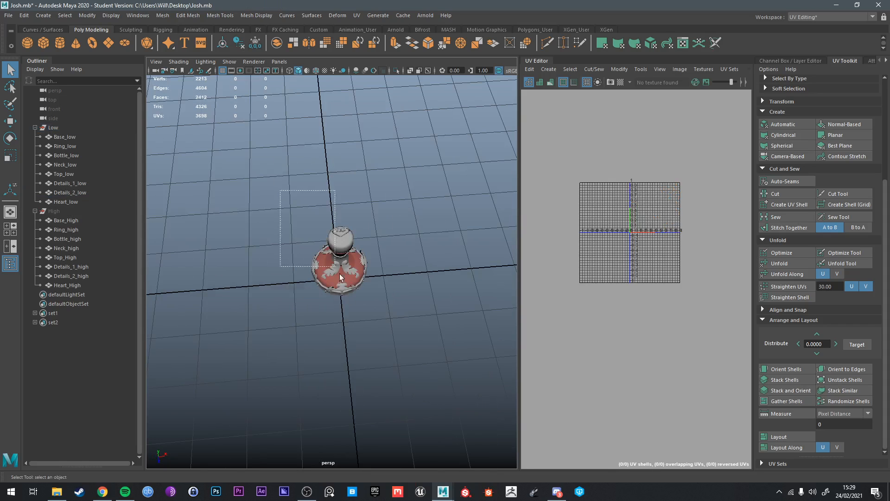
pyautogui.moveTo(340, 274); pyautogui.dragTo(297, 204)
# Step: Unlock the normals on the eight selected low-poly meshes and soften their edges
pyautogui.scroll(3, 416, 246)
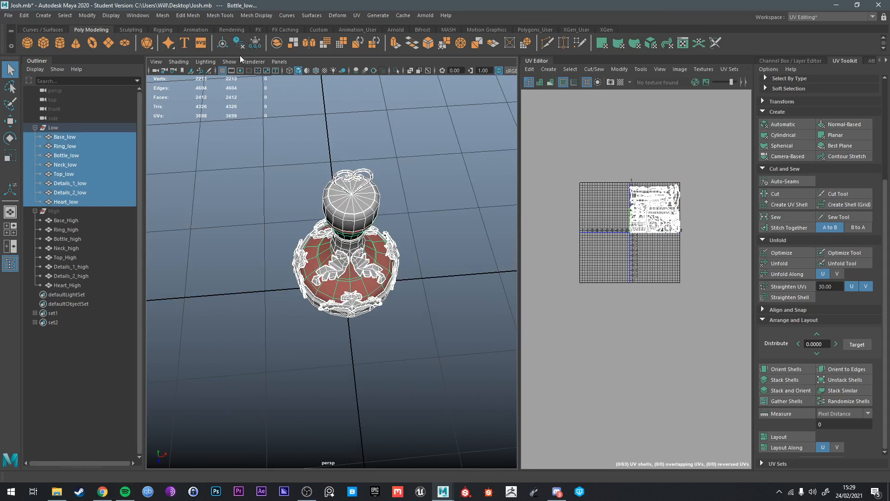
pyautogui.scroll(3, 312, 116)
pyautogui.press('w')
pyautogui.click(257, 15)
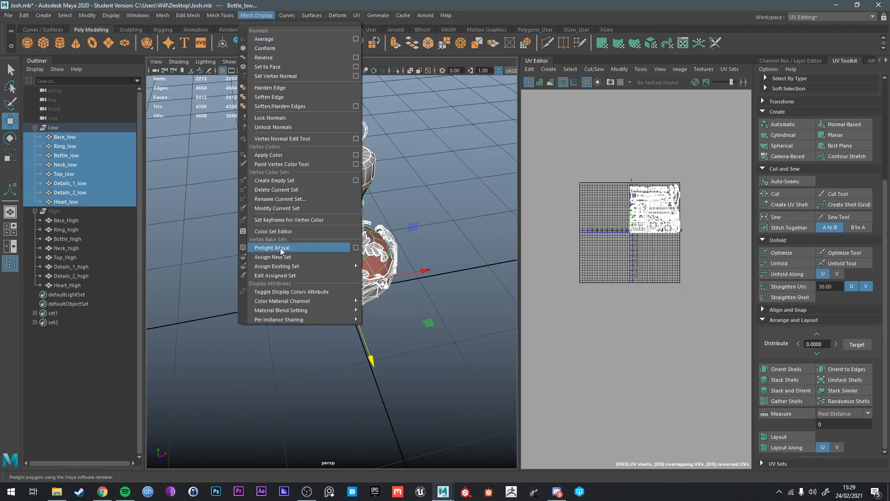
pyautogui.click(273, 127)
pyautogui.click(256, 15)
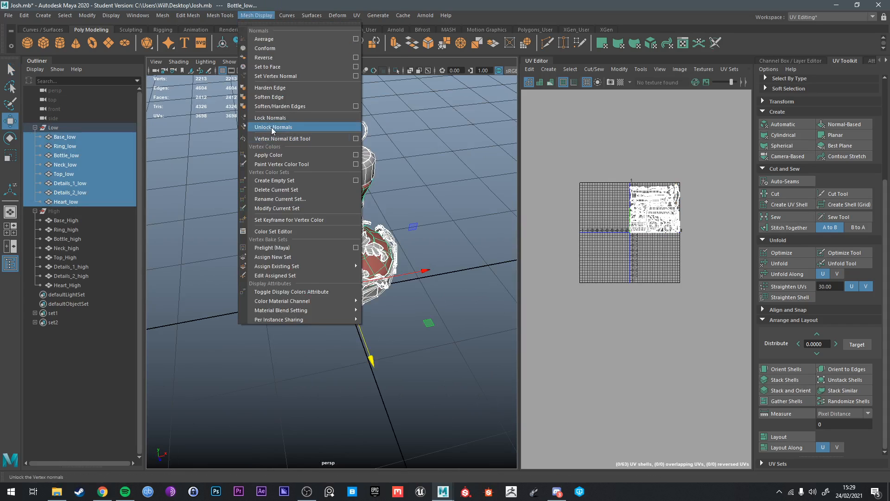
pyautogui.click(271, 98)
# Step: Clear the selection, select all the low-poly meshes again and move their shared pivot down to the grid origin
pyautogui.press('q')
pyautogui.click(426, 192)
pyautogui.rightClick(426, 193)
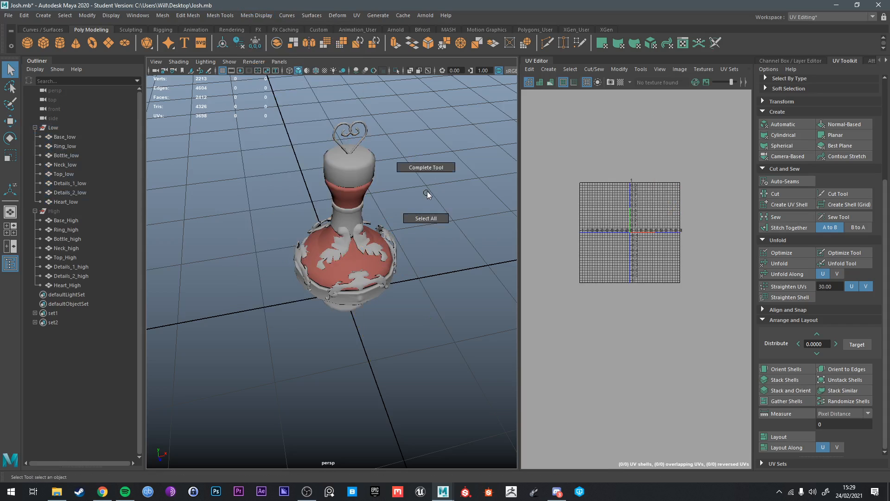
pyautogui.click(426, 219)
pyautogui.press('w')
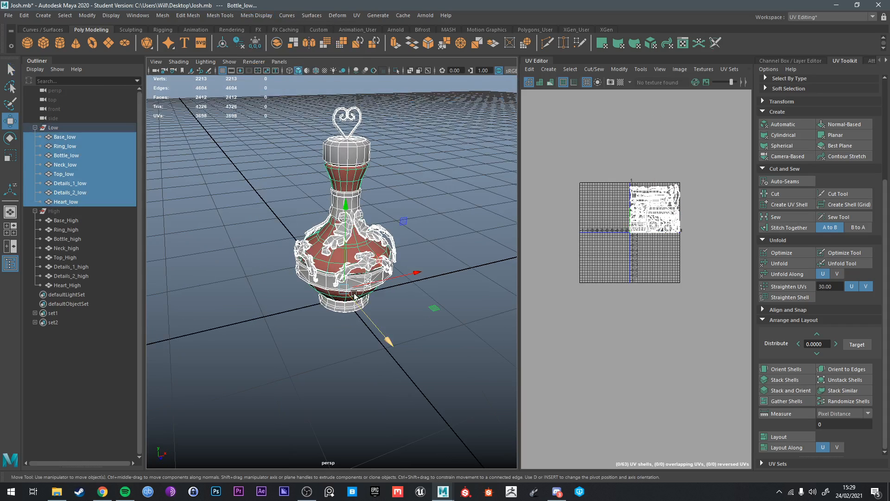
pyautogui.press('d')
pyautogui.moveTo(344, 289); pyautogui.dragTo(345, 298)
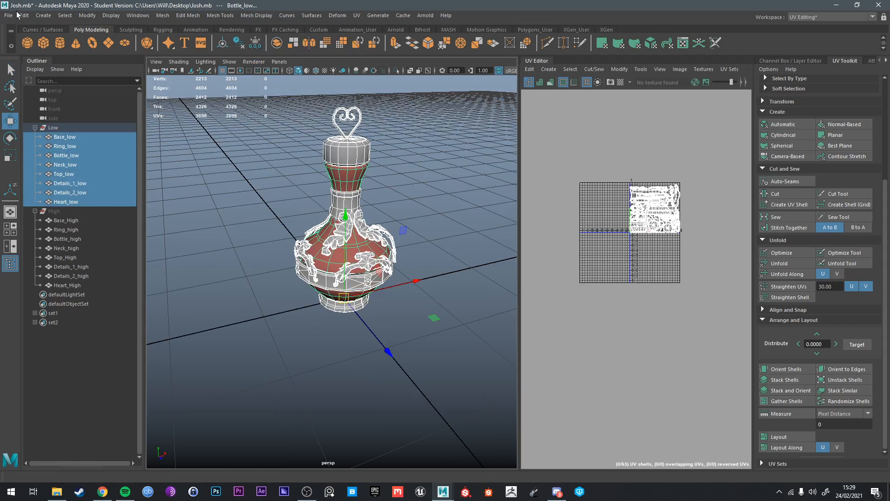
# Step: Export the selected low-poly meshes to the Desktop as the FBX file Josh2_low.fbx
pyautogui.click(15, 16)
pyautogui.click(32, 113)
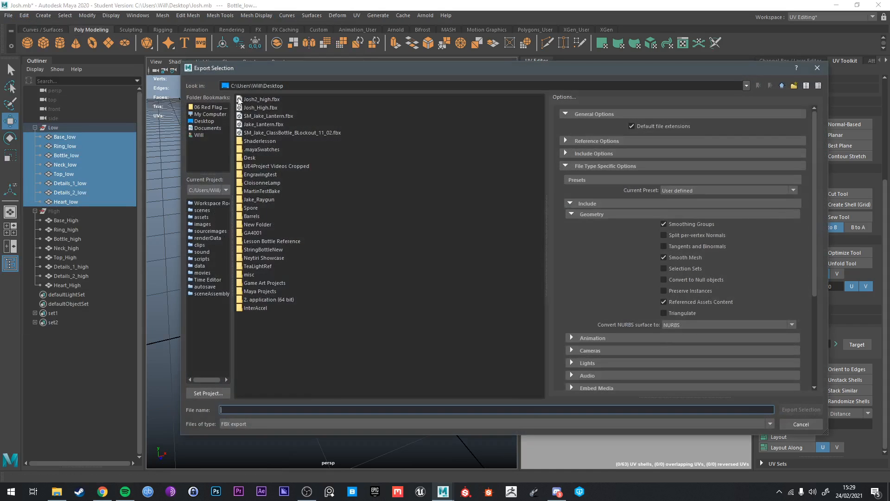
pyautogui.click(260, 100)
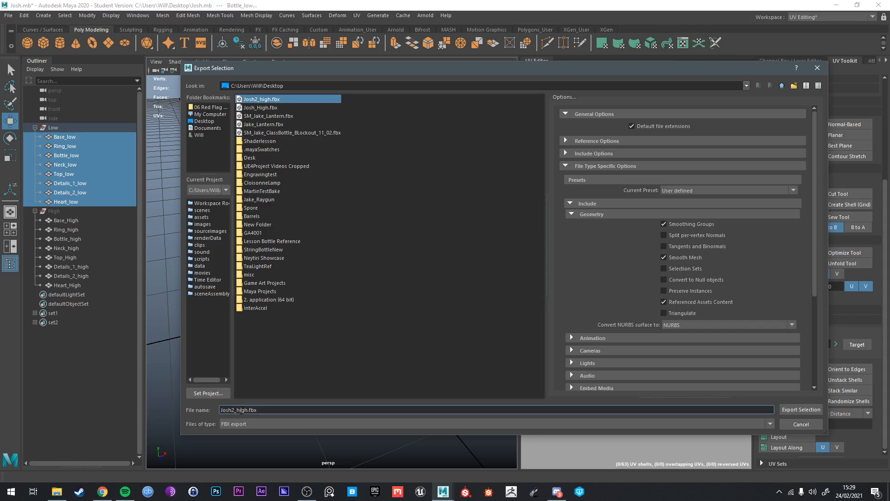
pyautogui.press('BackSpace')
pyautogui.press('BackSpace')
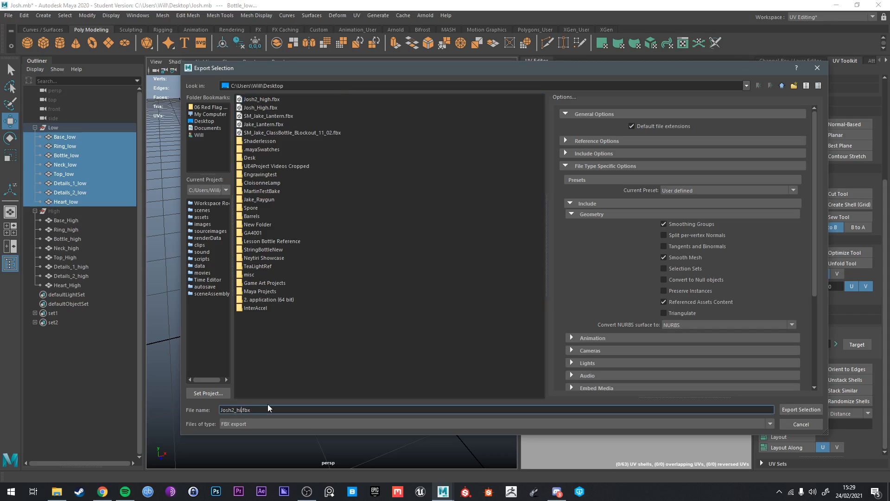
pyautogui.press('Return')
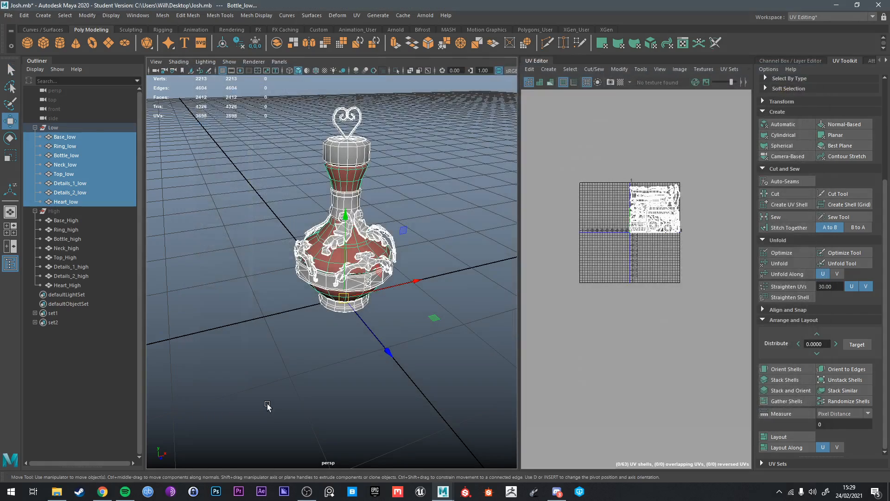
pyautogui.scroll(-5, 249, 194)
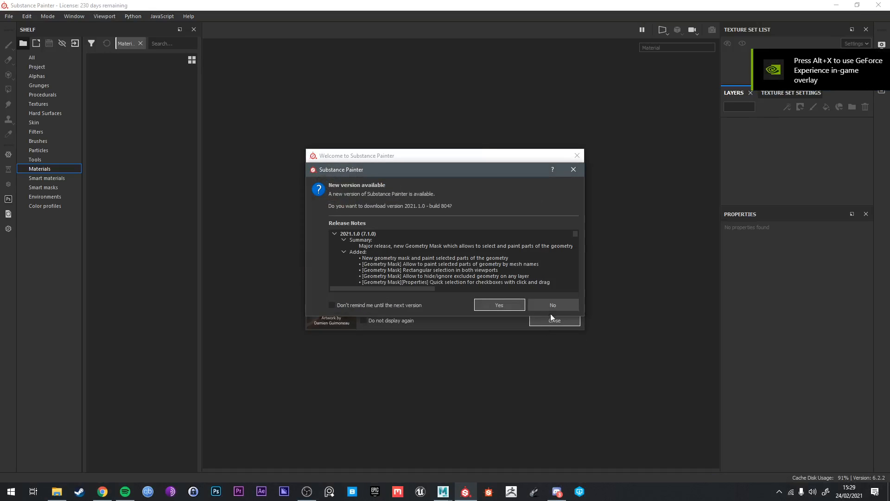
# Step: In Substance Painter, decline the update, close the welcome window and create a new project from Josh2_low.fbx
pyautogui.click(550, 311)
pyautogui.click(555, 320)
pyautogui.click(9, 16)
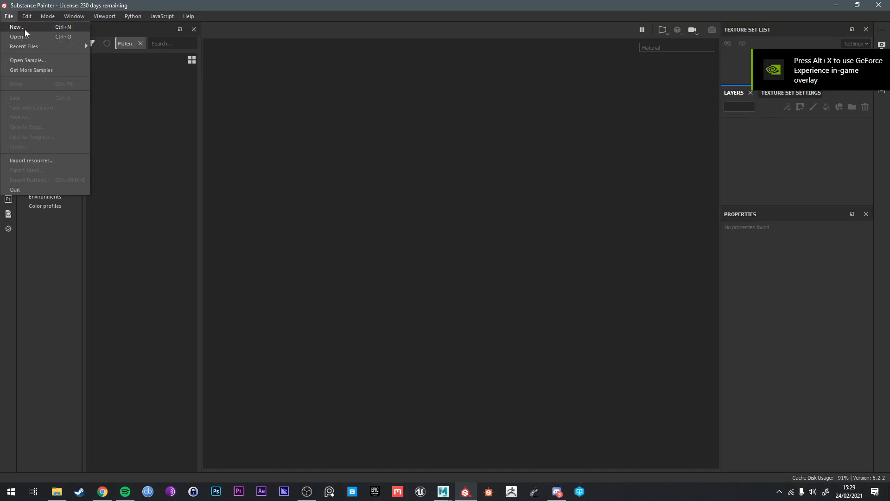
pyautogui.click(25, 28)
pyautogui.click(542, 114)
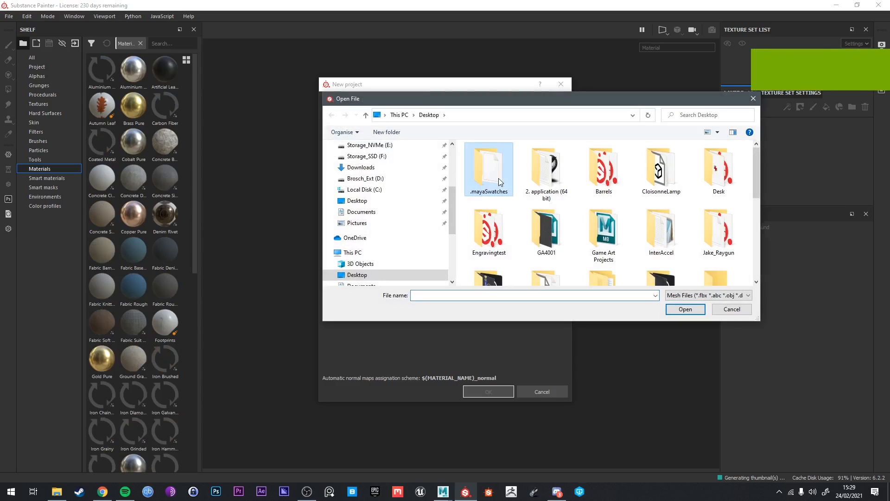
pyautogui.press('j')
pyautogui.press('j')
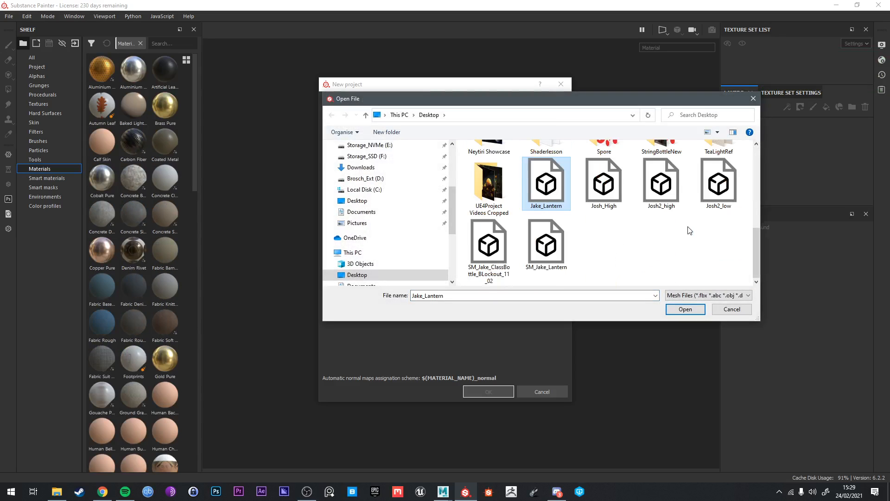
pyautogui.doubleClick(718, 185)
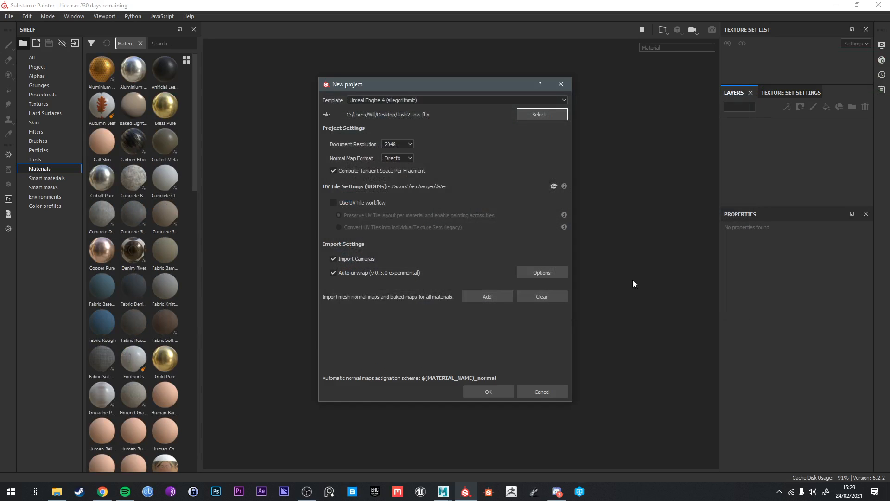
pyautogui.click(490, 391)
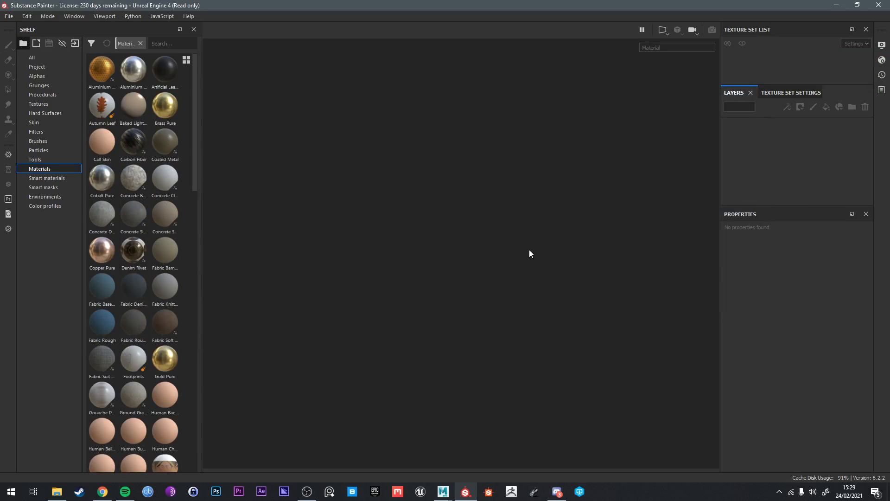
# Step: Open the mesh map baking settings for the Glass texture set and set the output size to 2048
pyautogui.scroll(-2, 525, 252)
pyautogui.keyDown('alt'); pyautogui.moveTo(525, 252); pyautogui.dragTo(534, 213, button='middle'); pyautogui.keyUp('alt')
pyautogui.scroll(3, 535, 212)
pyautogui.keyDown('alt'); pyautogui.moveTo(535, 213); pyautogui.dragTo(673, 190); pyautogui.keyUp('alt')
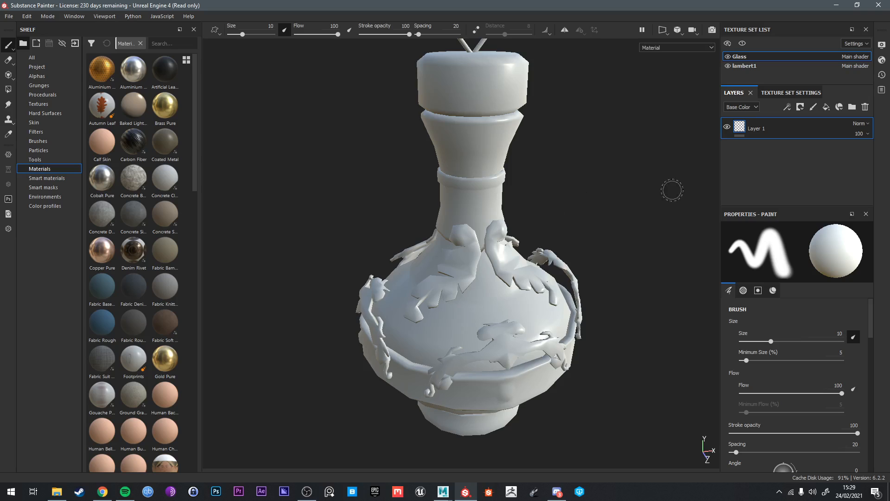
pyautogui.click(792, 94)
pyautogui.scroll(-5, 803, 185)
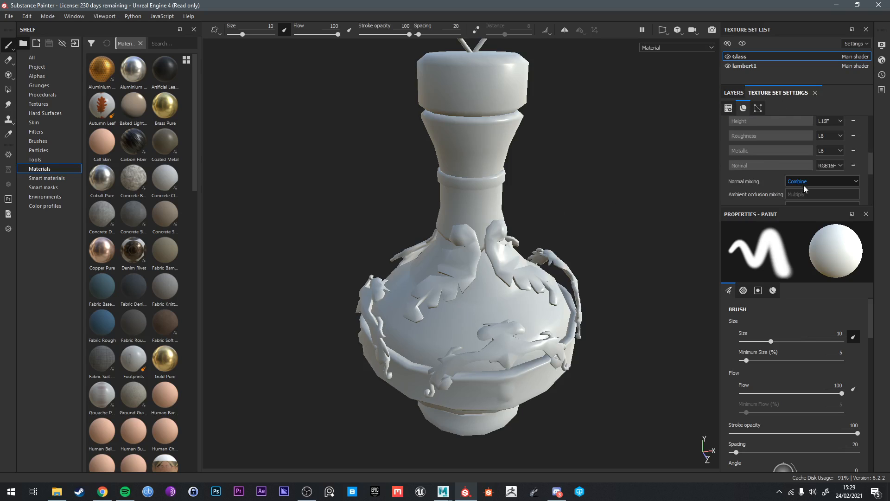
pyautogui.click(826, 133)
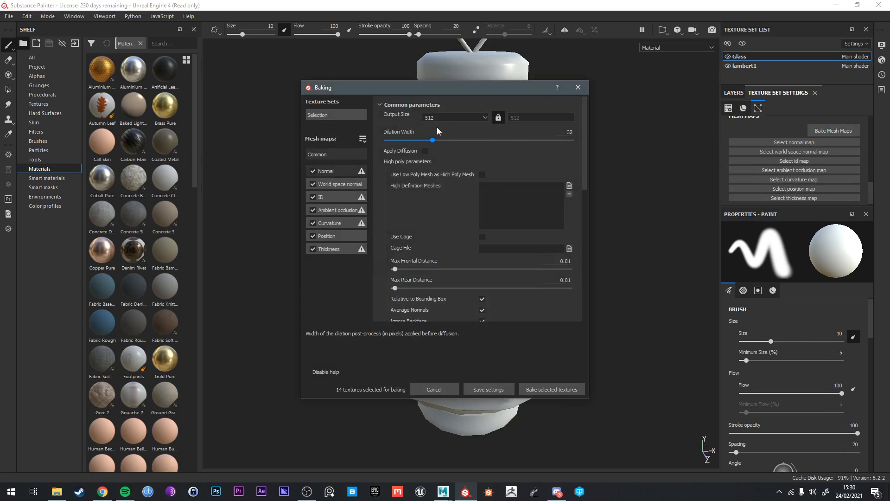
pyautogui.click(445, 118)
pyautogui.click(440, 160)
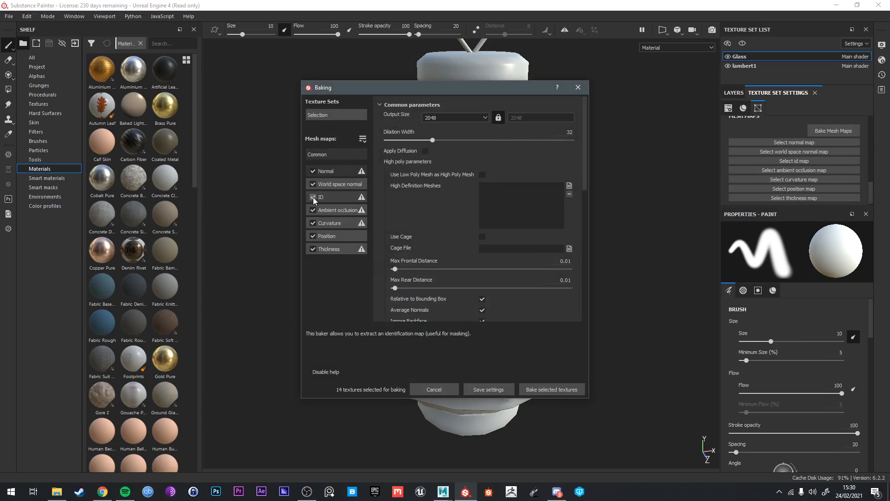
# Step: Bake all the selected mesh maps without a high definition mesh and close the finished bake report
pyautogui.click(464, 119)
pyautogui.click(464, 121)
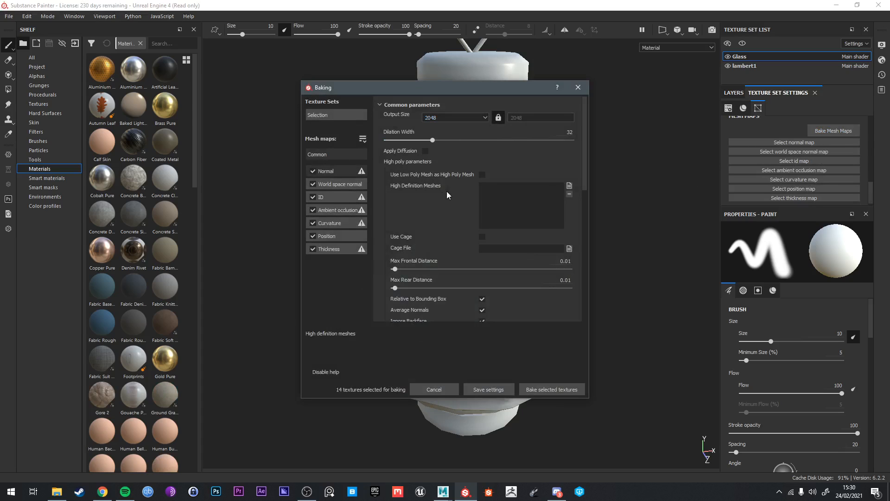
pyautogui.scroll(-1, 522, 241)
pyautogui.click(554, 387)
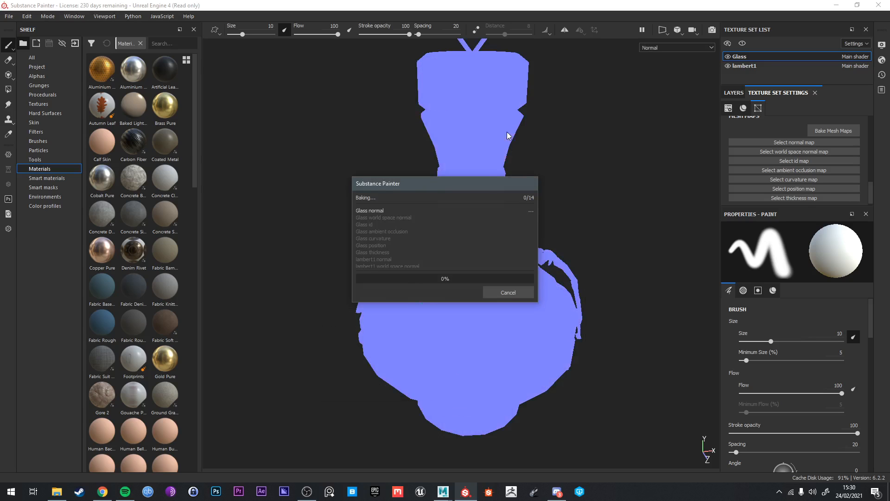
pyautogui.moveTo(567, 157); pyautogui.dragTo(614, 141)
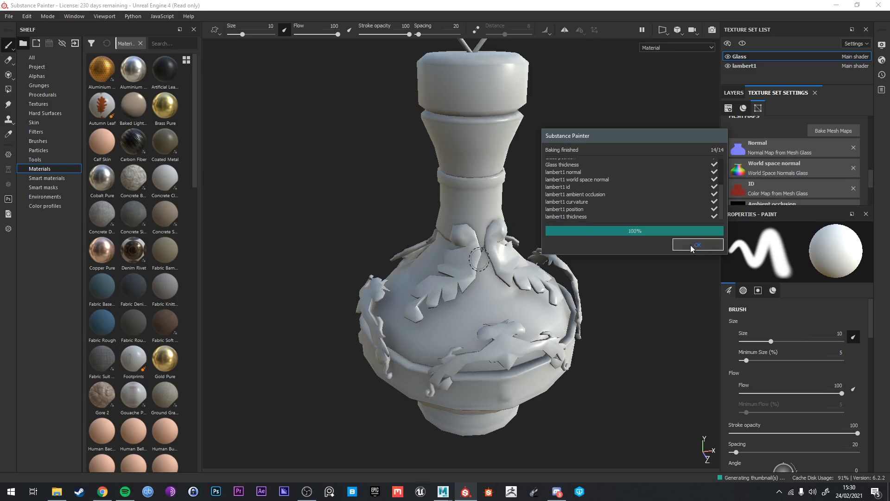
pyautogui.click(691, 246)
# Step: Add Josh2_high.fbx as the high definition mesh, bake all the selected mesh maps again and close the bake report
pyautogui.click(833, 131)
pyautogui.click(570, 188)
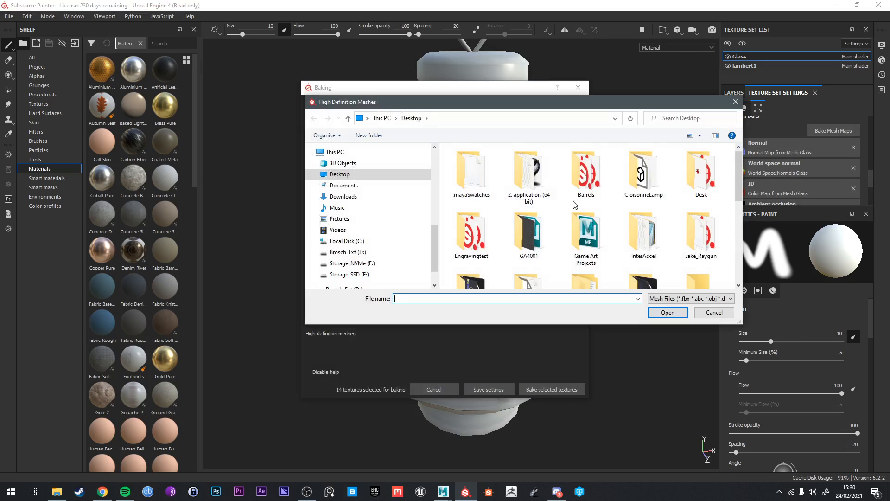
pyautogui.scroll(-4, 575, 204)
pyautogui.doubleClick(654, 256)
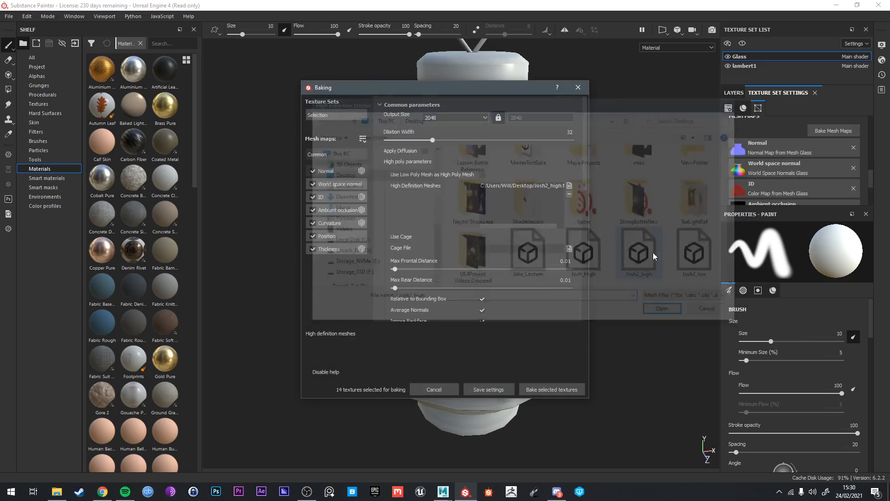
pyautogui.click(544, 388)
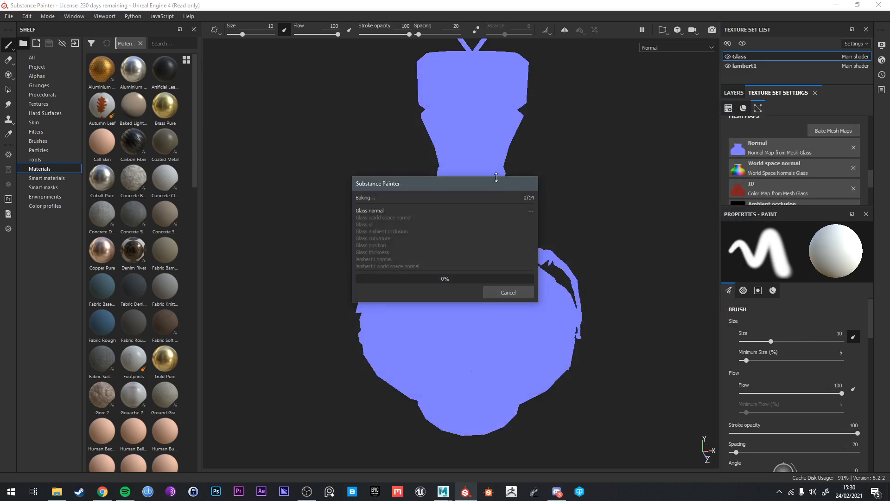
pyautogui.moveTo(496, 178); pyautogui.dragTo(399, 268)
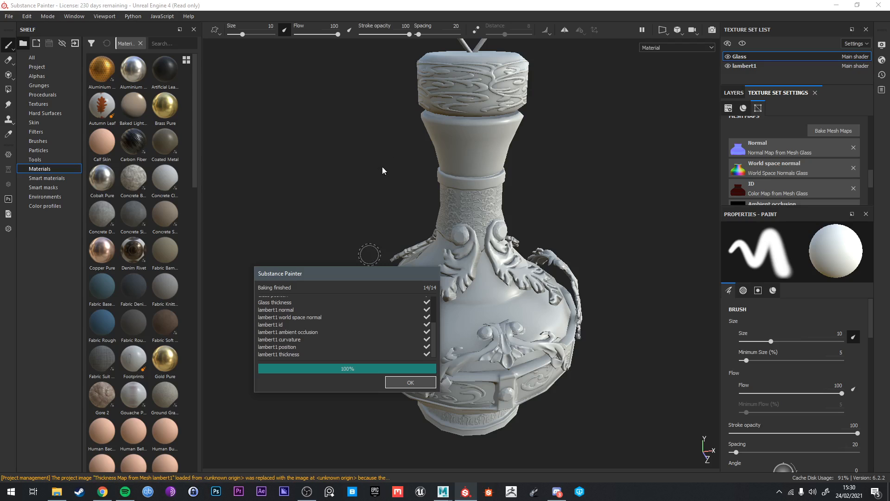
pyautogui.moveTo(390, 273); pyautogui.dragTo(324, 148)
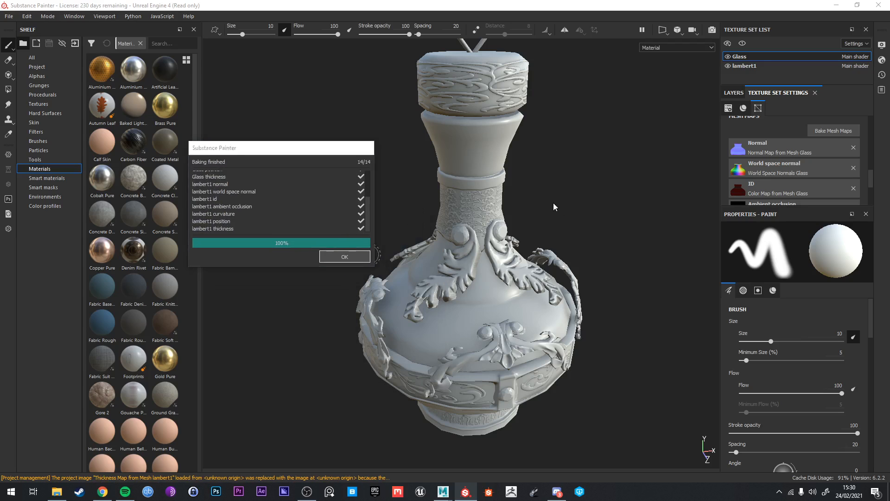
pyautogui.click(356, 260)
# Step: Examine the baked detail on the bottle's leaf ornaments, ring, neck and lower body from several angles
pyautogui.keyDown('alt'); pyautogui.moveTo(519, 301); pyautogui.dragTo(481, 277); pyautogui.keyUp('alt')
pyautogui.keyDown('alt'); pyautogui.moveTo(502, 267); pyautogui.dragTo(425, 295, button='middle'); pyautogui.keyUp('alt')
pyautogui.keyDown('alt'); pyautogui.moveTo(425, 295); pyautogui.dragTo(524, 330); pyautogui.keyUp('alt')
pyautogui.keyDown('alt'); pyautogui.moveTo(524, 329); pyautogui.dragTo(483, 307, button='middle'); pyautogui.keyUp('alt')
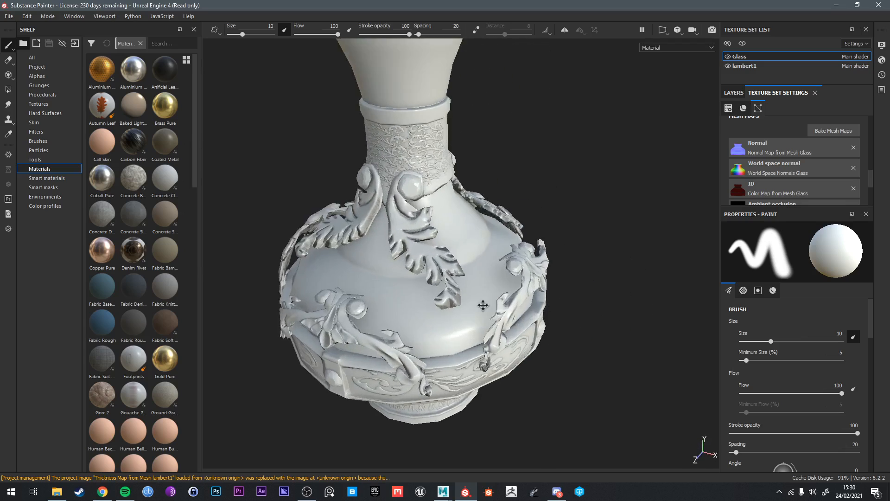
pyautogui.keyDown('alt'); pyautogui.moveTo(521, 298); pyautogui.dragTo(508, 298); pyautogui.keyUp('alt')
pyautogui.keyDown('alt'); pyautogui.moveTo(509, 297); pyautogui.dragTo(588, 307, button='middle'); pyautogui.keyUp('alt')
pyautogui.keyDown('alt'); pyautogui.moveTo(460, 294); pyautogui.dragTo(519, 290); pyautogui.keyUp('alt')
pyautogui.keyDown('alt'); pyautogui.moveTo(432, 285); pyautogui.dragTo(491, 287, button='middle'); pyautogui.keyUp('alt')
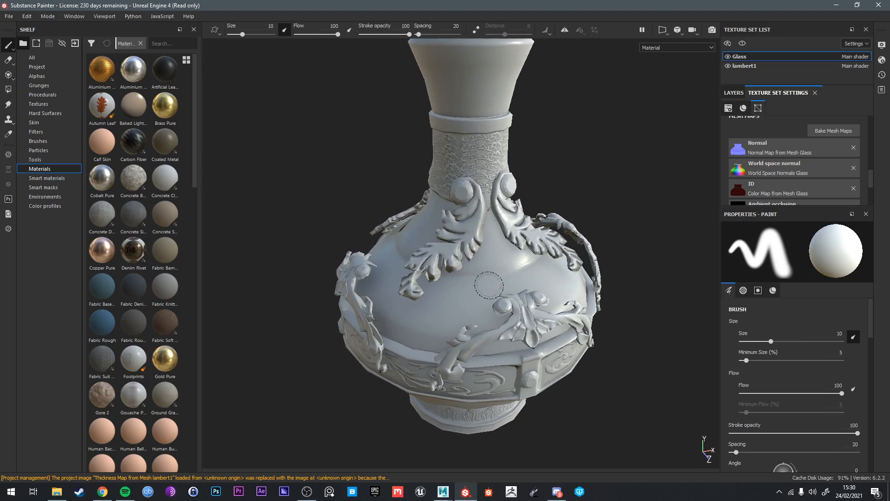
pyautogui.keyDown('alt'); pyautogui.moveTo(603, 260); pyautogui.dragTo(636, 204); pyautogui.keyUp('alt')
pyautogui.keyDown('alt'); pyautogui.moveTo(579, 232); pyautogui.dragTo(608, 236, button='right'); pyautogui.keyUp('alt')
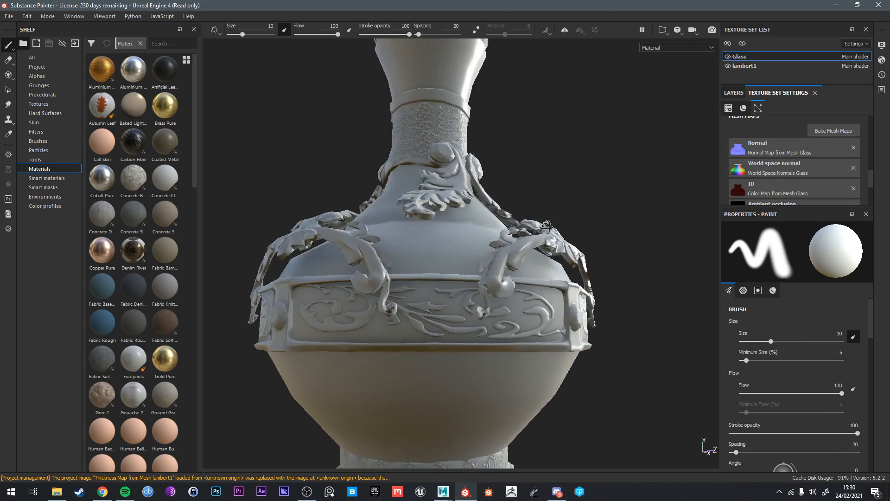
pyautogui.keyDown('alt'); pyautogui.moveTo(608, 237); pyautogui.dragTo(563, 239, button='middle'); pyautogui.keyUp('alt')
pyautogui.keyDown('alt'); pyautogui.moveTo(556, 241); pyautogui.dragTo(553, 276); pyautogui.keyUp('alt')
# Step: Reopen the mesh map baking settings and set both the max frontal distance and the max rear distance to 0.025
pyautogui.click(833, 130)
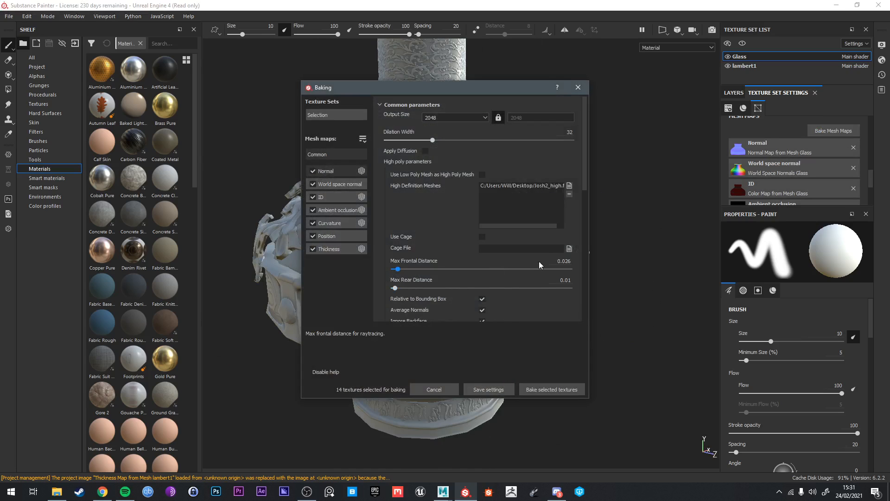
pyautogui.click(567, 261)
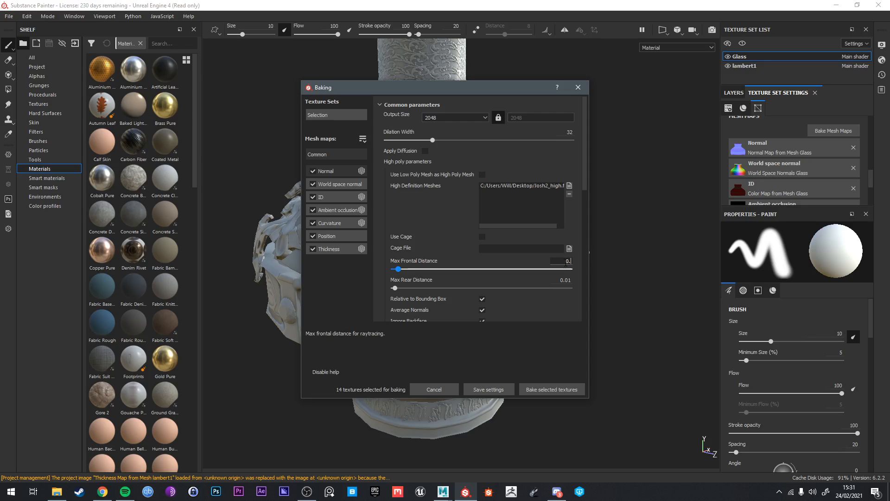
pyautogui.write('25')
pyautogui.press('Return')
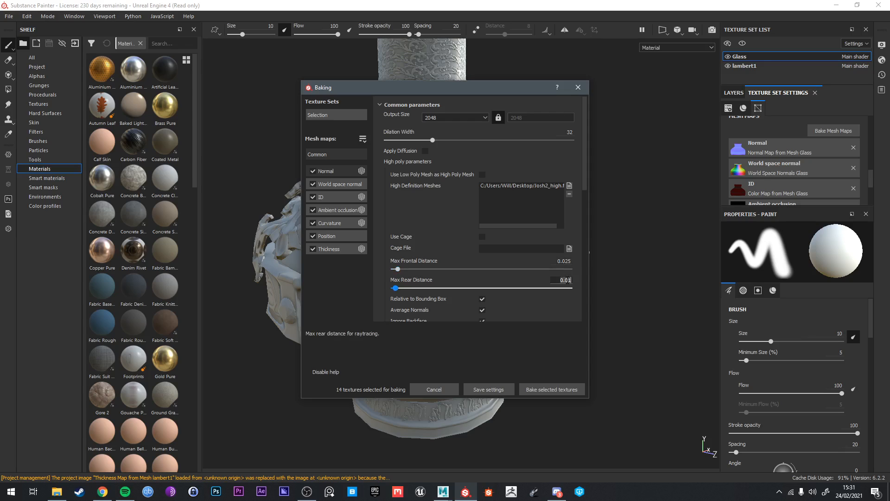
pyautogui.click(563, 261)
pyautogui.click(562, 280)
pyautogui.press('Return')
# Step: Set the high-to-low matching to By Mesh Name, bake all the selected mesh maps again and close the bake report
pyautogui.scroll(-2, 535, 308)
pyautogui.click(499, 291)
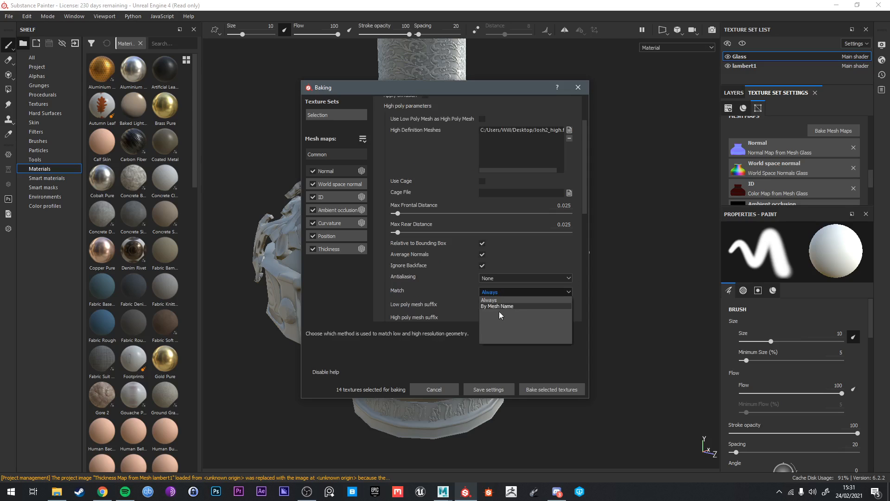
pyautogui.click(499, 308)
pyautogui.scroll(-2, 496, 281)
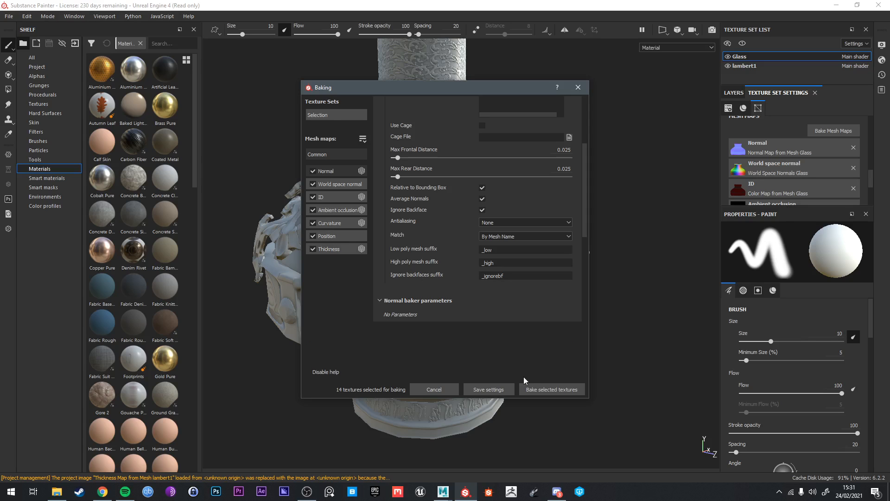
pyautogui.click(538, 389)
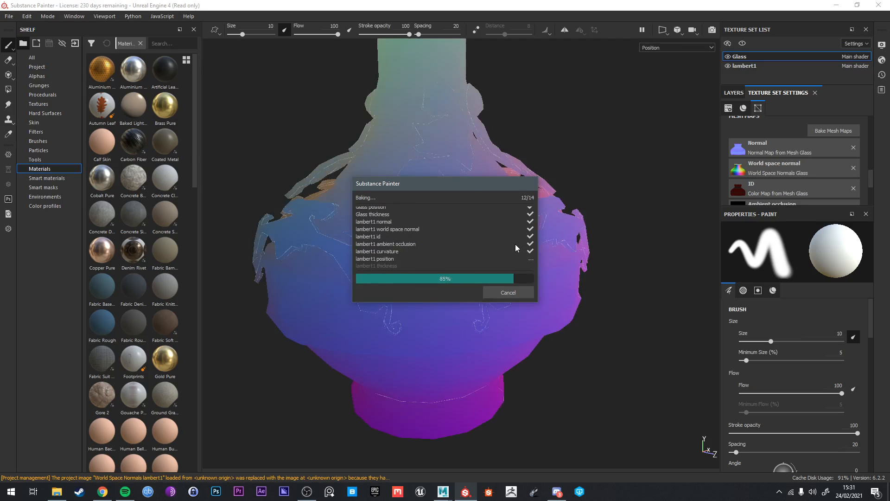
pyautogui.click(510, 292)
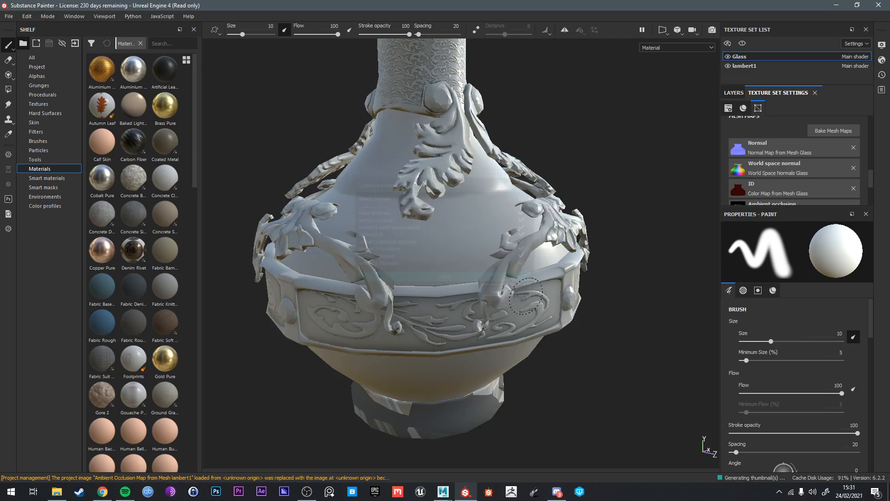
# Step: Examine the new bake on the bottle's neck and upper leaf ornaments from several angles and distances
pyautogui.scroll(-4, 534, 263)
pyautogui.keyDown('alt'); pyautogui.moveTo(529, 272); pyautogui.dragTo(483, 238); pyautogui.keyUp('alt')
pyautogui.keyDown('alt'); pyautogui.moveTo(482, 238); pyautogui.dragTo(363, 297, button='middle'); pyautogui.keyUp('alt')
pyautogui.keyDown('alt'); pyautogui.moveTo(363, 297); pyautogui.dragTo(487, 250, button='right'); pyautogui.keyUp('alt')
pyautogui.keyDown('alt'); pyautogui.moveTo(487, 250); pyautogui.dragTo(505, 278); pyautogui.keyUp('alt')
pyautogui.moveTo(505, 278)
pyautogui.keyDown('shift'); pyautogui.mouseDown(button='right')
pyautogui.moveTo(501, 272)
pyautogui.moveTo(552, 271)
pyautogui.mouseUp(button='right'); pyautogui.keyUp('shift')
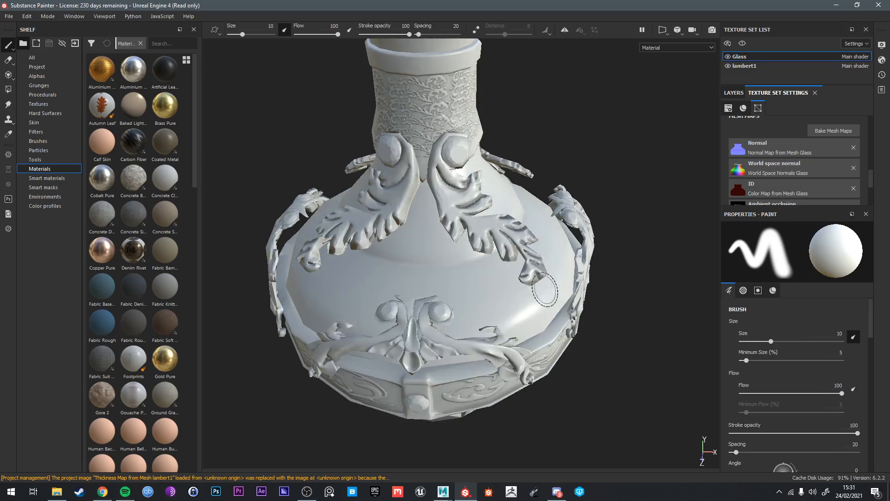
pyautogui.keyDown('alt'); pyautogui.moveTo(552, 271); pyautogui.dragTo(463, 251); pyautogui.keyUp('alt')
pyautogui.keyDown('alt'); pyautogui.moveTo(408, 249); pyautogui.dragTo(441, 279, button='middle'); pyautogui.keyUp('alt')
pyautogui.keyDown('alt'); pyautogui.moveTo(441, 278); pyautogui.dragTo(450, 259, button='right'); pyautogui.keyUp('alt')
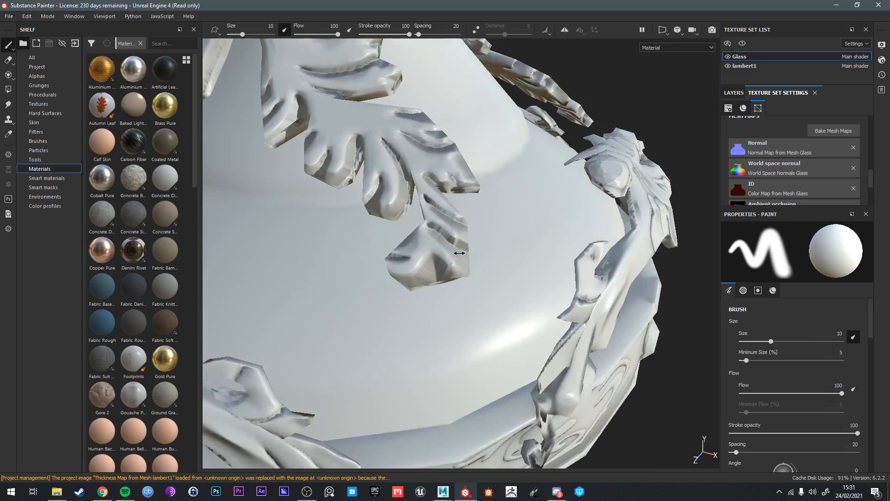
pyautogui.keyDown('alt'); pyautogui.moveTo(427, 178); pyautogui.dragTo(449, 248, button='middle'); pyautogui.keyUp('alt')
pyautogui.keyDown('alt'); pyautogui.moveTo(449, 248); pyautogui.dragTo(390, 267, button='right'); pyautogui.keyUp('alt')
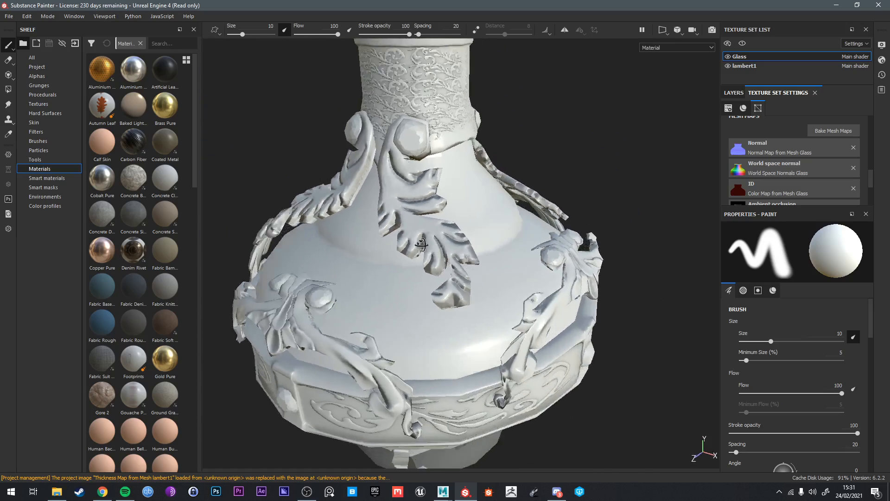
# Step: Inspect the leaf ornaments' edges and side faces up close for baking errors, all around the bottle's shoulder
pyautogui.moveTo(463, 209)
pyautogui.keyDown('alt'); pyautogui.mouseDown()
pyautogui.moveTo(408, 193)
pyautogui.moveTo(378, 227)
pyautogui.moveTo(441, 173)
pyautogui.mouseUp(); pyautogui.keyUp('alt')
pyautogui.keyDown('alt'); pyautogui.moveTo(441, 173); pyautogui.dragTo(452, 221, button='middle'); pyautogui.keyUp('alt')
pyautogui.moveTo(452, 221)
pyautogui.keyDown('alt'); pyautogui.mouseDown(button='right')
pyautogui.moveTo(482, 208)
pyautogui.moveTo(374, 210)
pyautogui.mouseUp(button='right'); pyautogui.keyUp('alt')
pyautogui.keyDown('alt'); pyautogui.moveTo(375, 211); pyautogui.dragTo(475, 260); pyautogui.keyUp('alt')
pyautogui.keyDown('alt'); pyautogui.moveTo(475, 260); pyautogui.dragTo(473, 273, button='middle'); pyautogui.keyUp('alt')
pyautogui.keyDown('alt'); pyautogui.moveTo(473, 274); pyautogui.dragTo(398, 259, button='right'); pyautogui.keyUp('alt')
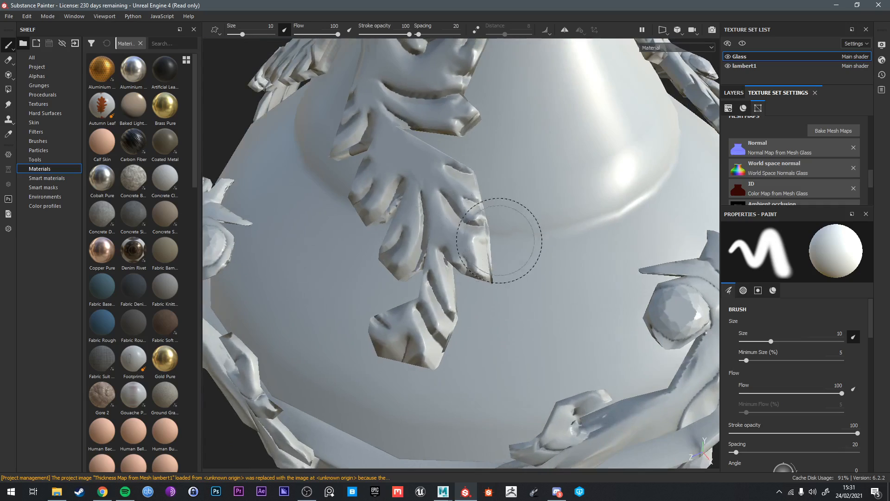
pyautogui.keyDown('alt'); pyautogui.moveTo(513, 238); pyautogui.dragTo(477, 203); pyautogui.keyUp('alt')
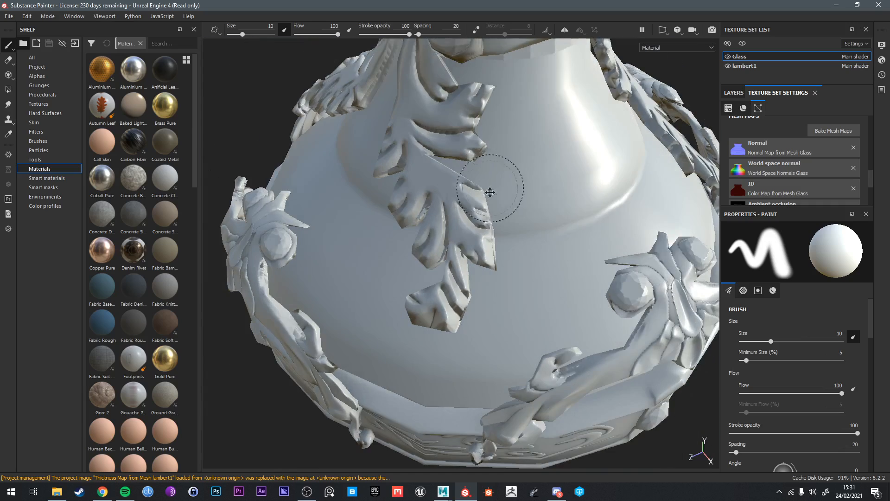
pyautogui.scroll(6, 506, 255)
pyautogui.scroll(-7, 502, 260)
pyautogui.keyDown('alt'); pyautogui.moveTo(502, 260); pyautogui.dragTo(597, 283); pyautogui.keyUp('alt')
pyautogui.scroll(2, 510, 297)
pyautogui.keyDown('alt'); pyautogui.moveTo(445, 371); pyautogui.dragTo(441, 283, button='middle'); pyautogui.keyUp('alt')
pyautogui.keyDown('alt'); pyautogui.moveTo(408, 338); pyautogui.dragTo(534, 232); pyautogui.keyUp('alt')
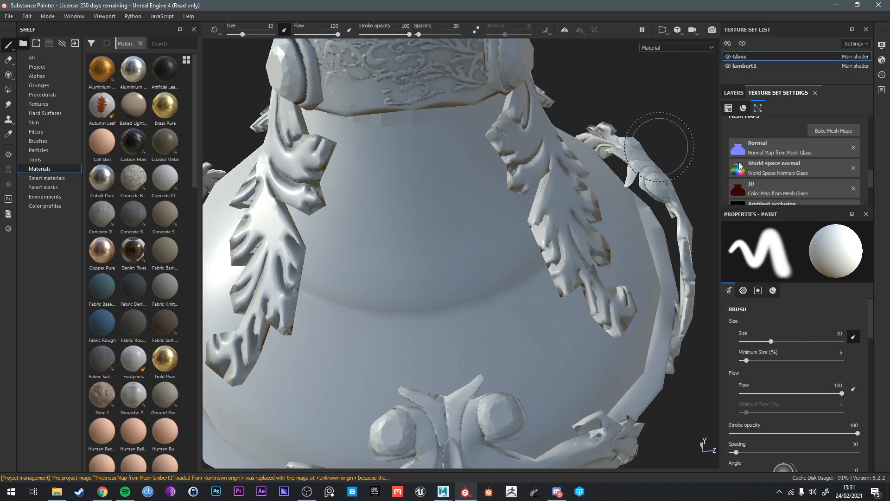
# Step: Activate Layer 1 of the lambert1 texture set and set up a paint brush of size 0.93 with a red base color
pyautogui.click(730, 92)
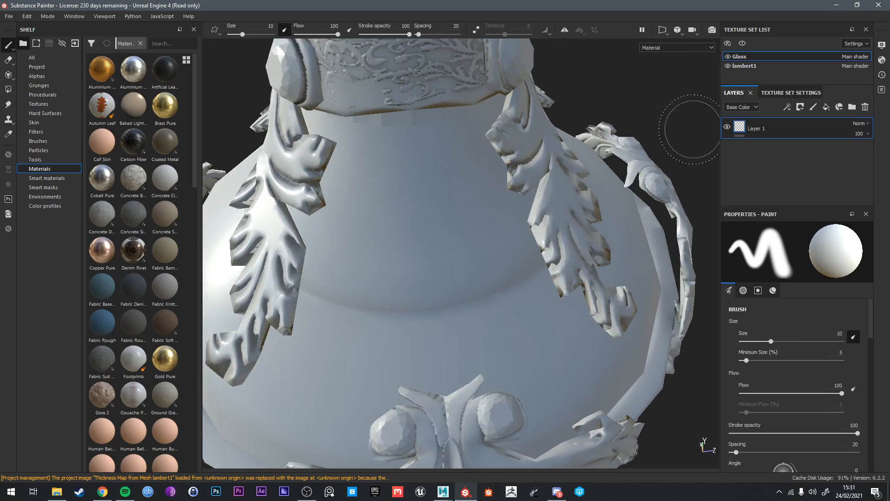
pyautogui.click(745, 65)
pyautogui.keyDown('ctrl'); pyautogui.moveTo(583, 228); pyautogui.dragTo(541, 230, button='right'); pyautogui.keyUp('ctrl')
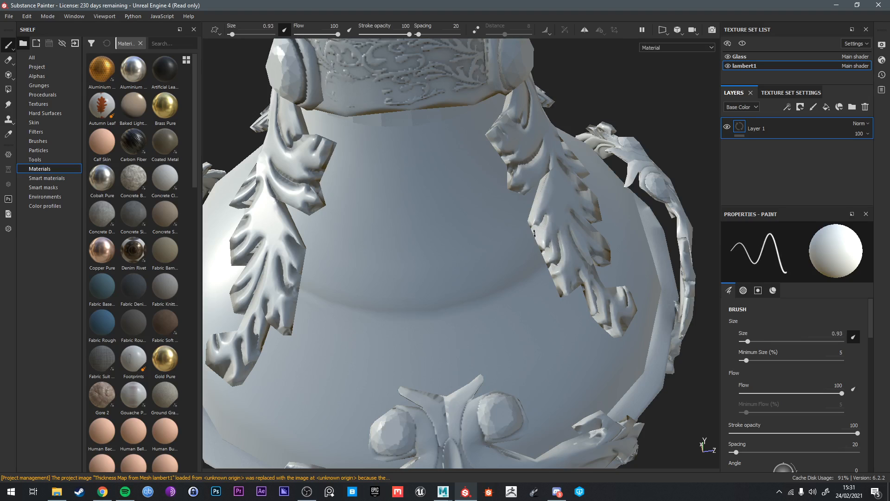
pyautogui.keyDown('alt'); pyautogui.moveTo(542, 228); pyautogui.dragTo(504, 235); pyautogui.keyUp('alt')
pyautogui.scroll(-10, 799, 378)
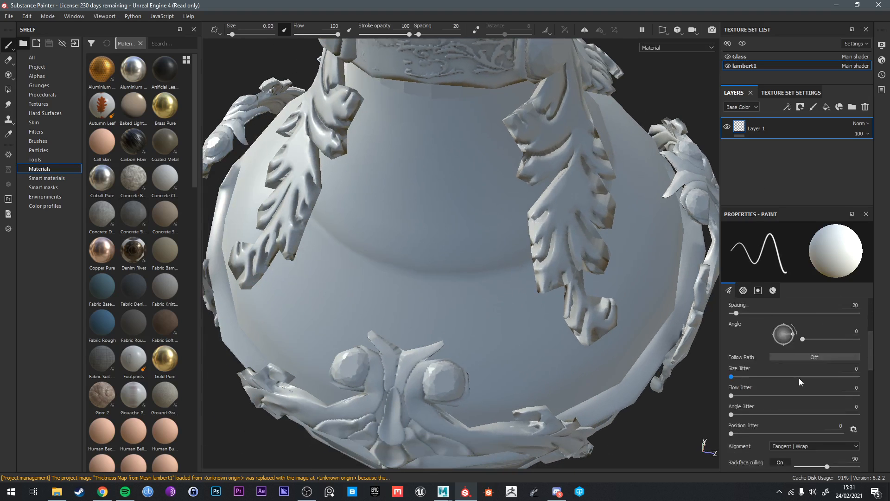
pyautogui.click(790, 419)
pyautogui.moveTo(810, 365); pyautogui.dragTo(834, 319)
# Step: Paint red test strokes along the edges of a leaf ornament and undo them
pyautogui.click(535, 225)
pyautogui.moveTo(531, 227); pyautogui.dragTo(550, 211)
pyautogui.moveTo(562, 216)
pyautogui.keyDown('alt'); pyautogui.mouseDown()
pyautogui.moveTo(542, 205)
pyautogui.moveTo(555, 192)
pyautogui.moveTo(647, 177)
pyautogui.mouseUp(); pyautogui.keyUp('alt')
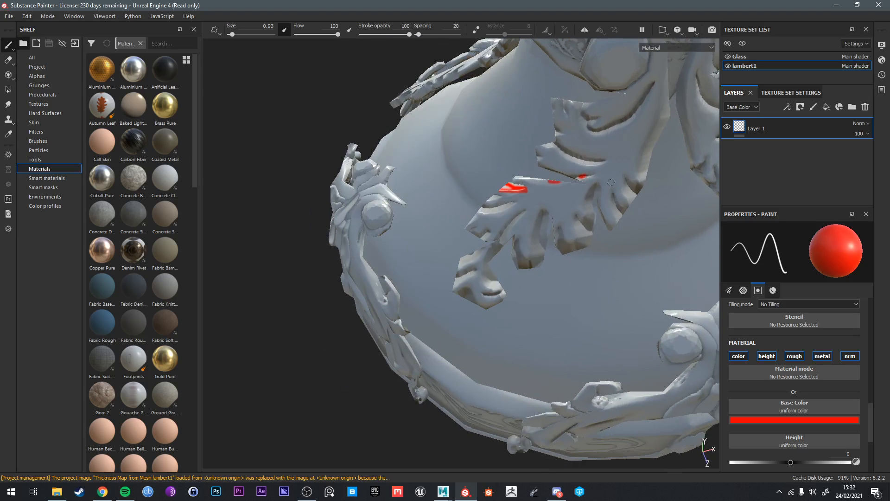
pyautogui.hotkey('ctrl', 'z')
pyautogui.moveTo(652, 138); pyautogui.dragTo(655, 174)
pyautogui.hotkey('ctrl', 'z')
pyautogui.hotkey('ctrl', 'z')
pyautogui.hotkey('ctrl', 'z')
pyautogui.keyDown('alt'); pyautogui.moveTo(557, 241); pyautogui.dragTo(481, 255, button='right'); pyautogui.keyUp('alt')
pyautogui.hotkey('ctrl', 'z')
pyautogui.hotkey('ctrl', 'z')
# Step: Paint a red test stroke on the curled ornament tip over the ring and undo it
pyautogui.moveTo(475, 256)
pyautogui.keyDown('alt'); pyautogui.mouseDown()
pyautogui.moveTo(504, 228)
pyautogui.moveTo(499, 243)
pyautogui.moveTo(578, 252)
pyautogui.mouseUp(); pyautogui.keyUp('alt')
pyautogui.scroll(8, 578, 252)
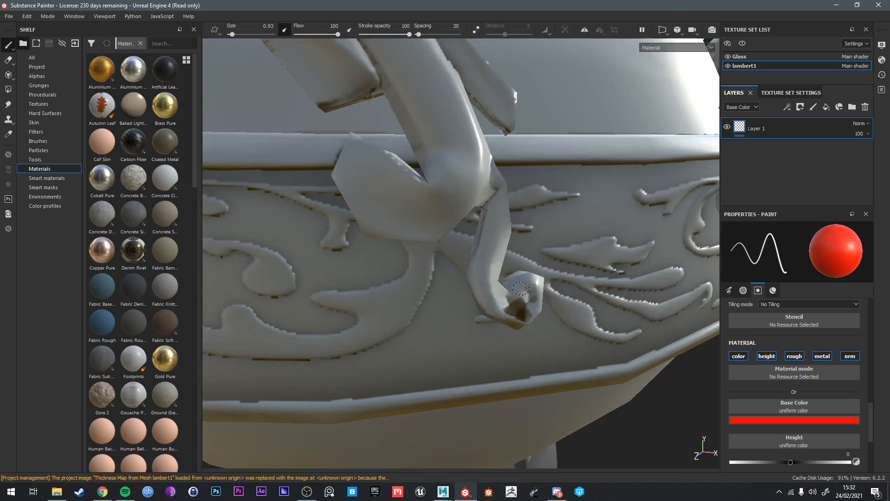
pyautogui.moveTo(517, 307); pyautogui.dragTo(617, 283)
pyautogui.hotkey('ctrl', 'z')
# Step: Examine the baked ring panels, the lower body and the base of the bottle
pyautogui.scroll(-6, 568, 293)
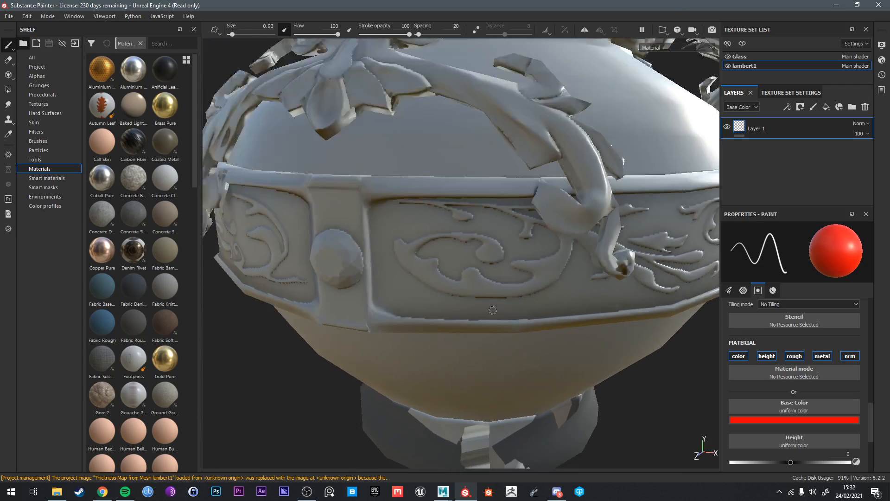
pyautogui.scroll(-3, 556, 296)
pyautogui.keyDown('alt'); pyautogui.moveTo(500, 408); pyautogui.dragTo(510, 297, button='middle'); pyautogui.keyUp('alt')
pyautogui.keyDown('alt'); pyautogui.moveTo(499, 312); pyautogui.dragTo(612, 343); pyautogui.keyUp('alt')
pyautogui.scroll(-3, 483, 334)
pyautogui.keyDown('alt'); pyautogui.moveTo(562, 300); pyautogui.dragTo(604, 330, button='middle'); pyautogui.keyUp('alt')
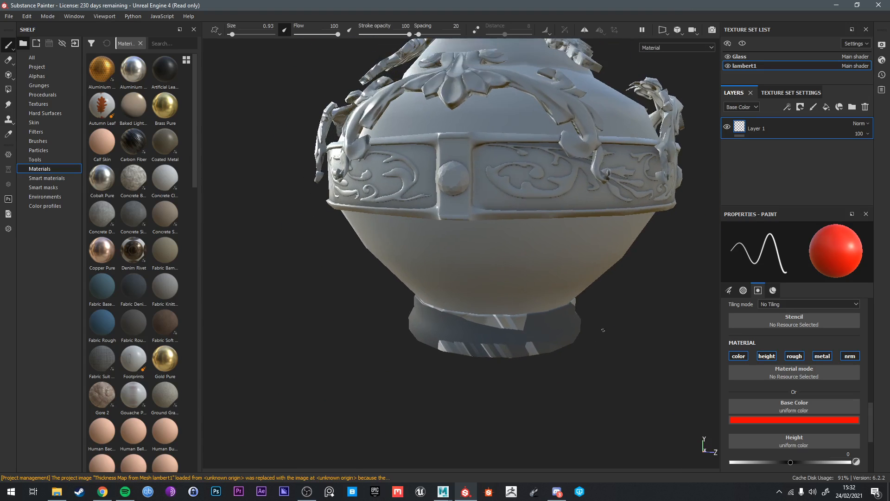
pyautogui.scroll(-4, 604, 330)
# Step: Switch to Maya and select the low-poly base in object mode to check its UVs
pyautogui.click(443, 491)
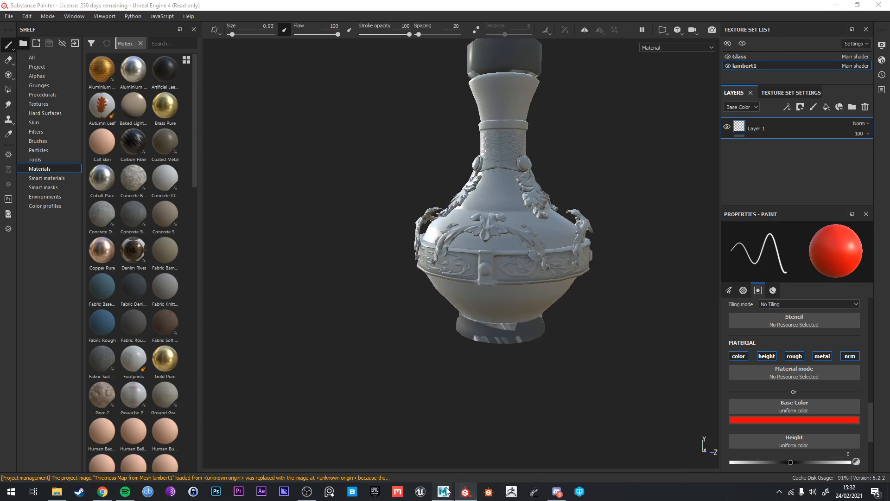
pyautogui.press('q')
pyautogui.keyDown('alt'); pyautogui.moveTo(361, 261); pyautogui.dragTo(363, 227); pyautogui.keyUp('alt')
pyautogui.moveTo(356, 330); pyautogui.dragTo(408, 199, button='right')
pyautogui.click(363, 324)
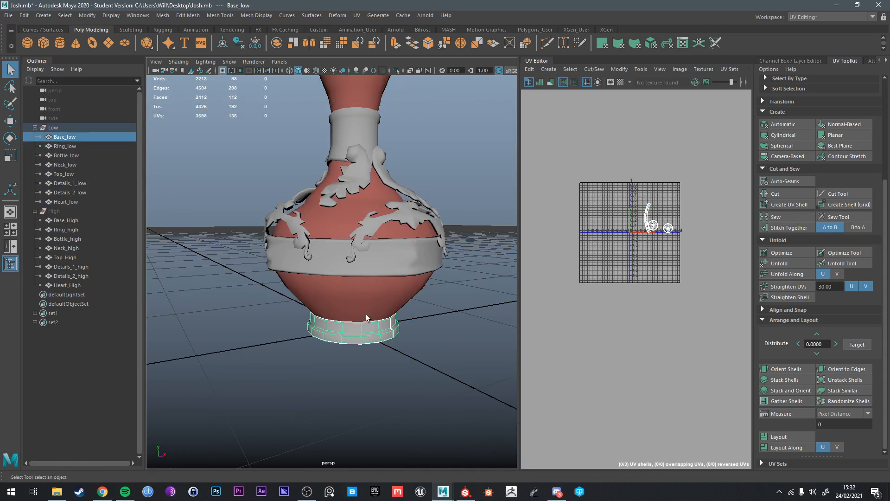
pyautogui.scroll(3, 640, 241)
pyautogui.scroll(-1, 699, 167)
pyautogui.keyDown('alt'); pyautogui.moveTo(685, 164); pyautogui.dragTo(587, 266, button='middle'); pyautogui.keyUp('alt')
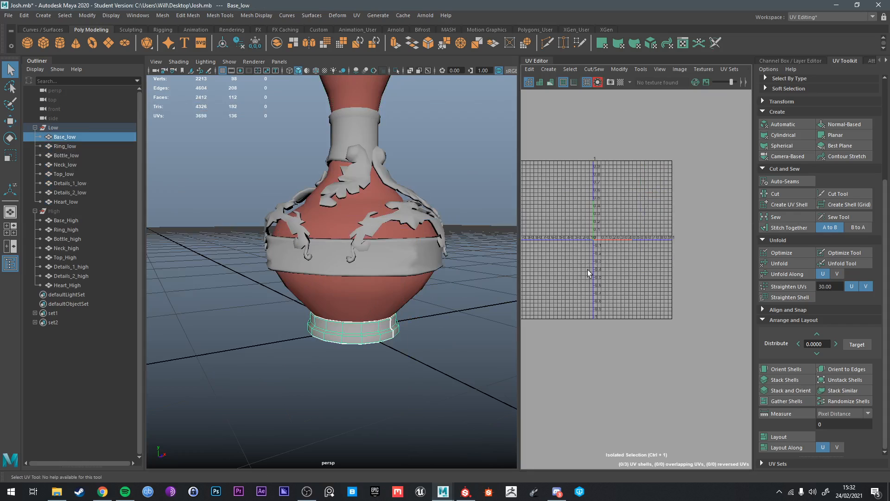
# Step: Select all the low-poly parts except Bottle_low and view their combined UV layout up close
pyautogui.moveTo(266, 133); pyautogui.dragTo(375, 262)
pyautogui.scroll(-3, 375, 262)
pyautogui.moveTo(284, 164); pyautogui.dragTo(389, 314)
pyautogui.scroll(3, 371, 283)
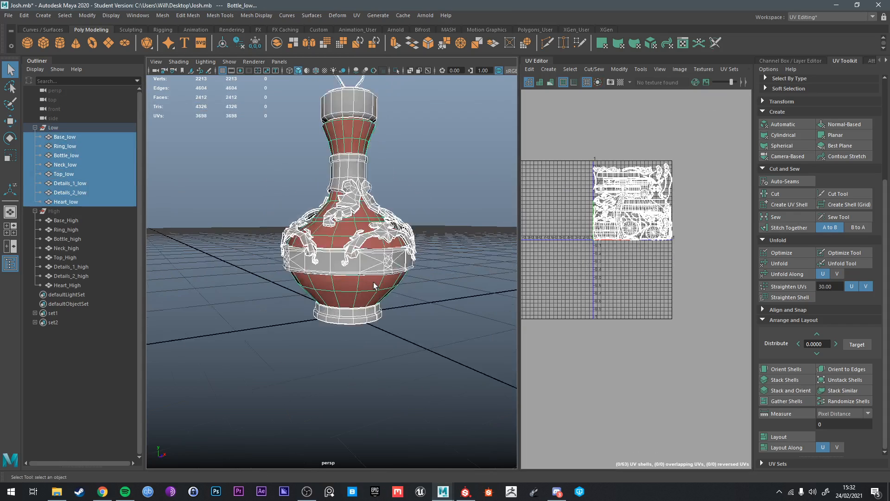
pyautogui.keyDown('shift'); pyautogui.click(366, 292); pyautogui.keyUp('shift')
pyautogui.scroll(6, 643, 217)
pyautogui.keyDown('alt'); pyautogui.moveTo(644, 217); pyautogui.dragTo(620, 260, button='middle'); pyautogui.keyUp('alt')
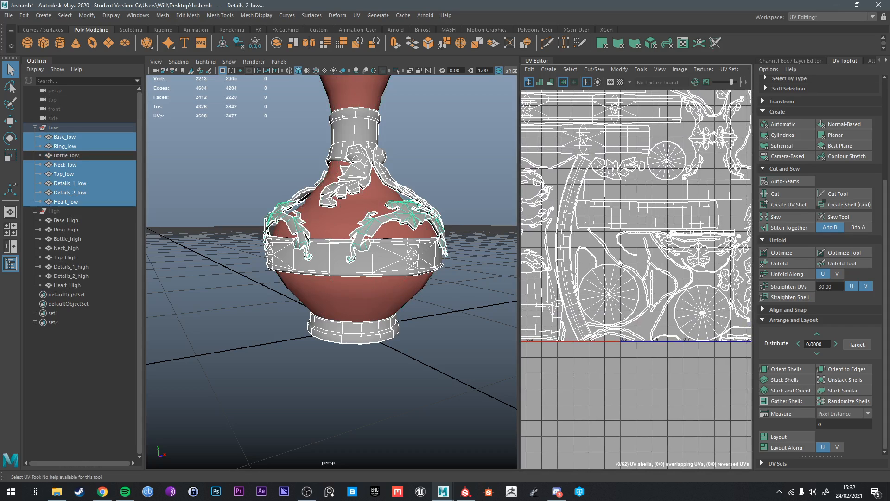
# Step: Locate the base's UV shells in face mode, return to object mode and inspect the base's underside
pyautogui.moveTo(365, 338); pyautogui.dragTo(353, 330, button='right')
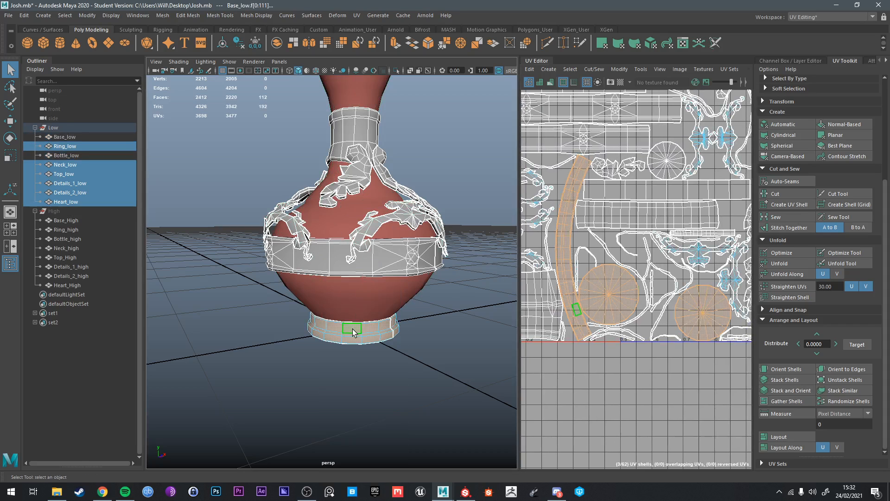
pyautogui.keyDown('alt'); pyautogui.moveTo(461, 303); pyautogui.dragTo(338, 279); pyautogui.keyUp('alt')
pyautogui.scroll(-2, 634, 264)
pyautogui.scroll(-4, 634, 264)
pyautogui.moveTo(337, 260); pyautogui.dragTo(338, 311, button='right')
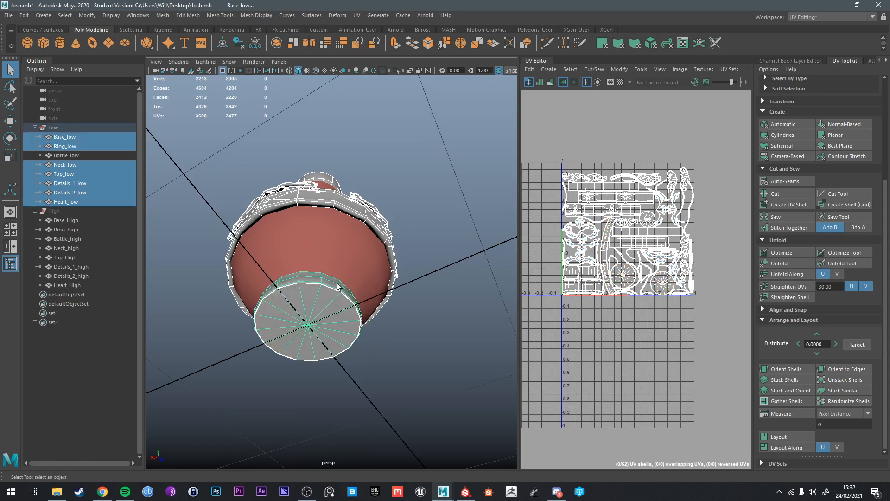
pyautogui.keyDown('alt'); pyautogui.moveTo(338, 312); pyautogui.dragTo(333, 314); pyautogui.keyUp('alt')
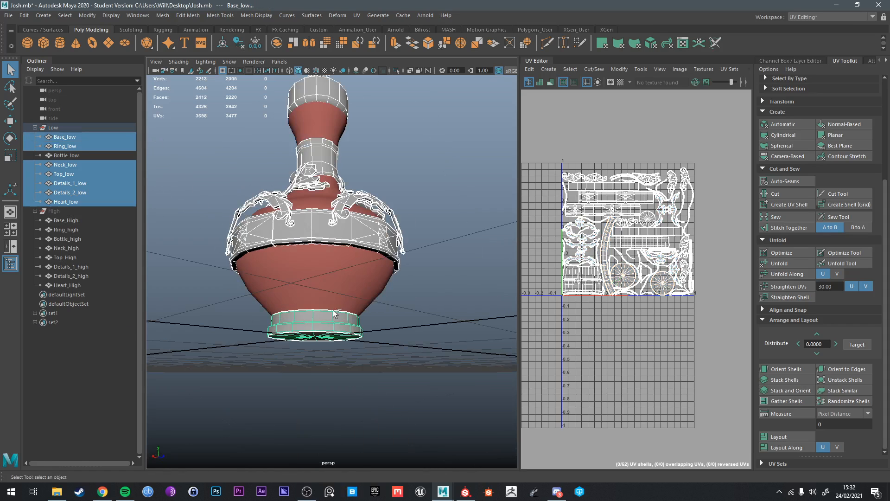
# Step: Show the High group over the low-poly model and select the high-poly base to inspect its underside
pyautogui.click(79, 155)
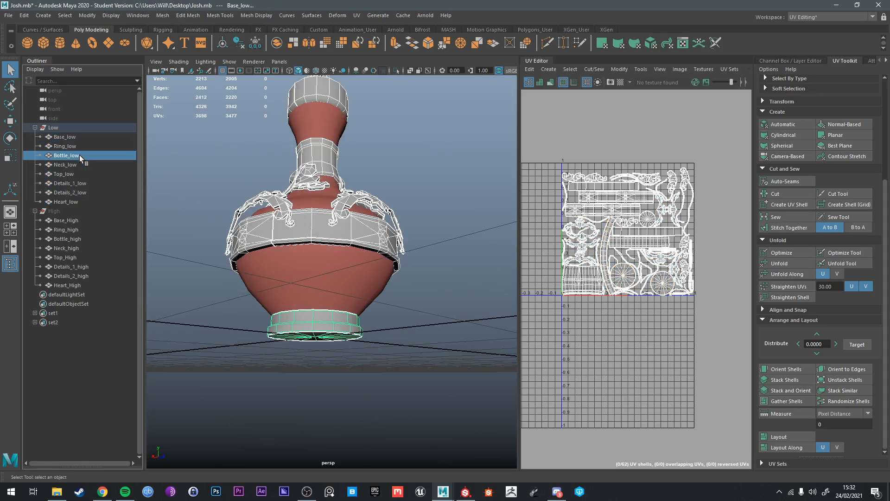
pyautogui.click(59, 212)
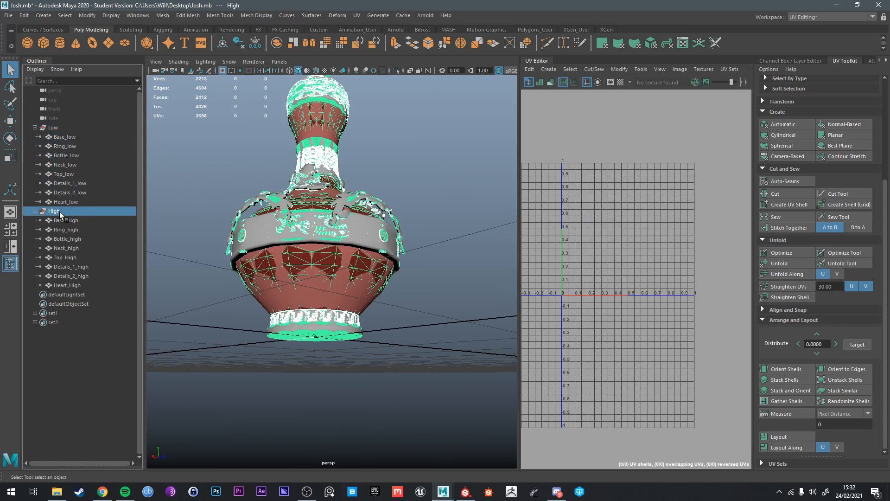
pyautogui.click(215, 331)
pyautogui.scroll(6, 363, 368)
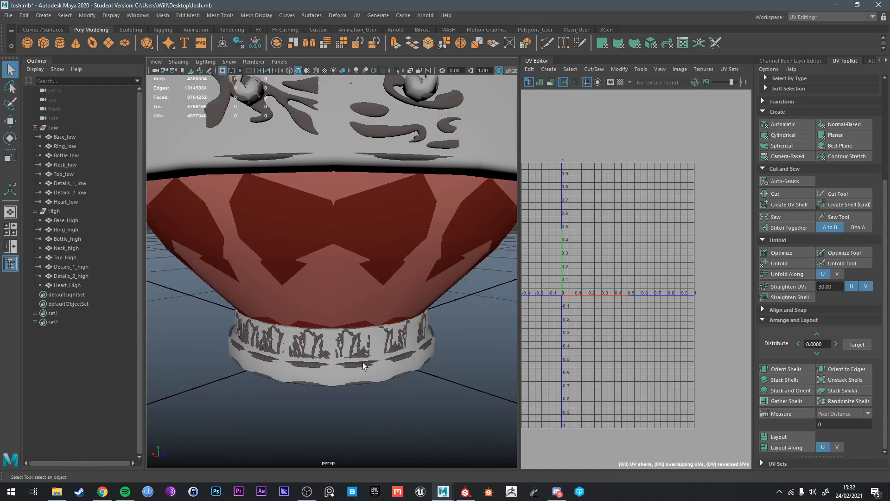
pyautogui.click(362, 366)
pyautogui.keyDown('alt'); pyautogui.moveTo(362, 366); pyautogui.dragTo(404, 328); pyautogui.keyUp('alt')
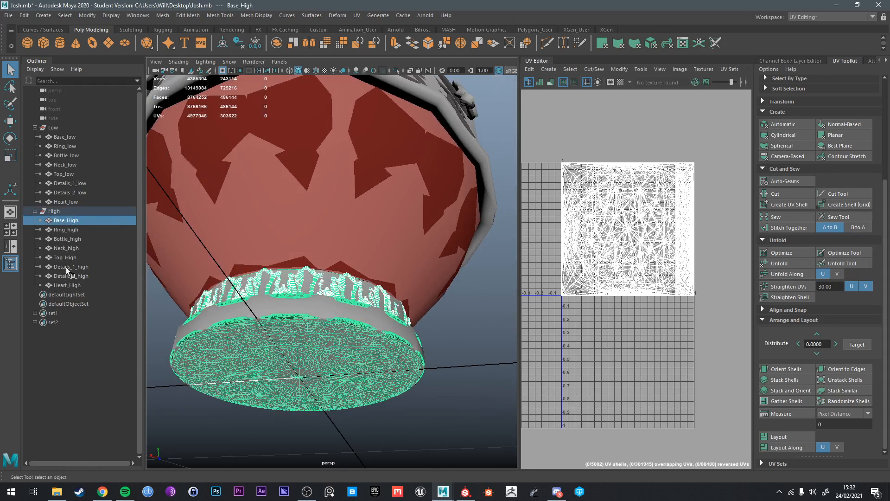
# Step: Rename the high-poly base mesh to Base_high so its suffix matches the baker's _high naming
pyautogui.click(67, 137)
pyautogui.doubleClick(70, 220)
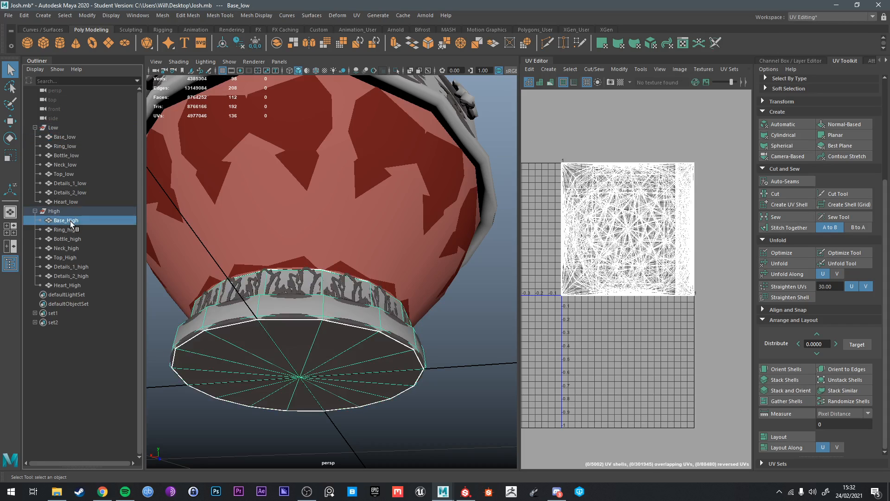
pyautogui.press('BackSpace')
pyautogui.press('BackSpace')
pyautogui.press('BackSpace')
pyautogui.press('BackSpace')
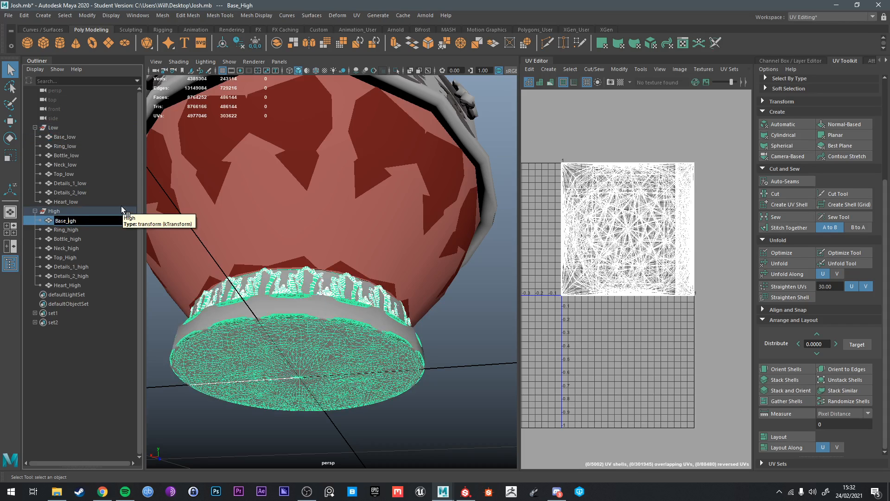
pyautogui.write('high')
pyautogui.press('Return')
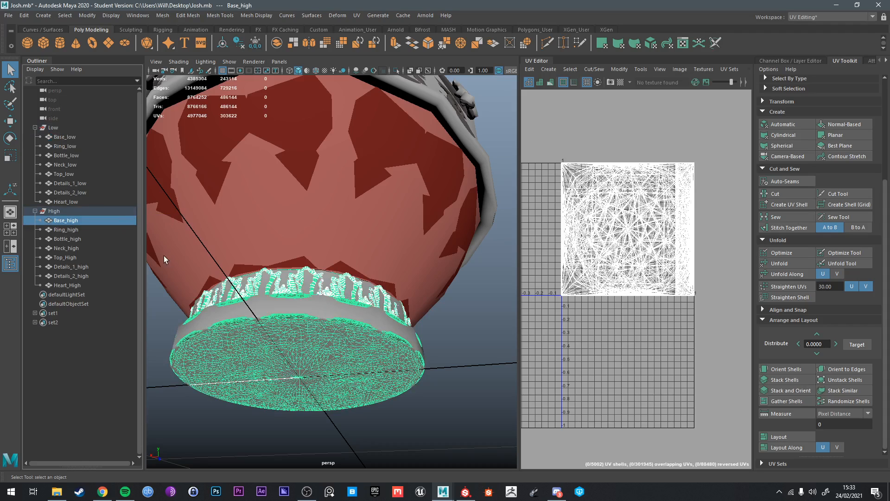
# Step: Rename the high-poly heart mesh to Heart_high
pyautogui.doubleClick(68, 285)
pyautogui.press('BackSpace')
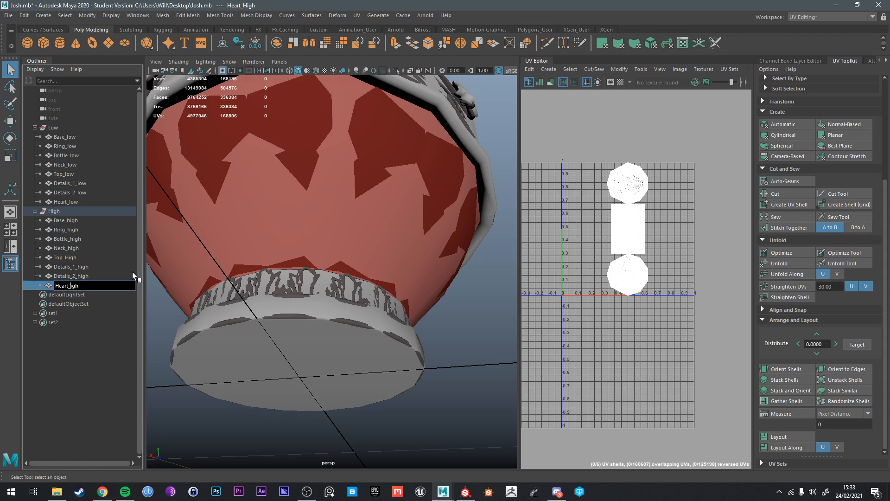
pyautogui.write('h')
pyautogui.press('Return')
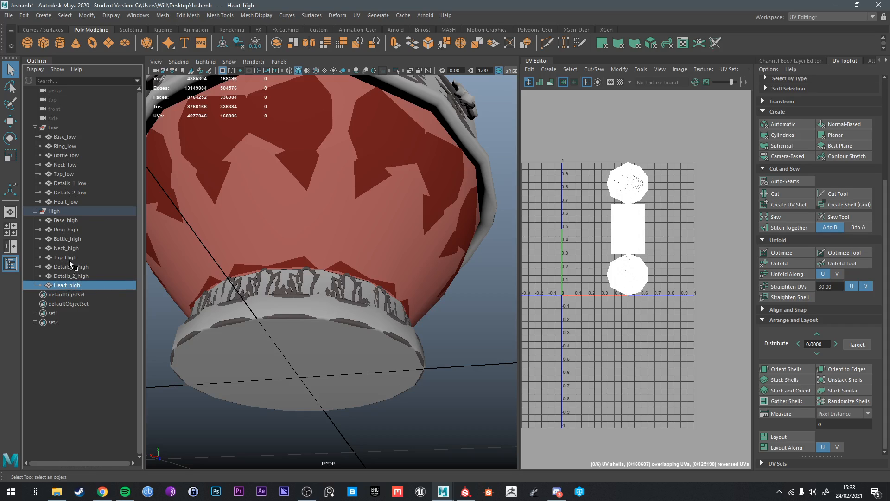
# Step: Switch to Substance Painter and examine the bake on the bottle's top and heart ornament
pyautogui.click(466, 492)
pyautogui.keyDown('alt'); pyautogui.moveTo(532, 158); pyautogui.dragTo(498, 320, button='middle'); pyautogui.keyUp('alt')
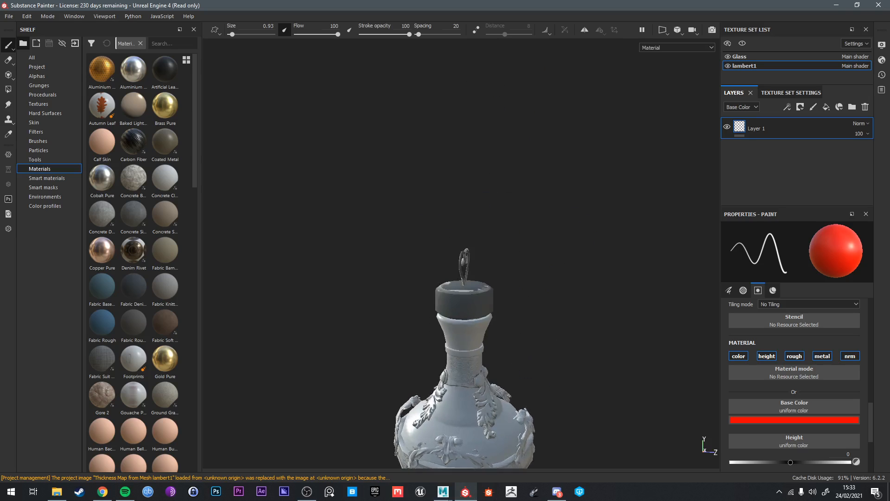
pyautogui.keyDown('alt'); pyautogui.moveTo(497, 320); pyautogui.dragTo(435, 325); pyautogui.keyUp('alt')
pyautogui.keyDown('alt'); pyautogui.moveTo(491, 325); pyautogui.dragTo(470, 379, button='middle'); pyautogui.keyUp('alt')
pyautogui.keyDown('alt'); pyautogui.moveTo(469, 379); pyautogui.dragTo(473, 417); pyautogui.keyUp('alt')
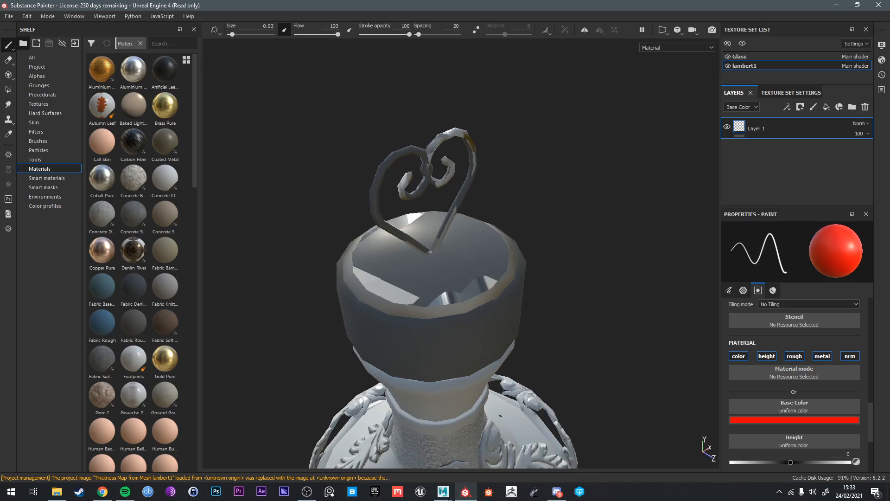
# Step: Return to Maya and rename the high-poly top mesh to Top_high with a lowercase suffix
pyautogui.moveTo(444, 493)
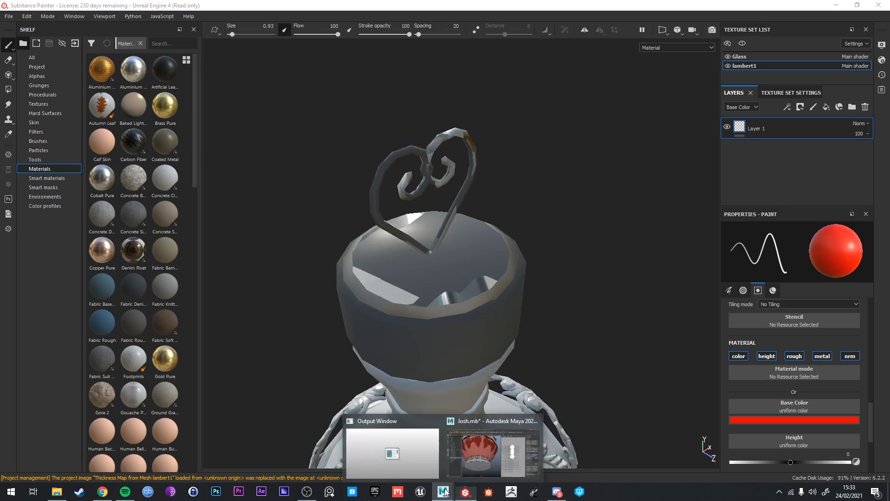
pyautogui.click(493, 450)
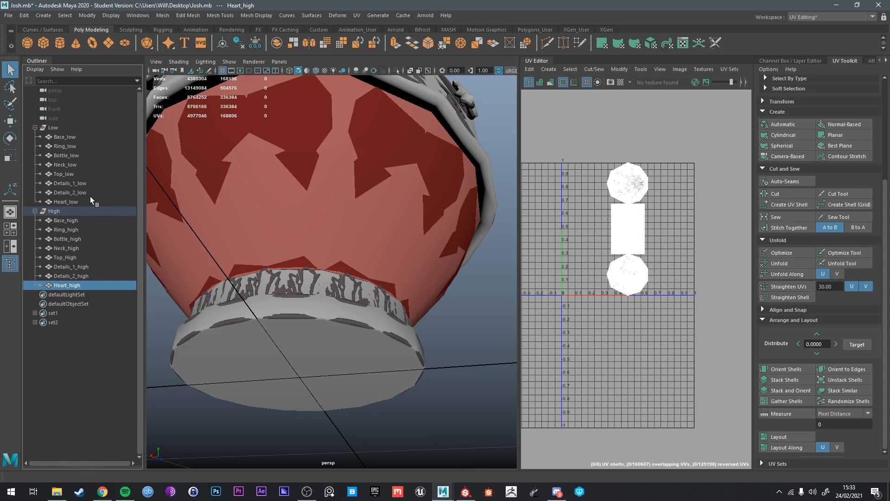
pyautogui.click(65, 174)
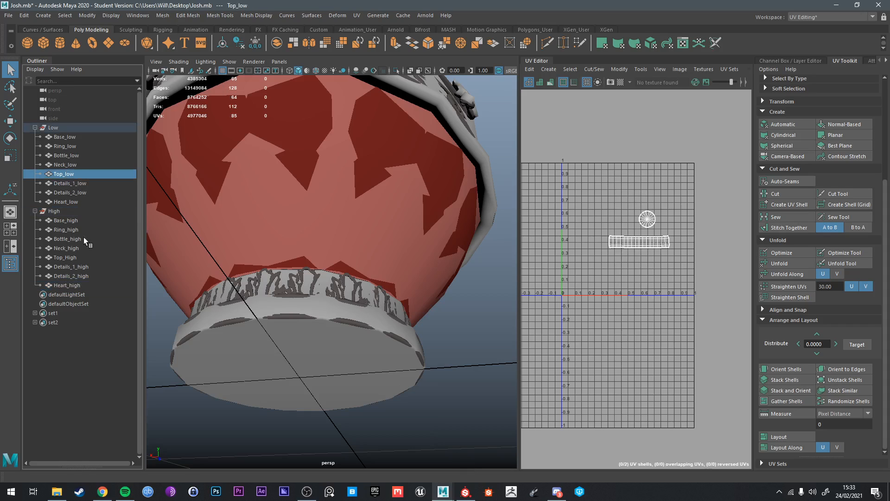
pyautogui.doubleClick(66, 259)
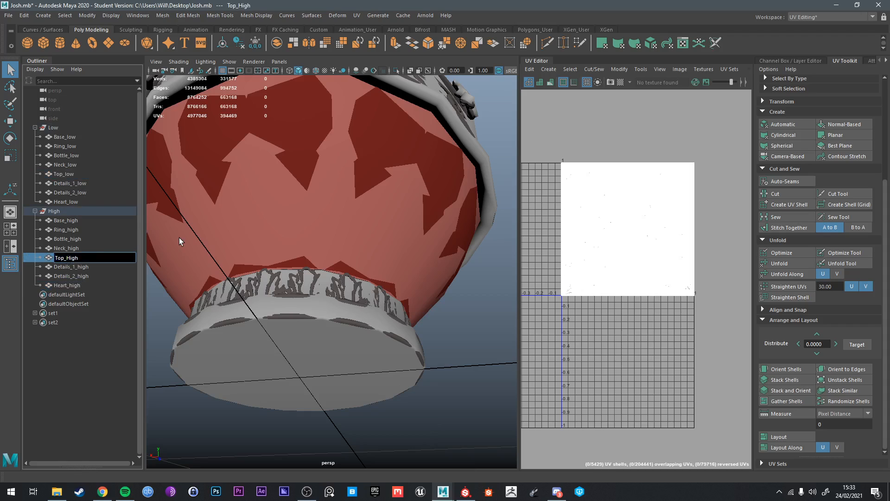
pyautogui.press('BackSpace')
pyautogui.write('h')
pyautogui.press('Return')
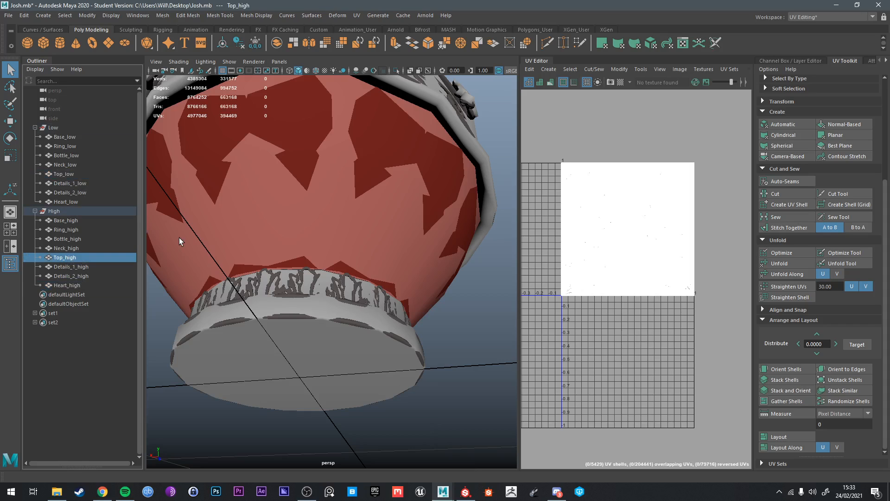
# Step: Select all the high-poly meshes from Base_high through Heart_high
pyautogui.press('f')
pyautogui.scroll(-10, 334, 236)
pyautogui.keyDown('alt'); pyautogui.moveTo(332, 235); pyautogui.dragTo(338, 258); pyautogui.keyUp('alt')
pyautogui.moveTo(338, 259); pyautogui.dragTo(385, 209, button='right')
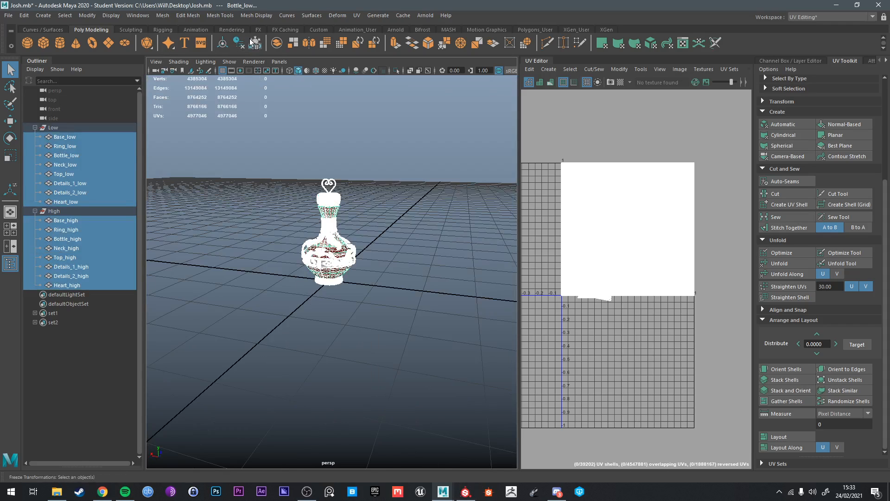
pyautogui.click(216, 252)
pyautogui.click(87, 221)
pyautogui.keyDown('shift'); pyautogui.click(80, 285); pyautogui.keyUp('shift')
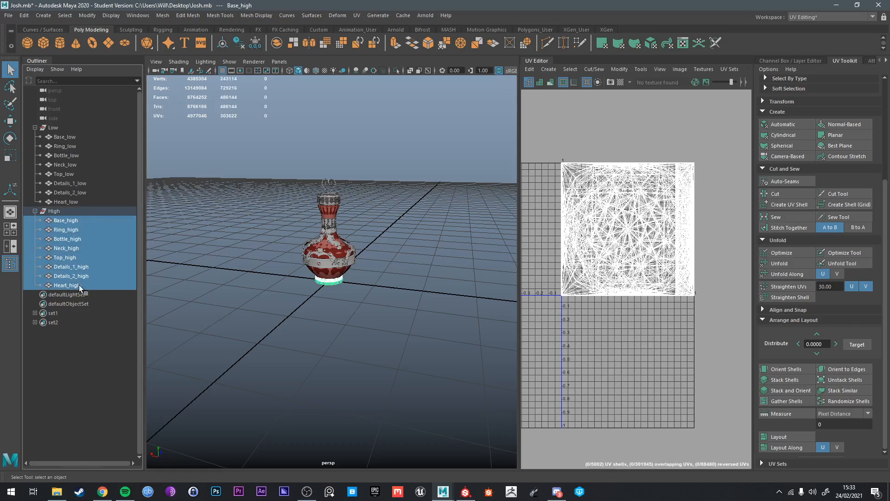
pyautogui.press('f')
pyautogui.keyDown('alt'); pyautogui.moveTo(343, 239); pyautogui.dragTo(366, 139); pyautogui.keyUp('alt')
# Step: Export the selected high-poly meshes as FBX, overwriting Josh2_high.fbx on the Desktop
pyautogui.click(9, 15)
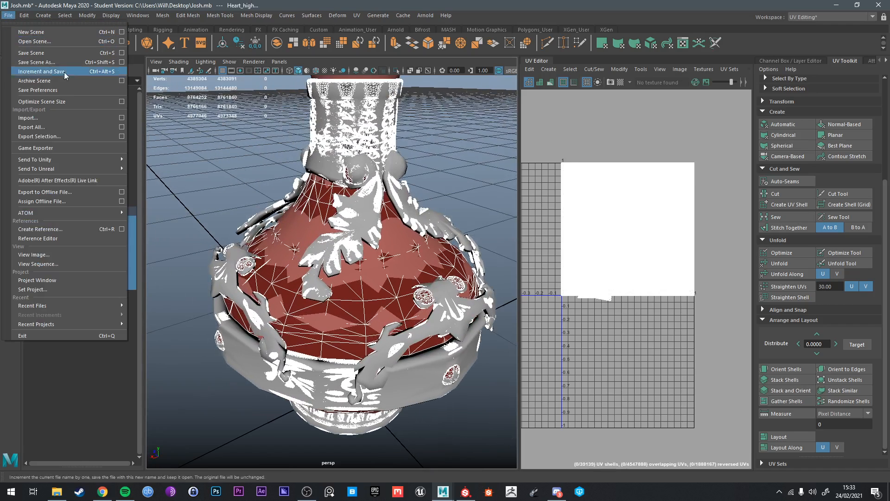
pyautogui.click(57, 136)
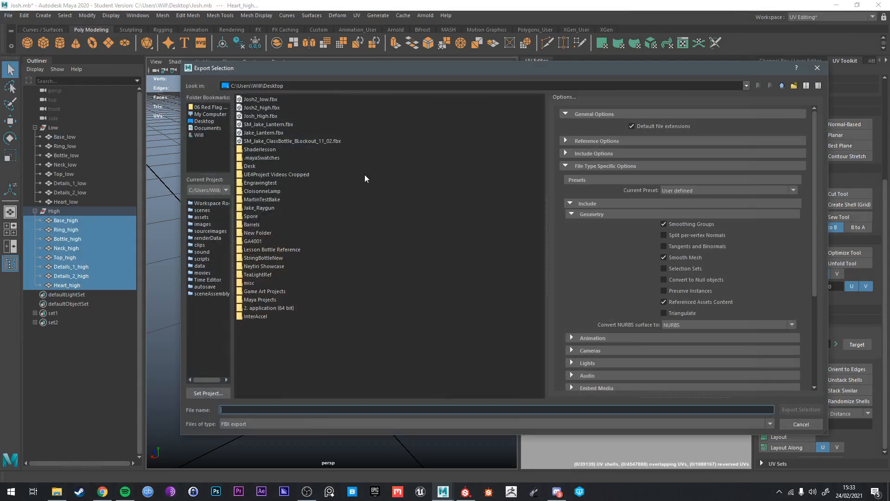
pyautogui.doubleClick(262, 107)
pyautogui.click(485, 262)
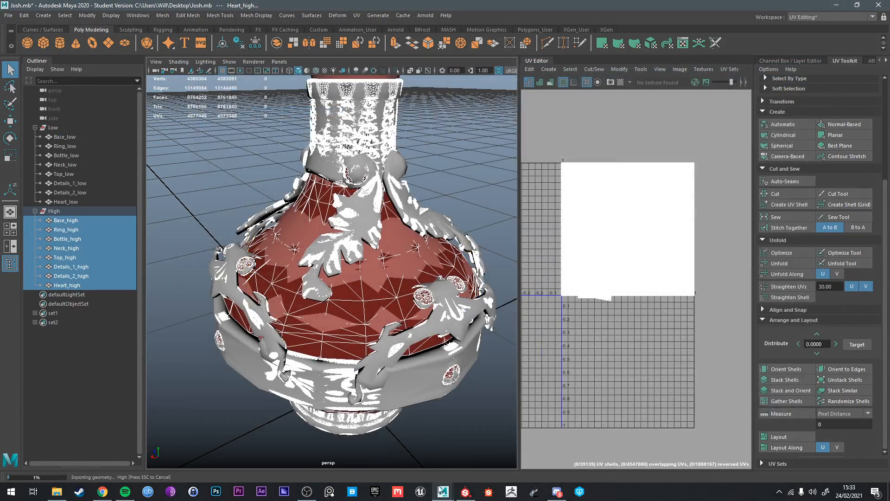
# Step: Switch to Substance Painter, open the mesh map baking settings and save them
pyautogui.click(465, 492)
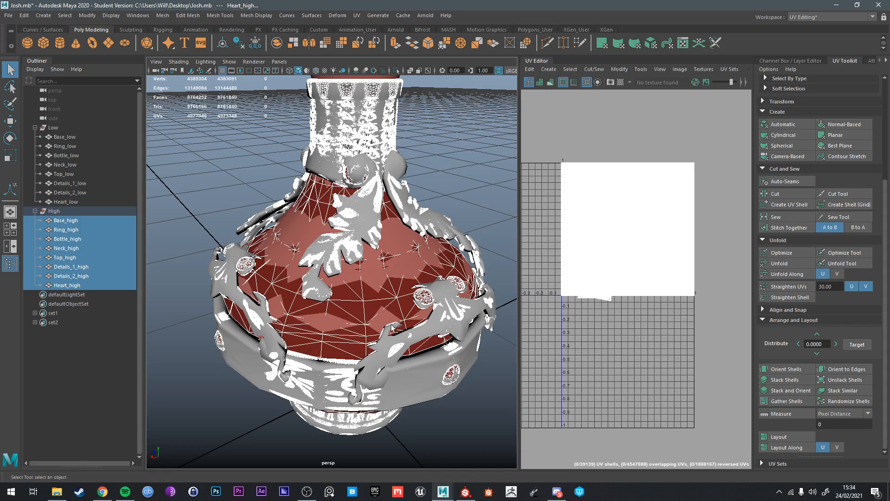
pyautogui.click(465, 491)
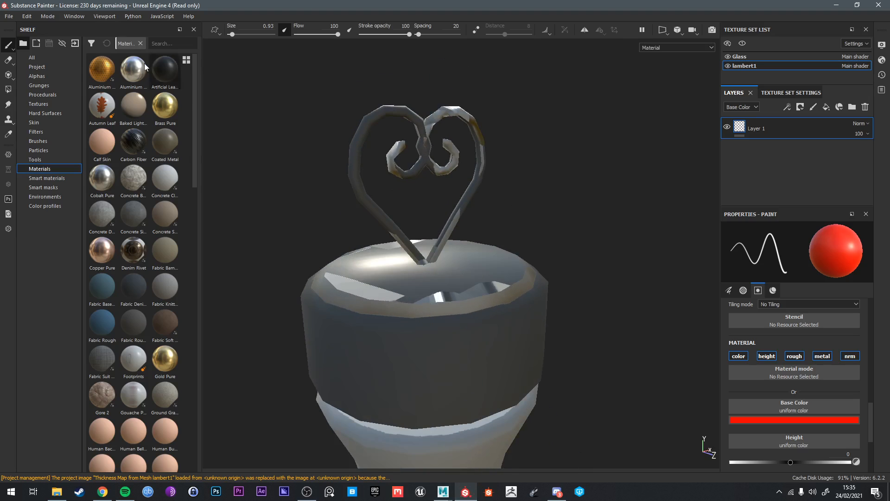
pyautogui.click(9, 17)
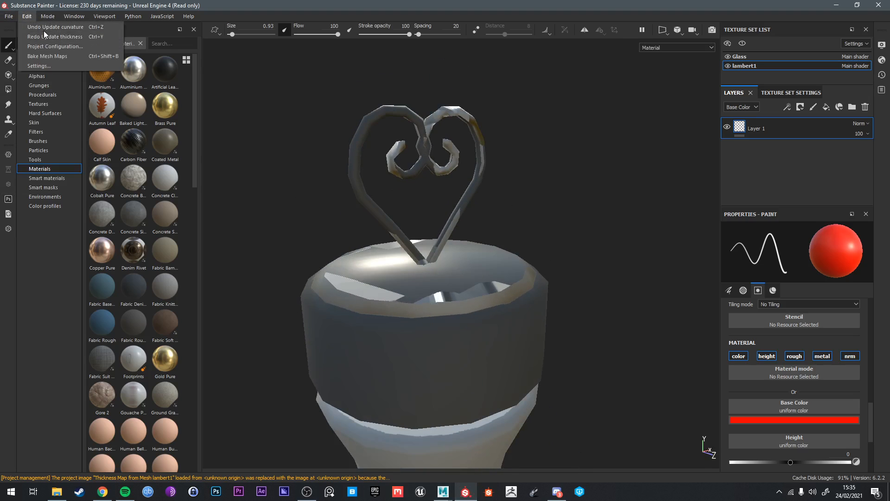
pyautogui.click(47, 56)
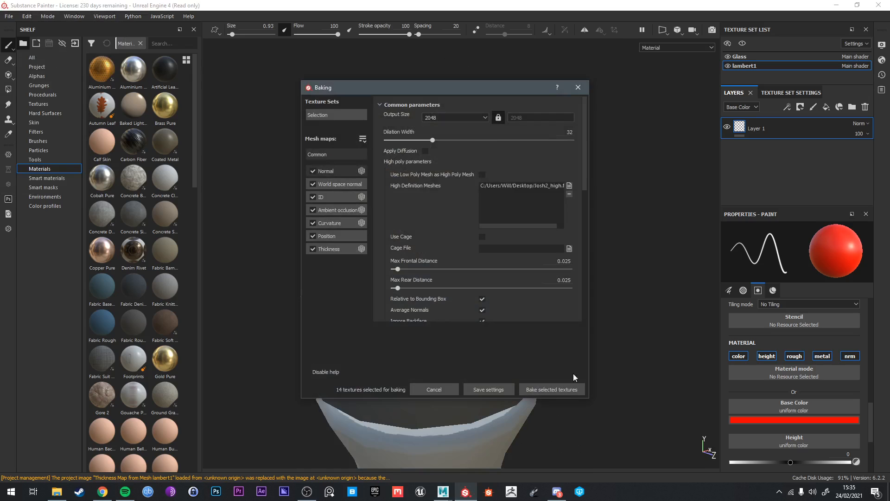
pyautogui.click(493, 388)
# Step: Check the project configuration for the low-poly mesh file, then view the bottle's upper part
pyautogui.click(23, 17)
pyautogui.click(52, 44)
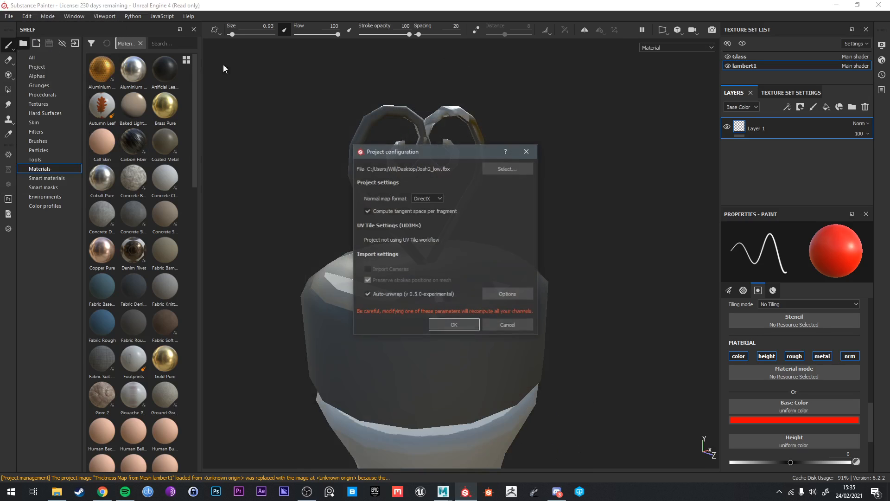
pyautogui.moveTo(465, 245); pyautogui.dragTo(499, 247, button='middle')
pyautogui.scroll(-3, 499, 247)
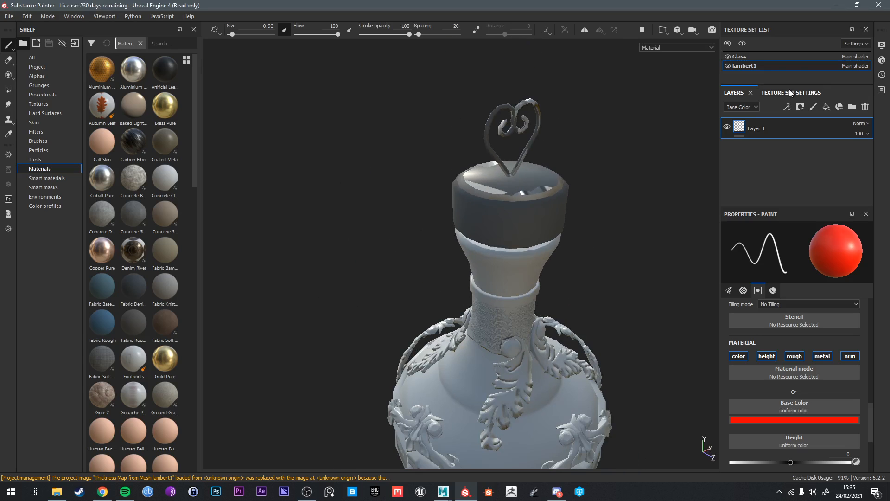
# Step: Reload Josh2_high as the high-definition mesh and bake the selected mesh maps
pyautogui.click(792, 93)
pyautogui.click(834, 130)
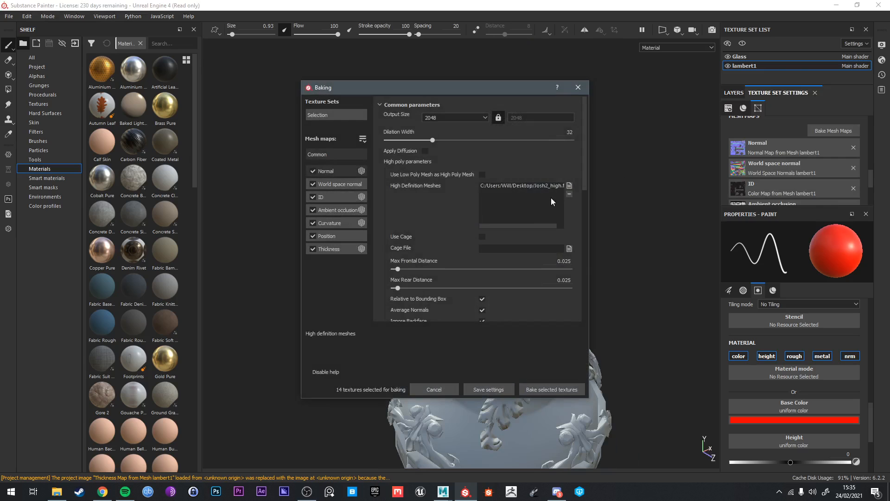
pyautogui.click(569, 186)
pyautogui.scroll(-5, 491, 224)
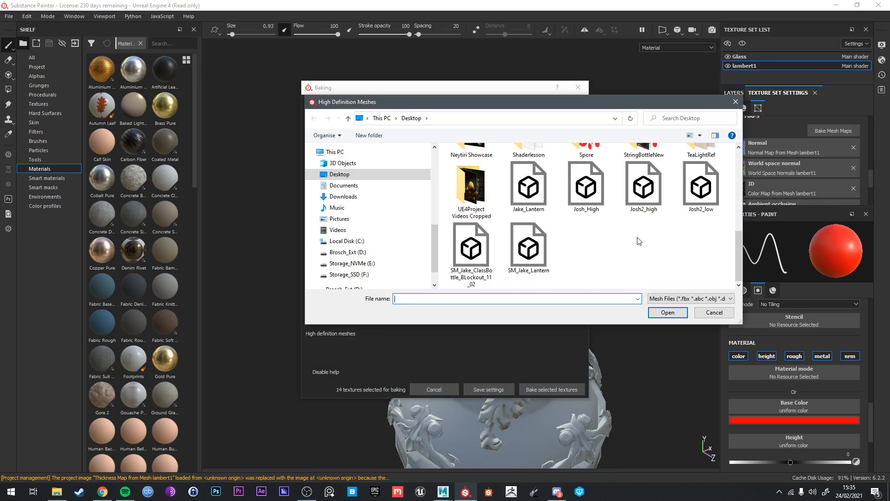
pyautogui.doubleClick(646, 195)
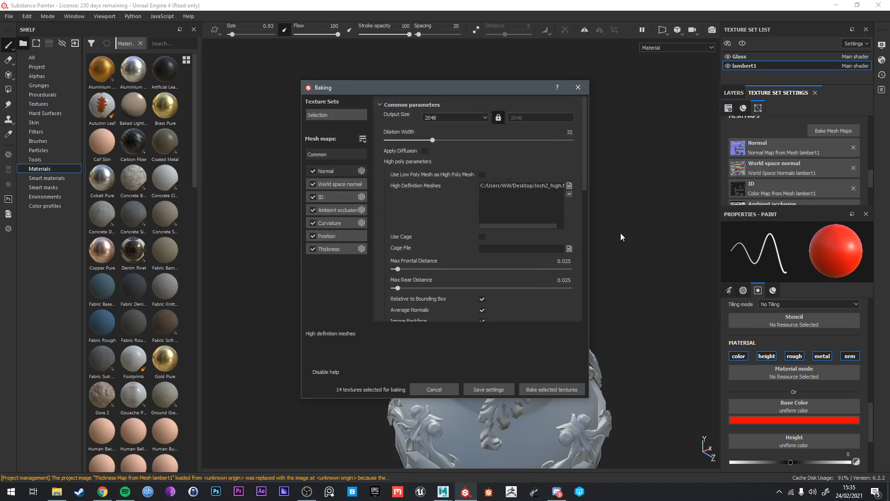
pyautogui.click(542, 389)
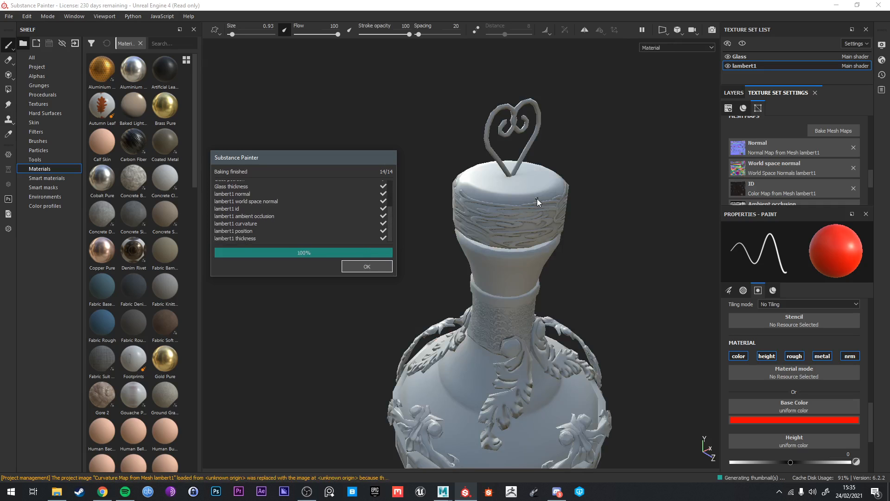
pyautogui.click(367, 266)
# Step: Inspect the baked detail on the bottle's top, decorative band and base
pyautogui.keyDown('alt'); pyautogui.moveTo(642, 432); pyautogui.dragTo(653, 404); pyautogui.keyUp('alt')
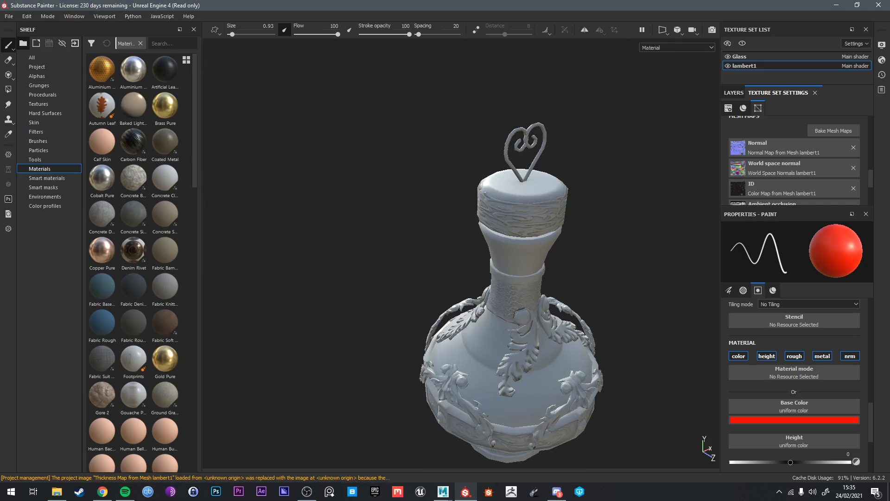
pyautogui.keyDown('alt'); pyautogui.moveTo(653, 404); pyautogui.dragTo(653, 315, button='middle'); pyautogui.keyUp('alt')
pyautogui.scroll(5, 482, 232)
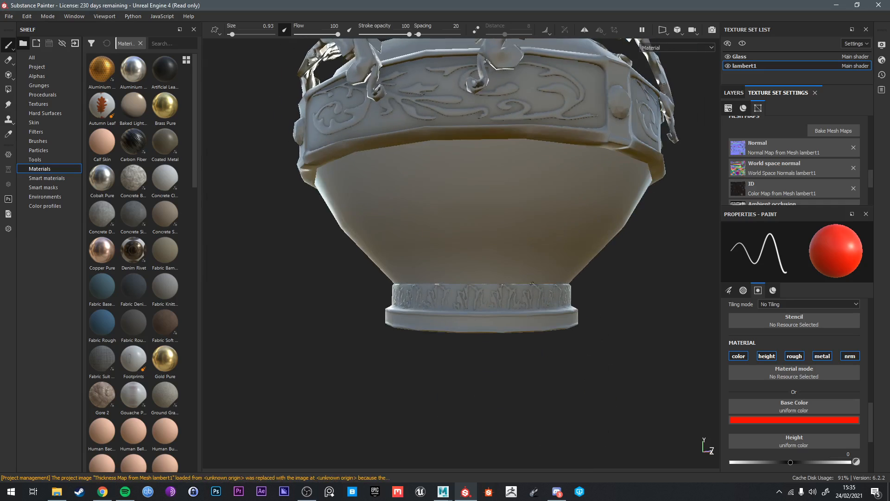
pyautogui.keyDown('shift'); pyautogui.moveTo(532, 283); pyautogui.dragTo(501, 304, button='right'); pyautogui.keyUp('shift')
pyautogui.keyDown('alt'); pyautogui.moveTo(541, 253); pyautogui.dragTo(546, 312, button='middle'); pyautogui.keyUp('alt')
pyautogui.keyDown('alt'); pyautogui.moveTo(547, 312); pyautogui.dragTo(541, 212); pyautogui.keyUp('alt')
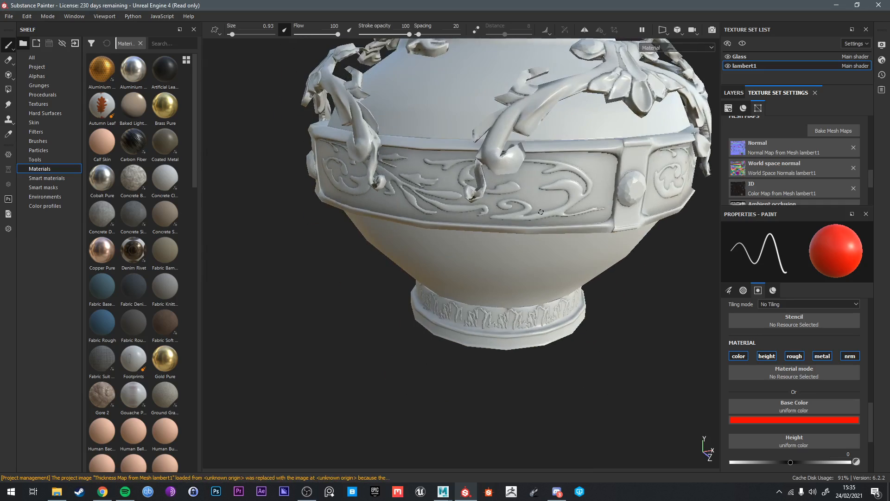
pyautogui.keyDown('alt'); pyautogui.moveTo(541, 212); pyautogui.dragTo(544, 263, button='middle'); pyautogui.keyUp('alt')
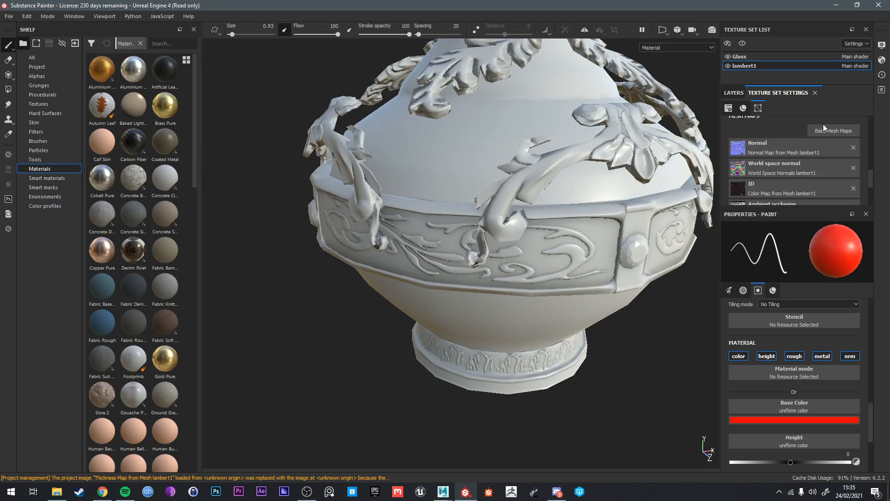
# Step: Choose an antialiasing level for the bake and bake the selected mesh maps again
pyautogui.click(824, 128)
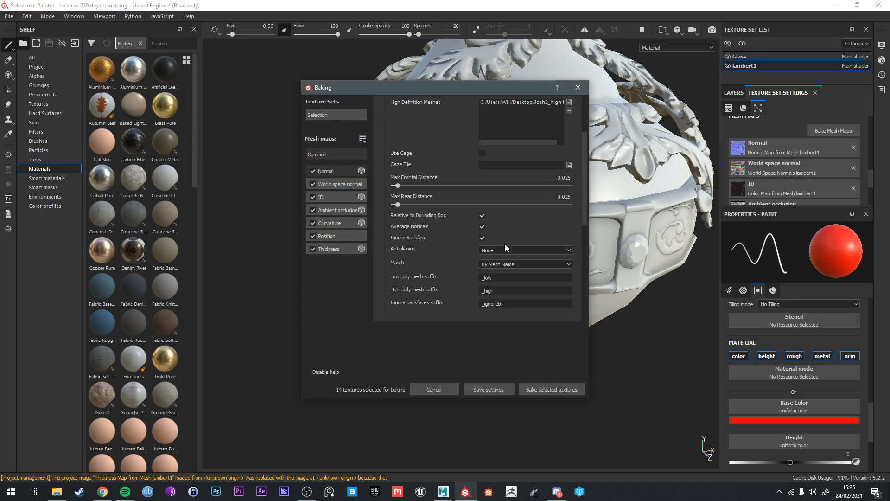
pyautogui.click(506, 250)
pyautogui.click(519, 263)
pyautogui.click(546, 388)
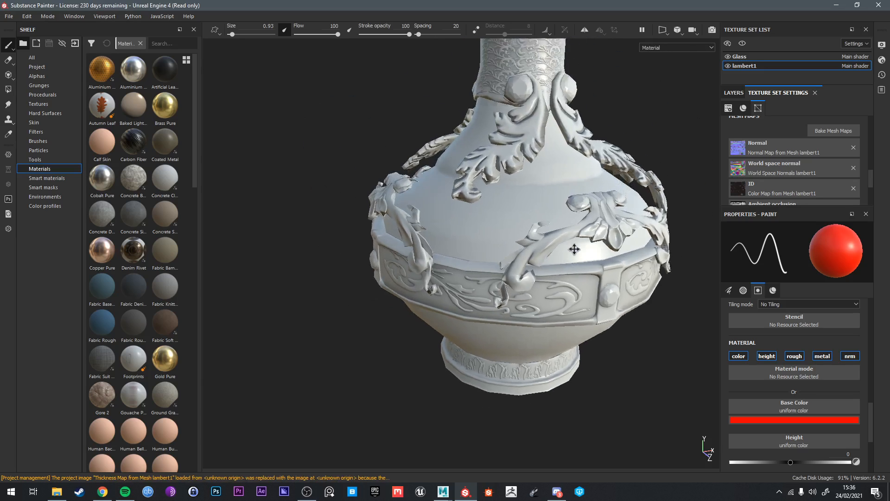
# Step: Examine the rebaked leaf ornaments, engraved band, neck and base from several angles
pyautogui.keyDown('alt'); pyautogui.moveTo(575, 249); pyautogui.dragTo(572, 279, button='middle'); pyautogui.keyUp('alt')
pyautogui.keyDown('alt'); pyautogui.moveTo(572, 279); pyautogui.dragTo(557, 260); pyautogui.keyUp('alt')
pyautogui.keyDown('alt'); pyautogui.moveTo(631, 241); pyautogui.dragTo(589, 240, button='middle'); pyautogui.keyUp('alt')
pyautogui.keyDown('alt'); pyautogui.moveTo(510, 260); pyautogui.dragTo(445, 282, button='right'); pyautogui.keyUp('alt')
pyautogui.keyDown('alt'); pyautogui.moveTo(445, 283); pyautogui.dragTo(575, 278); pyautogui.keyUp('alt')
pyautogui.keyDown('alt'); pyautogui.moveTo(575, 279); pyautogui.dragTo(478, 283, button='middle'); pyautogui.keyUp('alt')
pyautogui.moveTo(478, 283)
pyautogui.keyDown('alt'); pyautogui.mouseDown(button='right')
pyautogui.moveTo(527, 289)
pyautogui.moveTo(471, 297)
pyautogui.mouseUp(button='right'); pyautogui.keyUp('alt')
pyautogui.keyDown('alt'); pyautogui.moveTo(520, 278); pyautogui.dragTo(585, 263, button='middle'); pyautogui.keyUp('alt')
pyautogui.keyDown('alt'); pyautogui.moveTo(585, 264); pyautogui.dragTo(620, 233); pyautogui.keyUp('alt')
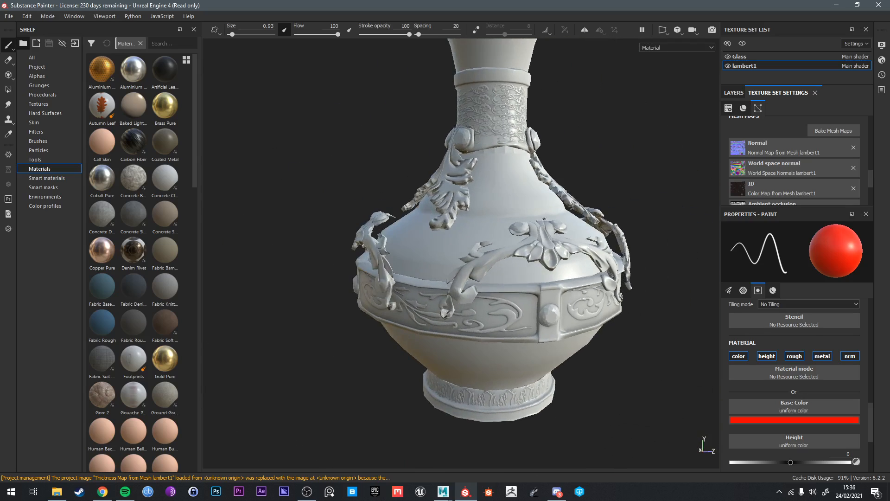
pyautogui.keyDown('alt'); pyautogui.moveTo(542, 243); pyautogui.dragTo(617, 221, button='middle'); pyautogui.keyUp('alt')
pyautogui.keyDown('alt'); pyautogui.moveTo(617, 220); pyautogui.dragTo(527, 232); pyautogui.keyUp('alt')
pyautogui.keyDown('alt'); pyautogui.moveTo(527, 232); pyautogui.dragTo(438, 253, button='middle'); pyautogui.keyUp('alt')
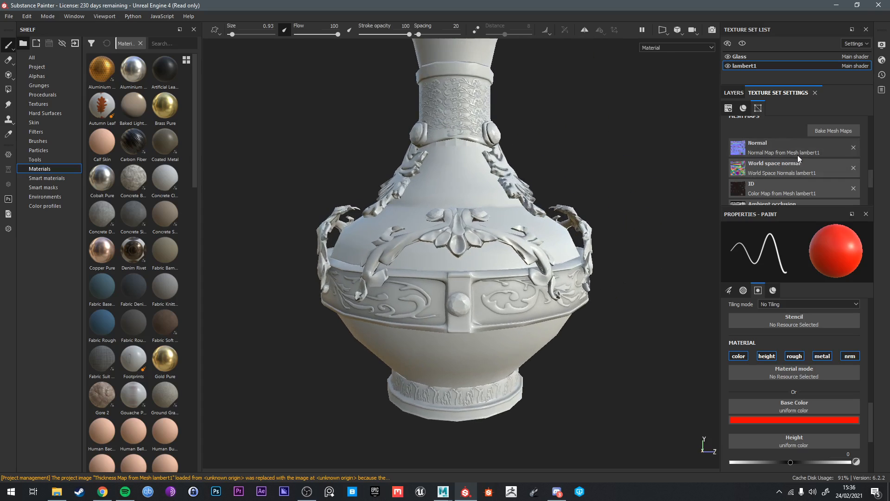
# Step: Return to the layer stack and search the shelf's materials for "bron"
pyautogui.click(733, 93)
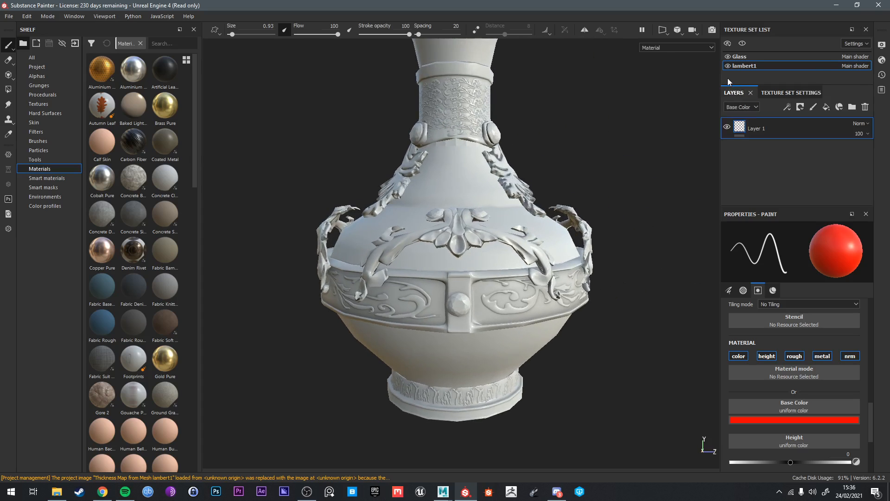
pyautogui.click(164, 44)
pyautogui.write('brom')
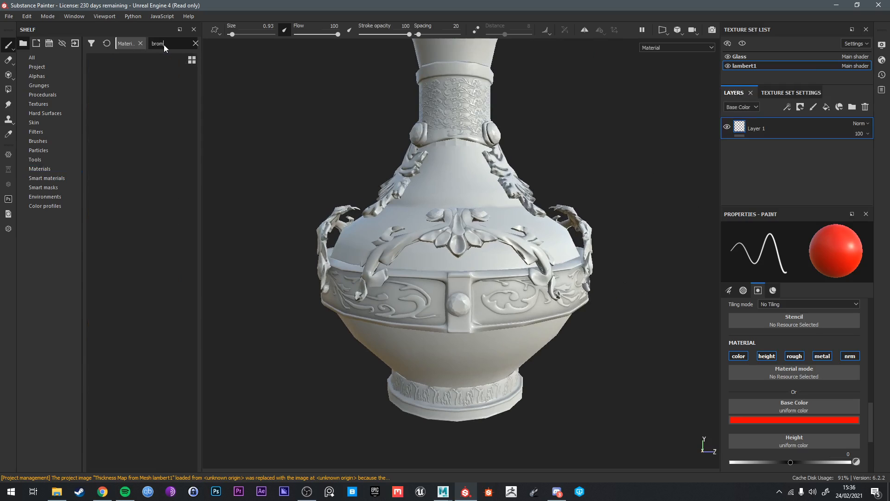
pyautogui.press('BackSpace')
pyautogui.write('n')
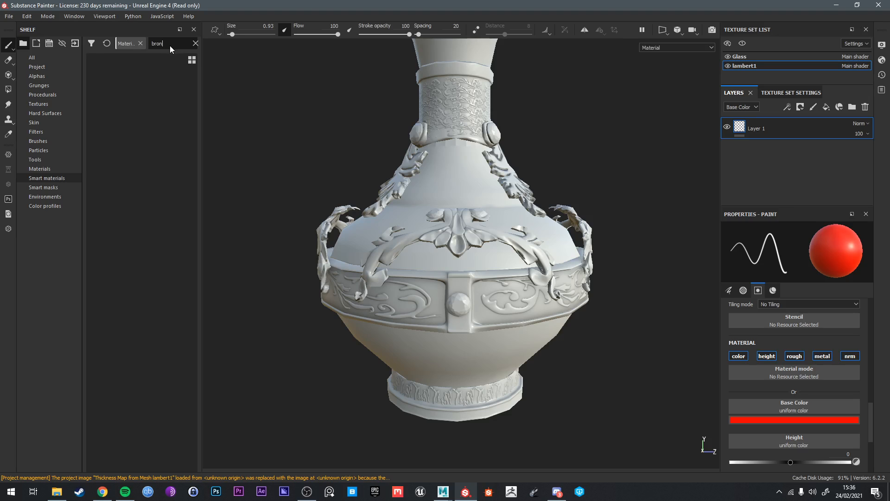
# Step: Search the smart materials for "iro" and apply Iron Forged Old to the bottle's metal parts
pyautogui.click(107, 44)
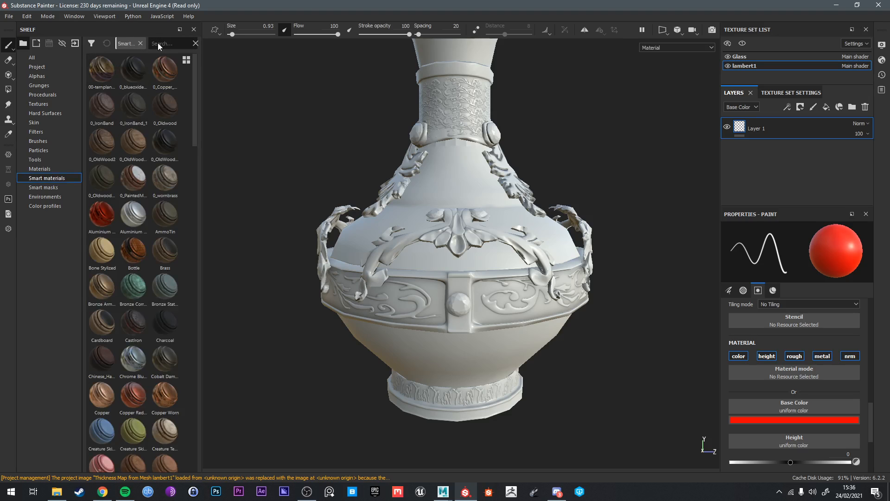
pyautogui.write('bron')
pyautogui.press('BackSpace')
pyautogui.press('BackSpace')
pyautogui.press('BackSpace')
pyautogui.press('BackSpace')
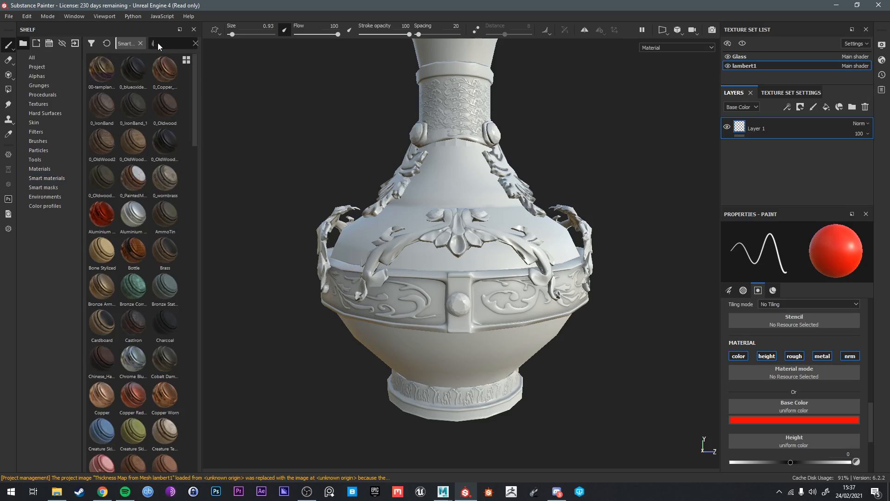
pyautogui.write('iro')
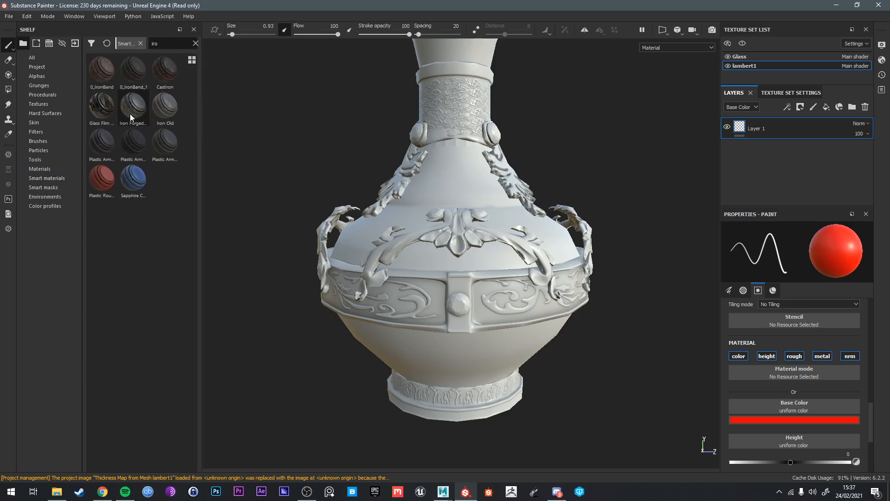
pyautogui.moveTo(160, 111)
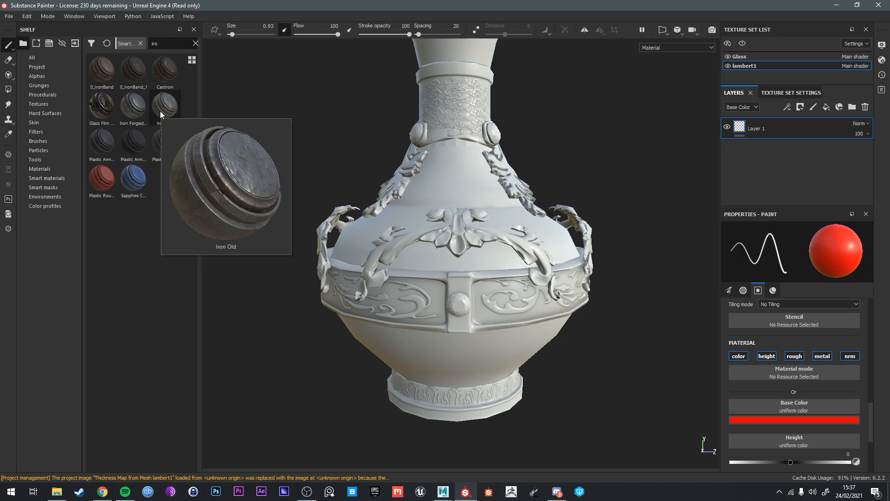
pyautogui.moveTo(142, 111); pyautogui.dragTo(533, 312)
# Step: Add a white mask with a color selection to Iron Forged Old and pick the decorative band's ID color
pyautogui.keyDown('alt'); pyautogui.moveTo(532, 312); pyautogui.dragTo(580, 348, button='right'); pyautogui.keyUp('alt')
pyautogui.keyDown('alt'); pyautogui.moveTo(580, 348); pyautogui.dragTo(487, 297); pyautogui.keyUp('alt')
pyautogui.keyDown('alt'); pyautogui.moveTo(487, 297); pyautogui.dragTo(469, 307, button='right'); pyautogui.keyUp('alt')
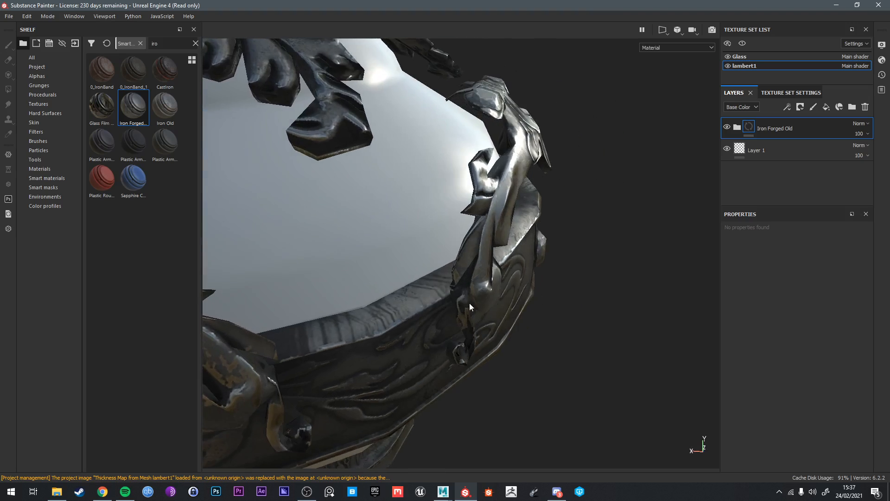
pyautogui.keyDown('alt'); pyautogui.moveTo(470, 304); pyautogui.dragTo(447, 302); pyautogui.keyUp('alt')
pyautogui.keyDown('alt'); pyautogui.moveTo(447, 301); pyautogui.dragTo(385, 267, button='right'); pyautogui.keyUp('alt')
pyautogui.keyDown('alt'); pyautogui.moveTo(385, 266); pyautogui.dragTo(404, 244); pyautogui.keyUp('alt')
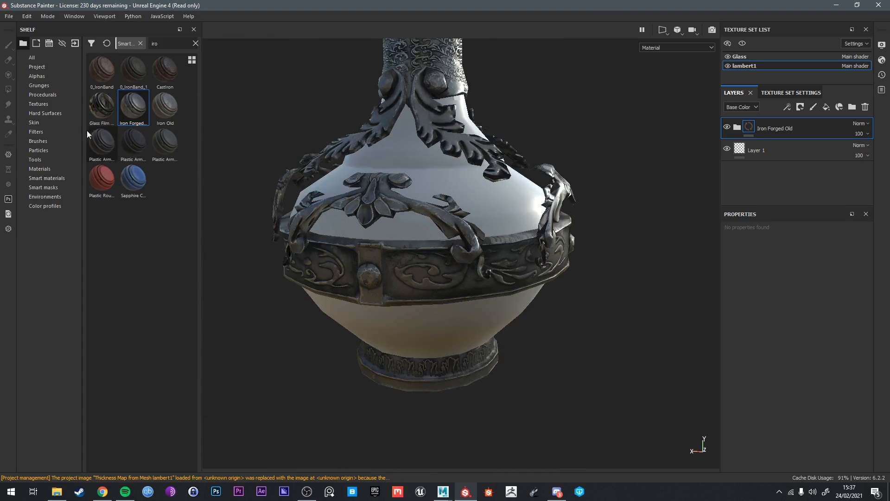
pyautogui.rightClick(764, 133)
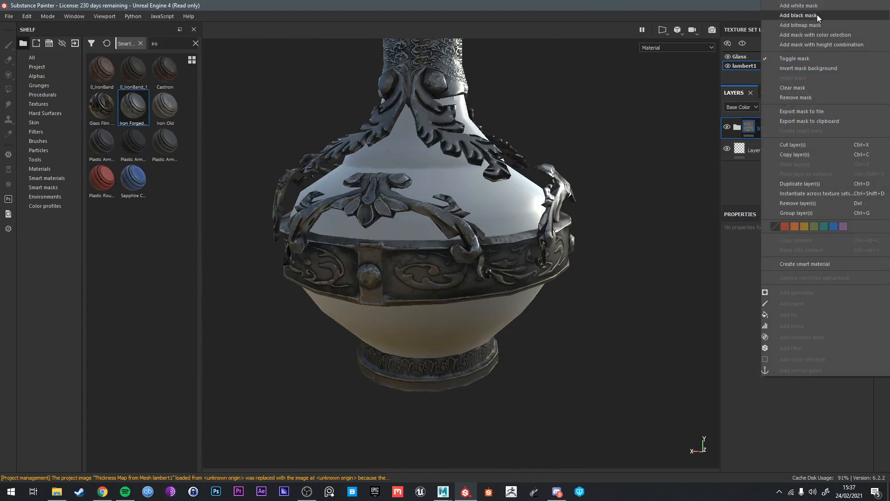
pyautogui.click(791, 6)
pyautogui.rightClick(774, 130)
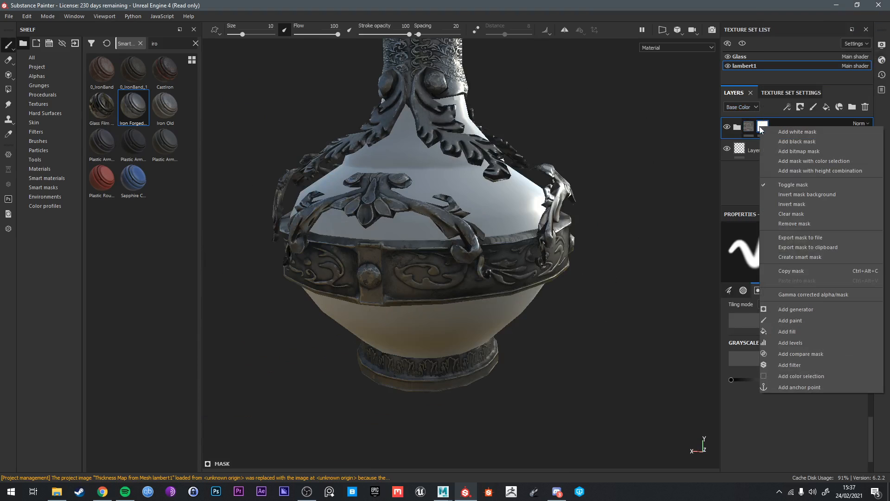
pyautogui.click(806, 375)
pyautogui.click(835, 324)
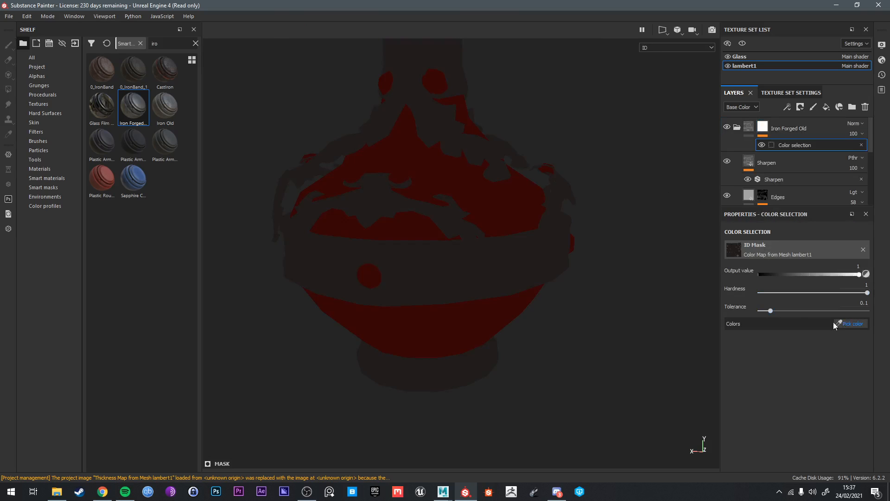
pyautogui.click(465, 277)
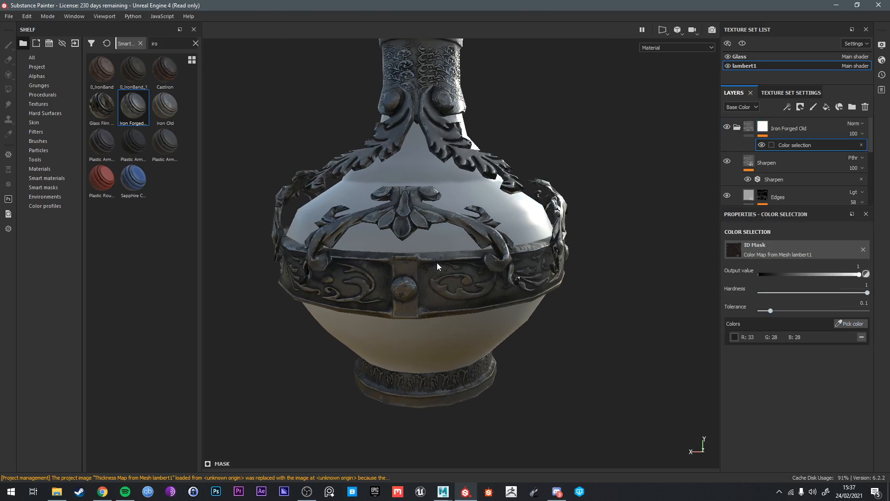
# Step: Remove the picked ID color from the color selection and pick the decorative band's color again
pyautogui.click(864, 328)
pyautogui.click(456, 287)
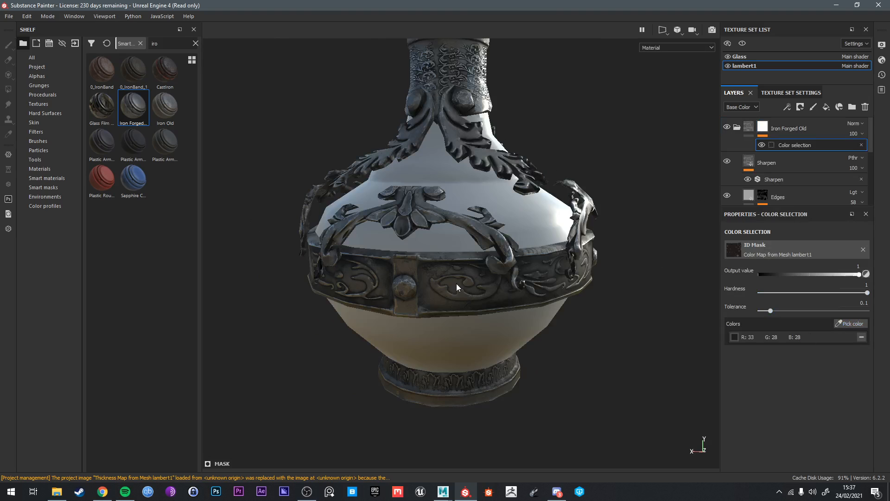
pyautogui.keyDown('alt'); pyautogui.moveTo(442, 298); pyautogui.dragTo(609, 292); pyautogui.keyUp('alt')
pyautogui.click(861, 335)
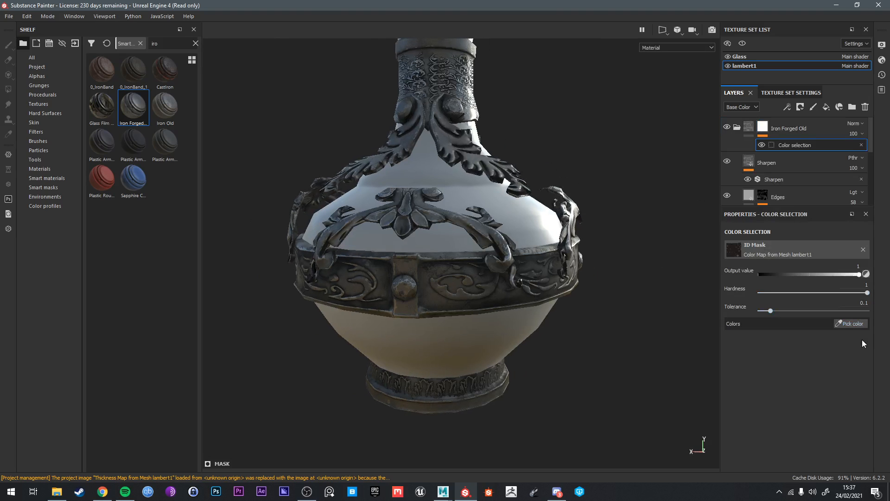
pyautogui.click(853, 323)
pyautogui.click(563, 276)
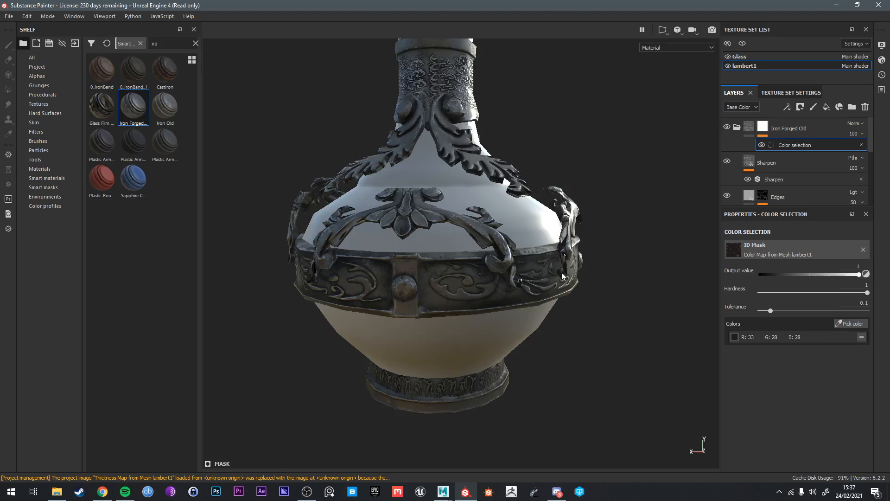
# Step: Make the color selection exclude the gems: pick their red ID color, set the output value to 0 and remove the dark color
pyautogui.click(851, 324)
pyautogui.click(398, 271)
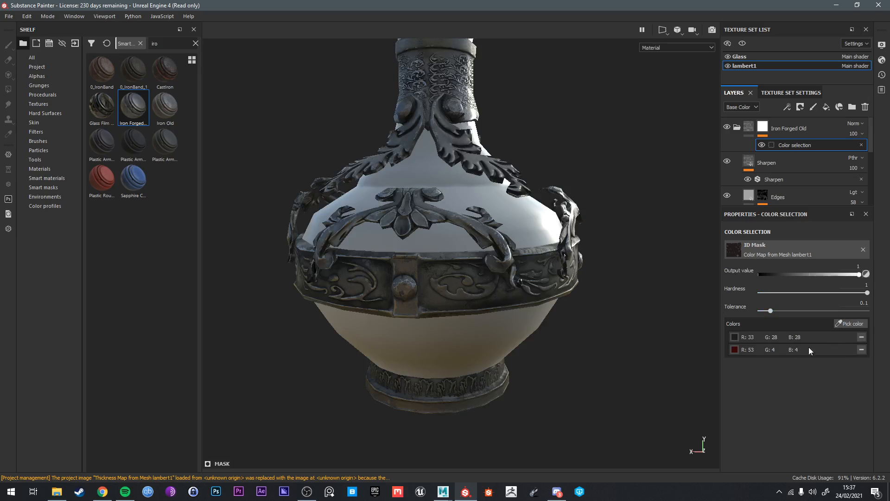
pyautogui.moveTo(858, 275); pyautogui.dragTo(889, 278)
pyautogui.click(854, 326)
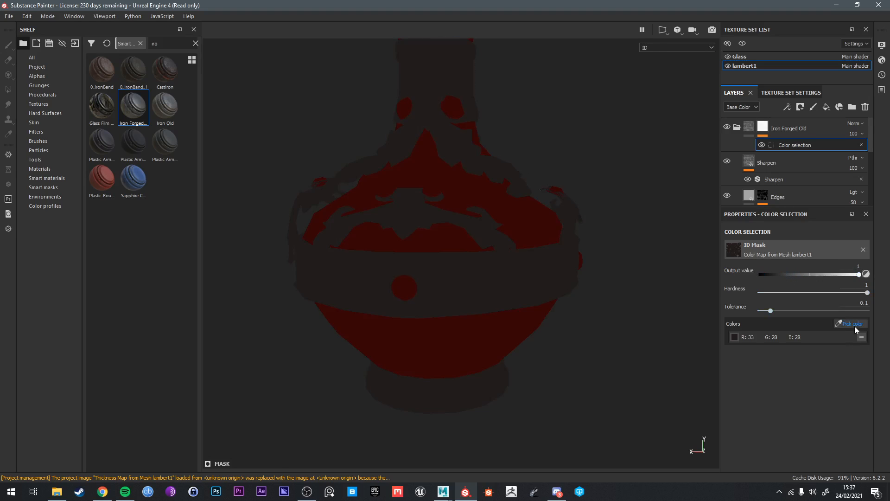
pyautogui.click(417, 289)
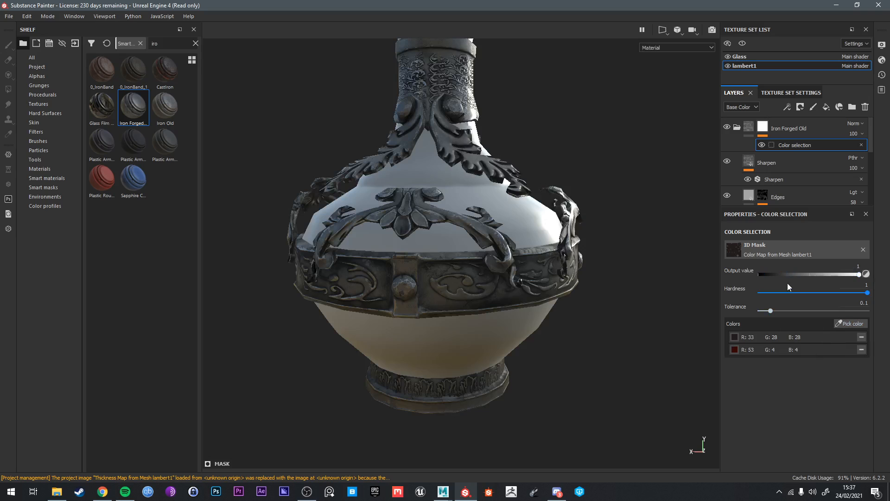
pyautogui.moveTo(859, 275); pyautogui.dragTo(700, 279)
pyautogui.click(861, 338)
# Step: Check the Iron Forged Old mask on its own for coverage of the ornaments and gems, and return to the material view
pyautogui.scroll(-2, 581, 229)
pyautogui.keyDown('alt'); pyautogui.moveTo(580, 229); pyautogui.dragTo(598, 310); pyautogui.keyUp('alt')
pyautogui.scroll(5, 594, 308)
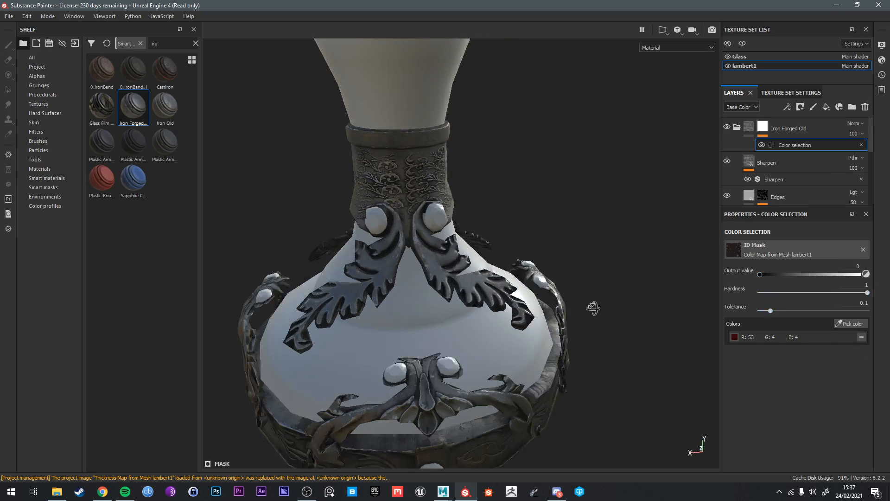
pyautogui.keyDown('alt'); pyautogui.moveTo(520, 316); pyautogui.dragTo(545, 229, button='middle'); pyautogui.keyUp('alt')
pyautogui.scroll(-2, 545, 228)
pyautogui.keyDown('alt'); pyautogui.click(763, 129); pyautogui.keyUp('alt')
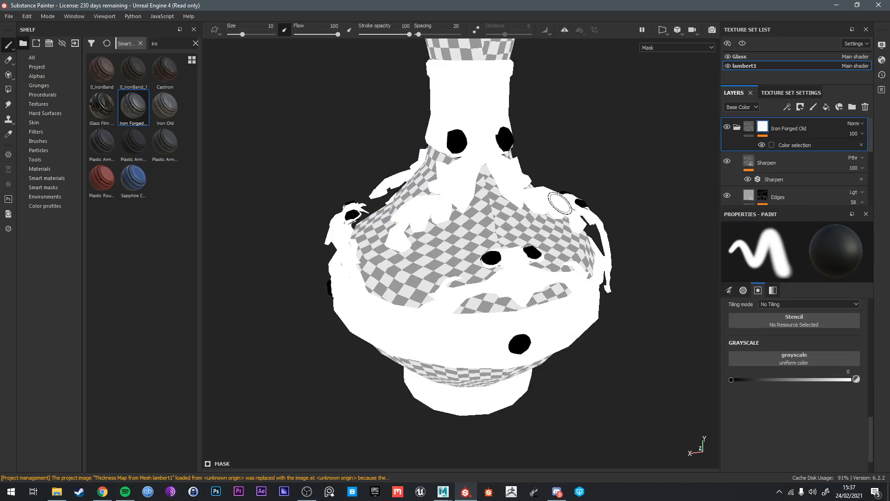
pyautogui.press('m')
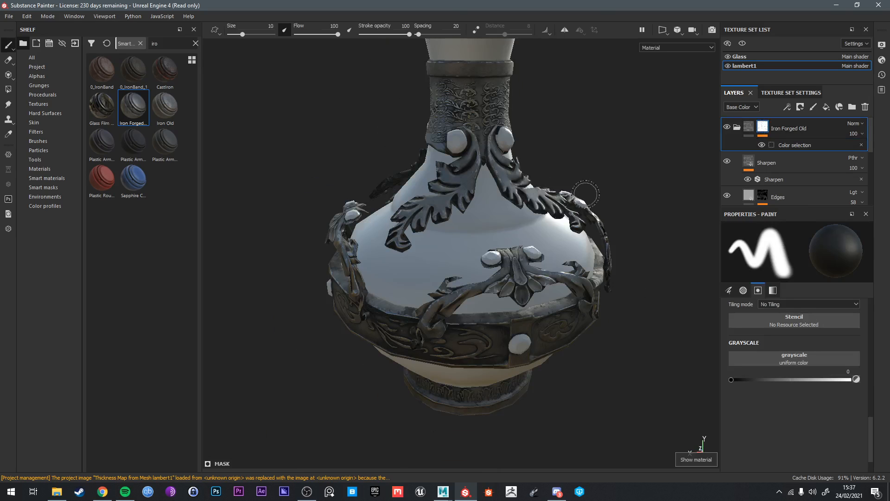
# Step: Examine the iron leaf ornaments, stopper, neck and decorative band from several angles and distances
pyautogui.keyDown('alt'); pyautogui.moveTo(559, 325); pyautogui.dragTo(622, 282); pyautogui.keyUp('alt')
pyautogui.moveTo(494, 292)
pyautogui.keyDown('alt'); pyautogui.mouseDown()
pyautogui.moveTo(534, 321)
pyautogui.moveTo(538, 374)
pyautogui.moveTo(524, 371)
pyautogui.moveTo(473, 273)
pyautogui.moveTo(441, 252)
pyautogui.moveTo(541, 324)
pyautogui.moveTo(505, 327)
pyautogui.moveTo(505, 287)
pyautogui.moveTo(507, 308)
pyautogui.moveTo(573, 269)
pyautogui.moveTo(499, 293)
pyautogui.mouseUp(); pyautogui.keyUp('alt')
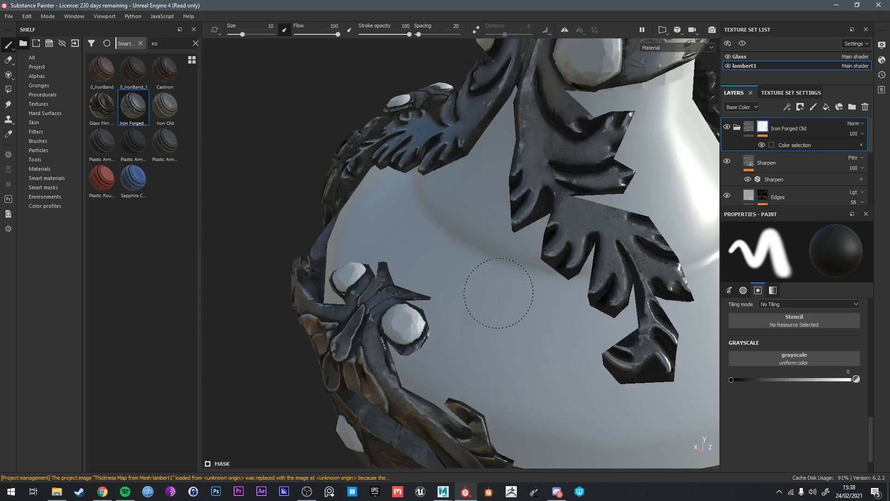
pyautogui.keyDown('alt'); pyautogui.moveTo(498, 293); pyautogui.dragTo(445, 315, button='right'); pyautogui.keyUp('alt')
pyautogui.keyDown('alt'); pyautogui.moveTo(575, 320); pyautogui.dragTo(520, 302); pyautogui.keyUp('alt')
pyautogui.keyDown('alt'); pyautogui.moveTo(631, 311); pyautogui.dragTo(605, 321, button='right'); pyautogui.keyUp('alt')
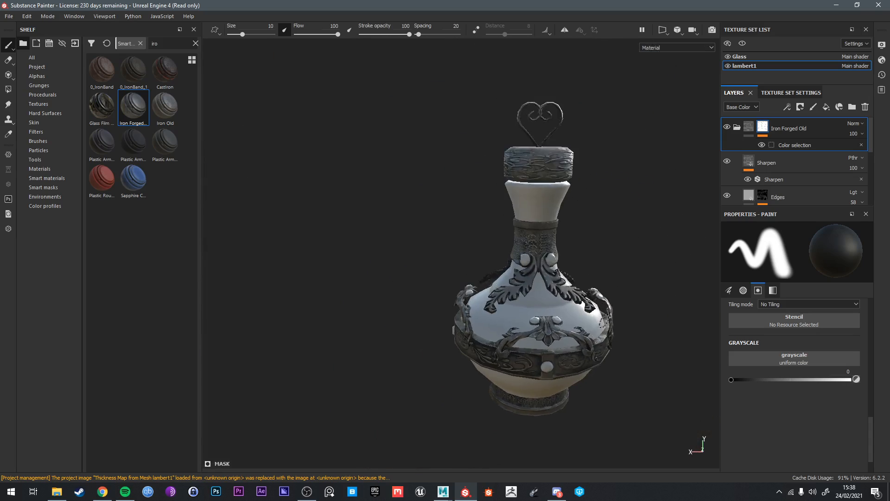
pyautogui.keyDown('alt'); pyautogui.moveTo(604, 321); pyautogui.dragTo(461, 318); pyautogui.keyUp('alt')
pyautogui.keyDown('alt'); pyautogui.moveTo(461, 319); pyautogui.dragTo(515, 308, button='right'); pyautogui.keyUp('alt')
pyautogui.moveTo(556, 308)
pyautogui.keyDown('alt'); pyautogui.mouseDown()
pyautogui.moveTo(538, 298)
pyautogui.moveTo(584, 287)
pyautogui.mouseUp(); pyautogui.keyUp('alt')
pyautogui.keyDown('alt'); pyautogui.moveTo(571, 287); pyautogui.dragTo(623, 247, button='middle'); pyautogui.keyUp('alt')
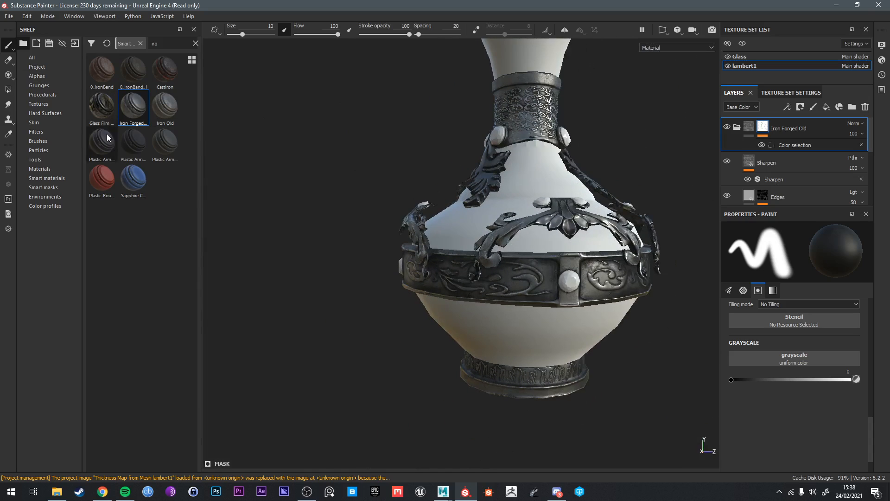
# Step: Search the smart materials for "glas" and apply Glass_Textured to the bottle above the iron
pyautogui.moveTo(159, 47); pyautogui.dragTo(94, 47)
pyautogui.press('BackSpace')
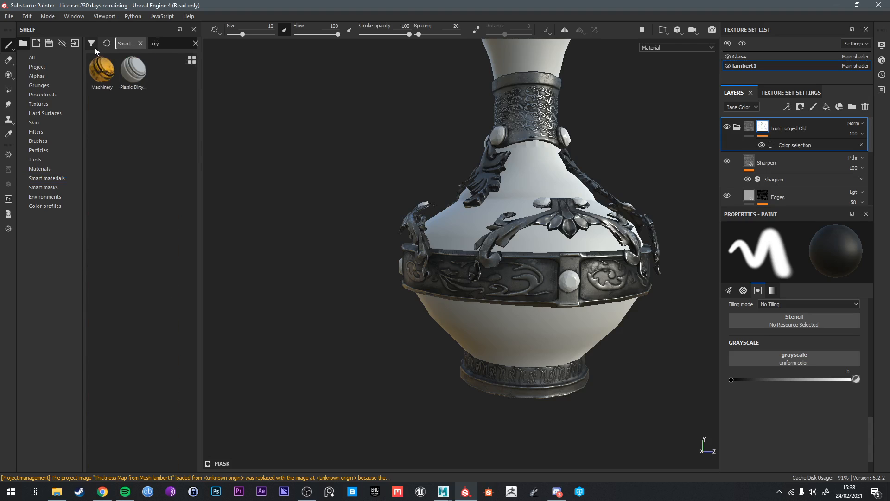
pyautogui.write('g')
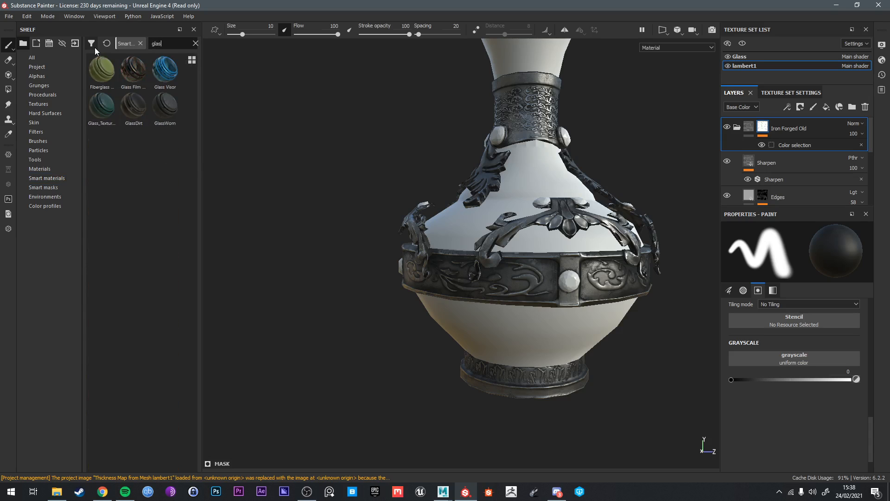
pyautogui.press('BackSpace')
pyautogui.write('glas')
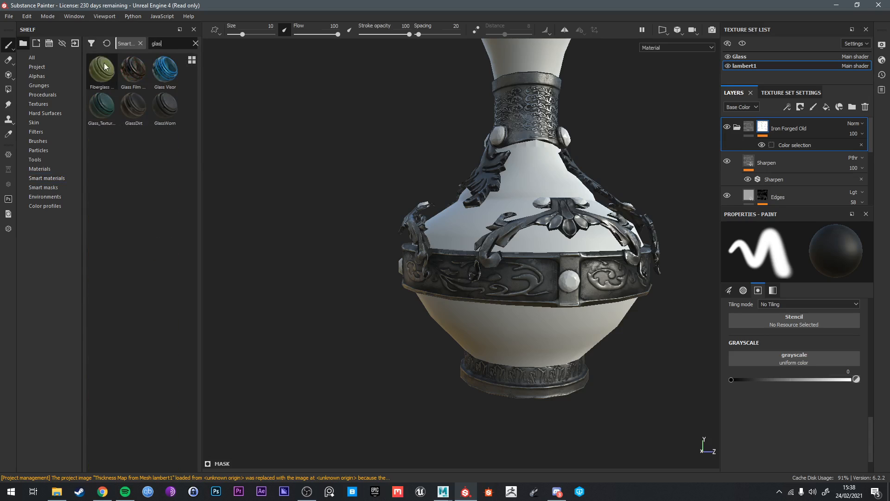
pyautogui.moveTo(101, 106); pyautogui.dragTo(569, 274)
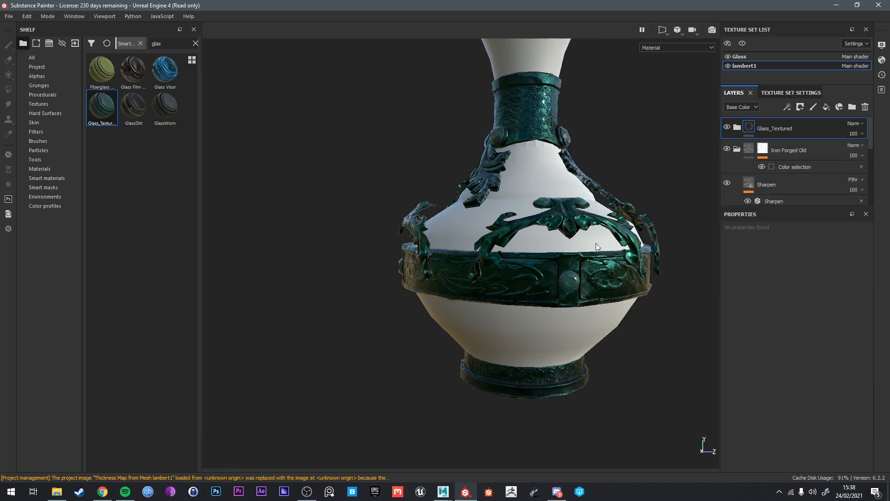
# Step: Give Glass_Textured a black mask with a color selection and pick the gems' red ID color
pyautogui.rightClick(767, 139)
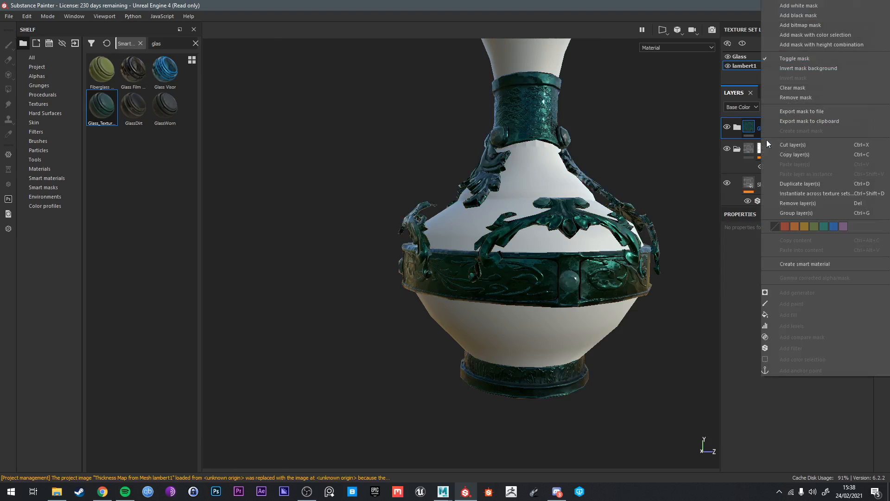
pyautogui.click(804, 16)
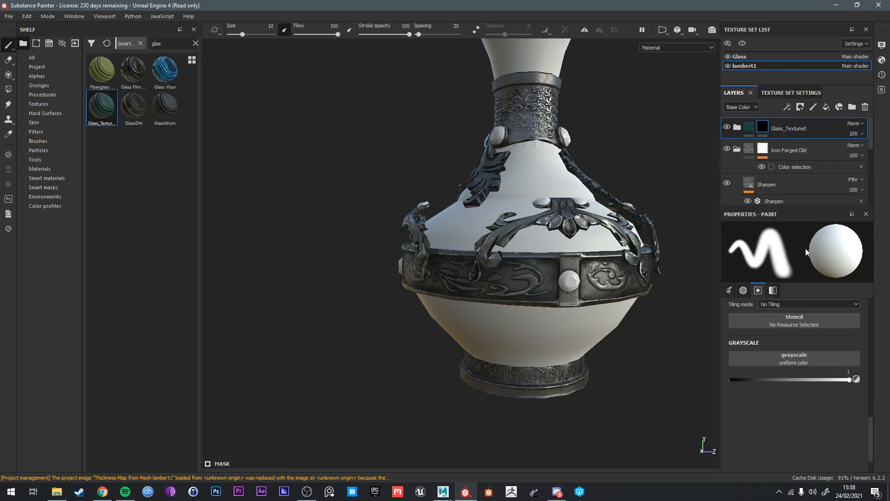
pyautogui.rightClick(764, 126)
pyautogui.click(812, 377)
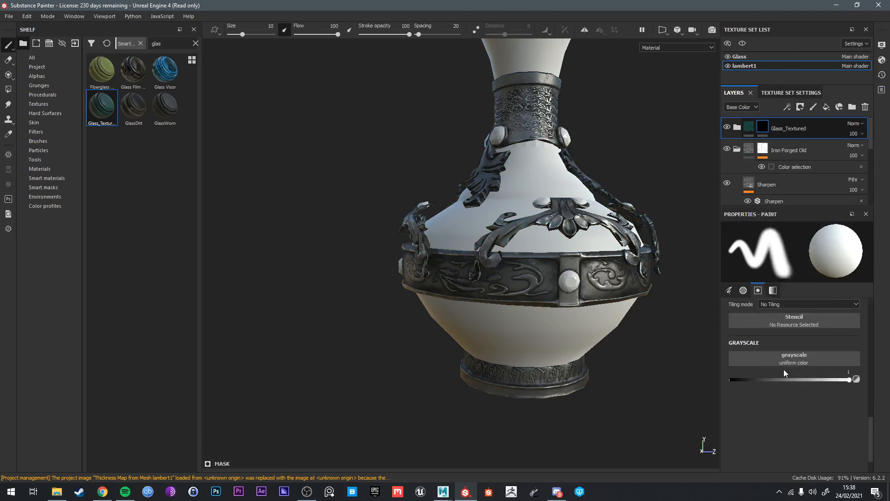
pyautogui.click(574, 280)
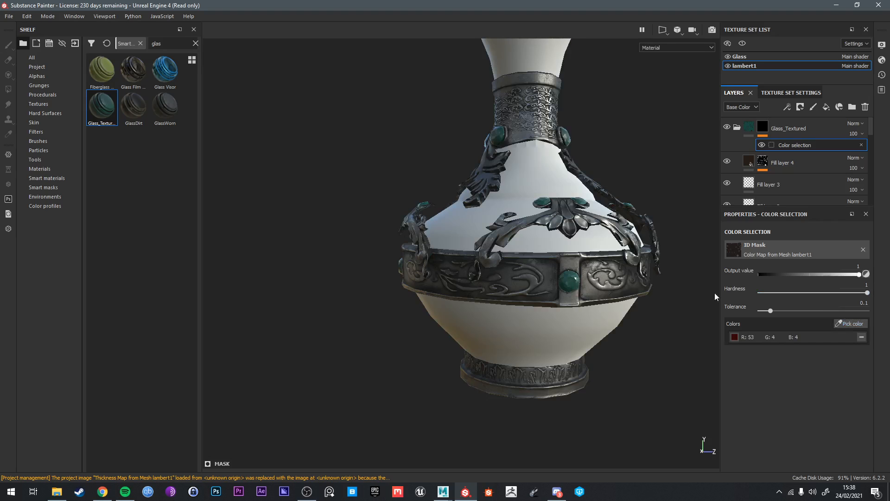
# Step: Examine the layers inside the Glass_Textured and Iron Forged Old materials, including the iron's Base fill, for the layer controlling the gem color
pyautogui.click(751, 131)
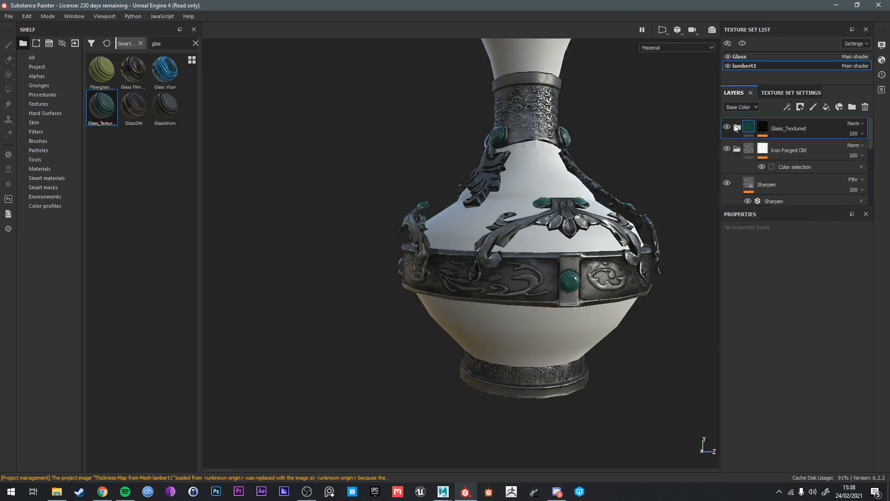
pyautogui.scroll(-3, 788, 200)
pyautogui.scroll(3, 781, 195)
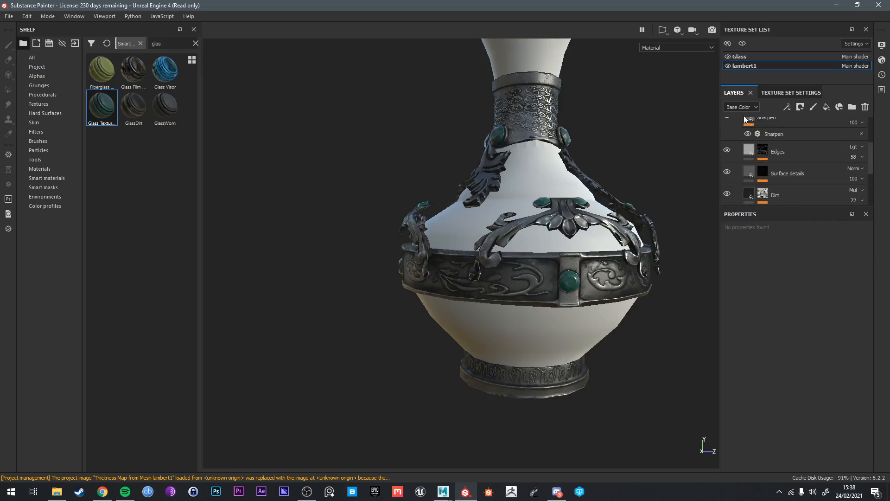
pyautogui.click(737, 127)
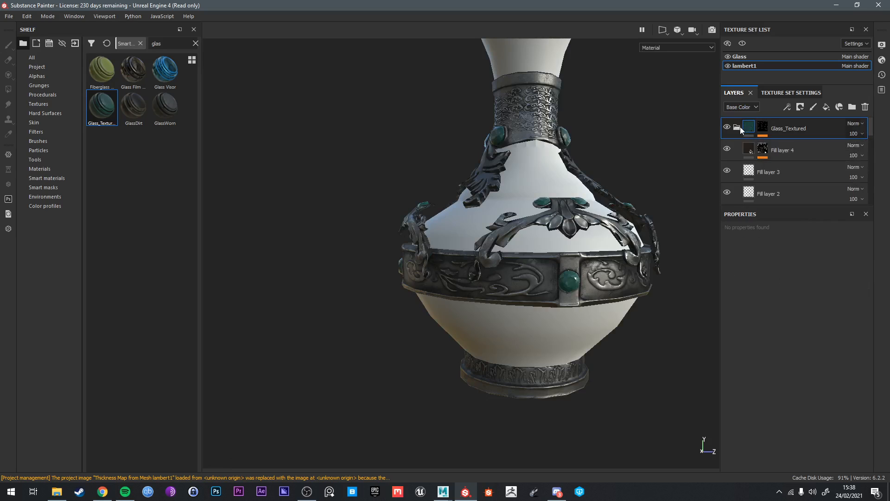
pyautogui.scroll(-1, 759, 169)
pyautogui.scroll(-6, 759, 169)
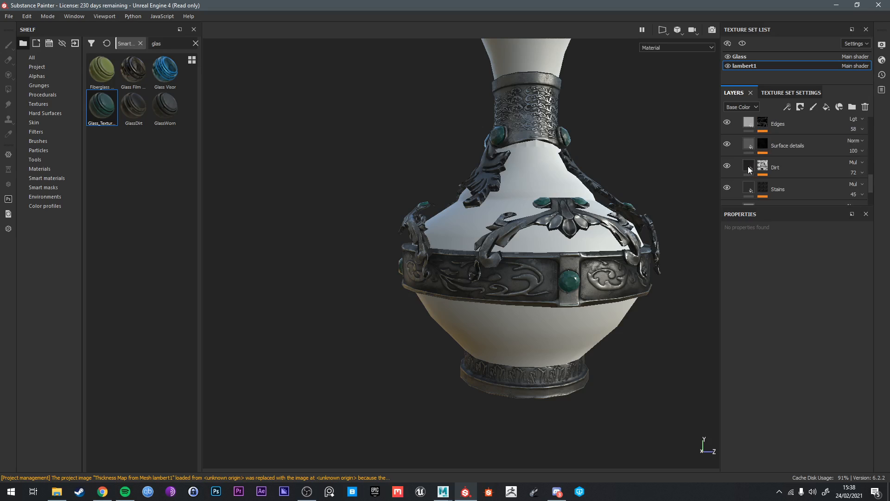
pyautogui.scroll(-1, 753, 171)
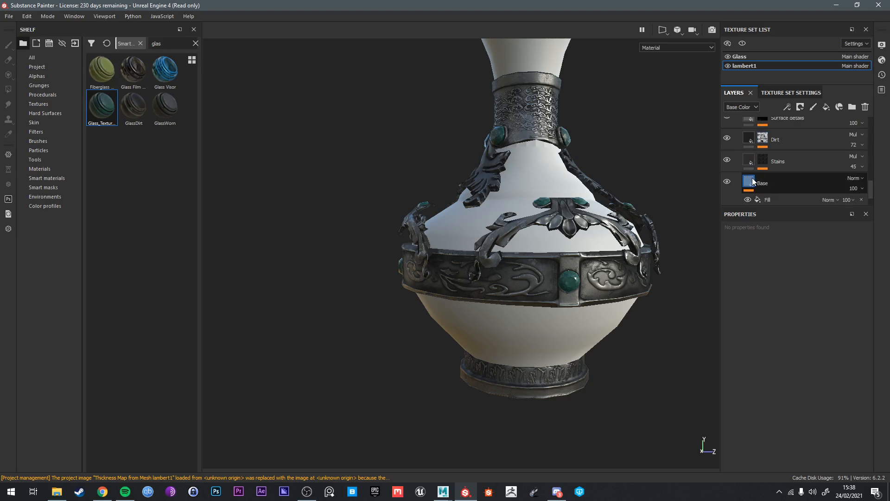
pyautogui.click(770, 185)
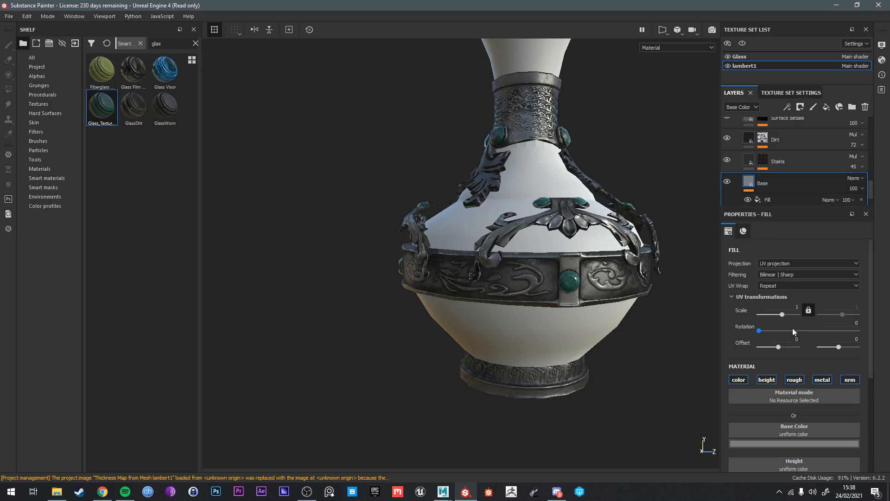
pyautogui.scroll(-1, 773, 173)
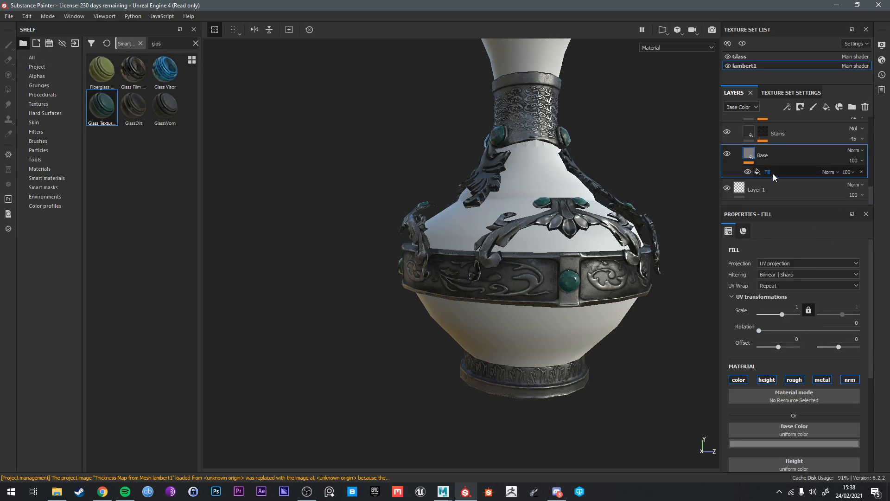
pyautogui.click(770, 173)
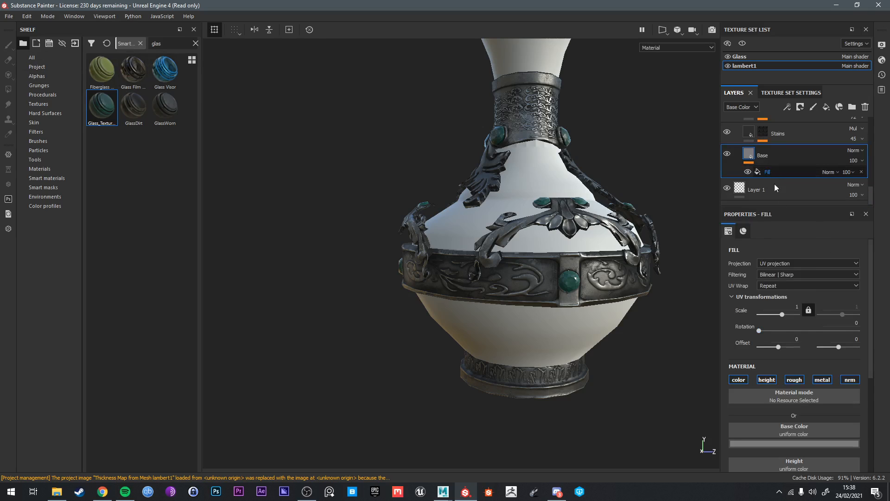
pyautogui.click(756, 158)
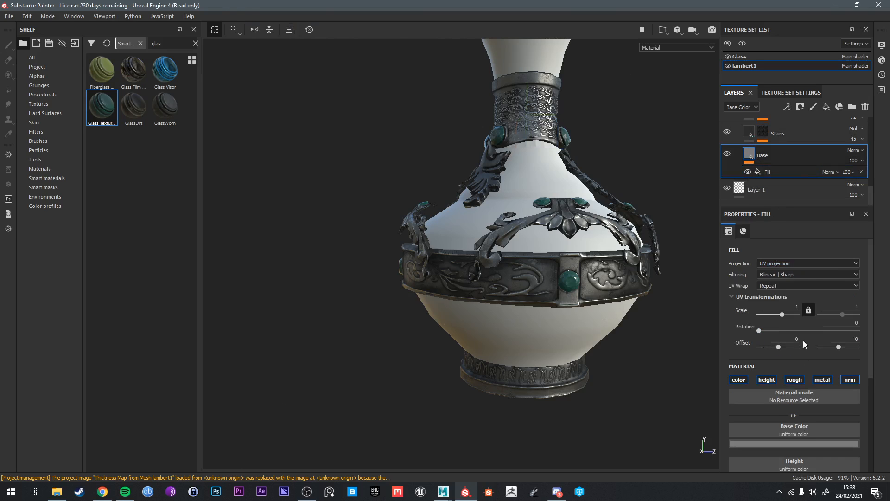
pyautogui.scroll(-1, 800, 394)
pyautogui.scroll(5, 795, 177)
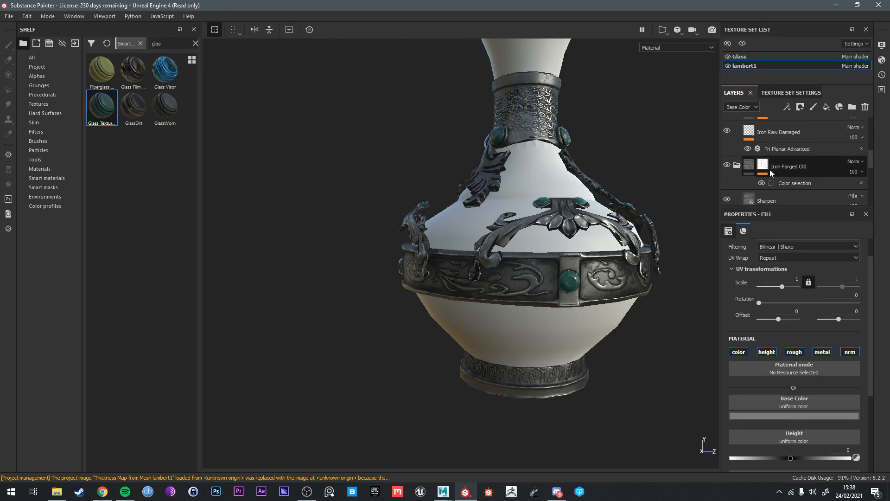
# Step: Set the base color of Fill layer 1 in the gems' Glass_Textured material to dark red, about R 0.246, G 0, B 0
pyautogui.scroll(-3, 753, 167)
pyautogui.click(753, 172)
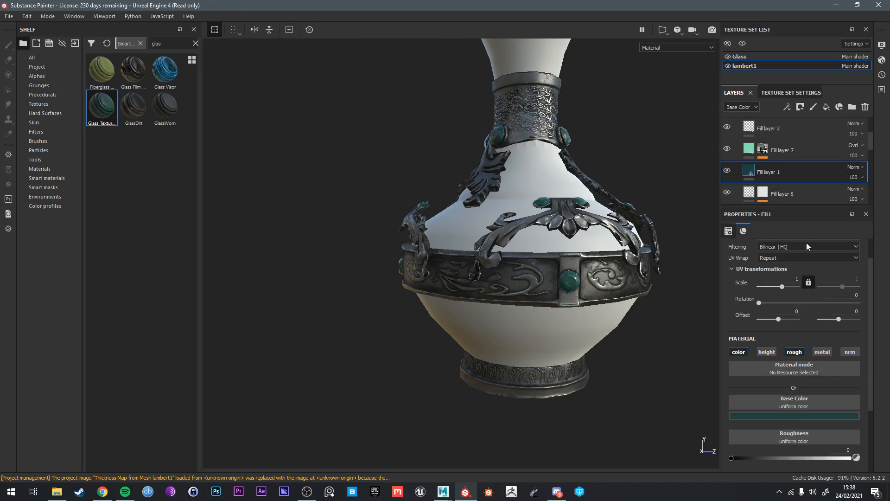
pyautogui.click(797, 415)
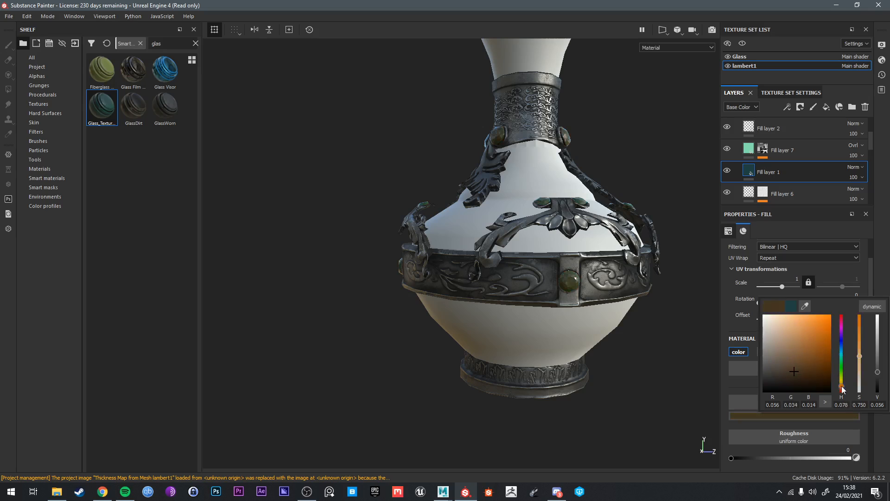
pyautogui.moveTo(843, 390); pyautogui.dragTo(842, 391)
pyautogui.moveTo(810, 355); pyautogui.dragTo(830, 331)
pyautogui.moveTo(842, 390); pyautogui.dragTo(844, 394)
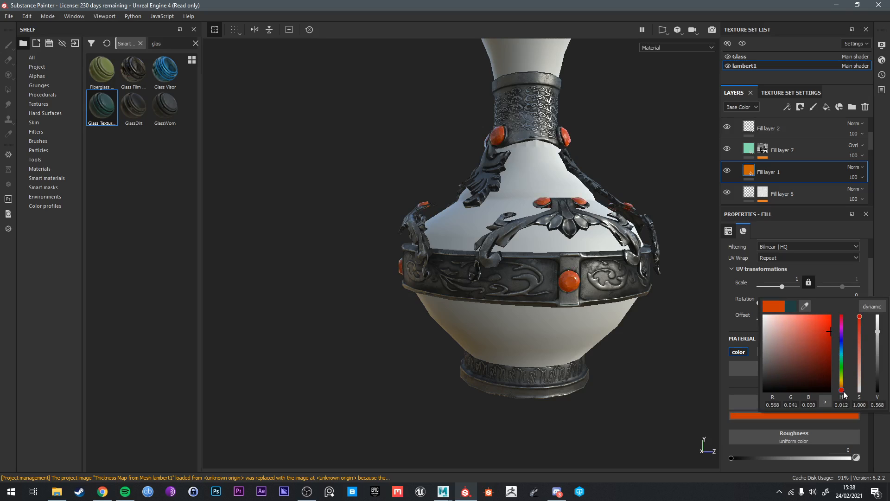
pyautogui.moveTo(842, 323); pyautogui.dragTo(844, 315)
pyautogui.moveTo(818, 343); pyautogui.dragTo(833, 345)
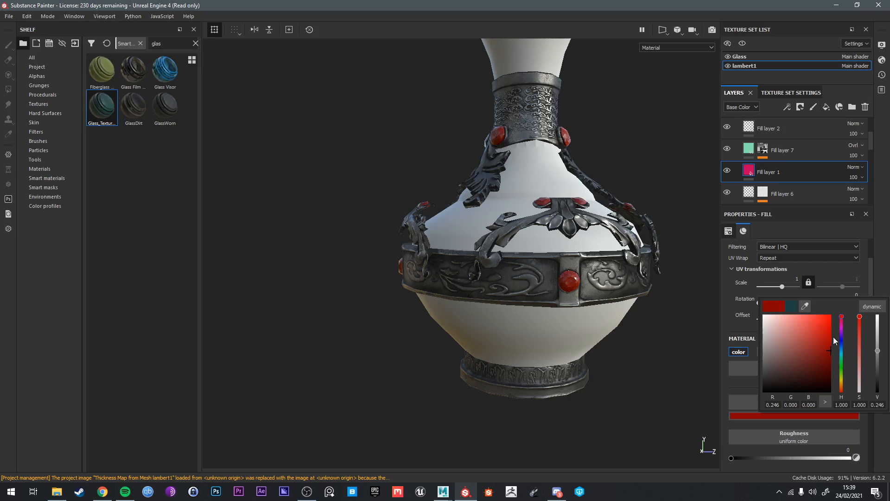
# Step: Set the base color of Fill layer 7 in the gems' material to bright red, about R 1, G 0.011, B 0.011
pyautogui.click(752, 154)
pyautogui.click(793, 395)
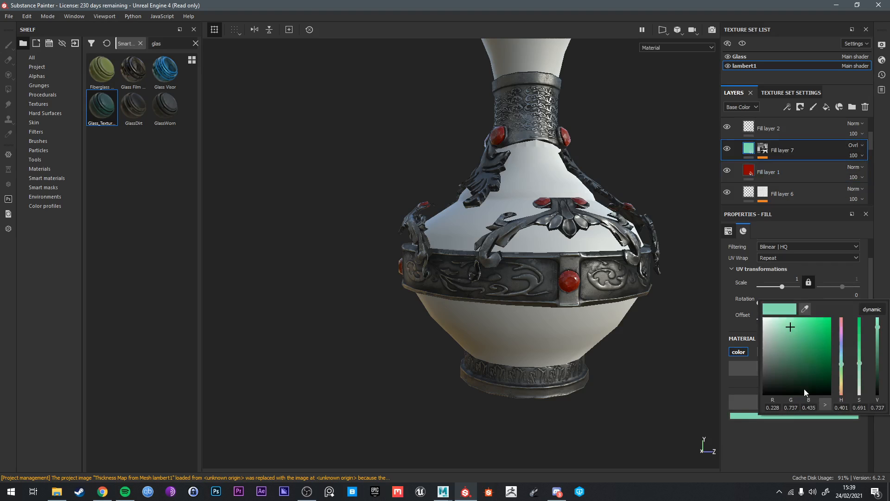
pyautogui.moveTo(841, 344); pyautogui.dragTo(810, 311)
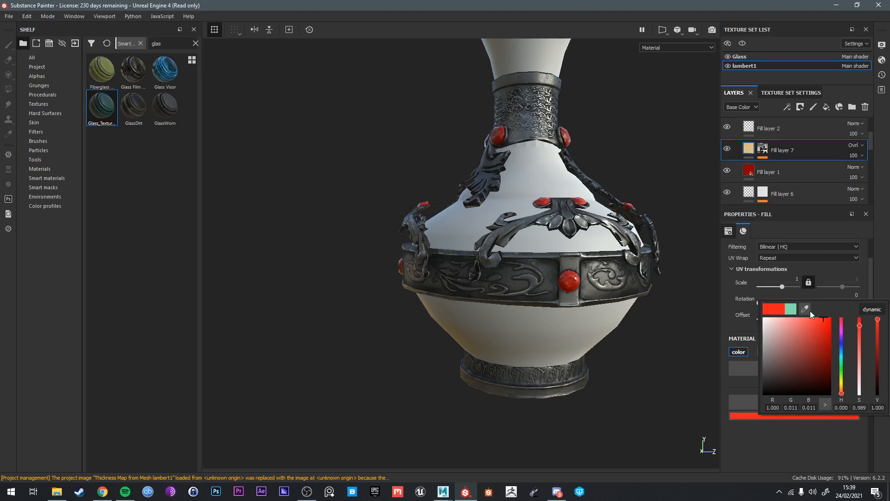
# Step: Apply the Glass_Textured smart material to the Glass texture set on the bottle's body and neck
pyautogui.keyDown('alt'); pyautogui.moveTo(691, 265); pyautogui.dragTo(633, 286); pyautogui.keyUp('alt')
pyautogui.keyDown('alt'); pyautogui.moveTo(589, 209); pyautogui.dragTo(636, 297, button='middle'); pyautogui.keyUp('alt')
pyautogui.keyDown('alt'); pyautogui.moveTo(635, 297); pyautogui.dragTo(550, 228, button='right'); pyautogui.keyUp('alt')
pyautogui.keyDown('alt'); pyautogui.moveTo(550, 228); pyautogui.dragTo(586, 169); pyautogui.keyUp('alt')
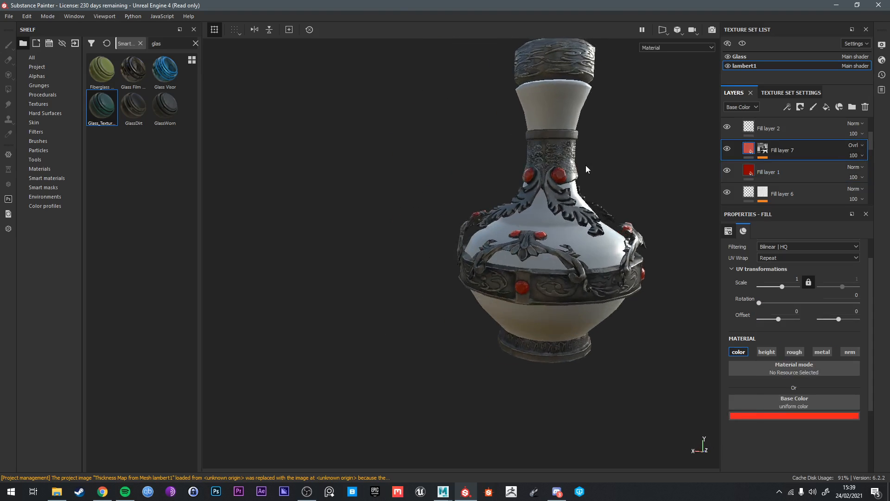
pyautogui.keyDown('alt'); pyautogui.moveTo(586, 169); pyautogui.dragTo(613, 139, button='right'); pyautogui.keyUp('alt')
pyautogui.keyDown('alt'); pyautogui.moveTo(612, 139); pyautogui.dragTo(588, 250, button='middle'); pyautogui.keyUp('alt')
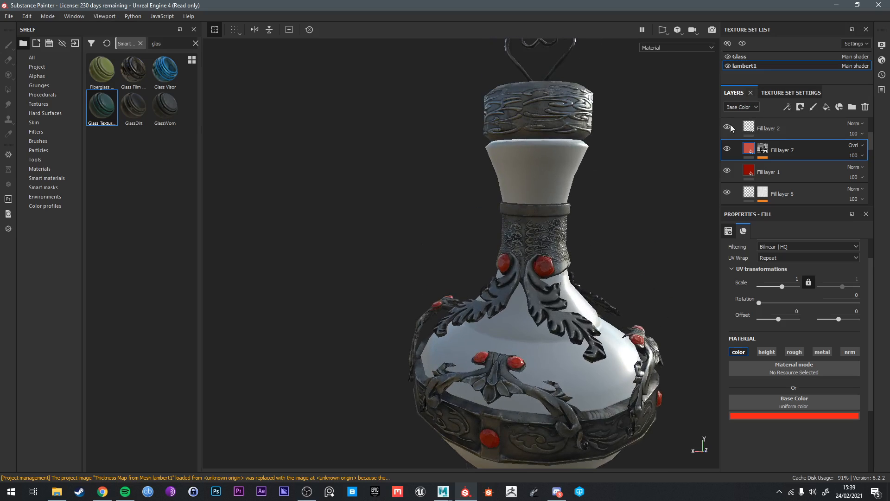
pyautogui.click(742, 57)
pyautogui.moveTo(102, 107); pyautogui.dragTo(297, 165)
pyautogui.moveTo(525, 171); pyautogui.dragTo(530, 170)
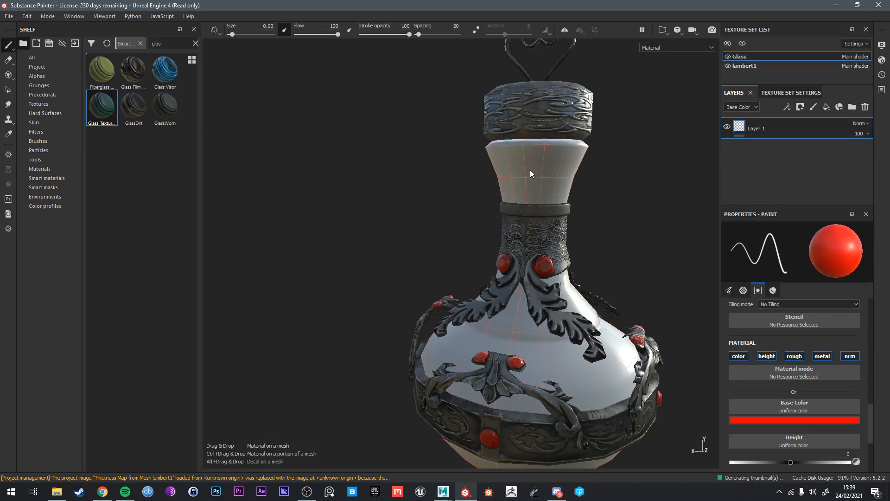
# Step: Set Fill layer 1's base color in the bottle's Glass_Textured material to a red sampled from the gem on the band
pyautogui.click(737, 131)
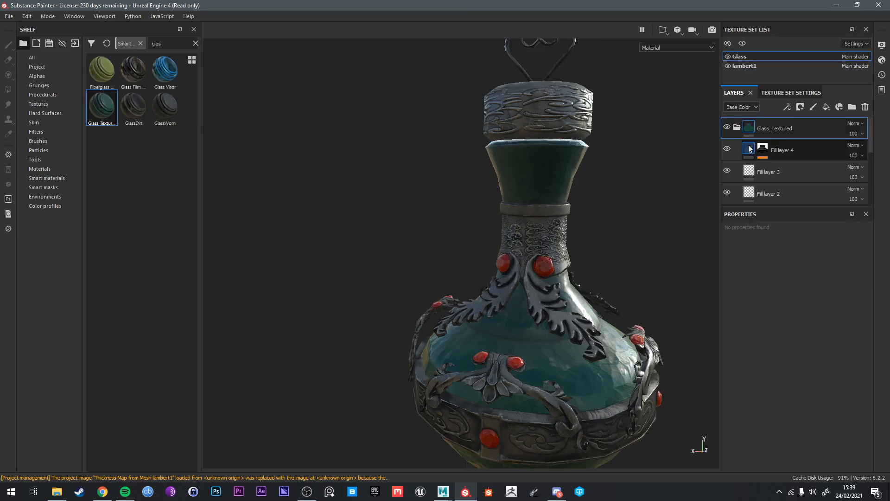
pyautogui.scroll(-2, 768, 177)
pyautogui.scroll(3, 762, 137)
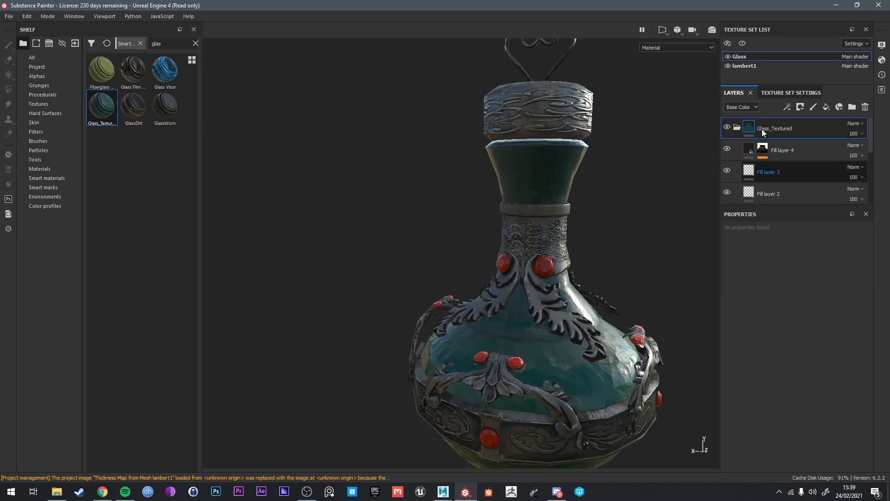
pyautogui.click(728, 126)
pyautogui.click(728, 126)
pyautogui.click(737, 127)
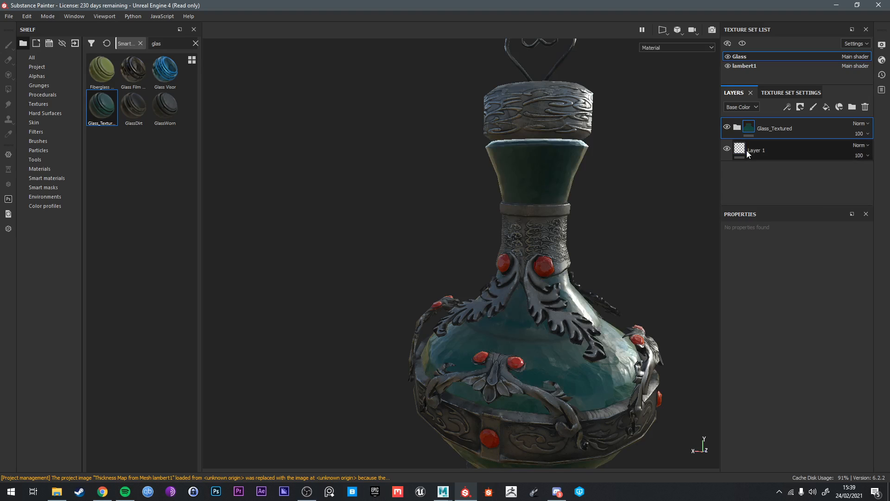
pyautogui.click(737, 127)
pyautogui.scroll(-2, 764, 182)
pyautogui.click(754, 157)
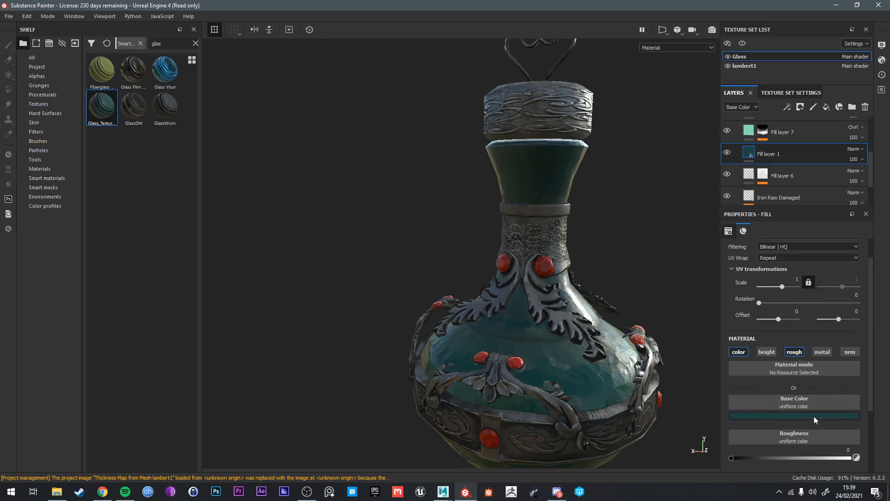
pyautogui.click(814, 416)
pyautogui.click(496, 439)
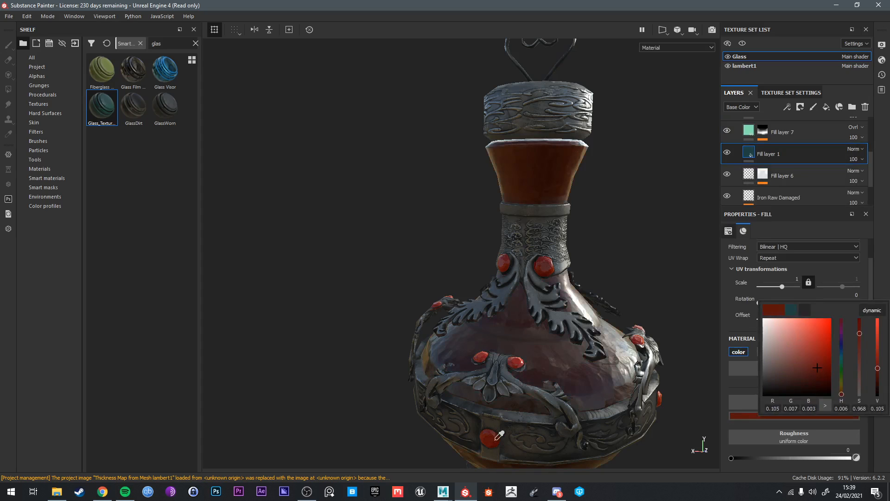
# Step: Replace the green base color of the bottle's Fill layer 7 with a bright red based on a sampled gem color
pyautogui.click(784, 133)
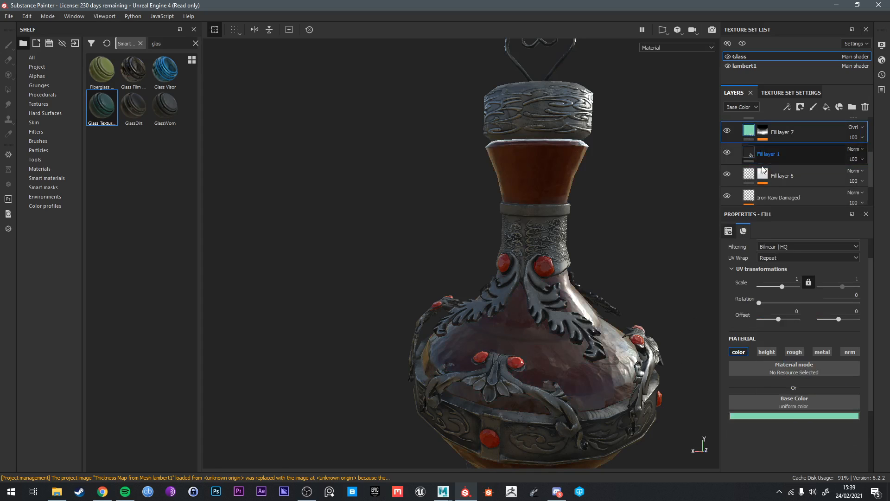
pyautogui.click(791, 417)
pyautogui.moveTo(805, 310); pyautogui.dragTo(548, 263)
pyautogui.moveTo(806, 352); pyautogui.dragTo(811, 327)
# Step: Examine the red glass bottle from several sides and under rotated lighting, and make lambert1 the active texture set
pyautogui.keyDown('alt'); pyautogui.moveTo(552, 345); pyautogui.dragTo(561, 258, button='middle'); pyautogui.keyUp('alt')
pyautogui.keyDown('alt'); pyautogui.moveTo(562, 258); pyautogui.dragTo(648, 235); pyautogui.keyUp('alt')
pyautogui.keyDown('alt'); pyautogui.moveTo(649, 239); pyautogui.dragTo(598, 278, button='middle'); pyautogui.keyUp('alt')
pyautogui.rightClick(598, 278)
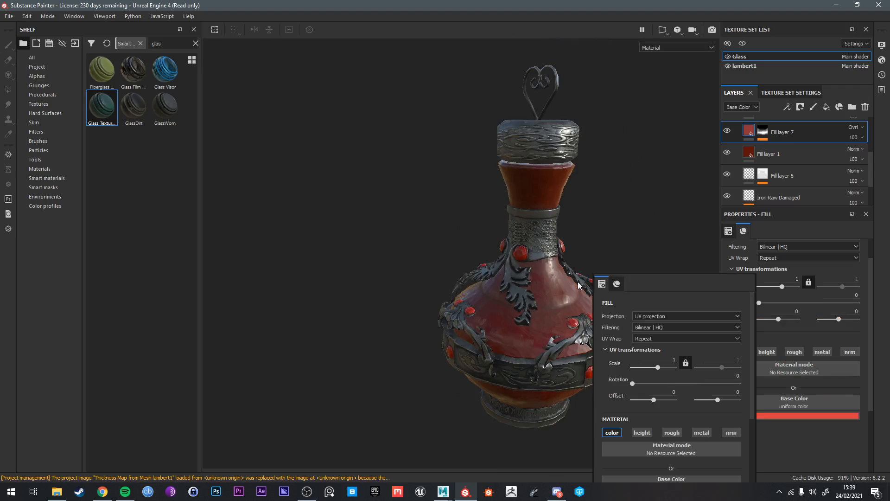
pyautogui.click(578, 282)
pyautogui.keyDown('alt'); pyautogui.moveTo(638, 263); pyautogui.dragTo(606, 260, button='right'); pyautogui.keyUp('alt')
pyautogui.keyDown('alt'); pyautogui.moveTo(605, 259); pyautogui.dragTo(626, 239); pyautogui.keyUp('alt')
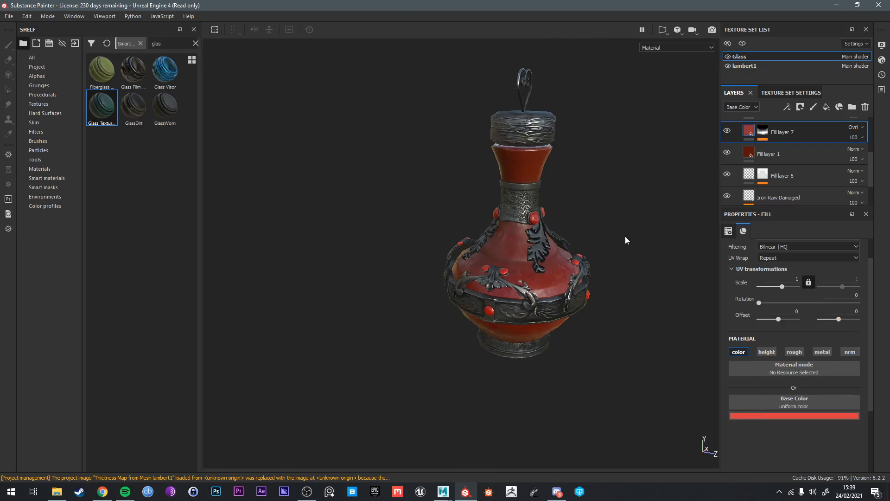
pyautogui.moveTo(626, 239)
pyautogui.keyDown('shift'); pyautogui.mouseDown(button='right')
pyautogui.moveTo(536, 260)
pyautogui.moveTo(639, 240)
pyautogui.mouseUp(button='right'); pyautogui.keyUp('shift')
pyautogui.keyDown('alt'); pyautogui.moveTo(613, 249); pyautogui.dragTo(605, 275); pyautogui.keyUp('alt')
pyautogui.keyDown('alt'); pyautogui.moveTo(583, 204); pyautogui.dragTo(629, 238); pyautogui.keyUp('alt')
pyautogui.click(742, 66)
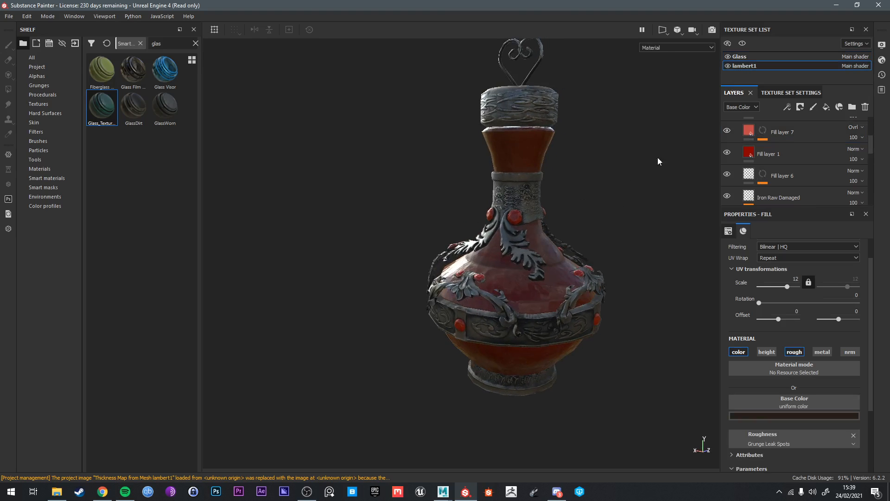
# Step: Switch to Maya and select the Low group to check the low-poly bottle's polygon count
pyautogui.moveTo(443, 491)
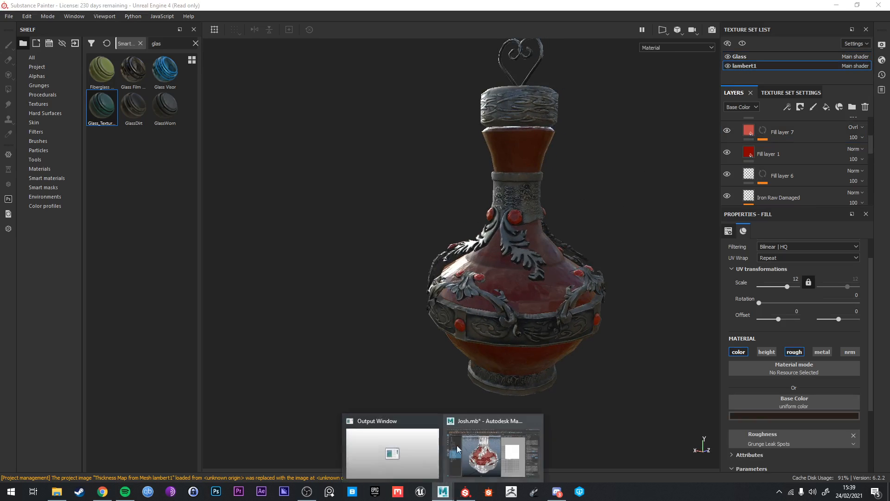
pyautogui.click(468, 448)
pyautogui.scroll(-5, 345, 157)
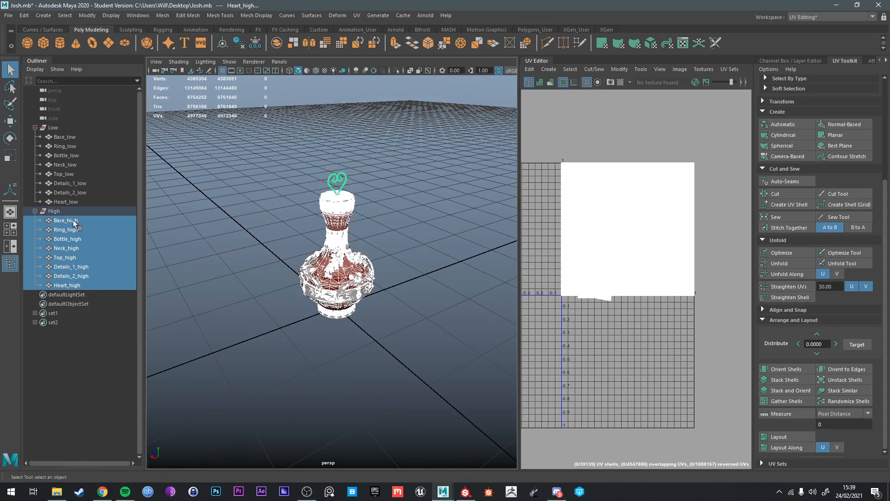
pyautogui.click(69, 129)
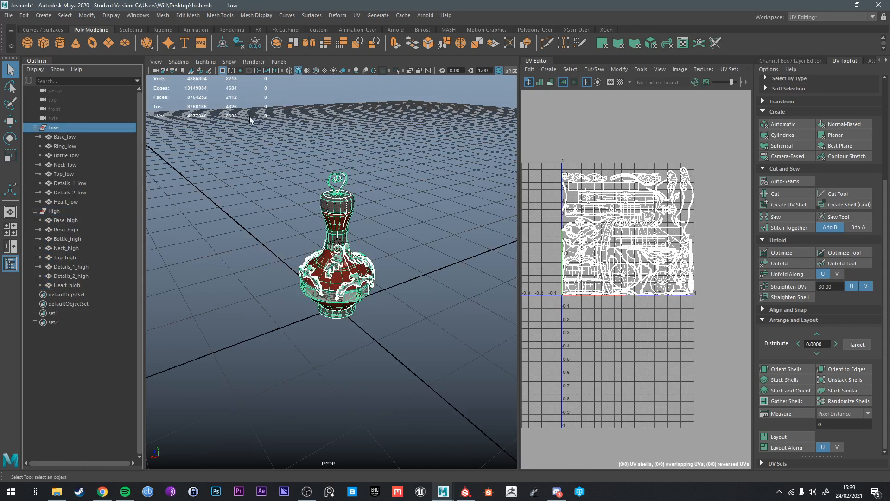
# Step: Return to Substance Painter and examine the finished bottle's glass, gems and iron ornaments from several angles
pyautogui.click(466, 492)
pyautogui.scroll(5, 548, 308)
pyautogui.keyDown('alt'); pyautogui.moveTo(536, 285); pyautogui.dragTo(565, 249); pyautogui.keyUp('alt')
pyautogui.scroll(-3, 507, 269)
pyautogui.keyDown('alt'); pyautogui.moveTo(565, 249); pyautogui.dragTo(575, 273, button='middle'); pyautogui.keyUp('alt')
pyautogui.keyDown('alt'); pyautogui.moveTo(575, 273); pyautogui.dragTo(556, 275); pyautogui.keyUp('alt')
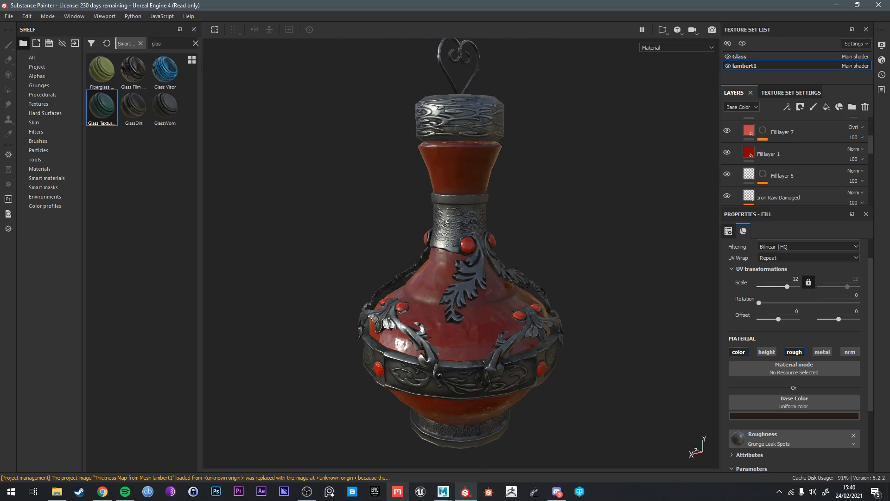
pyautogui.keyDown('alt'); pyautogui.moveTo(363, 392); pyautogui.dragTo(421, 318); pyautogui.keyUp('alt')
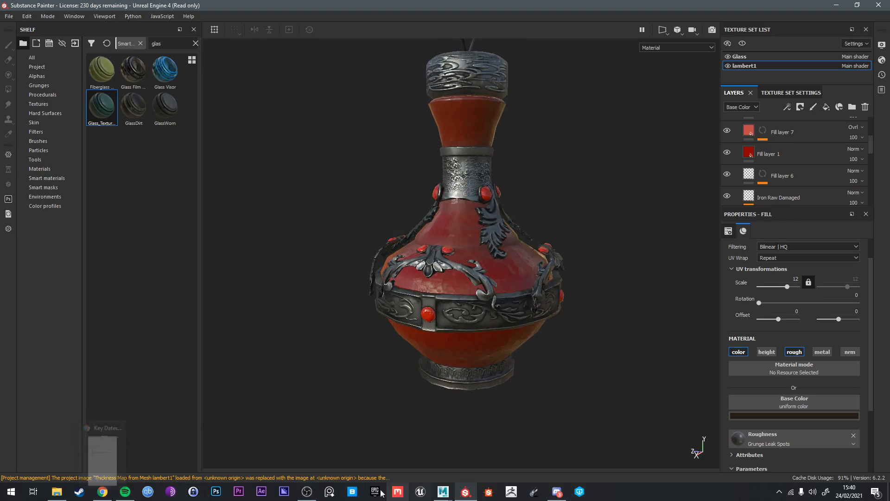
pyautogui.click(310, 492)
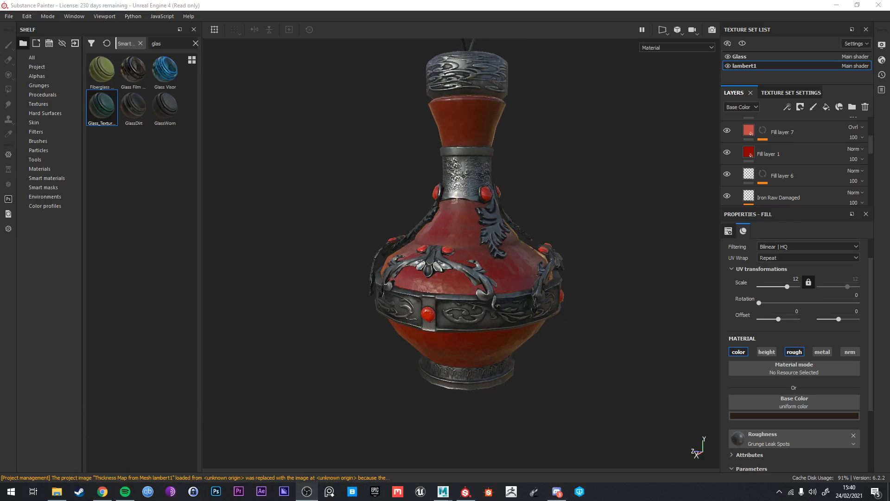